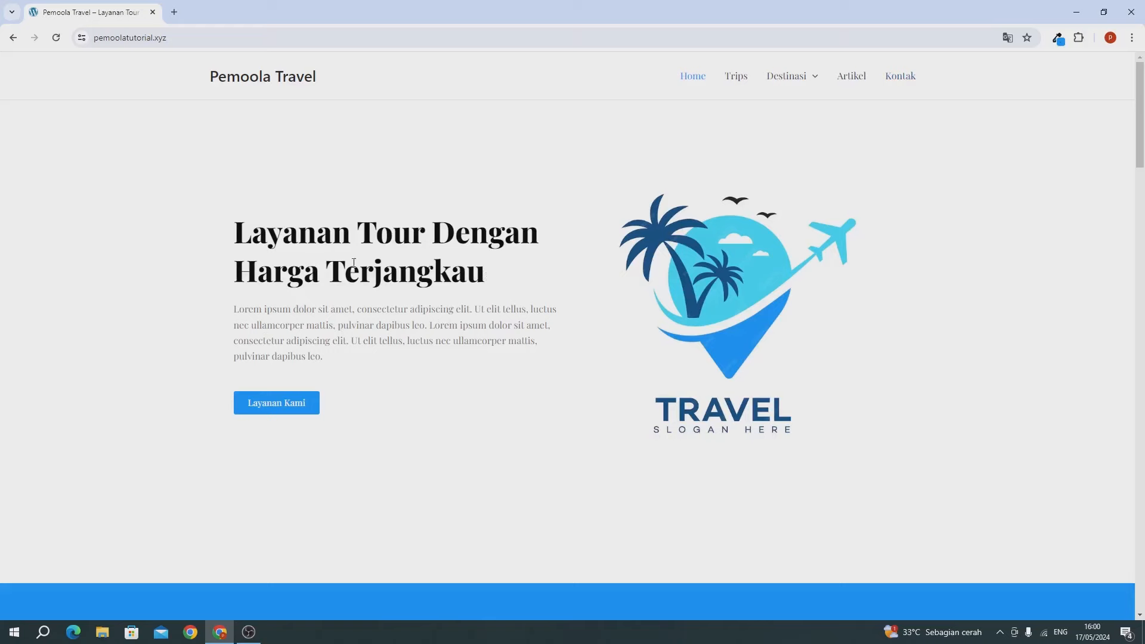
# Step: Browse the homepage, then open the Wisata Jakarta trip from the Trips listing
pyautogui.scroll(-1, 826, 273)
pyautogui.scroll(-6, 826, 273)
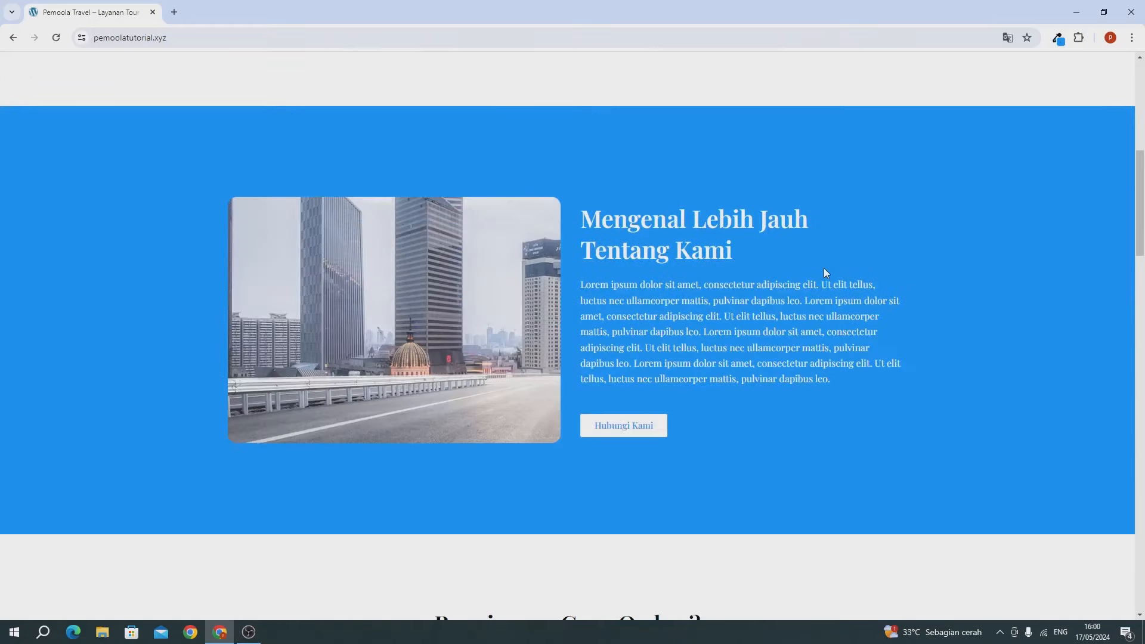
pyautogui.scroll(-5, 826, 273)
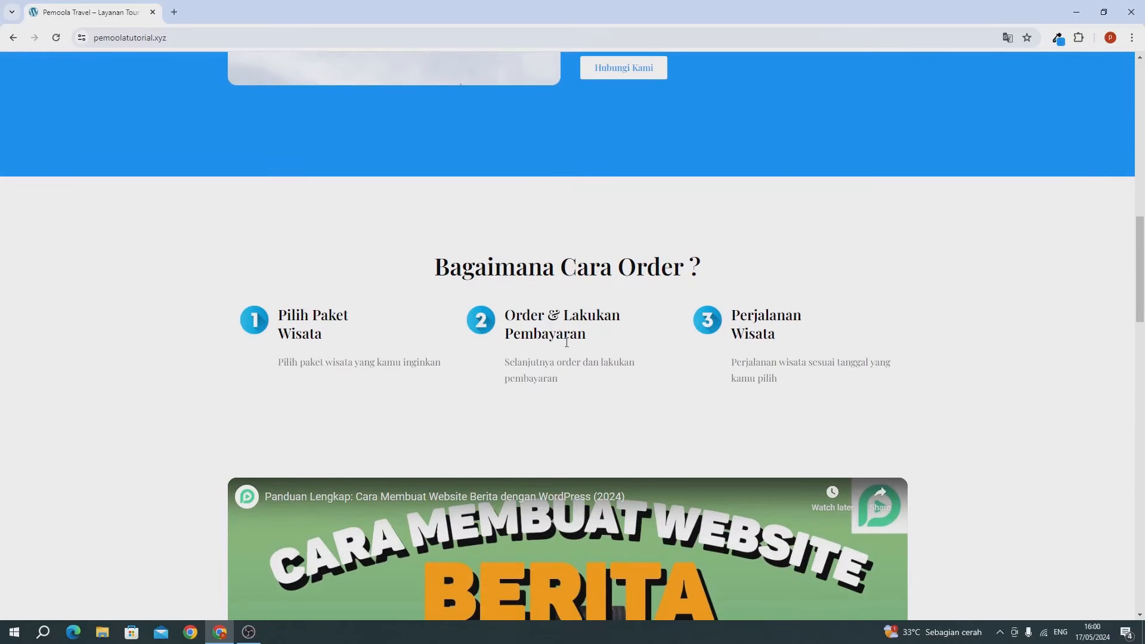
pyautogui.scroll(-3, 505, 360)
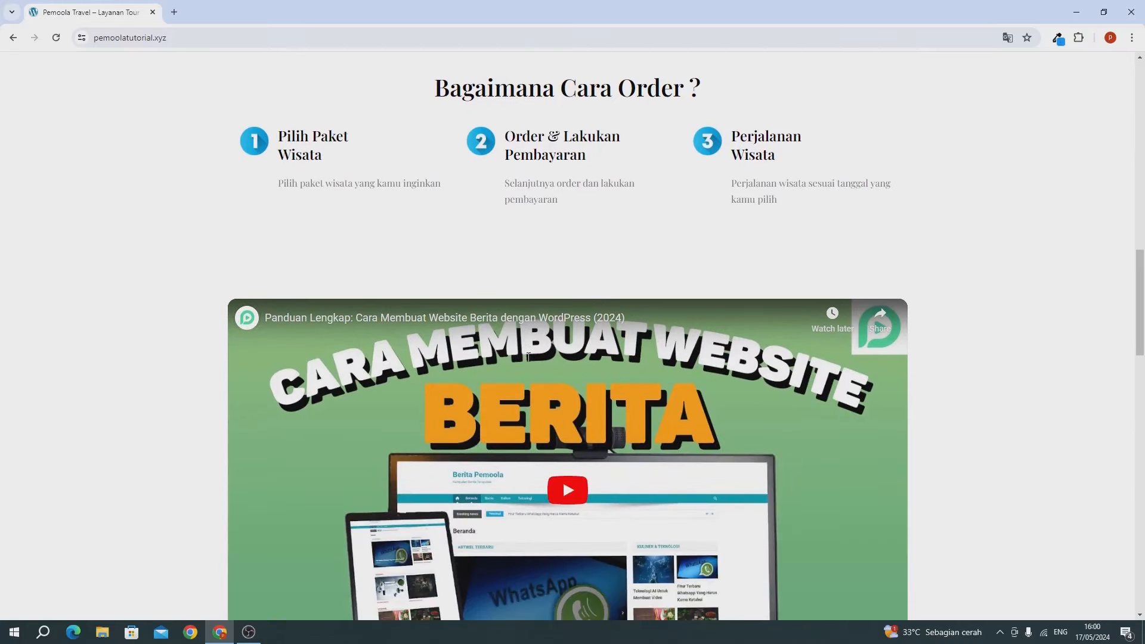
pyautogui.scroll(-2, 527, 356)
pyautogui.scroll(-4, 530, 362)
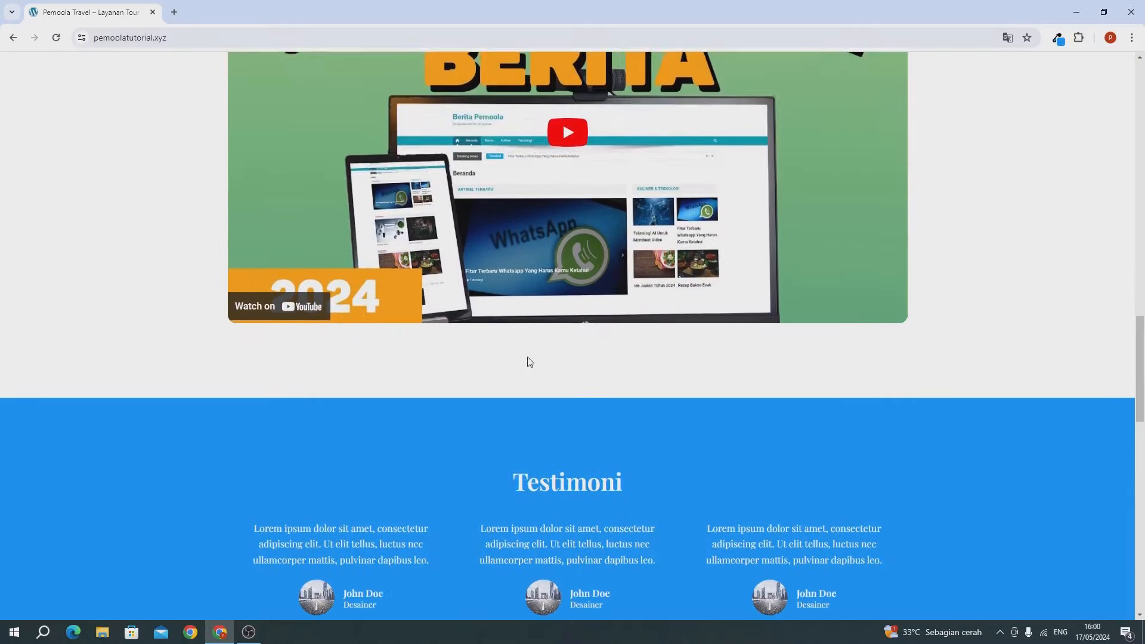
pyautogui.scroll(-2, 528, 358)
pyautogui.scroll(-3, 528, 357)
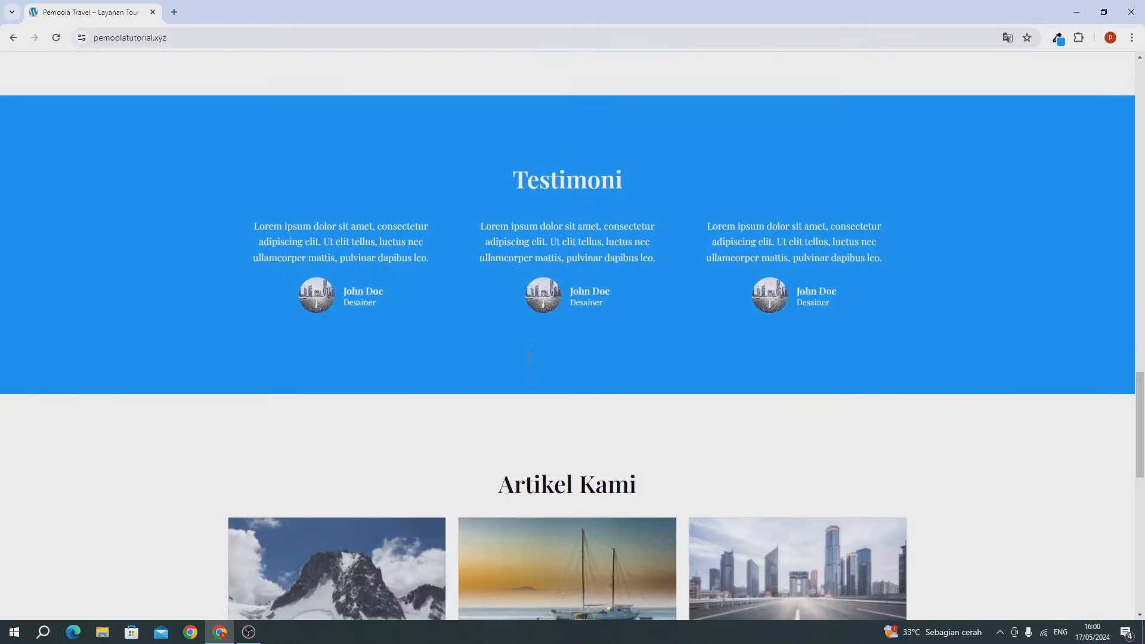
pyautogui.scroll(-10, 528, 357)
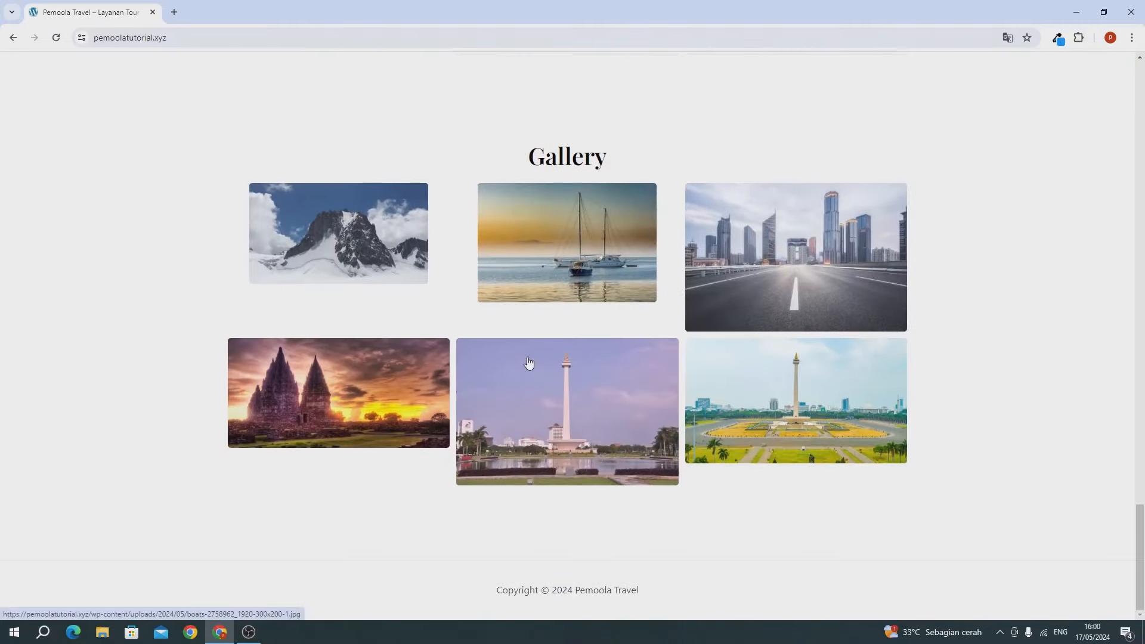
pyautogui.scroll(20, 528, 363)
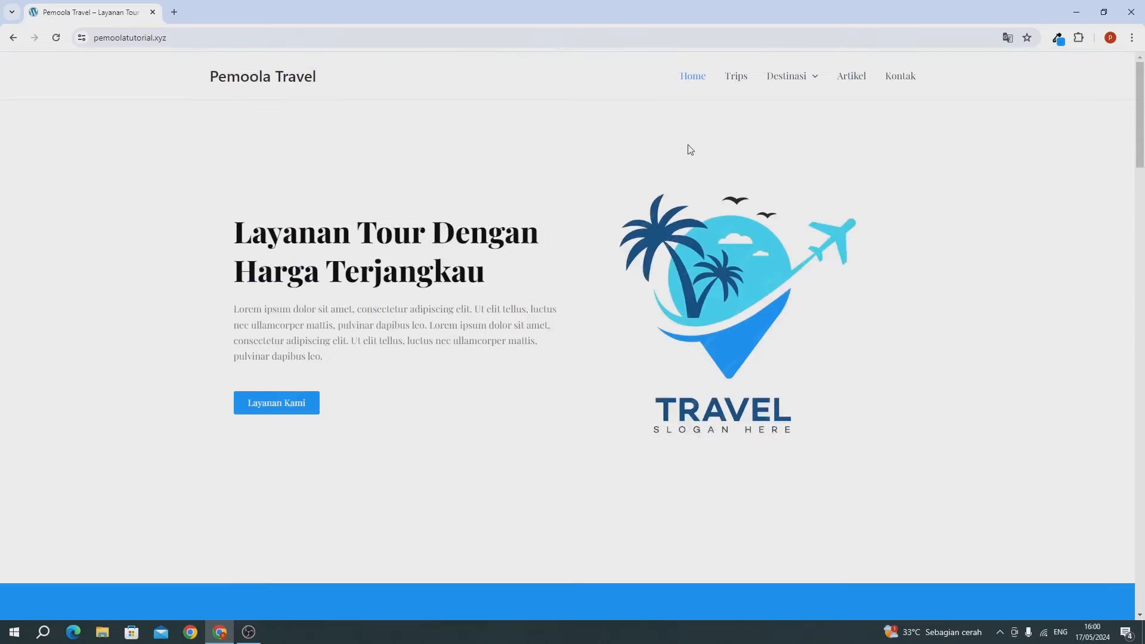
pyautogui.click(730, 79)
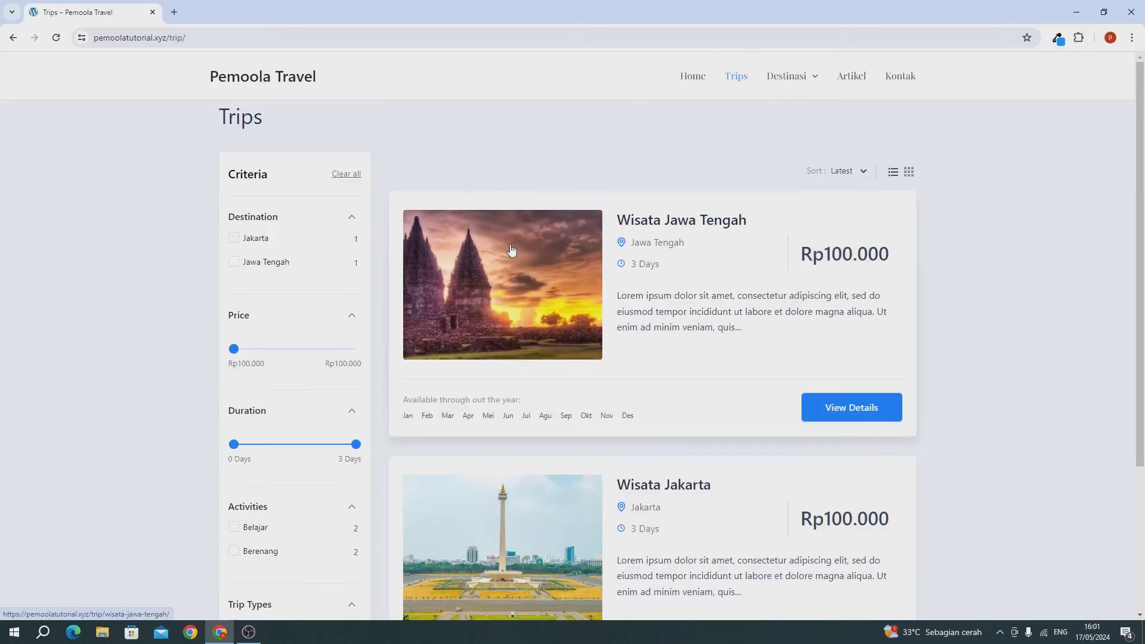
pyautogui.scroll(-3, 511, 250)
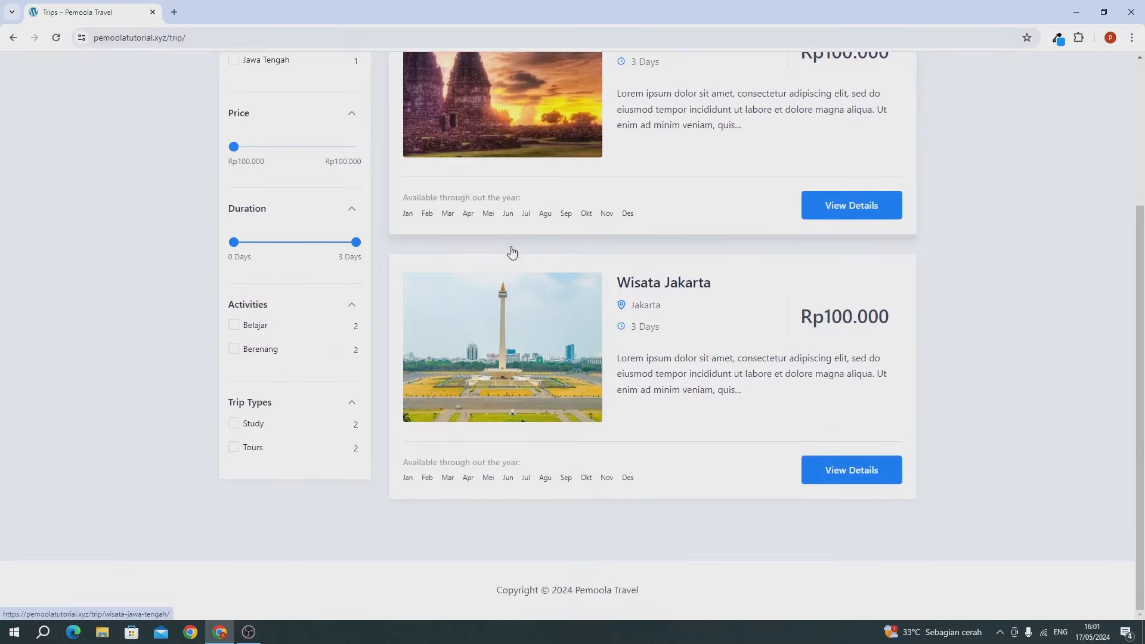
pyautogui.click(839, 474)
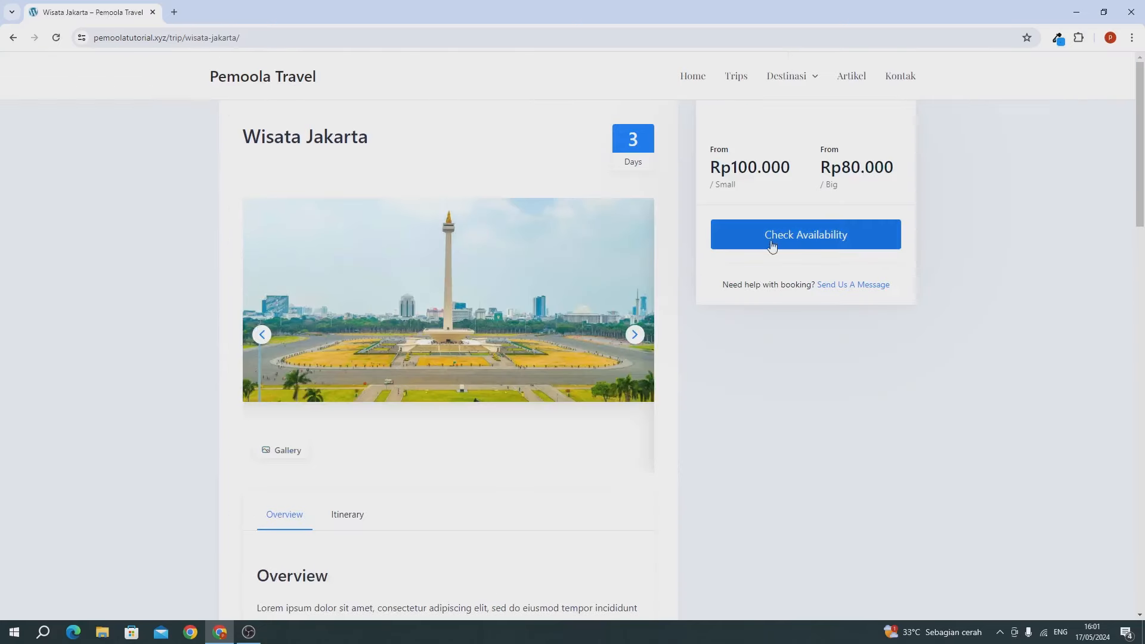
# Step: Try booking Wisata Jakarta for 23 May with 2 Small and 7 Big travellers, then cancel
pyautogui.click(822, 242)
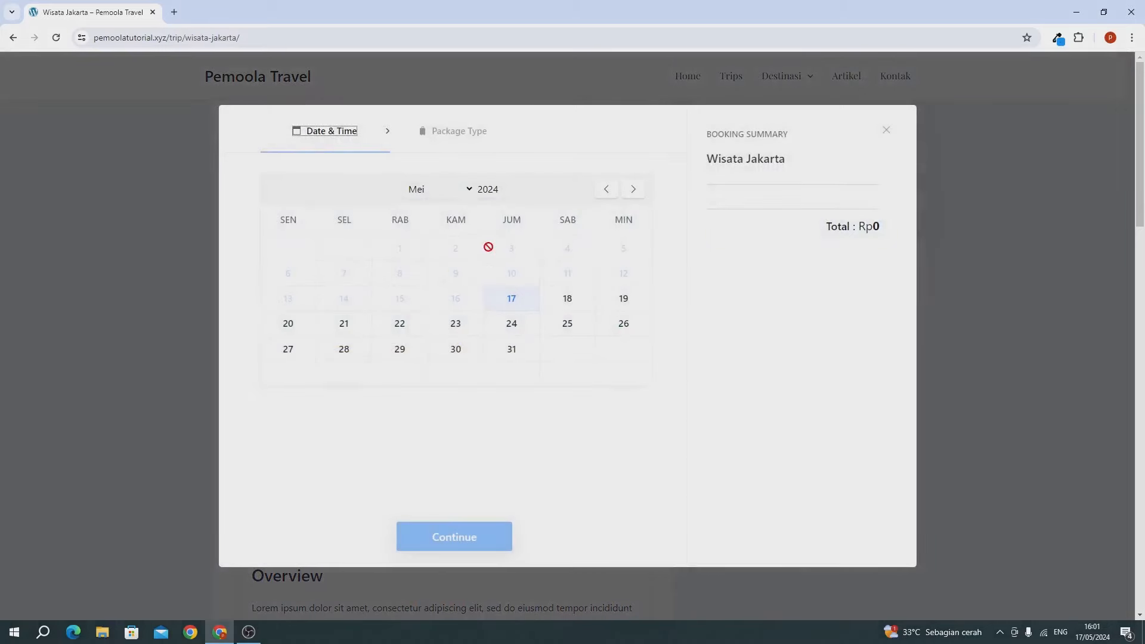
pyautogui.click(456, 326)
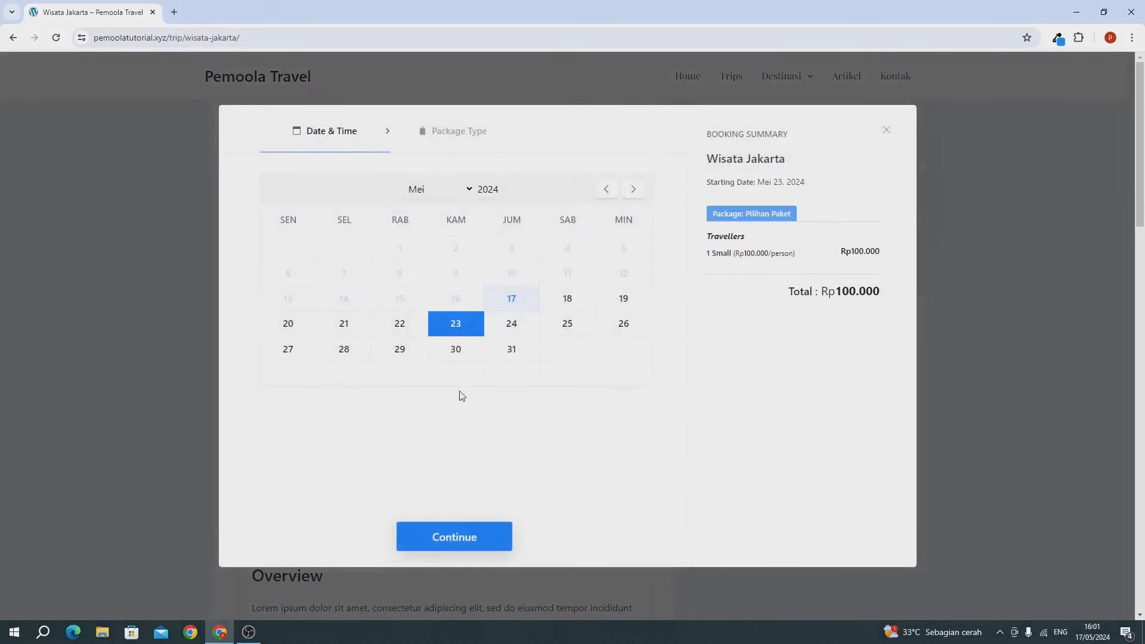
pyautogui.click(444, 546)
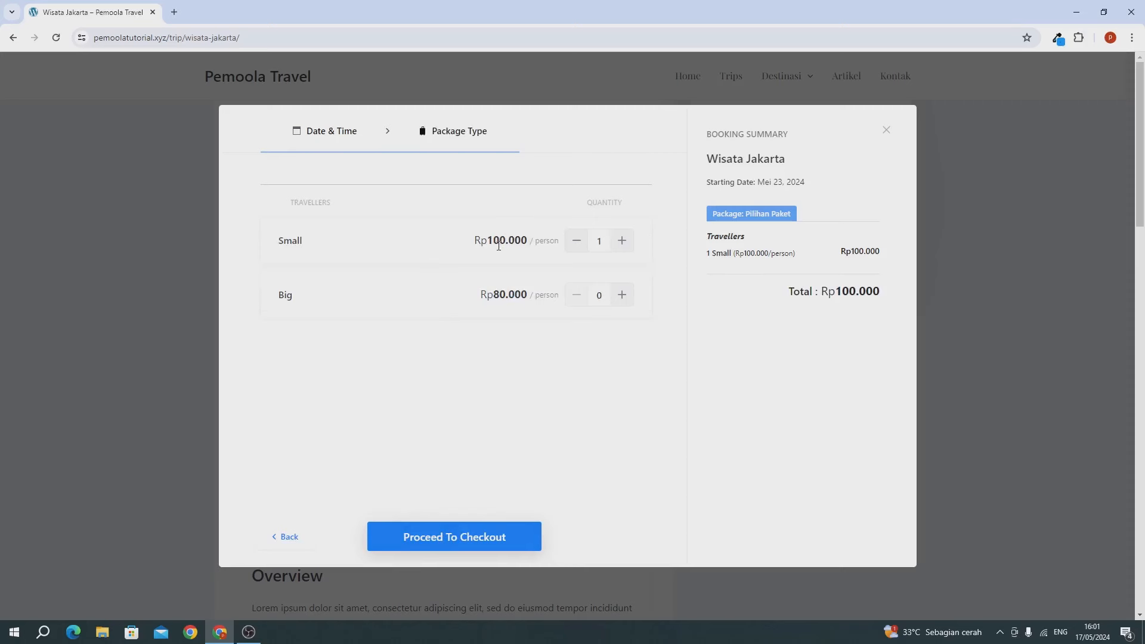
pyautogui.click(622, 241)
pyautogui.click(621, 295)
pyautogui.click(622, 295)
pyautogui.click(622, 295)
pyautogui.click(622, 295)
pyautogui.click(622, 294)
pyautogui.click(622, 294)
pyautogui.click(622, 295)
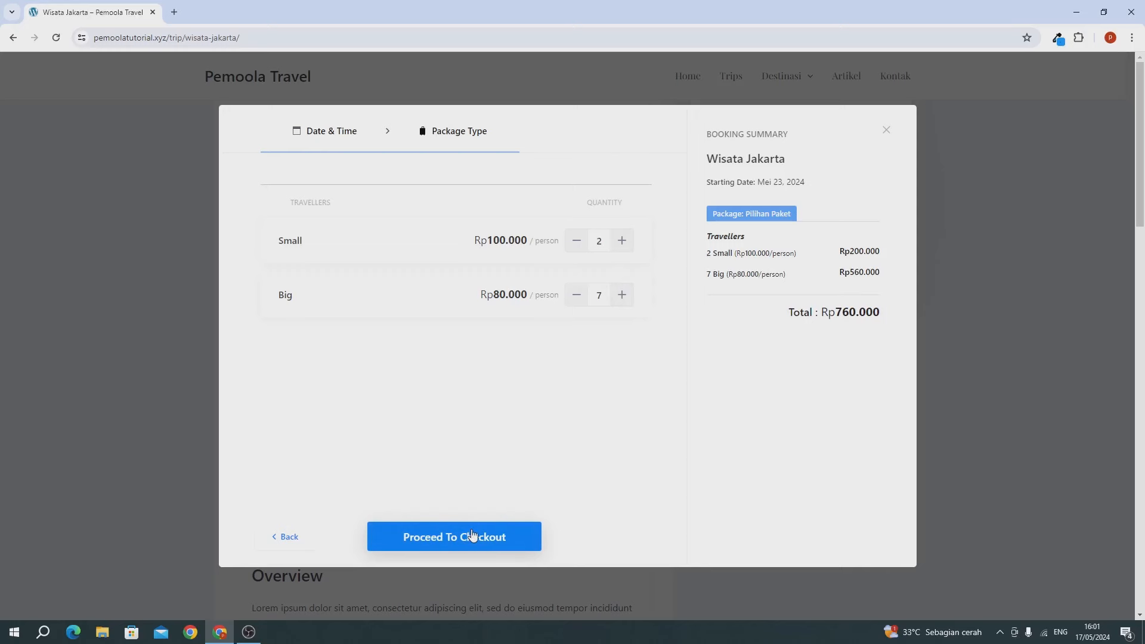
pyautogui.click(886, 130)
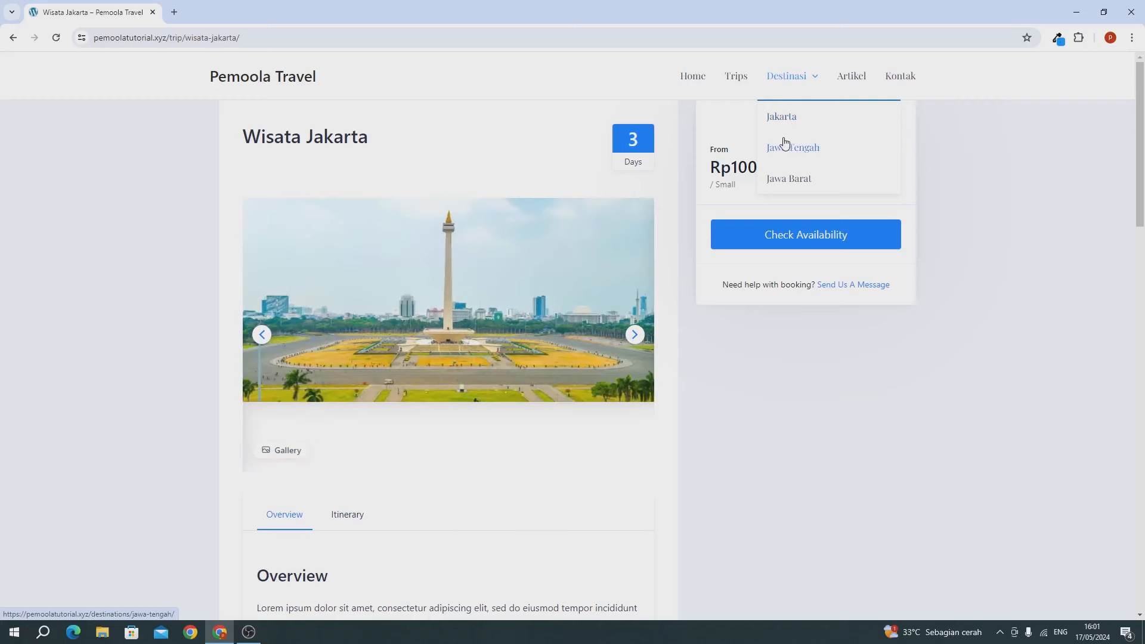
# Step: Visit the Jakarta and Jawa Tengah destination pages via the Destinasi menu
pyautogui.click(782, 118)
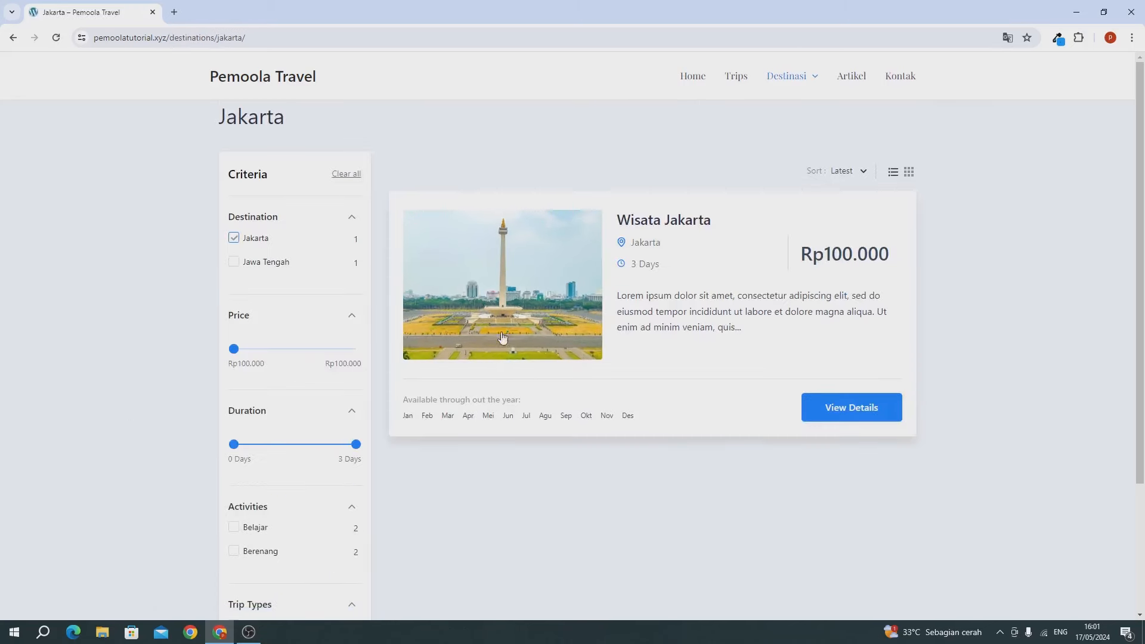
pyautogui.moveTo(802, 76)
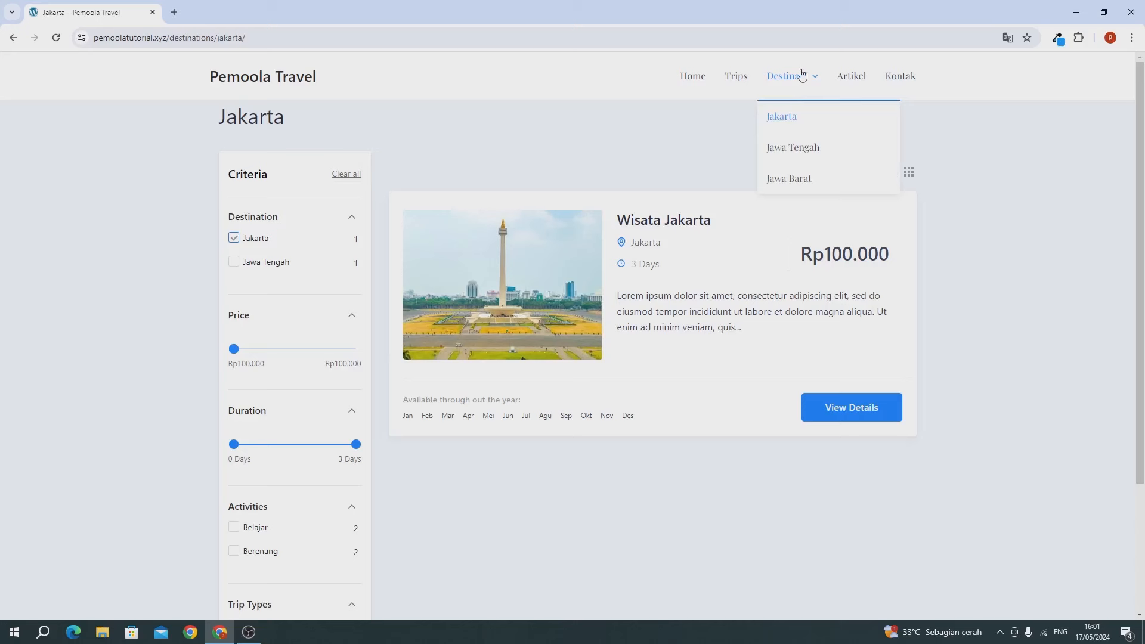
pyautogui.click(796, 149)
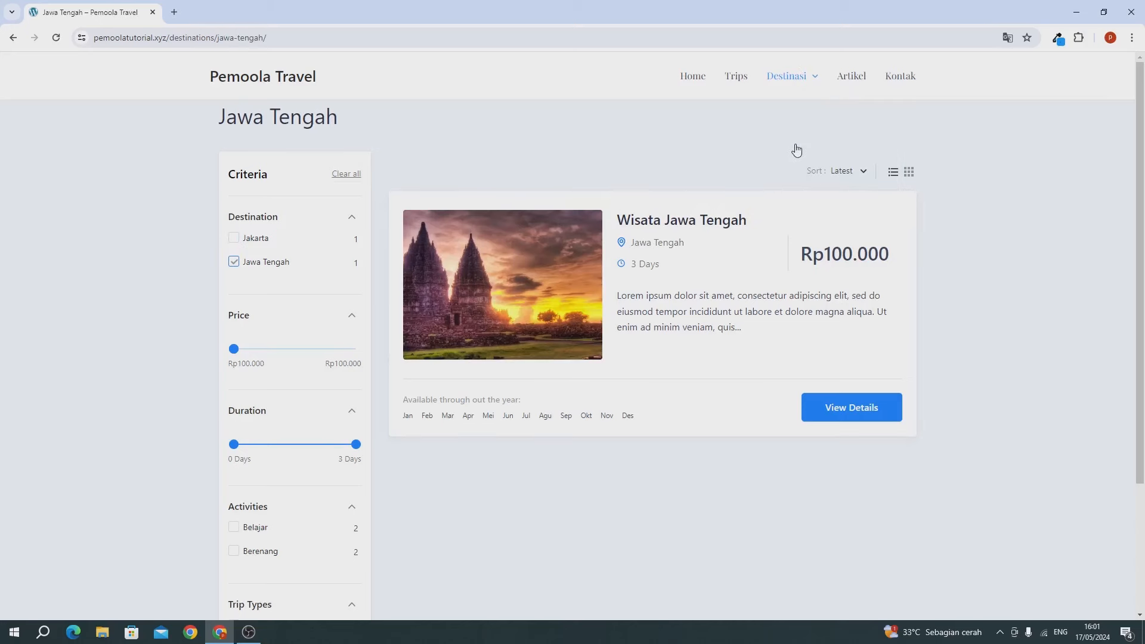
# Step: View the Artikel and Kontak pages, then return to the homepage
pyautogui.click(849, 83)
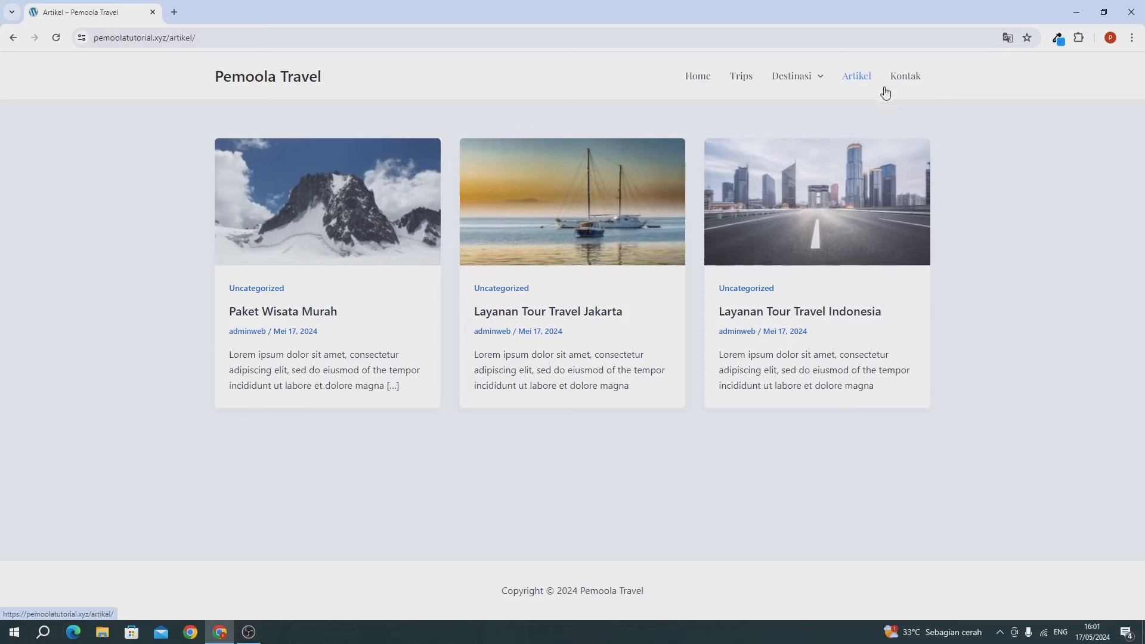
pyautogui.click(909, 79)
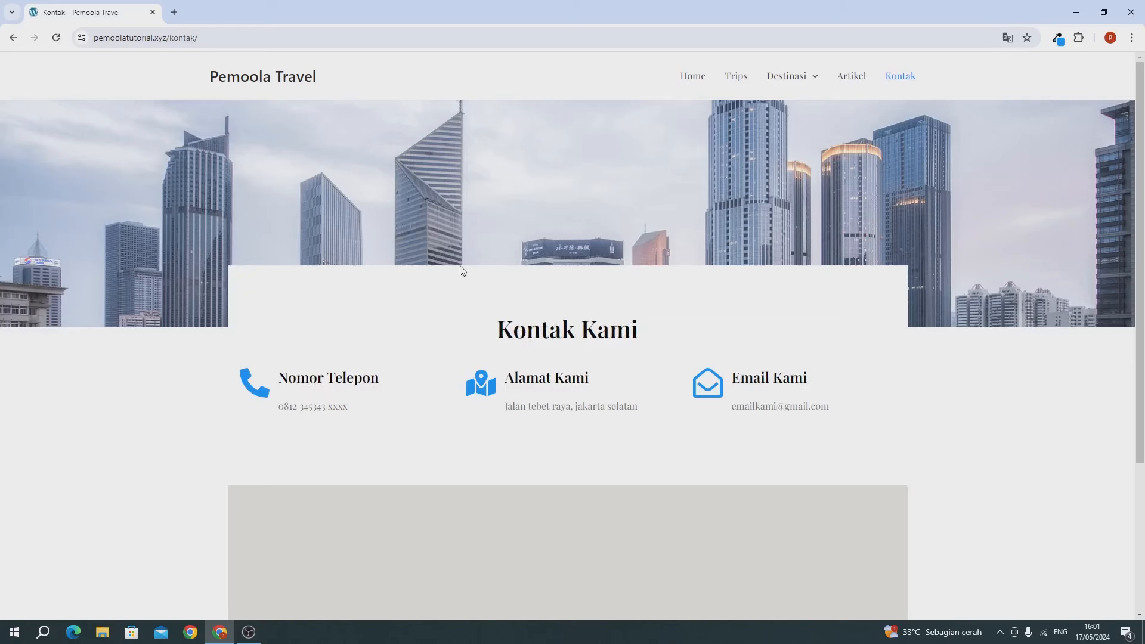
pyautogui.scroll(-1, 360, 371)
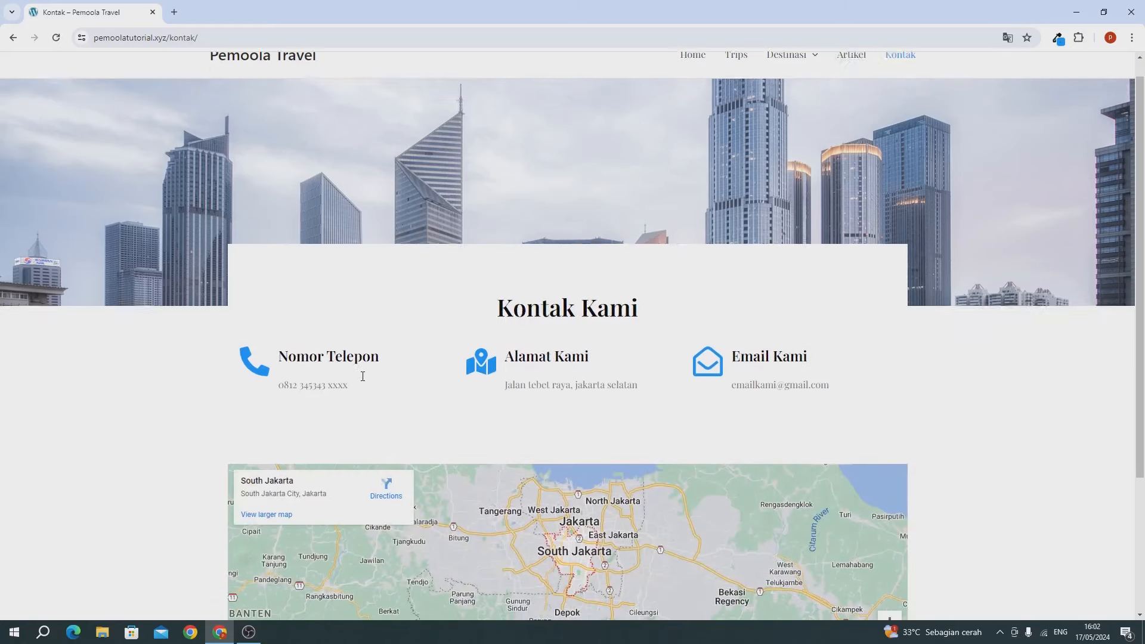
pyautogui.scroll(-1, 534, 342)
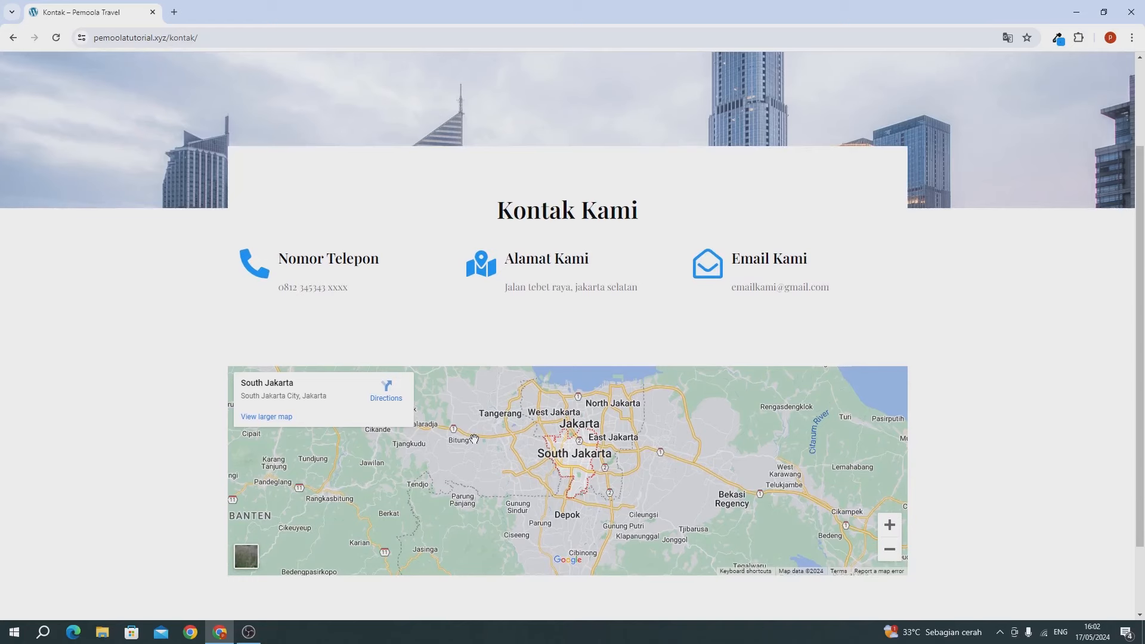
pyautogui.scroll(2, 478, 438)
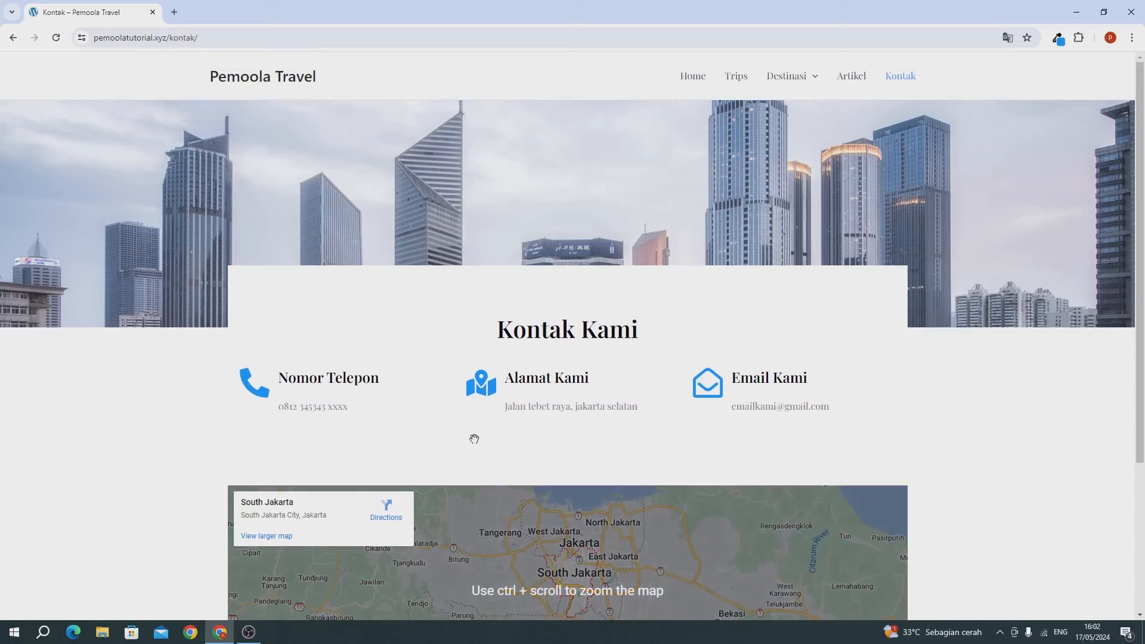
pyautogui.click(265, 85)
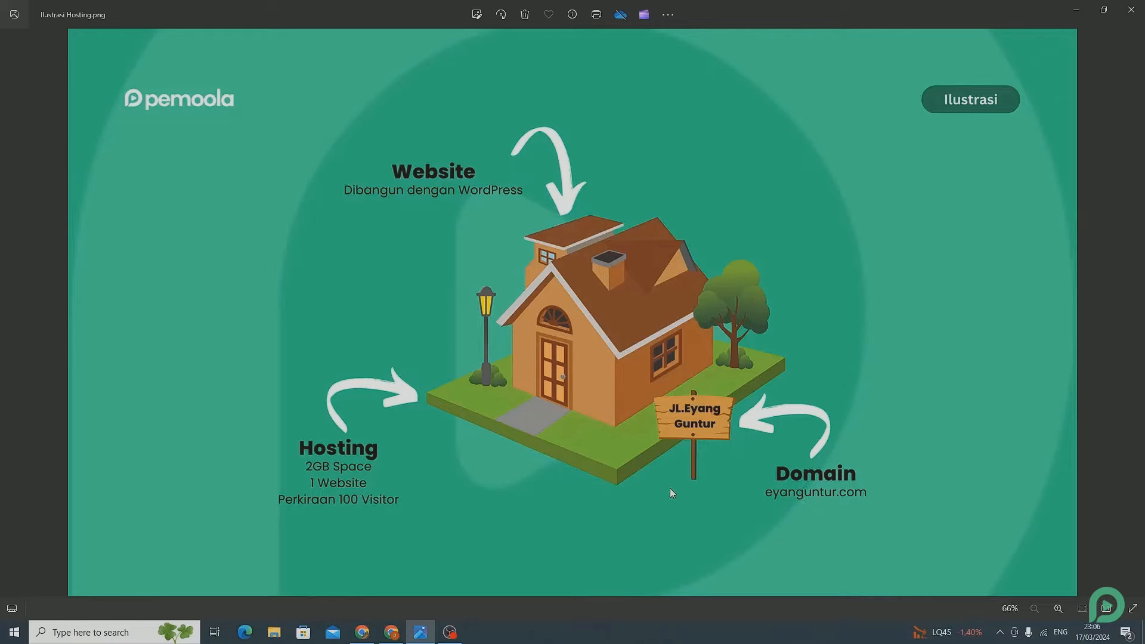
# Step: Switch from the Photos viewer to the DomaiNesia tab in Chrome
pyautogui.click(391, 633)
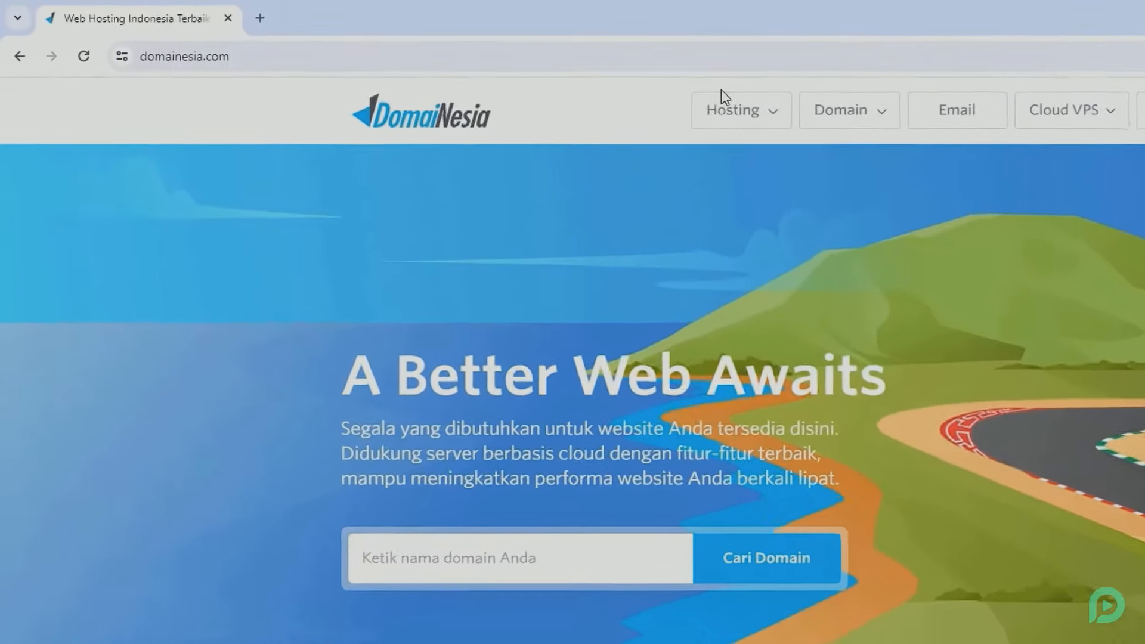
# Step: Open the Web Hosting plans page, check plan feature details, and order the Super plan
pyautogui.click(486, 75)
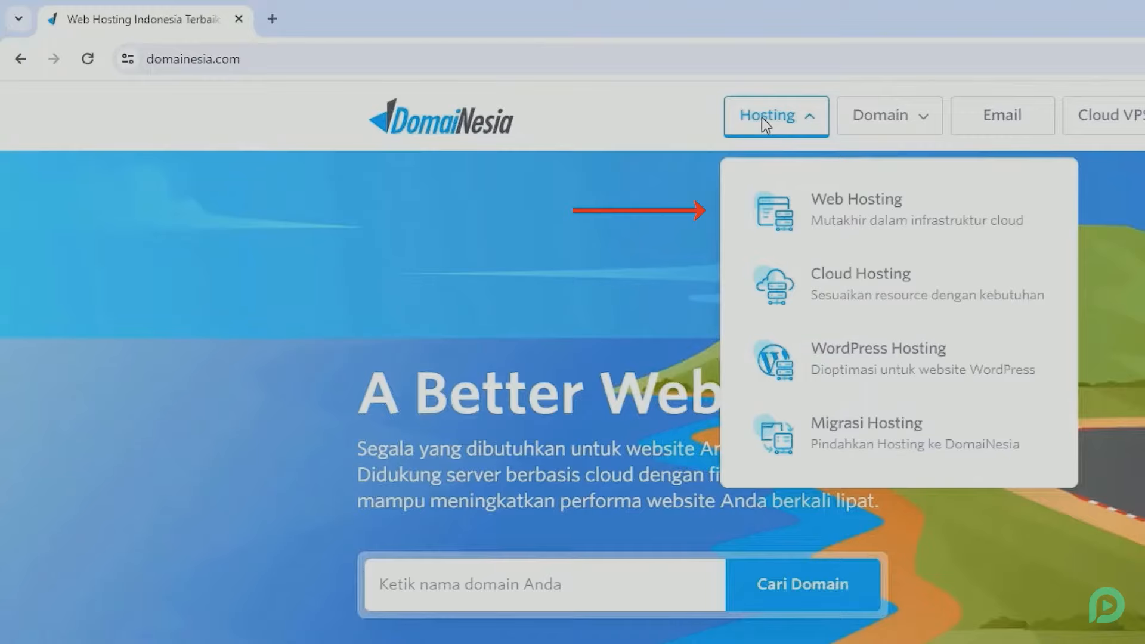
pyautogui.click(825, 216)
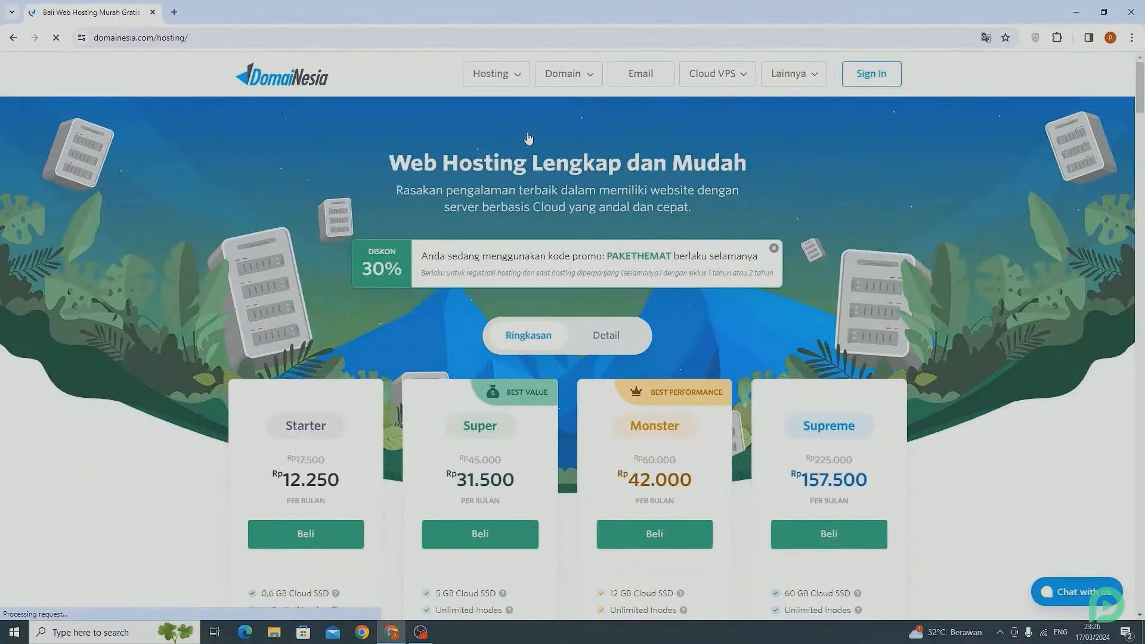
pyautogui.scroll(-4, 528, 138)
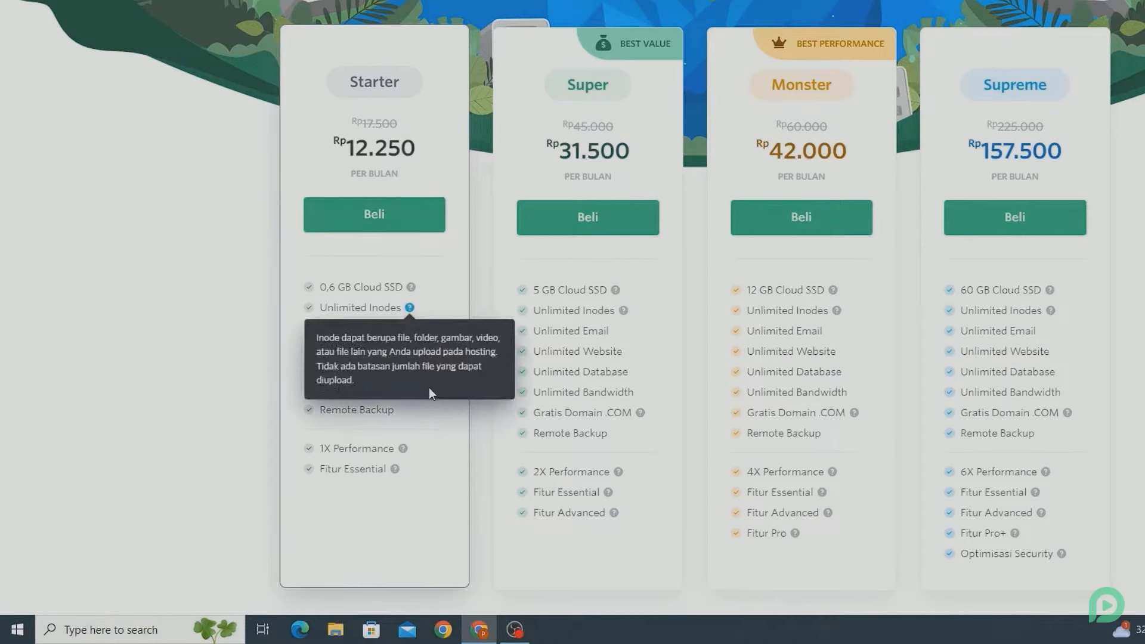
pyautogui.moveTo(442, 390)
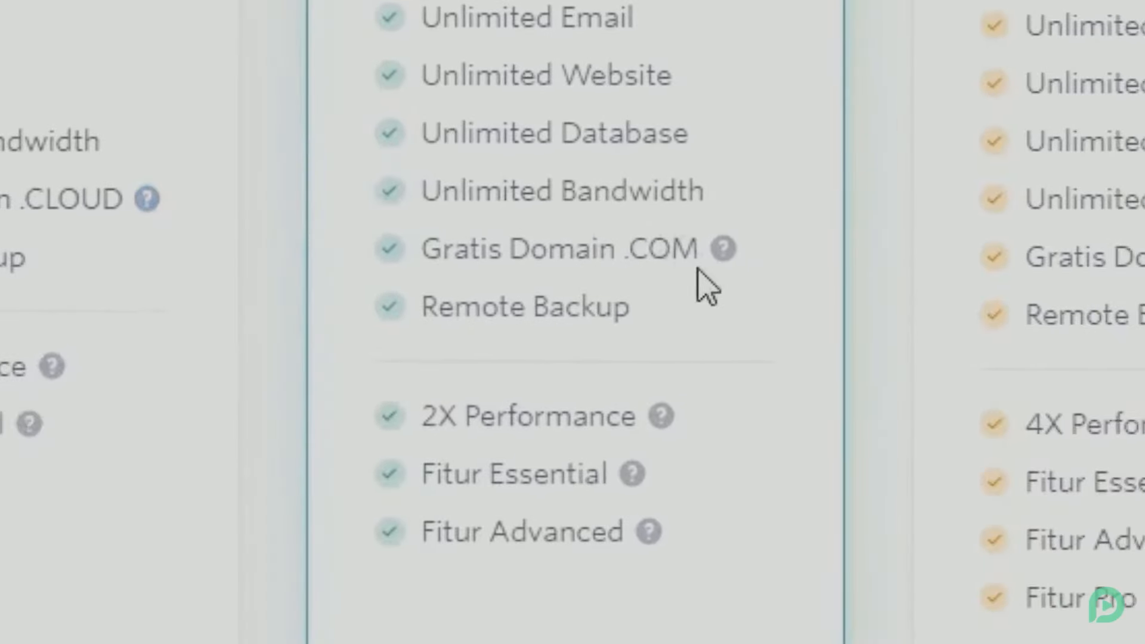
pyautogui.moveTo(725, 250)
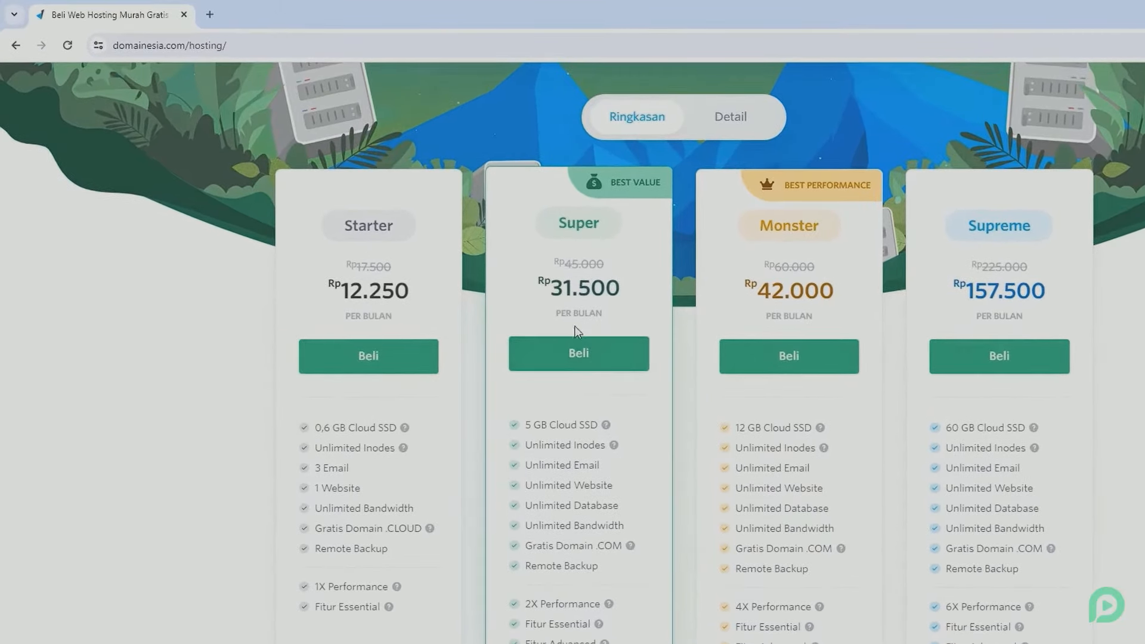
pyautogui.click(576, 355)
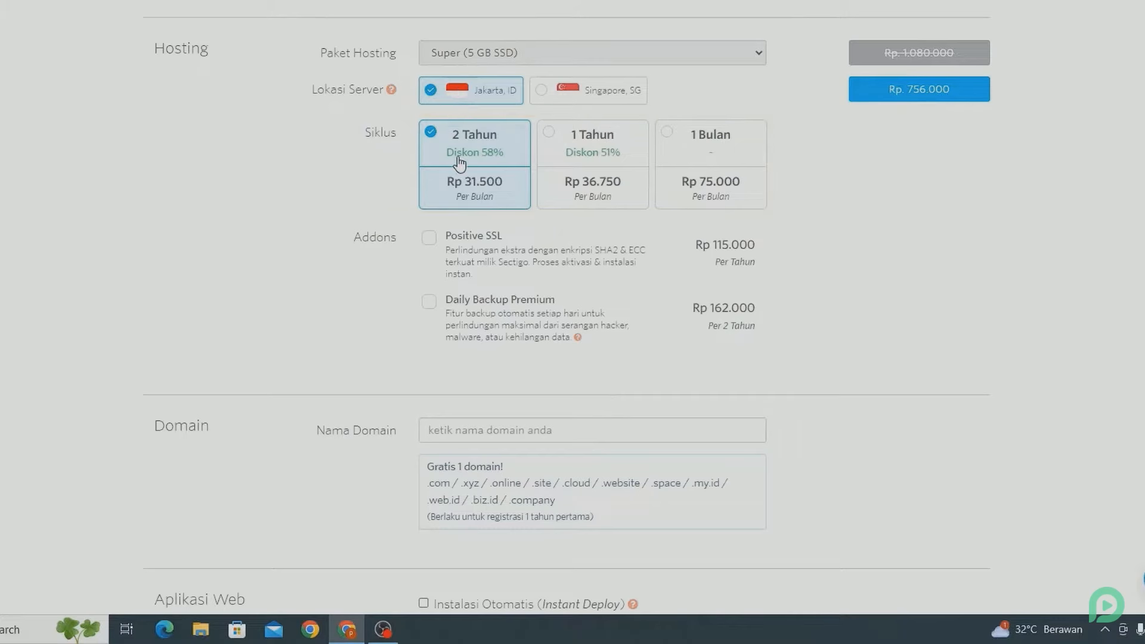
# Step: Choose the 1 Tahun billing cycle and add tutorpemoola.com as the free domain
pyautogui.click(568, 161)
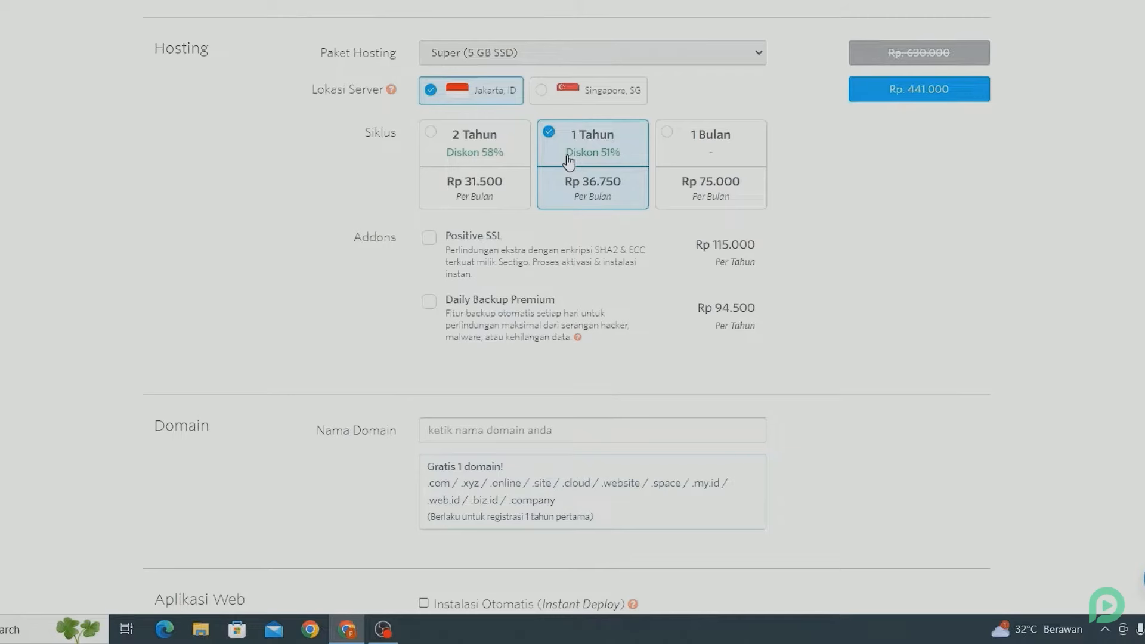
pyautogui.scroll(-4, 568, 161)
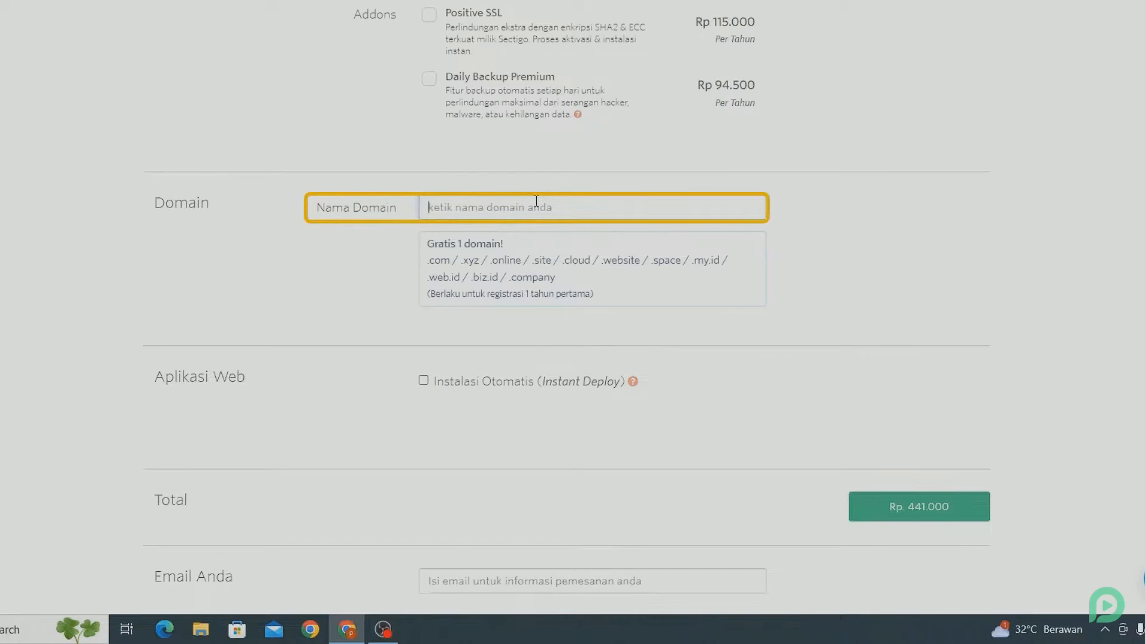
pyautogui.write('tut')
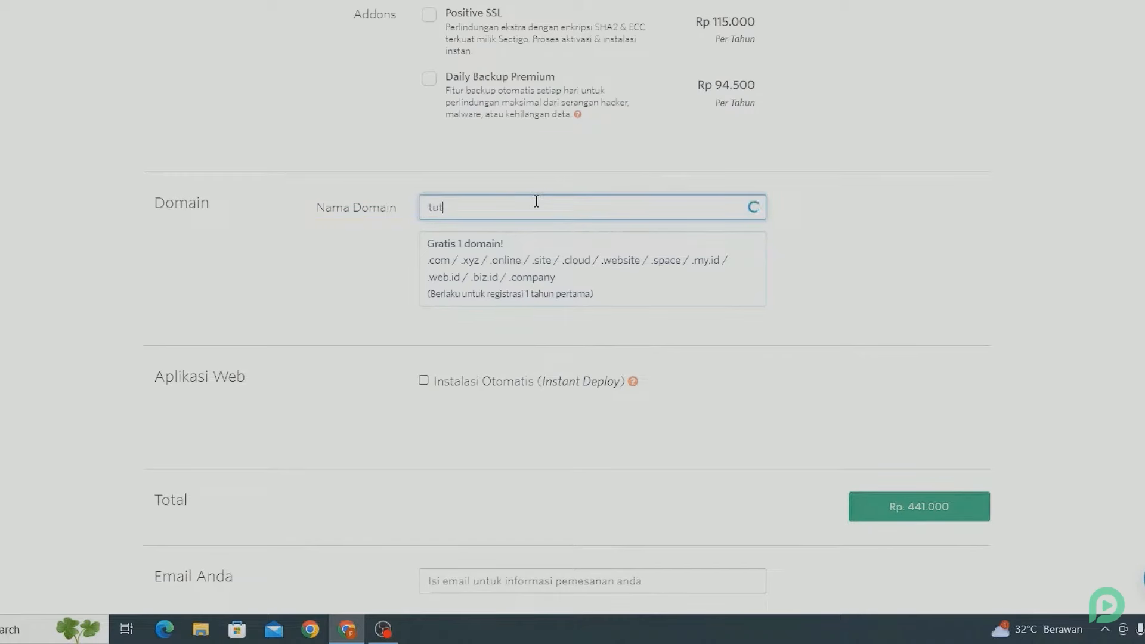
pyautogui.write('orpemoola')
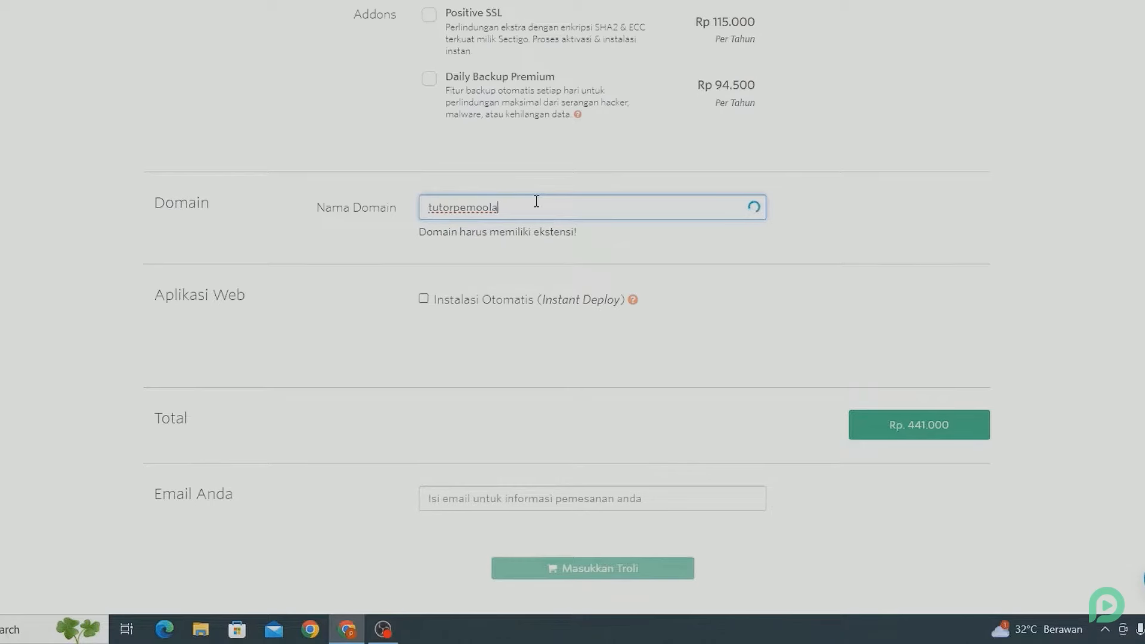
pyautogui.write('.com')
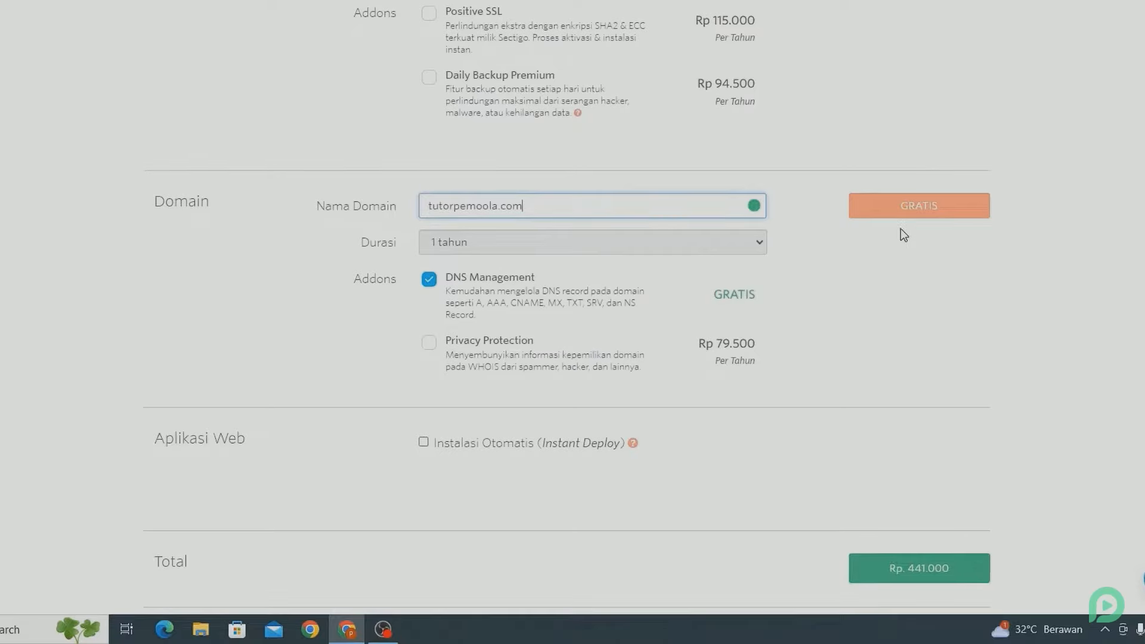
pyautogui.scroll(-8, 904, 234)
# Step: Enter the contact e-mail address and add the hosting and domain order to the cart
pyautogui.scroll(1, 904, 235)
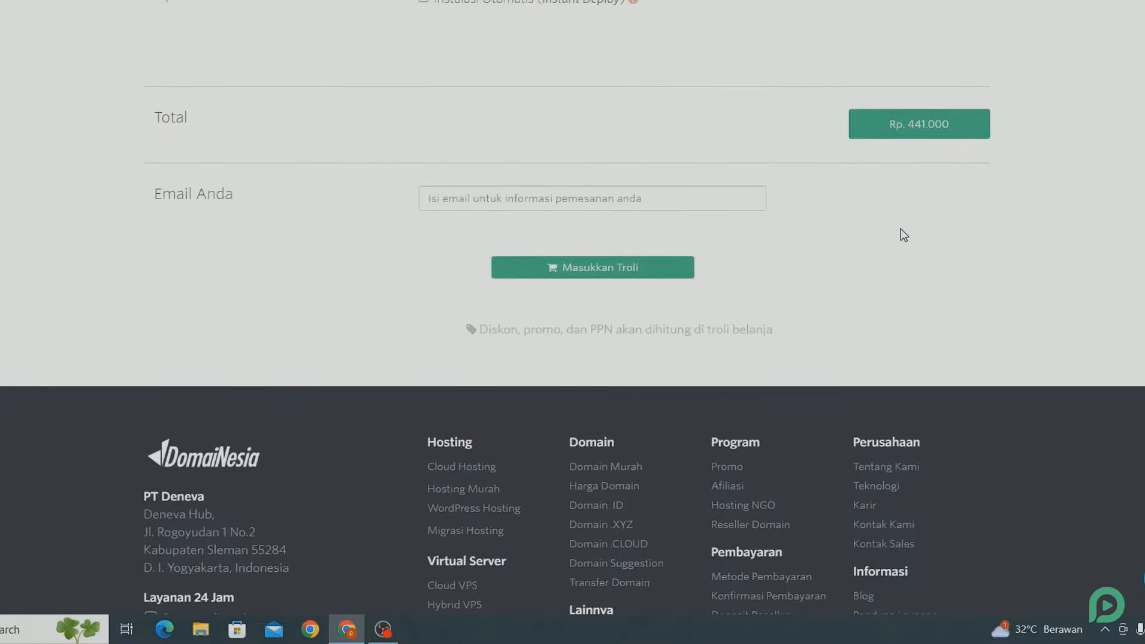
pyautogui.click(678, 203)
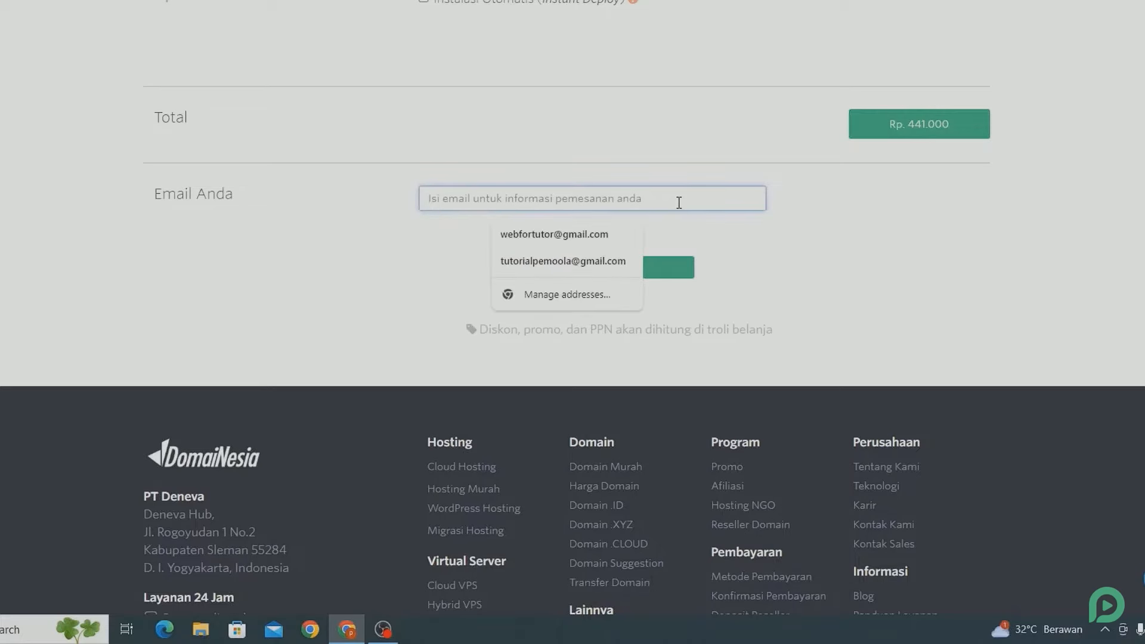
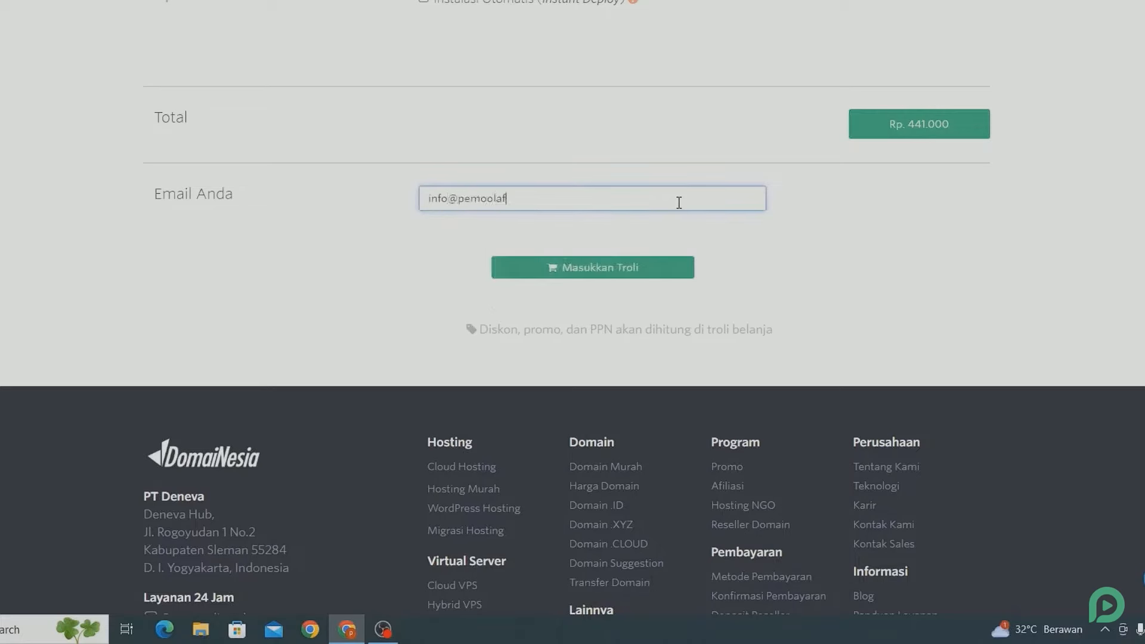
pyautogui.click(613, 266)
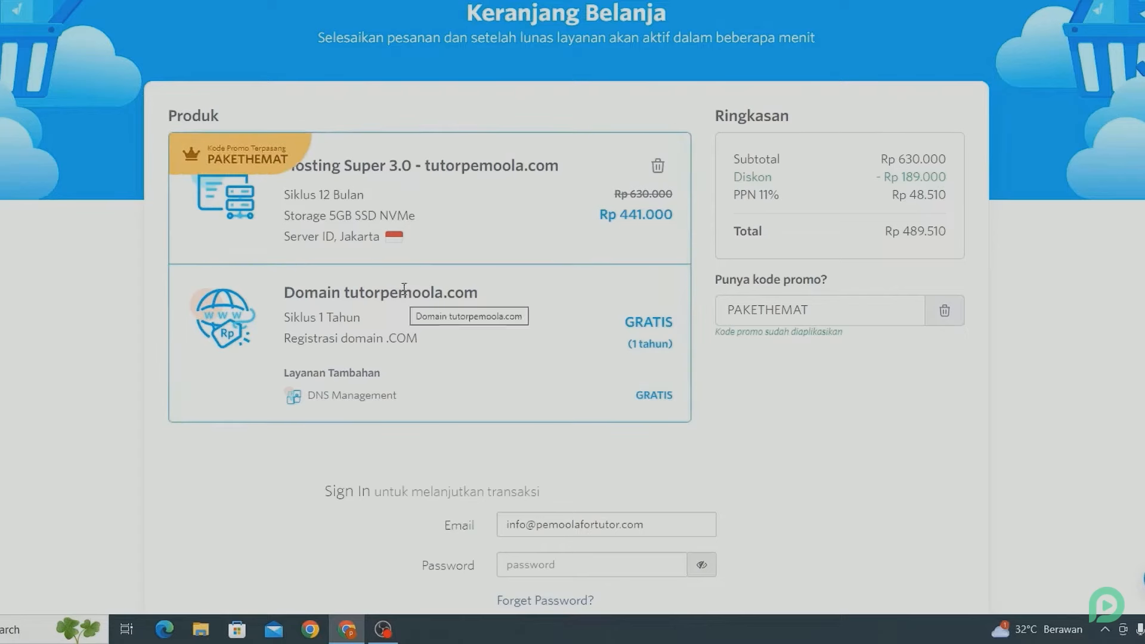
# Step: Replace the PAKETHEMAT promo code with pemoola and apply it
pyautogui.click(831, 309)
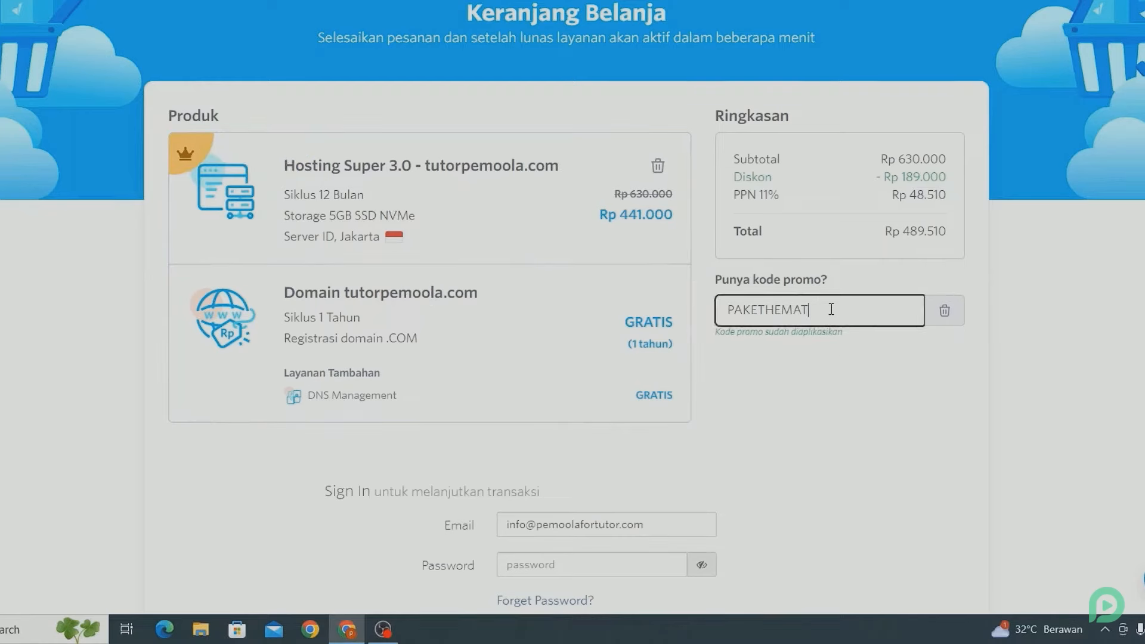
pyautogui.hotkey('ctrl', 'a')
pyautogui.press('BackSpace')
pyautogui.write('pem')
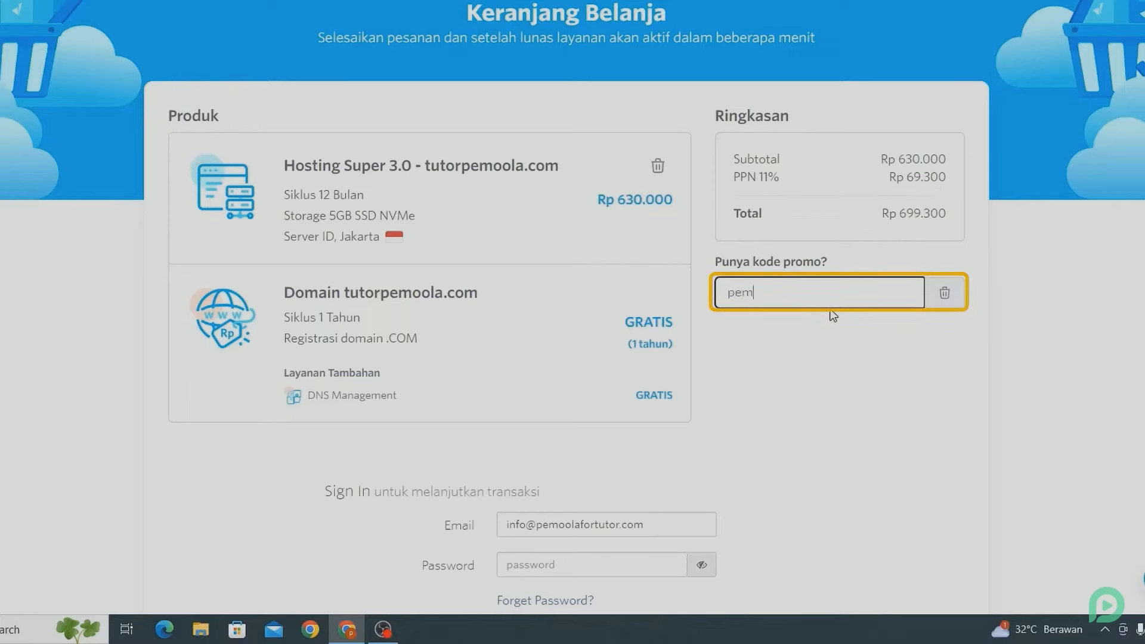
pyautogui.write('oola')
pyautogui.press('Return')
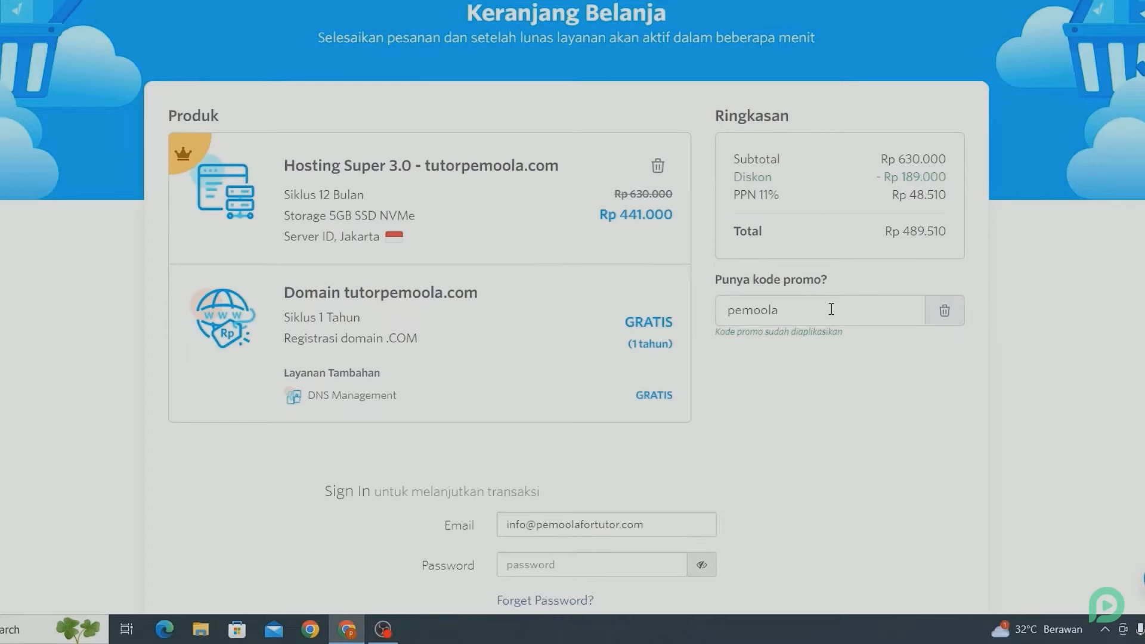
pyautogui.scroll(-3, 830, 309)
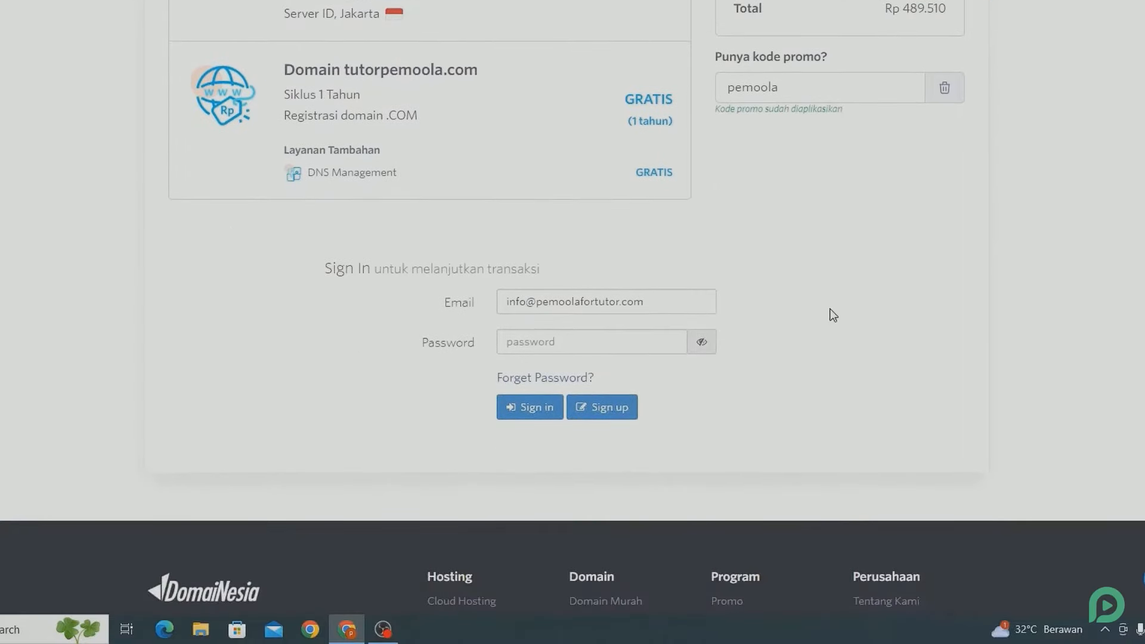
# Step: Create a new account, entering the first and last name and choosing the personal category
pyautogui.click(620, 409)
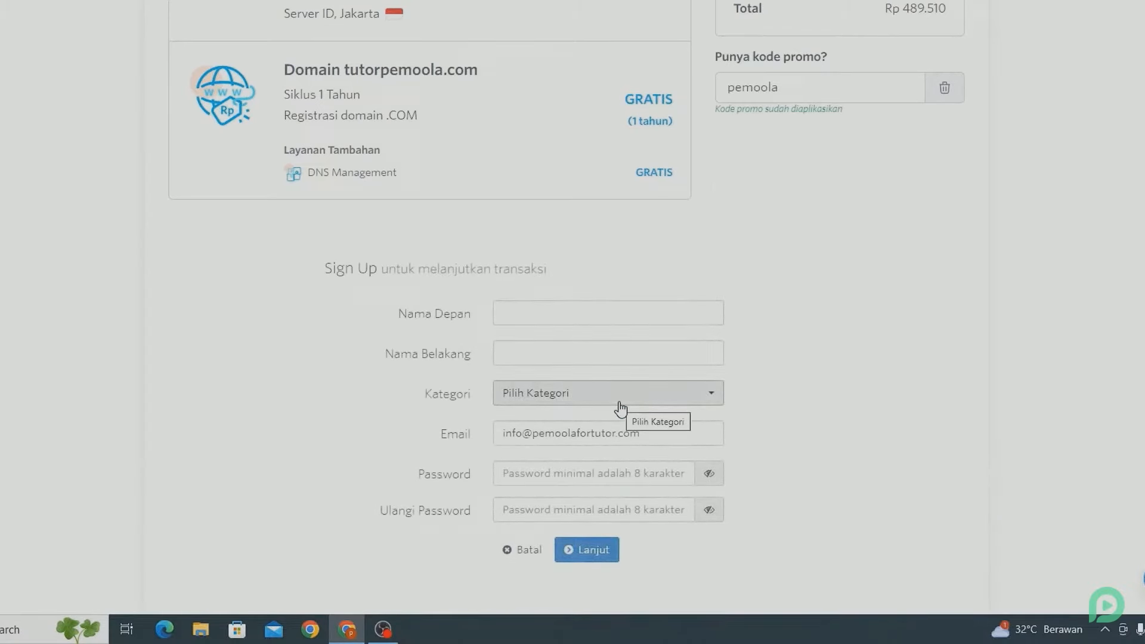
pyautogui.click(507, 316)
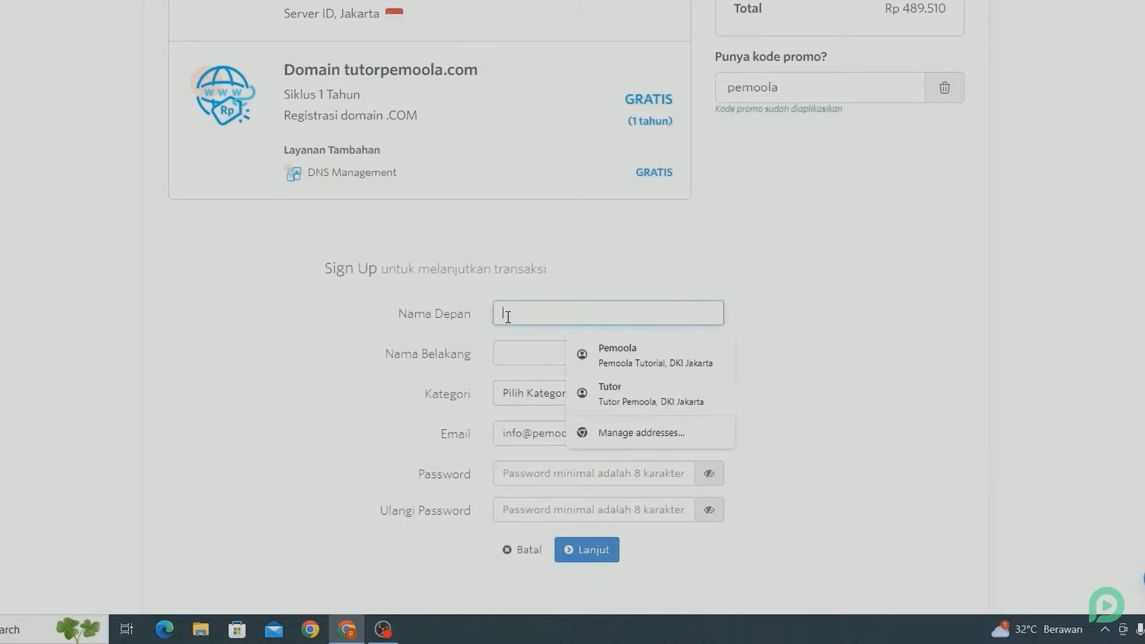
pyautogui.write('pemoola')
pyautogui.click(516, 355)
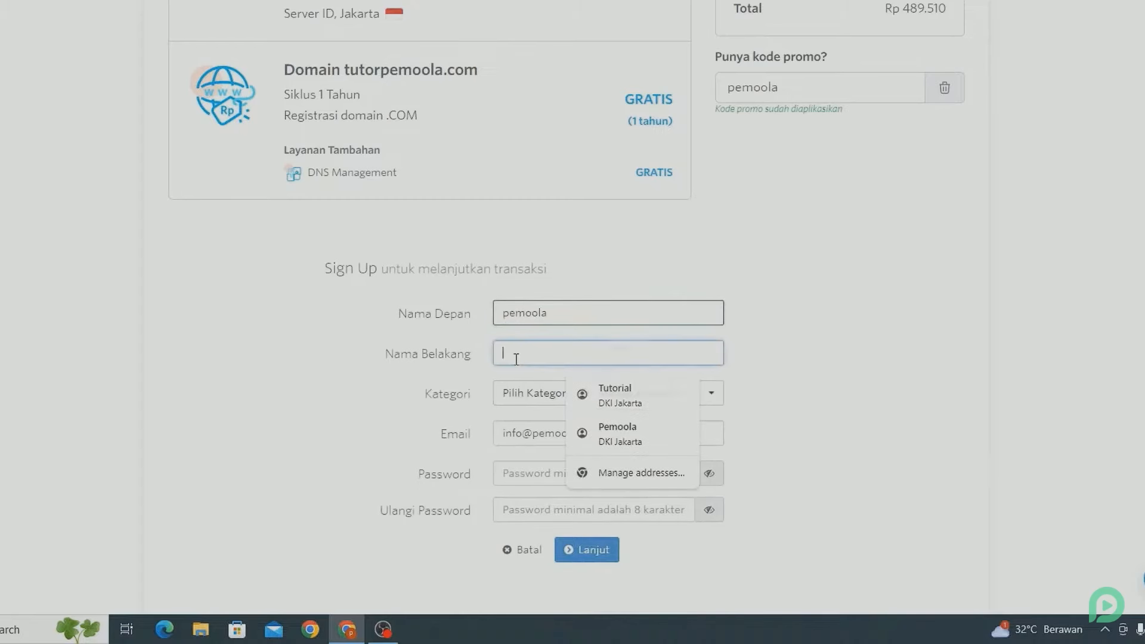
pyautogui.write('tutor')
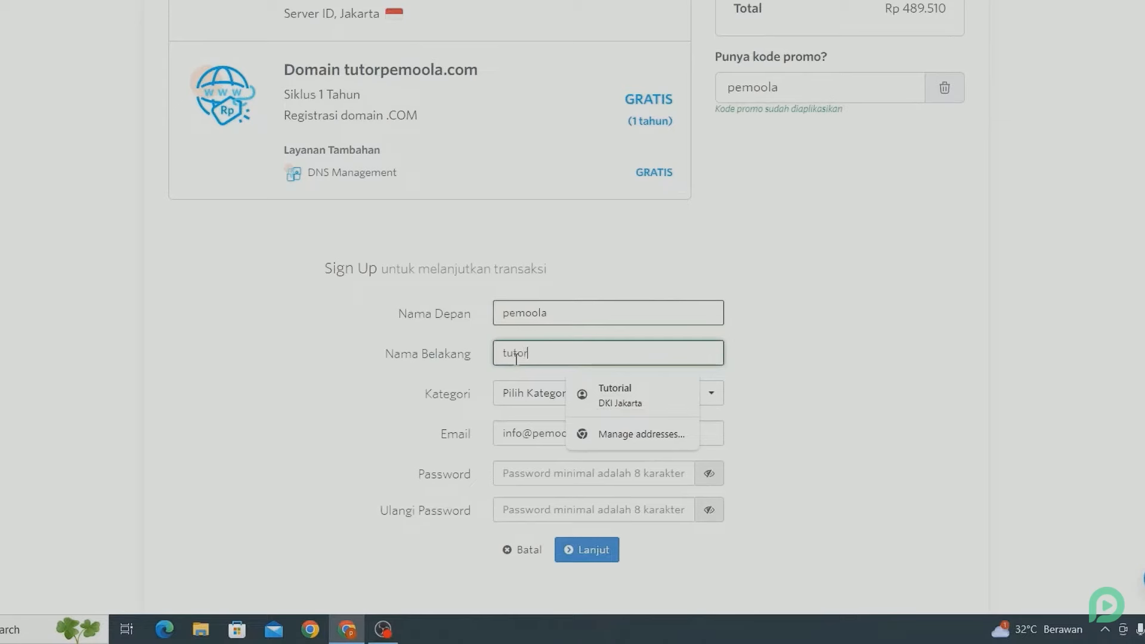
pyautogui.click(333, 414)
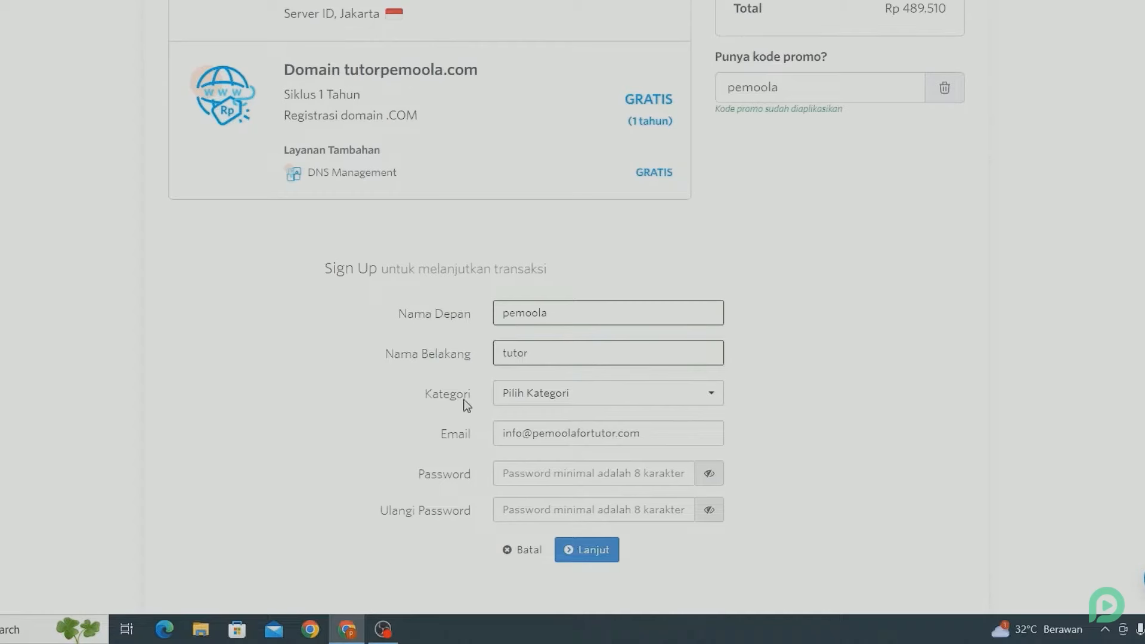
pyautogui.click(512, 395)
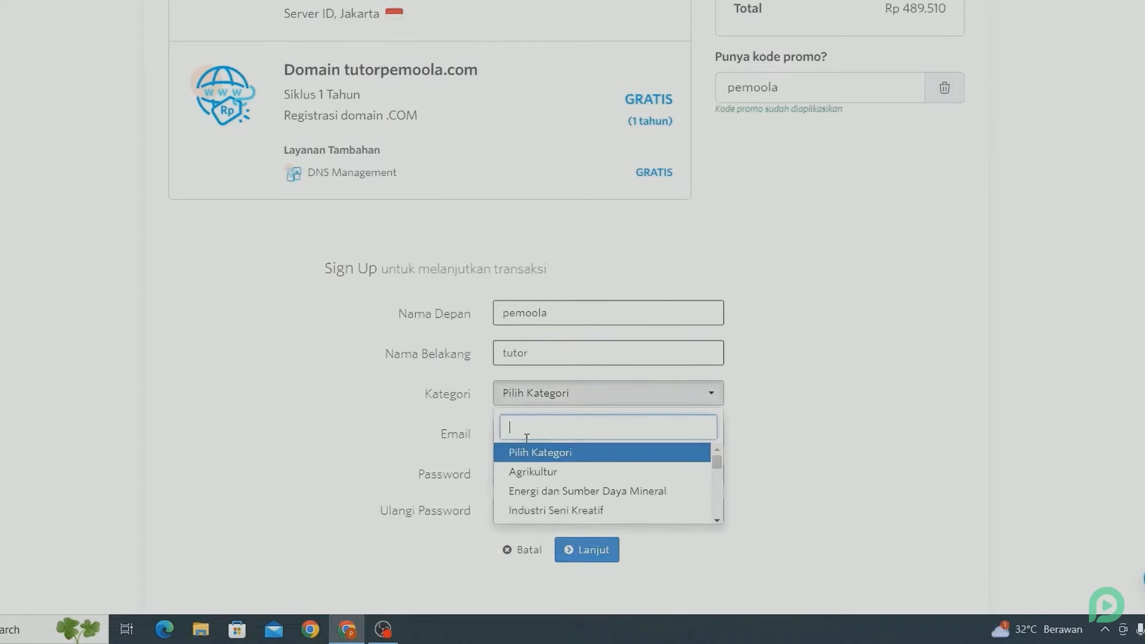
pyautogui.scroll(-3, 541, 503)
pyautogui.scroll(-2, 542, 506)
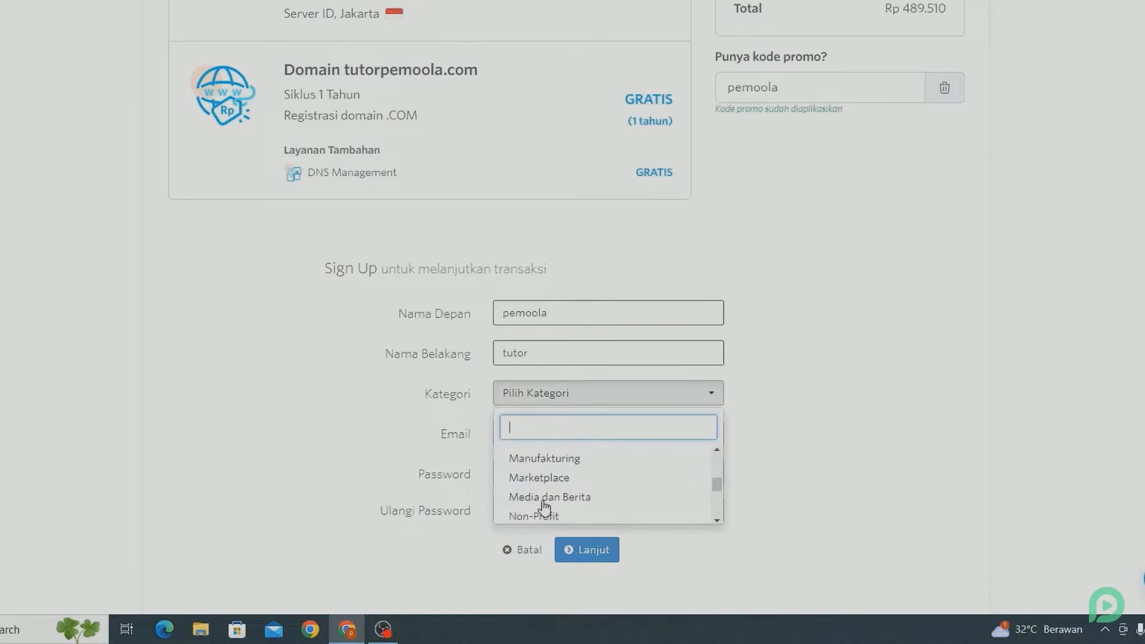
pyautogui.scroll(-2, 543, 506)
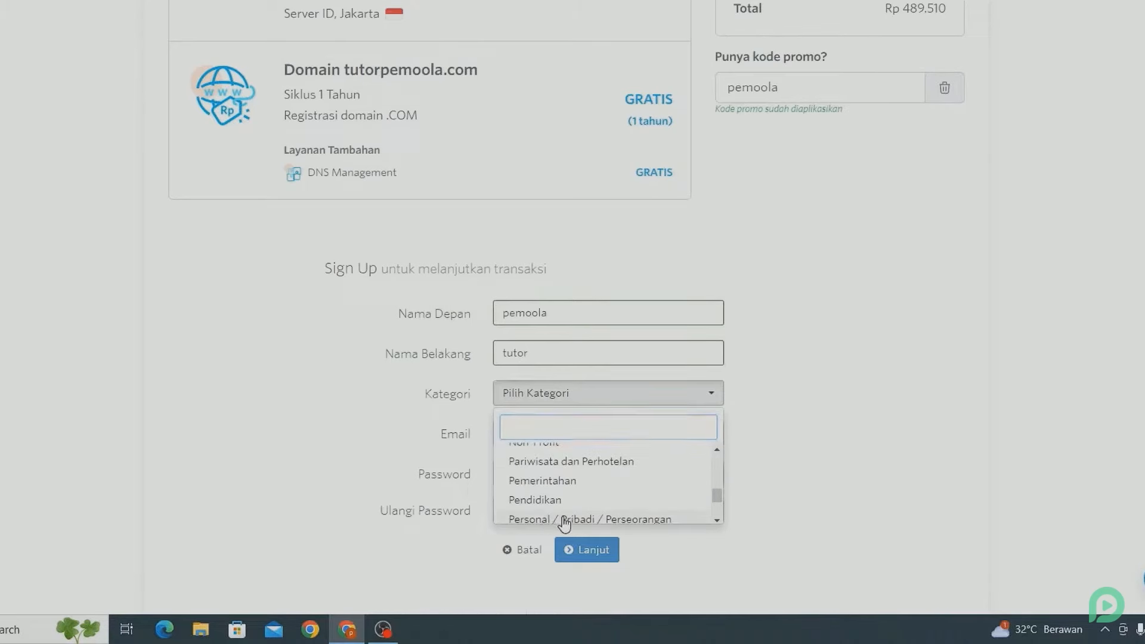
pyautogui.click(563, 520)
# Step: Set and confirm the account password and enter the street address
pyautogui.scroll(-4, 469, 423)
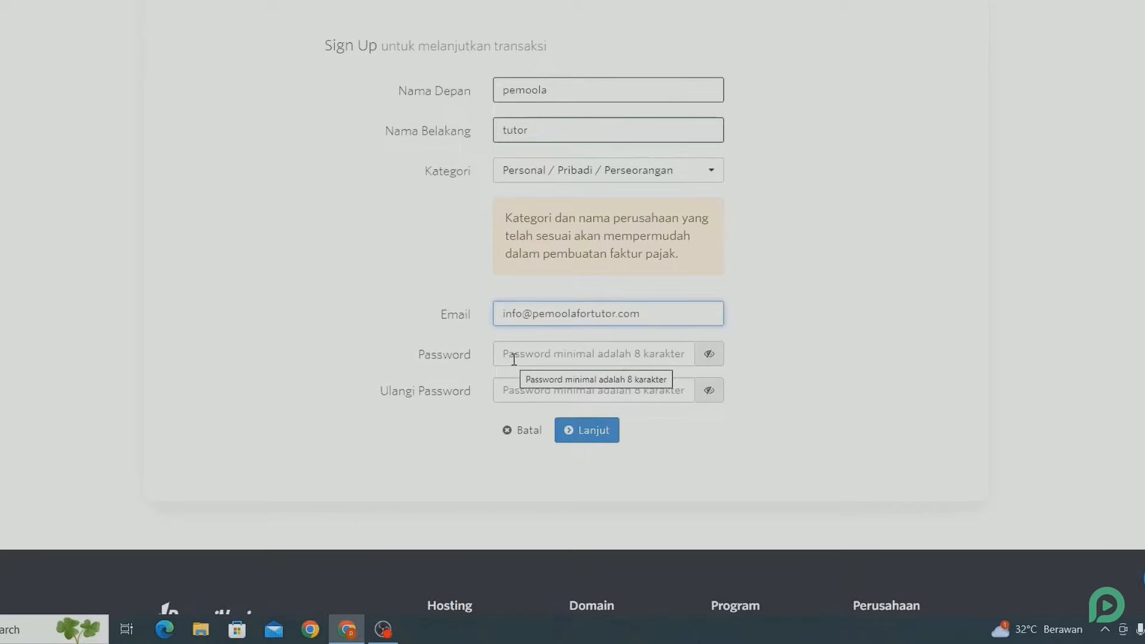
pyautogui.click(513, 359)
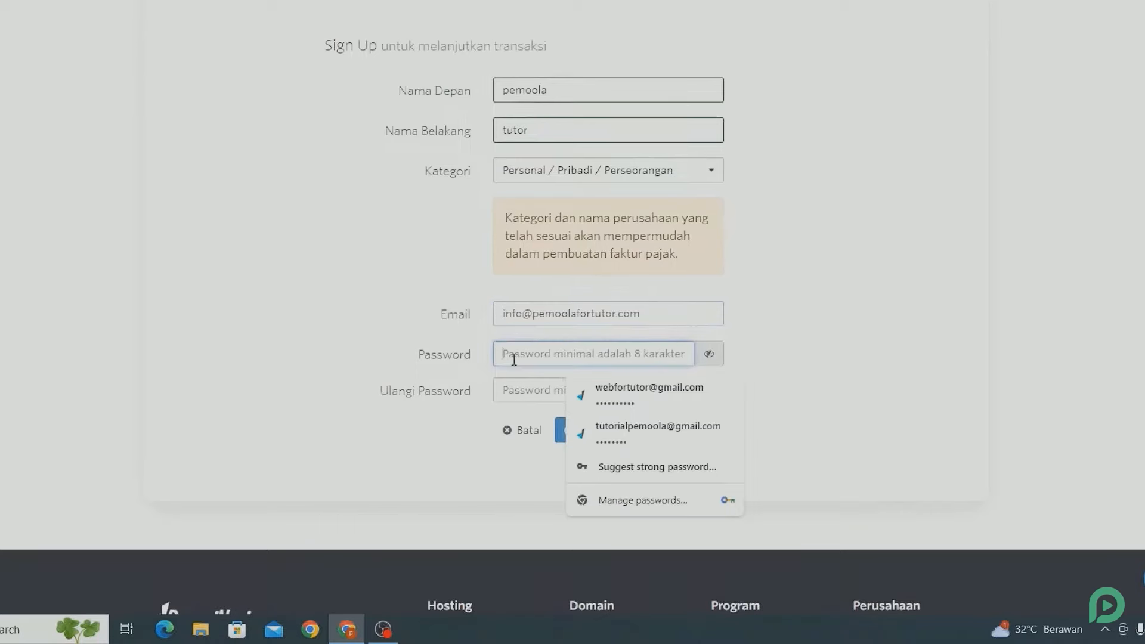
pyautogui.write('***********')
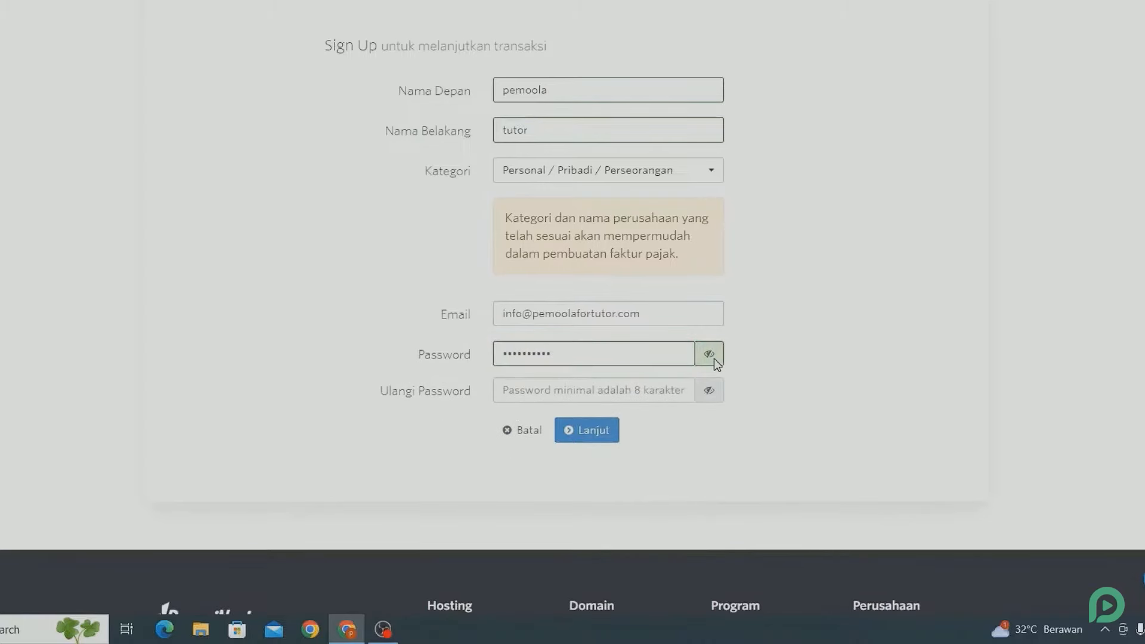
pyautogui.click(664, 388)
pyautogui.write('***********')
pyautogui.click(596, 430)
pyautogui.scroll(-3, 608, 427)
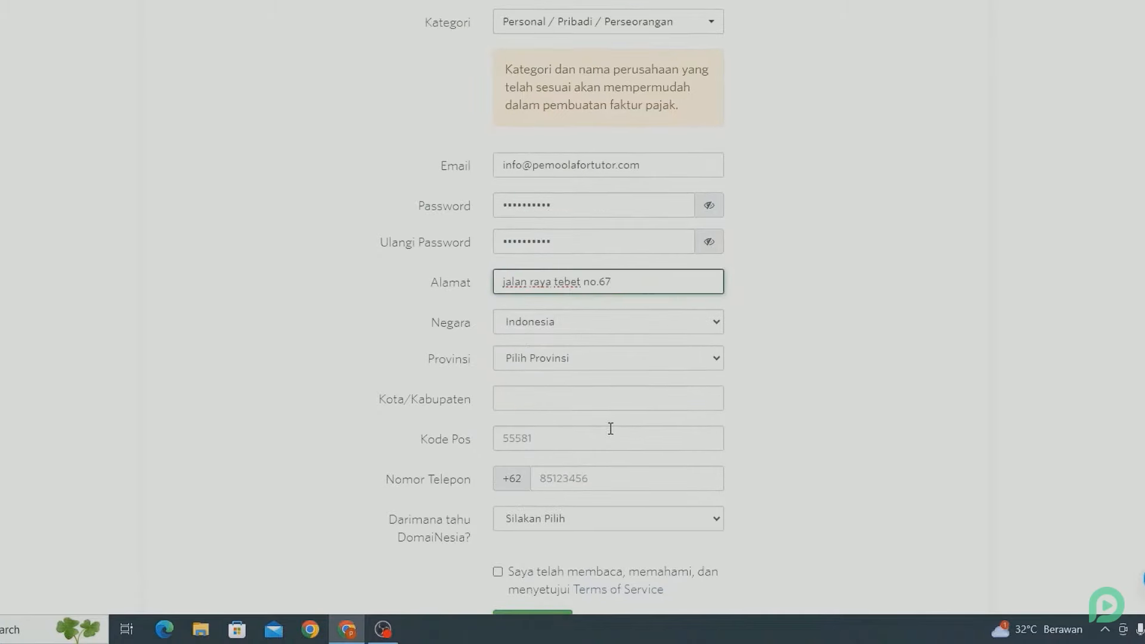
# Step: Choose DKI Jakarta province and Jakarta Selatan city, and enter the phone number
pyautogui.click(525, 361)
pyautogui.click(543, 206)
pyautogui.scroll(-3, 543, 207)
pyautogui.click(534, 249)
pyautogui.write('jakarta selat')
pyautogui.click(528, 277)
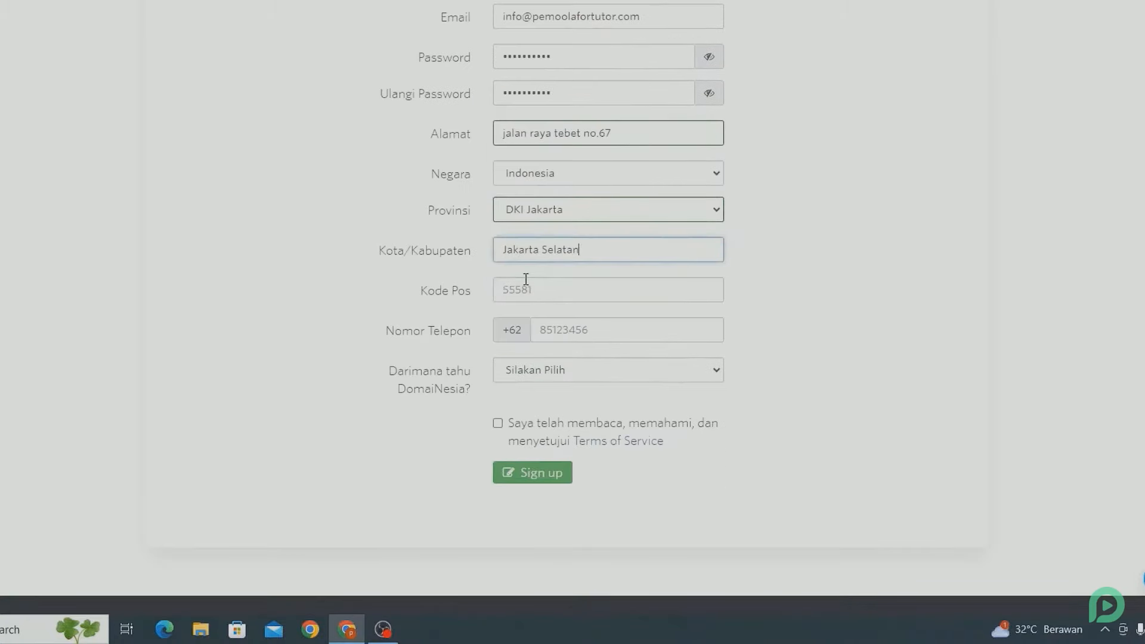
pyautogui.click(527, 290)
pyautogui.click(626, 331)
pyautogui.moveTo(605, 330); pyautogui.dragTo(528, 331)
# Step: Opt in to WhatsApp notifications, pick Social Media as referral source, and accept the Terms
pyautogui.click(539, 355)
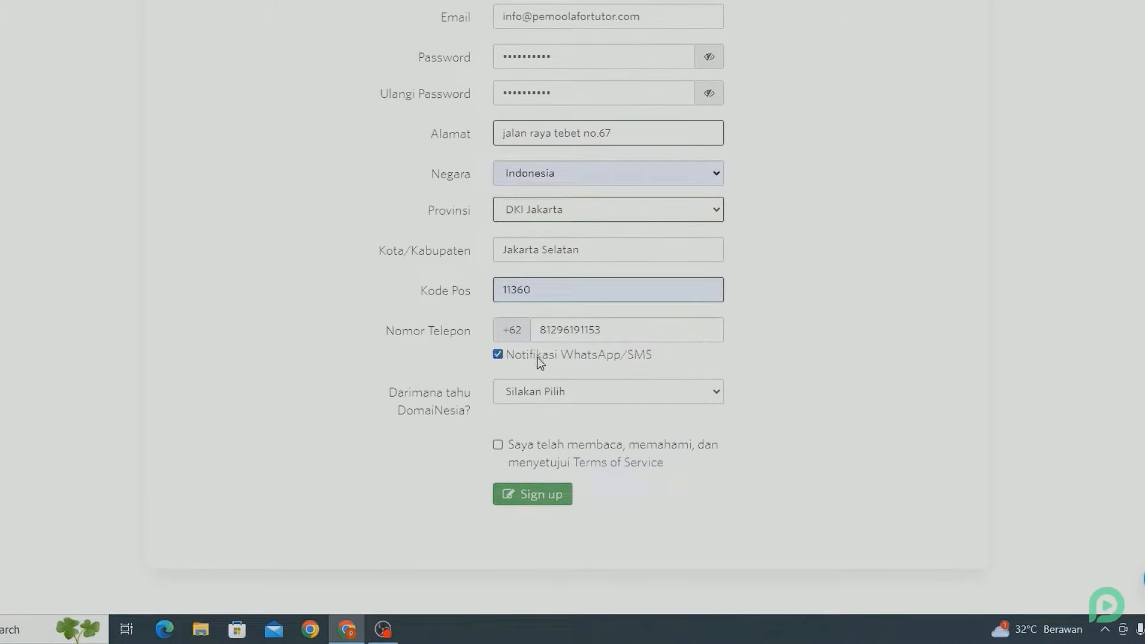
pyautogui.click(514, 399)
pyautogui.click(528, 439)
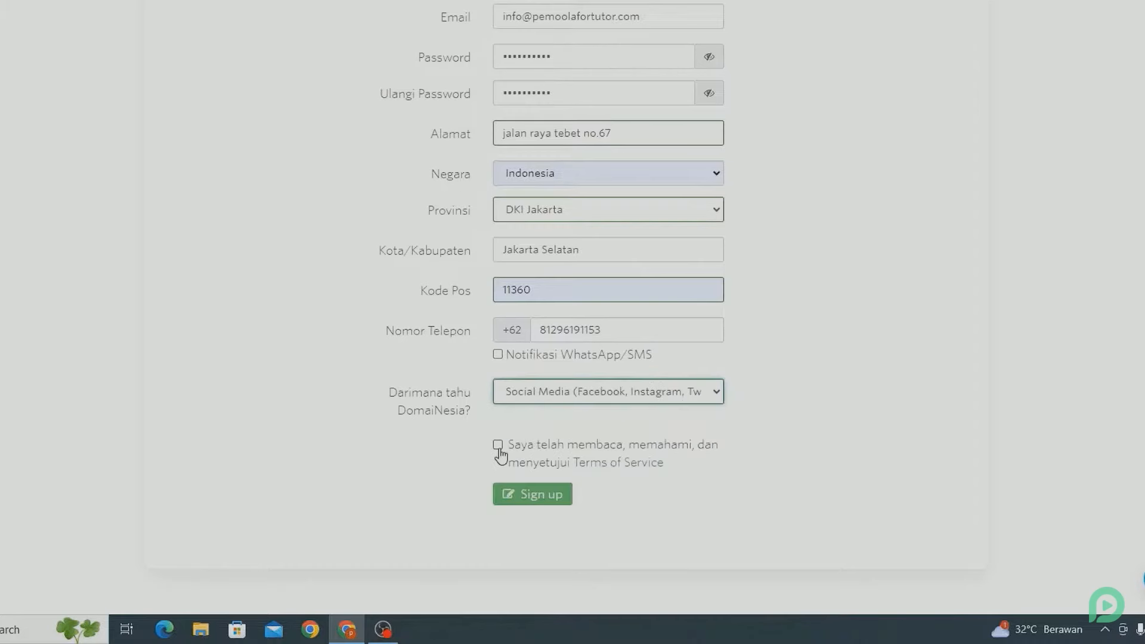
pyautogui.click(500, 455)
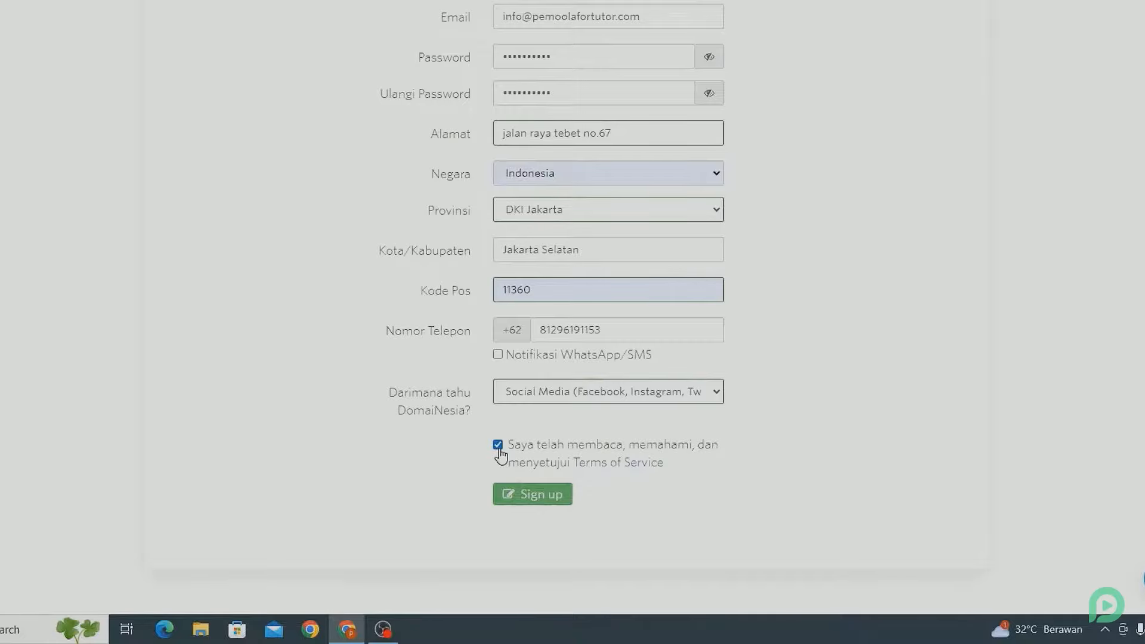
# Step: Submit the registration, accept the order terms, and finish the order to reach payment
pyautogui.click(514, 494)
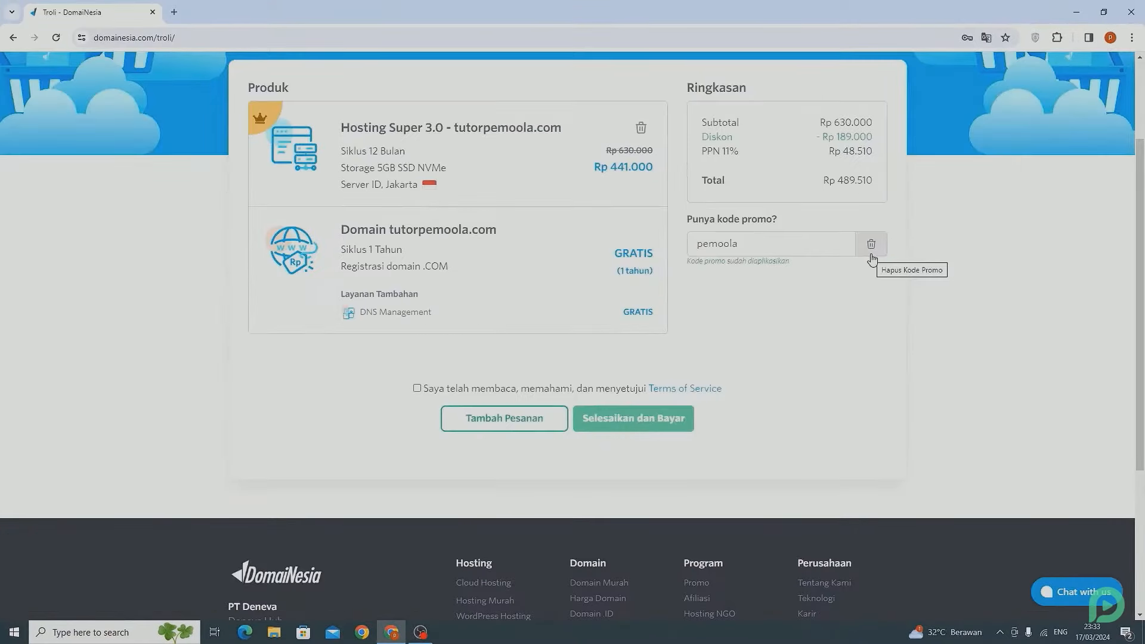
pyautogui.click(418, 388)
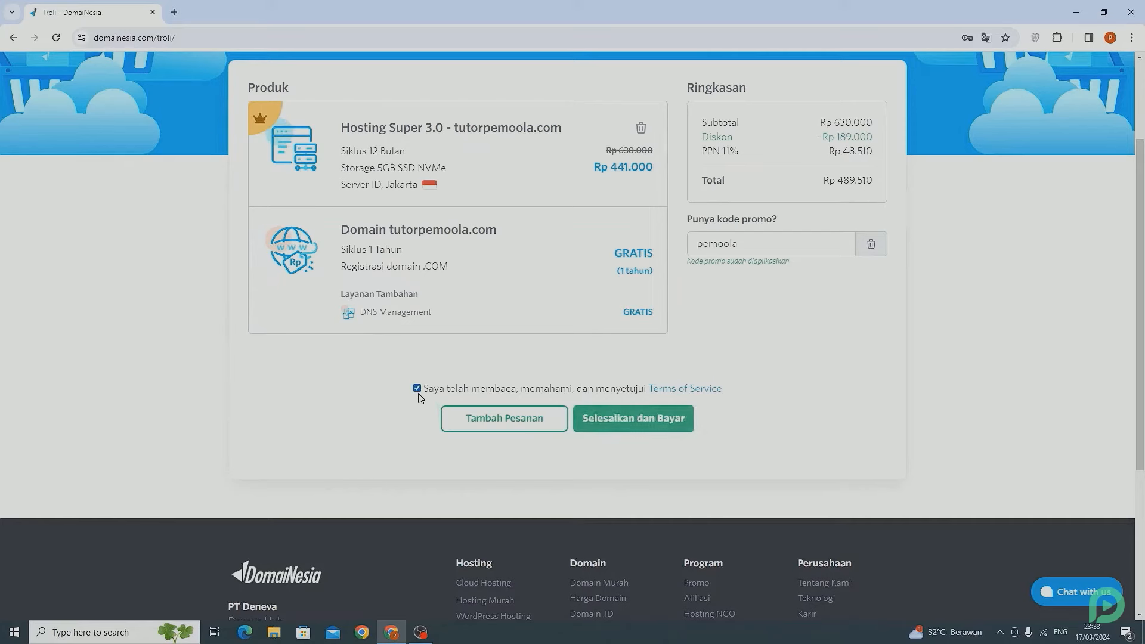
pyautogui.click(659, 422)
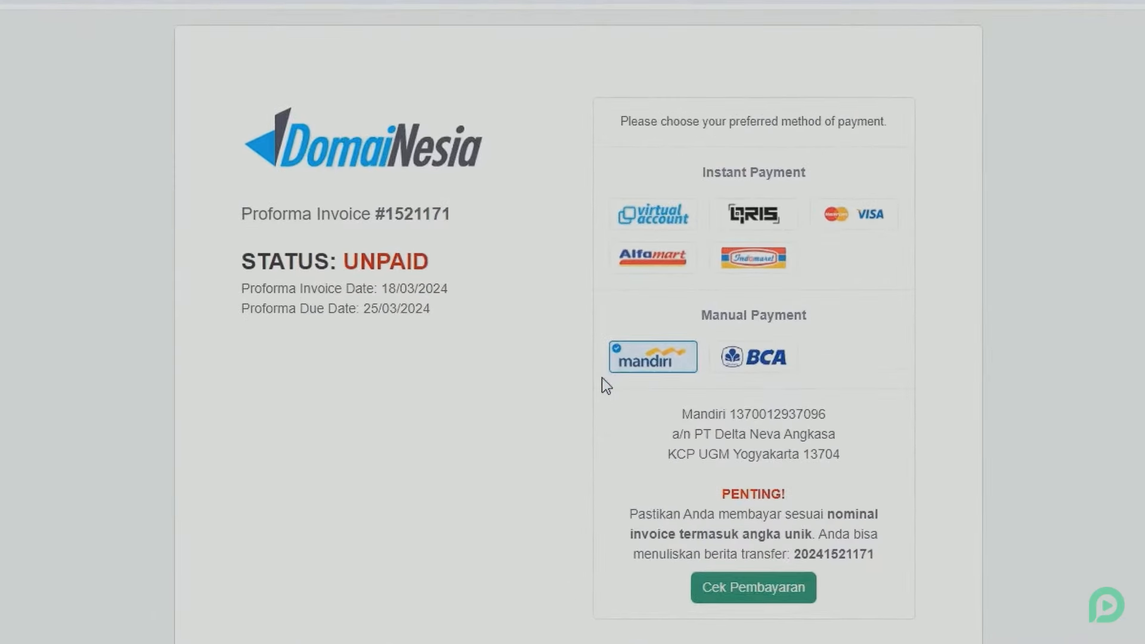
# Step: Try paying by BCA Virtual Account, then close the payment window
pyautogui.click(671, 234)
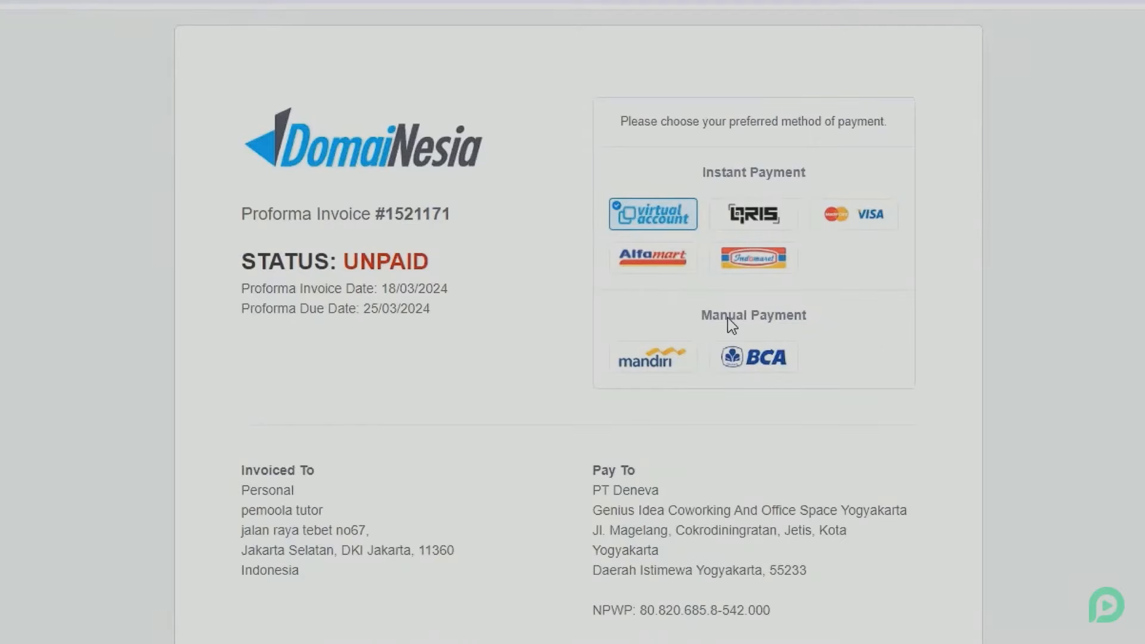
pyautogui.click(772, 359)
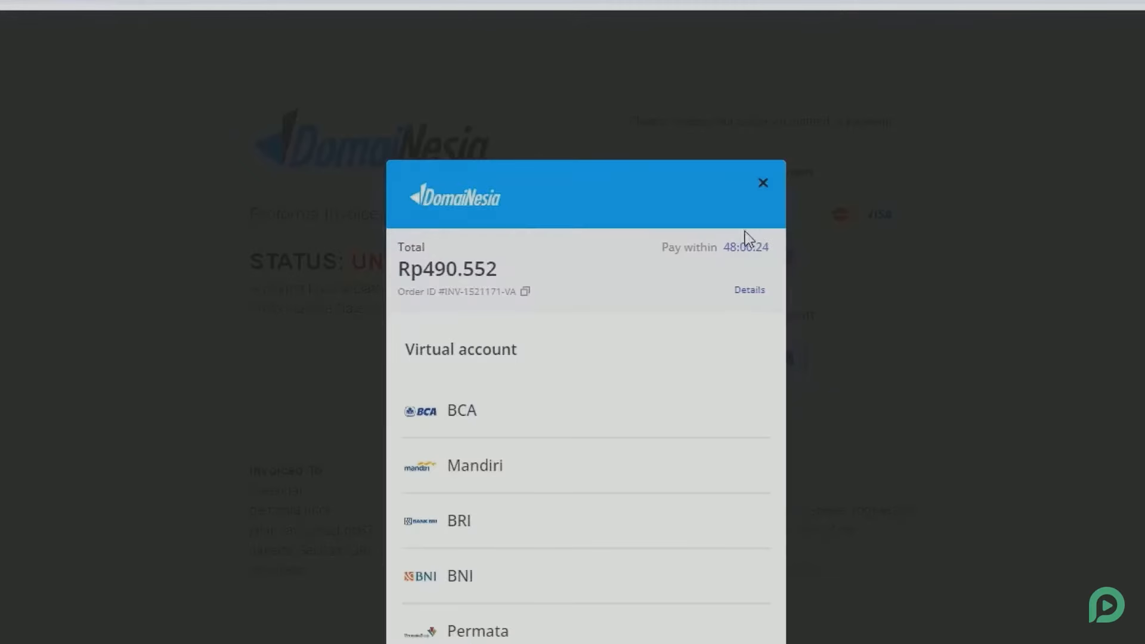
pyautogui.click(762, 183)
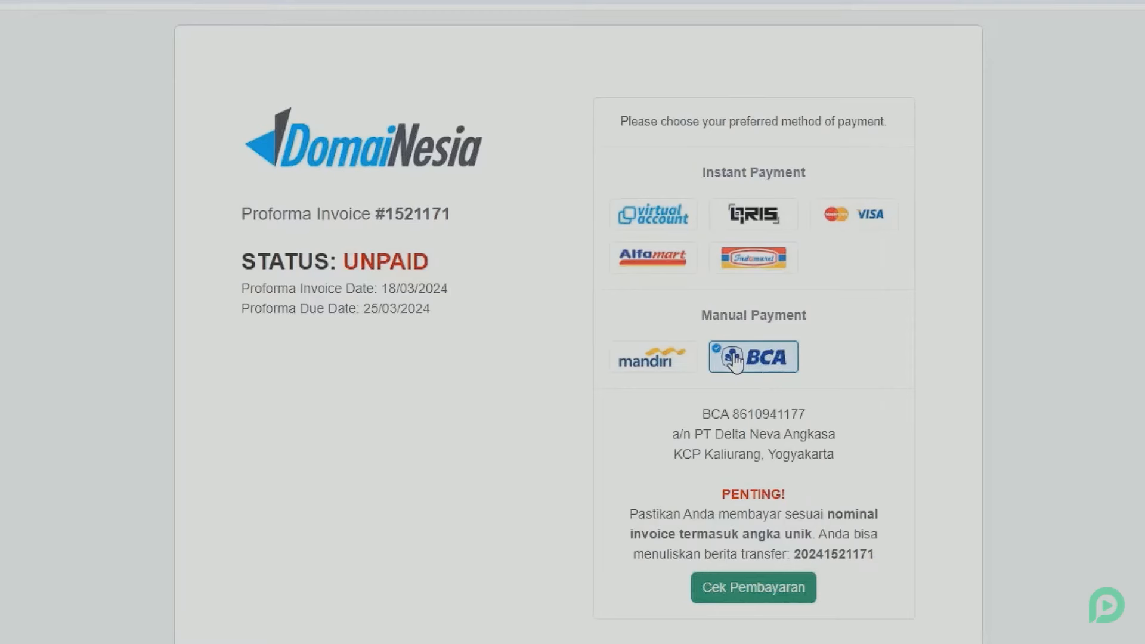
# Step: Review the BCA manual transfer details and the Rp 490.552 balance due
pyautogui.moveTo(687, 409); pyautogui.dragTo(835, 454)
pyautogui.click(765, 420)
pyautogui.scroll(-2, 722, 453)
pyautogui.scroll(-10, 719, 445)
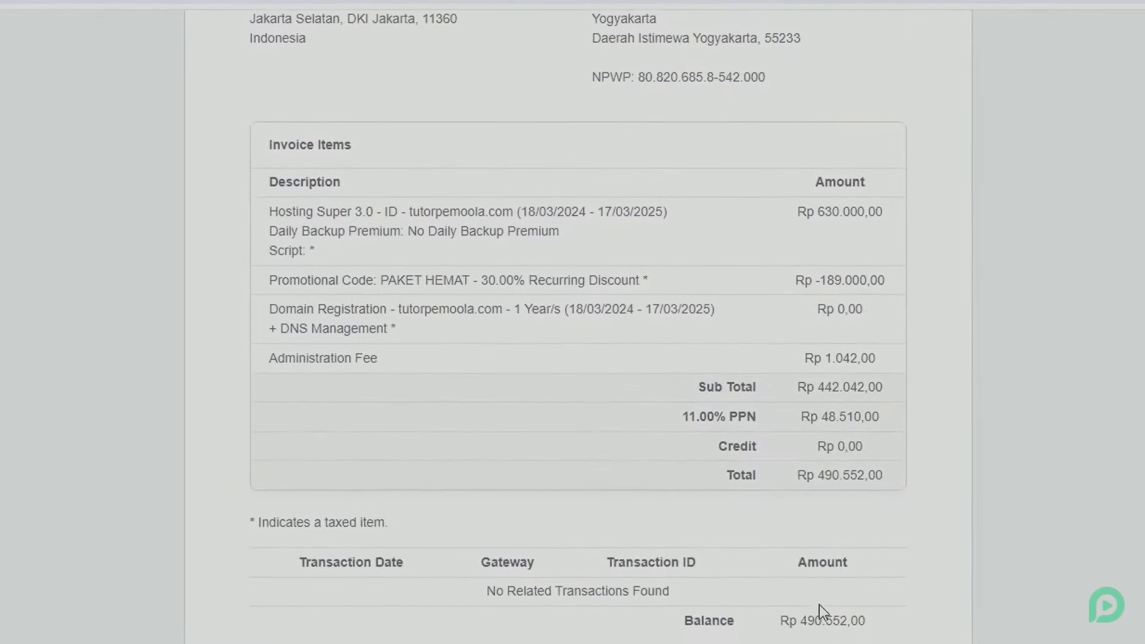
pyautogui.moveTo(779, 616); pyautogui.dragTo(887, 620)
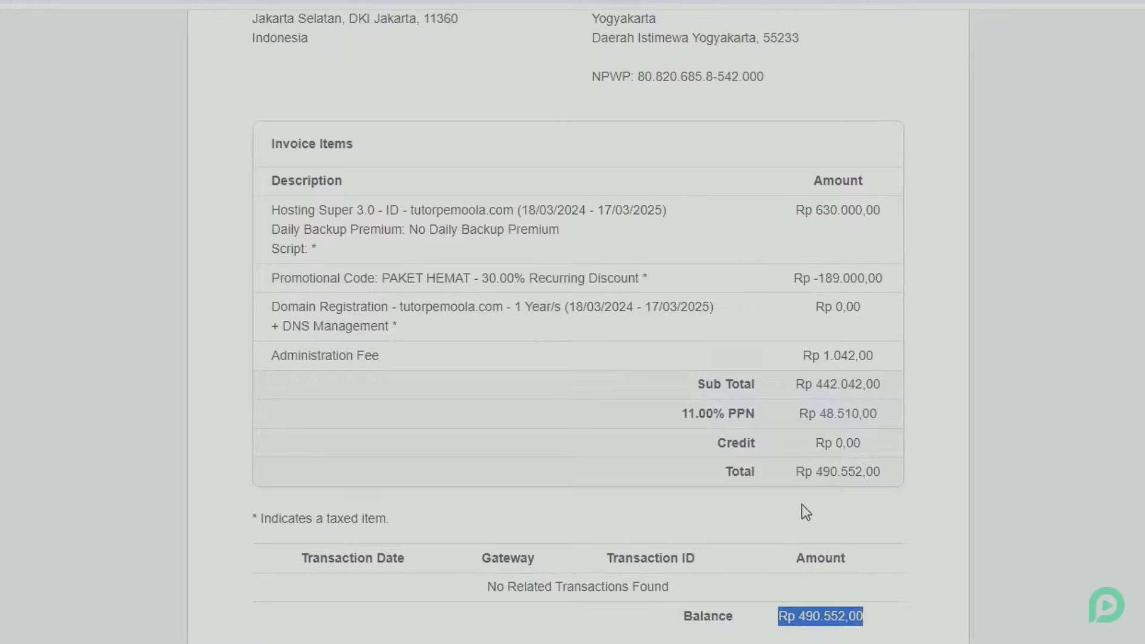
pyautogui.click(780, 490)
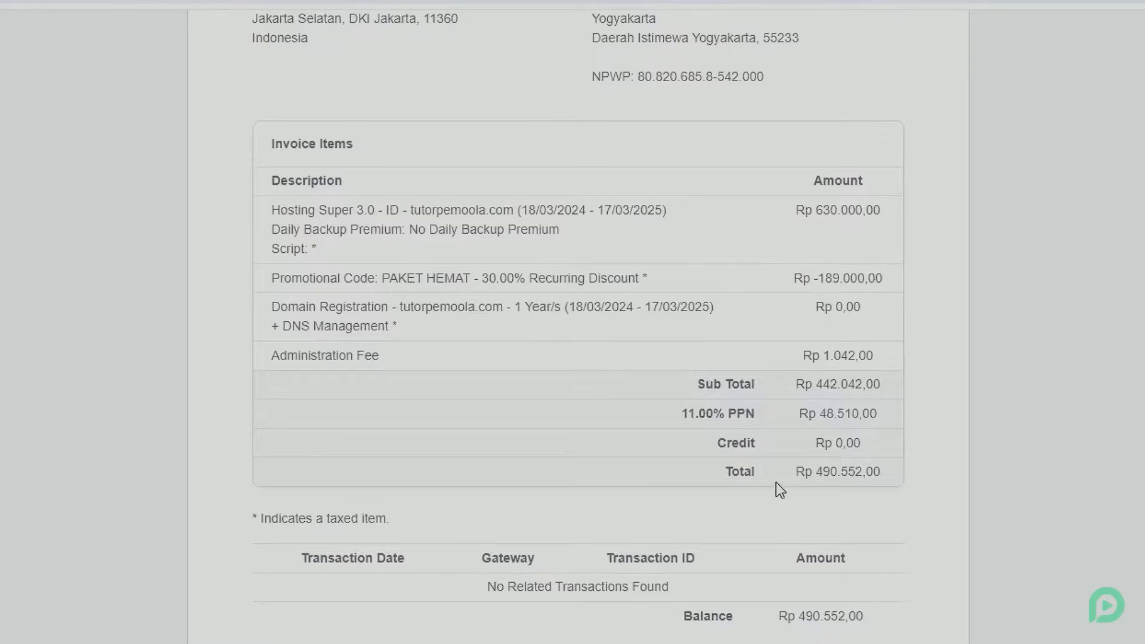
pyautogui.click(849, 474)
pyautogui.scroll(3, 846, 471)
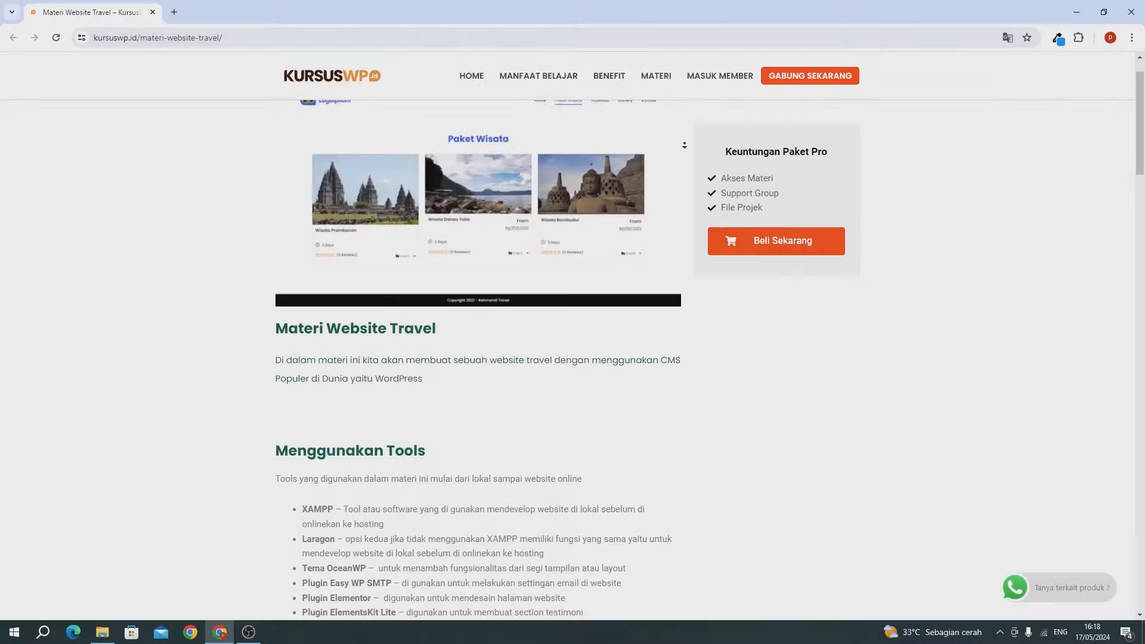
# Step: Scroll the course page and step previews through detail travel, fasilitas, gallery and kontak
pyautogui.scroll(-2, 684, 145)
pyautogui.scroll(-3, 685, 145)
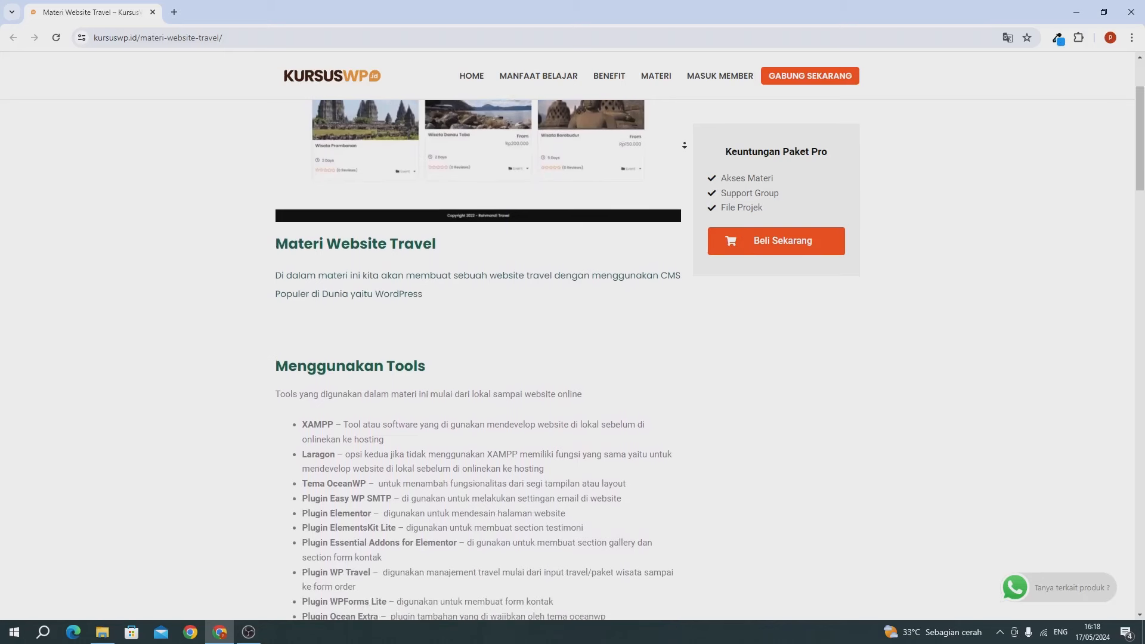
pyautogui.scroll(-2, 685, 145)
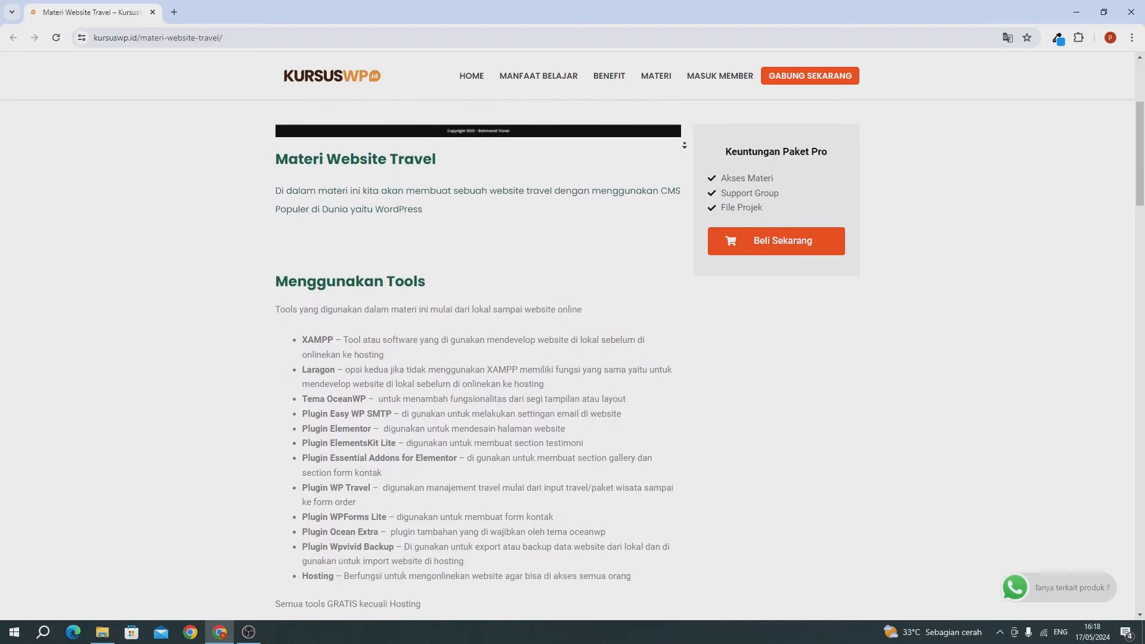
pyautogui.scroll(-2, 685, 145)
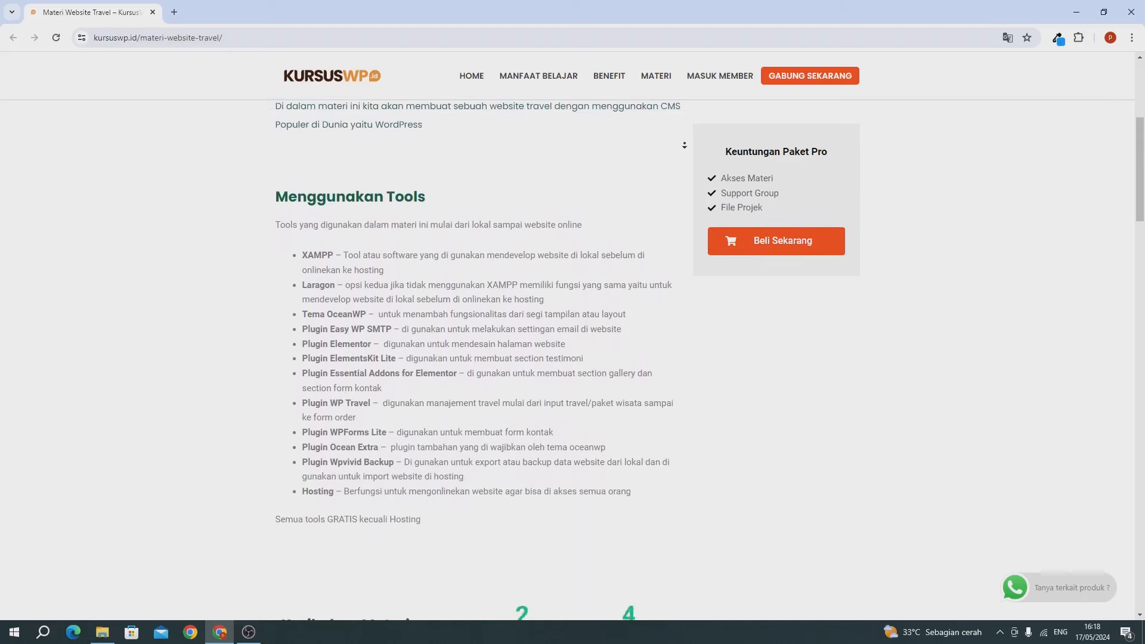
pyautogui.scroll(-2, 685, 145)
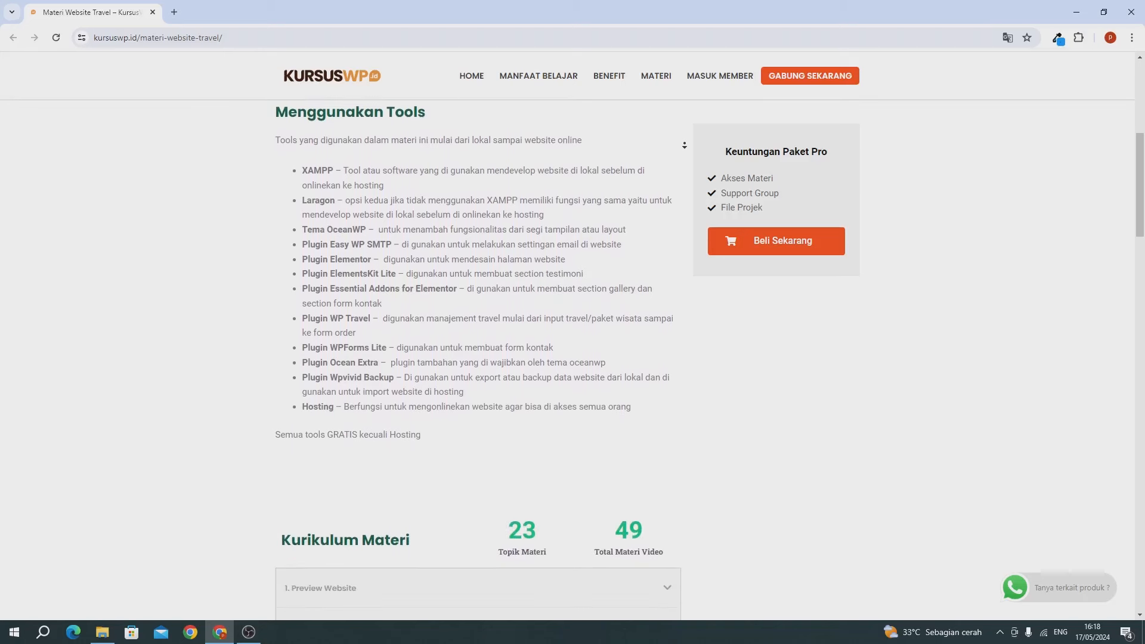
pyautogui.scroll(-2, 684, 145)
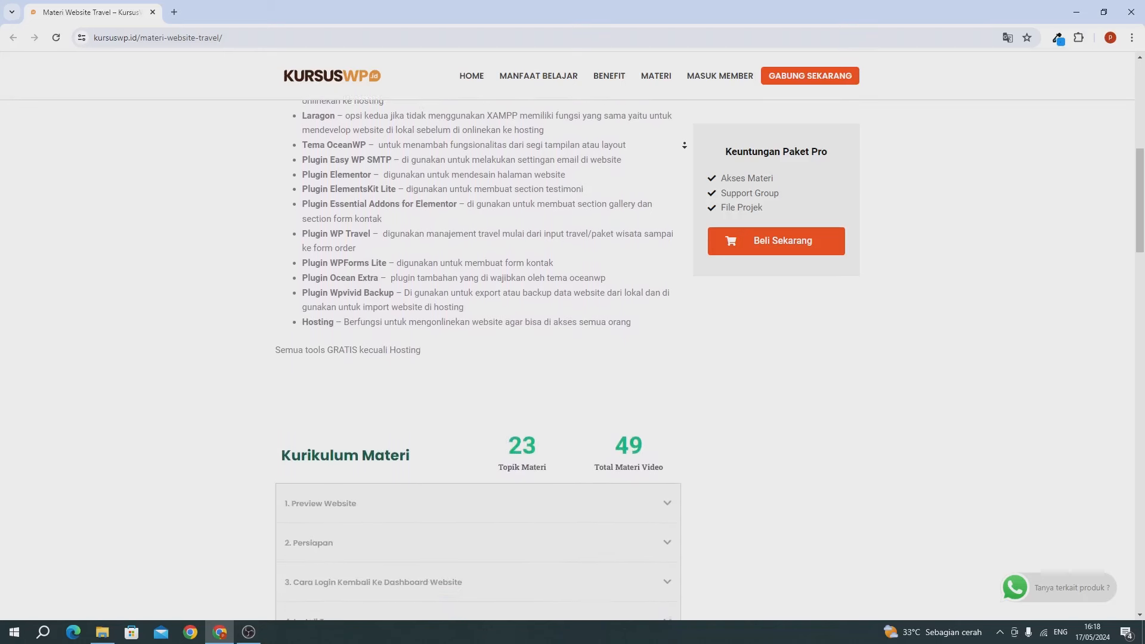
pyautogui.scroll(-2, 685, 145)
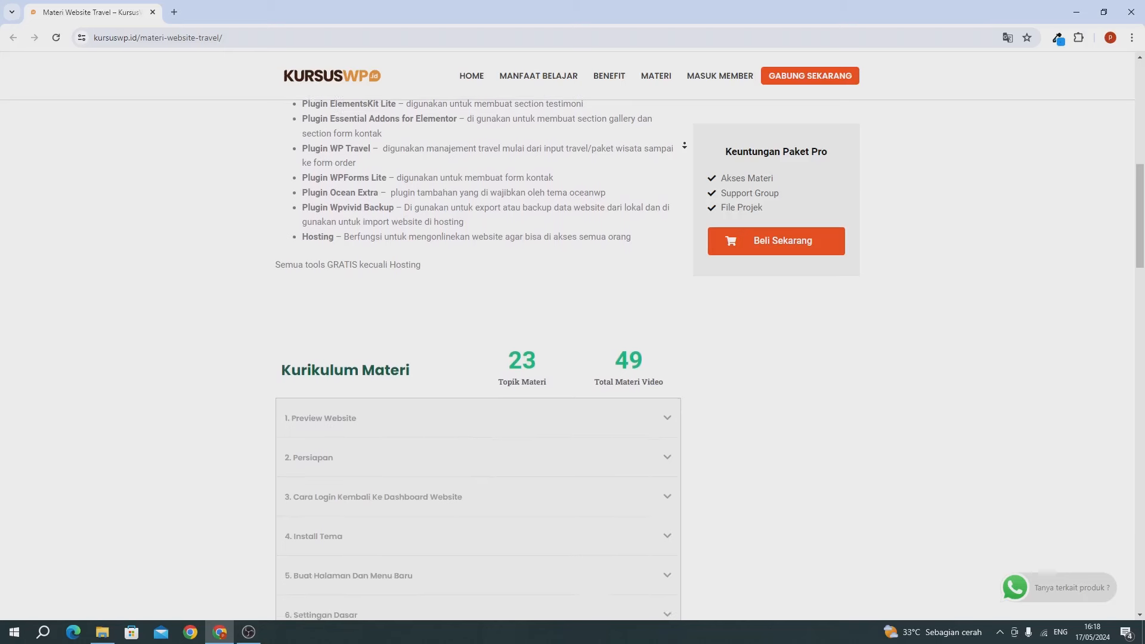
pyautogui.scroll(-2, 684, 145)
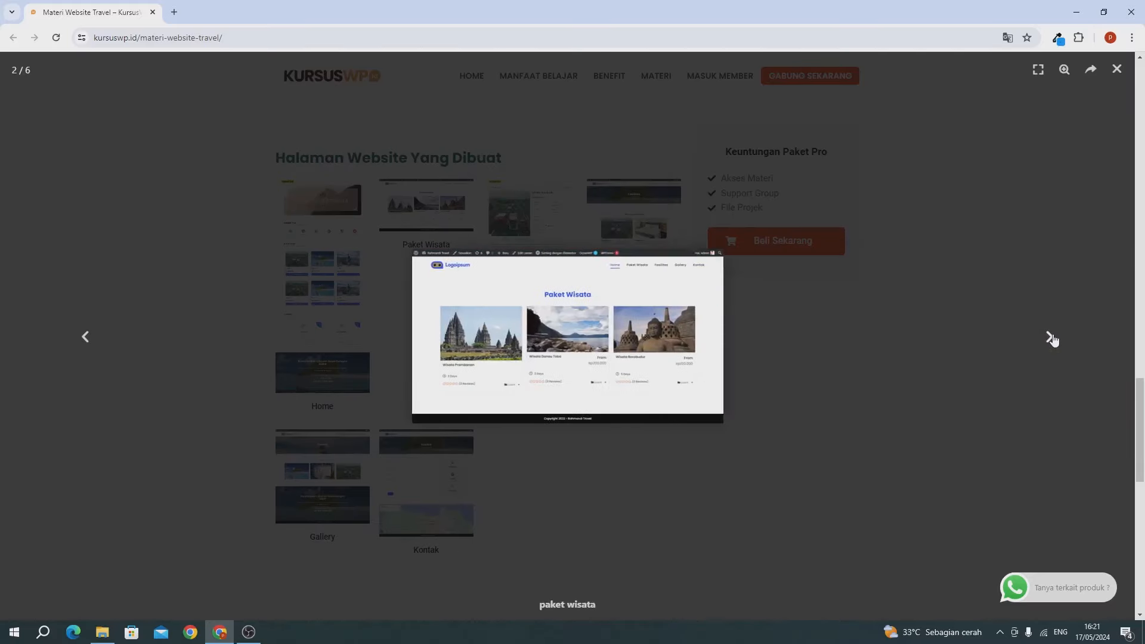
pyautogui.click(1050, 337)
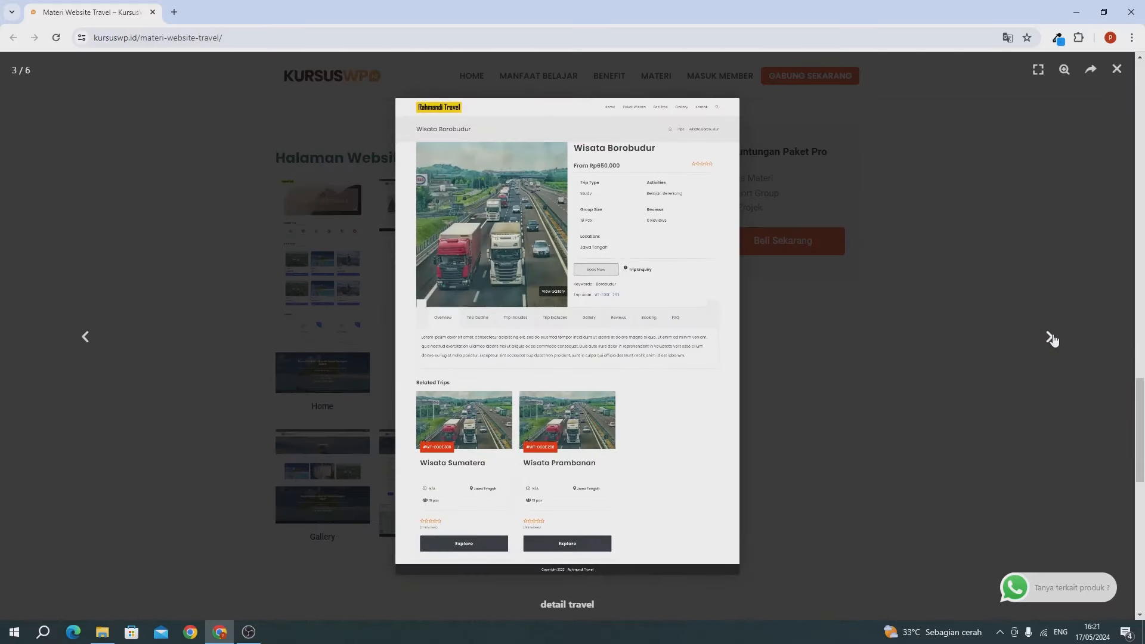
pyautogui.click(1049, 338)
pyautogui.click(1049, 338)
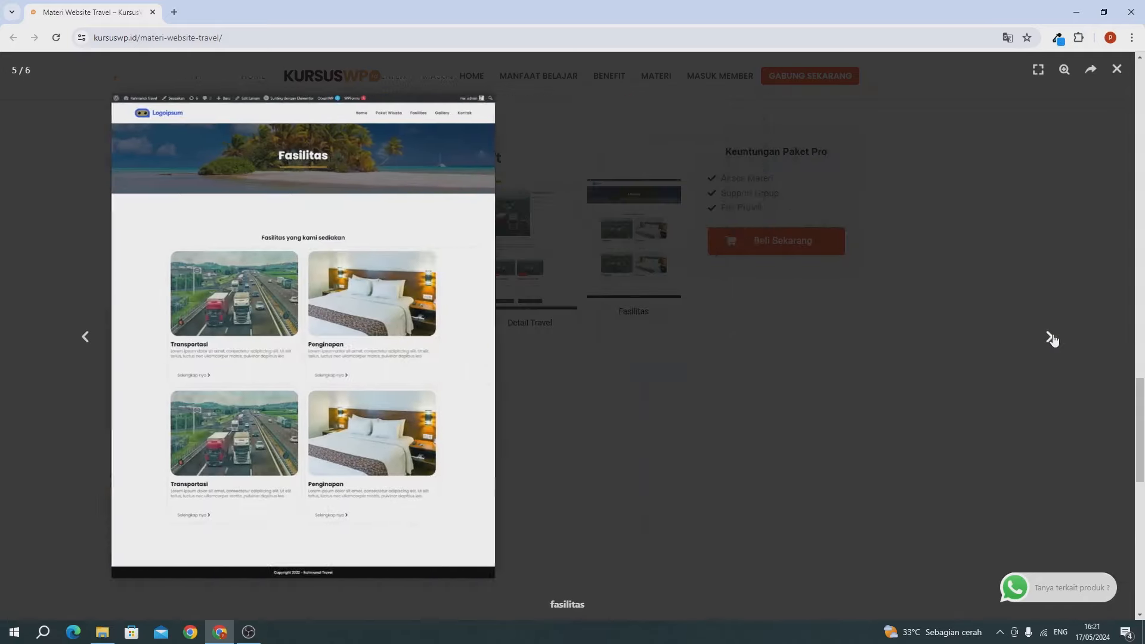
pyautogui.click(1049, 338)
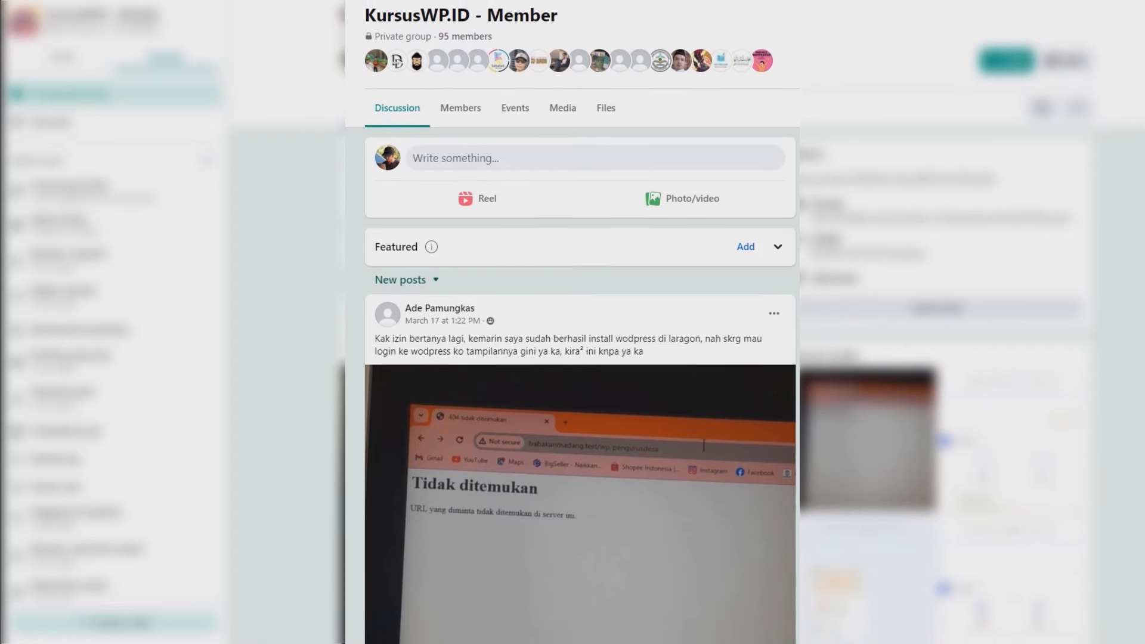
pyautogui.scroll(-3, 580, 357)
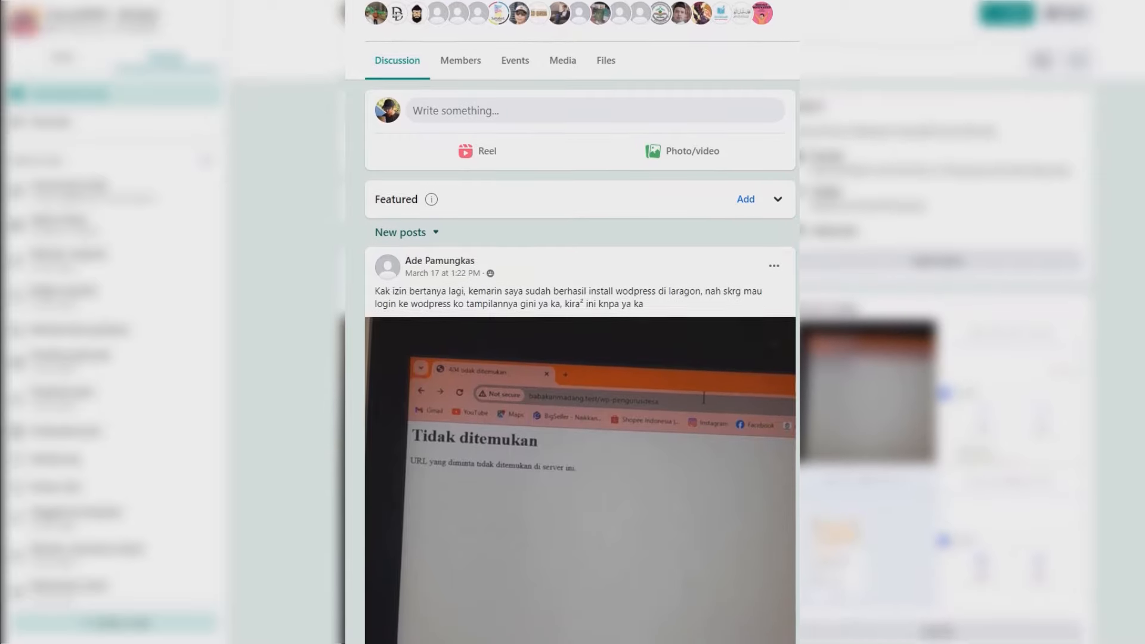
pyautogui.scroll(-3, 580, 358)
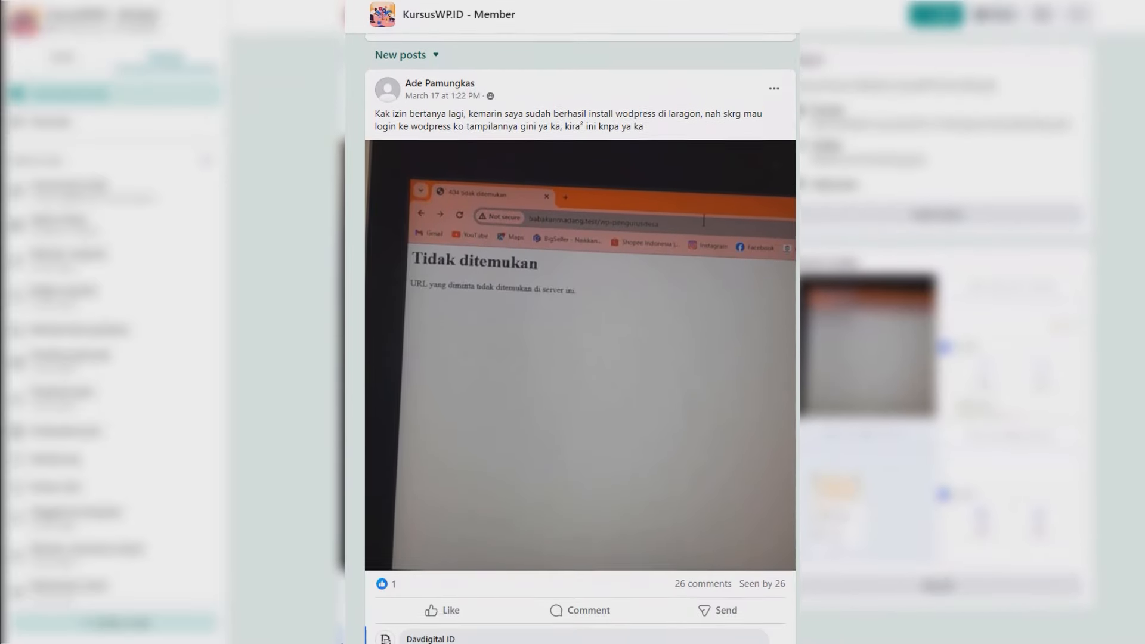
pyautogui.scroll(-3, 580, 357)
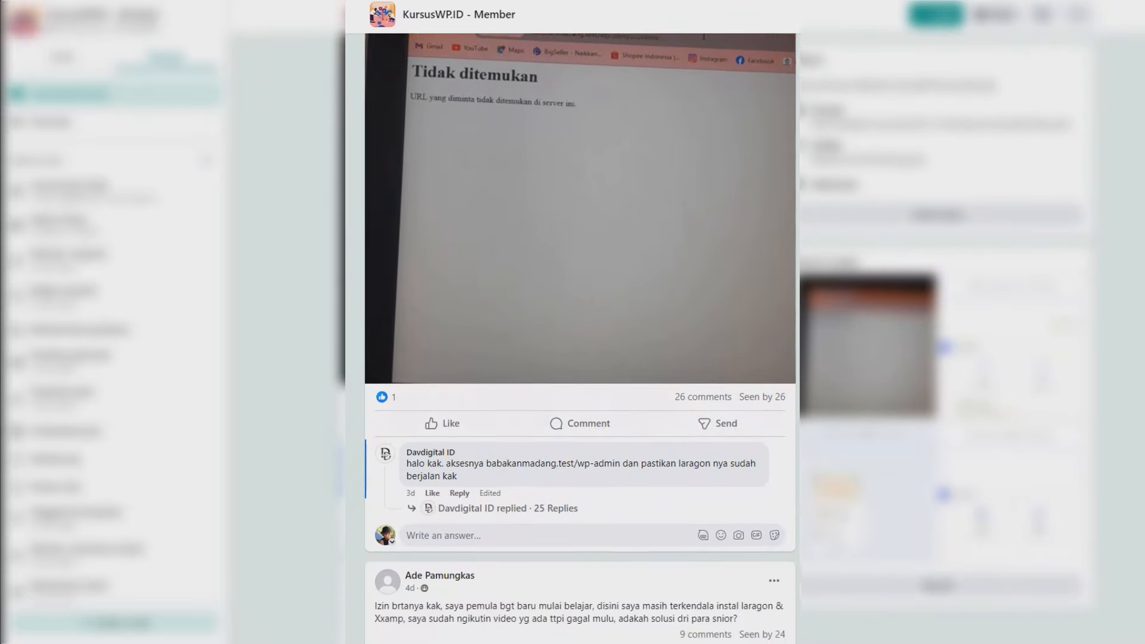
pyautogui.scroll(-3, 579, 358)
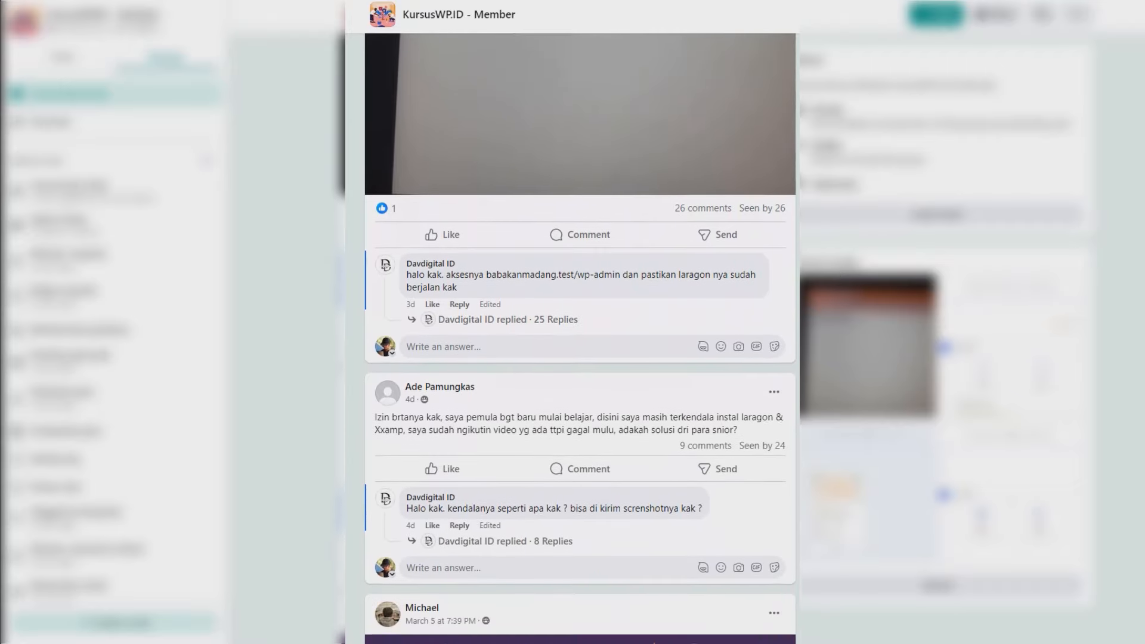
pyautogui.scroll(-3, 580, 358)
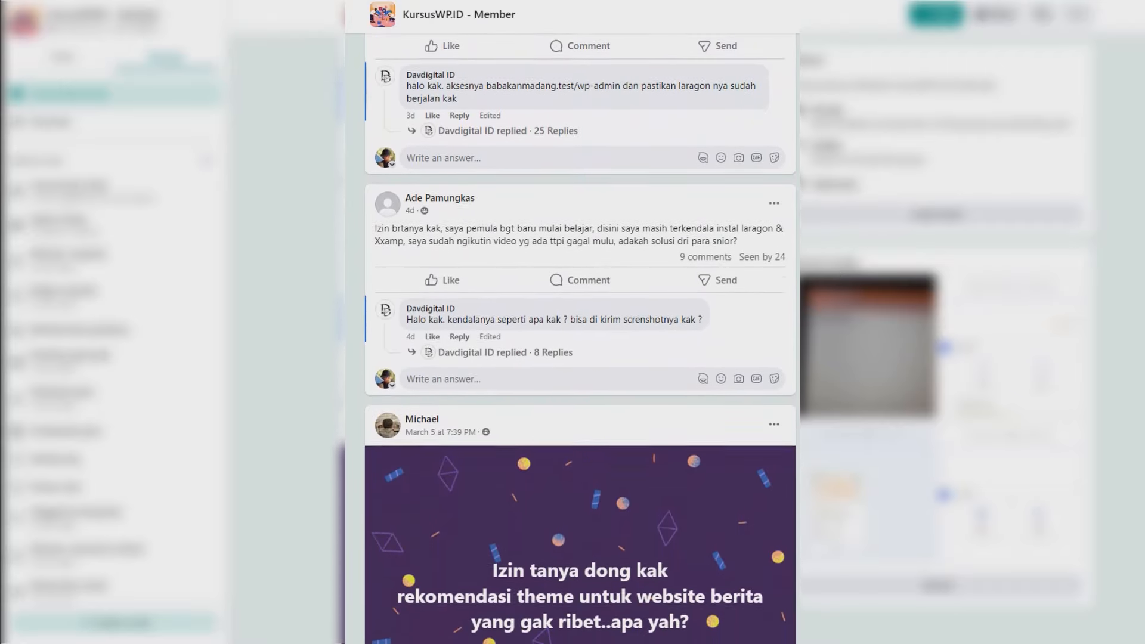
pyautogui.scroll(-3, 580, 357)
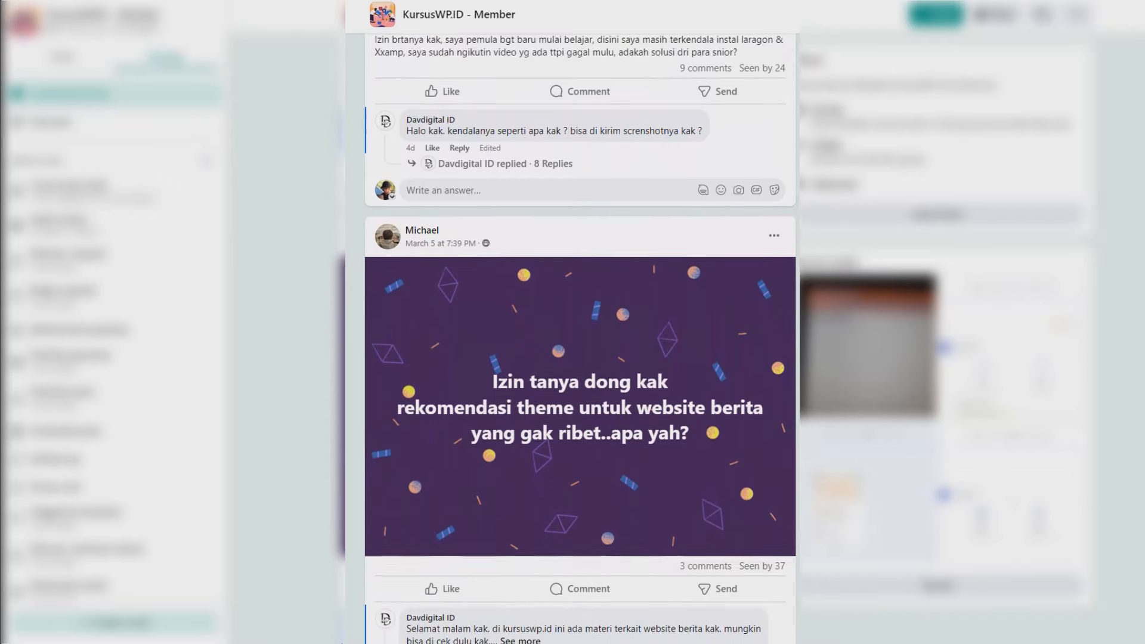
pyautogui.scroll(-2, 580, 358)
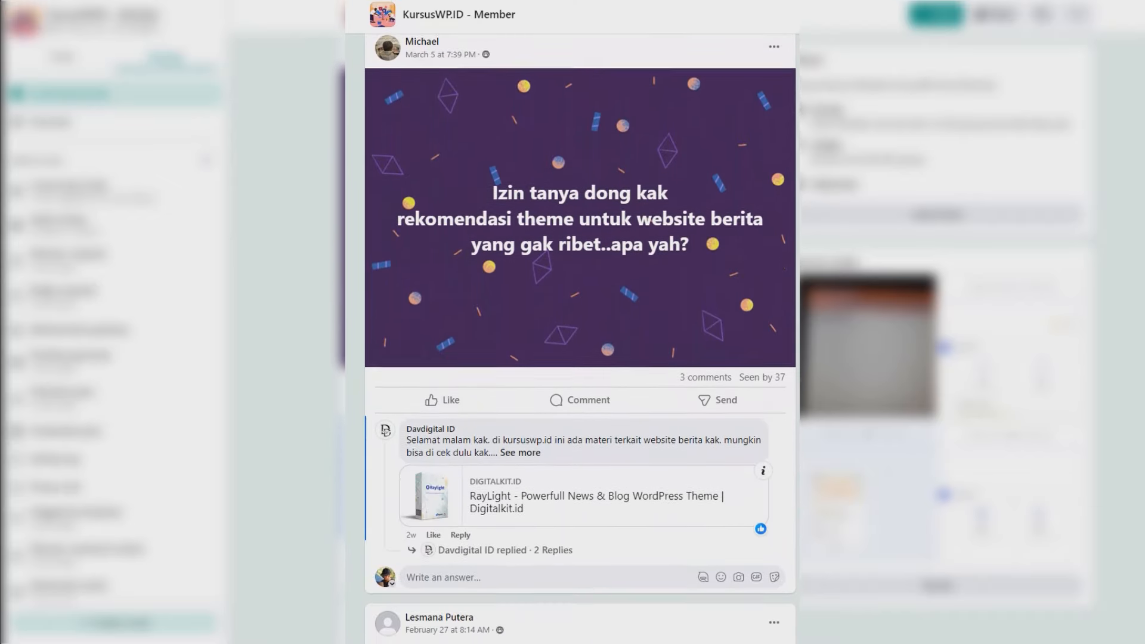
pyautogui.scroll(6, 579, 358)
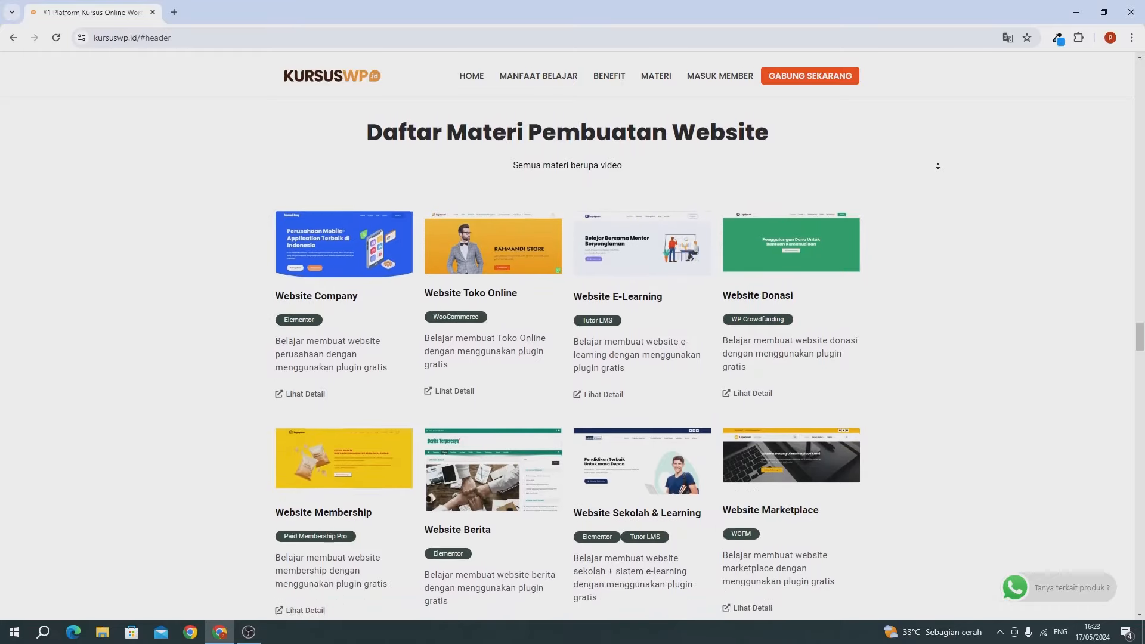
pyautogui.scroll(-1, 937, 167)
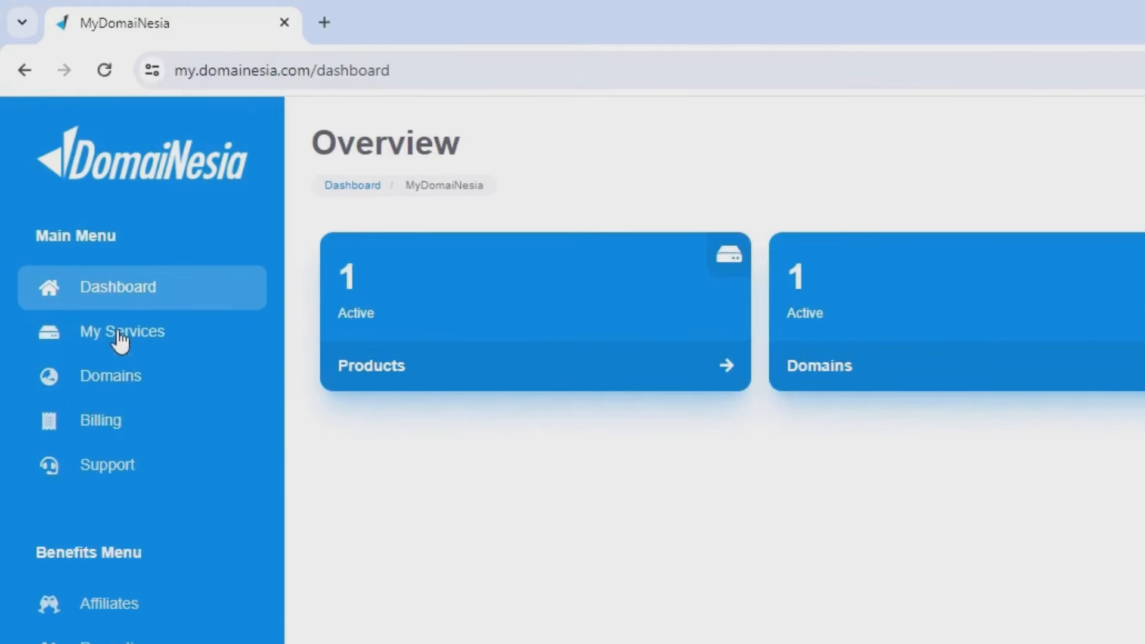
# Step: From My Services, open the Hosting 3.0 product's cPanel login in a new tab
pyautogui.click(121, 338)
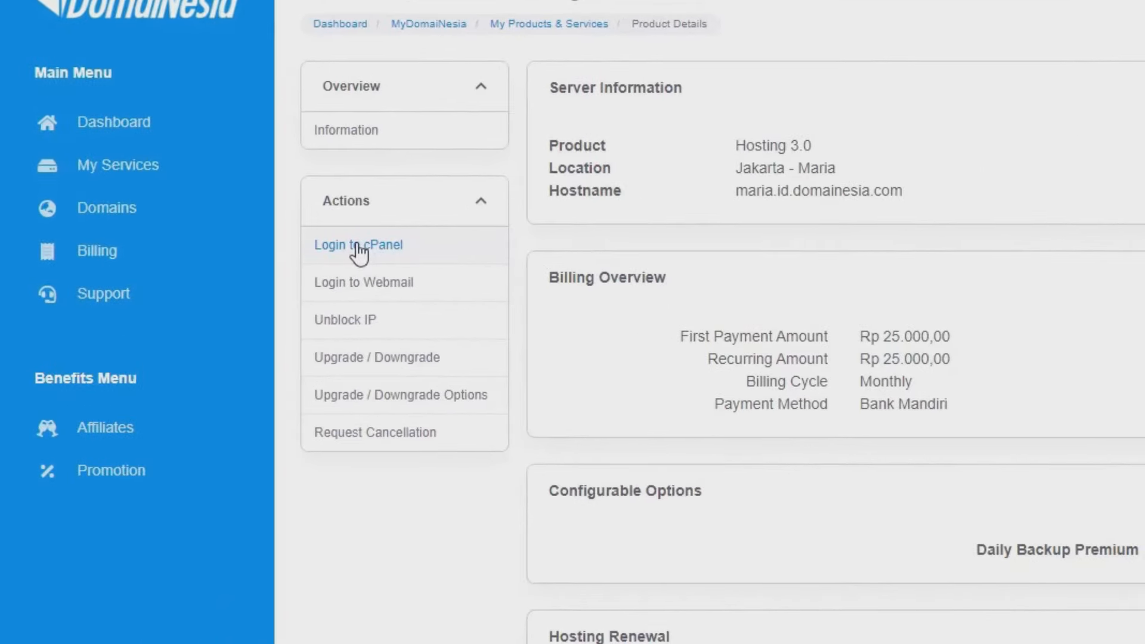
pyautogui.click(358, 245)
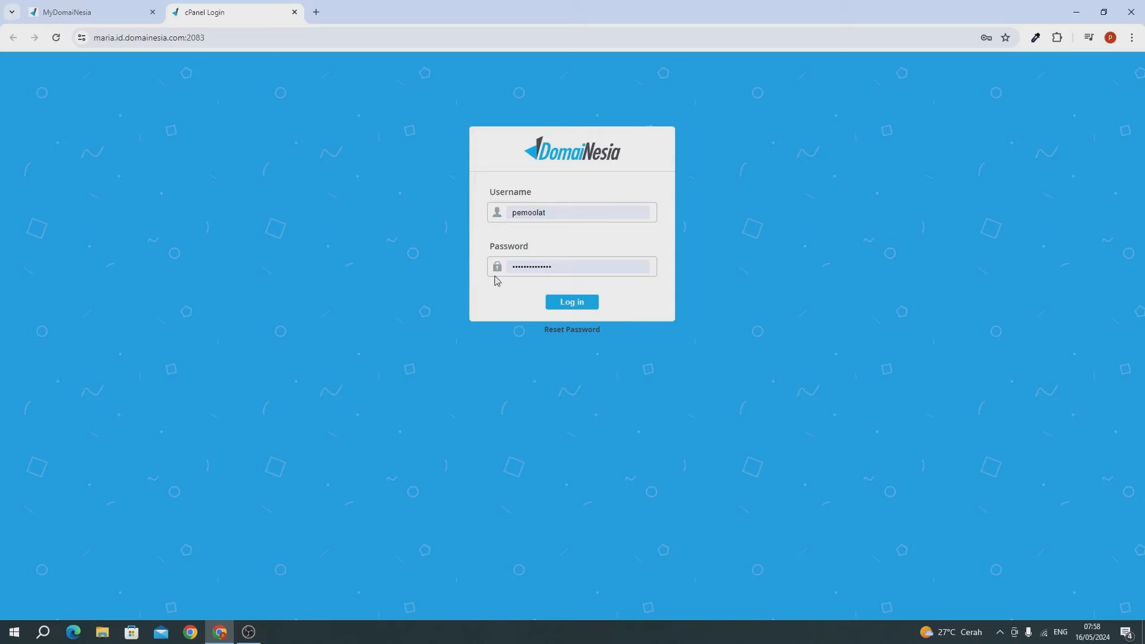
# Step: Sign in to cPanel and run AutoSSL on all four pemoolatutorial.xyz domains from SSL/TLS Status
pyautogui.click(576, 302)
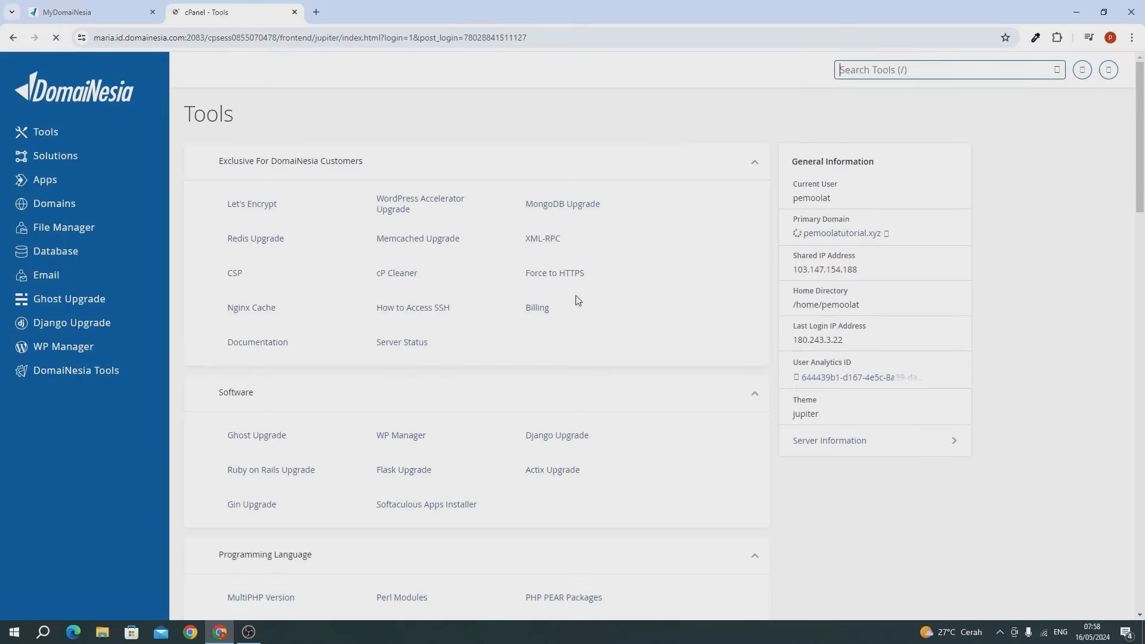
pyautogui.click(895, 70)
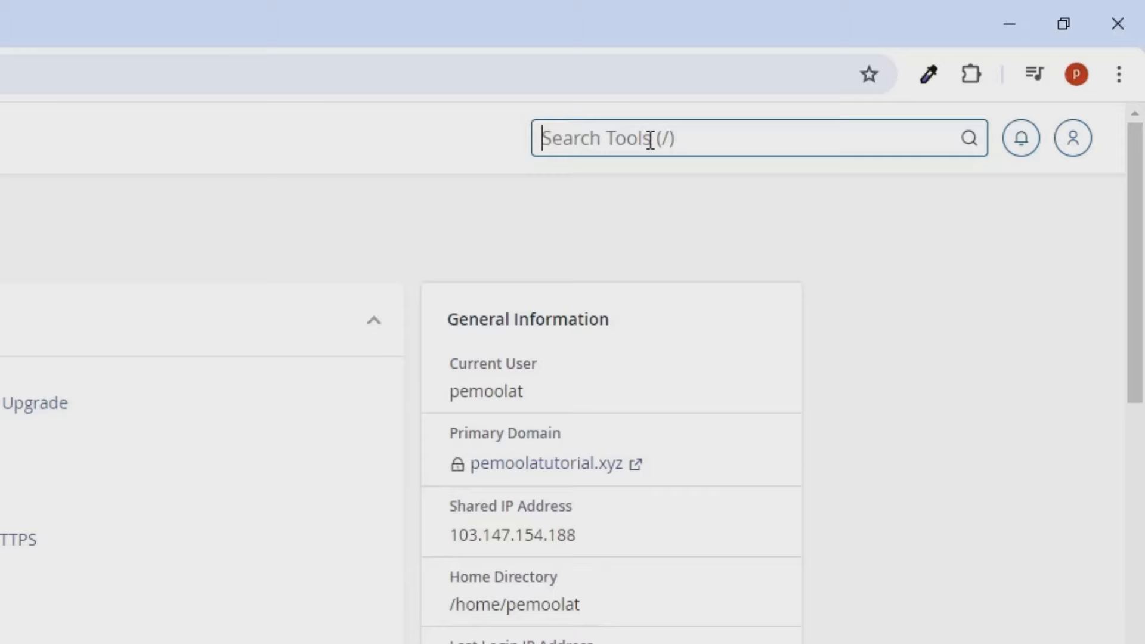
pyautogui.write('lssl')
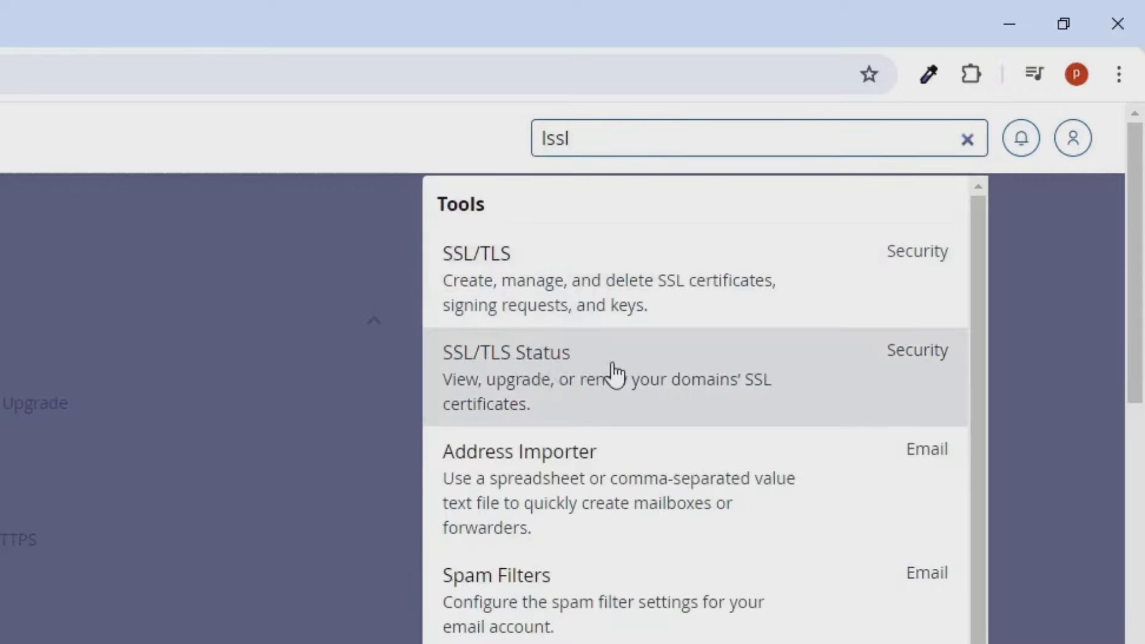
pyautogui.click(614, 374)
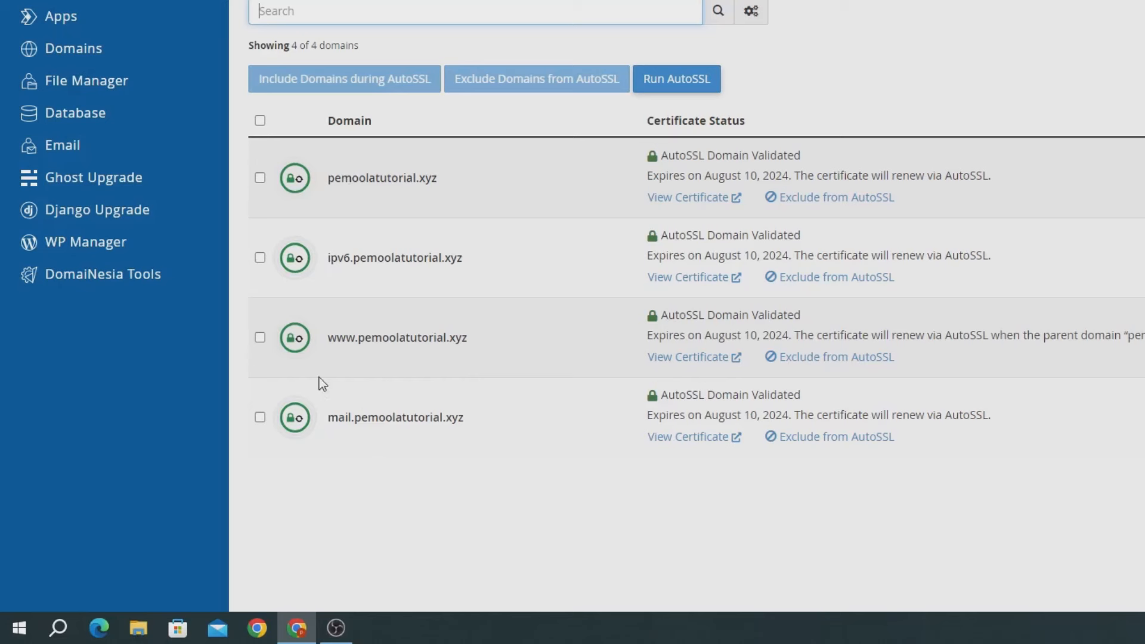
pyautogui.click(260, 121)
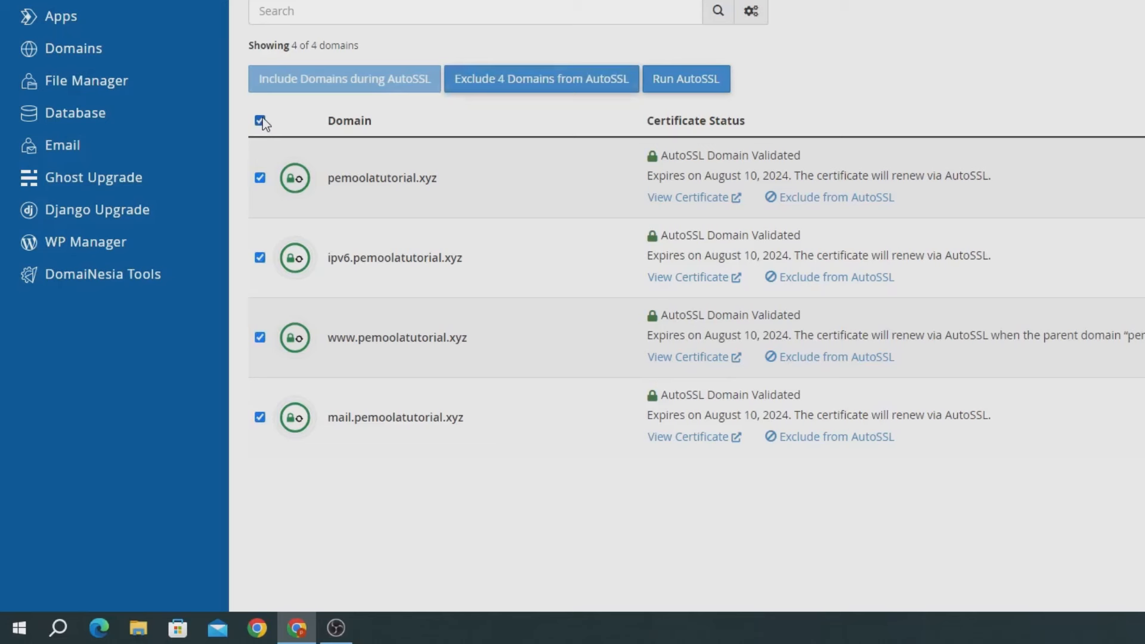
pyautogui.click(676, 83)
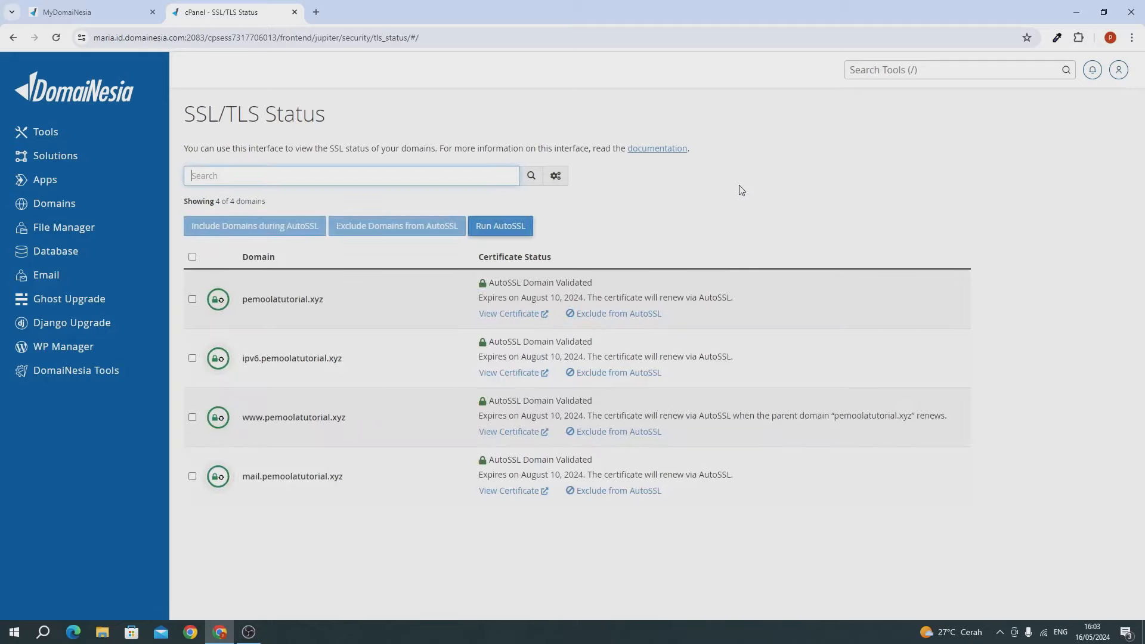
# Step: Find Softaculous Apps Installer with a 'sof' search and start the WordPress install form
pyautogui.click(874, 73)
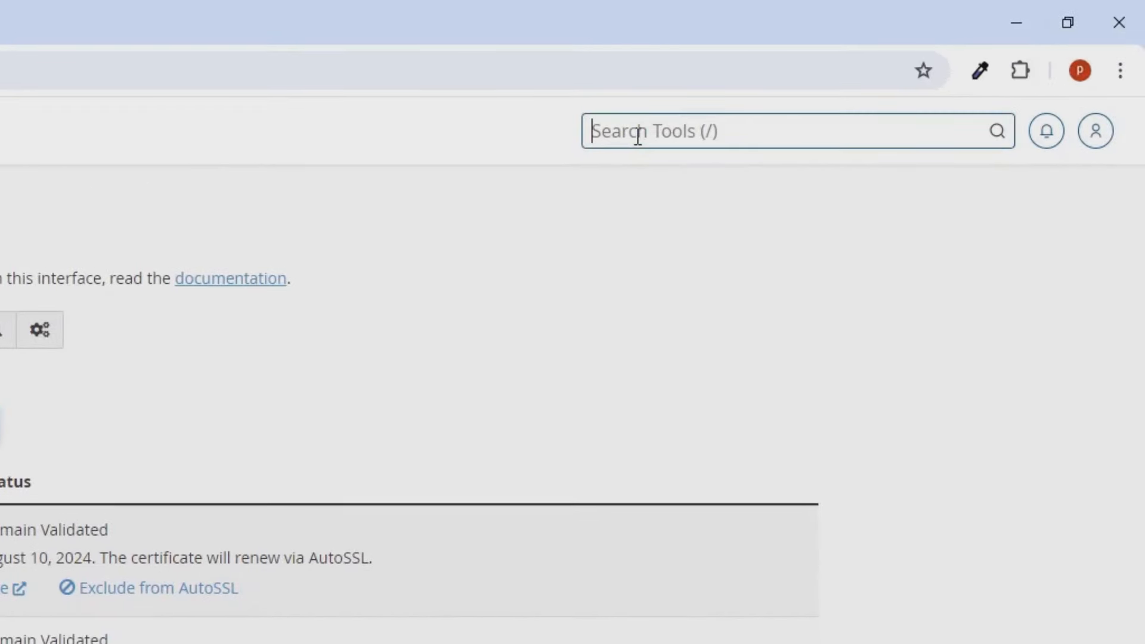
pyautogui.write('sof')
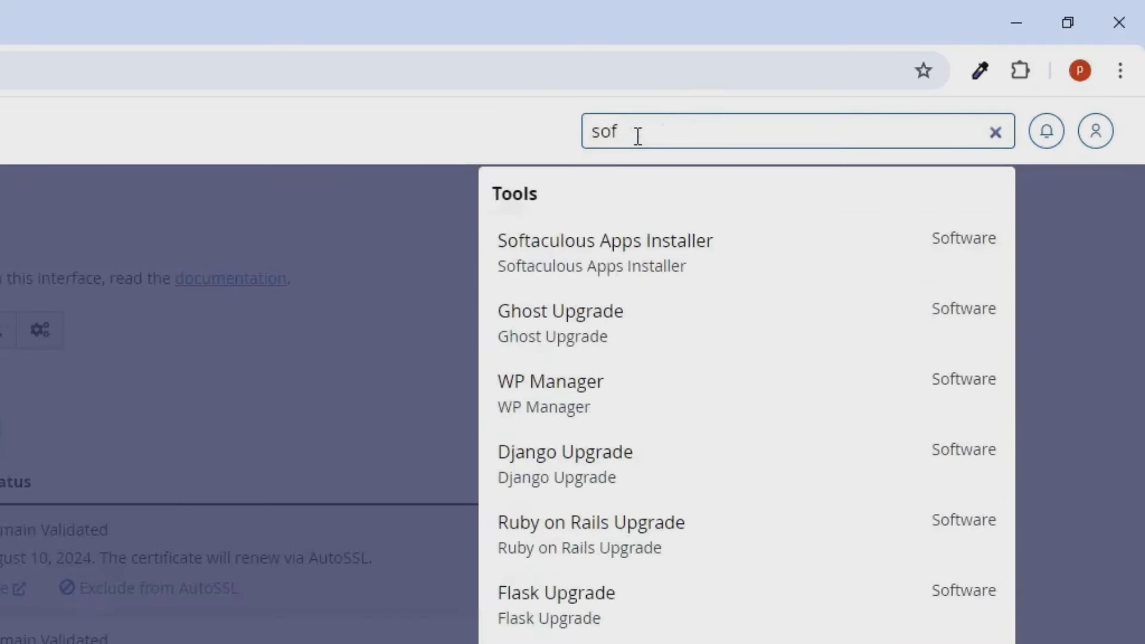
pyautogui.click(577, 245)
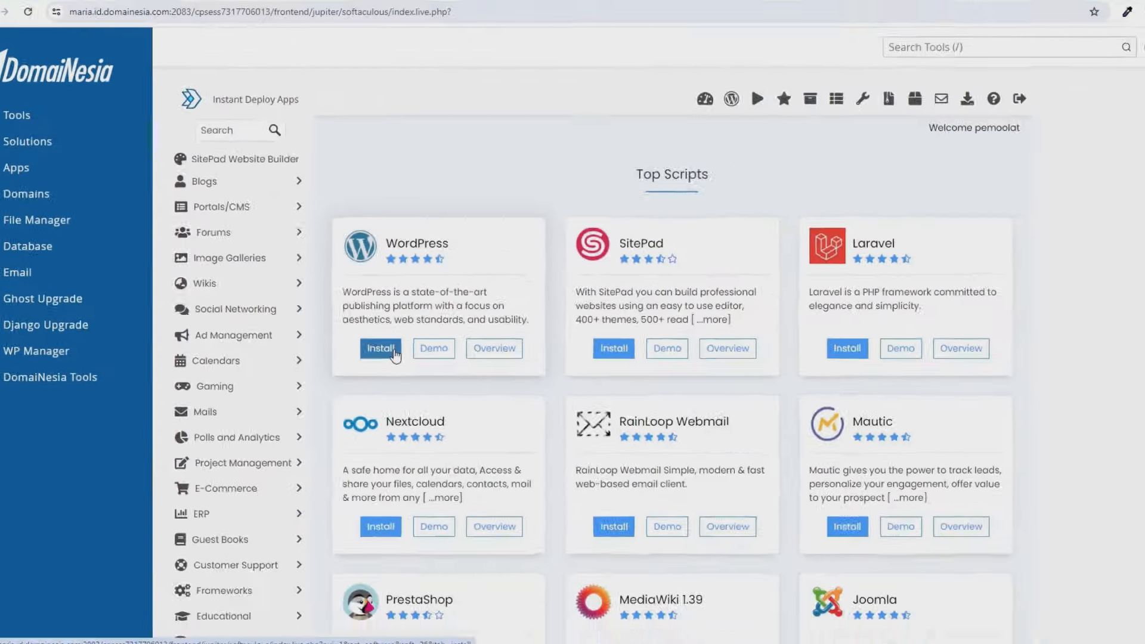
pyautogui.click(450, 408)
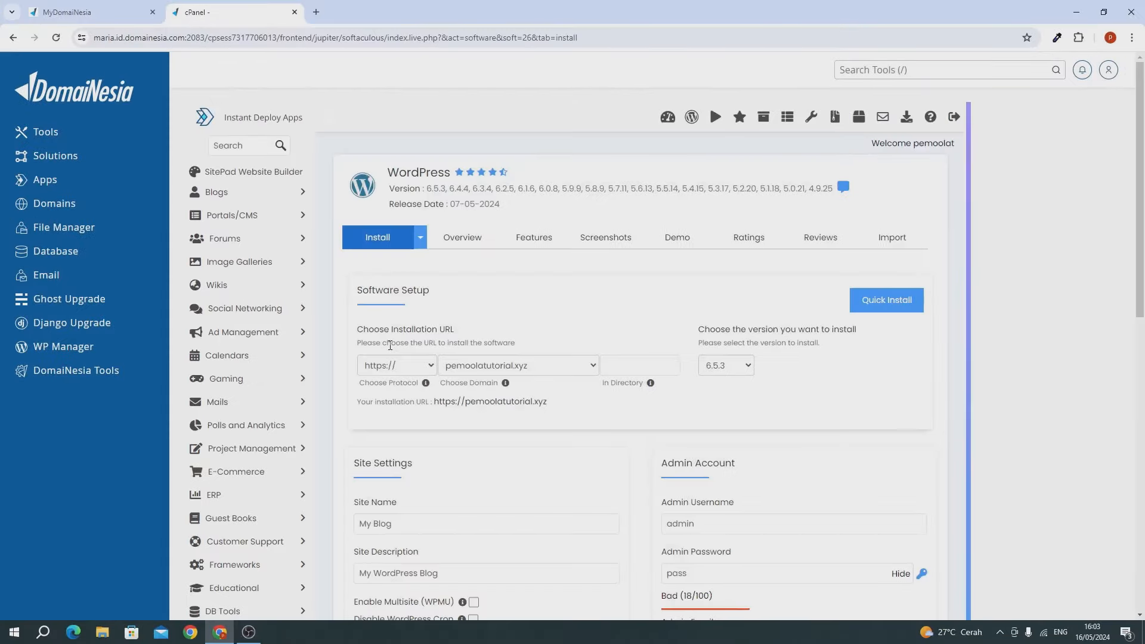
# Step: Keep WordPress version 6.5.3 and change the site name to 'Pemoola Travel'
pyautogui.scroll(-3, 418, 345)
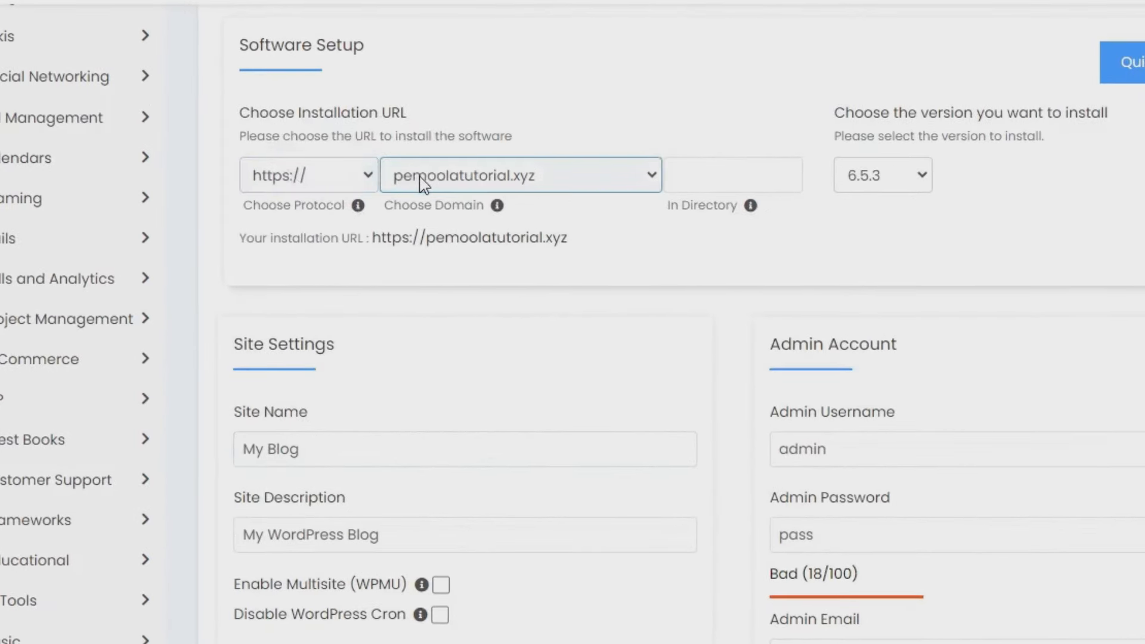
pyautogui.click(878, 175)
pyautogui.click(877, 205)
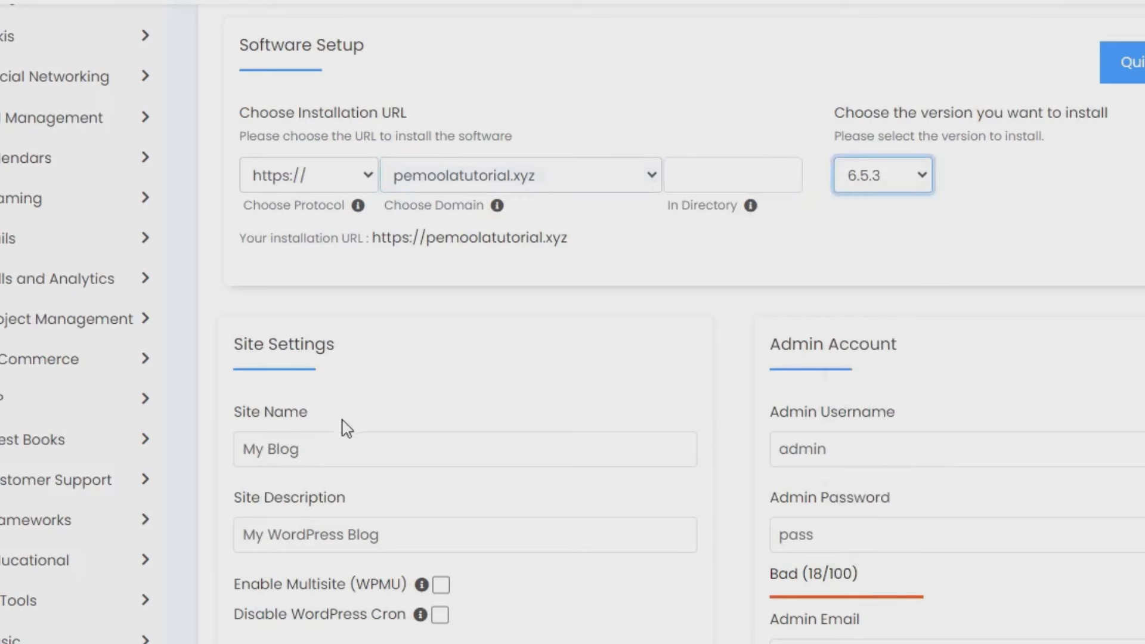
pyautogui.click(322, 449)
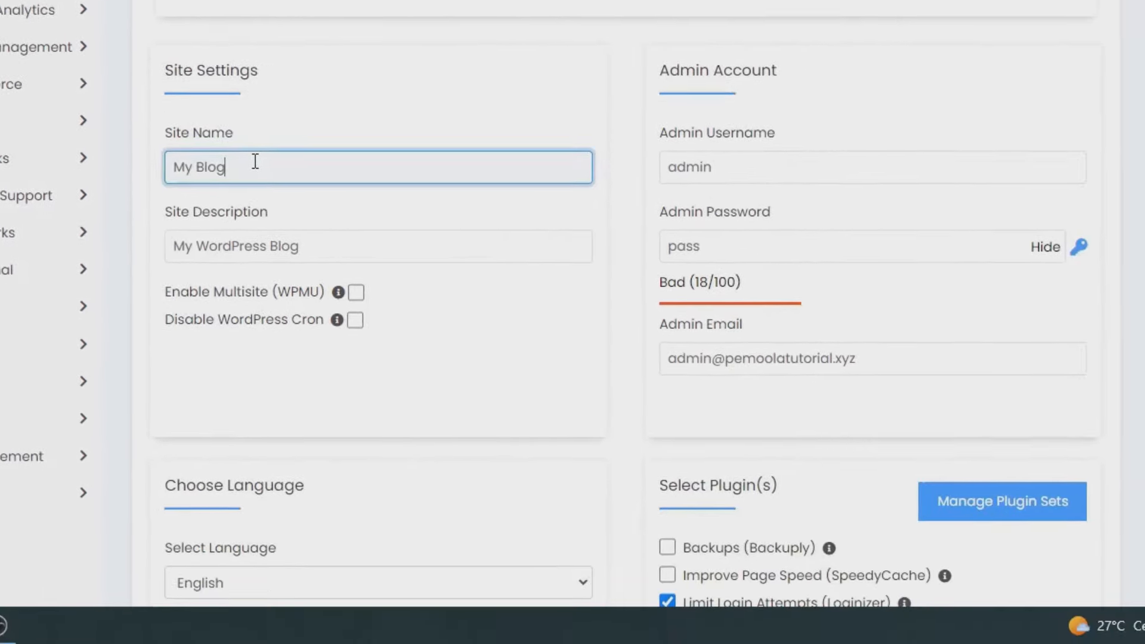
pyautogui.hotkey('ctrl', 'a')
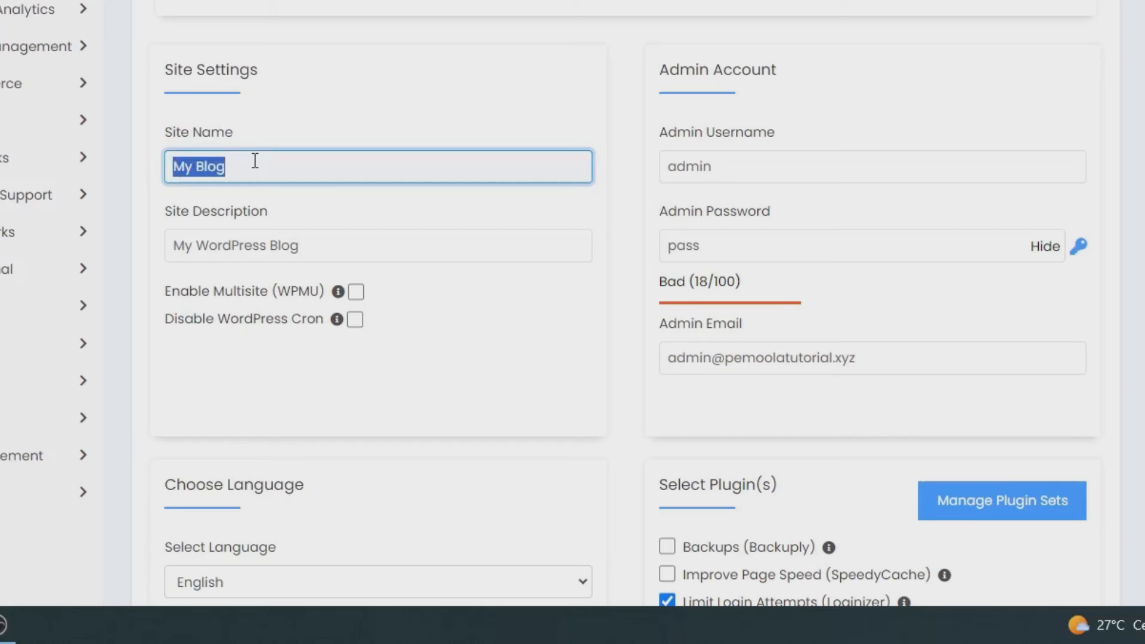
pyautogui.write('Trips')
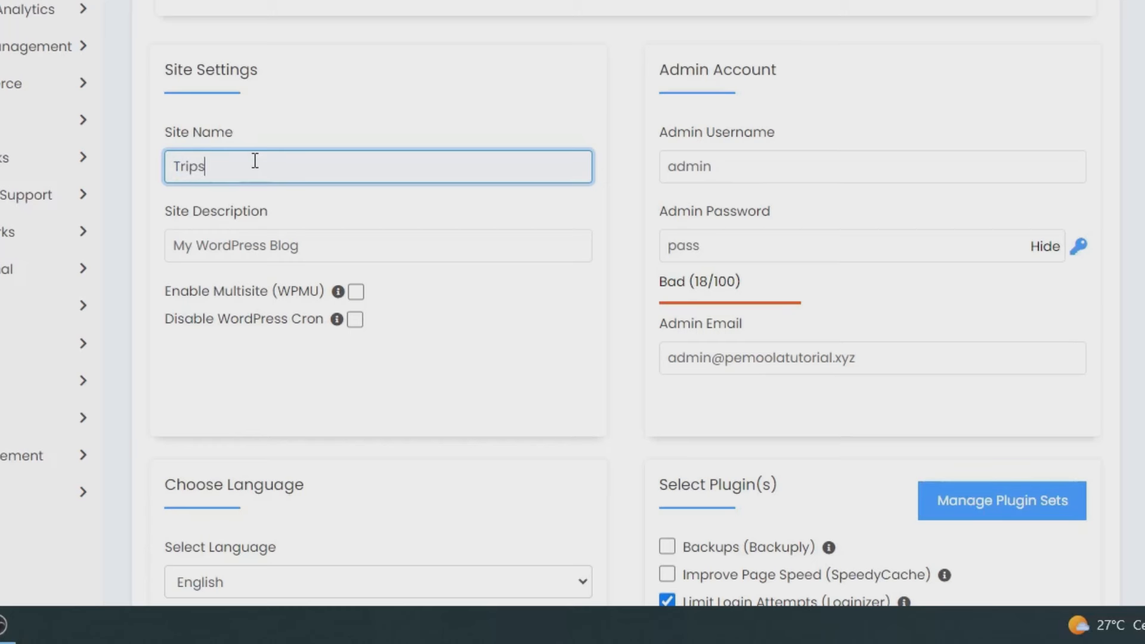
pyautogui.hotkey('ctrl', 'a')
pyautogui.write('Pemoola Travel')
# Step: Replace the site description with 'Layanan Tour Travel Terbaik'
pyautogui.click(253, 236)
pyautogui.hotkey('ctrl', 'a')
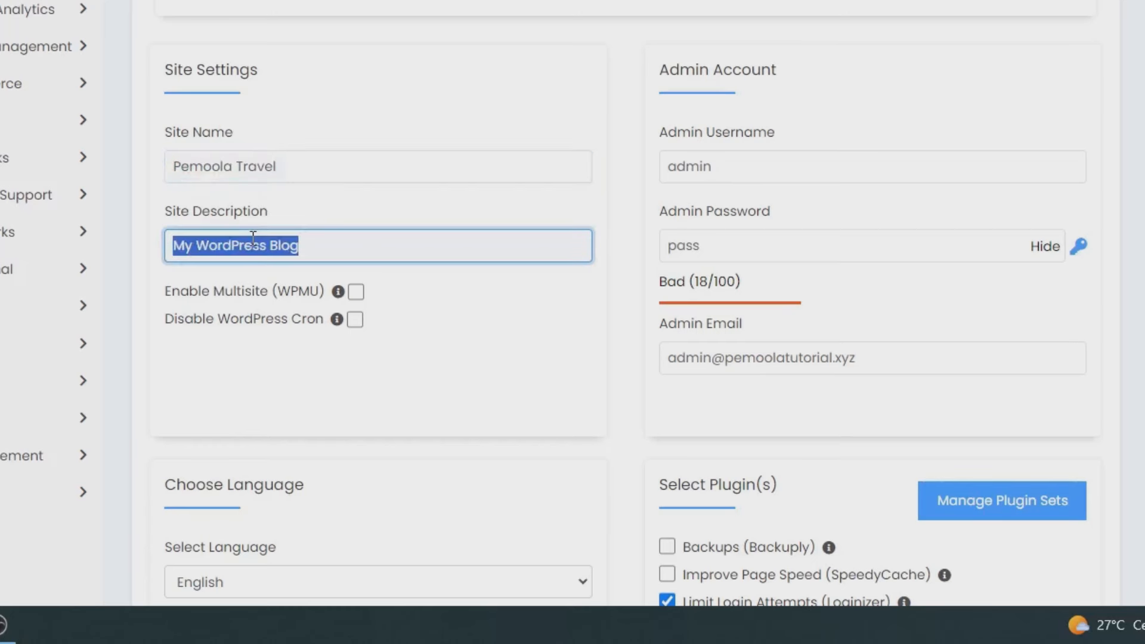
pyautogui.press('BackSpace')
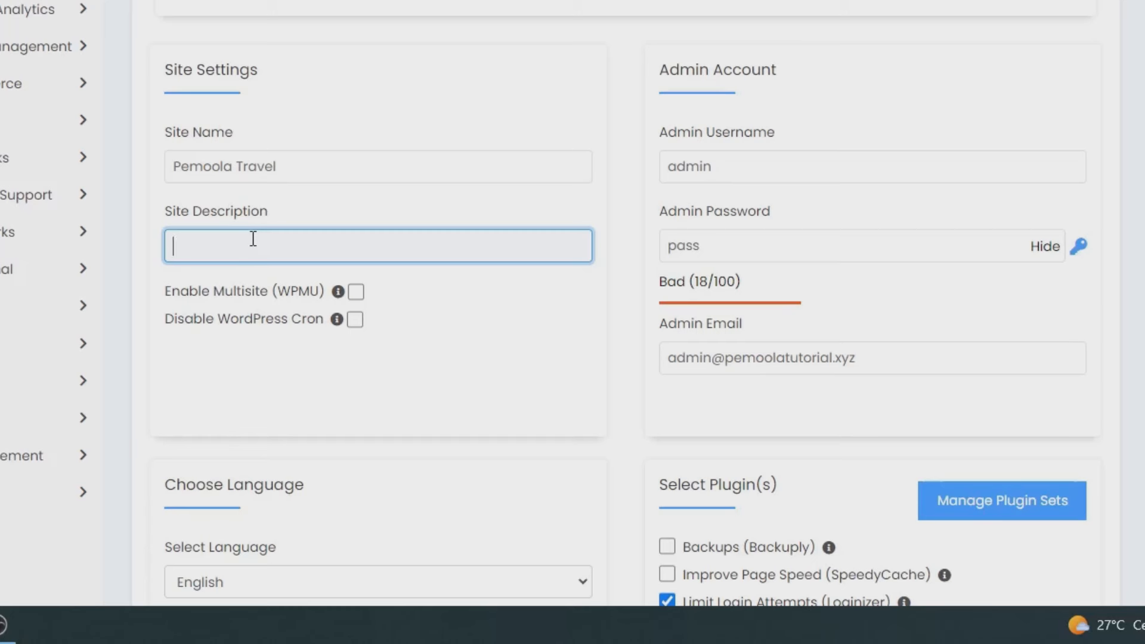
pyautogui.write('Layanan Tou')
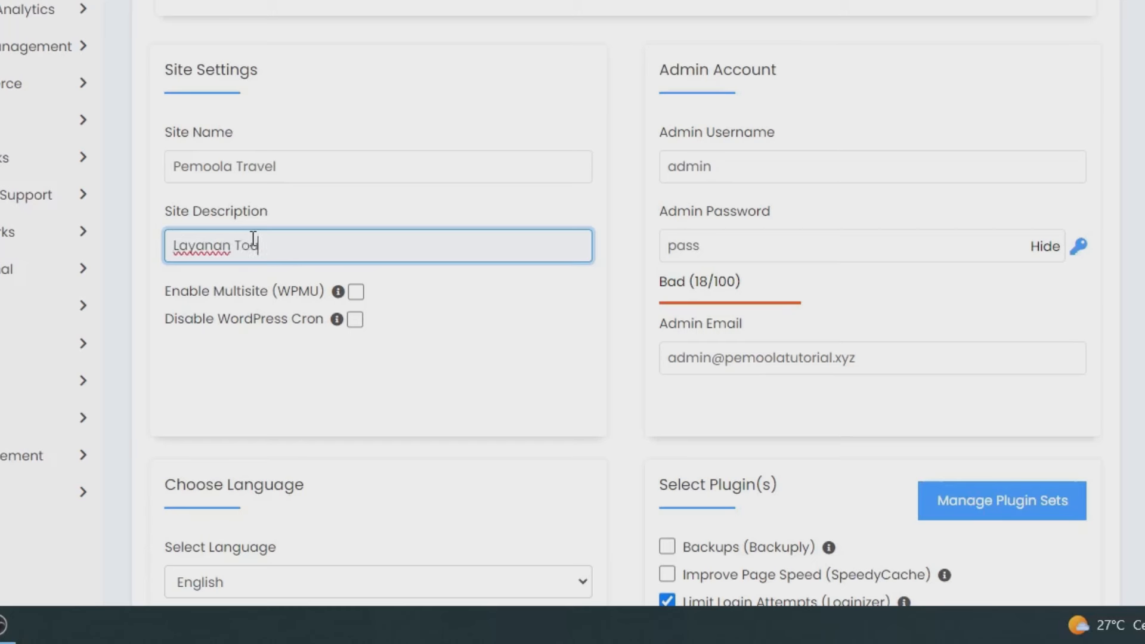
pyautogui.write('t Tra')
pyautogui.press('BackSpace')
pyautogui.press('BackSpace')
pyautogui.press('BackSpace')
pyautogui.write('Travel Terbaik')
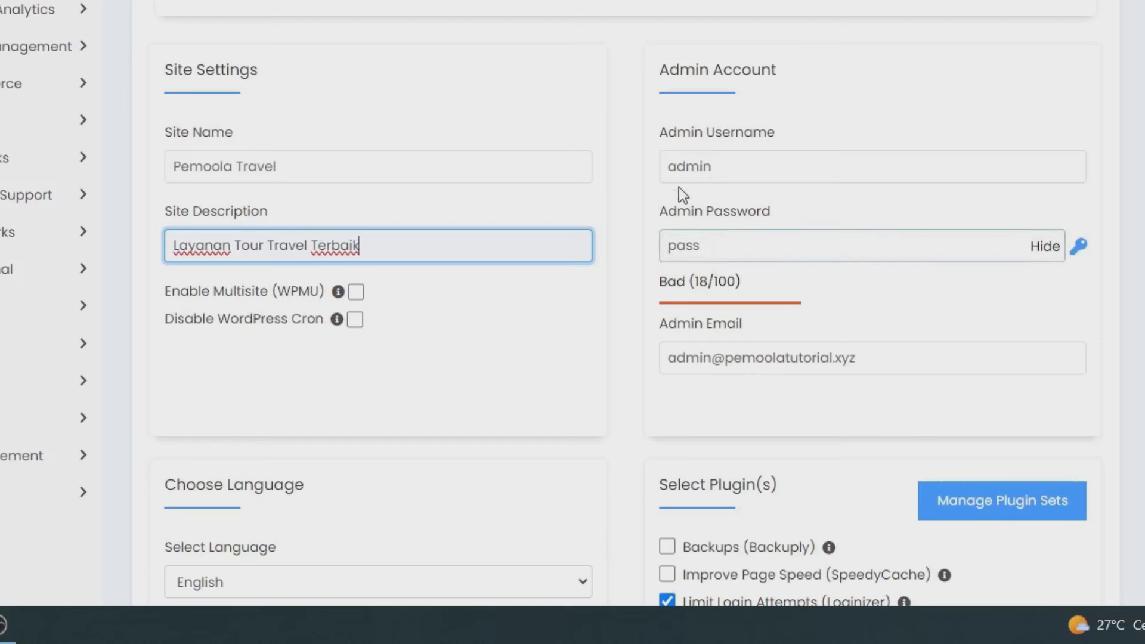
# Step: Enter a new admin username and generate a strong random admin password
pyautogui.doubleClick(706, 173)
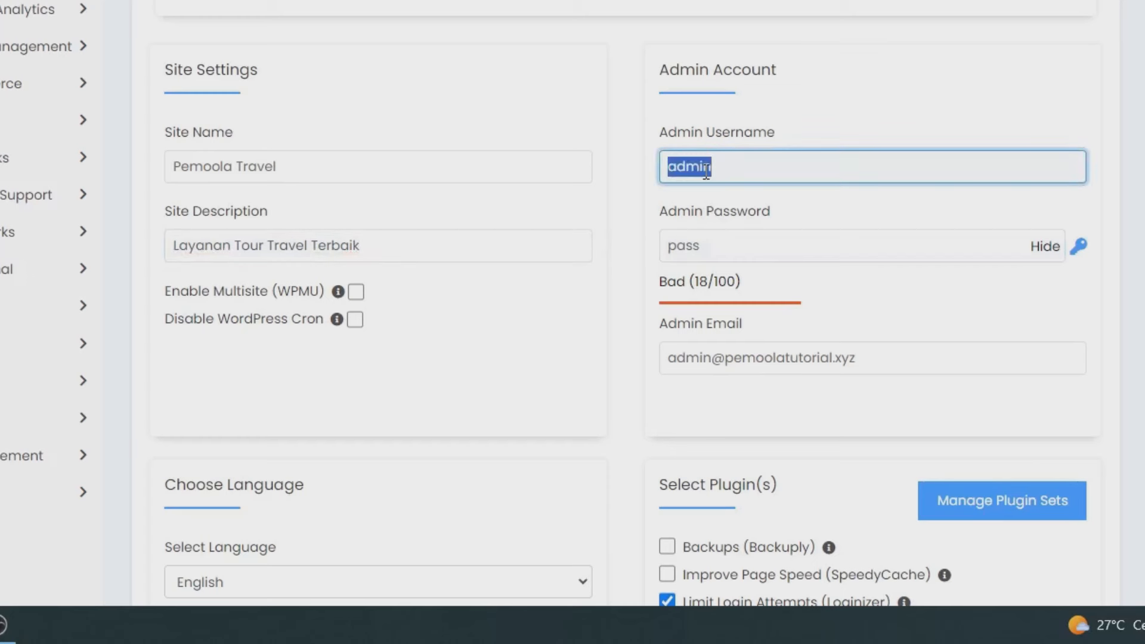
pyautogui.write('adminweb')
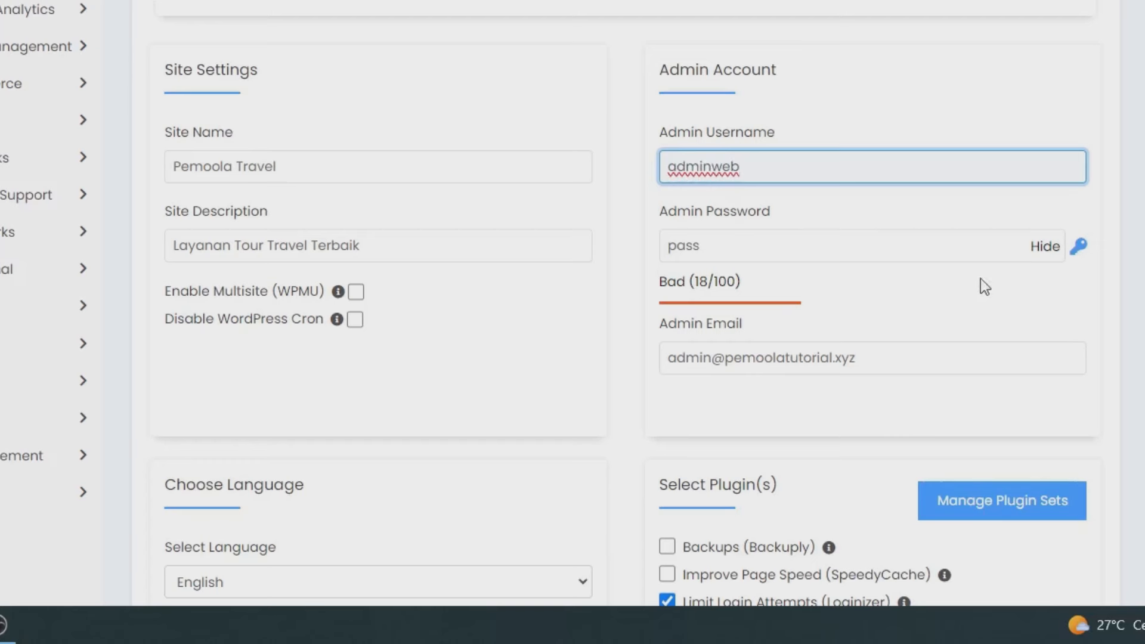
pyautogui.click(1073, 255)
pyautogui.click(879, 256)
pyautogui.hotkey('ctrl', 'a')
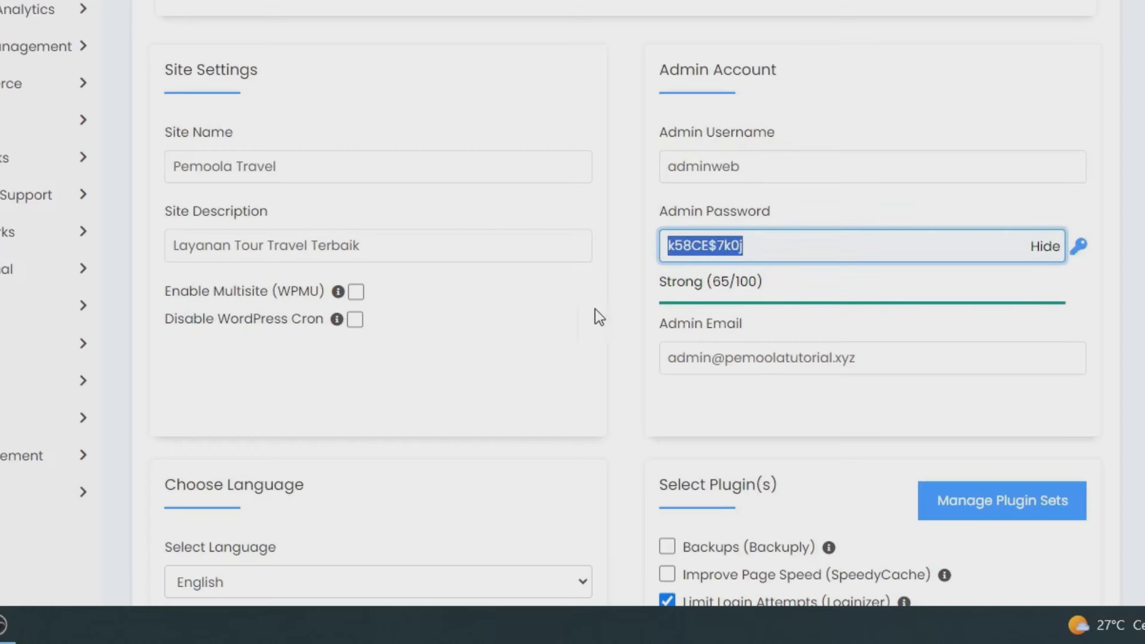
# Step: Choose Indonesian as the site language and install WordPress on pemoolatutorial.xyz
pyautogui.scroll(-2, 714, 349)
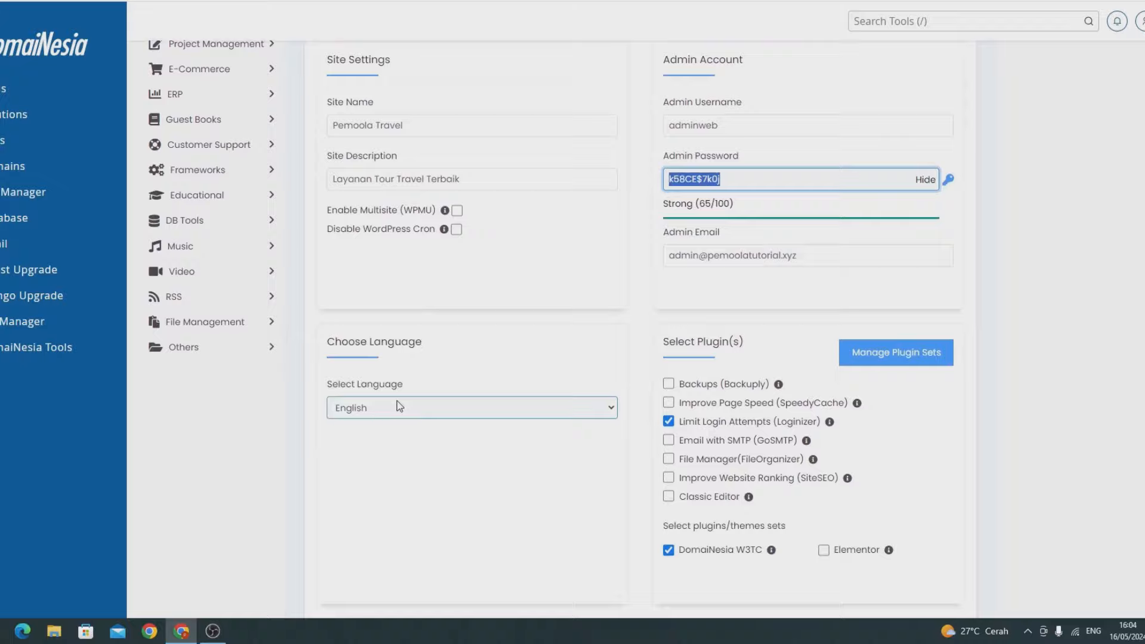
pyautogui.click(399, 406)
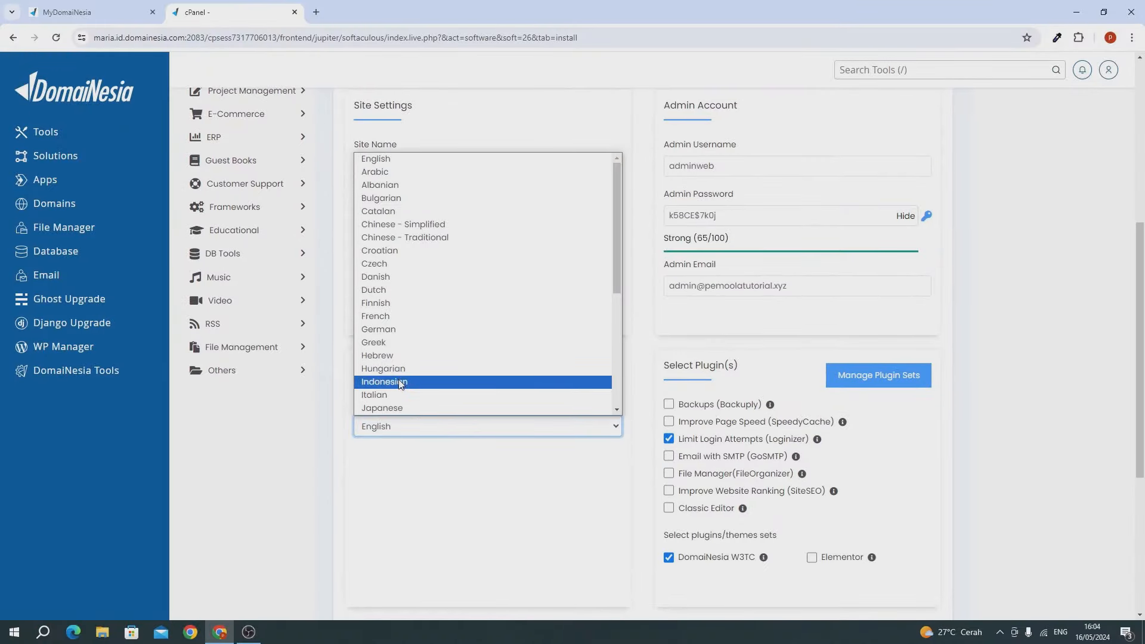
pyautogui.click(399, 382)
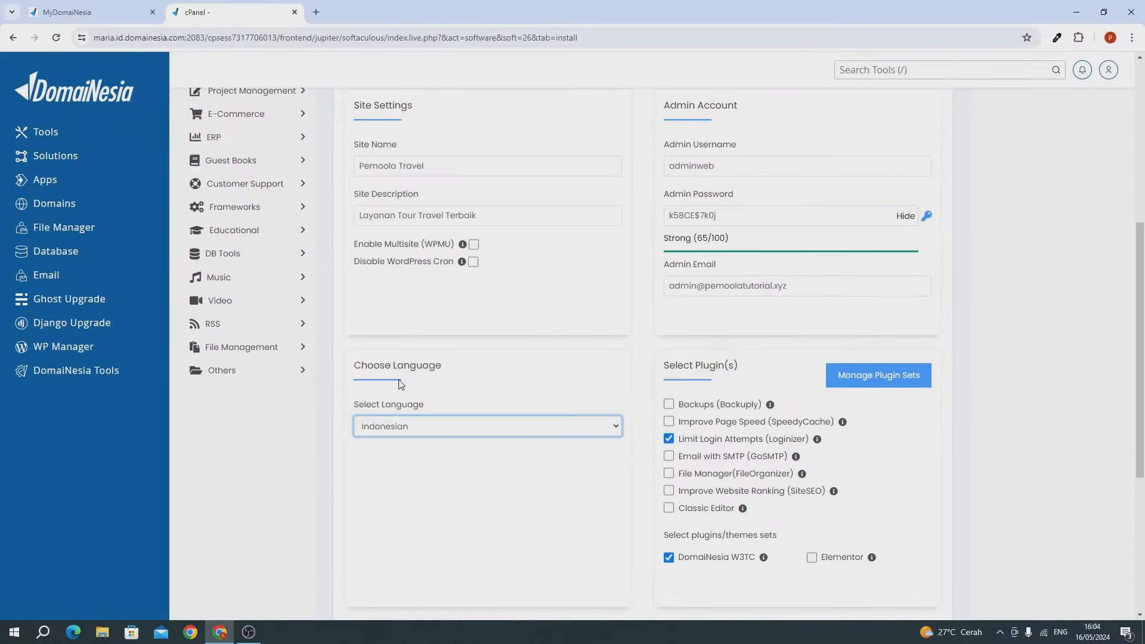
pyautogui.scroll(-3, 534, 419)
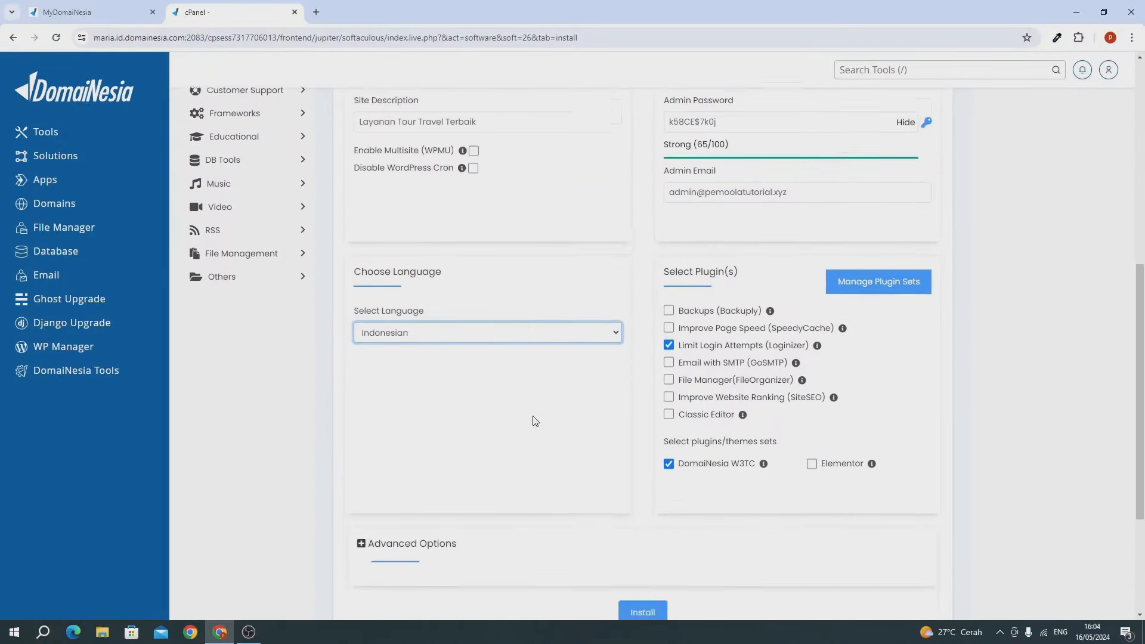
pyautogui.click(594, 376)
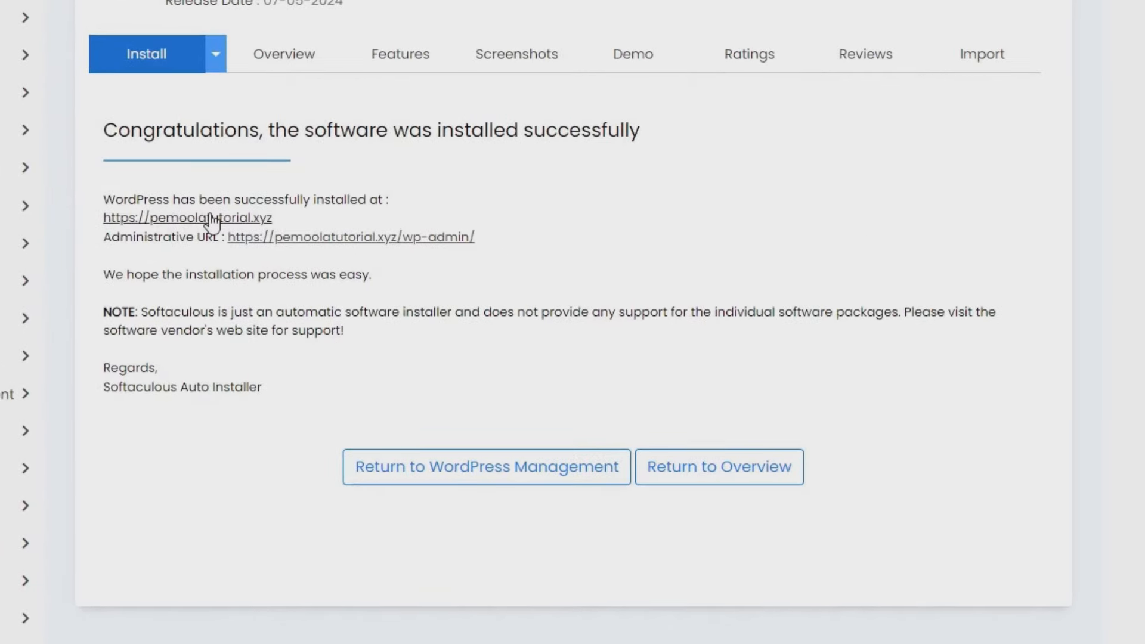
# Step: Visit the new pemoolatutorial.xyz site and load its /wp-admin login page
pyautogui.click(212, 220)
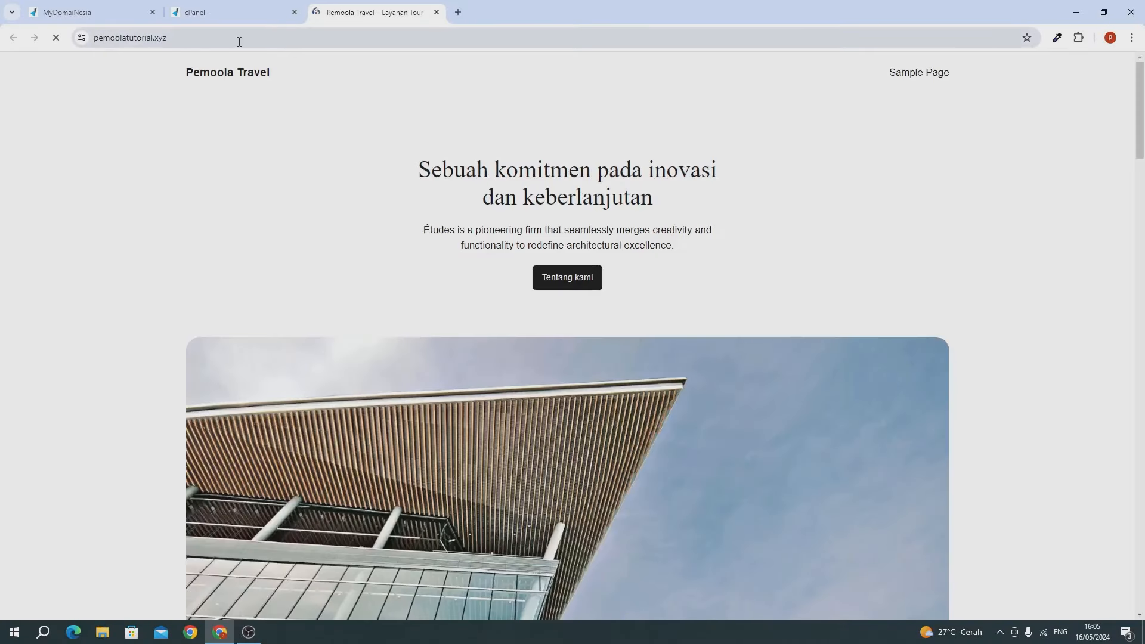
pyautogui.click(239, 38)
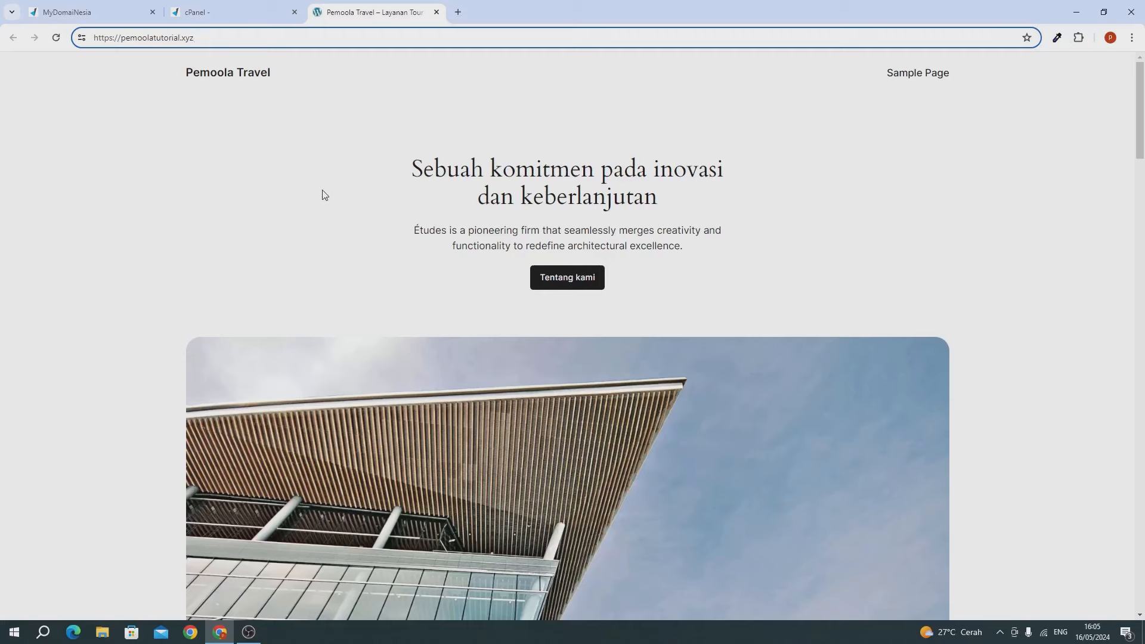
pyautogui.moveTo(156, 38); pyautogui.dragTo(182, 38)
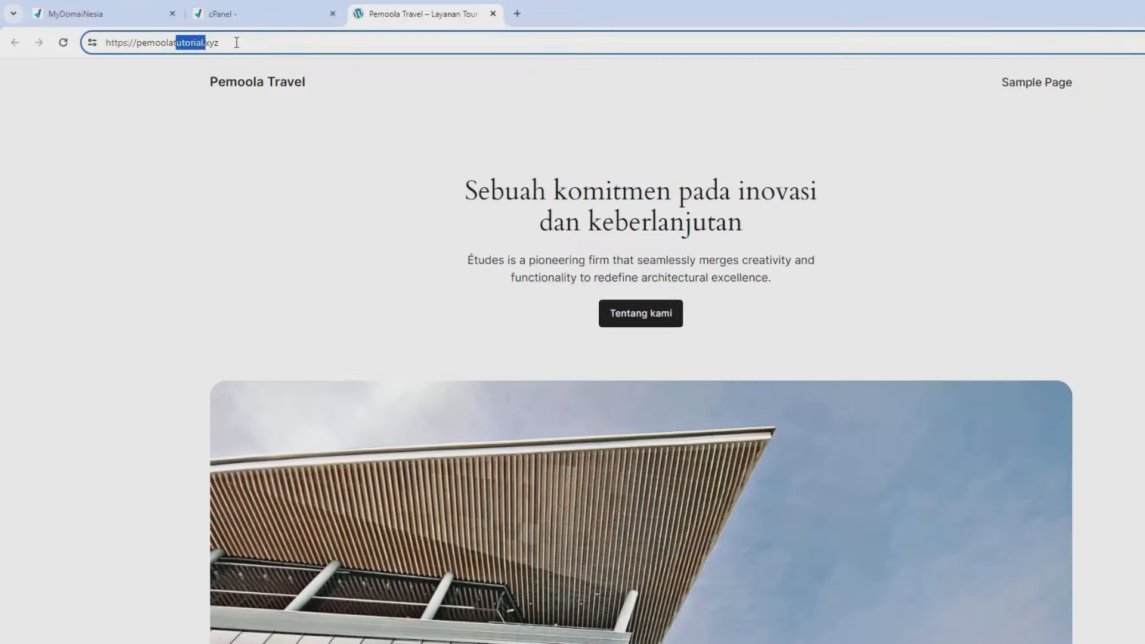
pyautogui.click(271, 40)
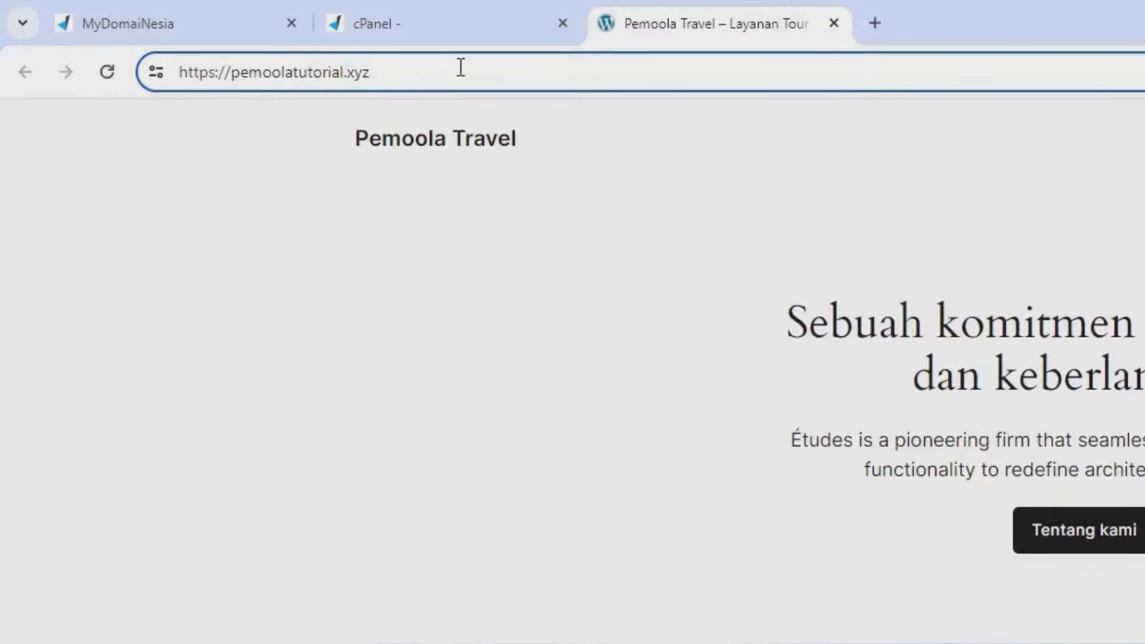
pyautogui.write('/')
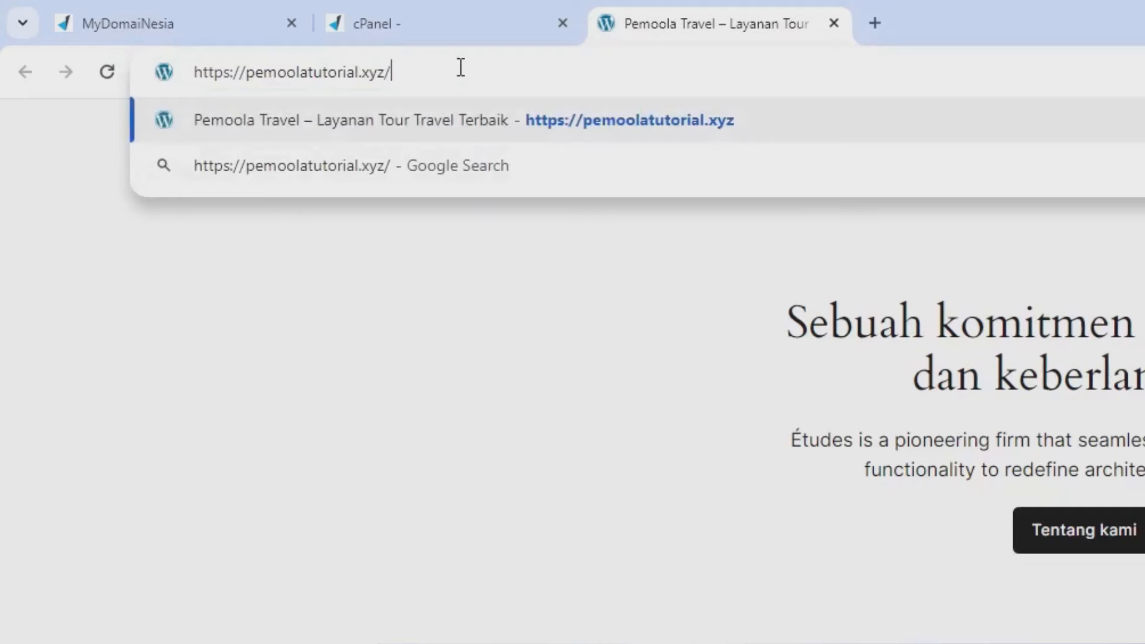
pyautogui.write('wp')
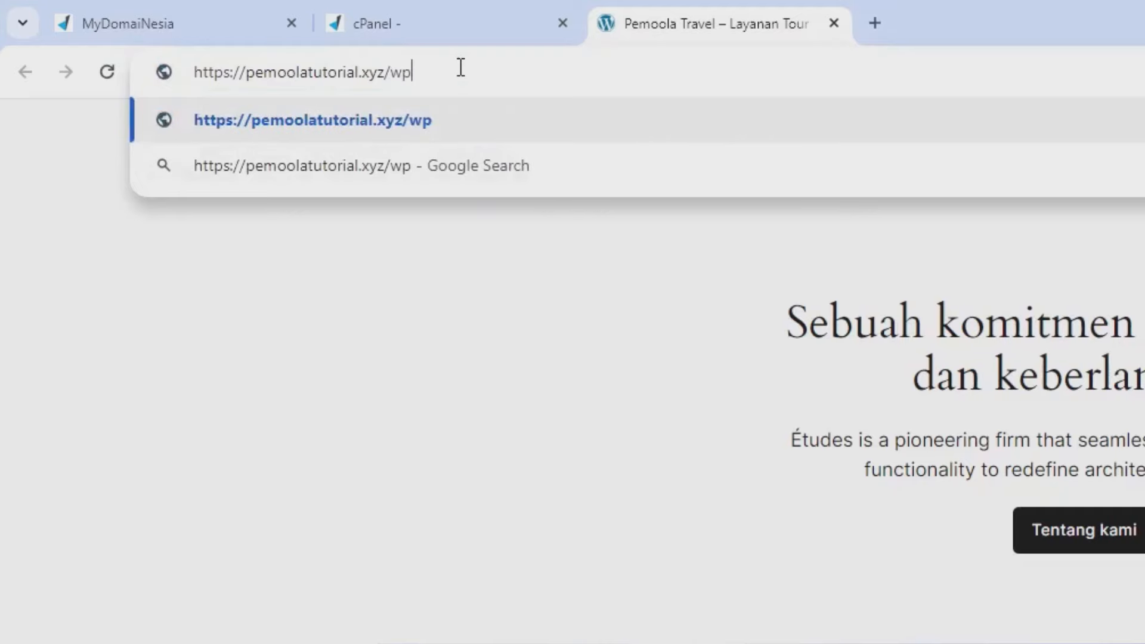
pyautogui.write('-admin')
pyautogui.press('Return')
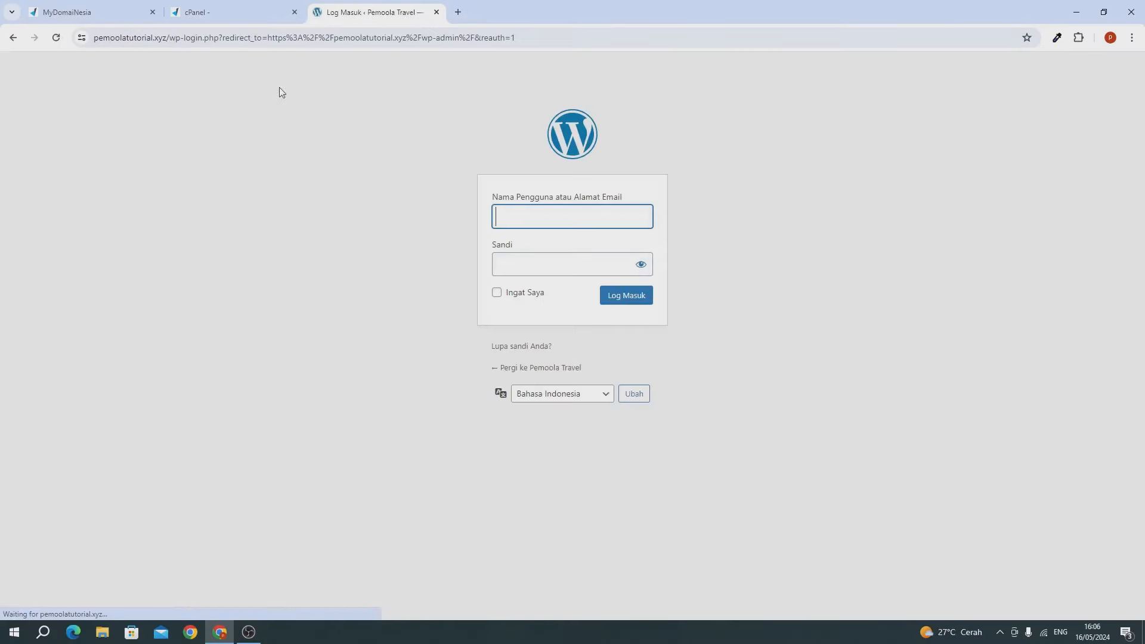
# Step: Log in with the autofilled credentials, accept the password update, and close the MyDomaiNesia and cPanel tabs
pyautogui.click(559, 263)
pyautogui.doubleClick(559, 263)
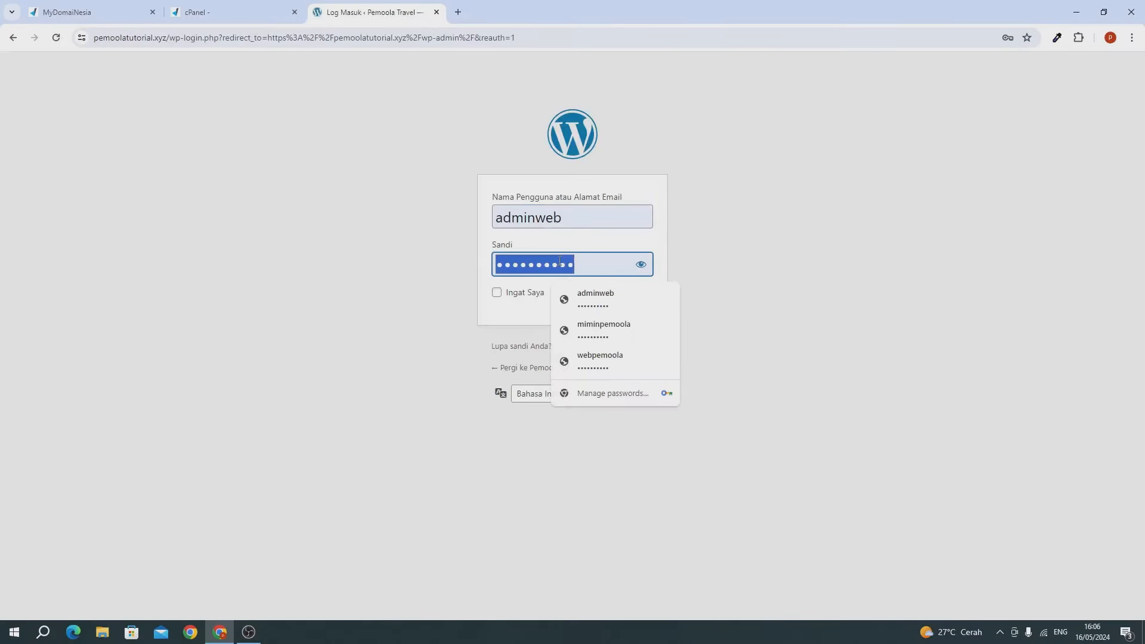
pyautogui.click(559, 263)
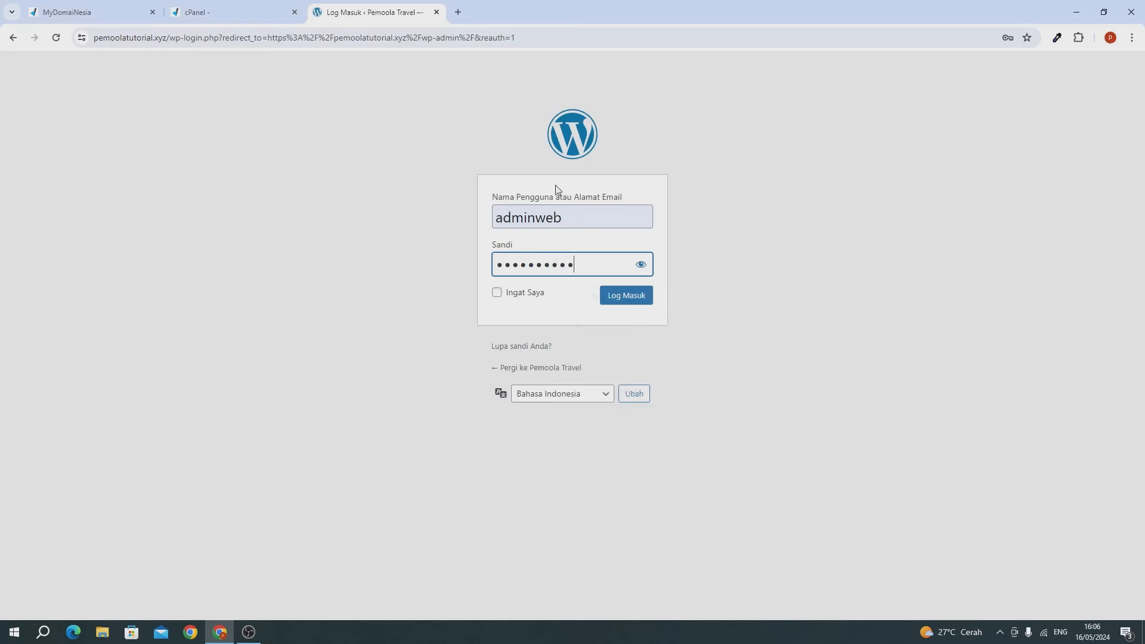
pyautogui.click(616, 300)
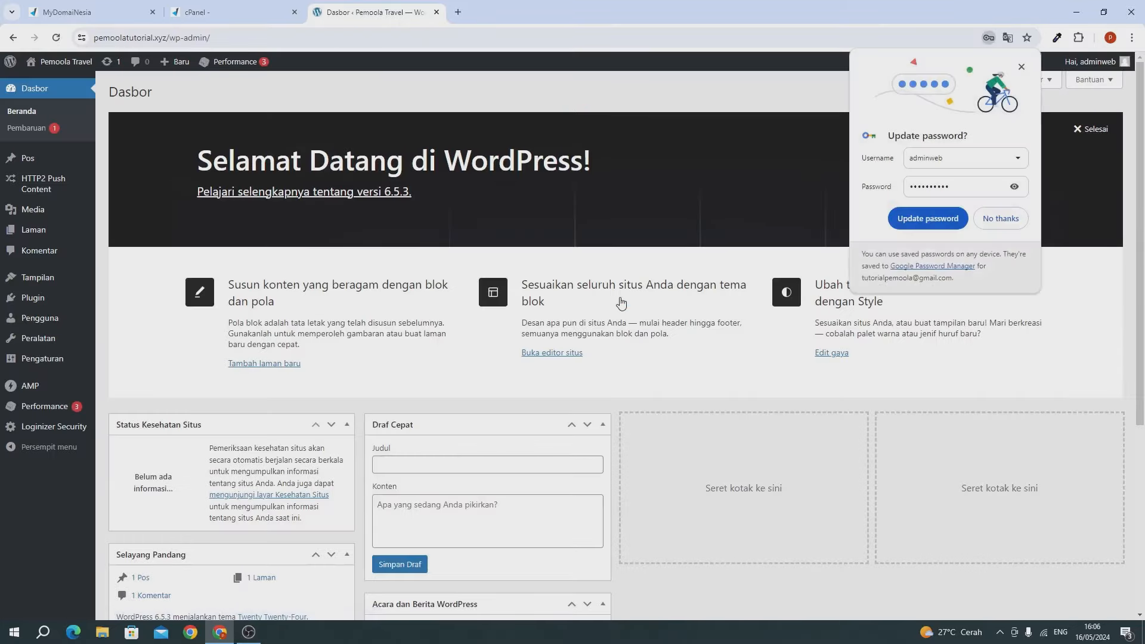
pyautogui.click(918, 231)
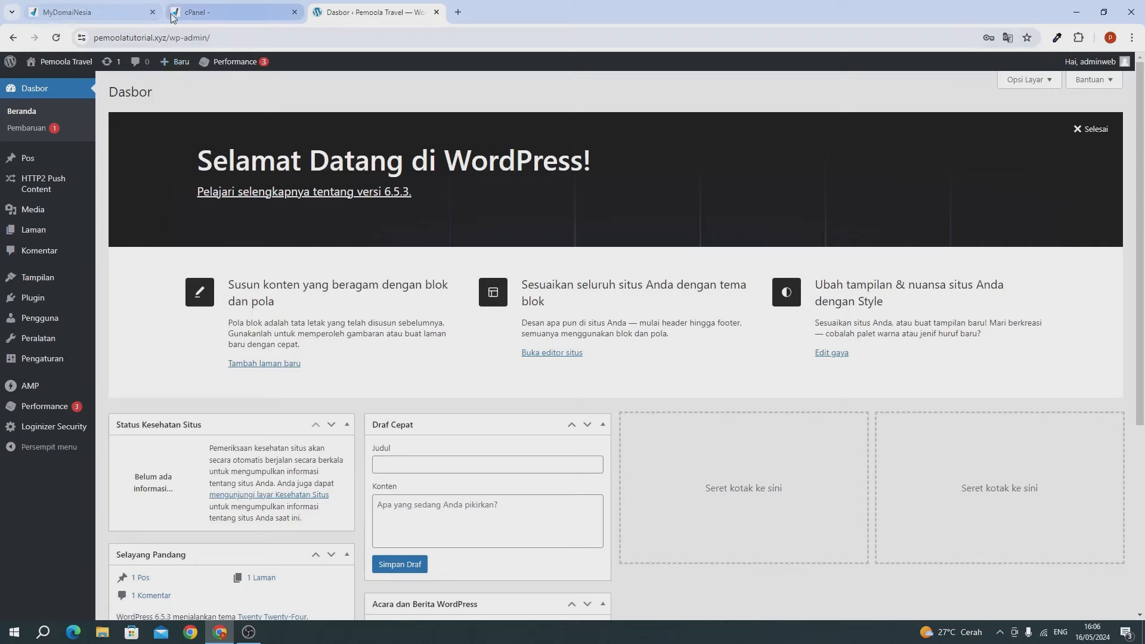
pyautogui.click(153, 13)
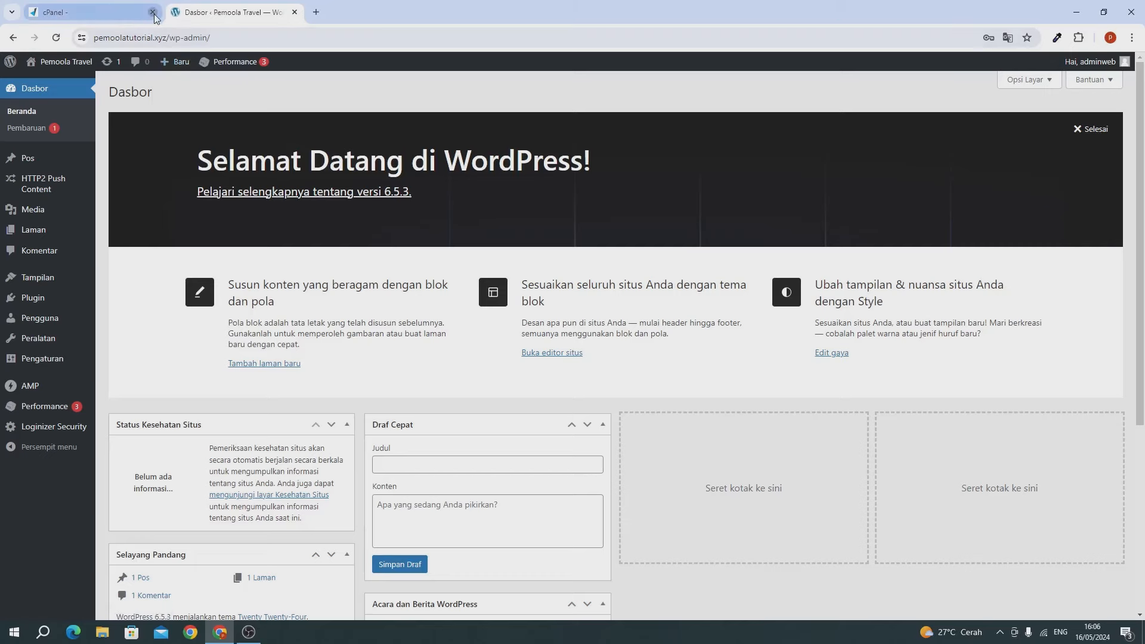
pyautogui.click(153, 12)
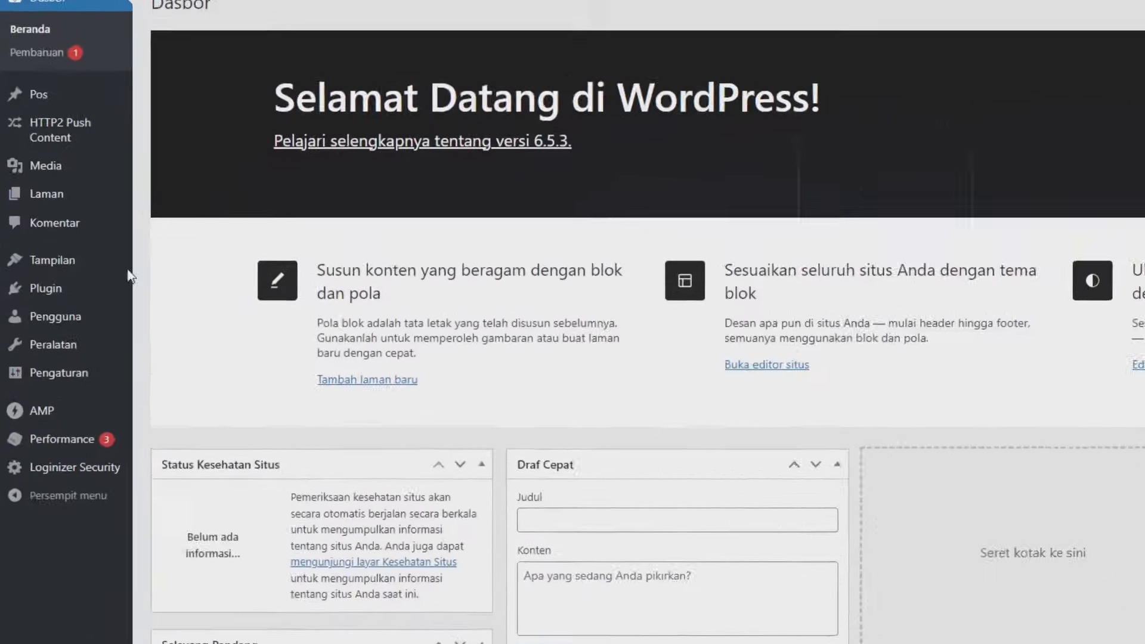
# Step: Install the Astra theme from Tambahkan Tema Baru and activate it
pyautogui.moveTo(28, 283)
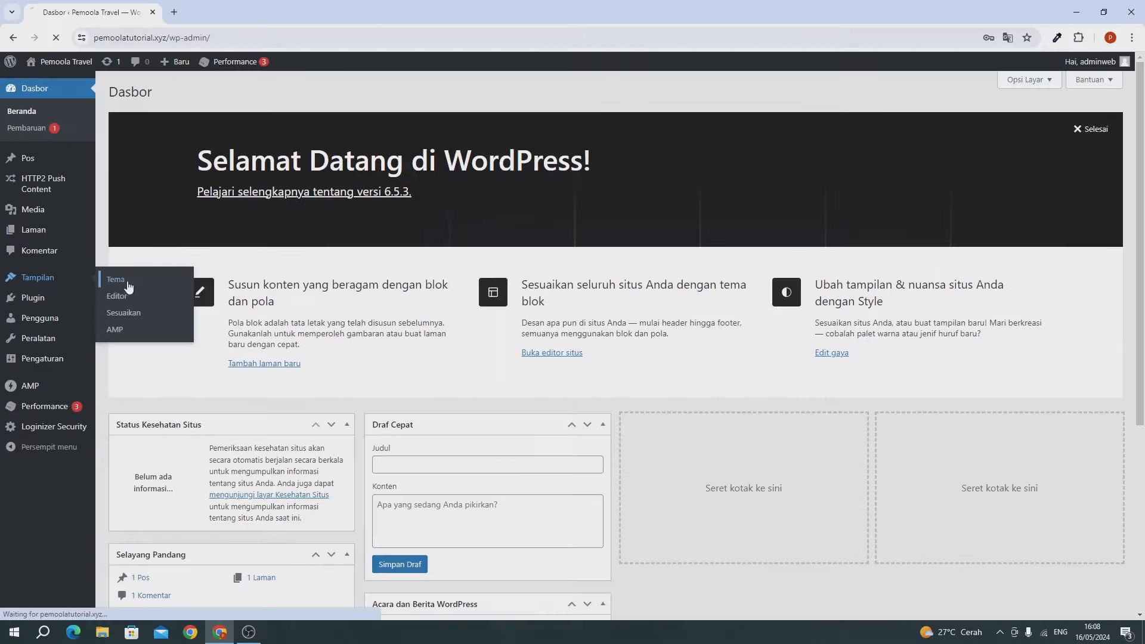
pyautogui.click(260, 245)
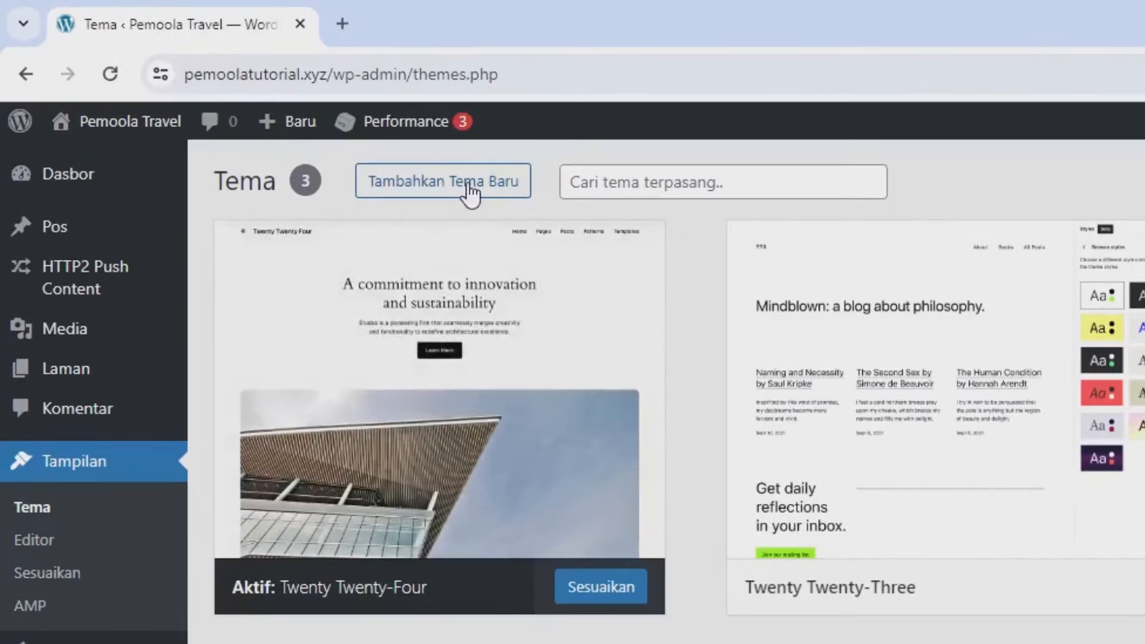
pyautogui.click(470, 192)
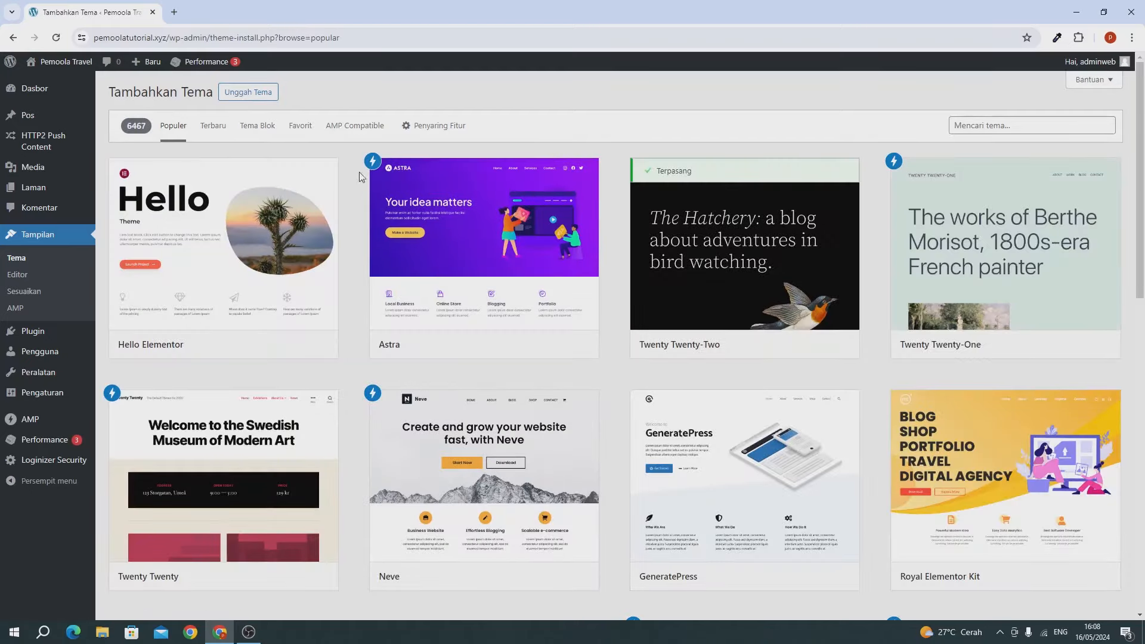
pyautogui.moveTo(448, 206)
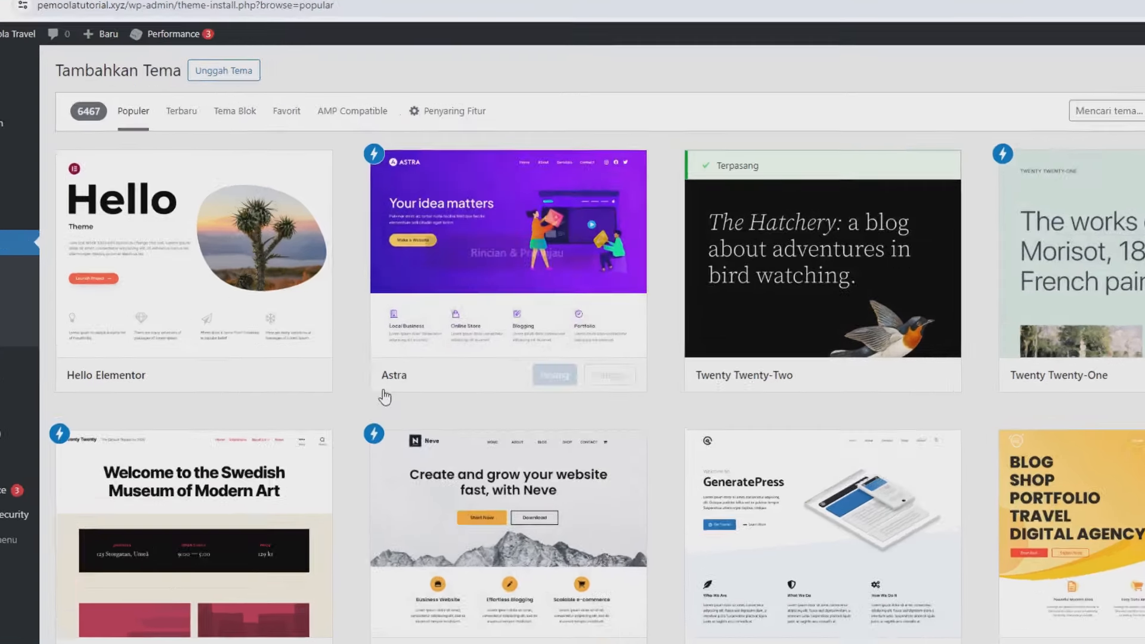
pyautogui.moveTo(388, 356)
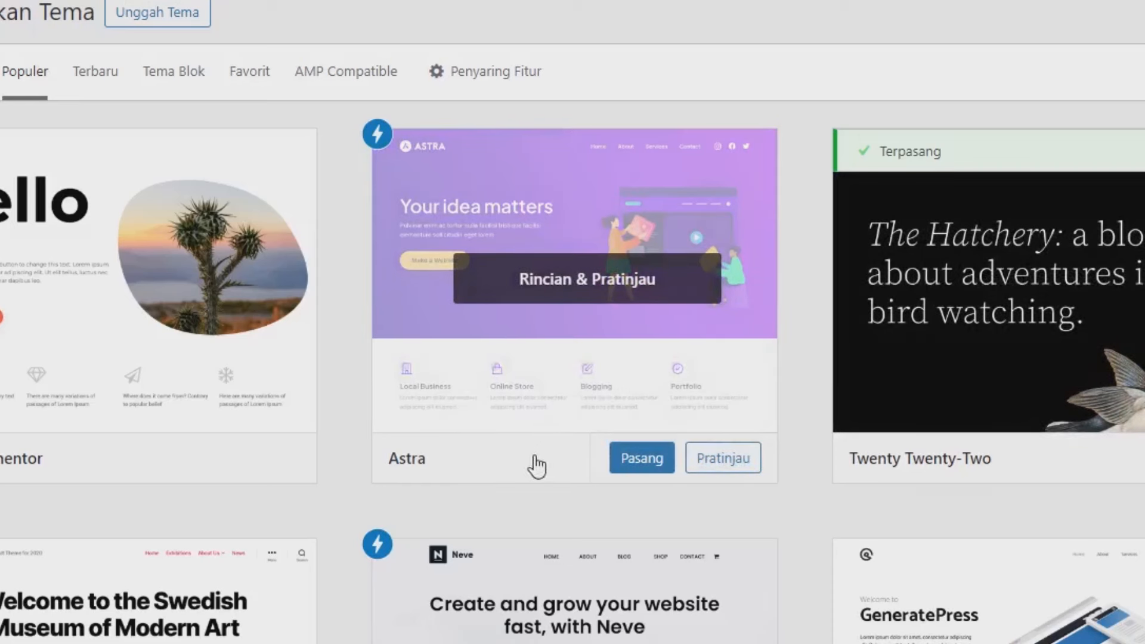
pyautogui.click(638, 460)
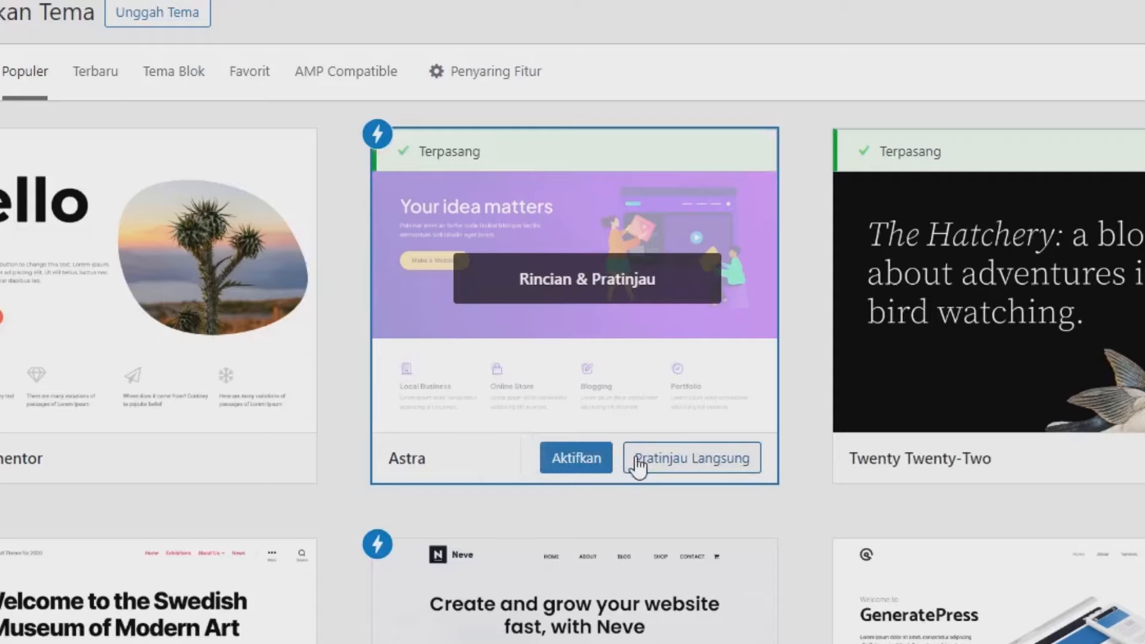
pyautogui.click(563, 467)
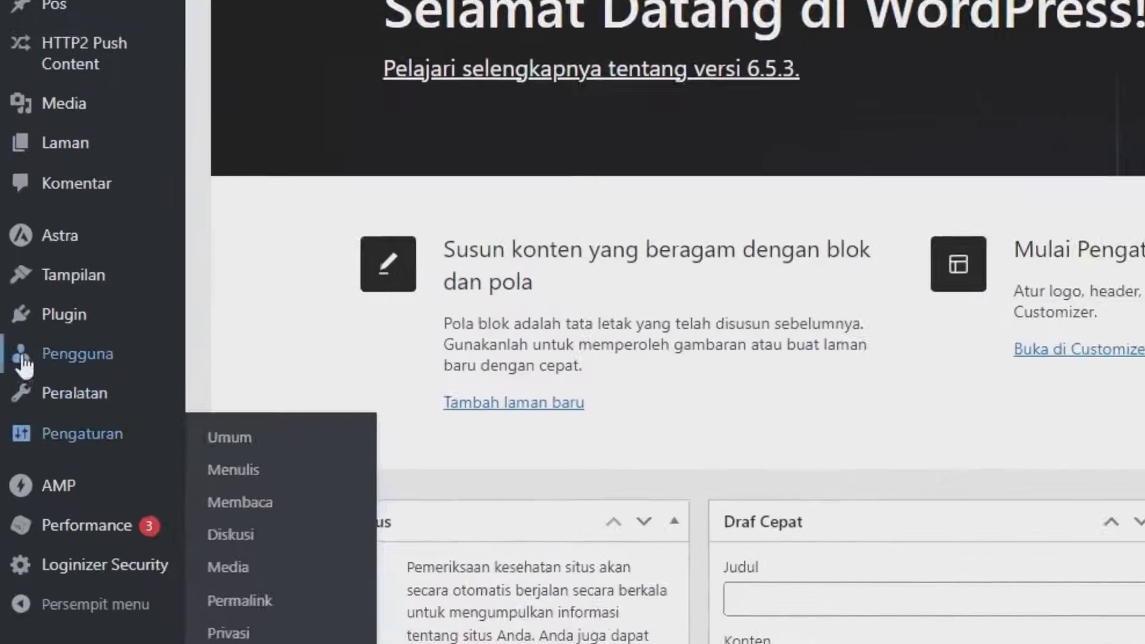
# Step: Search the plugin directory for Elementor, then install and activate the Elementor plugin
pyautogui.moveTo(28, 322)
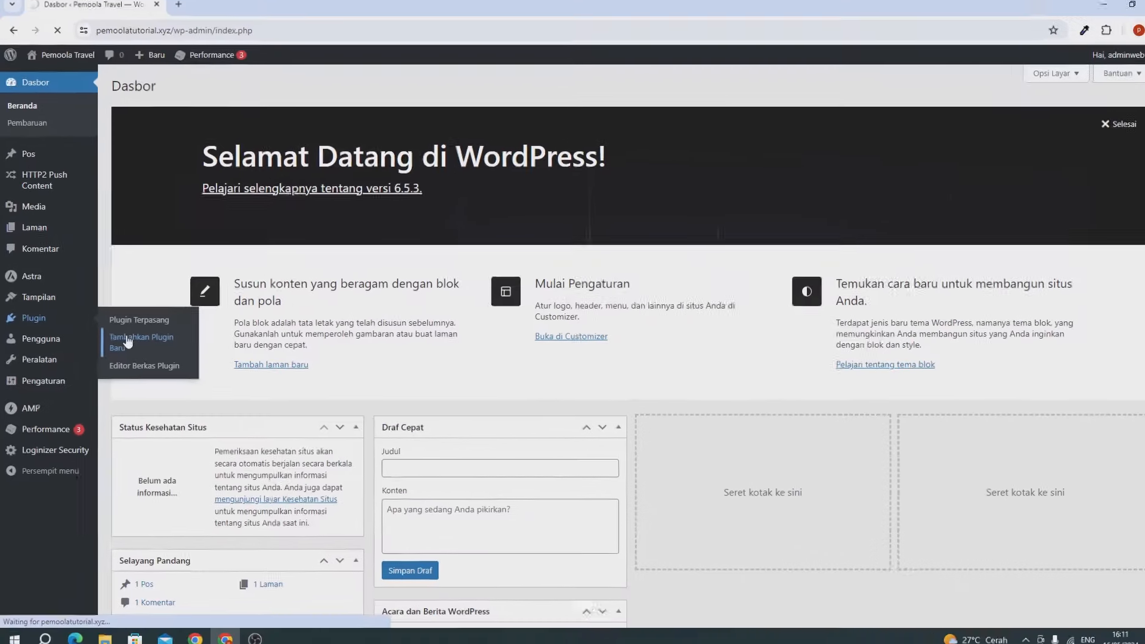
pyautogui.click(287, 365)
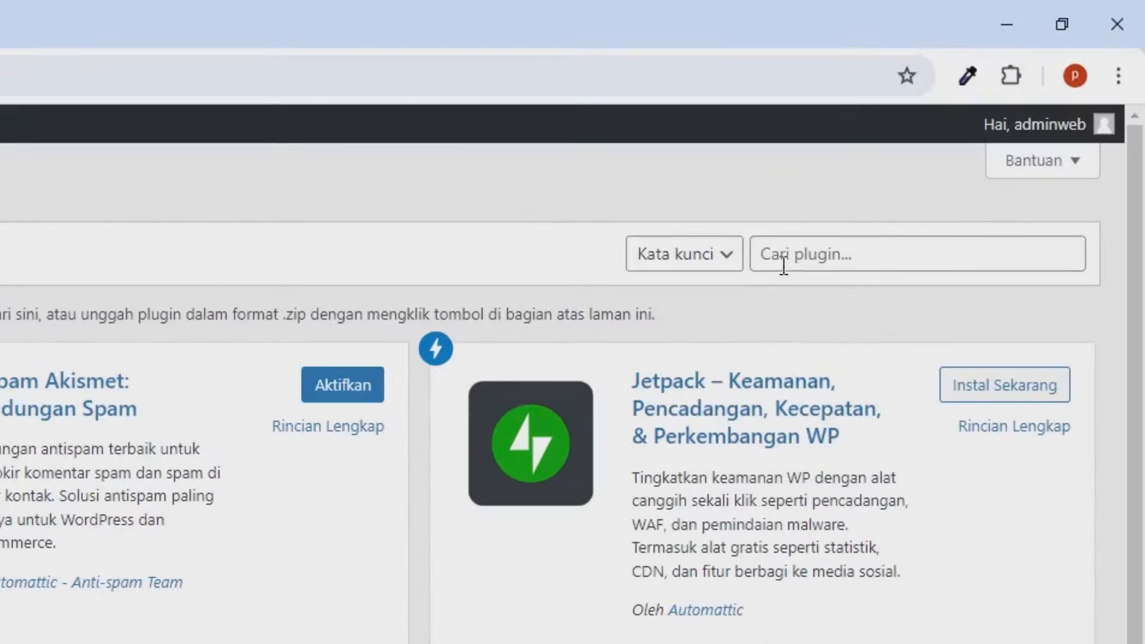
pyautogui.click(964, 127)
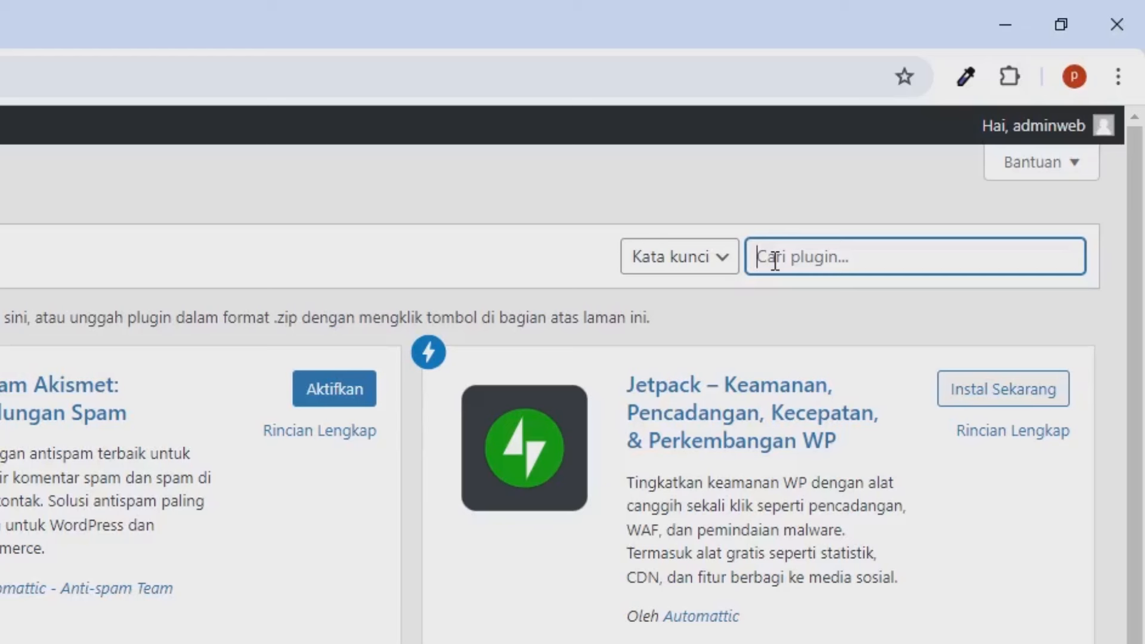
pyautogui.write('elamentor')
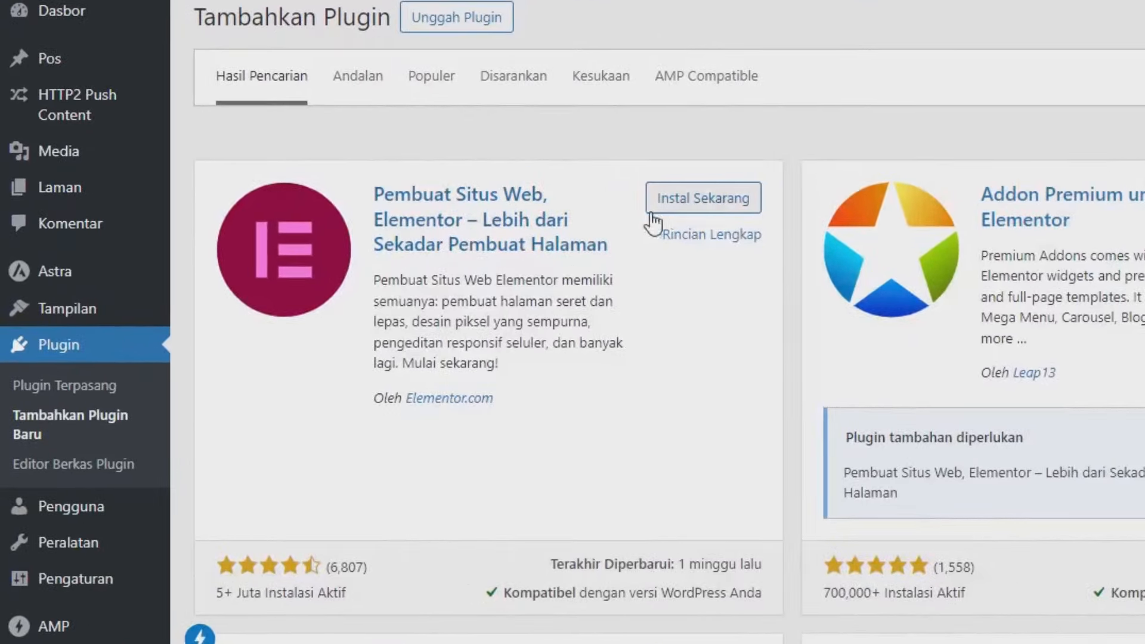
pyautogui.click(692, 199)
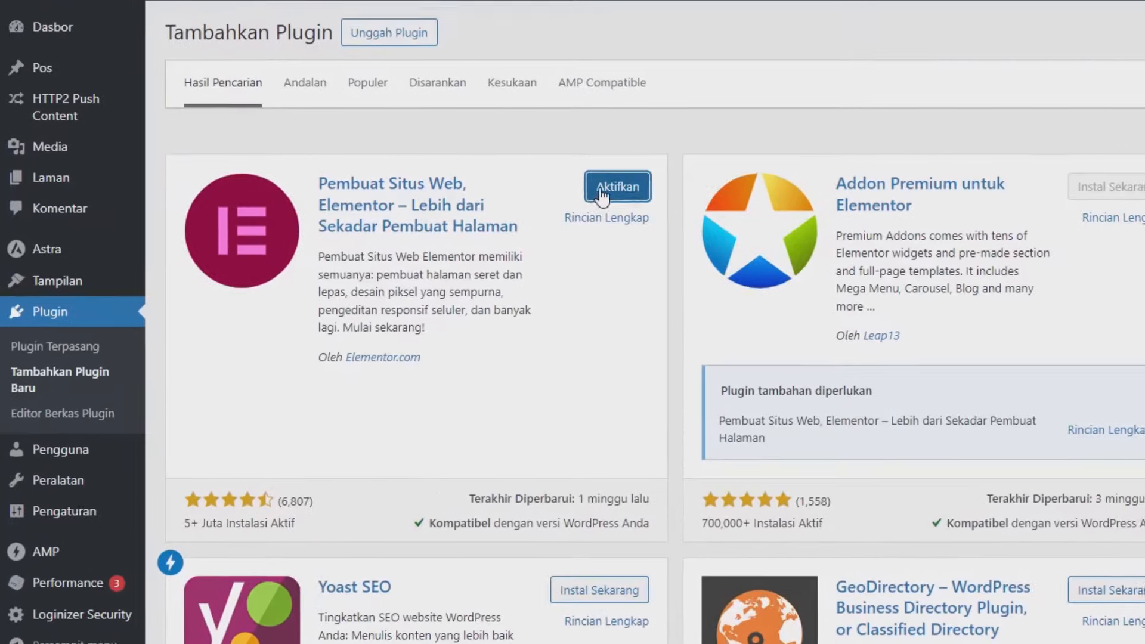
pyautogui.click(396, 199)
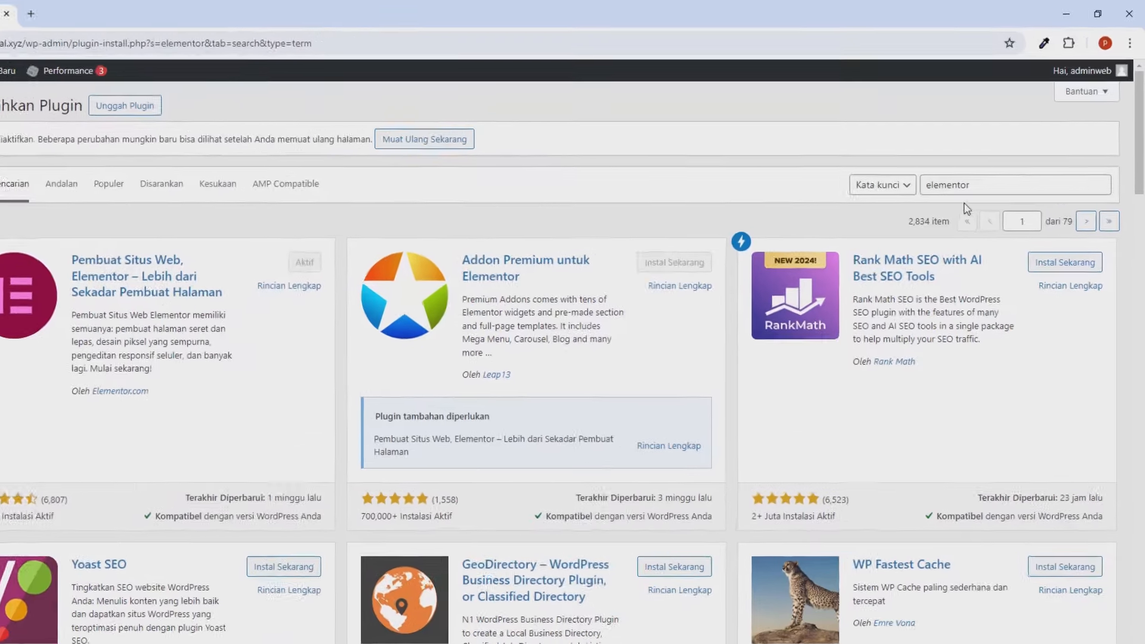
pyautogui.click(980, 168)
pyautogui.doubleClick(980, 169)
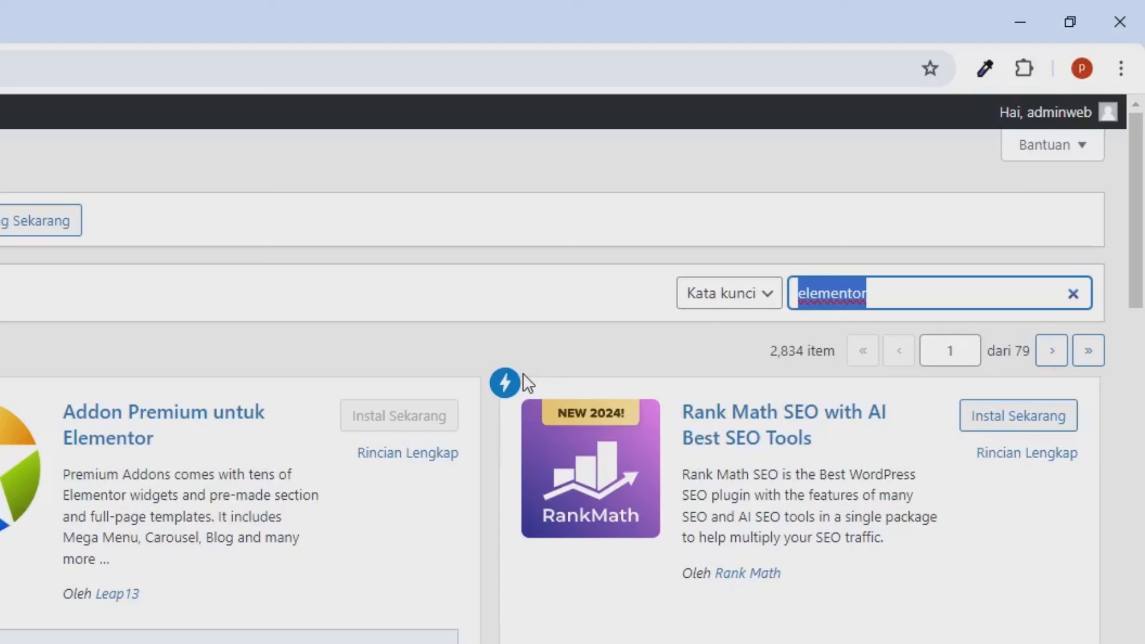
# Step: Search 'wp travel', install and activate WP Travel Engine, then reload to reach its setup wizard
pyautogui.write('wp t')
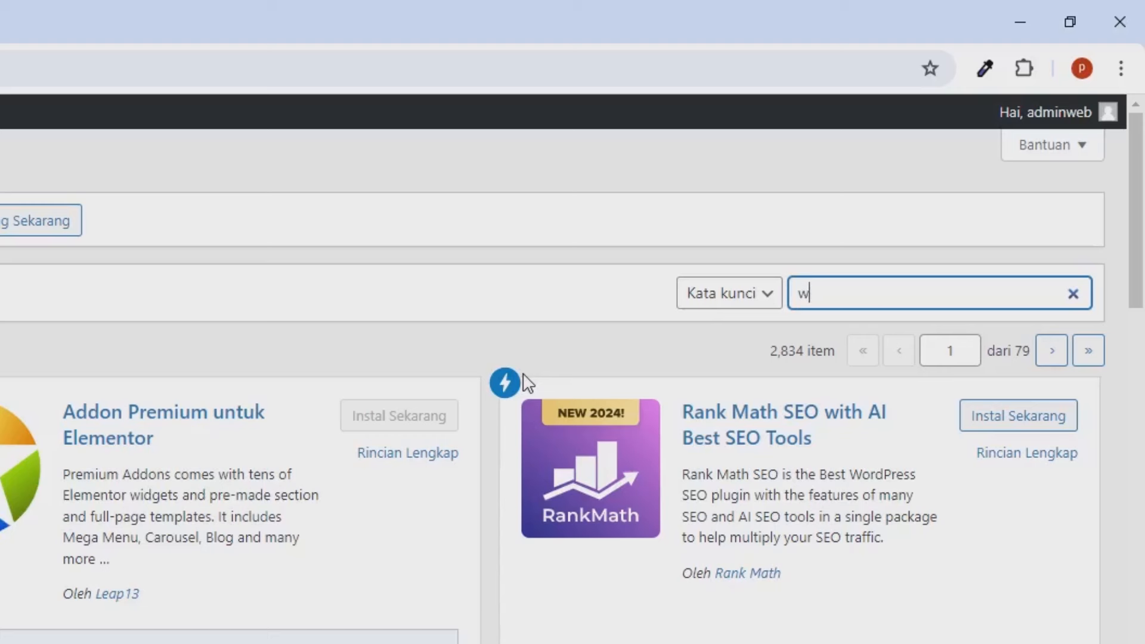
pyautogui.write('ravel')
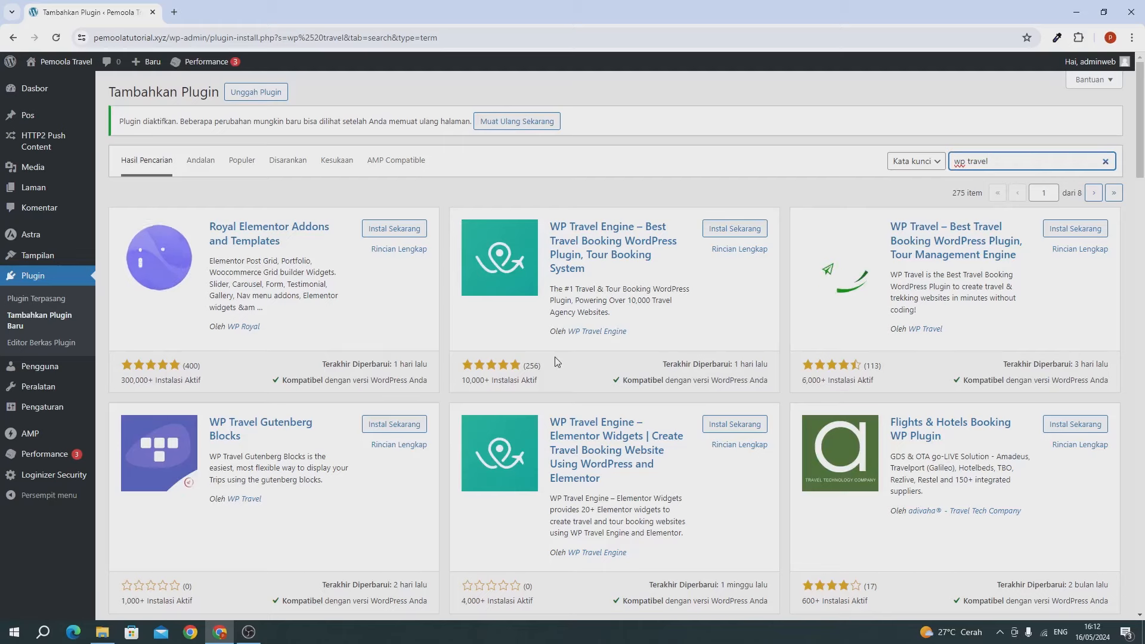
pyautogui.scroll(-1, 554, 362)
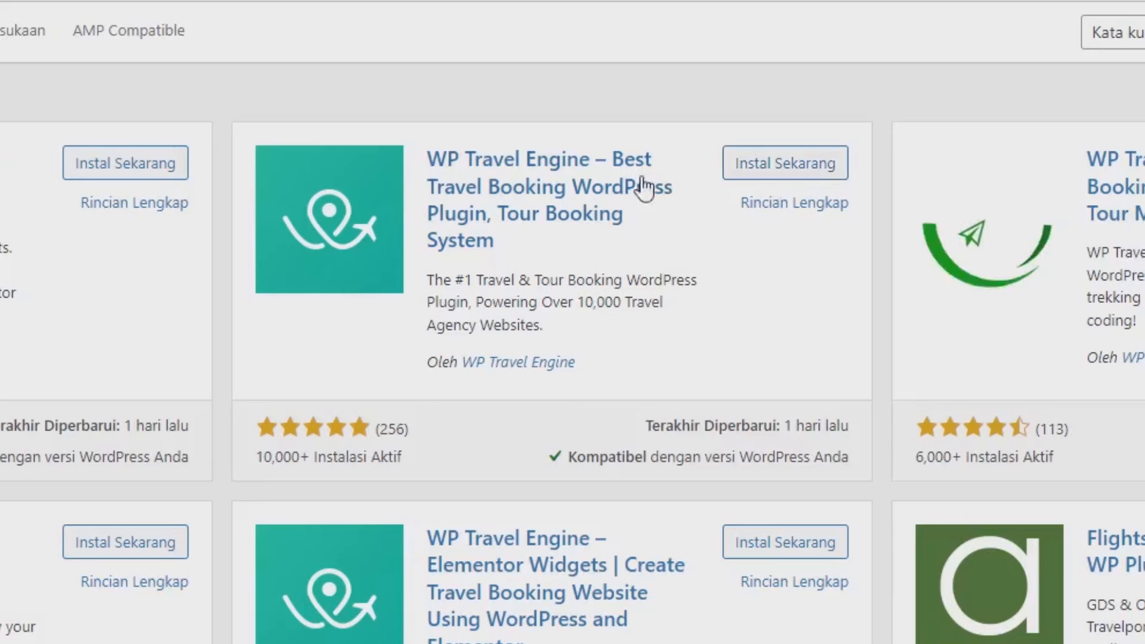
pyautogui.click(787, 169)
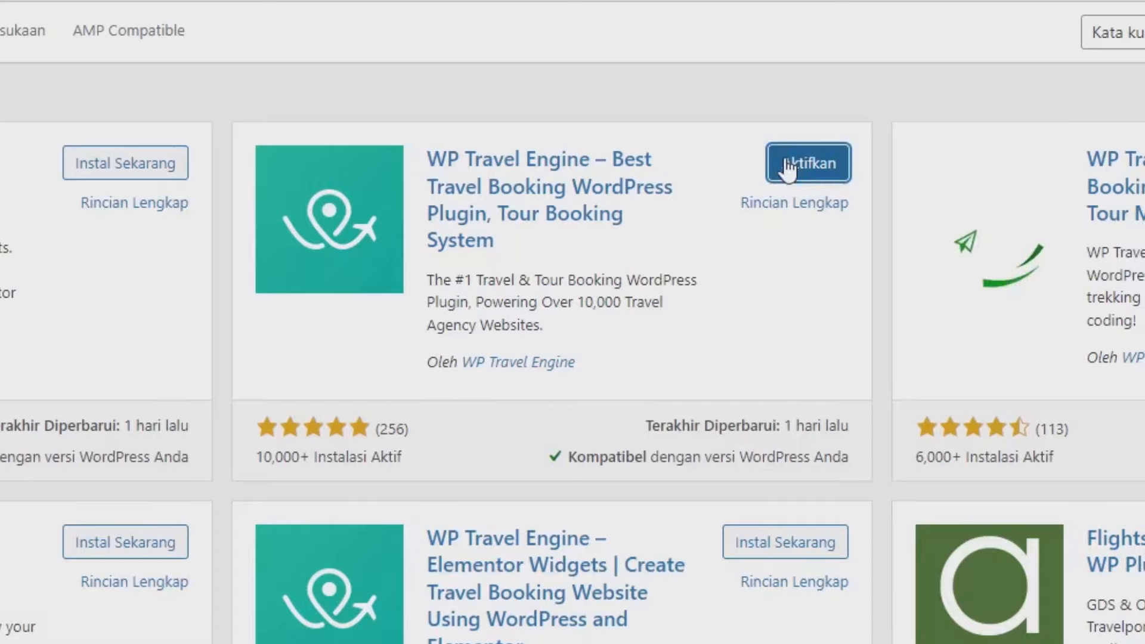
pyautogui.click(789, 169)
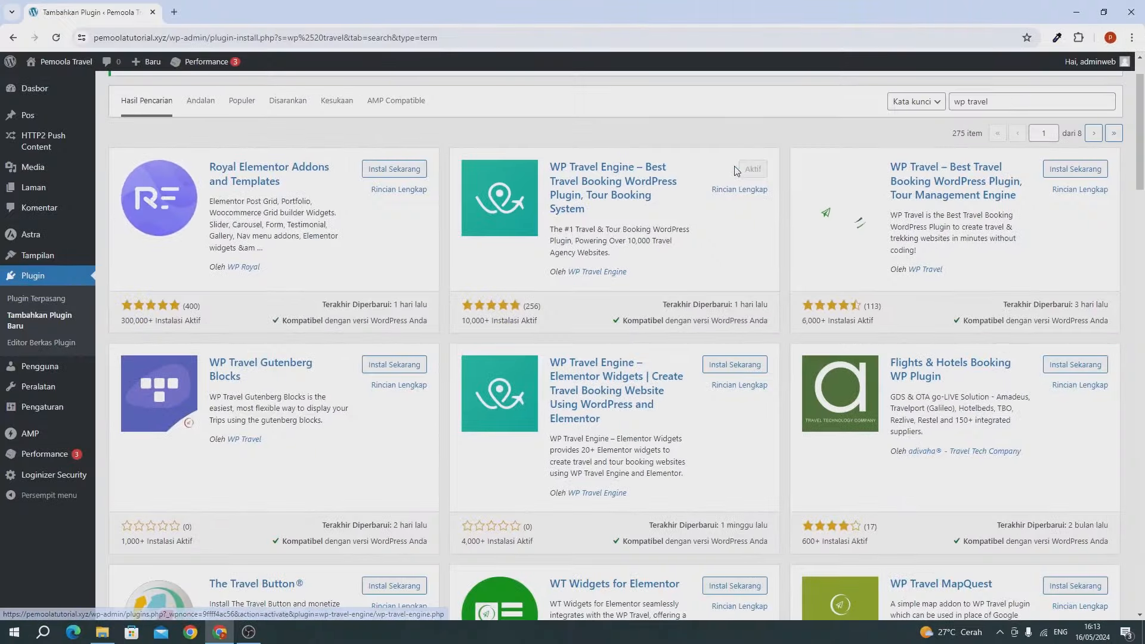
pyautogui.click(57, 39)
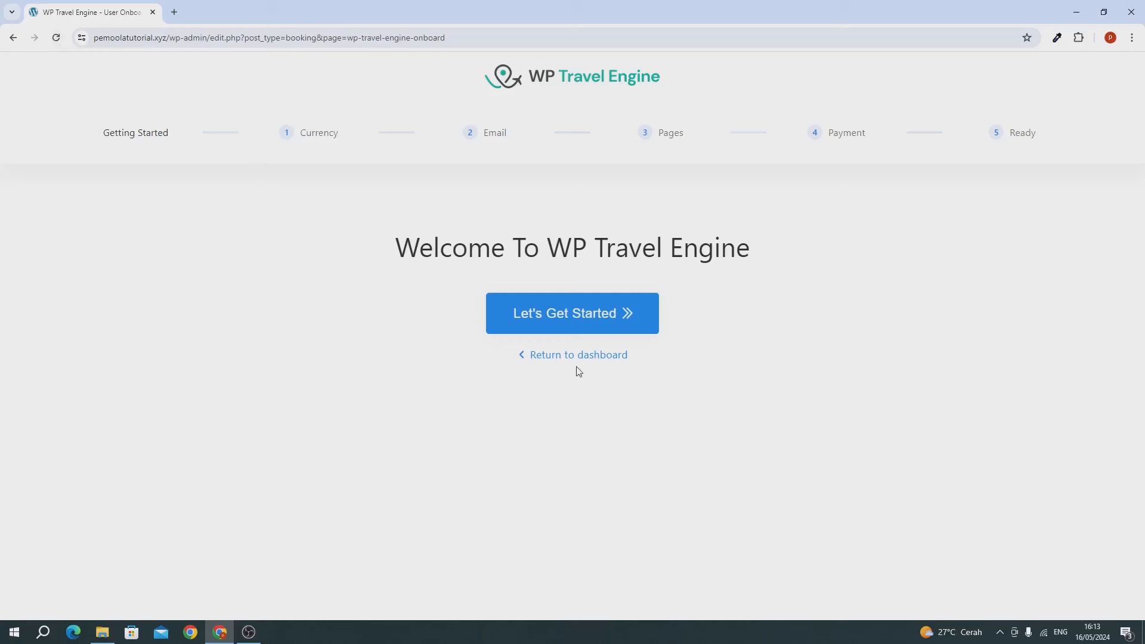
# Step: Exit the WP Travel Engine onboarding wizard to the dashboard and allow the plugin's update opt-in
pyautogui.click(563, 356)
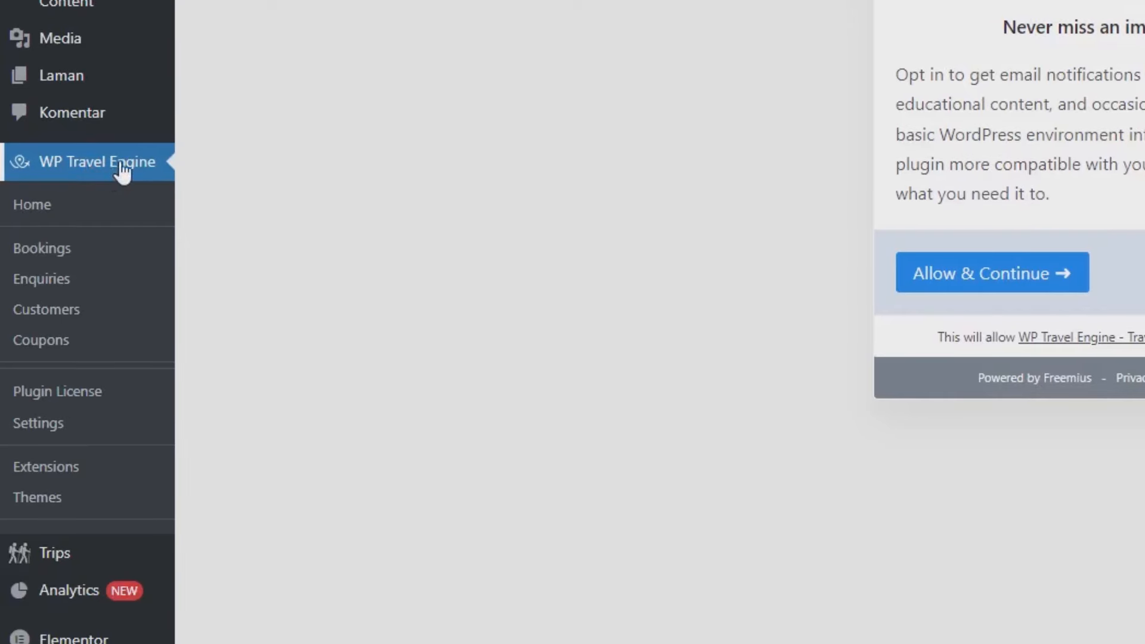
pyautogui.moveTo(72, 556)
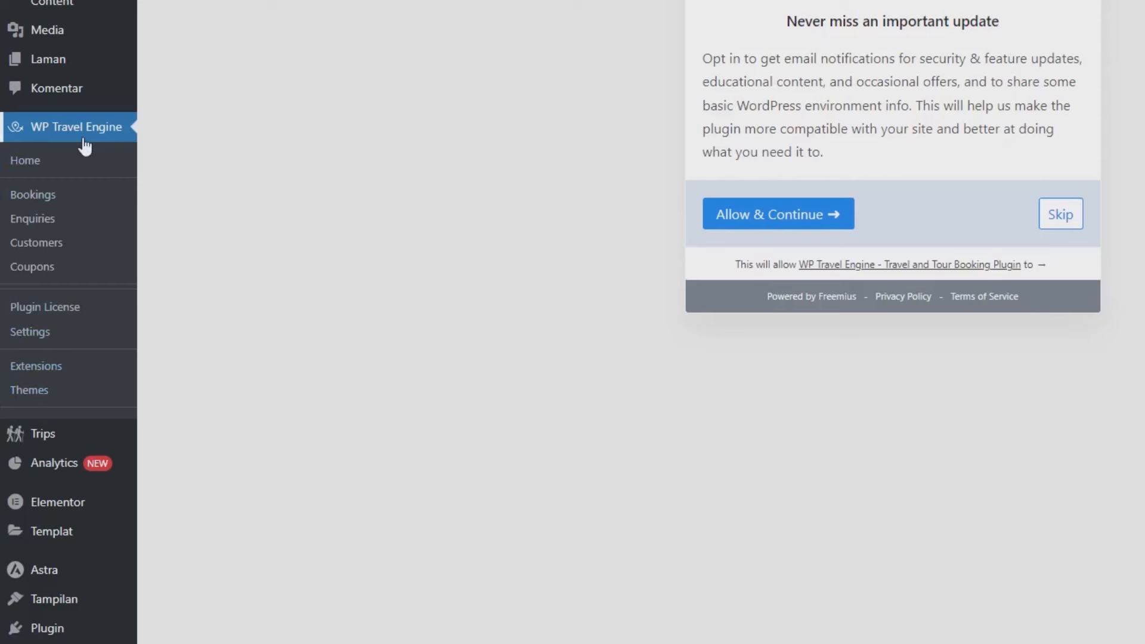
pyautogui.click(774, 215)
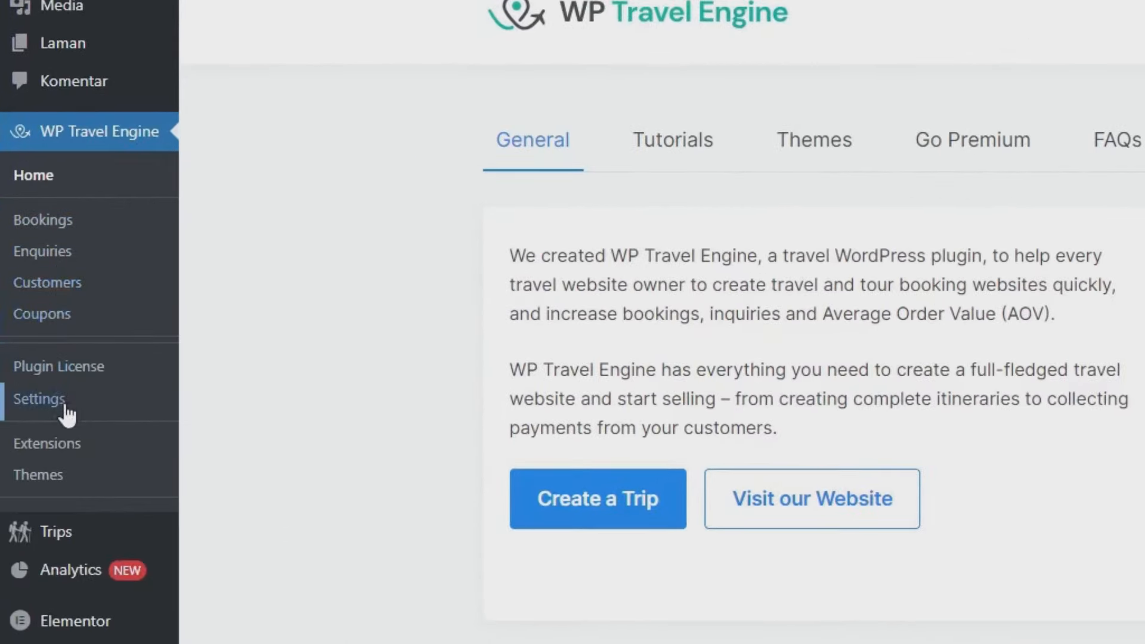
# Step: Review WP Travel Engine's Page Settings, leaving the Thank You Page choice unchanged
pyautogui.click(67, 417)
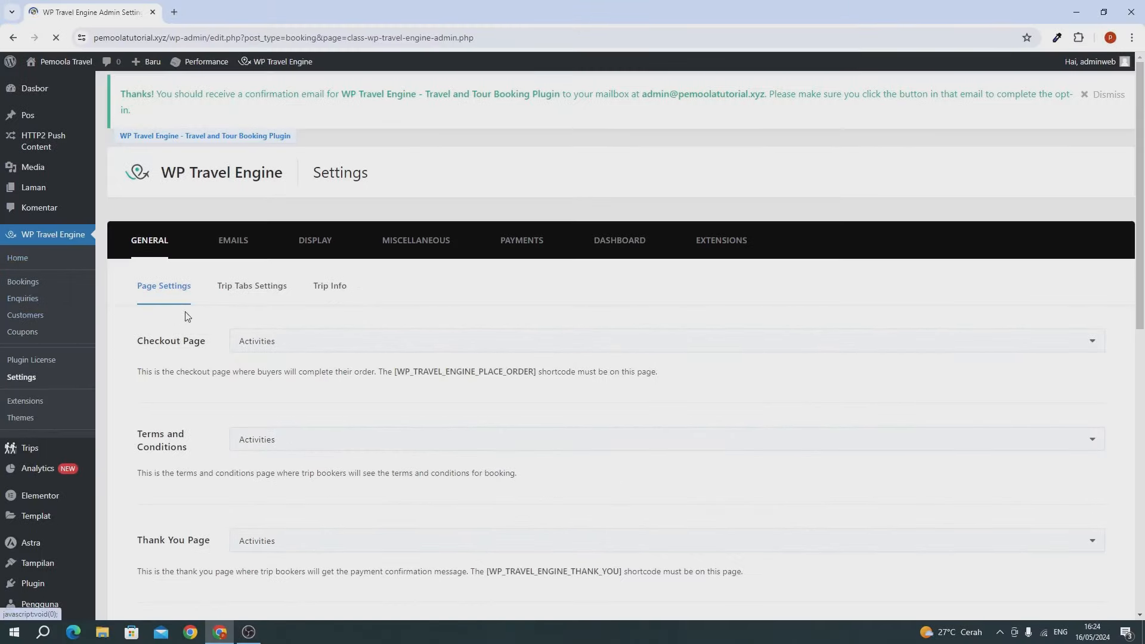
pyautogui.scroll(-6, 194, 346)
pyautogui.scroll(-4, 207, 367)
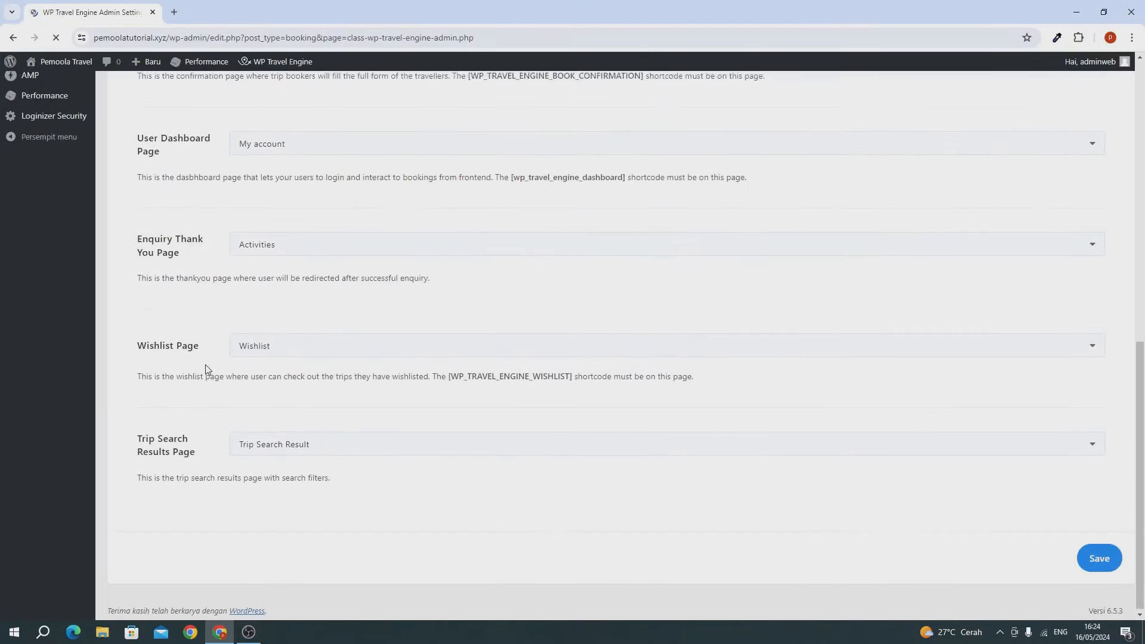
pyautogui.scroll(6, 206, 365)
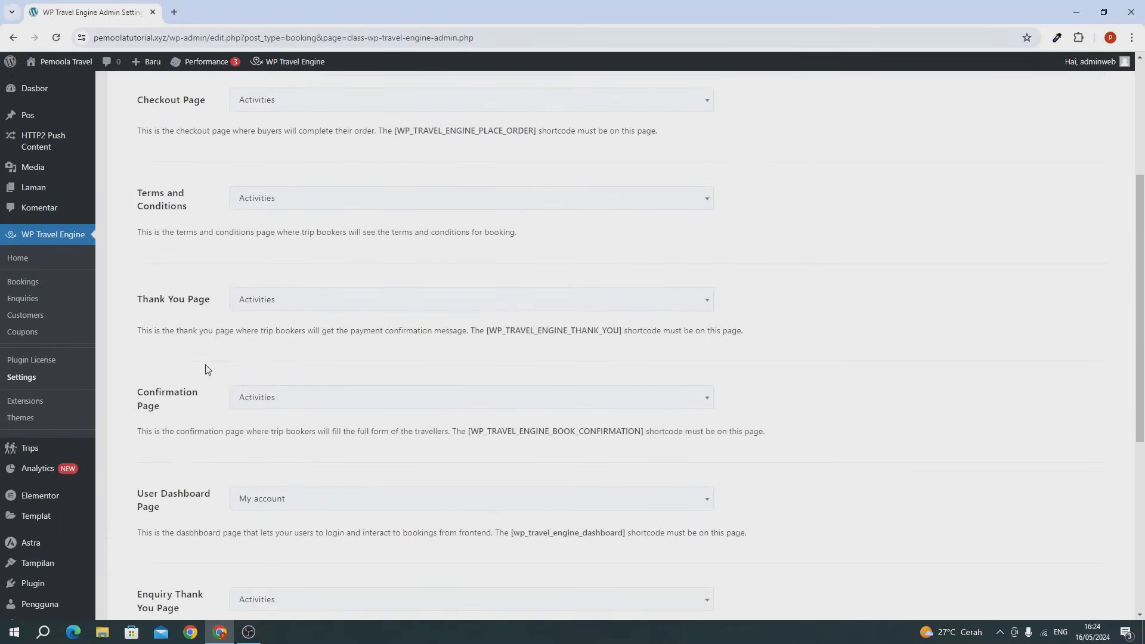
pyautogui.click(270, 308)
pyautogui.scroll(4, 270, 310)
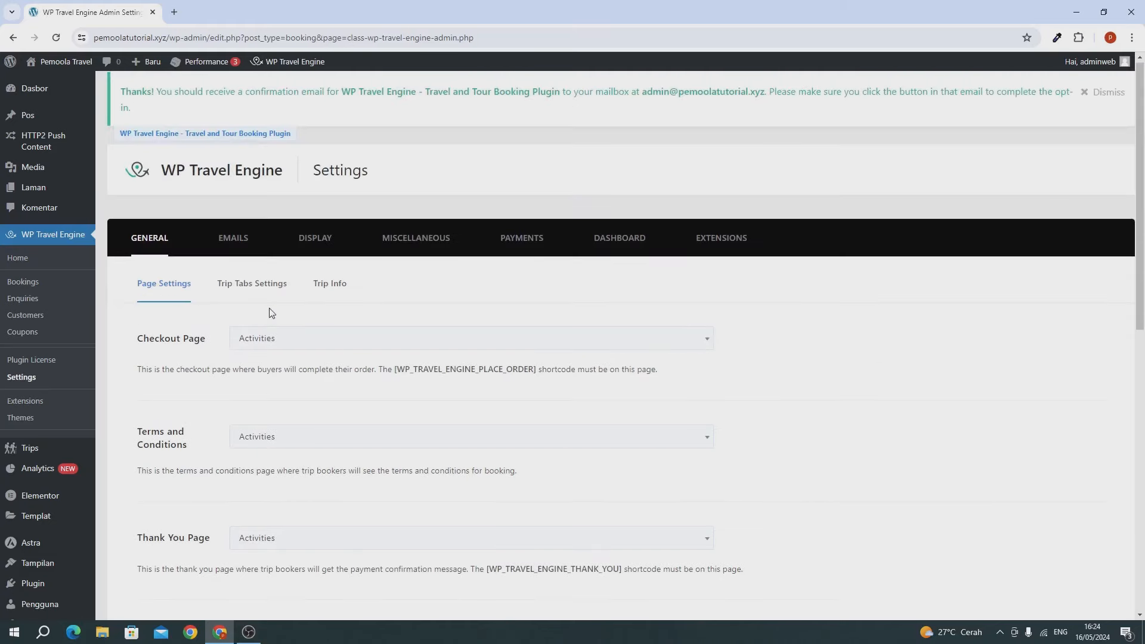
# Step: Browse the Trip Tabs and Trip Info settings, then the Admin Email Templates under EMAILS
pyautogui.click(229, 243)
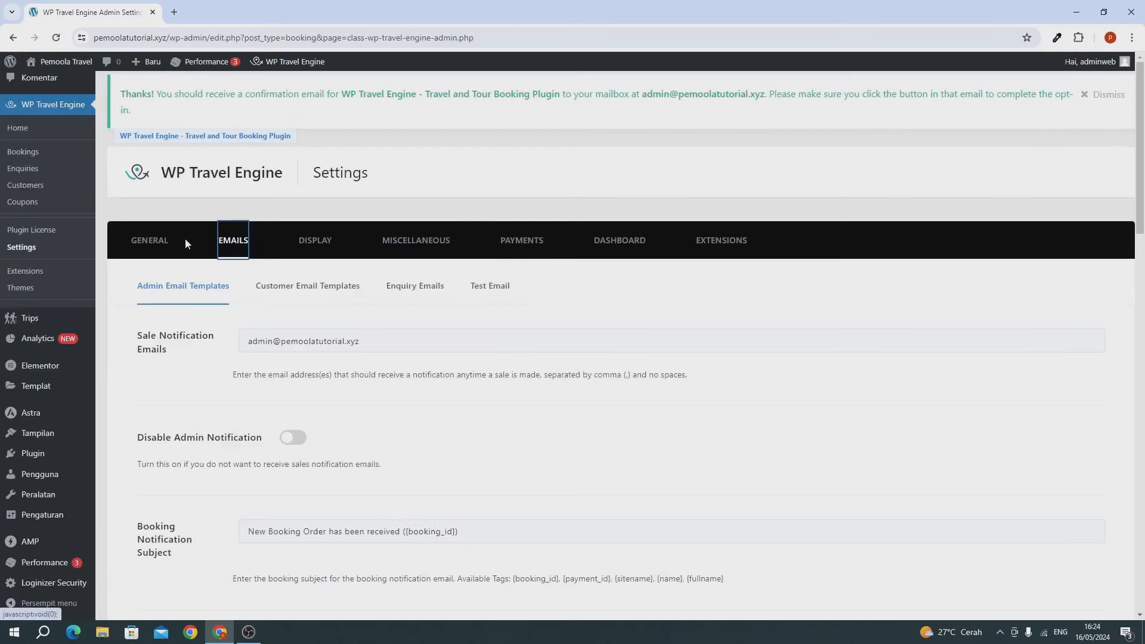
pyautogui.click(170, 239)
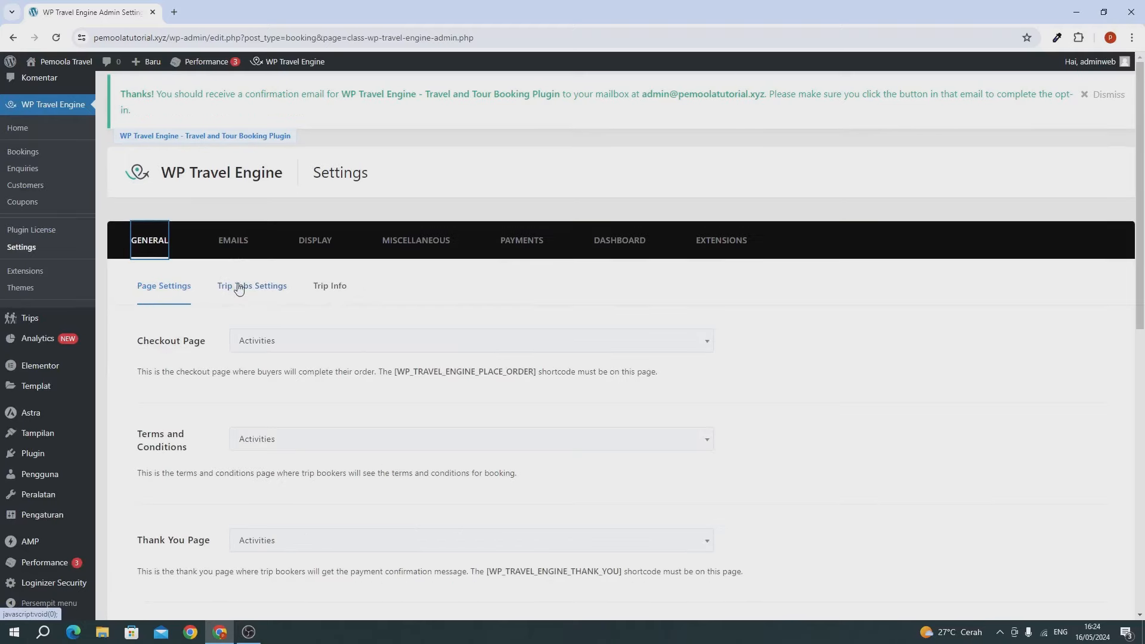
pyautogui.click(238, 287)
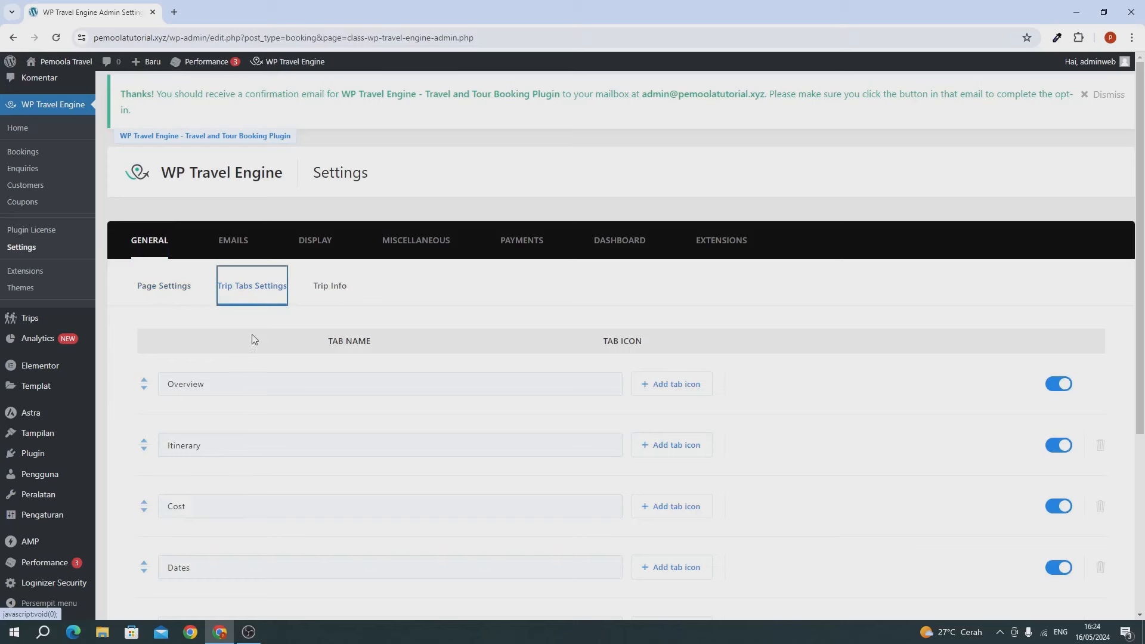
pyautogui.click(319, 287)
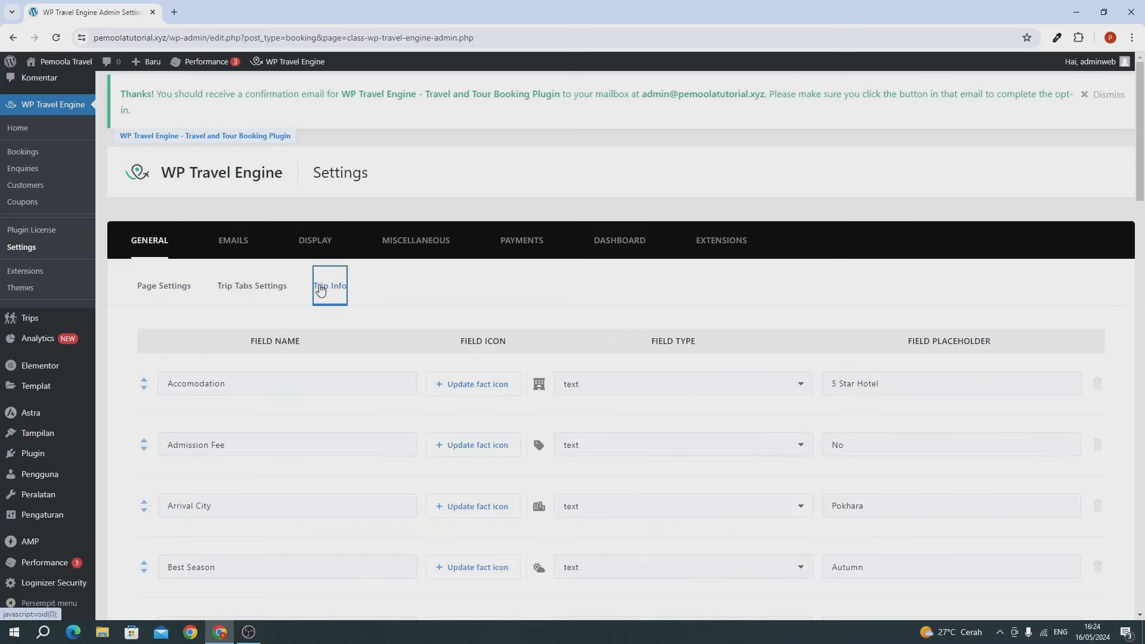
pyautogui.scroll(-5, 357, 419)
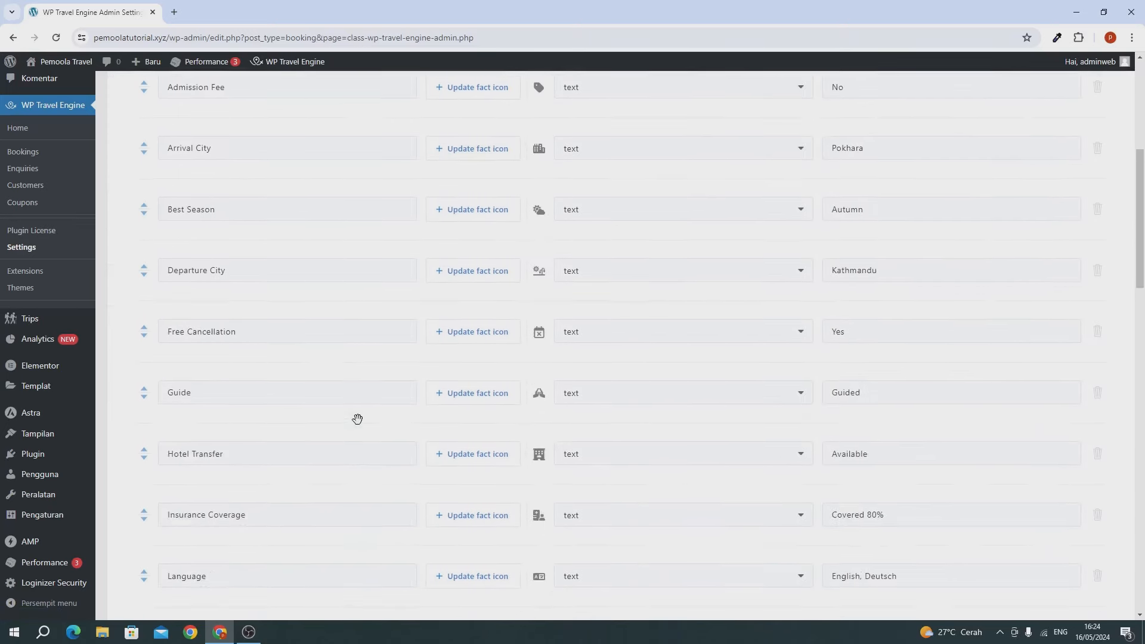
pyautogui.scroll(8, 358, 420)
pyautogui.click(233, 242)
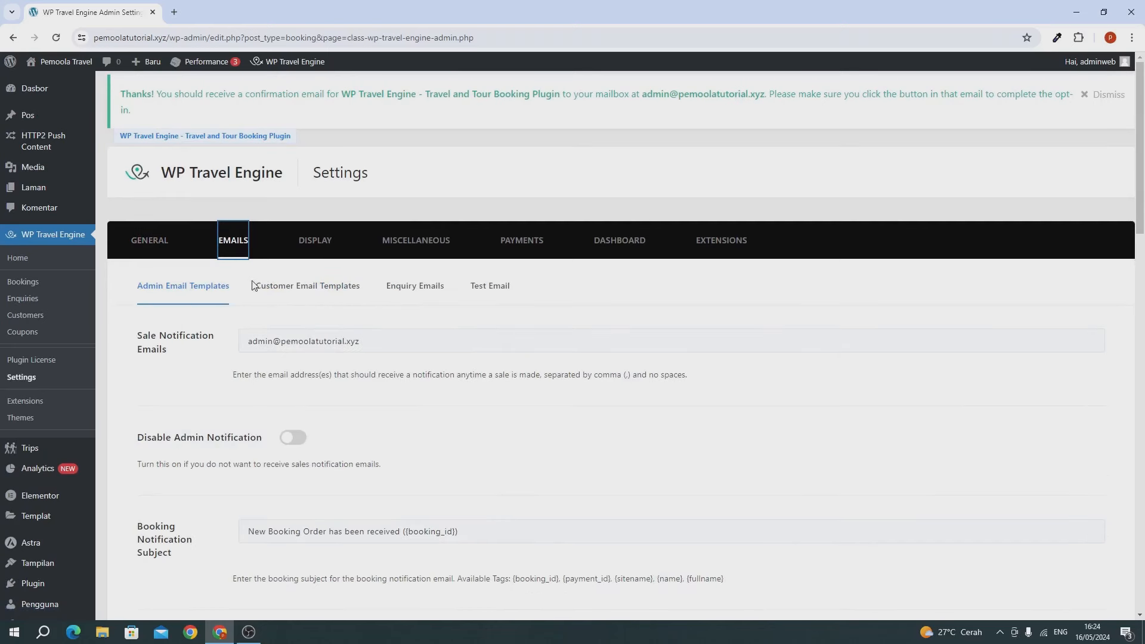
pyautogui.moveTo(247, 340); pyautogui.dragTo(404, 341)
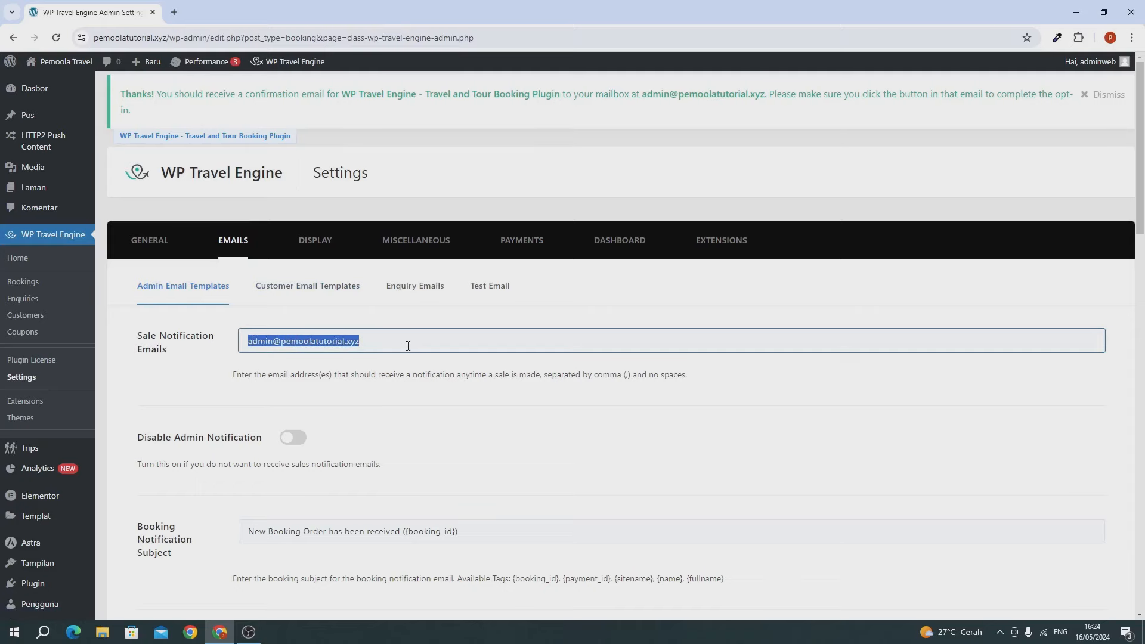
pyautogui.scroll(-5, 399, 349)
pyautogui.scroll(6, 400, 351)
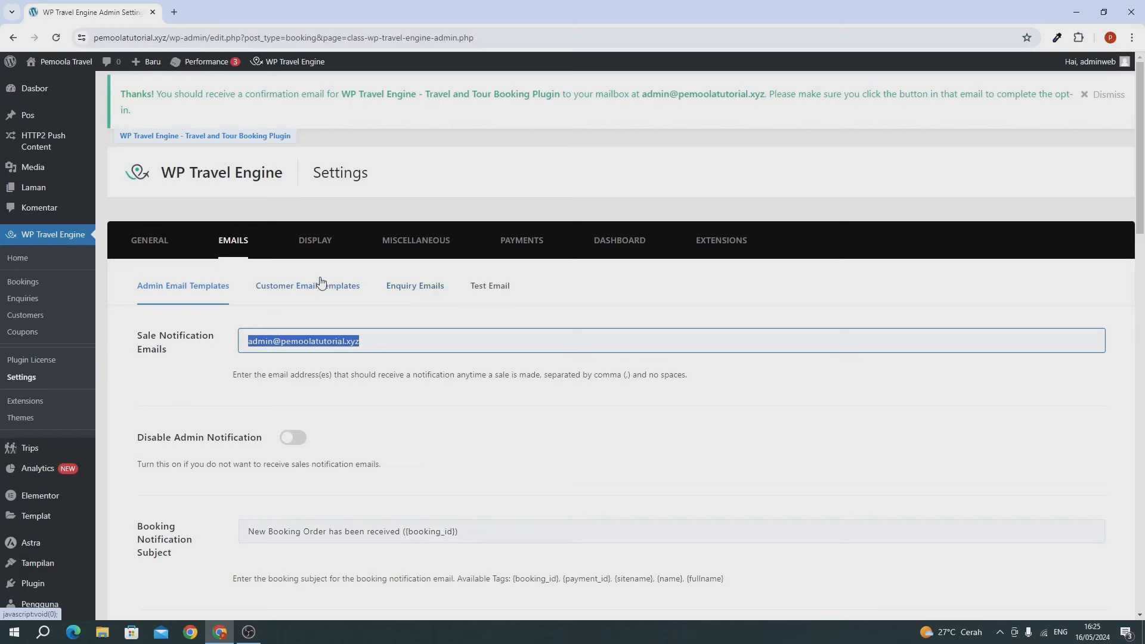
# Step: Tick Direct Bank Transfer under Payment Gateways in the PAYMENTS tab and save
pyautogui.click(514, 235)
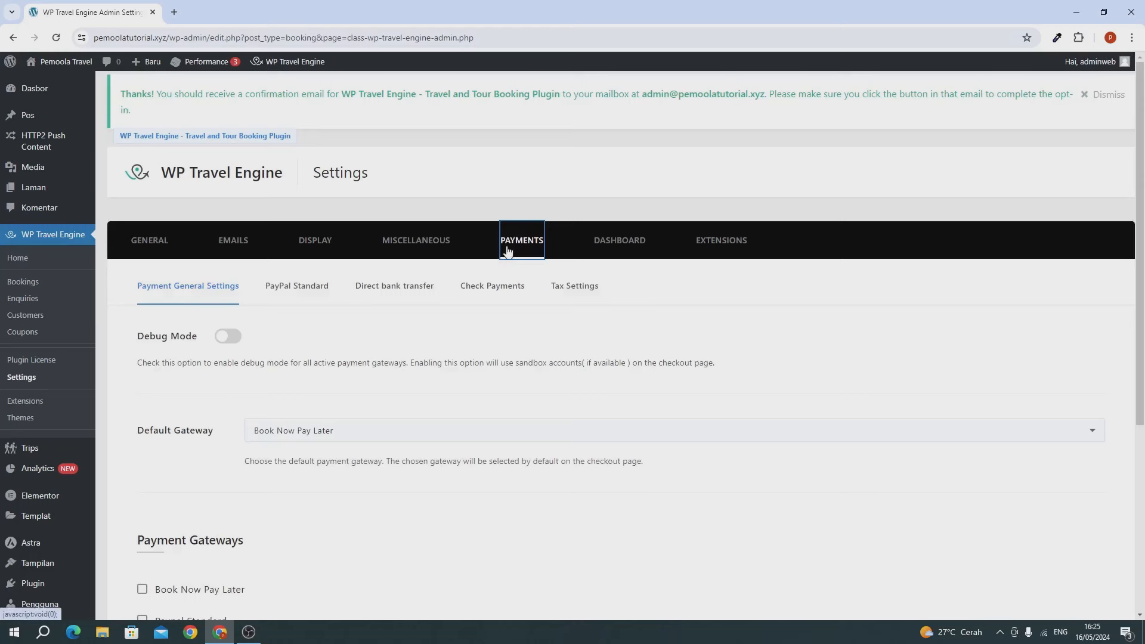
pyautogui.scroll(-4, 398, 406)
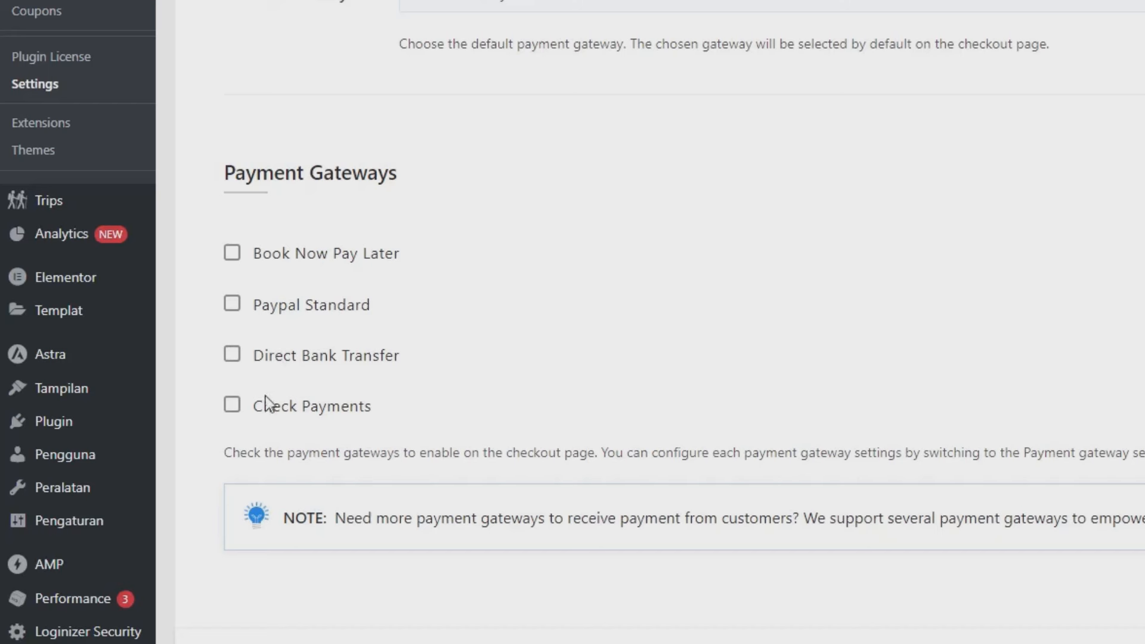
pyautogui.click(304, 356)
pyautogui.scroll(-2, 304, 357)
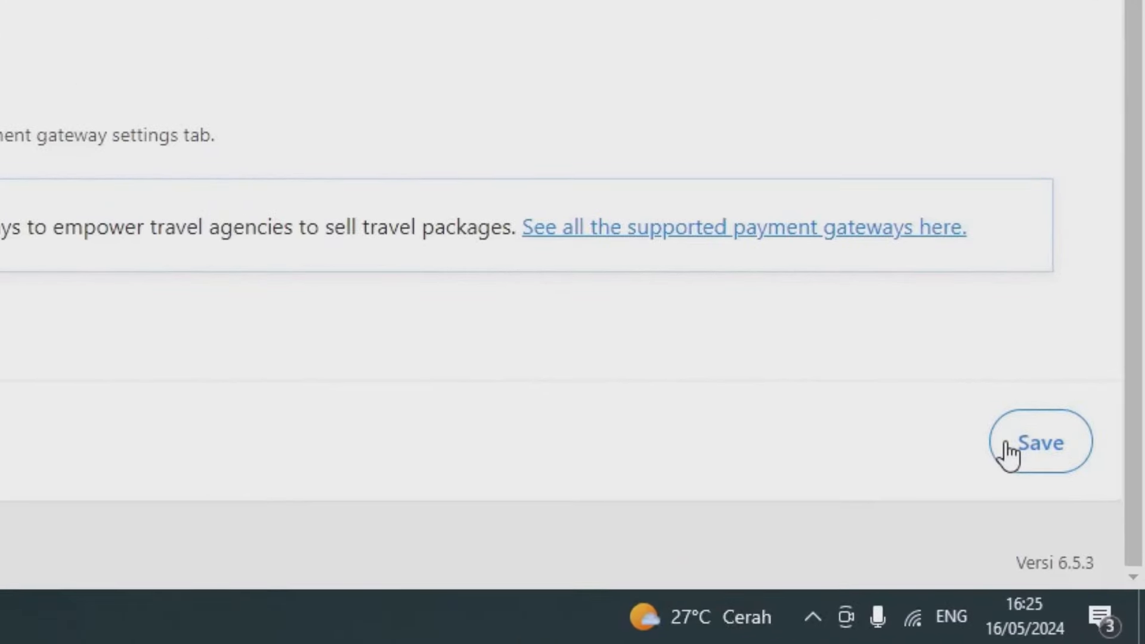
pyautogui.click(1008, 448)
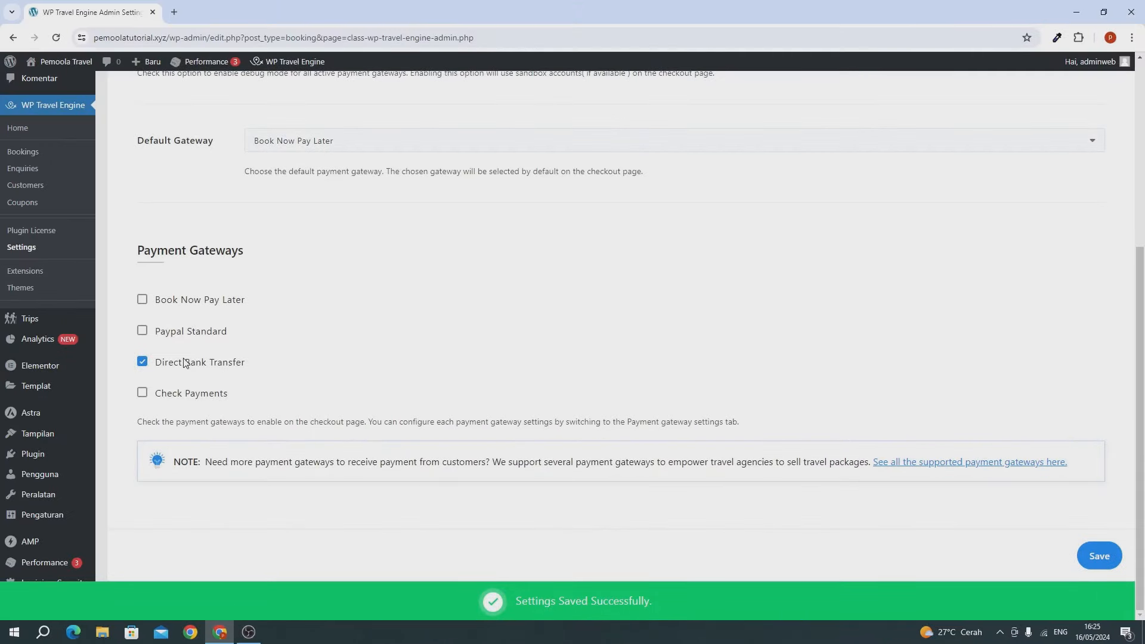
pyautogui.scroll(2, 189, 361)
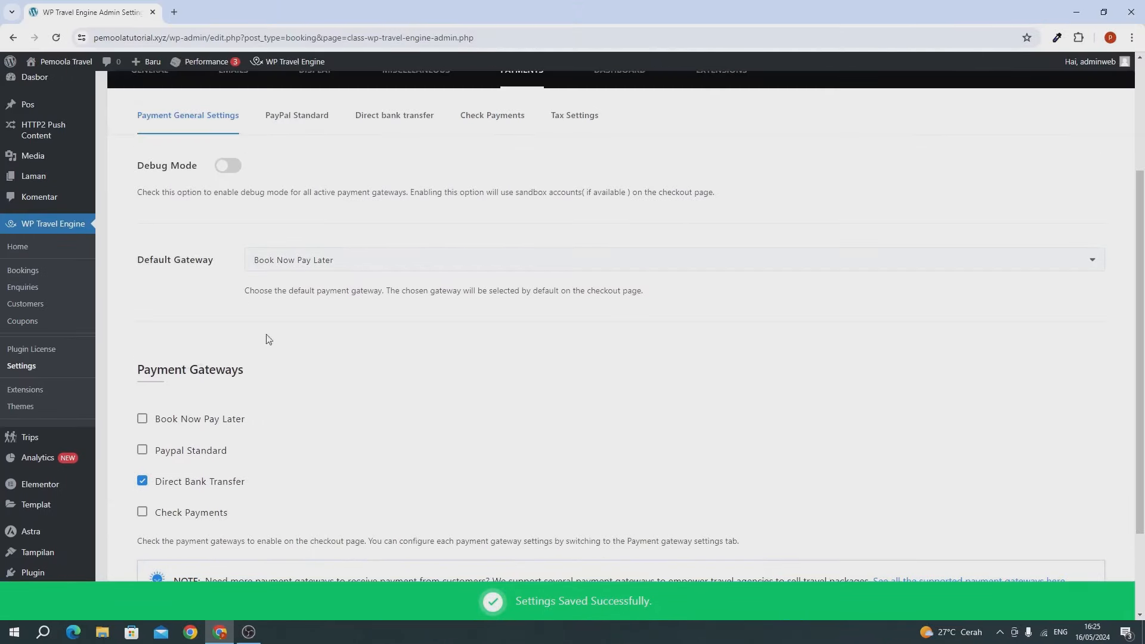
pyautogui.scroll(3, 281, 474)
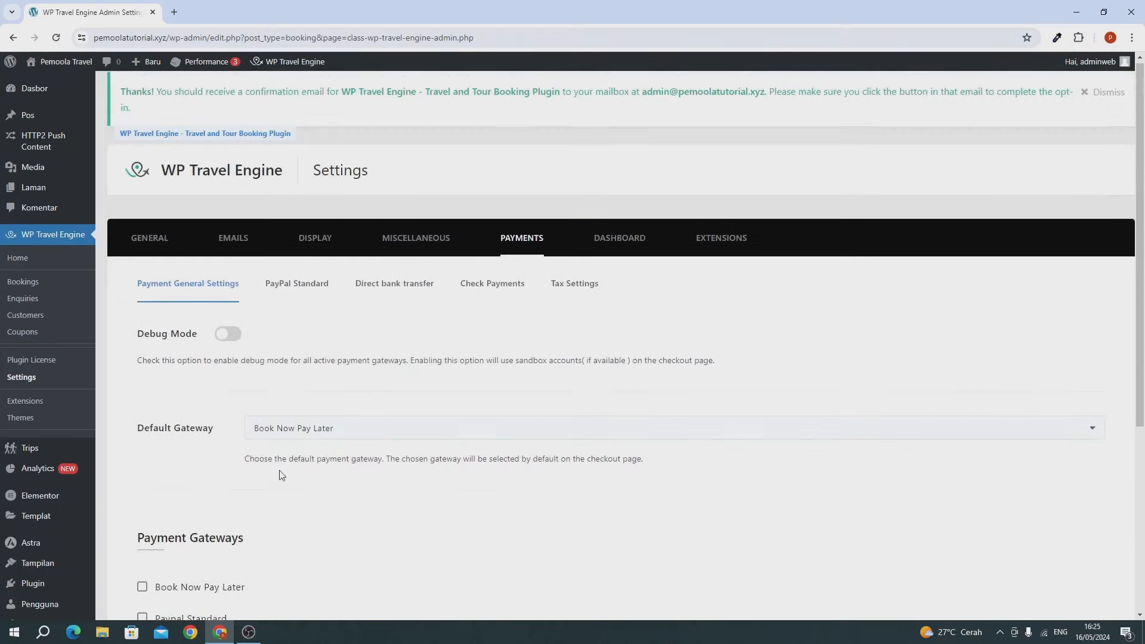
# Step: Review the Direct bank transfer method's title and description, leaving them unchanged
pyautogui.click(390, 293)
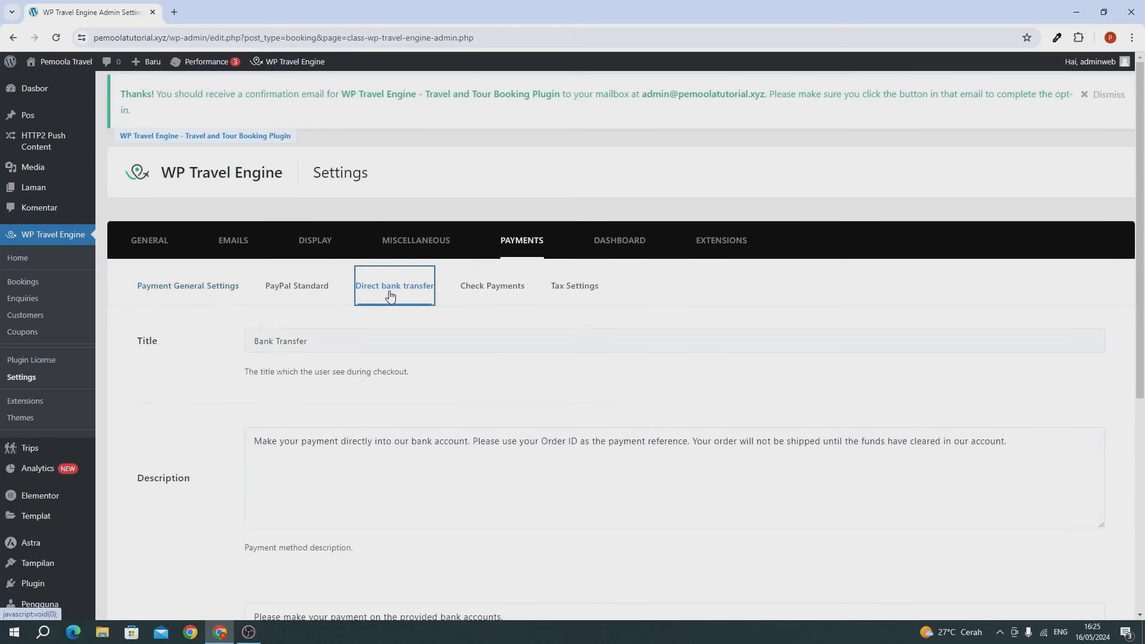
pyautogui.click(267, 338)
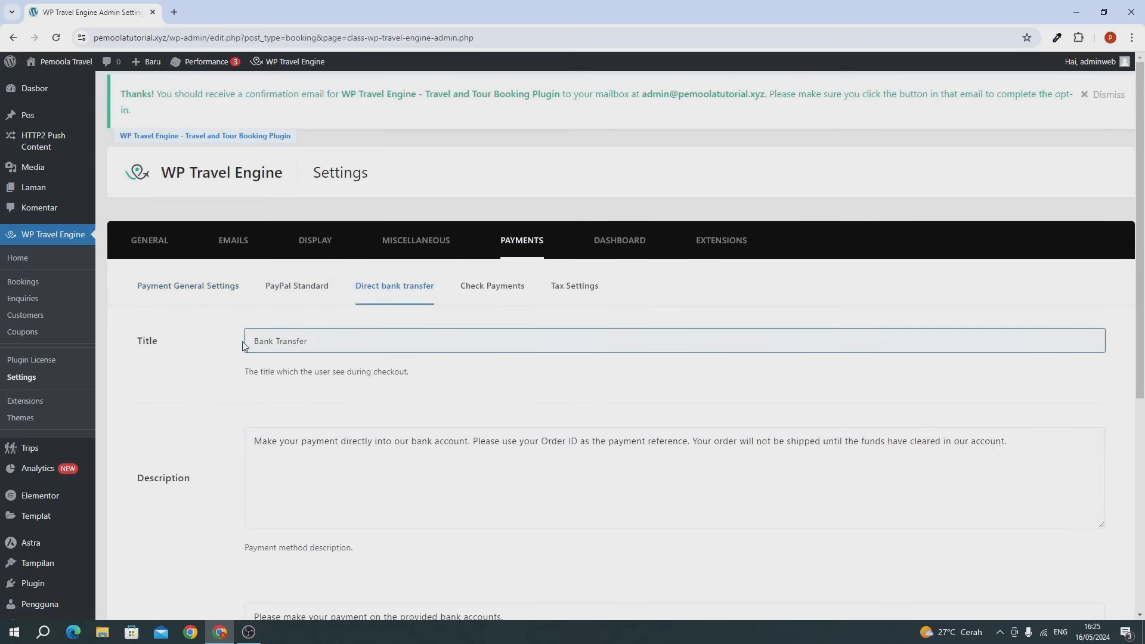
pyautogui.scroll(-2, 276, 413)
pyautogui.click(465, 375)
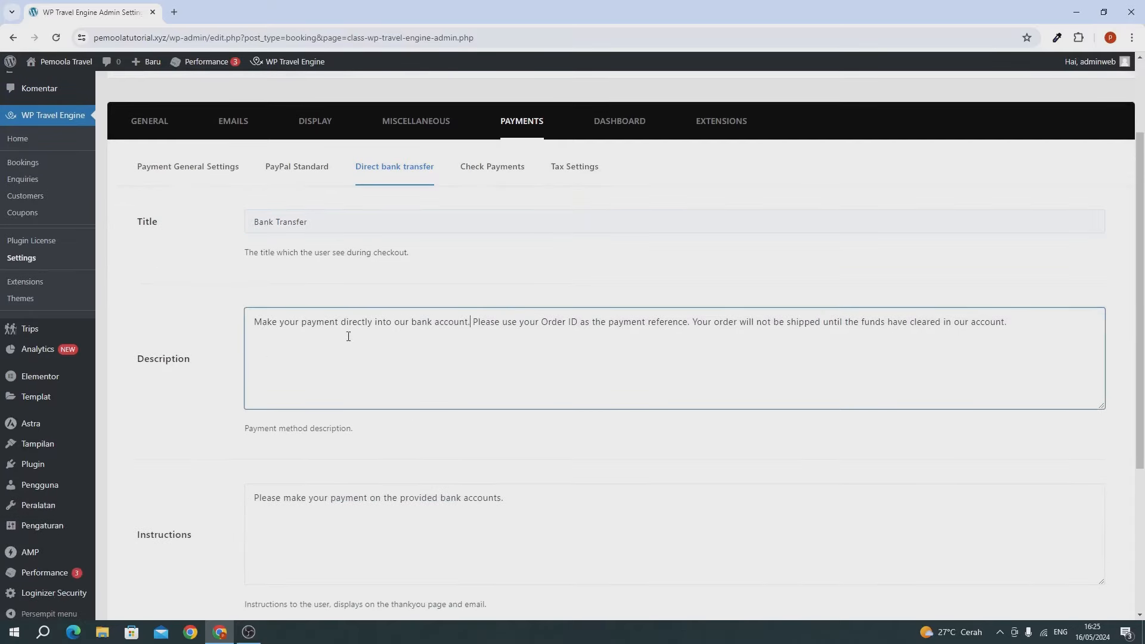
pyautogui.moveTo(250, 319); pyautogui.dragTo(1068, 326)
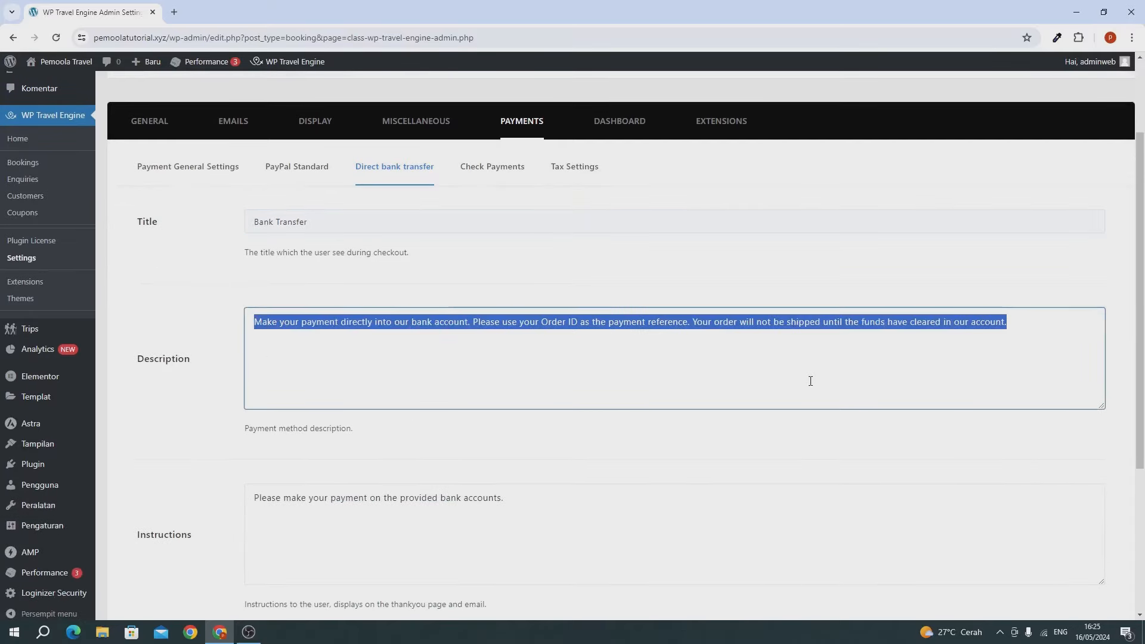
pyautogui.click(810, 381)
pyautogui.scroll(-4, 675, 401)
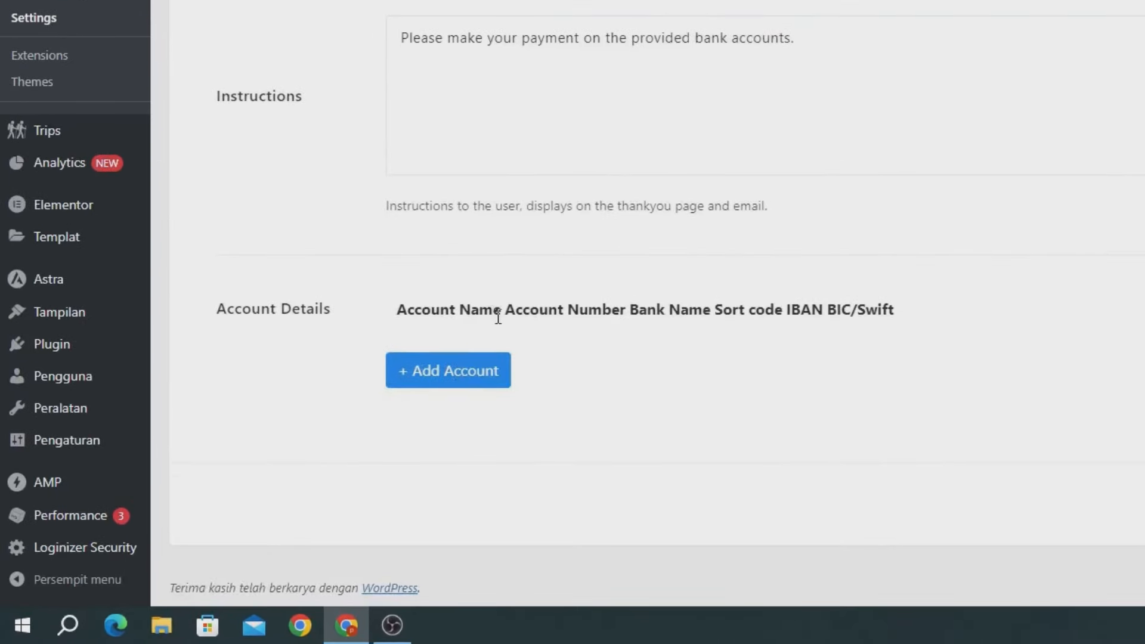
# Step: Add a BCA bank account row with its account holder name and account number, then save
pyautogui.click(480, 384)
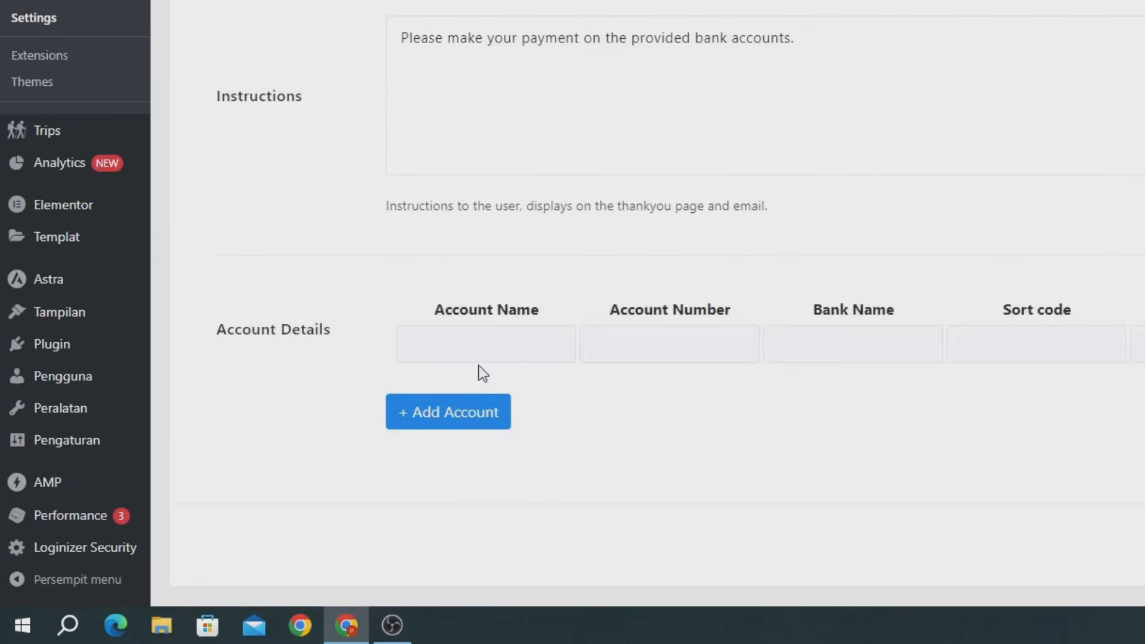
pyautogui.click(480, 347)
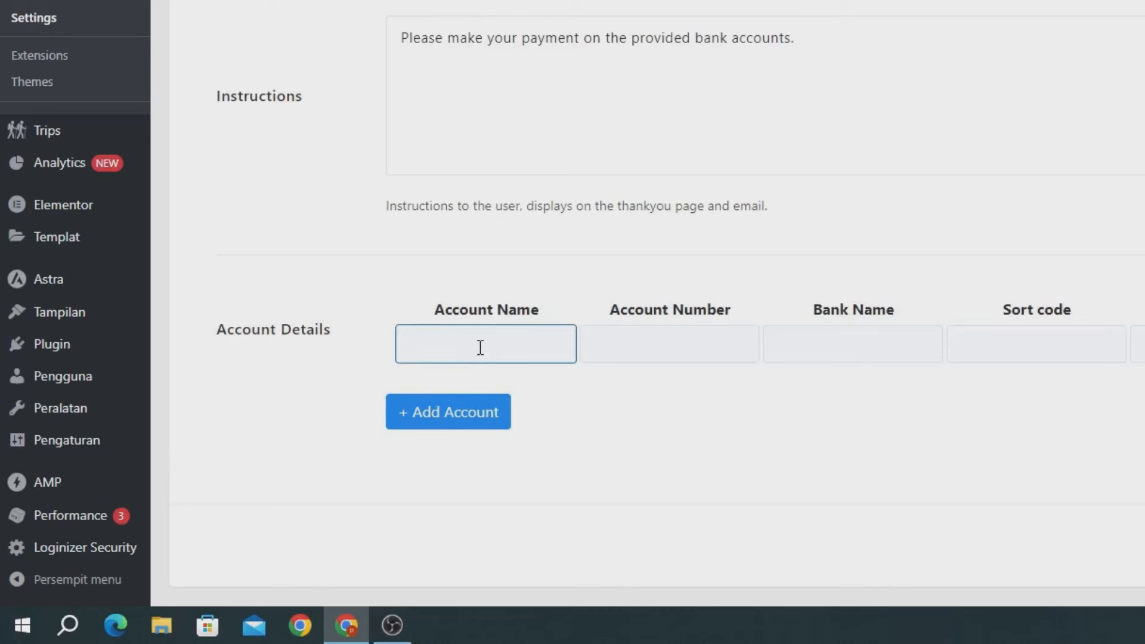
pyautogui.write('Pemoola Cs')
pyautogui.click(643, 350)
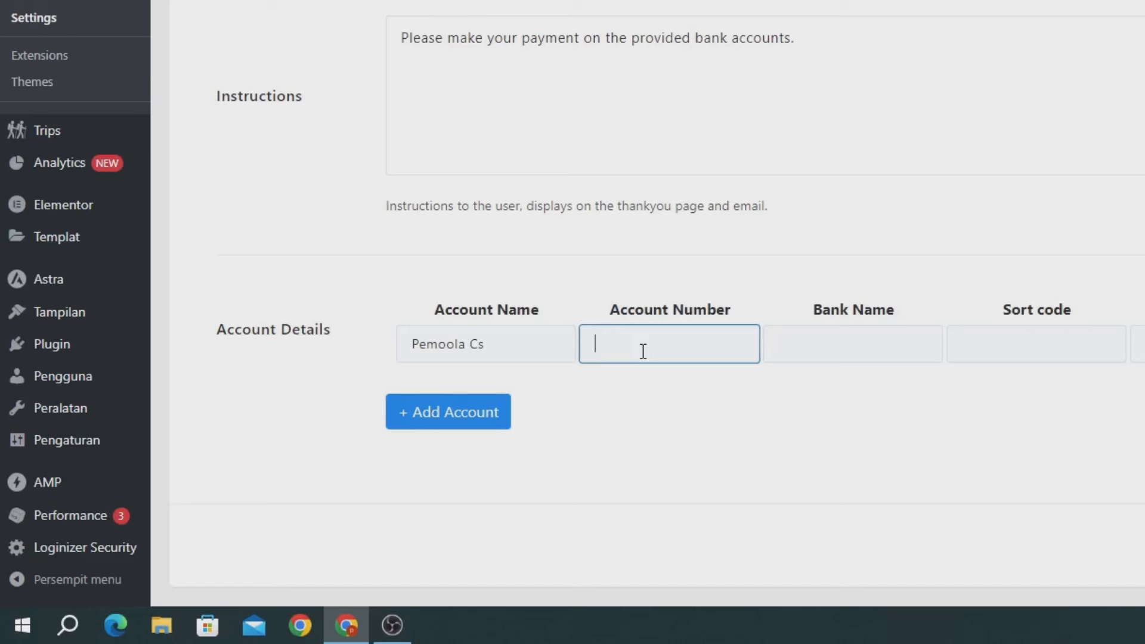
pyautogui.click(824, 342)
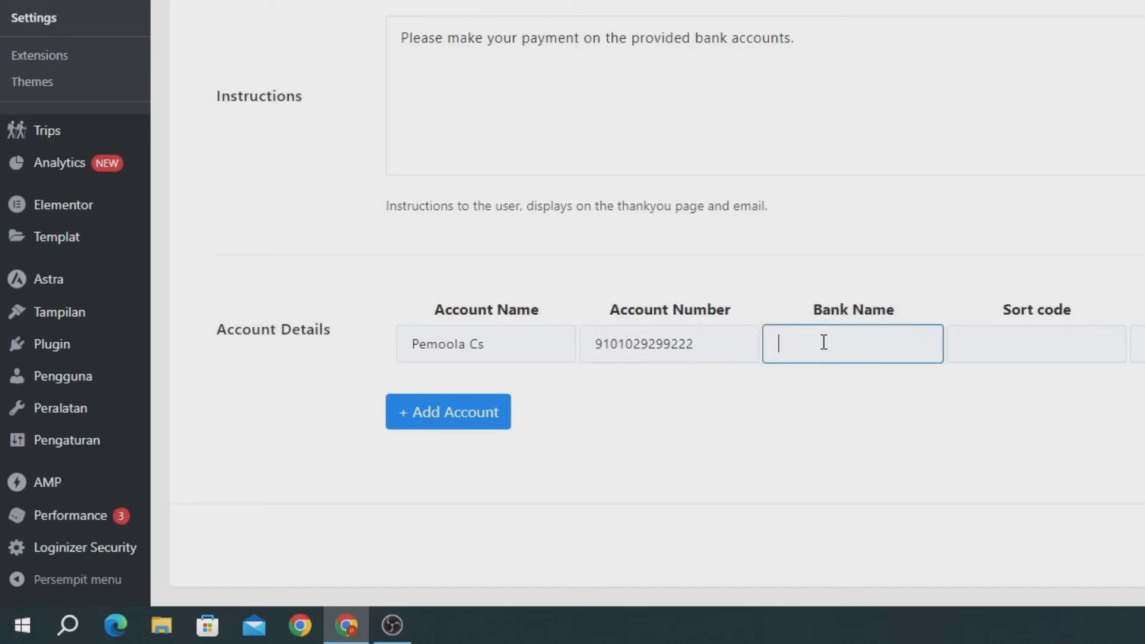
pyautogui.write('BCA')
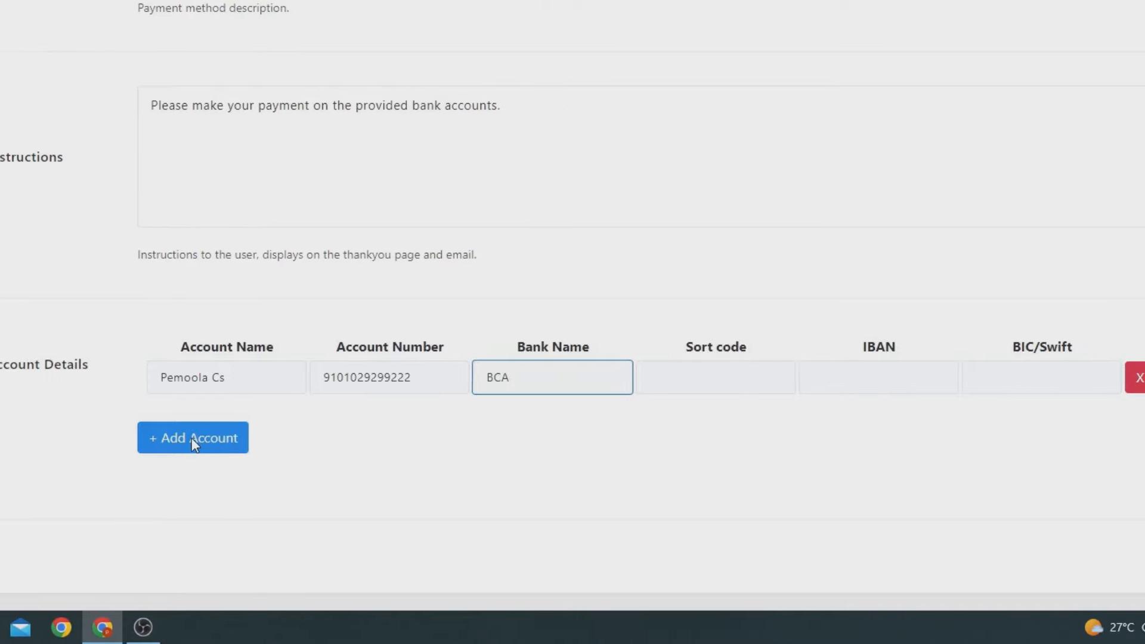
pyautogui.click(1092, 558)
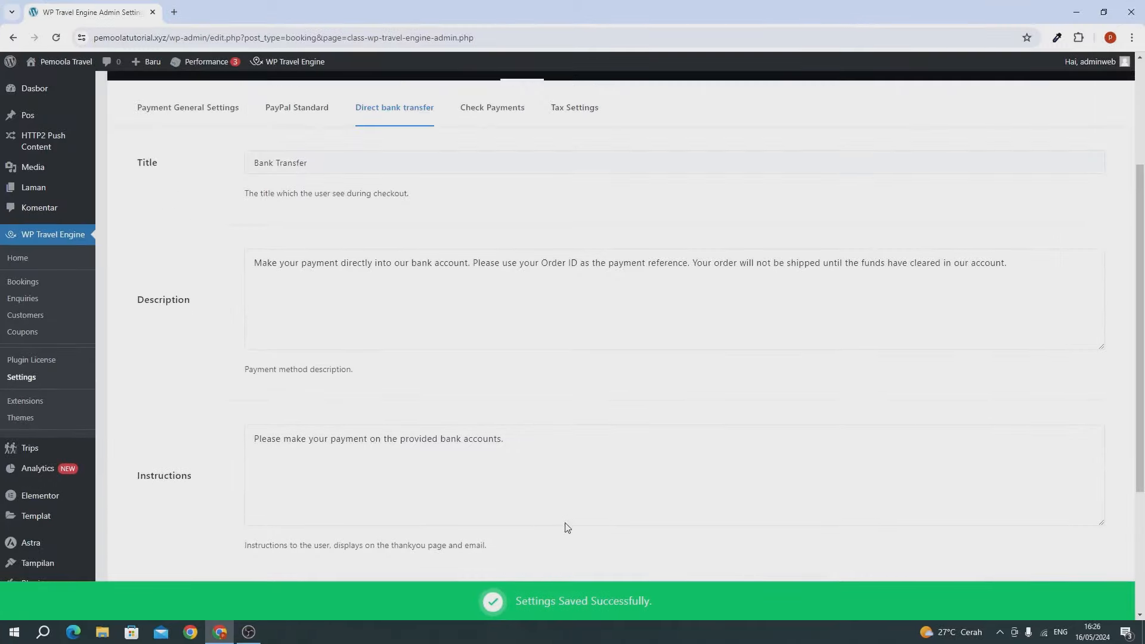
pyautogui.scroll(2, 566, 523)
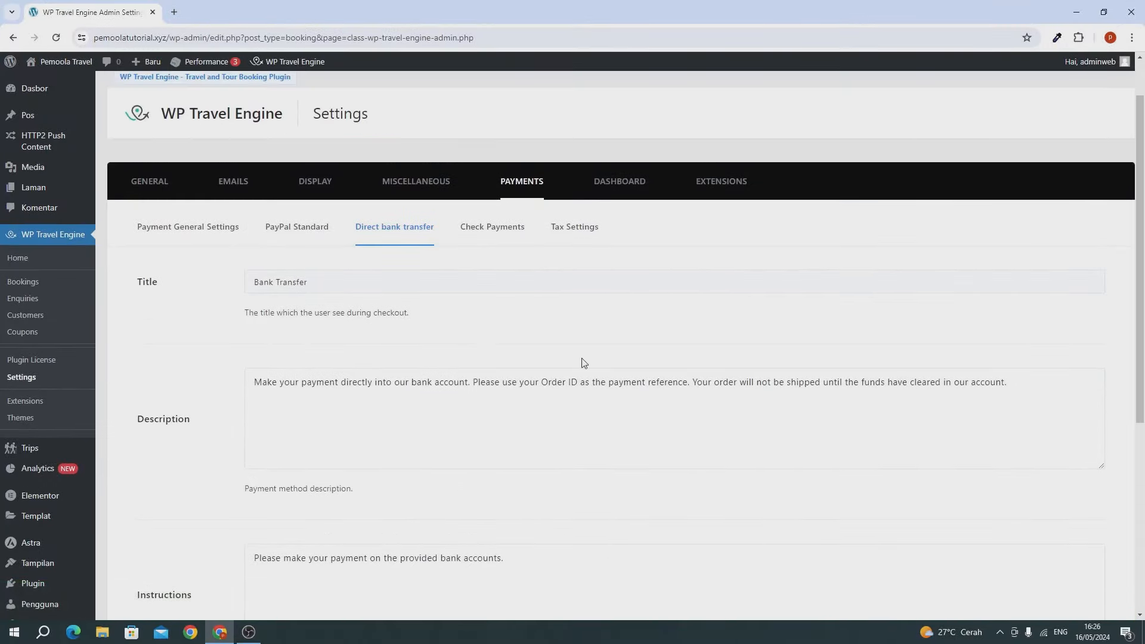
# Step: Look through the DASHBOARD, Social Login Settings and EXTENSIONS trip search settings
pyautogui.click(604, 185)
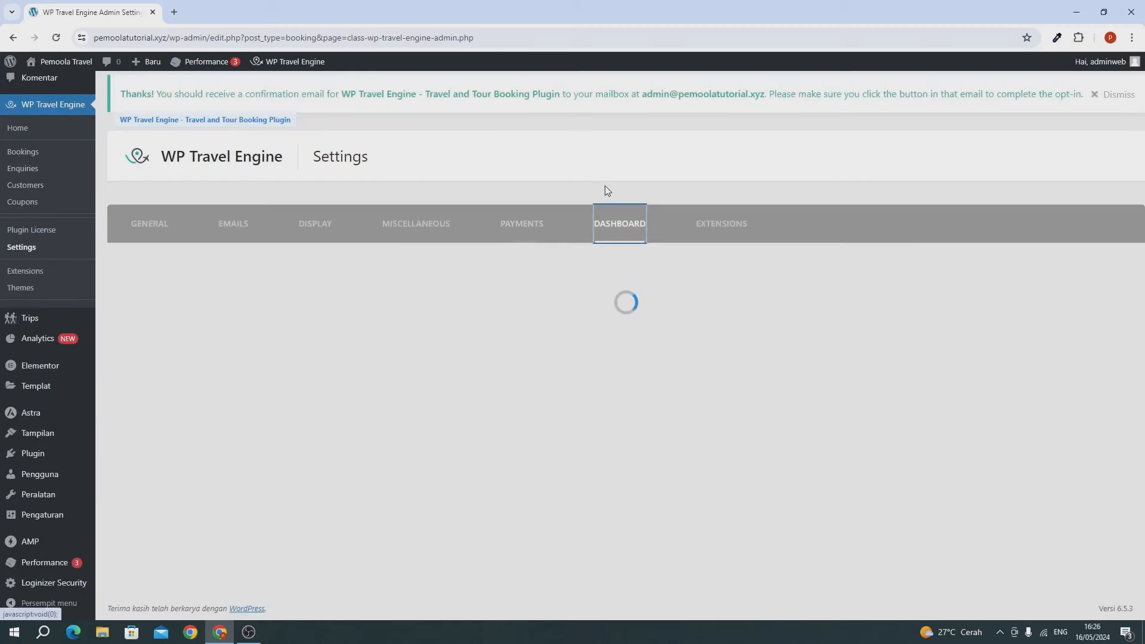
pyautogui.scroll(-1, 365, 324)
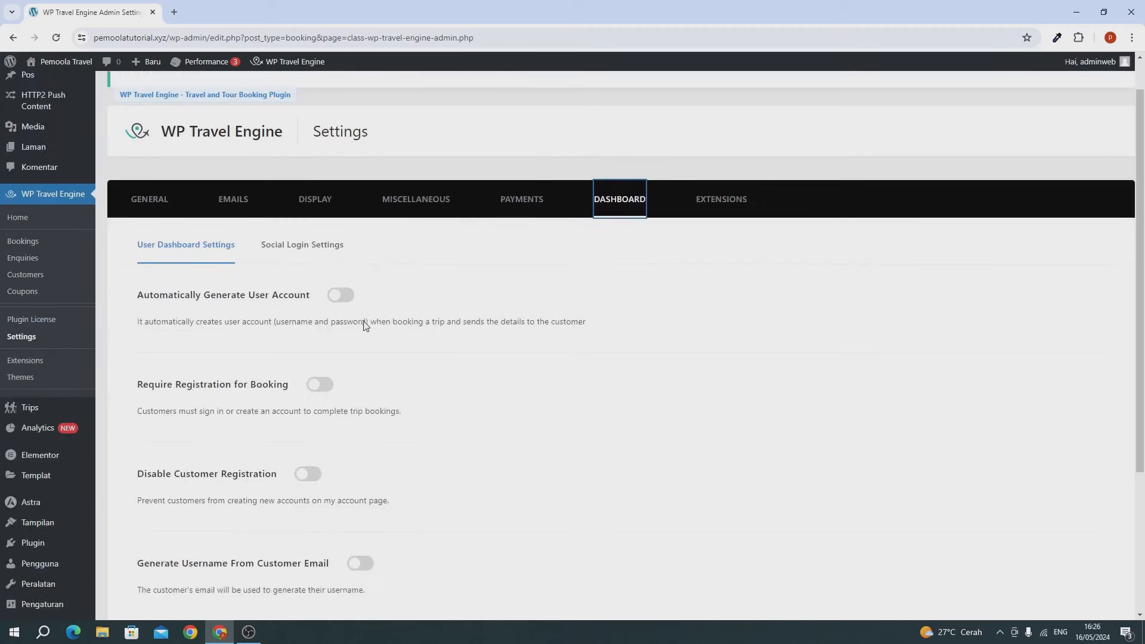
pyautogui.scroll(-4, 366, 325)
pyautogui.scroll(5, 364, 325)
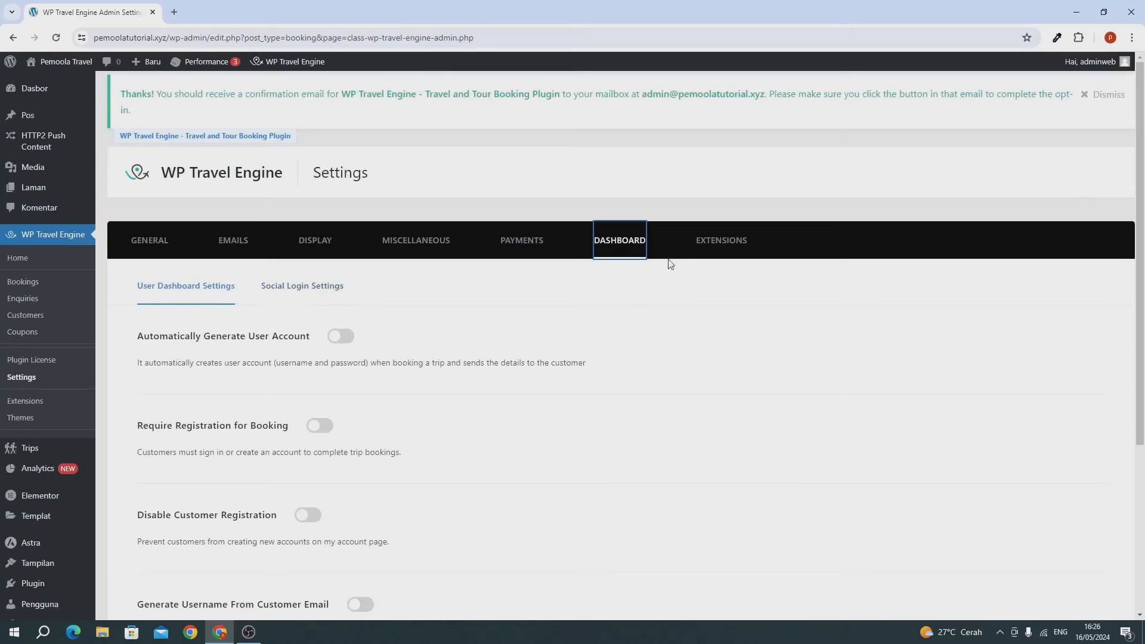
pyautogui.click(301, 289)
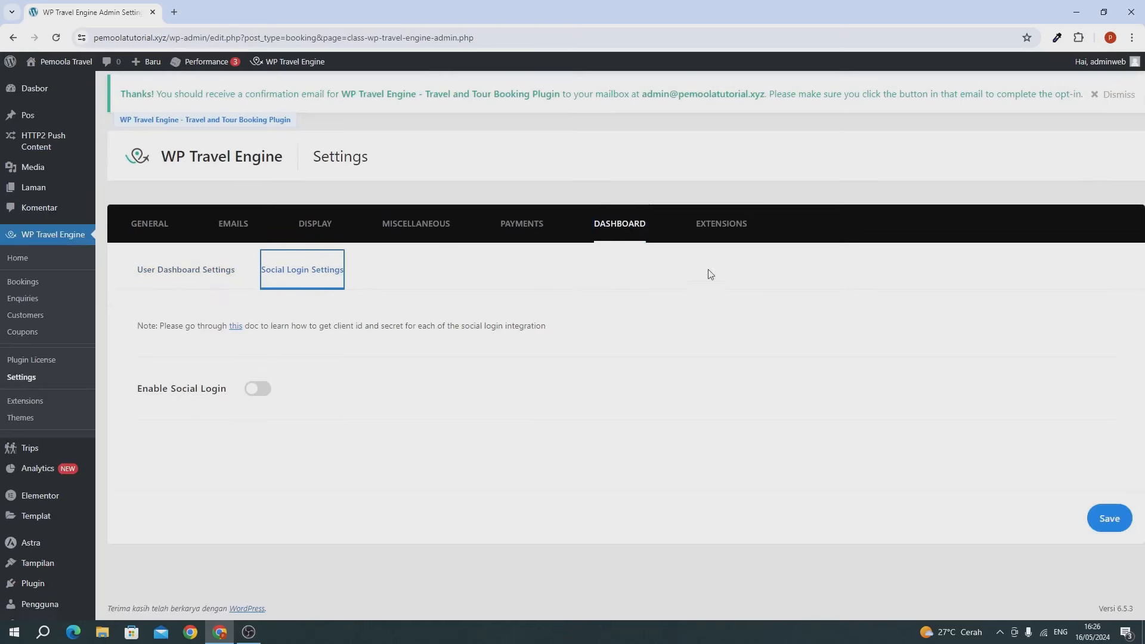
pyautogui.click(721, 236)
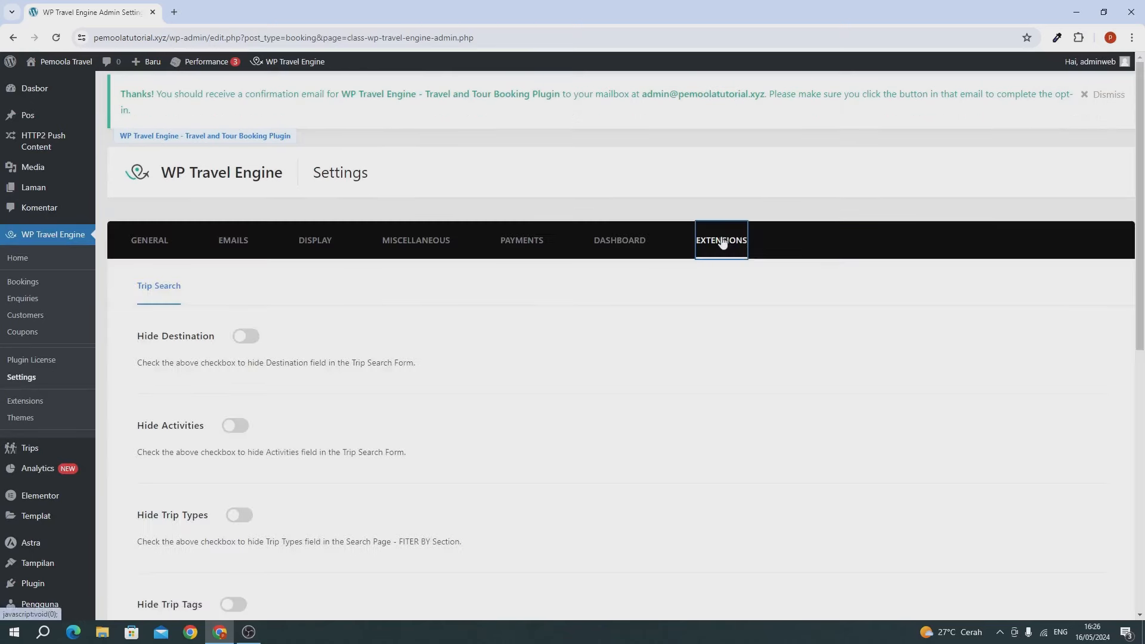
pyautogui.scroll(-7, 516, 374)
pyautogui.scroll(4, 519, 374)
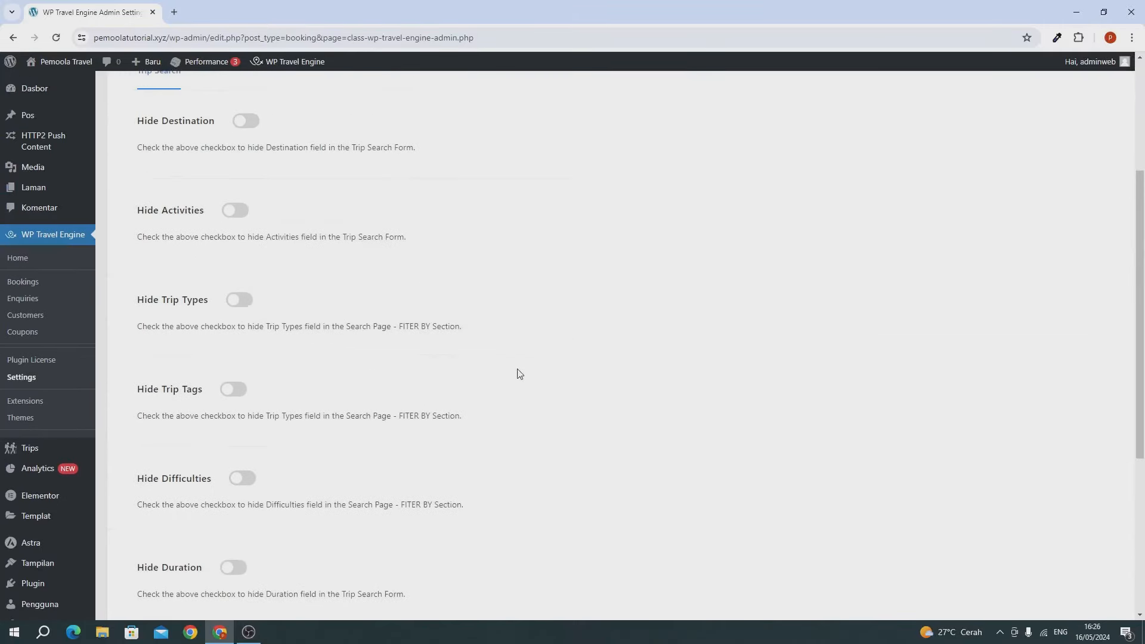
pyautogui.scroll(4, 519, 374)
# Step: Scroll through the Admin Email Templates under EMAILS, then switch to Customer Email Templates
pyautogui.click(221, 238)
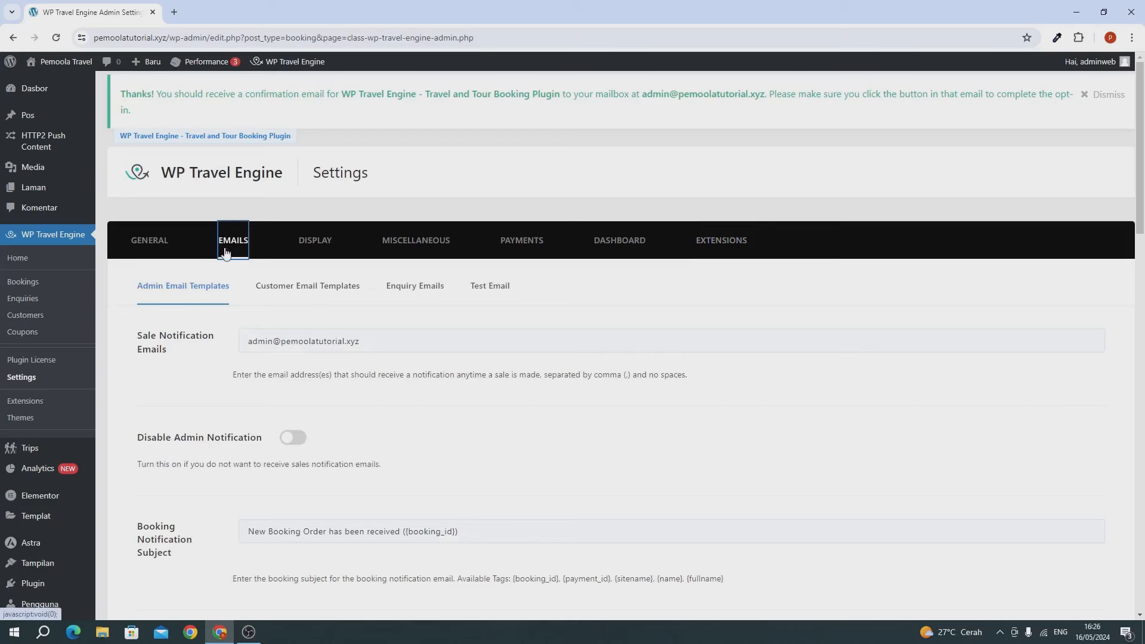
pyautogui.scroll(-3, 230, 318)
pyautogui.scroll(-1, 229, 317)
pyautogui.scroll(4, 230, 318)
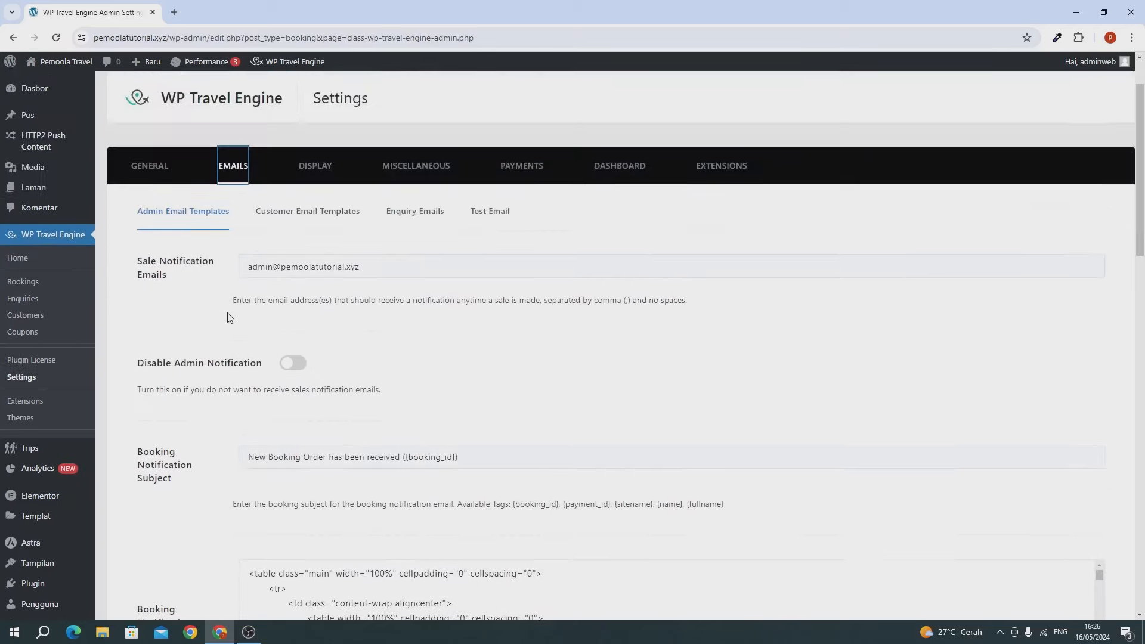
pyautogui.scroll(-3, 229, 317)
pyautogui.scroll(4, 229, 317)
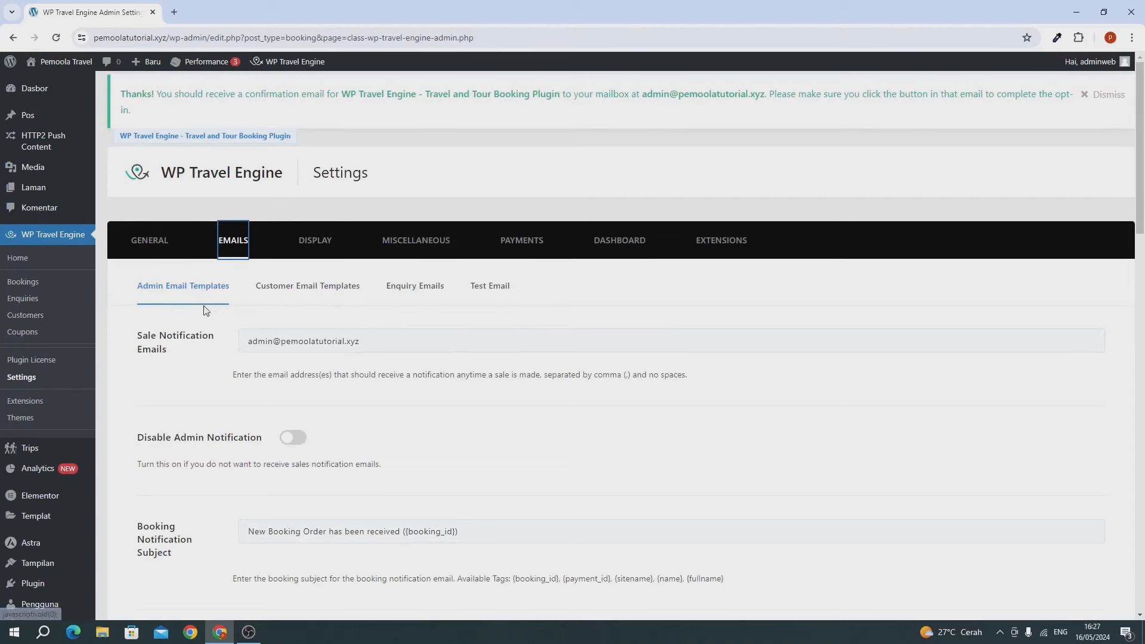
pyautogui.scroll(-3, 273, 413)
pyautogui.scroll(-1, 293, 439)
pyautogui.scroll(-5, 289, 432)
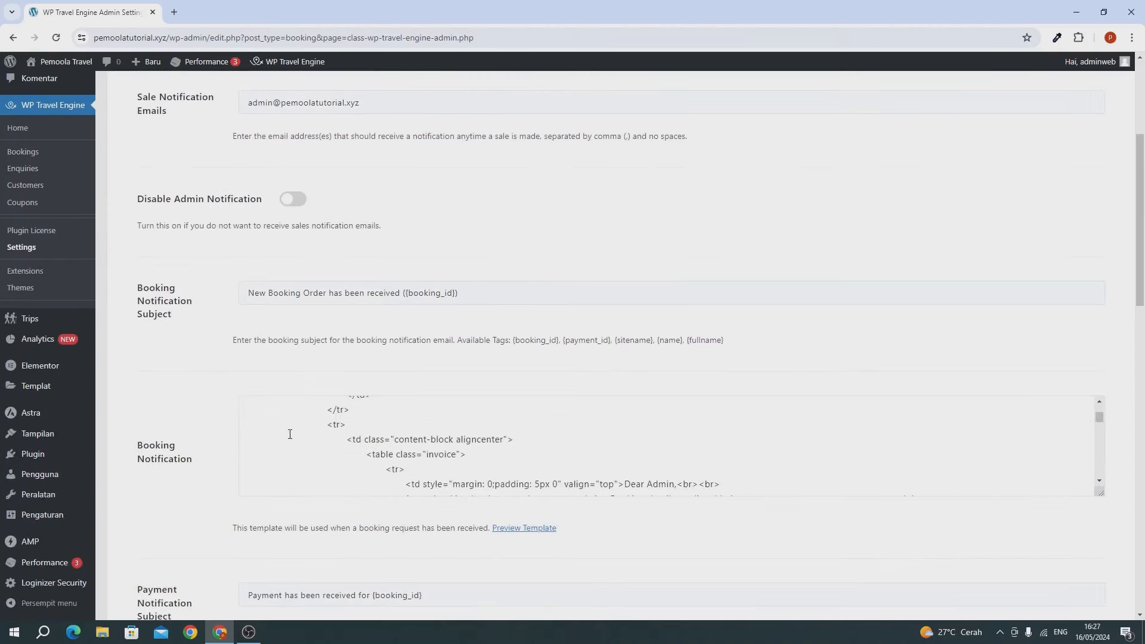
pyautogui.scroll(-4, 192, 417)
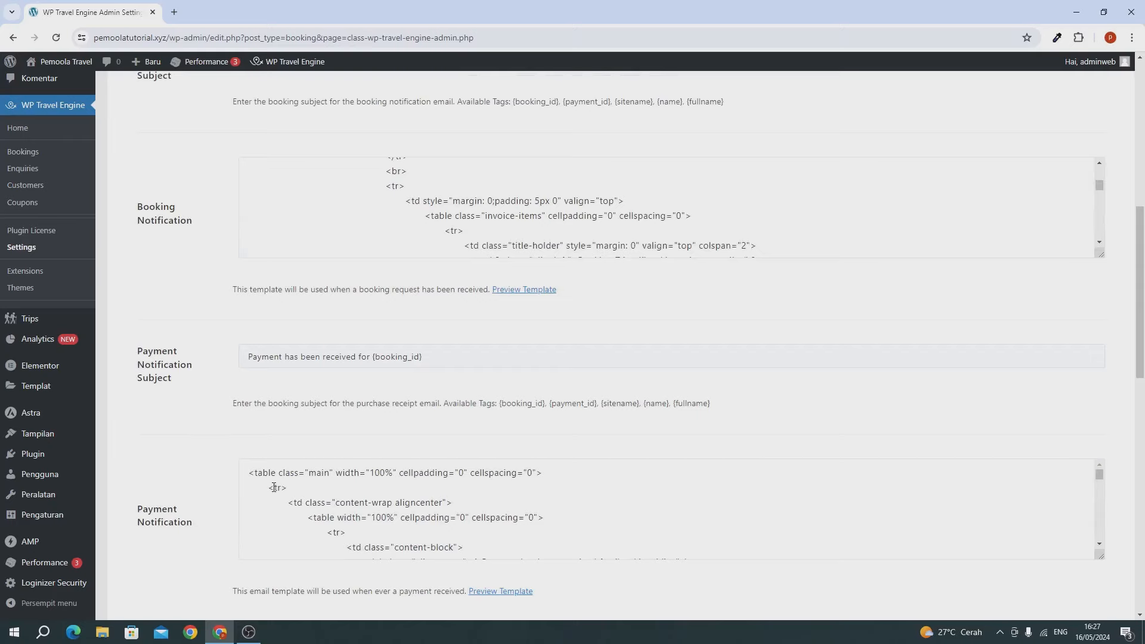
pyautogui.scroll(-3, 274, 486)
pyautogui.scroll(-10, 212, 471)
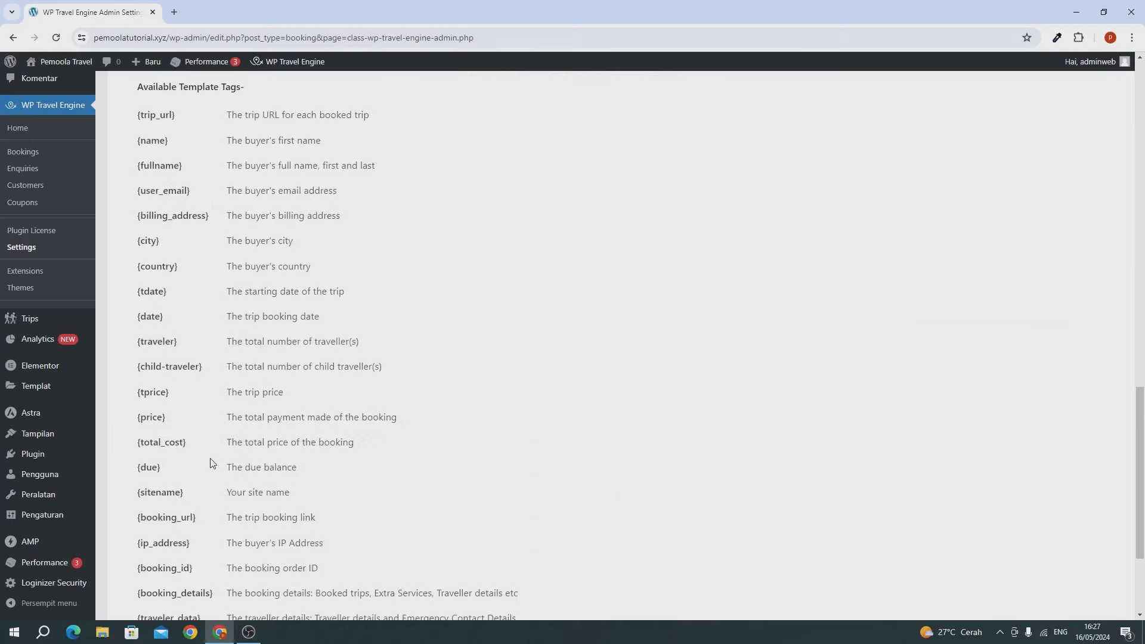
pyautogui.scroll(-3, 212, 468)
pyautogui.scroll(20, 309, 473)
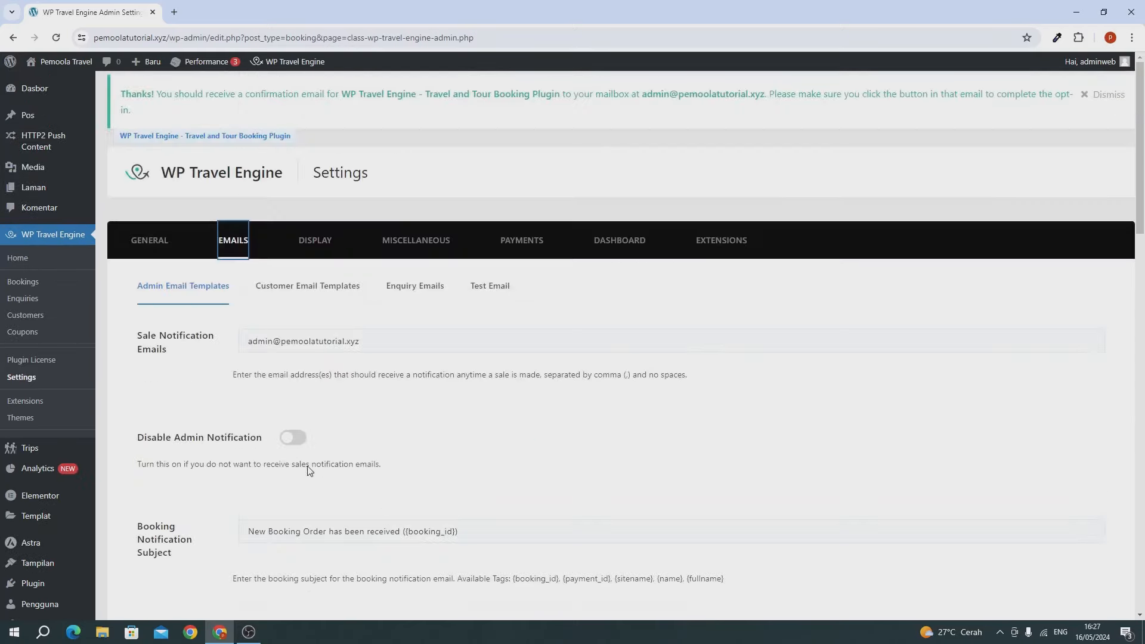
pyautogui.click(286, 294)
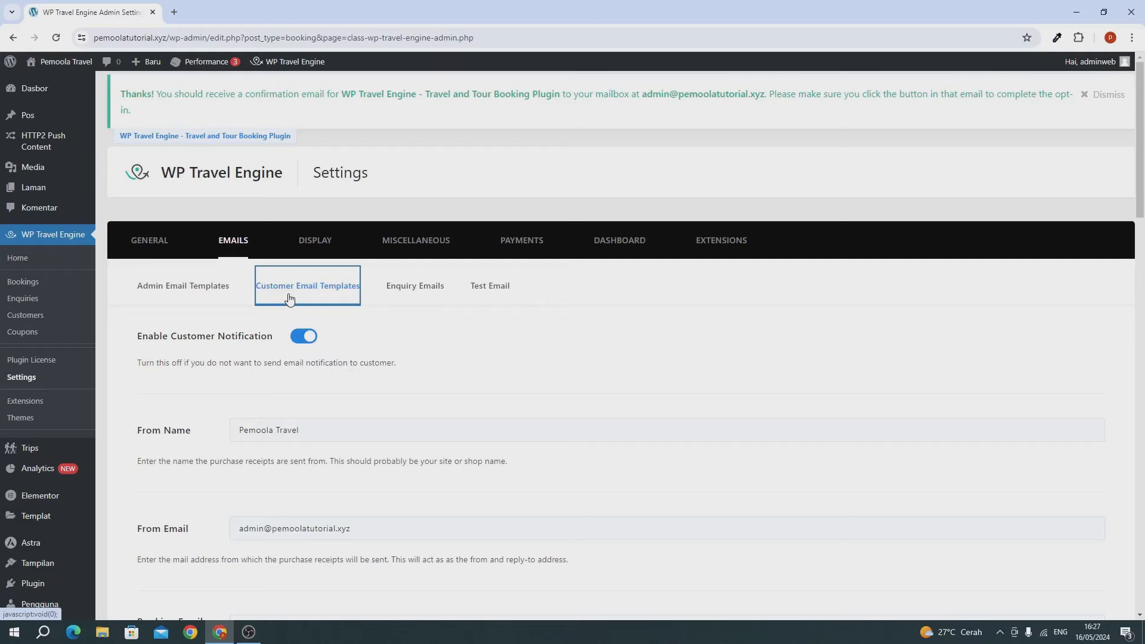
# Step: Check the booking and purchase email subjects, keep the defaults, and save the email settings
pyautogui.scroll(-6, 298, 334)
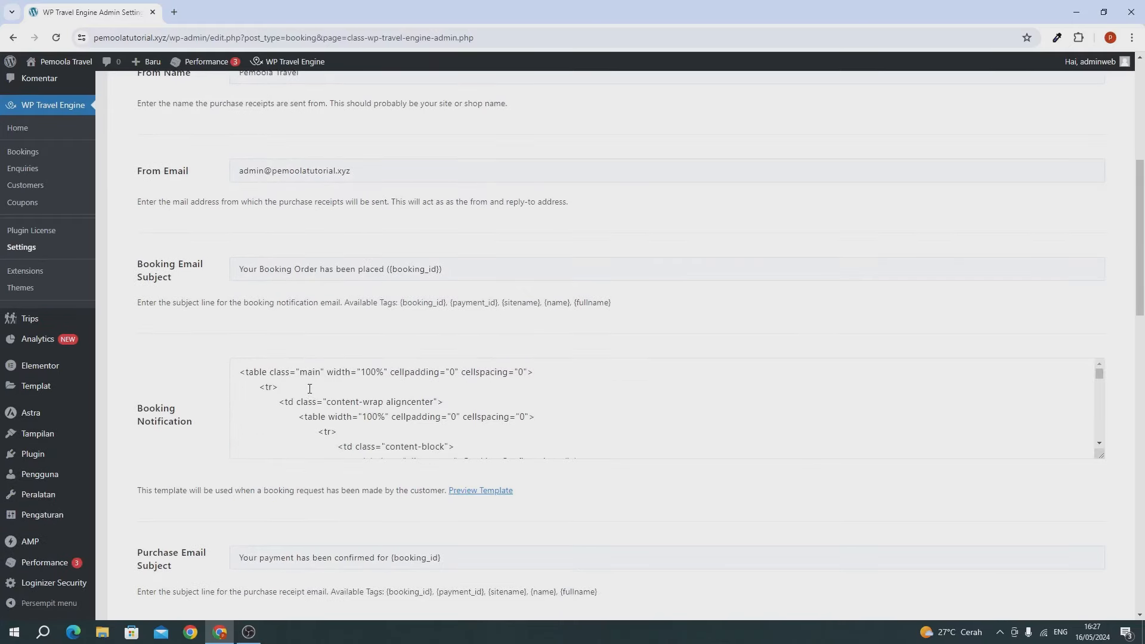
pyautogui.scroll(-3, 310, 388)
pyautogui.scroll(2, 248, 314)
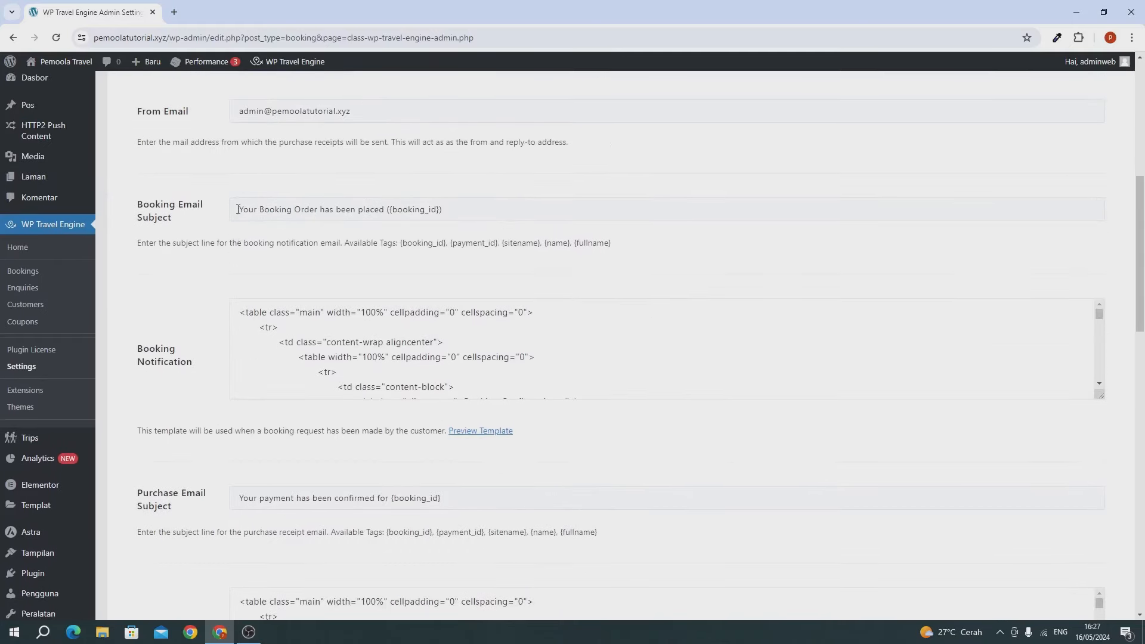
pyautogui.moveTo(238, 209); pyautogui.dragTo(225, 230)
pyautogui.click(366, 212)
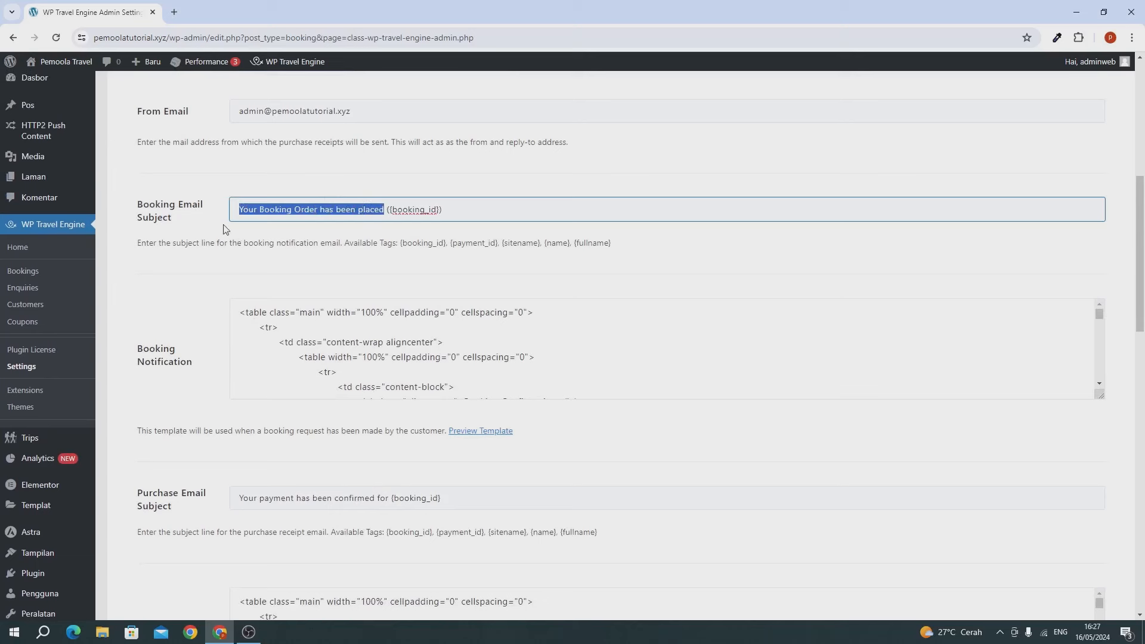
pyautogui.scroll(-10, 340, 357)
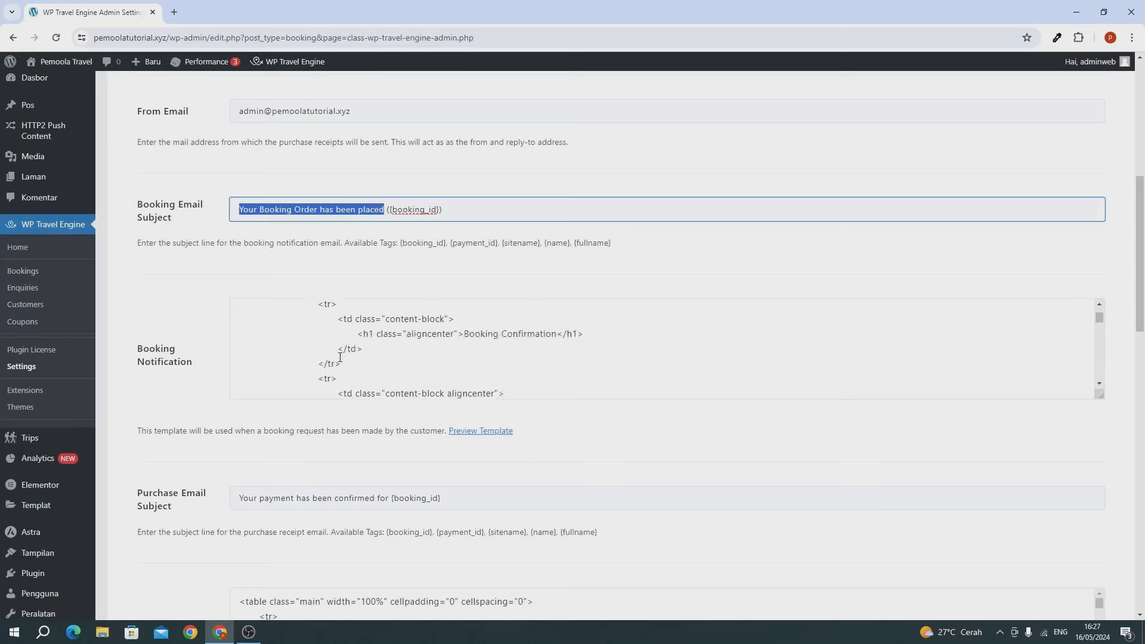
pyautogui.scroll(-3, 340, 358)
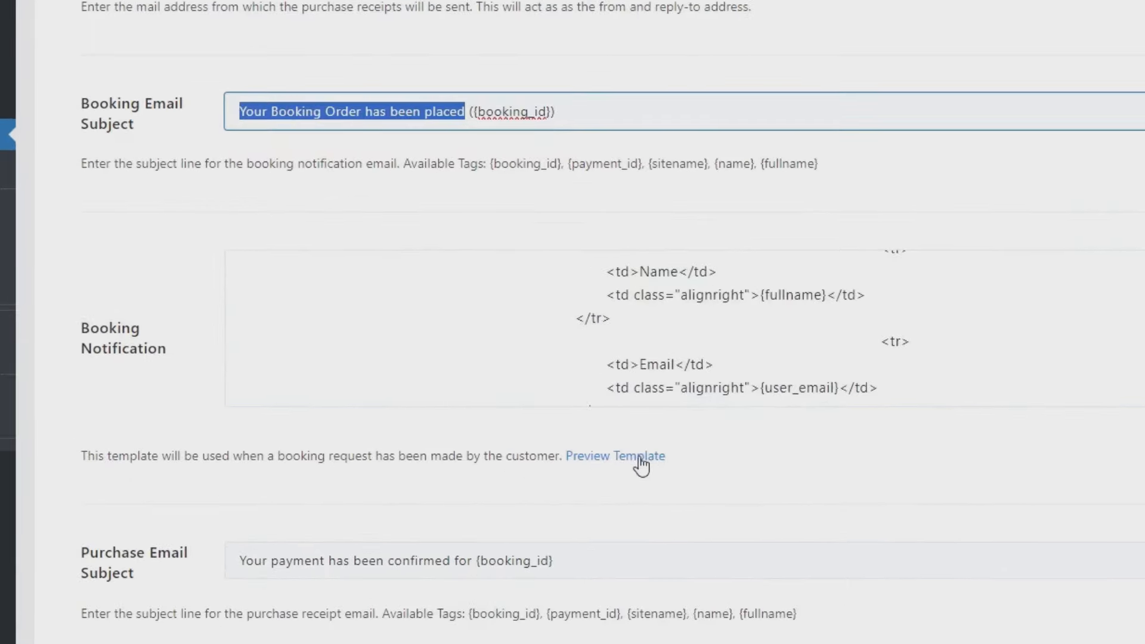
pyautogui.scroll(-3, 662, 465)
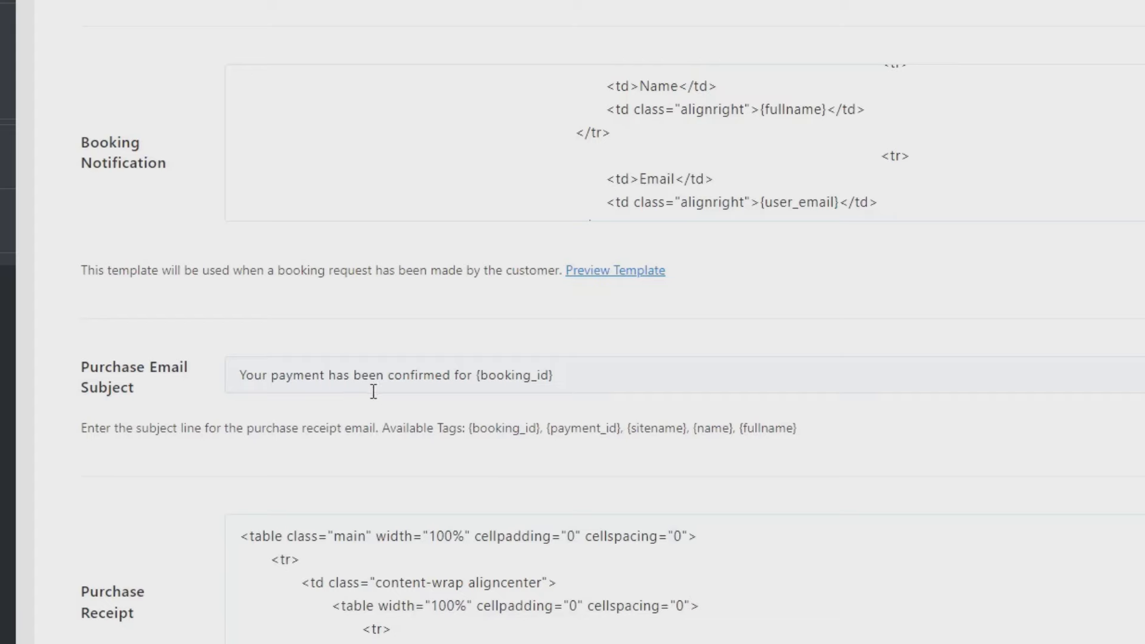
pyautogui.moveTo(472, 374); pyautogui.dragTo(237, 356)
pyautogui.scroll(-1, 238, 356)
pyautogui.scroll(-15, 238, 356)
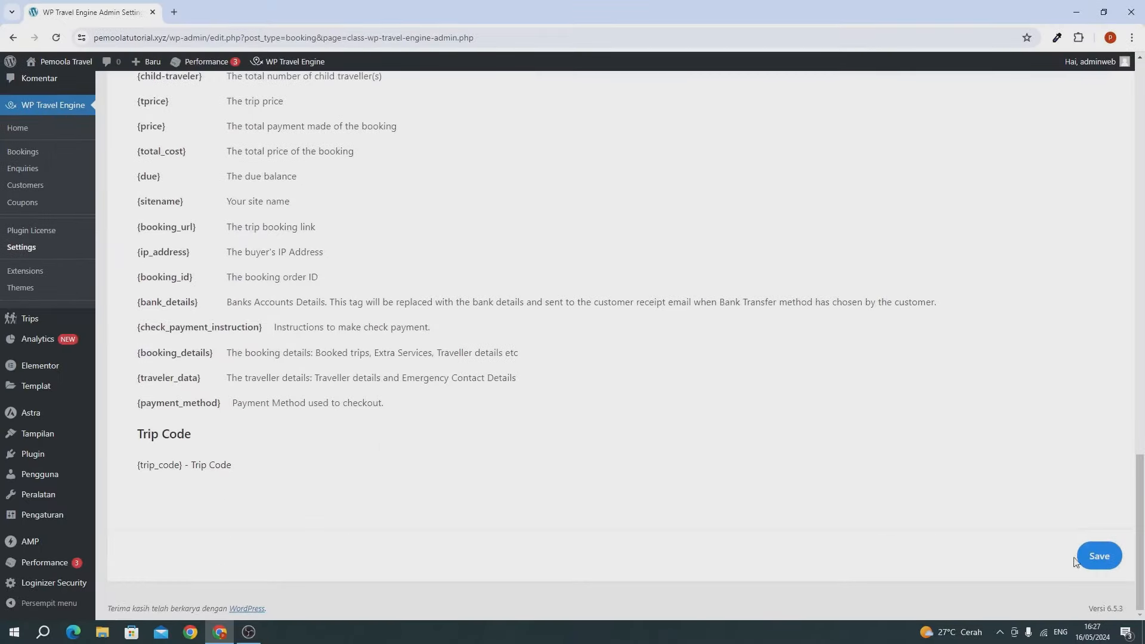
pyautogui.click(1092, 557)
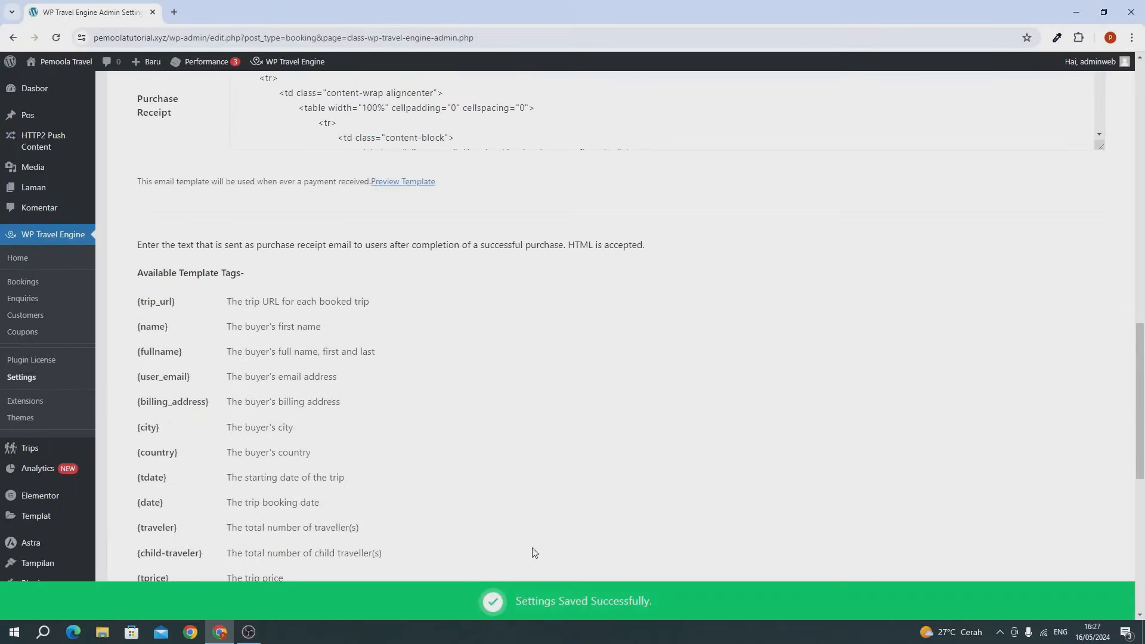
# Step: Add 'Small' and 'Big' as new entries on the Pricing Categories page
pyautogui.moveTo(49, 456)
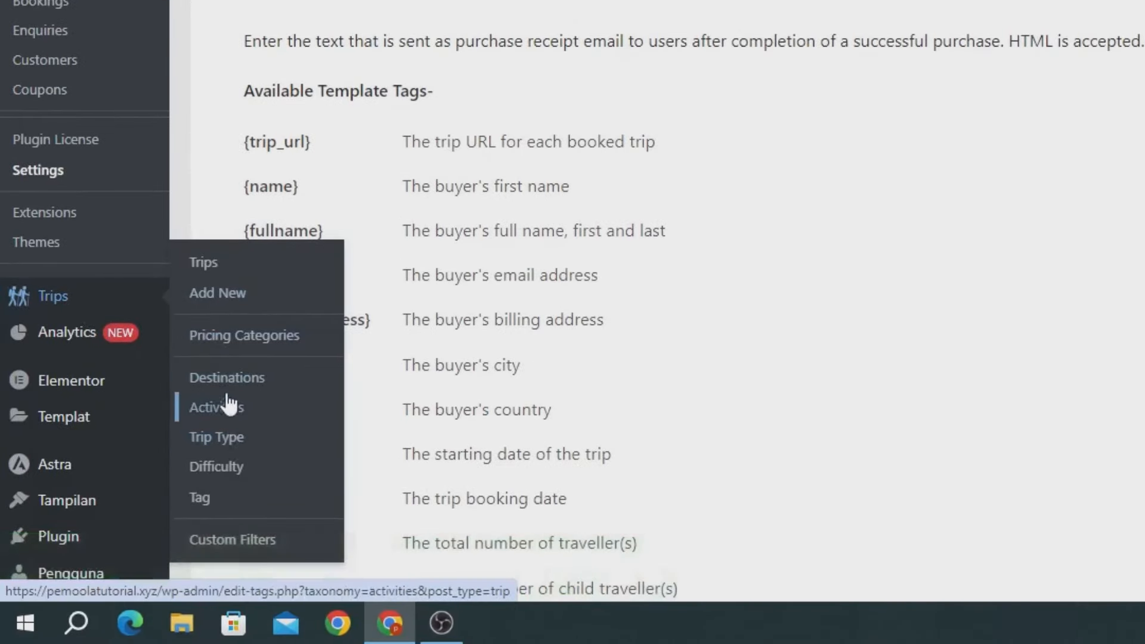
pyautogui.click(225, 352)
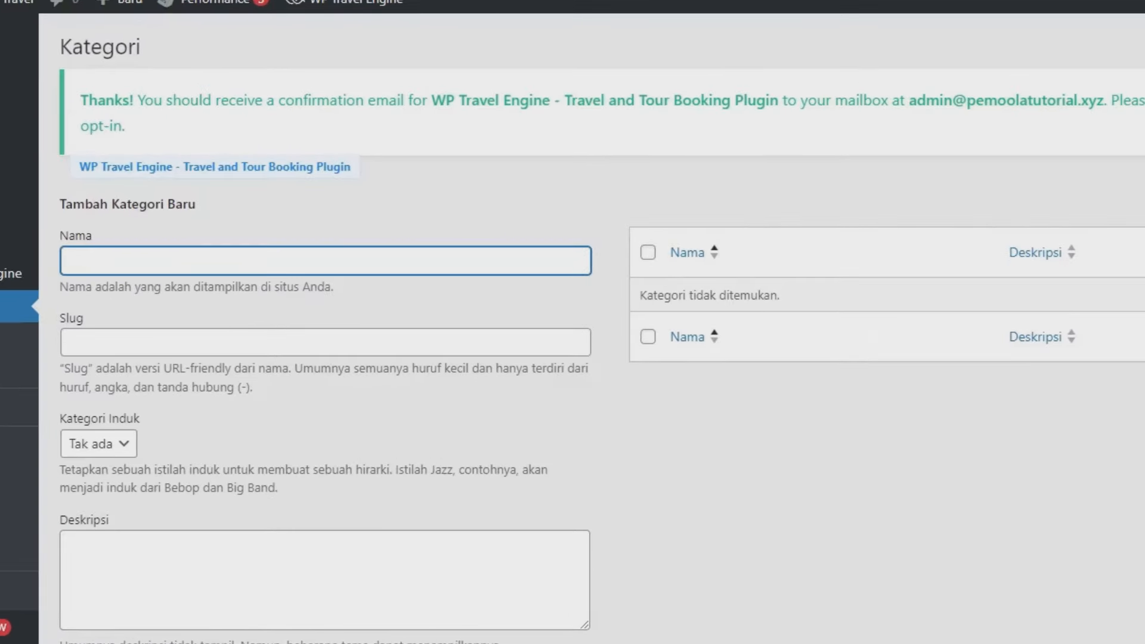
pyautogui.write('Small')
pyautogui.scroll(-2, 326, 334)
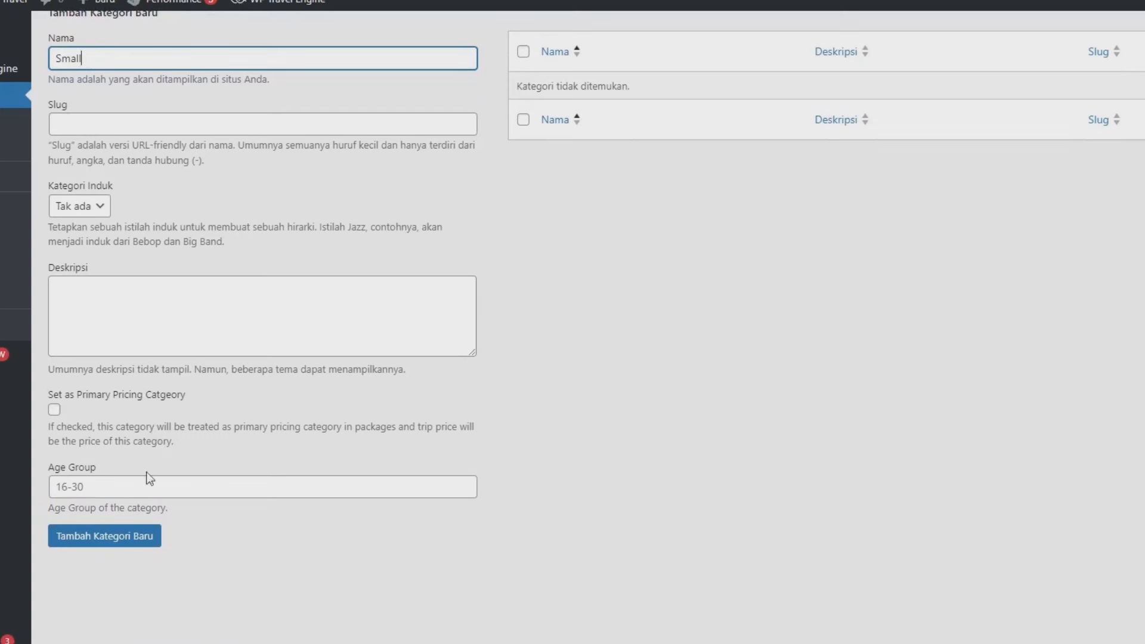
pyautogui.click(141, 536)
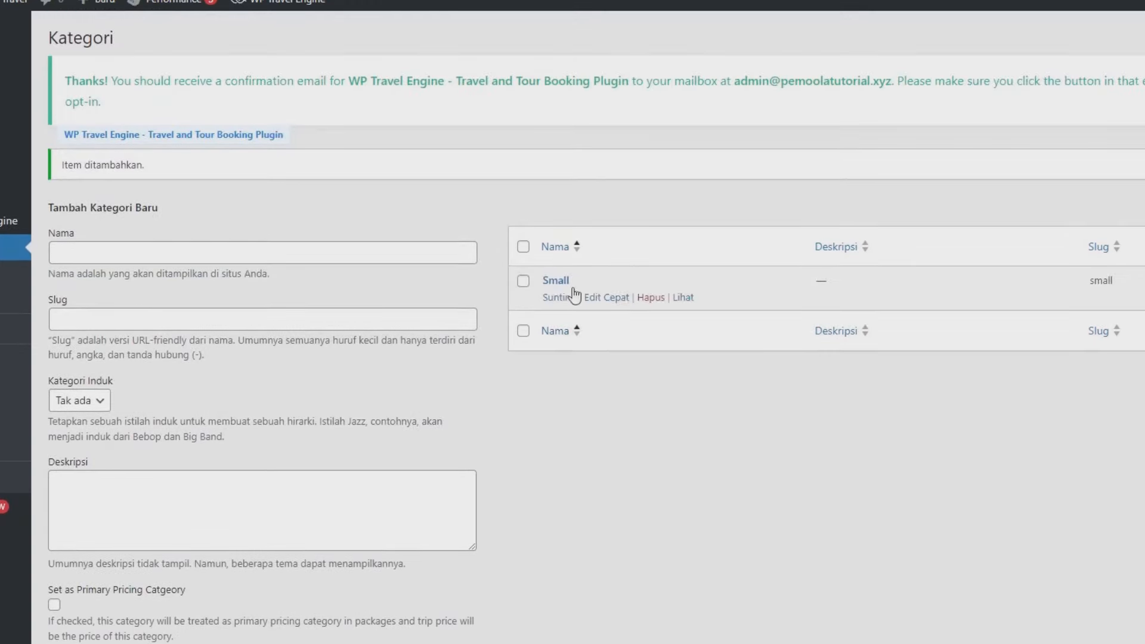
pyautogui.click(233, 249)
pyautogui.write('Big')
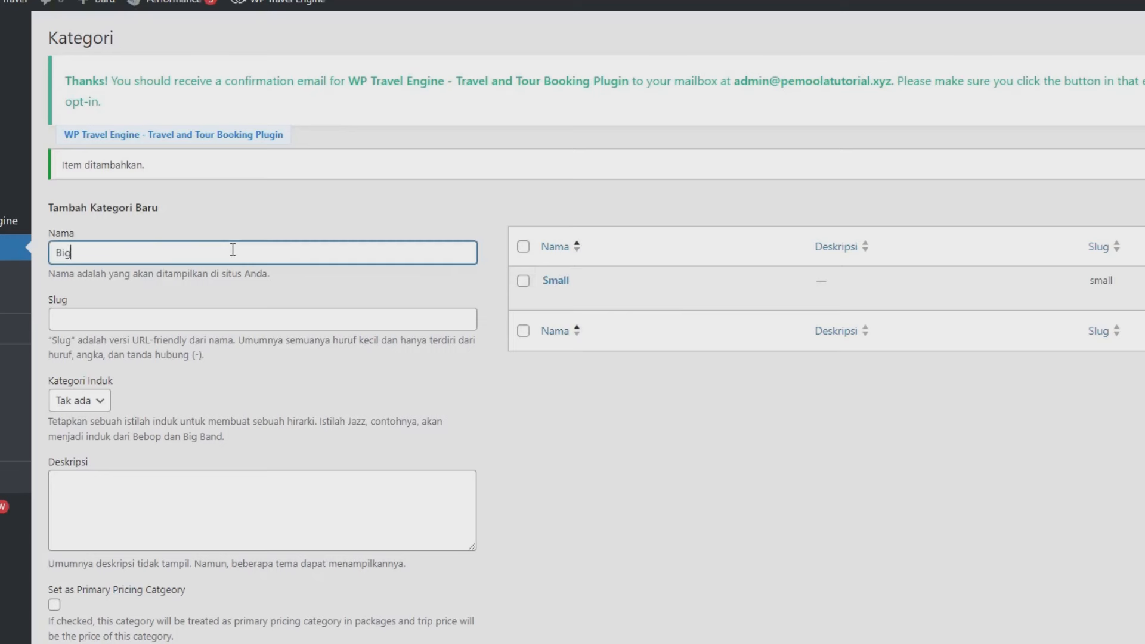
pyautogui.scroll(-3, 232, 249)
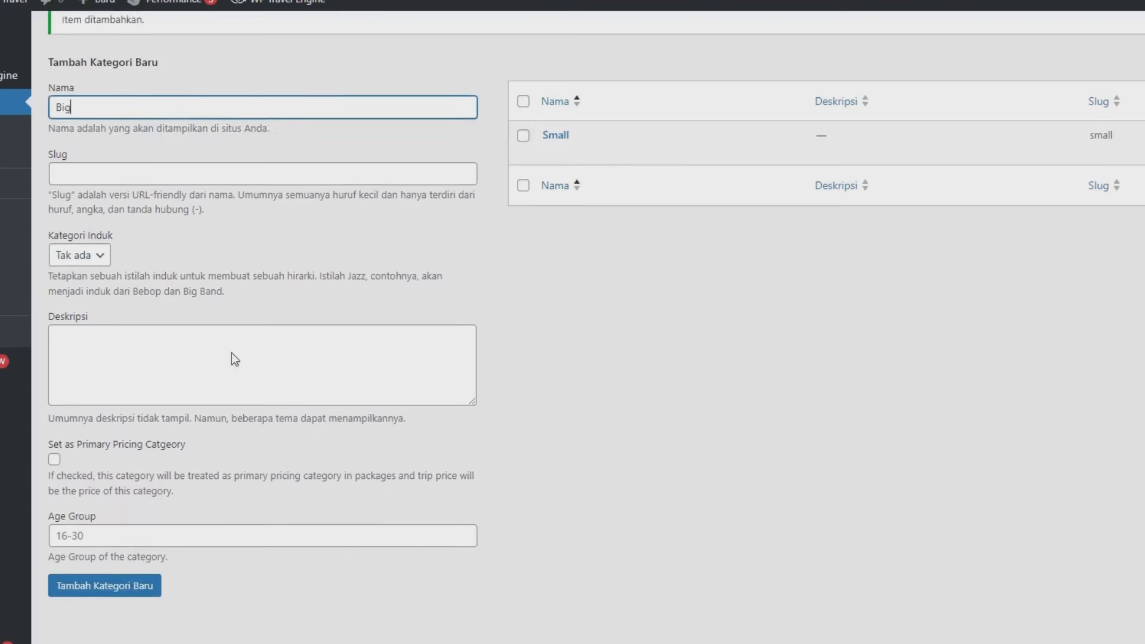
pyautogui.click(115, 585)
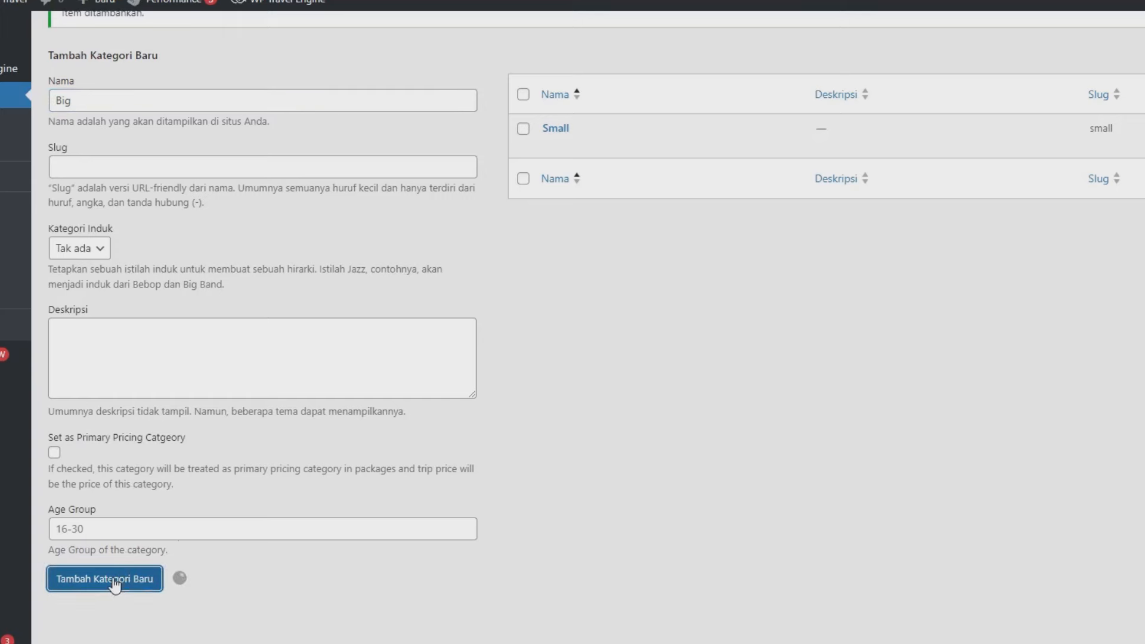
pyautogui.scroll(3, 293, 492)
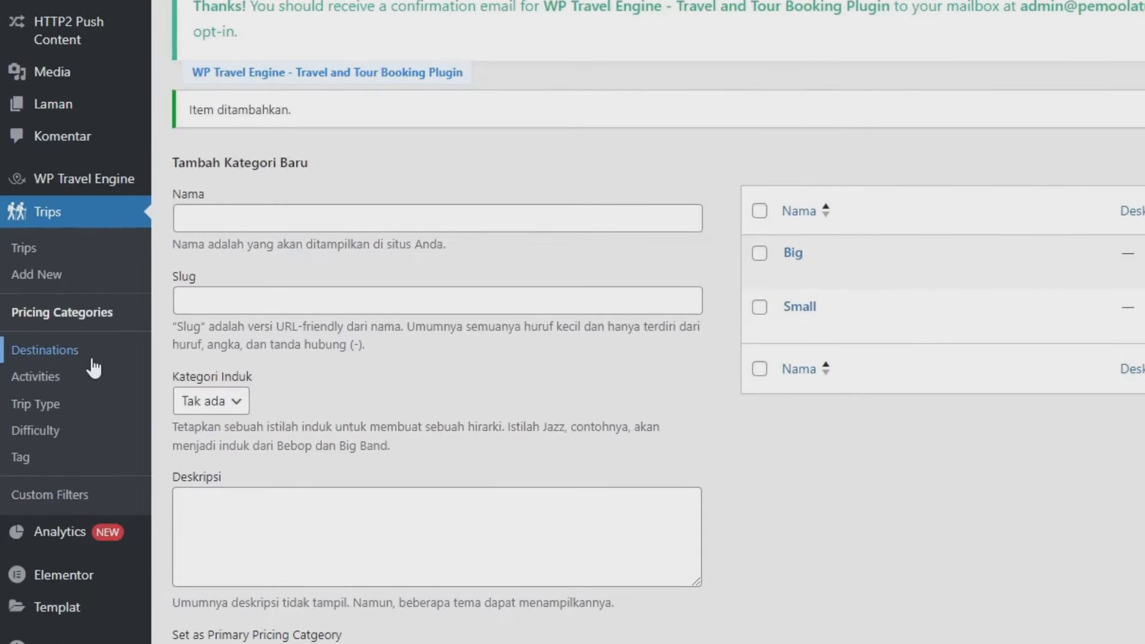
# Step: Add 'Jawa Tengah' as the first destination on the Destinations page
pyautogui.click(93, 360)
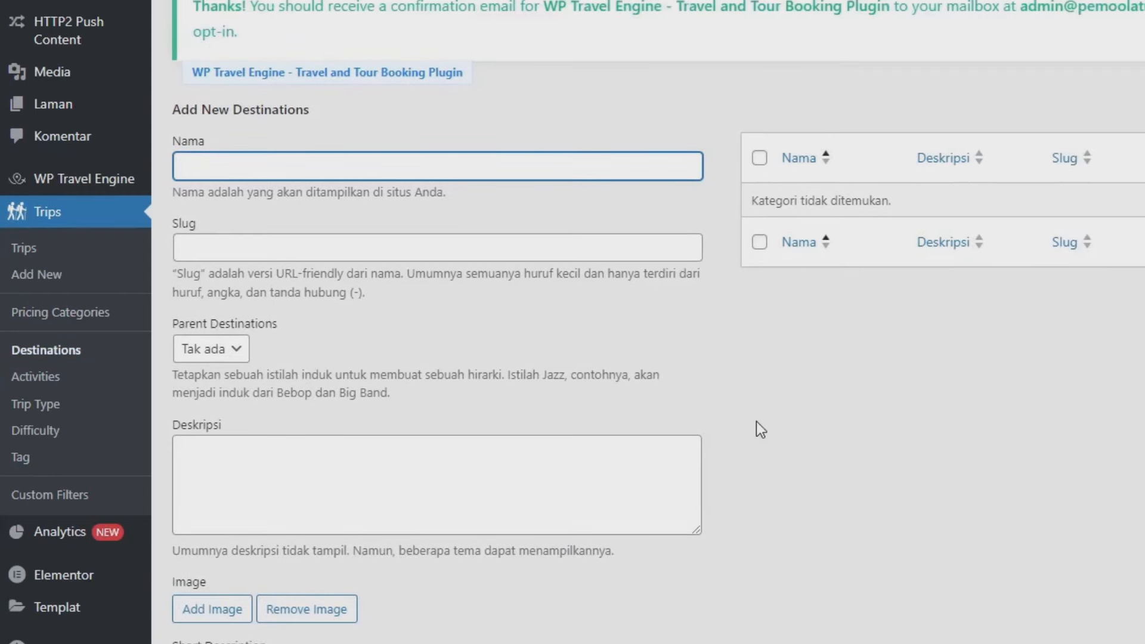
pyautogui.write('Jawa TE')
pyautogui.press('BackSpace')
pyautogui.write('engah')
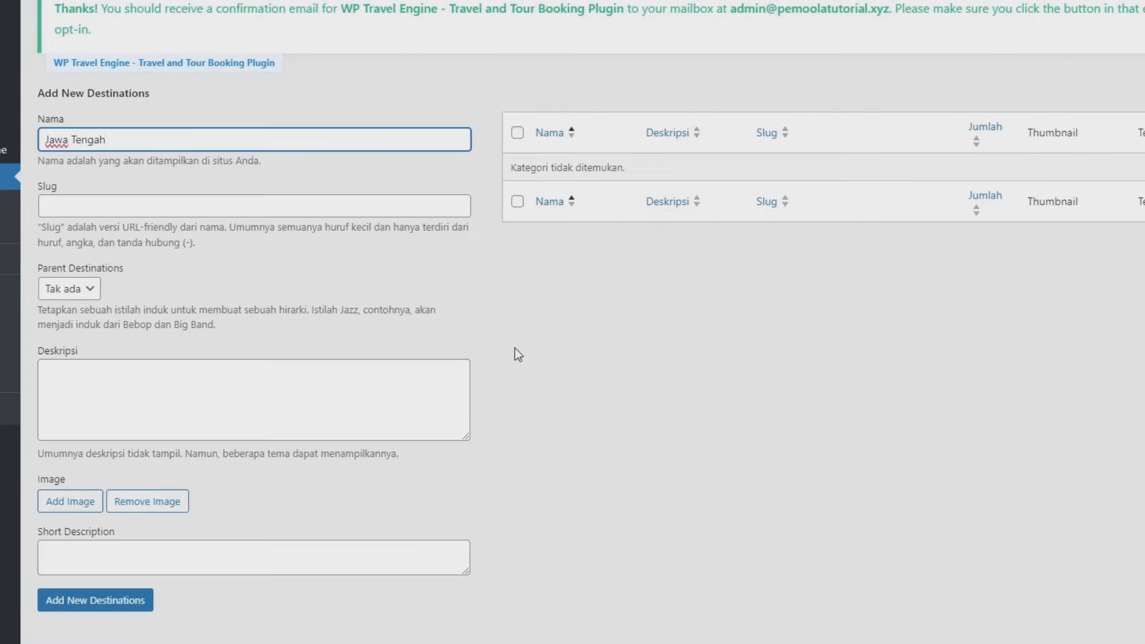
pyautogui.click(131, 604)
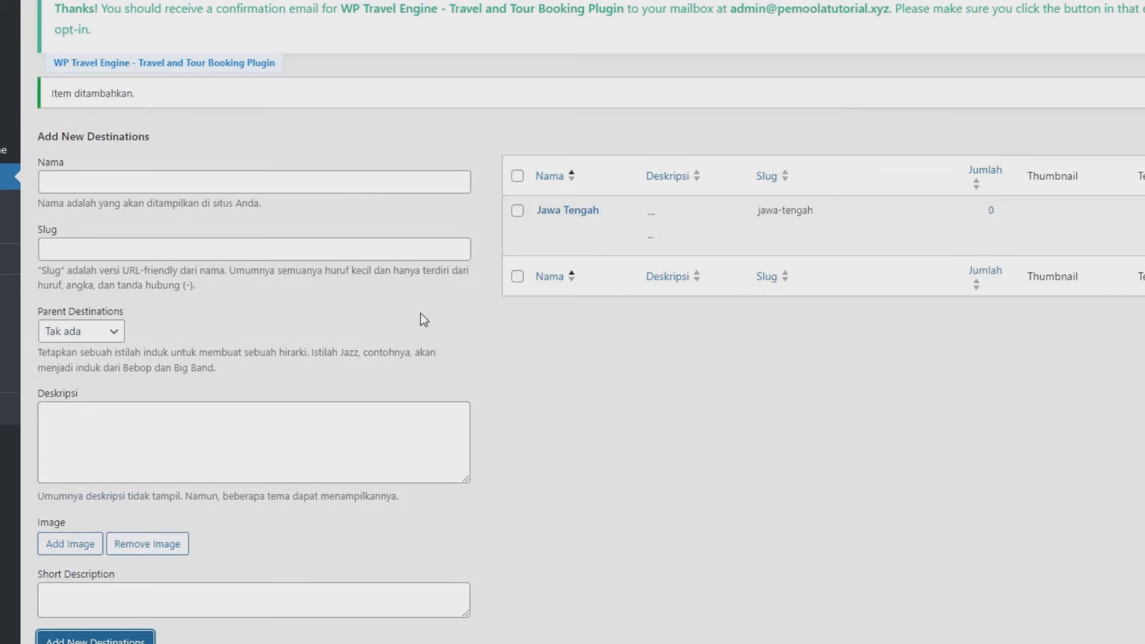
# Step: Add 'Jakarta' and 'Jawa Barat' as further destinations
pyautogui.click(213, 186)
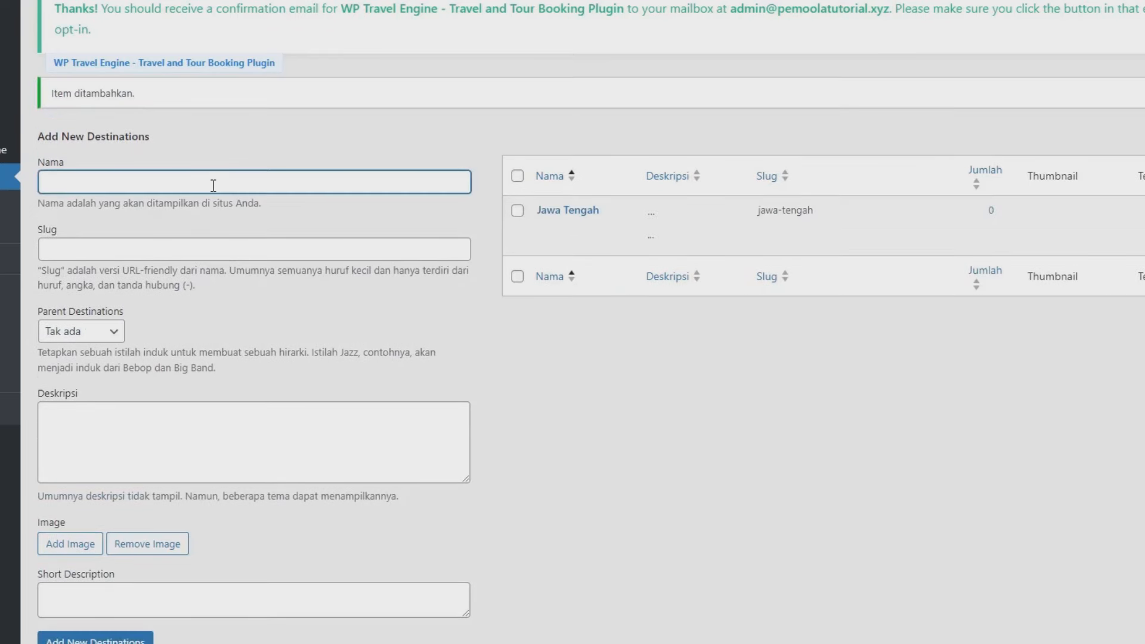
pyautogui.write('Jakarta')
pyautogui.scroll(-3, 202, 280)
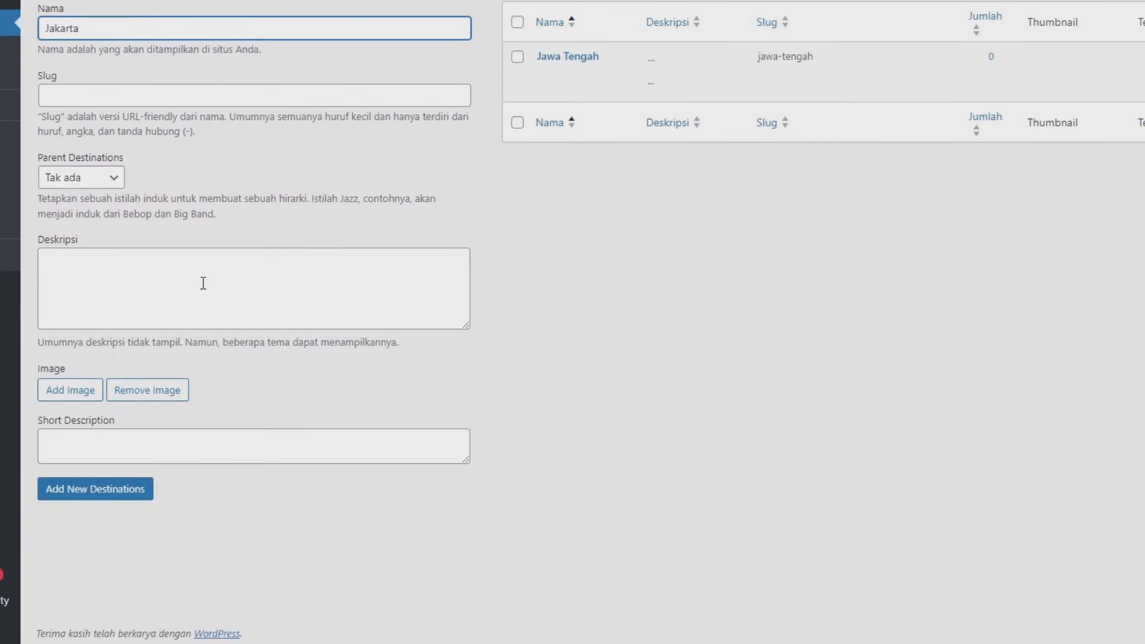
pyautogui.click(82, 501)
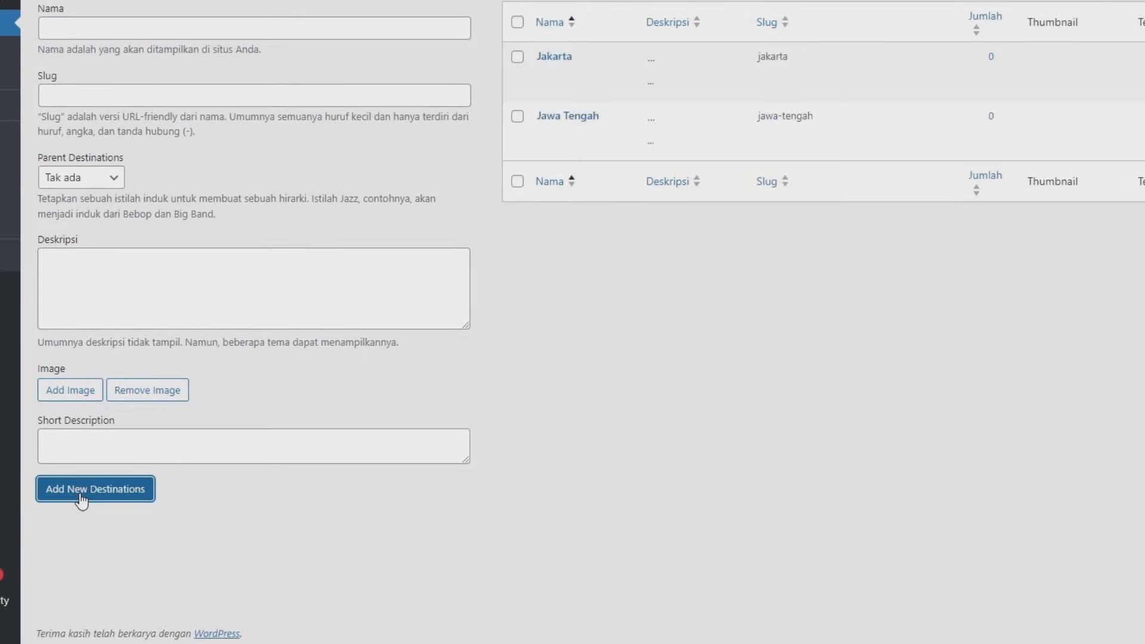
pyautogui.scroll(3, 119, 201)
pyautogui.click(119, 184)
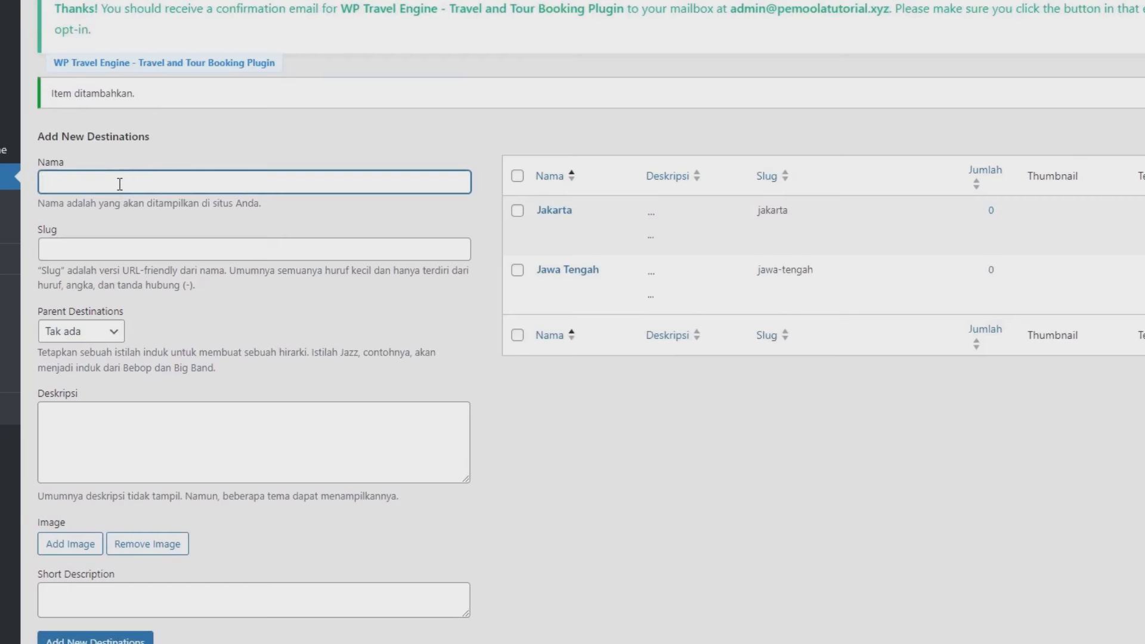
pyautogui.write('Jawa Barat')
pyautogui.scroll(-3, 119, 184)
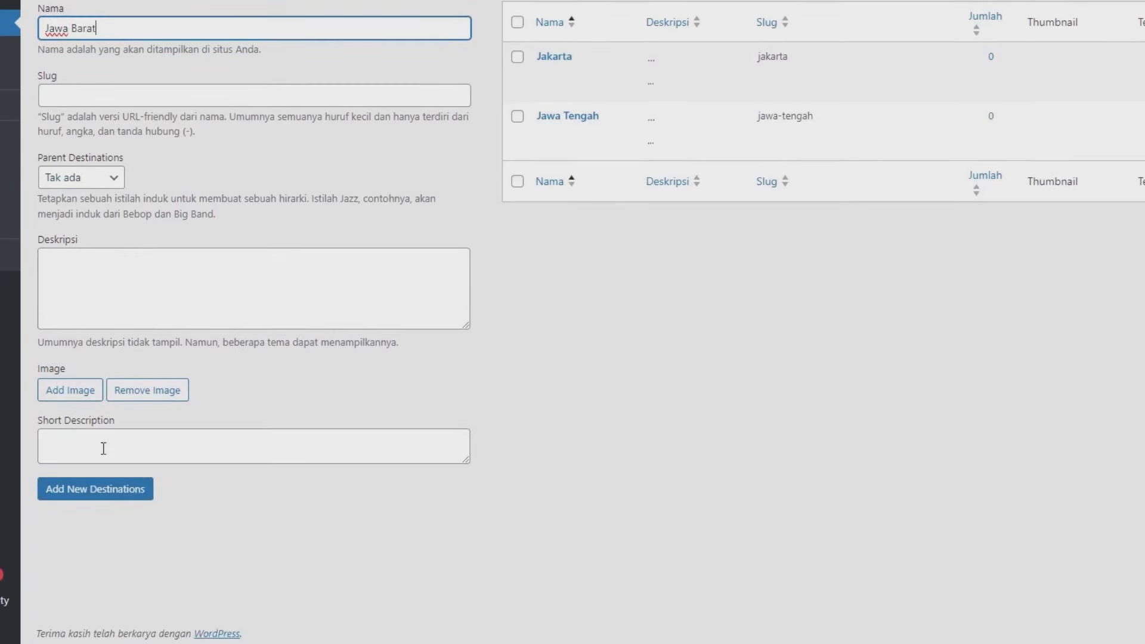
pyautogui.click(110, 497)
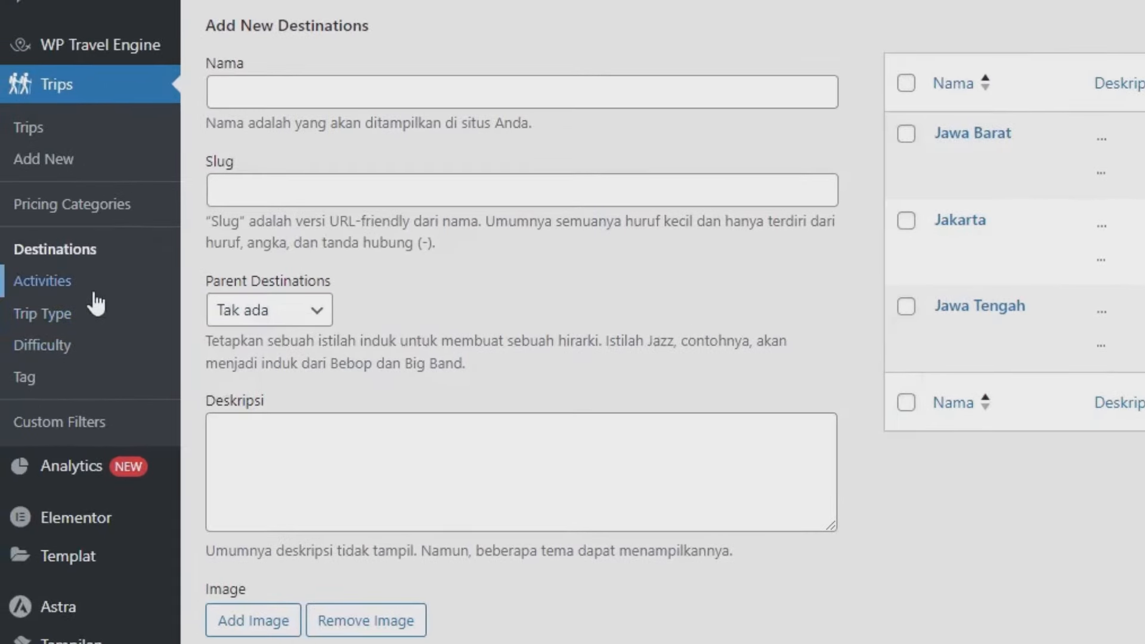
# Step: Add 'Berenang' as the first activity on the Activities page
pyautogui.click(95, 292)
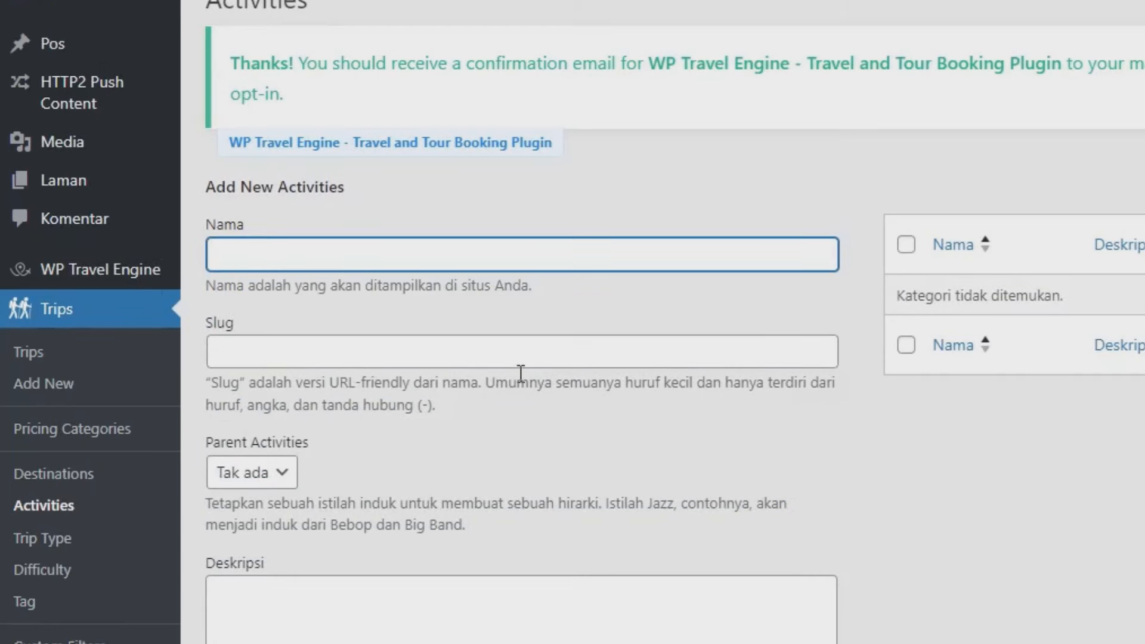
pyautogui.write('Beranang')
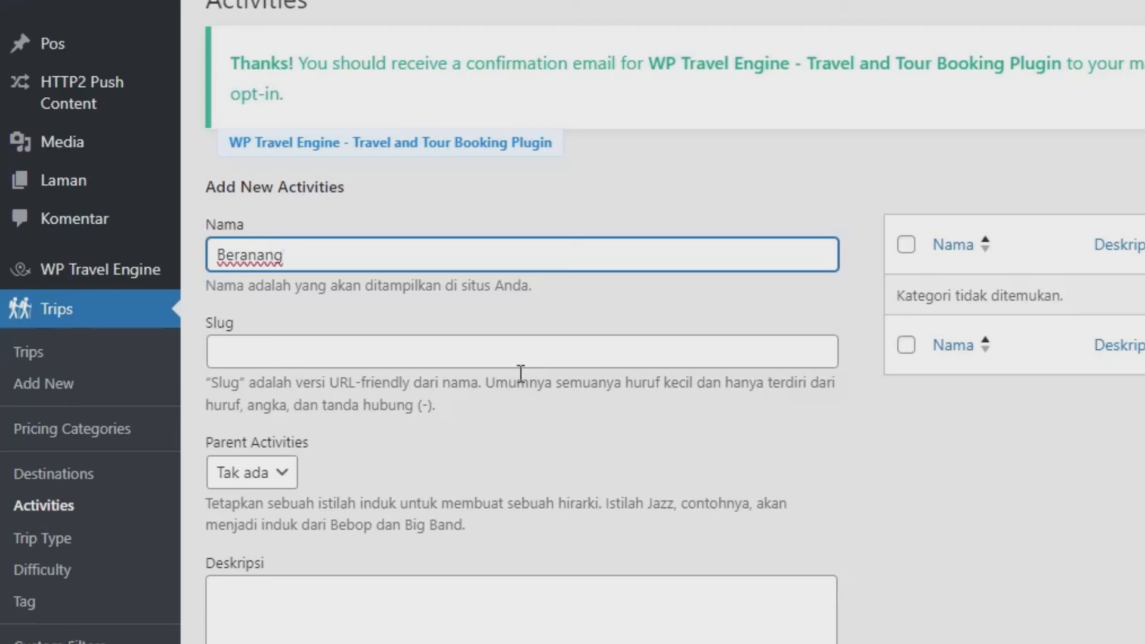
pyautogui.press('BackSpace')
pyautogui.press('BackSpace')
pyautogui.press('BackSpace')
pyautogui.press('BackSpace')
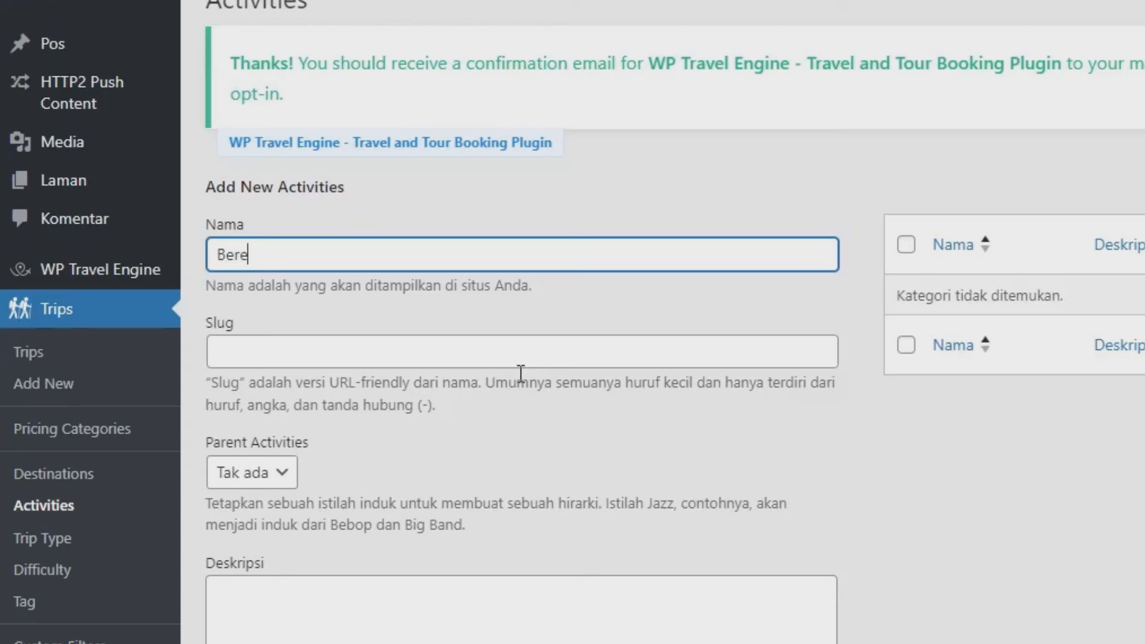
pyautogui.write('nang')
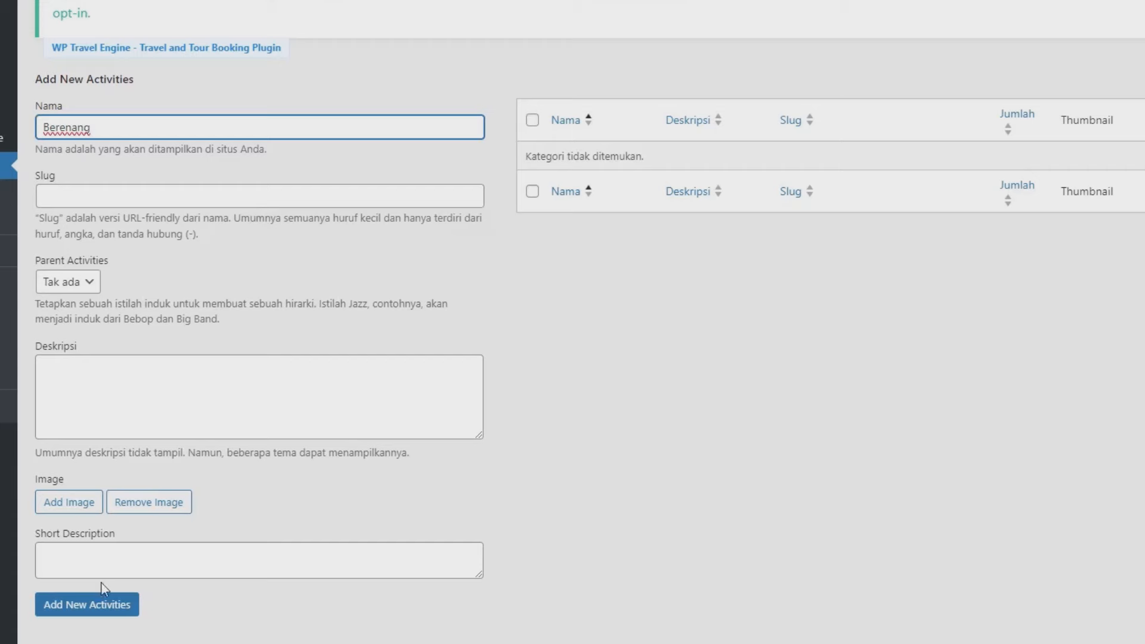
pyautogui.click(101, 607)
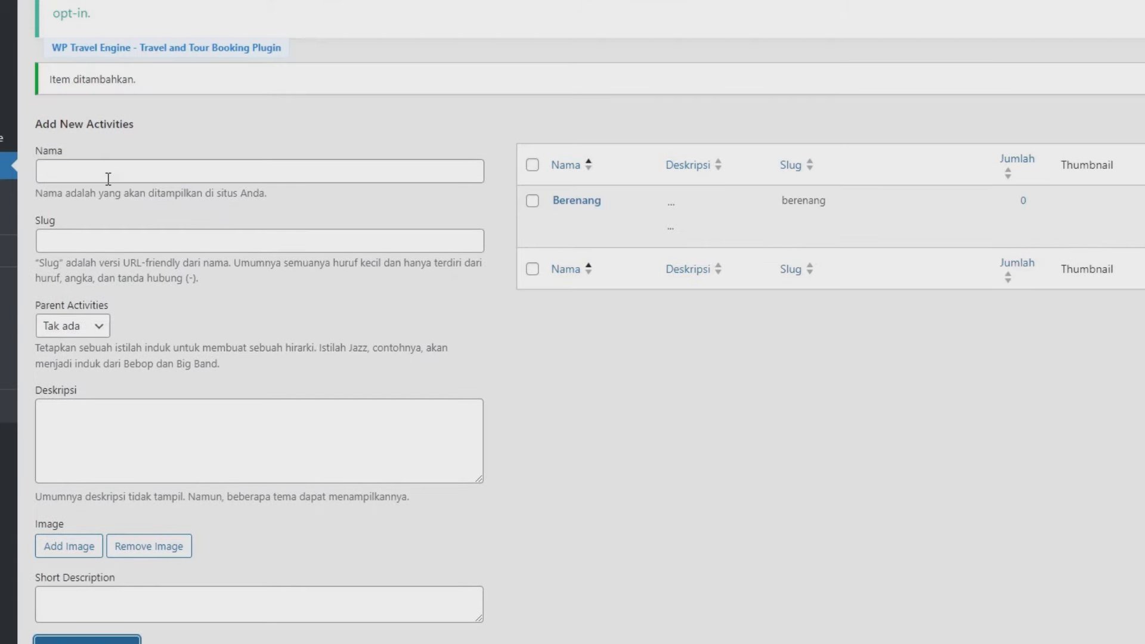
# Step: Add 'Belajar' as a second activity
pyautogui.click(110, 171)
pyautogui.write('Belajar')
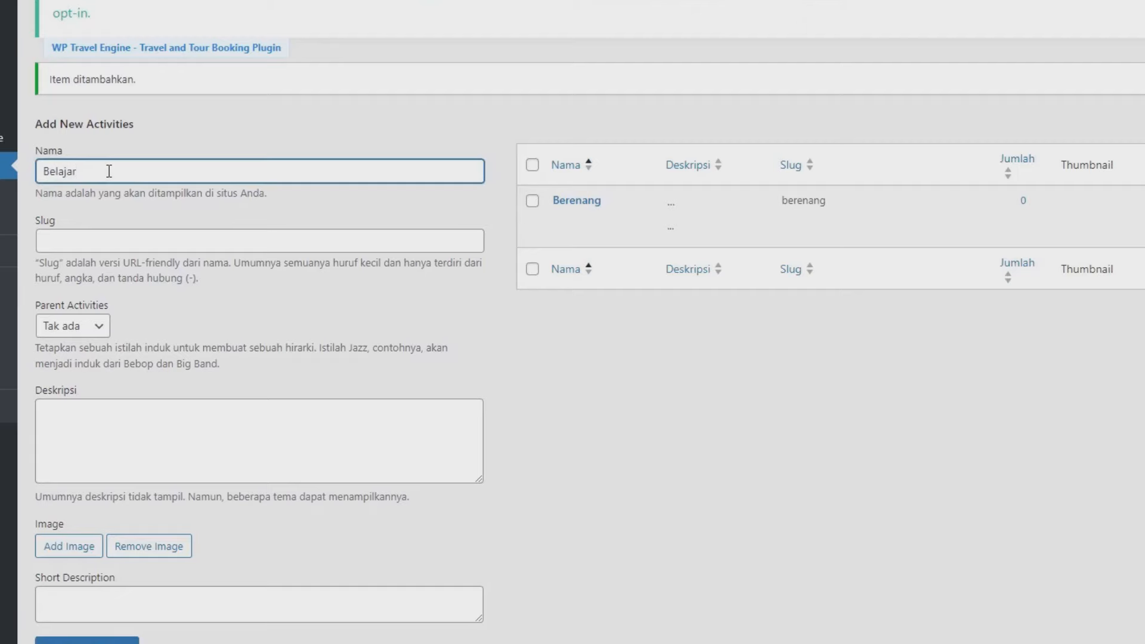
pyautogui.scroll(-3, 81, 401)
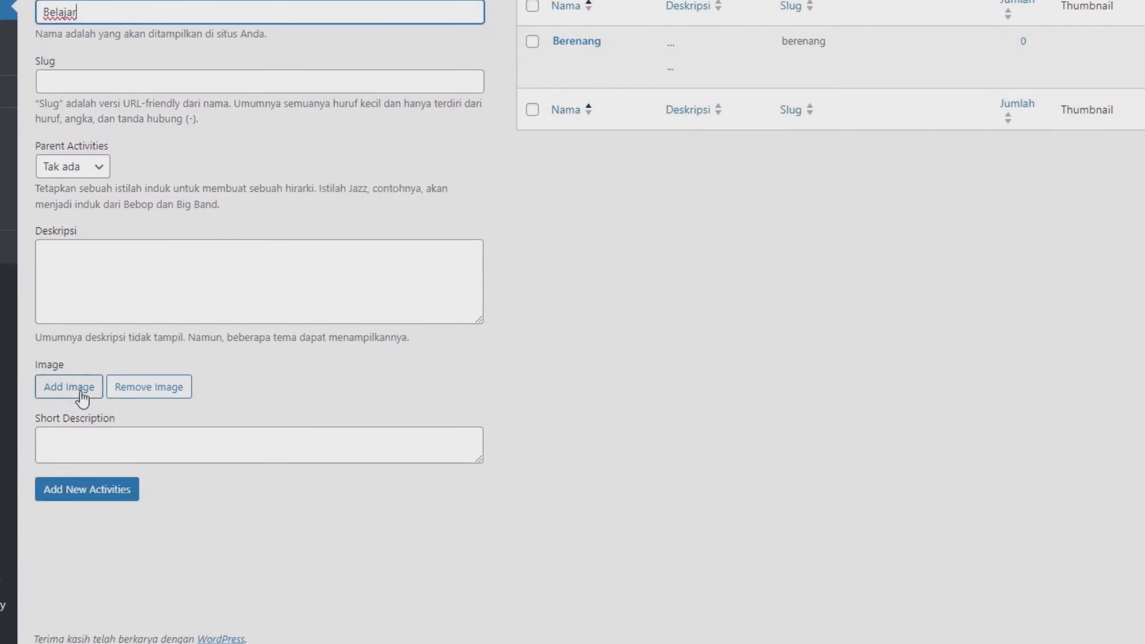
pyautogui.click(106, 493)
pyautogui.scroll(1, 106, 498)
pyautogui.moveTo(588, 138)
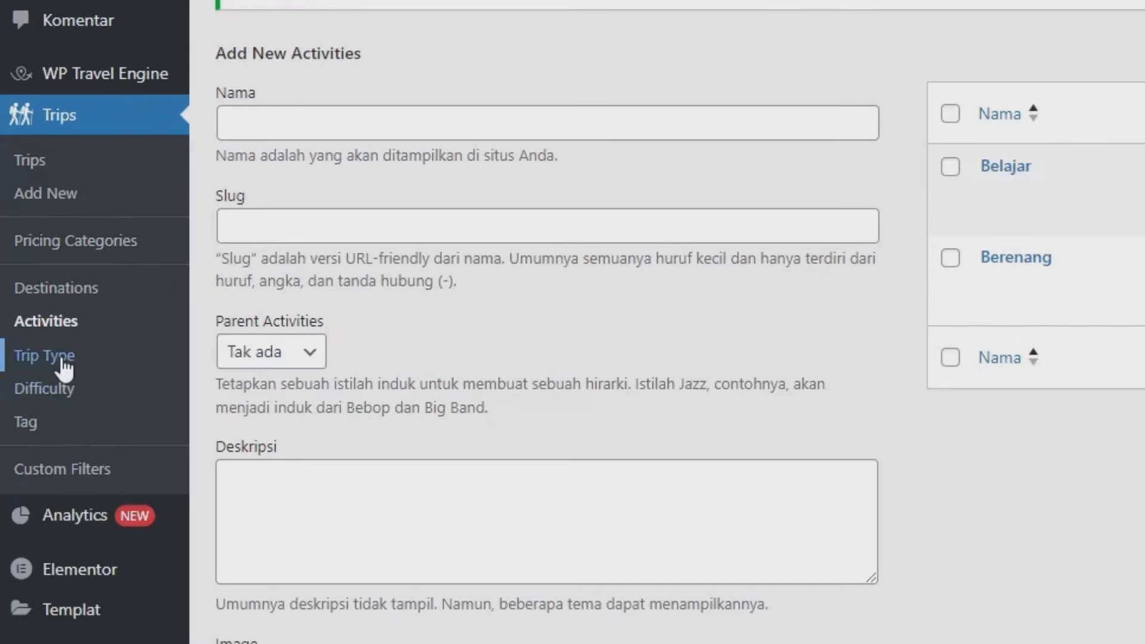
# Step: Add 'Study' and then 'Tours' as entries on the Trip Type page
pyautogui.click(64, 361)
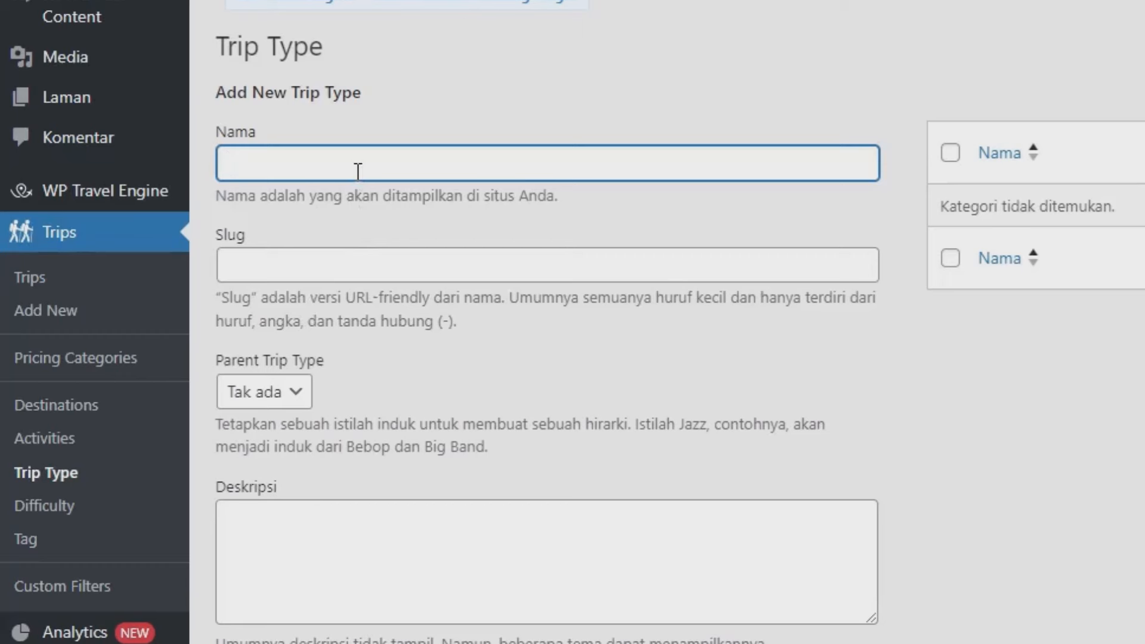
pyautogui.write('Study')
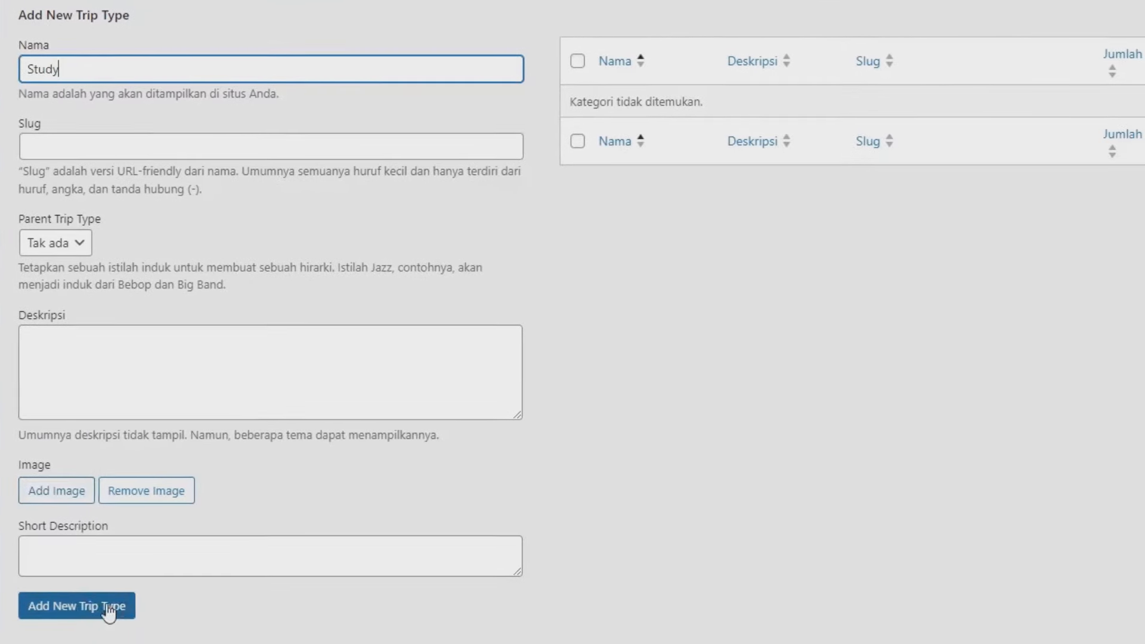
pyautogui.click(110, 608)
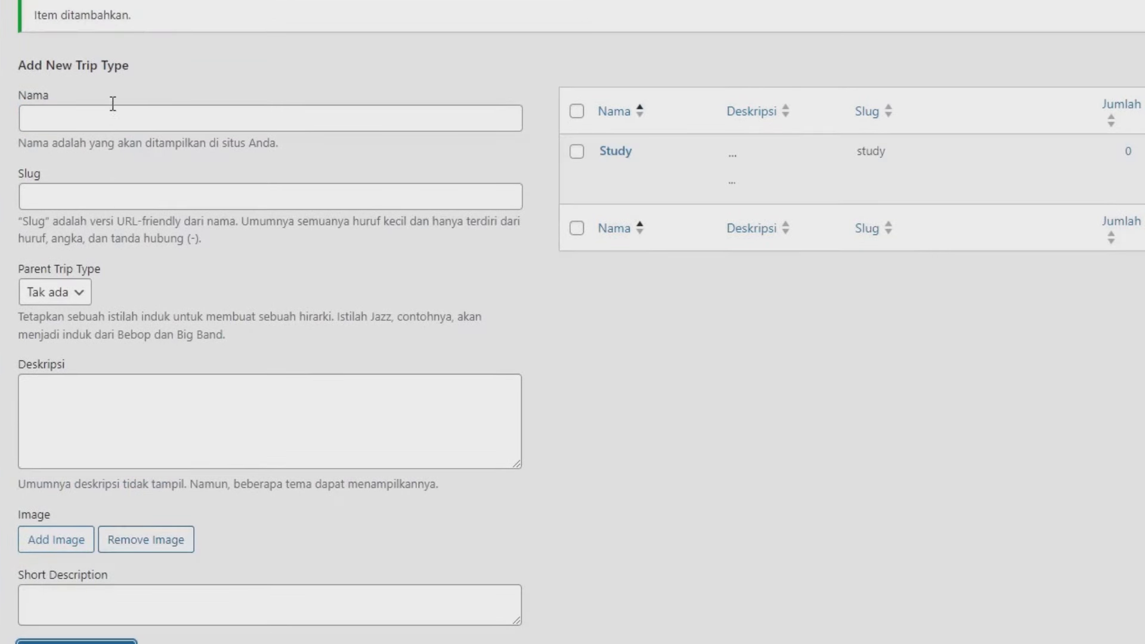
pyautogui.click(112, 113)
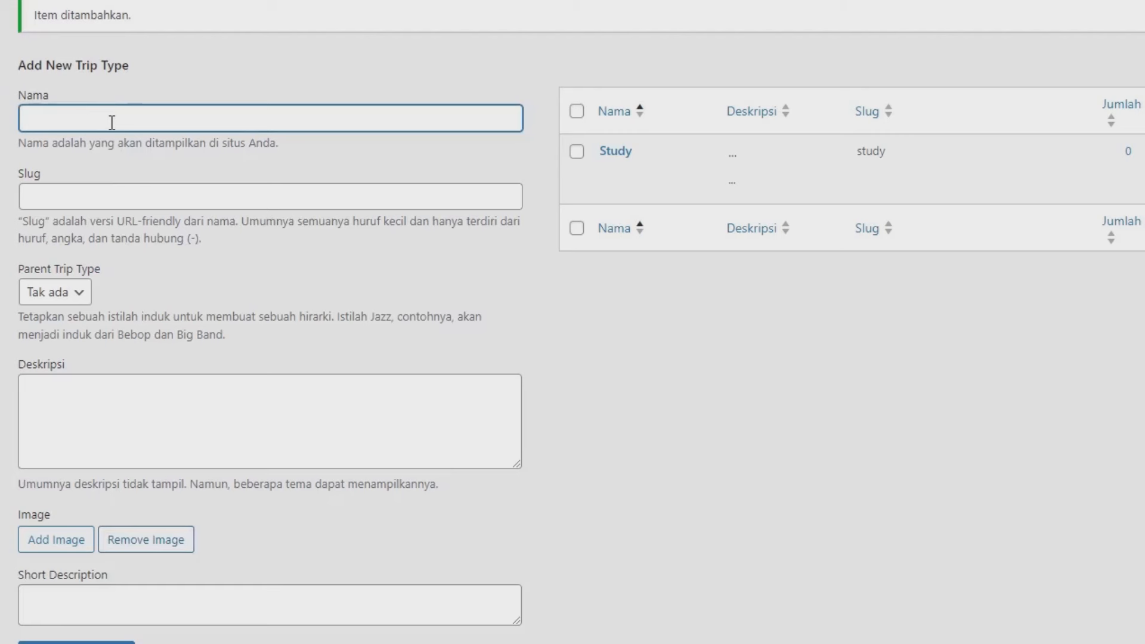
pyautogui.write('Tout')
pyautogui.write('s')
pyautogui.scroll(-2, 105, 595)
pyautogui.click(105, 570)
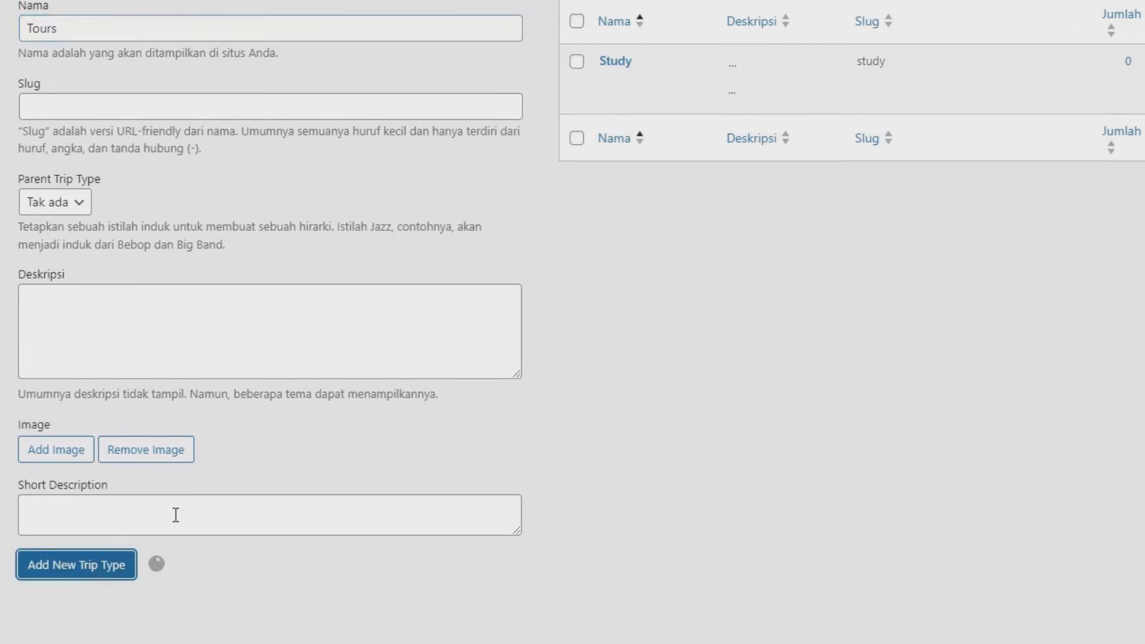
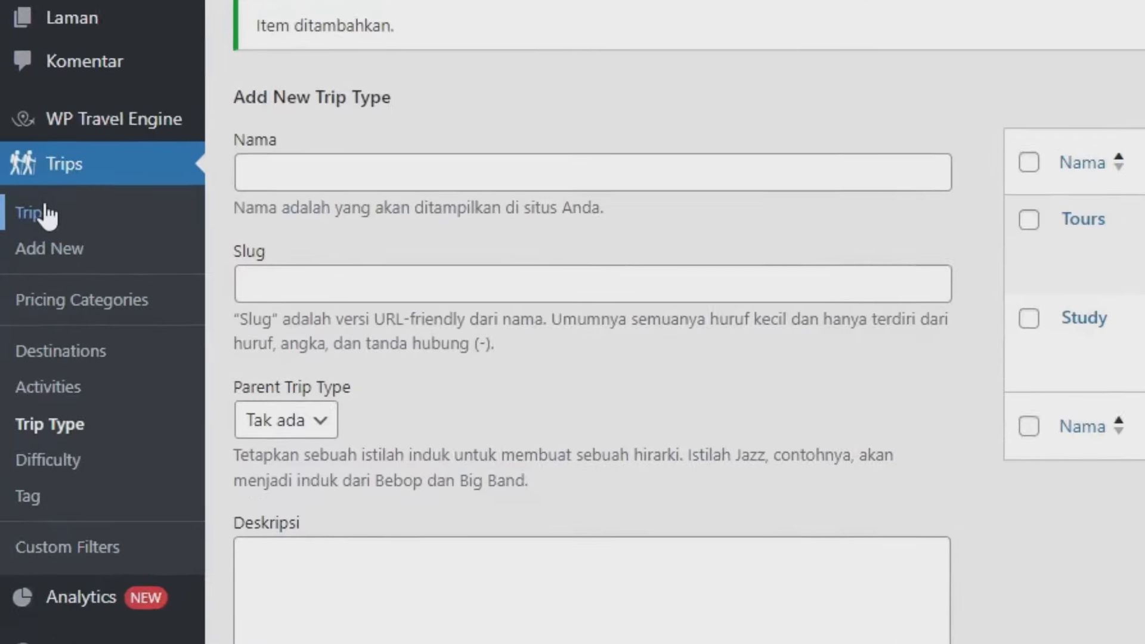
# Step: Go from the Trips list to a blank Add New trip editor
pyautogui.click(50, 207)
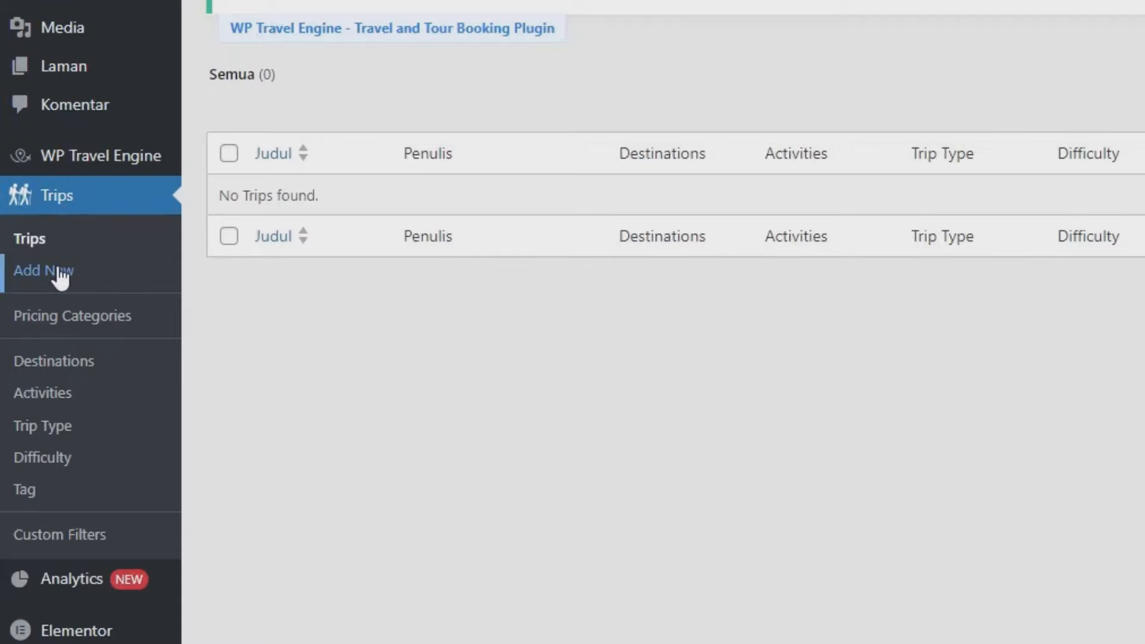
pyautogui.click(59, 275)
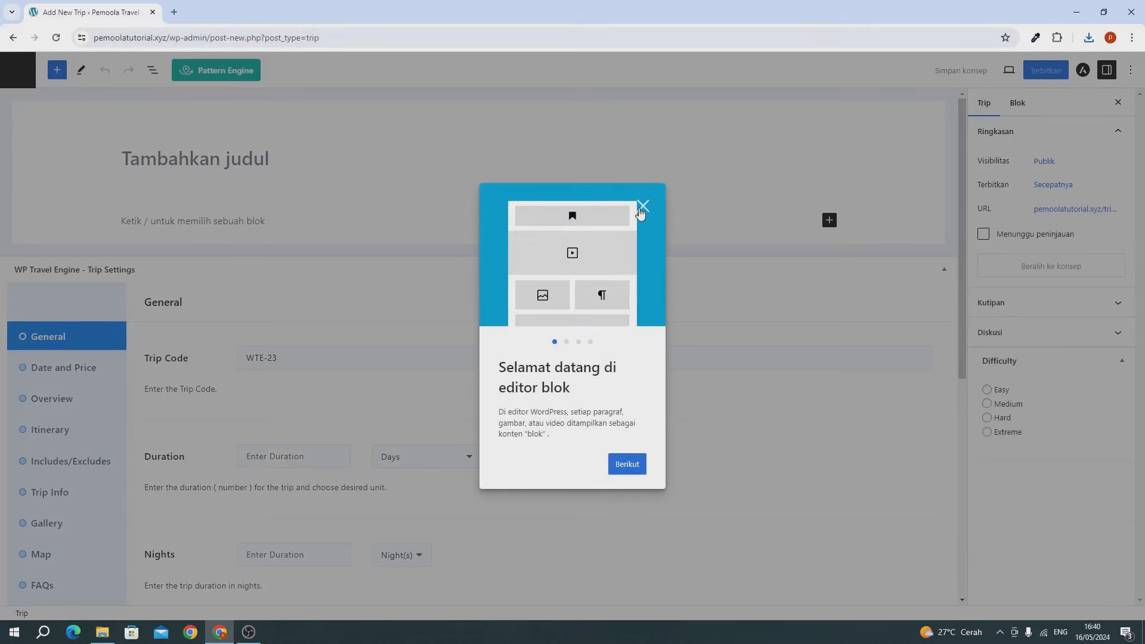
# Step: Dismiss the welcome guide and title the new trip 'Wisata Jakarta'
pyautogui.click(640, 209)
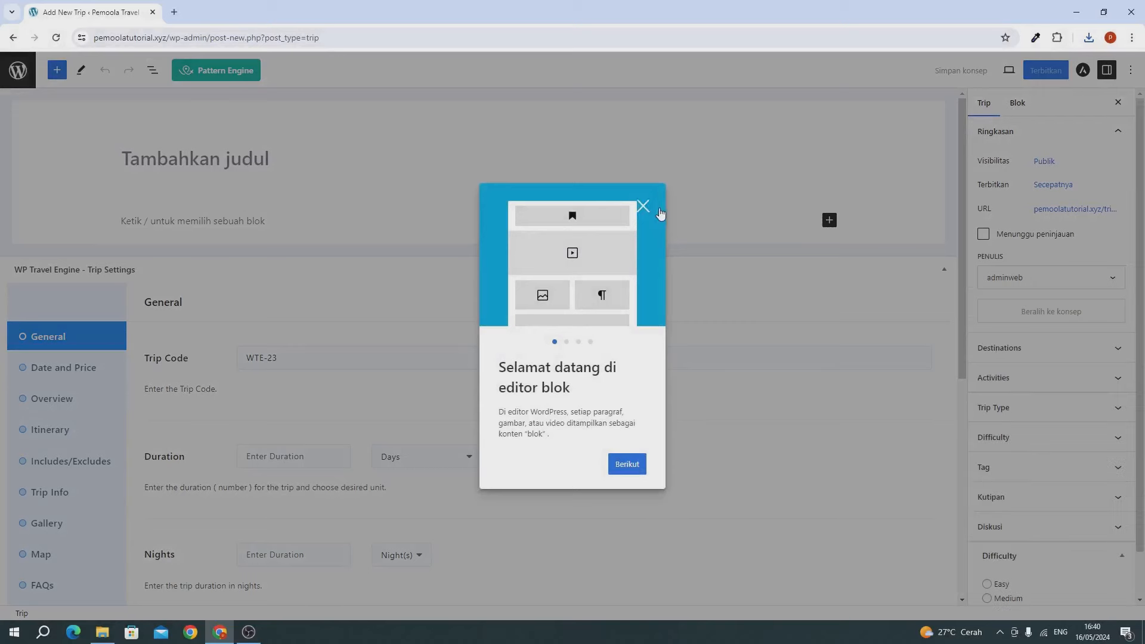
pyautogui.click(643, 207)
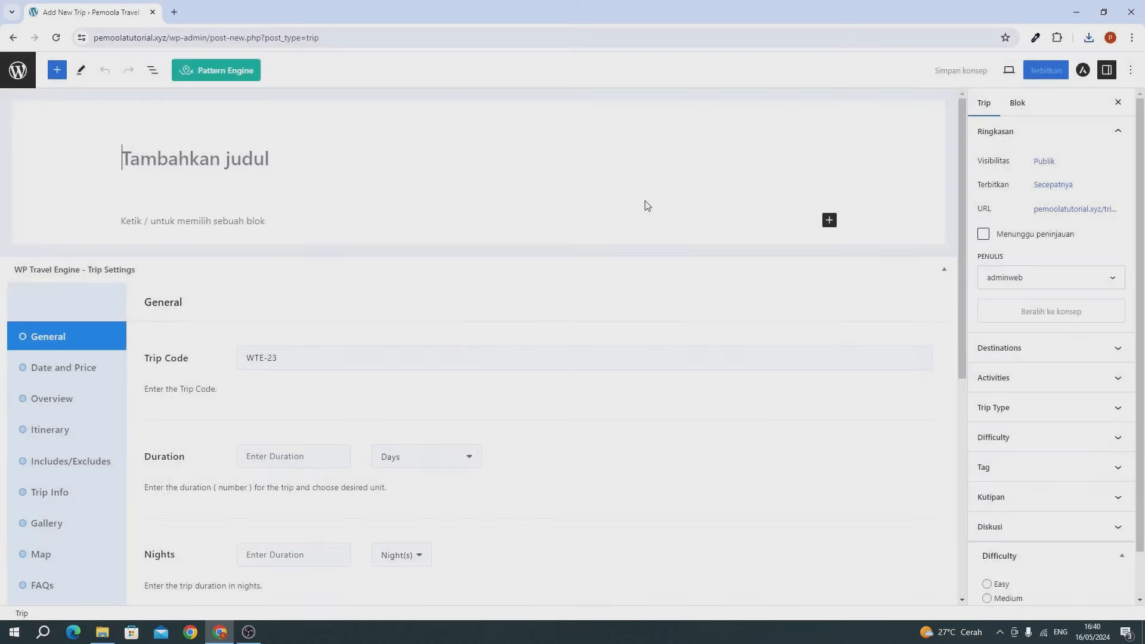
pyautogui.click(407, 166)
pyautogui.write('Wisata')
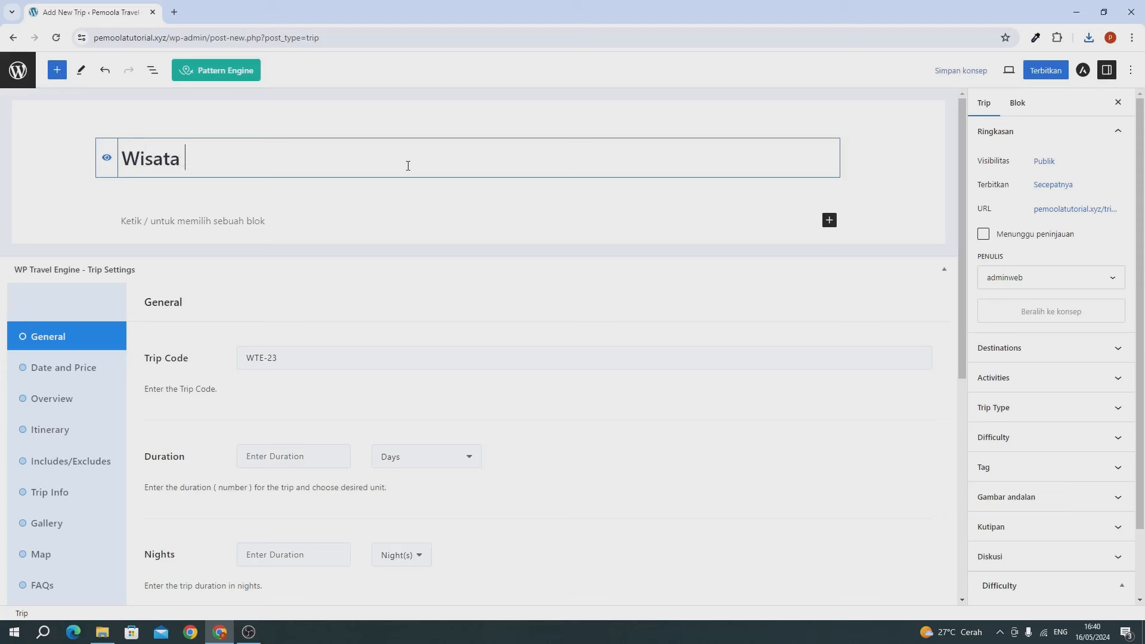
pyautogui.write(' Jakarta')
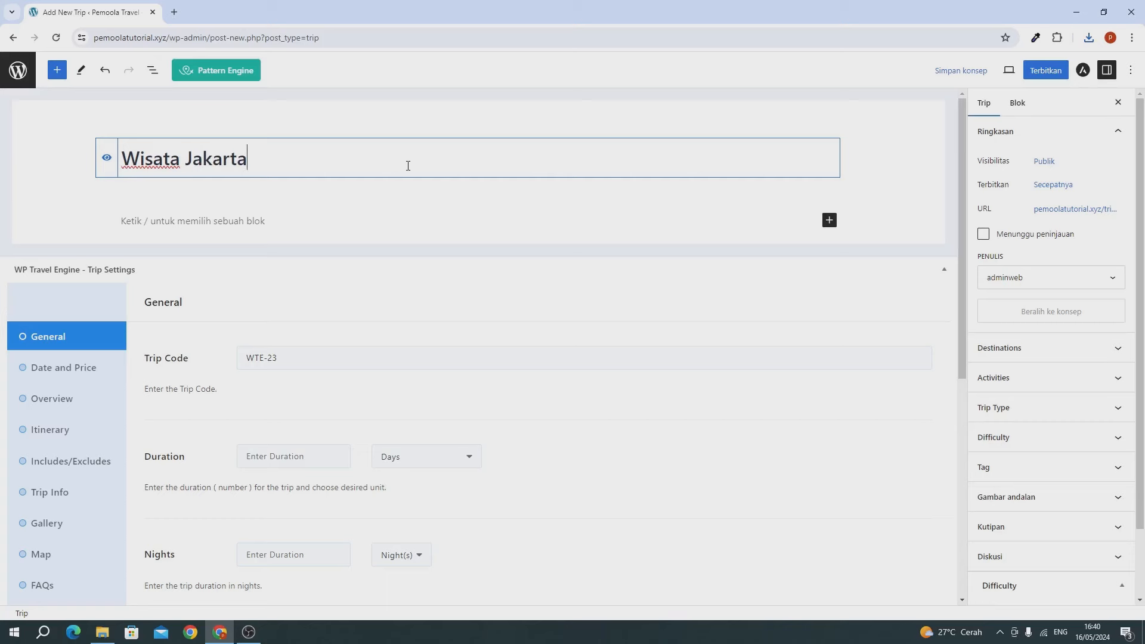
pyautogui.scroll(-6, 212, 349)
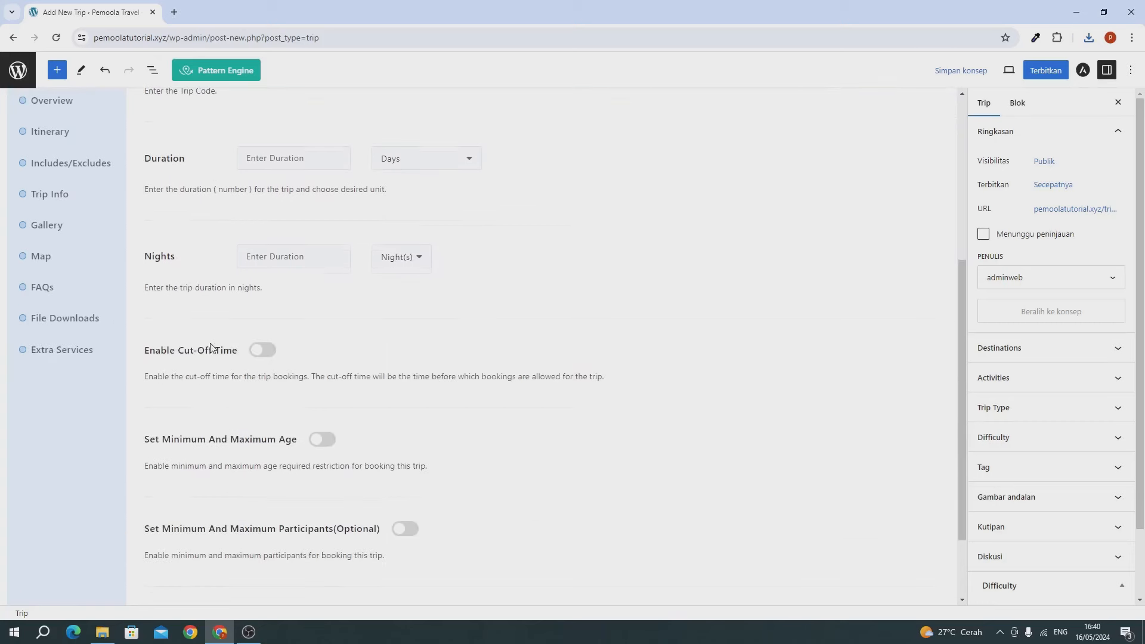
pyautogui.scroll(4, 212, 345)
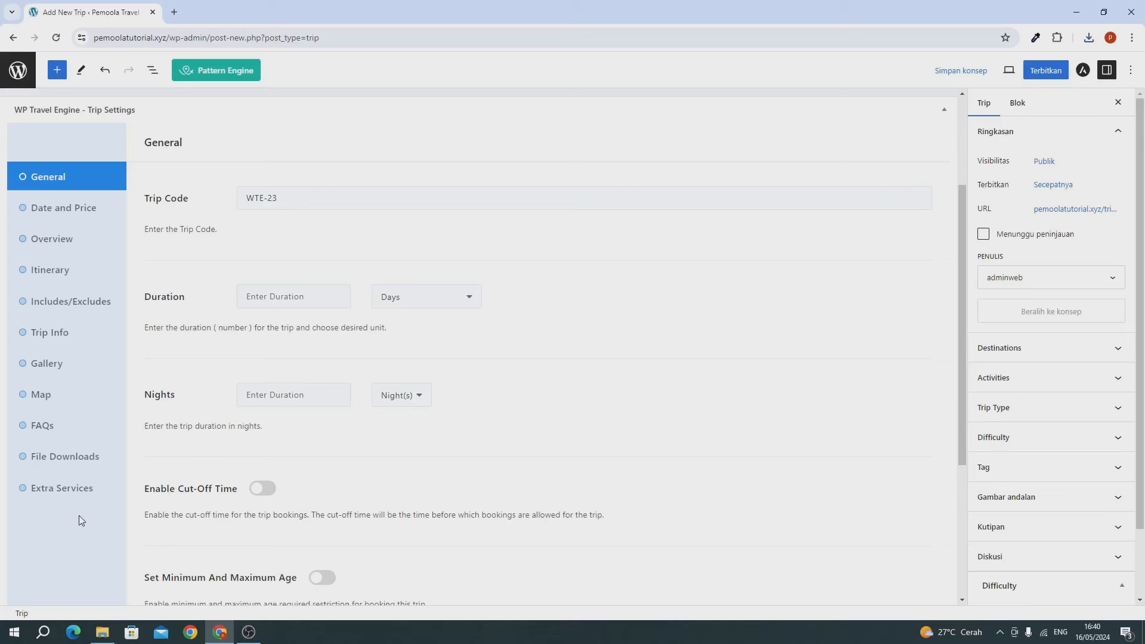
# Step: Retype the trip code's last digit, leaving it as WTE-23
pyautogui.scroll(2, 190, 417)
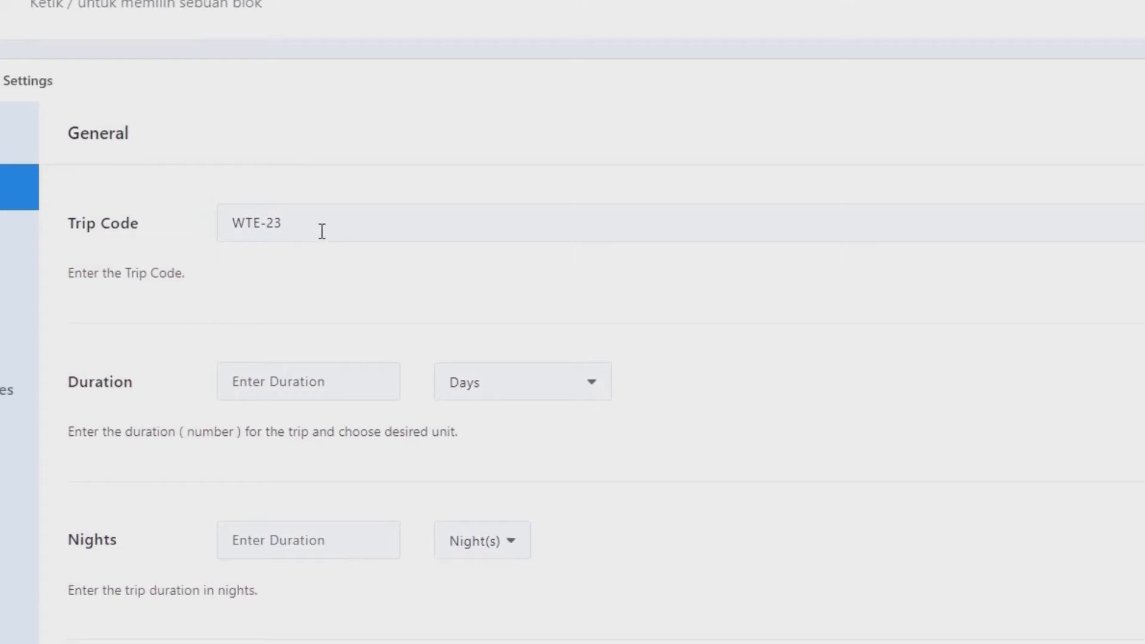
pyautogui.click(322, 231)
pyautogui.press('BackSpace')
pyautogui.write('4')
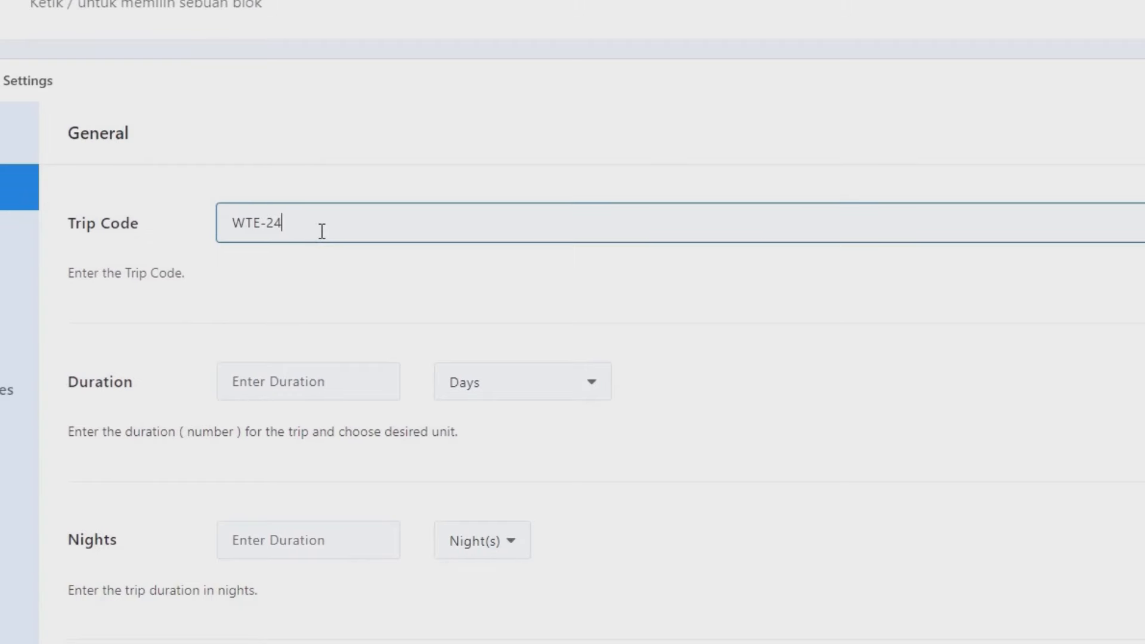
pyautogui.press('BackSpace')
pyautogui.write('3')
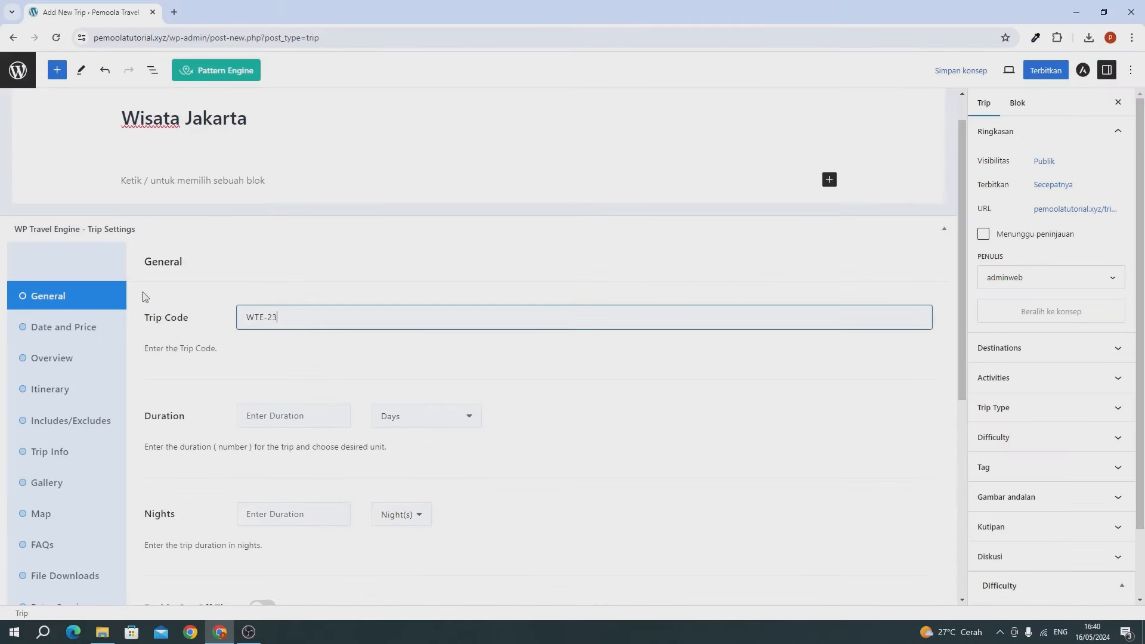
# Step: Set the trip duration to 3 Days and 3 Nights
pyautogui.click(287, 414)
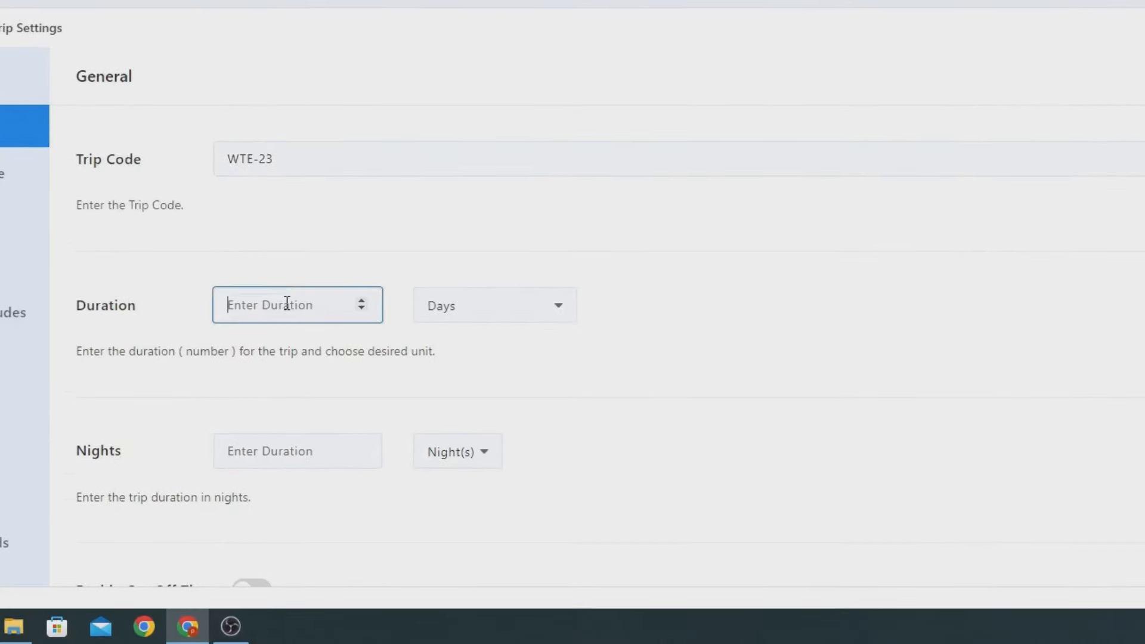
pyautogui.write('3')
pyautogui.click(445, 316)
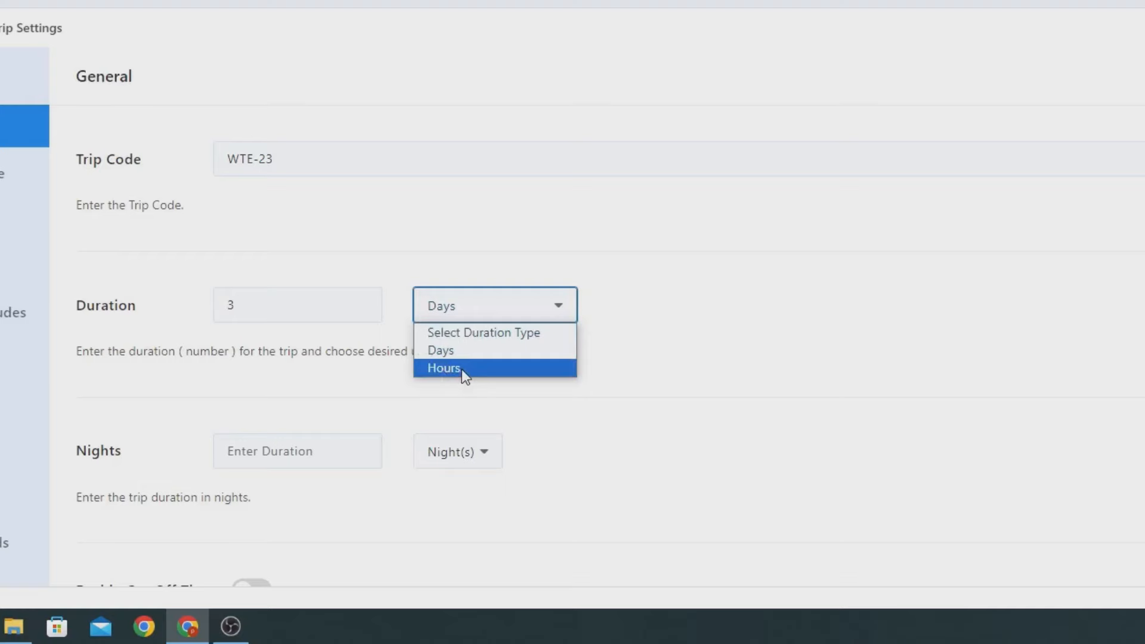
pyautogui.click(442, 349)
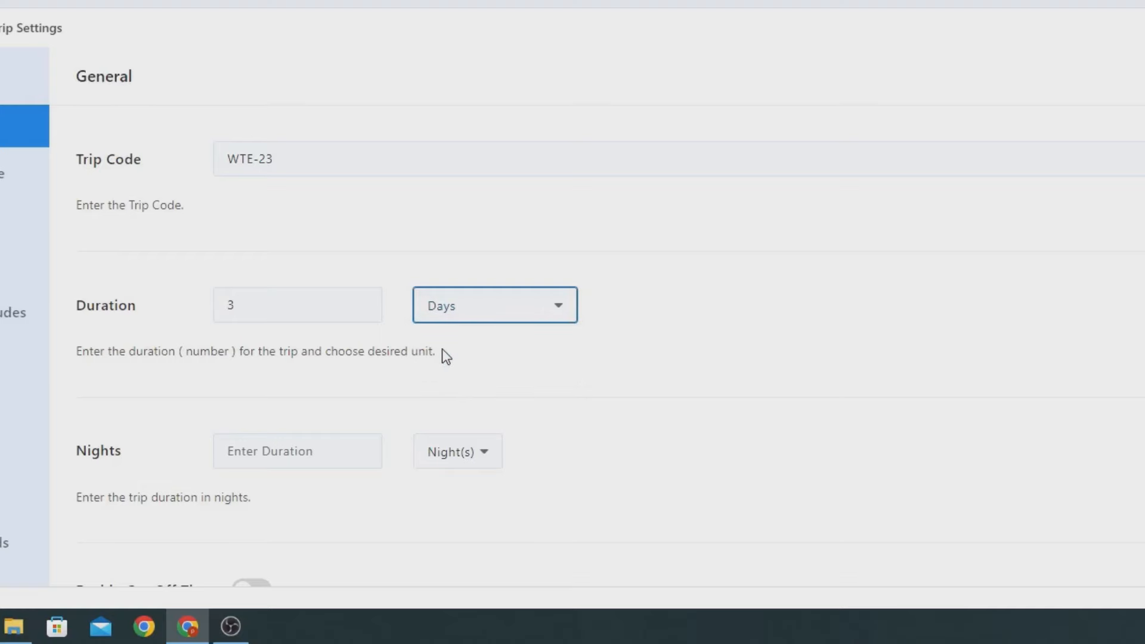
pyautogui.scroll(-2, 442, 348)
pyautogui.click(343, 349)
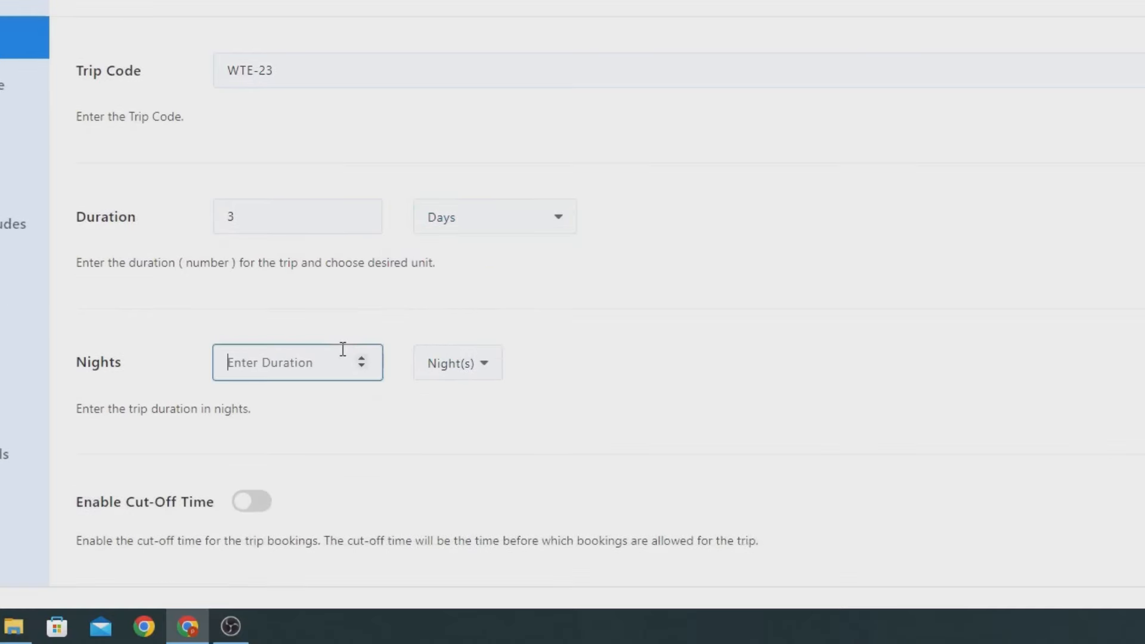
pyautogui.write('3')
pyautogui.click(198, 396)
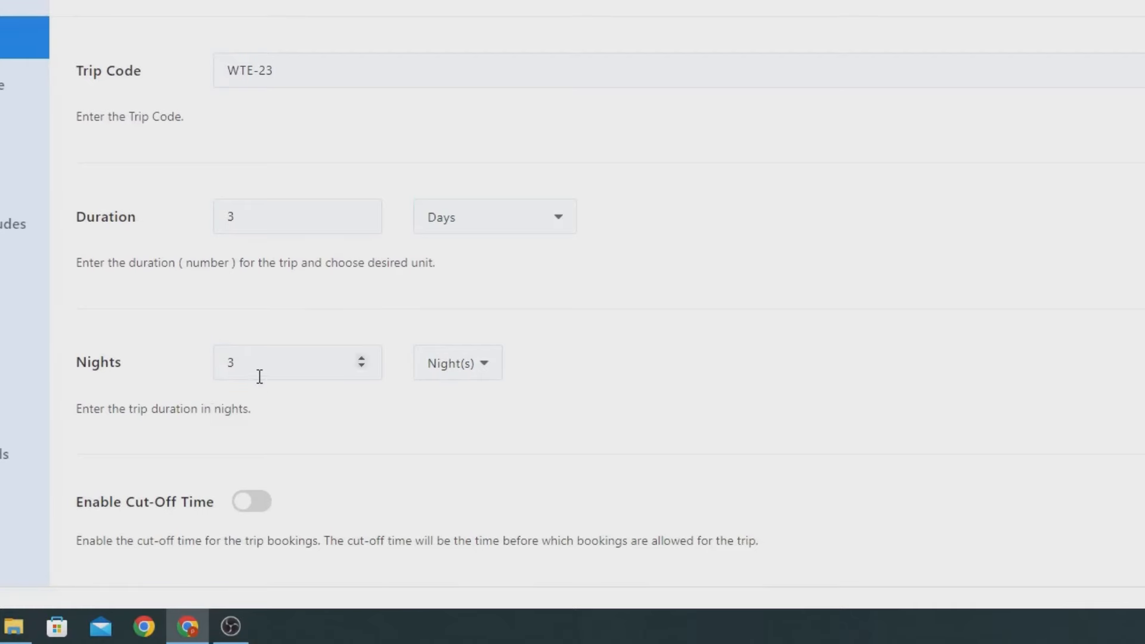
pyautogui.scroll(-5, 257, 377)
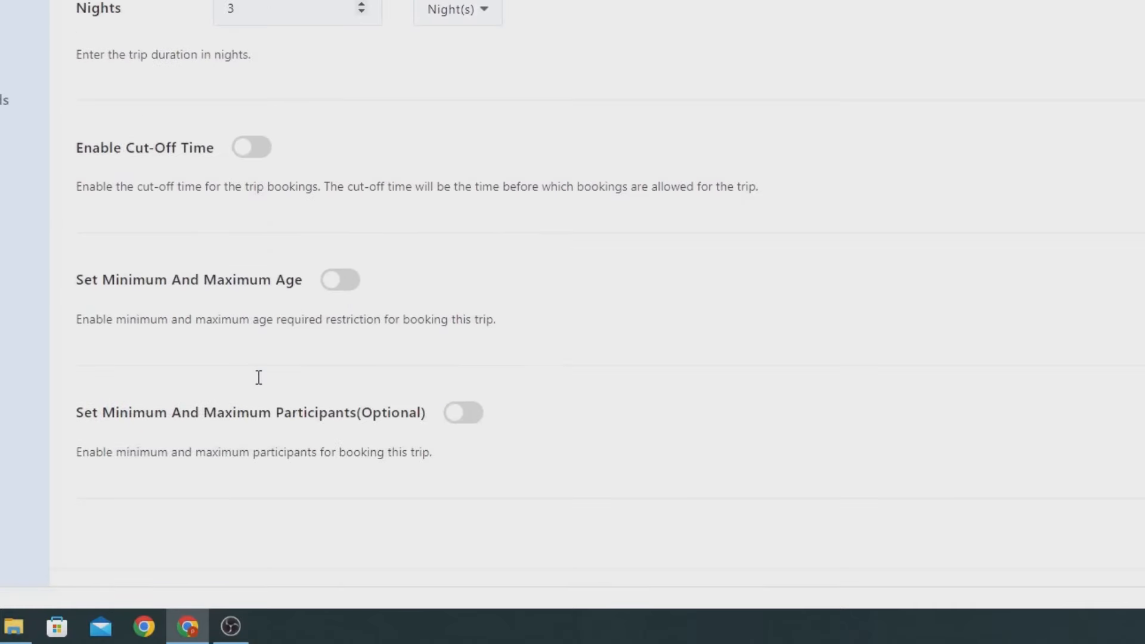
pyautogui.scroll(-1, 261, 385)
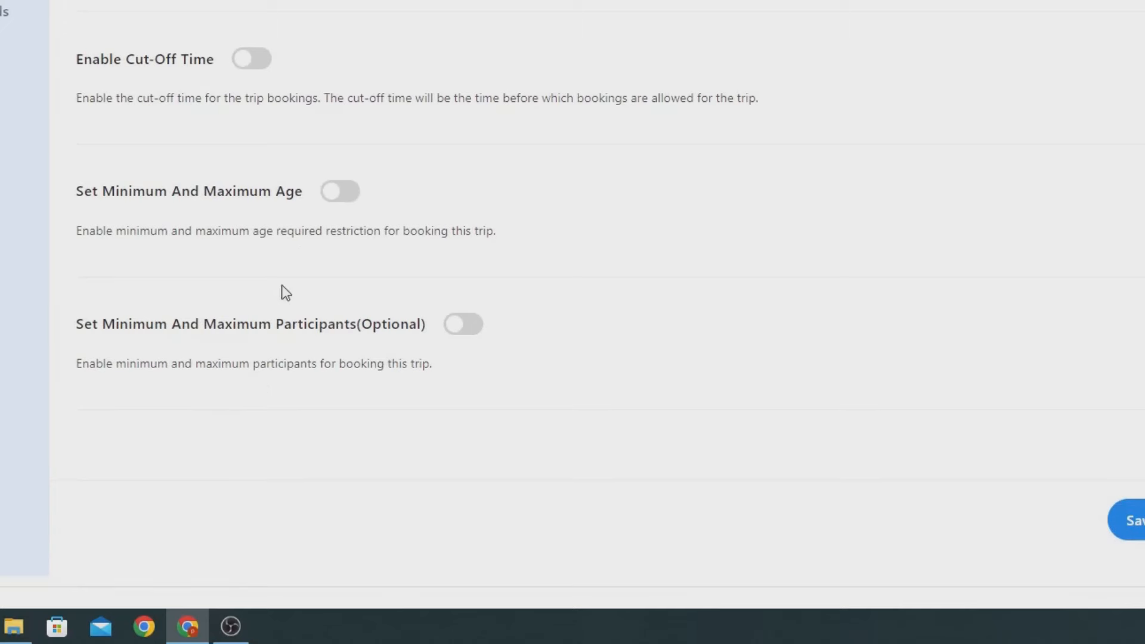
# Step: Enable the age restriction with minimum age 15 and maximum age 48
pyautogui.click(341, 203)
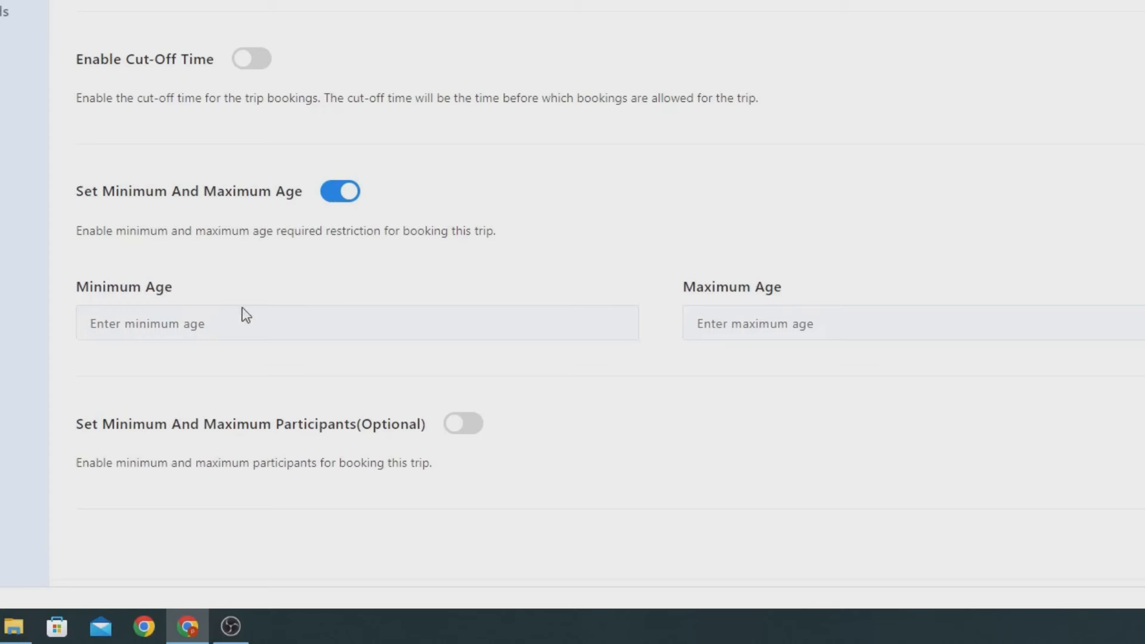
pyautogui.click(225, 320)
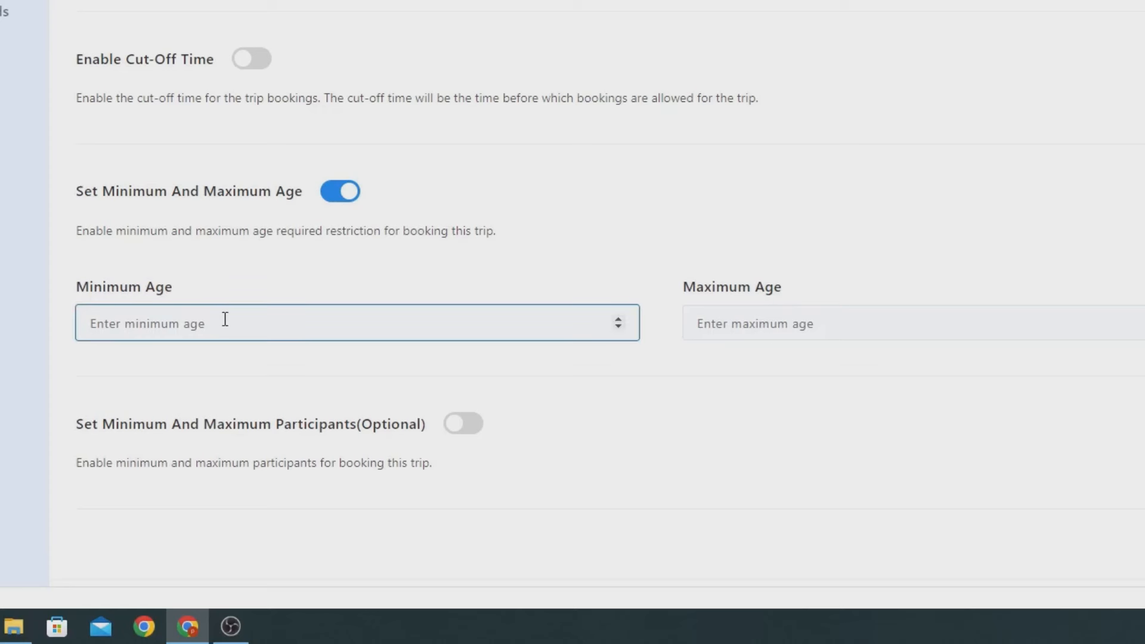
pyautogui.write('15')
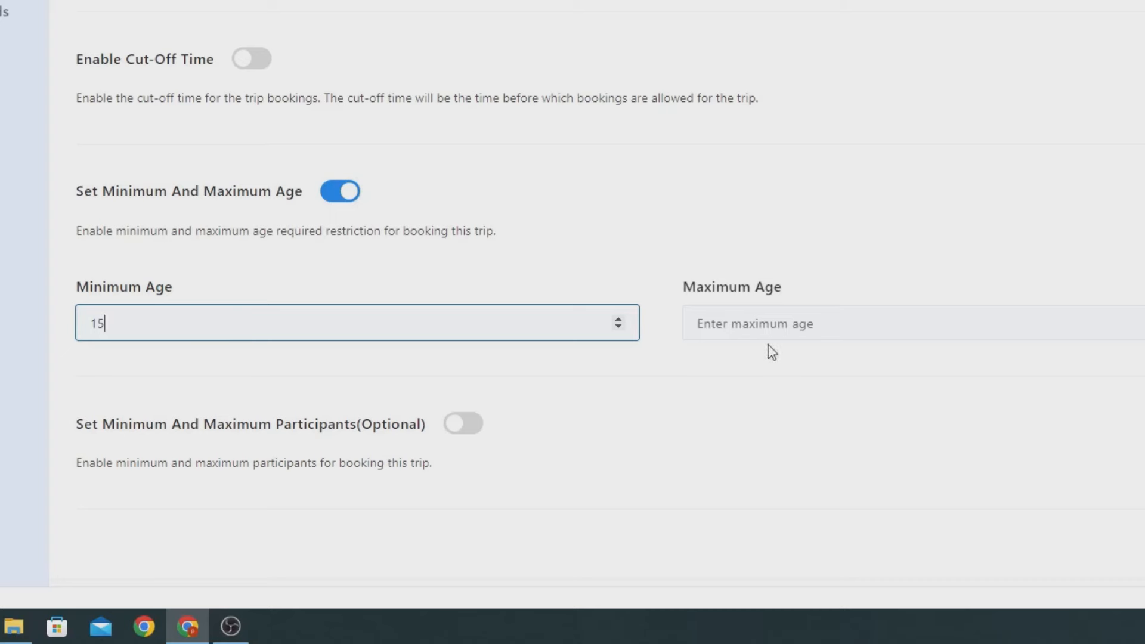
pyautogui.click(754, 319)
pyautogui.write('50')
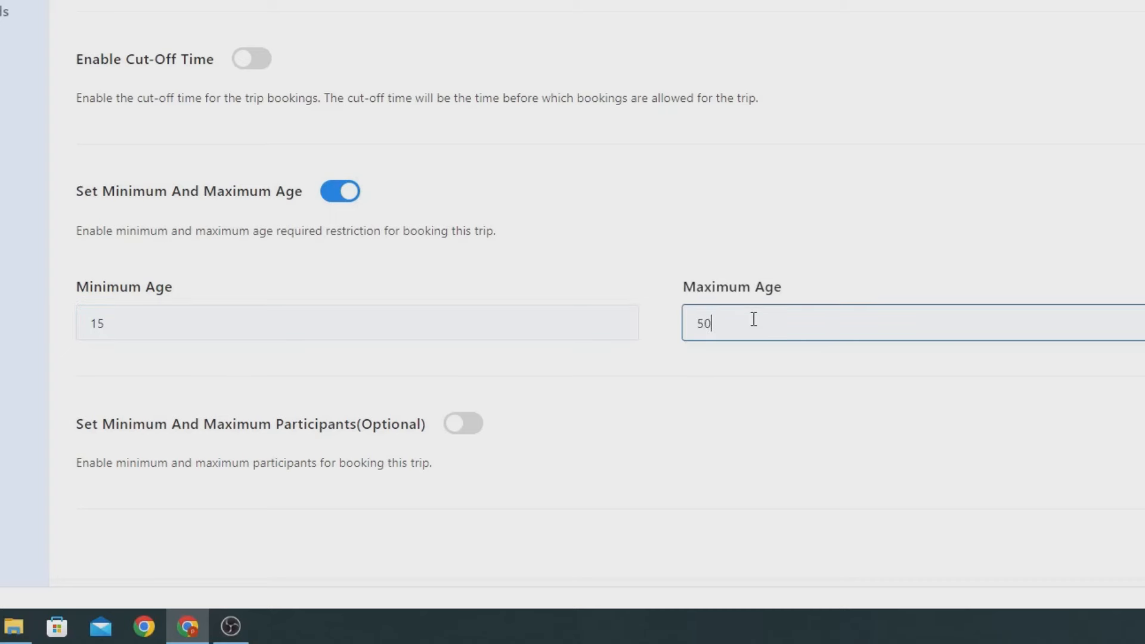
pyautogui.scroll(-2, 754, 319)
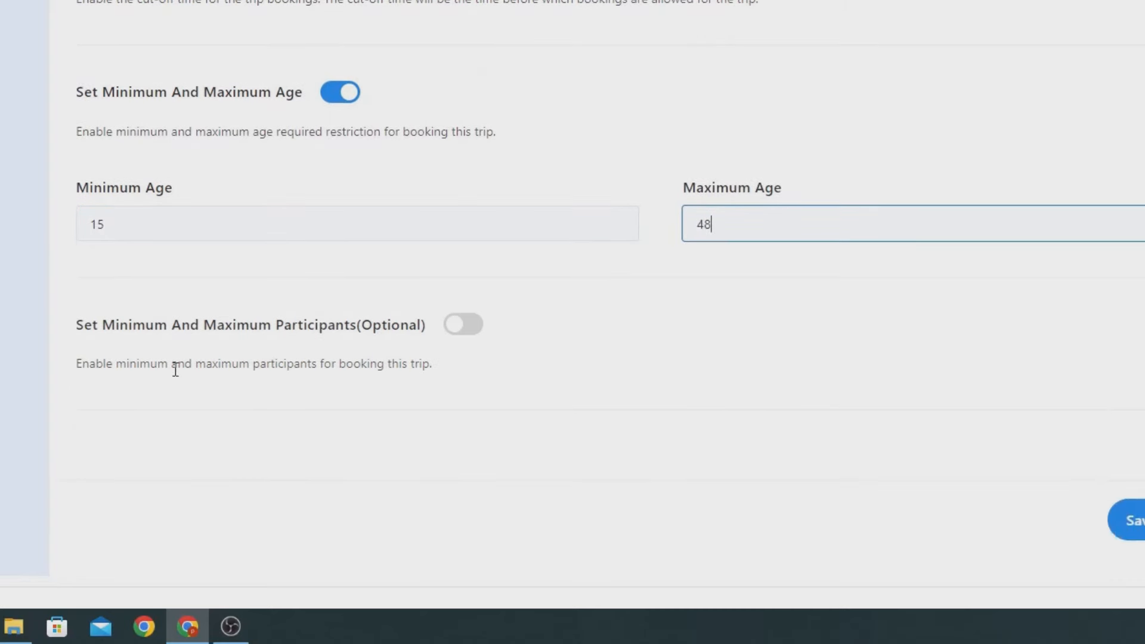
# Step: Leave the participants limit off, then save settings and continue to Date and Price
pyautogui.click(460, 327)
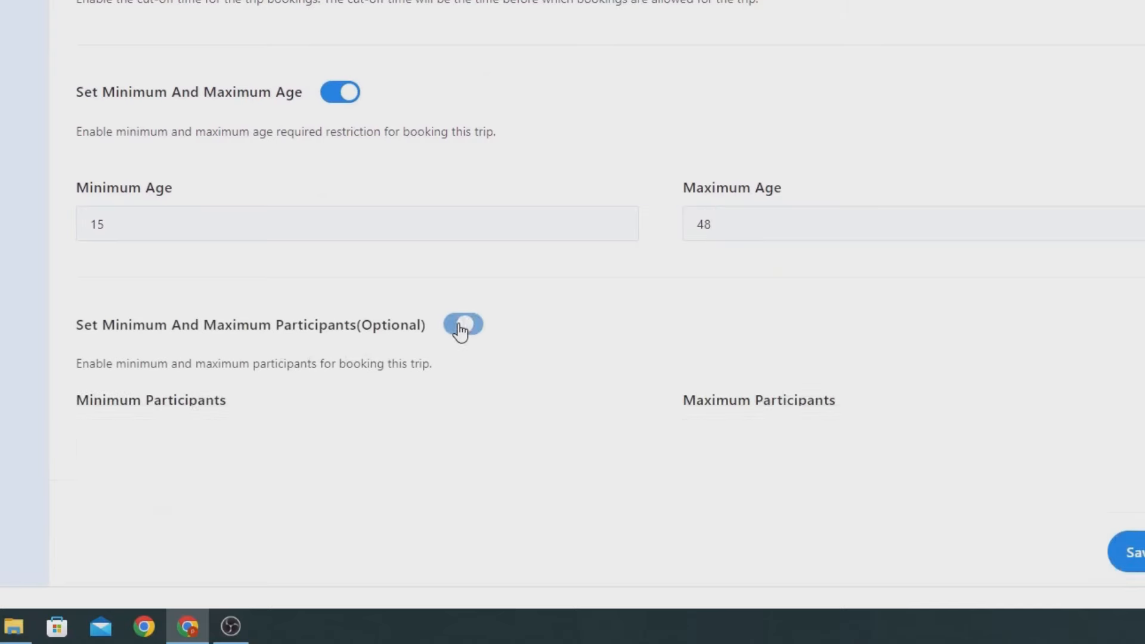
pyautogui.click(462, 326)
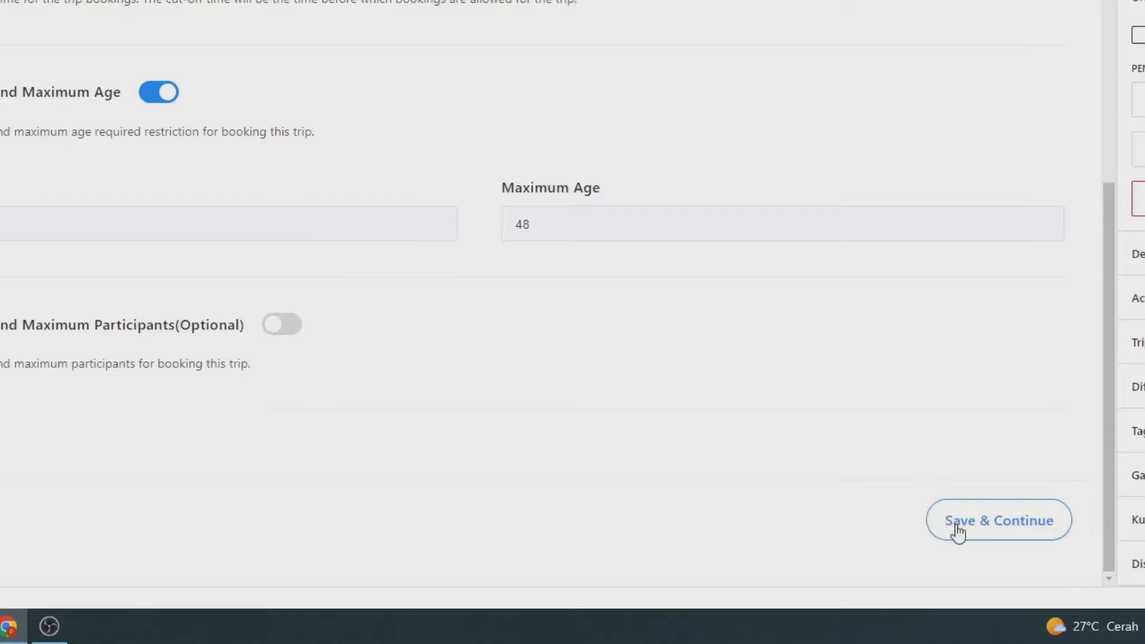
pyautogui.click(955, 525)
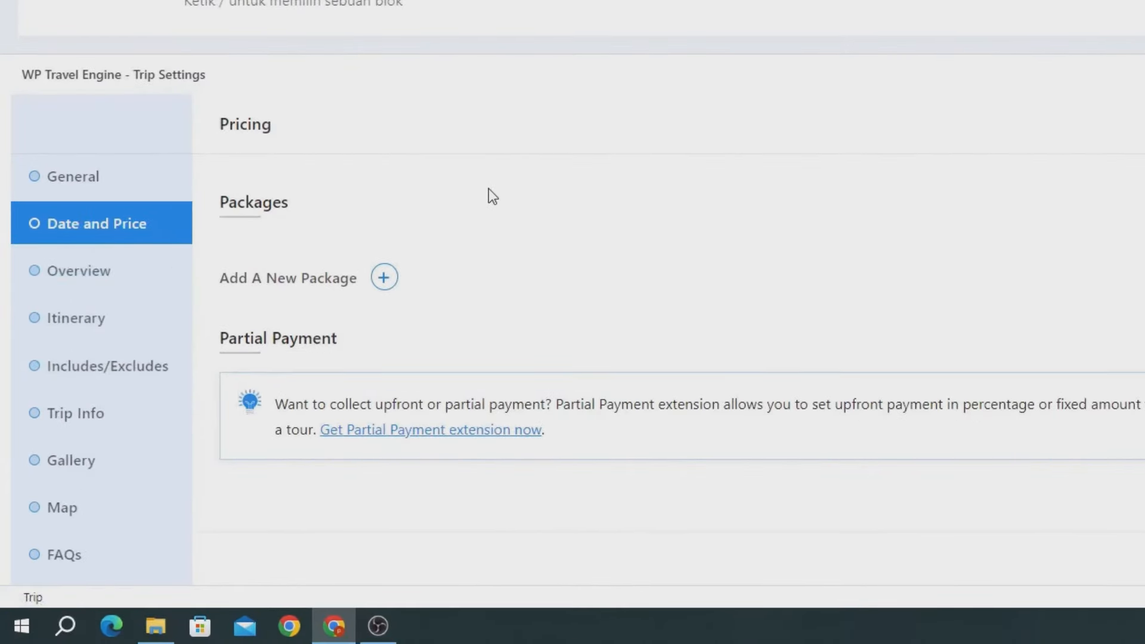
# Step: Add a new package to the trip named 'Paket Pilihan'
pyautogui.click(376, 279)
pyautogui.click(369, 314)
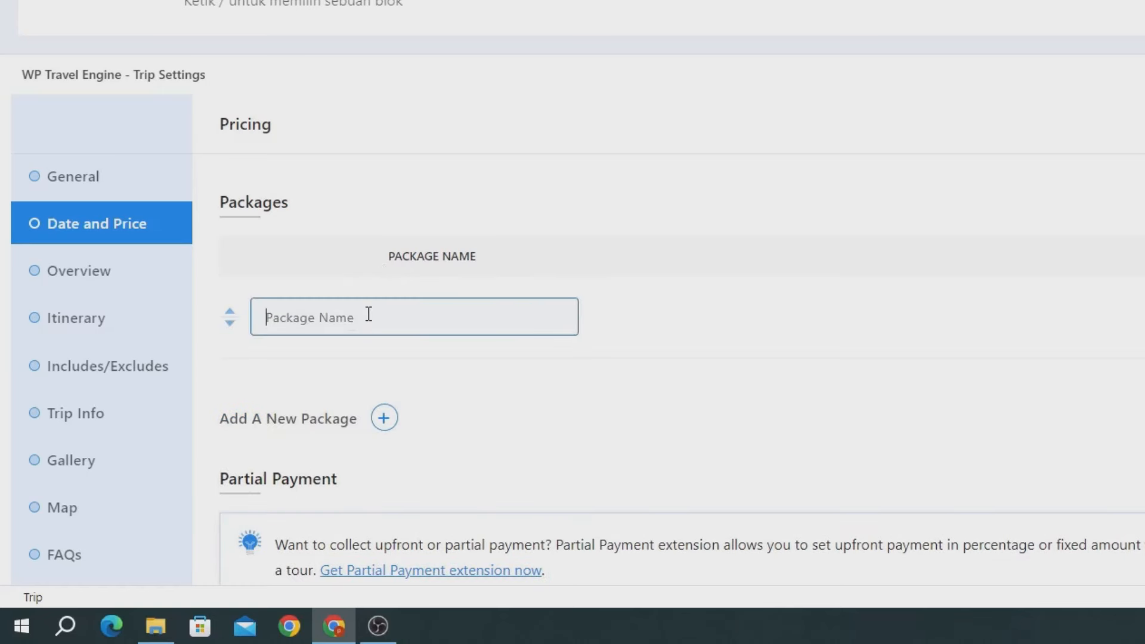
pyautogui.write('Pilih Paket')
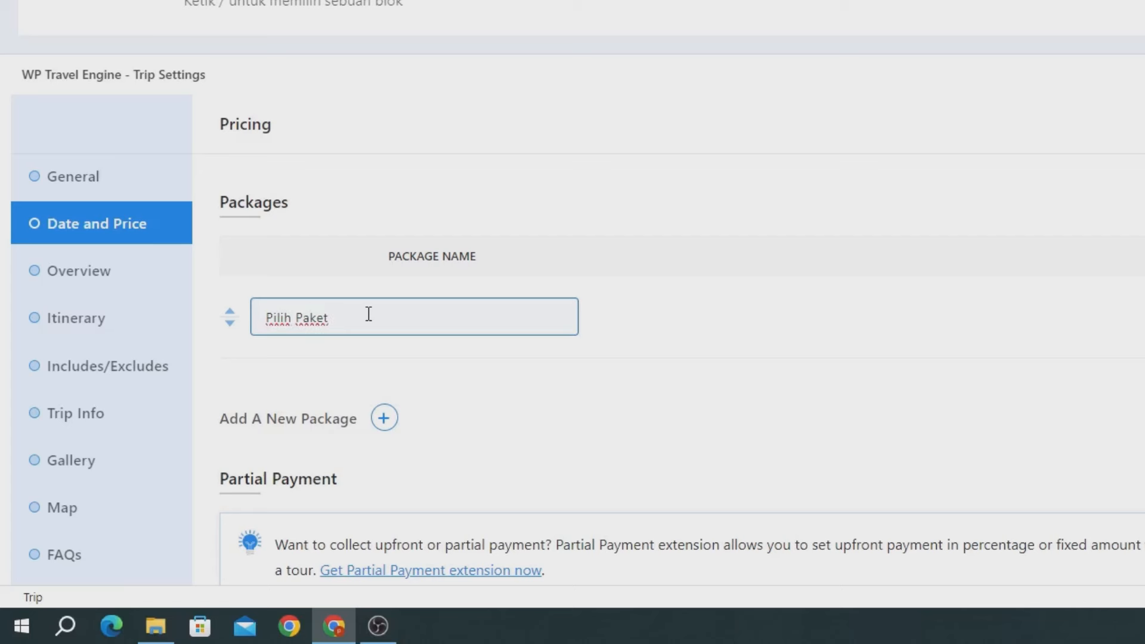
pyautogui.hotkey('ctrl', 'a')
pyautogui.write('Paket Pilihan')
# Step: Rename the package from 'Paket Pilihan' to 'Paket Large'
pyautogui.scroll(-2, 369, 314)
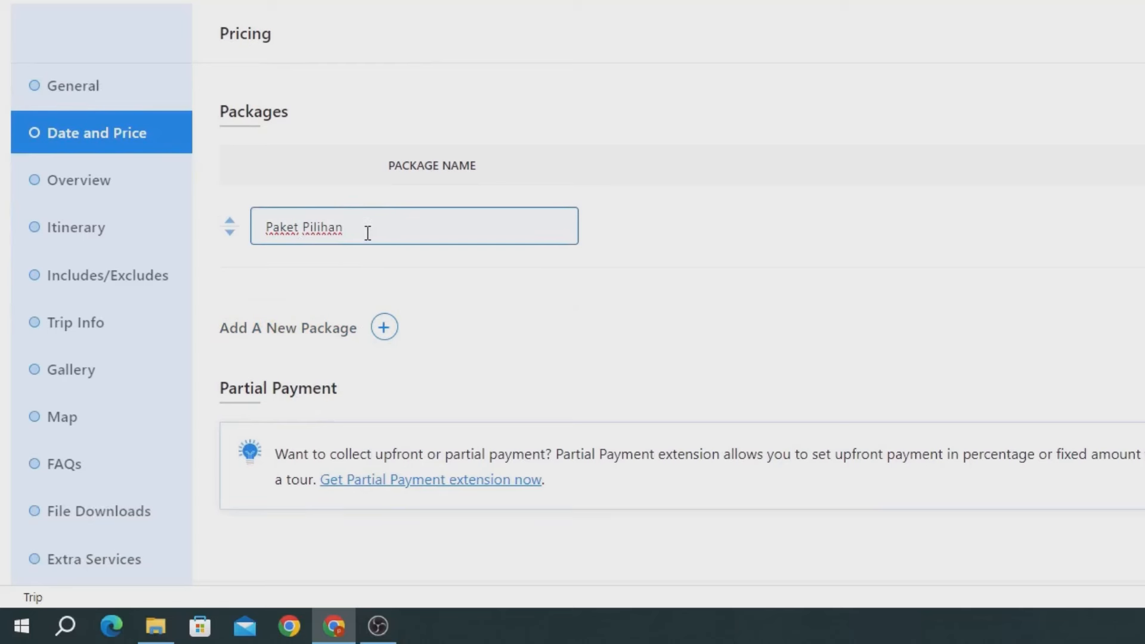
pyautogui.moveTo(362, 233); pyautogui.dragTo(270, 229)
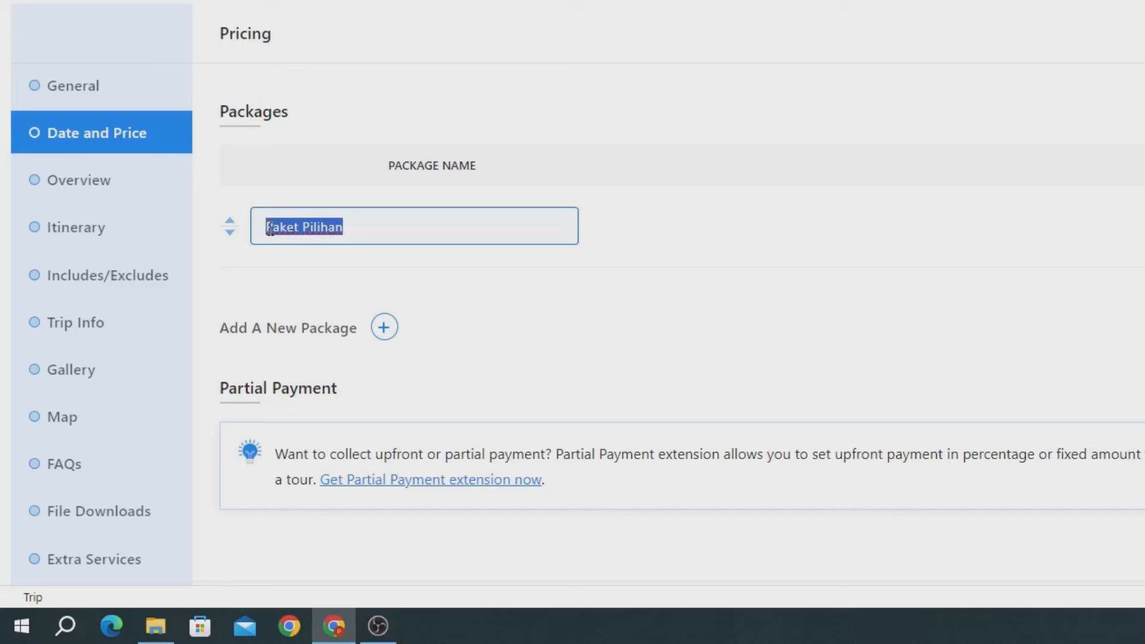
pyautogui.write('Pakae')
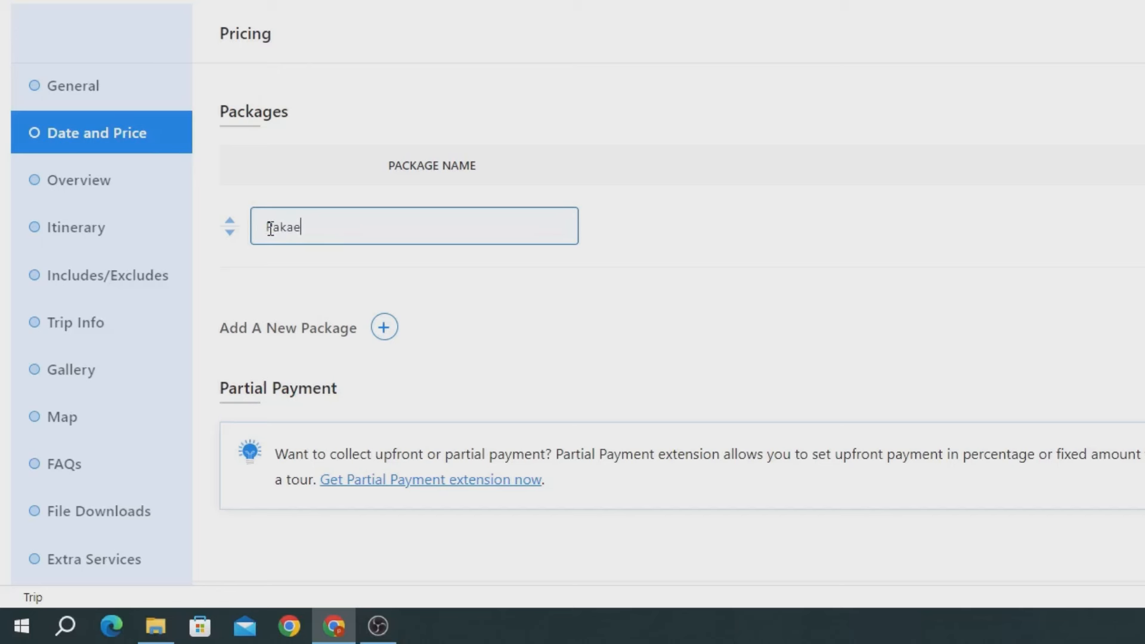
pyautogui.press('BackSpace')
pyautogui.press('BackSpace')
pyautogui.write('et Largee')
pyautogui.press('BackSpace')
pyautogui.press('BackSpace')
pyautogui.write('e')
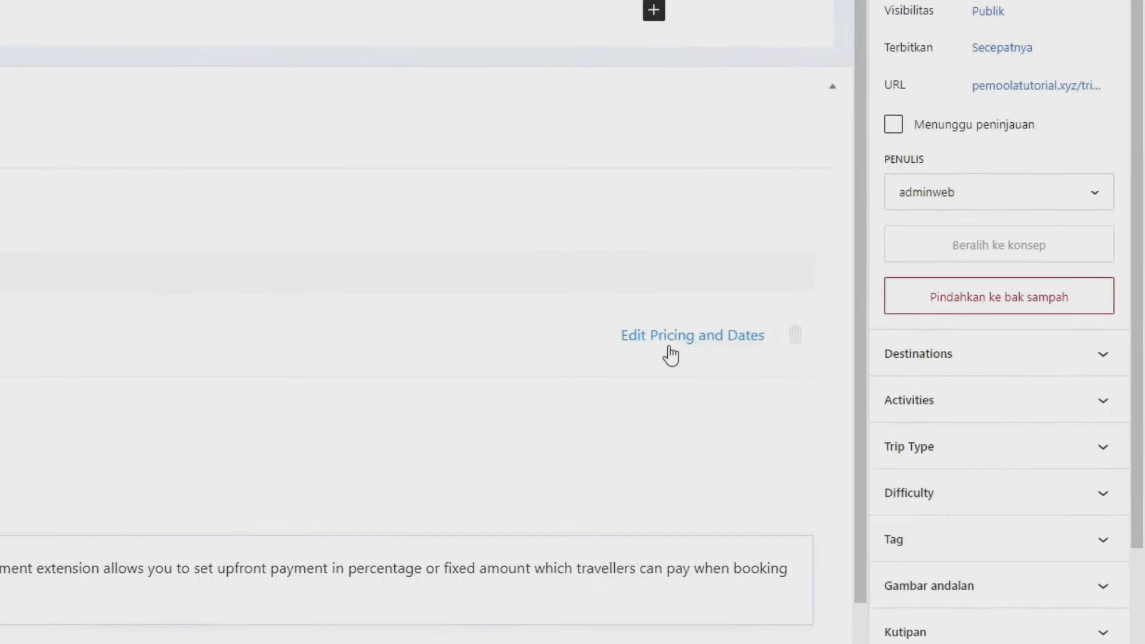
# Step: In the package pricing, enable the Small category with a price of 10000
pyautogui.click(616, 344)
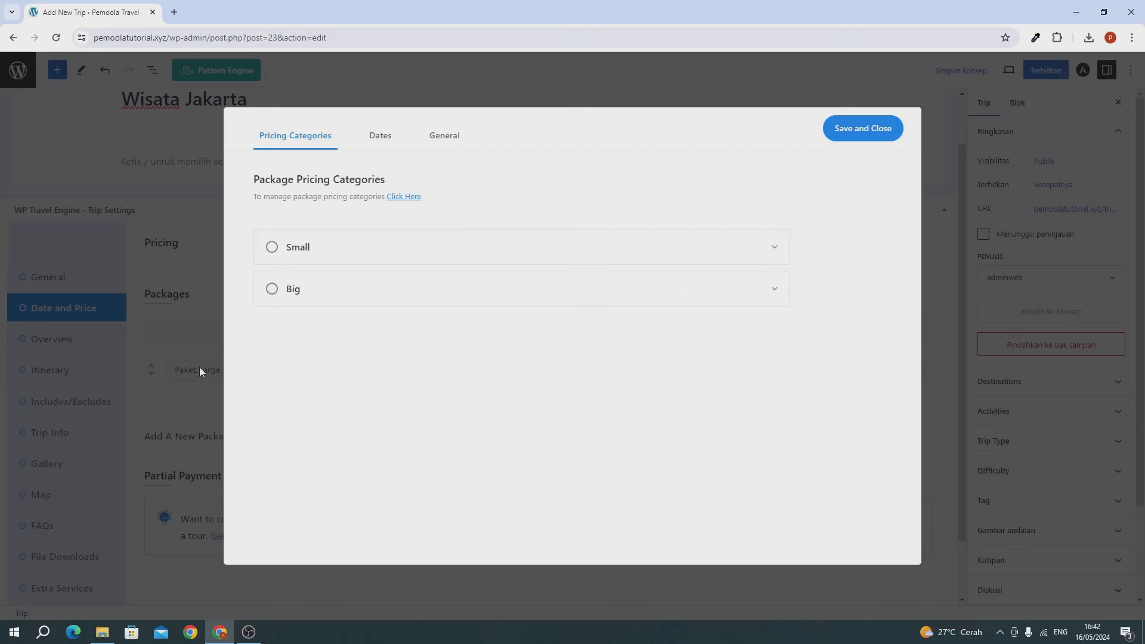
pyautogui.click(282, 256)
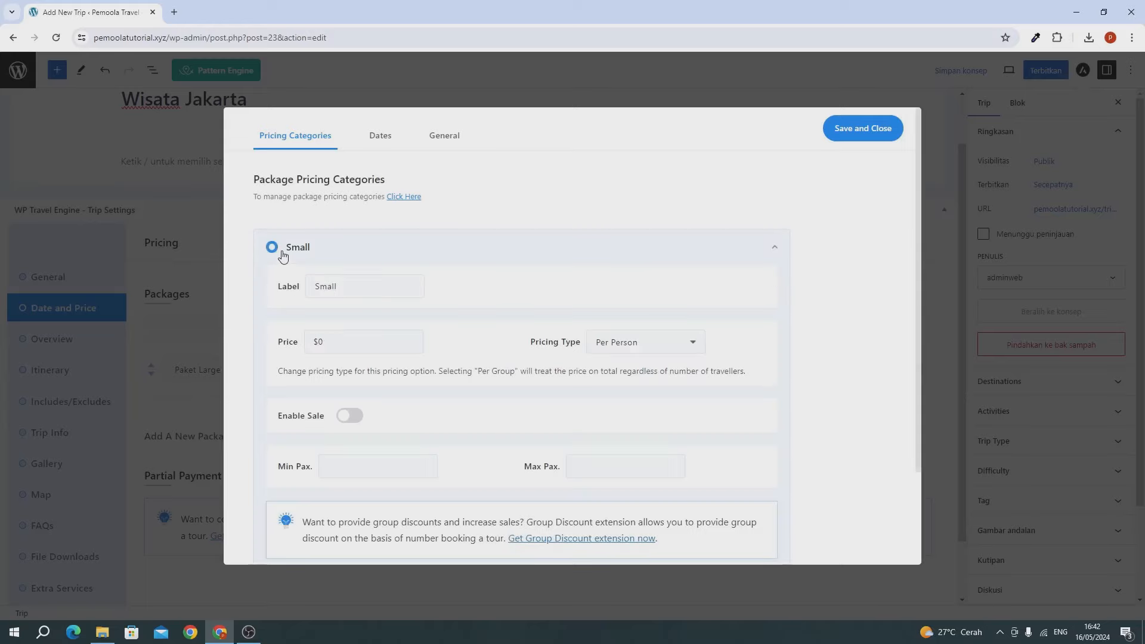
pyautogui.scroll(-1, 210, 288)
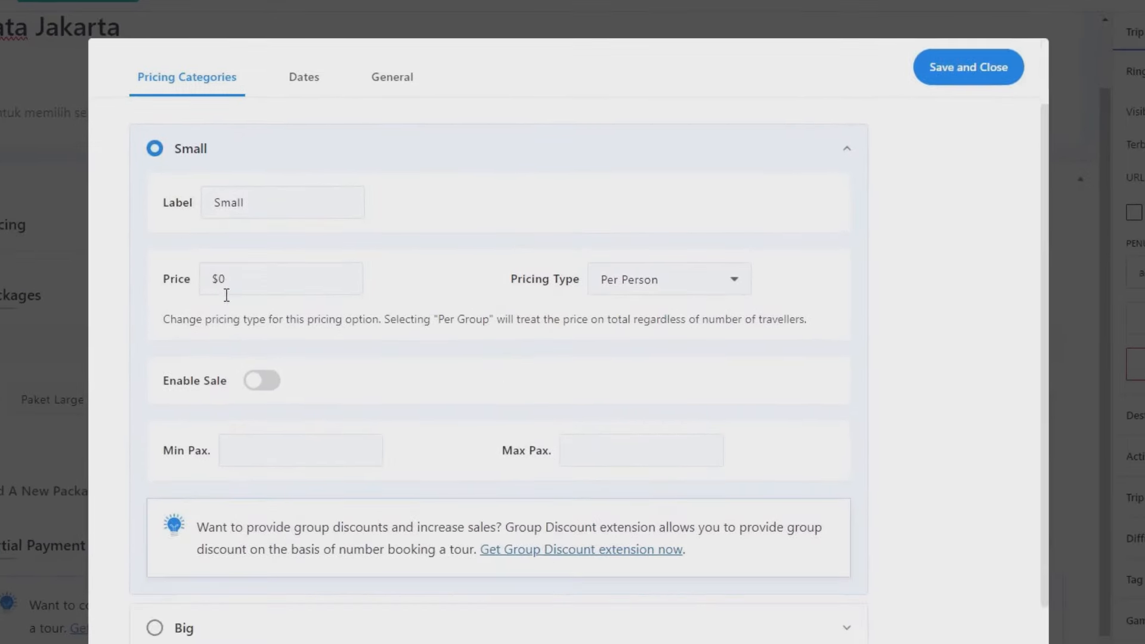
pyautogui.click(247, 283)
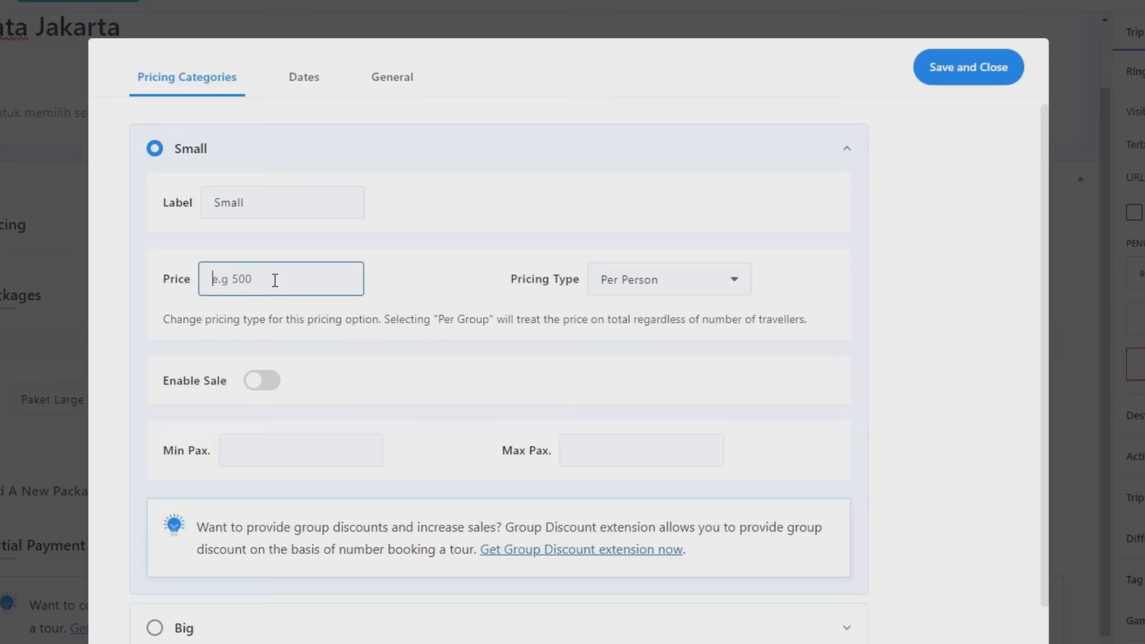
pyautogui.write('10000')
pyautogui.scroll(-2, 358, 388)
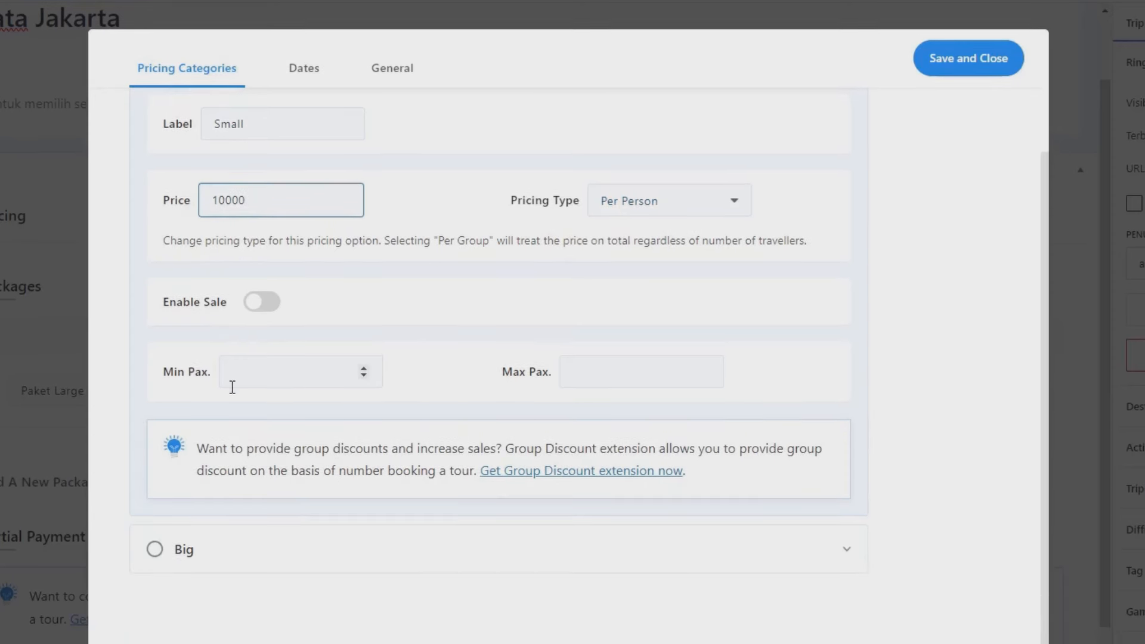
# Step: Enable the Big category and give Small Min Pax 1 and Max Pax 4
pyautogui.click(158, 510)
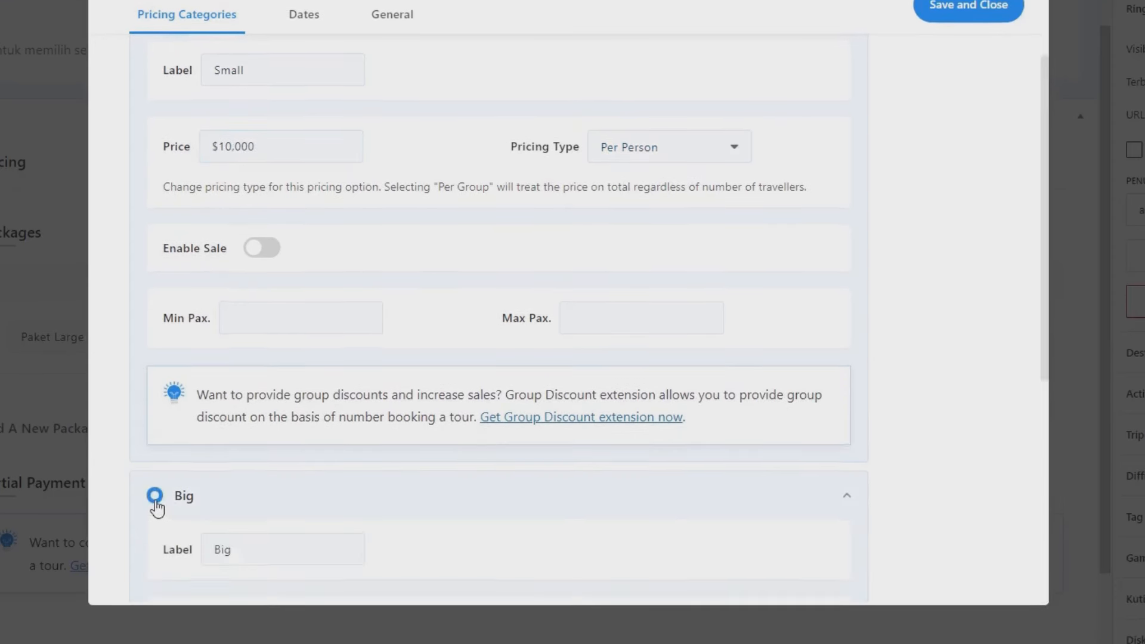
pyautogui.scroll(-3, 179, 504)
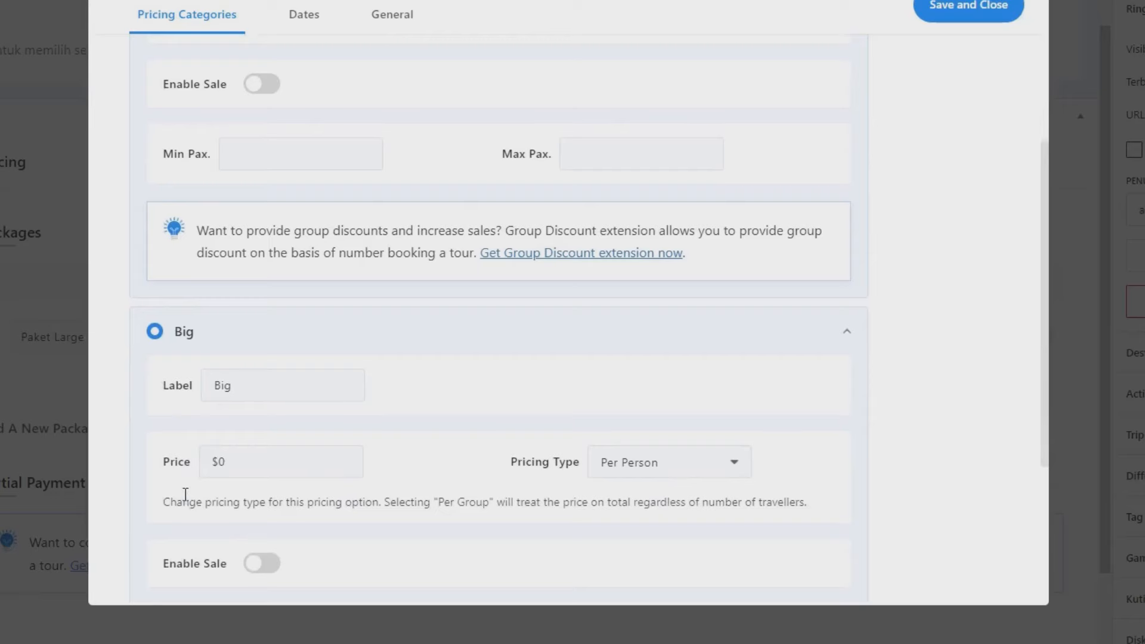
pyautogui.scroll(3, 185, 494)
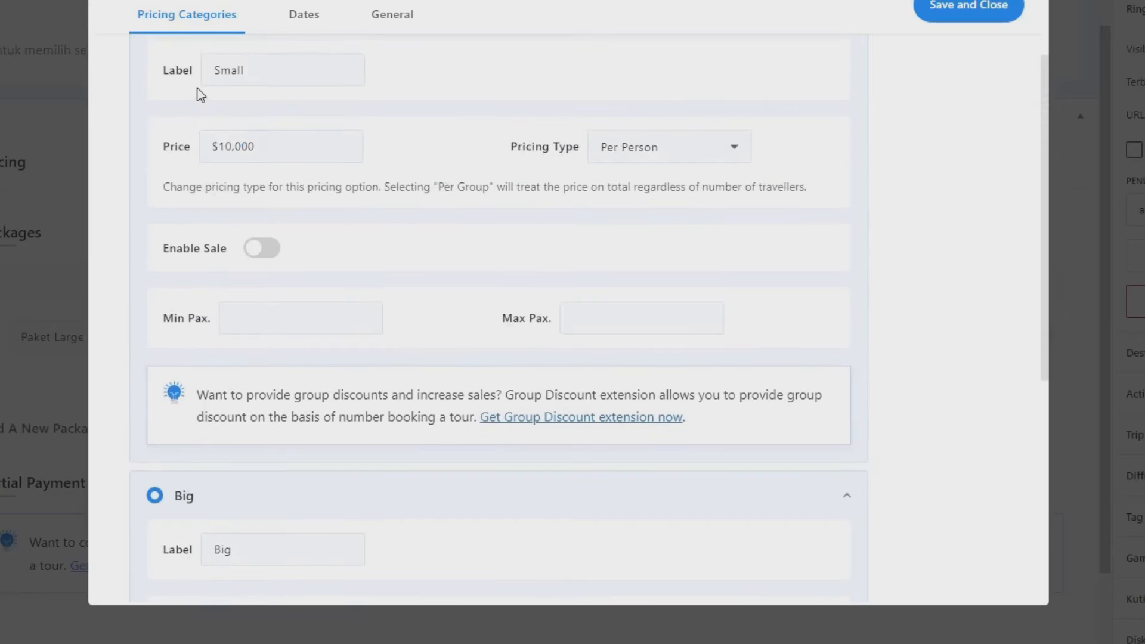
pyautogui.click(226, 321)
pyautogui.write('1')
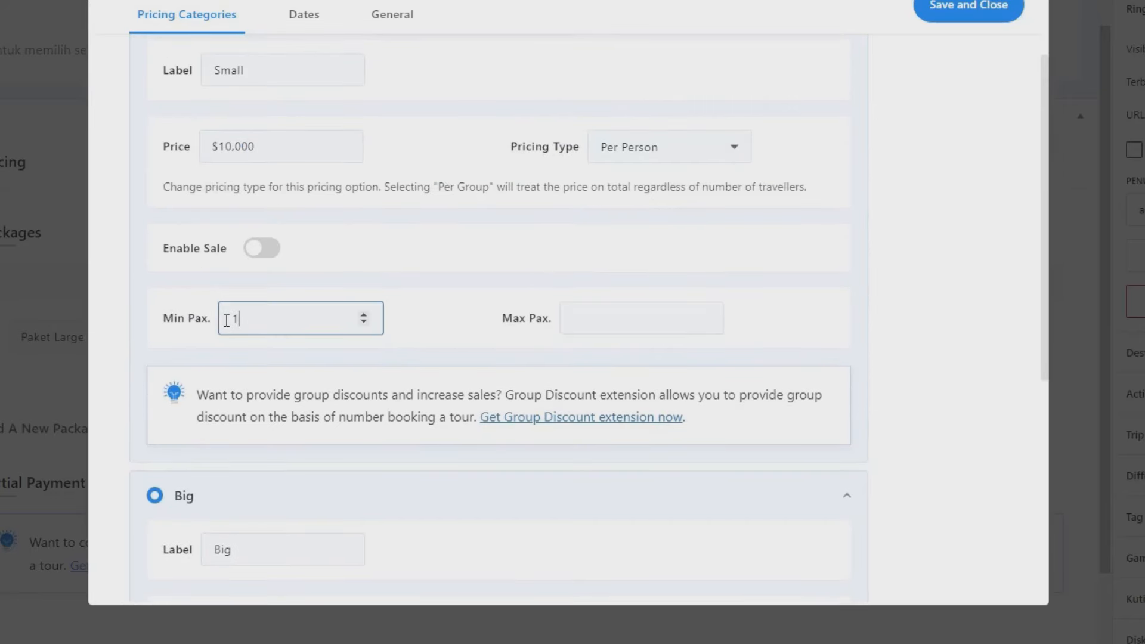
pyautogui.click(601, 317)
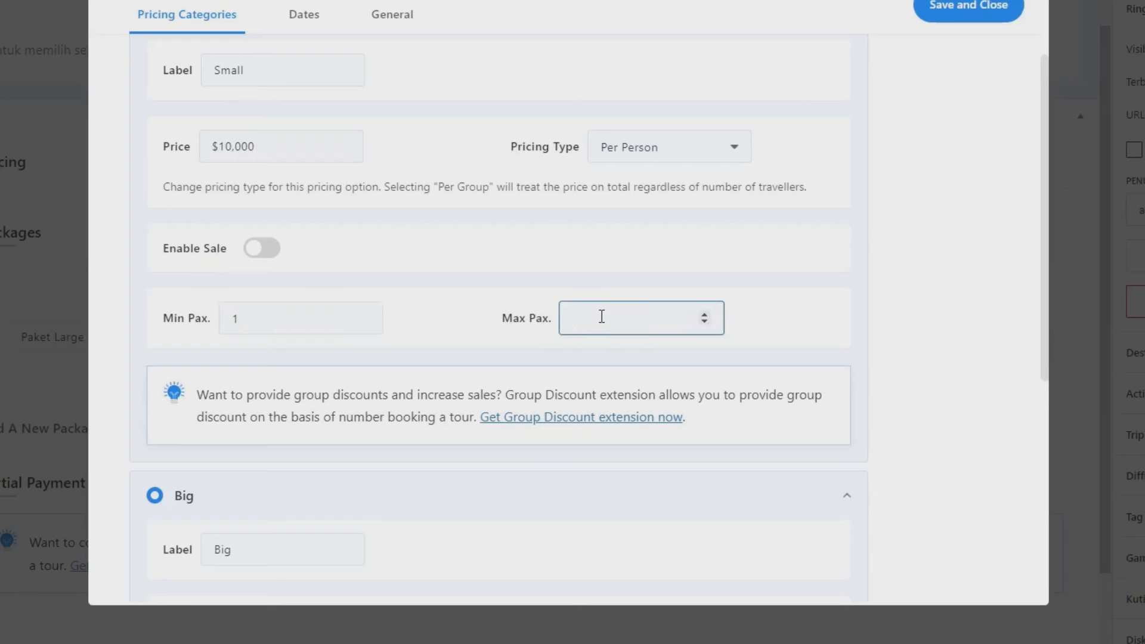
pyautogui.write('5')
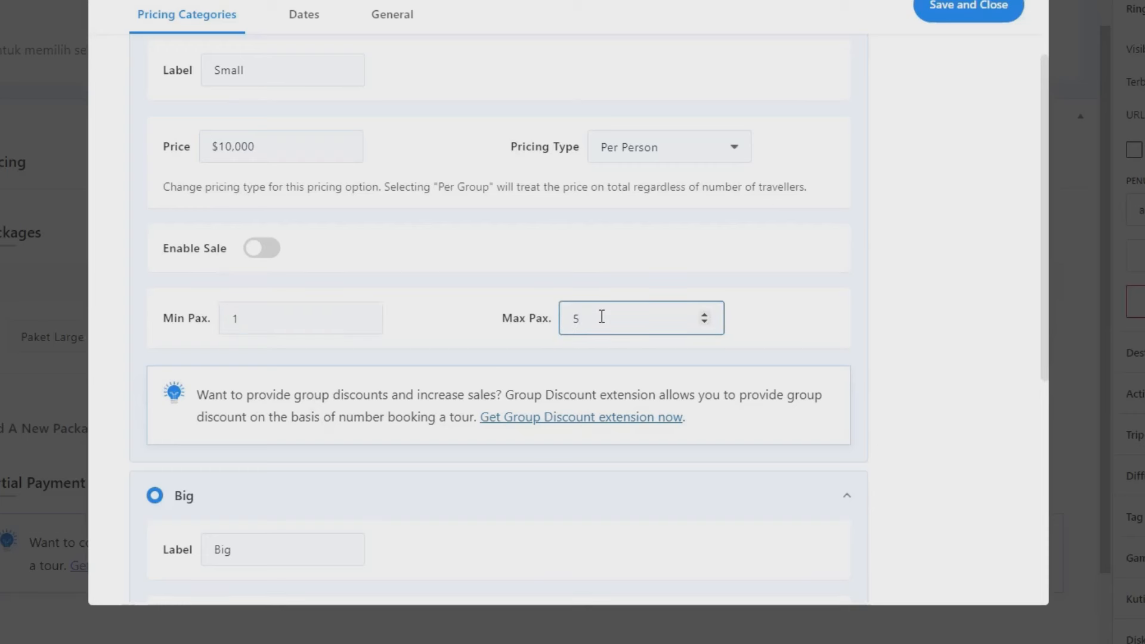
pyautogui.press('BackSpace')
pyautogui.write('4')
pyautogui.scroll(-4, 485, 383)
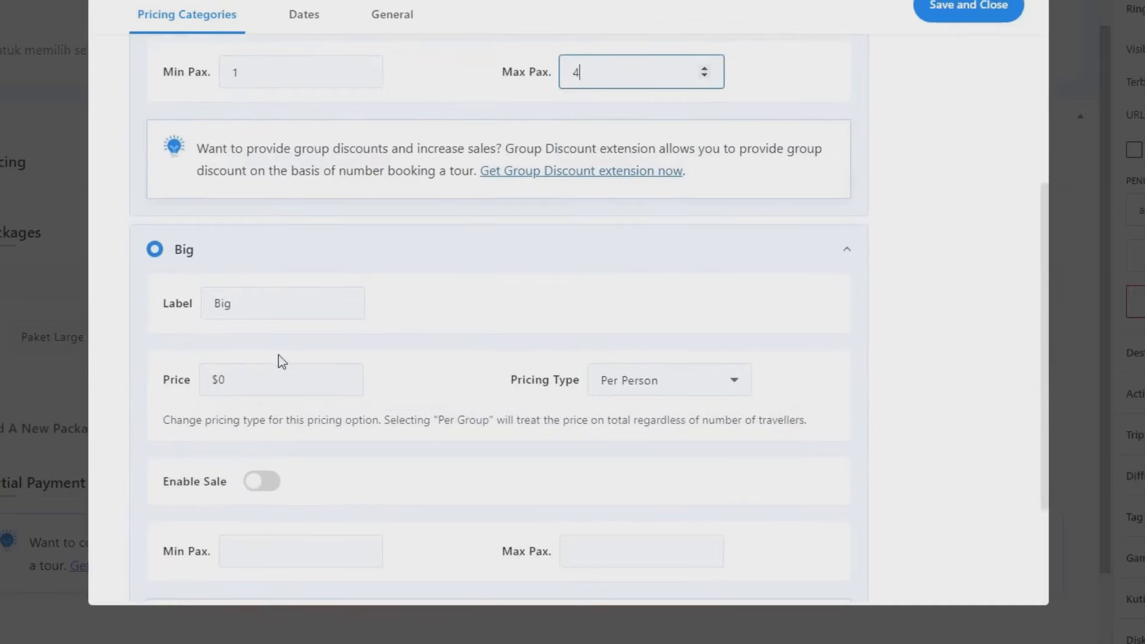
# Step: Price the Big category at 80000 per person with Min Pax 6 and Max Pax 15
pyautogui.click(243, 373)
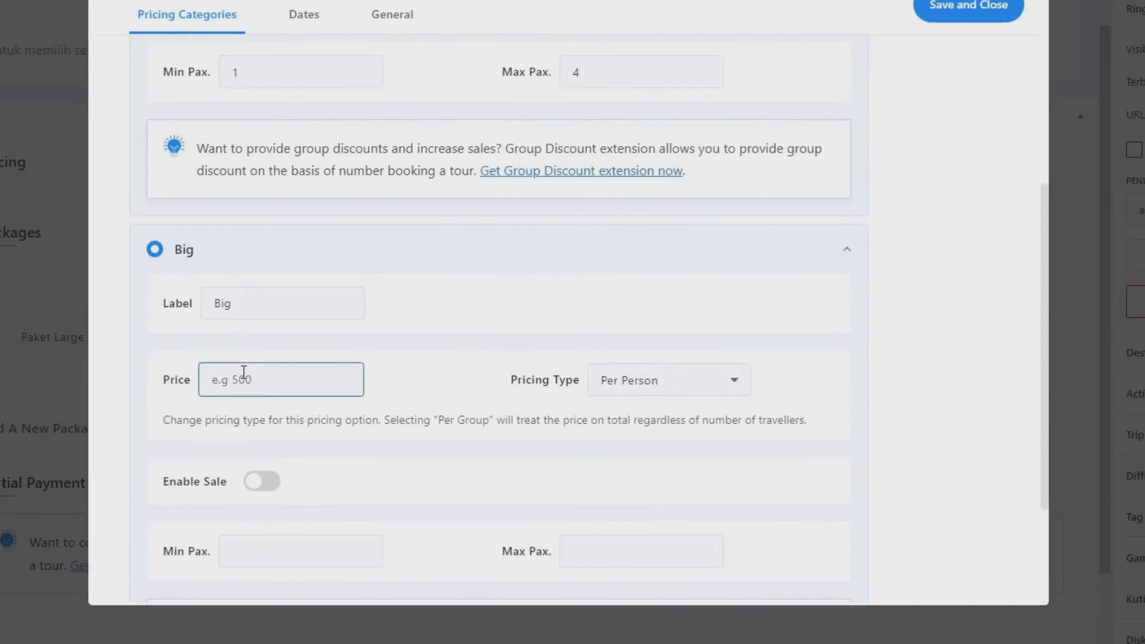
pyautogui.write('80000')
pyautogui.scroll(-2, 243, 372)
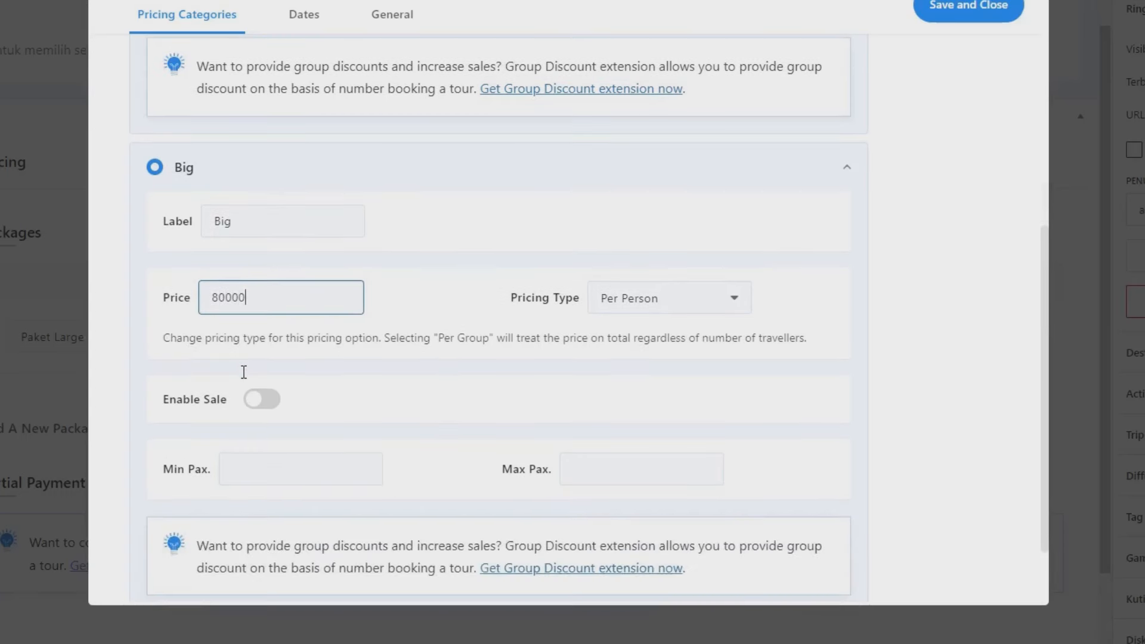
pyautogui.scroll(-2, 357, 447)
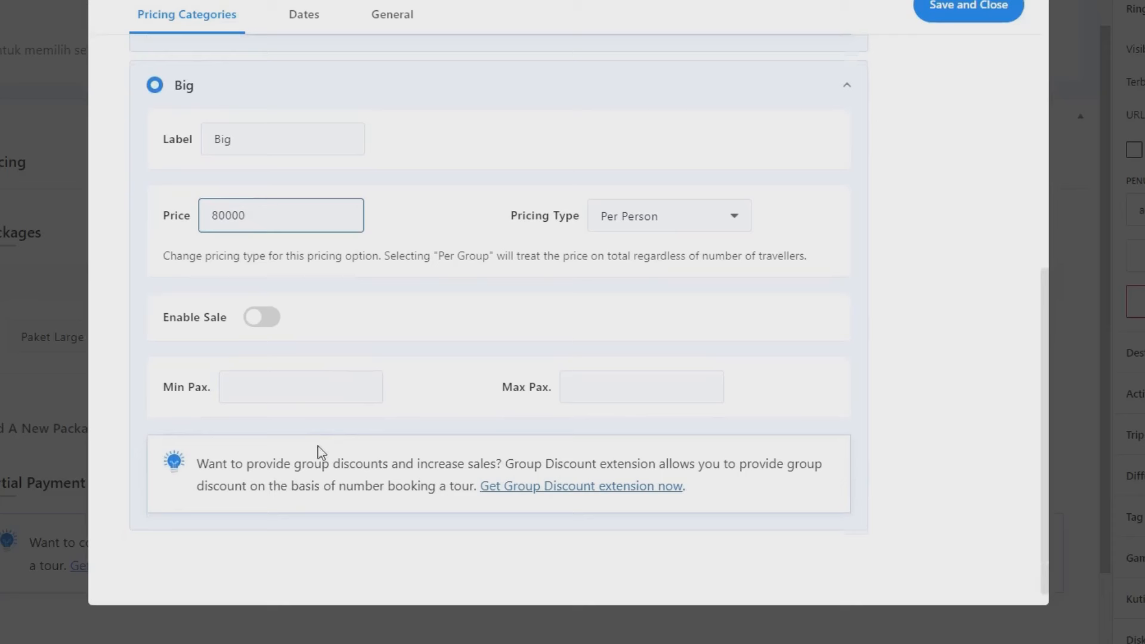
pyautogui.click(272, 392)
pyautogui.write('6')
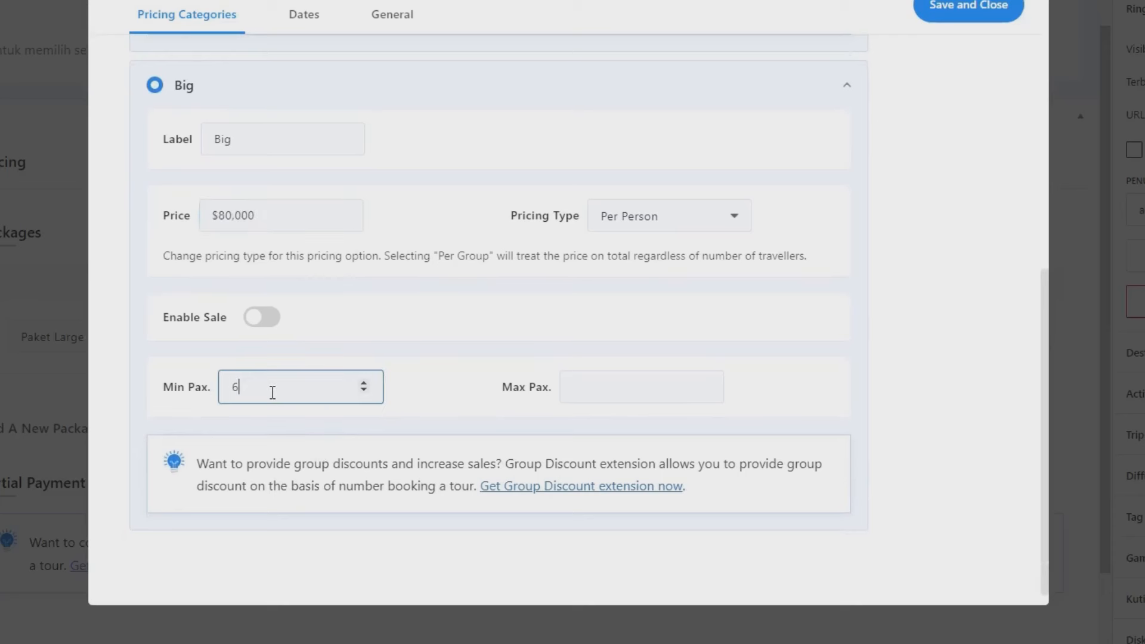
pyautogui.click(594, 379)
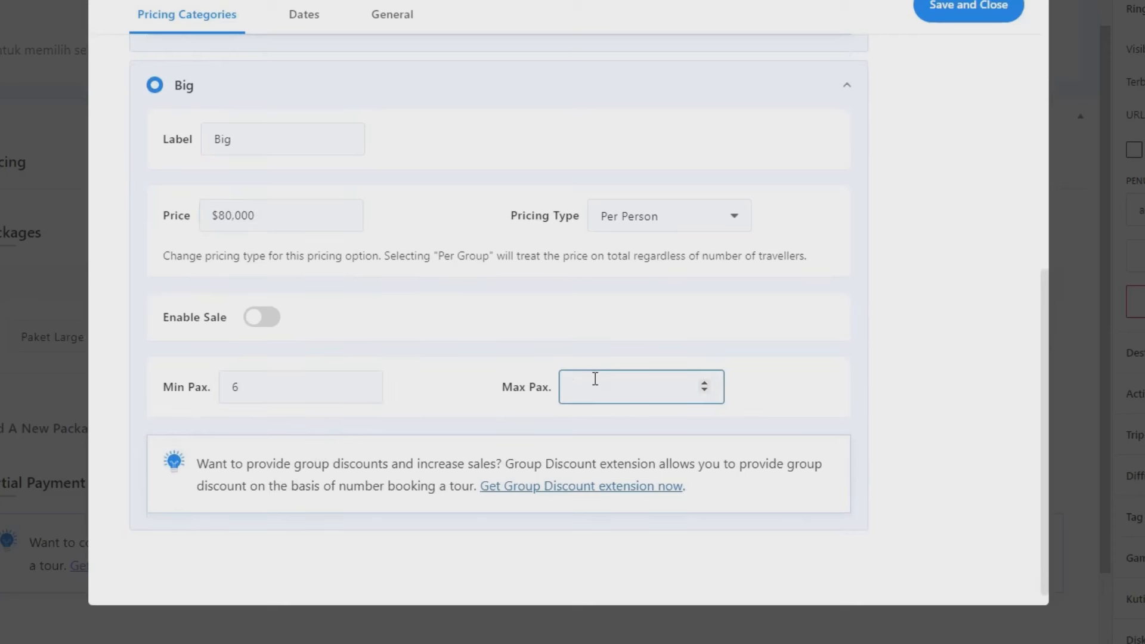
pyautogui.write('15')
pyautogui.scroll(1, 242, 222)
pyautogui.scroll(6, 242, 222)
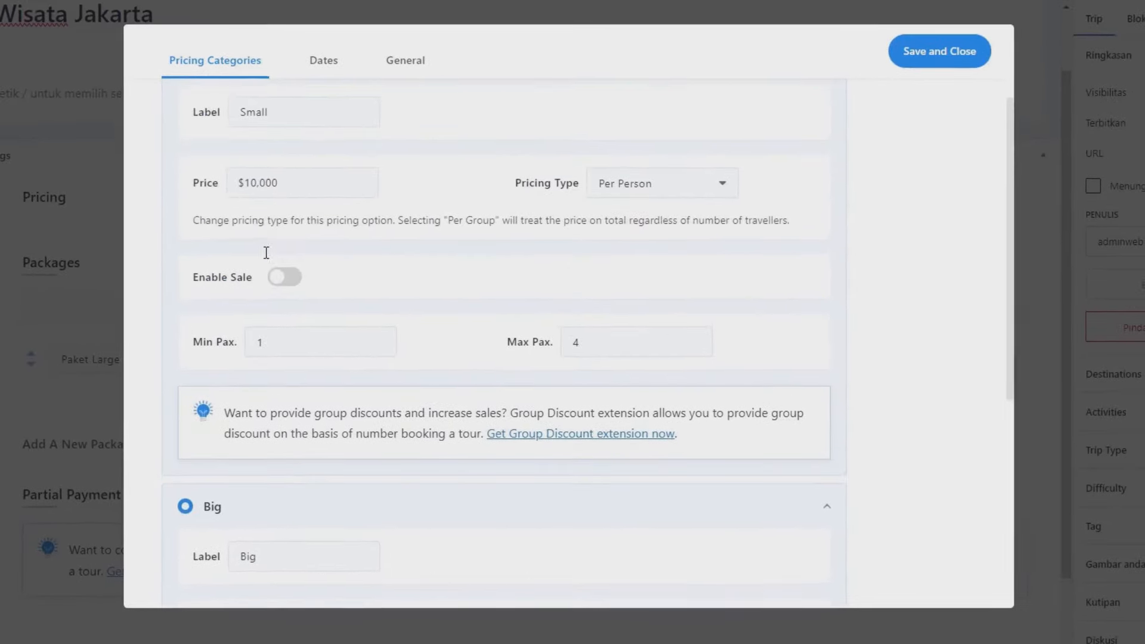
pyautogui.scroll(-7, 278, 296)
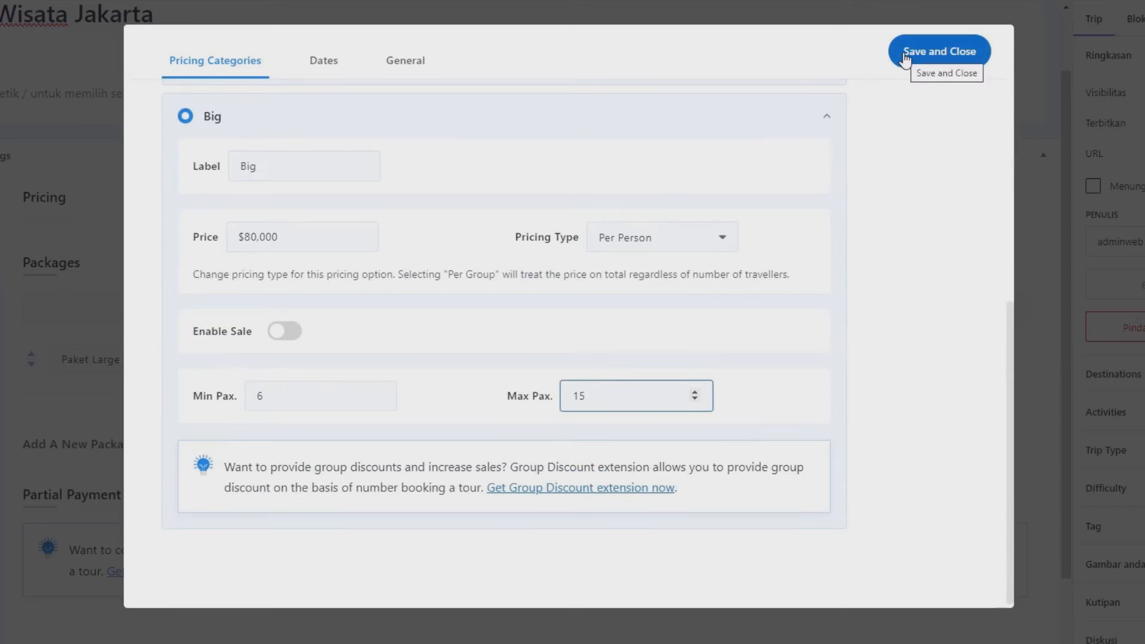
# Step: Review the package's Dates and General tabs, then save and close the pricing dialog
pyautogui.click(327, 73)
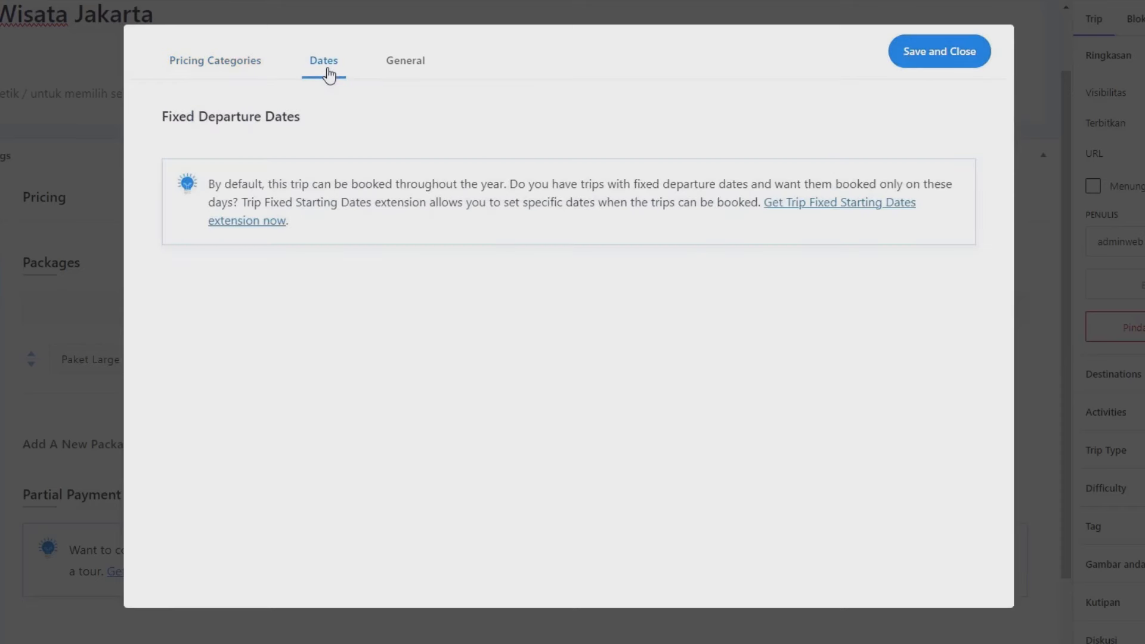
pyautogui.click(391, 71)
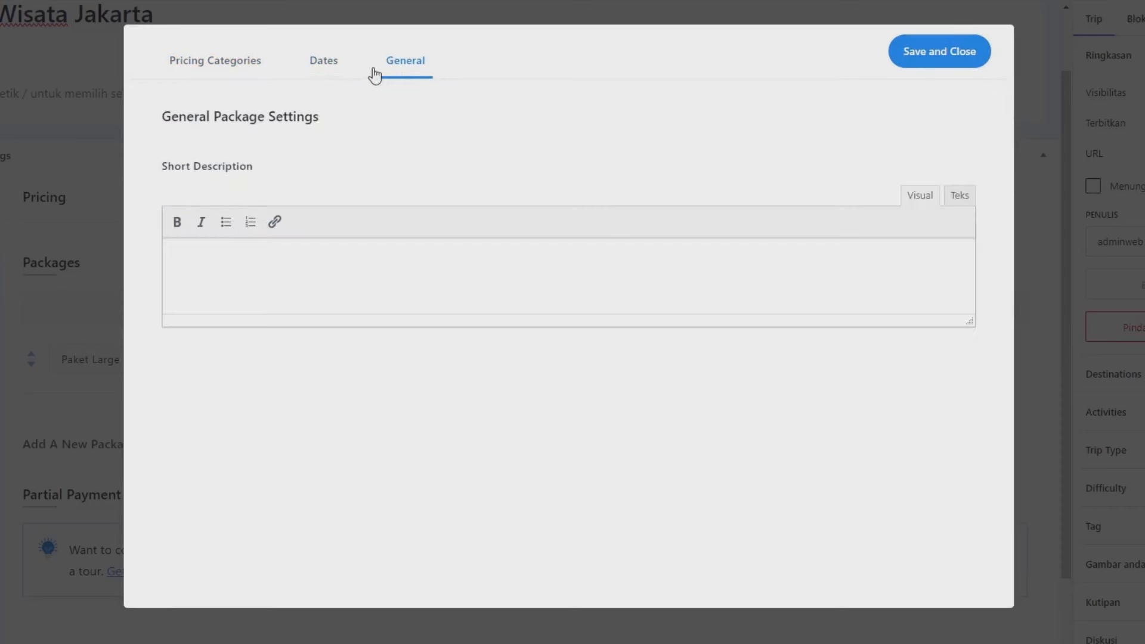
pyautogui.click(327, 73)
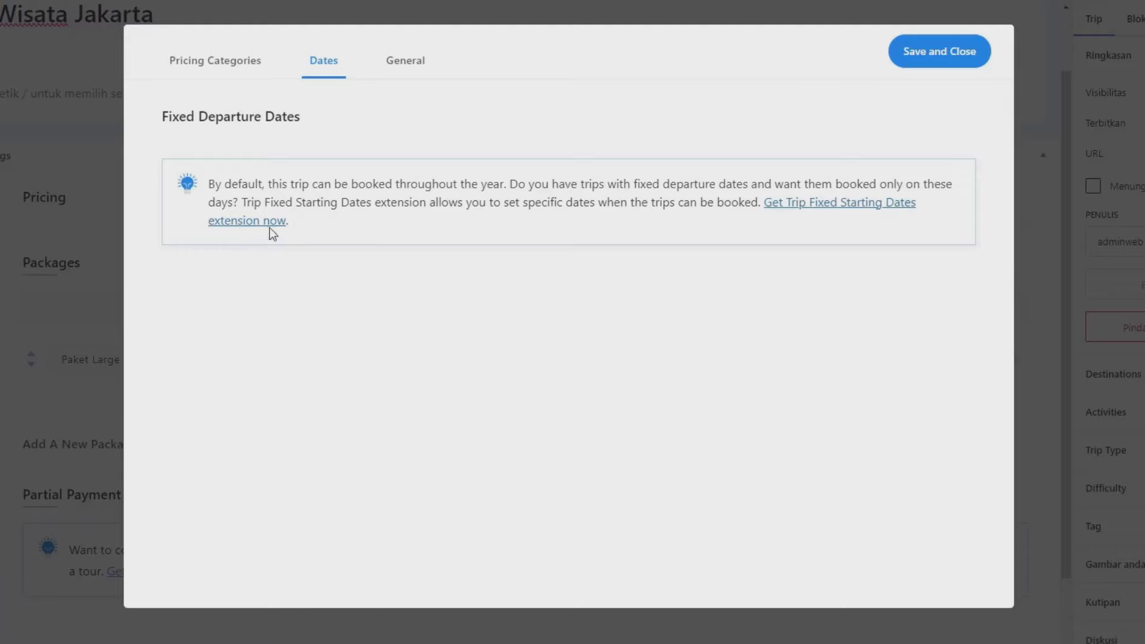
pyautogui.click(902, 62)
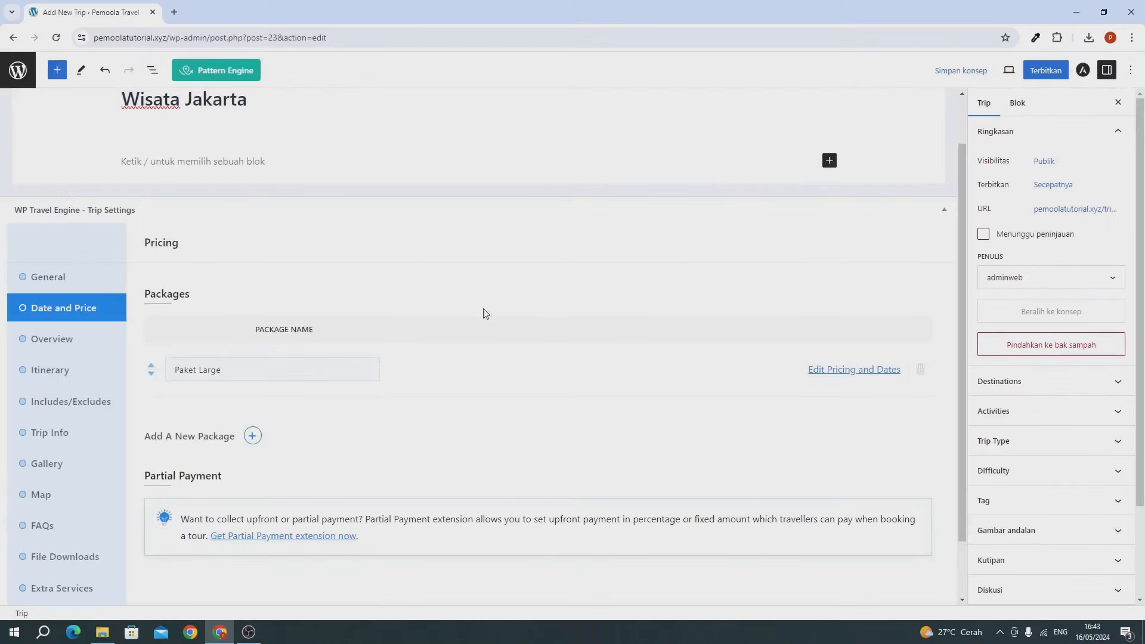
# Step: Replace the package name 'Paket Large' with 'Pilihan Paket' and continue to Overview
pyautogui.click(203, 373)
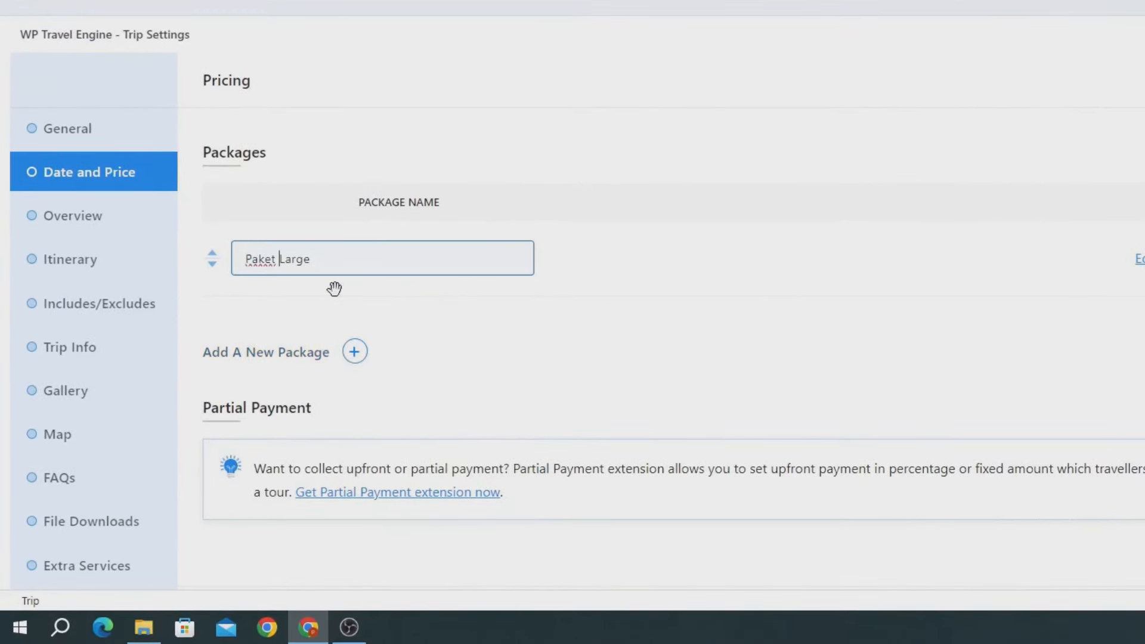
pyautogui.tripleClick(337, 269)
pyautogui.write('Pilihan Paket')
pyautogui.scroll(-2, 391, 322)
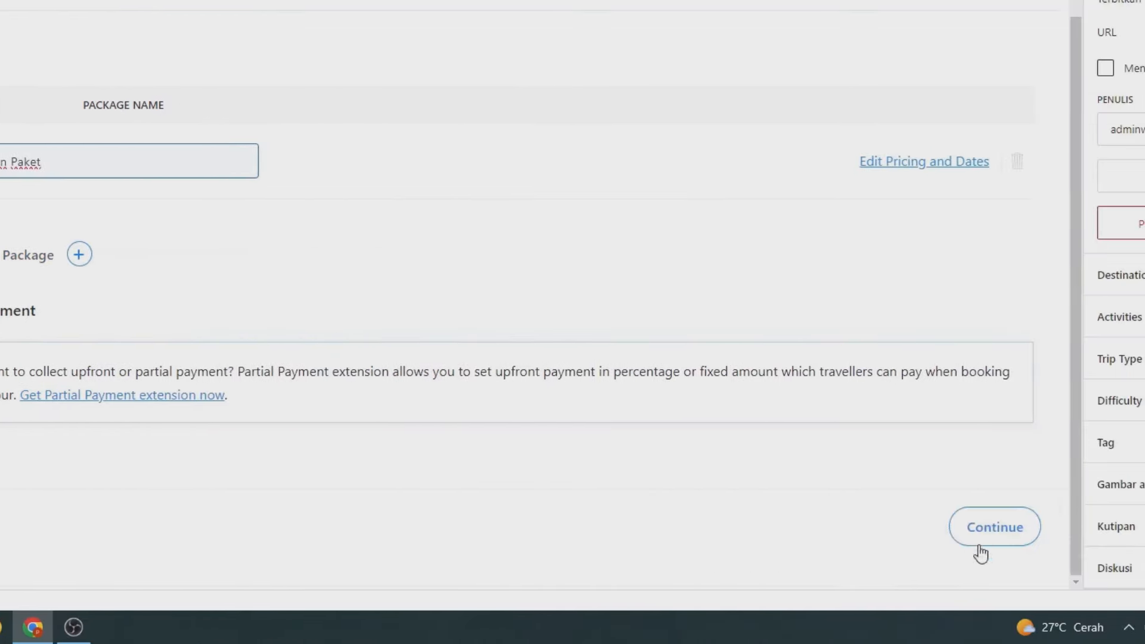
pyautogui.click(988, 534)
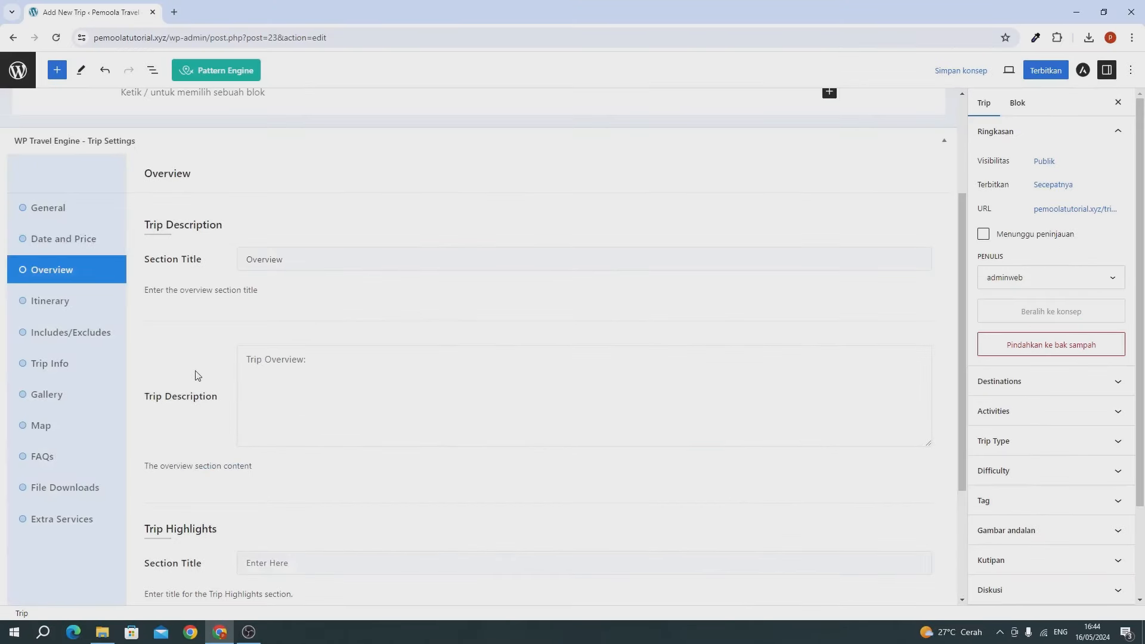
# Step: Paste a Lorem ipsum paragraph as the Trip Description, then save and continue to Itinerary
pyautogui.scroll(-3, 197, 375)
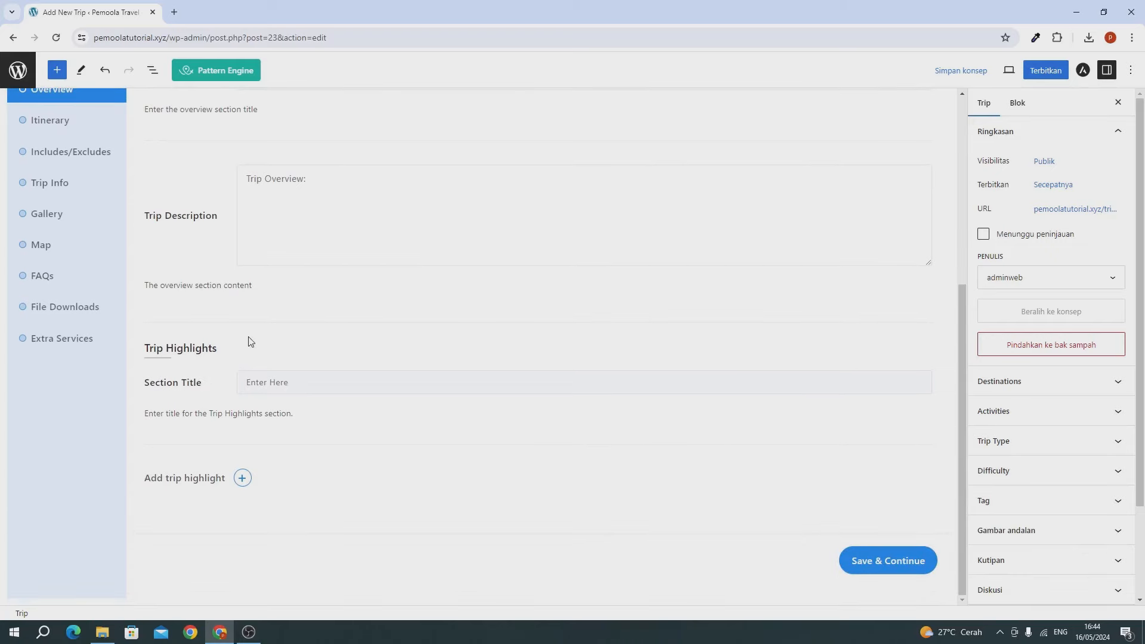
pyautogui.scroll(3, 248, 340)
pyautogui.click(292, 261)
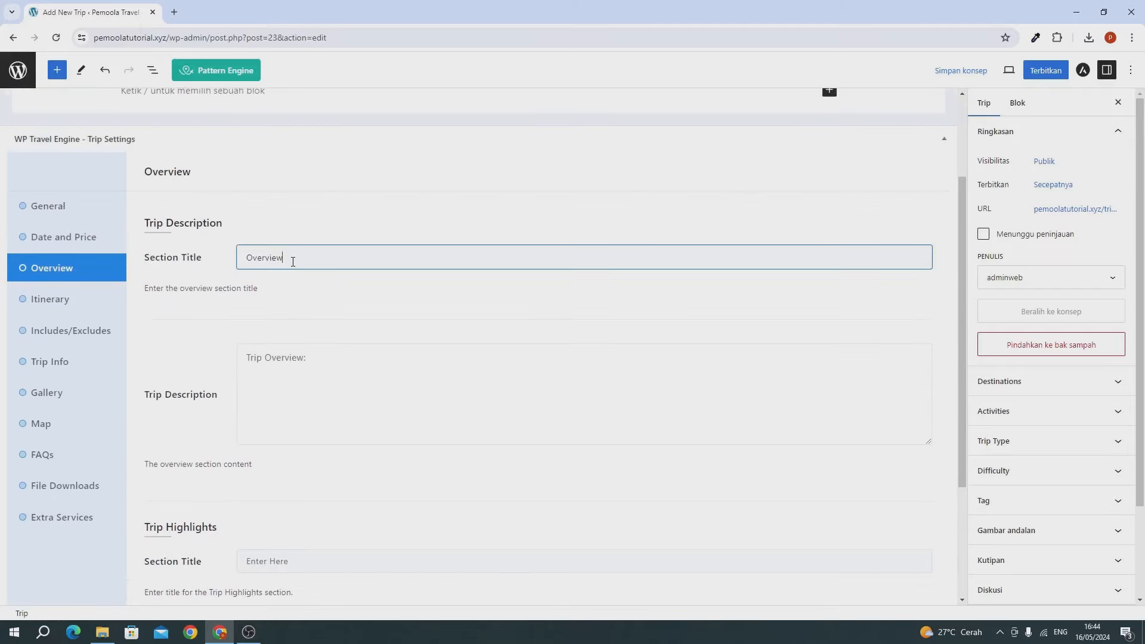
pyautogui.click(274, 390)
pyautogui.scroll(-3, 277, 420)
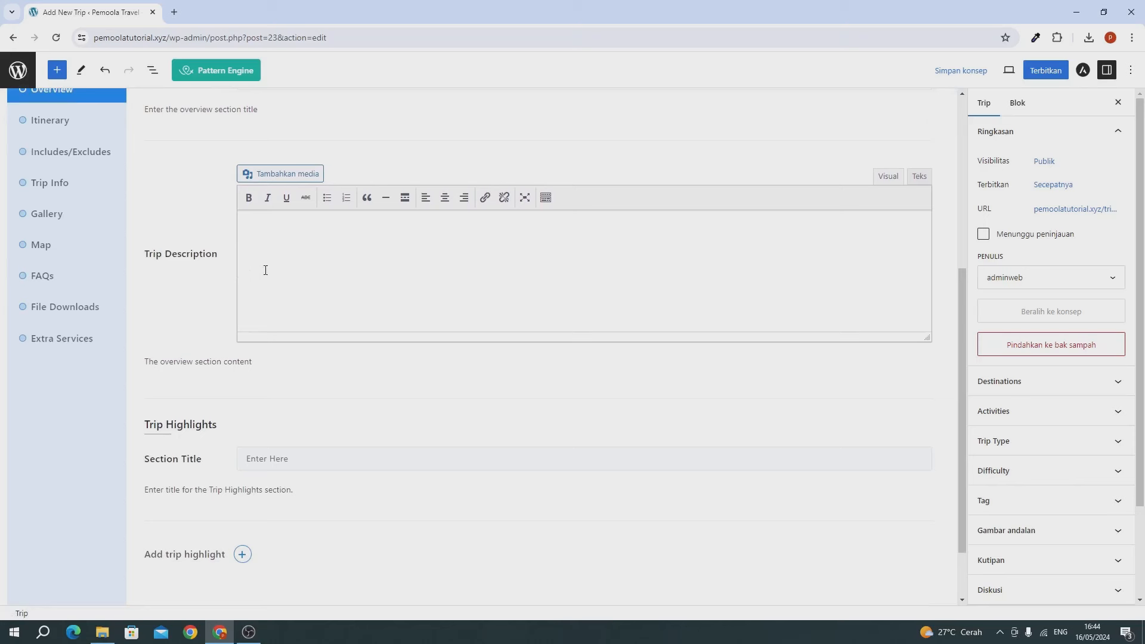
pyautogui.click(451, 262)
pyautogui.write('Lorem ipsum dolor sit amet, consectetur adipiscing elit, sed do eiusmod tempor incididunt ut labore et dolore magna aliqua. Ut enim ad minim veniam, quis nostrud exercitation ullamco laboris nisi ut aliquip ex ea commodo consequat. Duis aute irure dolor in reprehenderit in voluptate velit esse cillum dolore eu fugiat nulla pariatur. Excepteur sint occaecat cupidatat non proident, sunt in culpa qui officia deserunt mollit anim id est laborum.')
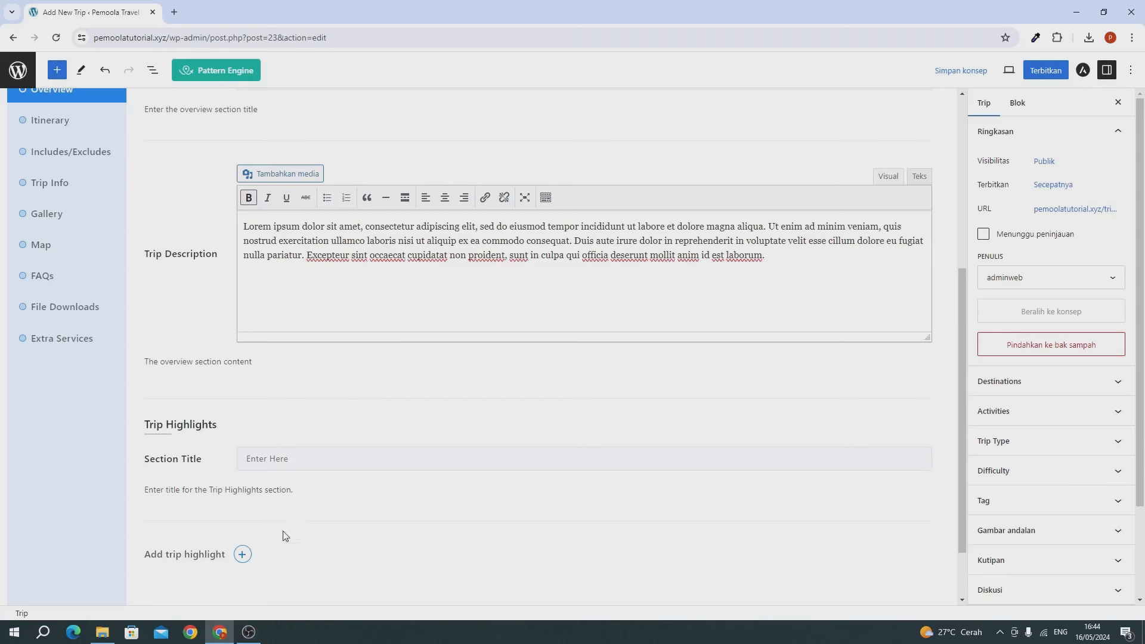
pyautogui.scroll(-1, 284, 536)
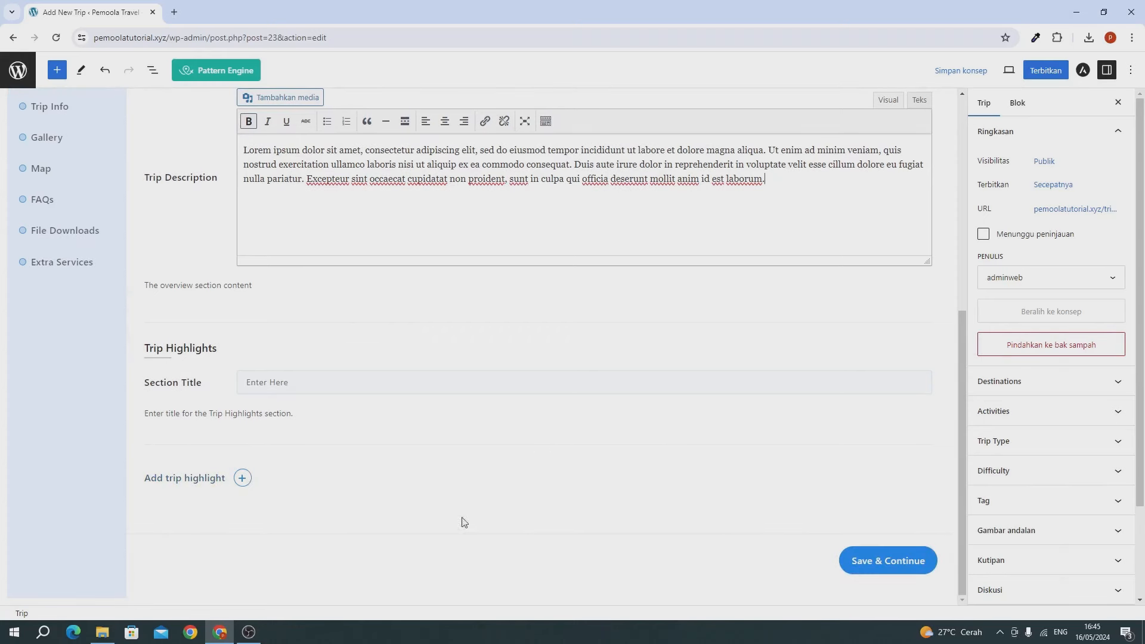
pyautogui.click(880, 569)
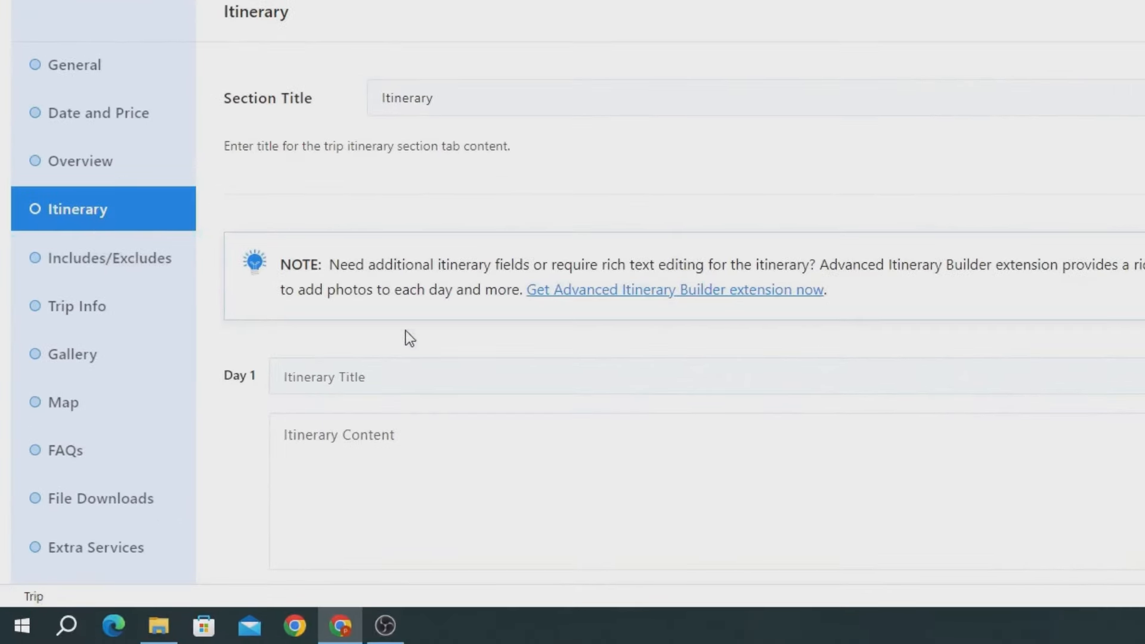
# Step: Type 'Hari ke' as the start of the Day 1 itinerary title
pyautogui.scroll(-3, 413, 347)
pyautogui.scroll(-2, 415, 347)
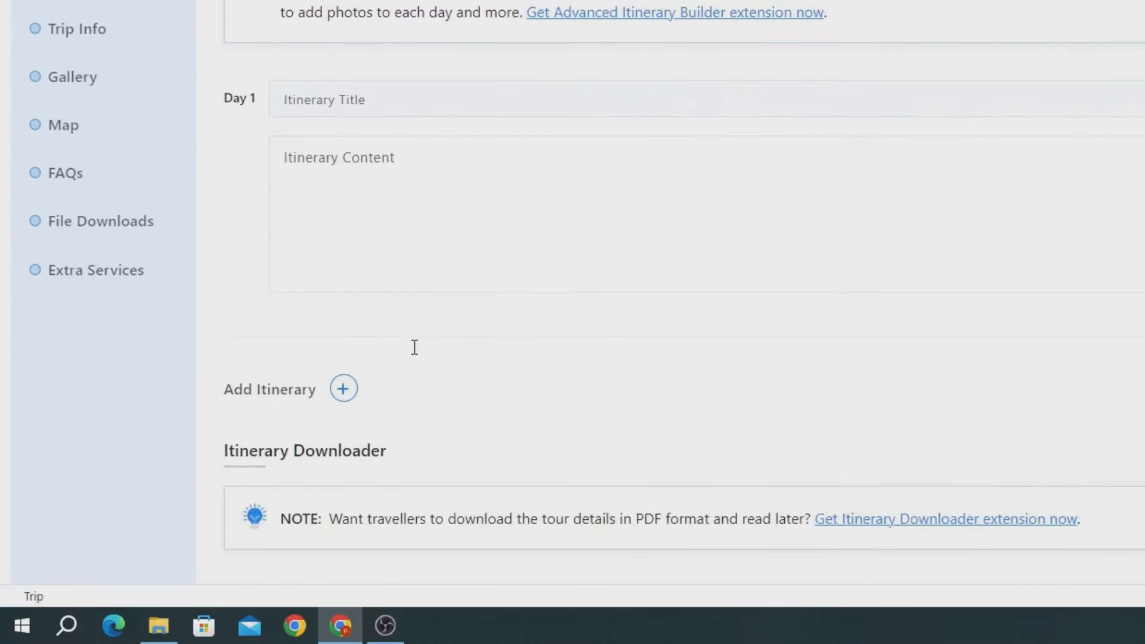
pyautogui.click(390, 109)
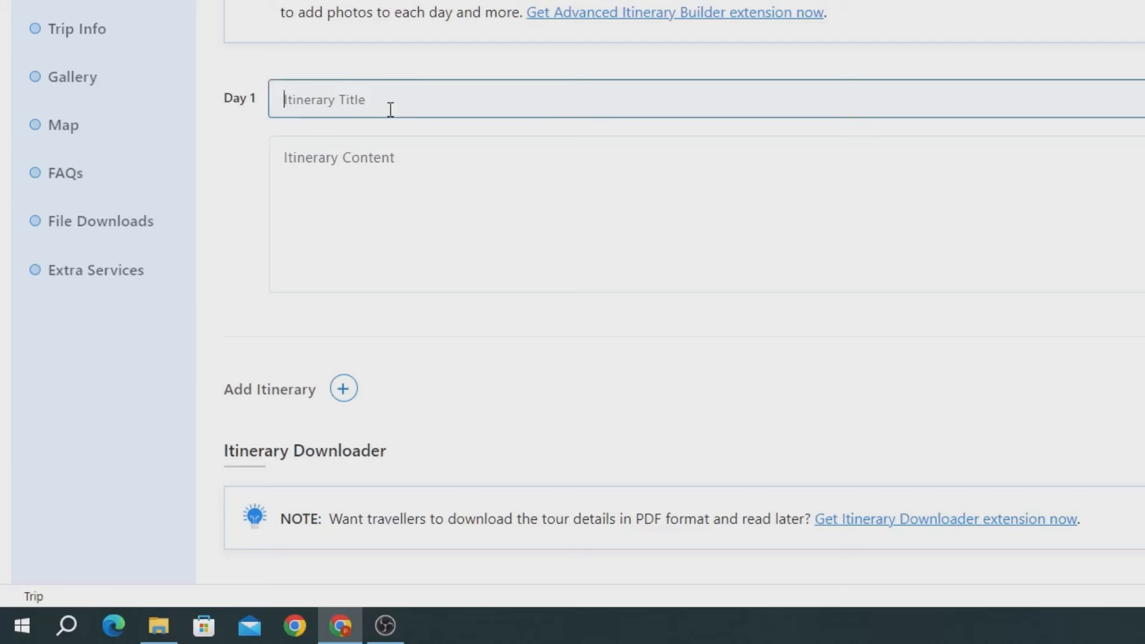
pyautogui.write('Hari ke')
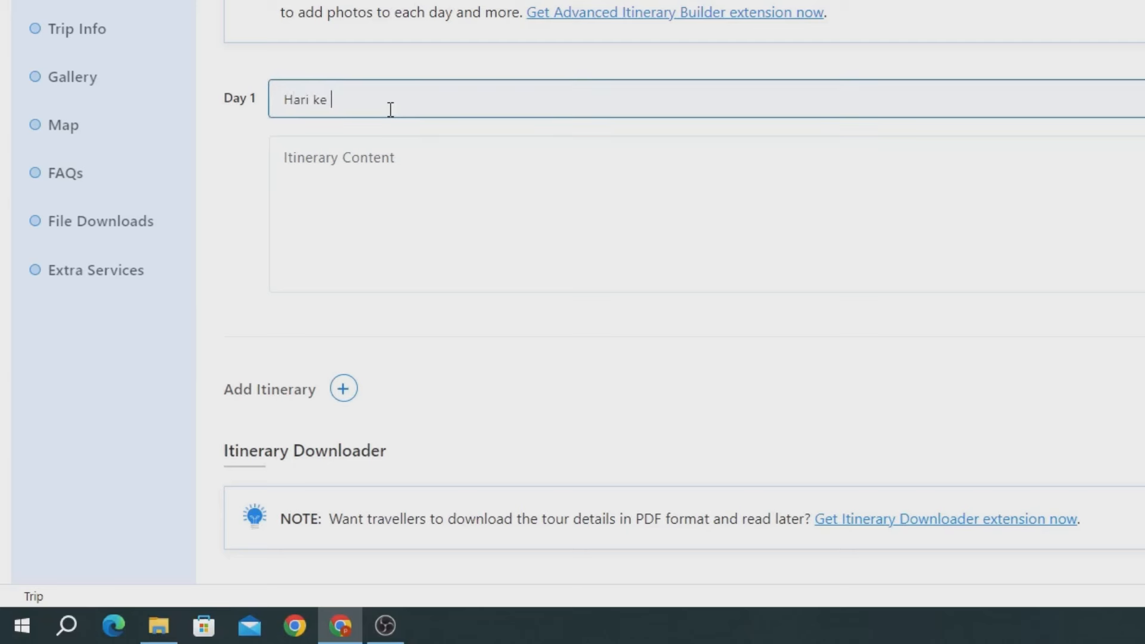
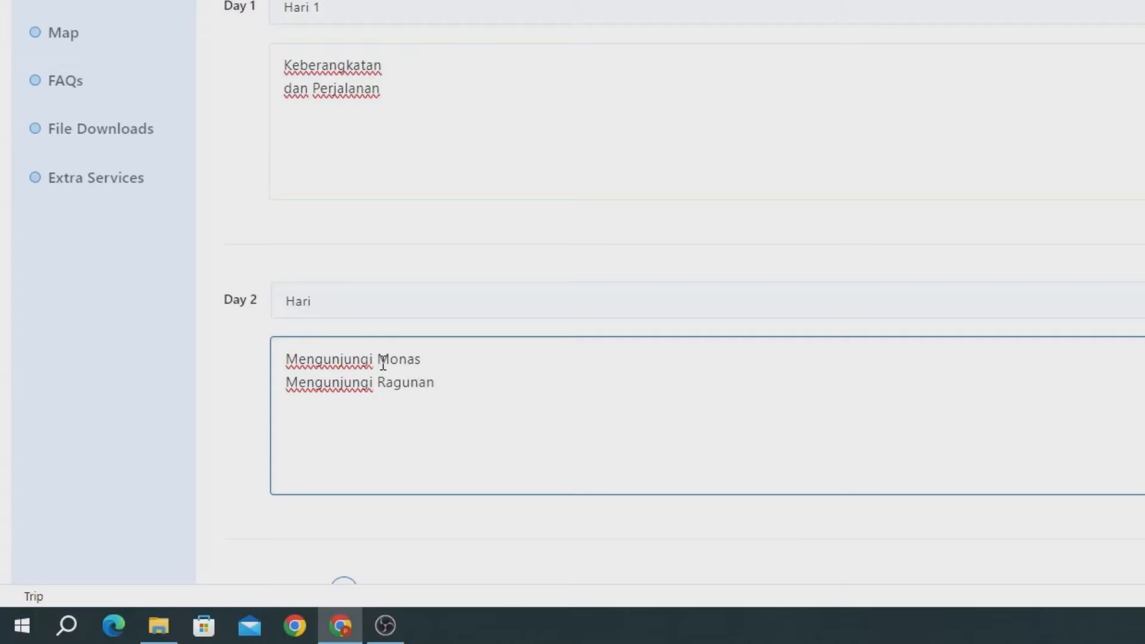
# Step: Add a third itinerary day titled 'Hari 3' with content 'Mengunjungi Taman ismail marzuki'
pyautogui.scroll(-5, 382, 362)
pyautogui.click(357, 245)
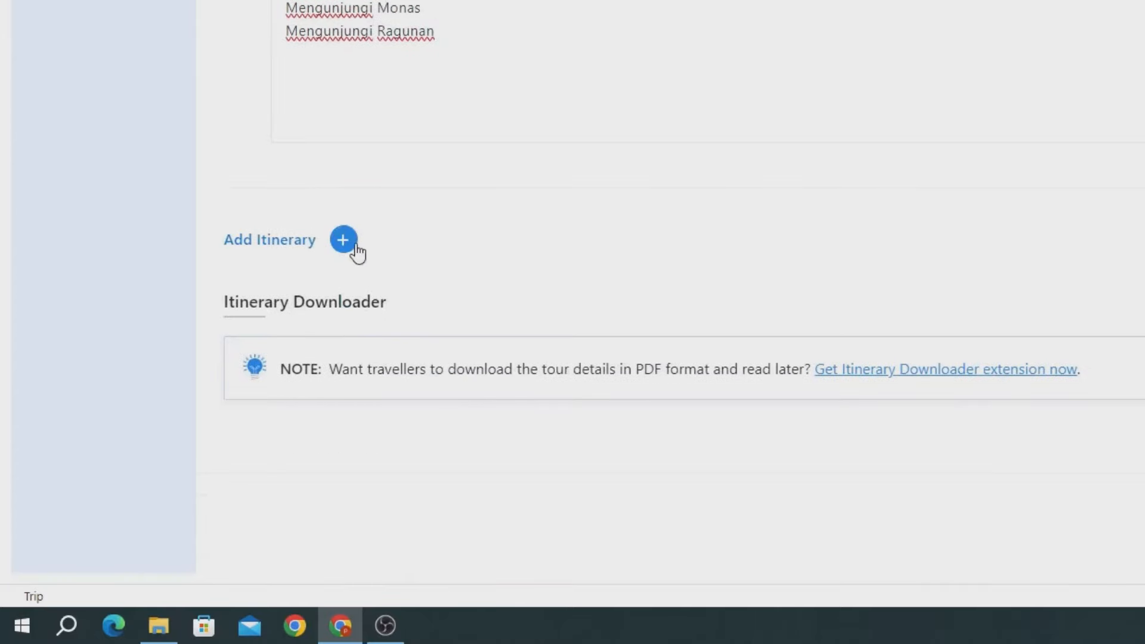
pyautogui.click(378, 250)
pyautogui.write('Hari 3')
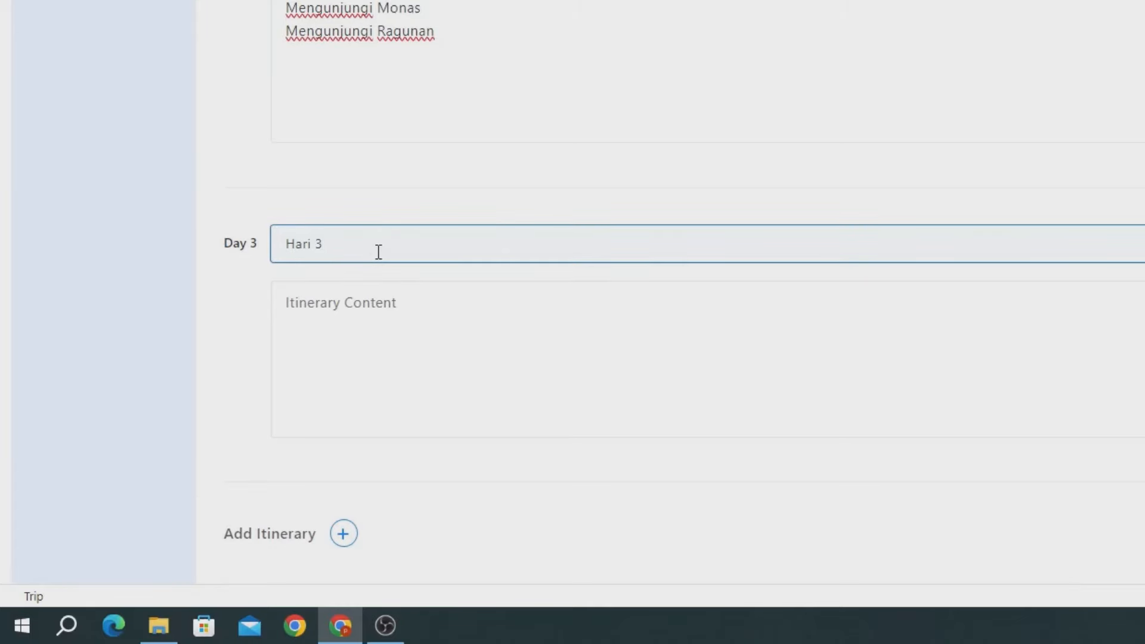
pyautogui.click(360, 283)
pyautogui.write('Mengunjungi')
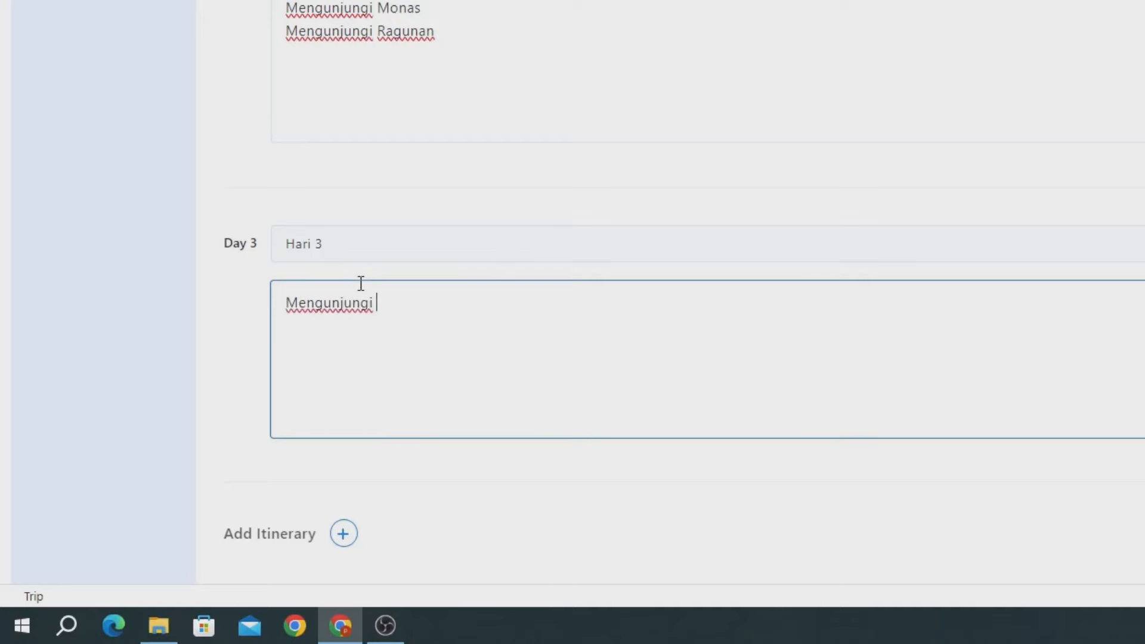
pyautogui.write(' Taman ismail mar')
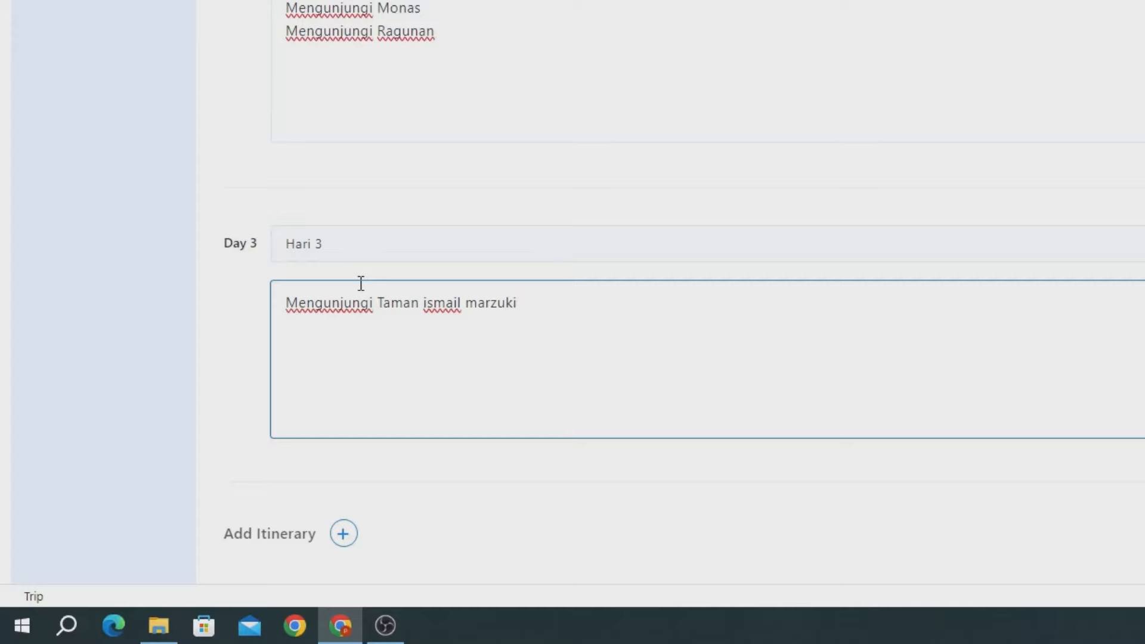
pyautogui.write('zuki')
pyautogui.scroll(-5, 370, 514)
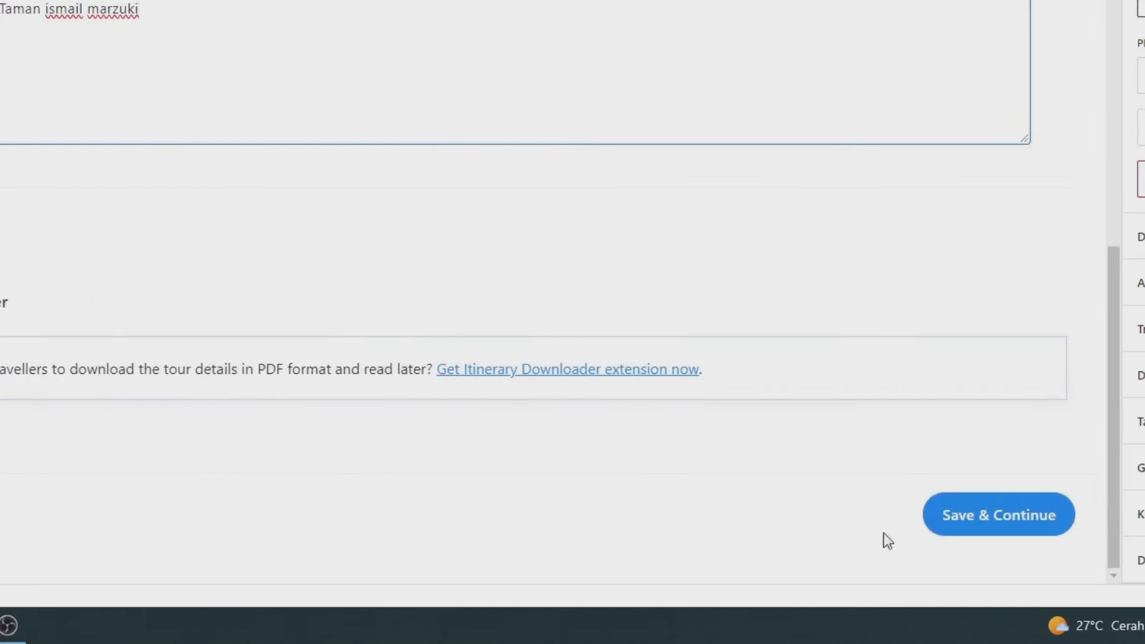
# Step: Save the itinerary and navigate through Trip Info to the Gallery settings
pyautogui.click(988, 523)
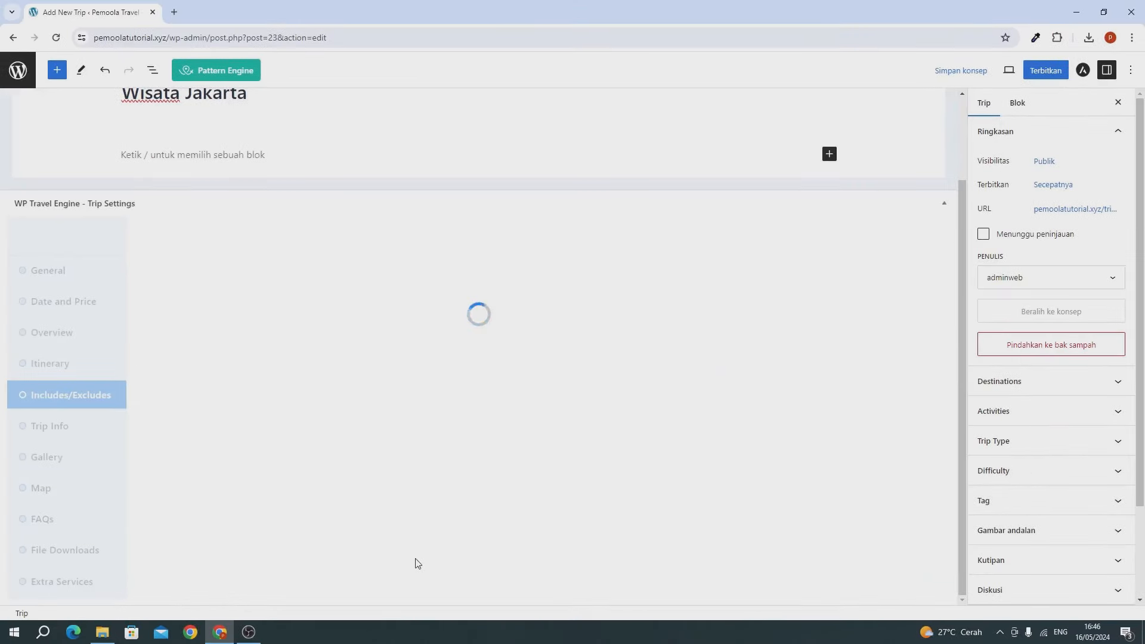
pyautogui.click(65, 427)
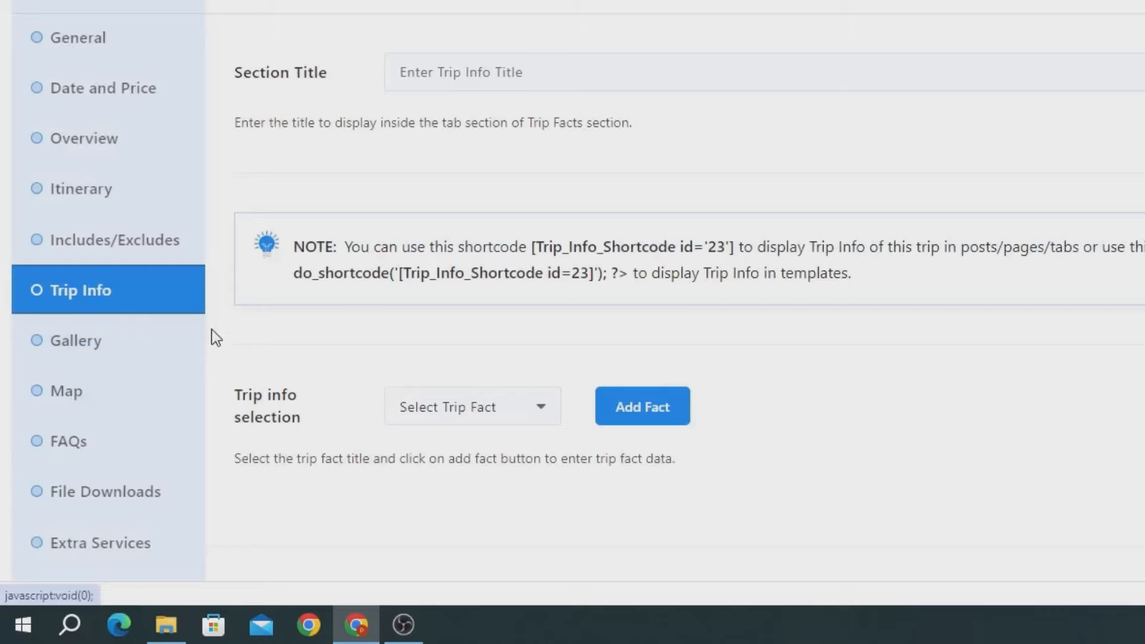
pyautogui.scroll(-1, 221, 340)
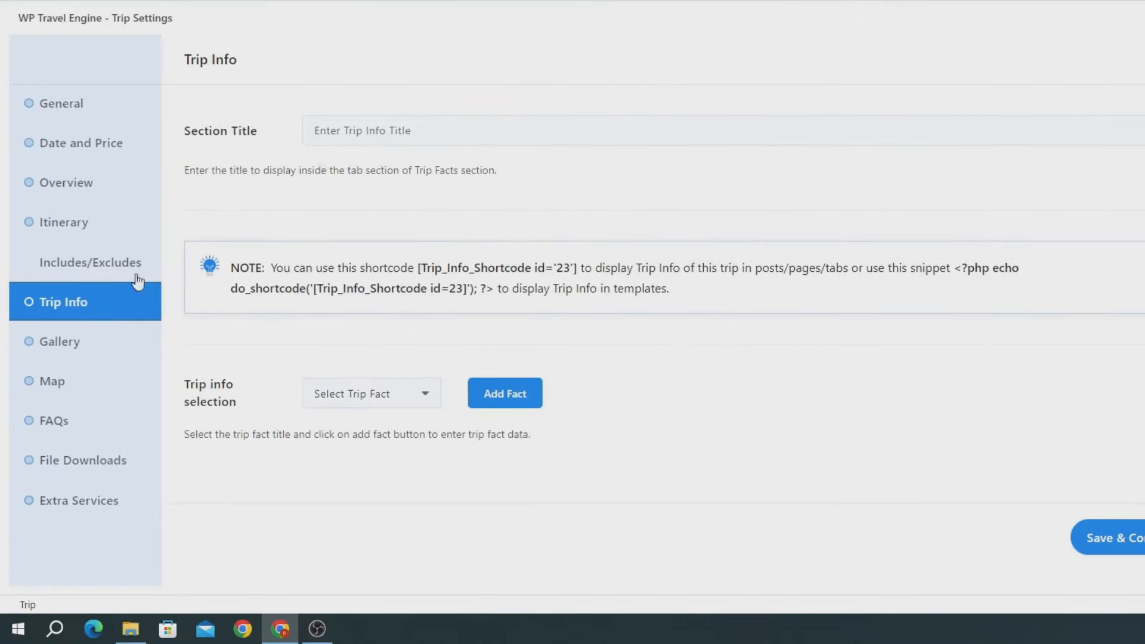
pyautogui.click(74, 340)
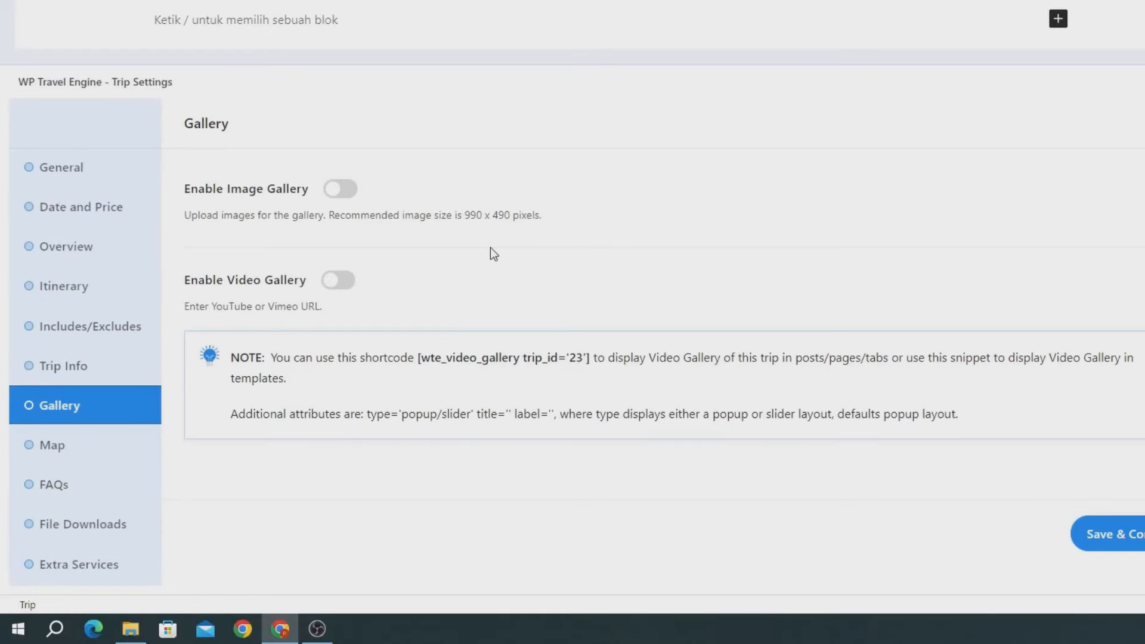
# Step: Enable the image gallery and add the 013-1024x680.jpg and JKT_Monas photos
pyautogui.click(339, 197)
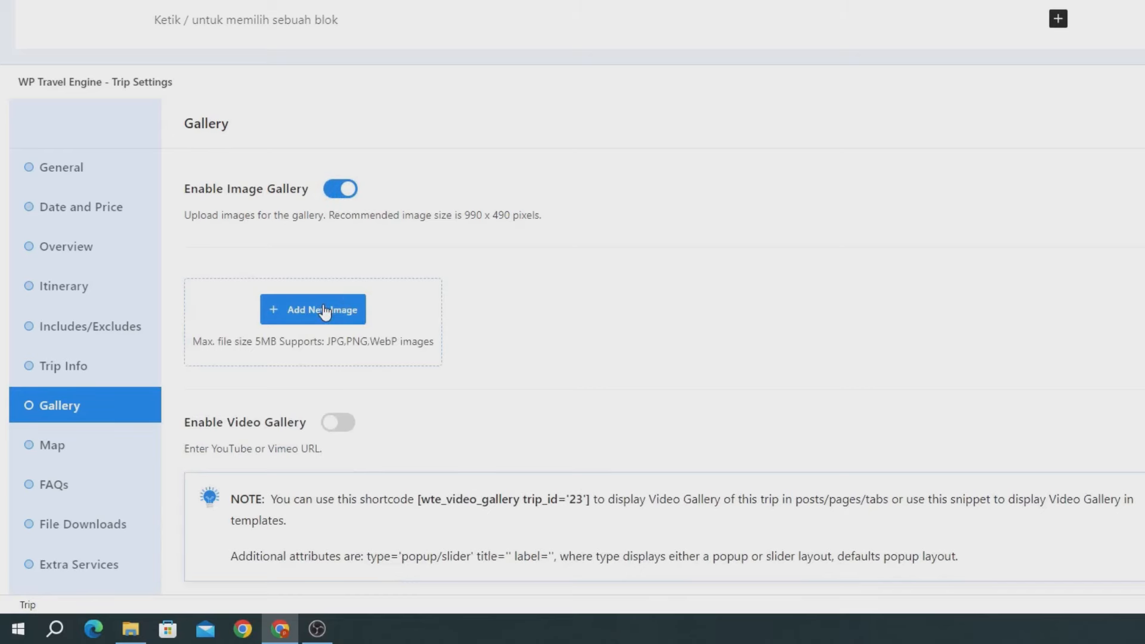
pyautogui.click(325, 311)
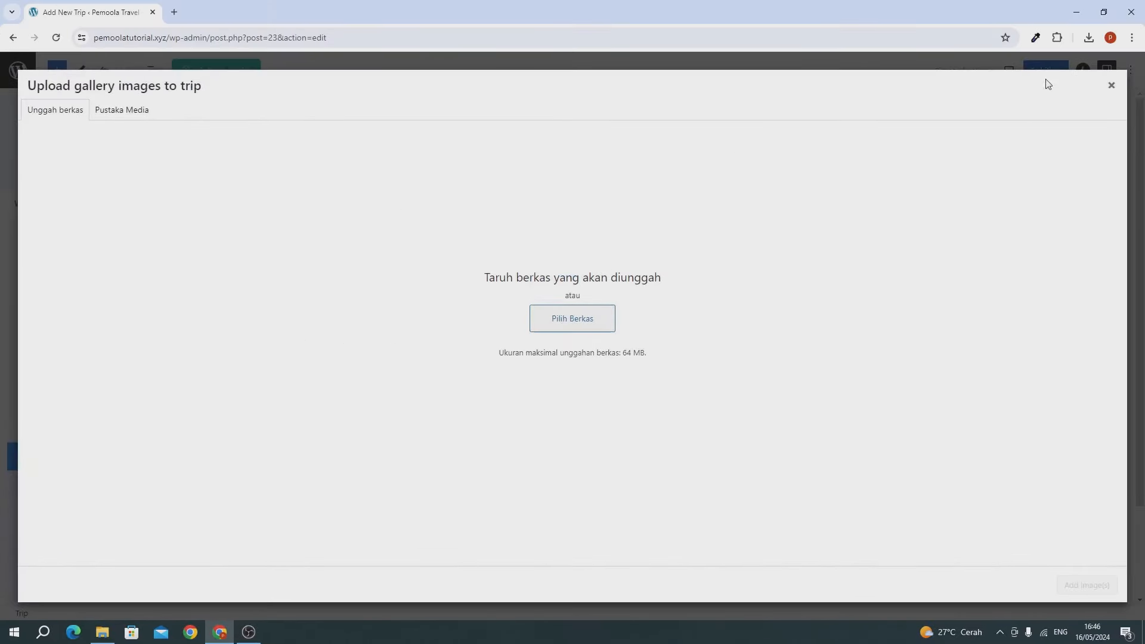
pyautogui.click(1089, 37)
pyautogui.moveTo(973, 89); pyautogui.dragTo(704, 220)
pyautogui.moveTo(956, 133); pyautogui.dragTo(382, 281)
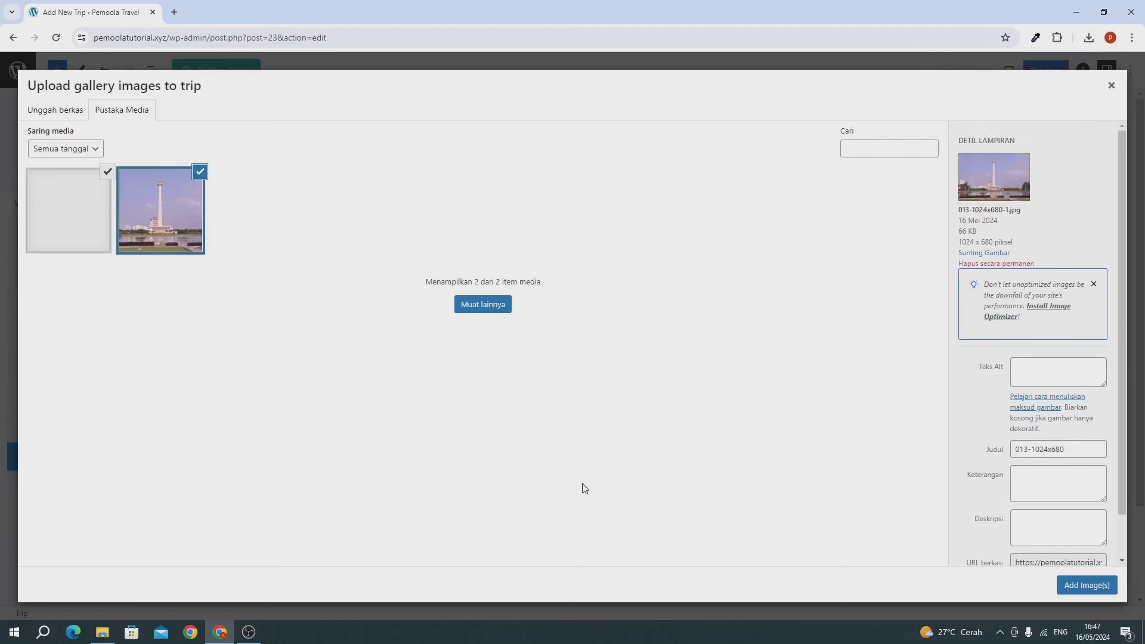
pyautogui.click(1077, 592)
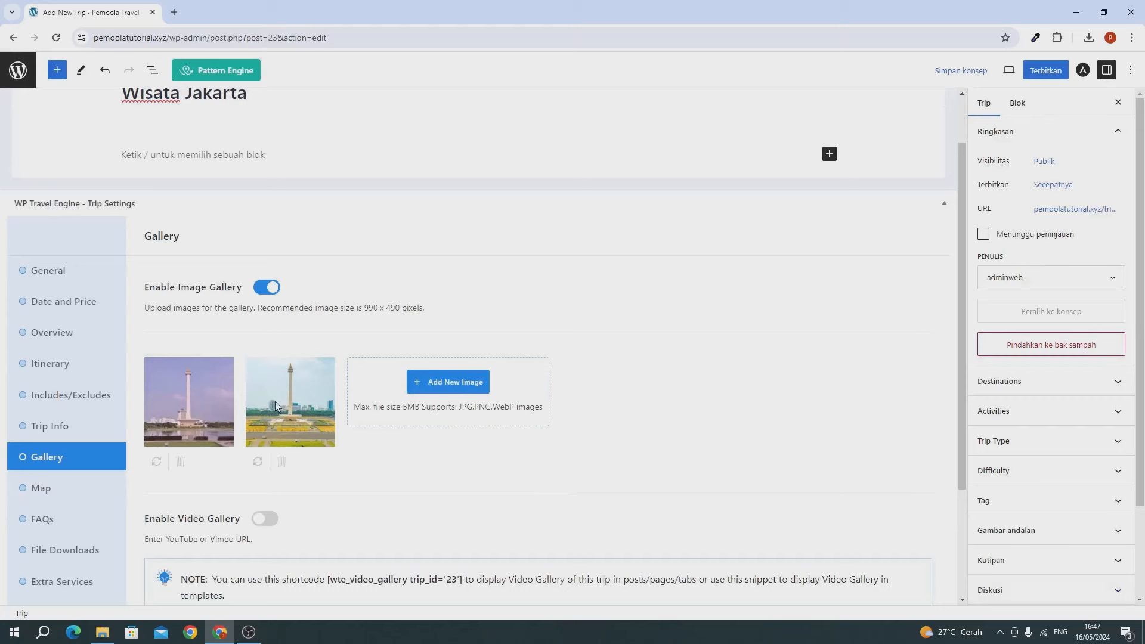
pyautogui.scroll(-3, 274, 402)
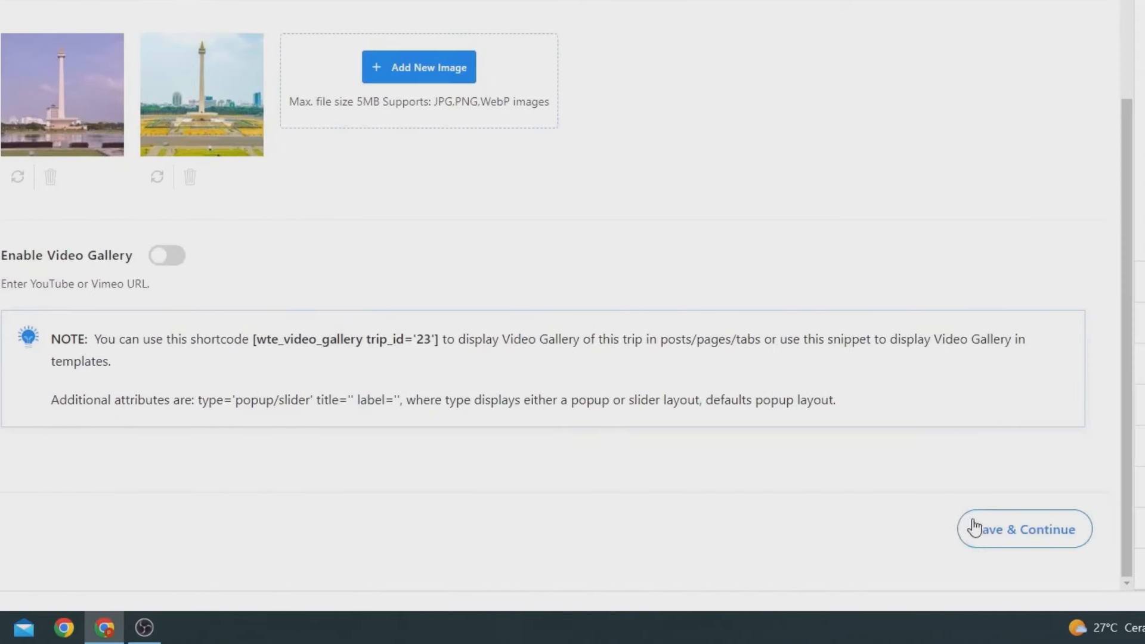
# Step: Save the gallery, then step through FAQs and File Downloads to Extra Services
pyautogui.click(928, 530)
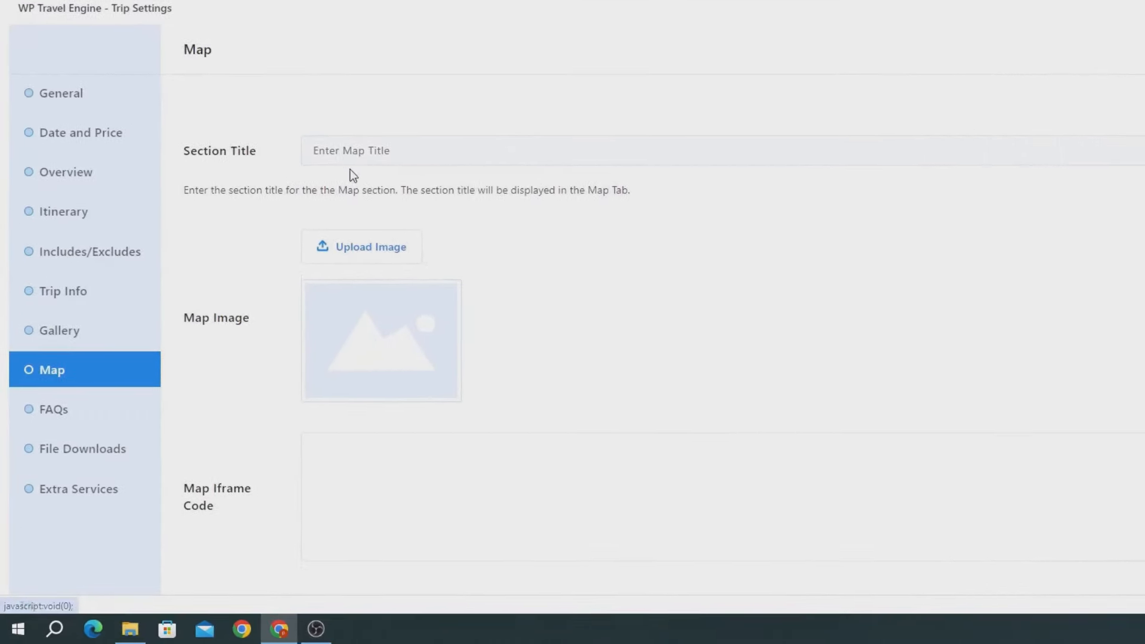
pyautogui.scroll(-5, 357, 250)
pyautogui.scroll(8, 354, 261)
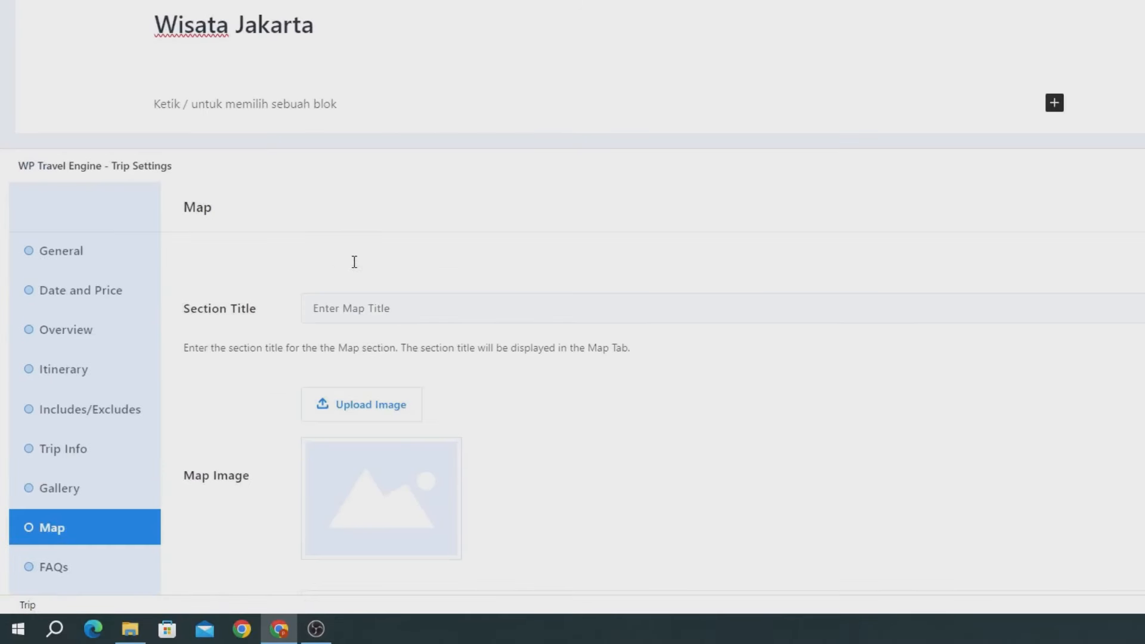
pyautogui.scroll(-5, 331, 316)
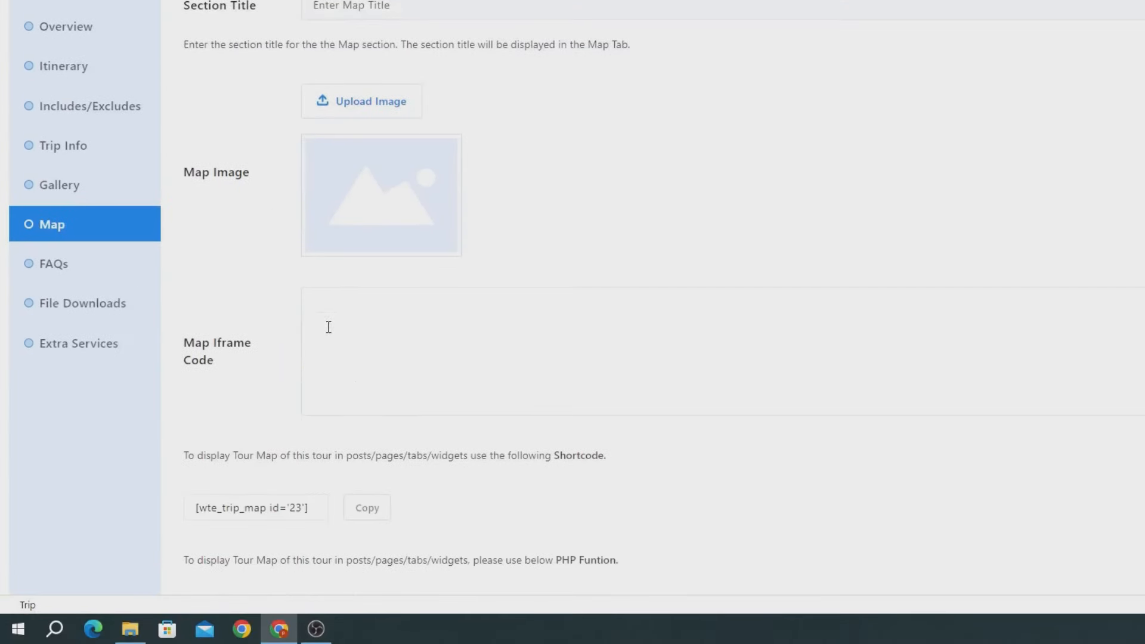
pyautogui.click(88, 263)
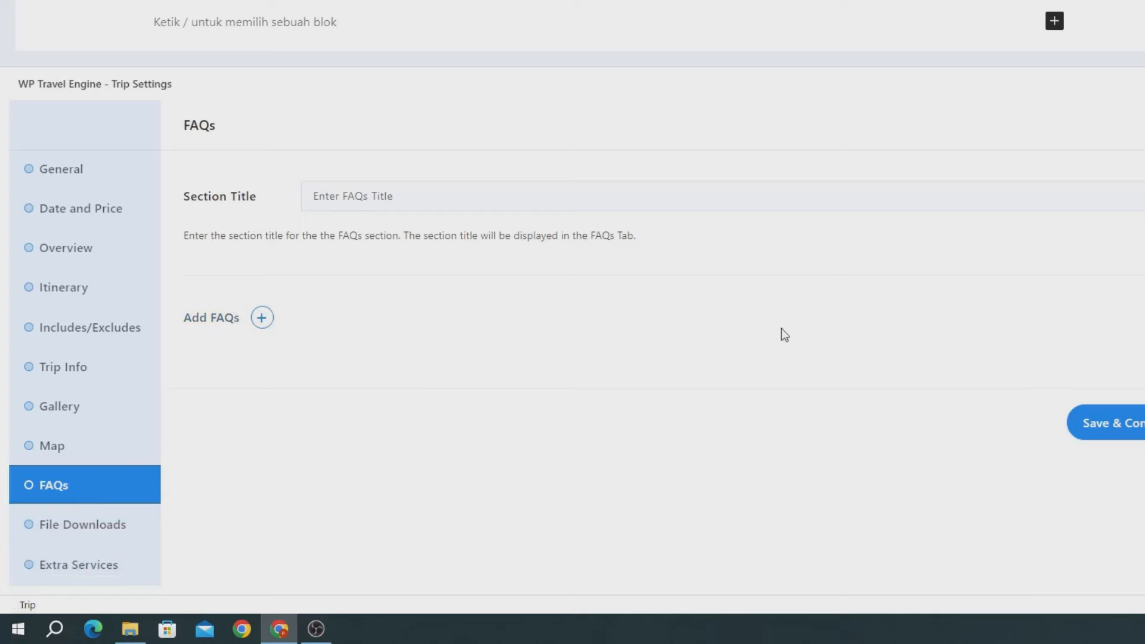
pyautogui.click(58, 537)
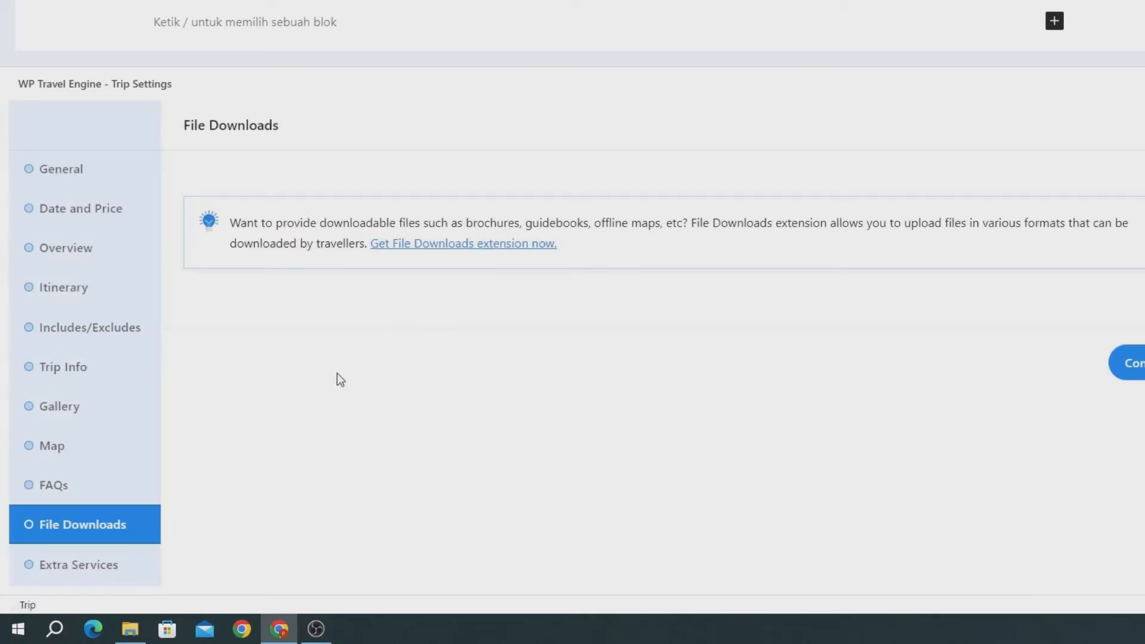
pyautogui.click(82, 572)
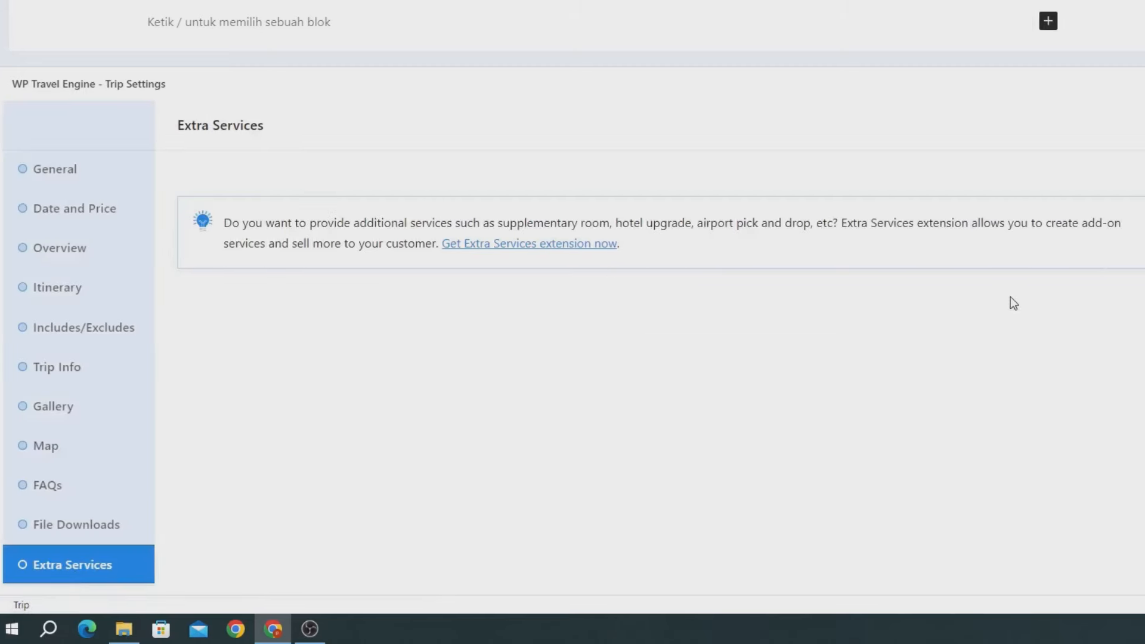
# Step: Tick Jakarta as the trip's destination, briefly toggling the Activities list open and closed
pyautogui.click(996, 324)
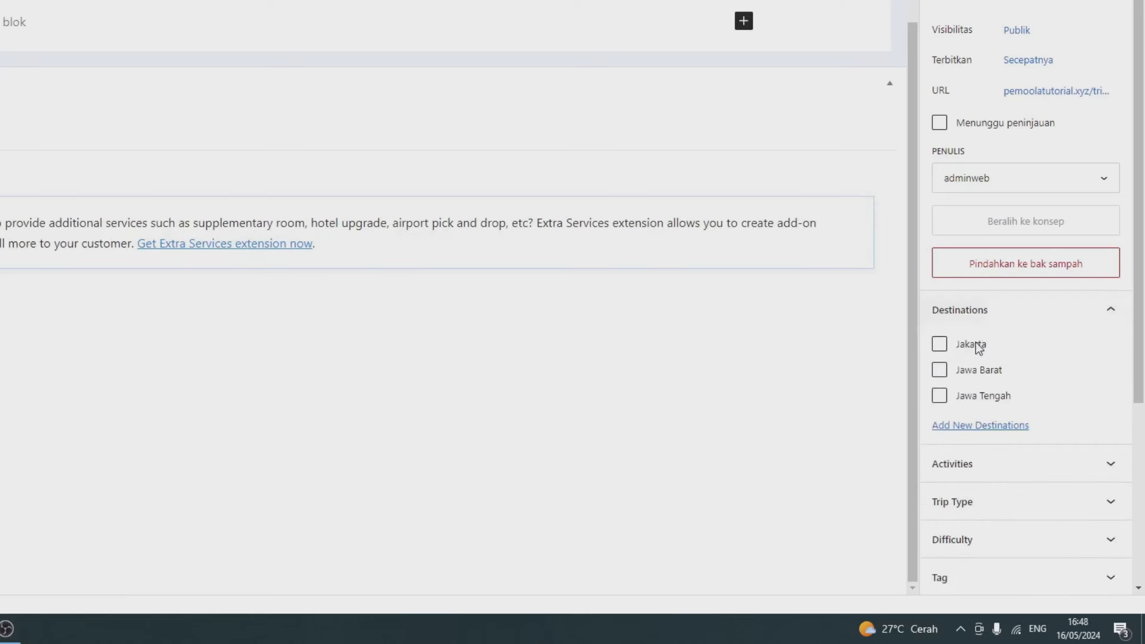
pyautogui.click(976, 343)
pyautogui.scroll(-2, 995, 377)
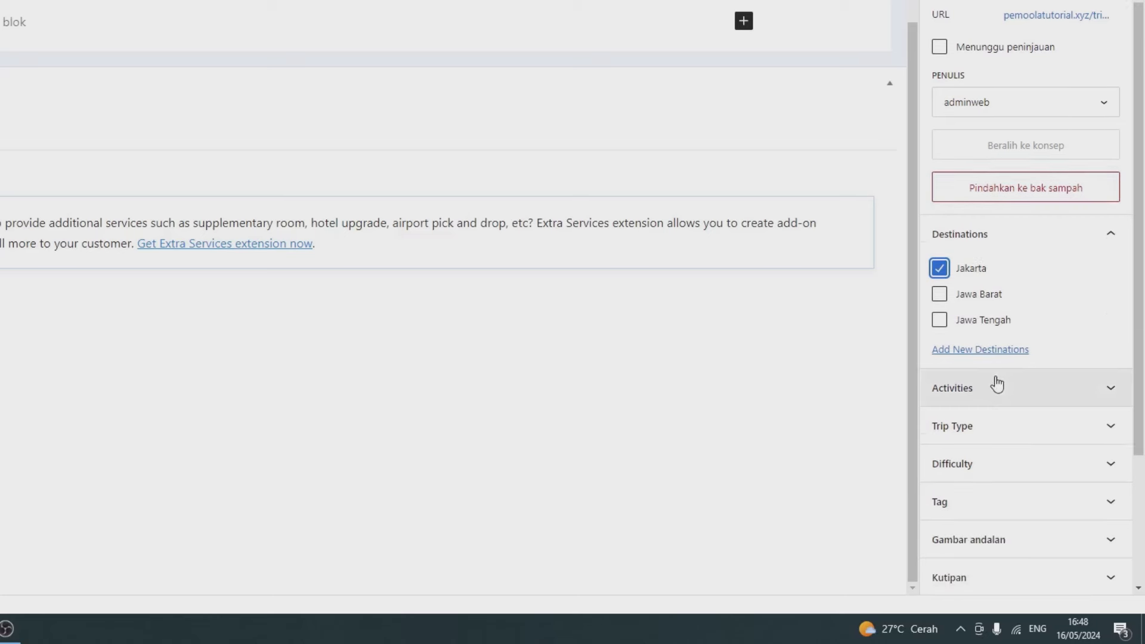
pyautogui.click(996, 385)
pyautogui.click(998, 387)
pyautogui.click(1114, 393)
pyautogui.click(1114, 395)
pyautogui.click(1115, 398)
pyautogui.click(1114, 398)
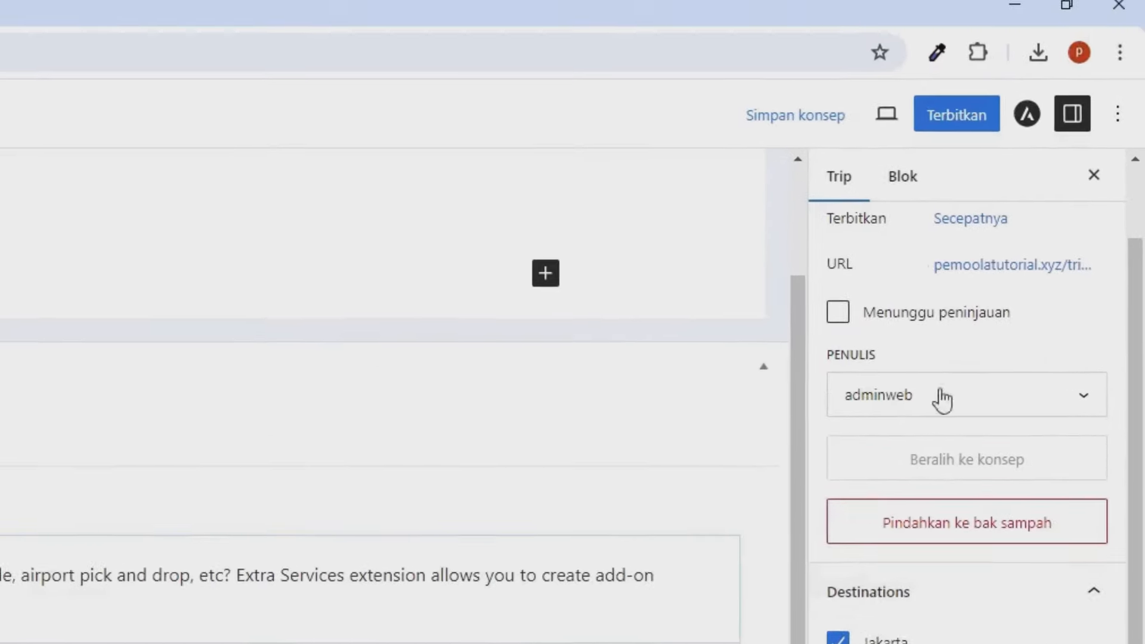
# Step: Publish the Wisata Jakarta trip and dismiss the confirmation panel
pyautogui.click(947, 120)
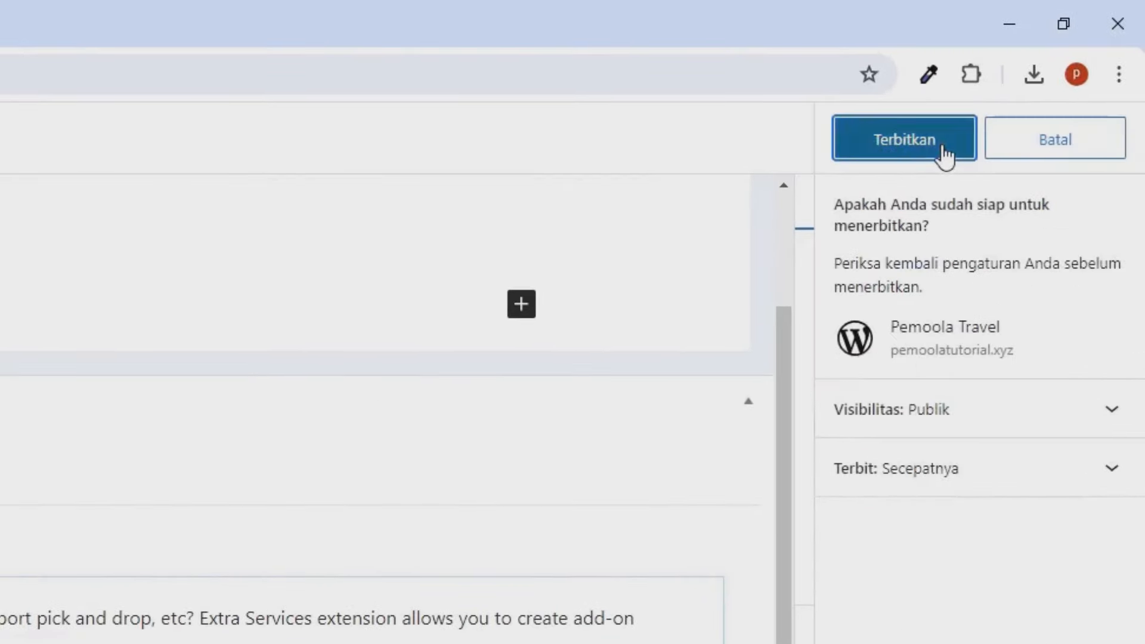
pyautogui.click(945, 141)
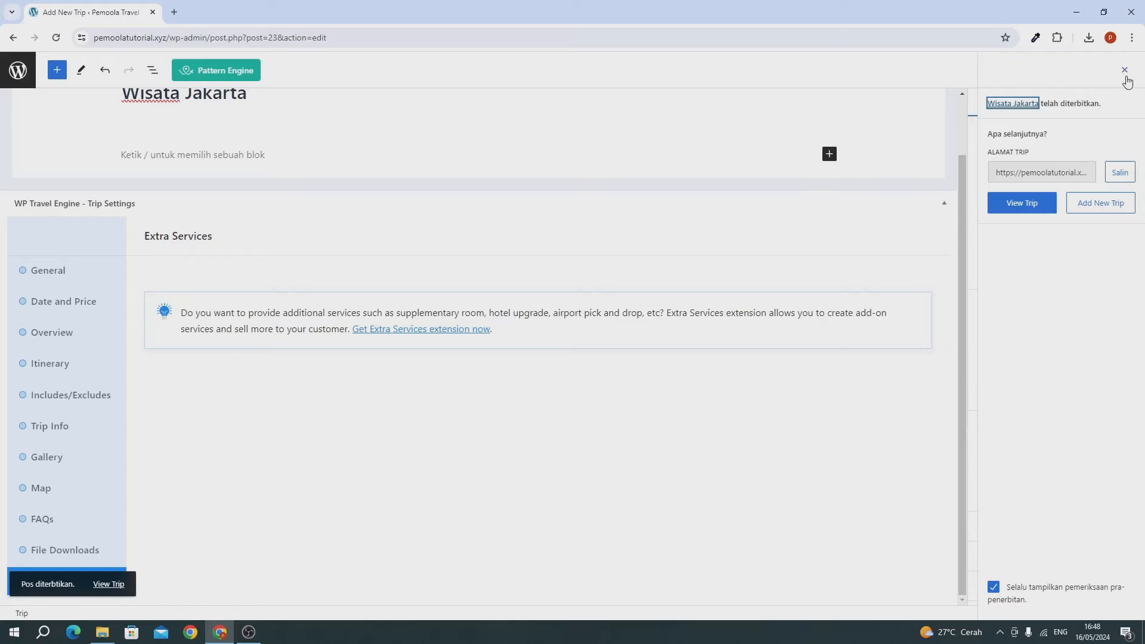
pyautogui.click(1125, 71)
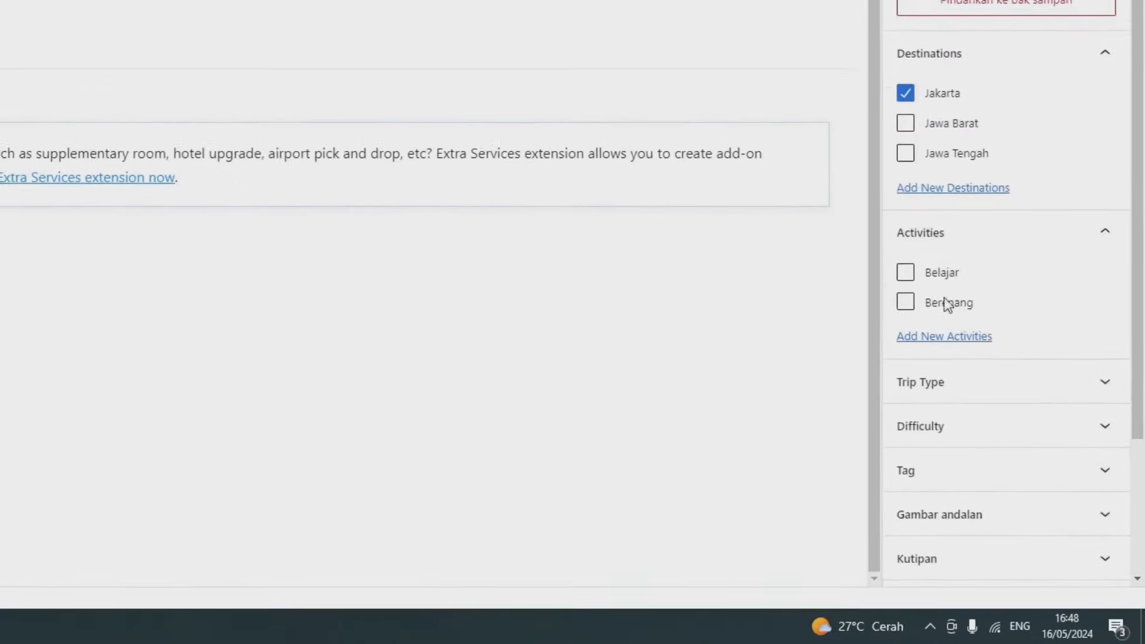
# Step: Tick Belajar and Berenang as activities and Study and Tours as trip types
pyautogui.click(923, 292)
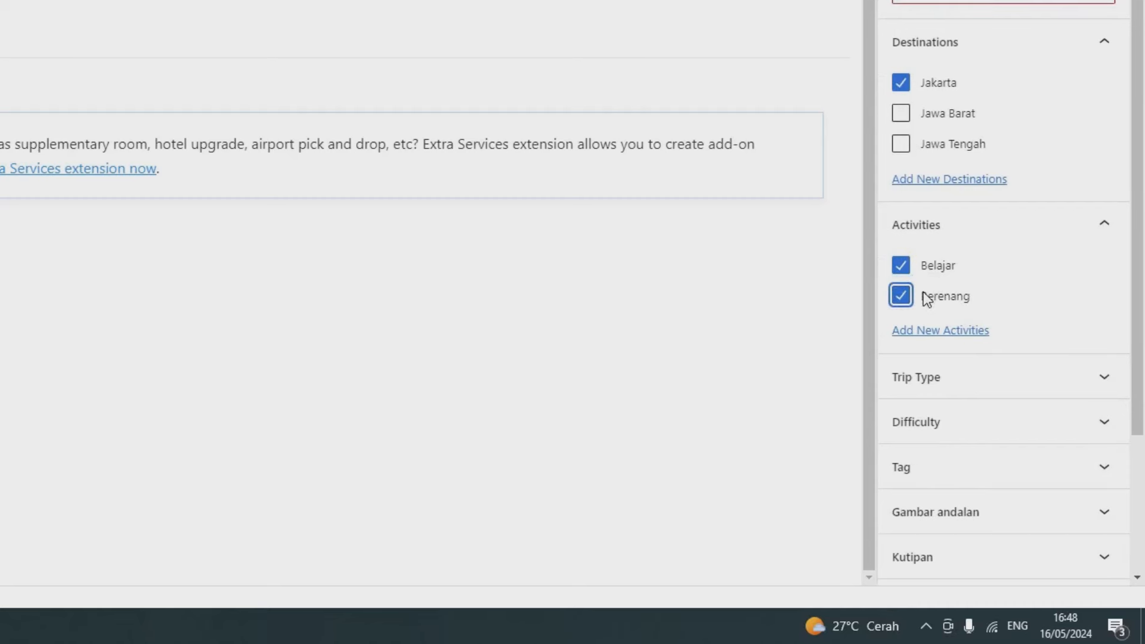
pyautogui.click(1102, 381)
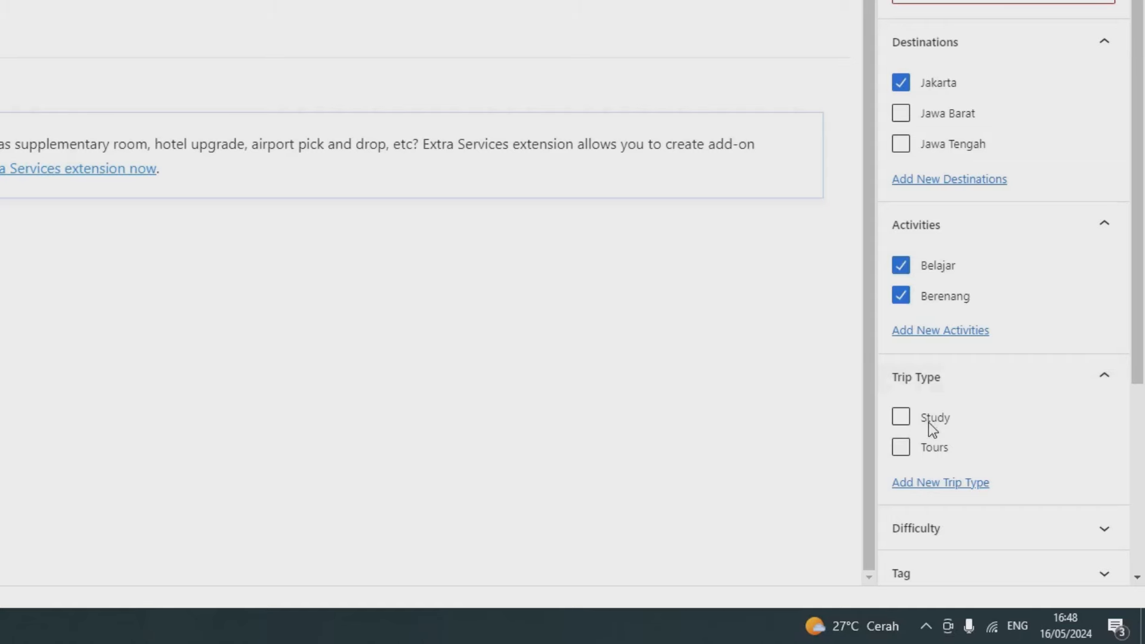
pyautogui.click(929, 425)
pyautogui.click(931, 449)
pyautogui.scroll(-3, 960, 423)
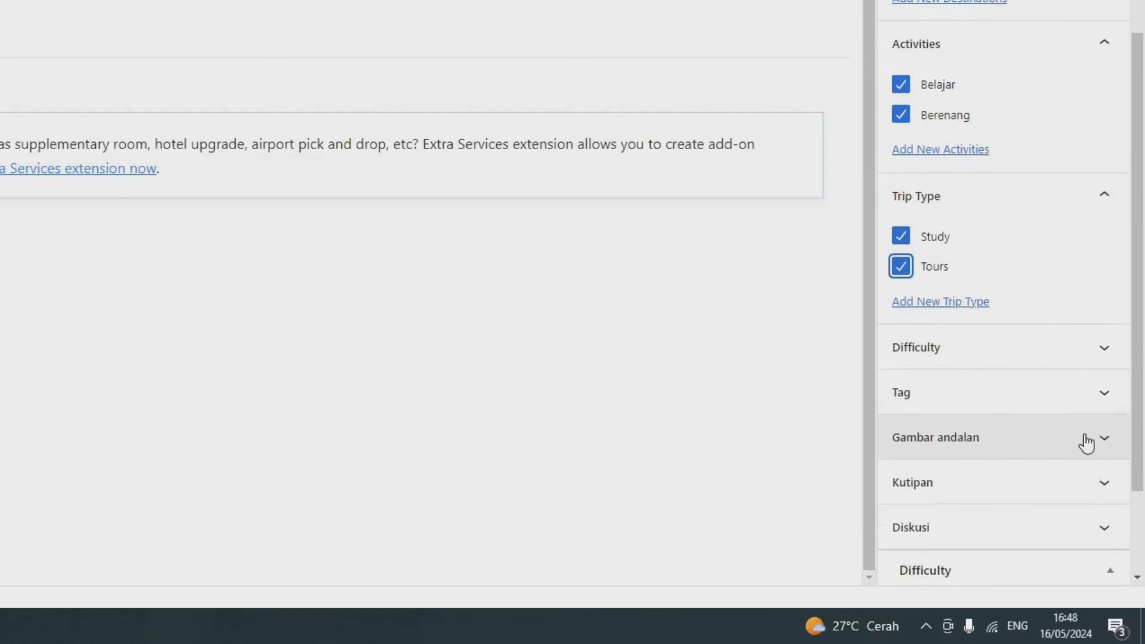
pyautogui.scroll(-1, 1044, 417)
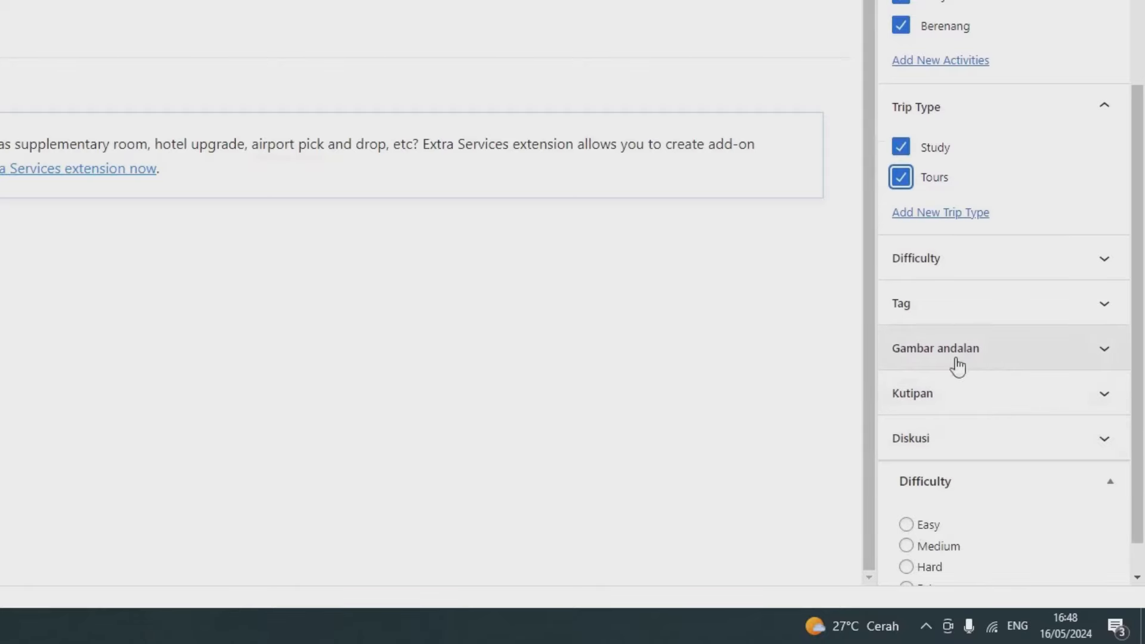
pyautogui.click(988, 356)
# Step: Set the first Monas photo from the media library as the featured image
pyautogui.click(1003, 402)
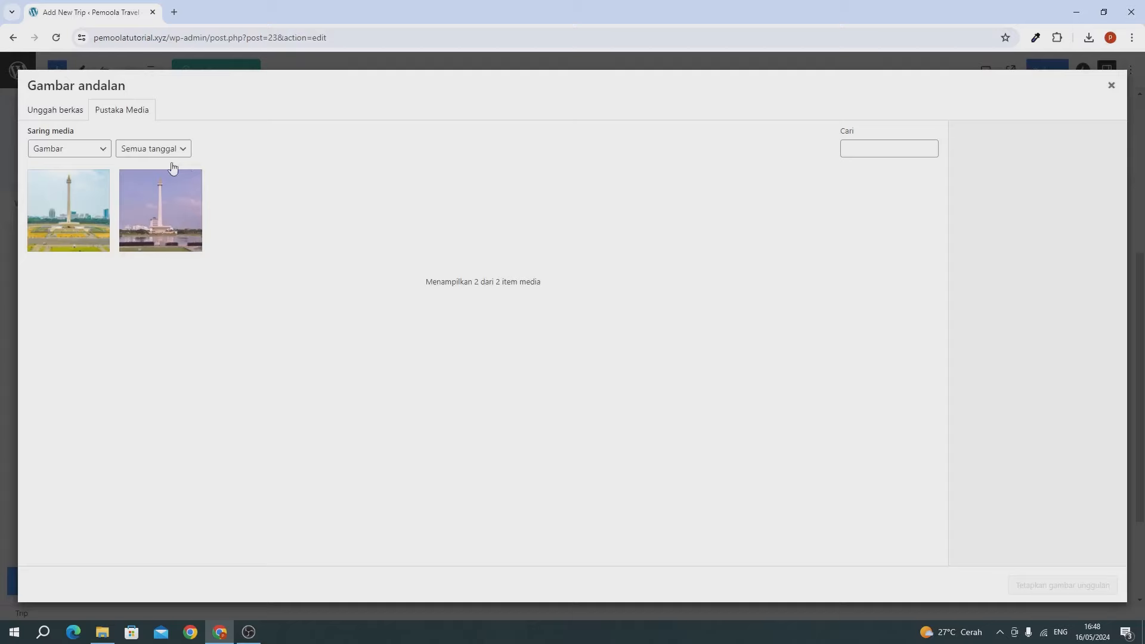
pyautogui.click(67, 117)
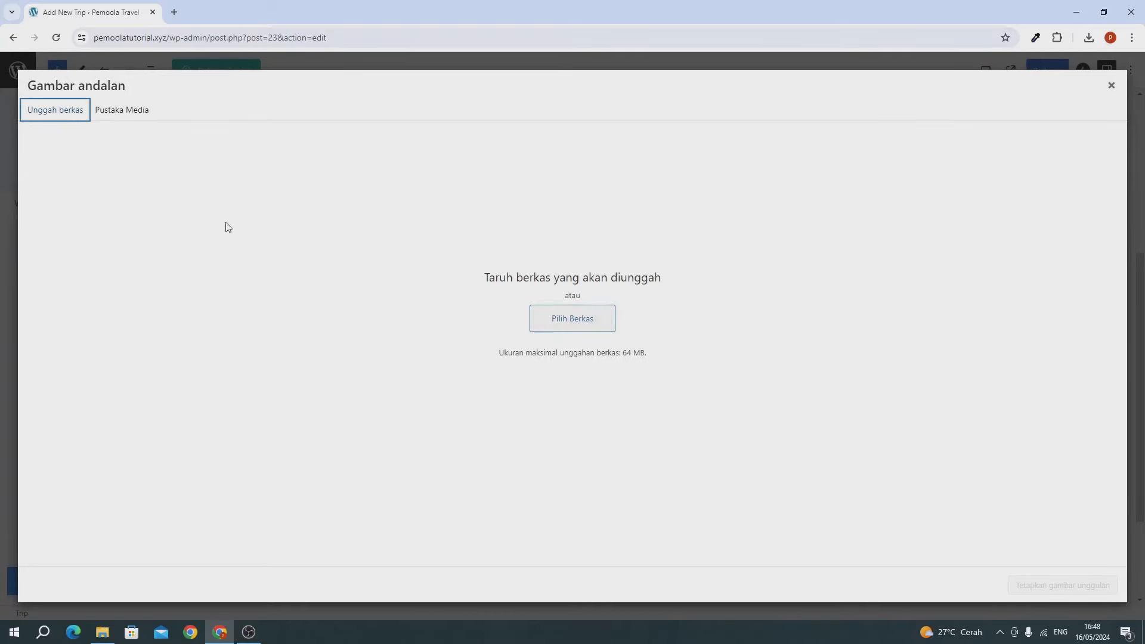
pyautogui.click(123, 113)
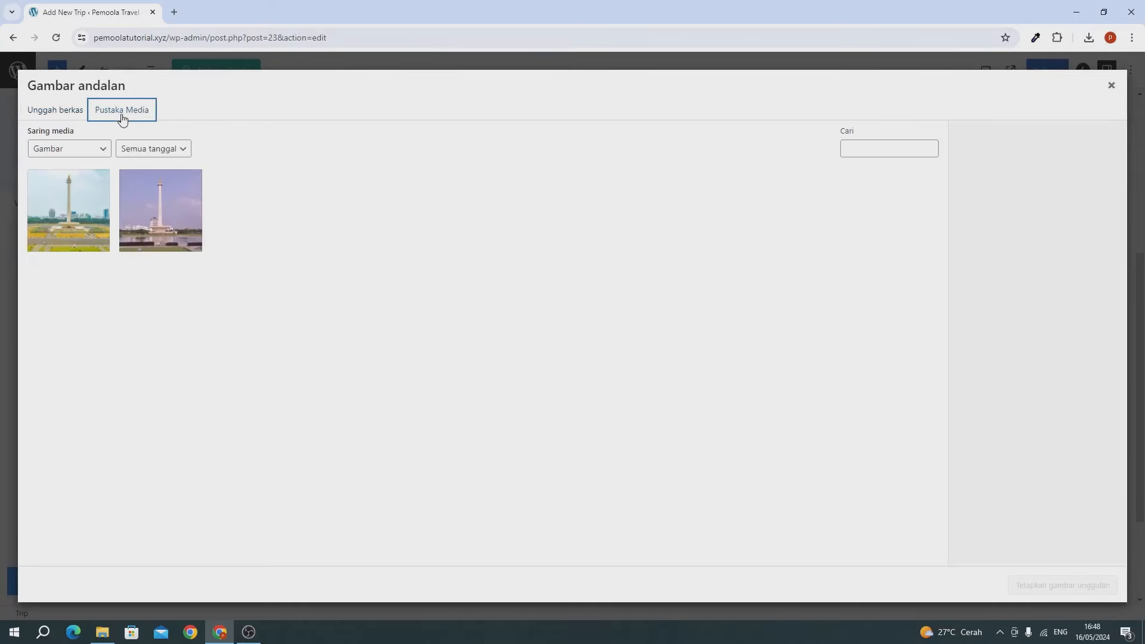
pyautogui.click(64, 225)
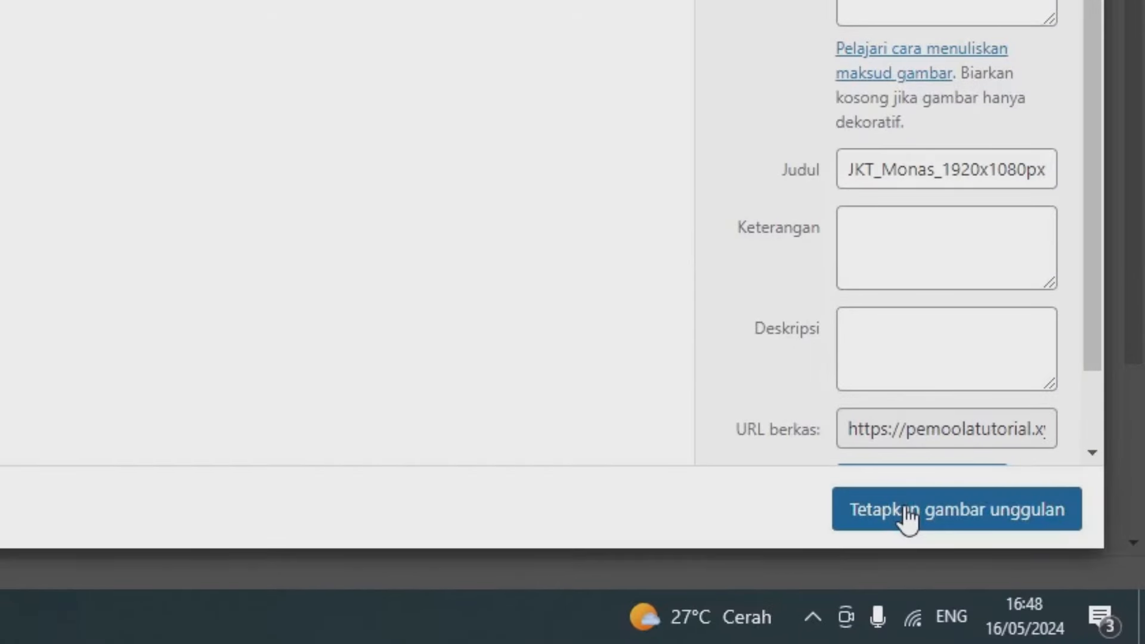
pyautogui.click(906, 512)
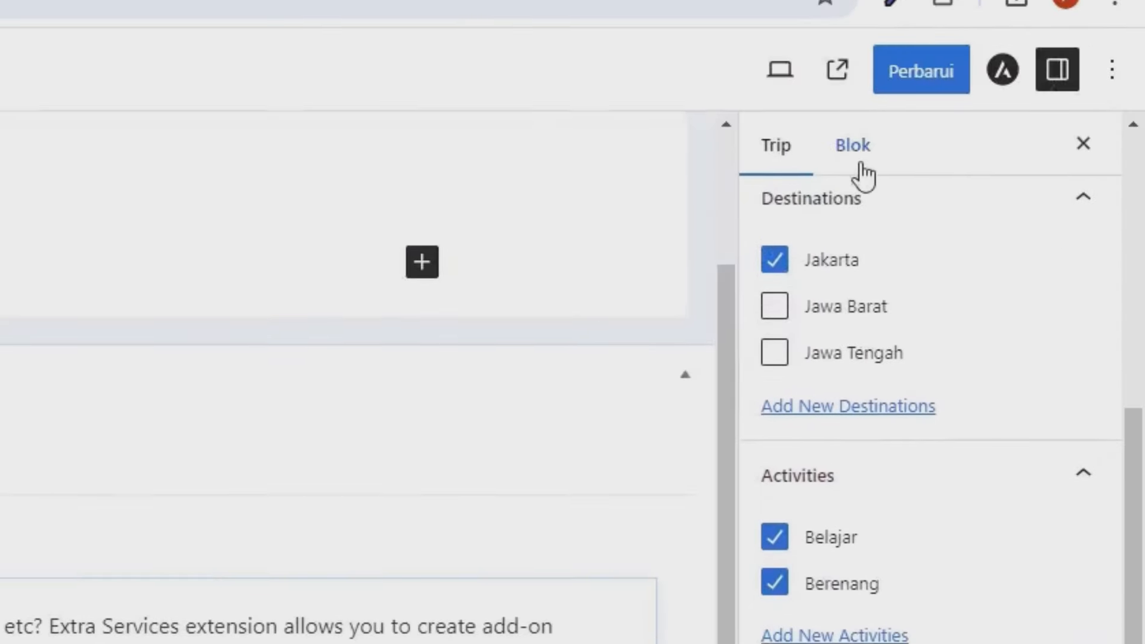
# Step: Update the trip and go back to the Trips list
pyautogui.click(901, 81)
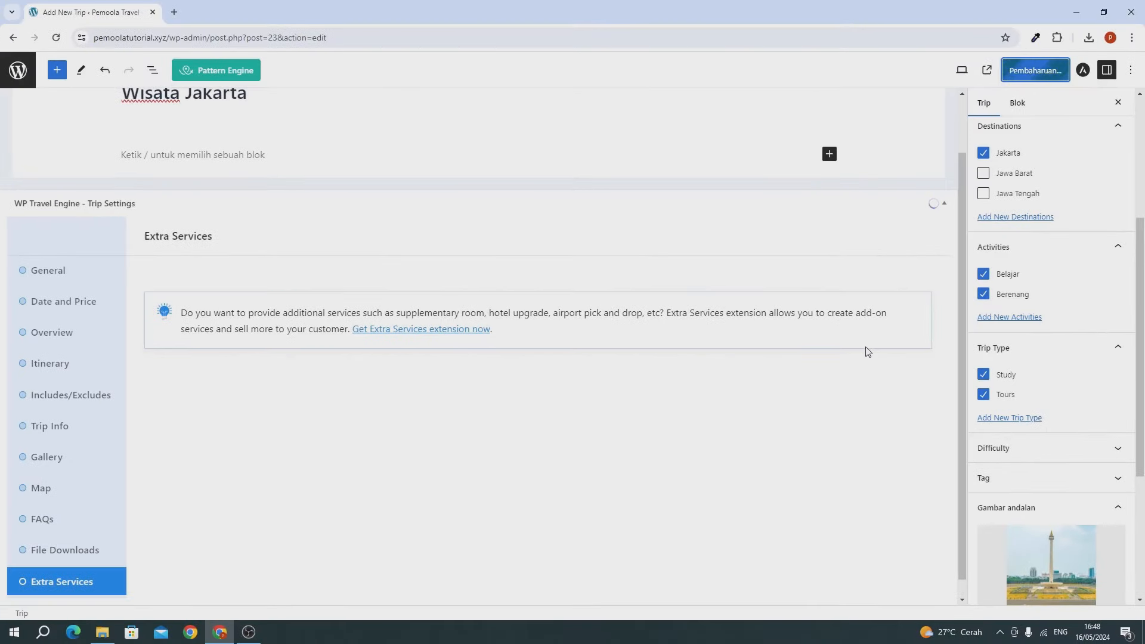
pyautogui.scroll(4, 1060, 334)
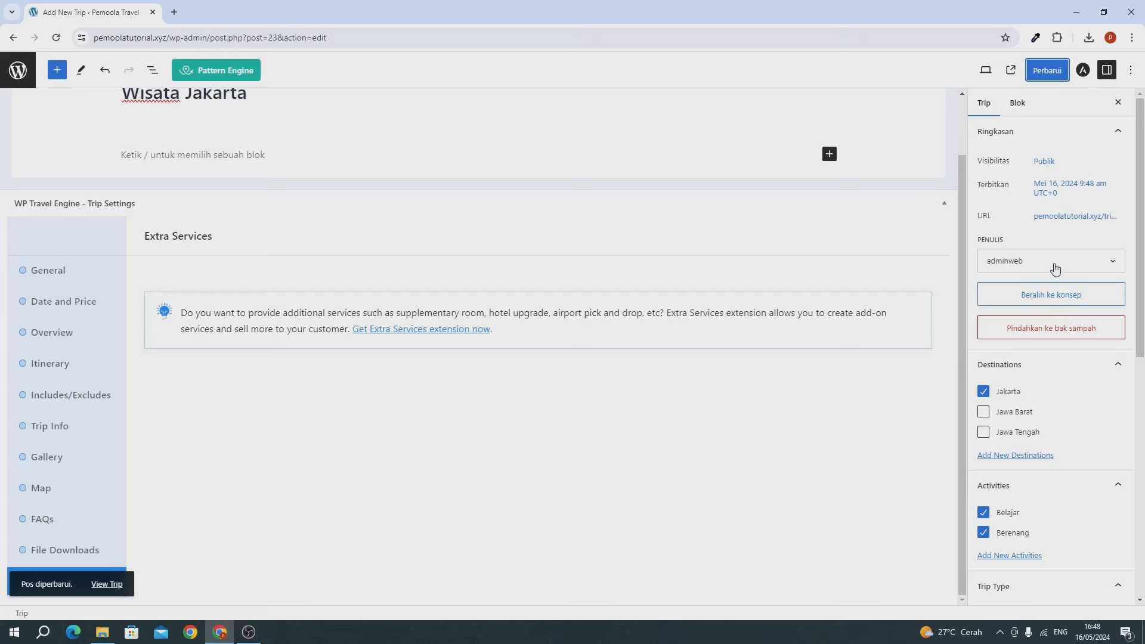
pyautogui.click(24, 66)
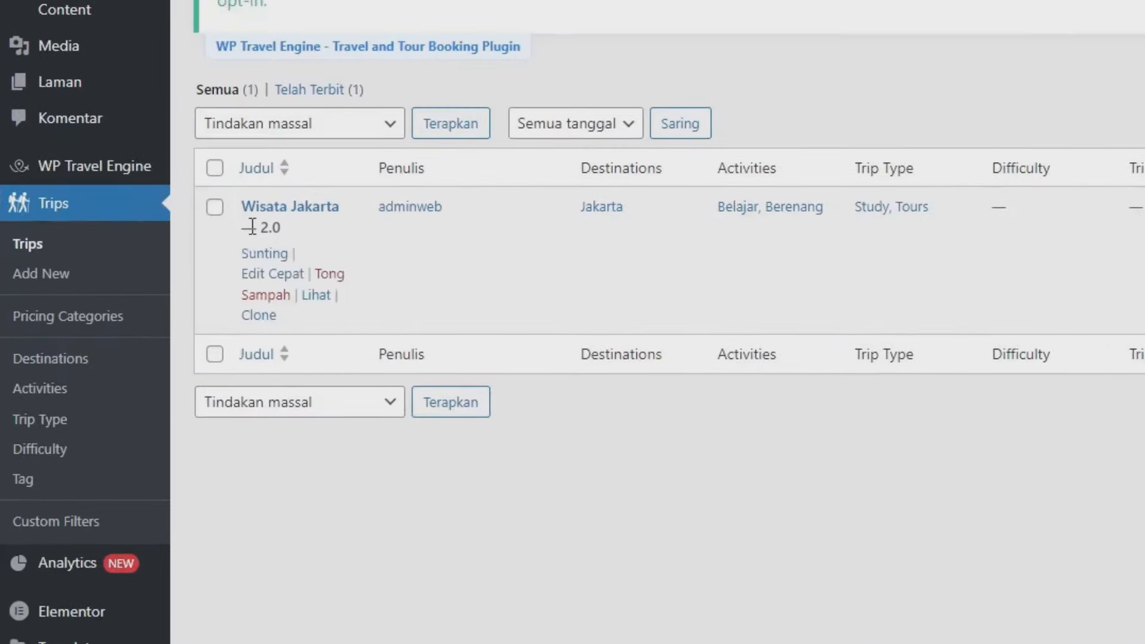
# Step: Open the Wisata Jakarta public page in a new tab and scroll through it
pyautogui.rightClick(306, 294)
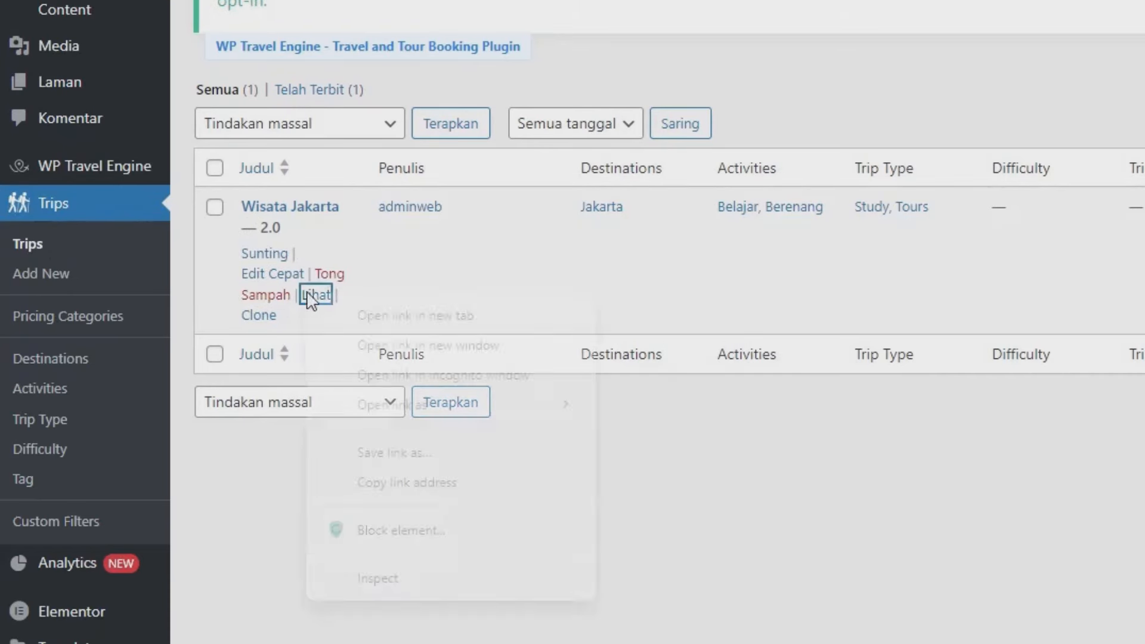
pyautogui.click(340, 314)
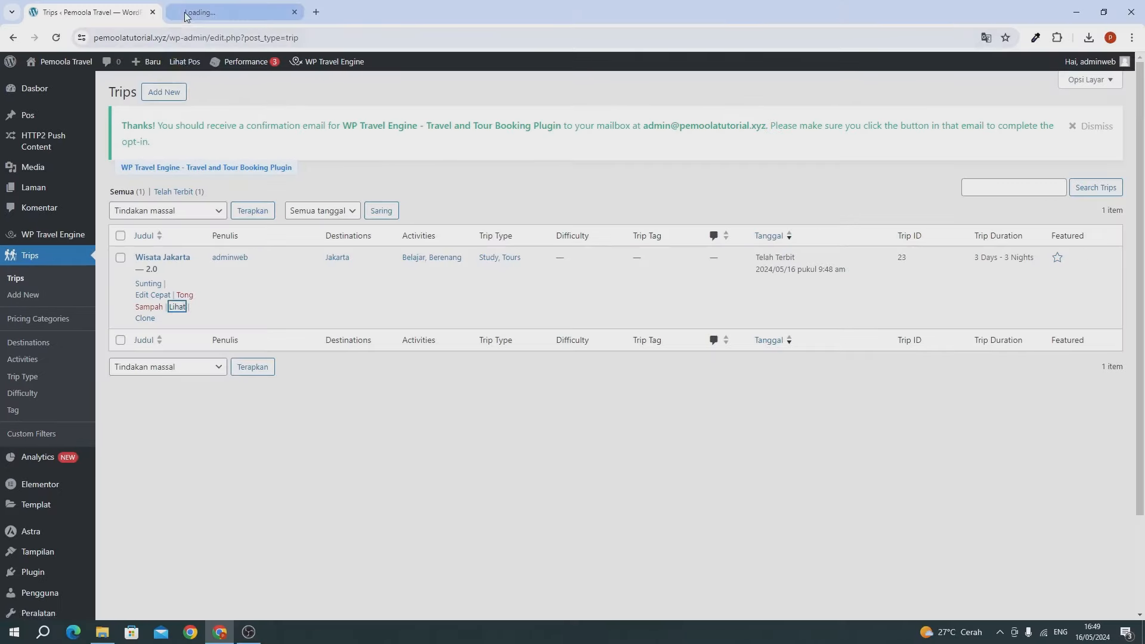
pyautogui.click(186, 13)
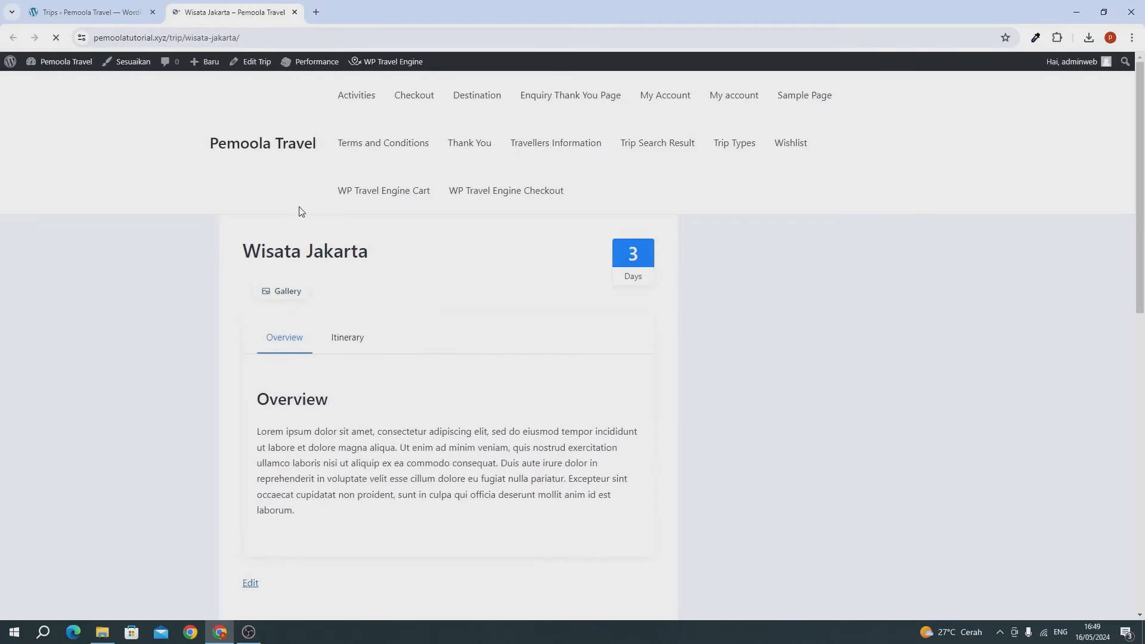
pyautogui.scroll(-3, 301, 213)
pyautogui.scroll(-12, 581, 264)
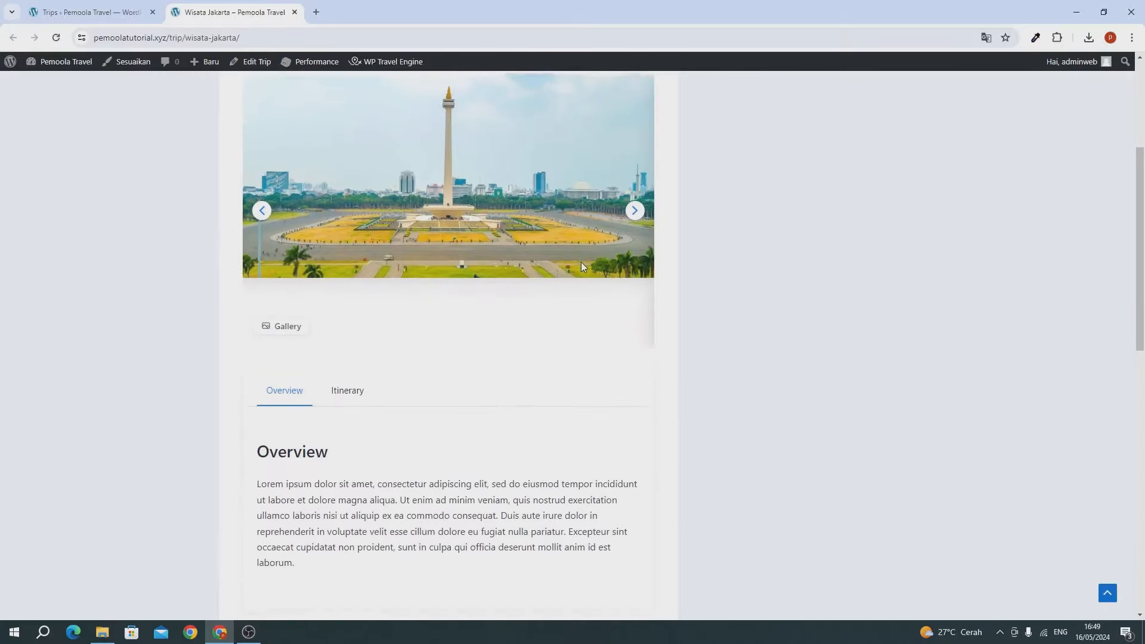
pyautogui.scroll(15, 583, 266)
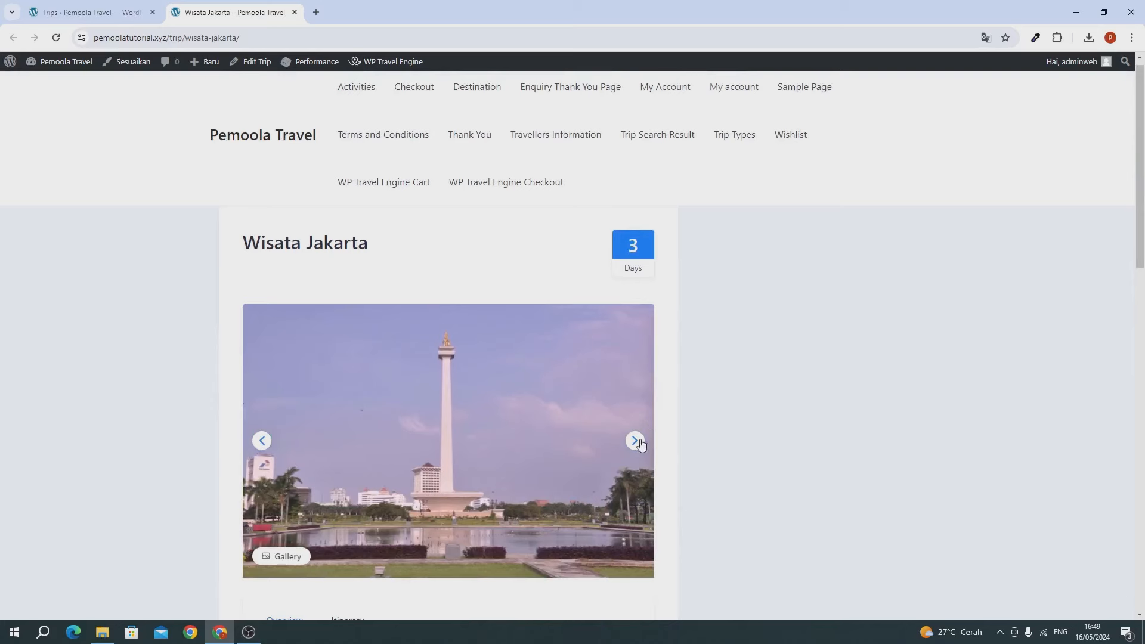
# Step: Flip forward and backward through the Monas photo gallery
pyautogui.click(639, 446)
pyautogui.click(639, 446)
pyautogui.click(639, 446)
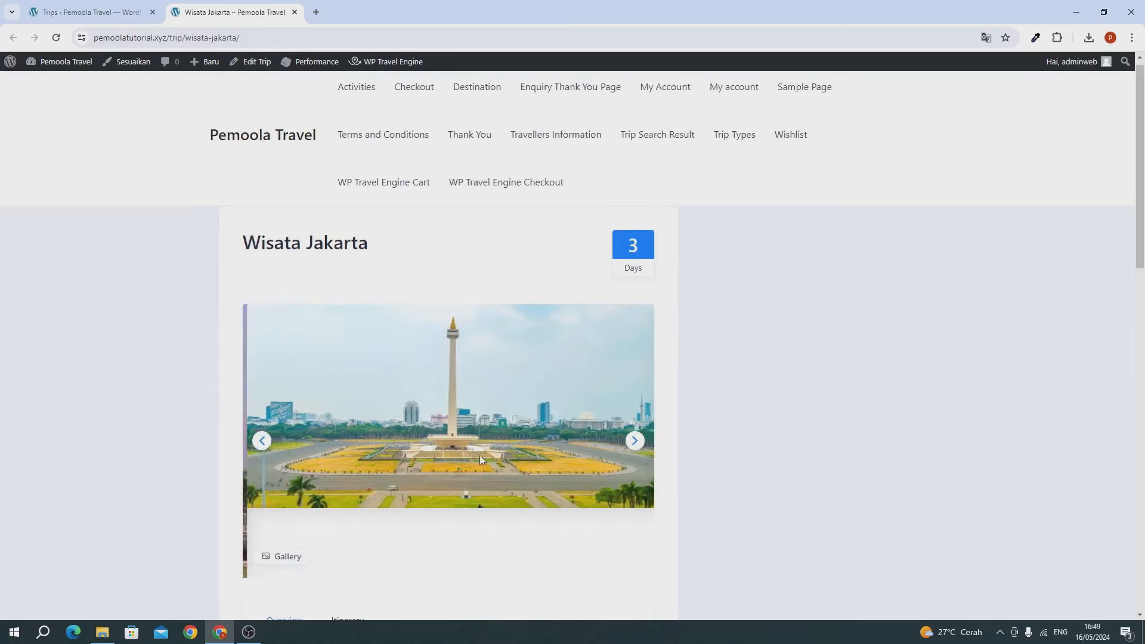
pyautogui.click(263, 441)
pyautogui.click(263, 441)
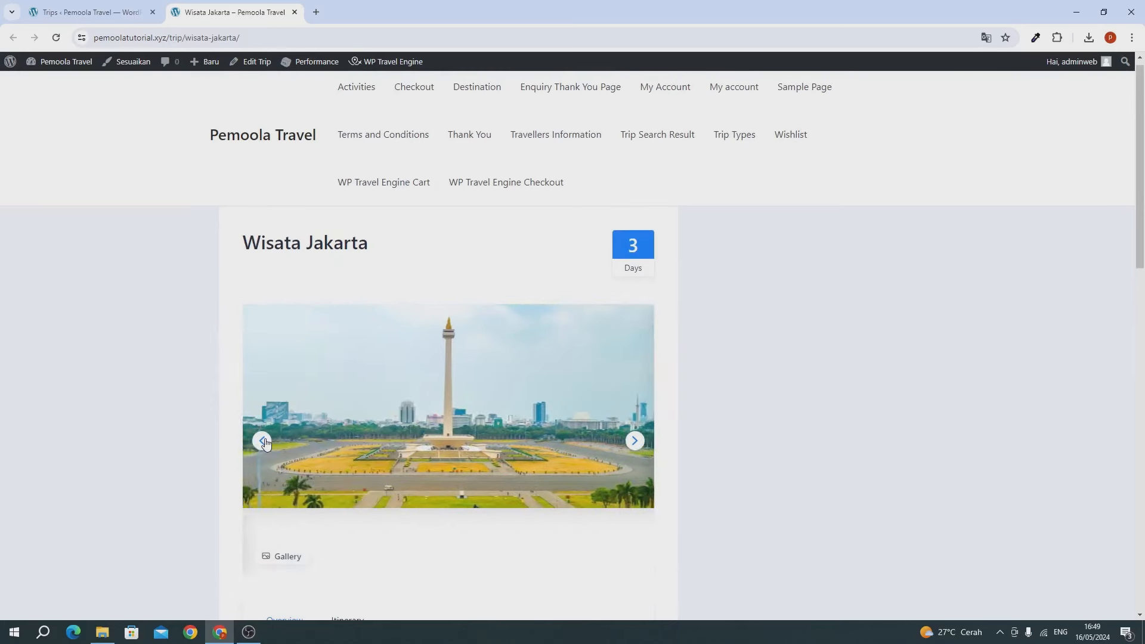
pyautogui.click(264, 442)
pyautogui.click(264, 441)
pyautogui.click(264, 441)
pyautogui.click(264, 441)
pyautogui.click(265, 441)
pyautogui.click(264, 442)
pyautogui.scroll(-1, 376, 432)
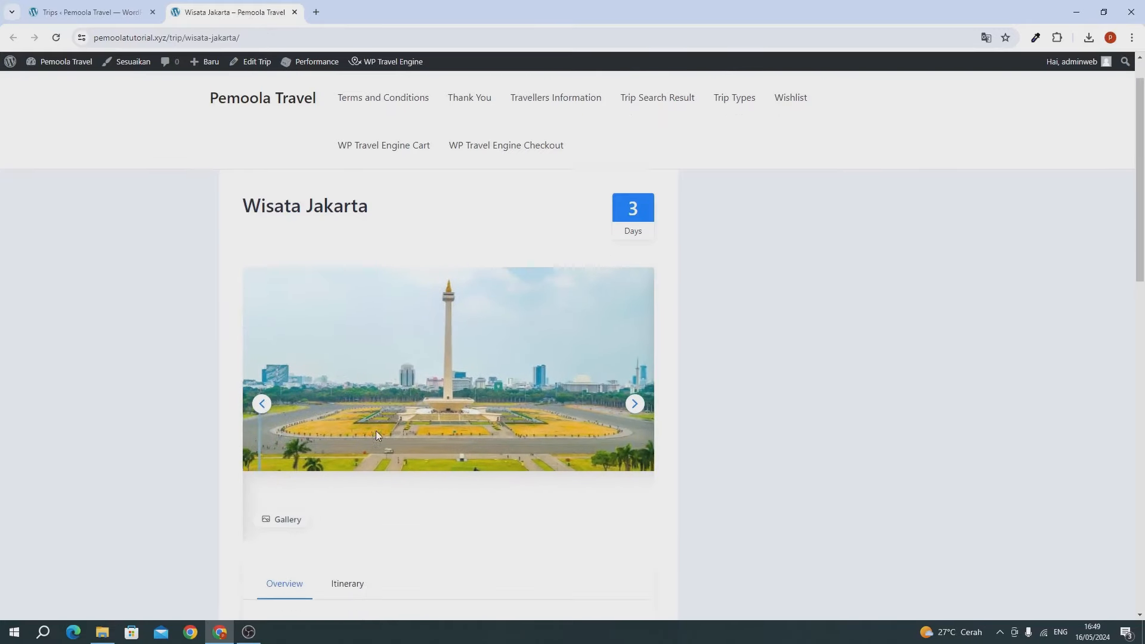
pyautogui.scroll(-5, 382, 431)
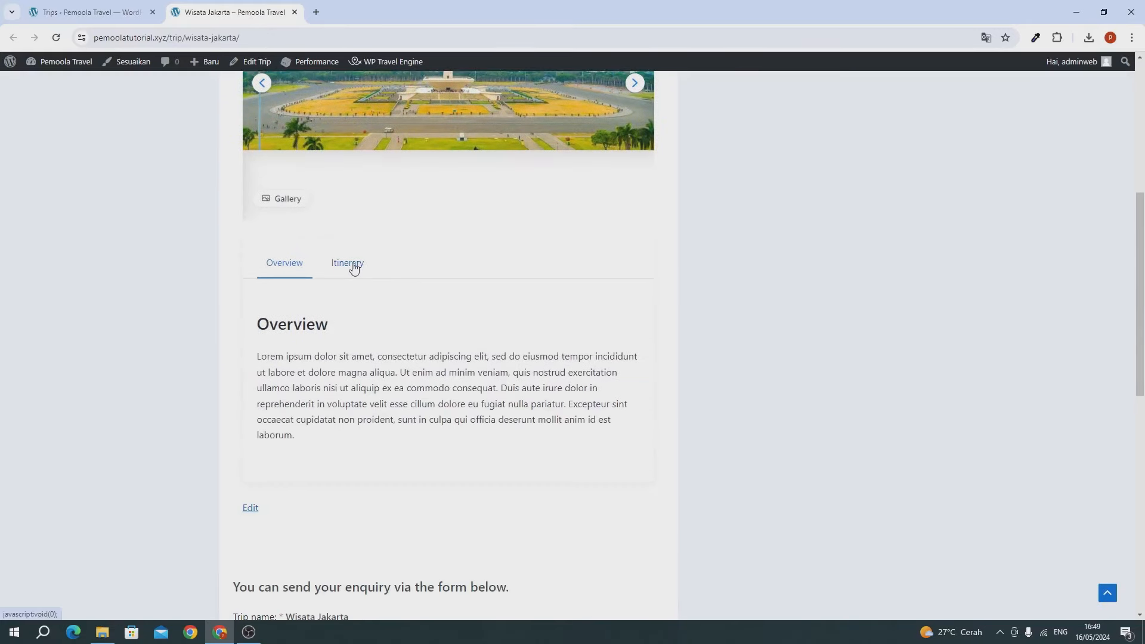
pyautogui.scroll(2, 353, 266)
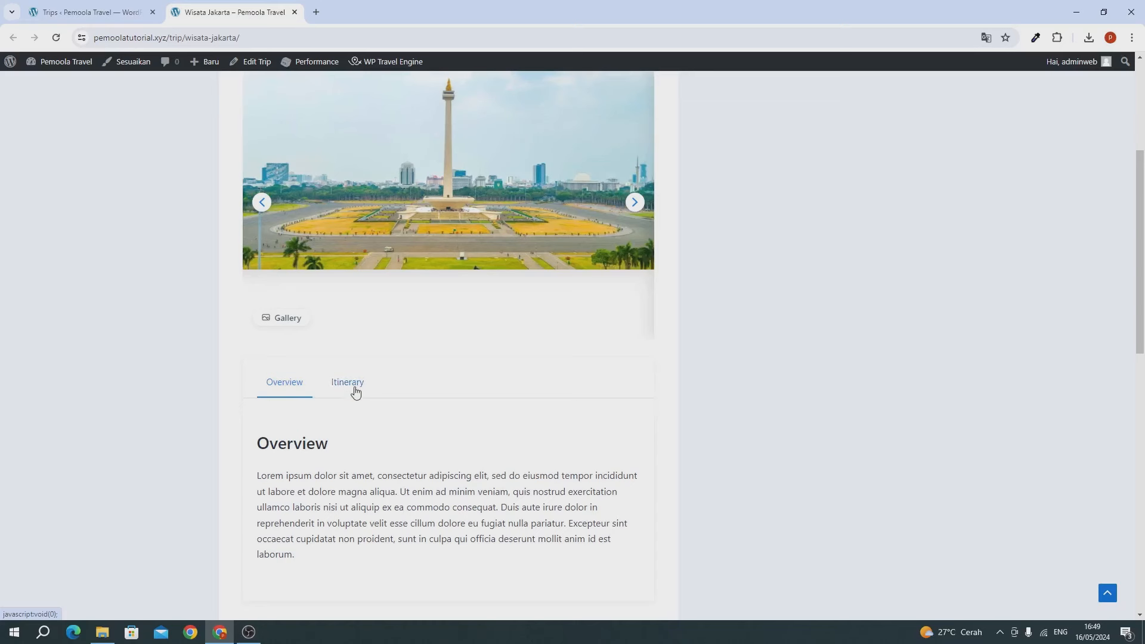
# Step: Show the Itinerary and expand the Day 2 and Day 3 details
pyautogui.click(355, 392)
pyautogui.scroll(-3, 287, 398)
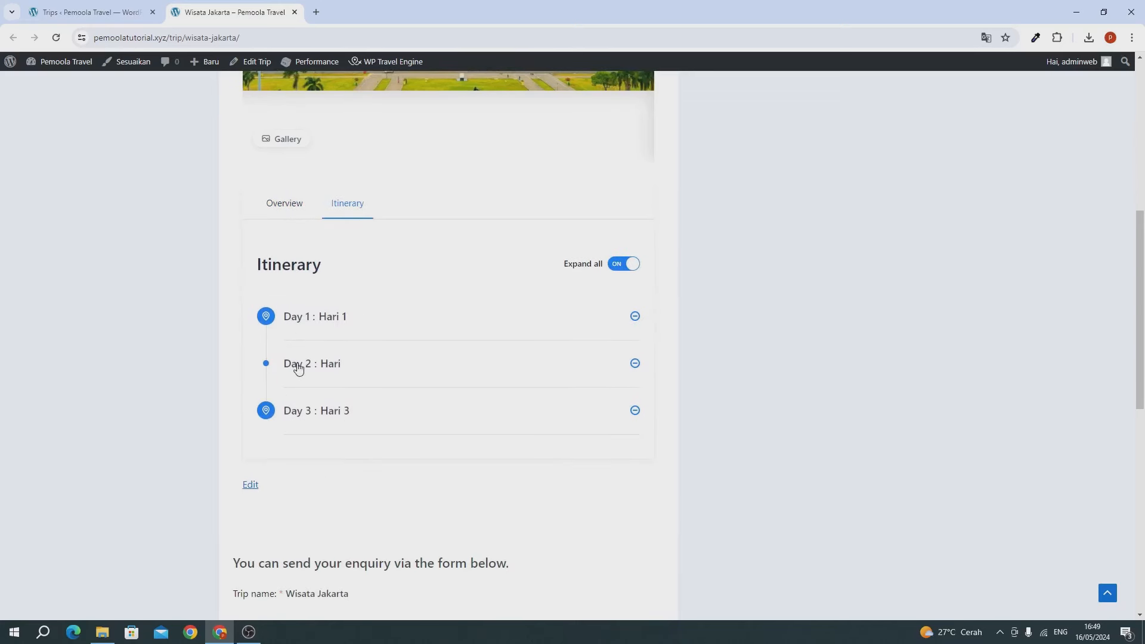
pyautogui.click(298, 368)
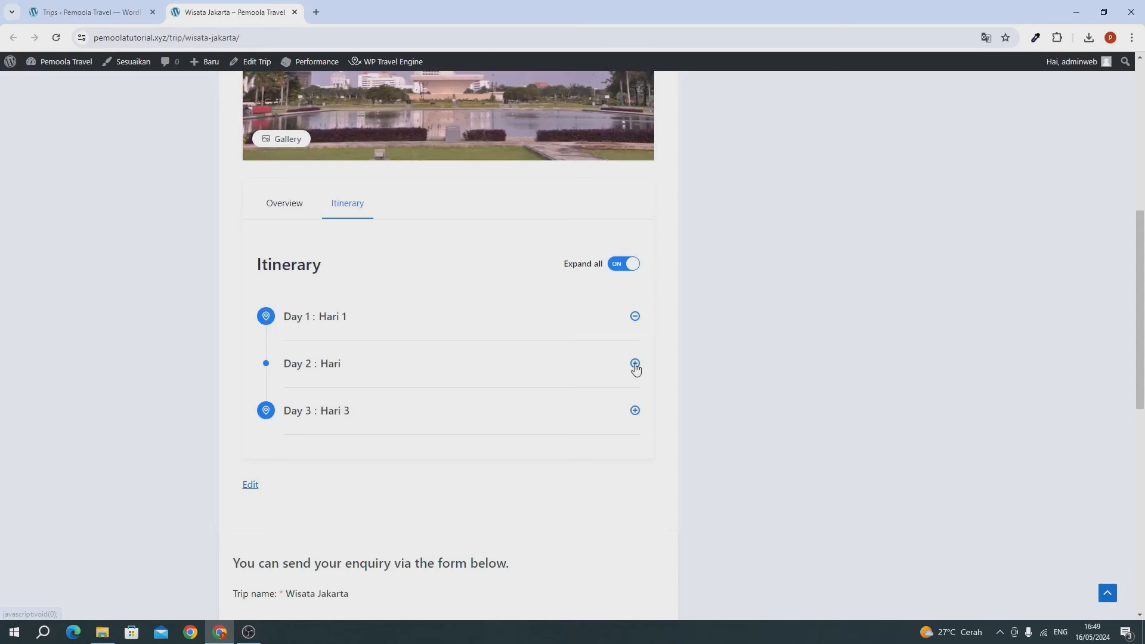
pyautogui.click(635, 364)
pyautogui.click(635, 453)
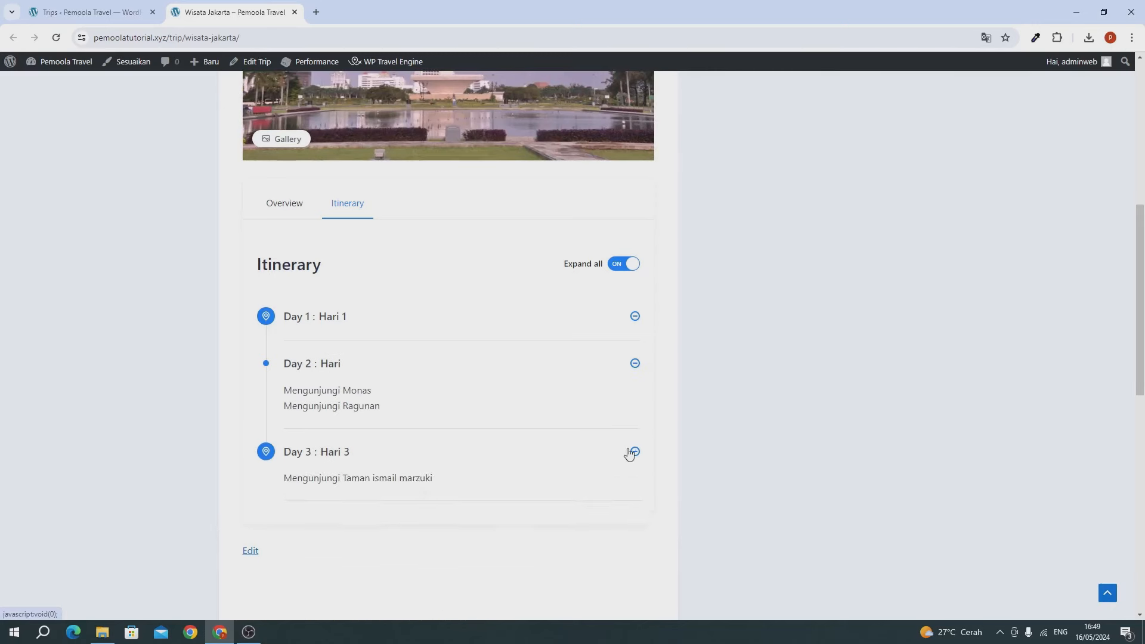
# Step: Return to the Overview and briefly highlight part of its paragraph
pyautogui.click(291, 265)
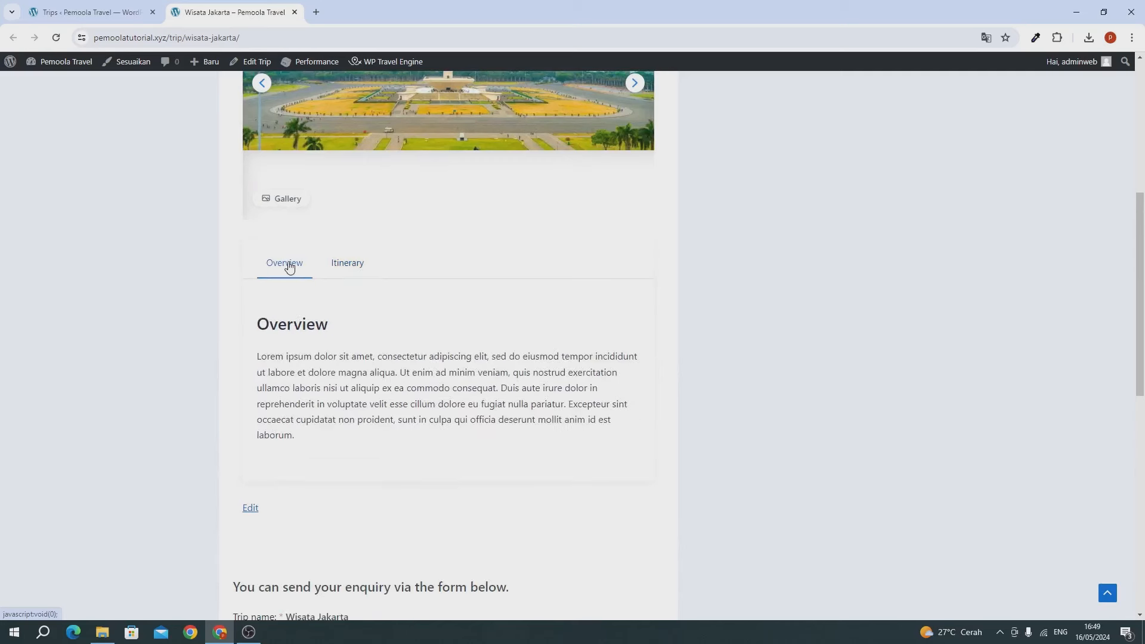
pyautogui.scroll(-1, 279, 315)
pyautogui.moveTo(268, 314); pyautogui.dragTo(301, 339)
pyautogui.click(330, 340)
pyautogui.scroll(7, 330, 339)
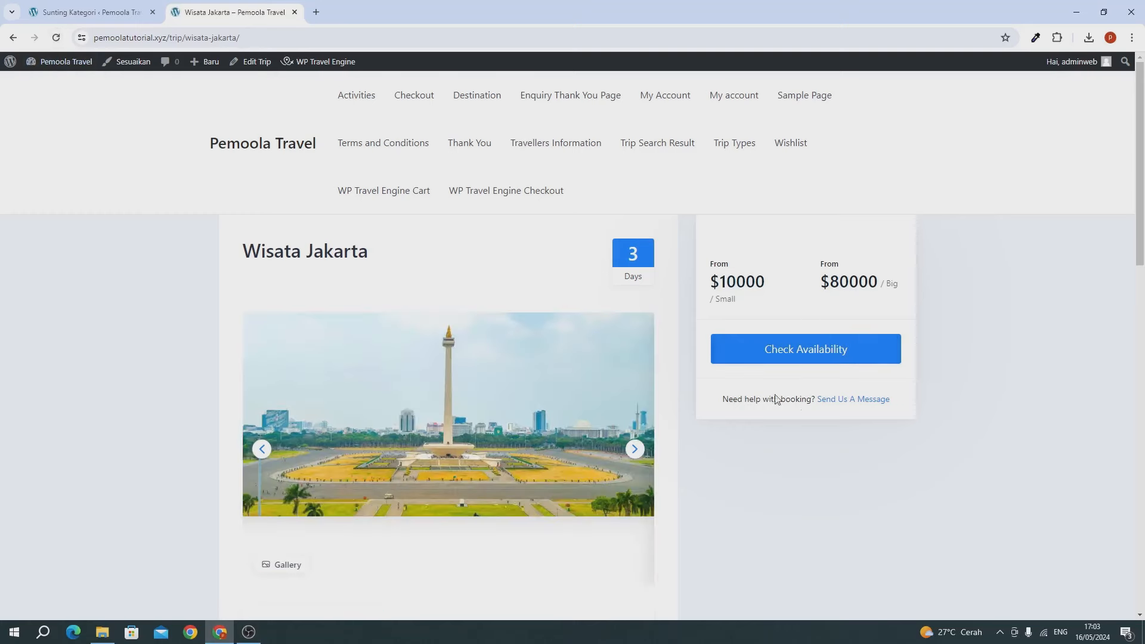
# Step: Re-save the Small pricing category with Set as Primary Pricing Category enabled
pyautogui.click(90, 18)
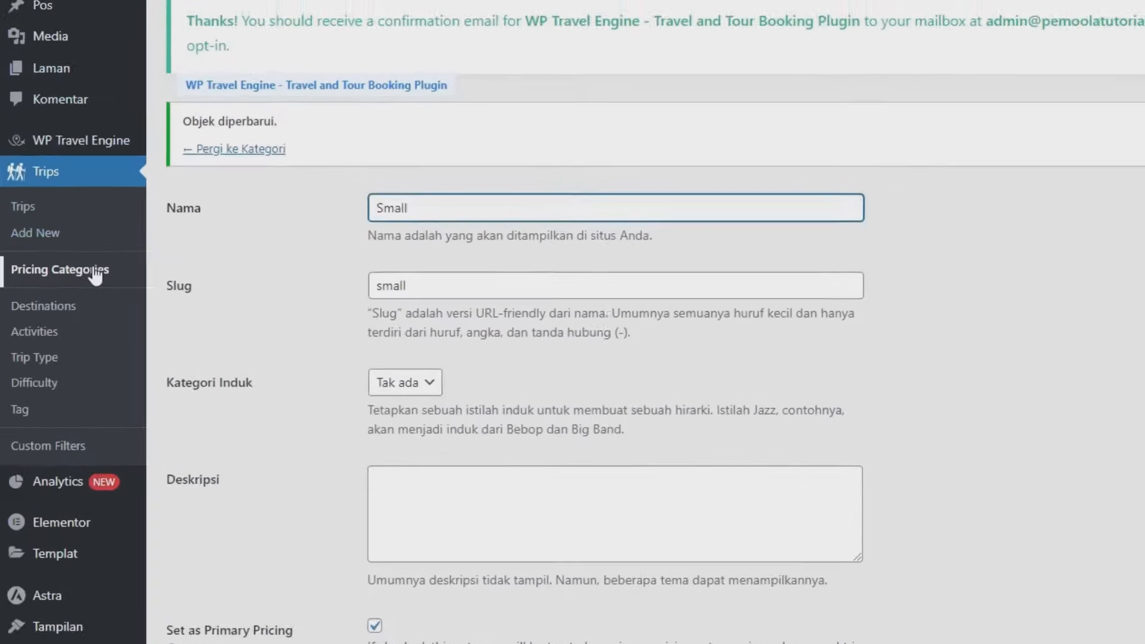
pyautogui.click(60, 286)
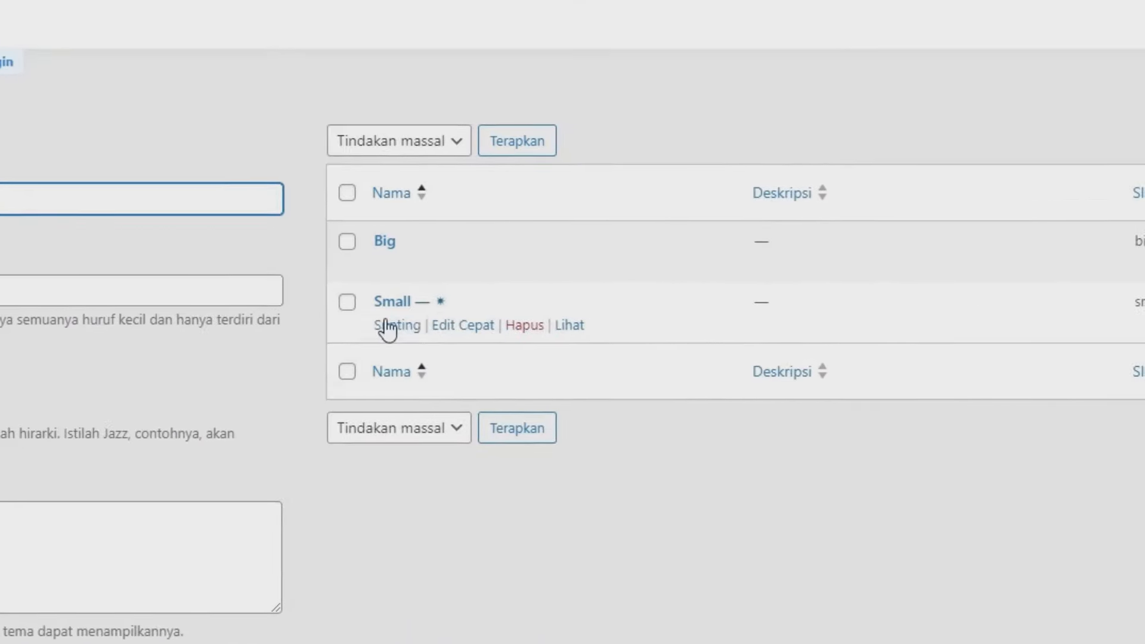
pyautogui.click(387, 327)
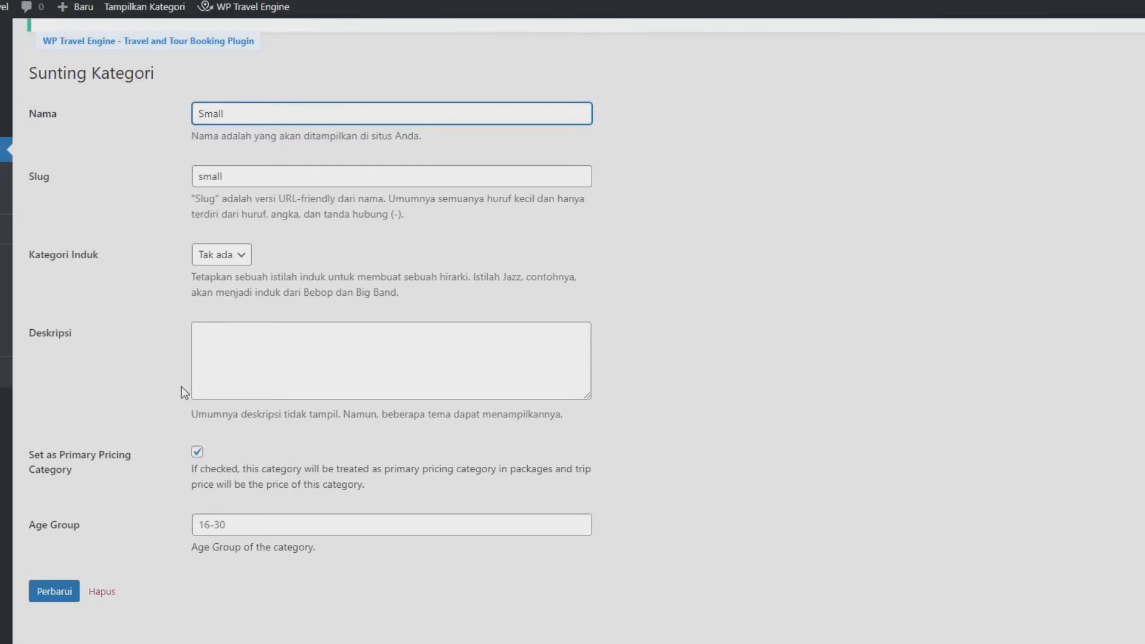
pyautogui.moveTo(45, 453); pyautogui.dragTo(76, 456)
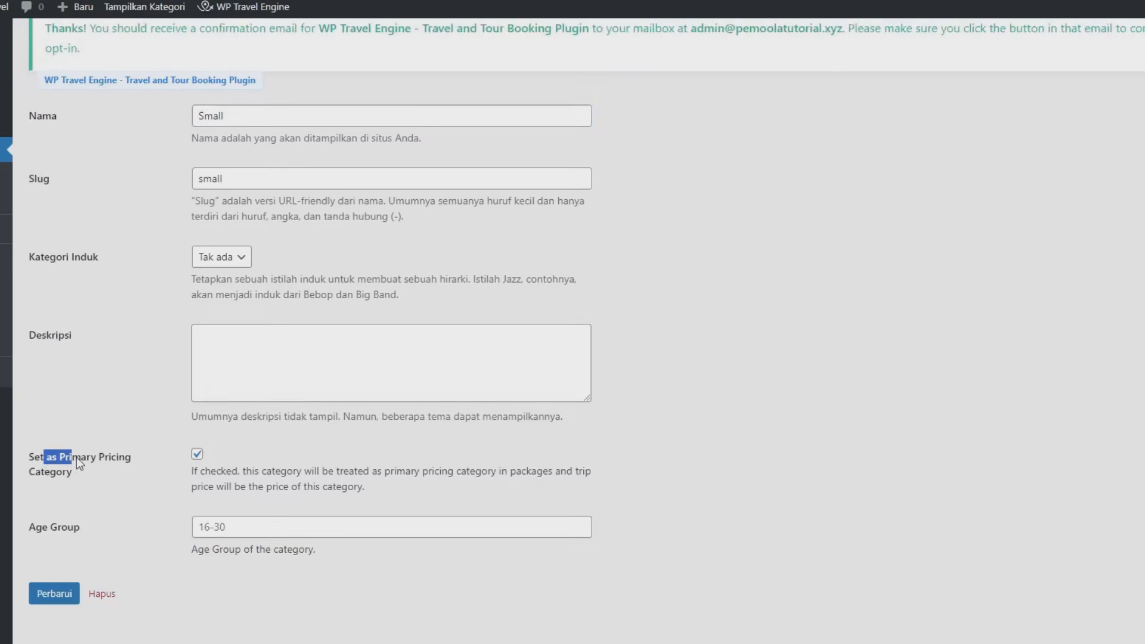
pyautogui.click(90, 458)
pyautogui.click(197, 453)
pyautogui.click(64, 594)
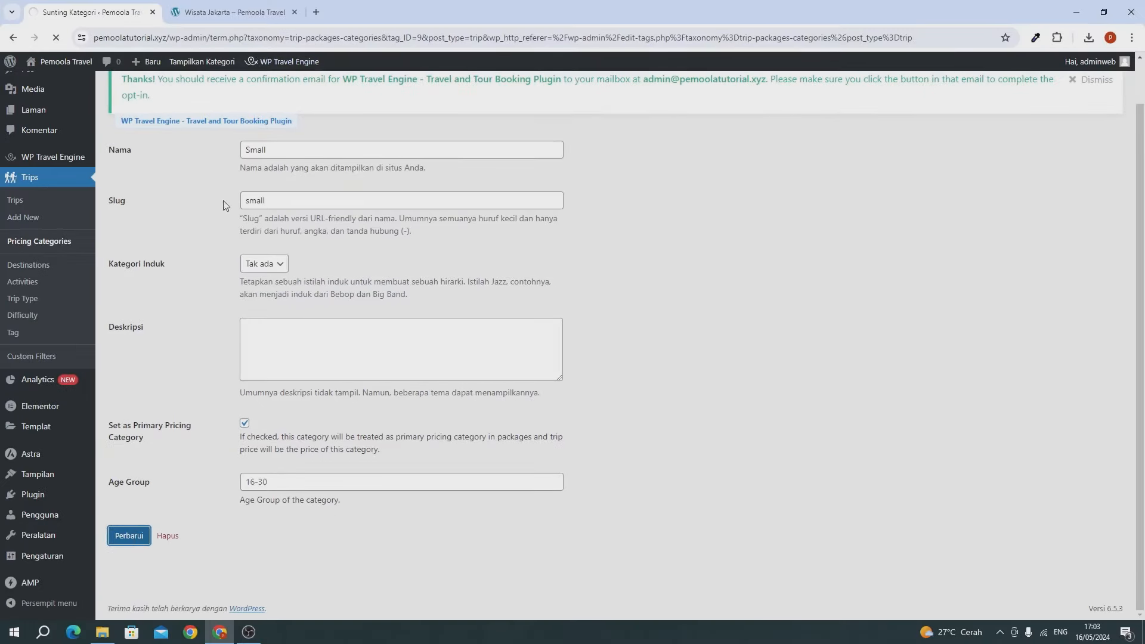
# Step: Reload the Wisata Jakarta page and highlight the $10000 Small price
pyautogui.click(232, 12)
pyautogui.click(54, 38)
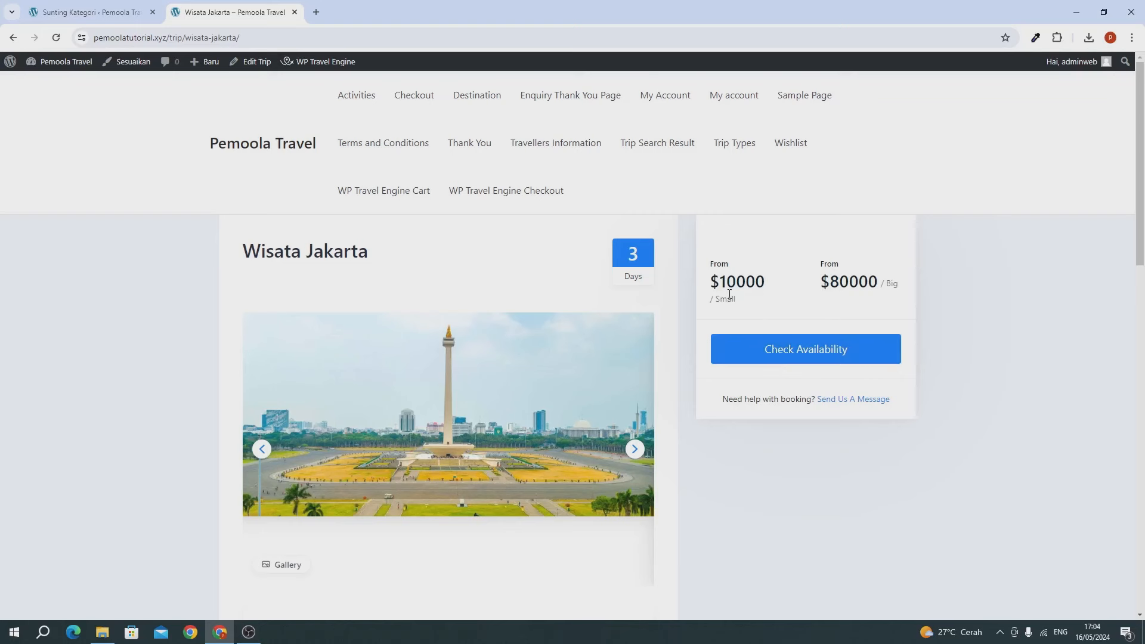
pyautogui.moveTo(722, 289); pyautogui.dragTo(714, 282)
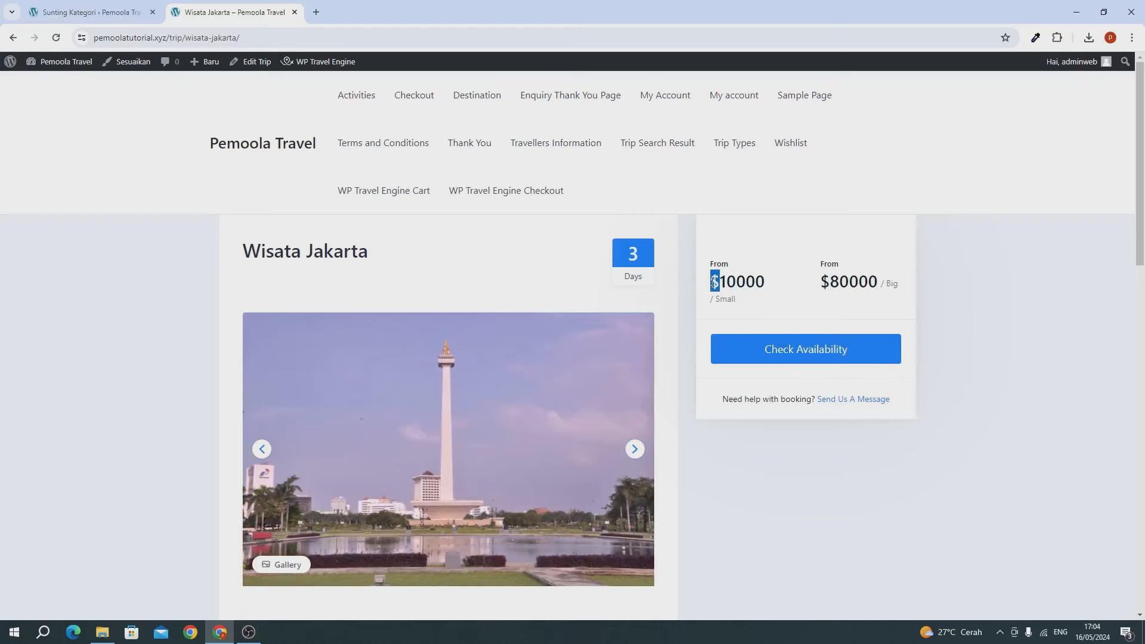
# Step: Open the travel plugin's settings and go to the Miscellaneous currency section
pyautogui.click(98, 12)
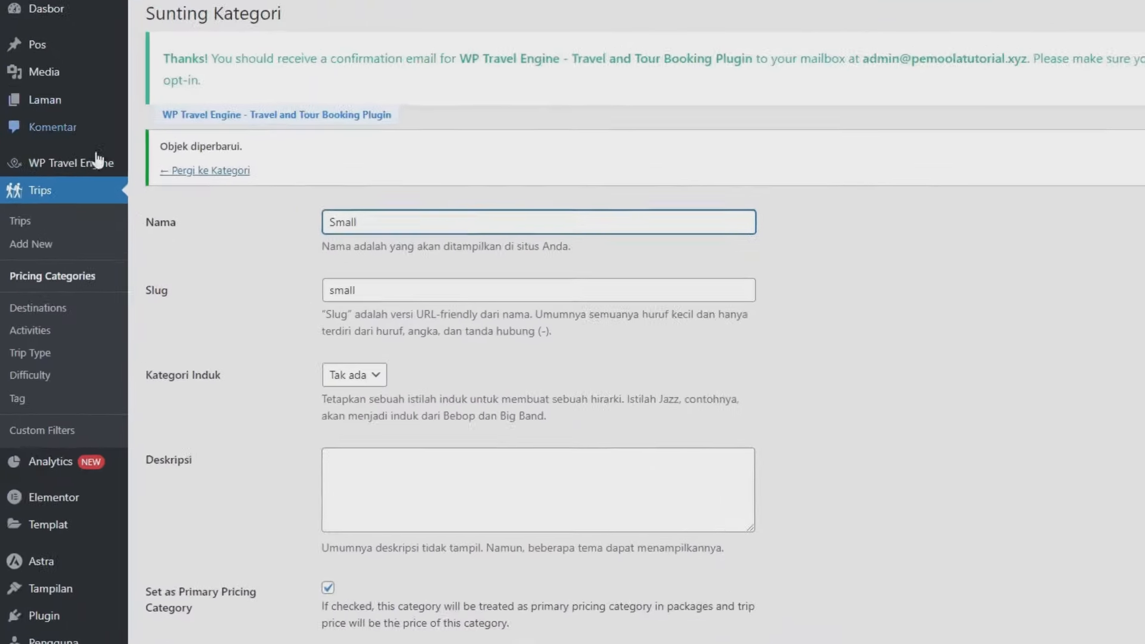
pyautogui.moveTo(62, 206)
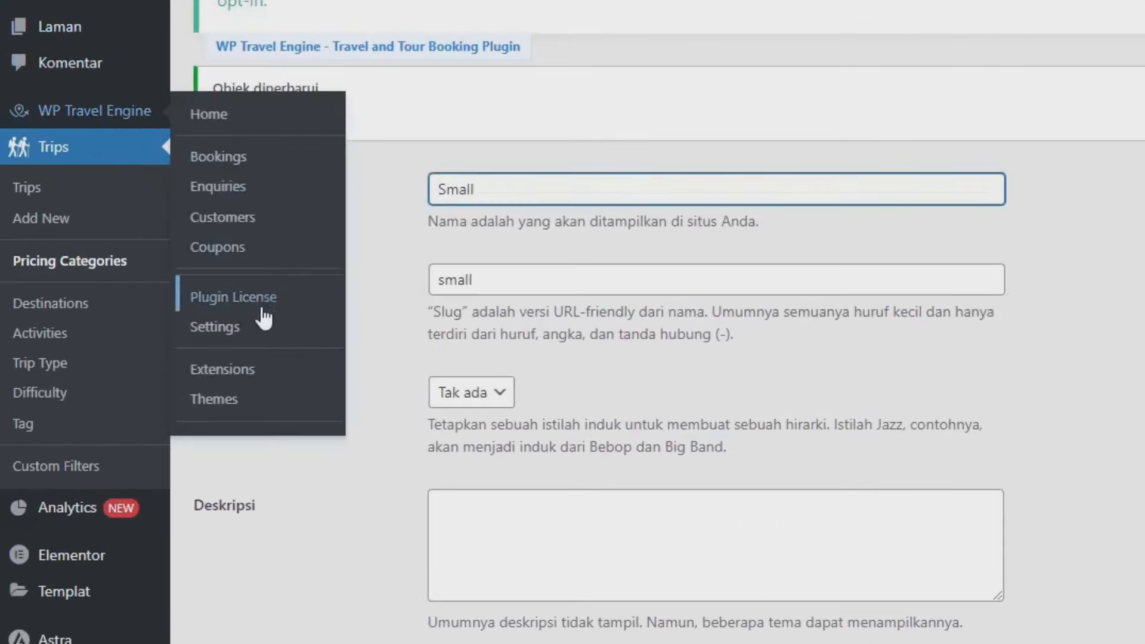
pyautogui.click(257, 331)
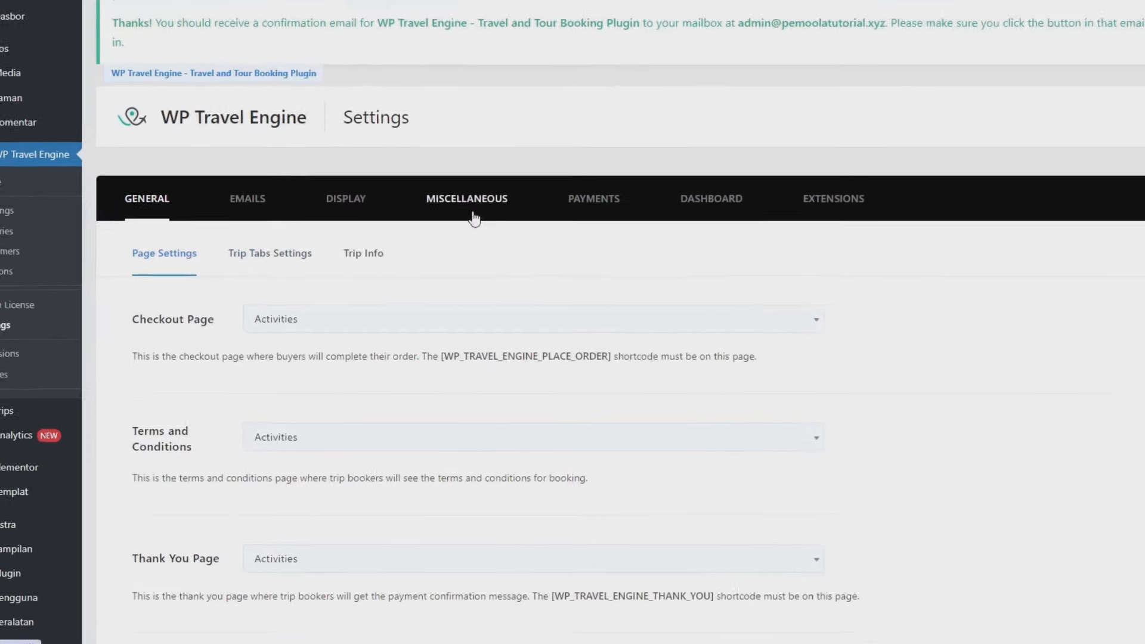
pyautogui.click(382, 160)
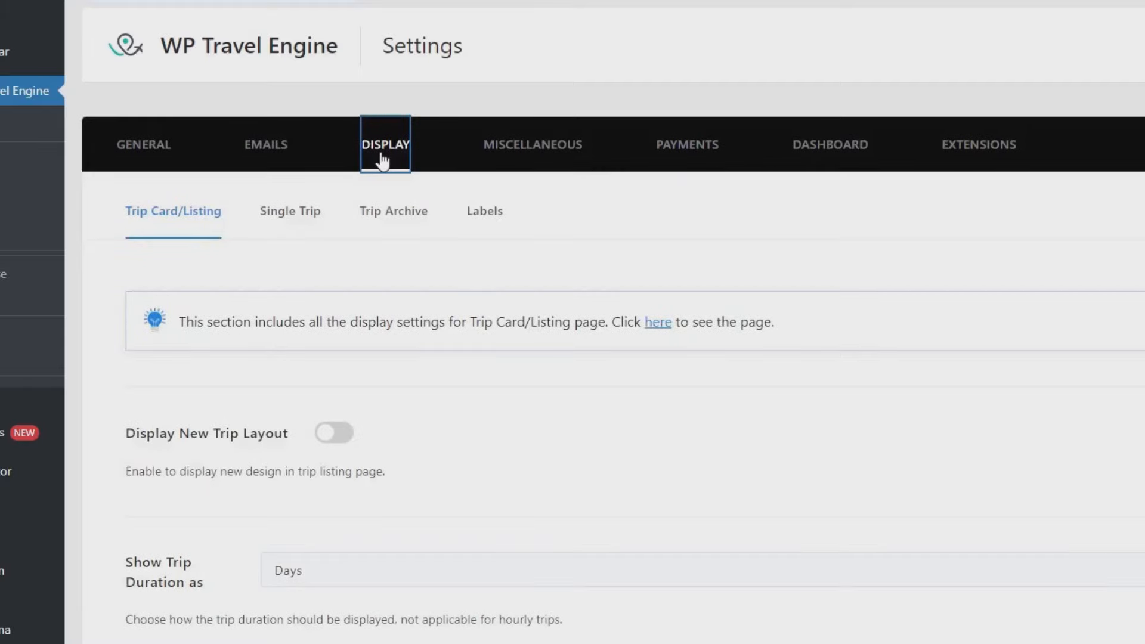
pyautogui.scroll(-2, 382, 158)
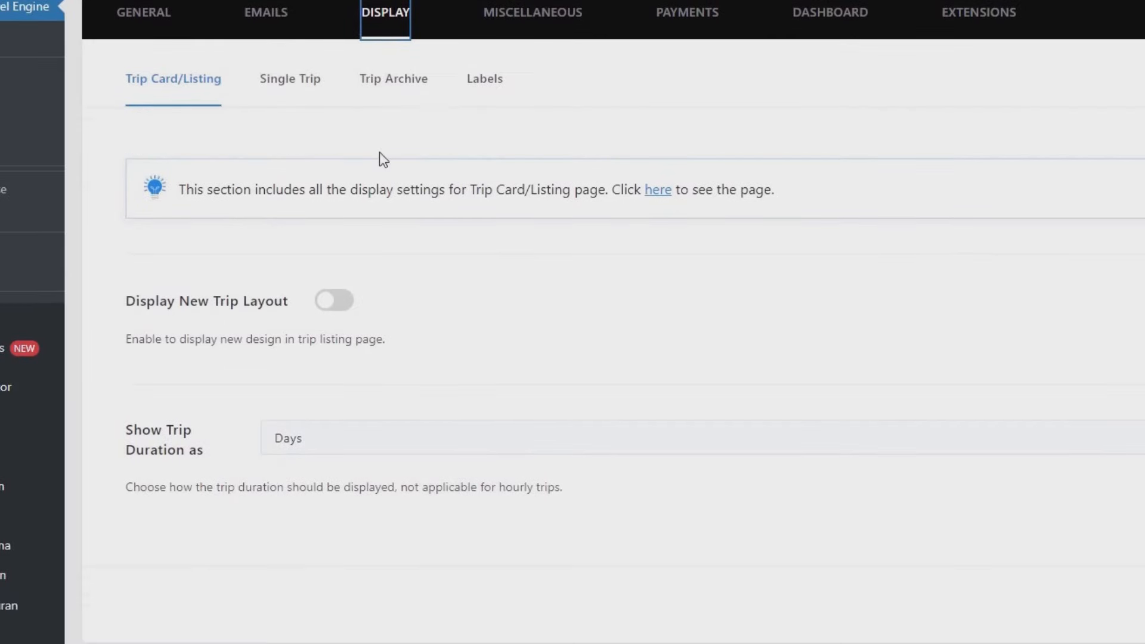
pyautogui.click(497, 23)
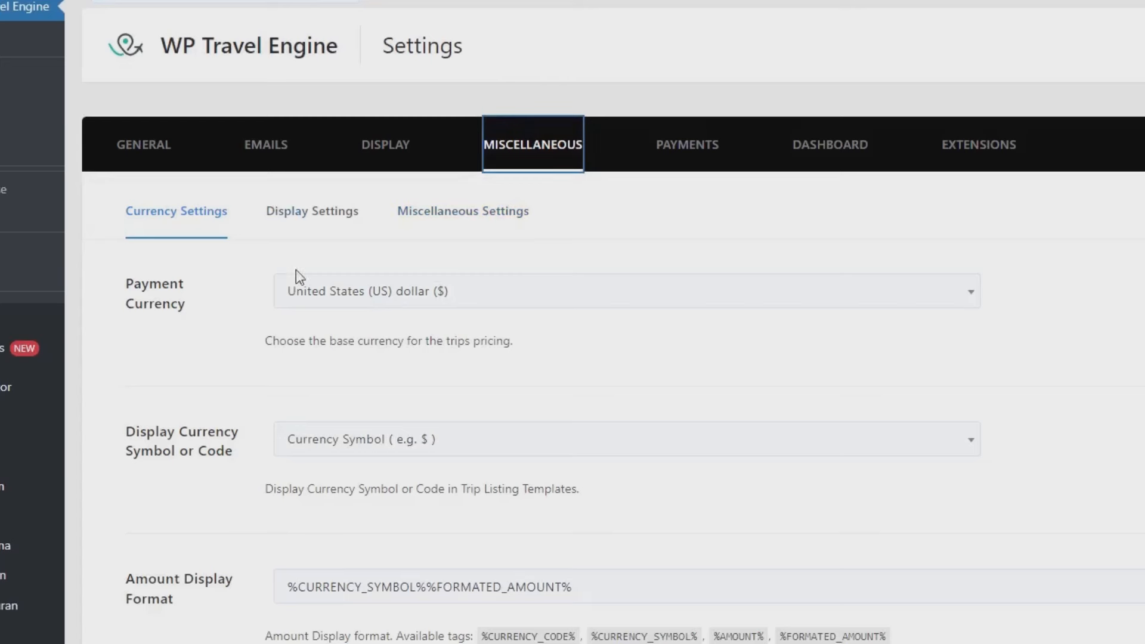
# Step: Choose Indonesian rupiah as the payment currency, displayed with its symbol
pyautogui.click(333, 294)
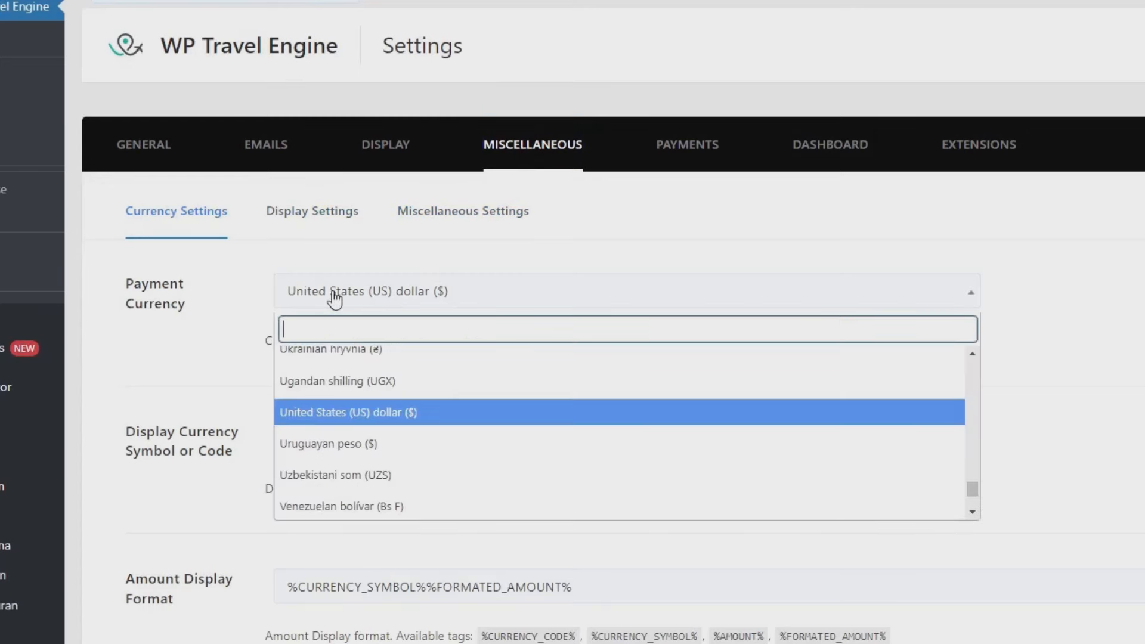
pyautogui.write('rup')
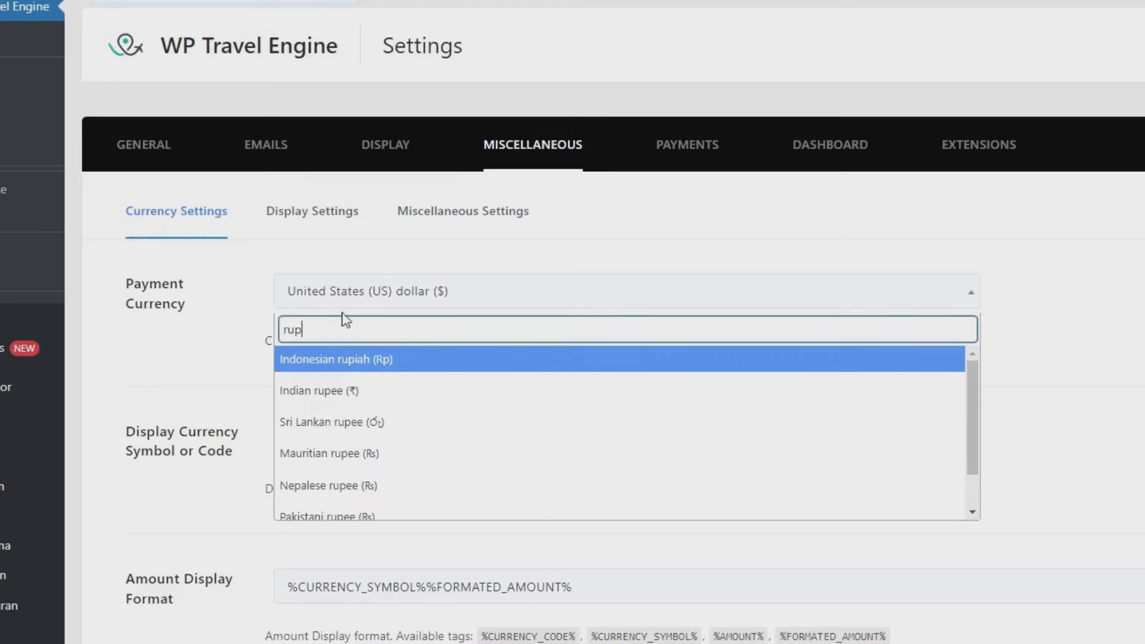
pyautogui.click(349, 359)
pyautogui.scroll(-1, 358, 356)
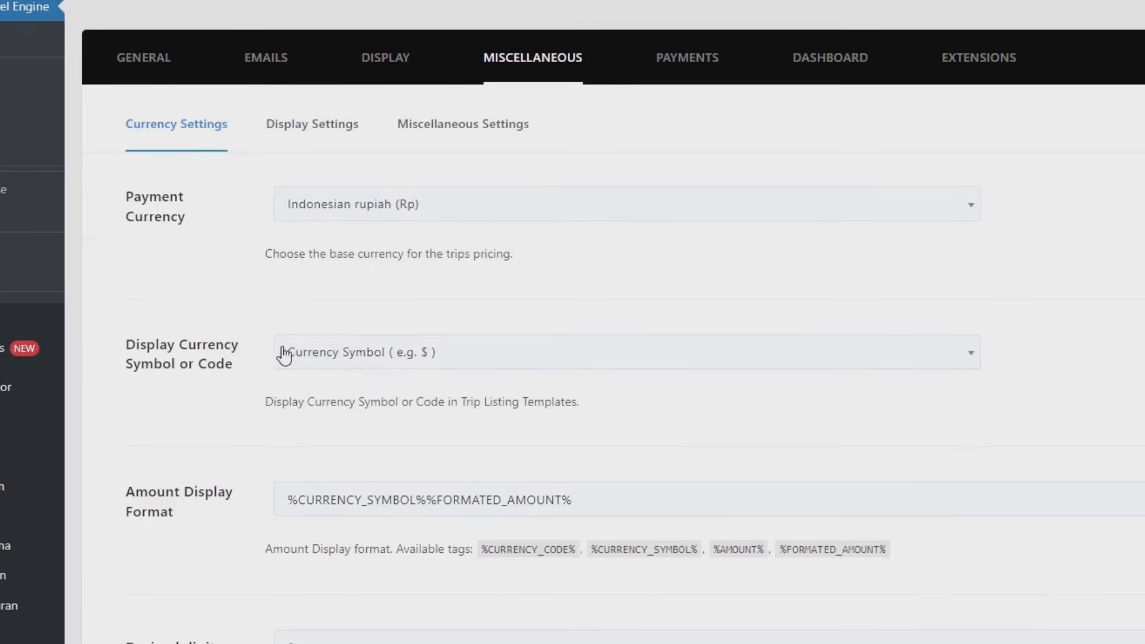
pyautogui.click(392, 362)
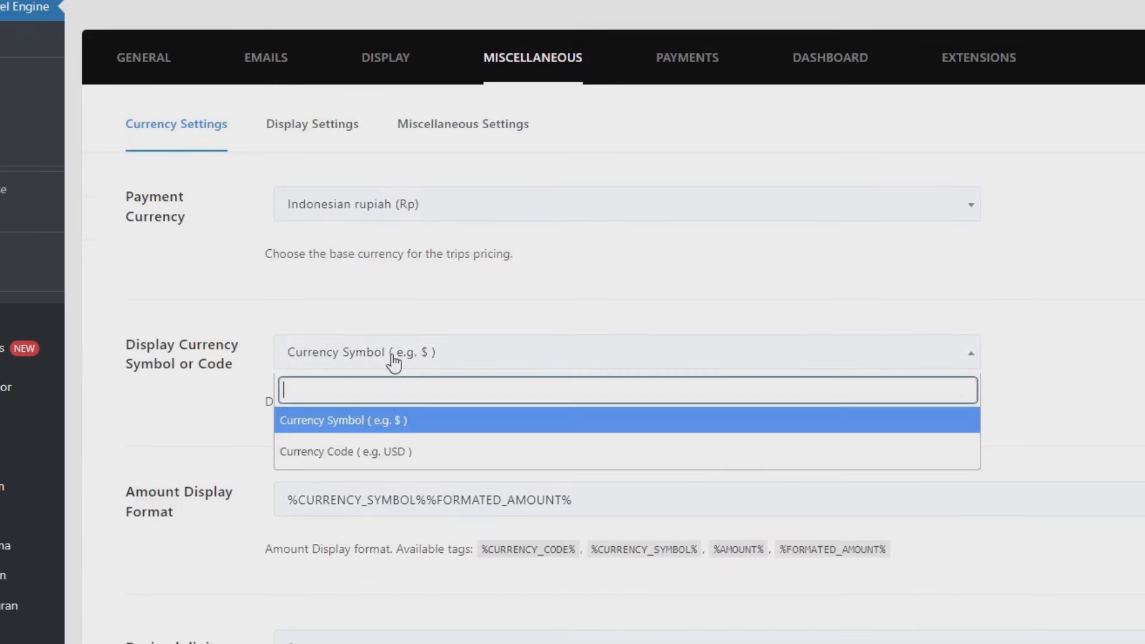
pyautogui.click(378, 425)
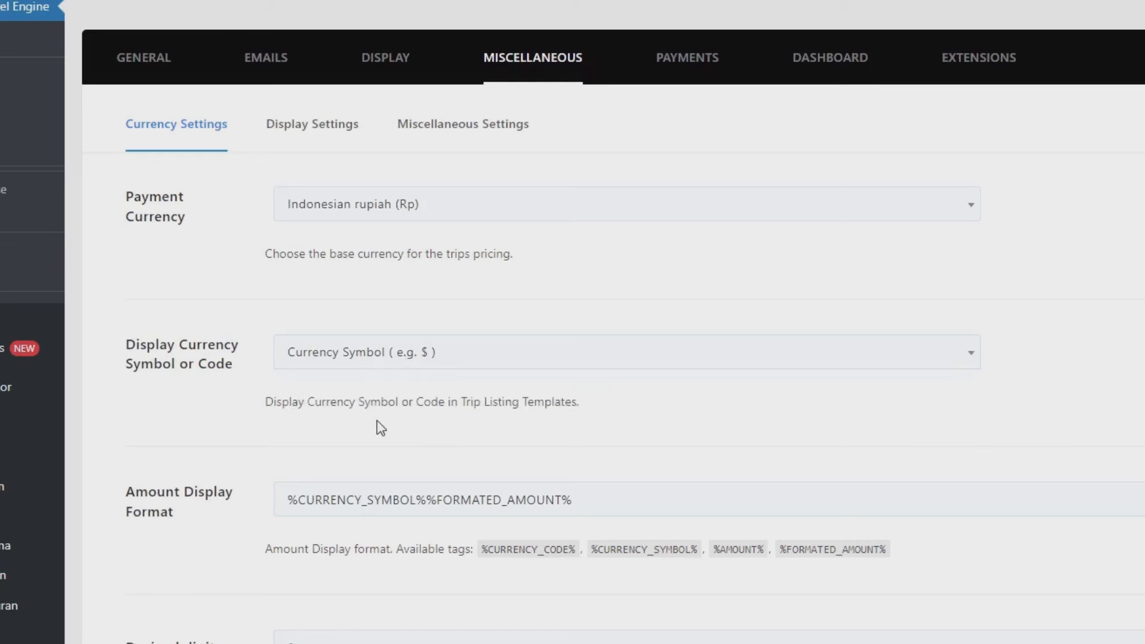
# Step: Set the decimal separator to ',', save, and reload the trip page showing Rp10.000
pyautogui.scroll(-7, 378, 427)
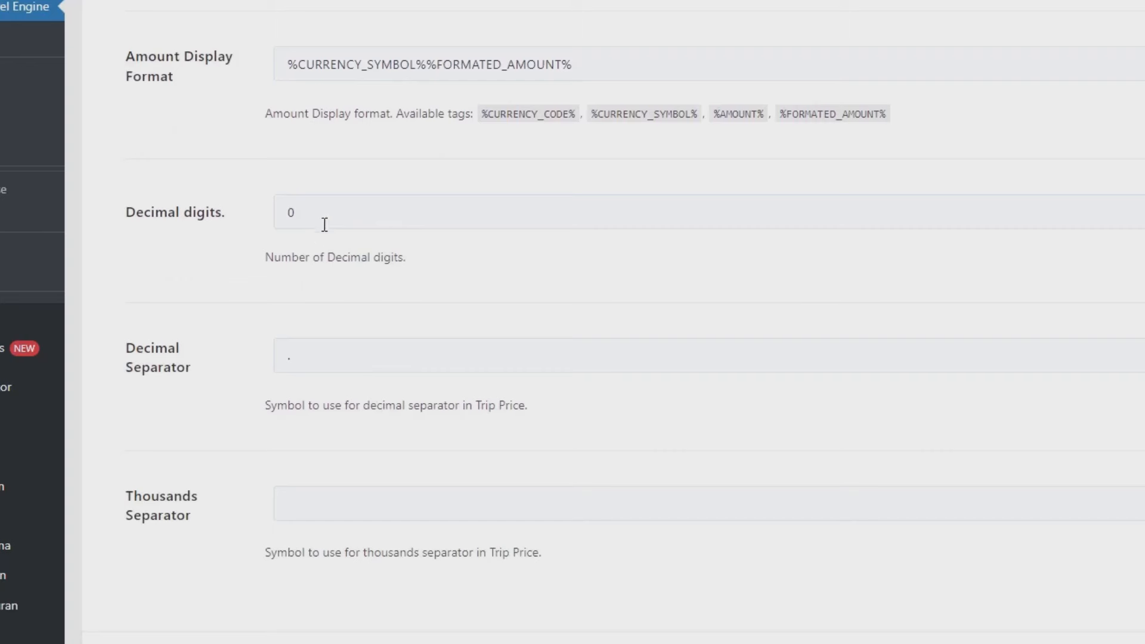
pyautogui.scroll(-1, 328, 250)
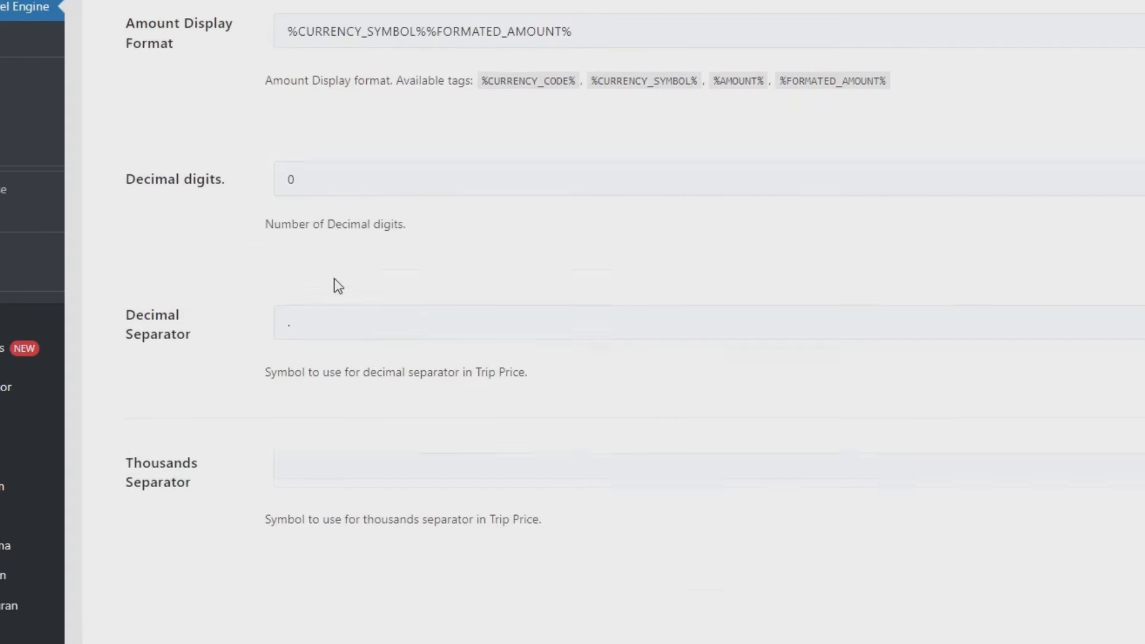
pyautogui.moveTo(332, 283); pyautogui.dragTo(251, 288)
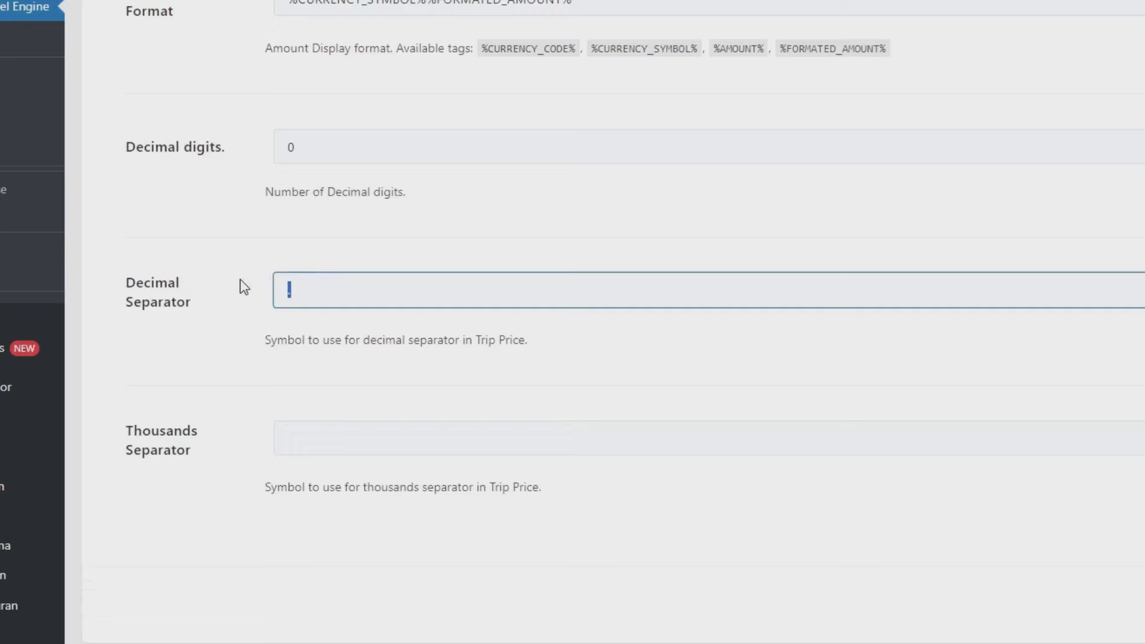
pyautogui.write(',')
pyautogui.click(287, 439)
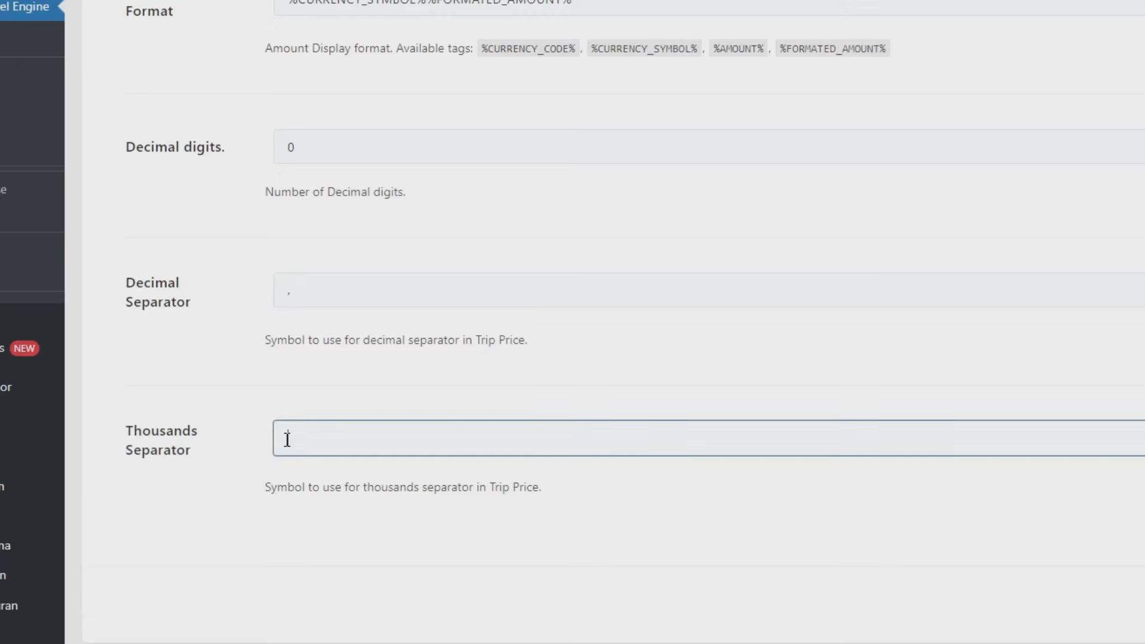
pyautogui.click(1076, 519)
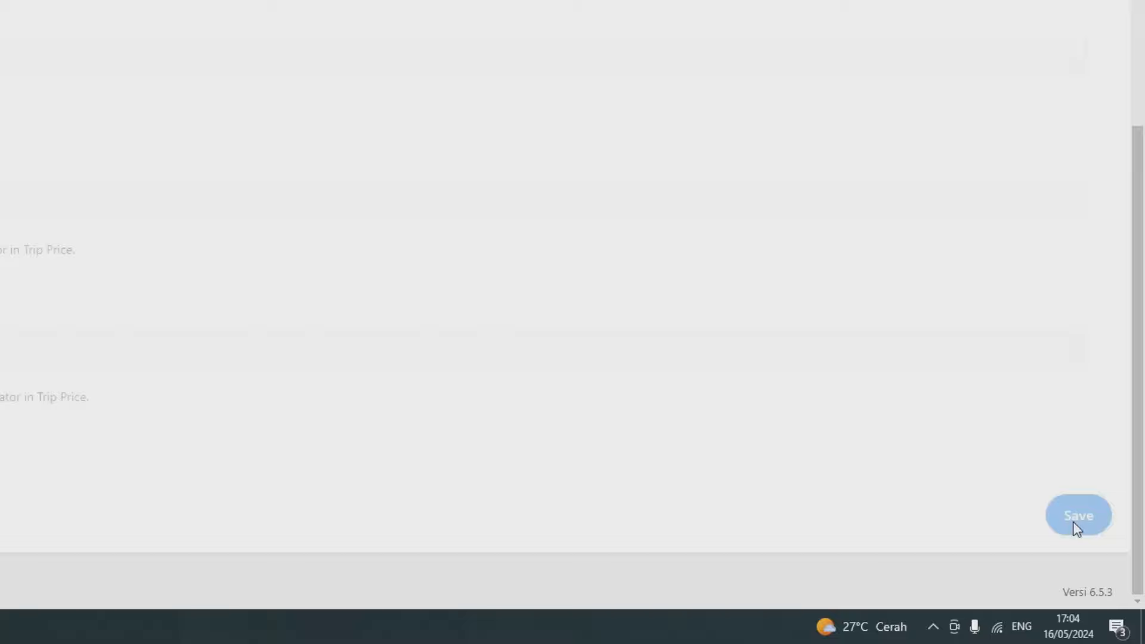
pyautogui.click(206, 12)
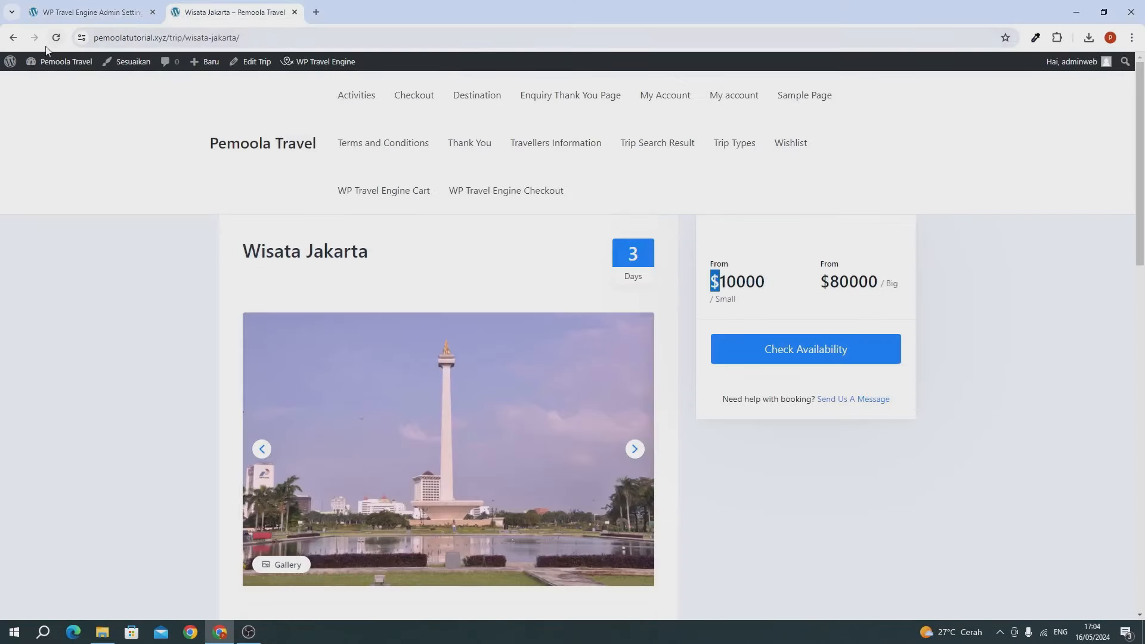
pyautogui.click(56, 37)
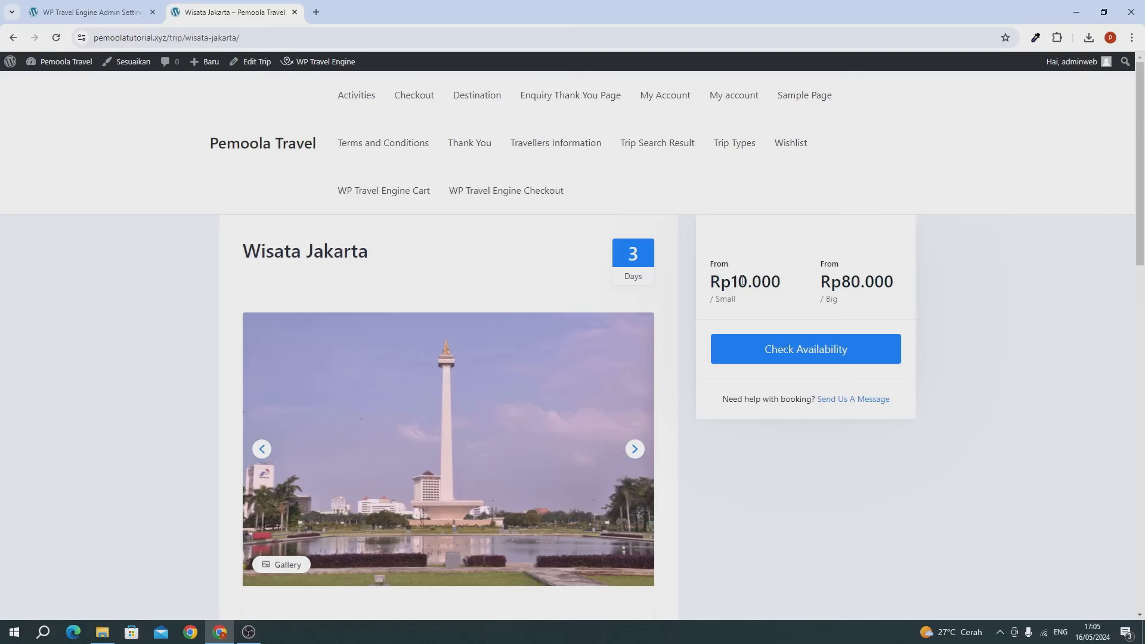
# Step: Leave the Rp10.000 trip price and return to the WP Travel Engine settings tab
pyautogui.moveTo(738, 277); pyautogui.dragTo(752, 282)
pyautogui.click(751, 282)
pyautogui.click(55, 14)
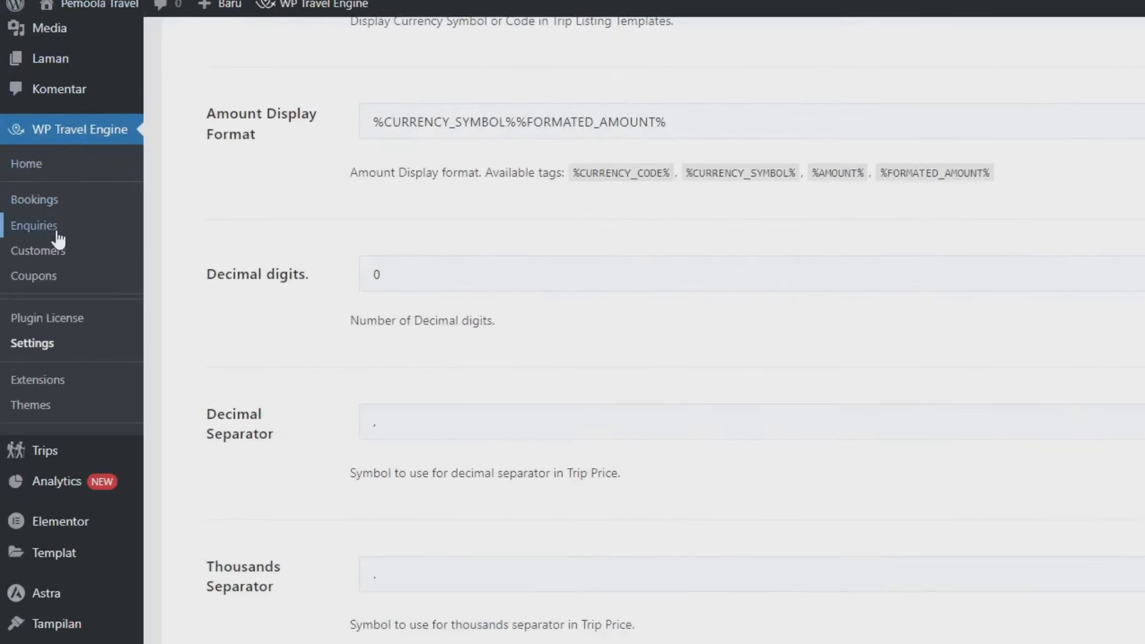
pyautogui.moveTo(75, 462)
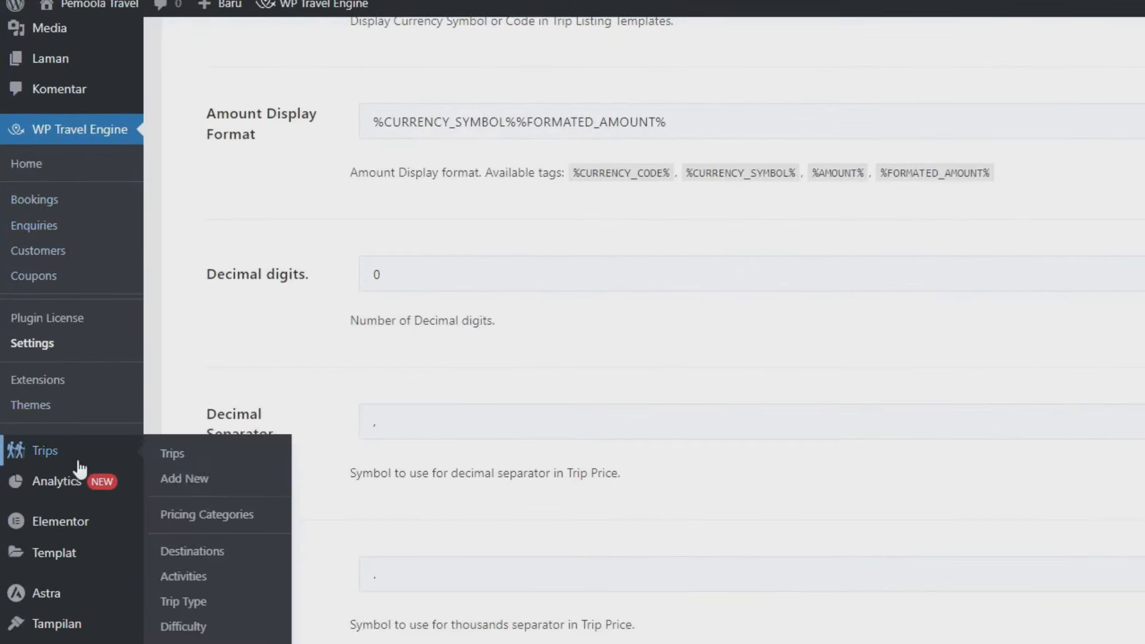
# Step: Open the Wisata Jakarta trip's Date and Price pricing editor from Trips
pyautogui.click(197, 453)
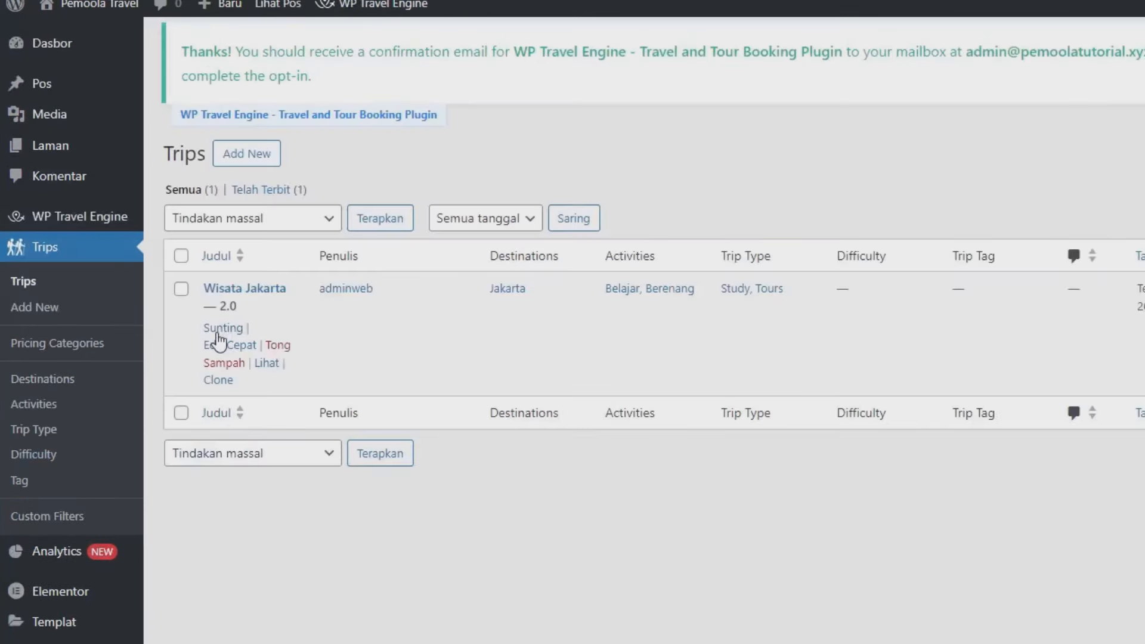
pyautogui.click(214, 334)
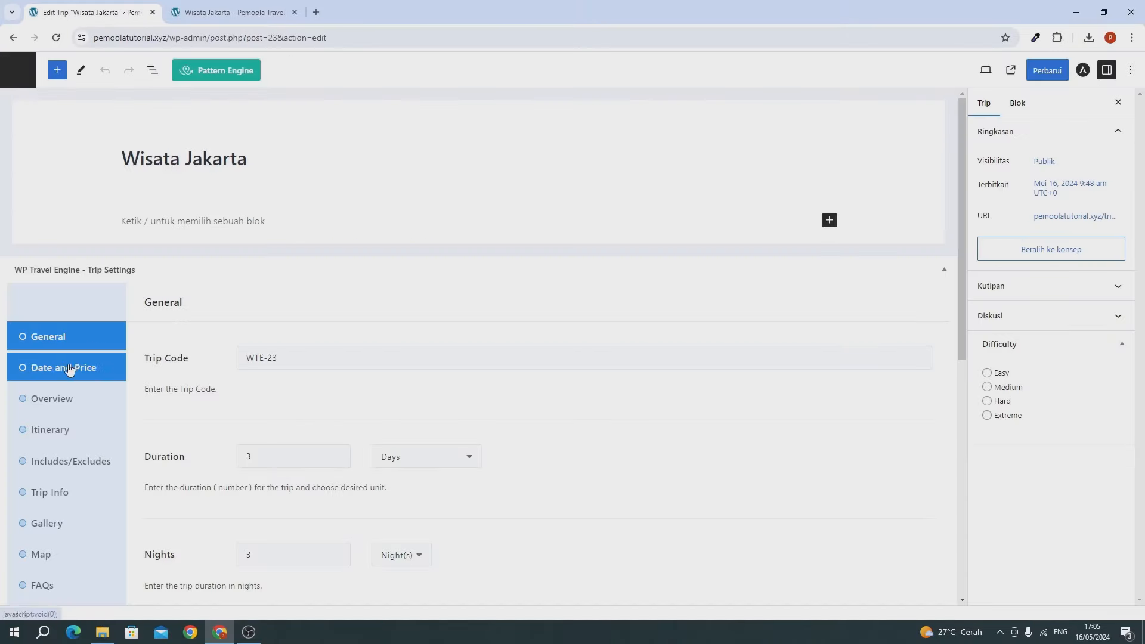
pyautogui.click(69, 369)
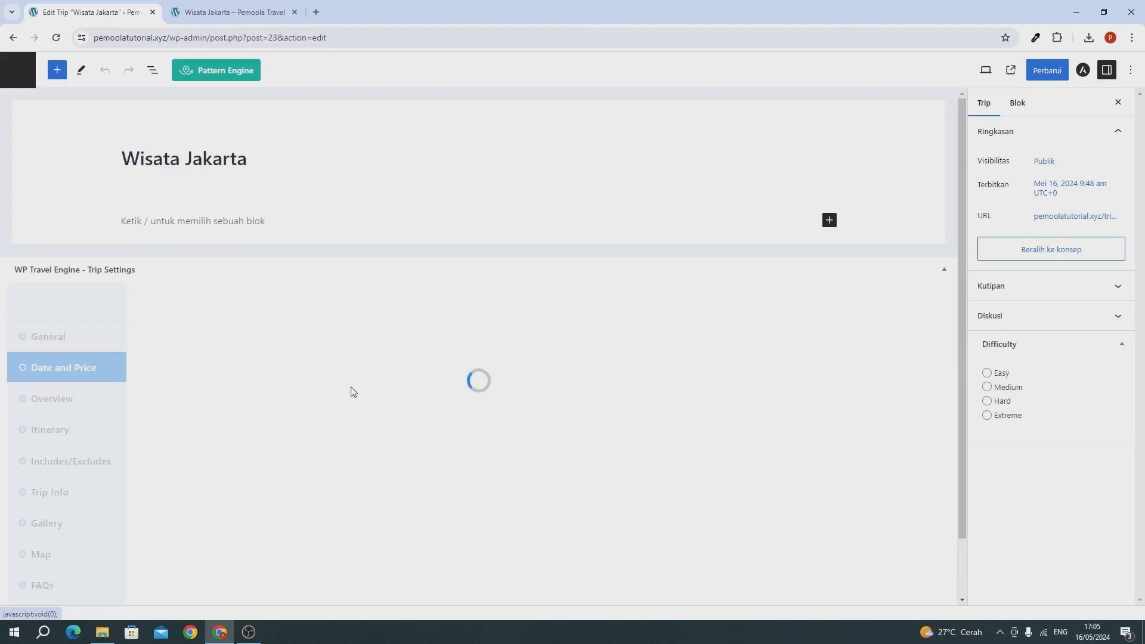
pyautogui.scroll(-1, 233, 365)
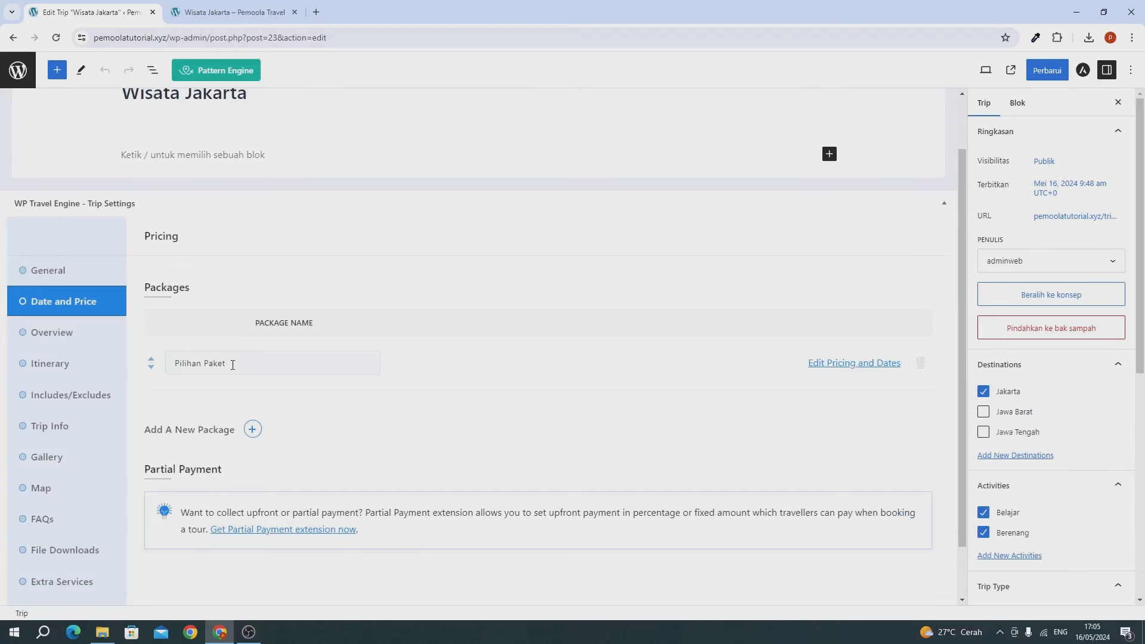
pyautogui.click(825, 365)
# Step: Set the Small price to 100000, save it, and reload the trip page
pyautogui.click(314, 241)
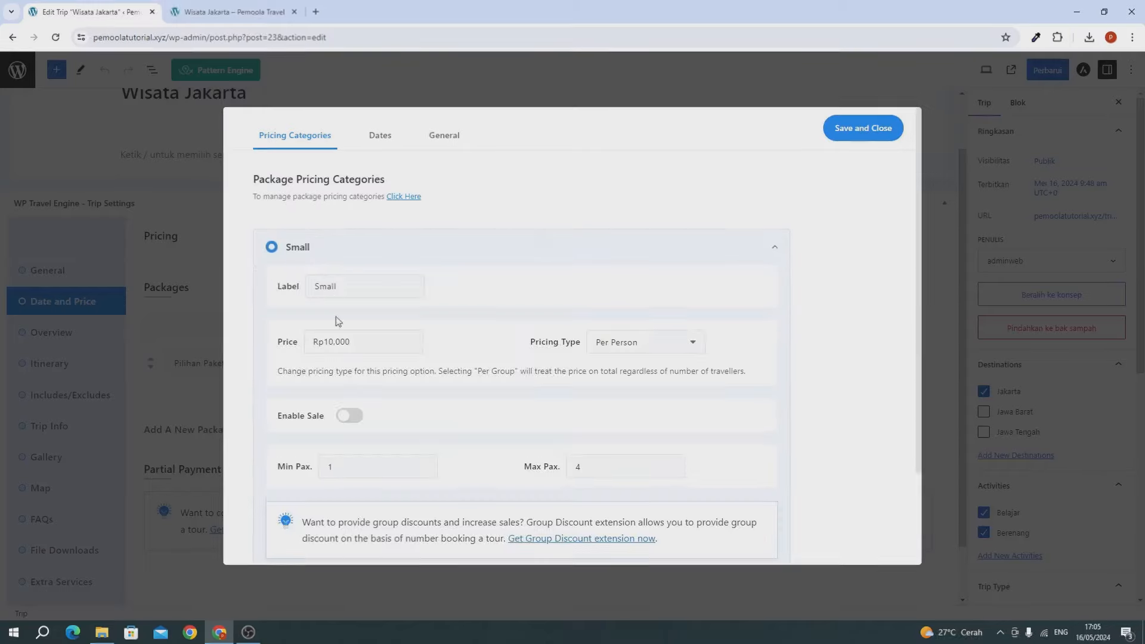
pyautogui.click(359, 345)
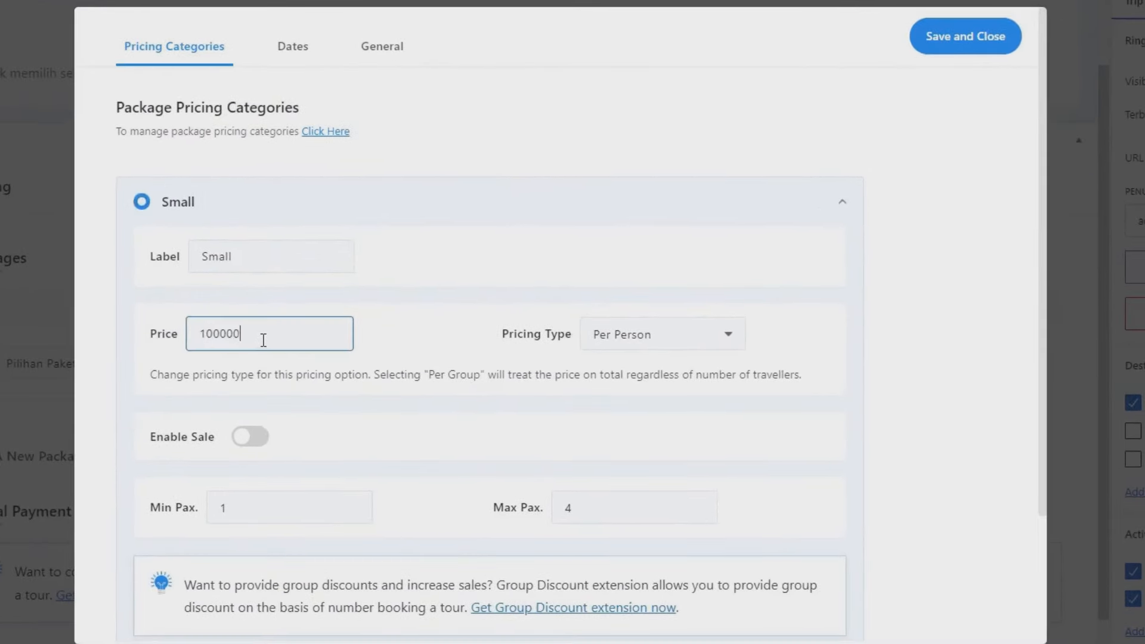
pyautogui.click(961, 47)
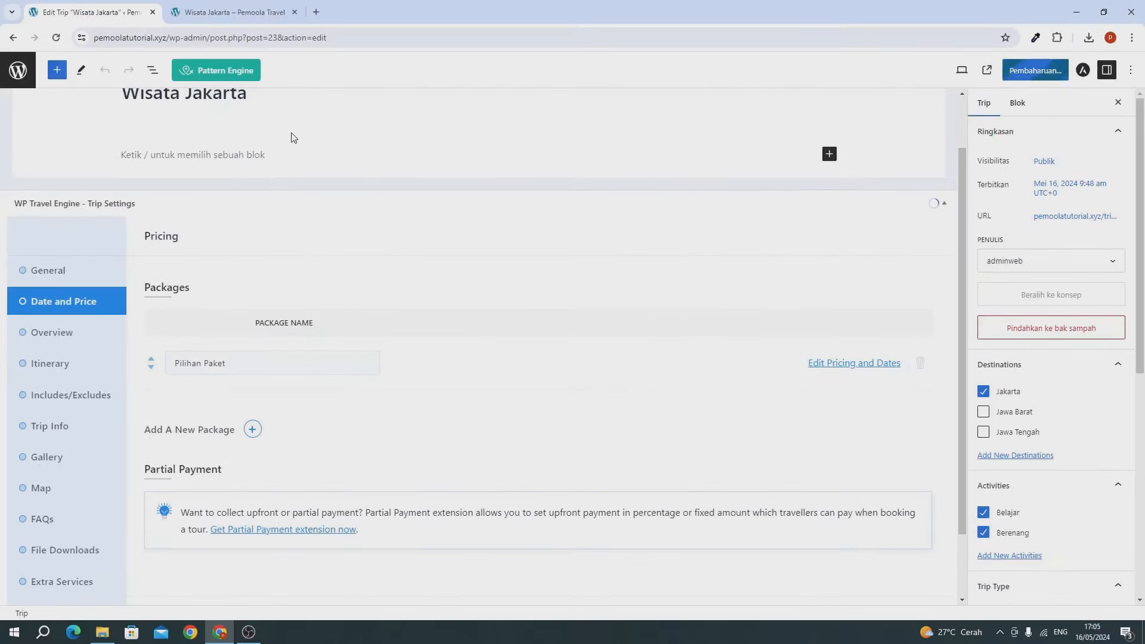
pyautogui.click(197, 12)
pyautogui.click(53, 38)
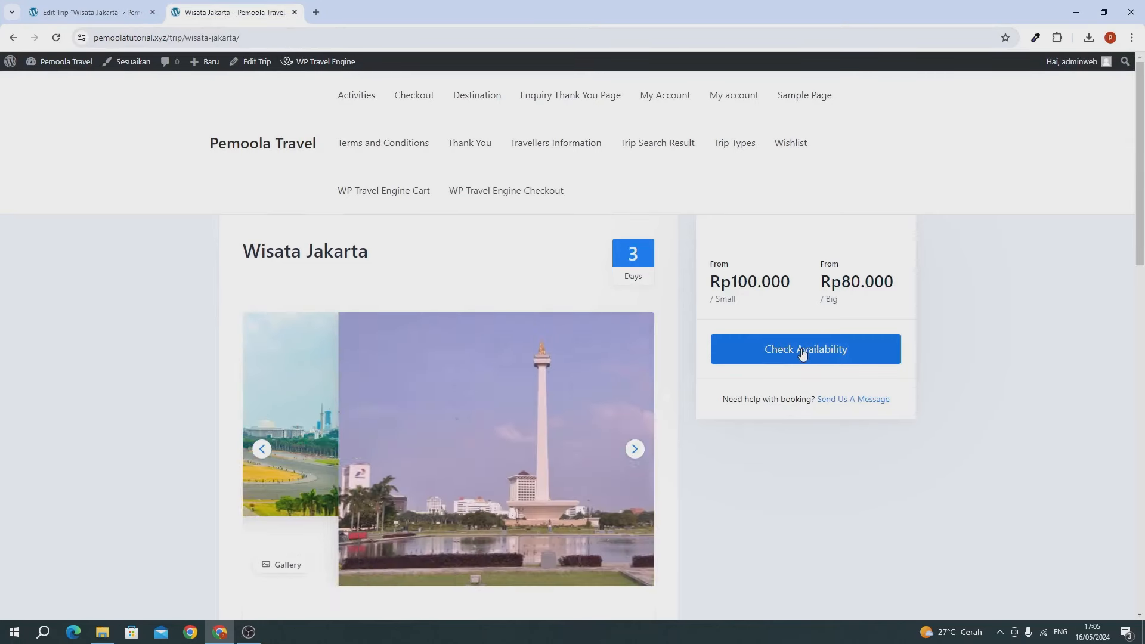
# Step: Start a booking for the 17th and add three Small travellers
pyautogui.click(781, 358)
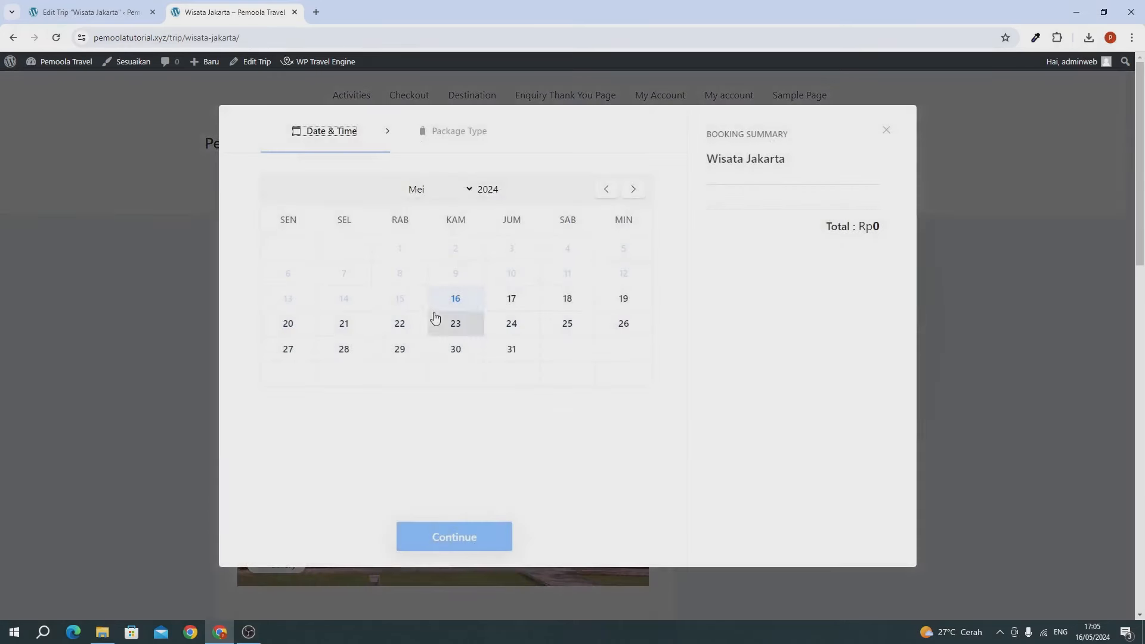
pyautogui.click(508, 301)
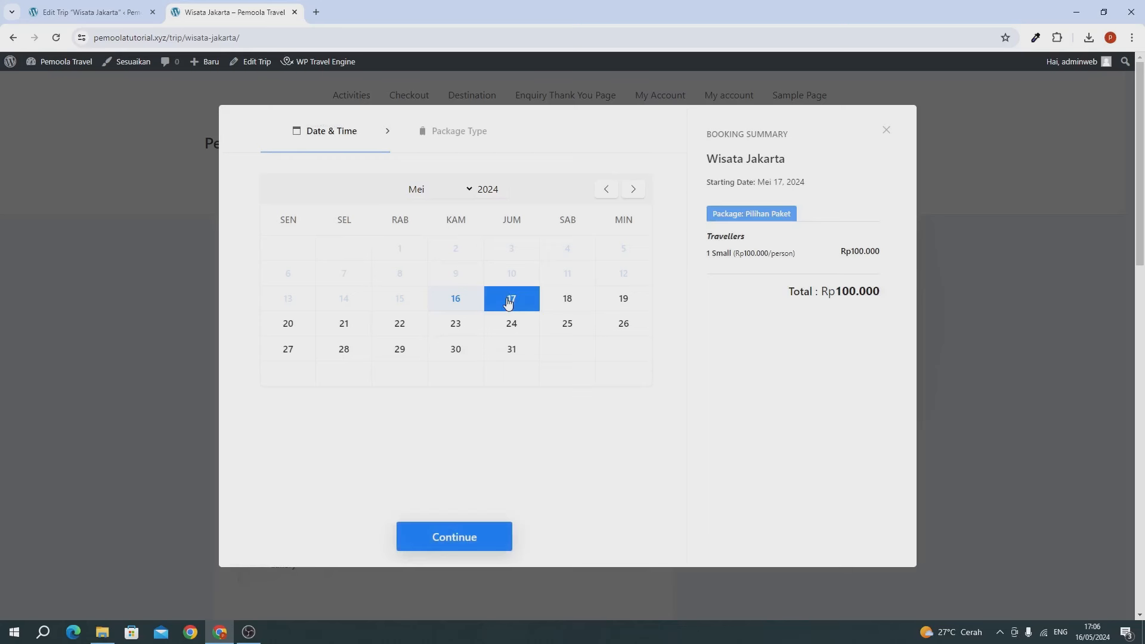
pyautogui.click(475, 532)
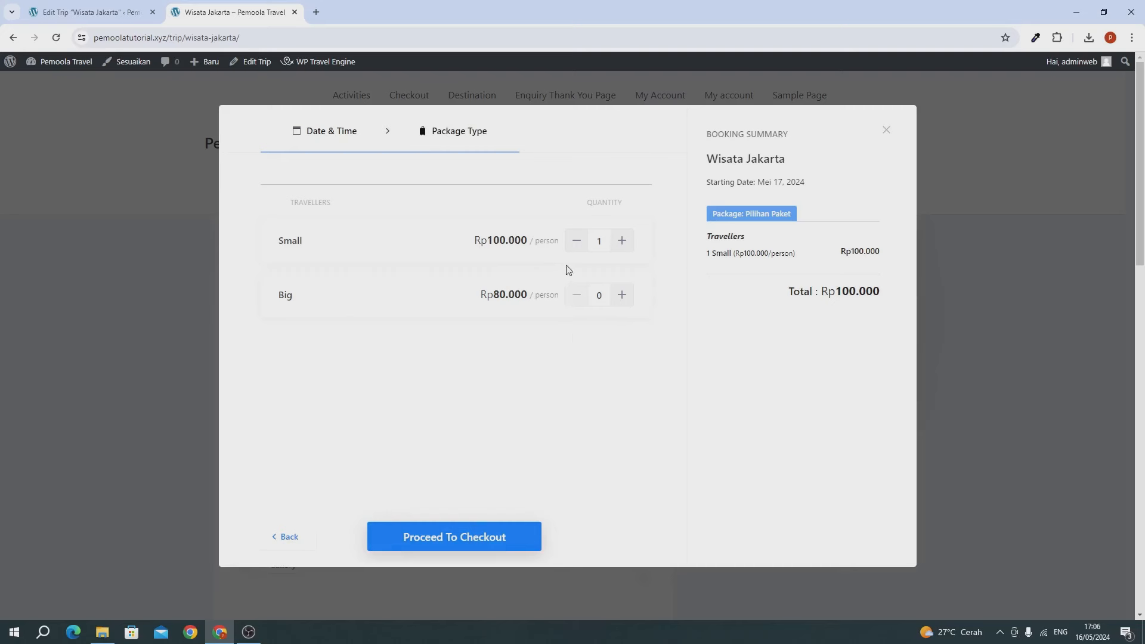
pyautogui.click(619, 250)
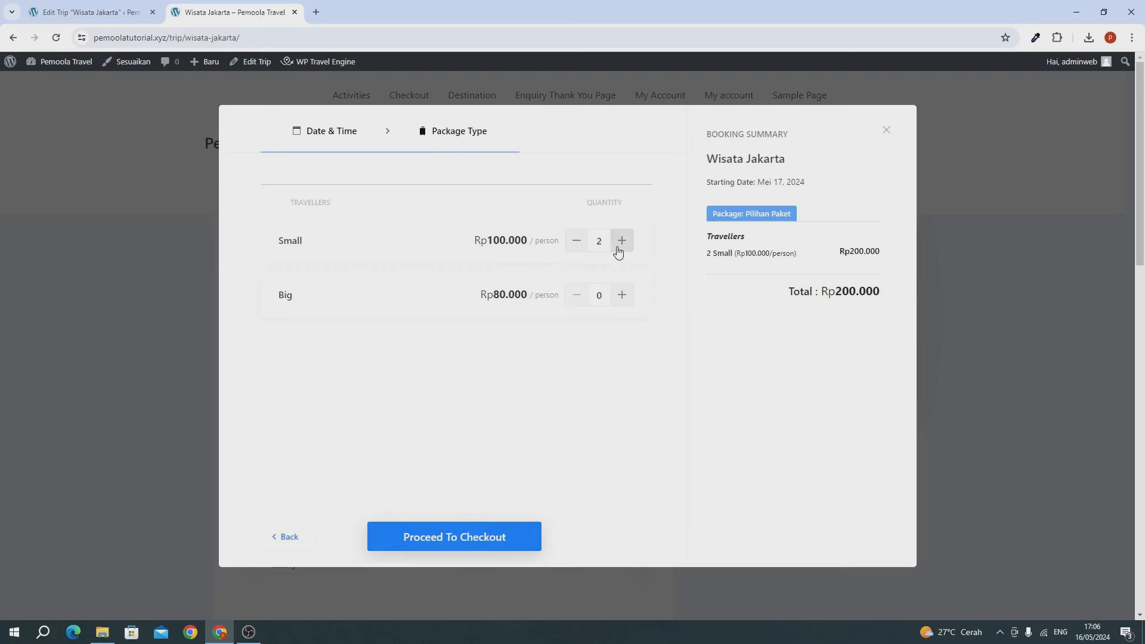
pyautogui.click(618, 249)
pyautogui.click(618, 249)
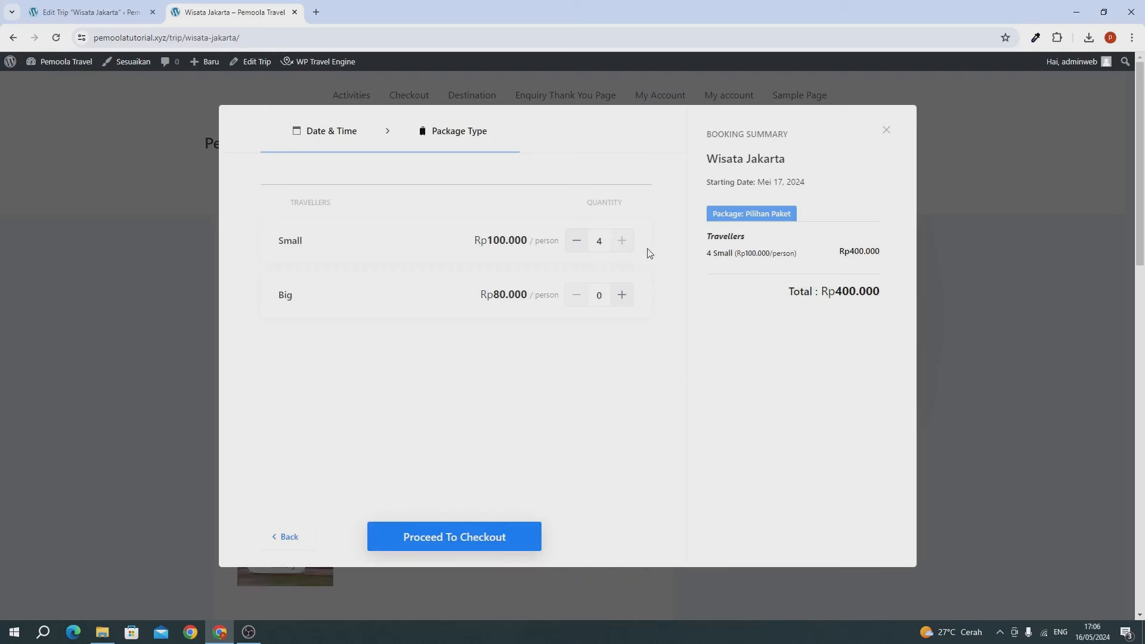
# Step: Add several Big travellers and remove the Small travellers from the booking
pyautogui.moveTo(496, 238); pyautogui.dragTo(508, 239)
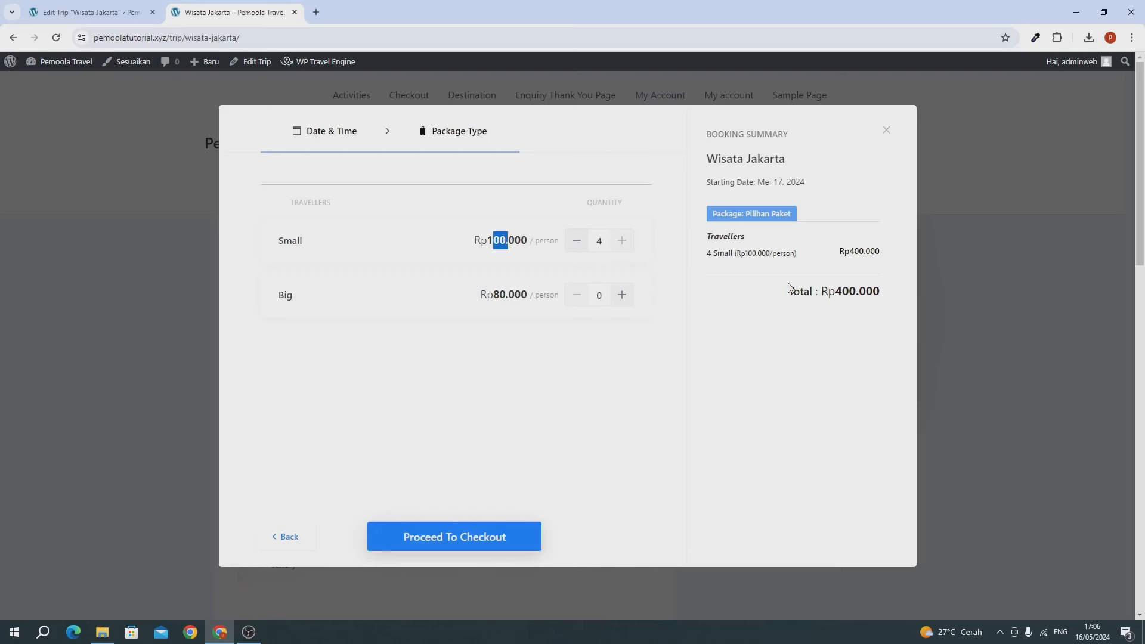
pyautogui.click(623, 302)
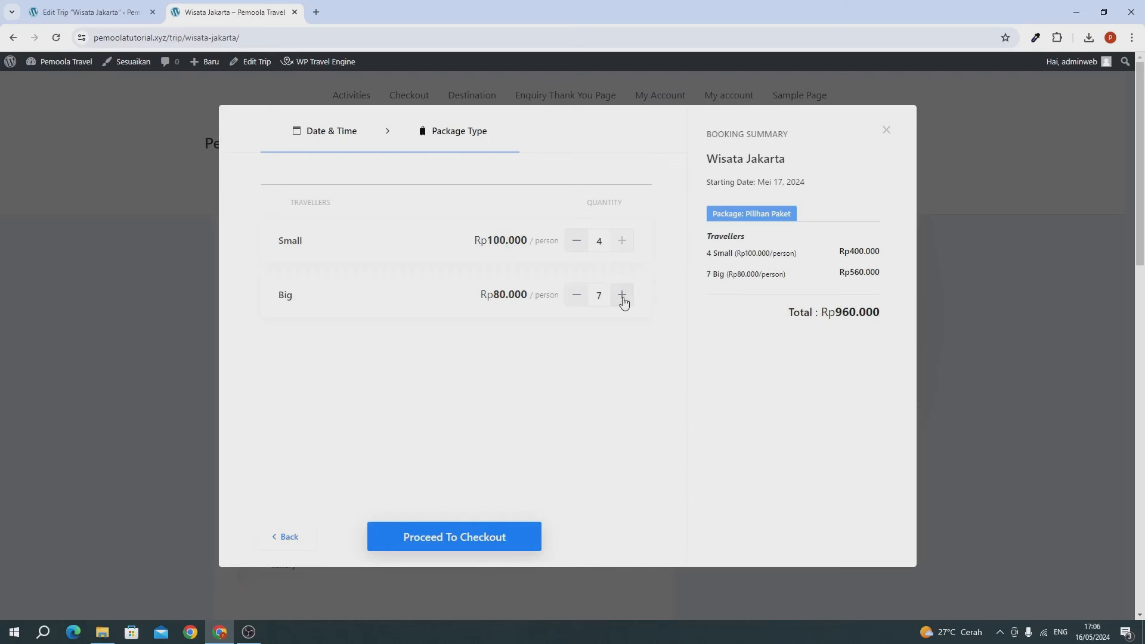
pyautogui.tripleClick(623, 302)
pyautogui.doubleClick(623, 302)
pyautogui.tripleClick(623, 302)
pyautogui.click(623, 301)
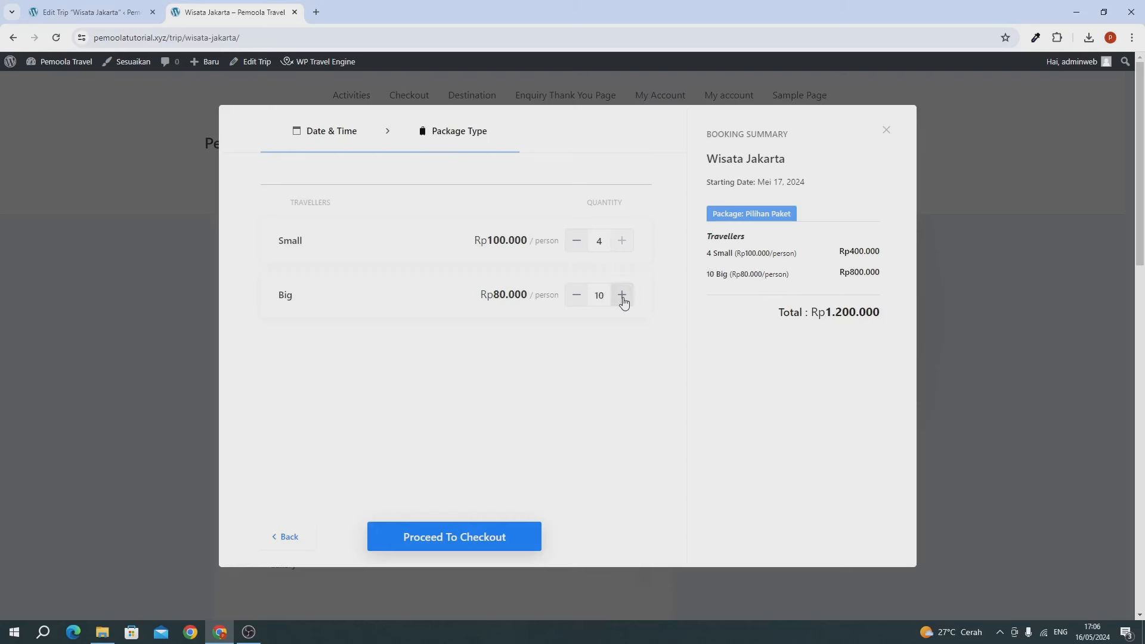
pyautogui.doubleClick(623, 301)
pyautogui.doubleClick(575, 242)
pyautogui.doubleClick(575, 242)
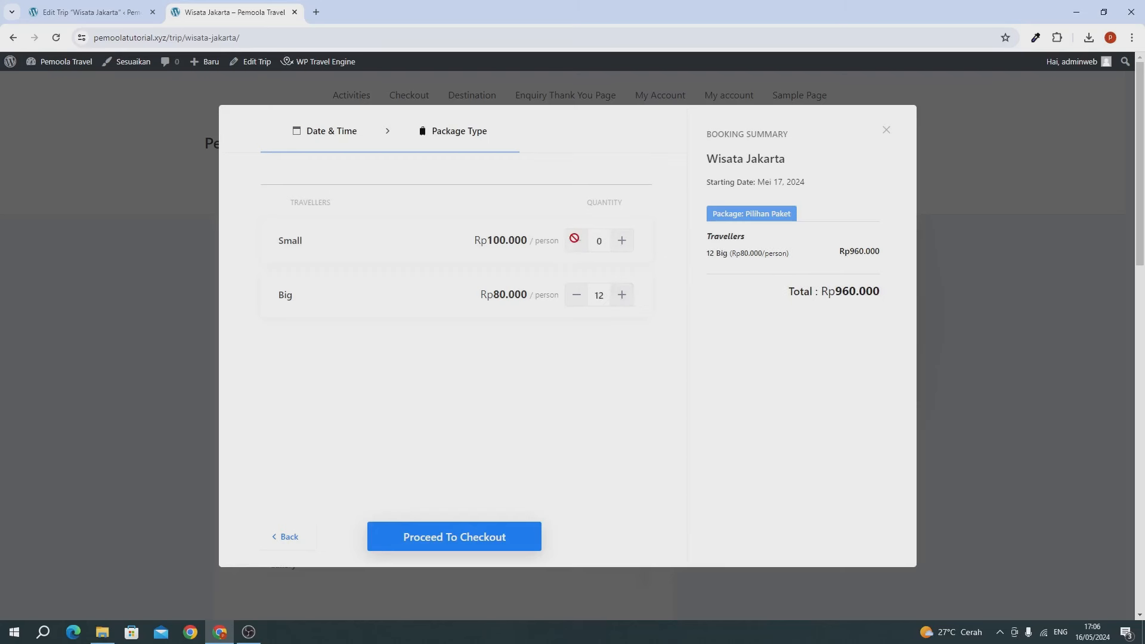
# Step: Raise, then lower, the Big traveller count and close the booking window
pyautogui.doubleClick(624, 299)
pyautogui.click(623, 299)
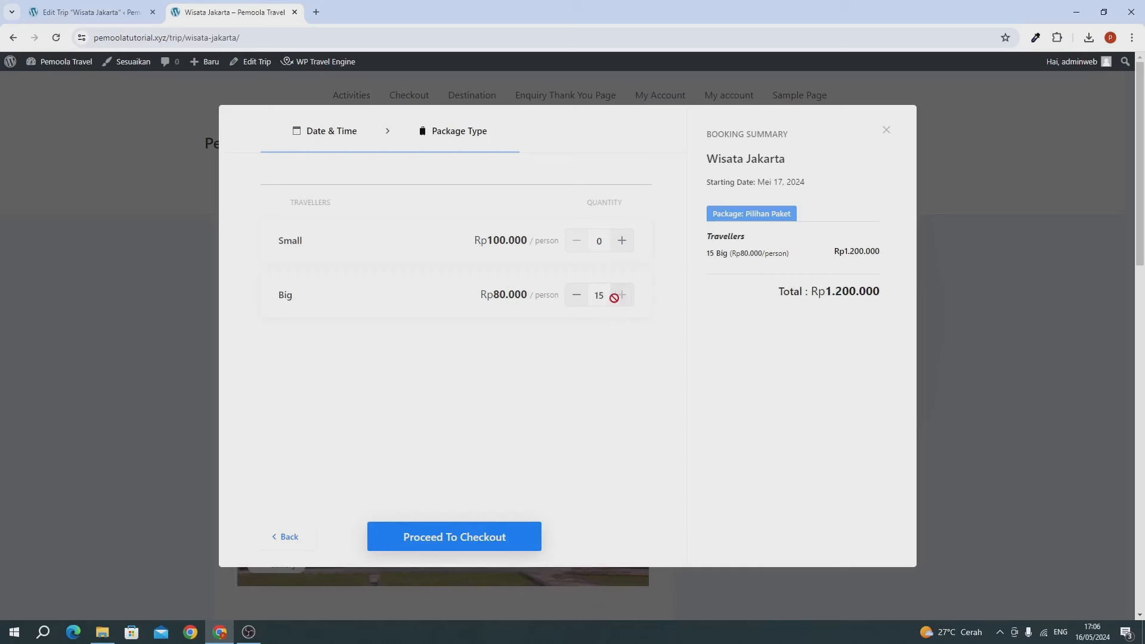
pyautogui.click(578, 297)
pyautogui.click(578, 298)
pyautogui.click(578, 297)
pyautogui.click(579, 297)
pyautogui.click(579, 297)
pyautogui.click(578, 298)
pyautogui.click(579, 298)
pyautogui.click(578, 298)
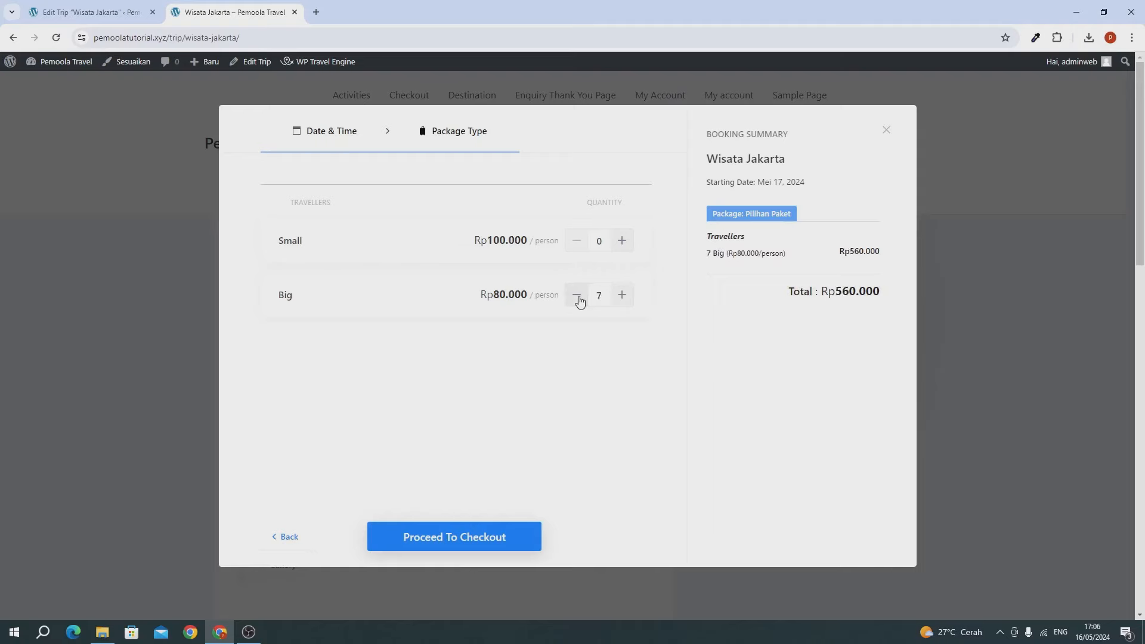
pyautogui.click(579, 297)
pyautogui.click(131, 245)
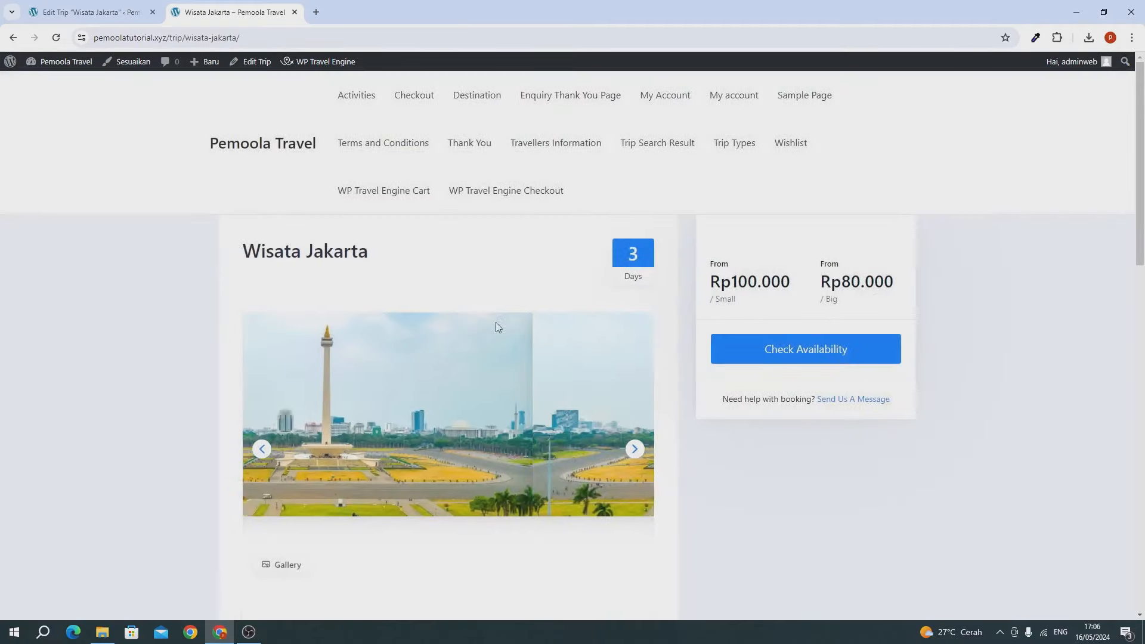
# Step: Switch to the Edit Trip tab and scroll through its Destinations and Trip Type settings
pyautogui.click(64, 15)
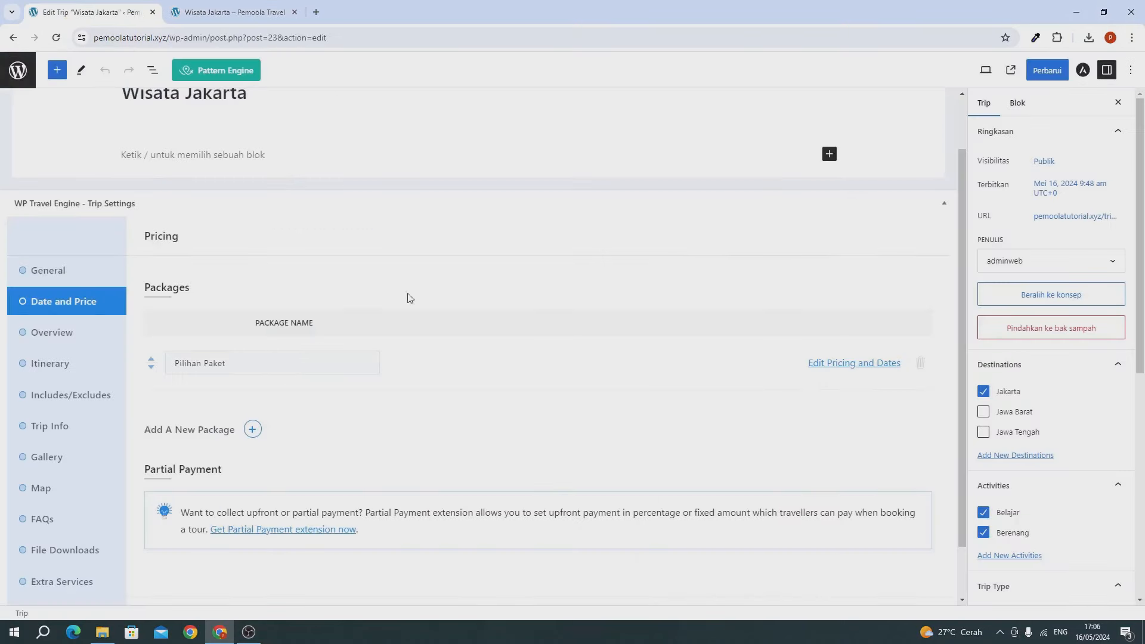
pyautogui.scroll(1, 369, 248)
pyautogui.scroll(-1, 474, 241)
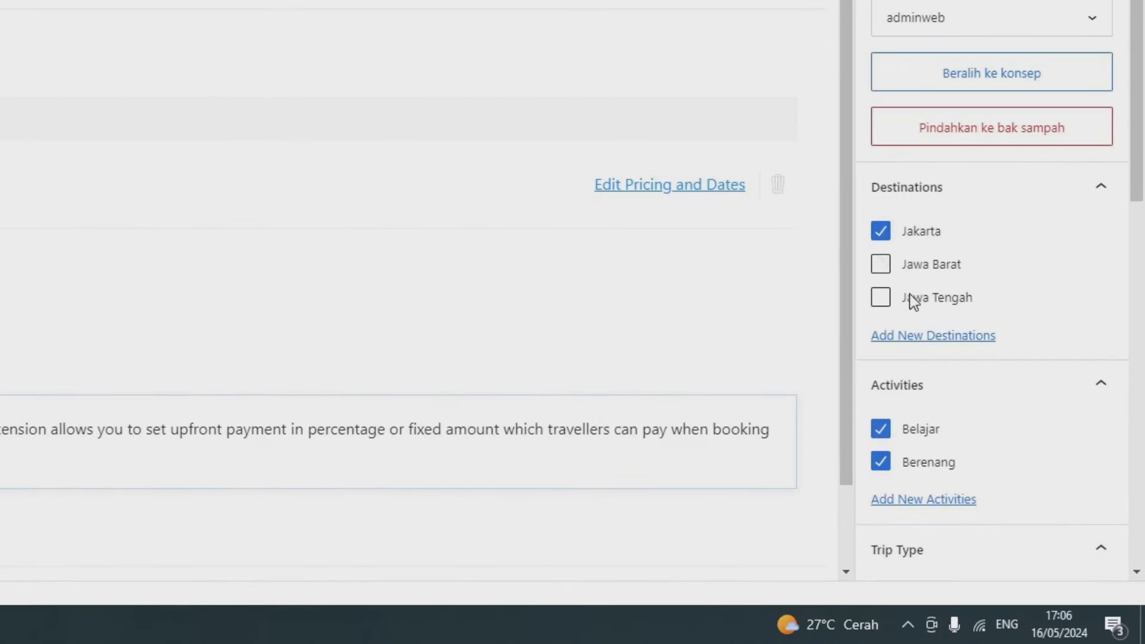
pyautogui.scroll(-3, 909, 396)
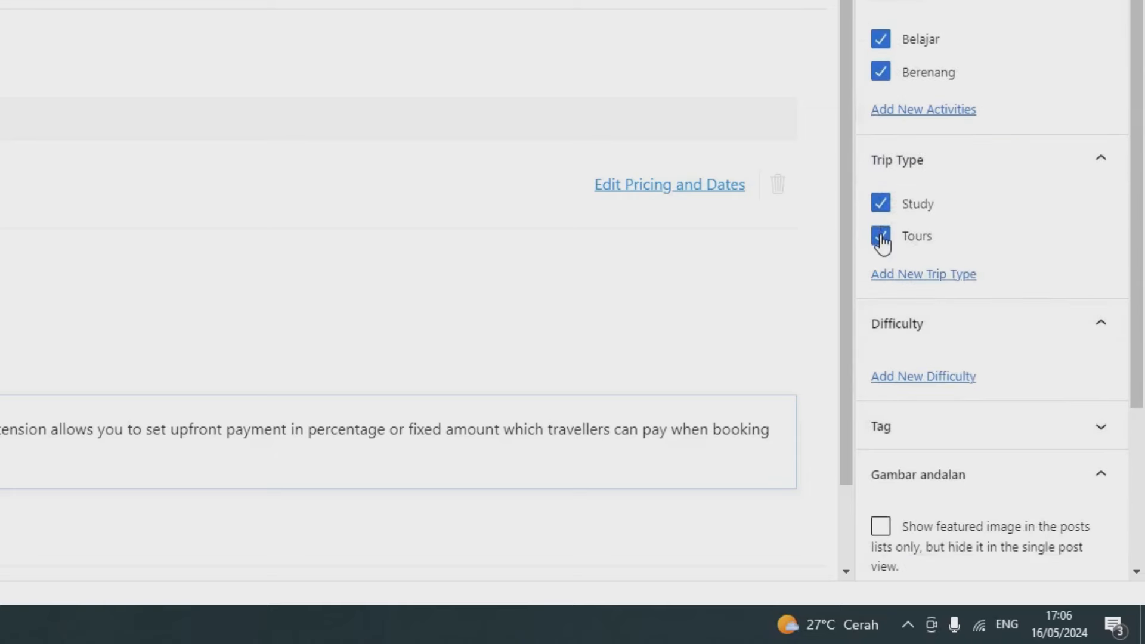
pyautogui.scroll(-5, 956, 378)
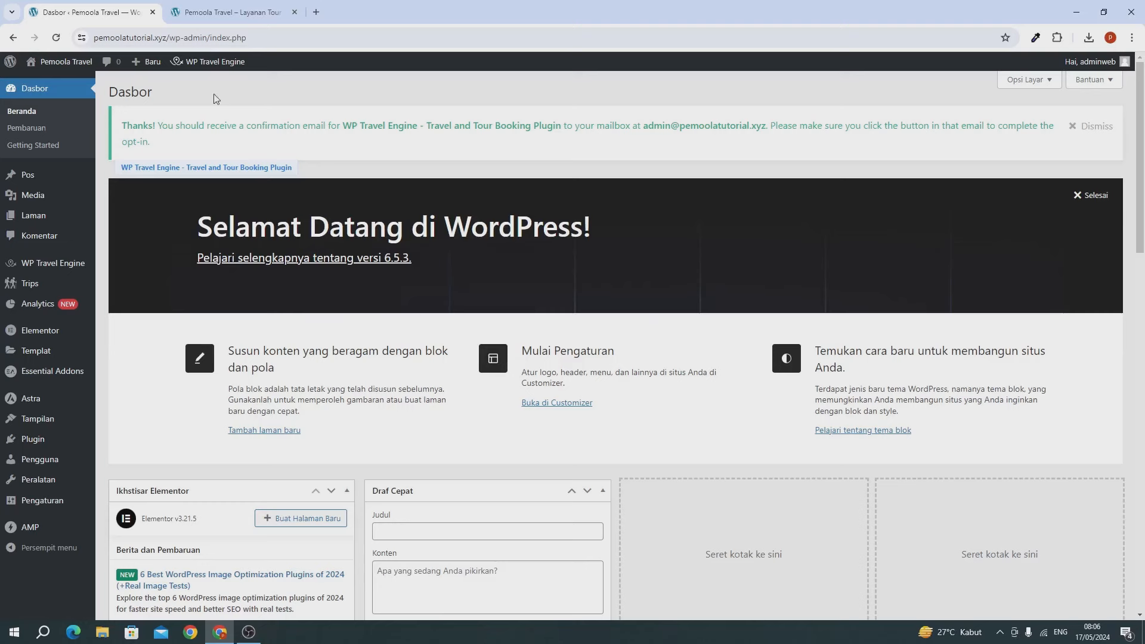
# Step: View the front page, then open Laman > Semua Laman and scroll the 16-page list
pyautogui.click(205, 17)
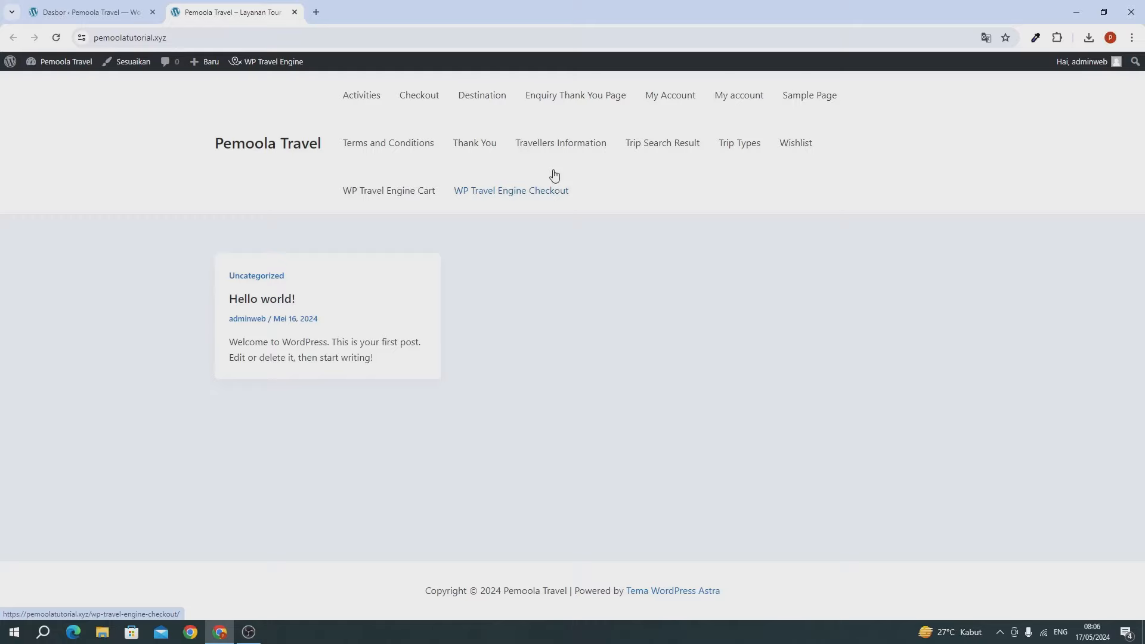
pyautogui.click(94, 12)
pyautogui.moveTo(70, 181)
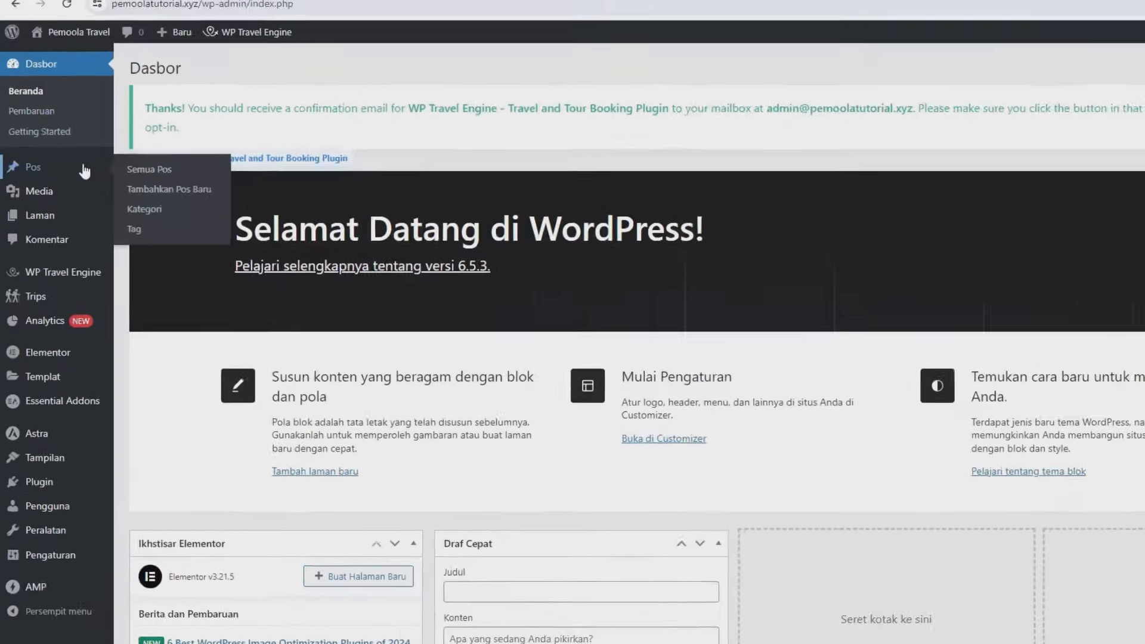
pyautogui.moveTo(17, 218)
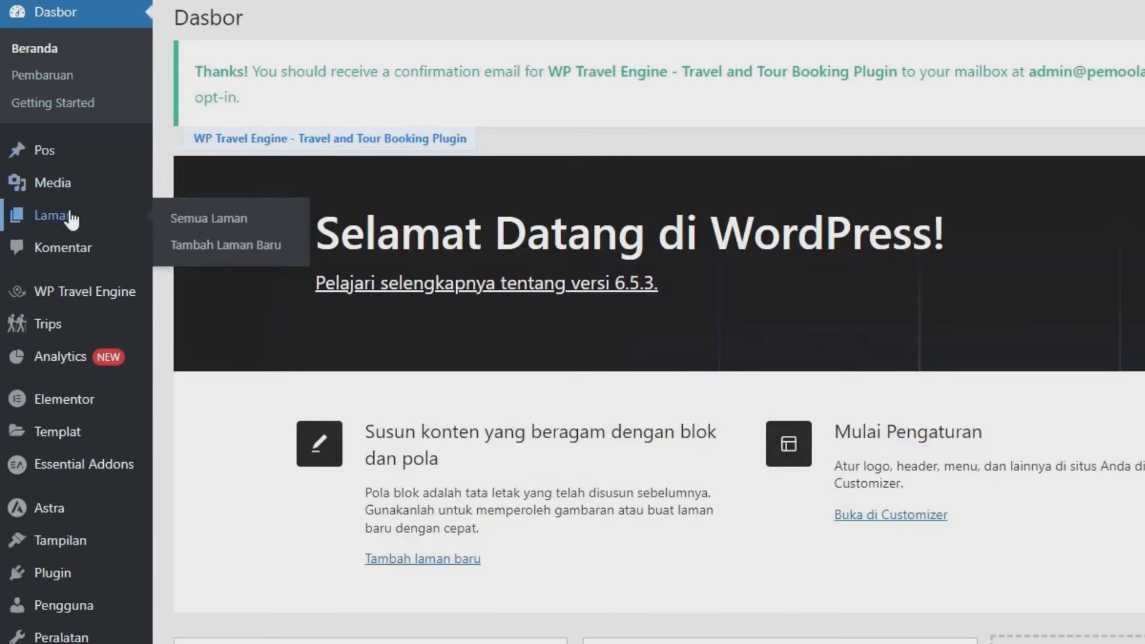
pyautogui.click(237, 233)
pyautogui.scroll(-10, 269, 357)
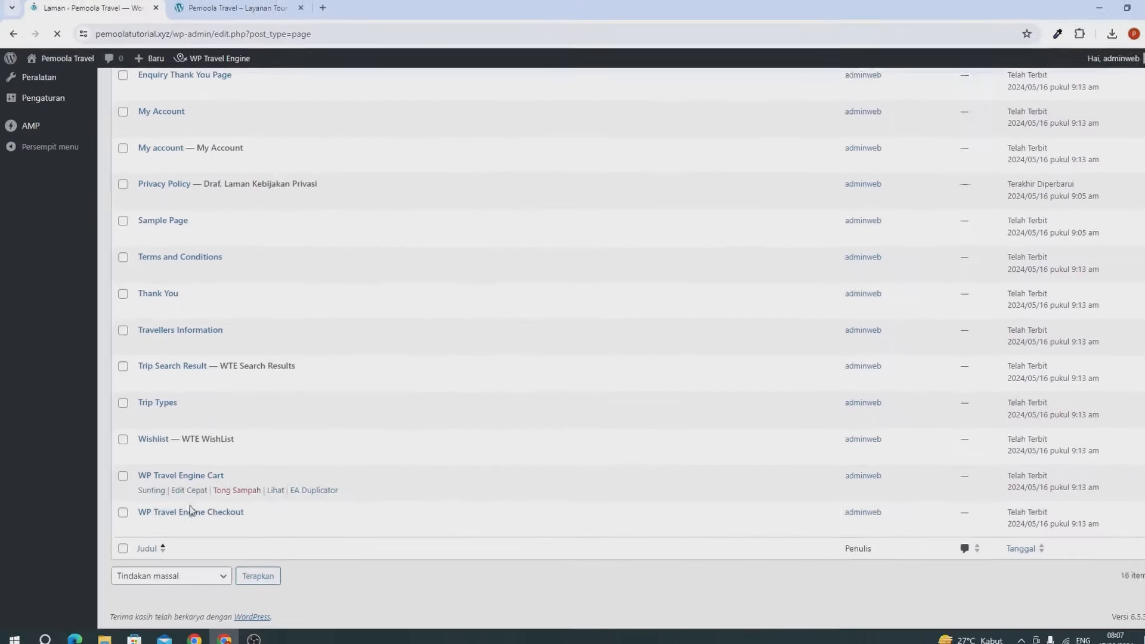
pyautogui.scroll(-5, 200, 441)
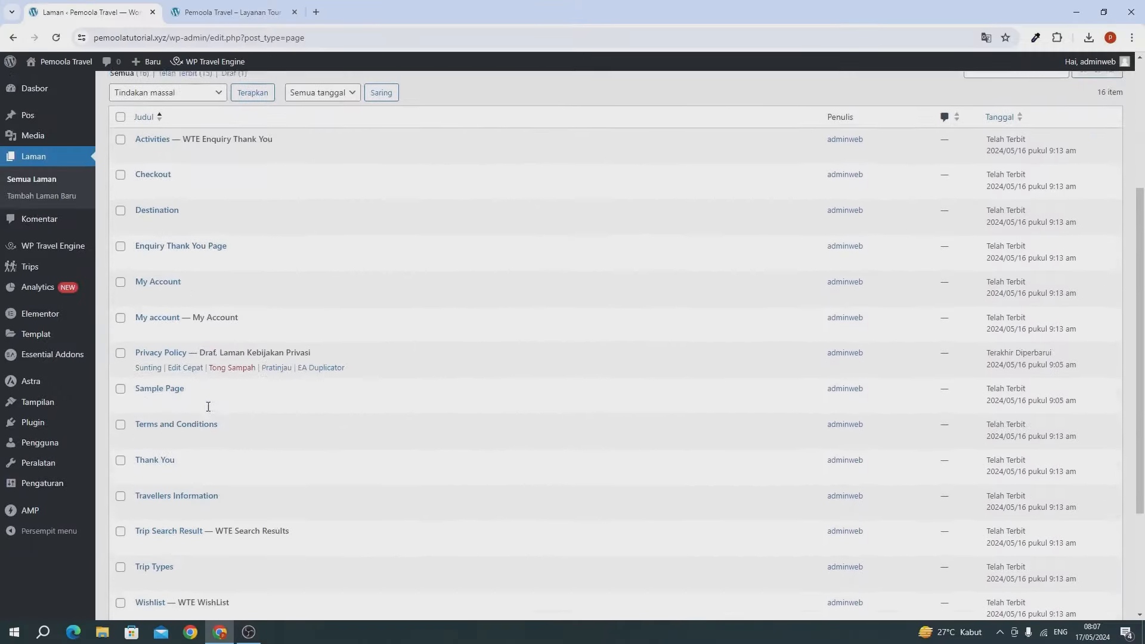
pyautogui.scroll(-1, 208, 407)
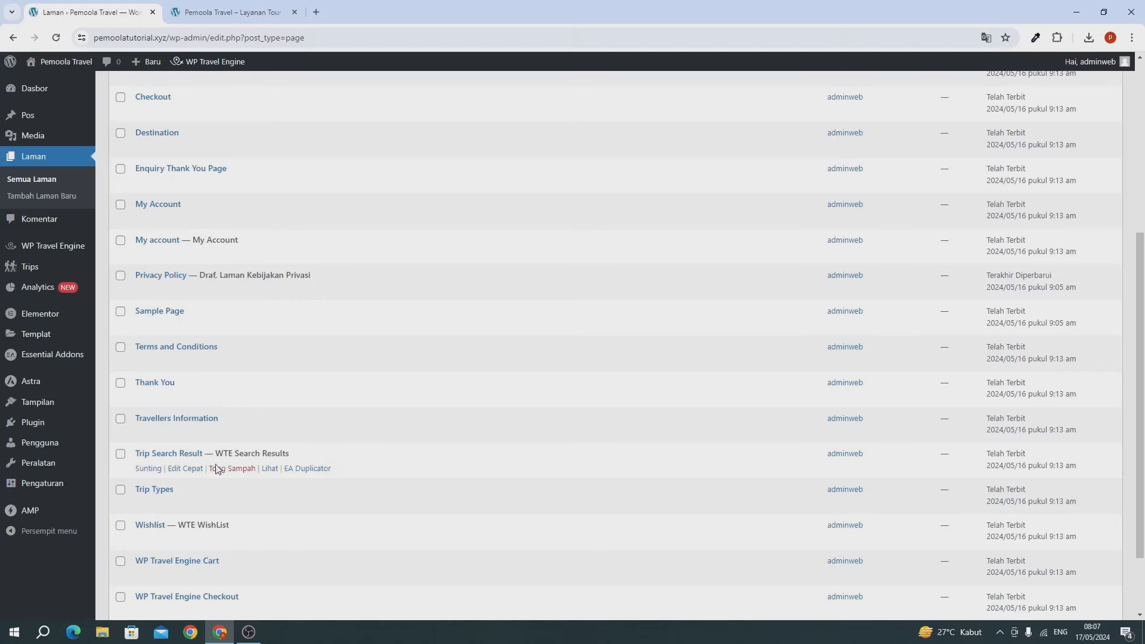
pyautogui.scroll(-1, 216, 488)
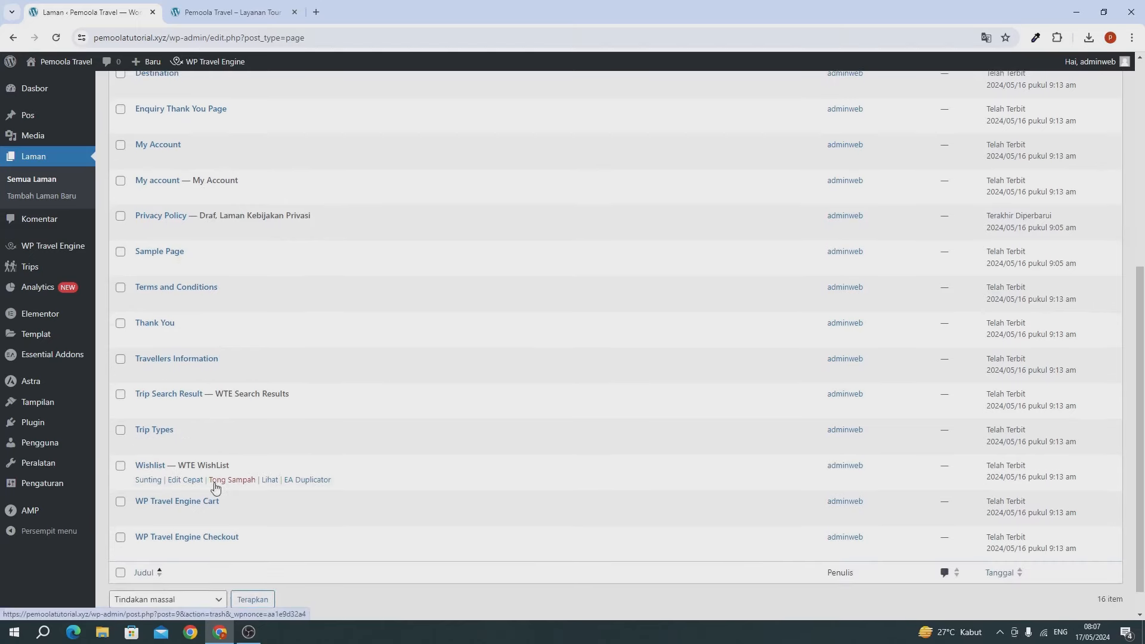
pyautogui.scroll(6, 247, 360)
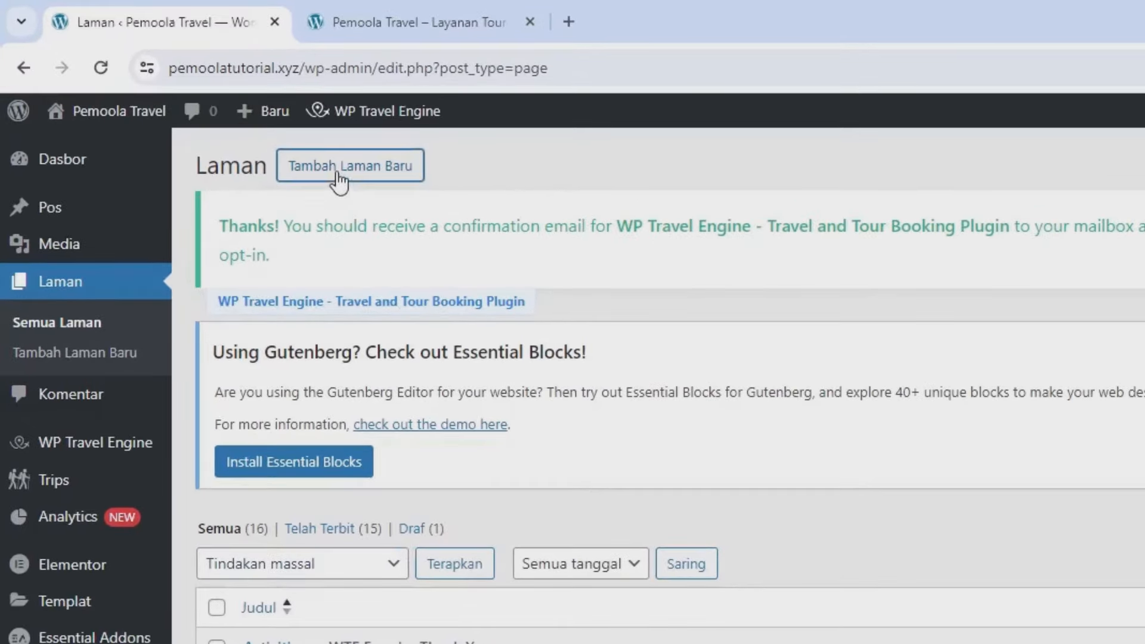
# Step: Create and publish an empty page titled 'Home'
pyautogui.click(227, 115)
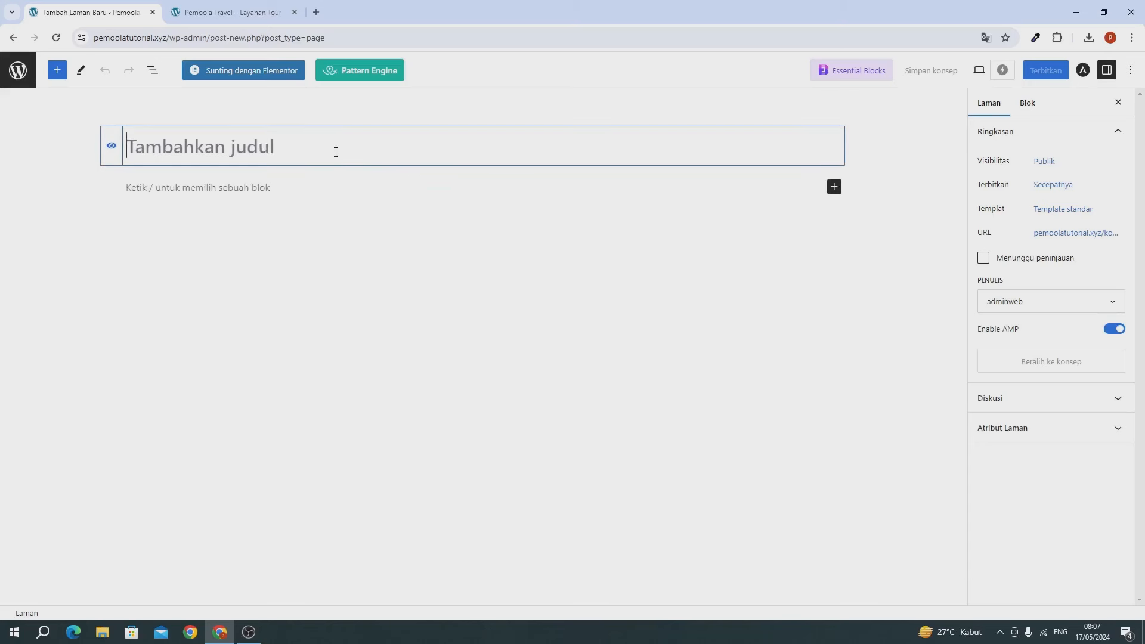
pyautogui.write('Home')
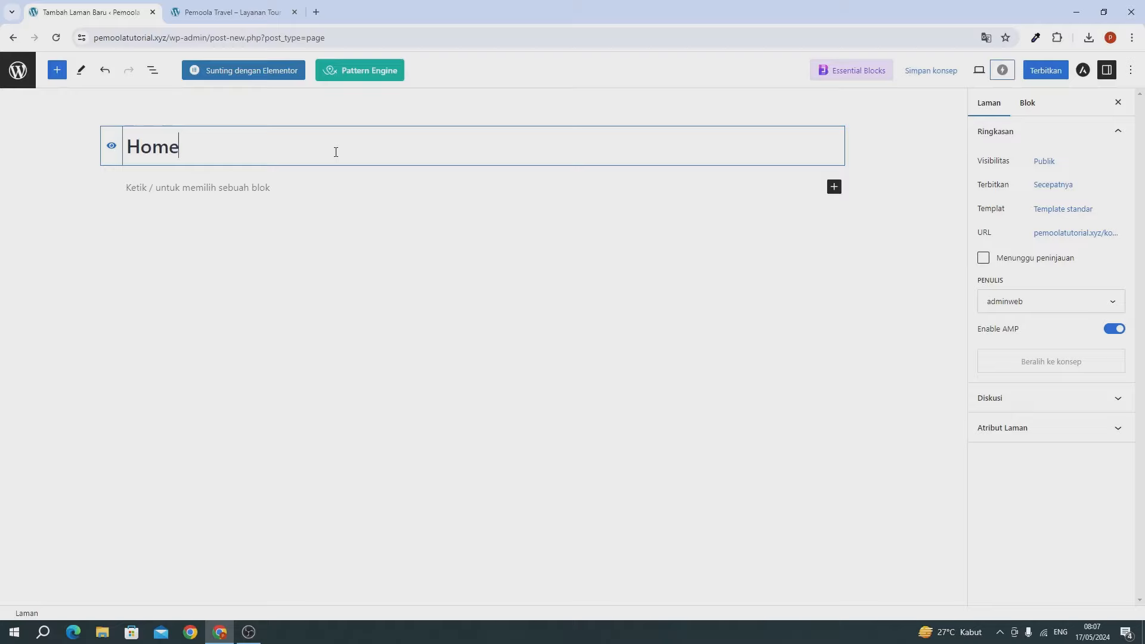
pyautogui.click(1045, 70)
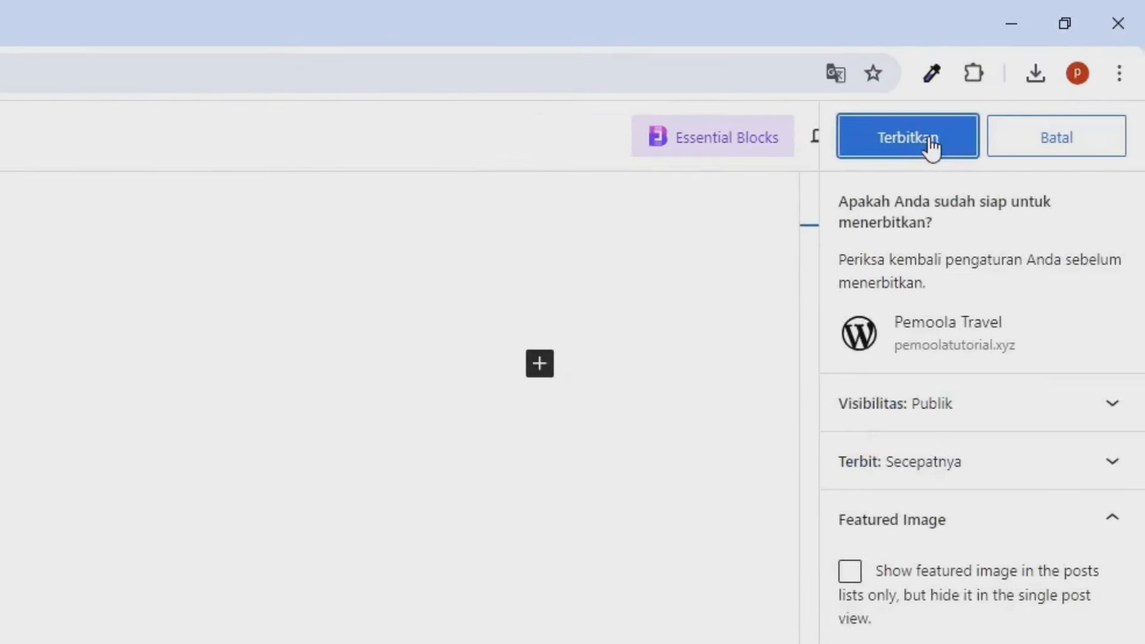
pyautogui.click(930, 143)
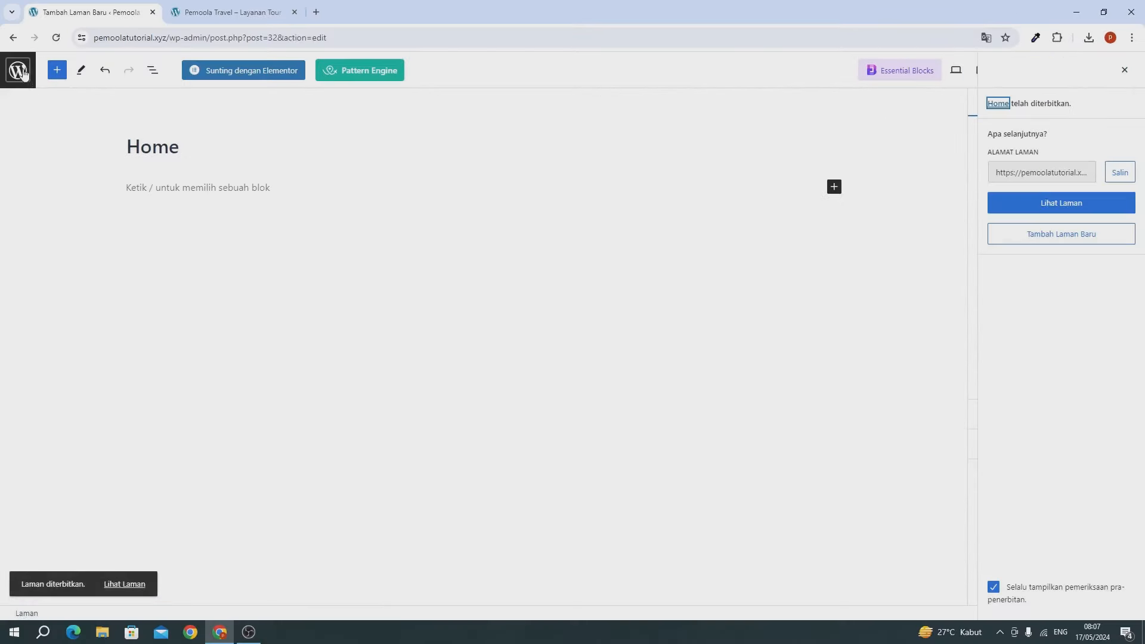
pyautogui.click(22, 72)
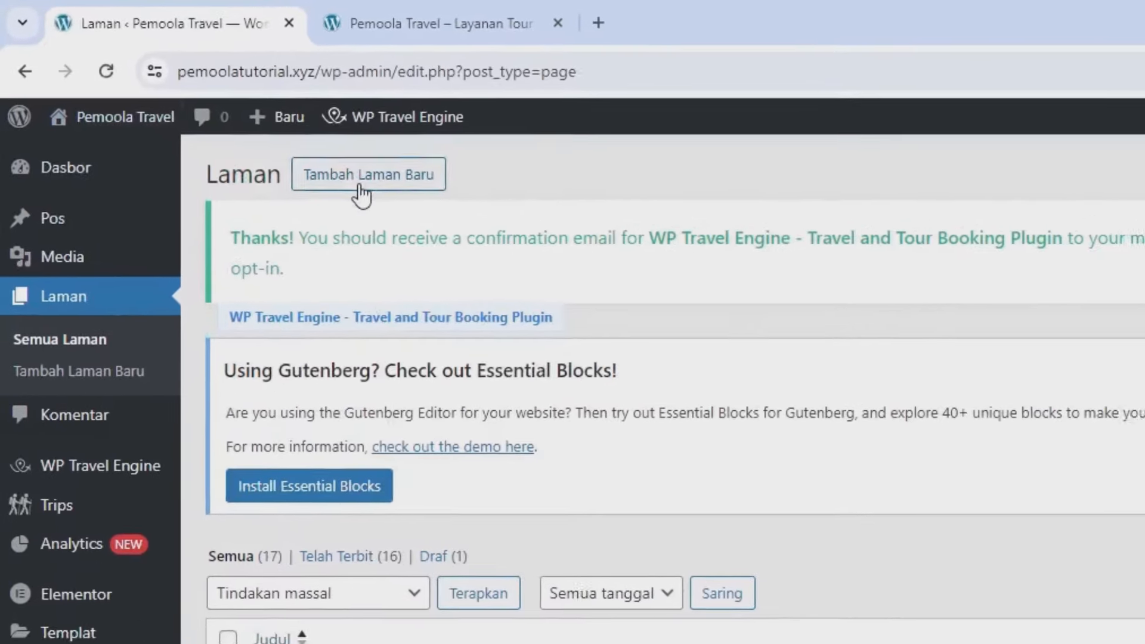
# Step: Create and publish an empty page titled 'Artikel'
pyautogui.click(244, 122)
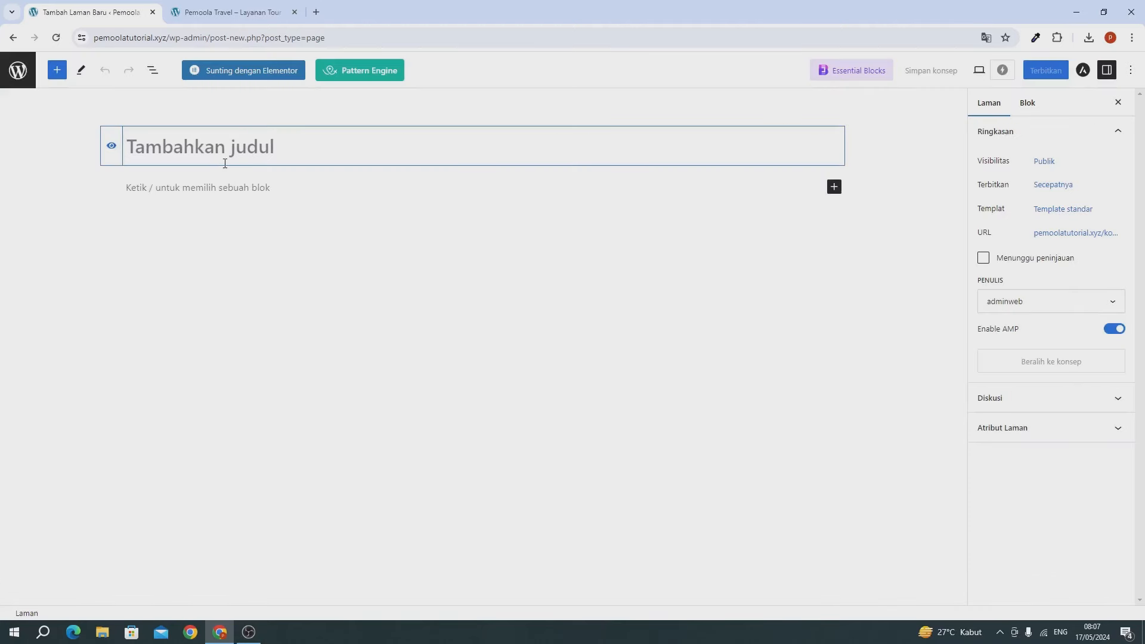
pyautogui.write('Artikel')
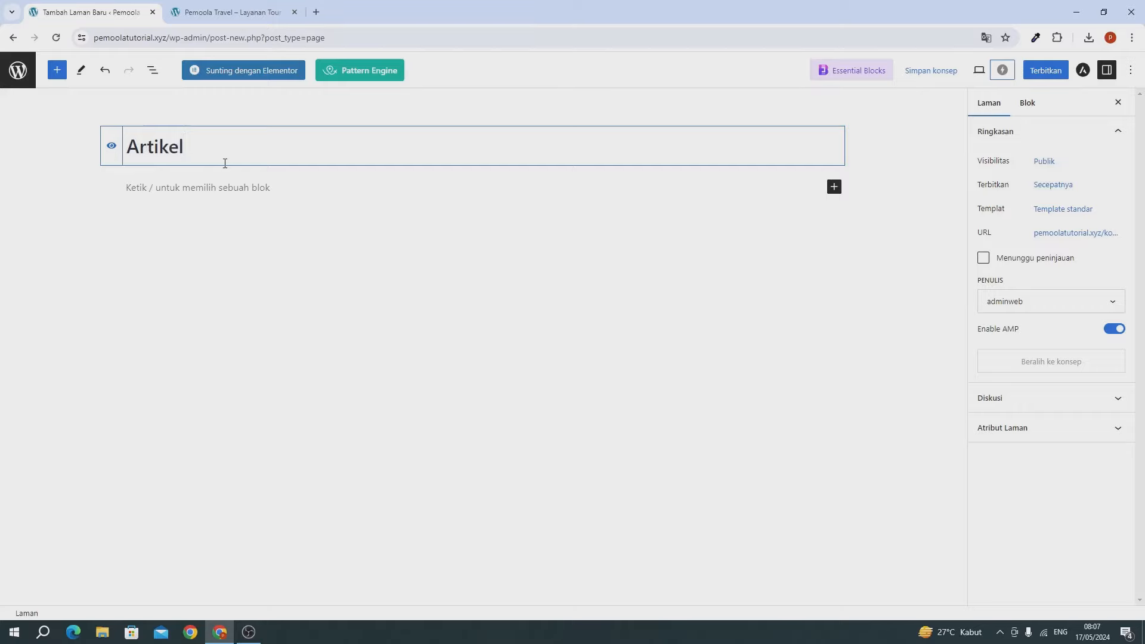
pyautogui.click(1047, 72)
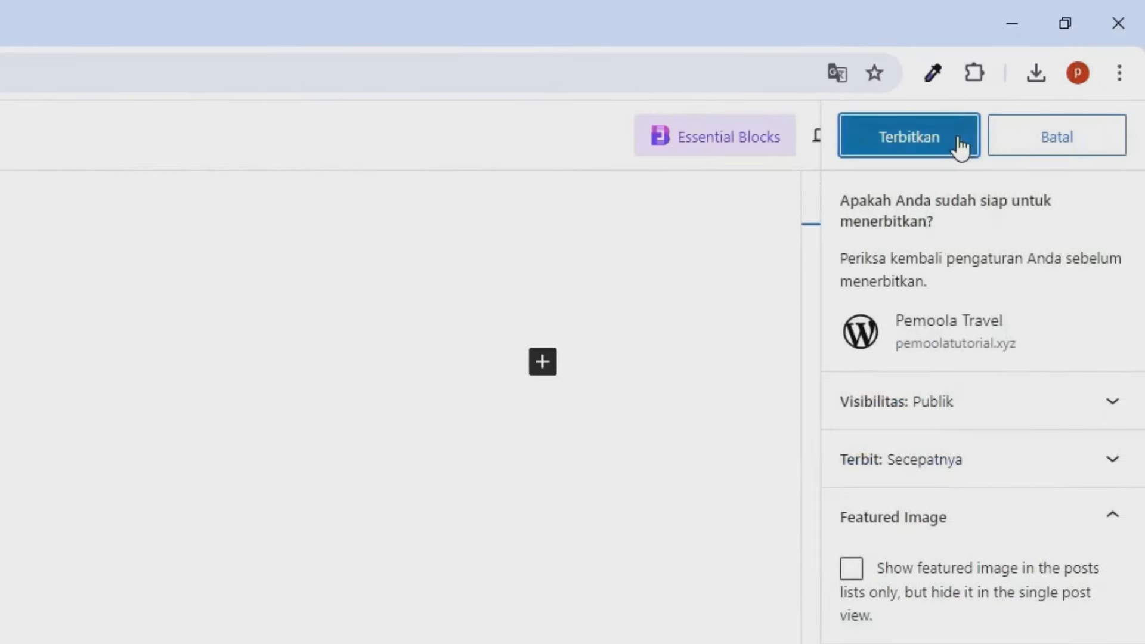
pyautogui.click(960, 147)
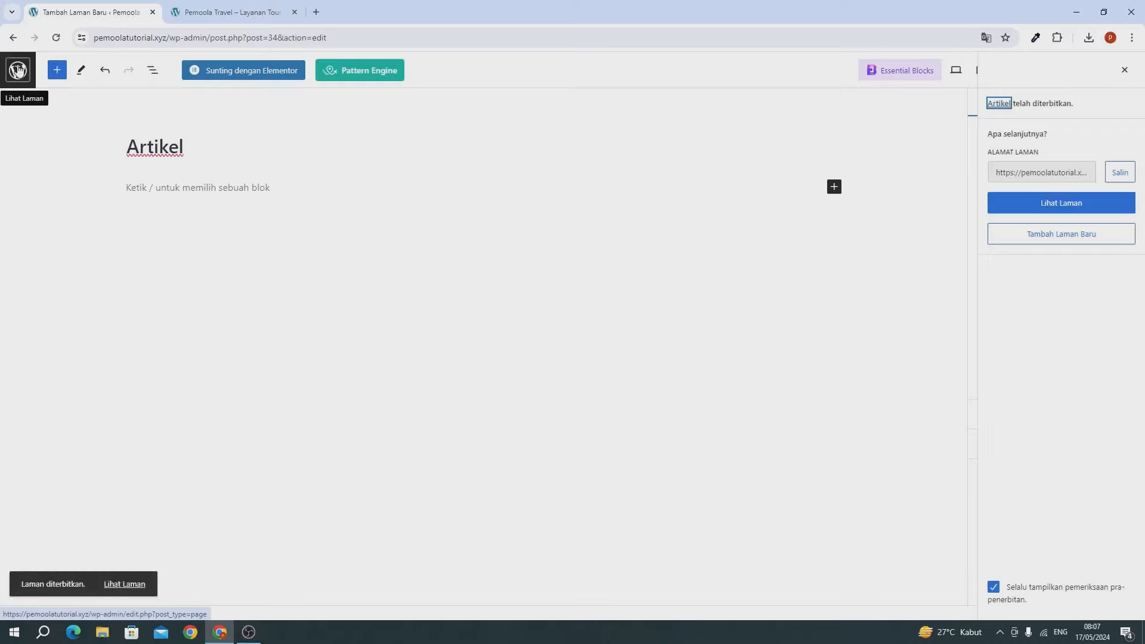
pyautogui.click(18, 69)
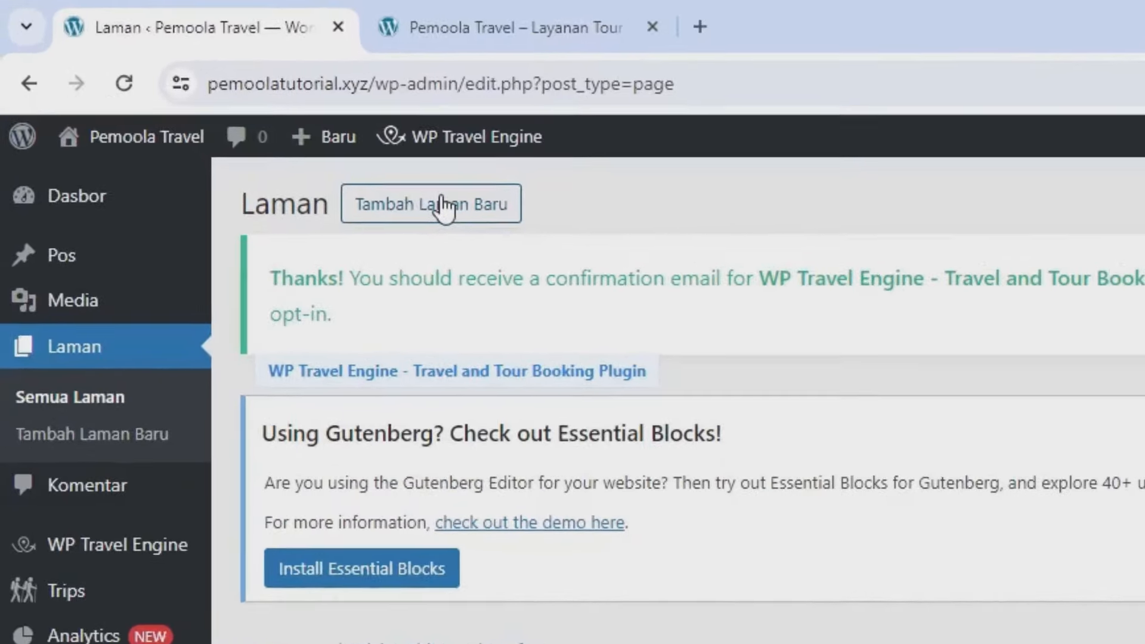
# Step: Create and publish an empty page titled 'Kontak'
pyautogui.click(197, 91)
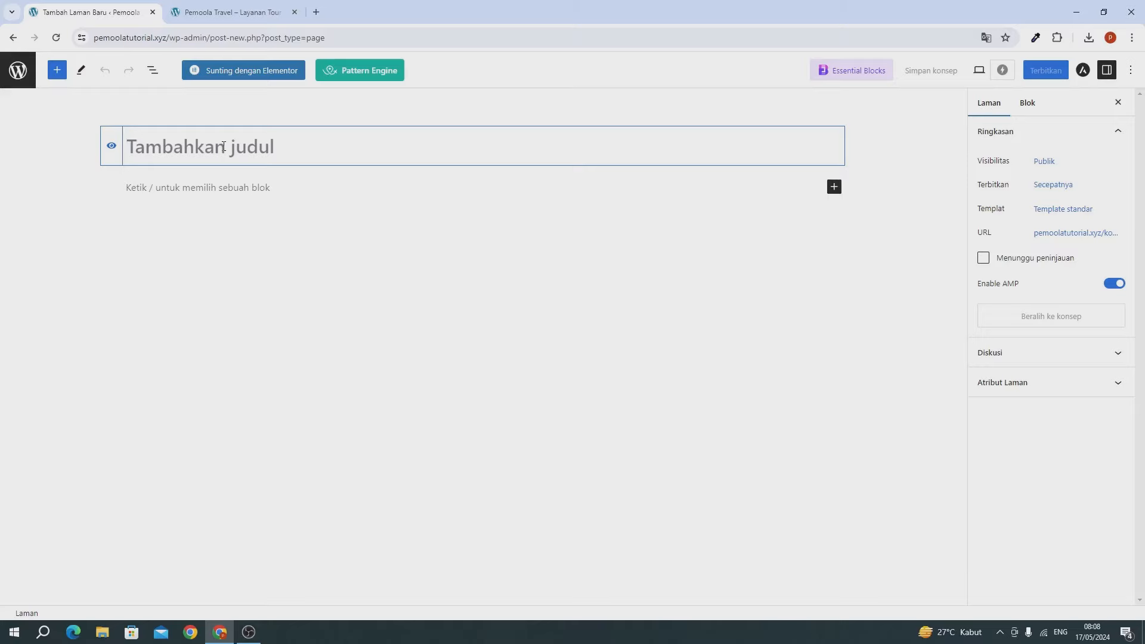
pyautogui.write('Kontak')
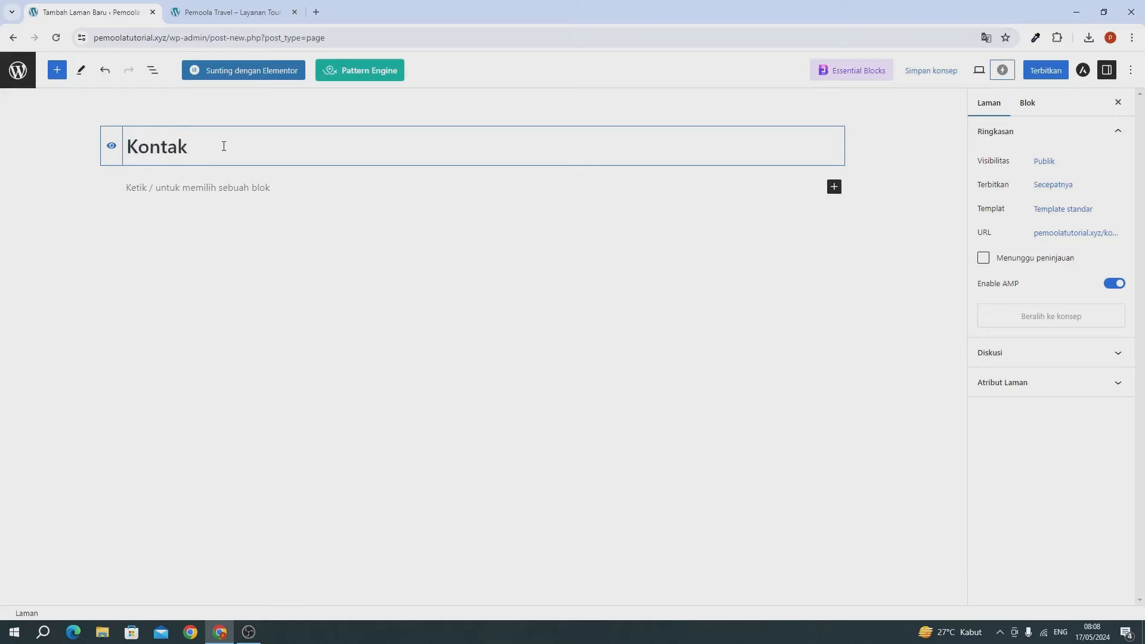
pyautogui.click(1040, 71)
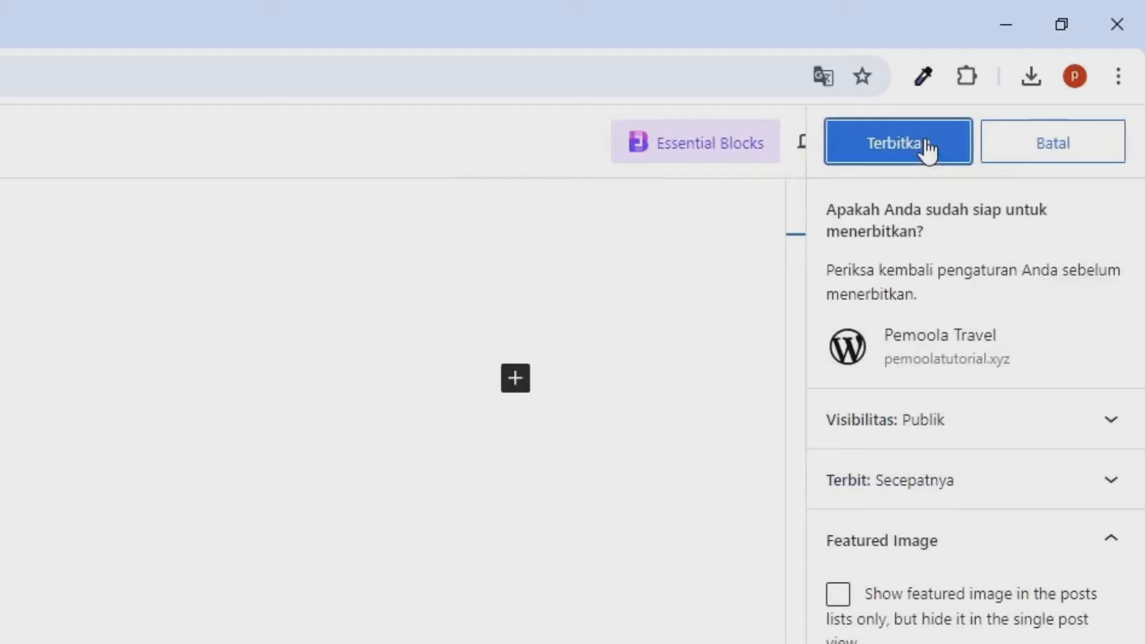
pyautogui.click(927, 147)
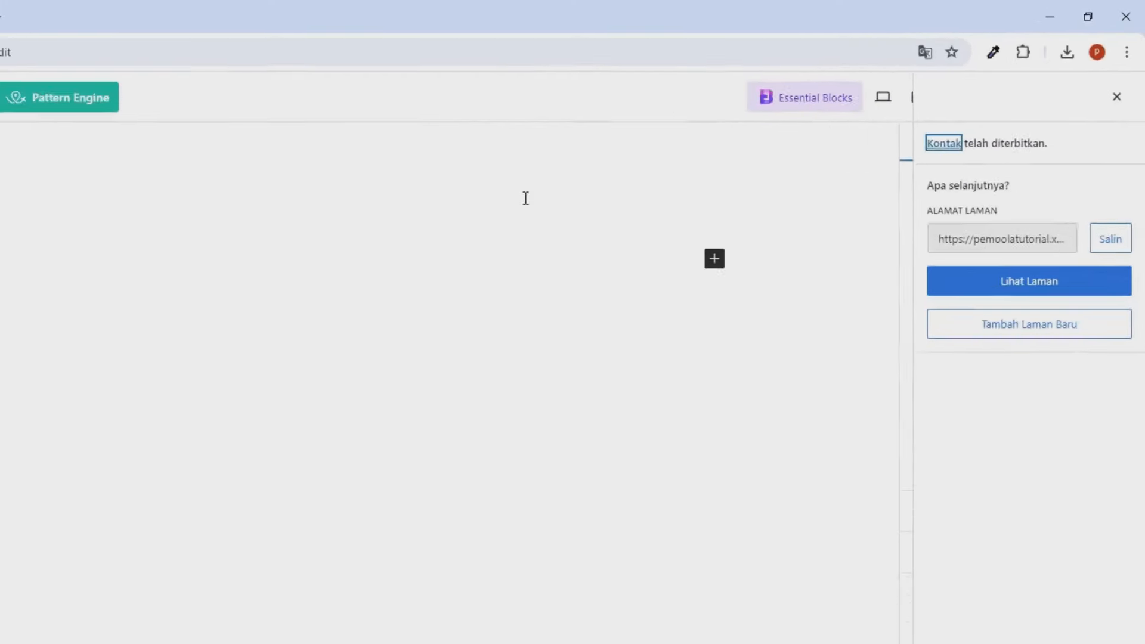
pyautogui.click(17, 71)
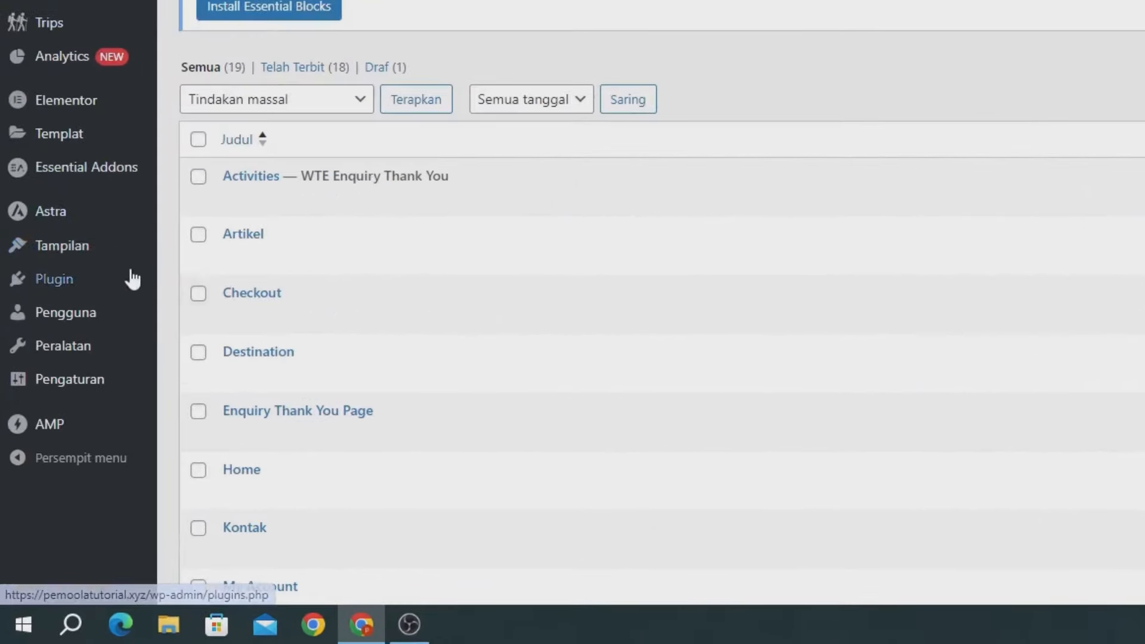
# Step: Create a new navigation menu named 'Main Menu'
pyautogui.moveTo(56, 405)
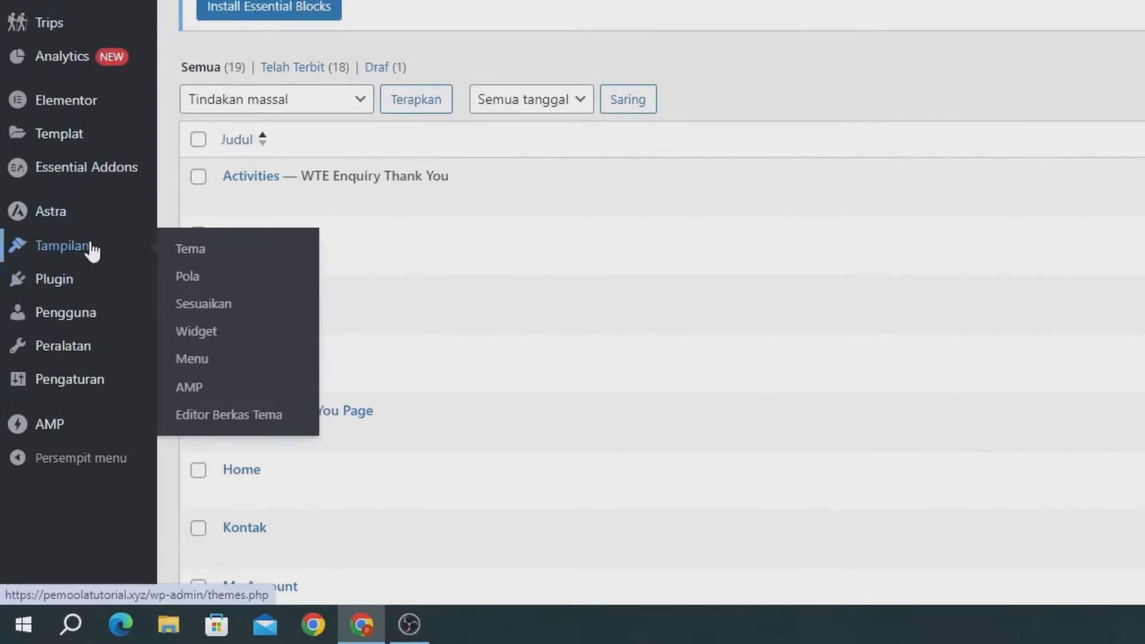
pyautogui.click(242, 359)
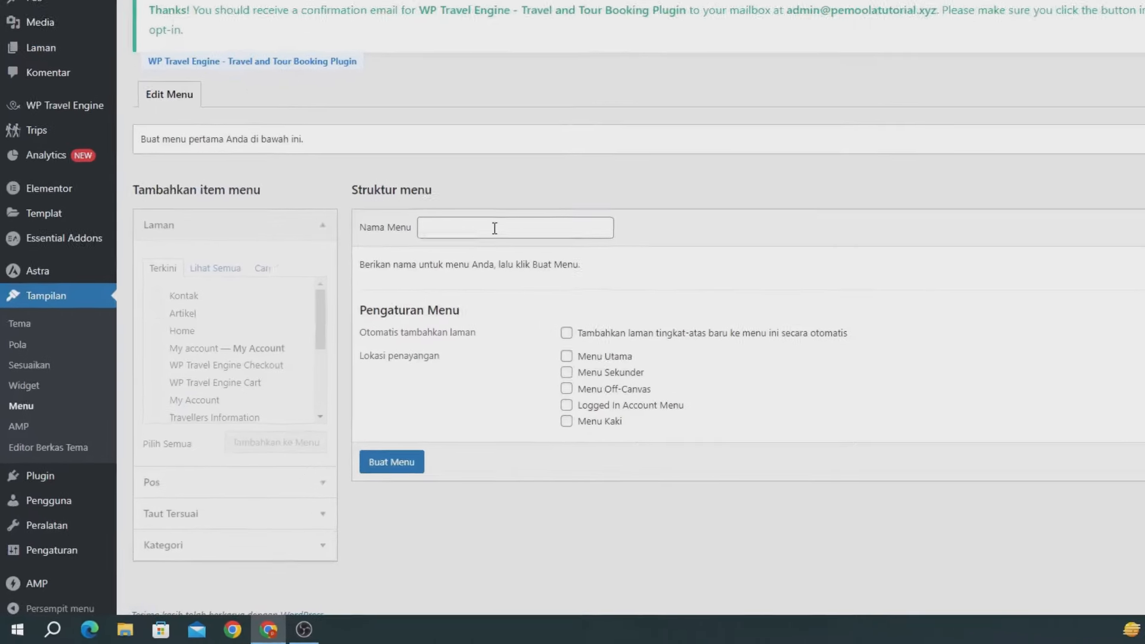
pyautogui.click(405, 303)
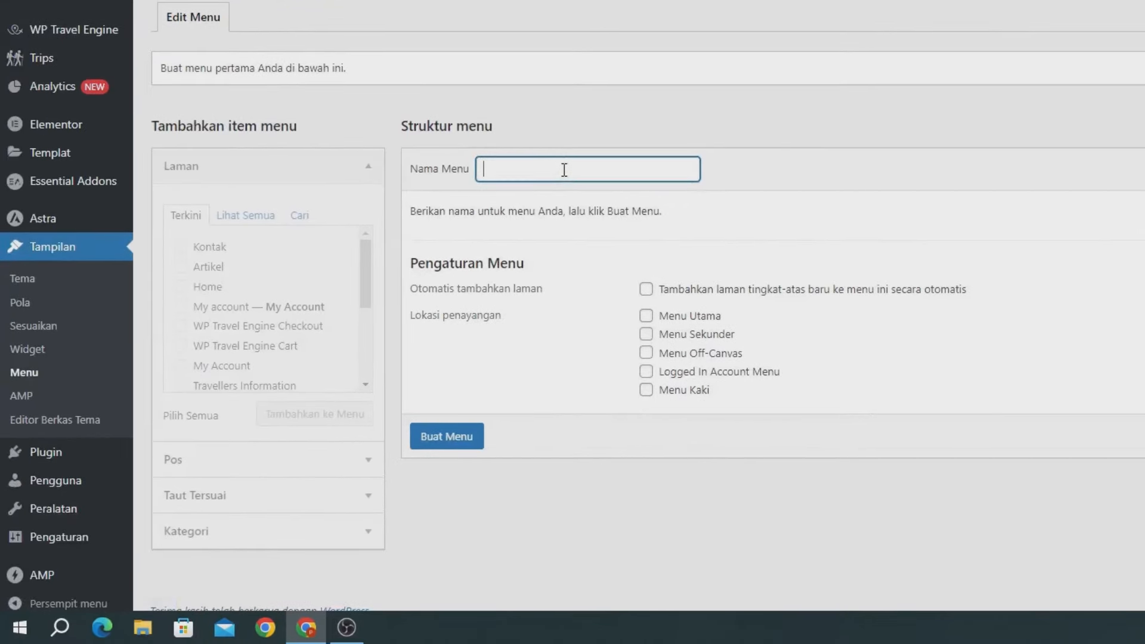
pyautogui.write('Main Menu')
pyautogui.click(449, 455)
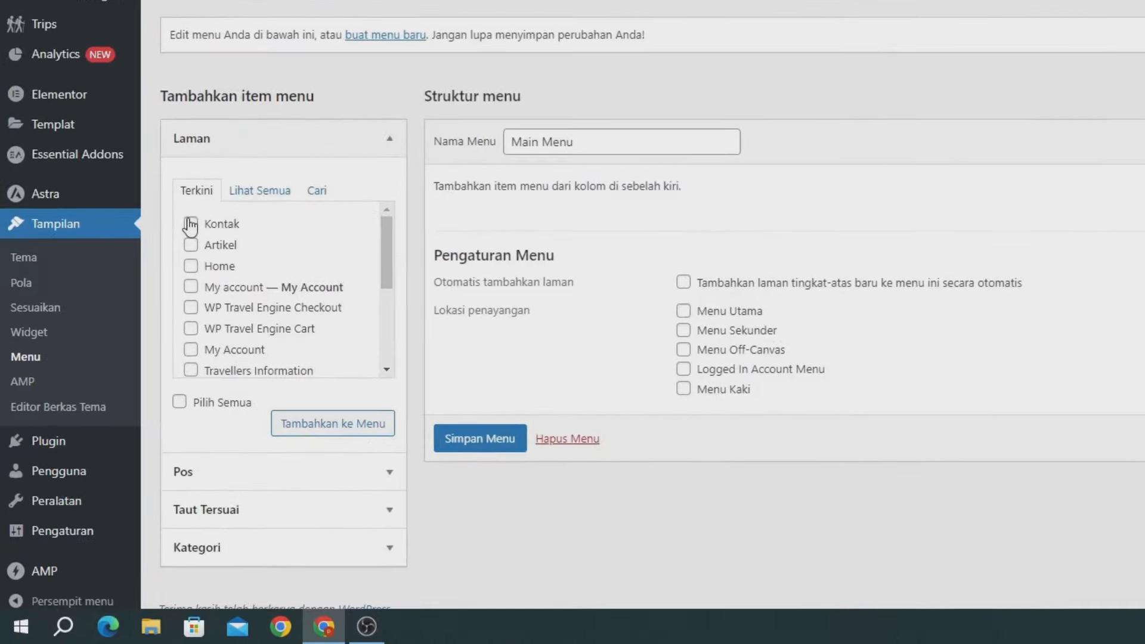
# Step: Add the Home, Artikel and Kontak pages to the menu
pyautogui.click(192, 267)
pyautogui.click(192, 245)
pyautogui.click(194, 226)
pyautogui.scroll(-3, 302, 313)
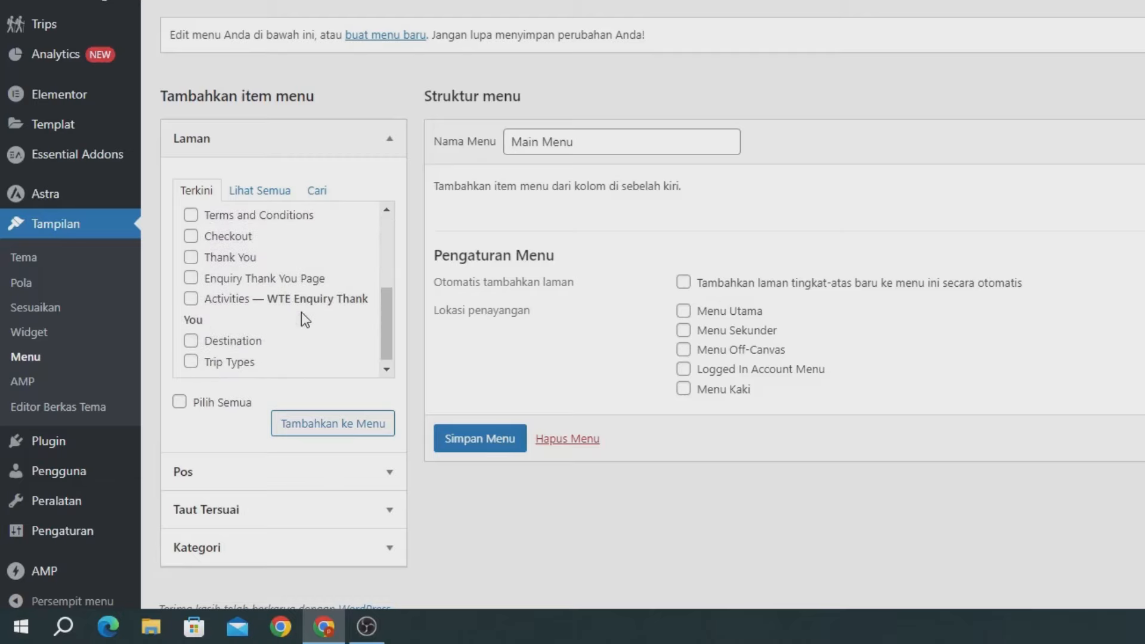
pyautogui.click(304, 434)
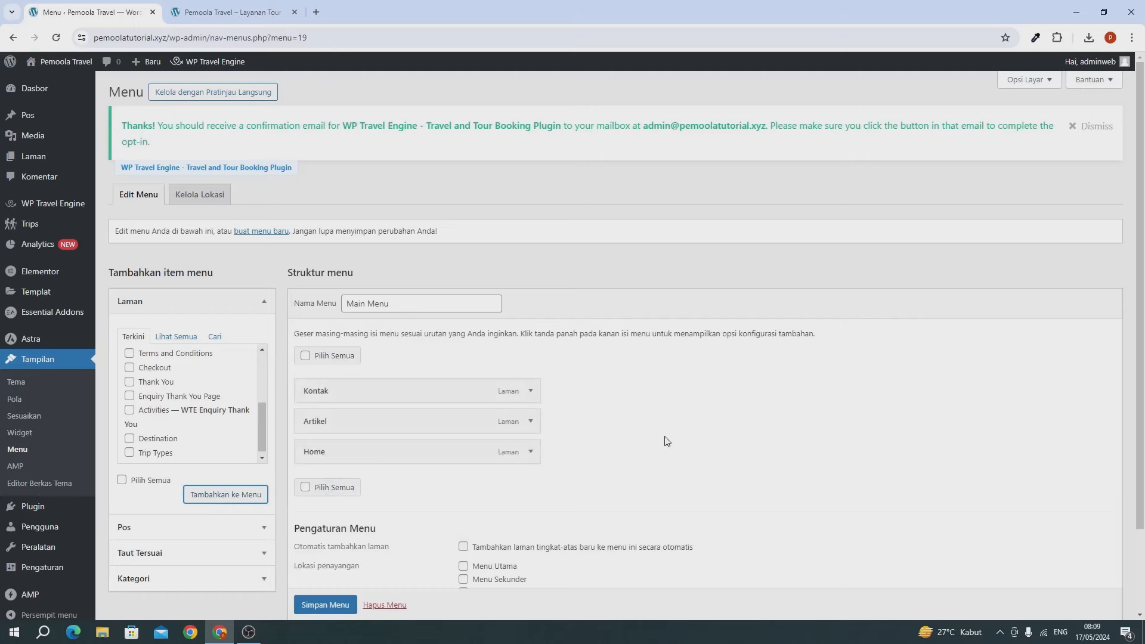
# Step: Reorder the menu items to Home, Artikel, Kontak
pyautogui.scroll(-1, 667, 441)
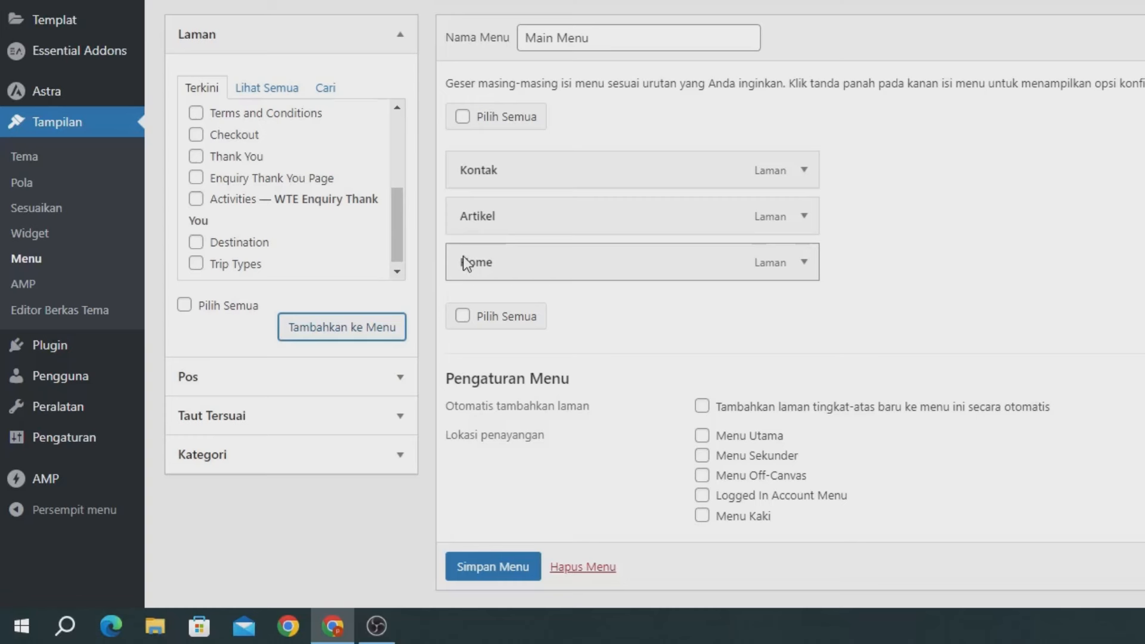
pyautogui.moveTo(466, 263); pyautogui.dragTo(529, 222)
pyautogui.moveTo(493, 258); pyautogui.dragTo(563, 247)
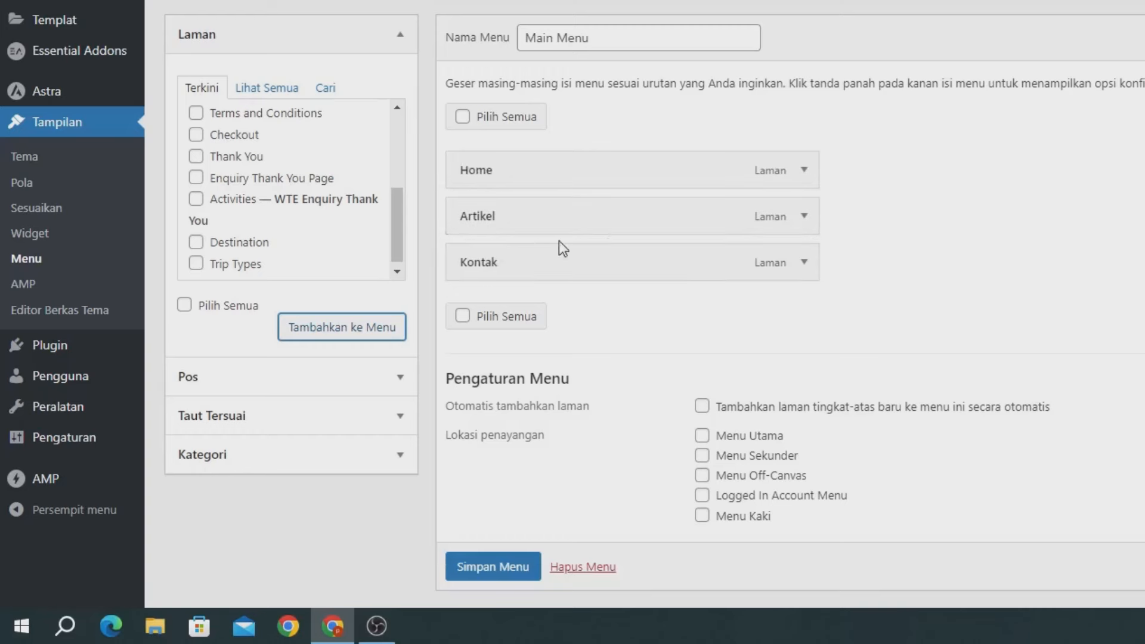
pyautogui.scroll(-1, 673, 271)
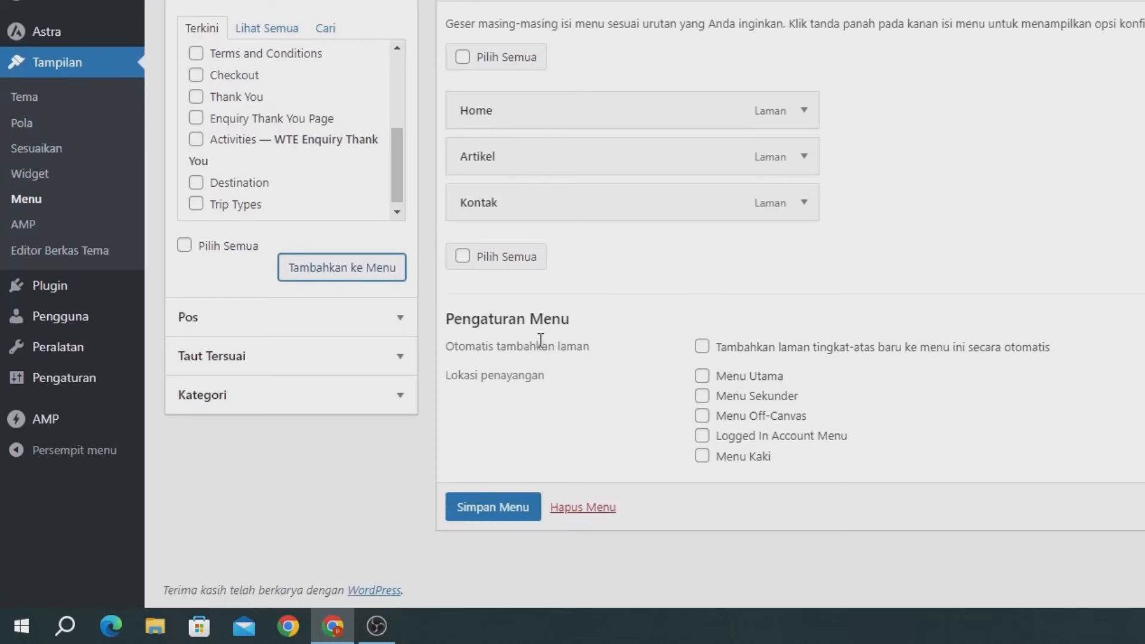
# Step: Assign the menu to Menu Utama and Menu Off-Canvas and save it
pyautogui.moveTo(488, 375); pyautogui.dragTo(552, 378)
pyautogui.click(713, 374)
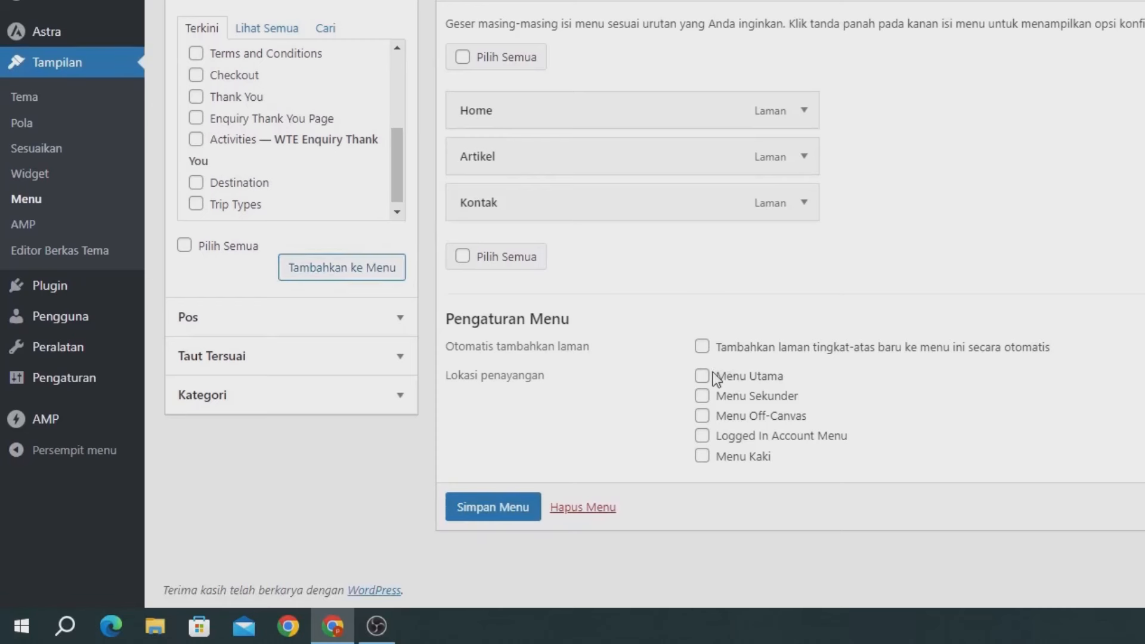
pyautogui.click(701, 378)
pyautogui.click(701, 377)
pyautogui.click(702, 416)
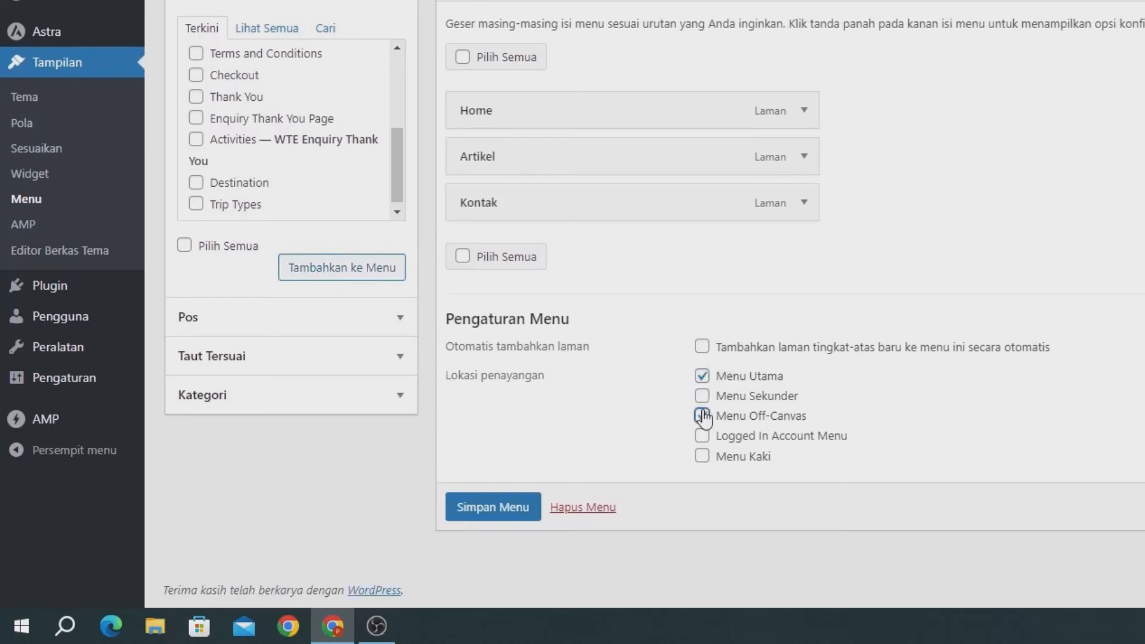
pyautogui.click(493, 509)
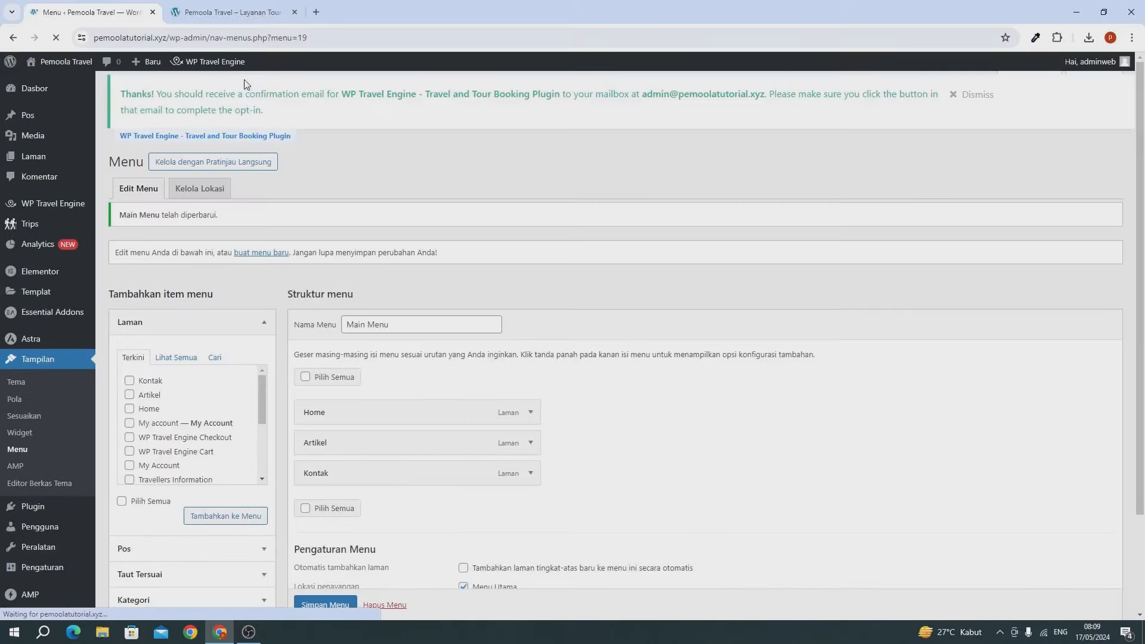
# Step: Reload the live site to check the new menu, then return to the menu editor
pyautogui.click(212, 14)
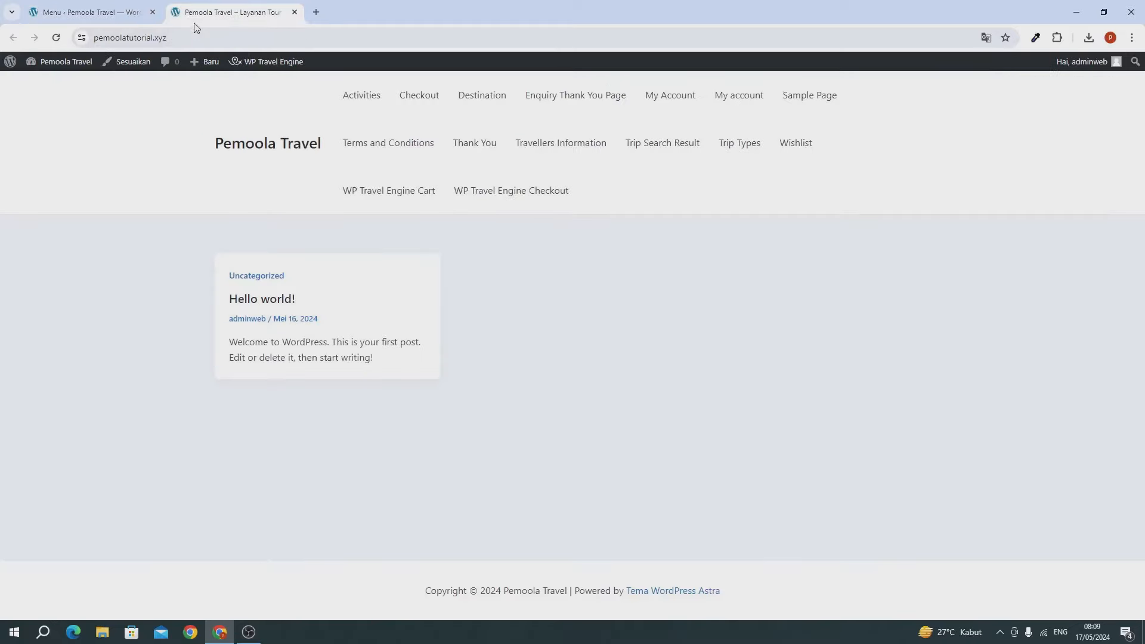
pyautogui.click(57, 37)
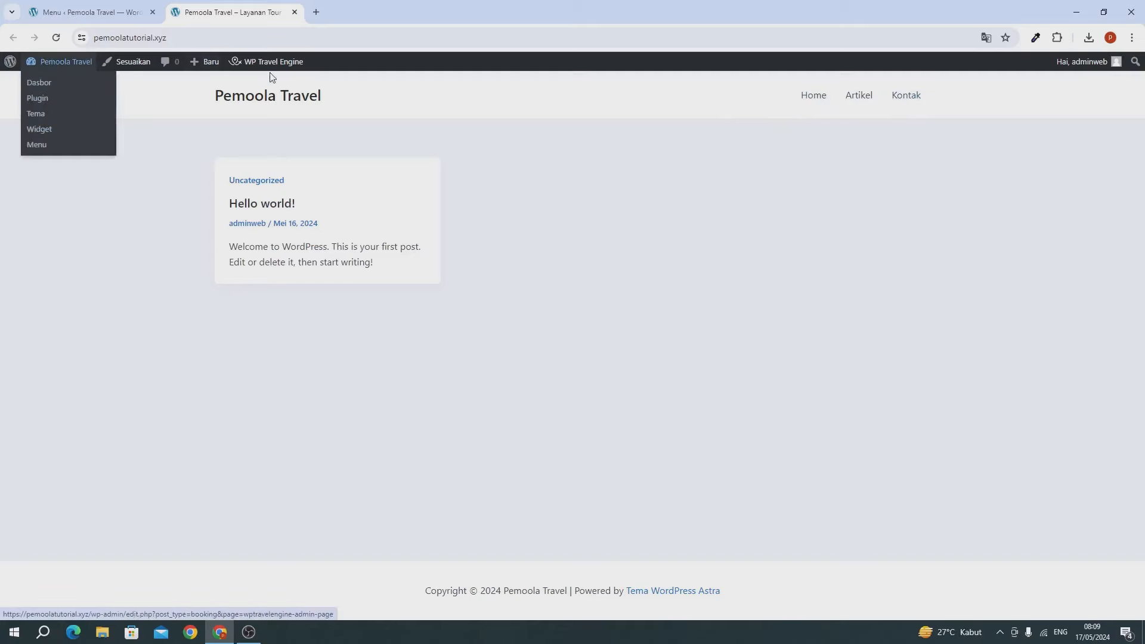
pyautogui.click(92, 13)
pyautogui.scroll(-2, 211, 189)
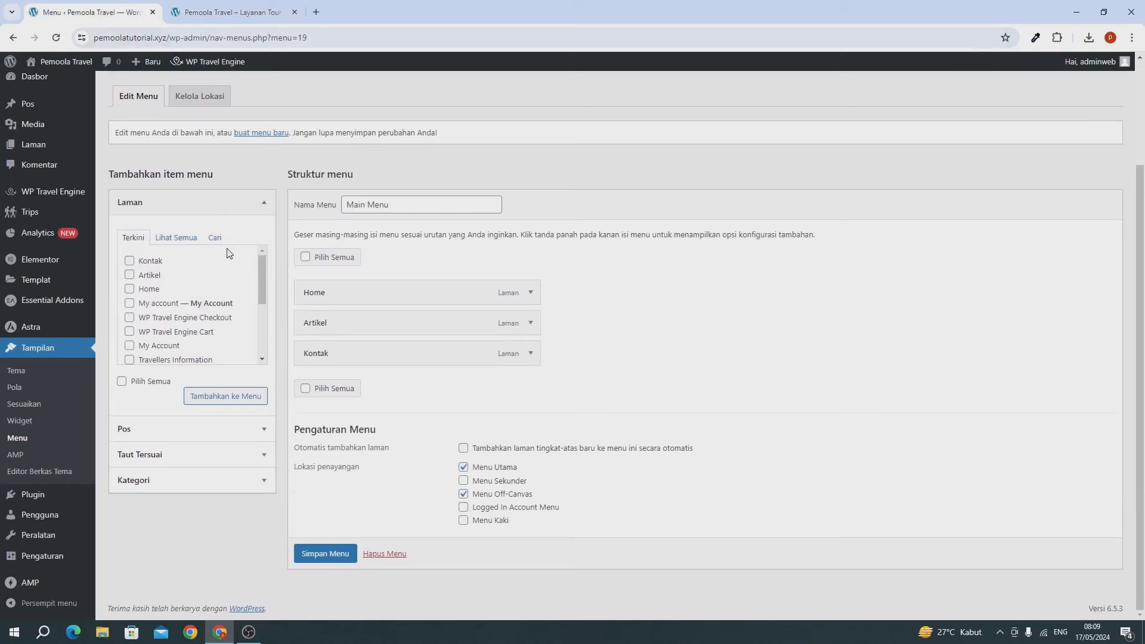
pyautogui.scroll(-1, 234, 277)
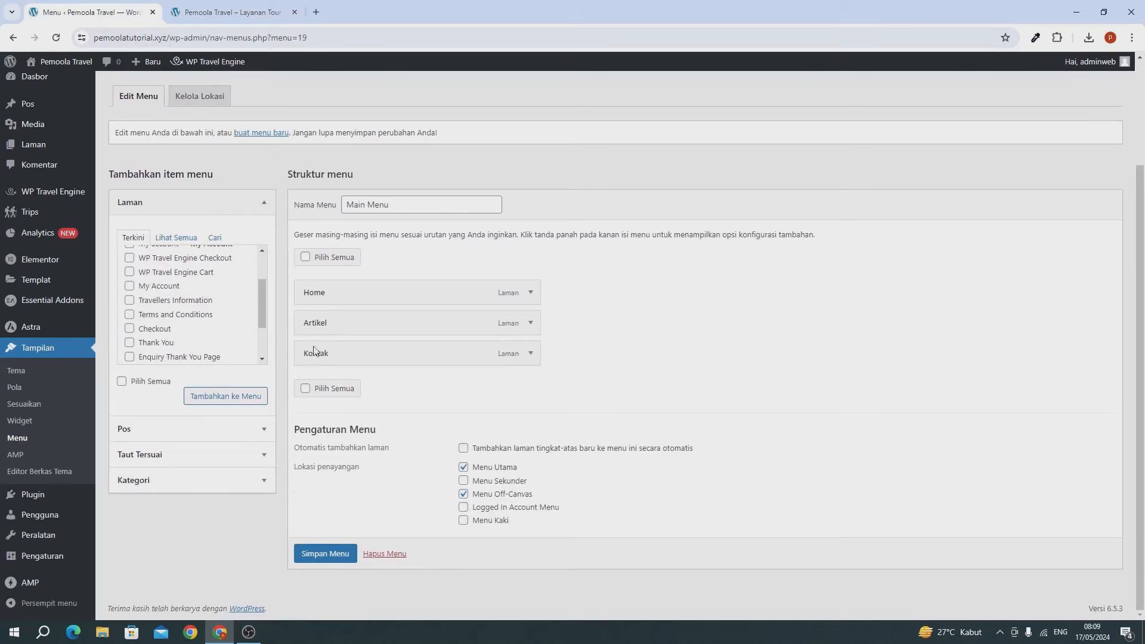
pyautogui.scroll(3, 930, 173)
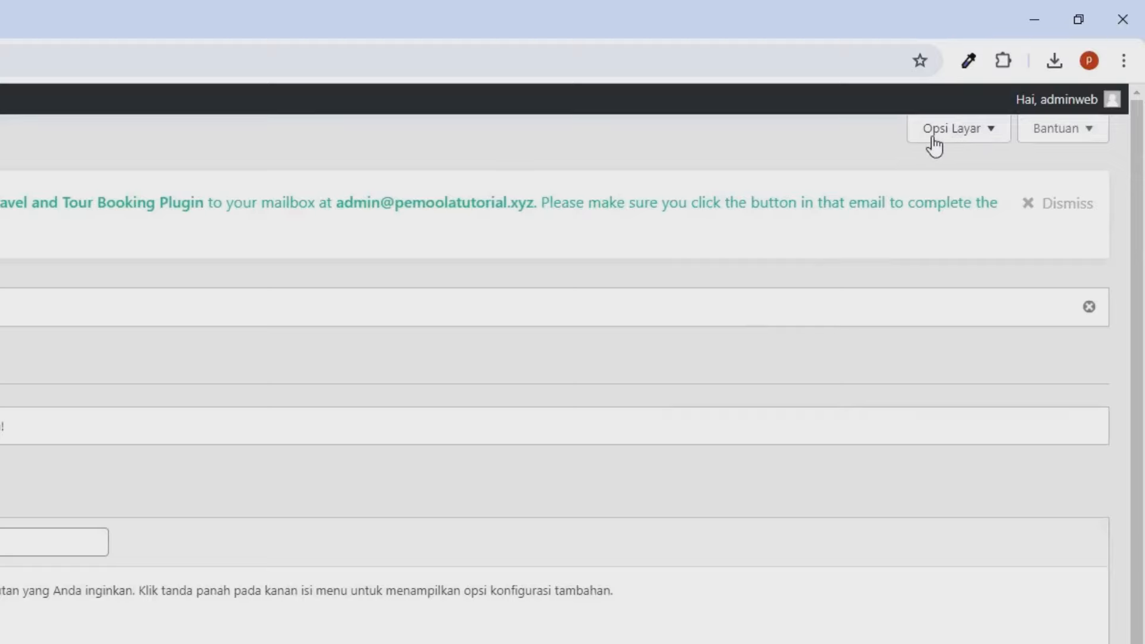
# Step: Enable Trips in Screen Options and expand the Trips items box
pyautogui.click(934, 145)
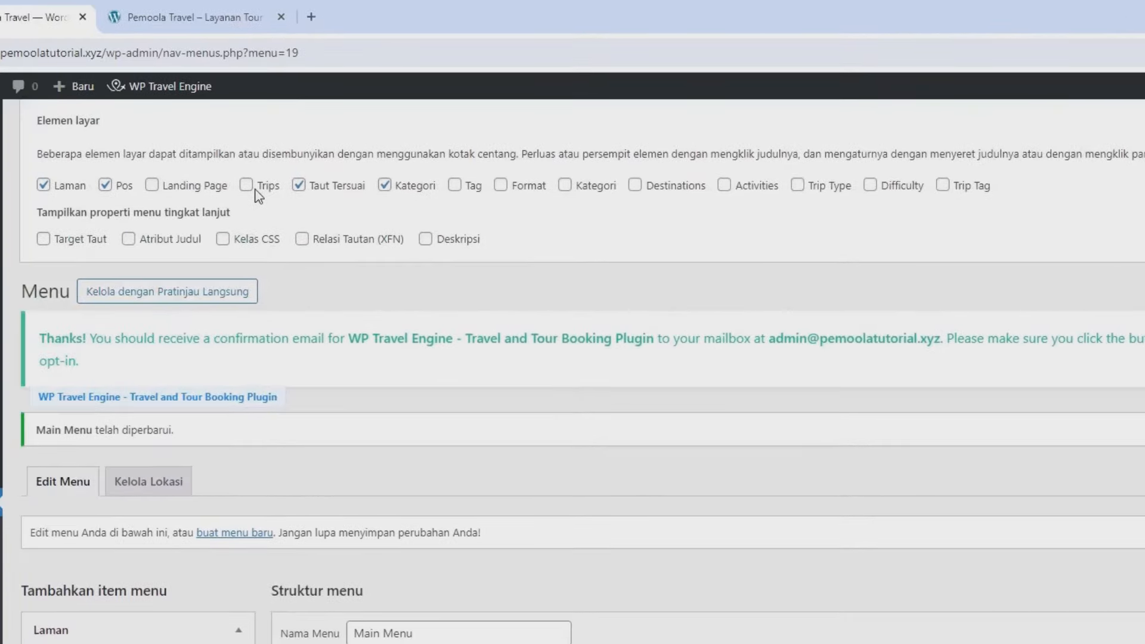
pyautogui.click(249, 186)
pyautogui.scroll(-5, 251, 232)
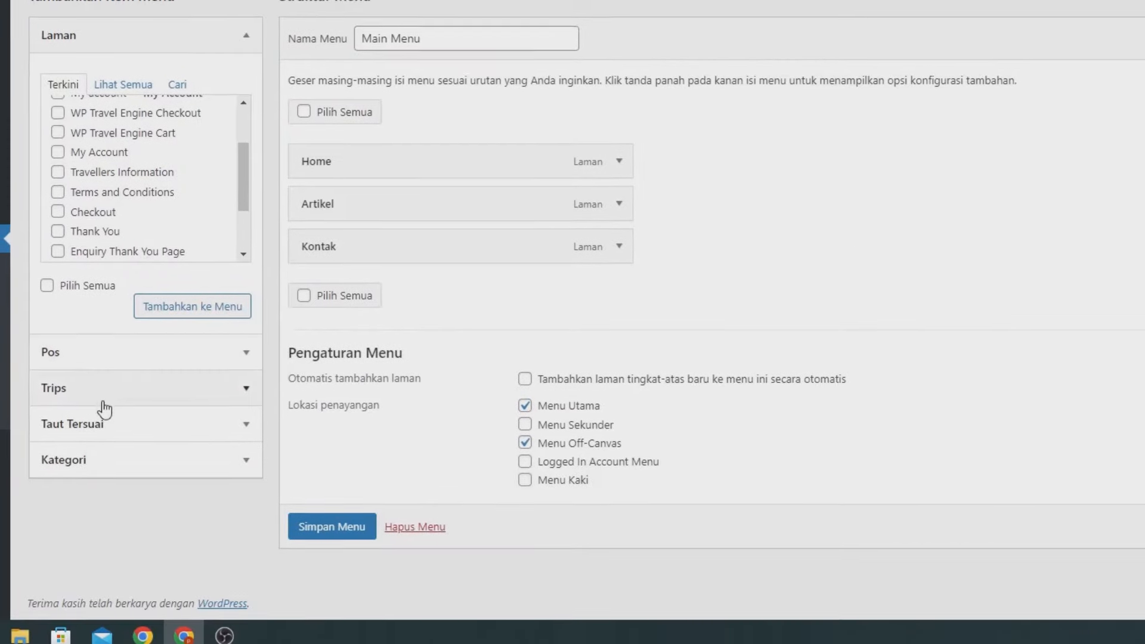
pyautogui.click(104, 386)
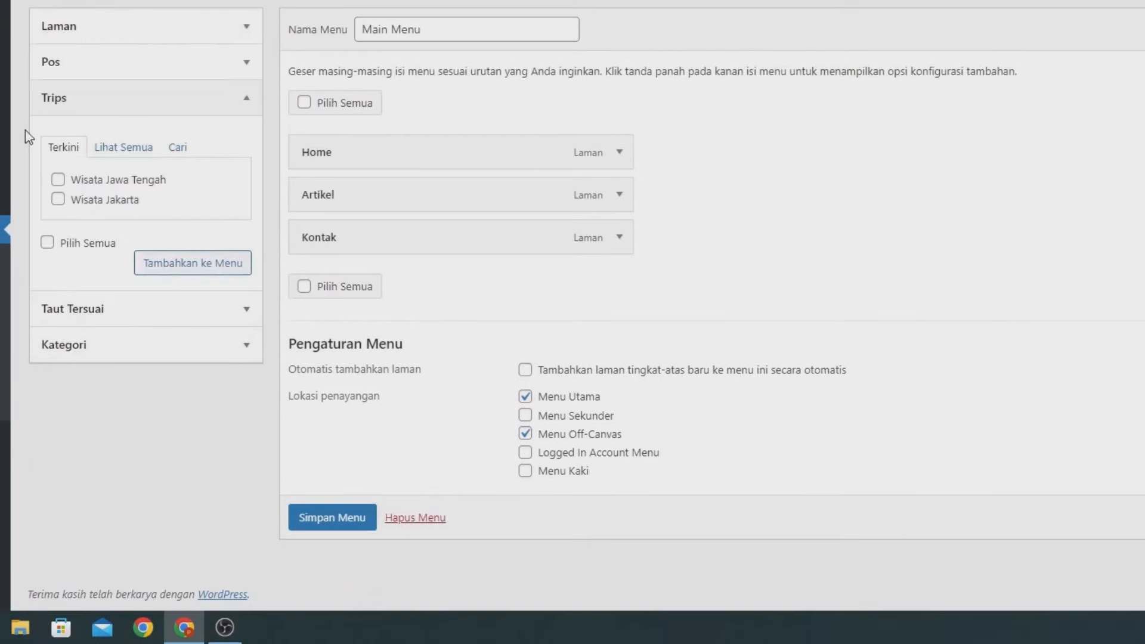
# Step: Add the Trips archive to the menu, place it after Home, and save
pyautogui.click(119, 149)
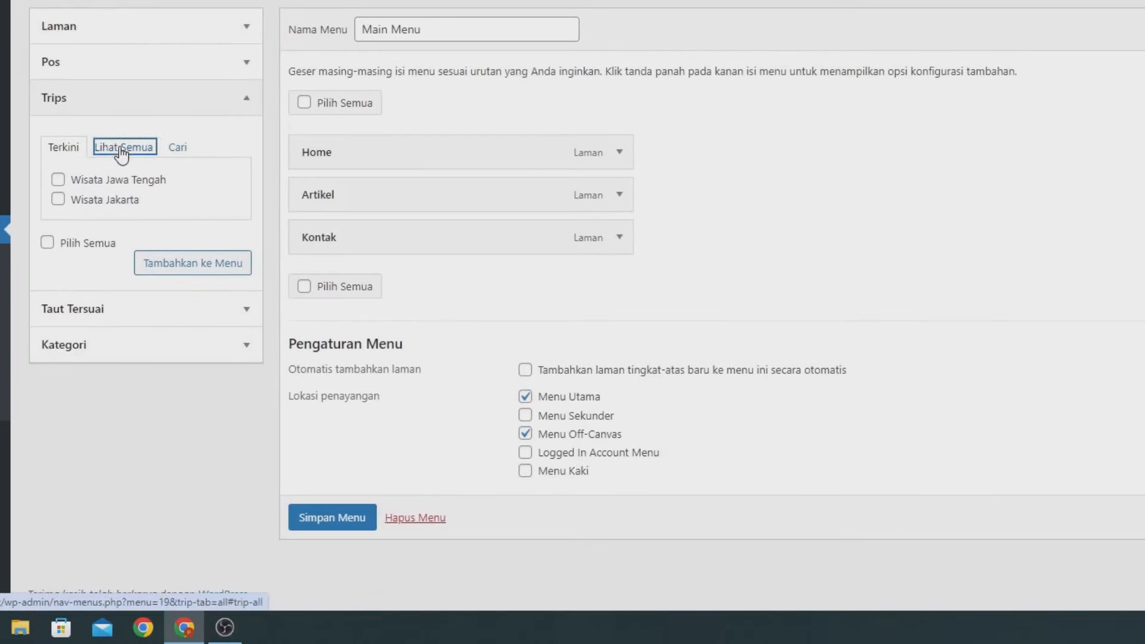
pyautogui.click(76, 181)
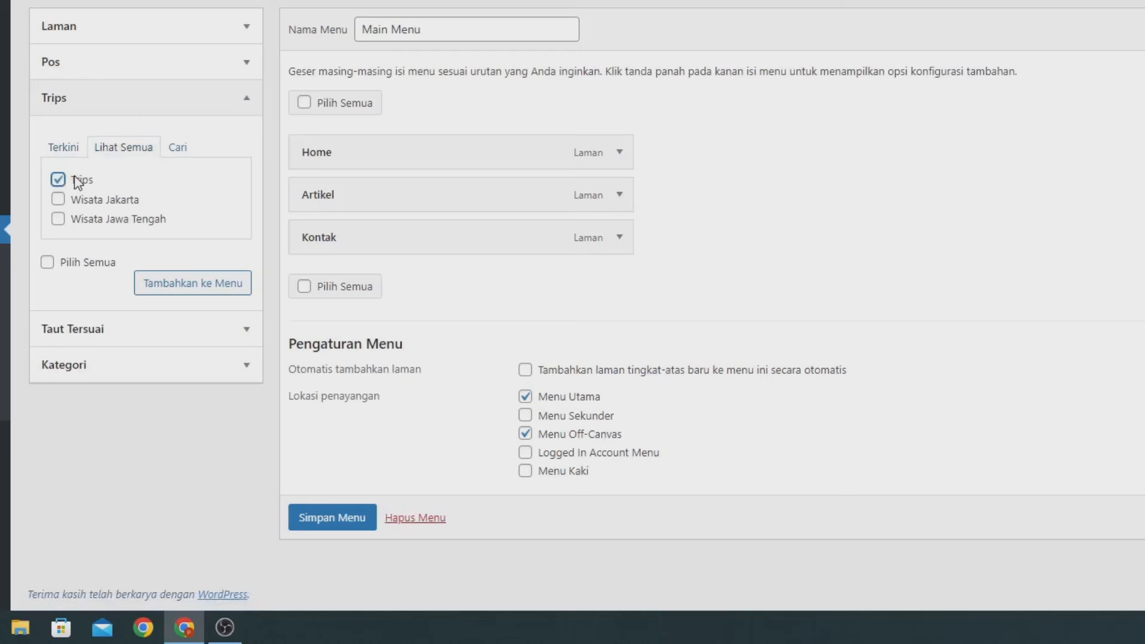
pyautogui.click(172, 287)
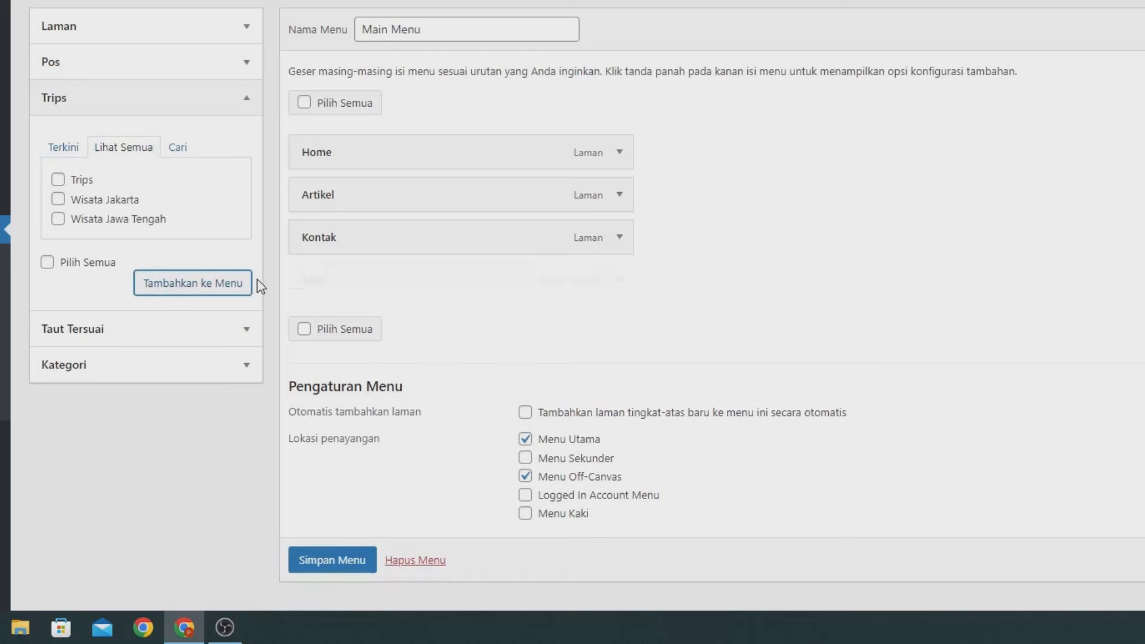
pyautogui.moveTo(316, 280); pyautogui.dragTo(316, 200)
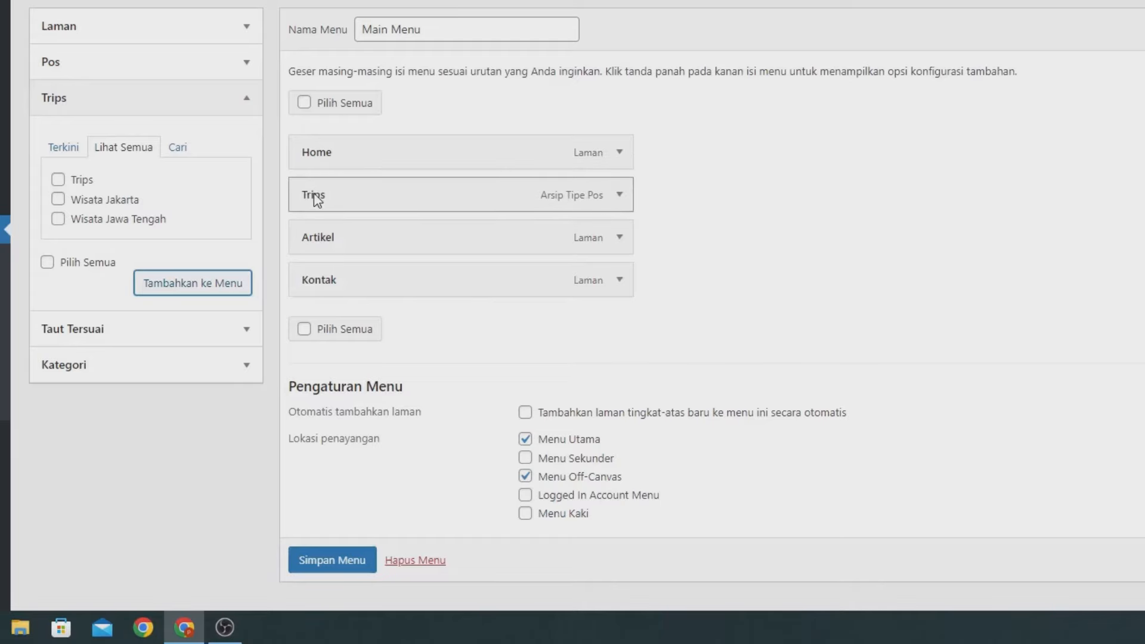
pyautogui.scroll(-2, 357, 475)
pyautogui.click(349, 522)
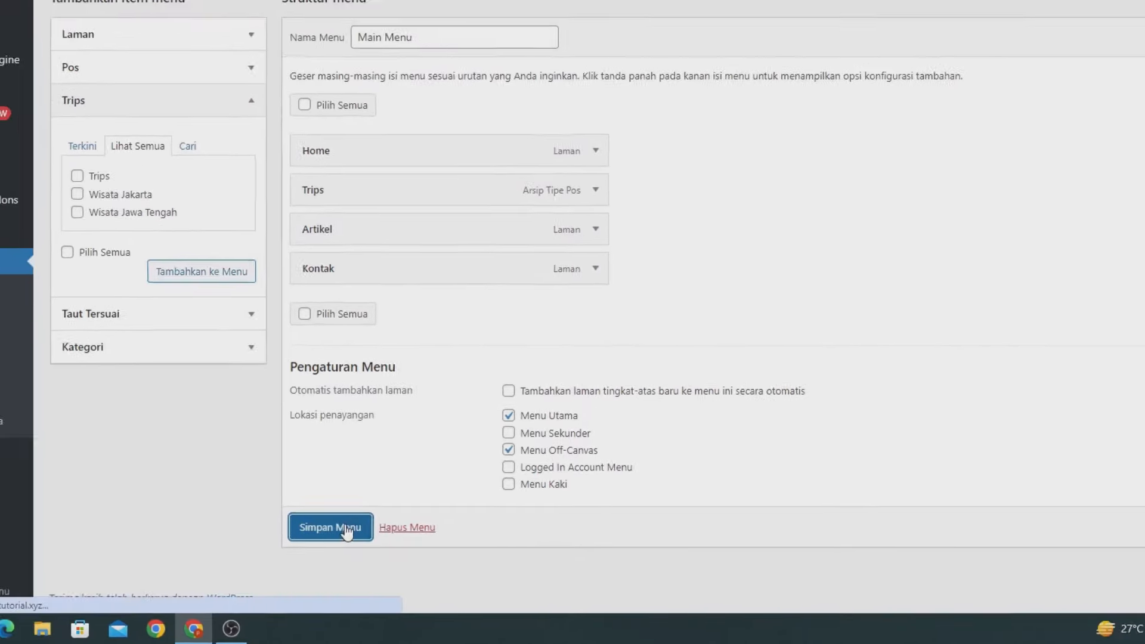
# Step: Reload the live site, browse the Trips listing from the header, then go to Home
pyautogui.click(212, 13)
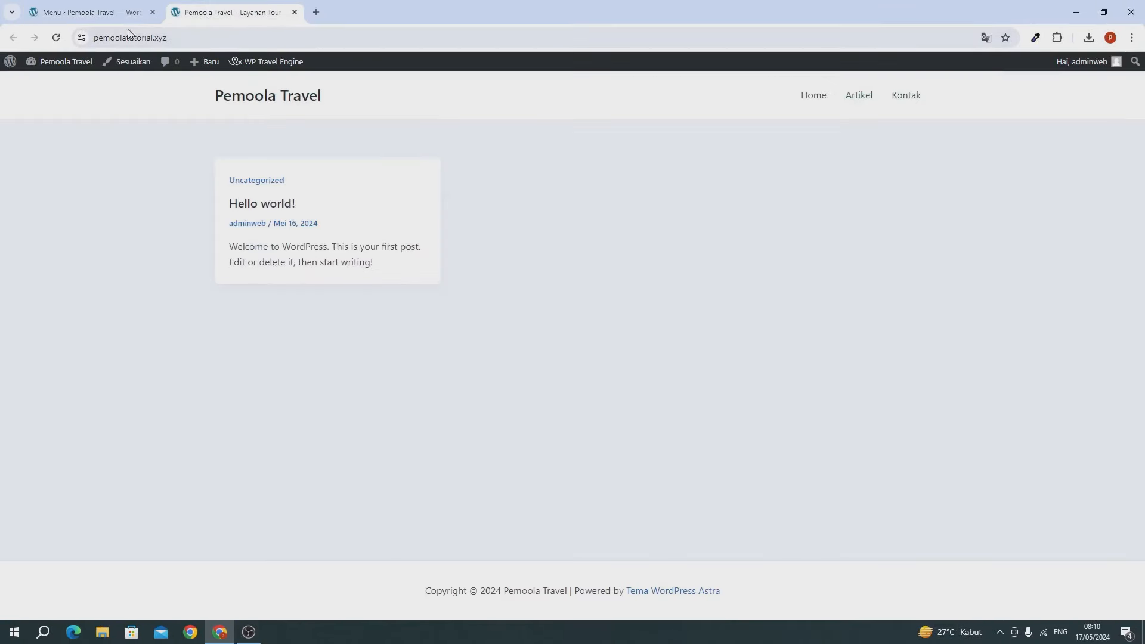
pyautogui.click(56, 37)
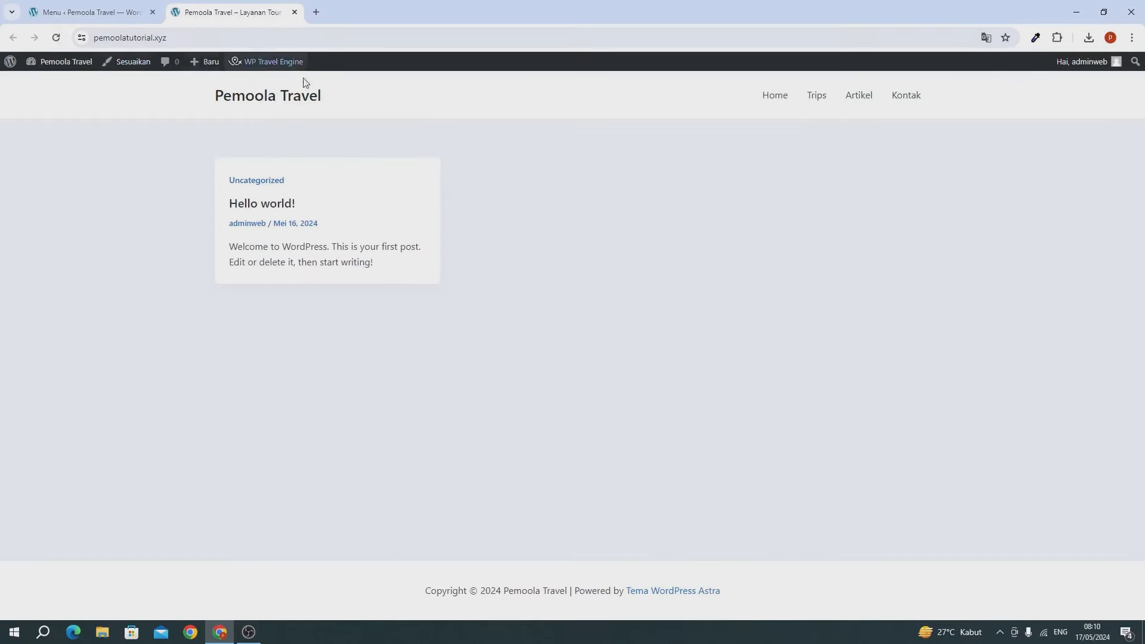
pyautogui.click(818, 99)
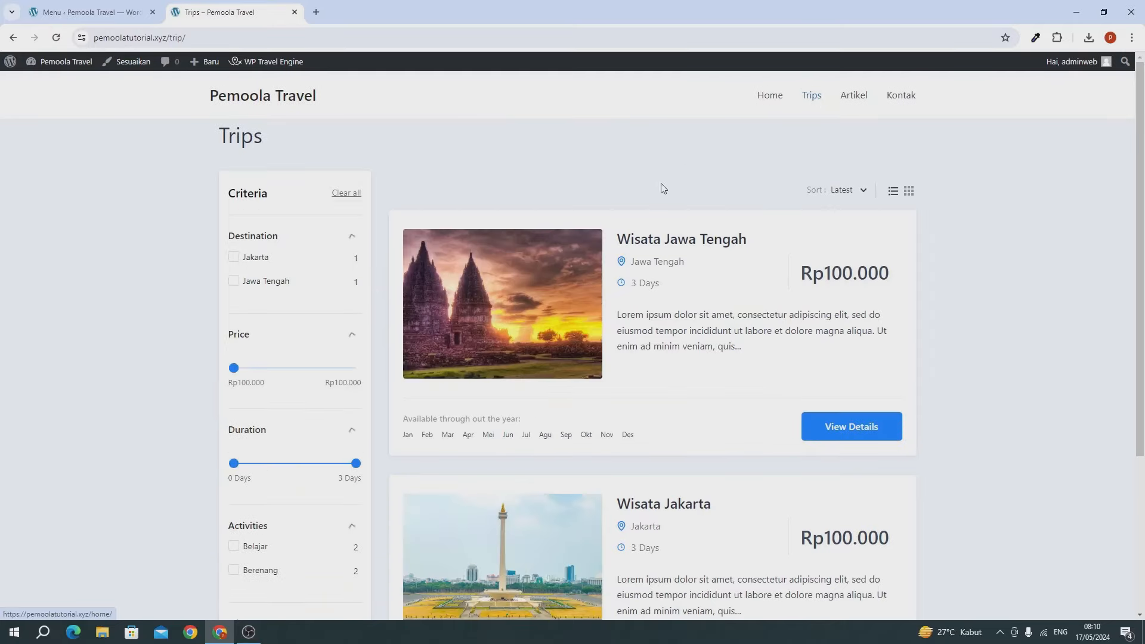
pyautogui.scroll(-4, 622, 285)
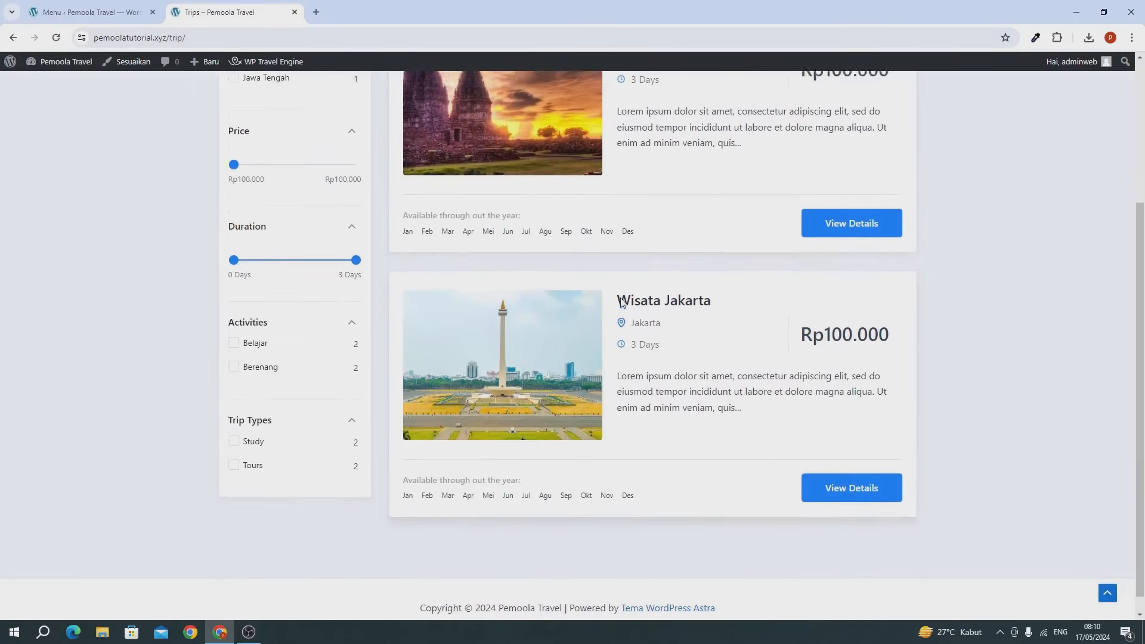
pyautogui.scroll(4, 717, 274)
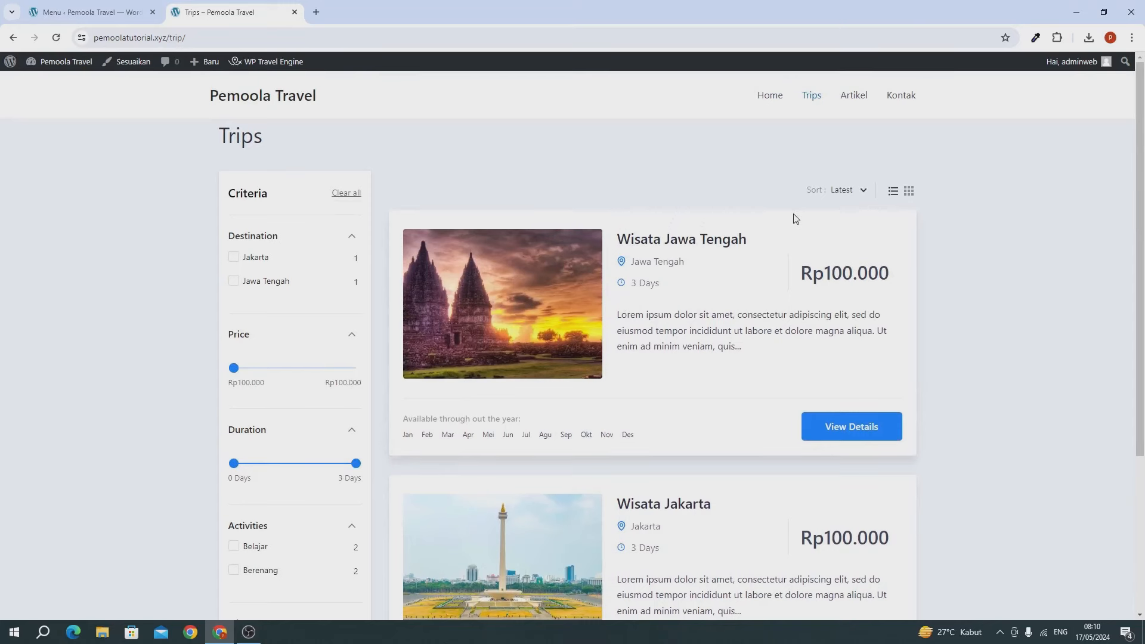
pyautogui.click(768, 98)
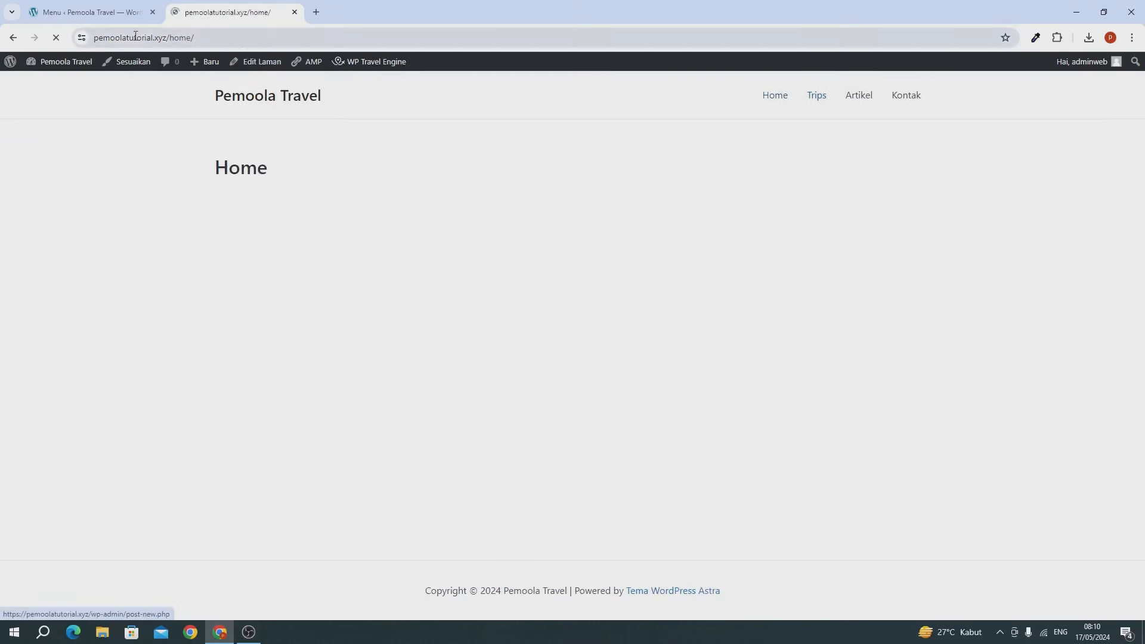
# Step: Back in the menu editor, enable Destinations in Screen Options
pyautogui.click(95, 17)
pyautogui.scroll(-3, 403, 368)
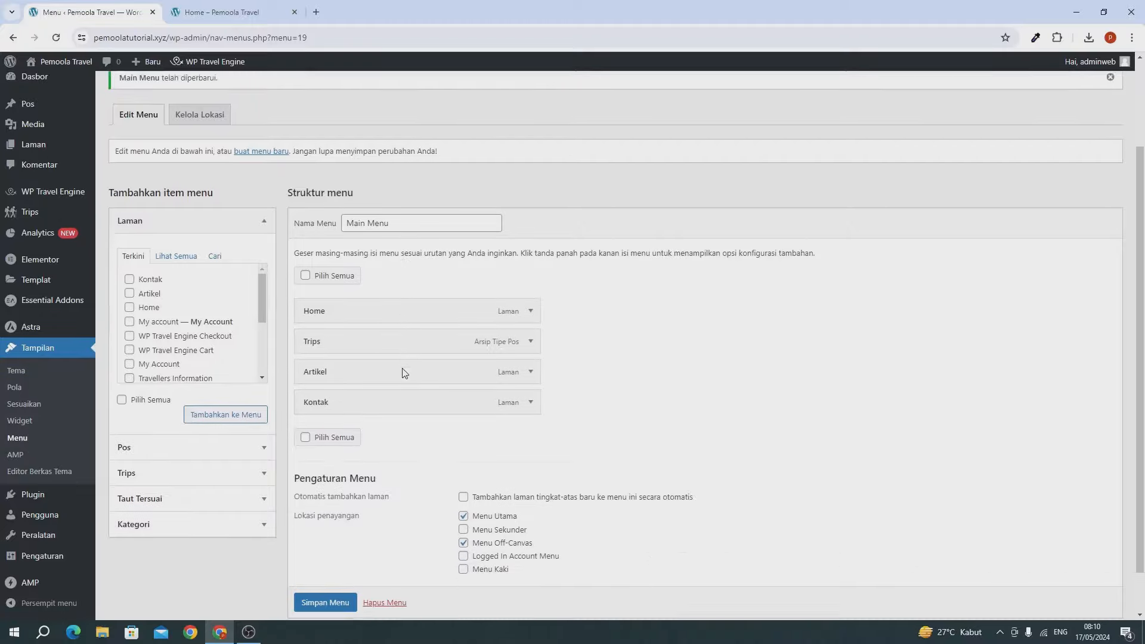
pyautogui.scroll(3, 600, 396)
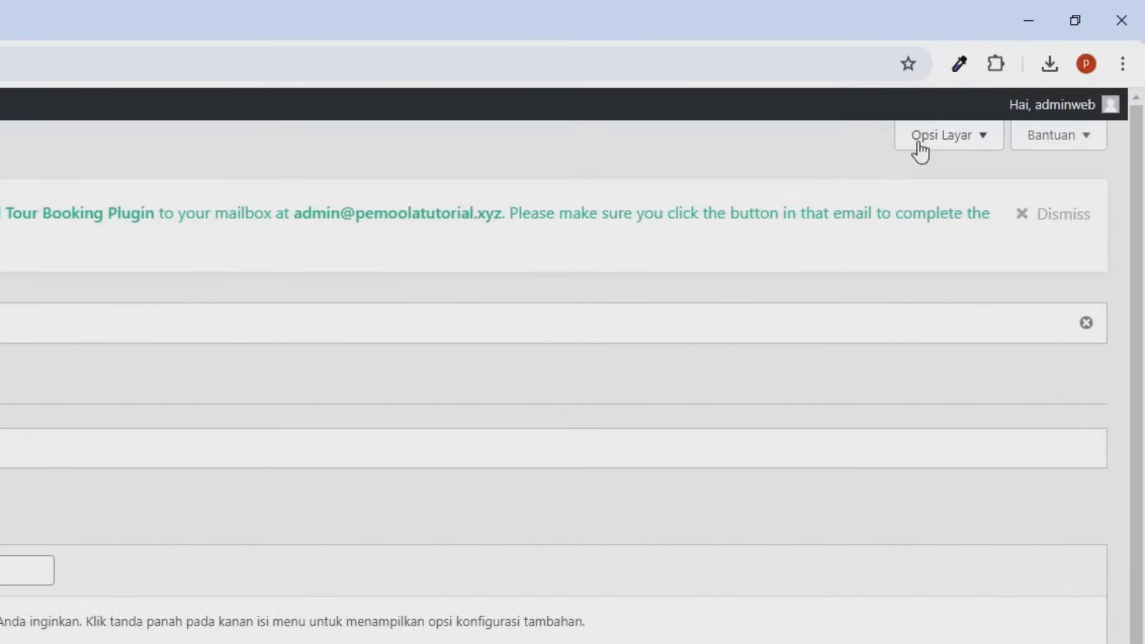
pyautogui.click(920, 144)
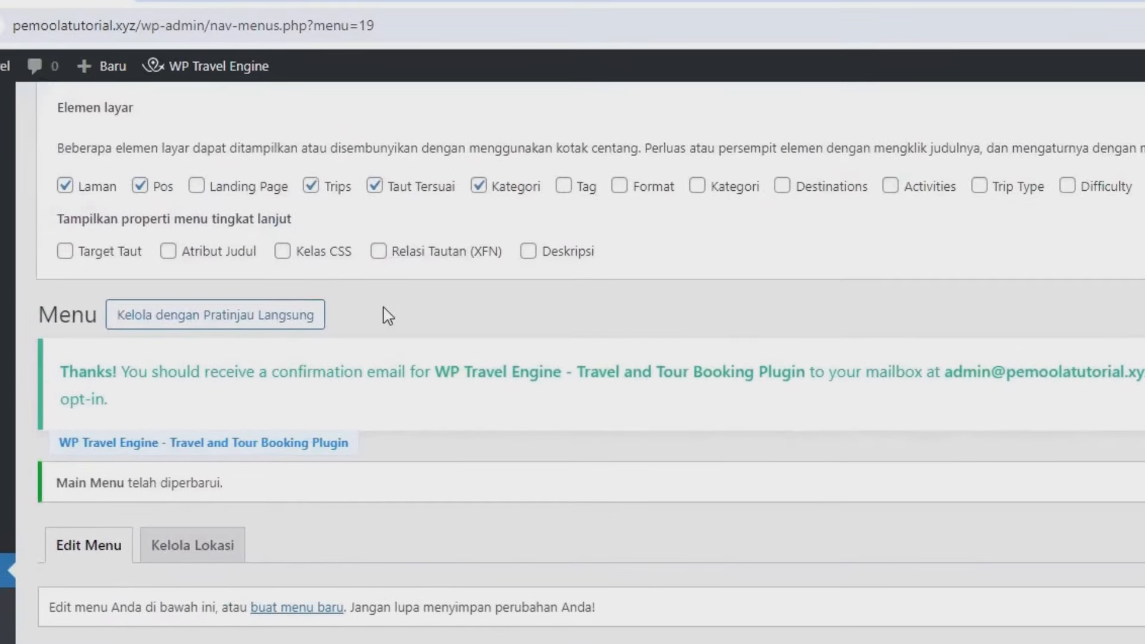
pyautogui.click(784, 196)
# Step: Tick Jakarta, Jawa Barat and Jawa Tengah under all destinations and add them to the menu
pyautogui.scroll(-8, 786, 202)
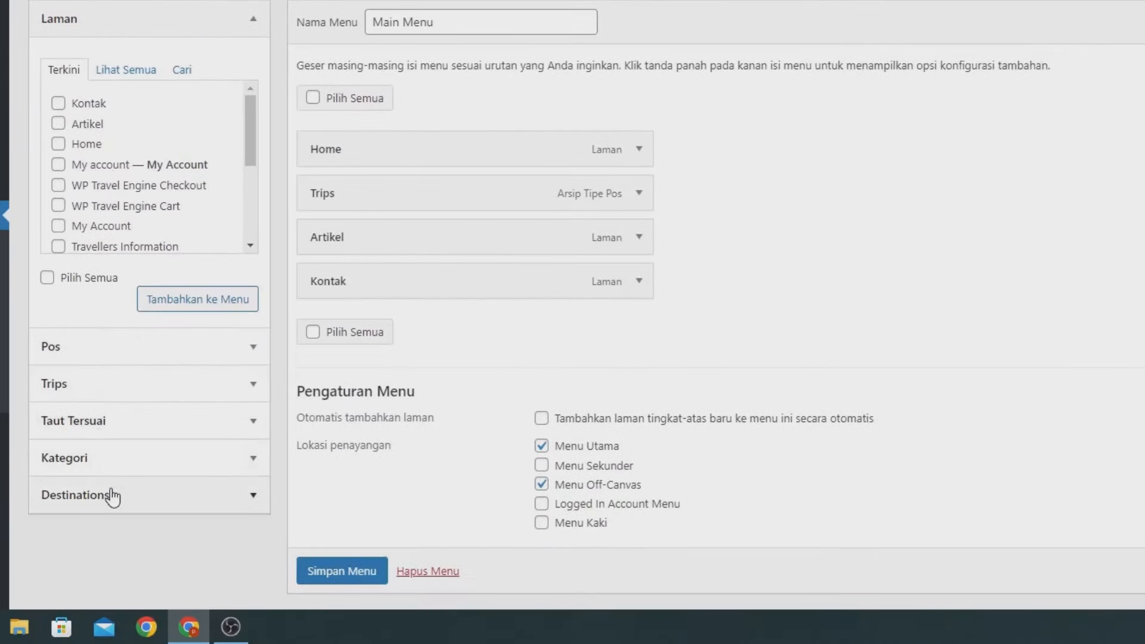
pyautogui.click(113, 496)
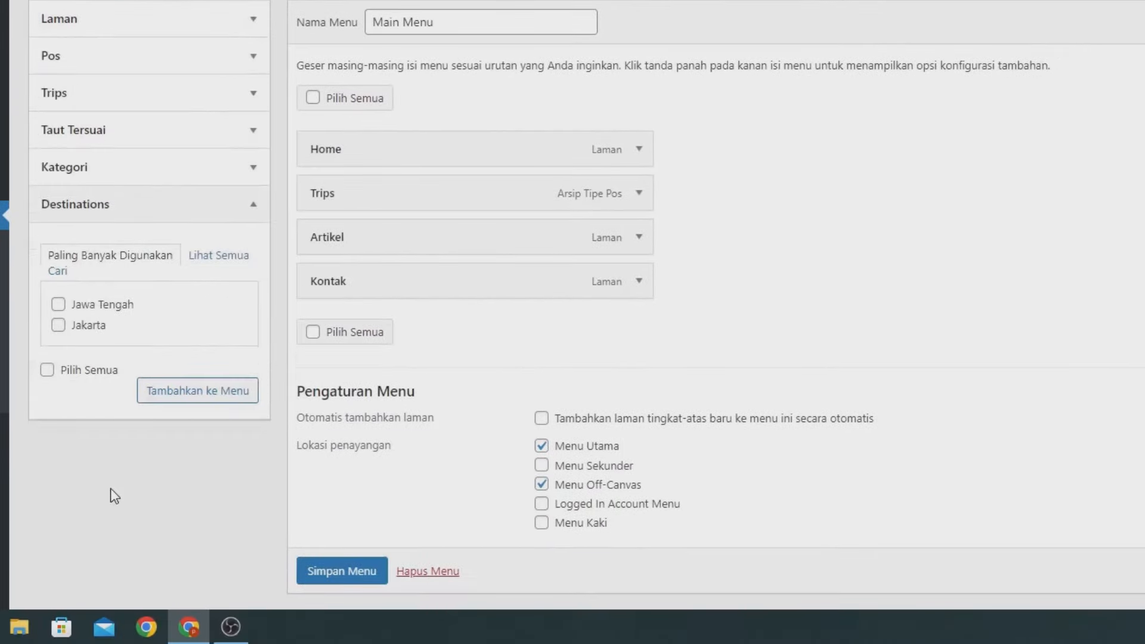
pyautogui.click(229, 260)
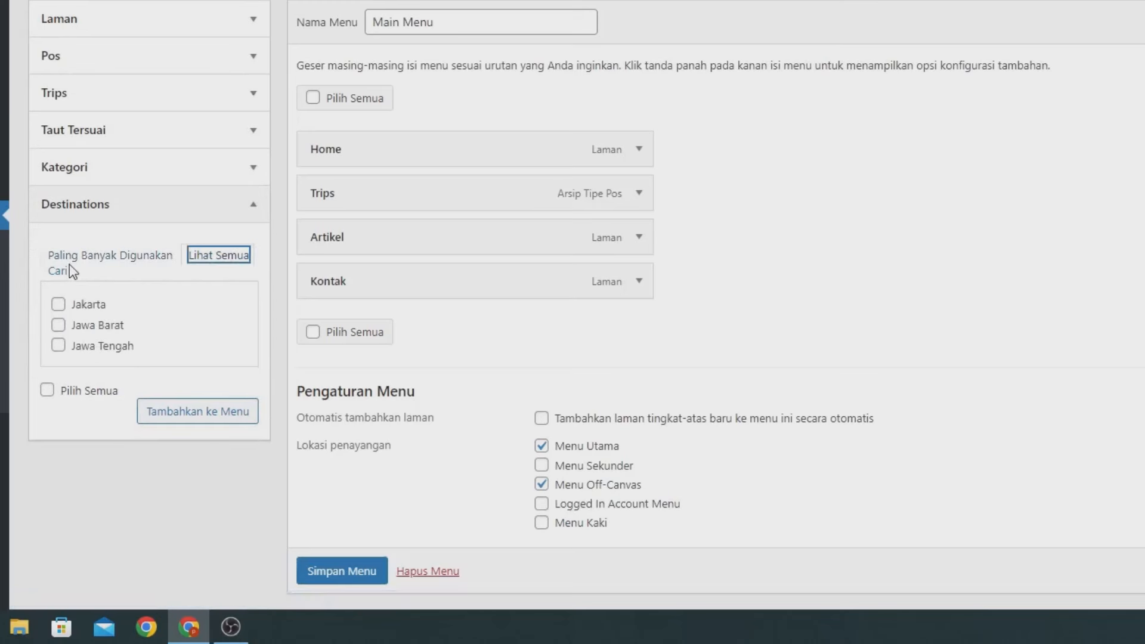
pyautogui.click(58, 305)
pyautogui.click(58, 325)
pyautogui.click(57, 345)
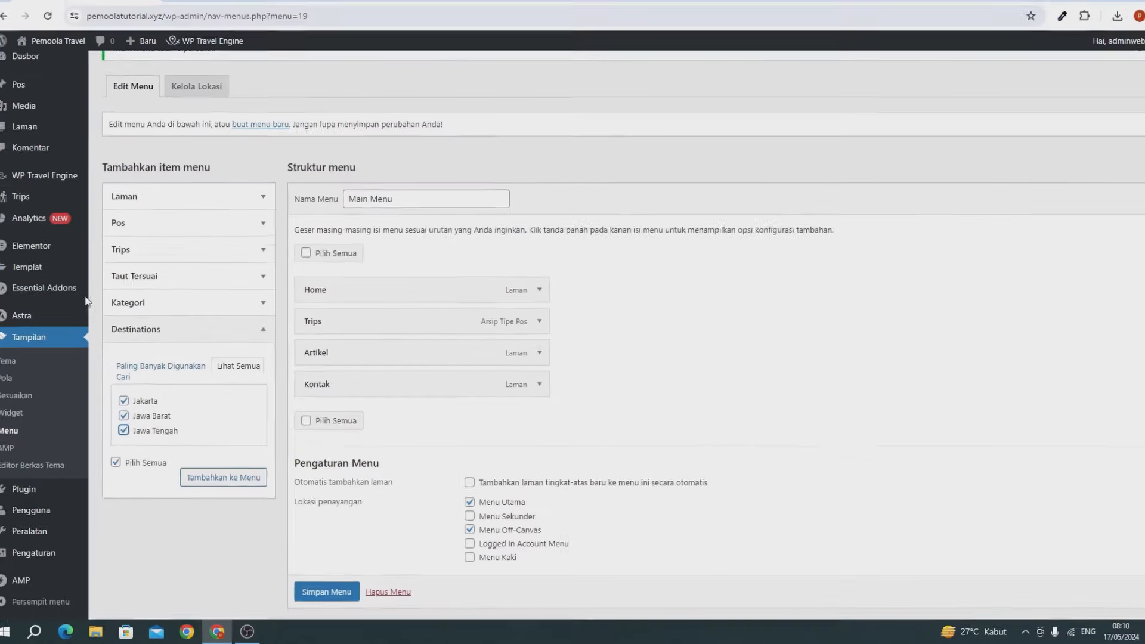
pyautogui.moveTo(31, 179)
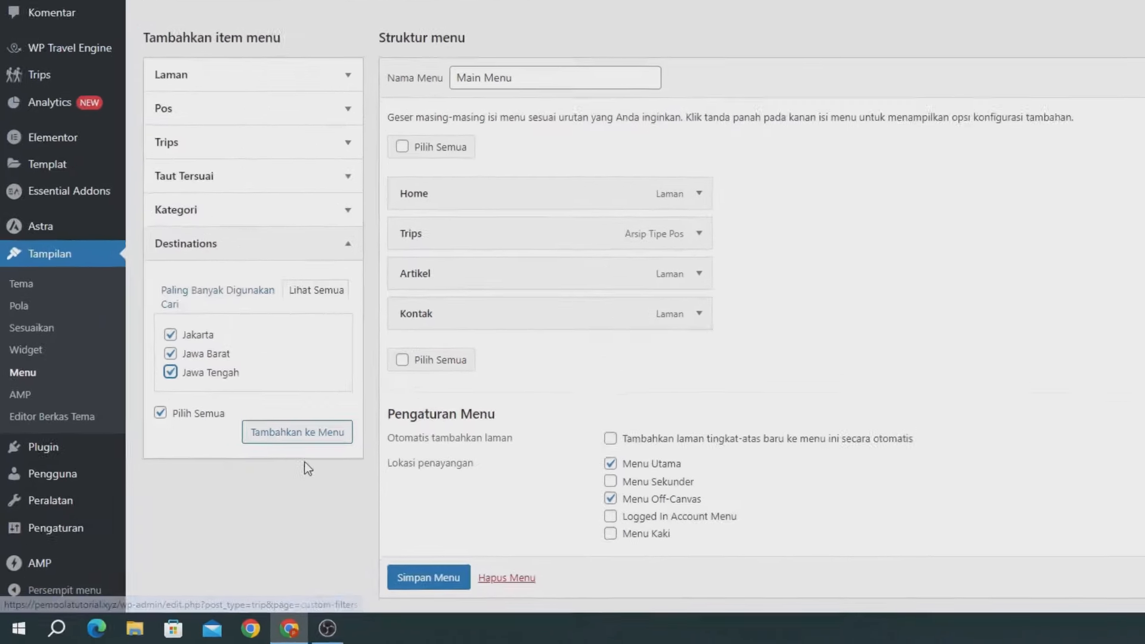
pyautogui.click(380, 388)
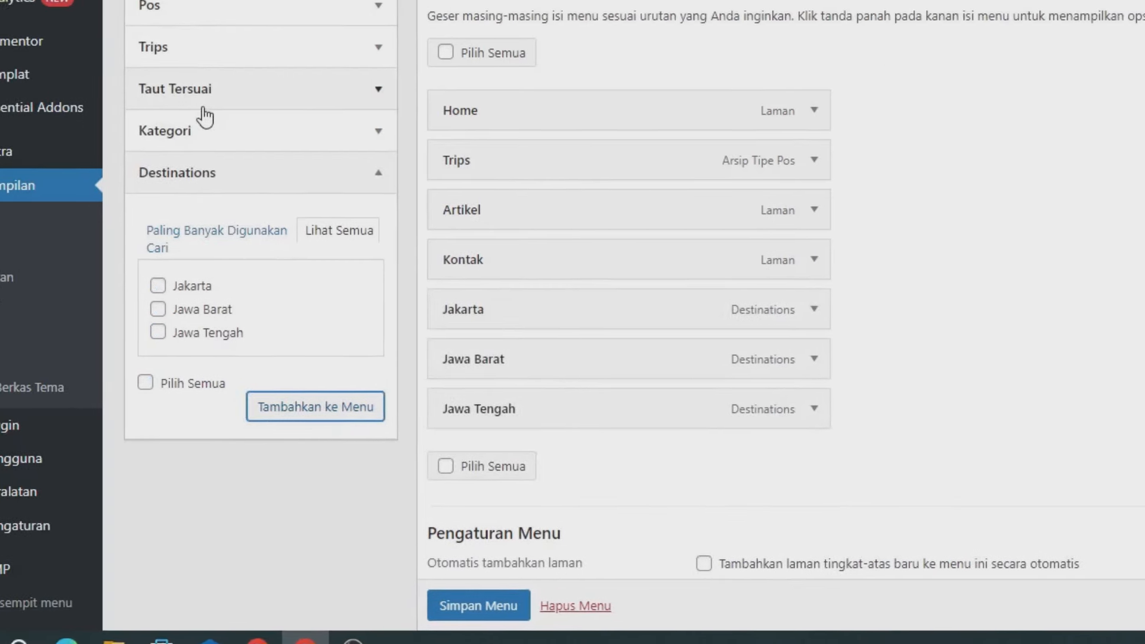
# Step: Add a Destinasi custom link with URL # and move it right after Trips
pyautogui.click(199, 120)
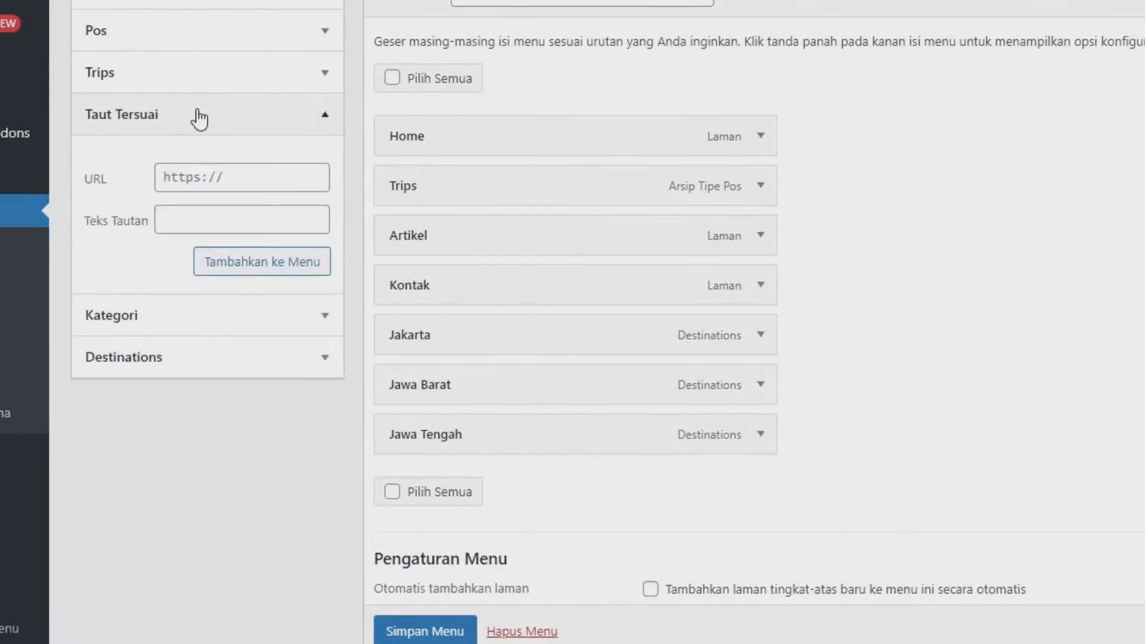
pyautogui.click(181, 174)
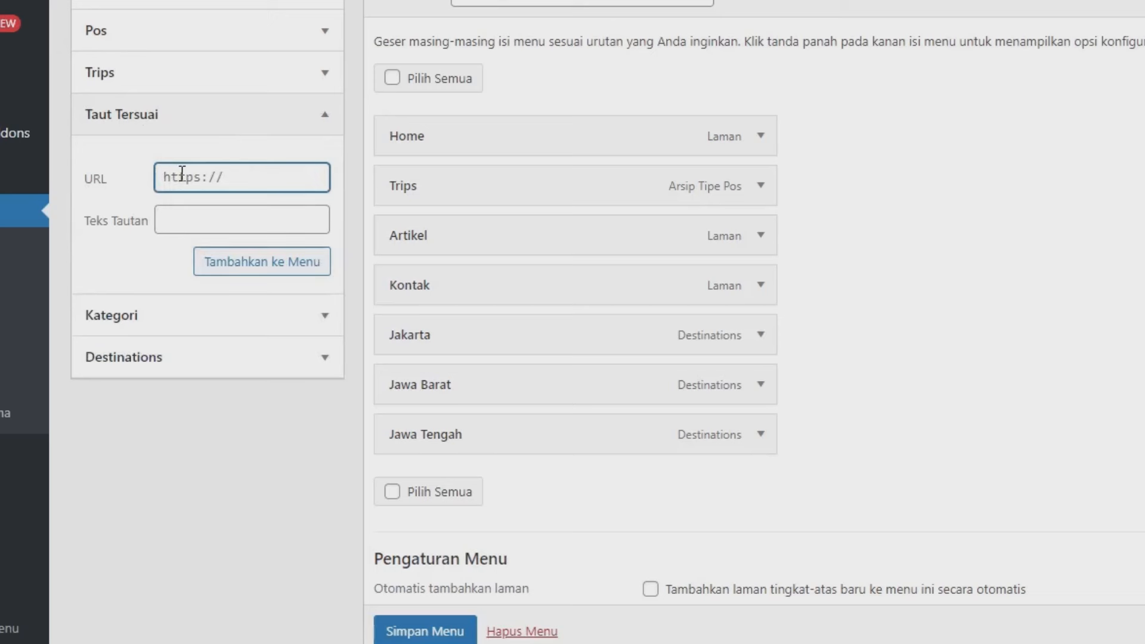
pyautogui.write('#')
pyautogui.click(199, 213)
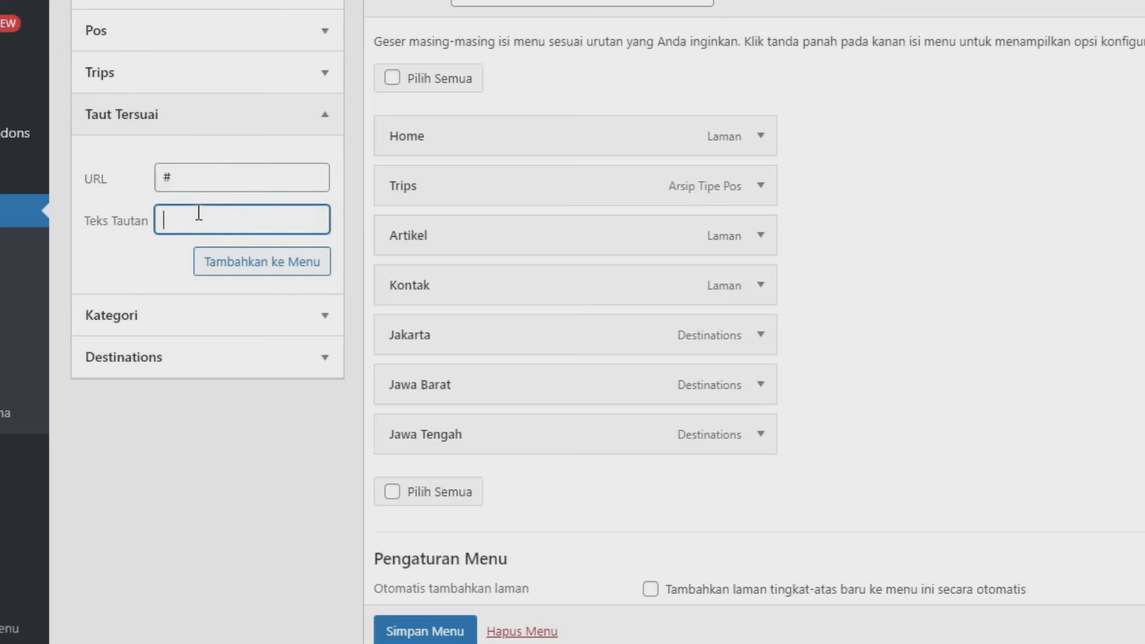
pyautogui.write('Destinasi')
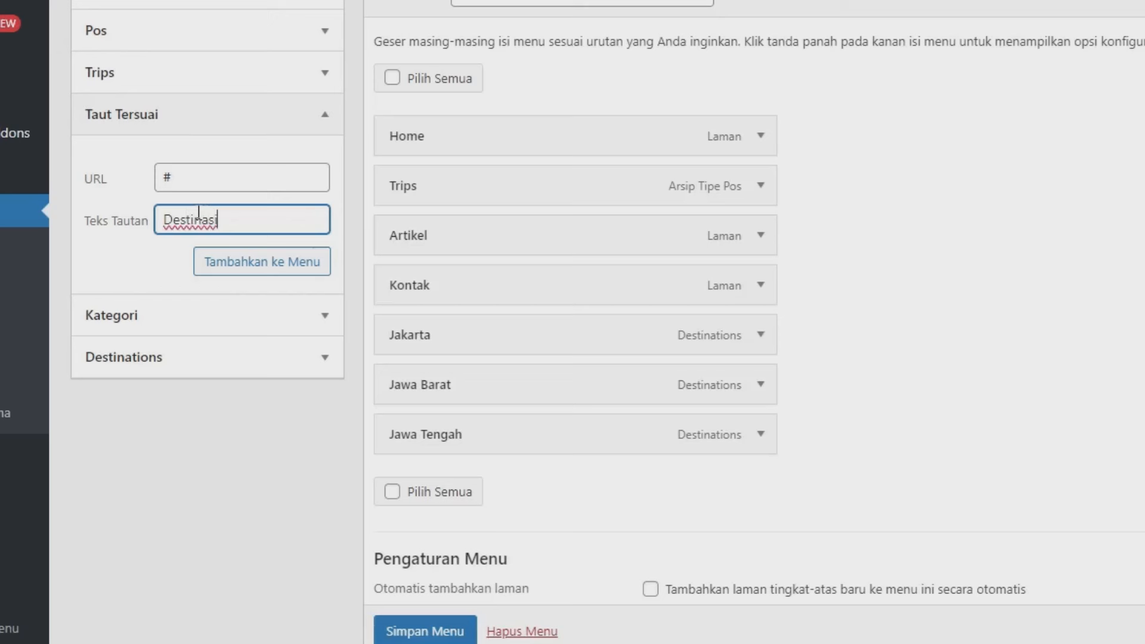
pyautogui.click(226, 266)
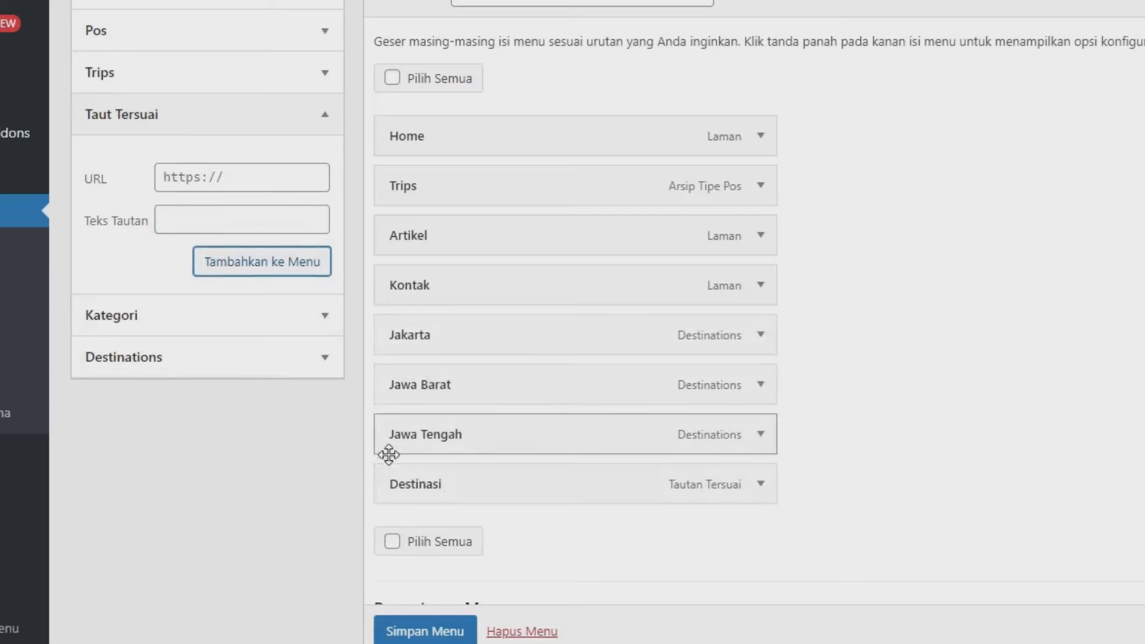
pyautogui.moveTo(610, 480); pyautogui.dragTo(598, 235)
# Step: Nest Jakarta, Jawa Tengah and Jawa Barat under Destinasi, then save the Main Menu
pyautogui.scroll(-2, 781, 264)
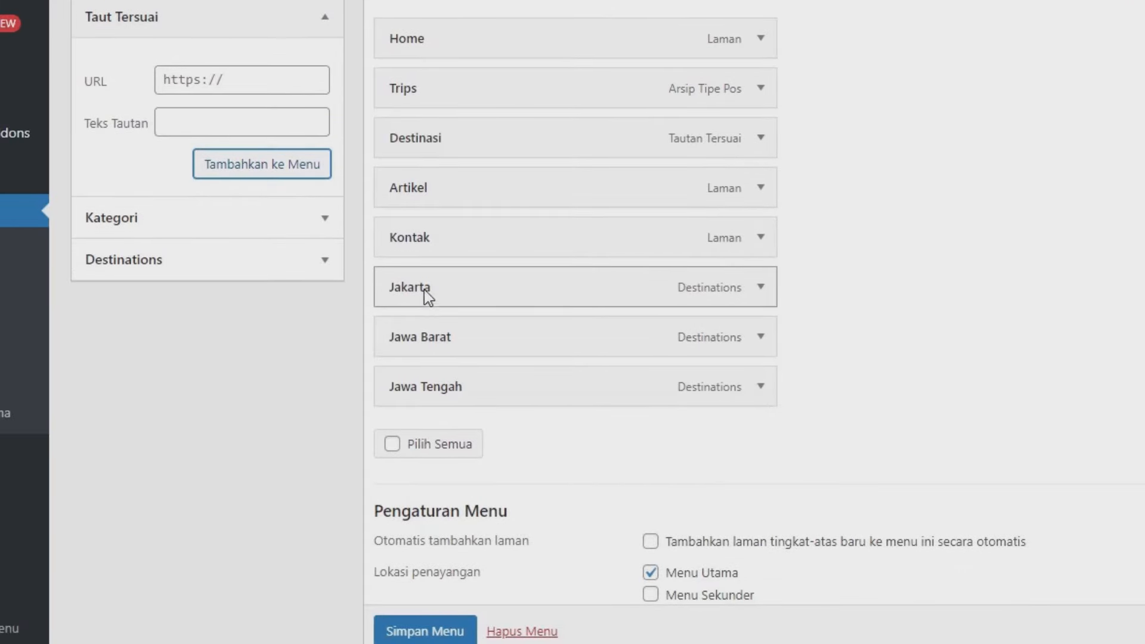
pyautogui.moveTo(424, 289); pyautogui.dragTo(493, 191)
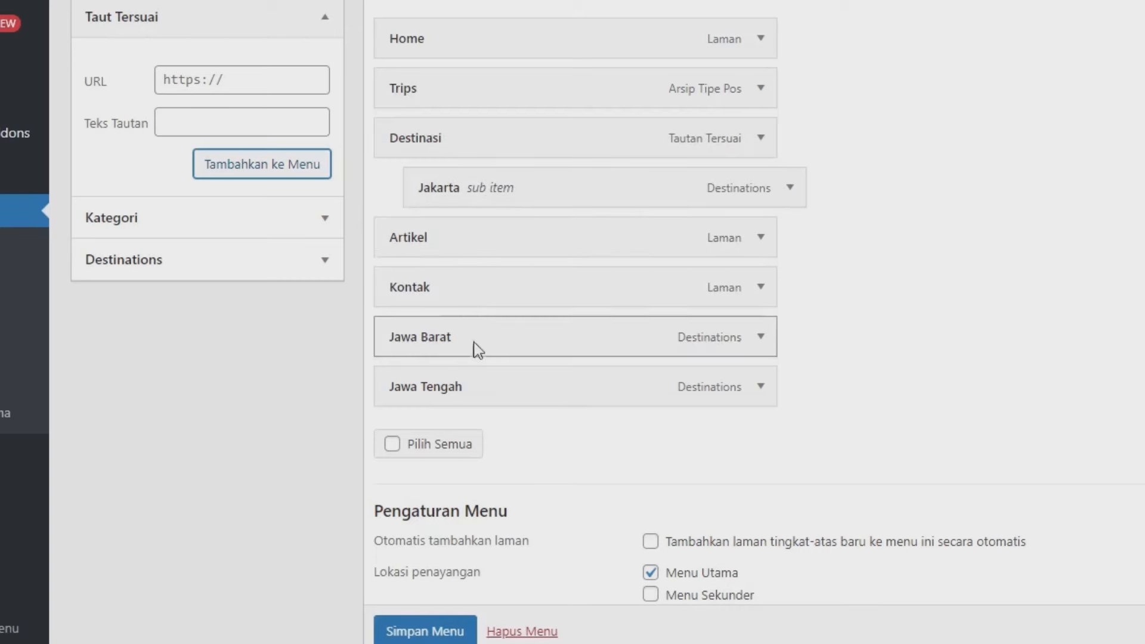
pyautogui.moveTo(473, 342); pyautogui.dragTo(503, 240)
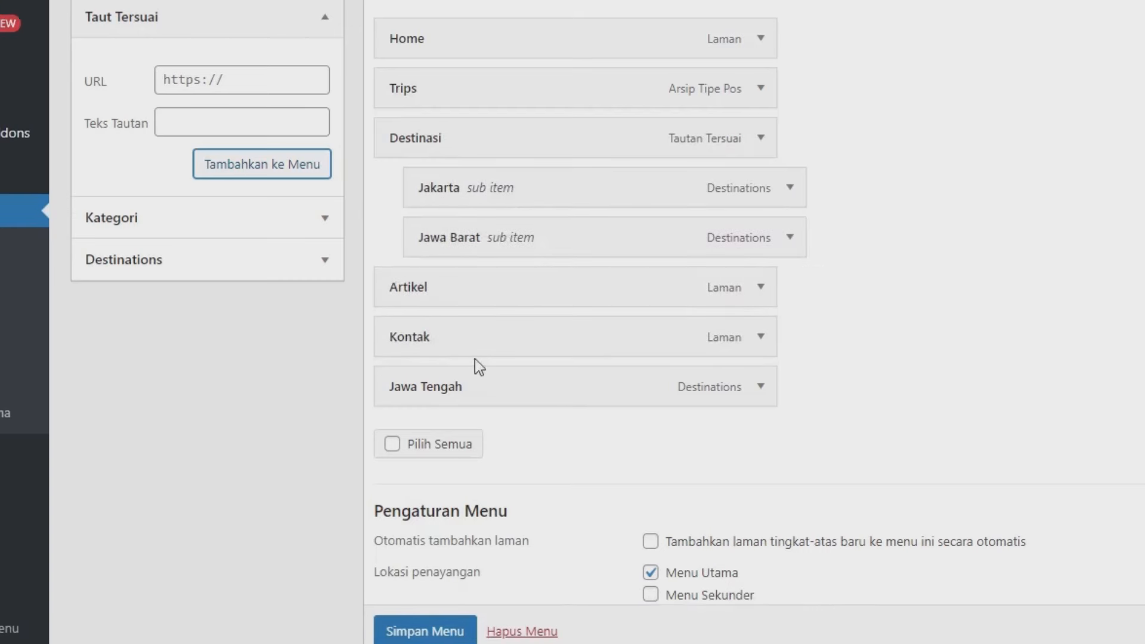
pyautogui.moveTo(476, 368); pyautogui.dragTo(514, 215)
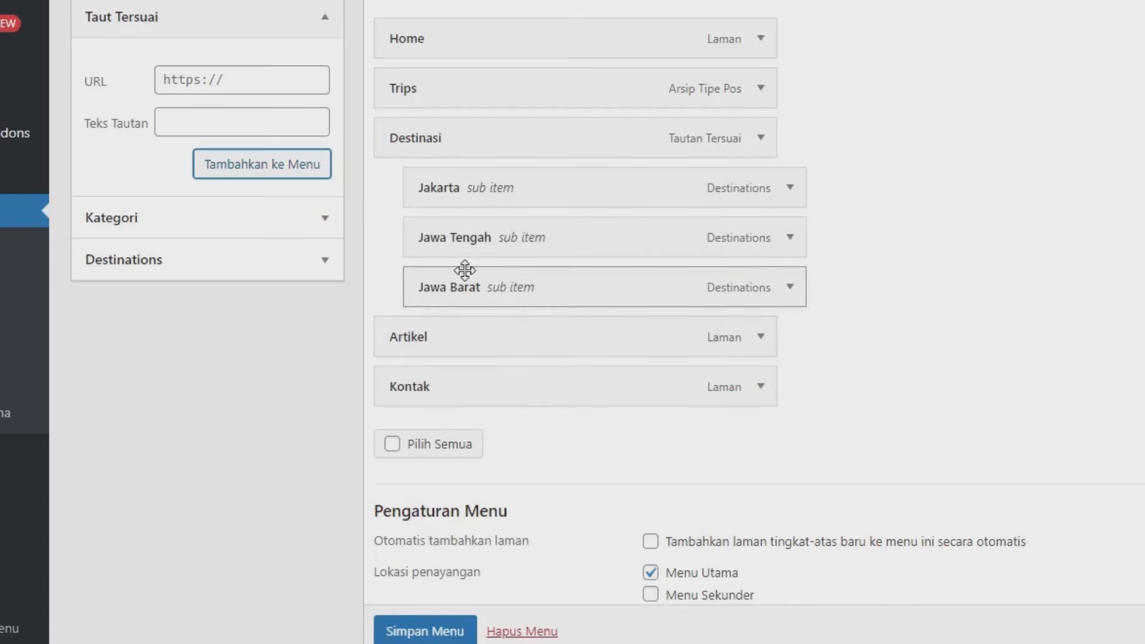
pyautogui.scroll(-3, 477, 286)
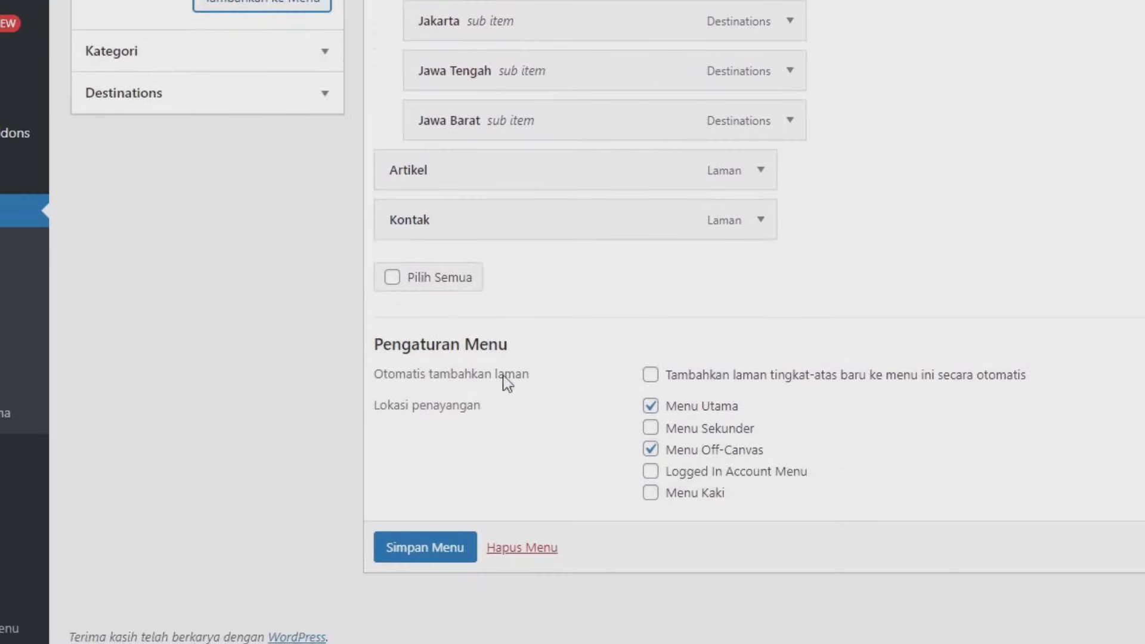
pyautogui.click(430, 554)
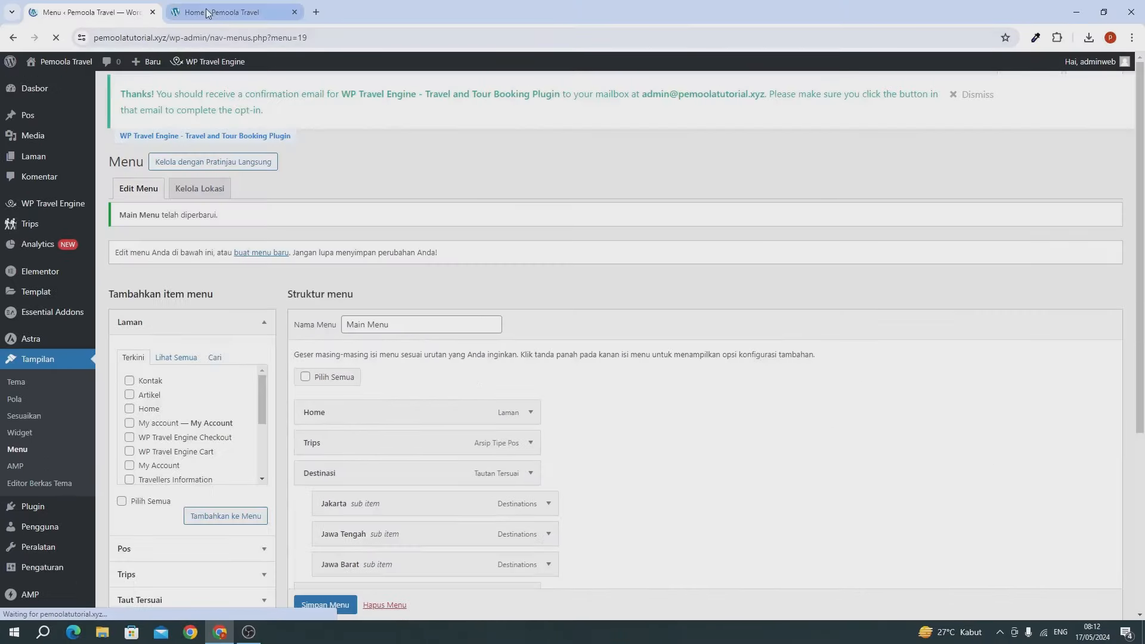
pyautogui.click(206, 8)
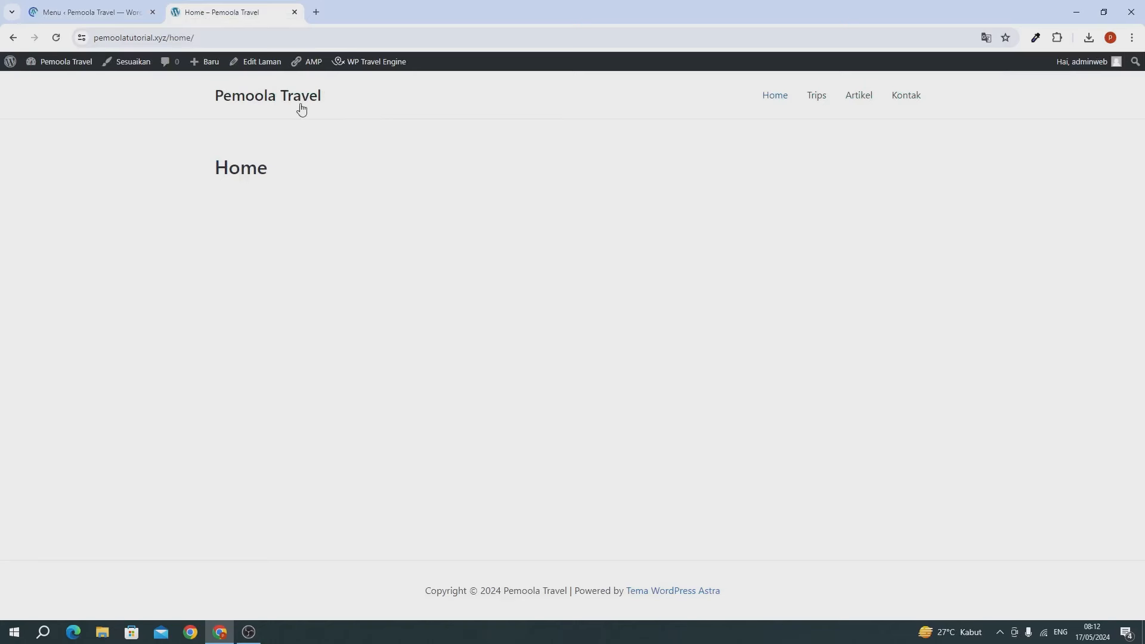
pyautogui.click(57, 39)
pyautogui.moveTo(796, 95)
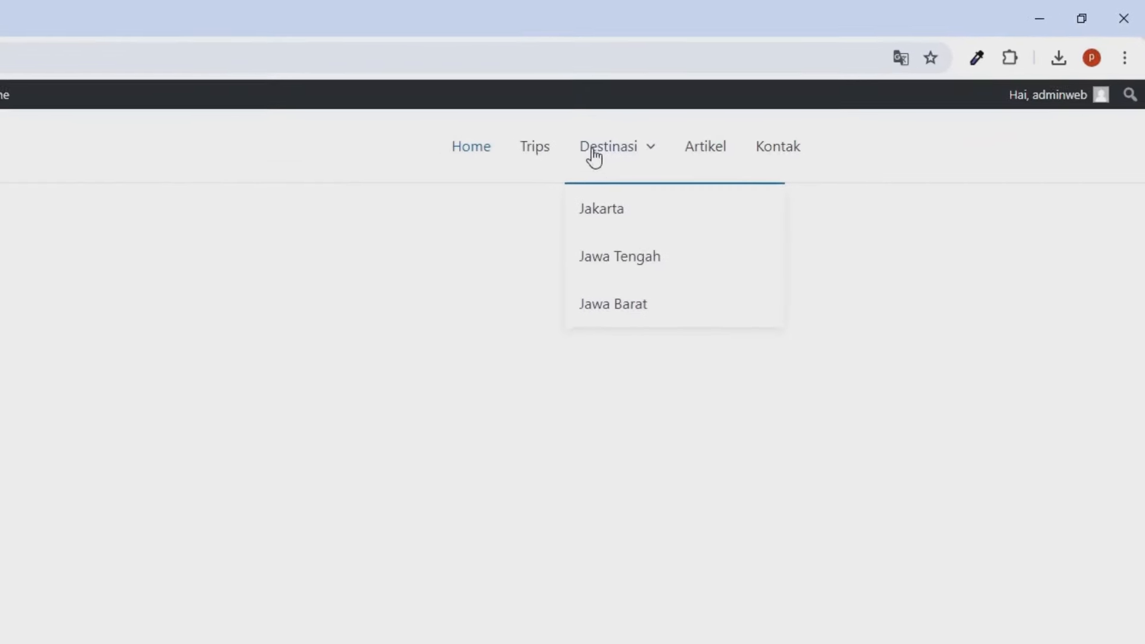
pyautogui.click(594, 213)
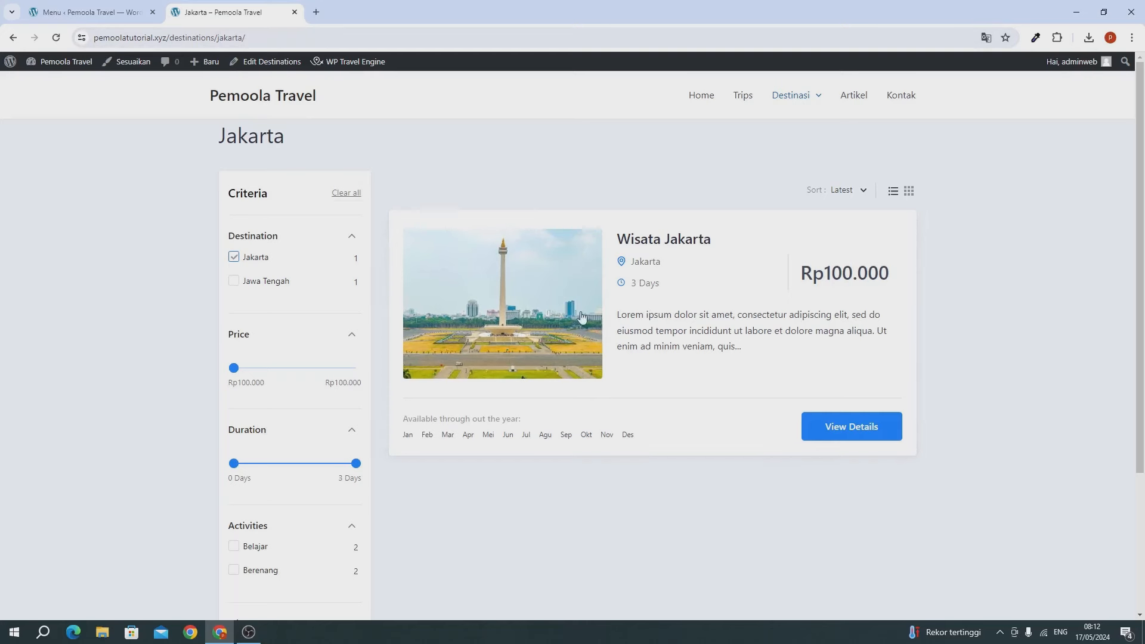
pyautogui.moveTo(808, 108)
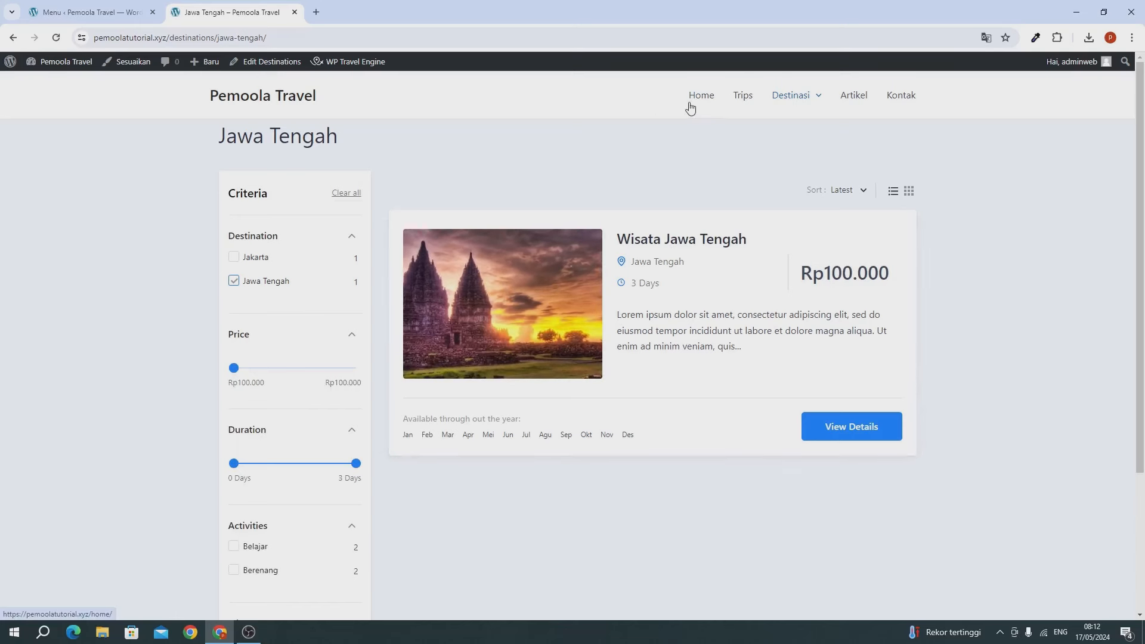
pyautogui.click(76, 22)
# Step: Switch the permalink structure to Nama tulisan (/%postname%/) and save the change
pyautogui.scroll(-5, 20, 442)
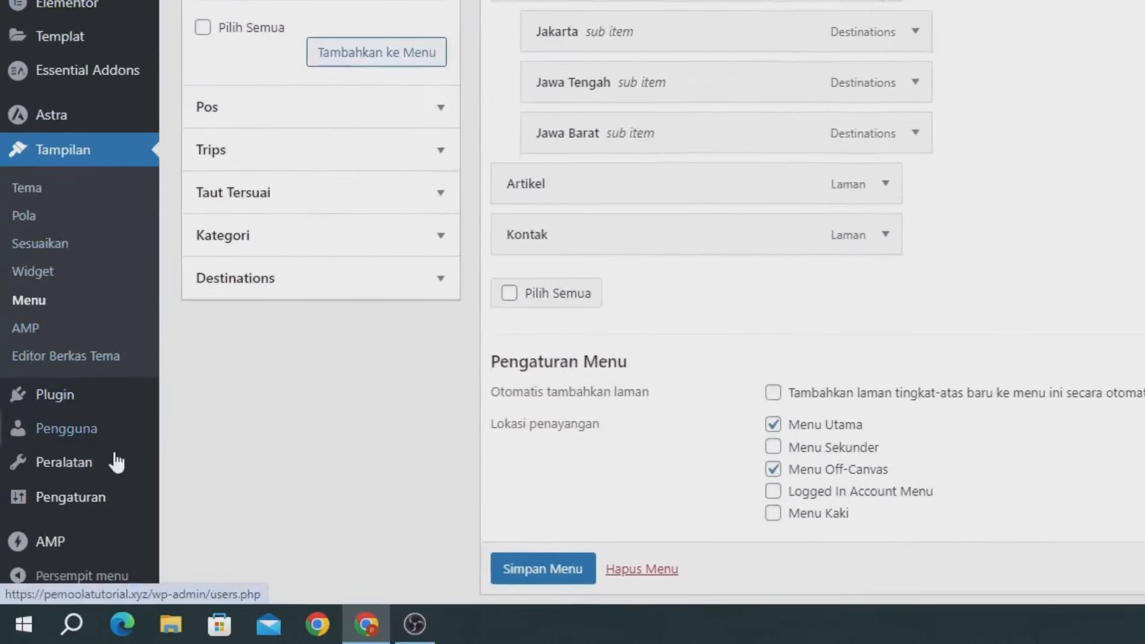
pyautogui.moveTo(102, 504)
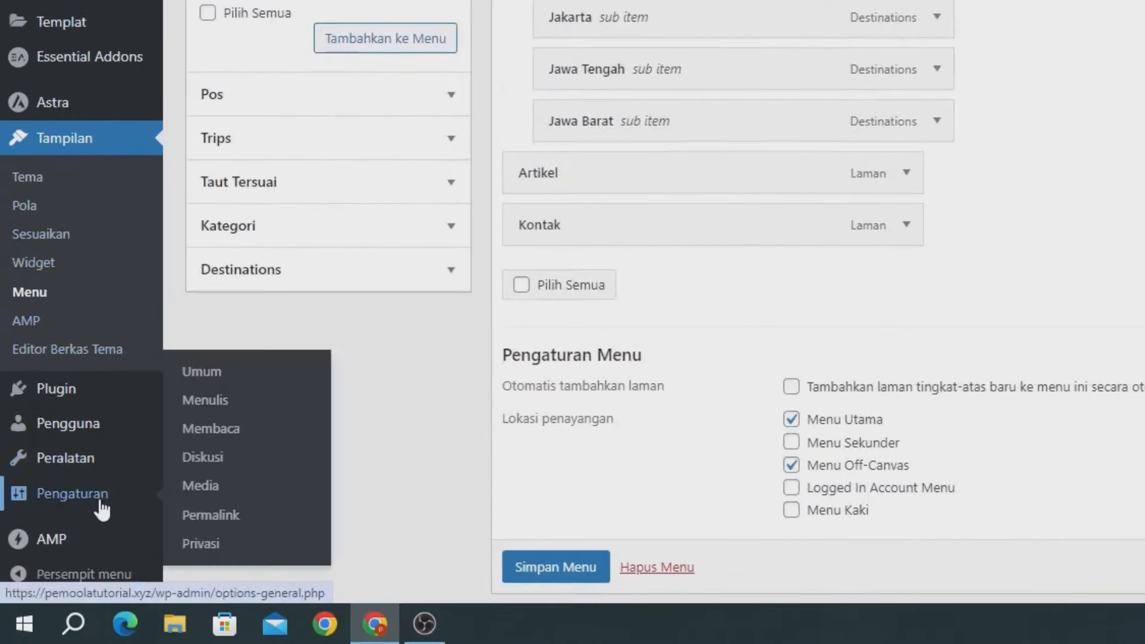
pyautogui.click(203, 517)
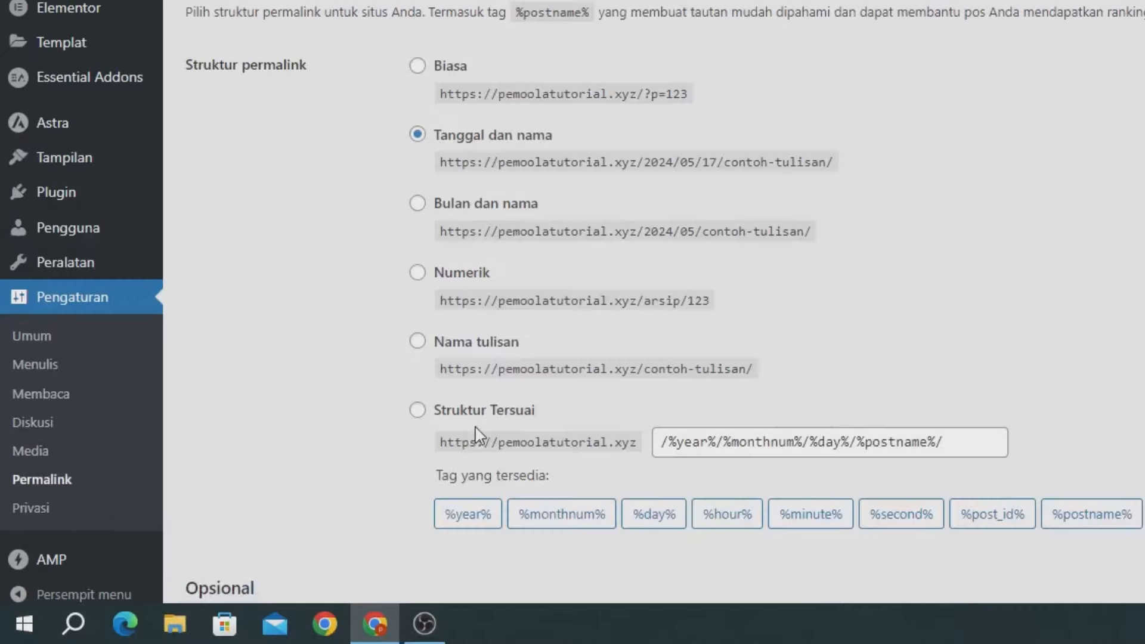
pyautogui.click(443, 346)
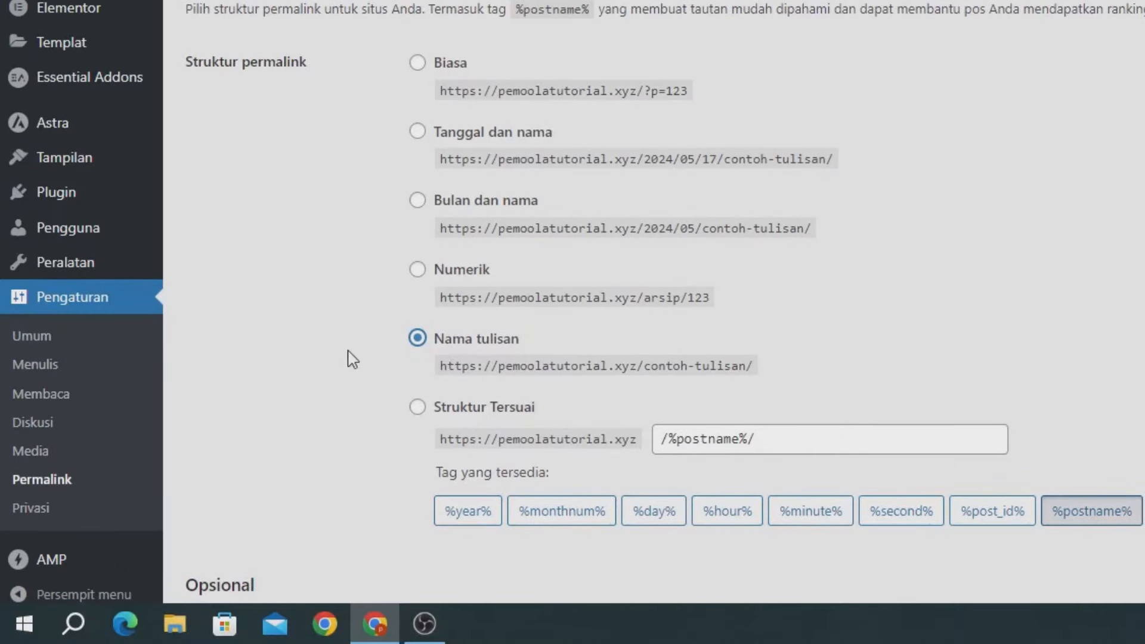
pyautogui.scroll(-3, 328, 397)
pyautogui.scroll(-9, 230, 501)
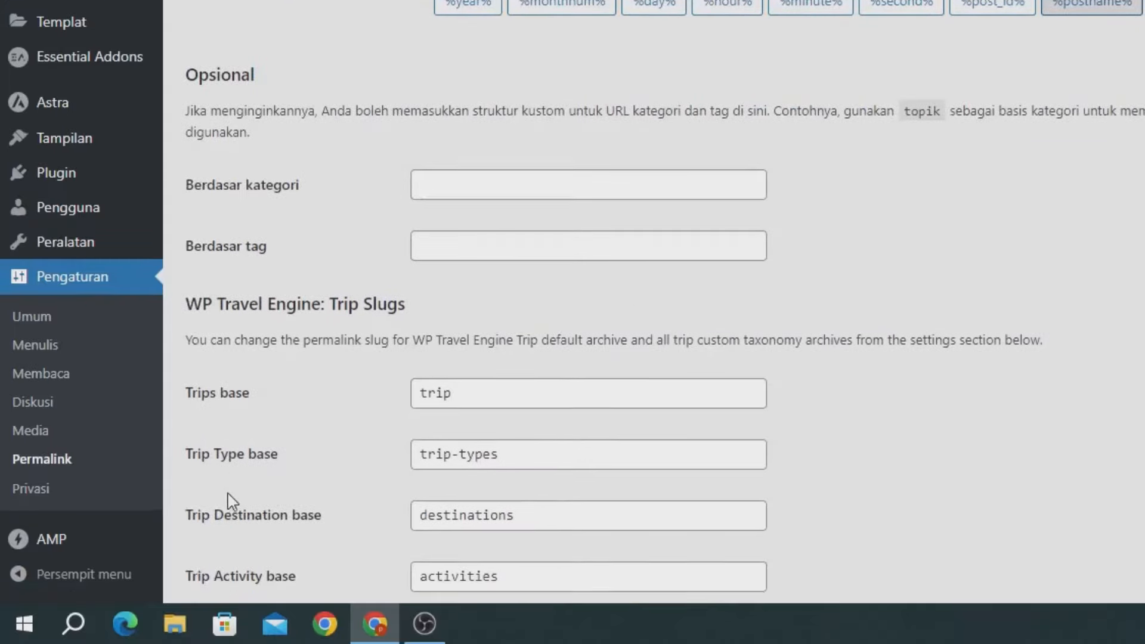
pyautogui.click(248, 503)
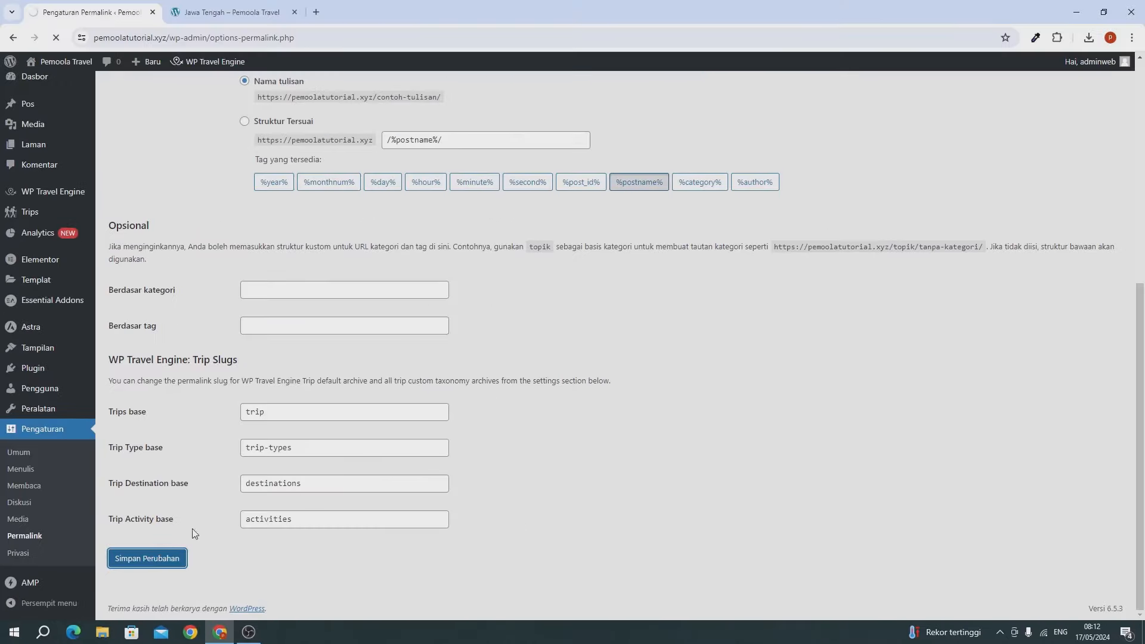
pyautogui.scroll(-5, 105, 456)
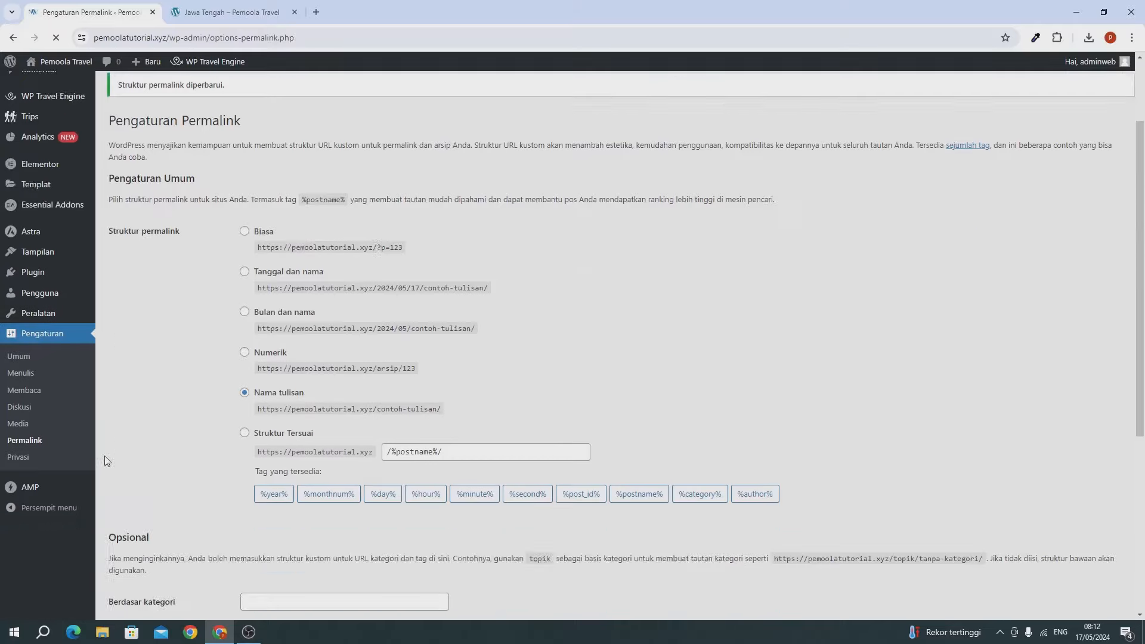
pyautogui.scroll(2, 73, 426)
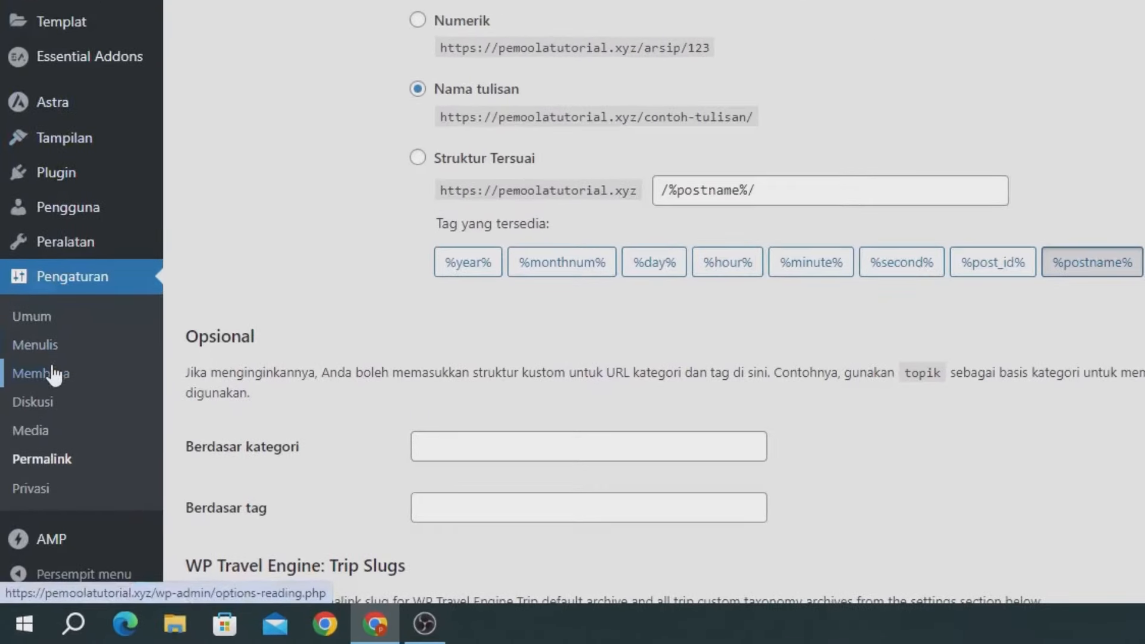
# Step: Use a static front page with Home as homepage and Artikel as posts page, and save
pyautogui.click(54, 374)
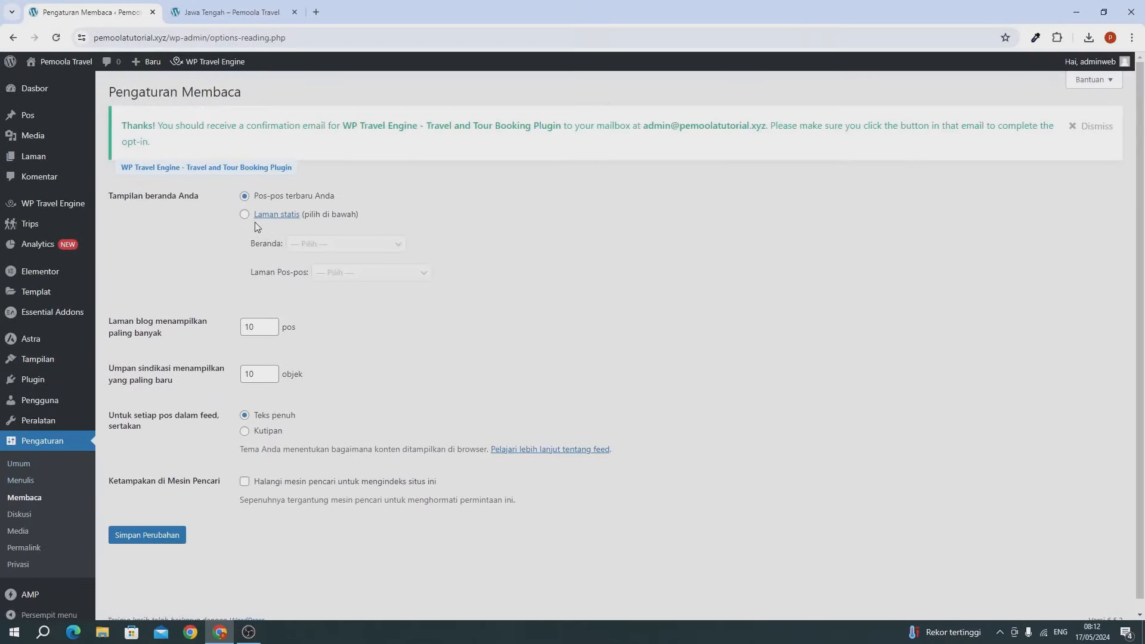
pyautogui.click(244, 216)
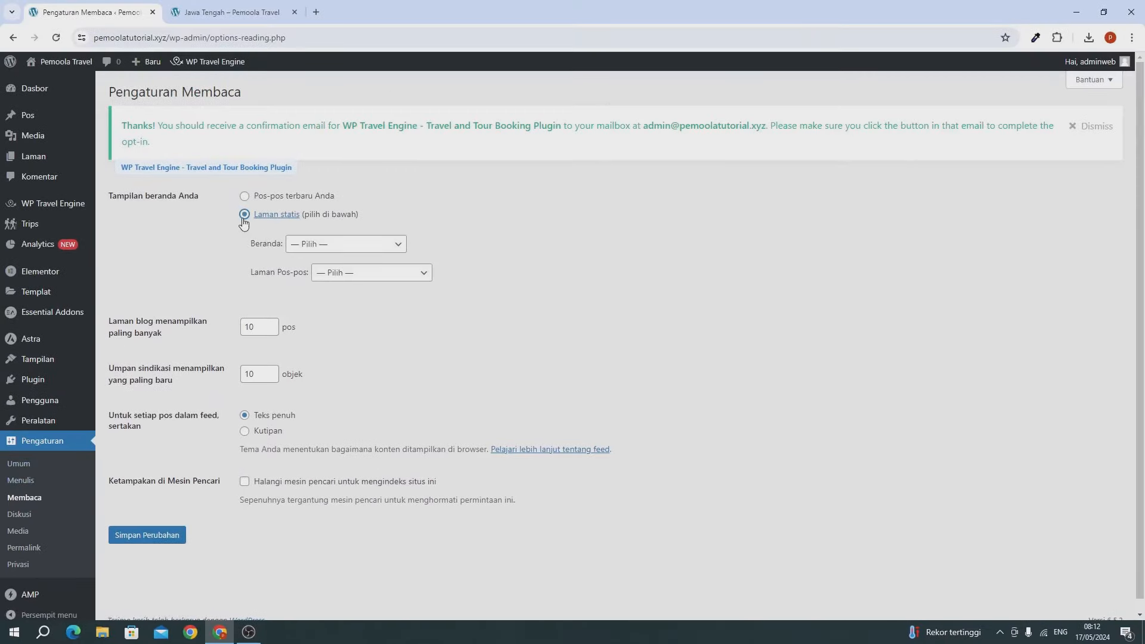
pyautogui.click(312, 245)
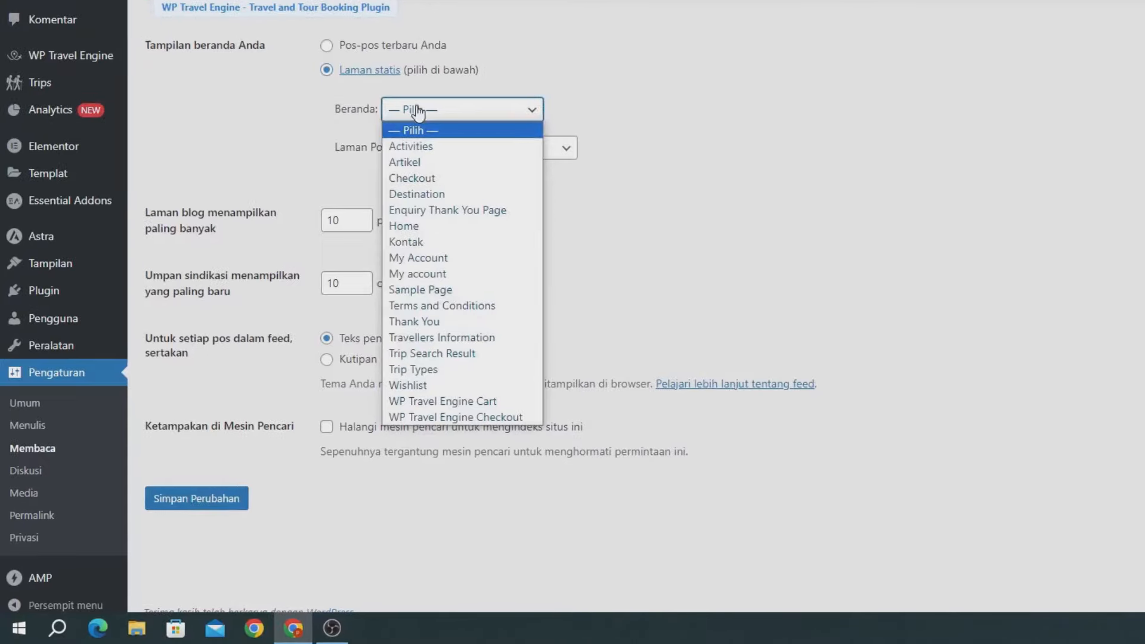
pyautogui.click(403, 225)
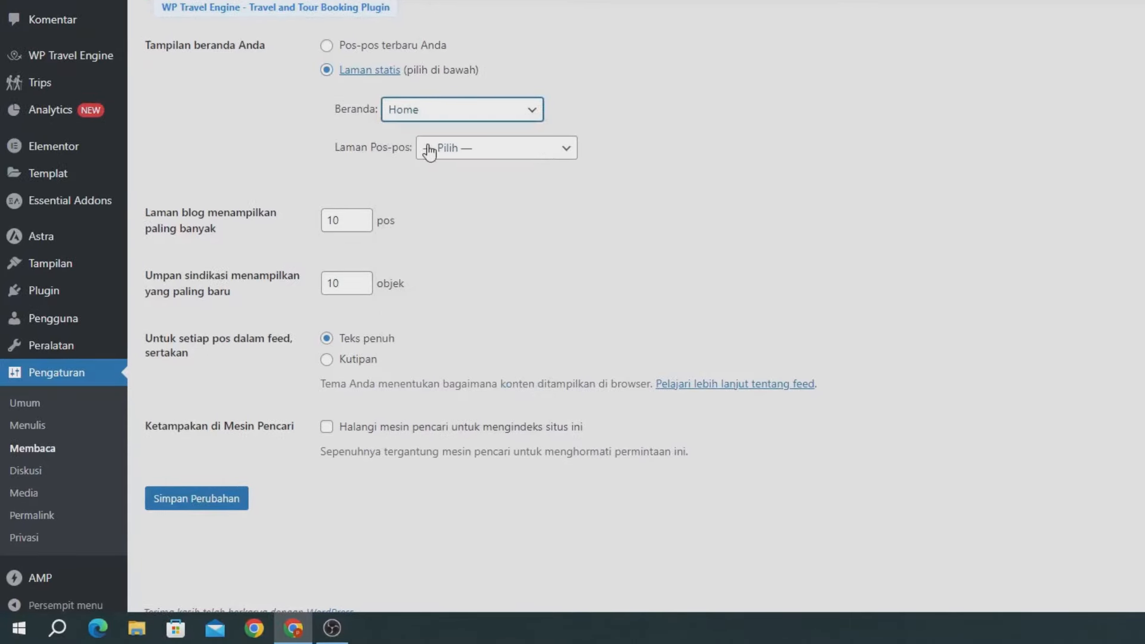
pyautogui.click(461, 151)
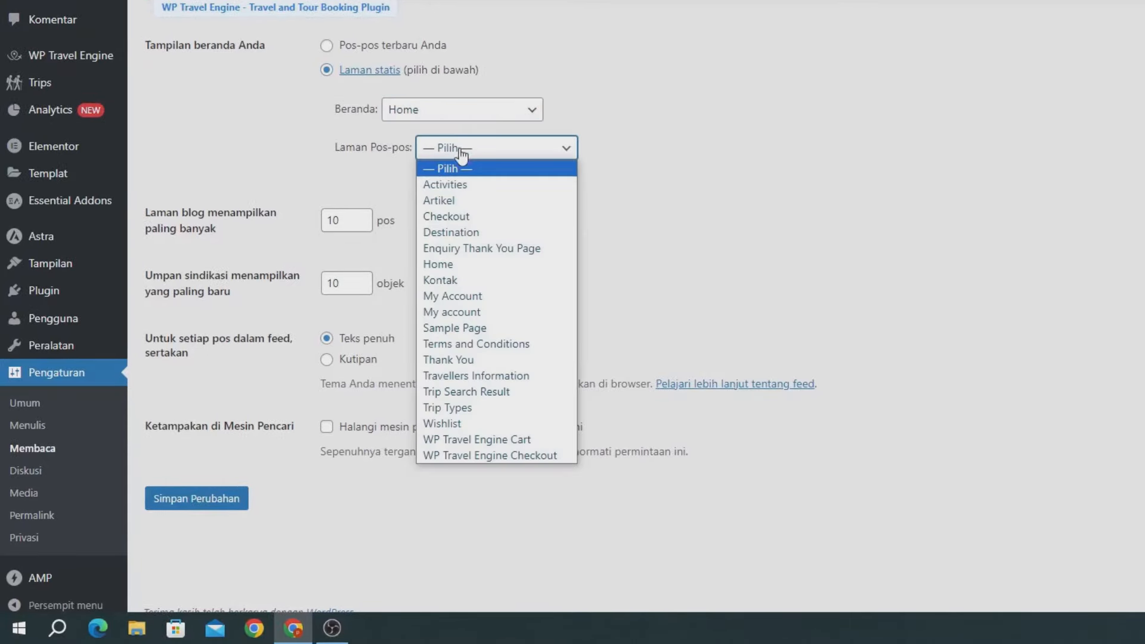
pyautogui.click(460, 201)
pyautogui.click(222, 495)
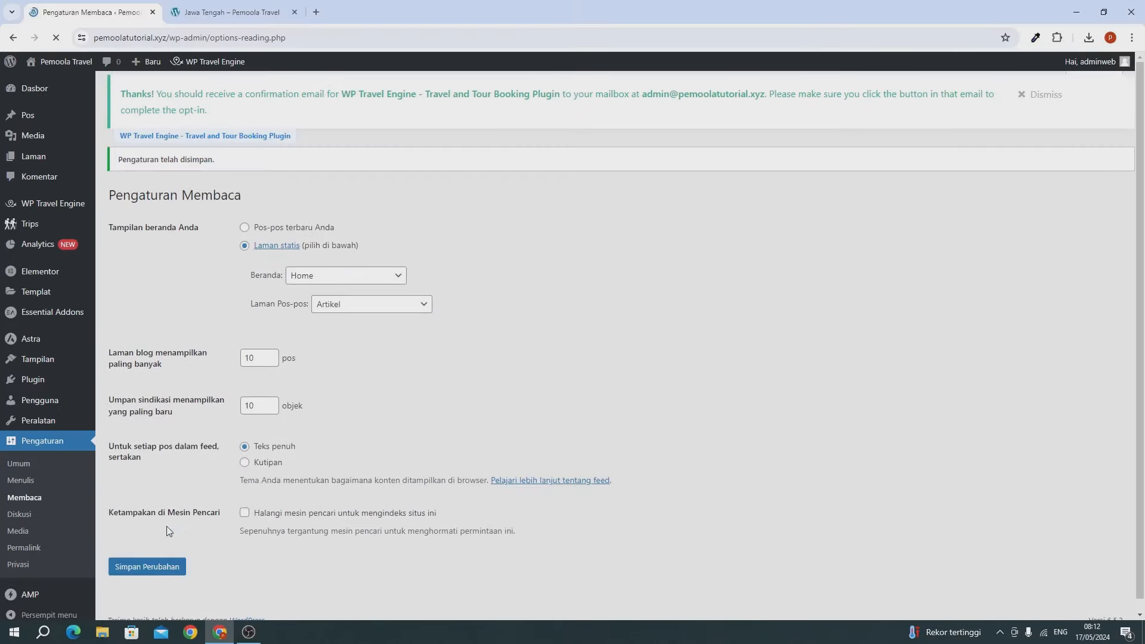
# Step: Preview the live Home page and the Artikel page listing Hello world!, then return to Home
pyautogui.click(226, 12)
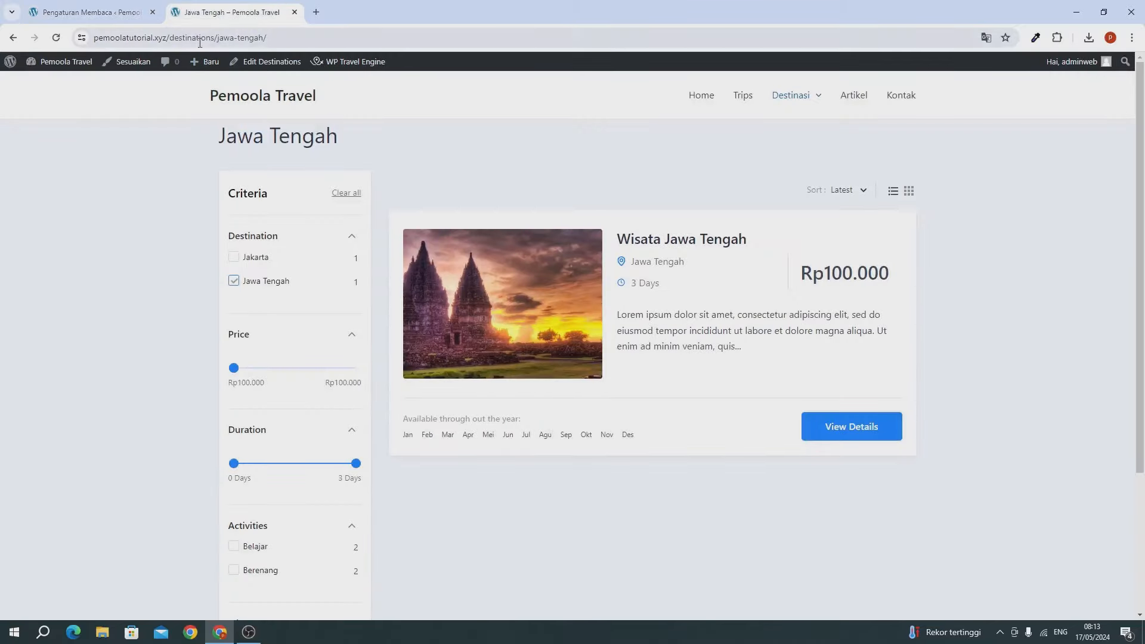
pyautogui.click(692, 104)
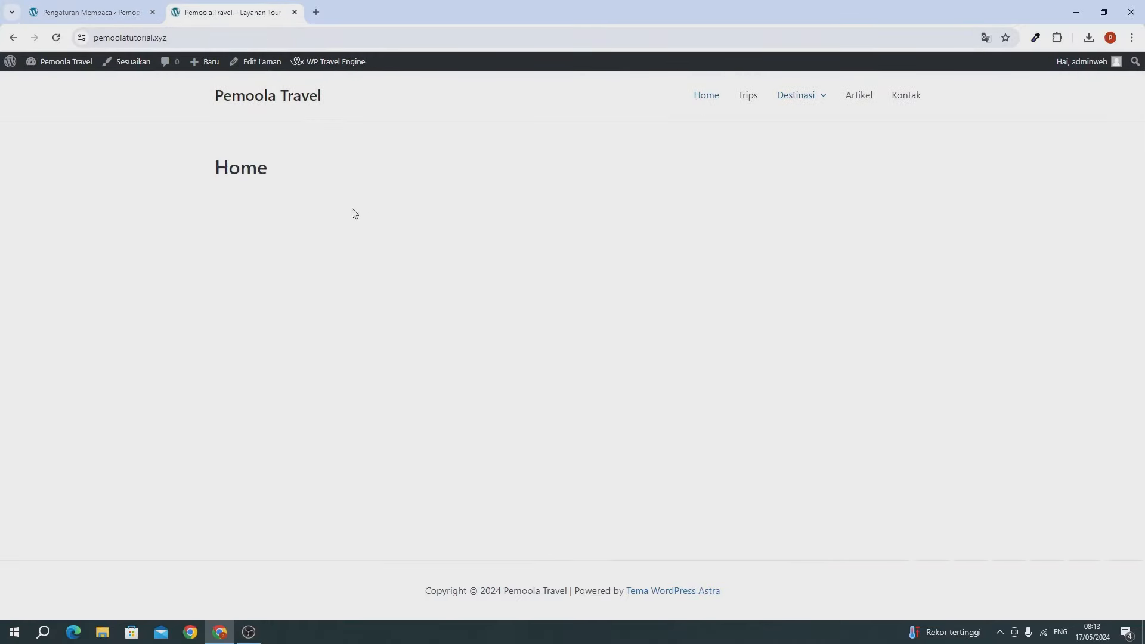
pyautogui.click(870, 99)
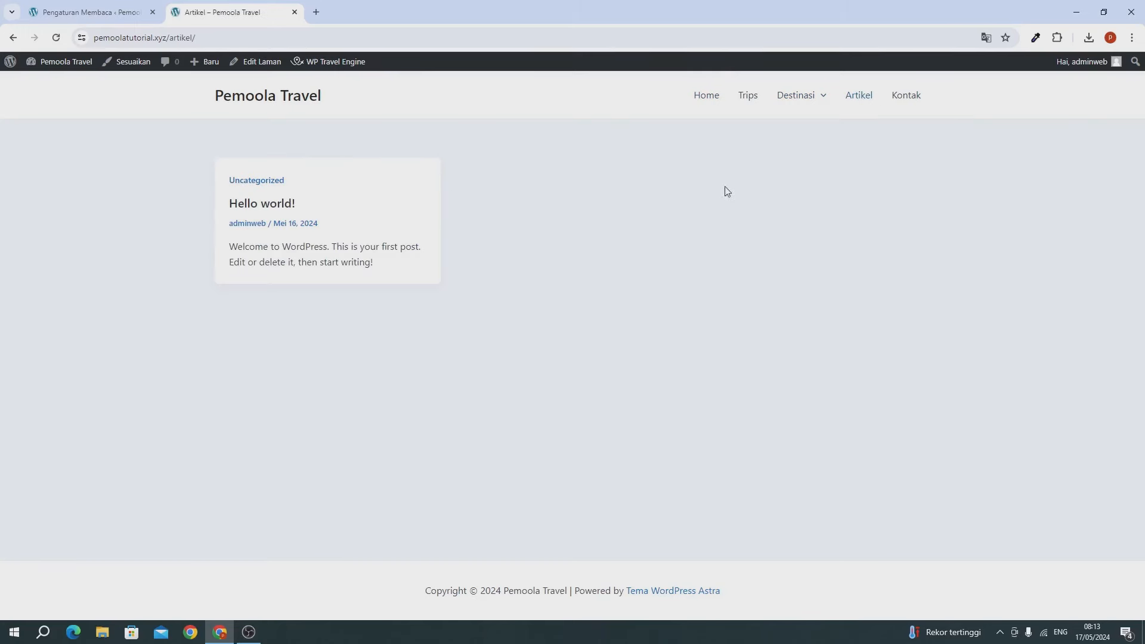
pyautogui.click(702, 97)
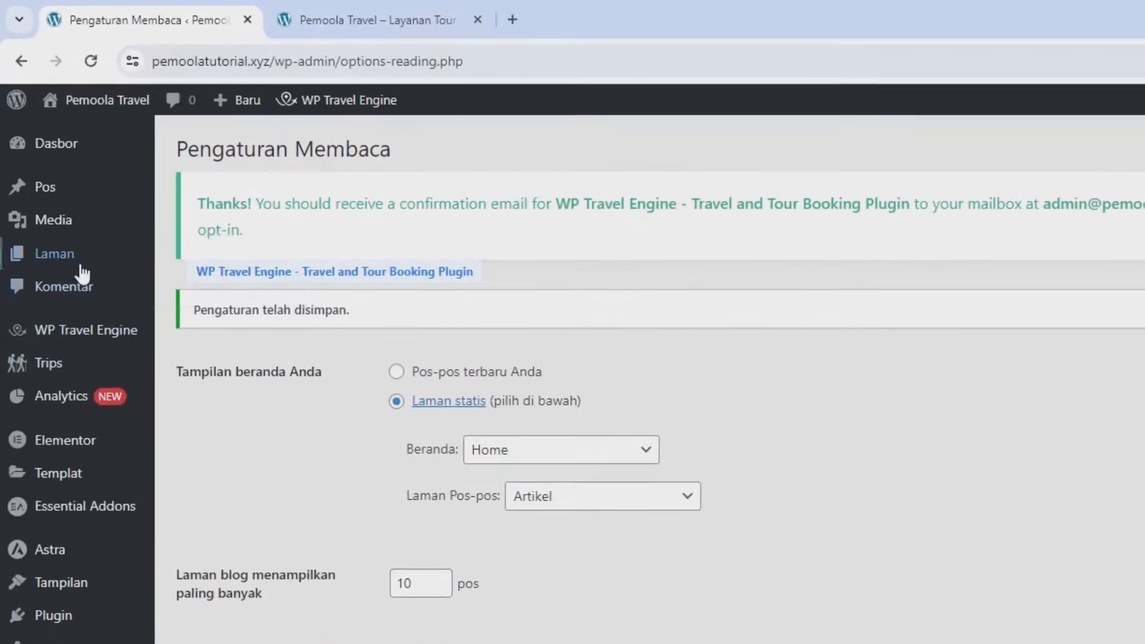
# Step: Open the Home page's editor from the Semua Laman list
pyautogui.moveTo(50, 165)
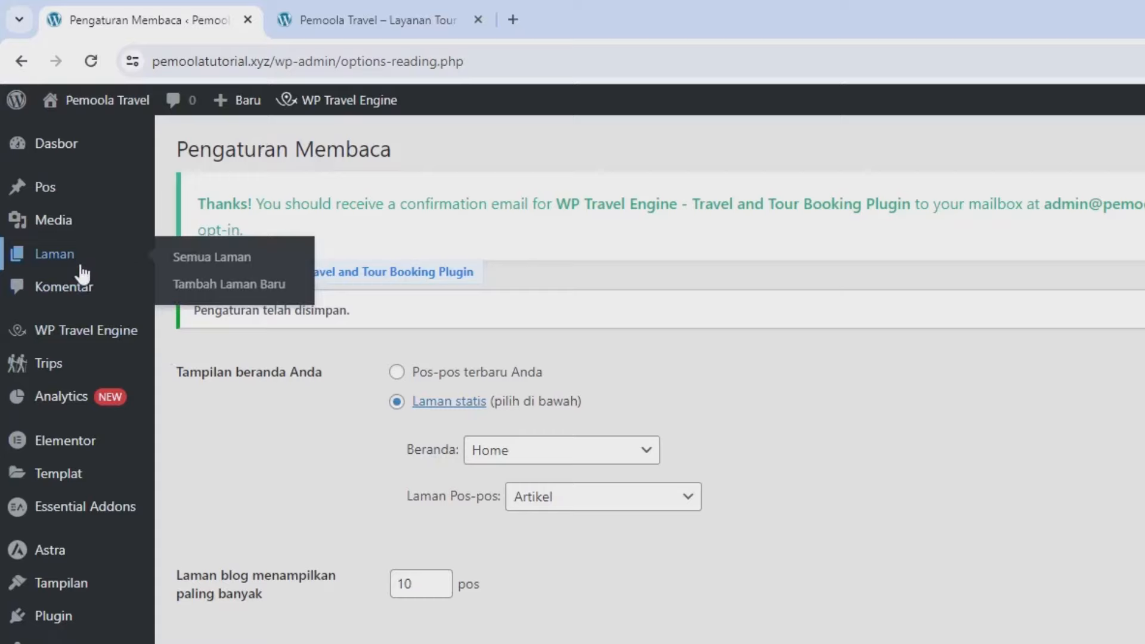
pyautogui.click(227, 268)
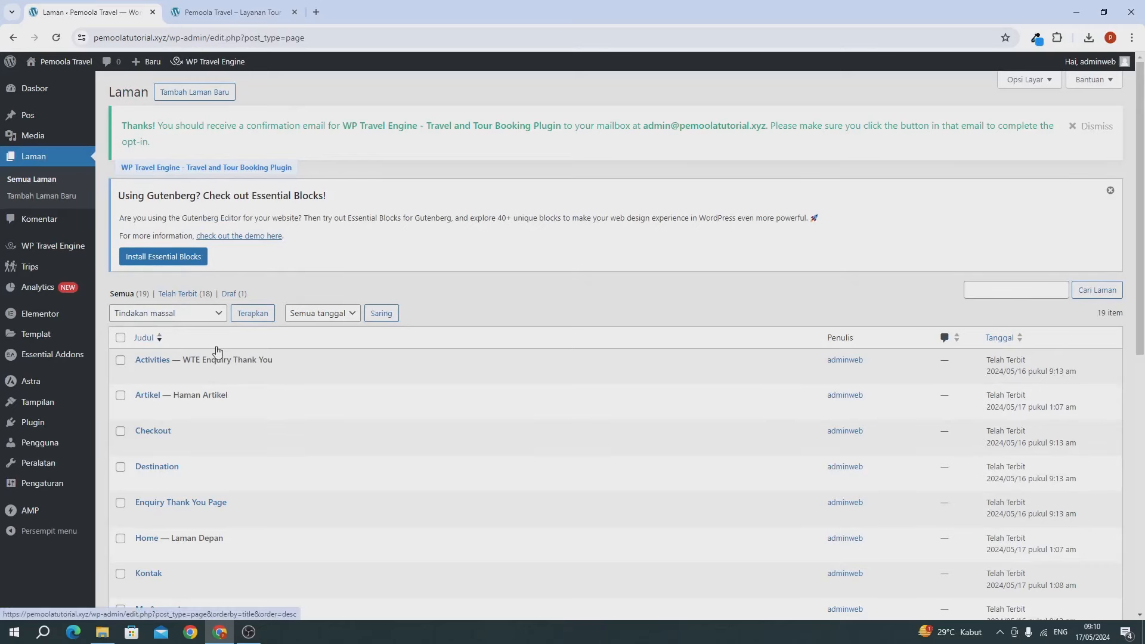
pyautogui.scroll(-3, 217, 352)
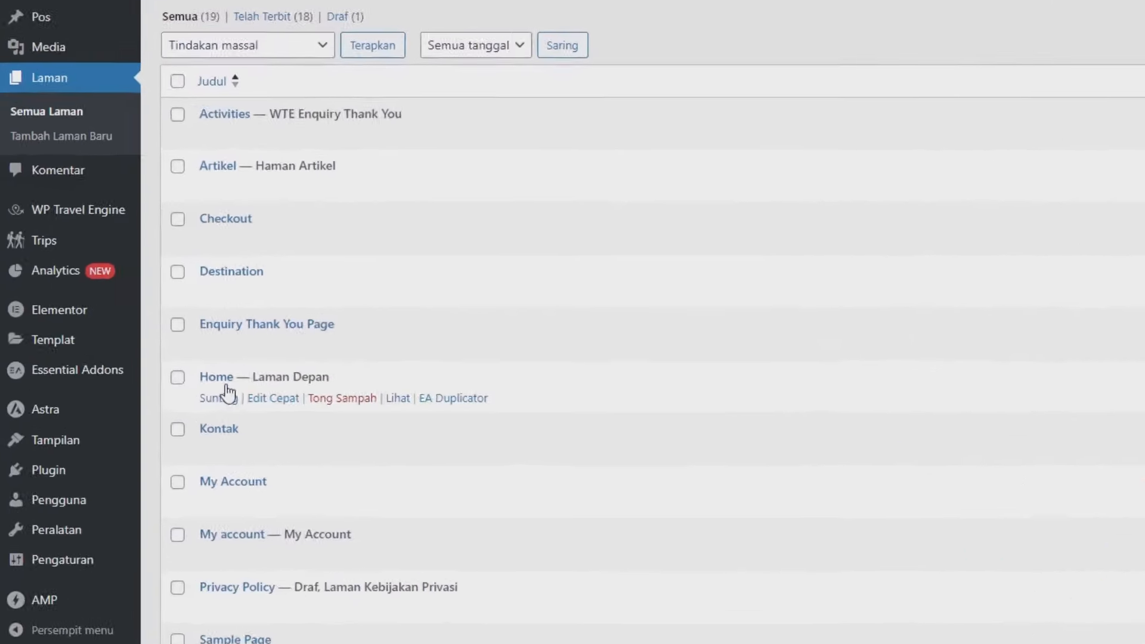
pyautogui.click(263, 416)
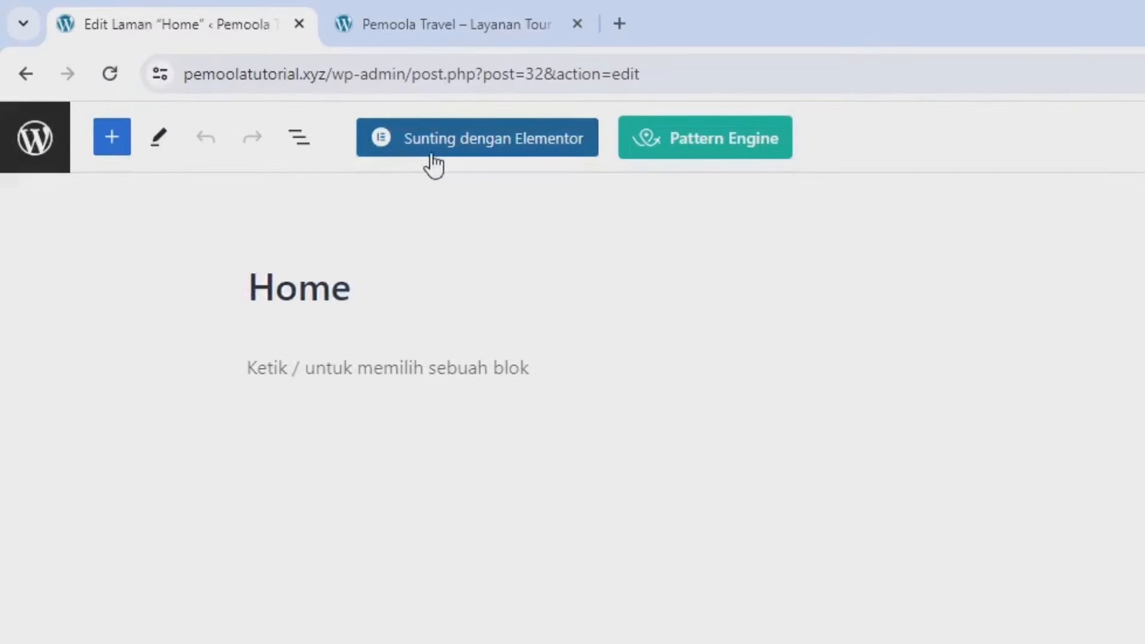
# Step: Launch Elementor on the Home page and dismiss the AI notice and navigator panel
pyautogui.click(434, 164)
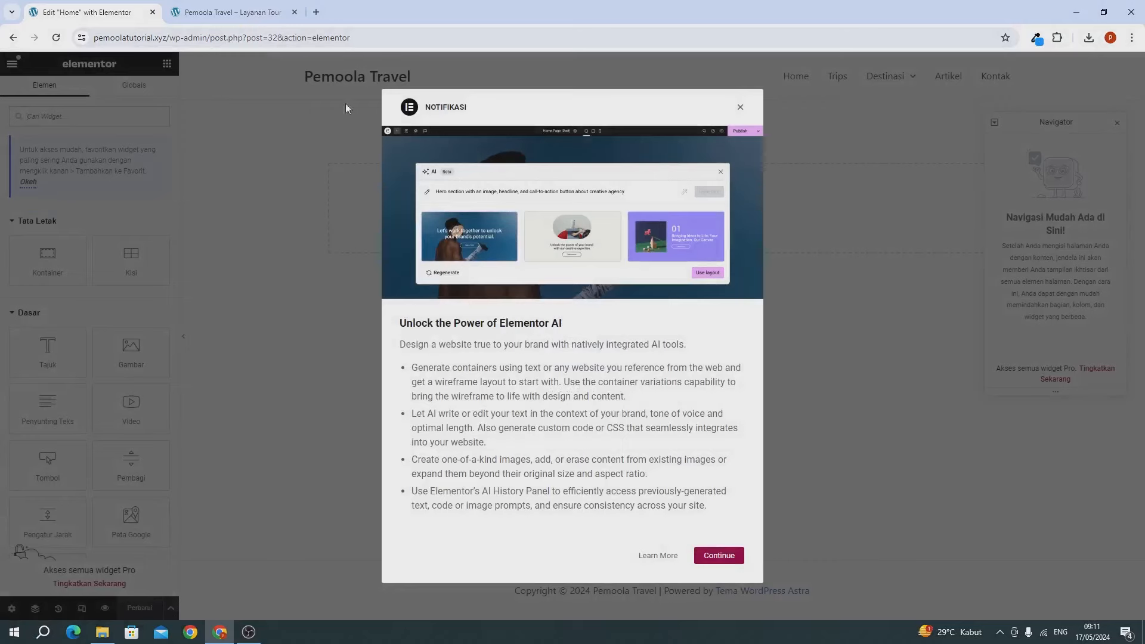
pyautogui.click(740, 109)
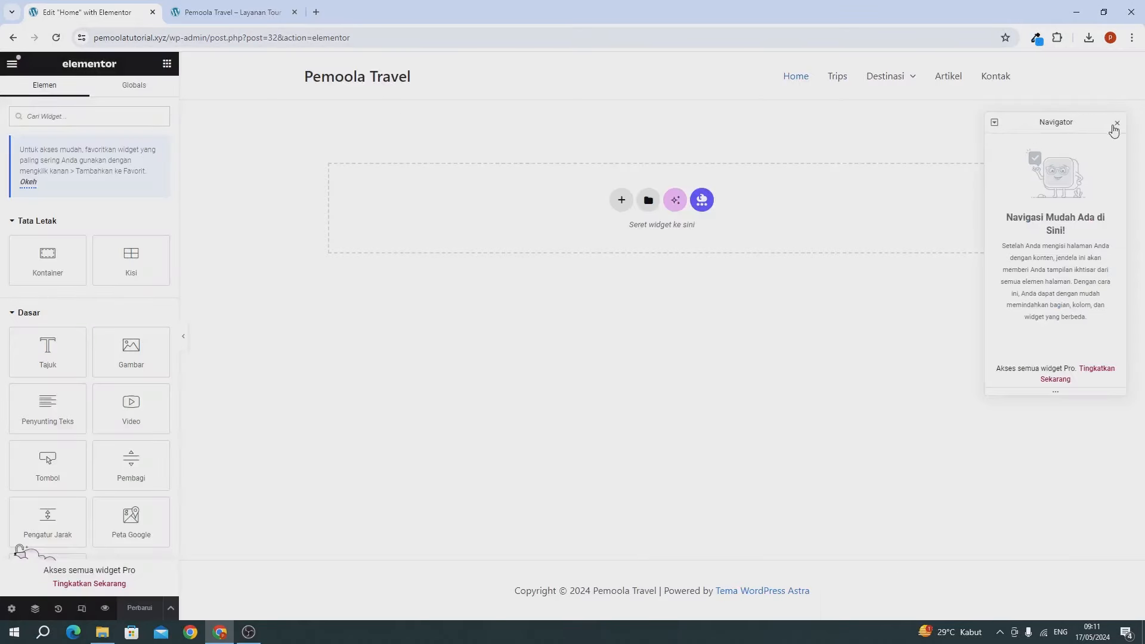
pyautogui.click(1117, 122)
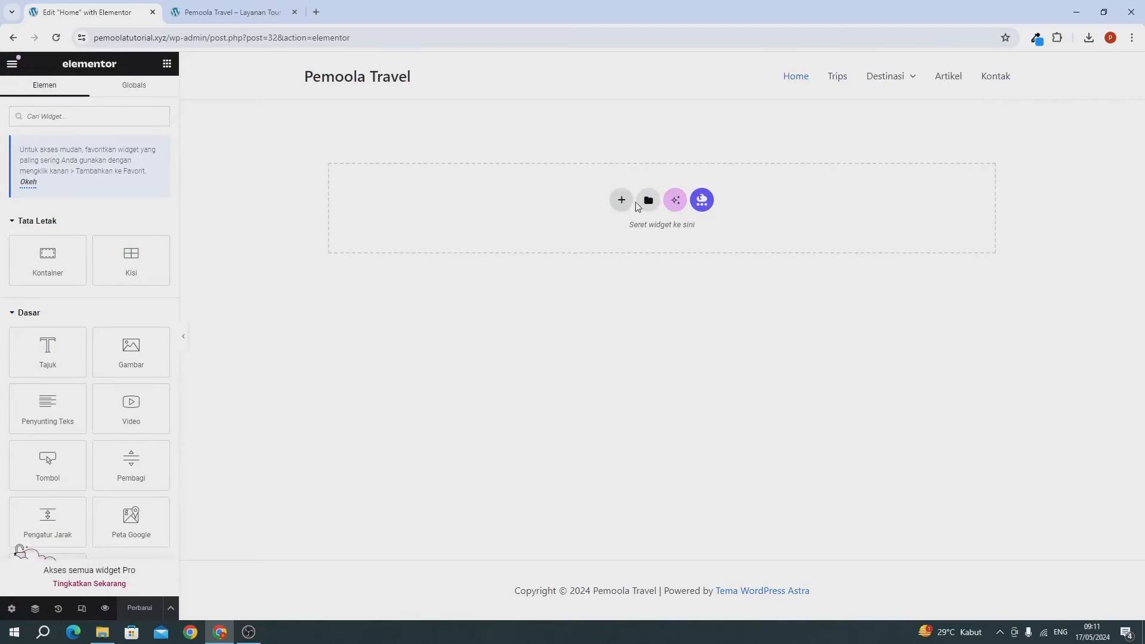
# Step: Add a two-column Flexbox container with a minimum height of 75 vh
pyautogui.click(621, 201)
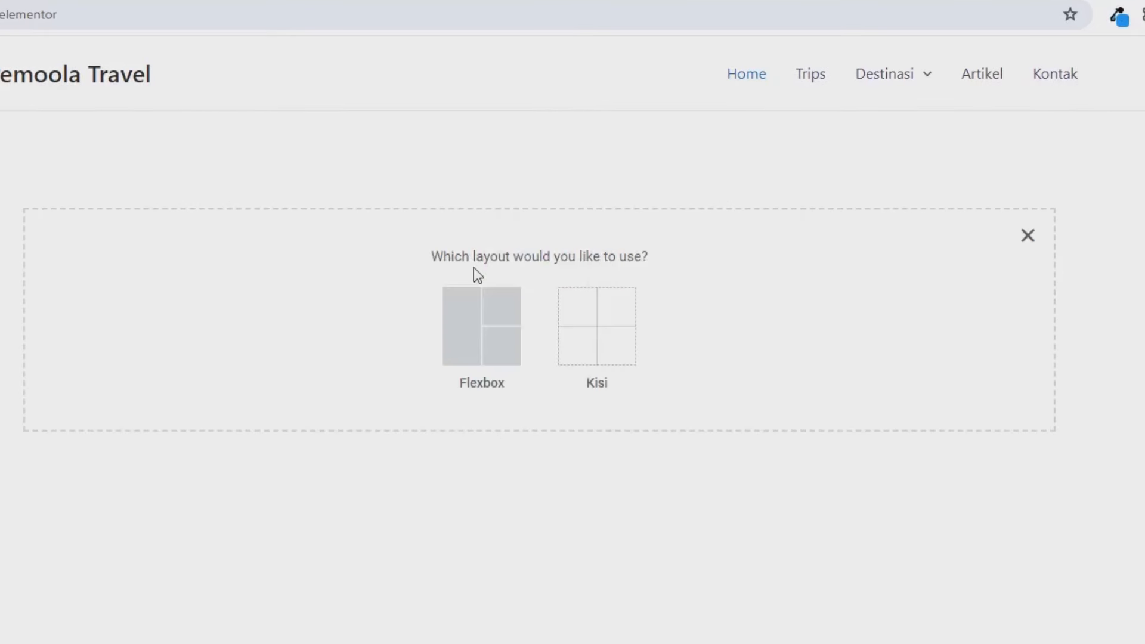
pyautogui.click(464, 326)
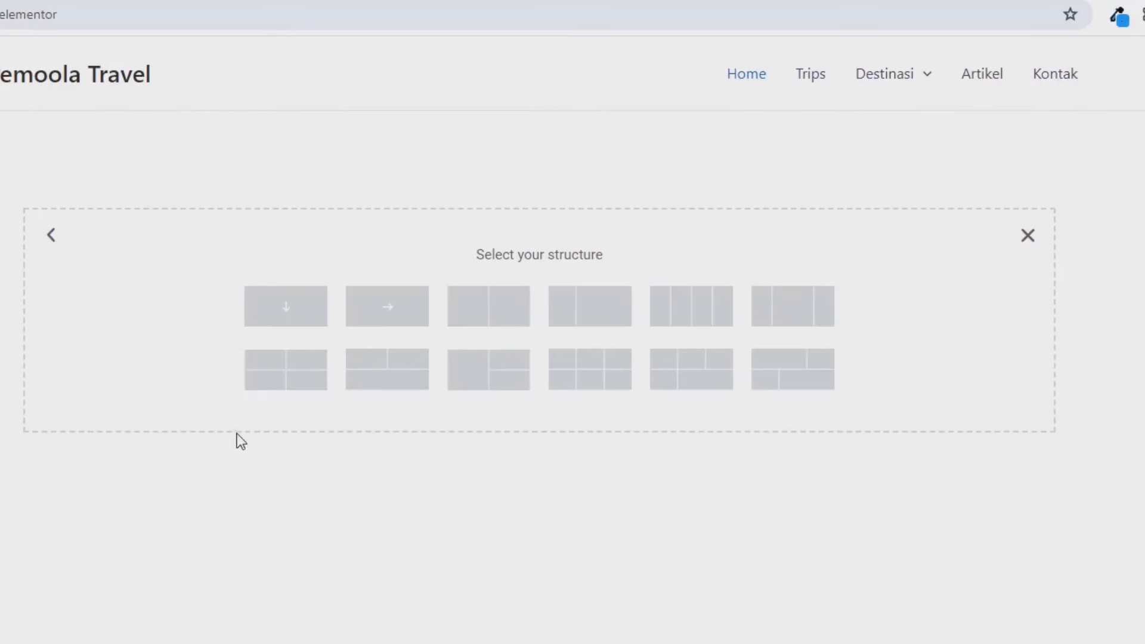
pyautogui.click(488, 328)
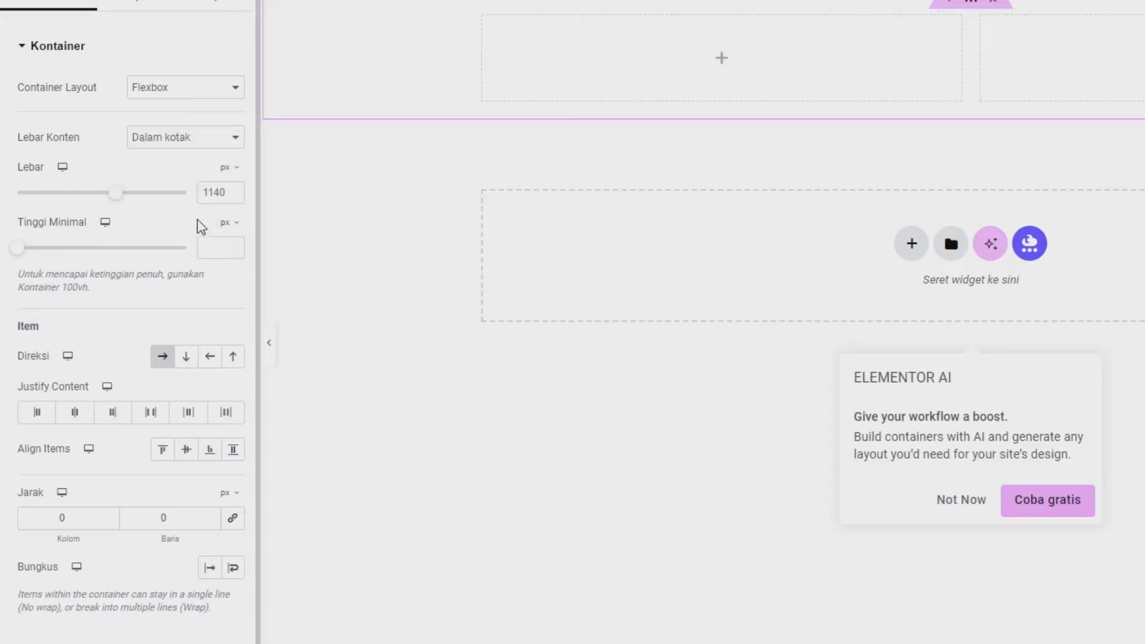
pyautogui.click(229, 223)
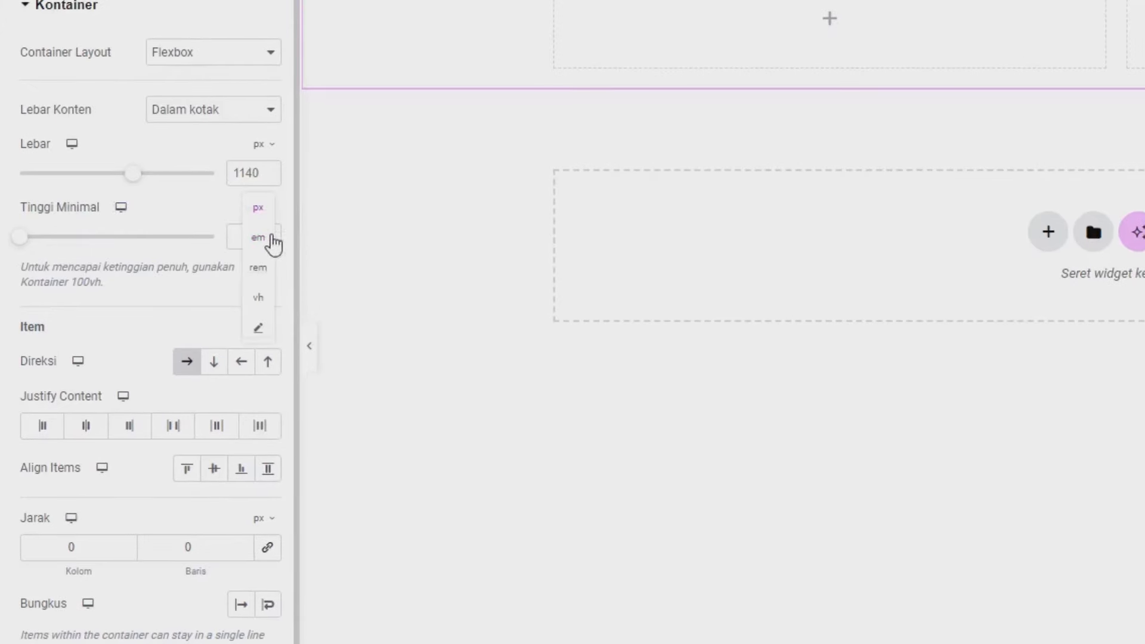
pyautogui.click(258, 297)
pyautogui.click(248, 238)
pyautogui.write('7')
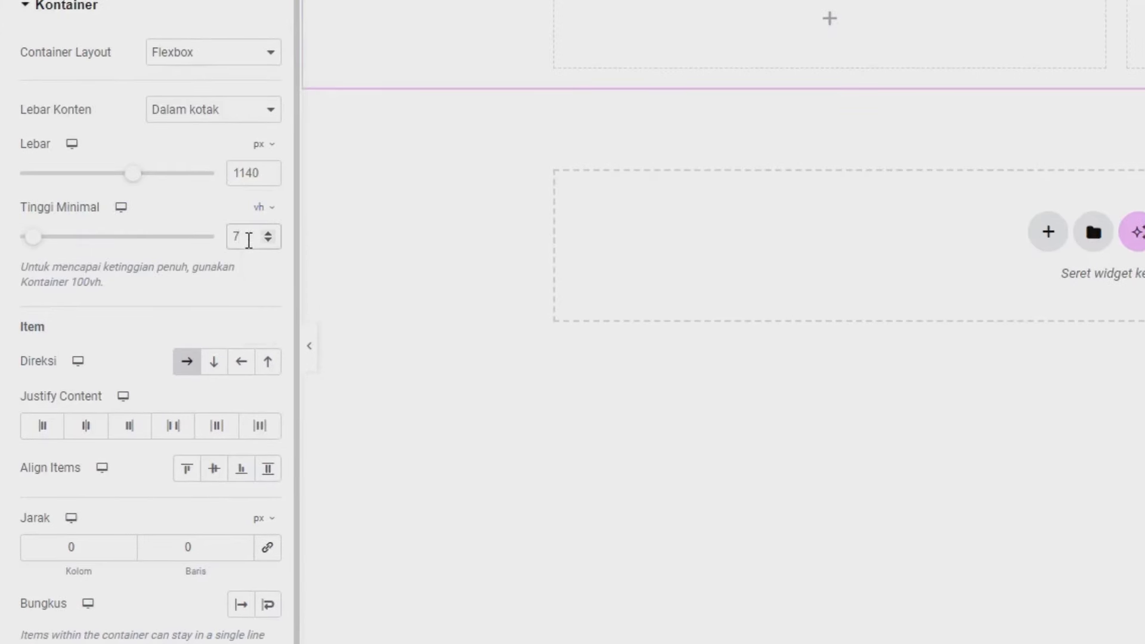
pyautogui.write('5')
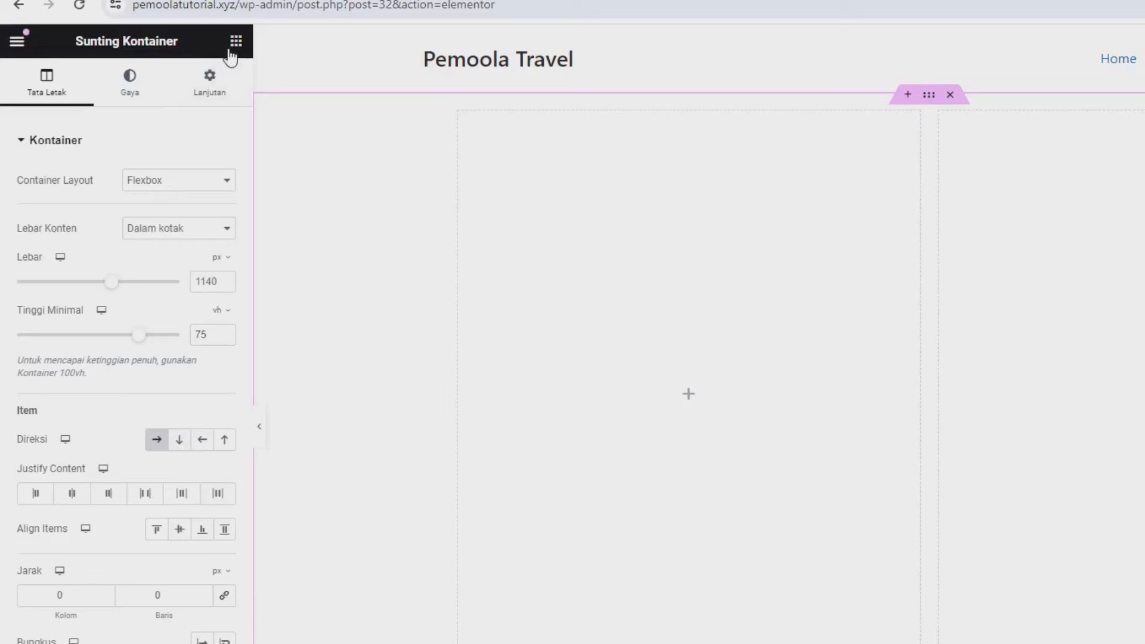
# Step: Place a Tajuk heading reading 'Layanan Tour Dengan Harga Terjangkau' in the left column and save
pyautogui.click(234, 42)
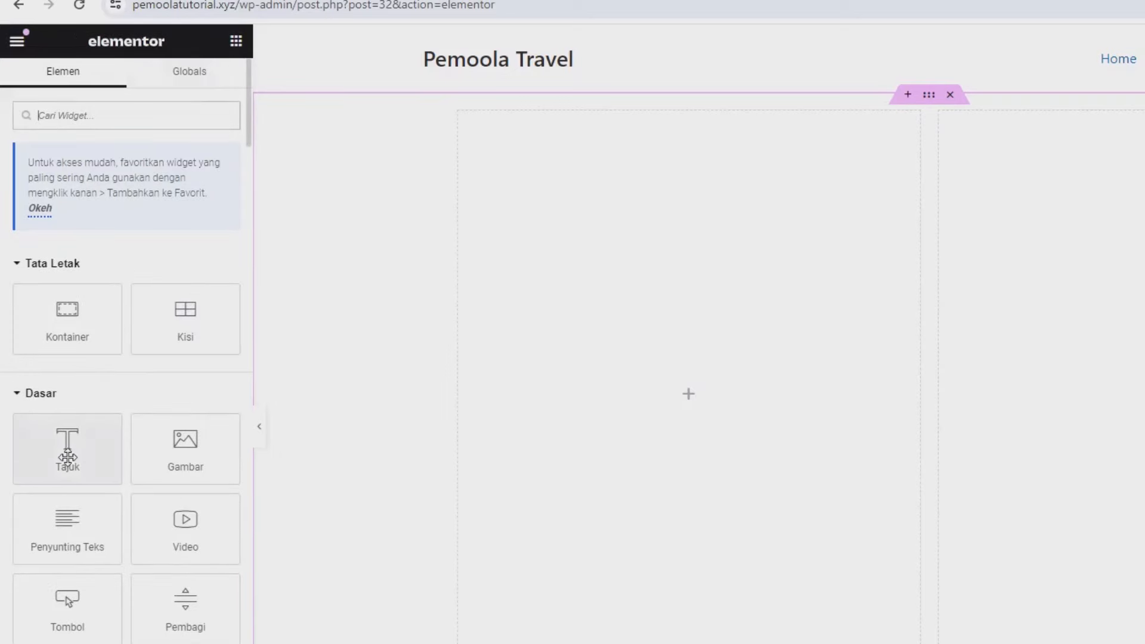
pyautogui.moveTo(75, 459); pyautogui.dragTo(820, 420)
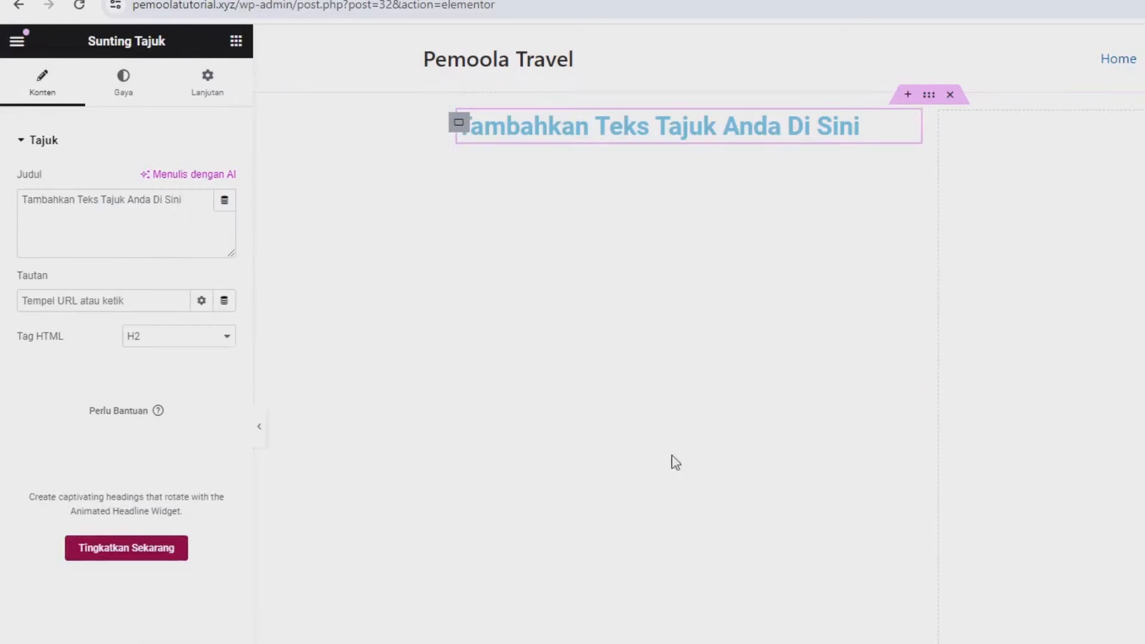
pyautogui.click(176, 208)
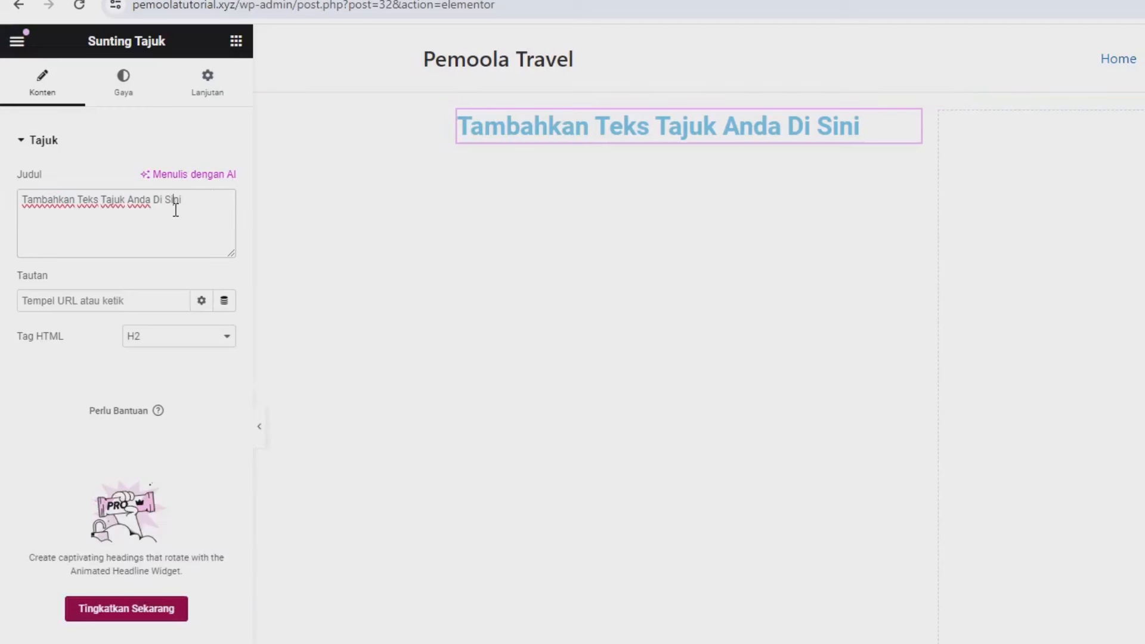
pyautogui.hotkey('ctrl', 'a')
pyautogui.write('La')
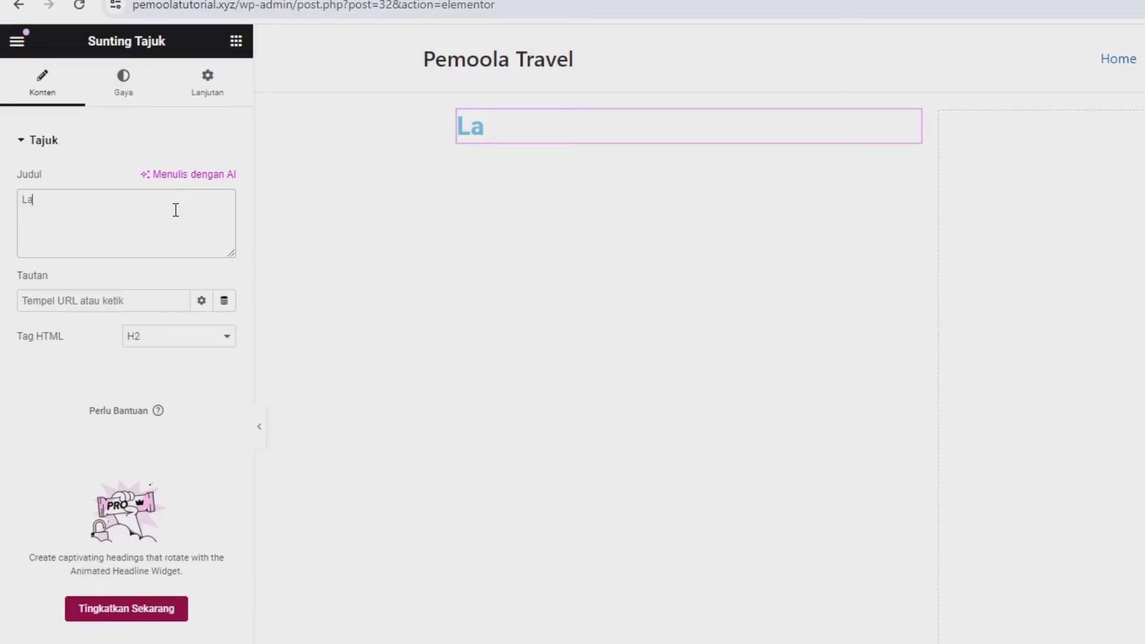
pyautogui.write('ya')
pyautogui.write('a')
pyautogui.write('an T')
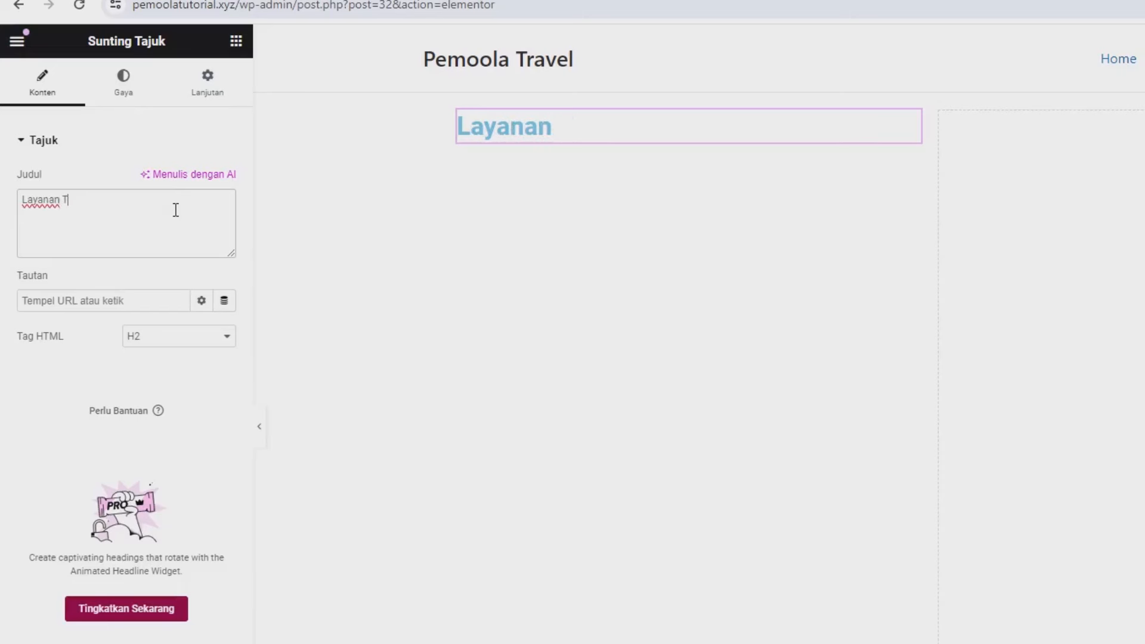
pyautogui.write('our D')
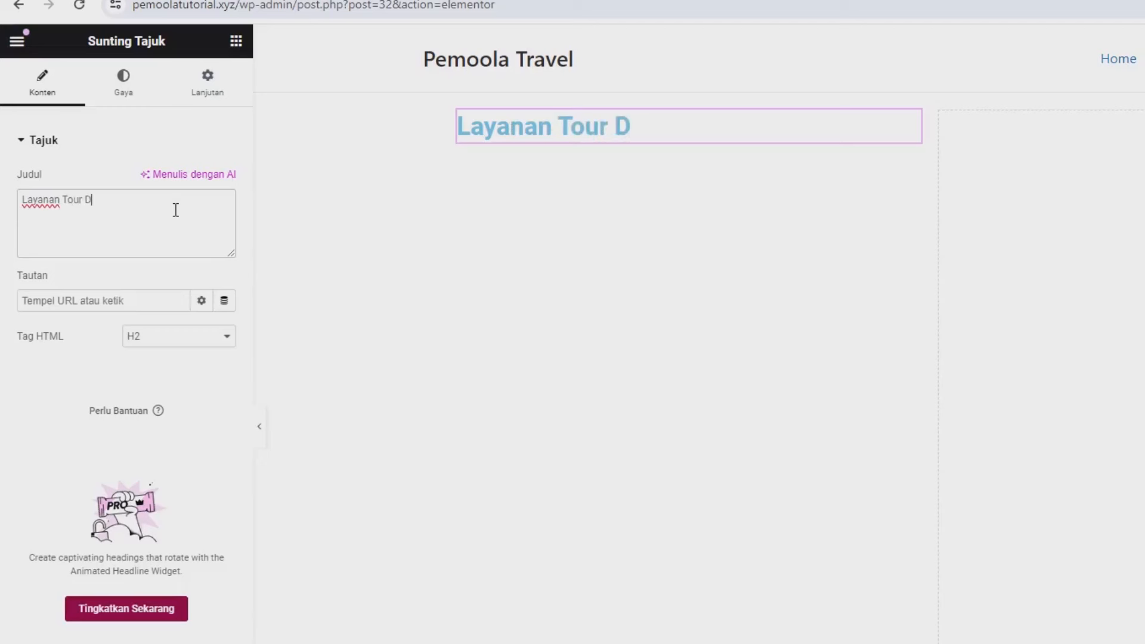
pyautogui.write('engan harga Ter')
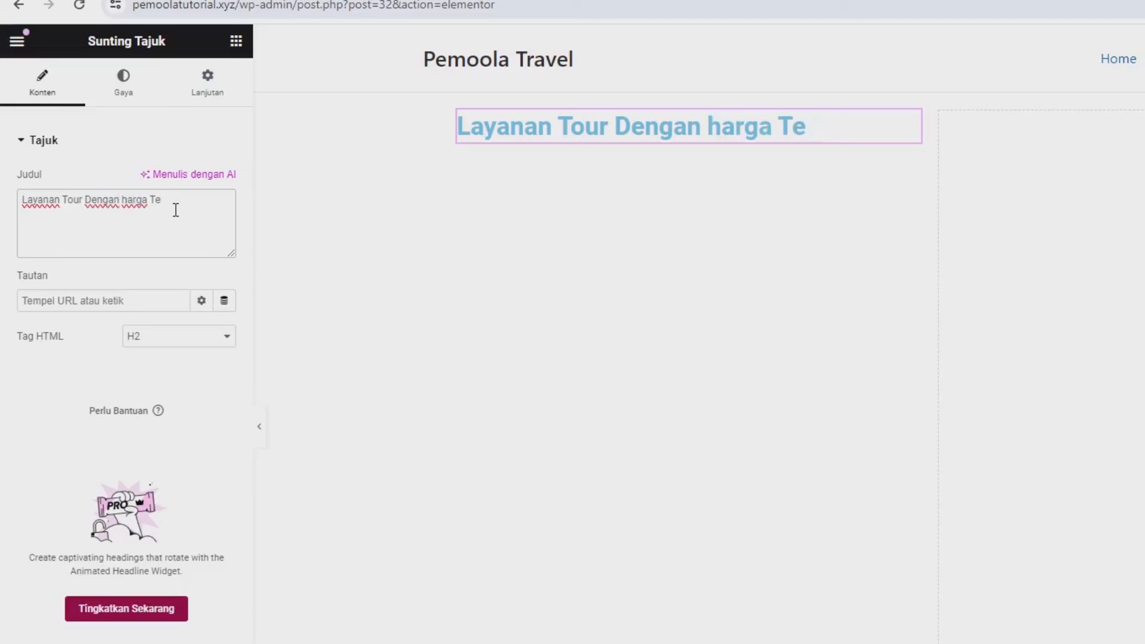
pyautogui.press('BackSpace')
pyautogui.press('BackSpace')
pyautogui.press('BackSpace')
pyautogui.press('BackSpace')
pyautogui.press('BackSpace')
pyautogui.press('BackSpace')
pyautogui.write('Harga')
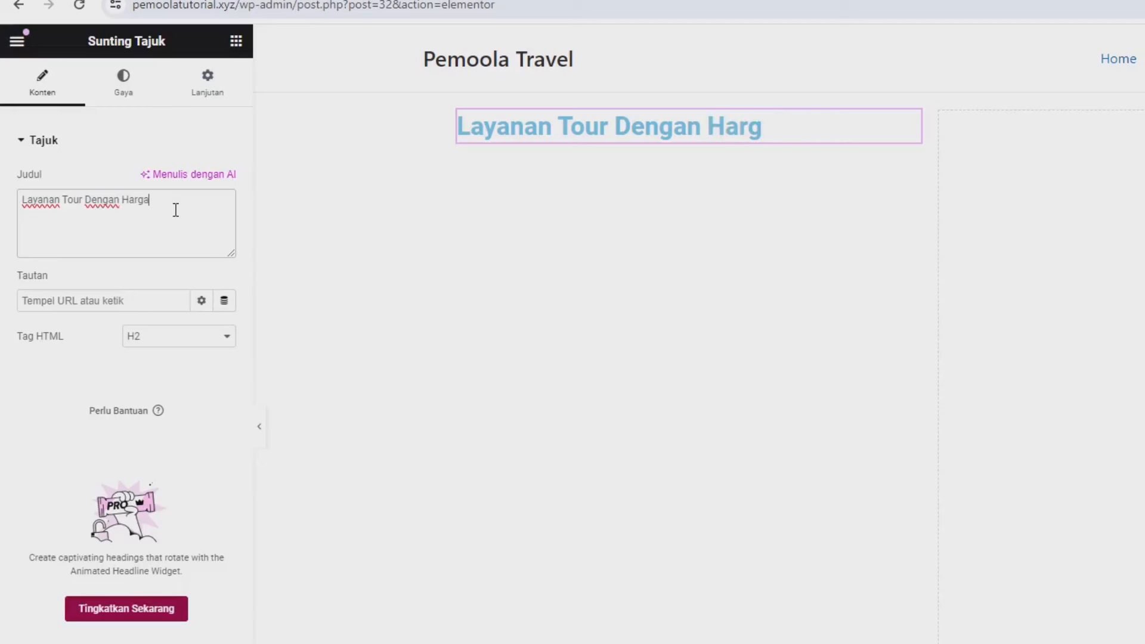
pyautogui.write(' Terj')
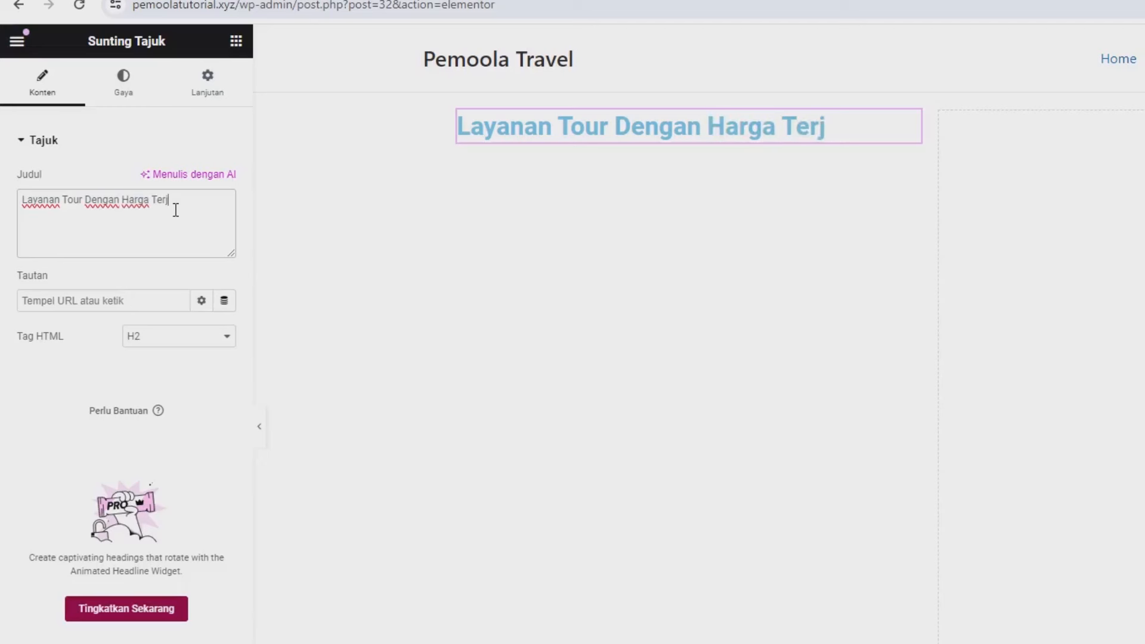
pyautogui.write('ank')
pyautogui.write('gkau')
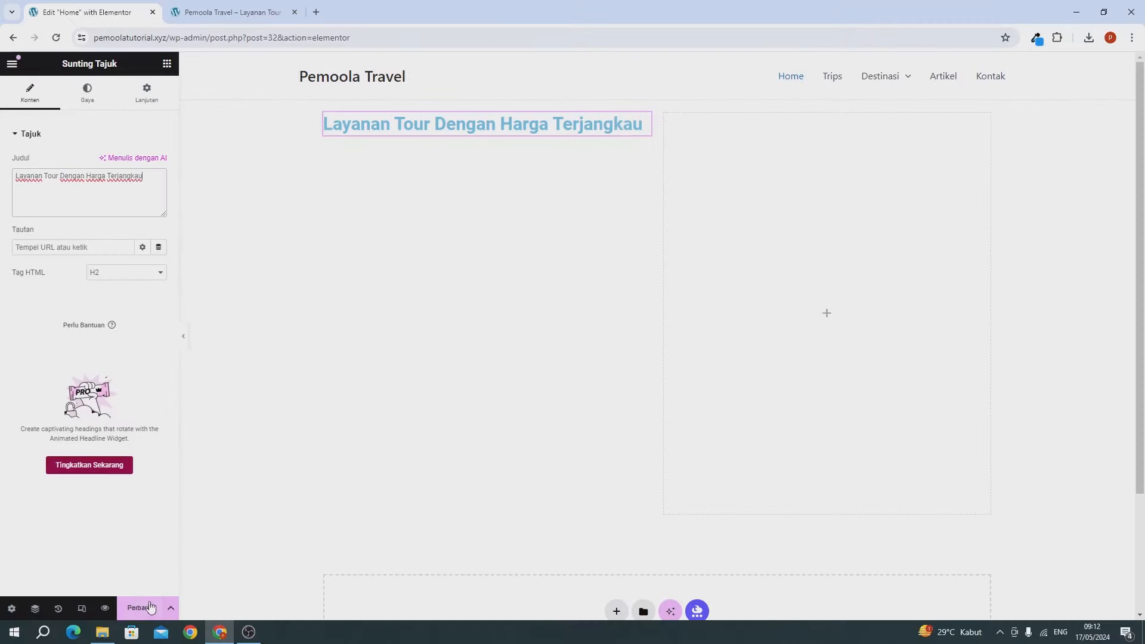
pyautogui.click(151, 607)
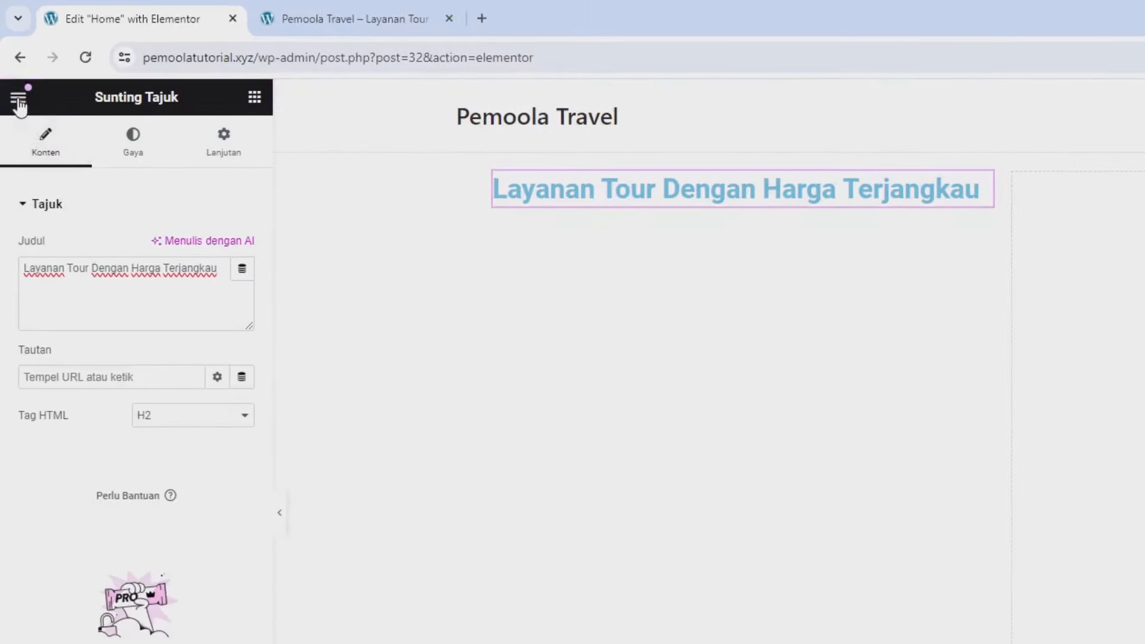
# Step: In Site Settings > Global Fonts, set the Utama font family to Playfair Display
pyautogui.click(18, 100)
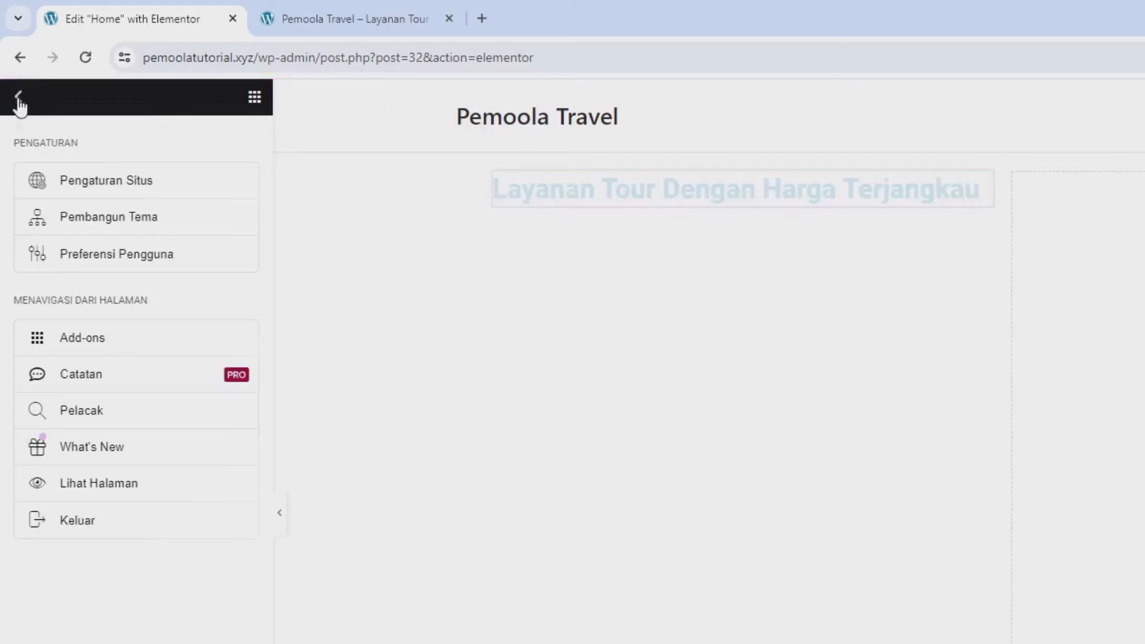
pyautogui.click(92, 186)
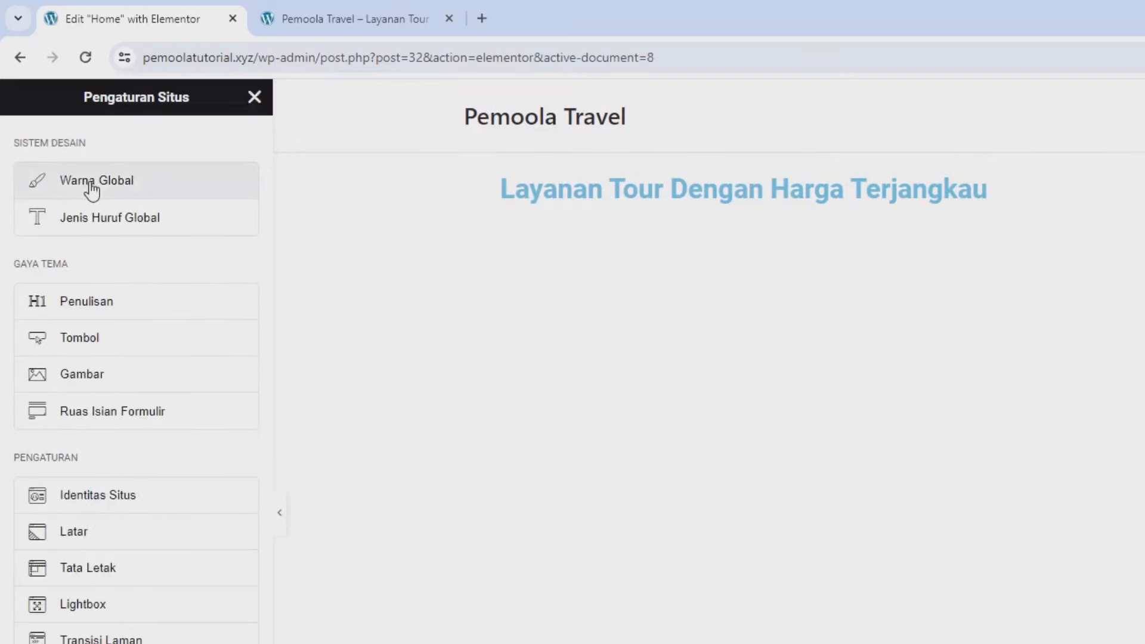
pyautogui.click(79, 226)
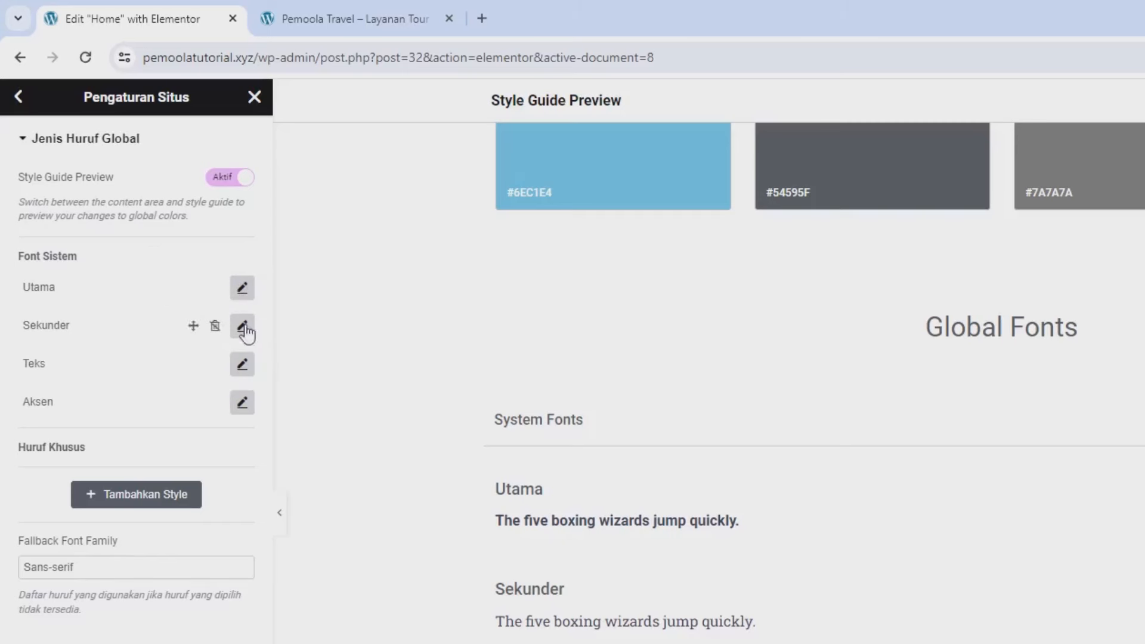
pyautogui.click(242, 289)
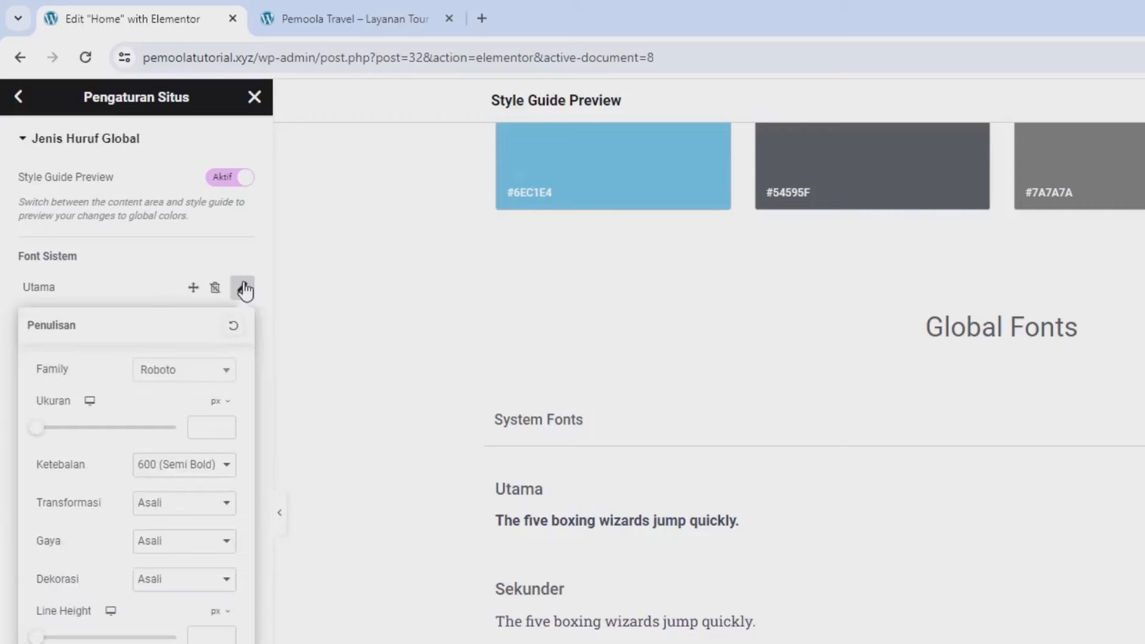
pyautogui.click(190, 376)
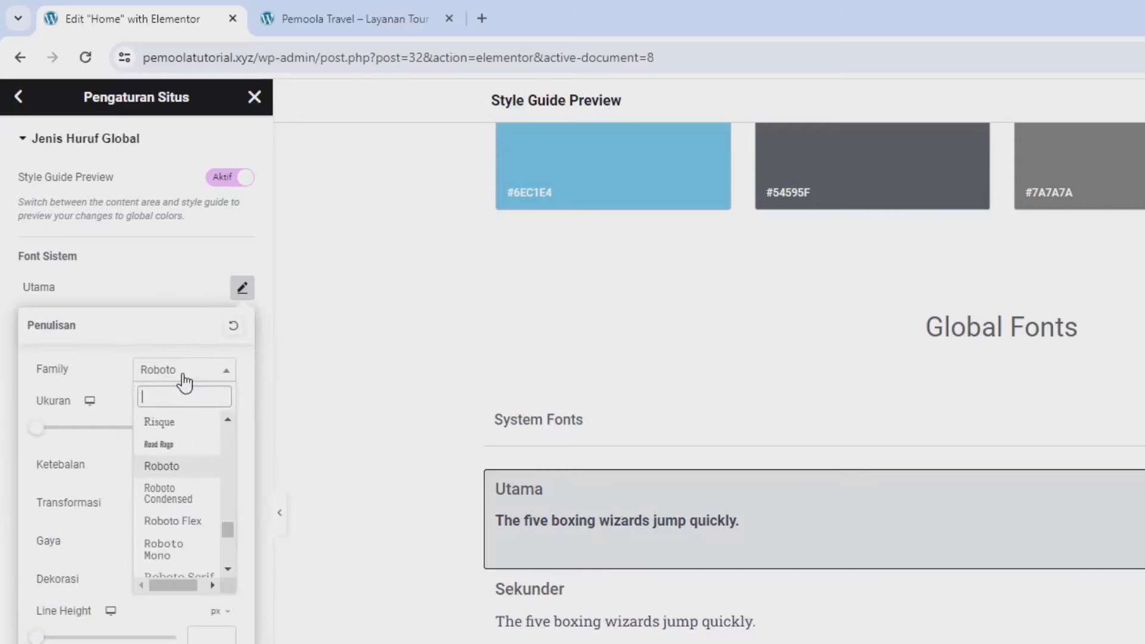
pyautogui.write('ola')
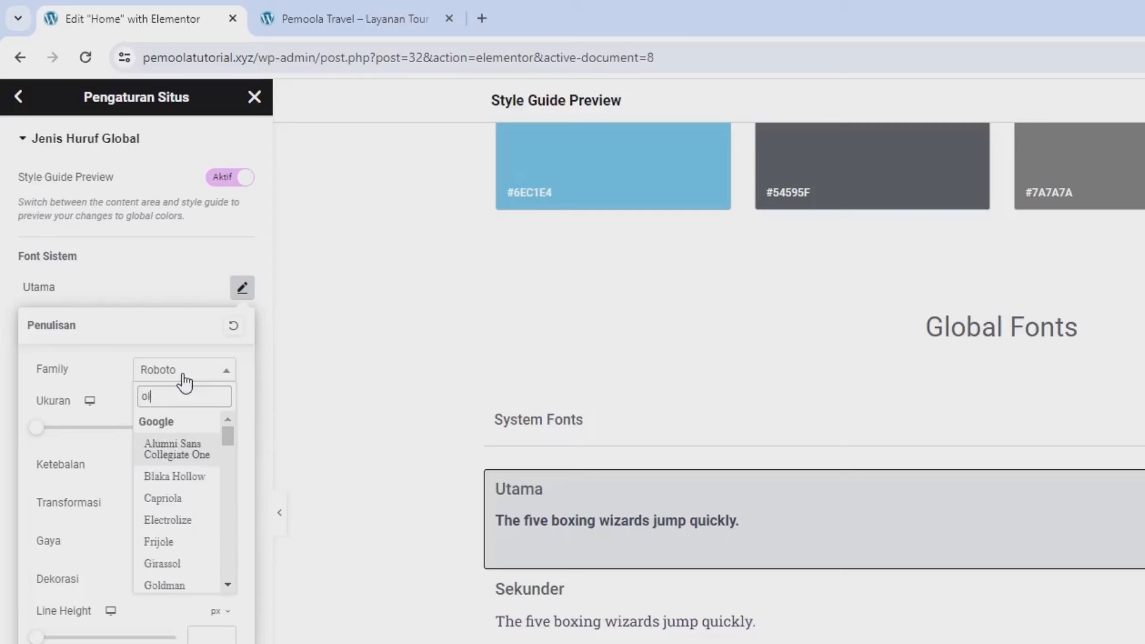
pyautogui.press('BackSpace')
pyautogui.press('BackSpace')
pyautogui.press('BackSpace')
pyautogui.write('play')
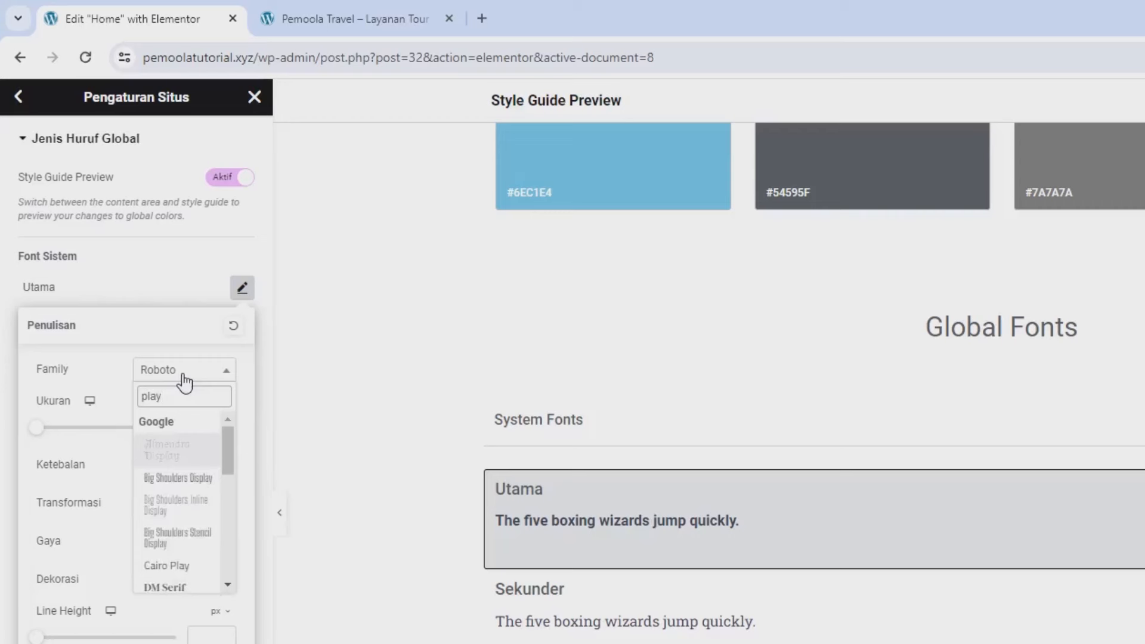
pyautogui.write('f')
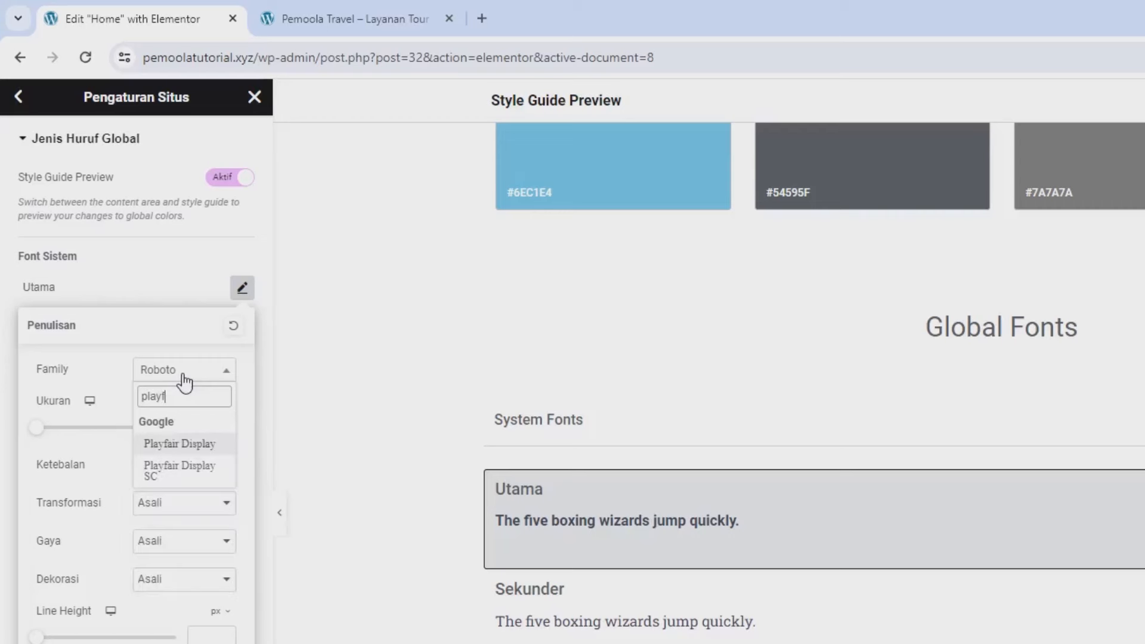
pyautogui.click(202, 446)
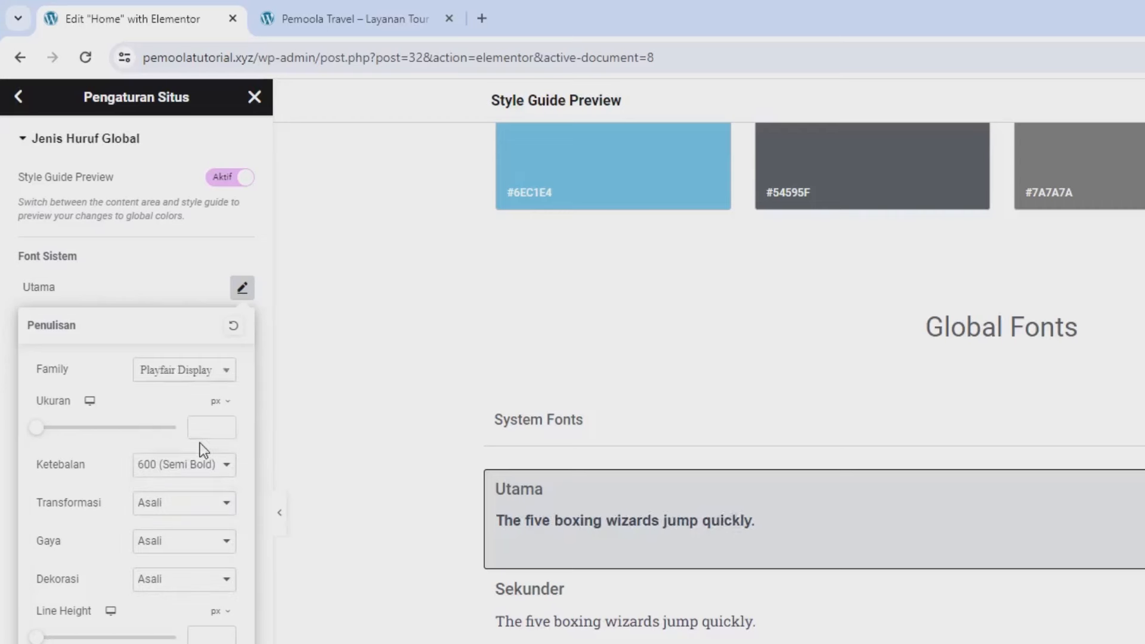
pyautogui.click(242, 288)
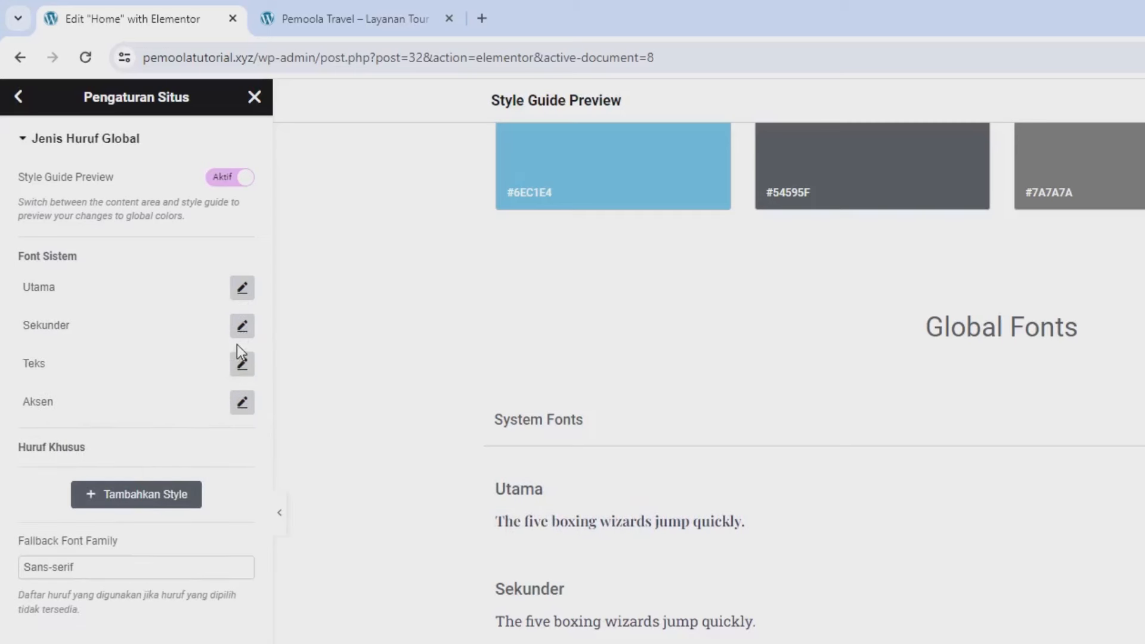
# Step: Set the Sekunder and Teks global fonts to Playfair Display
pyautogui.click(242, 326)
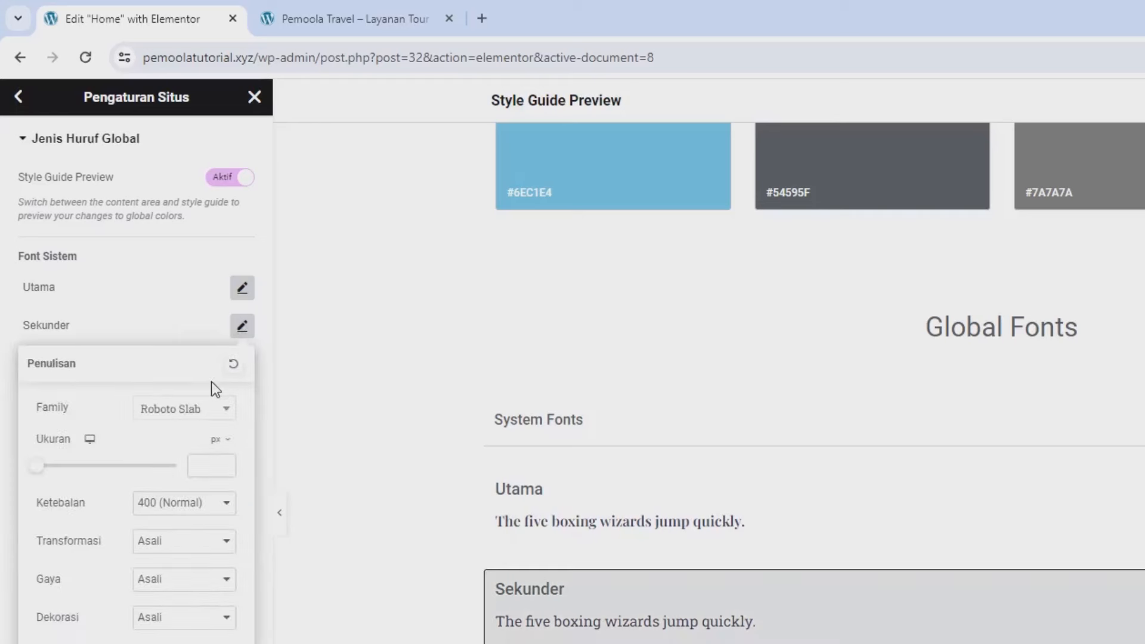
pyautogui.click(205, 412)
pyautogui.write('p')
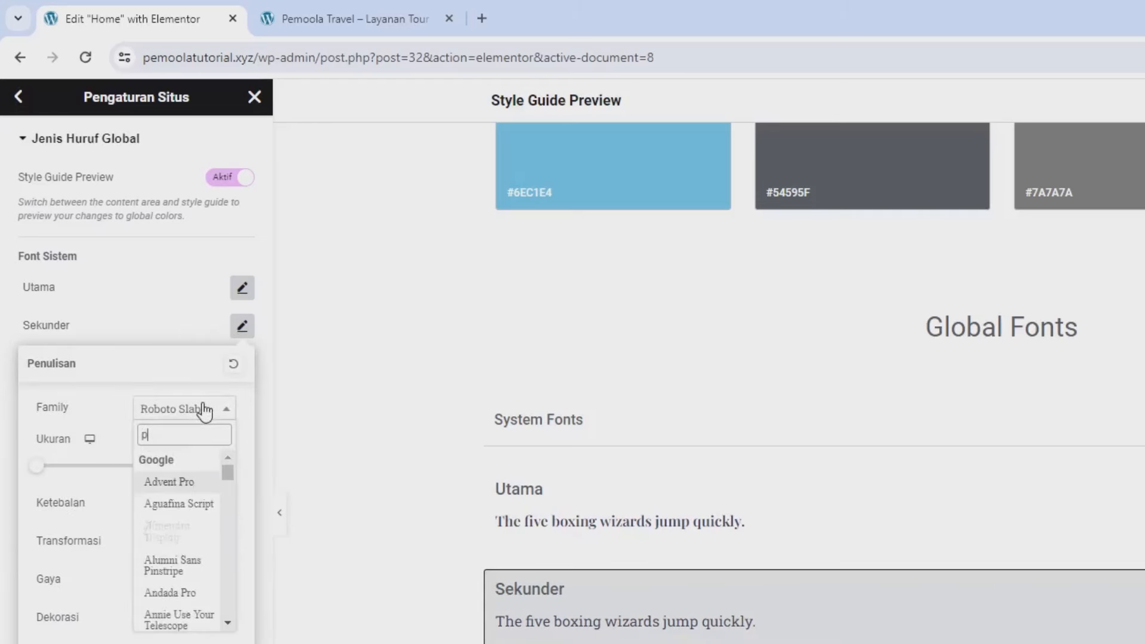
pyautogui.write('layf')
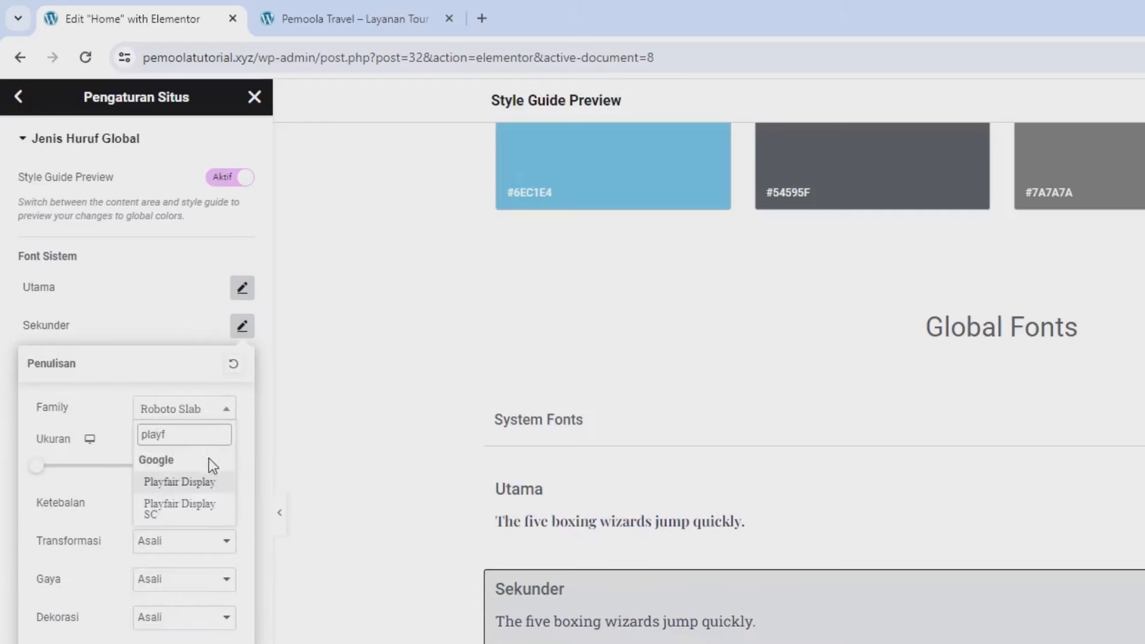
pyautogui.click(204, 480)
pyautogui.click(241, 327)
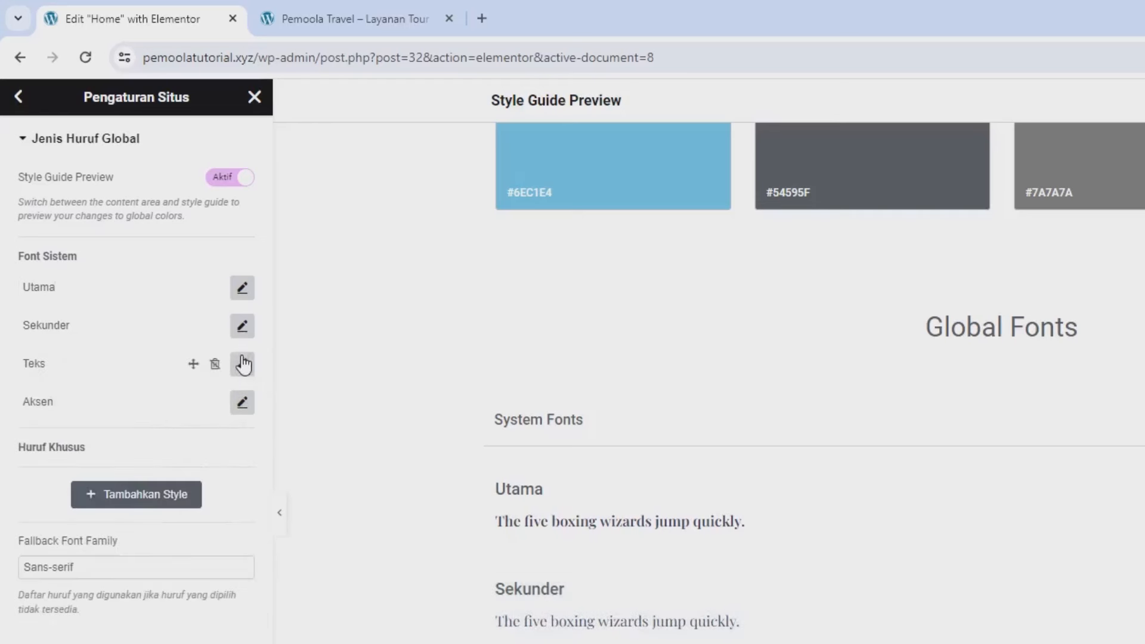
pyautogui.click(243, 363)
pyautogui.click(198, 455)
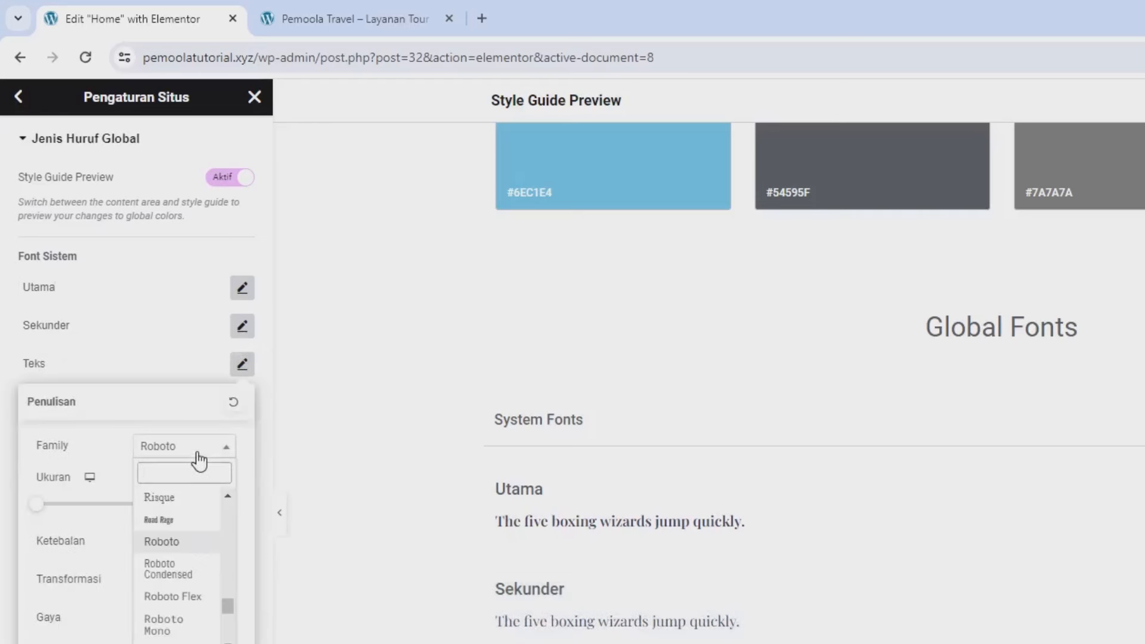
pyautogui.write('playf')
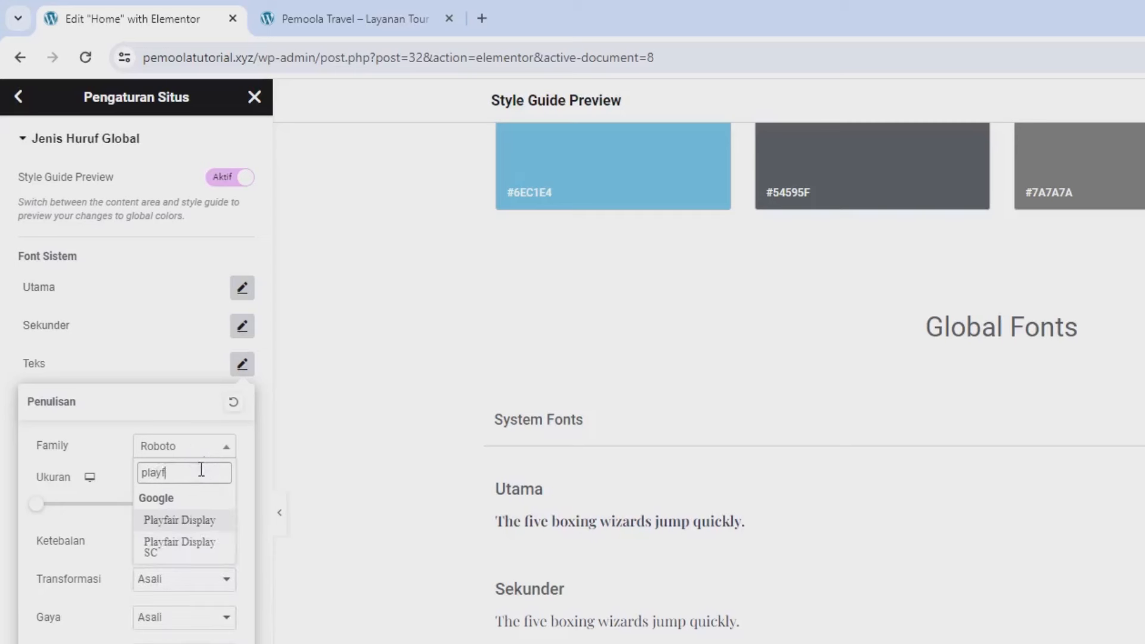
pyautogui.click(189, 520)
pyautogui.click(184, 329)
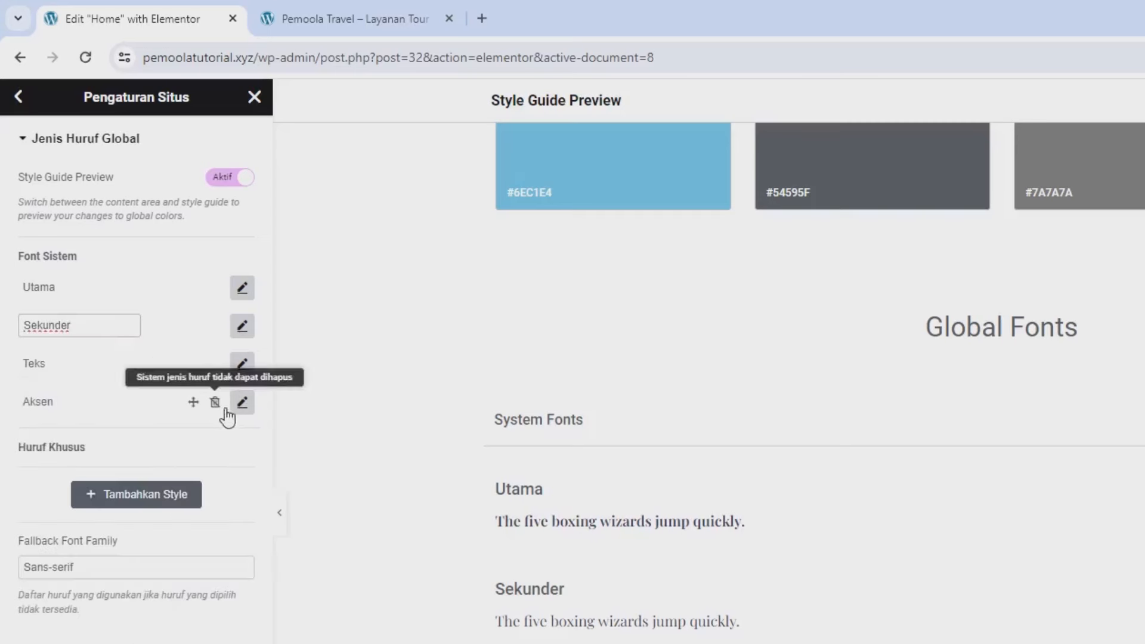
# Step: Set the Aksen global font to Playfair Display and save the site settings
pyautogui.click(242, 405)
pyautogui.click(204, 493)
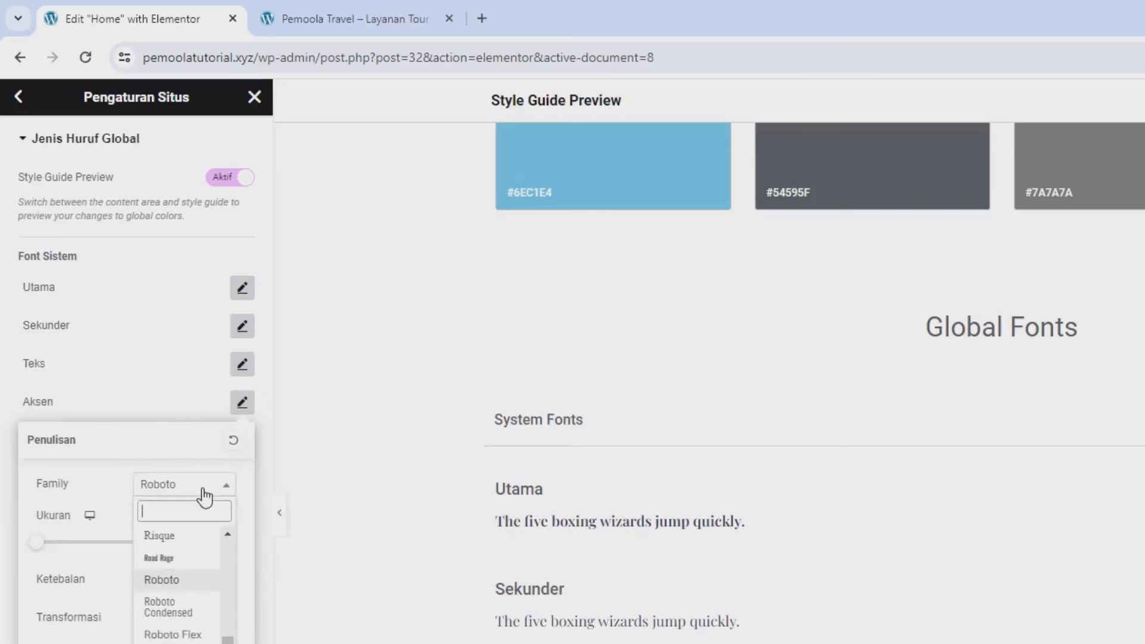
pyautogui.write('playf')
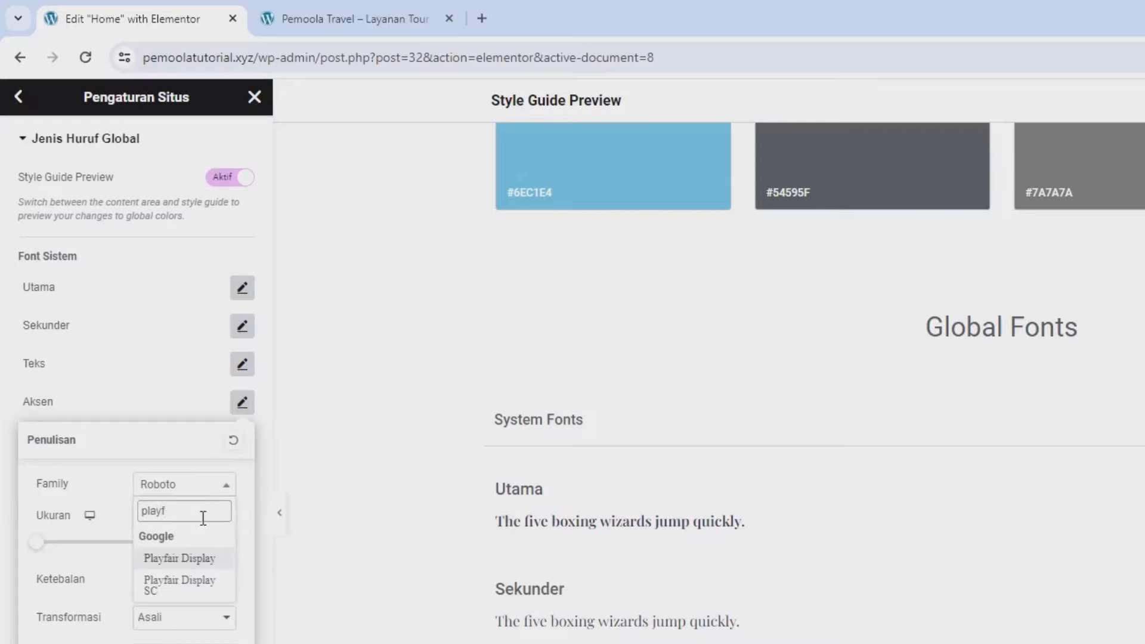
pyautogui.click(187, 547)
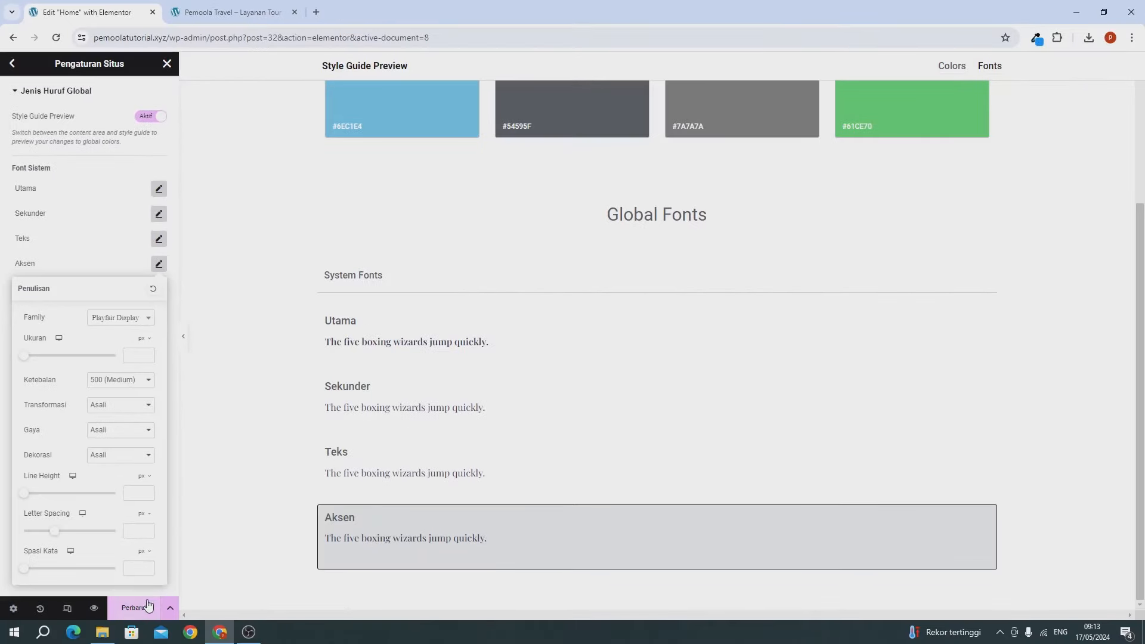
pyautogui.click(146, 606)
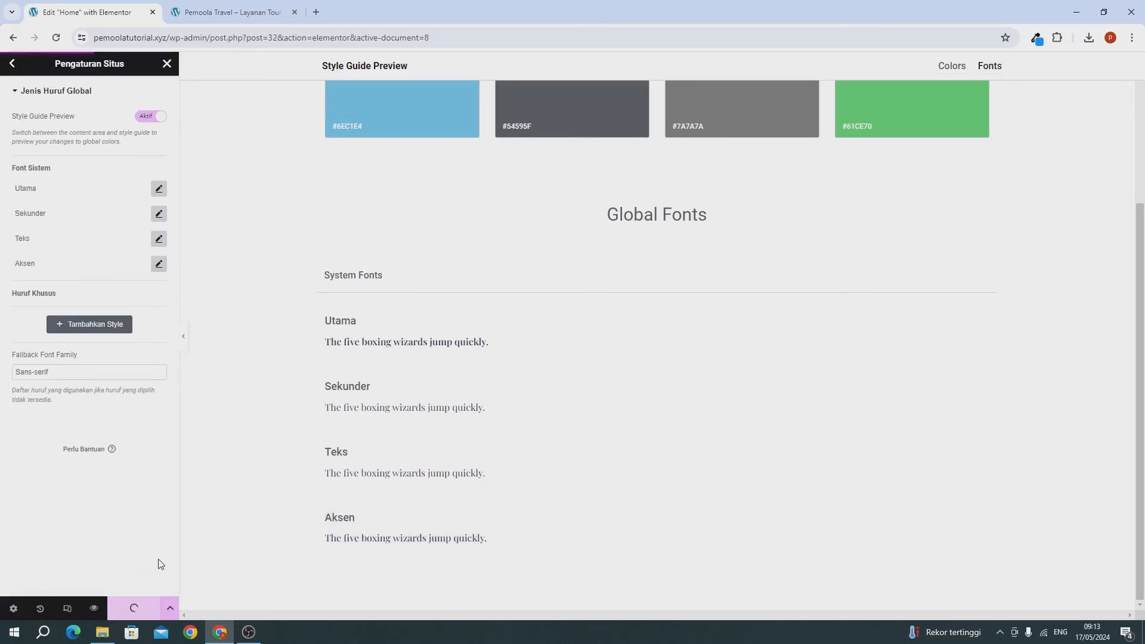
# Step: Select the heading and set its text colour to #000000
pyautogui.click(165, 66)
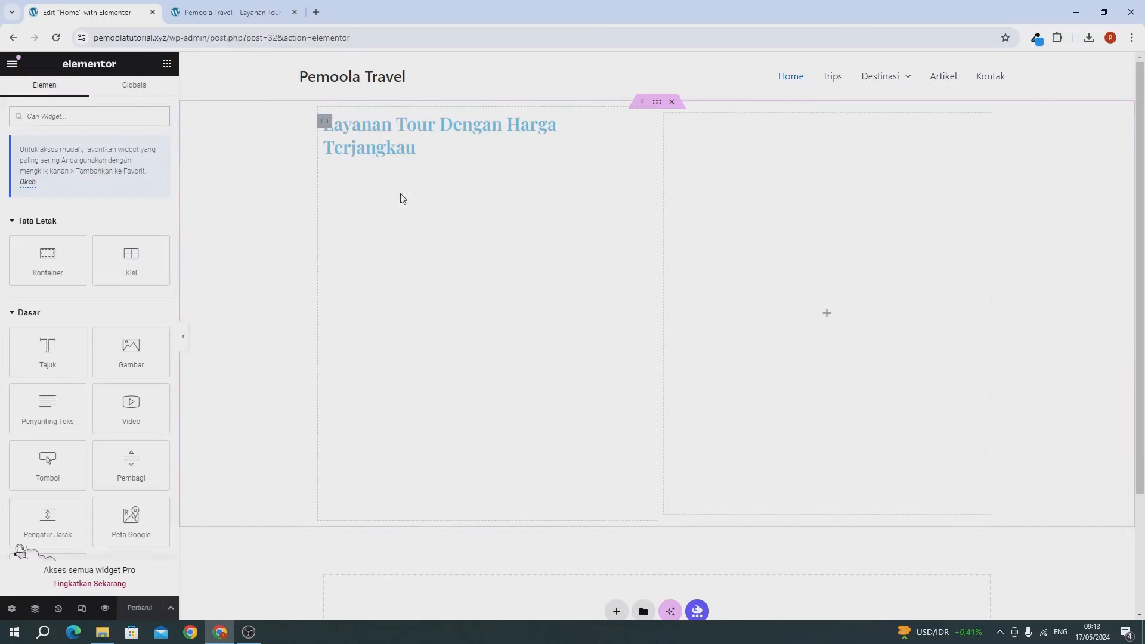
pyautogui.click(369, 147)
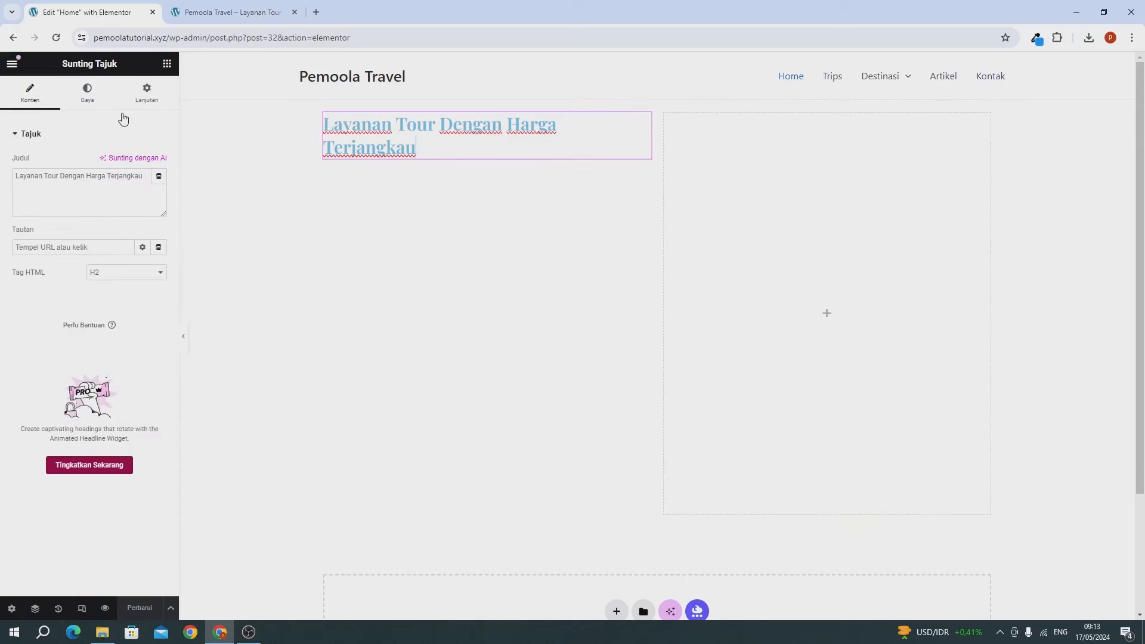
pyautogui.click(99, 98)
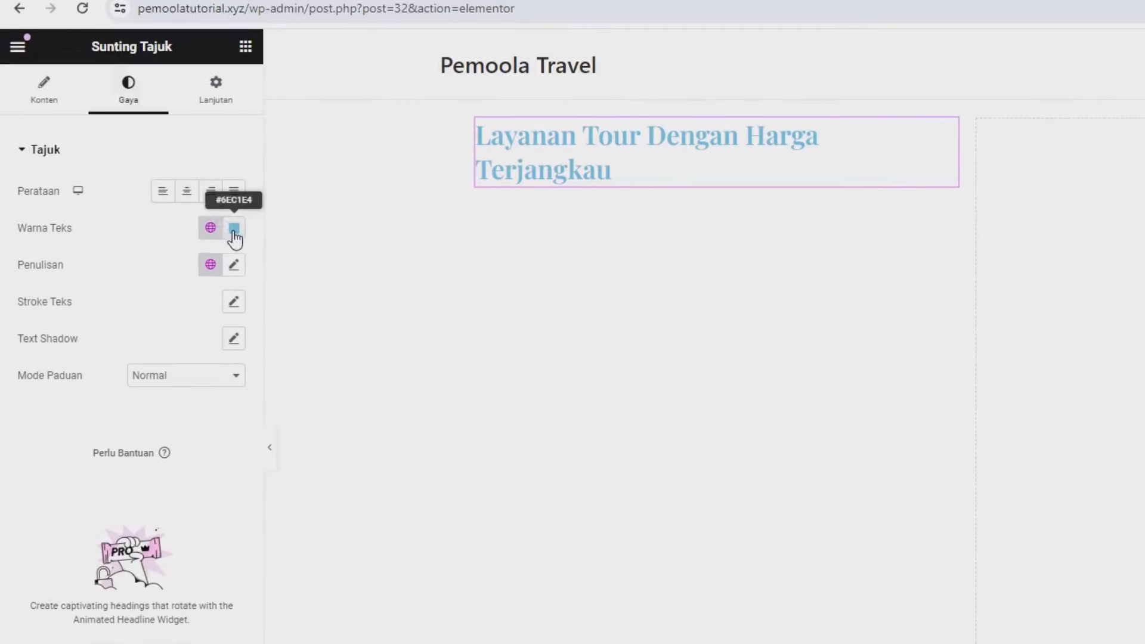
pyautogui.click(234, 229)
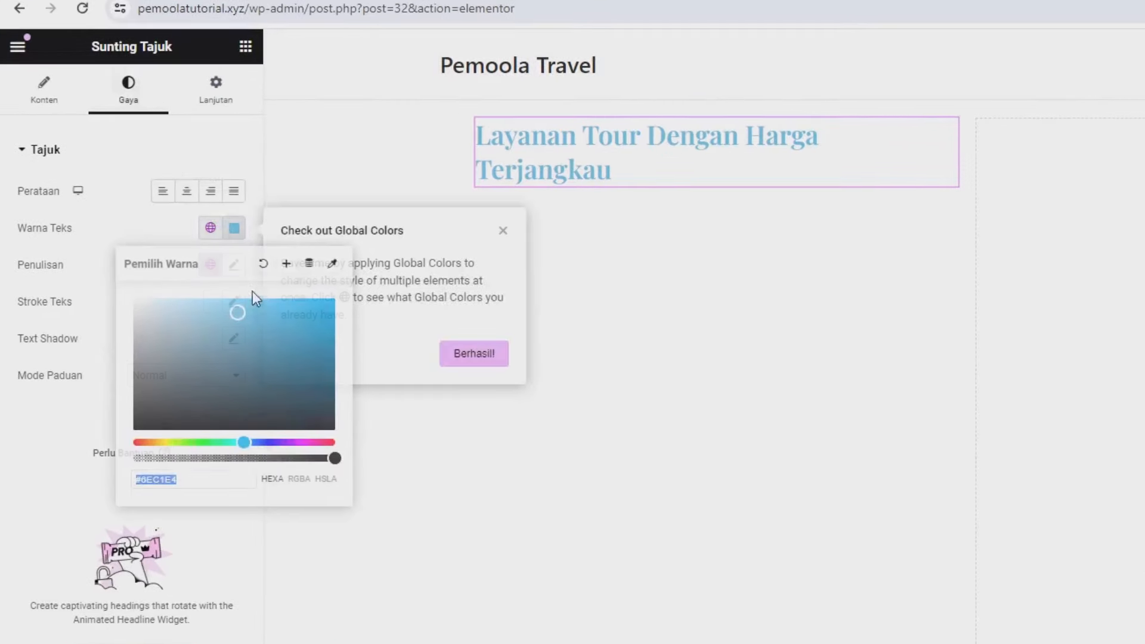
pyautogui.doubleClick(167, 477)
pyautogui.write('#000000')
pyautogui.click(62, 462)
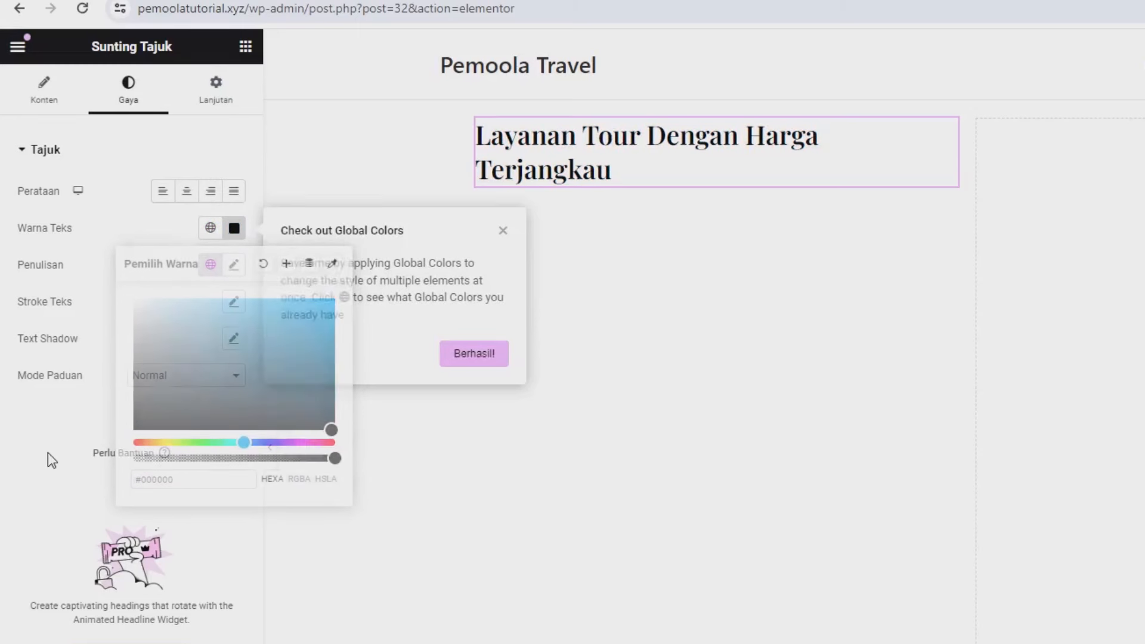
# Step: Set the heading typography to 50 px size with 800 (Extra Bold) weight
pyautogui.click(232, 267)
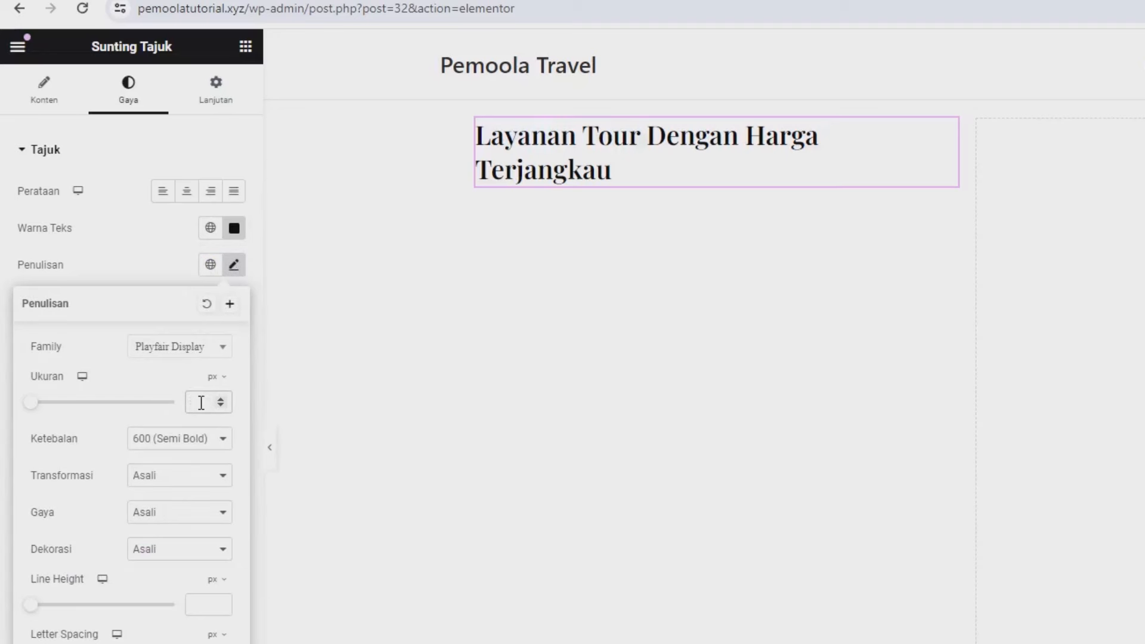
pyautogui.click(202, 403)
pyautogui.write('50')
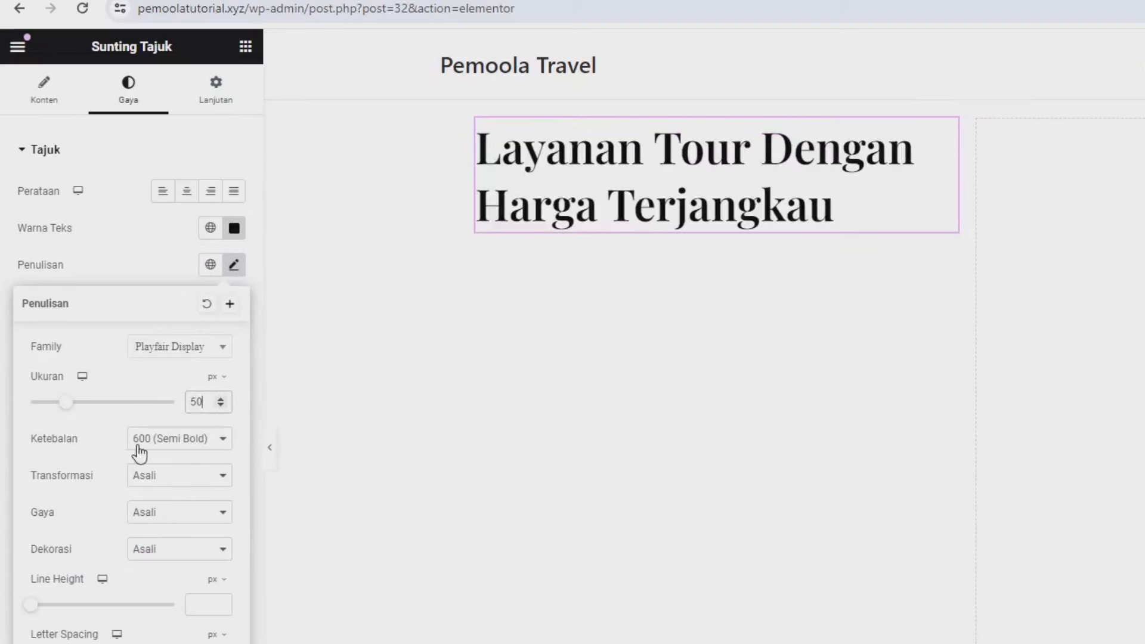
pyautogui.click(143, 441)
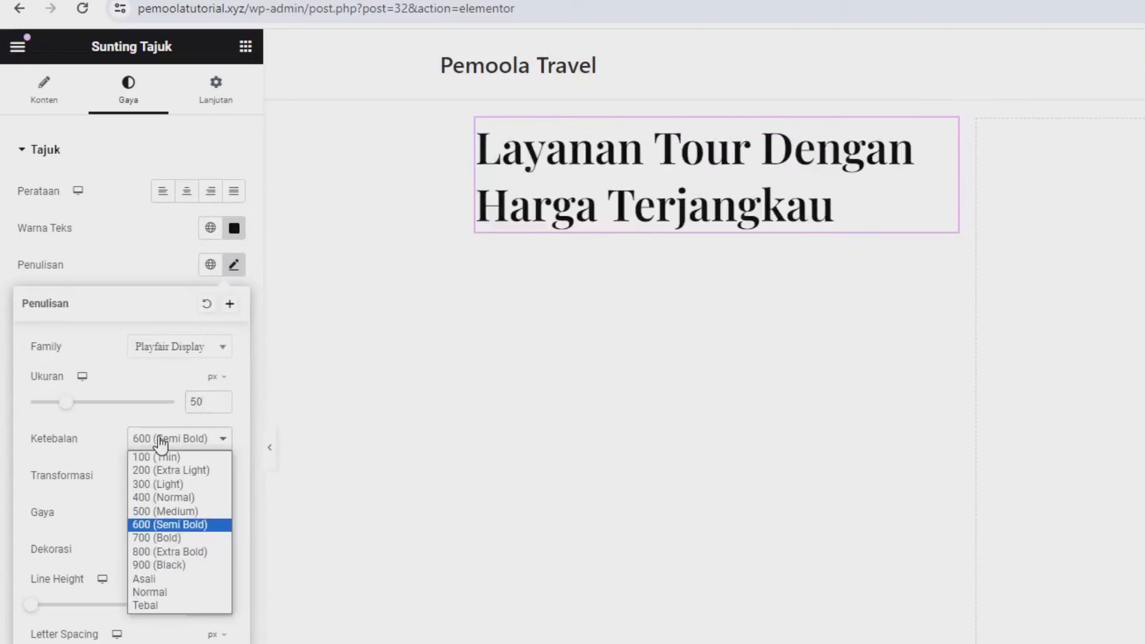
pyautogui.click(160, 555)
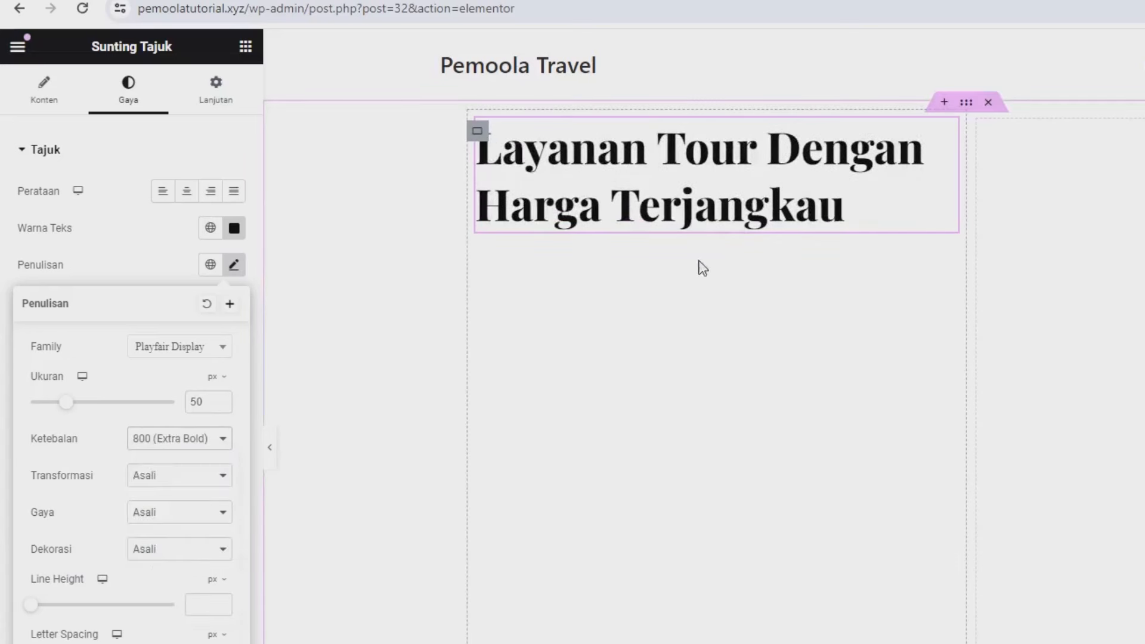
pyautogui.click(148, 224)
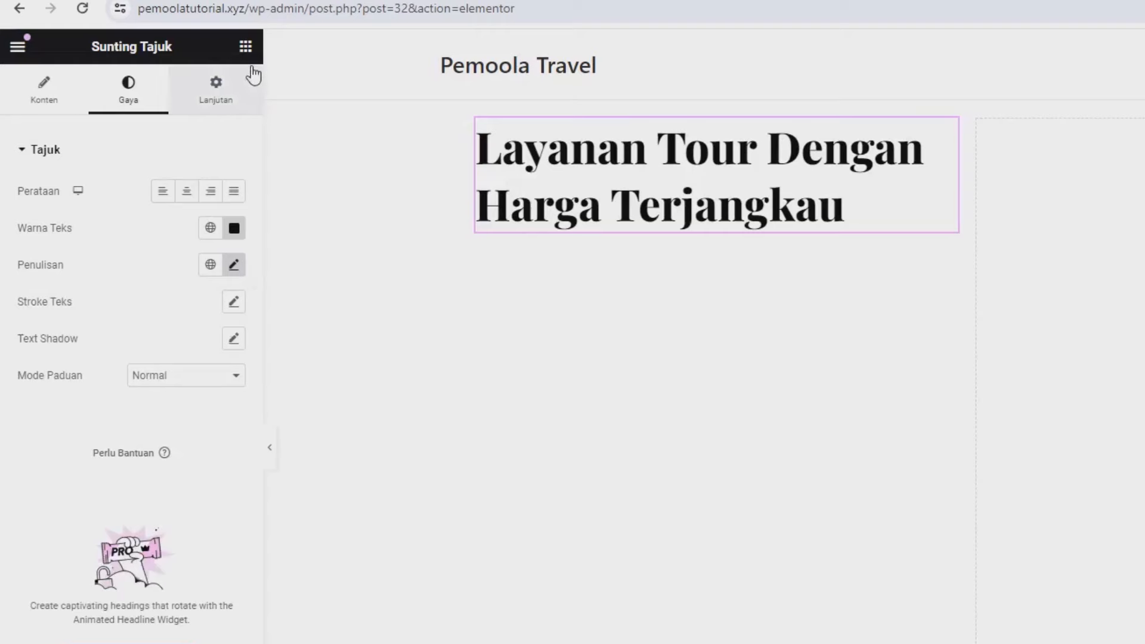
pyautogui.click(245, 48)
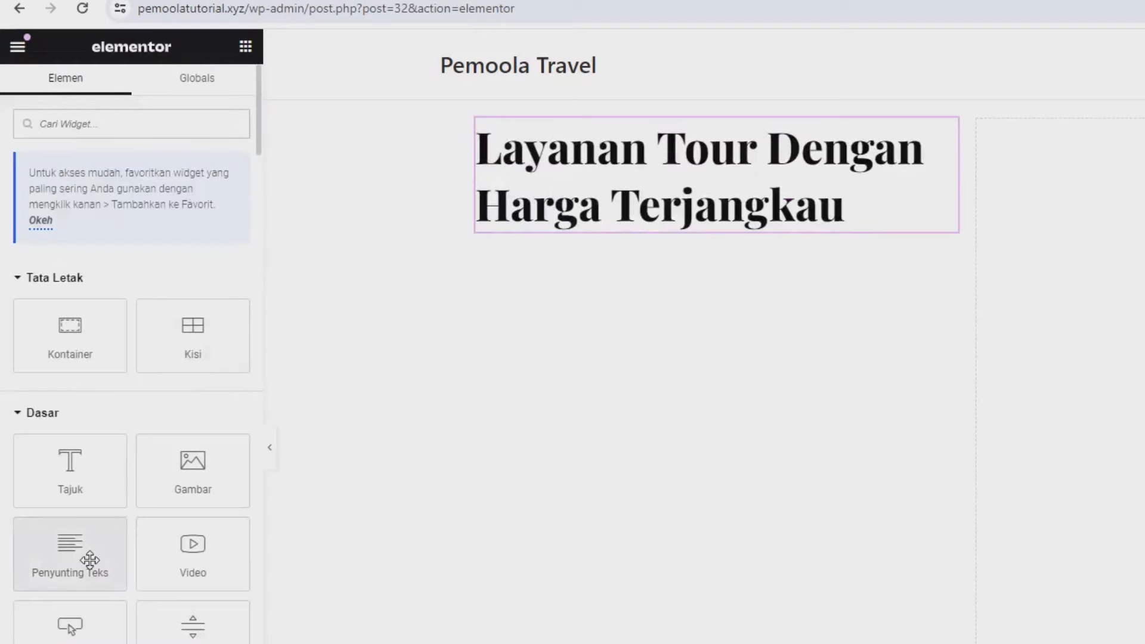
# Step: Add a text paragraph below the heading filled with pasted lorem ipsum text
pyautogui.moveTo(89, 560); pyautogui.dragTo(698, 242)
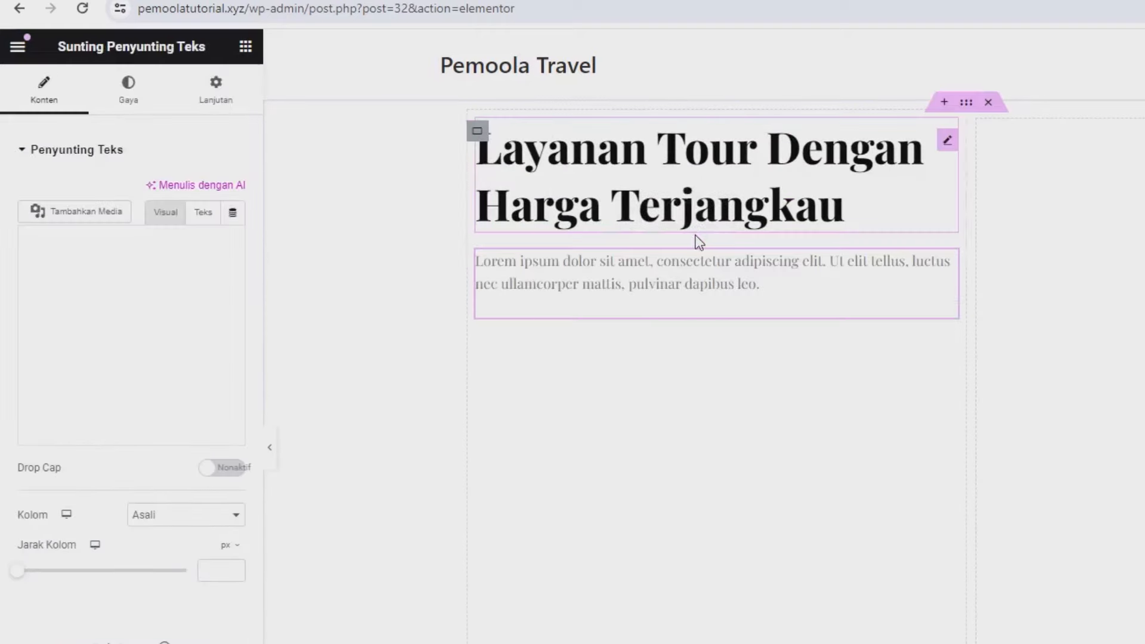
pyautogui.tripleClick(144, 352)
pyautogui.hotkey('ctrl', 'c')
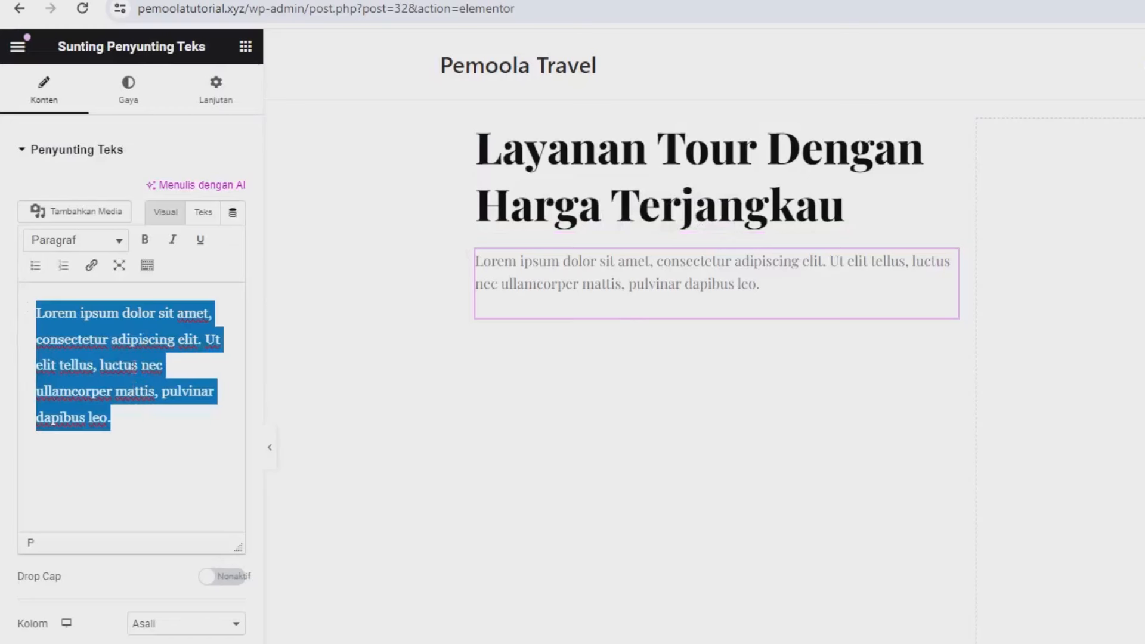
pyautogui.click(136, 425)
pyautogui.hotkey('ctrl', 'v')
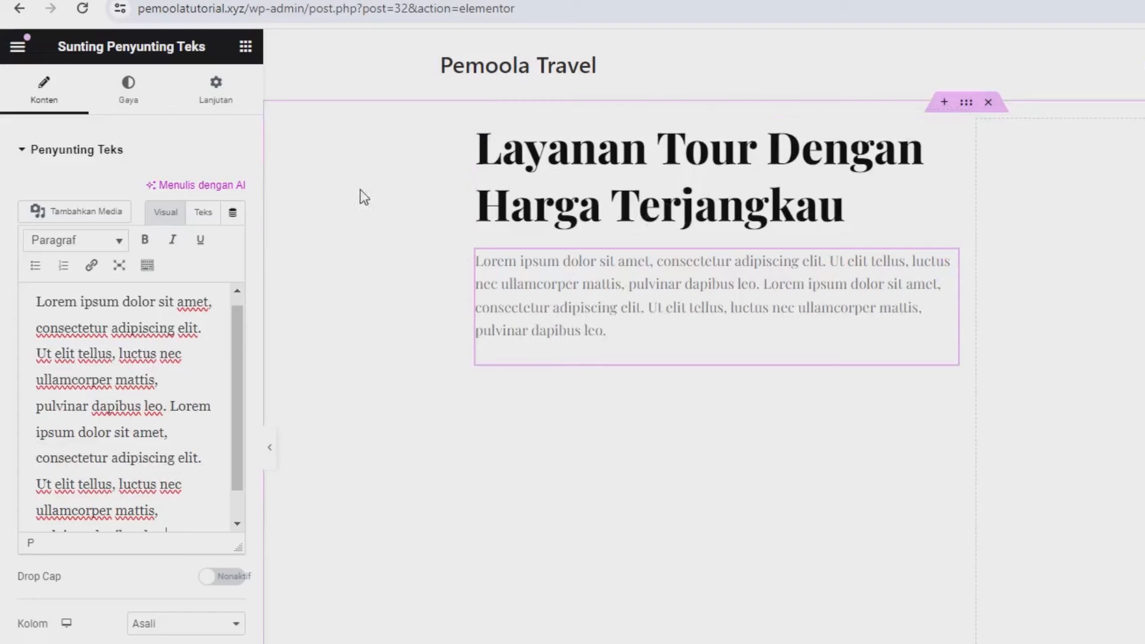
# Step: Add a Button widget under the paragraph labelled 'Layanan Kami'
pyautogui.click(245, 48)
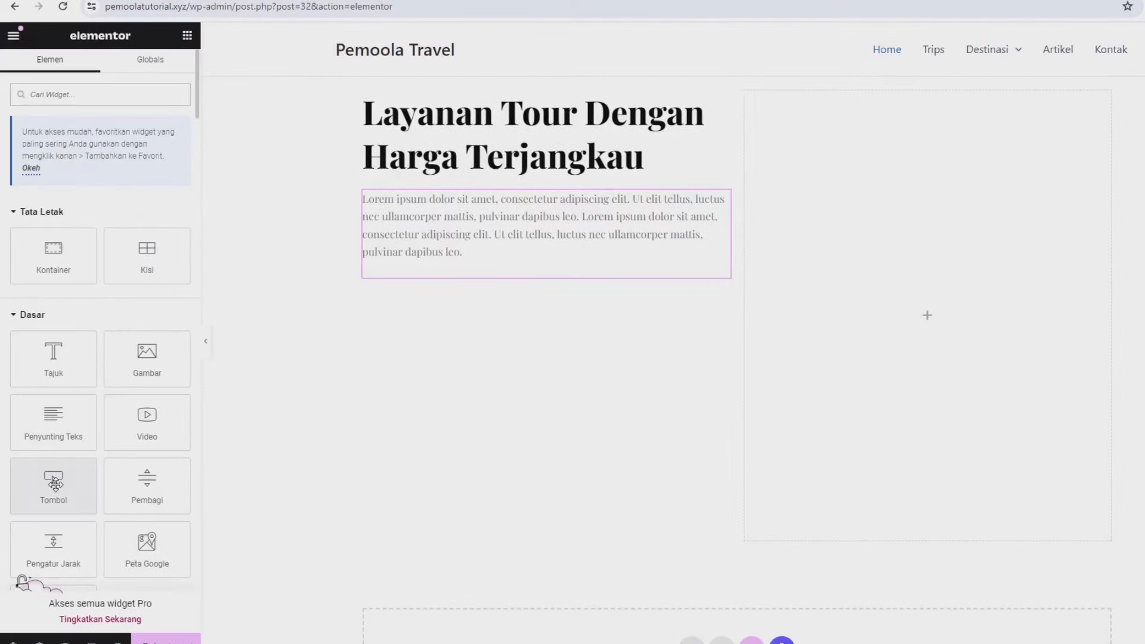
pyautogui.moveTo(55, 483); pyautogui.dragTo(409, 263)
pyautogui.tripleClick(119, 174)
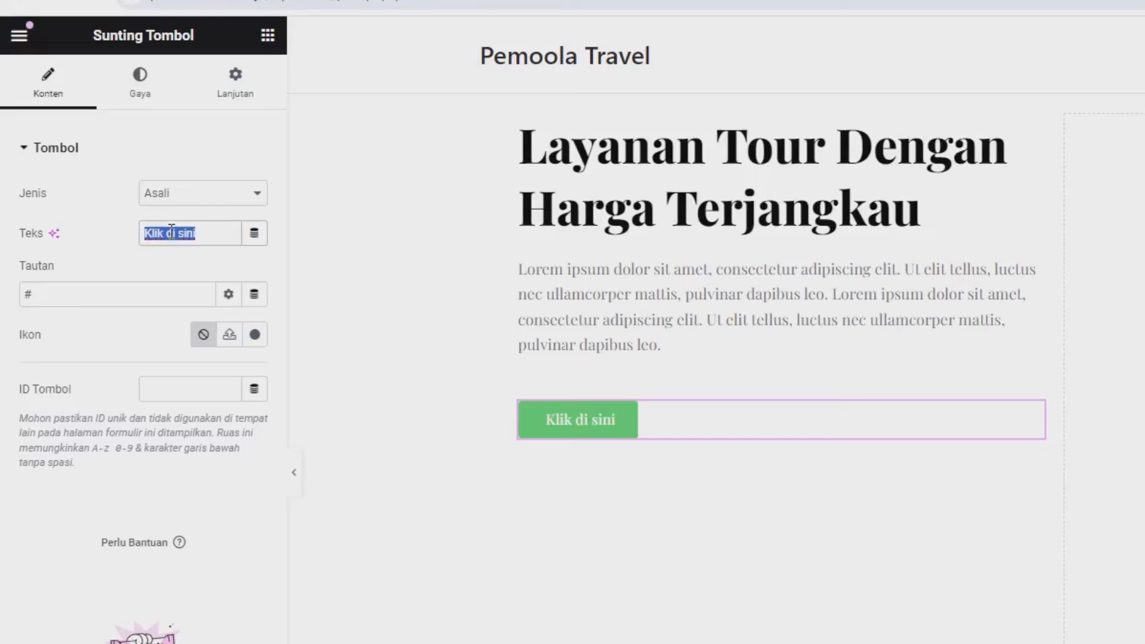
pyautogui.write('Layanan k')
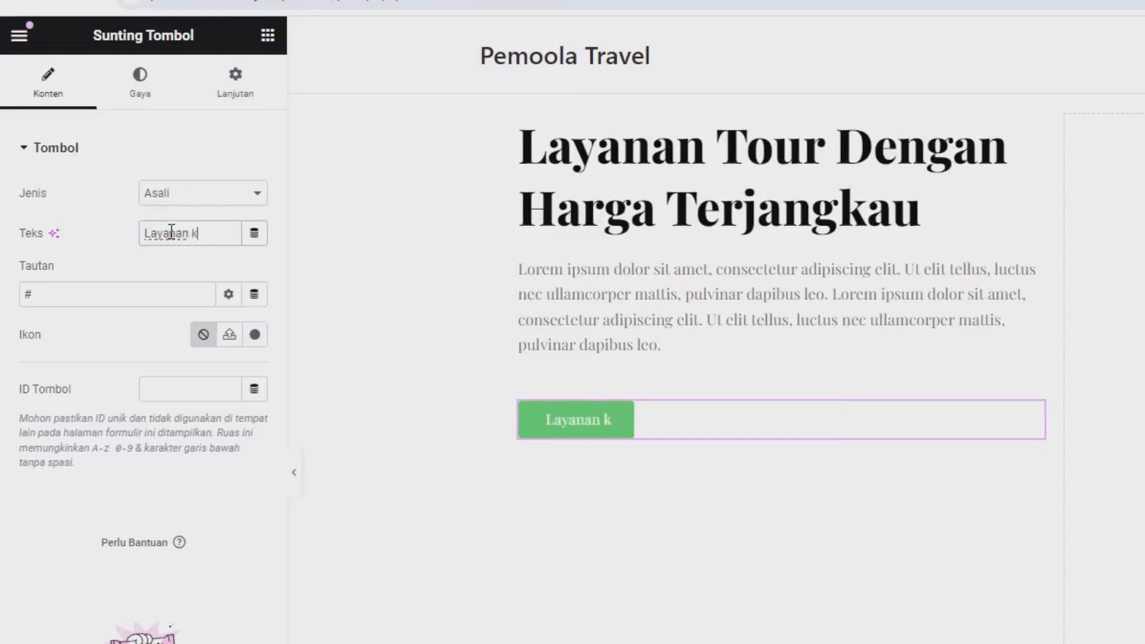
pyautogui.press('BackSpace')
pyautogui.write('Kami')
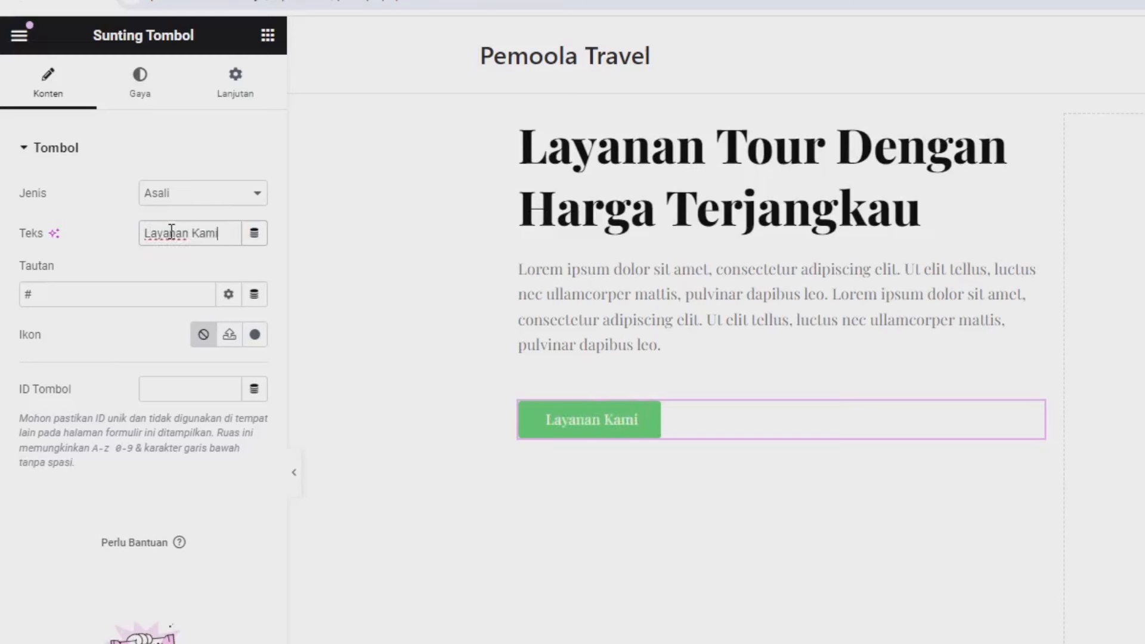
# Step: Link the button to the Trips page address copied from the live site
pyautogui.click(68, 290)
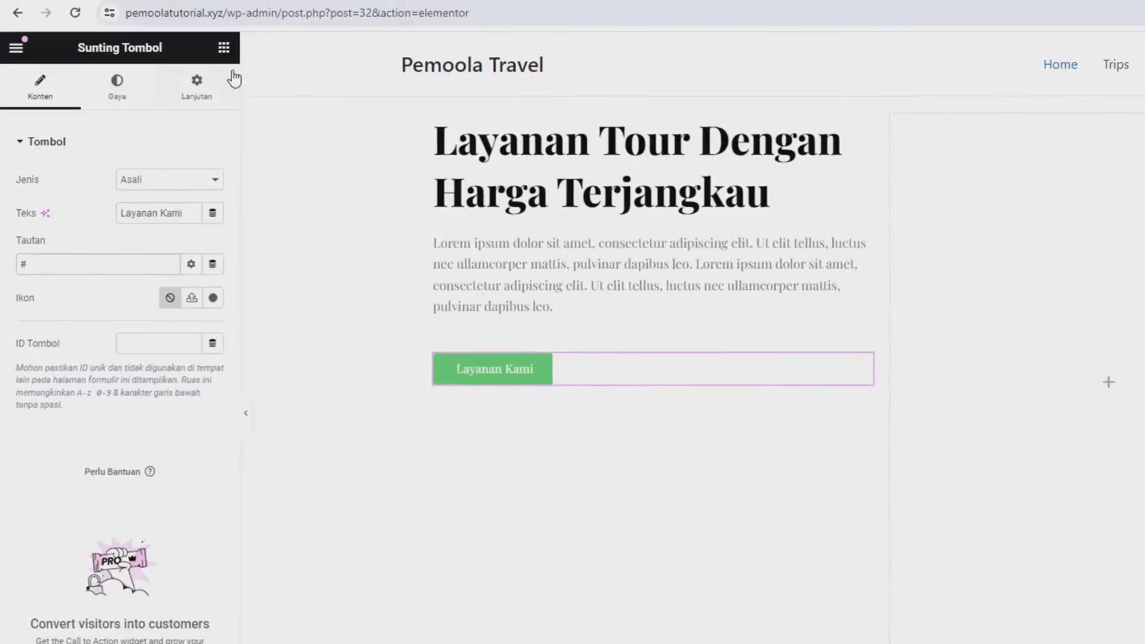
pyautogui.click(206, 16)
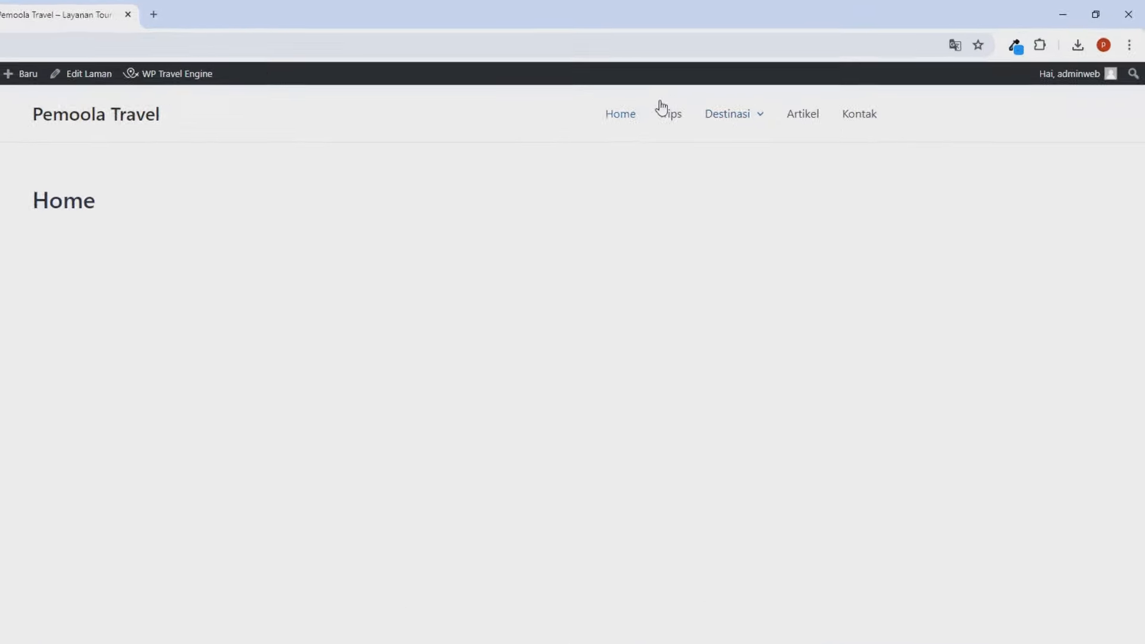
pyautogui.rightClick(506, 148)
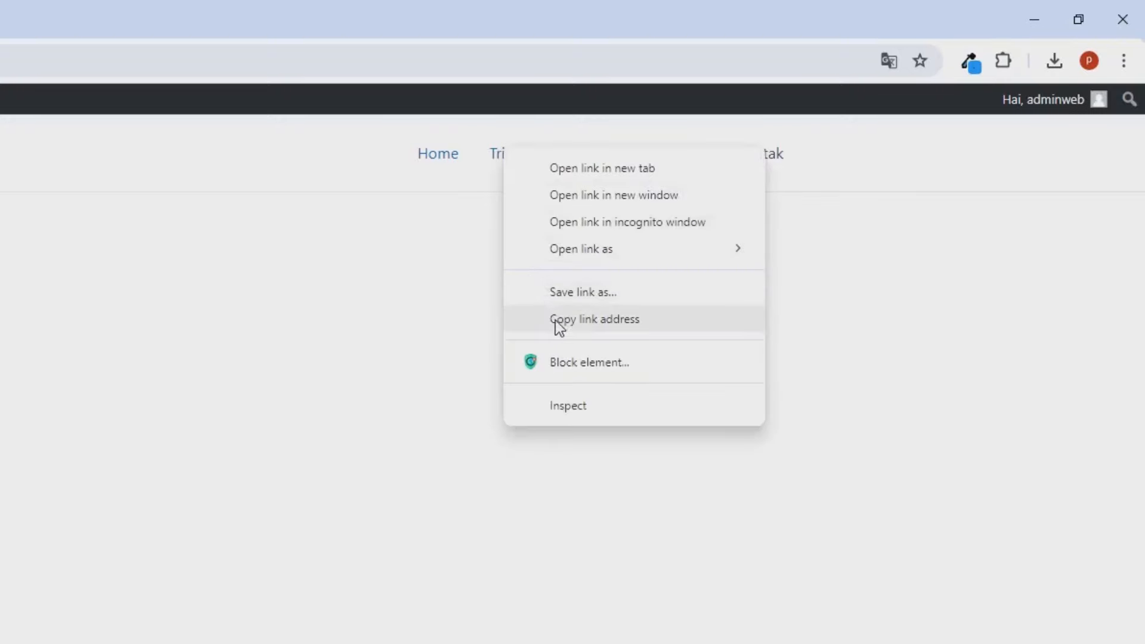
pyautogui.click(560, 321)
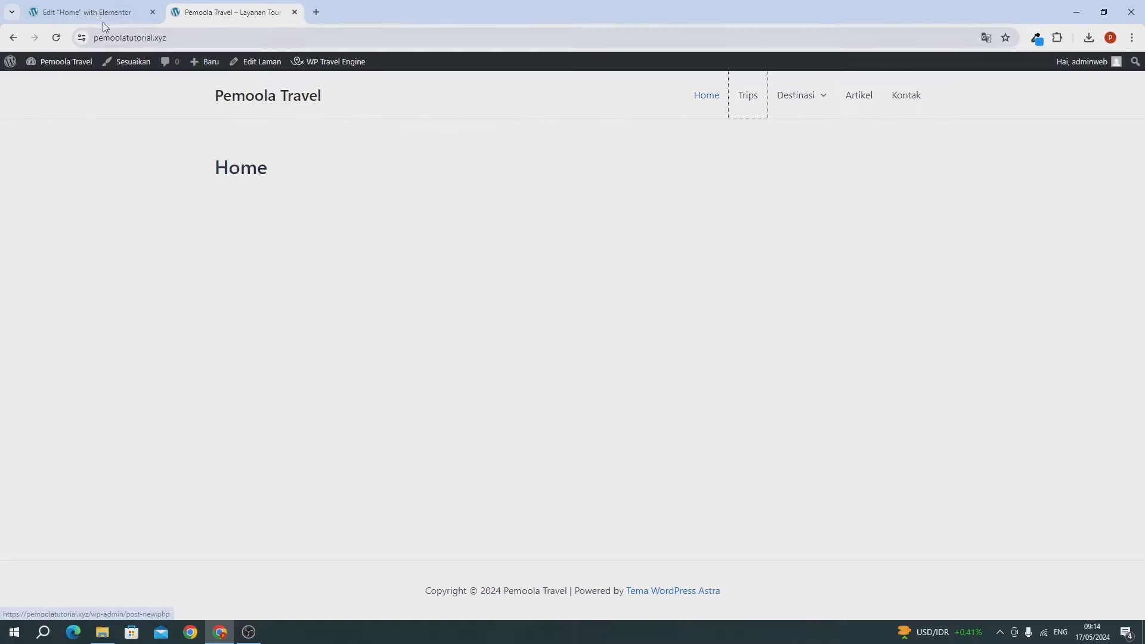
pyautogui.click(90, 12)
pyautogui.press('BackSpace')
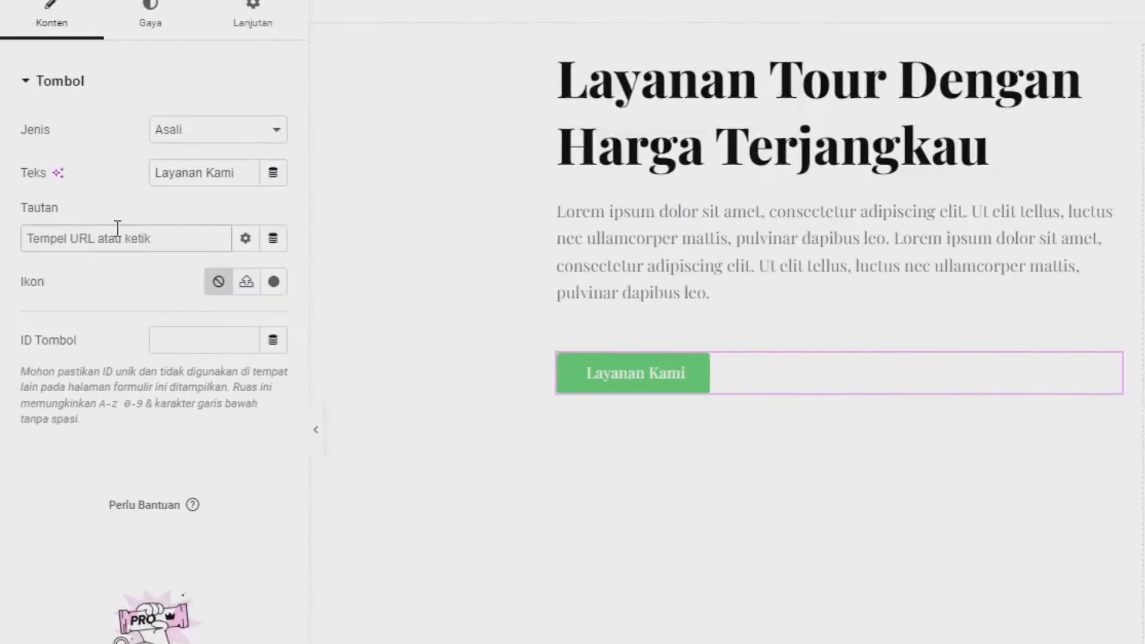
pyautogui.hotkey('ctrl', 'v')
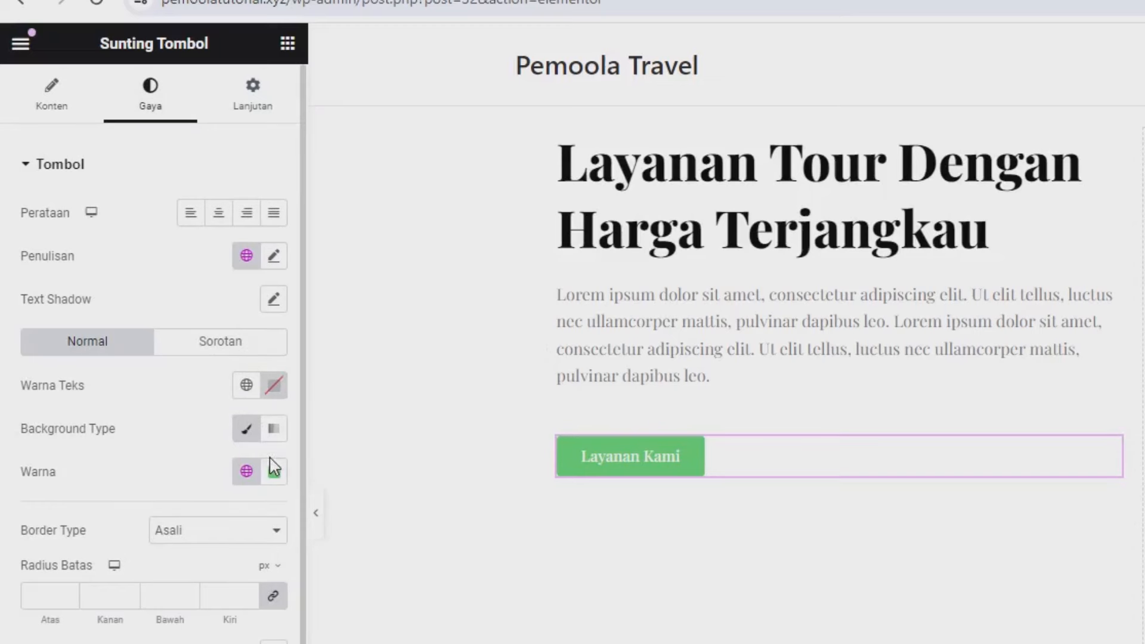
# Step: Set the button background colour to blue rgb(17, 148, 254)
pyautogui.click(275, 473)
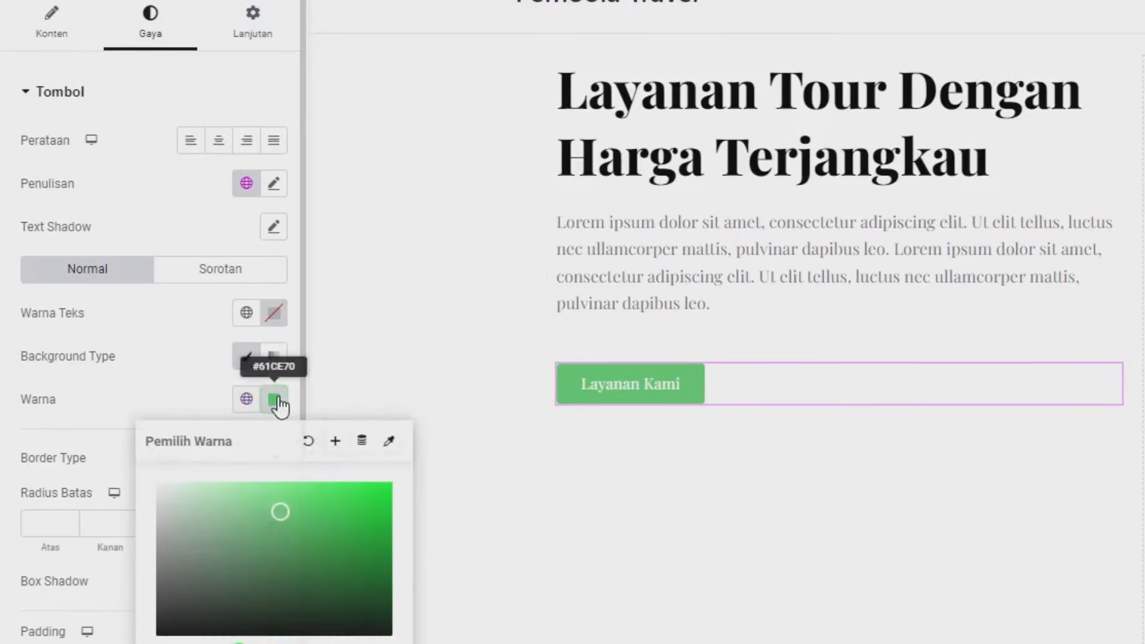
pyautogui.moveTo(312, 391); pyautogui.dragTo(285, 424)
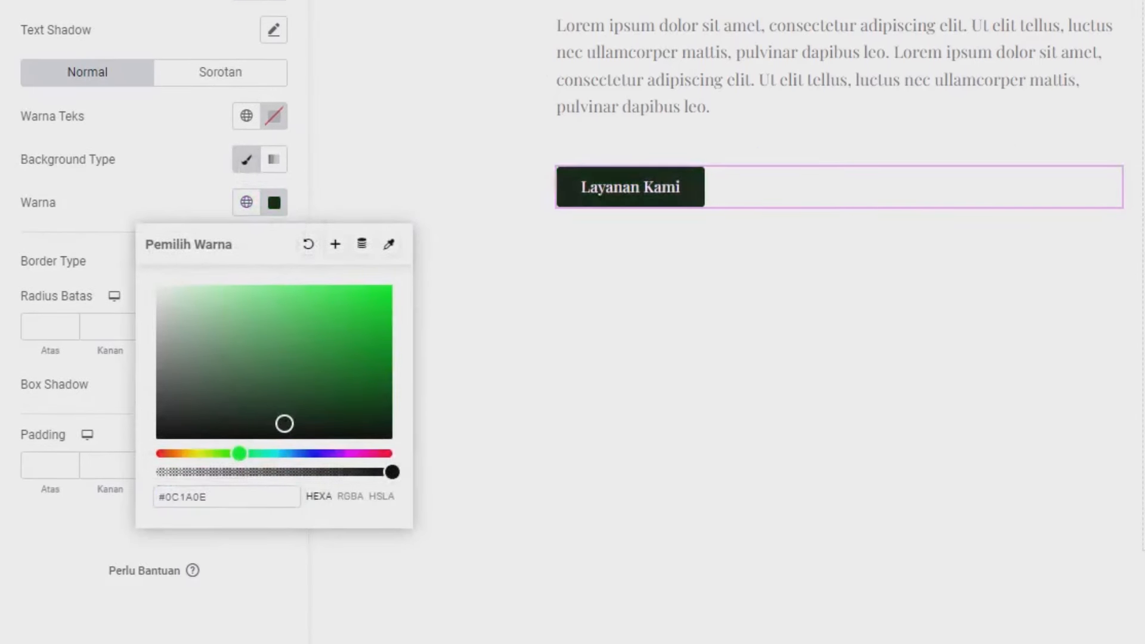
pyautogui.click(1036, 37)
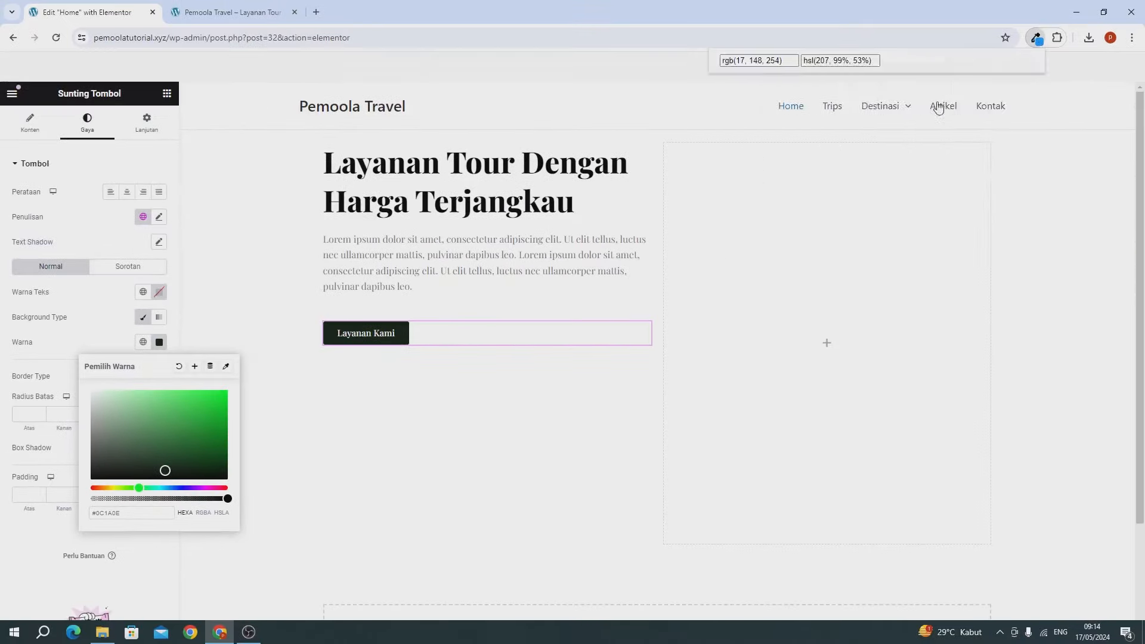
pyautogui.click(753, 233)
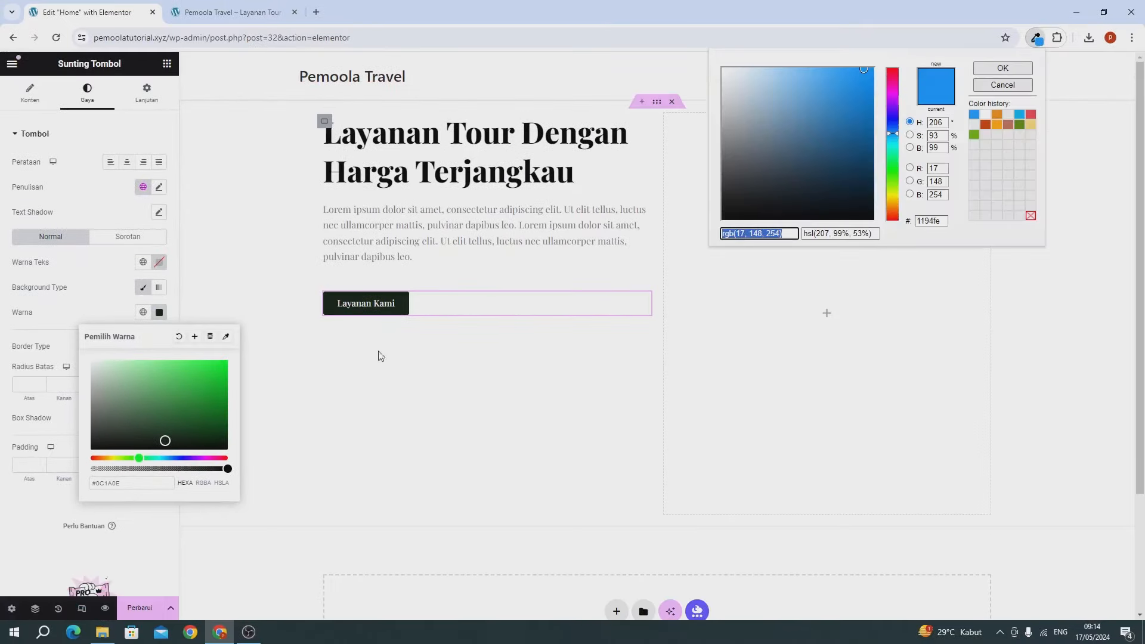
pyautogui.click(119, 483)
pyautogui.hotkey('ctrl', 'a')
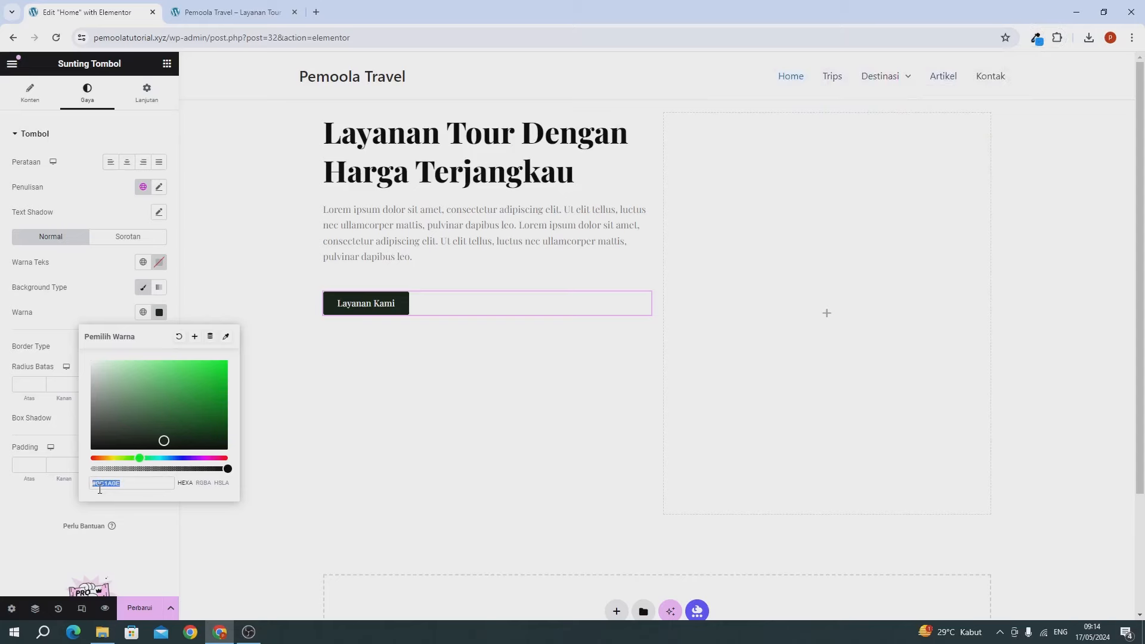
pyautogui.hotkey('ctrl', 'v')
pyautogui.click(110, 292)
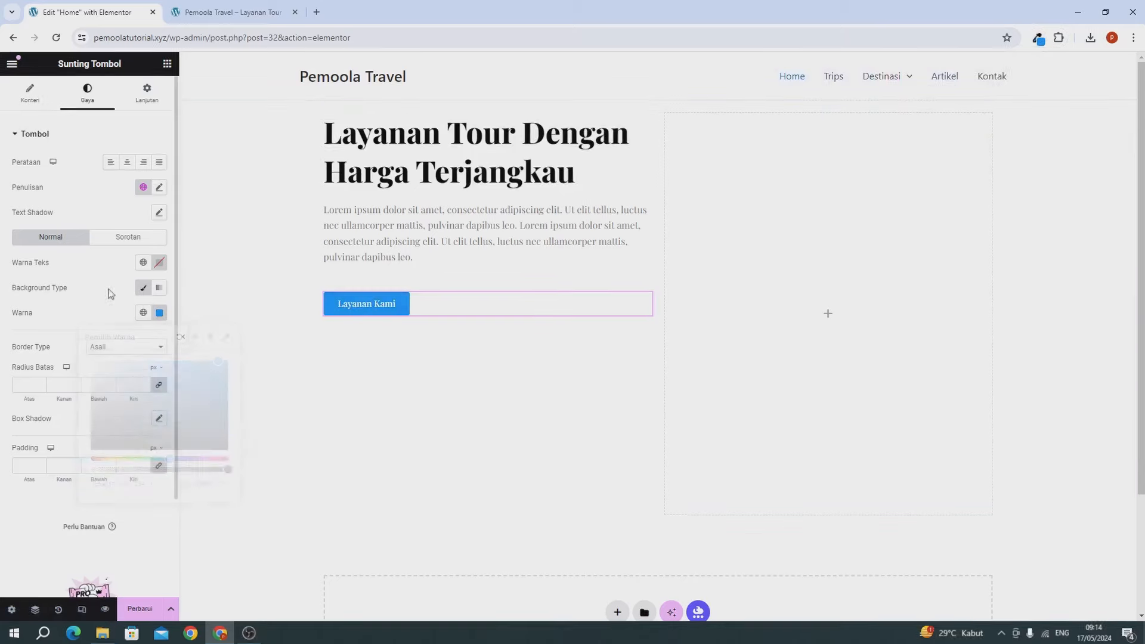
# Step: Add an Image widget to the right-hand column of the hero section
pyautogui.click(279, 108)
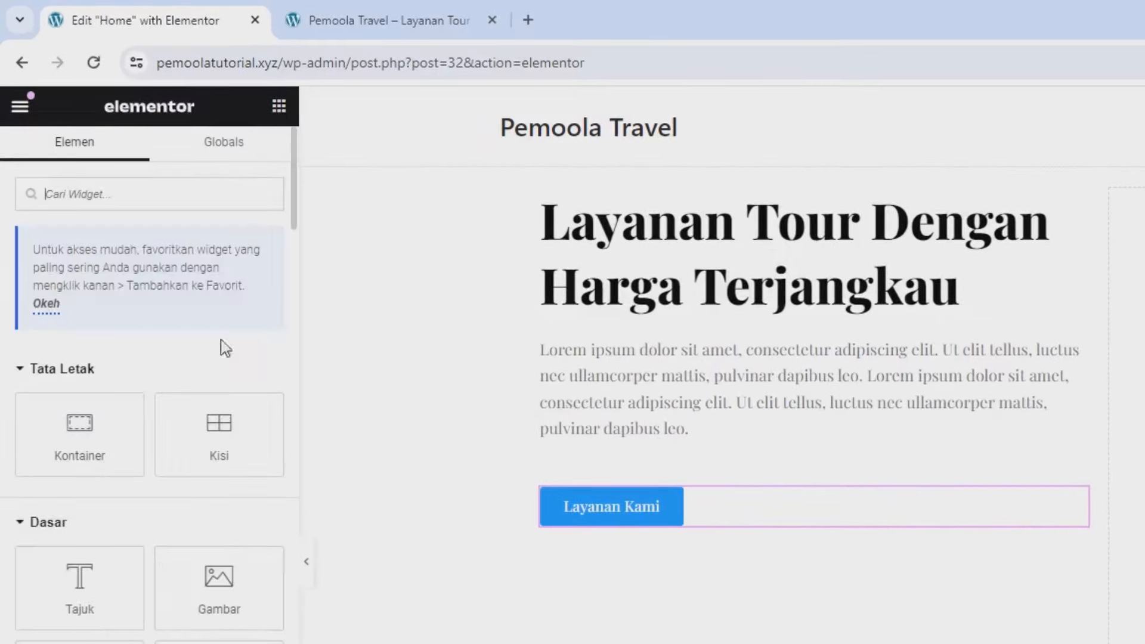
pyautogui.moveTo(231, 462); pyautogui.dragTo(1144, 467)
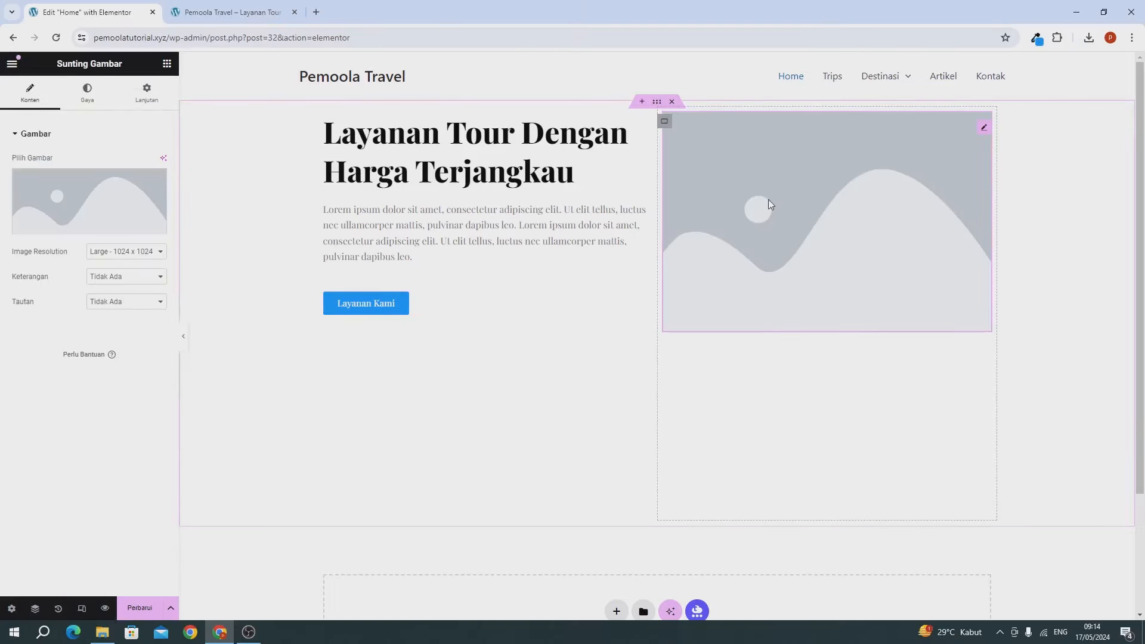
pyautogui.moveTo(33, 224)
# Step: Upload the travel logo file from recent downloads and insert it into the Image widget
pyautogui.click(67, 206)
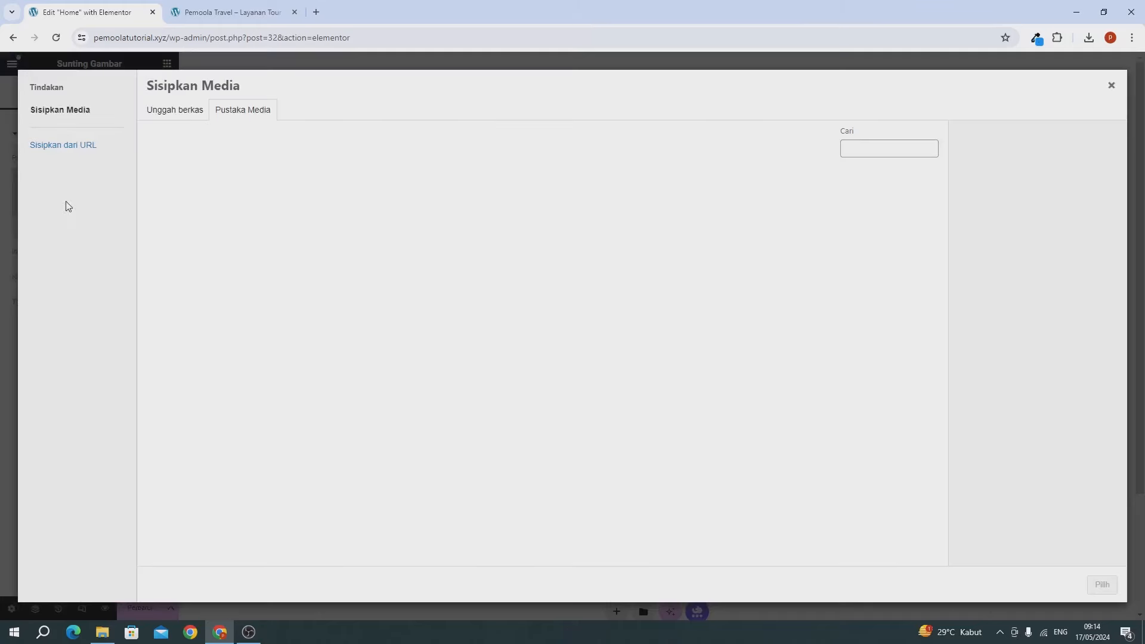
pyautogui.click(174, 111)
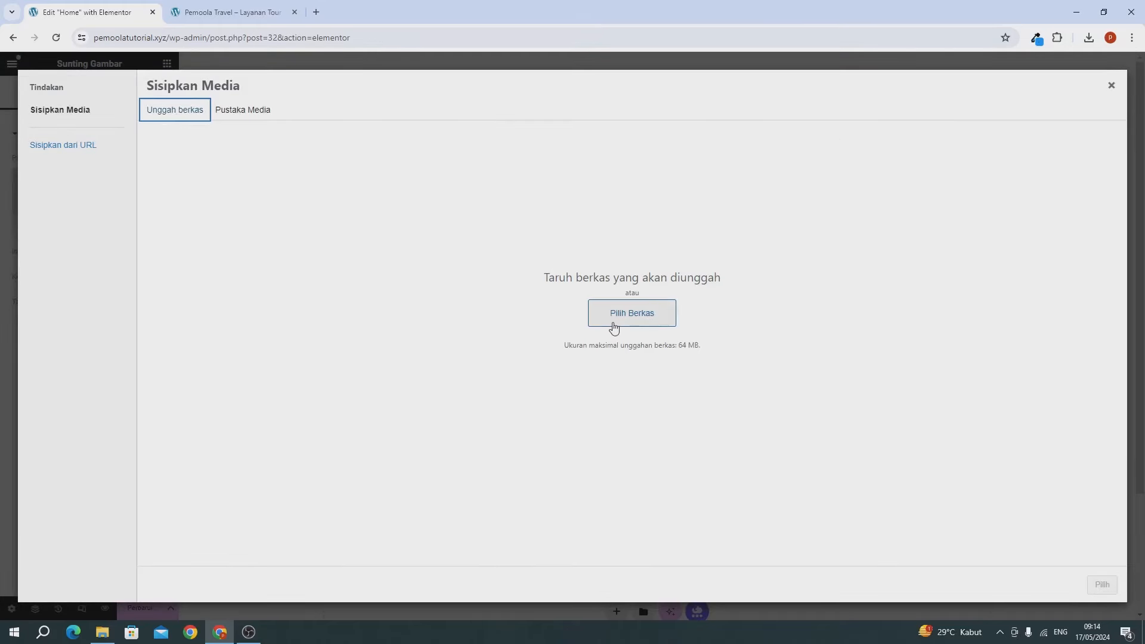
pyautogui.click(1090, 38)
pyautogui.moveTo(1002, 95); pyautogui.dragTo(483, 337)
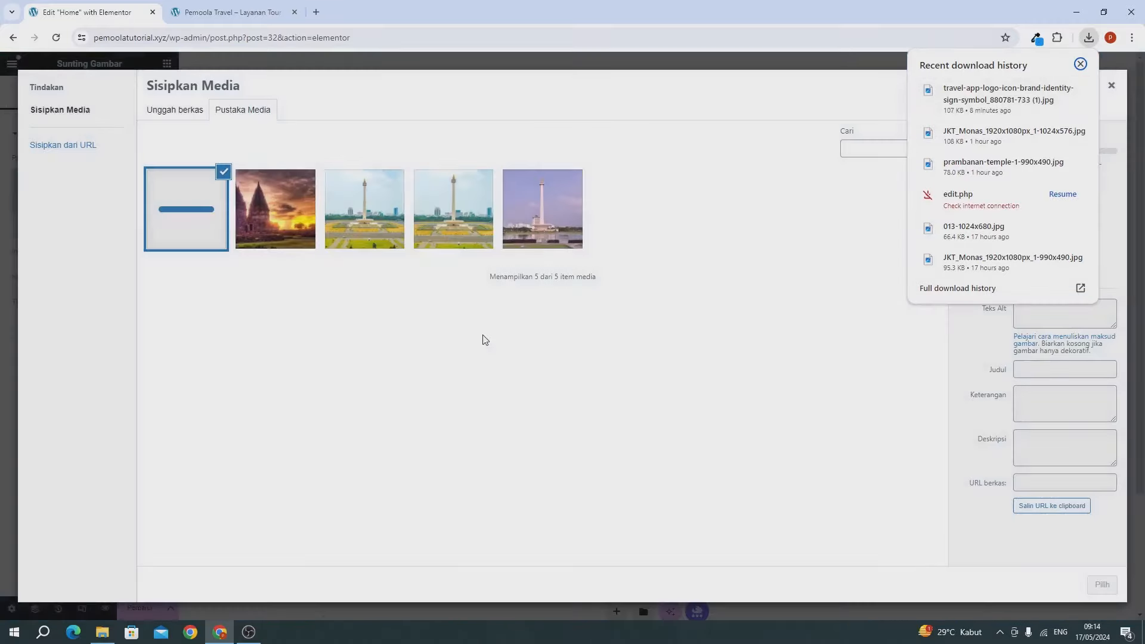
pyautogui.click(768, 359)
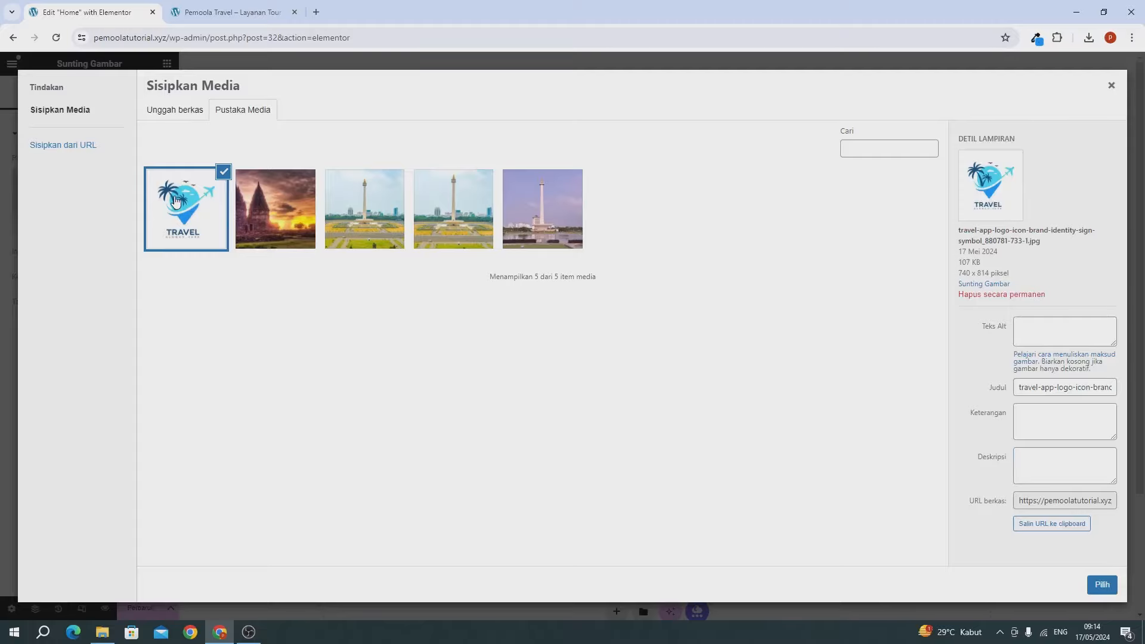
pyautogui.click(1102, 584)
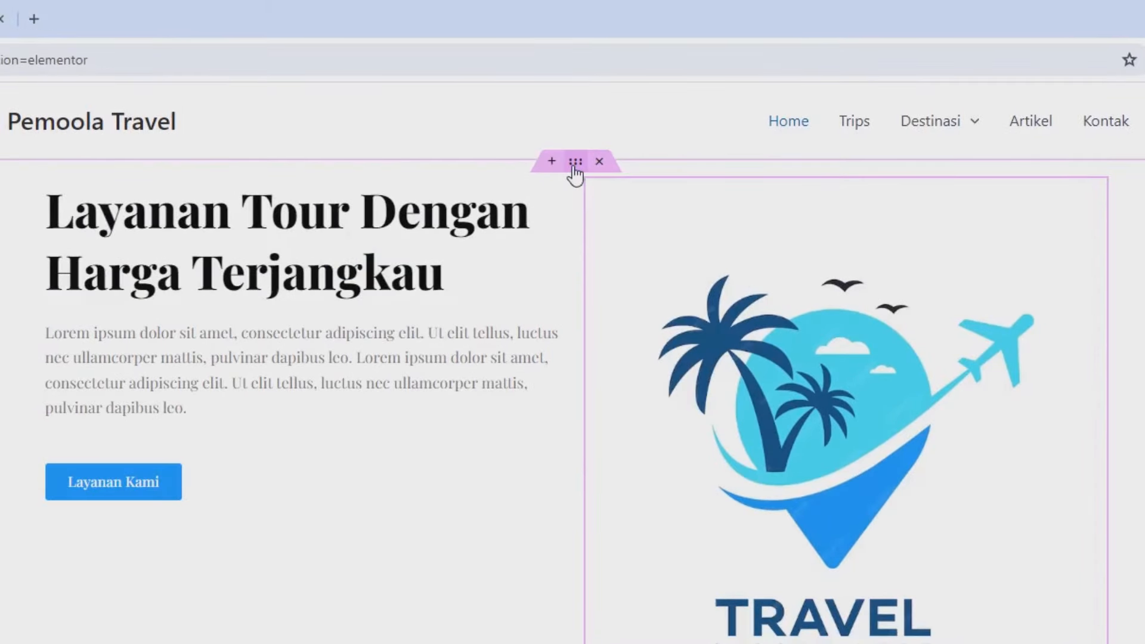
# Step: Set the hero container's Align Items to Center, update the page, and reload Home on the live site
pyautogui.click(575, 162)
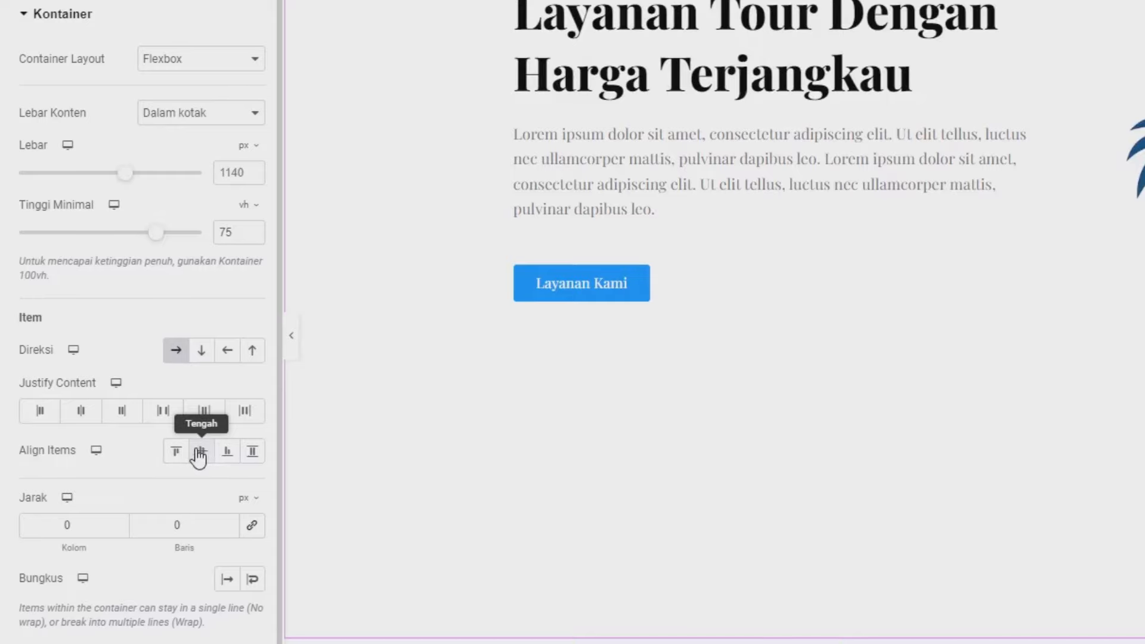
pyautogui.click(200, 454)
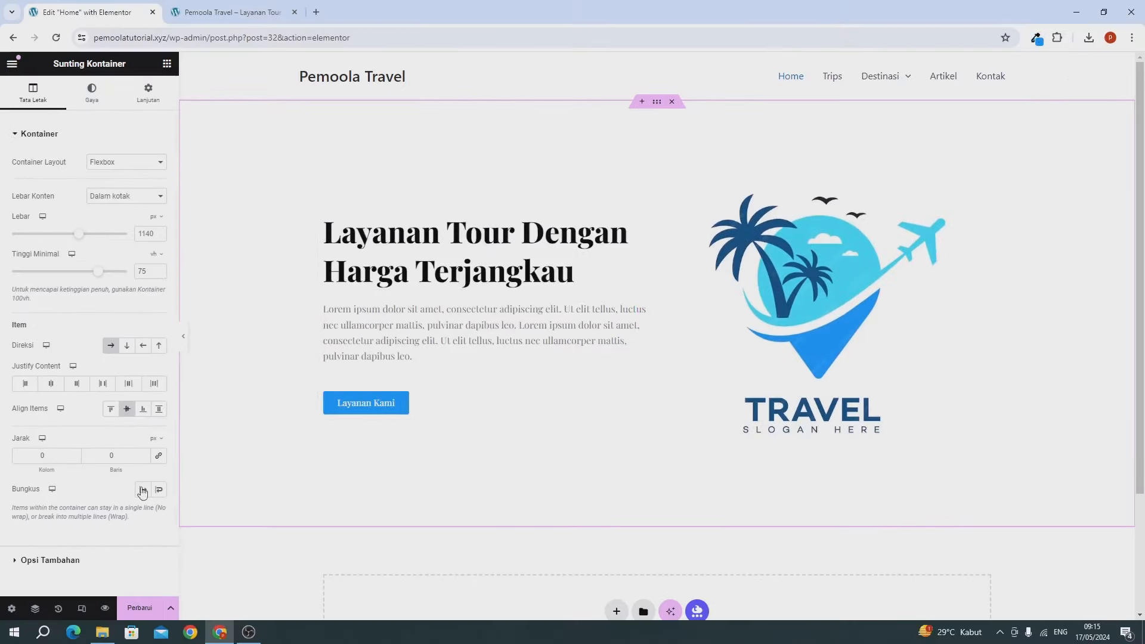
pyautogui.click(141, 608)
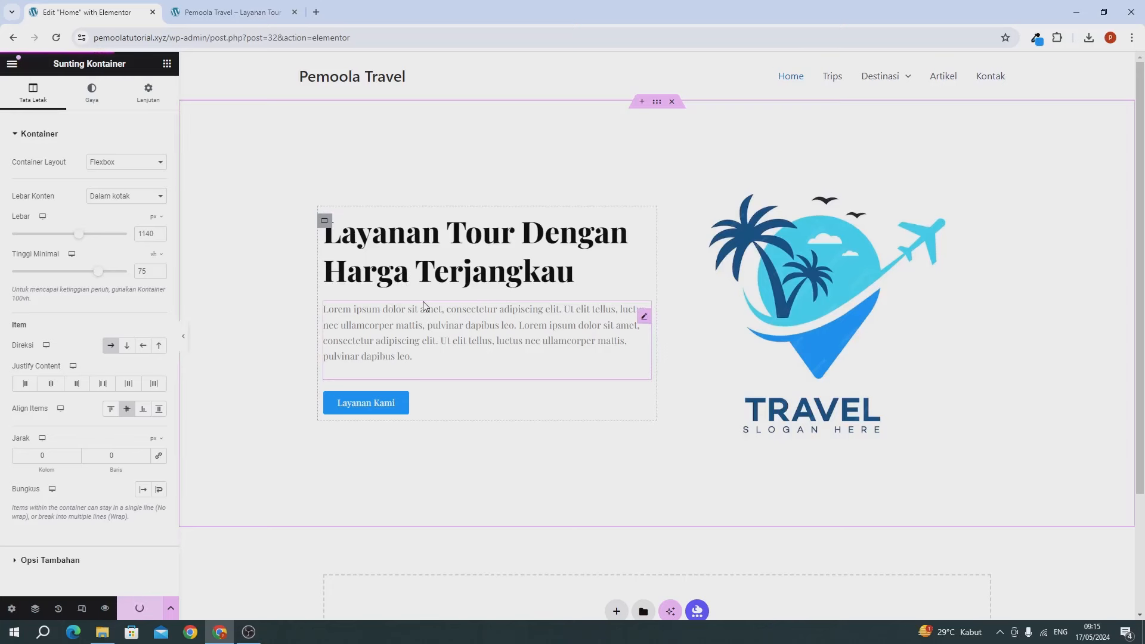
pyautogui.click(207, 23)
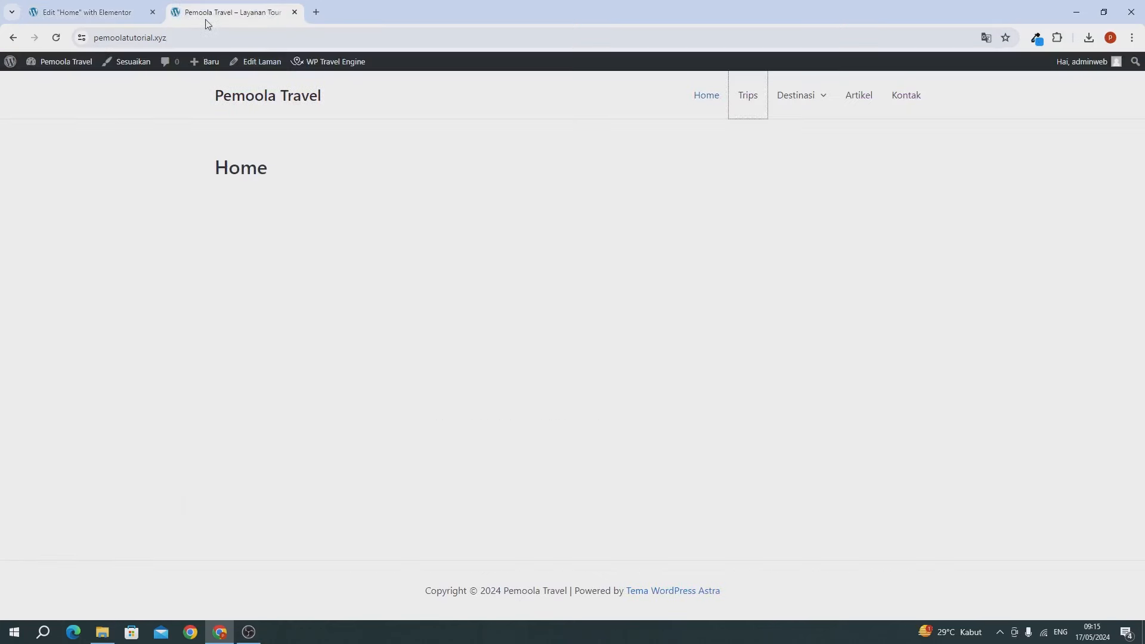
pyautogui.click(707, 102)
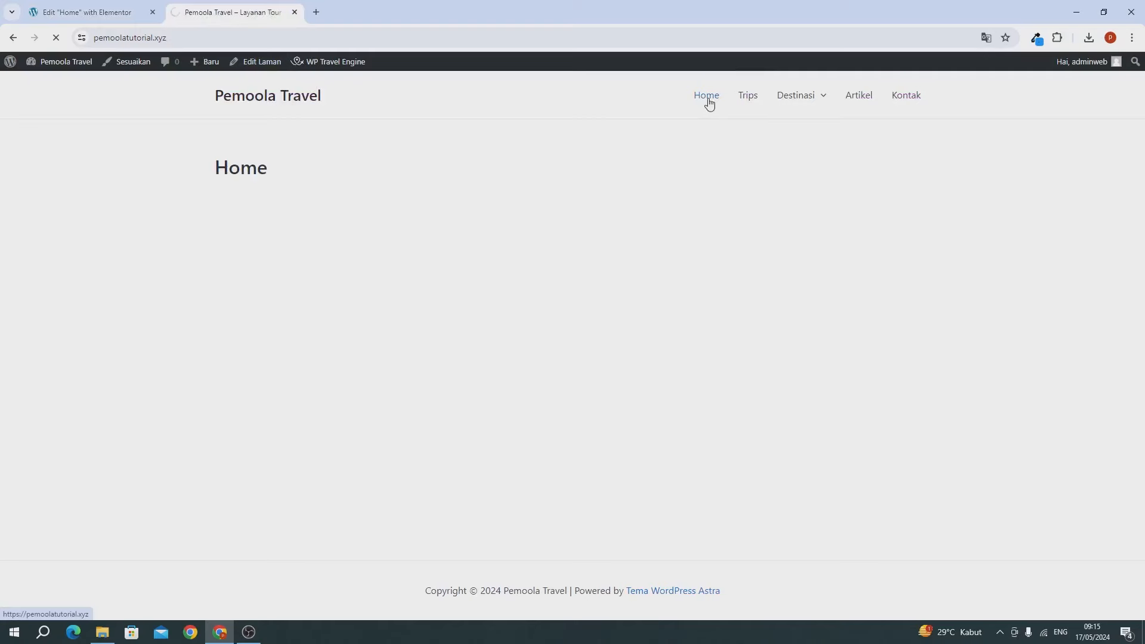
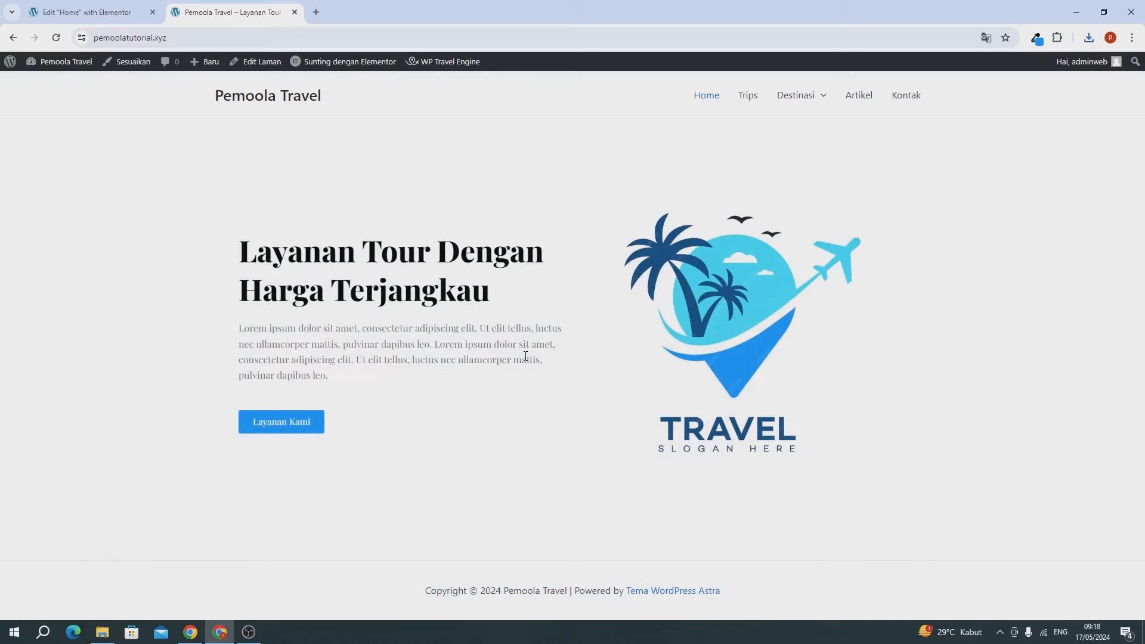
# Step: Switch to the 'Edit Home with Elementor' tab and scroll down to the empty add-section area
pyautogui.click(64, 13)
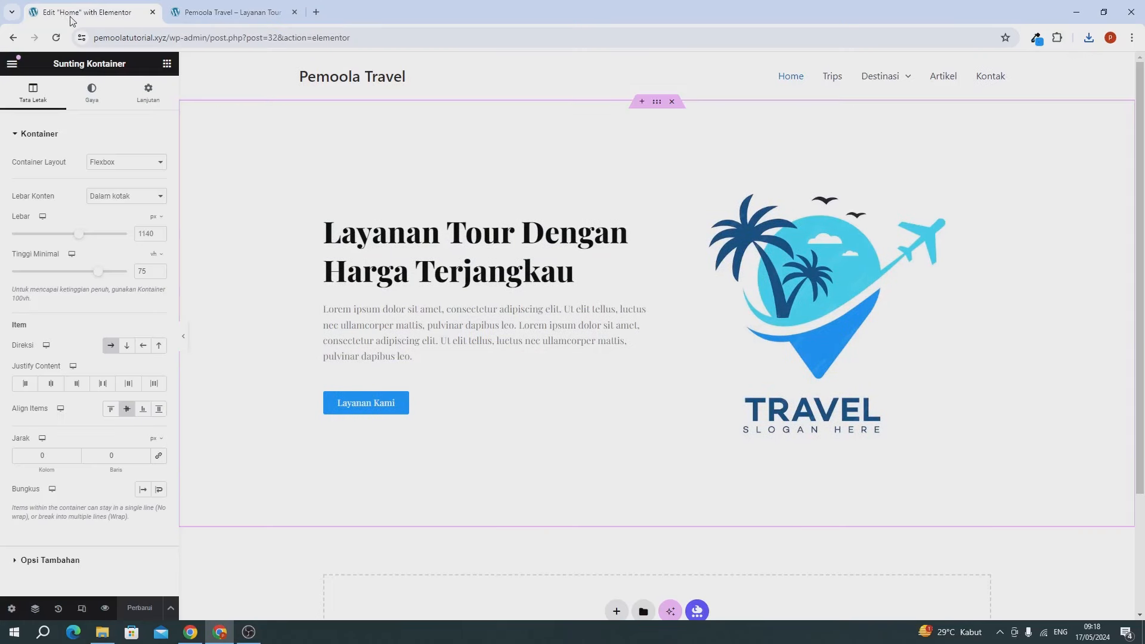
pyautogui.scroll(-3, 468, 298)
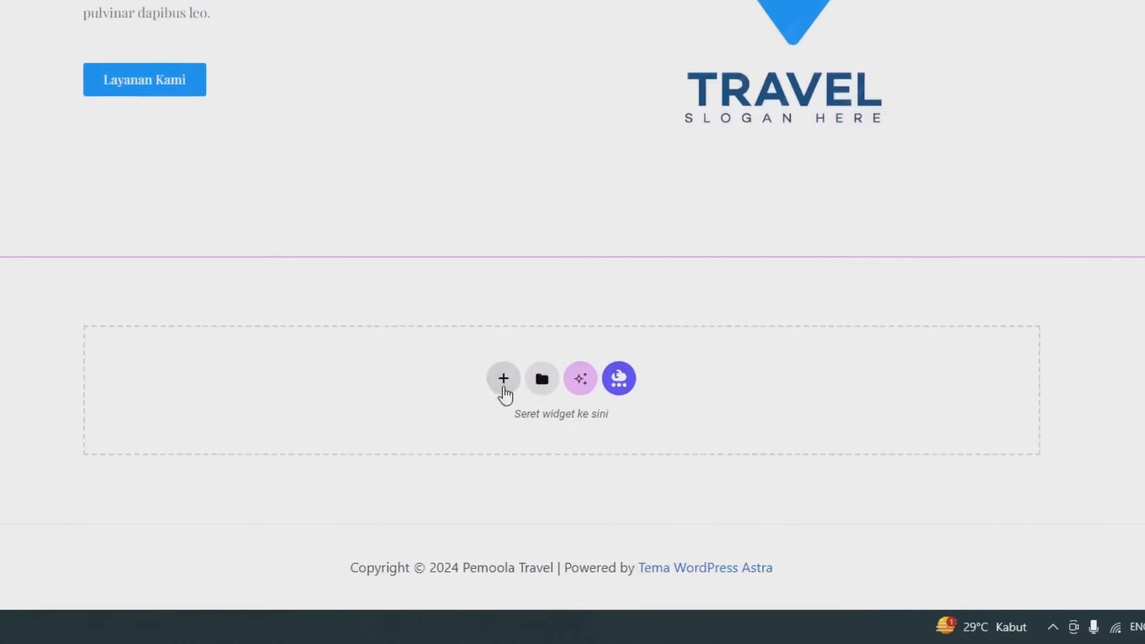
# Step: Add a new two-column Flexbox container below the hero section
pyautogui.click(503, 382)
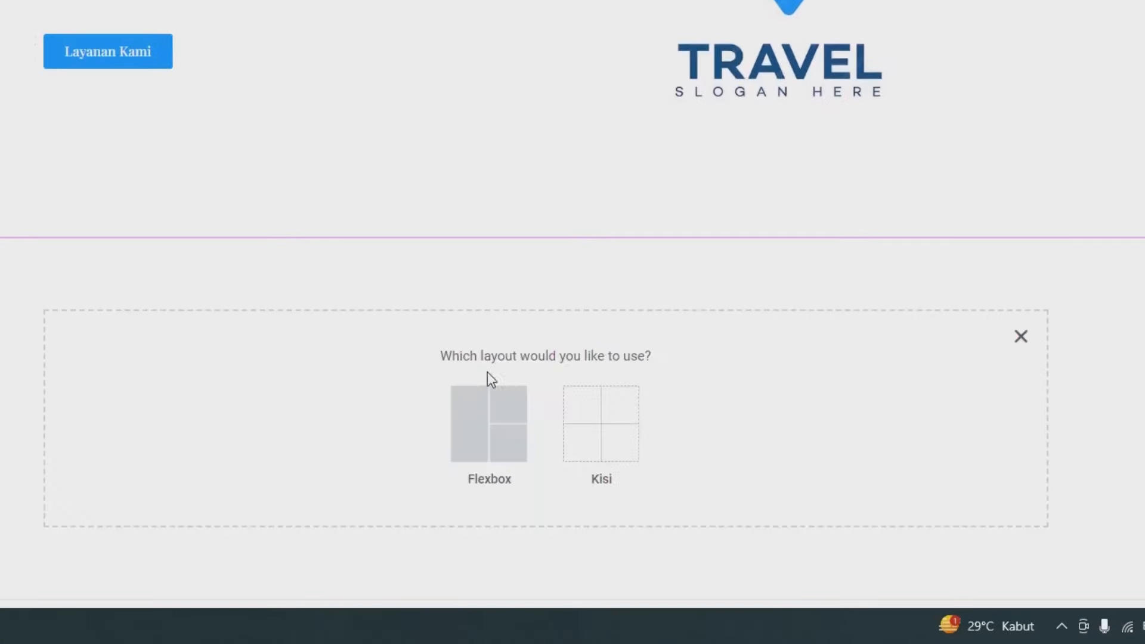
pyautogui.click(472, 412)
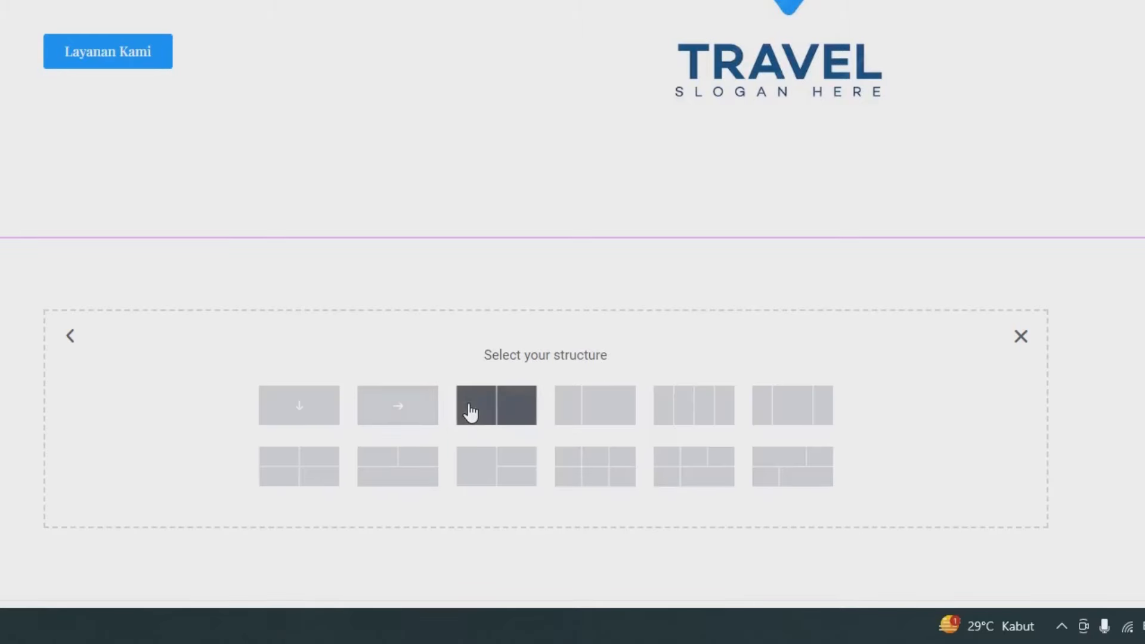
pyautogui.click(472, 412)
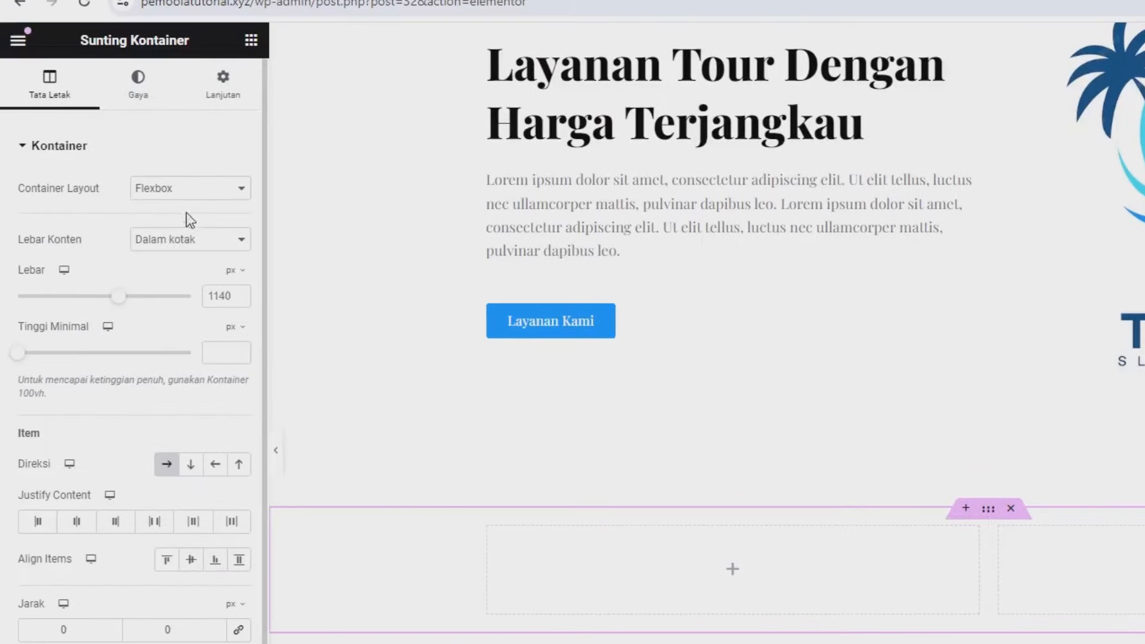
# Step: Give the new container a 5% top margin in its Lanjutan settings
pyautogui.click(218, 96)
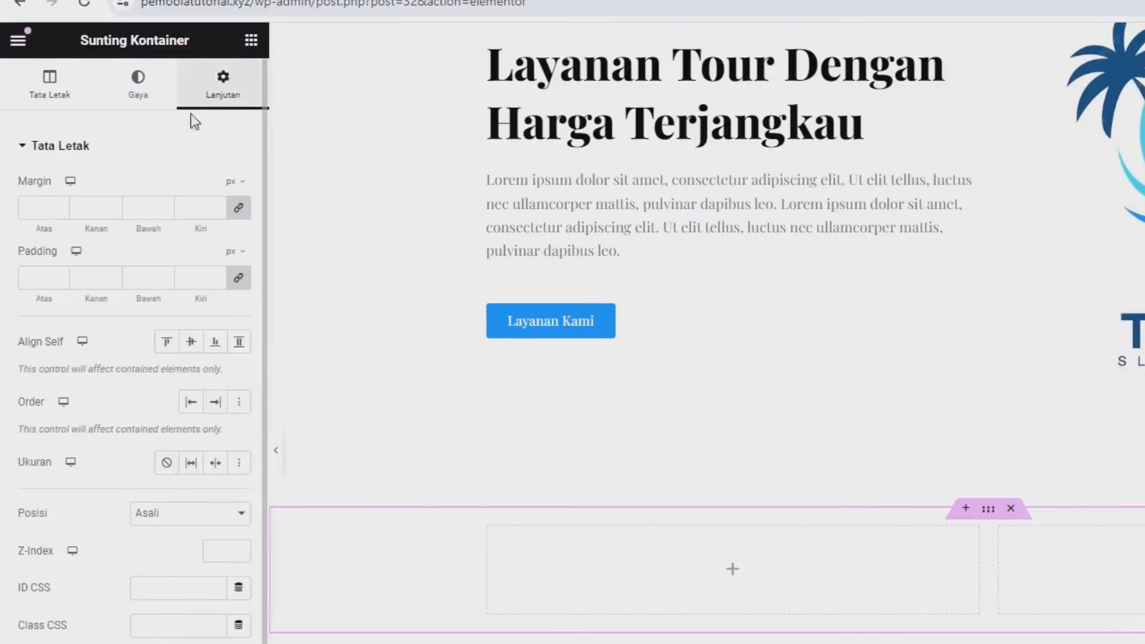
pyautogui.click(238, 209)
pyautogui.click(234, 181)
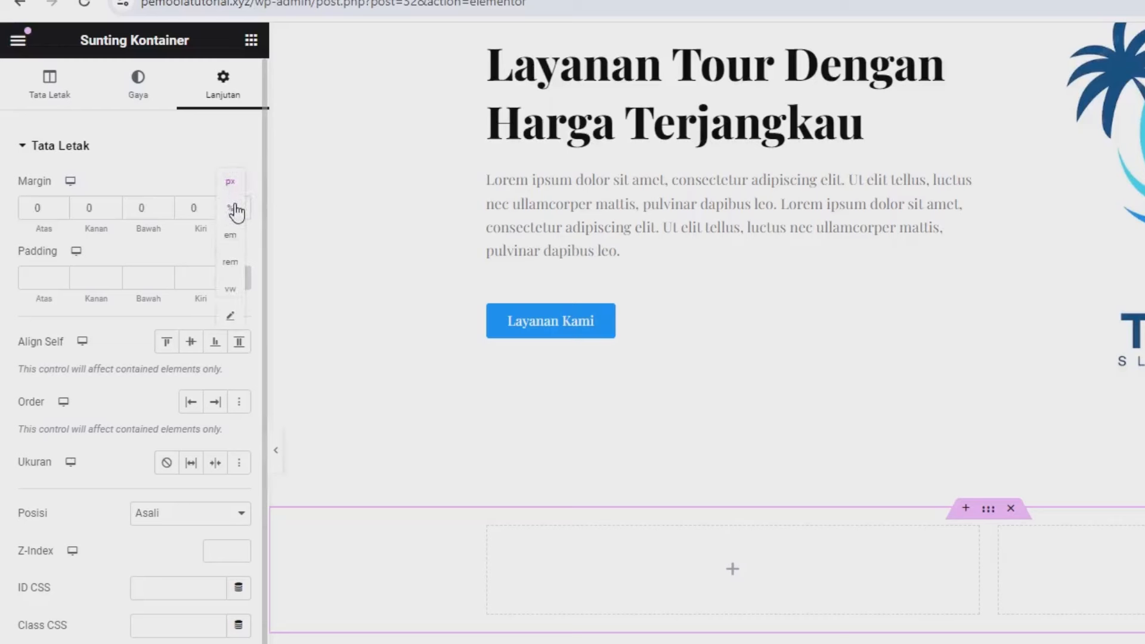
pyautogui.click(235, 208)
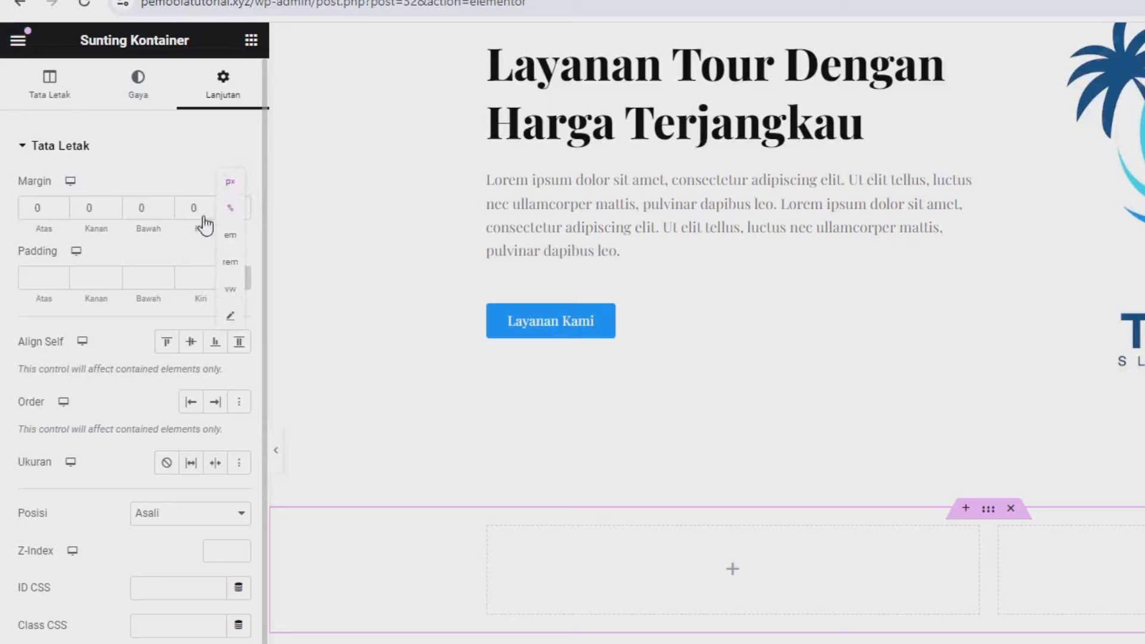
pyautogui.click(51, 209)
pyautogui.write('5')
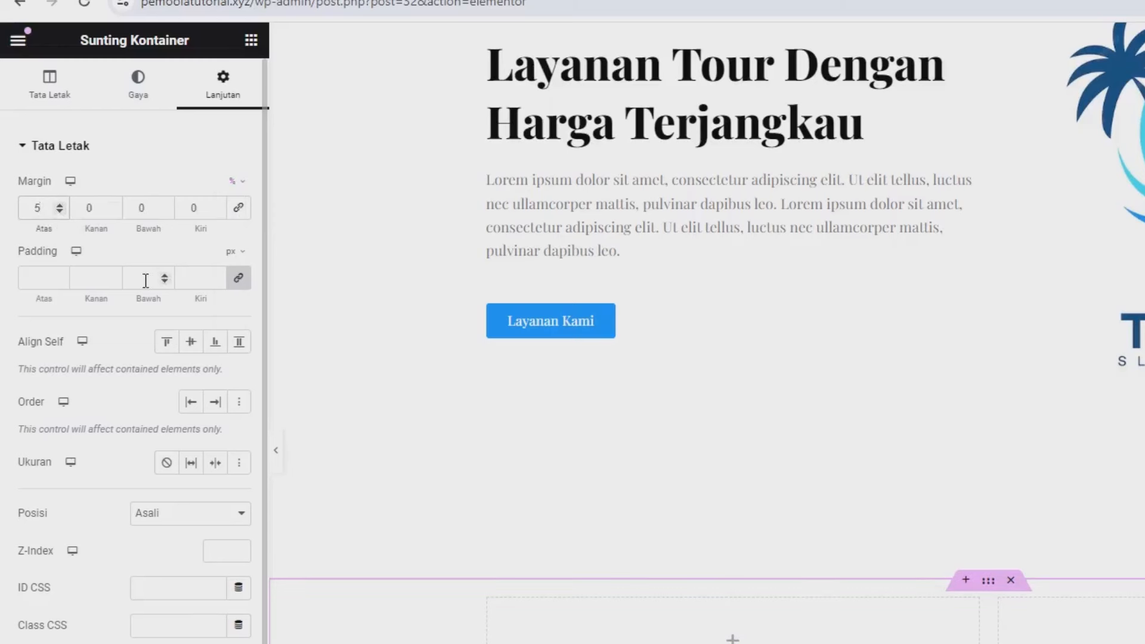
# Step: Set the container's padding to 8% at the top and bottom
pyautogui.click(240, 280)
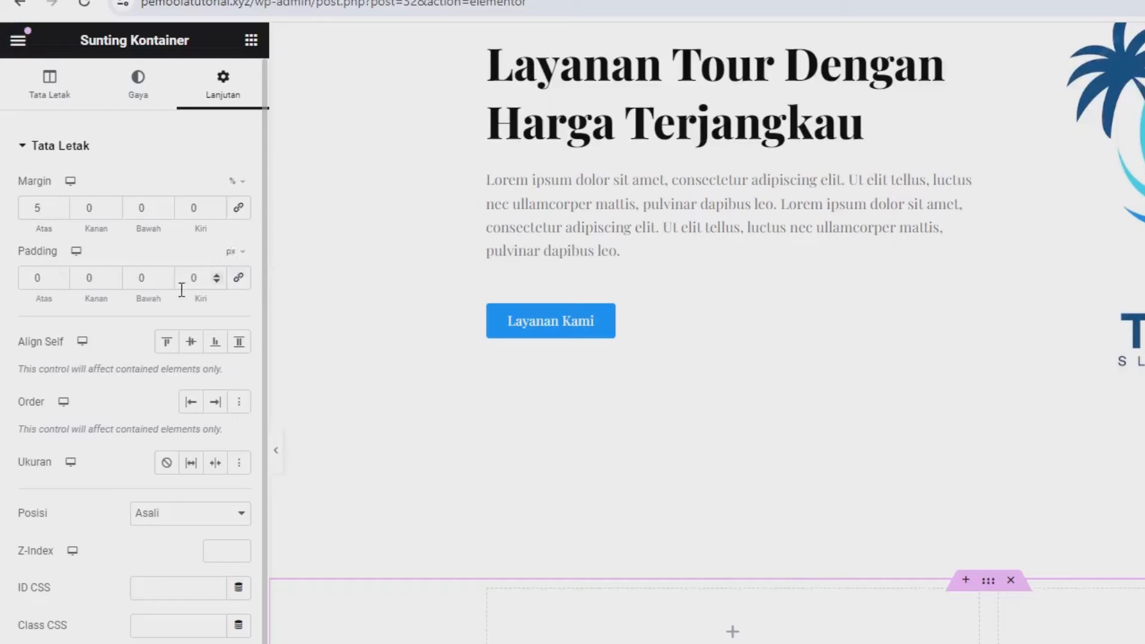
pyautogui.click(236, 253)
pyautogui.click(231, 278)
pyautogui.click(41, 276)
pyautogui.write('8')
pyautogui.doubleClick(148, 274)
pyautogui.write('8')
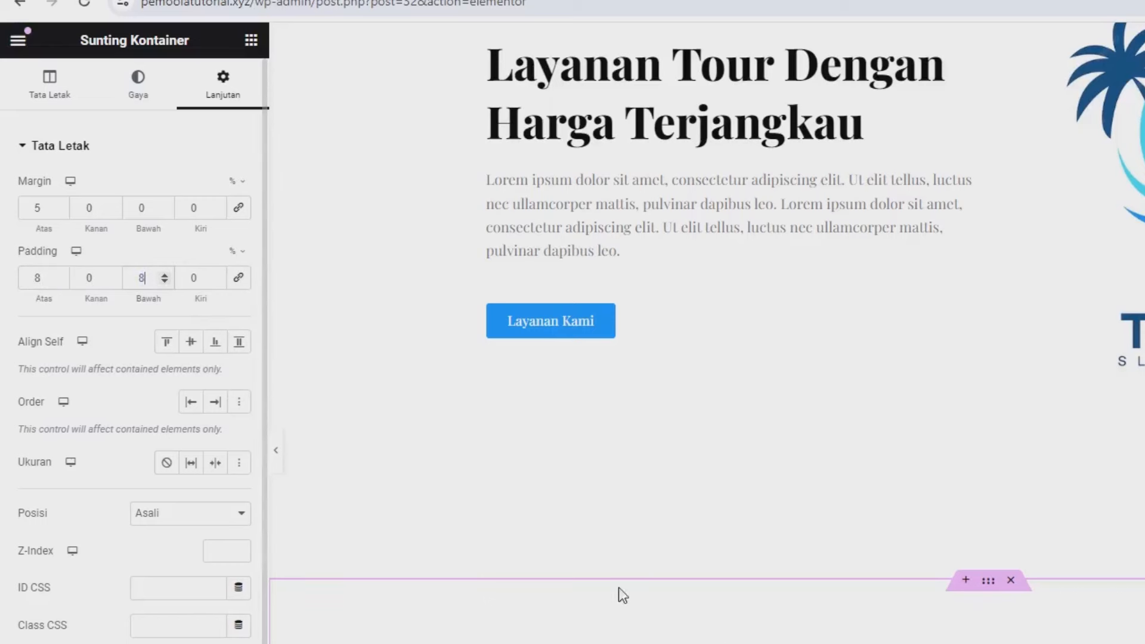
pyautogui.scroll(-3, 618, 587)
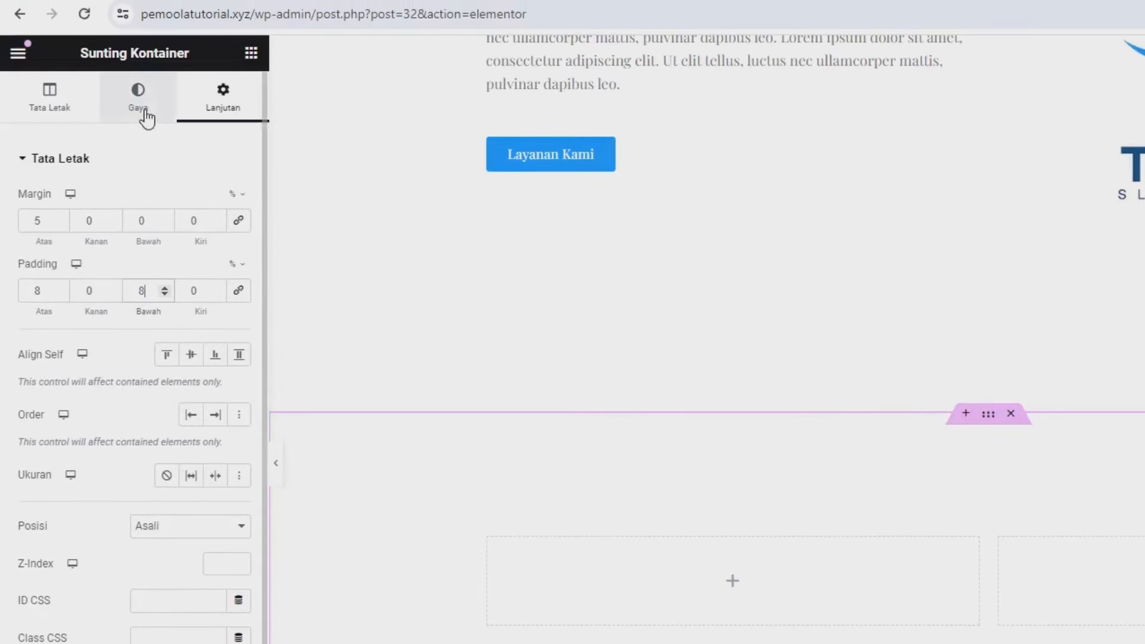
# Step: Set a Klasik background colour of rgb(17, 148, 254), copied from ColorZilla into the colour field
pyautogui.click(138, 104)
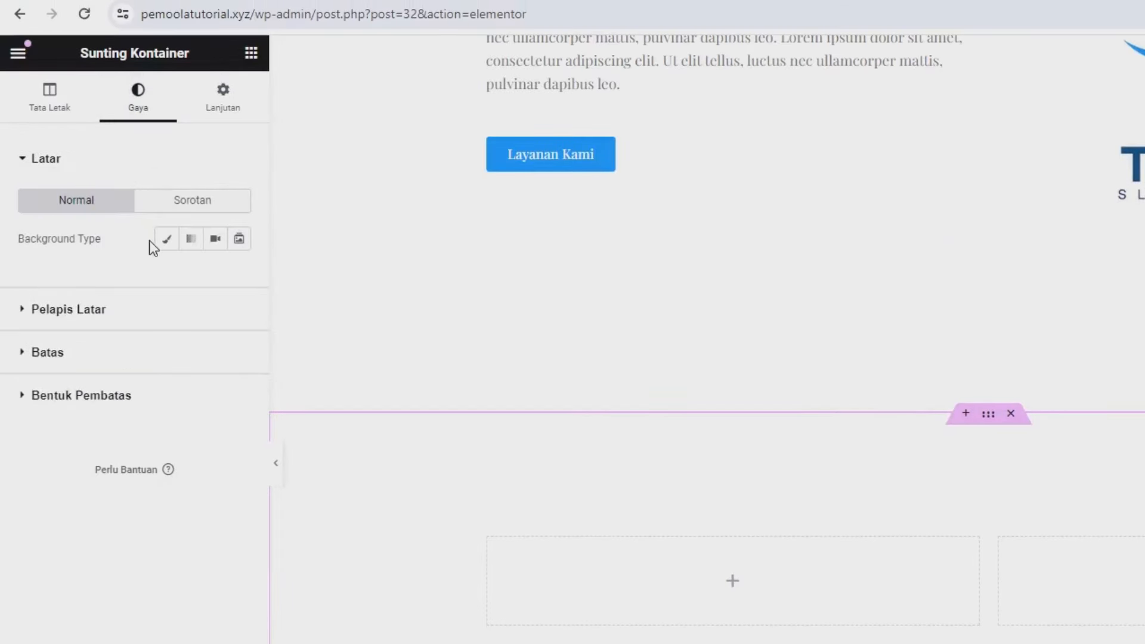
pyautogui.click(167, 242)
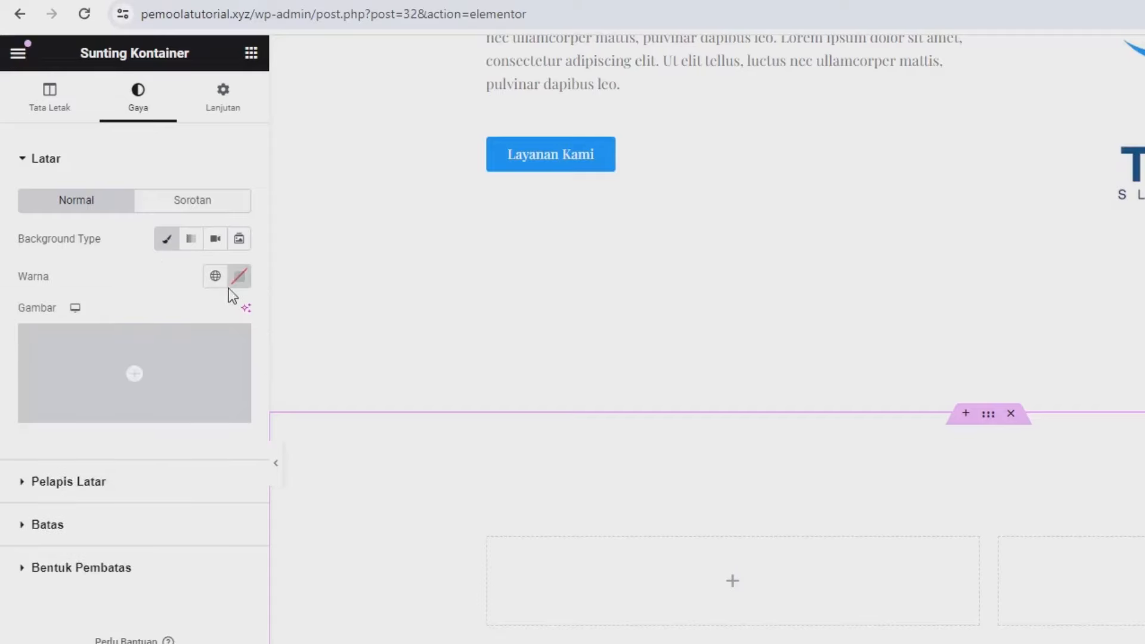
pyautogui.click(239, 276)
pyautogui.click(298, 399)
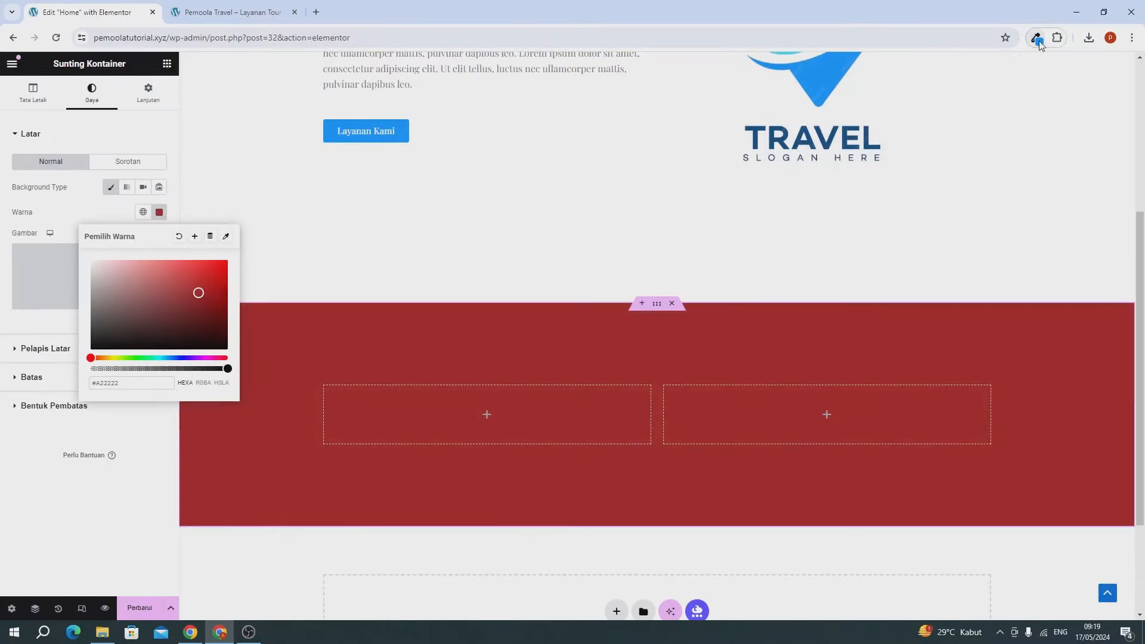
pyautogui.click(1038, 41)
pyautogui.click(951, 101)
pyautogui.click(731, 237)
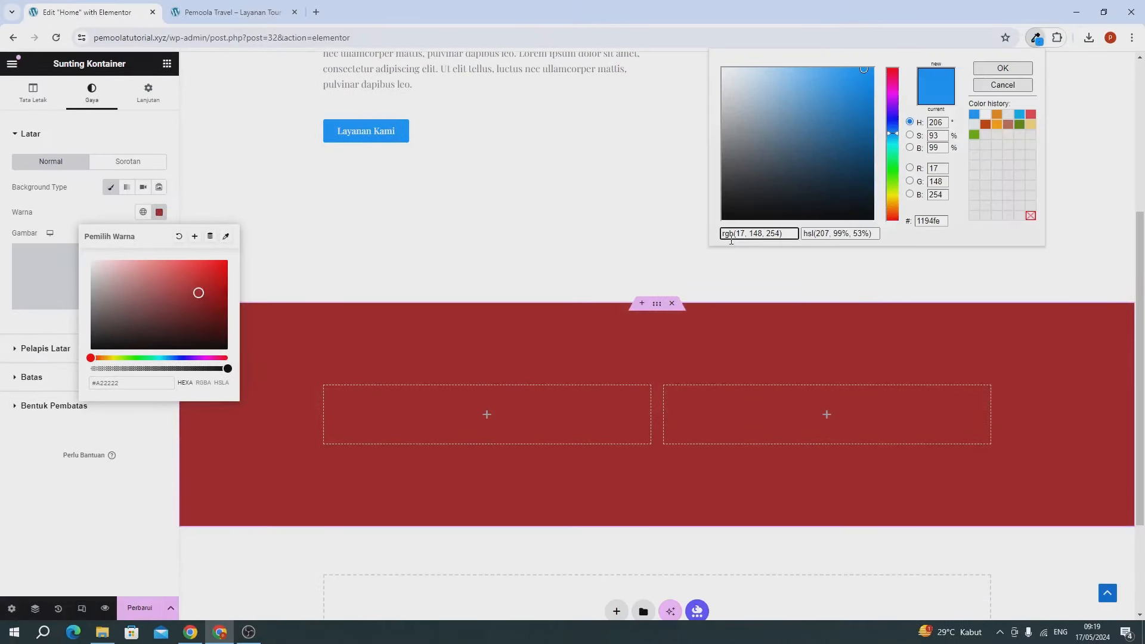
pyautogui.tripleClick(731, 238)
pyautogui.hotkey('ctrl', 'c')
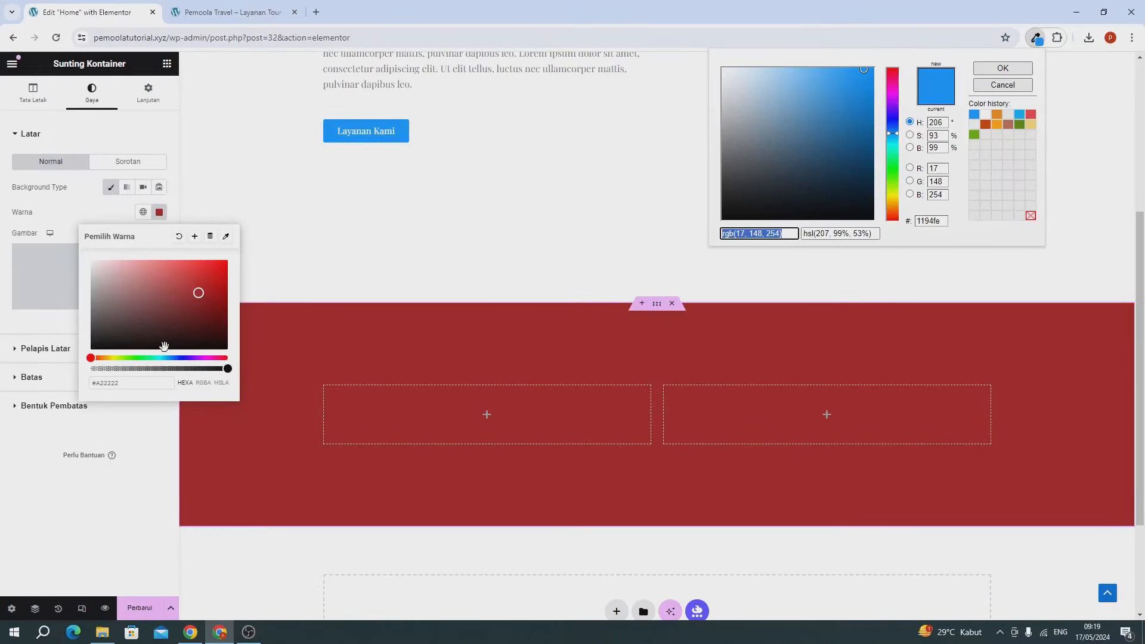
pyautogui.click(148, 383)
pyautogui.hotkey('ctrl', 'v')
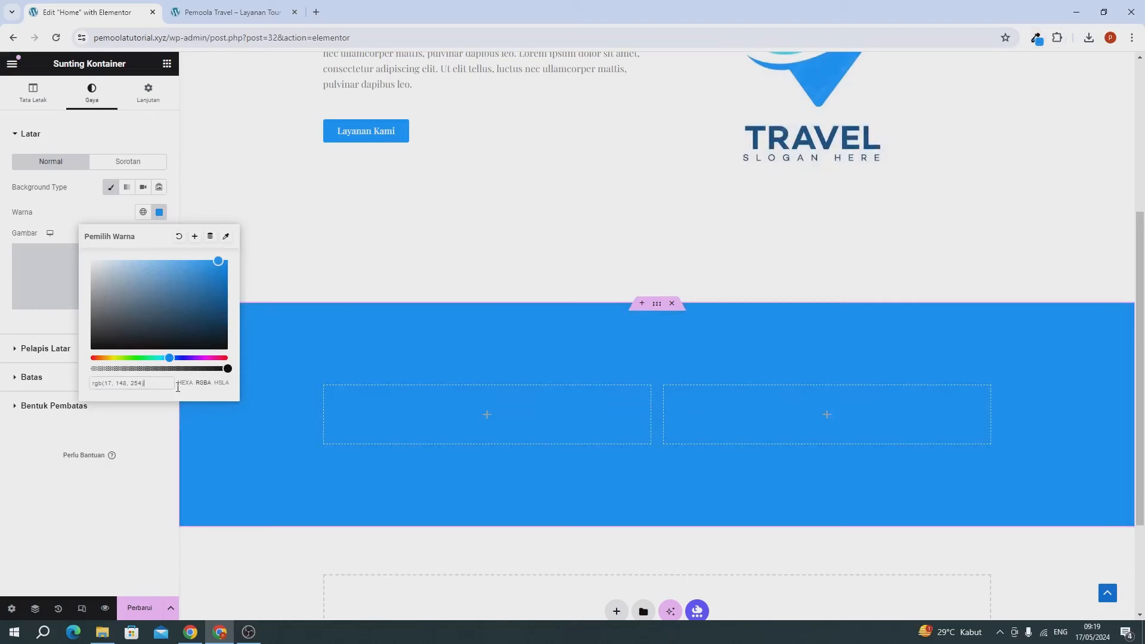
pyautogui.click(119, 516)
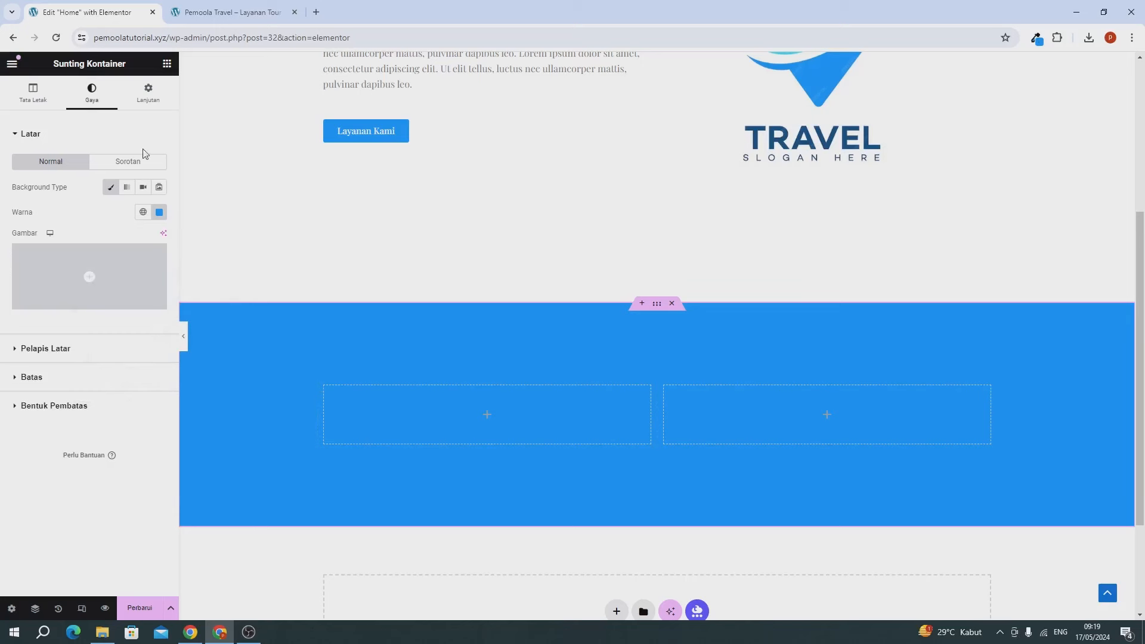
# Step: Copy the hero heading and paste it into the blue section's right column
pyautogui.scroll(3, 578, 284)
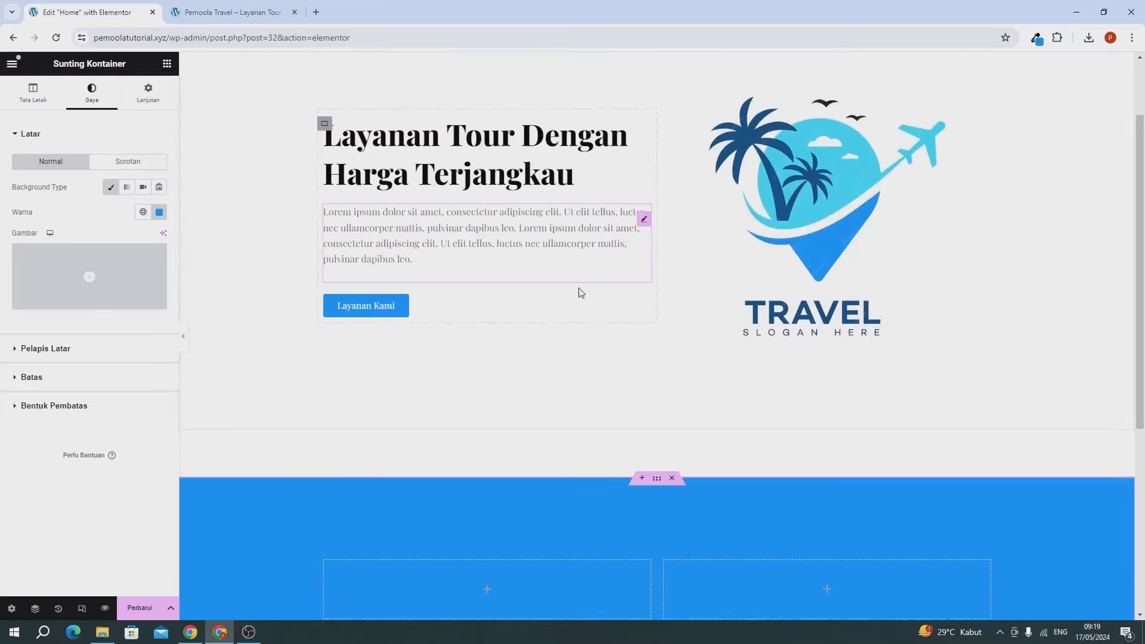
pyautogui.scroll(-2, 644, 396)
pyautogui.scroll(2, 644, 358)
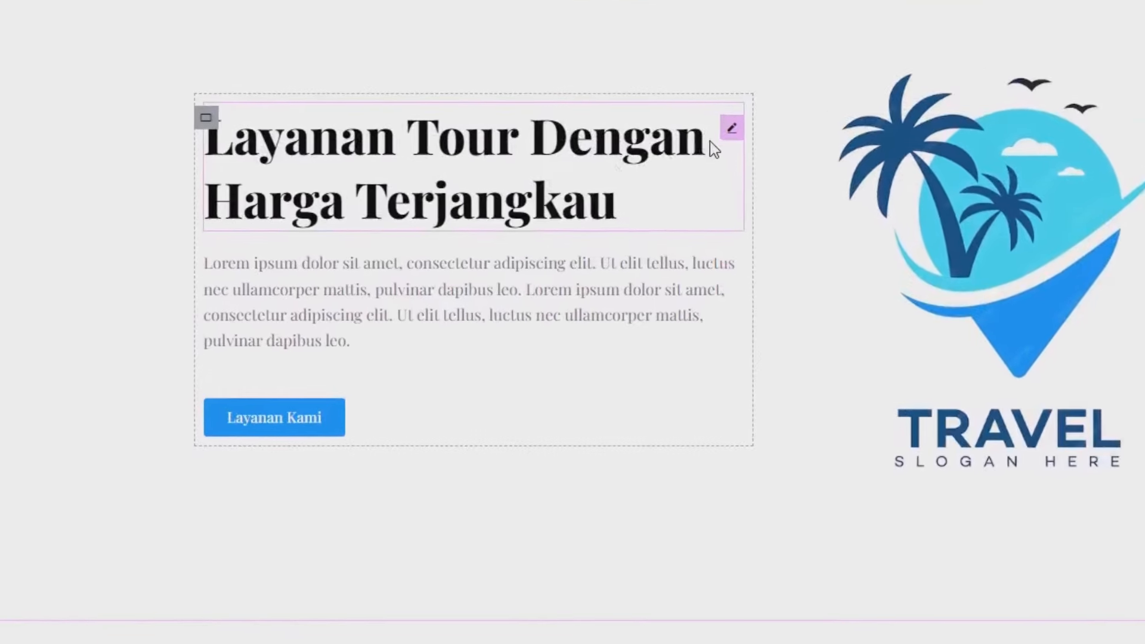
pyautogui.rightClick(730, 130)
pyautogui.click(749, 243)
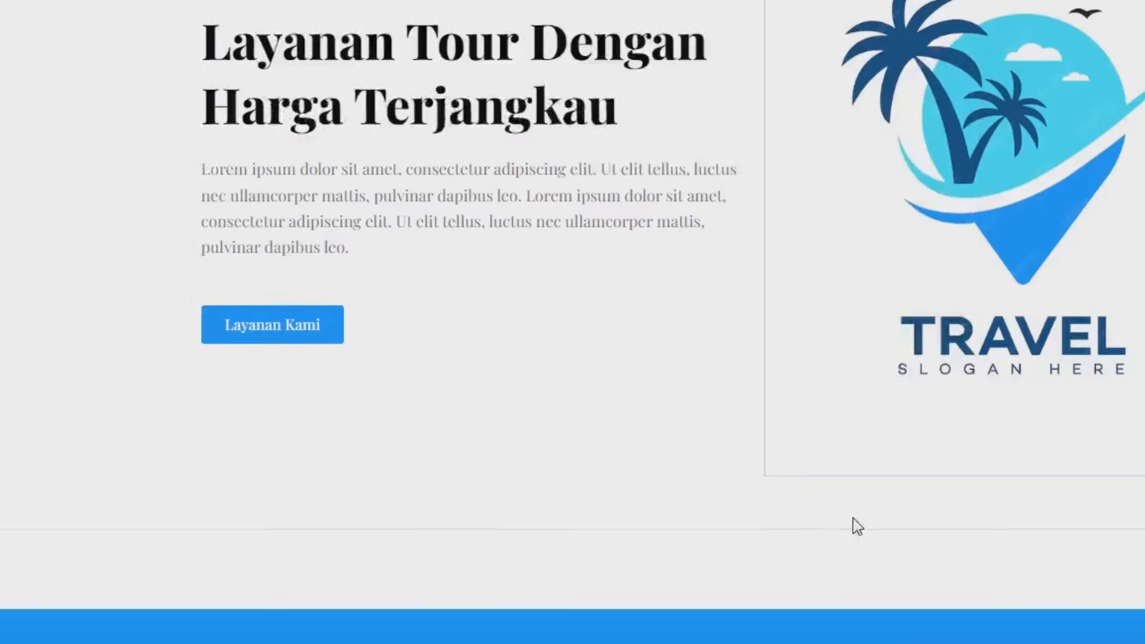
pyautogui.scroll(-4, 852, 518)
pyautogui.rightClick(895, 390)
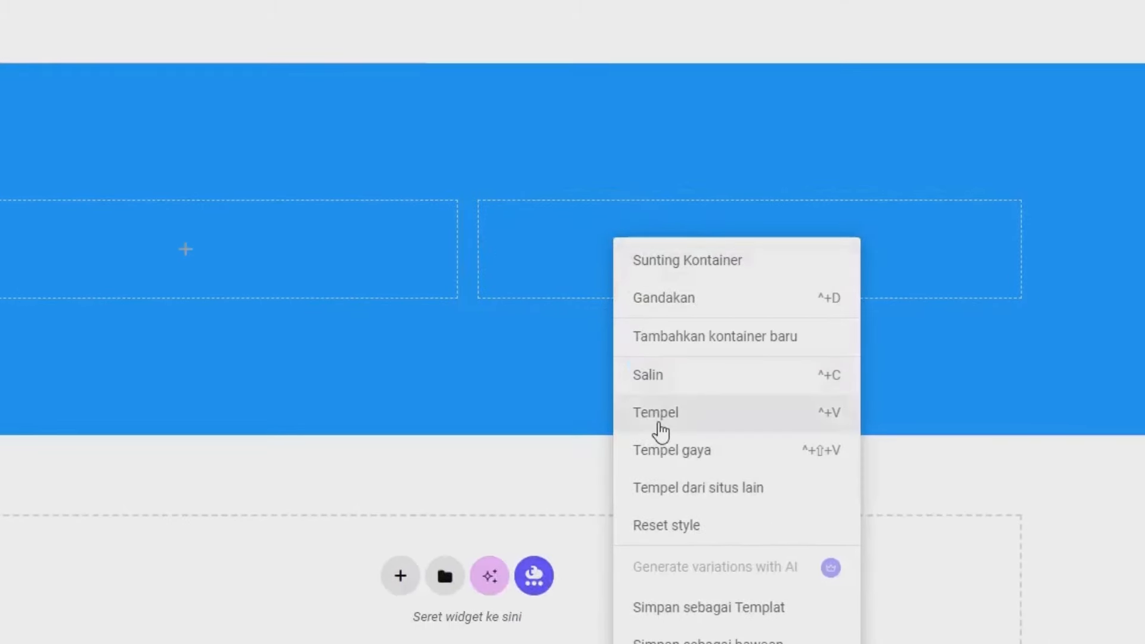
pyautogui.click(659, 423)
# Step: Change the pasted heading's text to 'Mengenal Lebih Jauh Tentang Kami'
pyautogui.click(100, 218)
pyautogui.hotkey('ctrl', 'a')
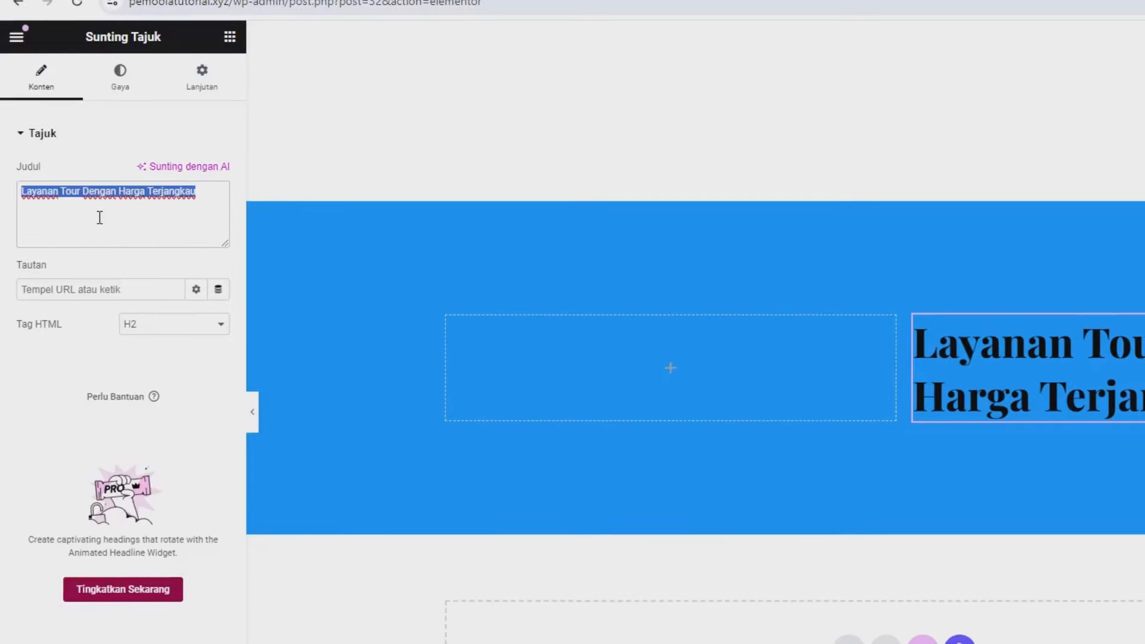
pyautogui.write('Men')
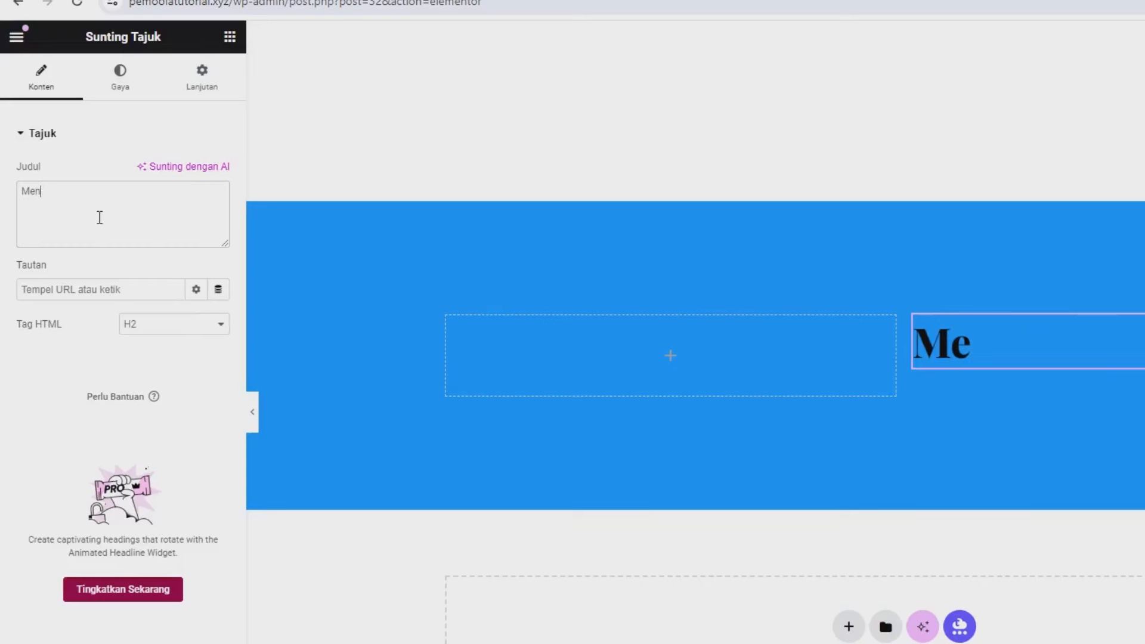
pyautogui.write('genal Leb')
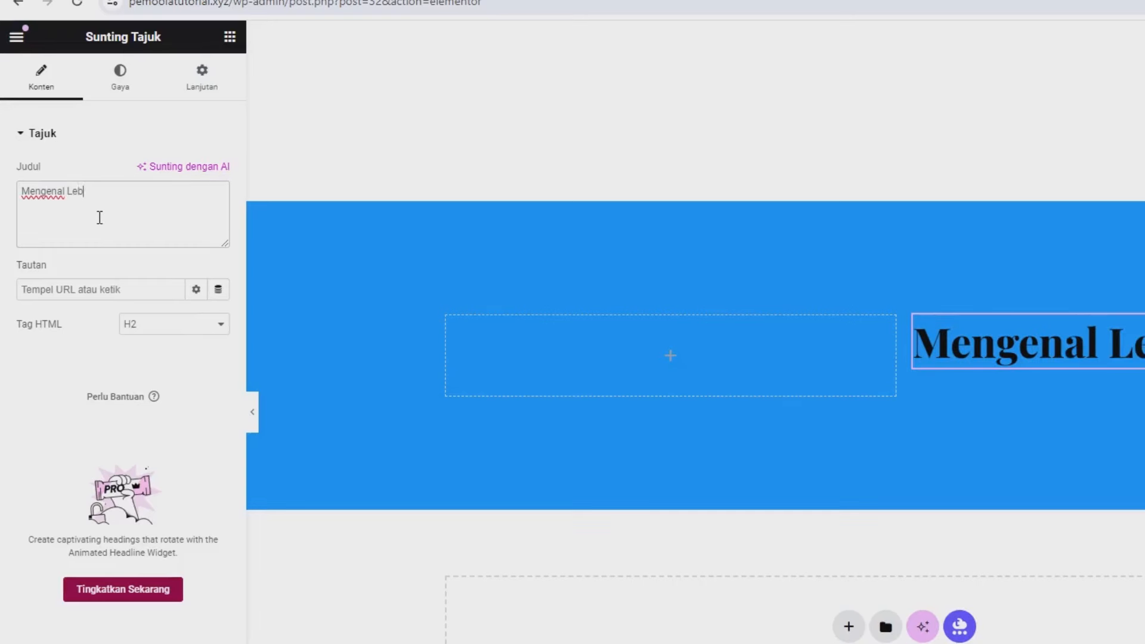
pyautogui.write('ih Jauh TENT')
pyautogui.press('BackSpace')
pyautogui.press('BackSpace')
pyautogui.press('BackSpace')
pyautogui.write('ent')
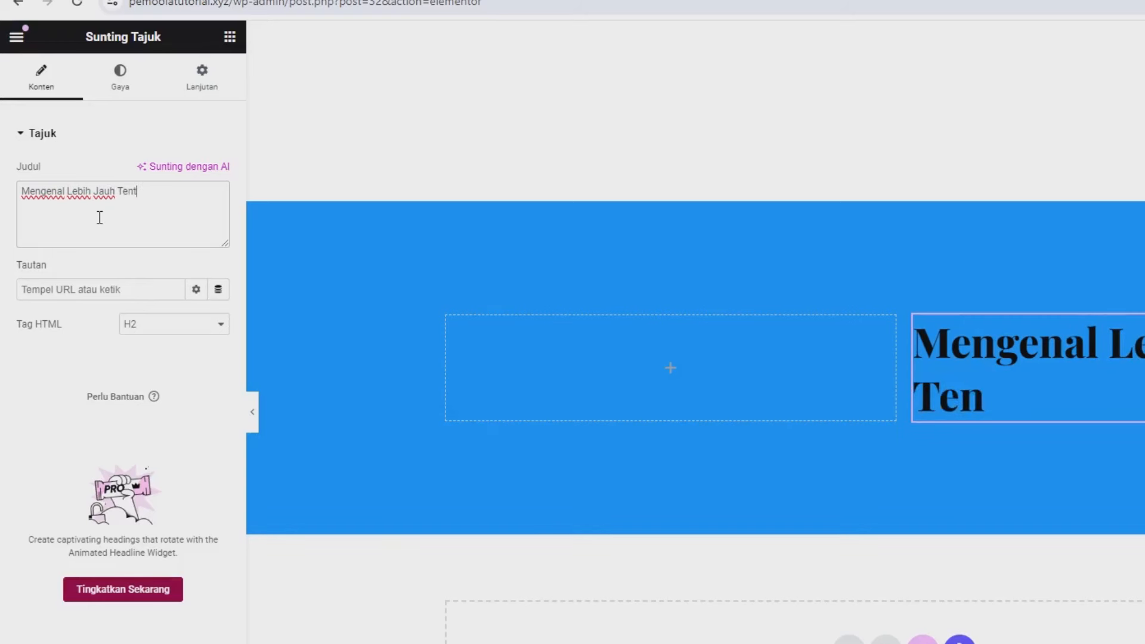
pyautogui.write('ang KA')
pyautogui.press('BackSpace')
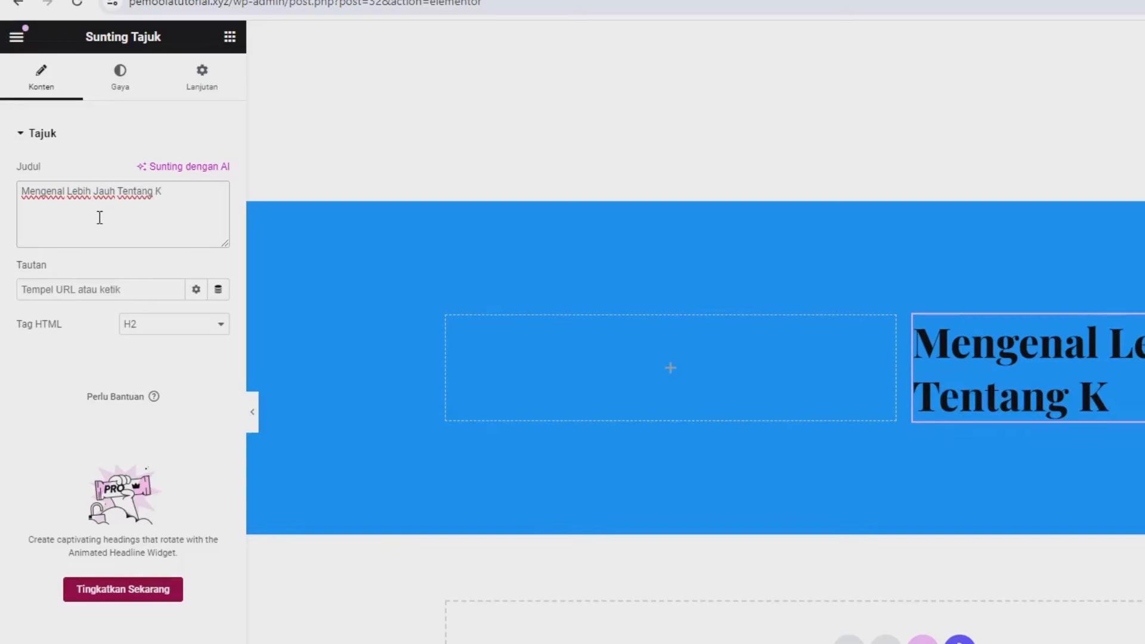
pyautogui.write('ami')
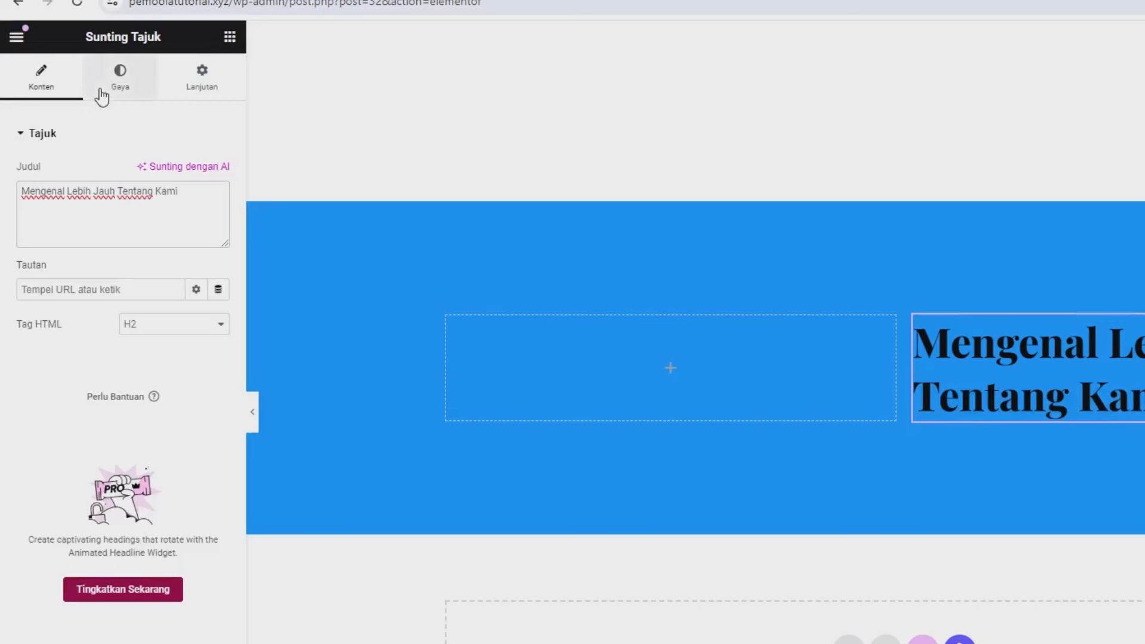
# Step: Make the heading text white (#FFFFFF)
pyautogui.click(120, 88)
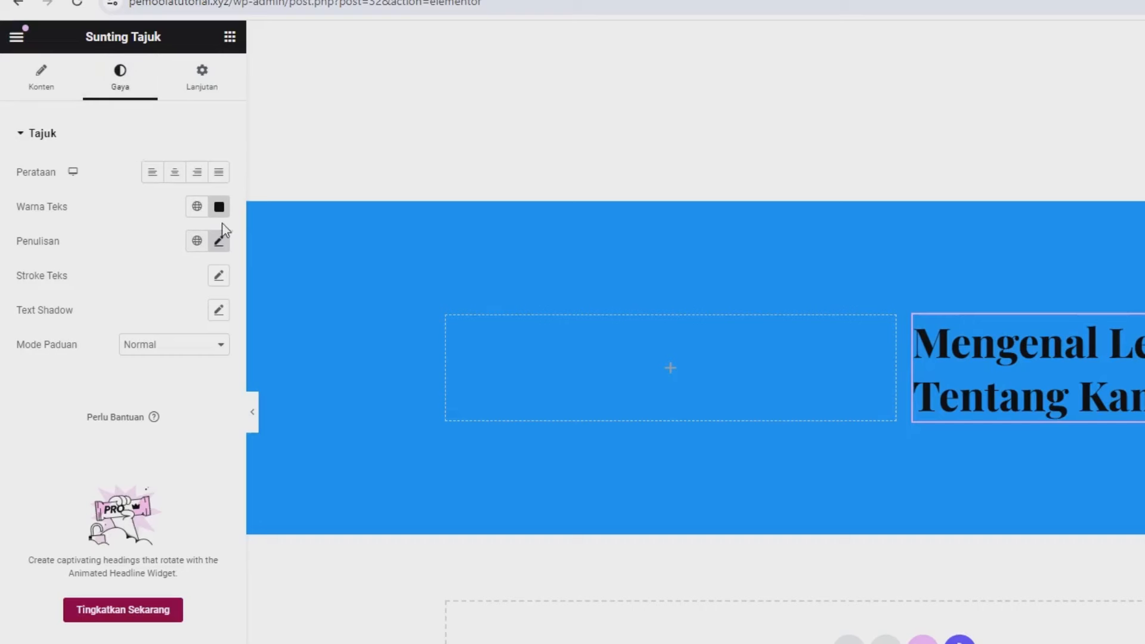
pyautogui.click(219, 208)
pyautogui.write('#FFFFFF')
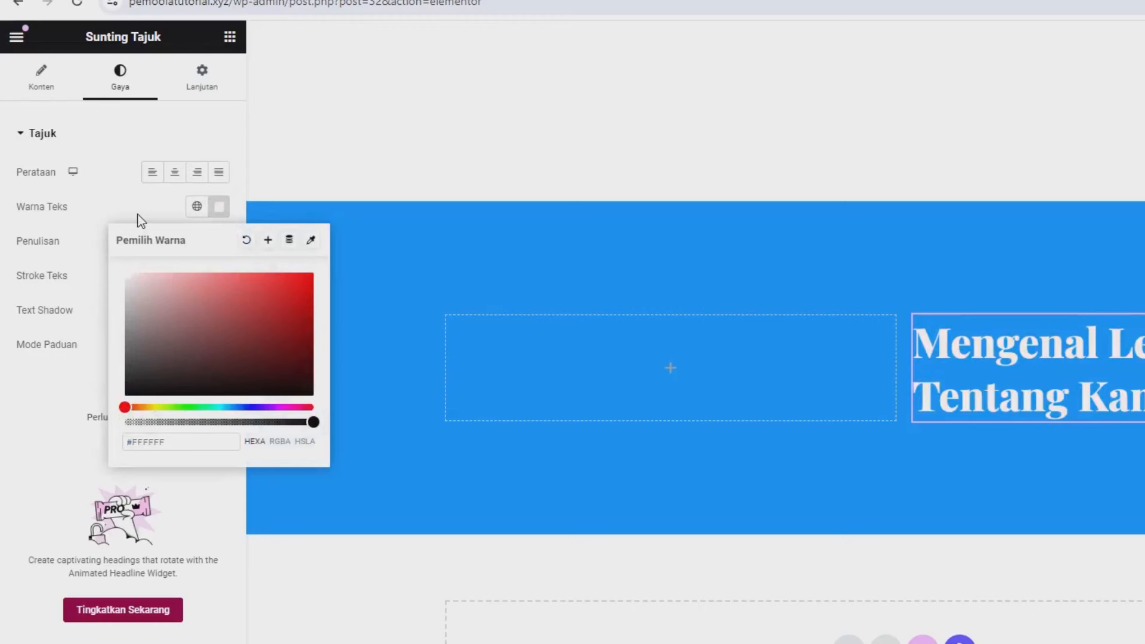
pyautogui.click(186, 237)
# Step: Set the heading's typography to 40 font size and 600 (Semi Bold) weight
pyautogui.click(219, 240)
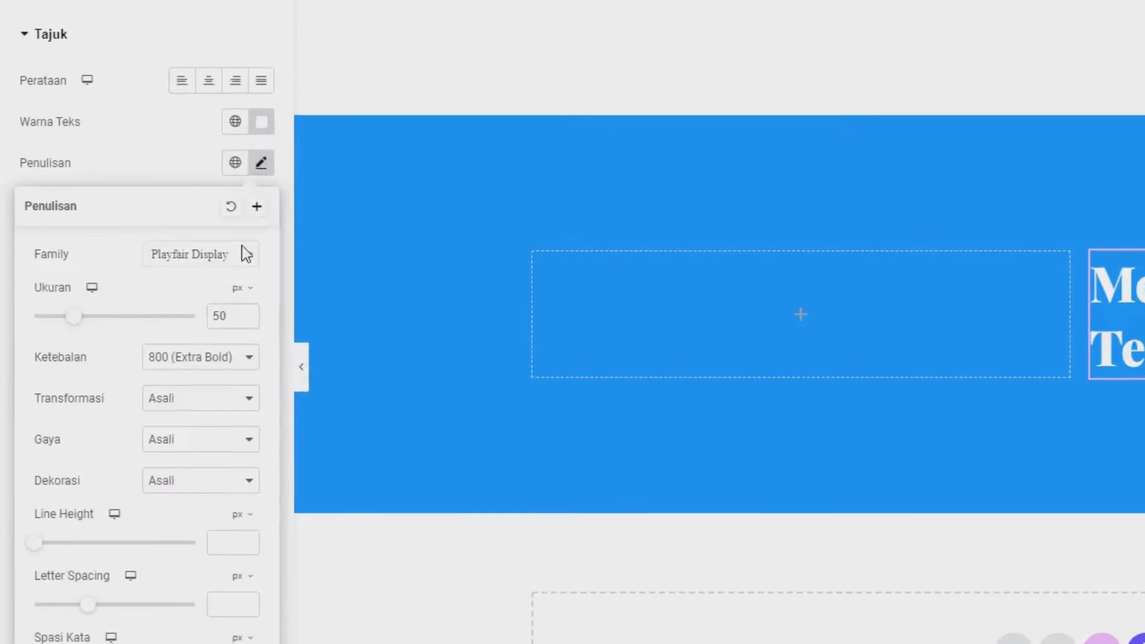
pyautogui.doubleClick(241, 311)
pyautogui.write('40')
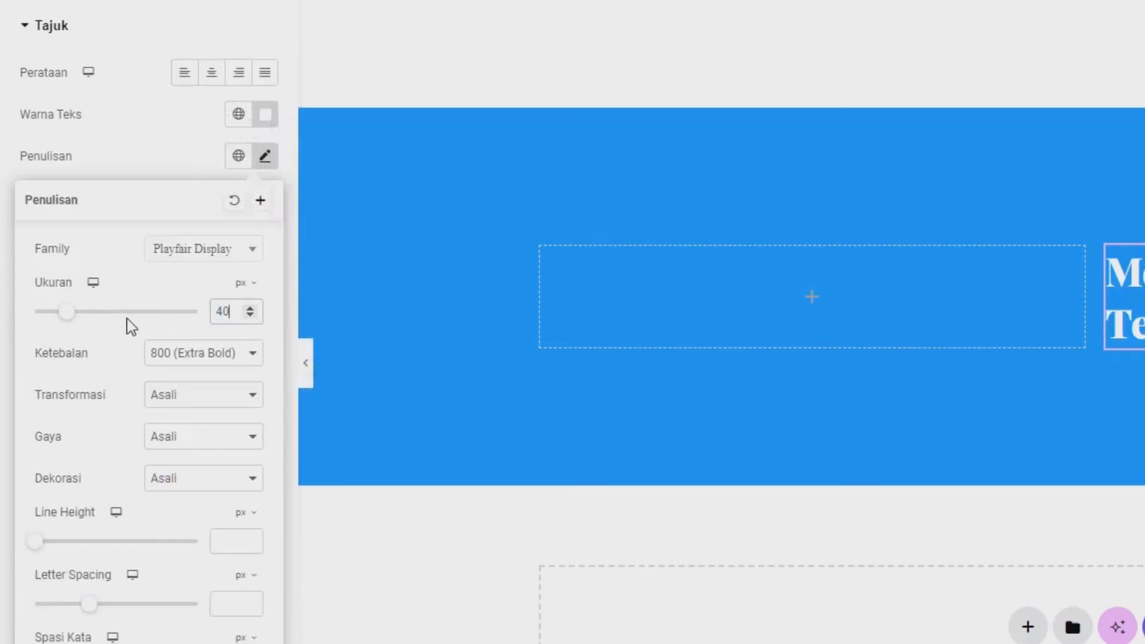
pyautogui.click(197, 358)
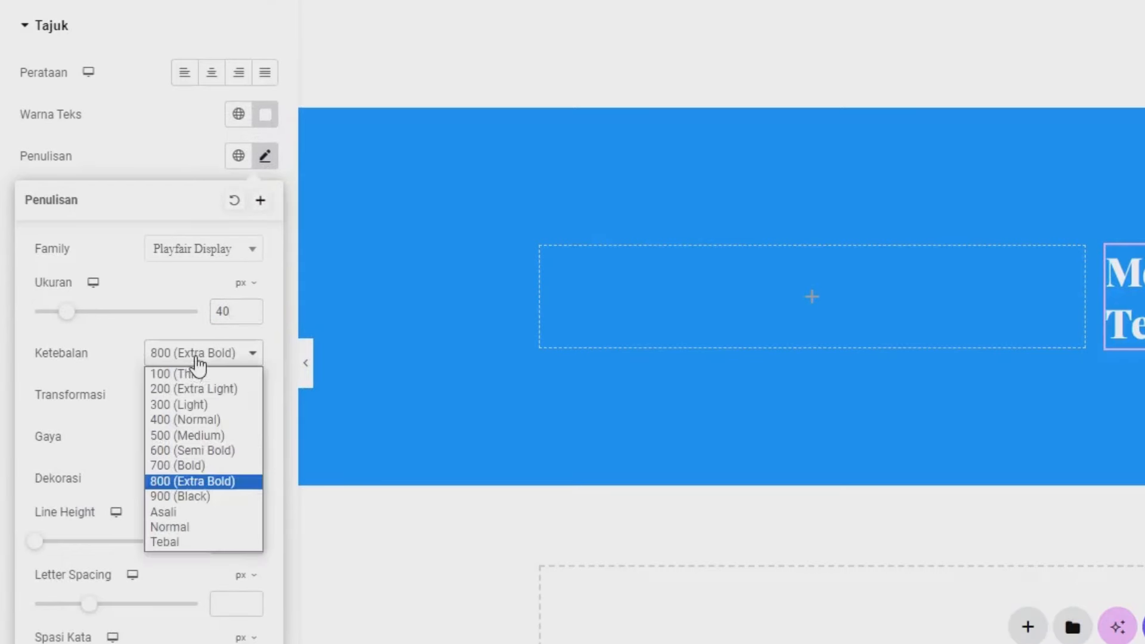
pyautogui.click(197, 451)
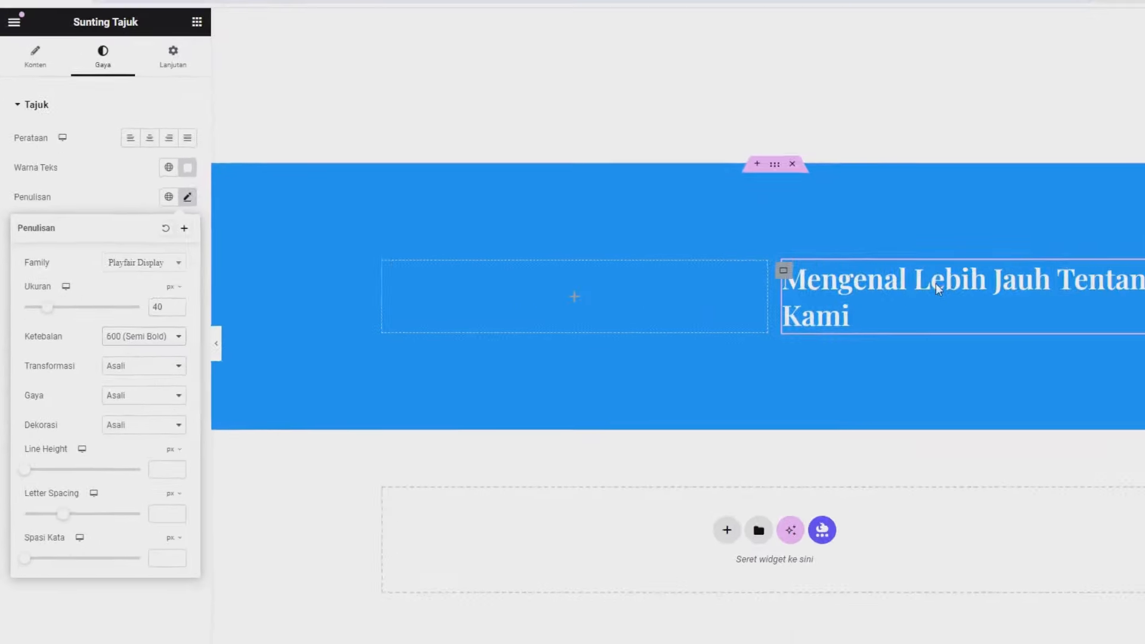
pyautogui.click(107, 222)
pyautogui.scroll(5, 524, 310)
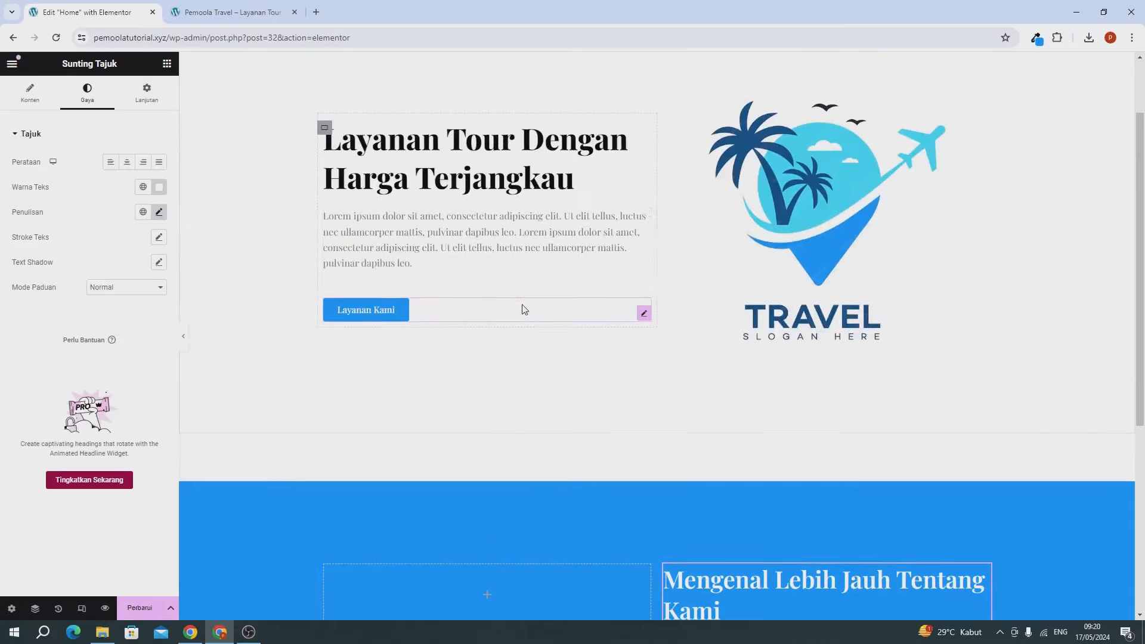
# Step: Copy the hero's lorem ipsum paragraph and paste it below the blue section's heading
pyautogui.click(427, 241)
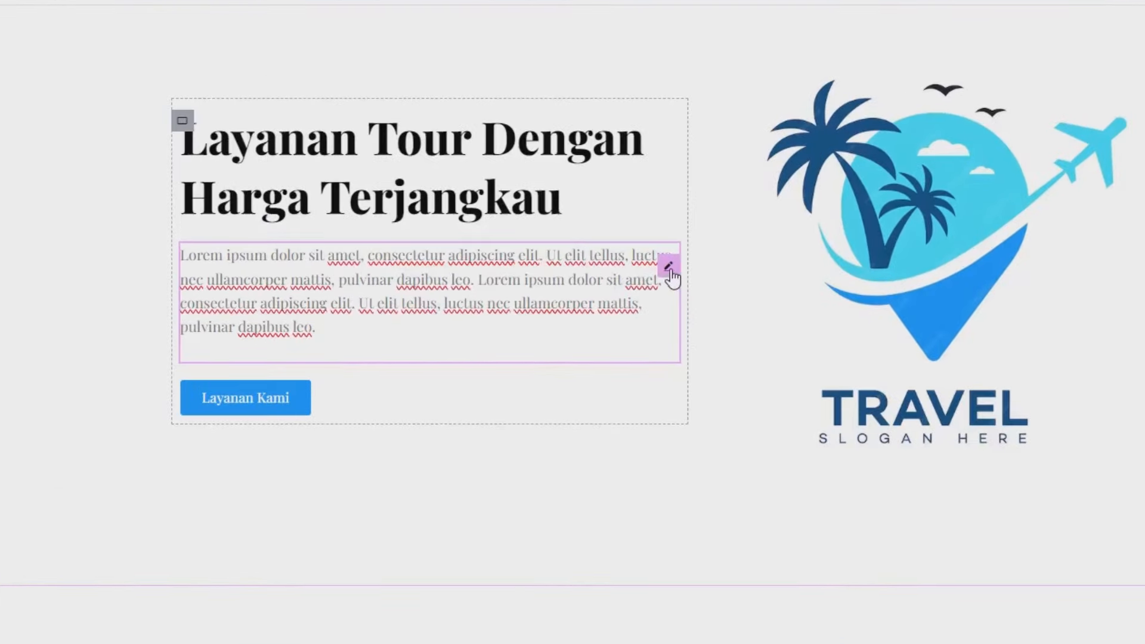
pyautogui.rightClick(671, 276)
pyautogui.click(676, 360)
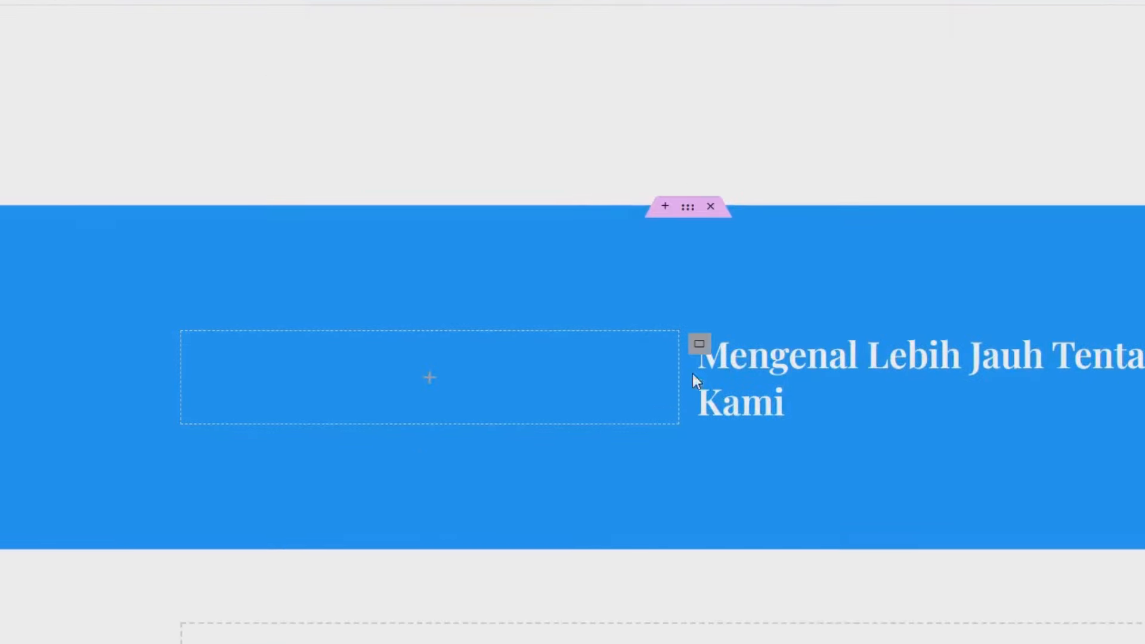
pyautogui.rightClick(739, 411)
pyautogui.click(795, 550)
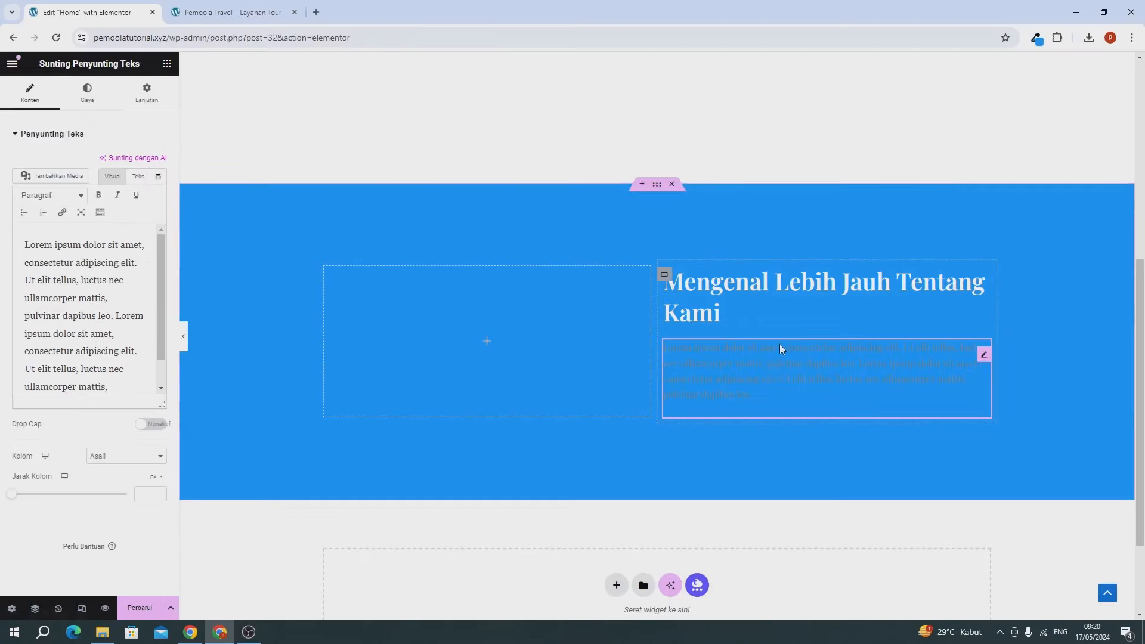
# Step: Double the pasted paragraph by pasting its text again at the end
pyautogui.click(137, 341)
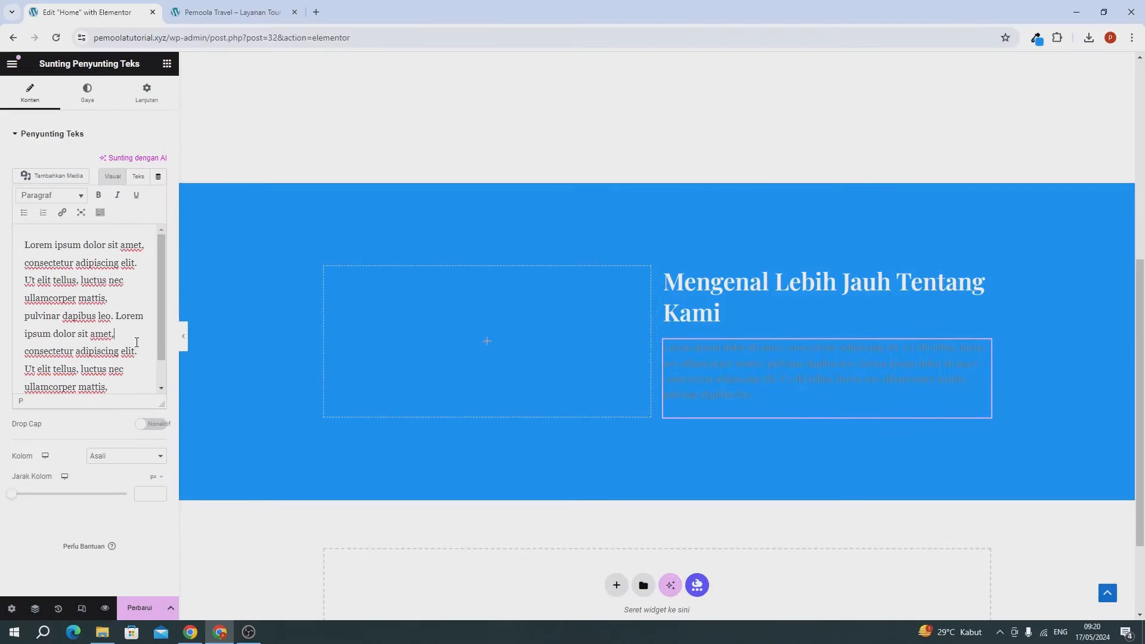
pyautogui.hotkey('ctrl', 'a')
pyautogui.scroll(-2, 113, 352)
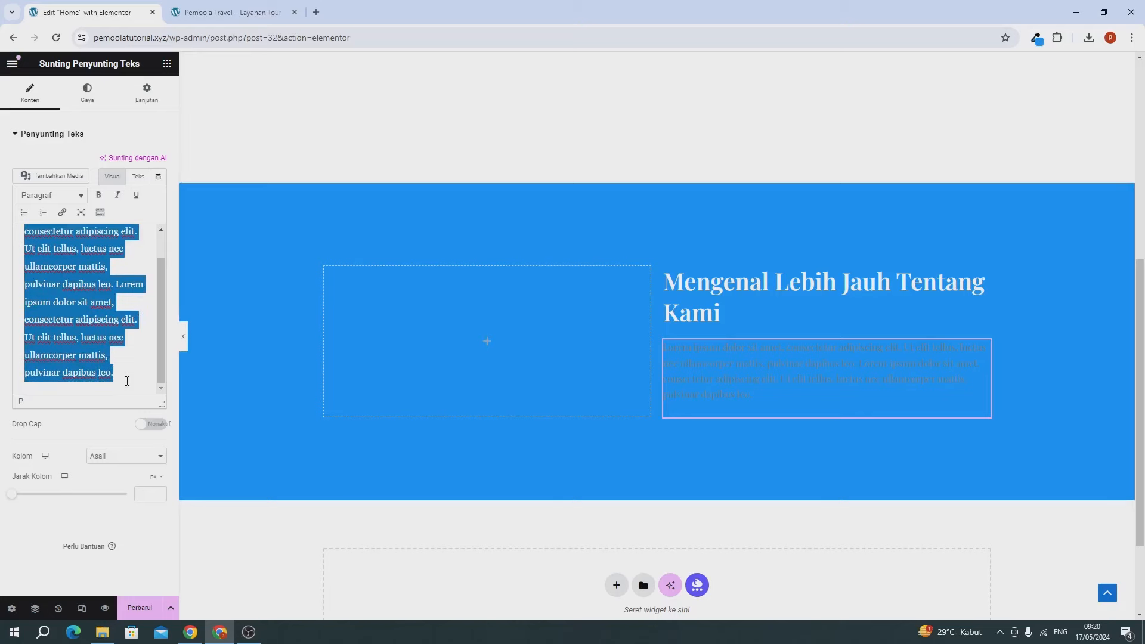
pyautogui.click(127, 381)
pyautogui.hotkey('ctrl', 'v')
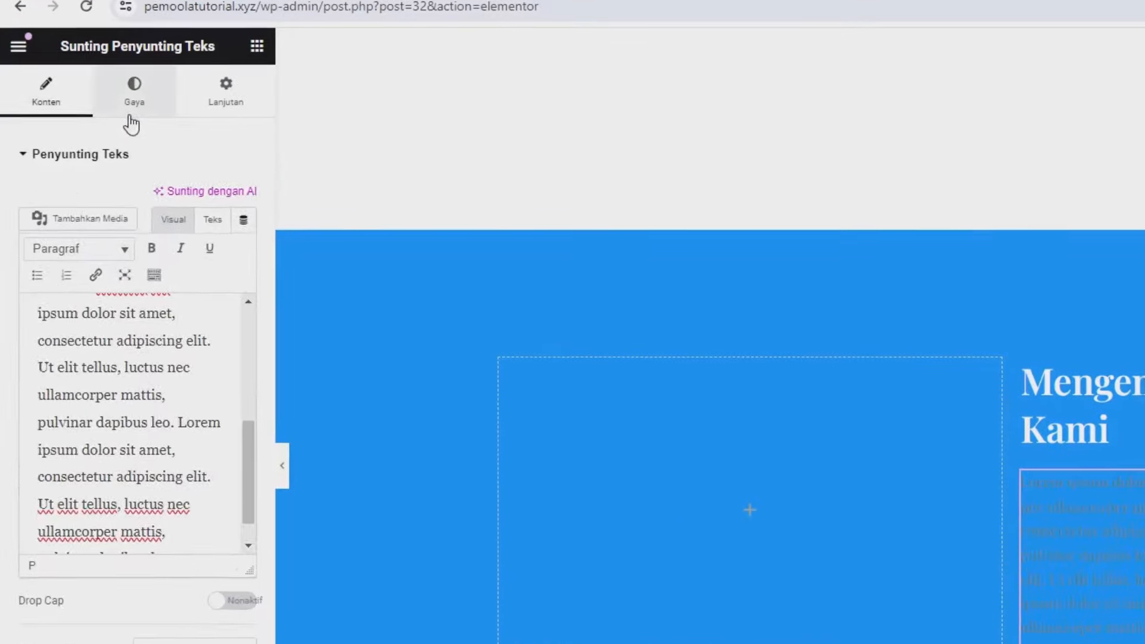
# Step: Make the paragraph text white, then bring up the empty left column's style settings
pyautogui.click(132, 99)
pyautogui.click(245, 236)
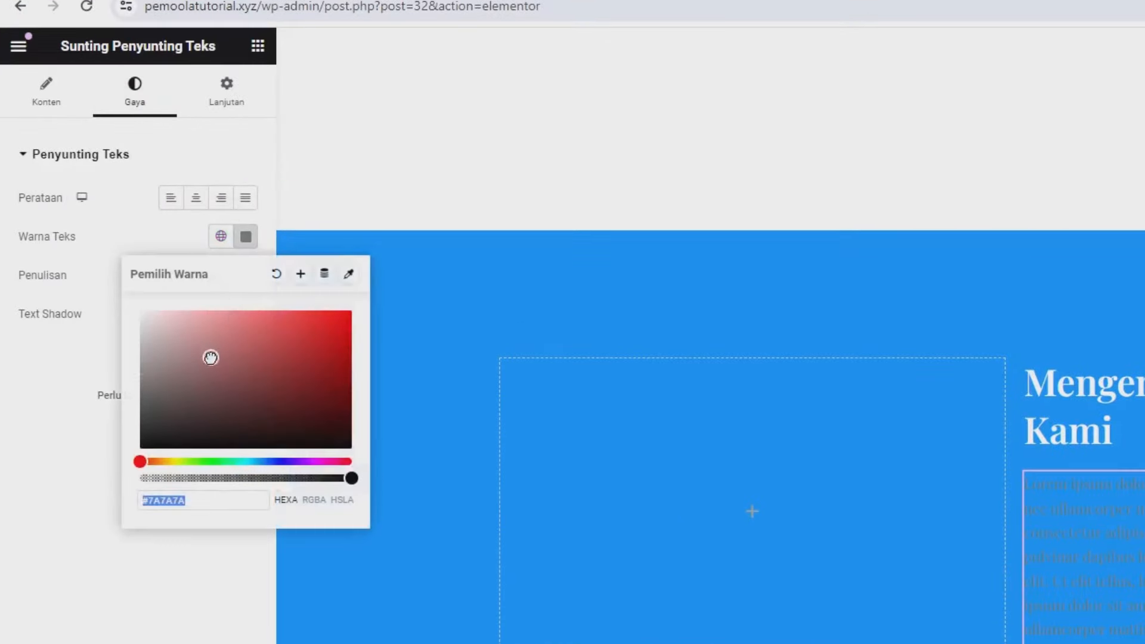
pyautogui.moveTo(211, 358); pyautogui.dragTo(117, 292)
pyautogui.click(102, 256)
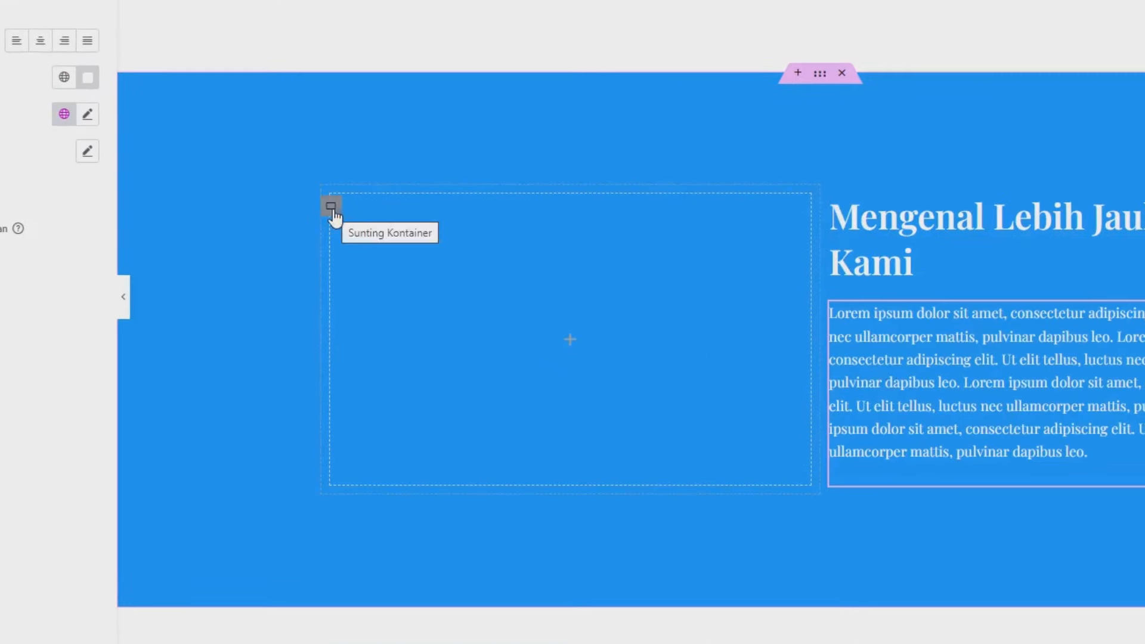
pyautogui.click(332, 208)
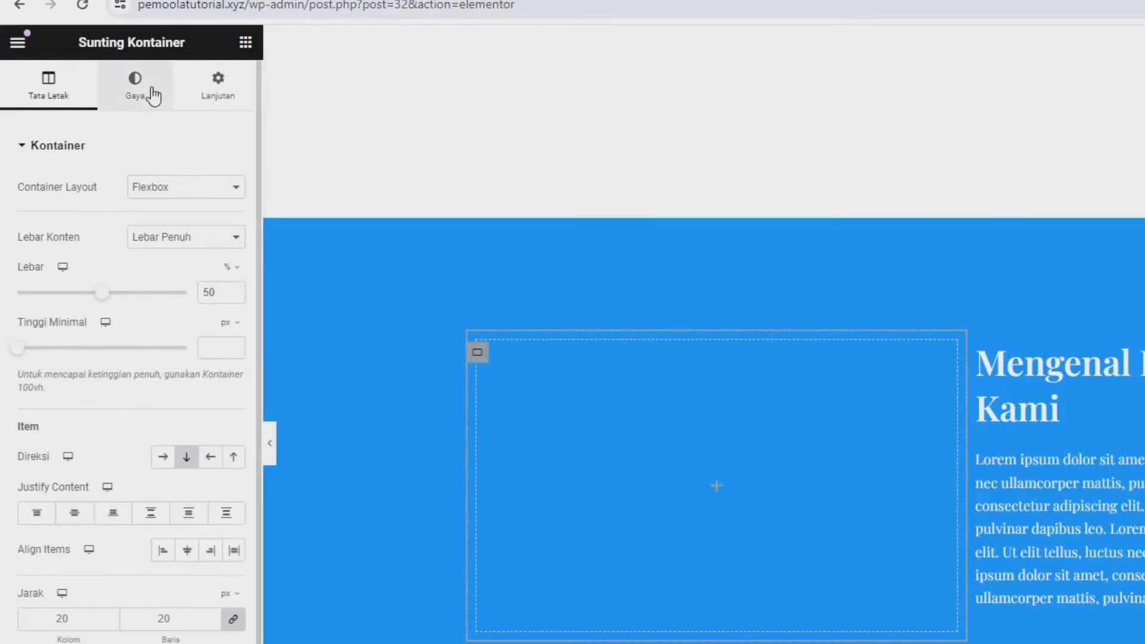
pyautogui.click(152, 94)
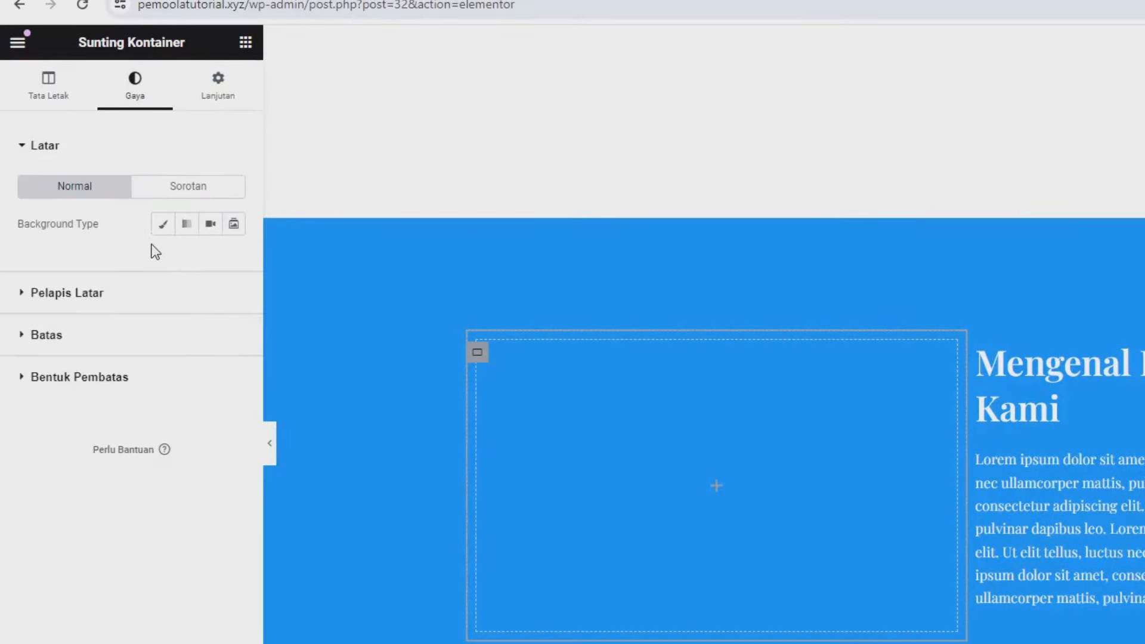
# Step: Choose a Classic background and upload city-5156636_1920-1.jpg from downloads to the media library
pyautogui.click(162, 227)
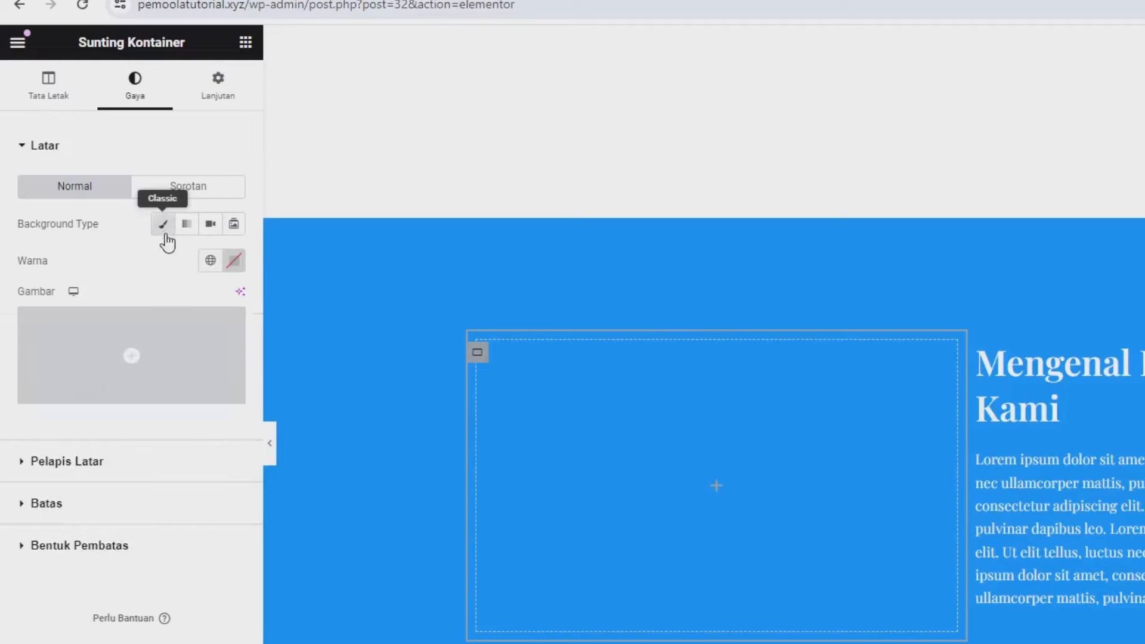
pyautogui.click(168, 357)
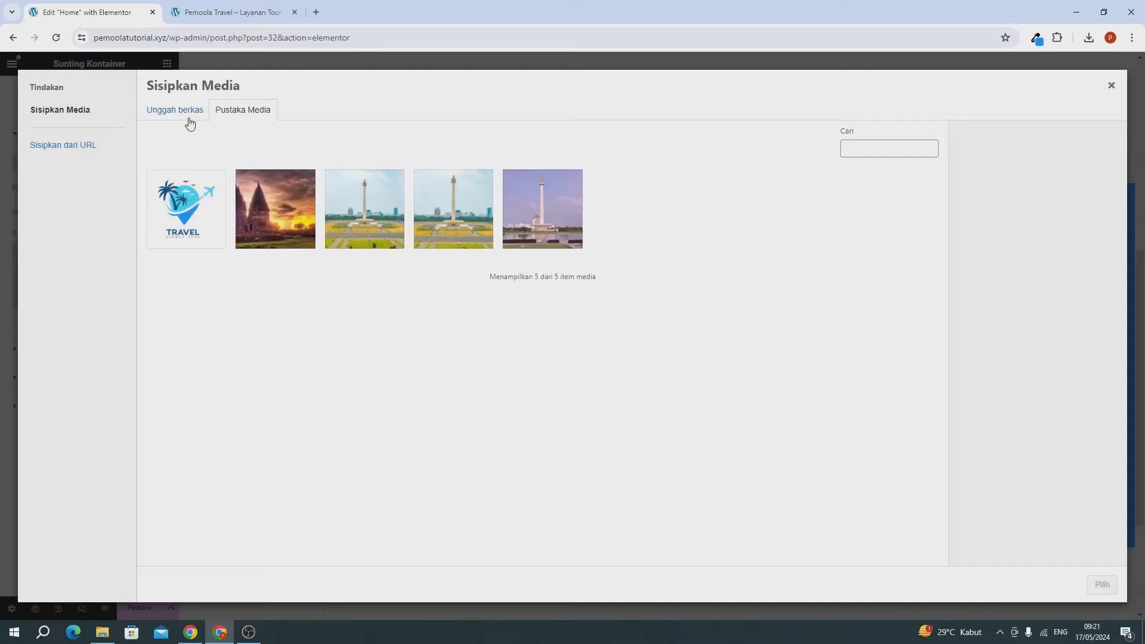
pyautogui.click(190, 123)
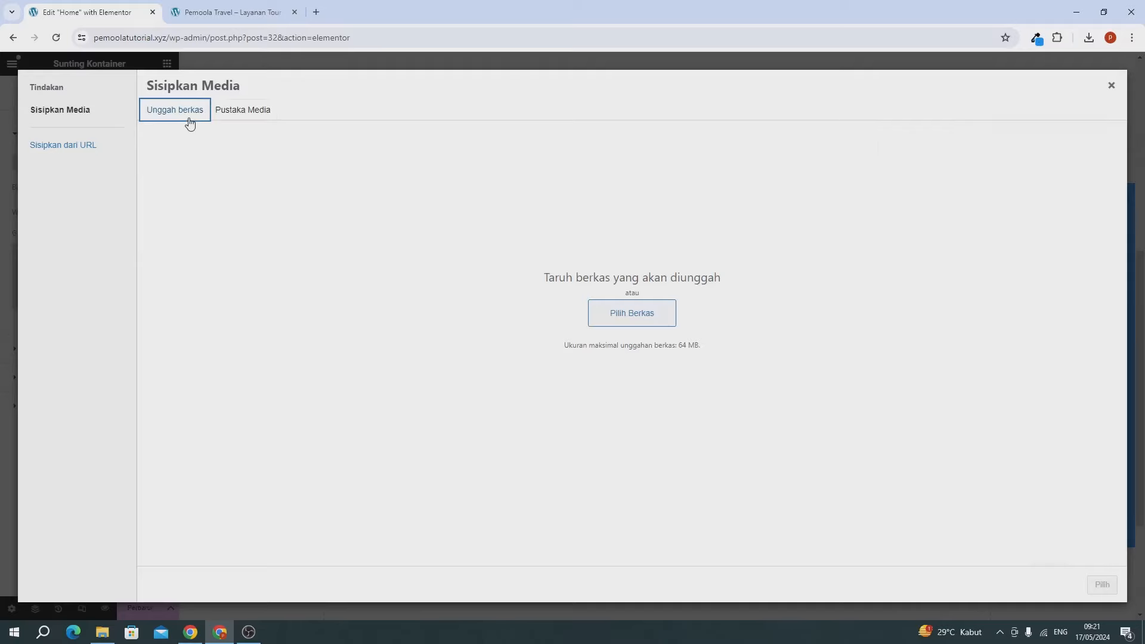
pyautogui.click(1089, 39)
pyautogui.moveTo(1013, 91); pyautogui.dragTo(542, 272)
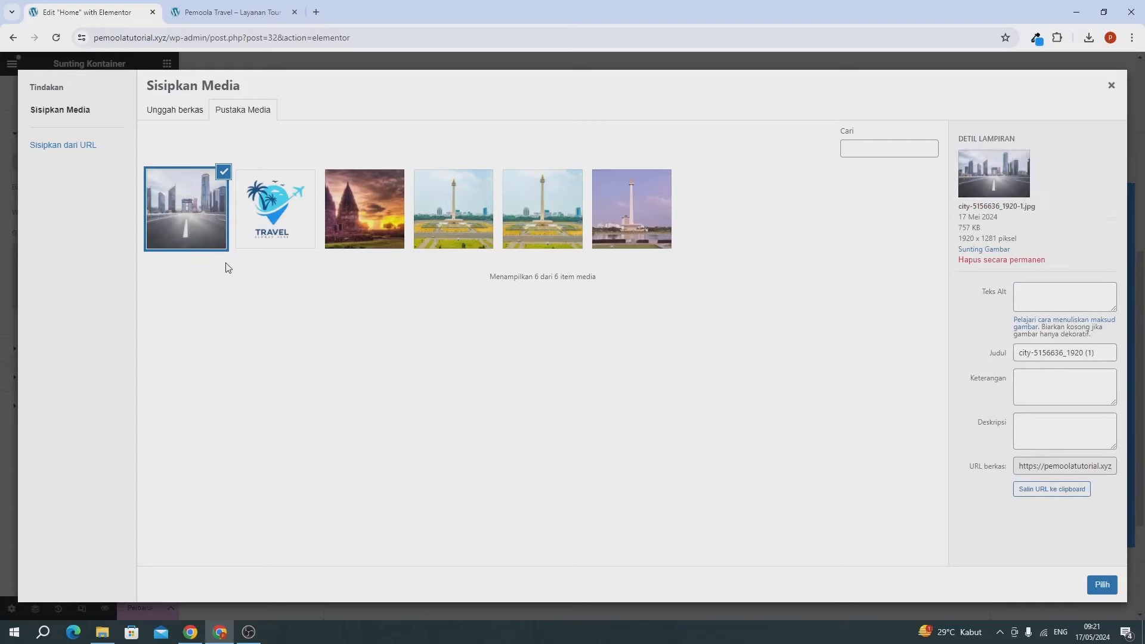
# Step: Apply the city photo with Sampul size, No-repeat, Tetap attachment and Tengah Tengah position
pyautogui.click(1067, 555)
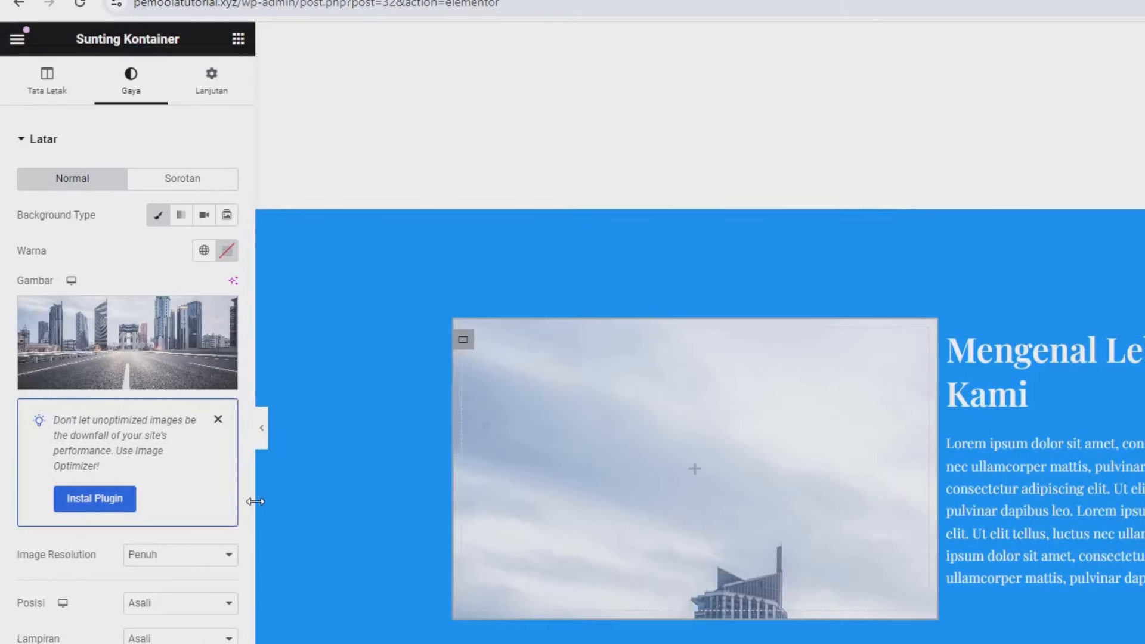
pyautogui.scroll(-3, 179, 511)
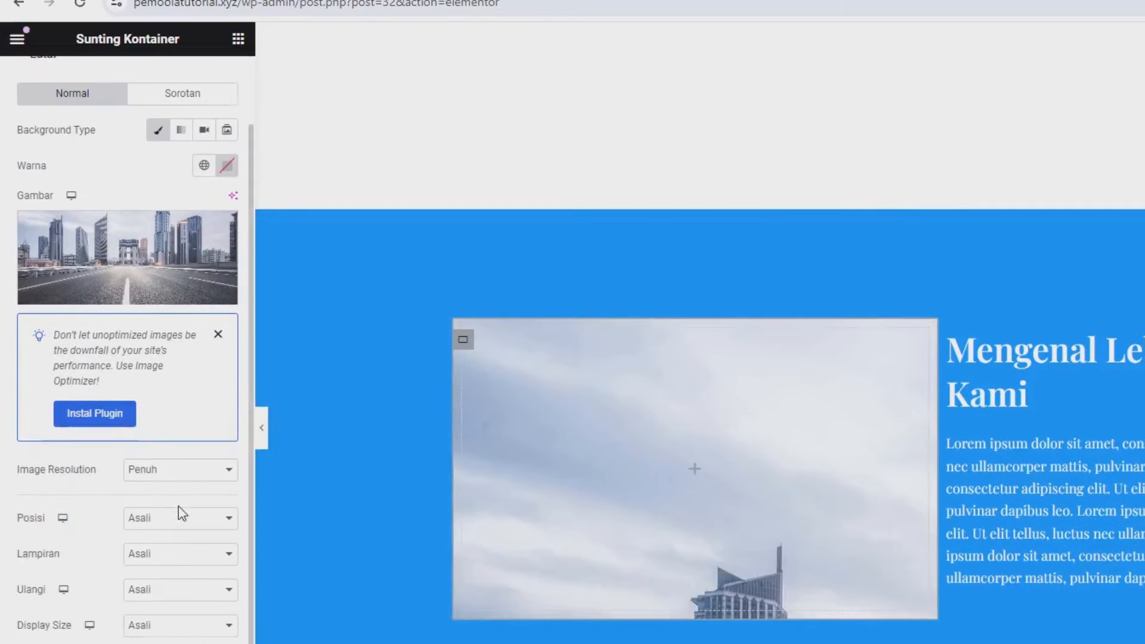
pyautogui.click(172, 546)
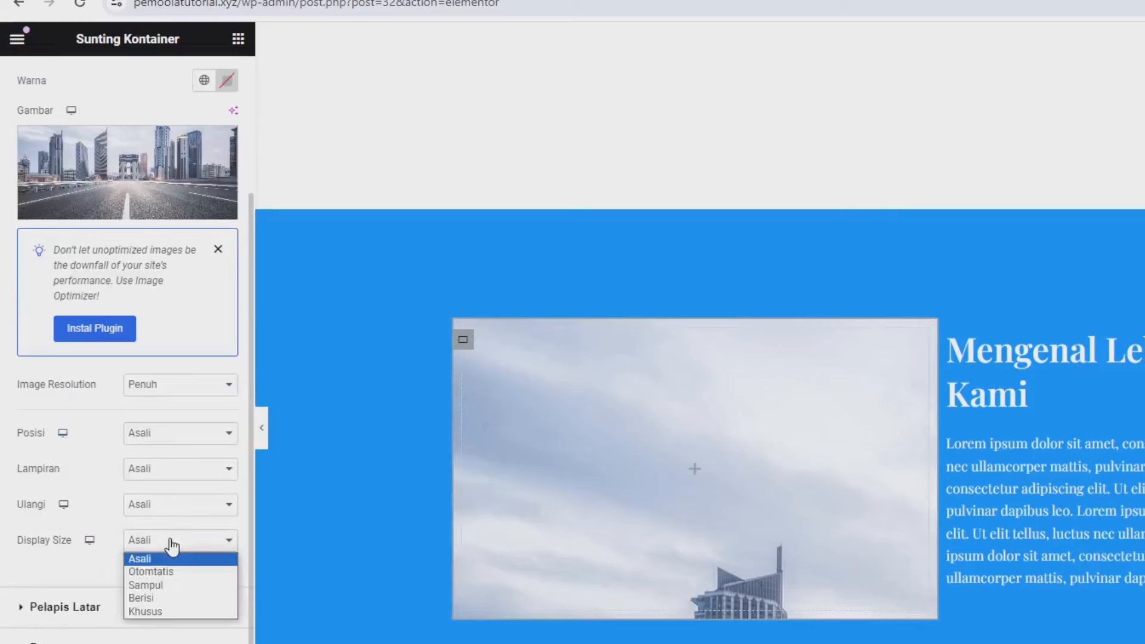
pyautogui.click(170, 589)
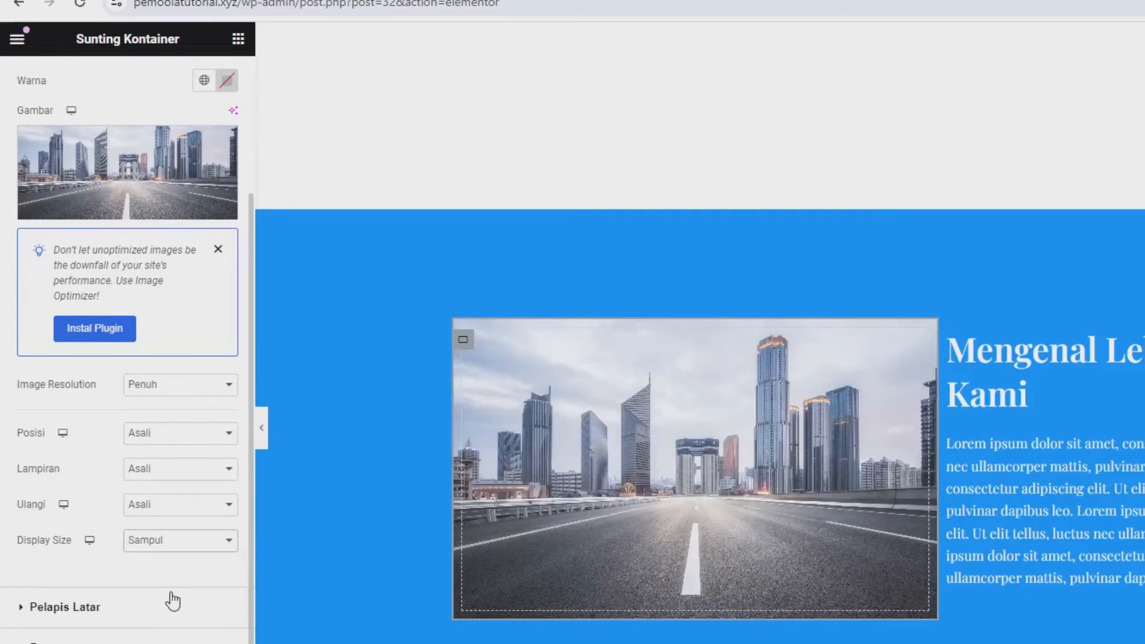
pyautogui.click(156, 505)
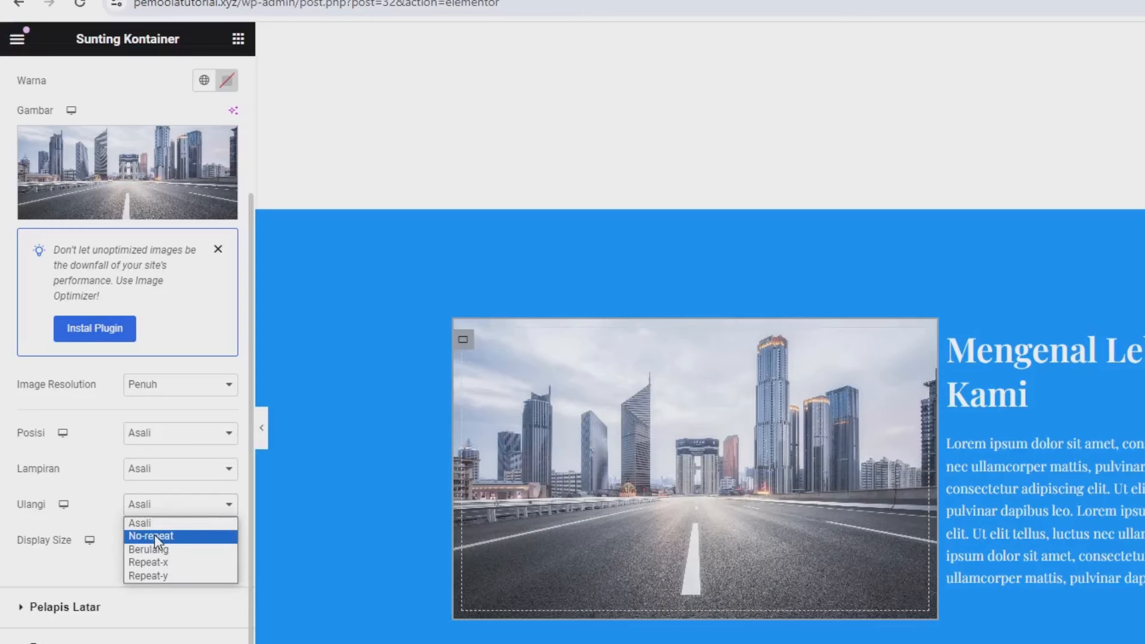
pyautogui.click(155, 535)
pyautogui.click(157, 471)
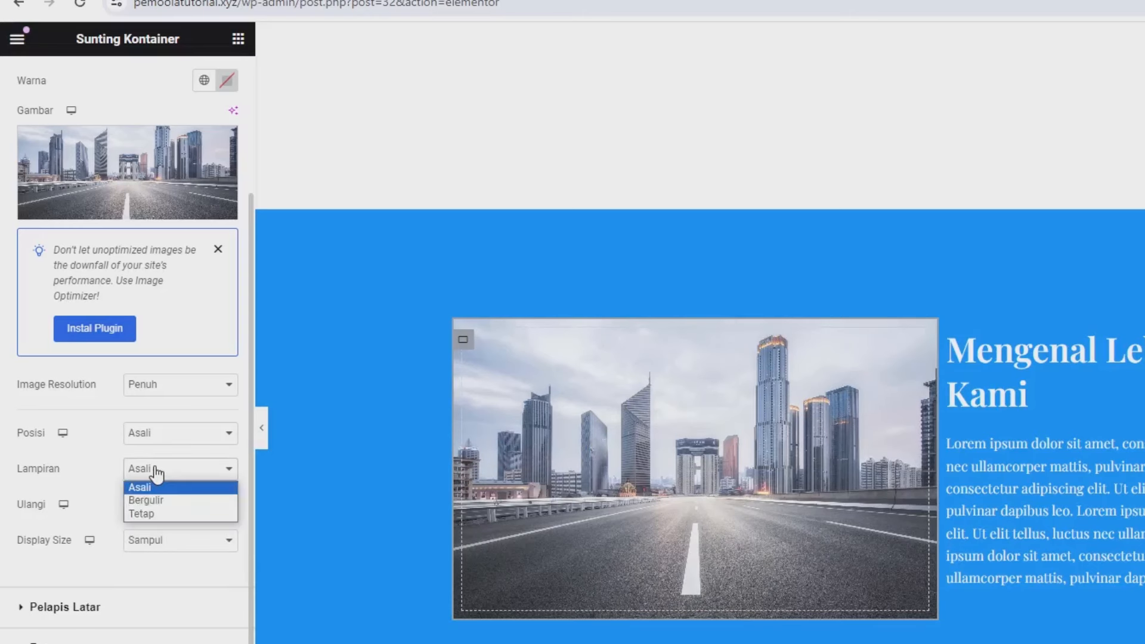
pyautogui.click(153, 512)
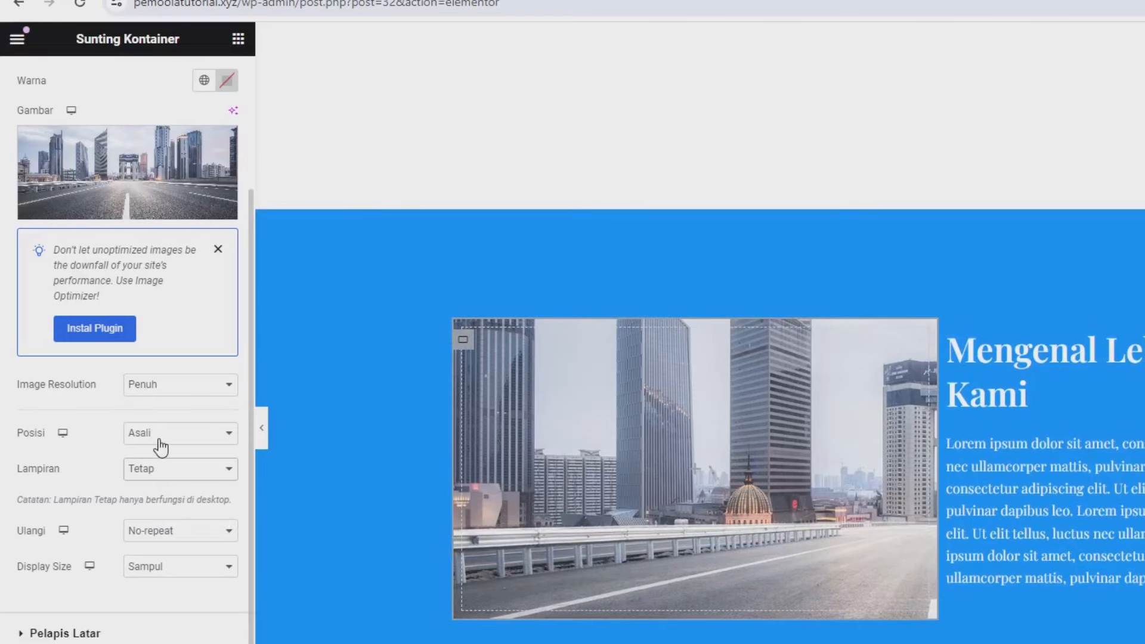
pyautogui.click(161, 446)
pyautogui.click(161, 466)
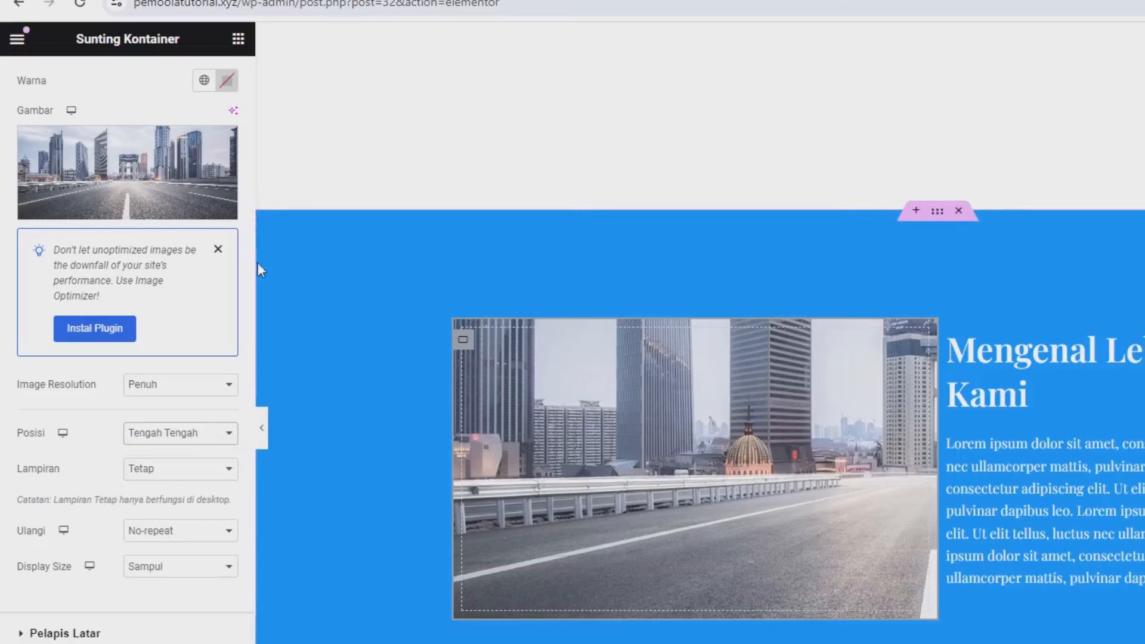
pyautogui.scroll(3, 214, 276)
pyautogui.scroll(-4, 176, 596)
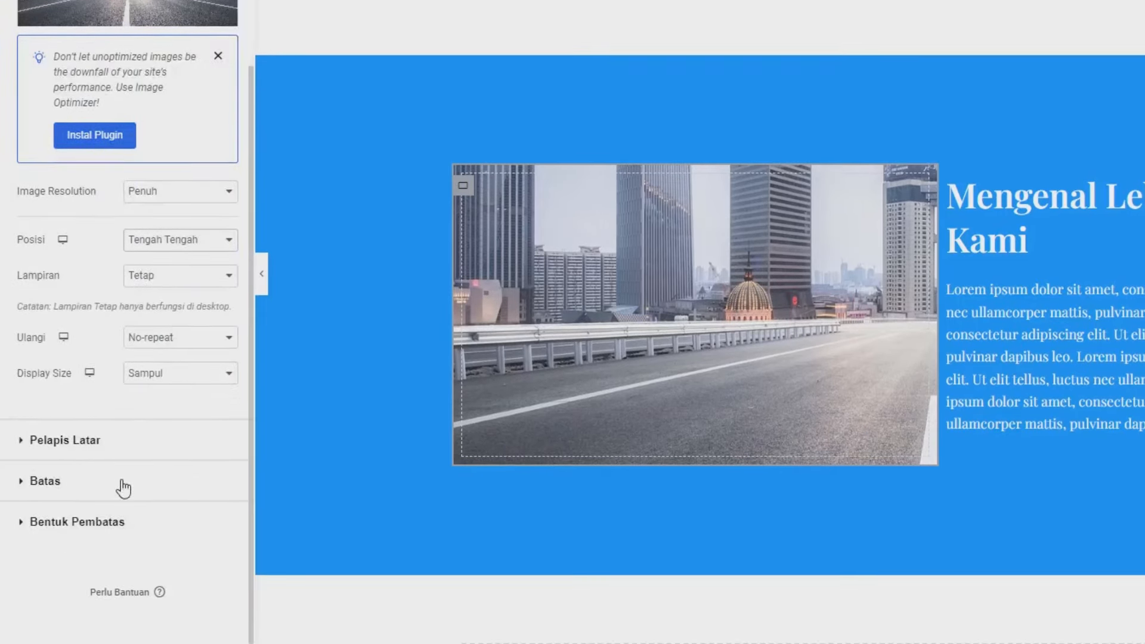
# Step: Round the photo column's corners with a border radius of 15
pyautogui.click(124, 484)
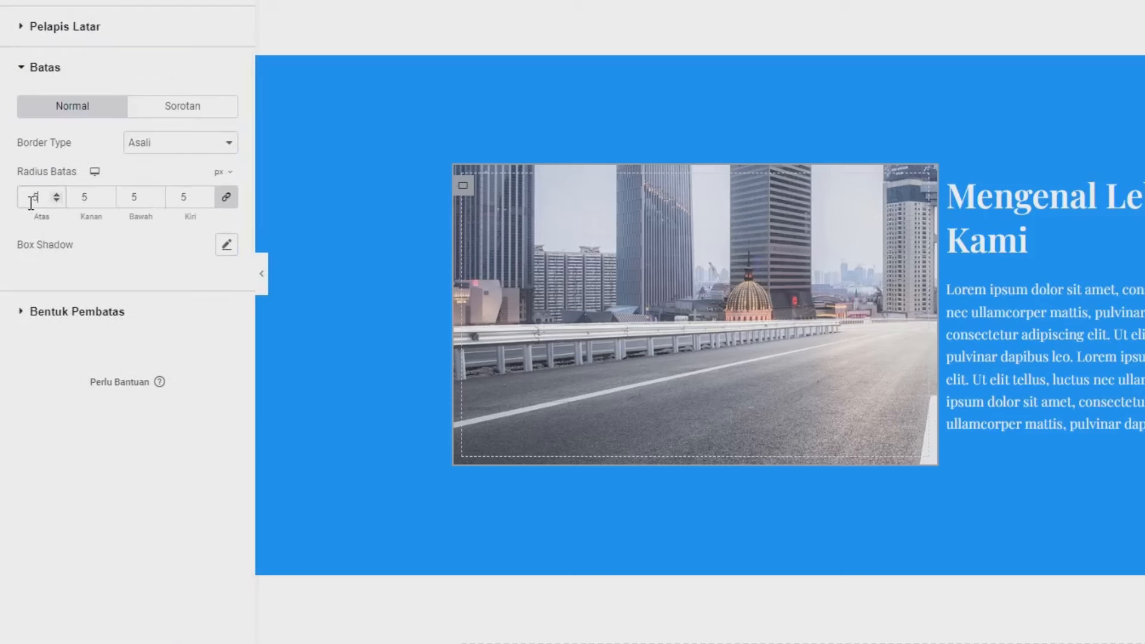
pyautogui.press('BackSpace')
pyautogui.write('15')
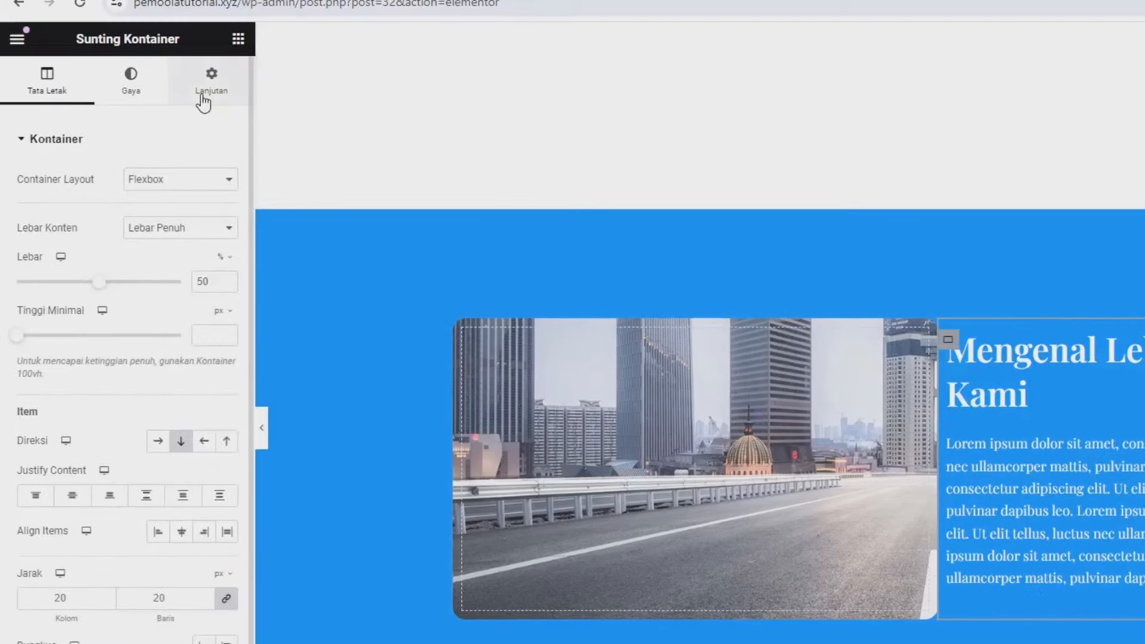
# Step: Give the text container a 2% left margin, leaving the other sides at 0
pyautogui.click(204, 97)
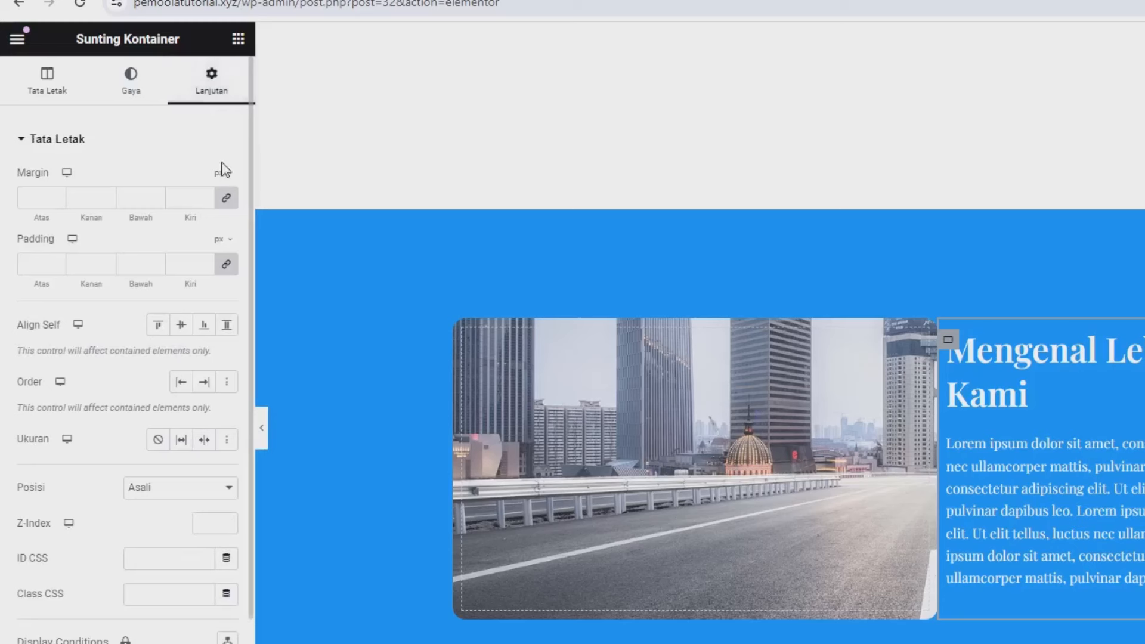
pyautogui.click(228, 199)
pyautogui.click(226, 174)
pyautogui.click(222, 200)
pyautogui.write('2')
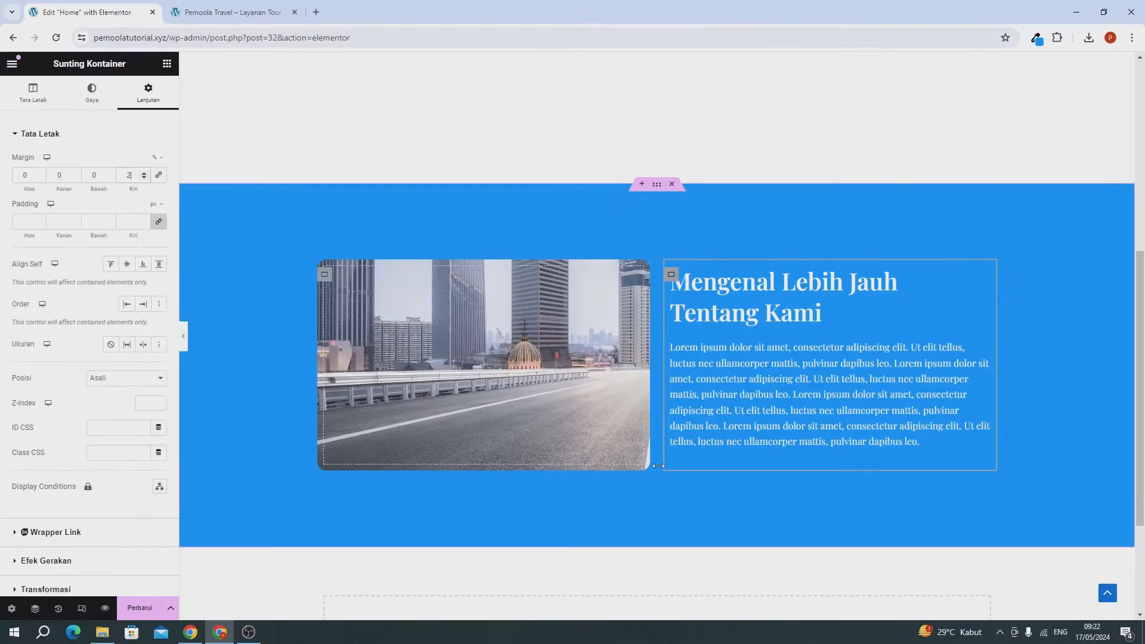
# Step: Copy the Layanan Kami button under the about-us text and start relabelling it Hubungi Kami
pyautogui.scroll(3, 694, 443)
pyautogui.scroll(3, 694, 448)
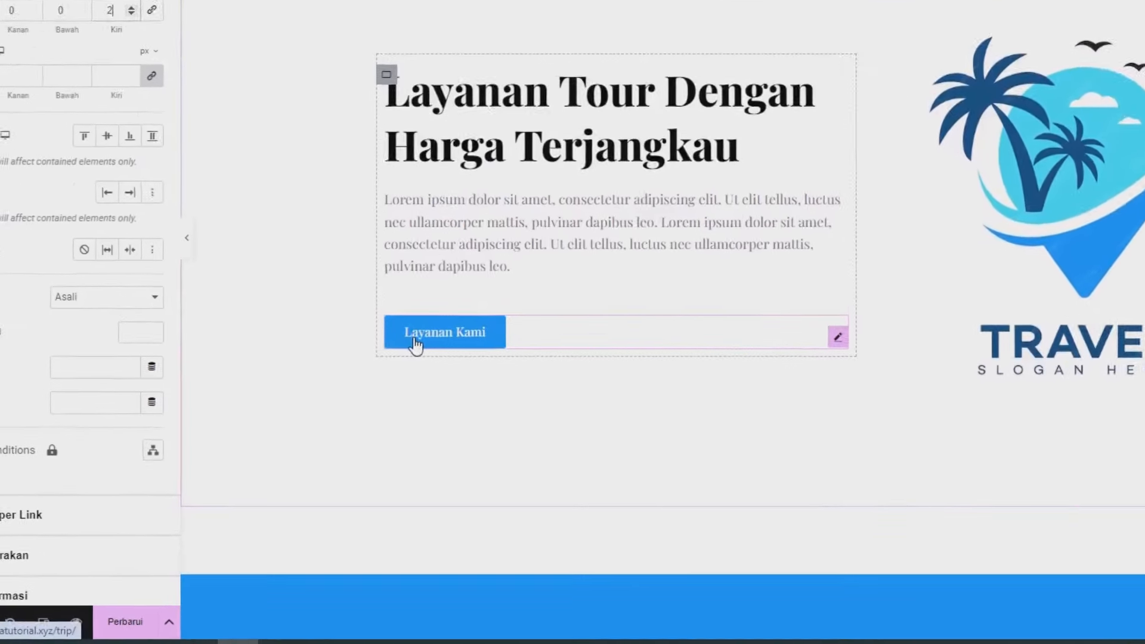
pyautogui.rightClick(415, 345)
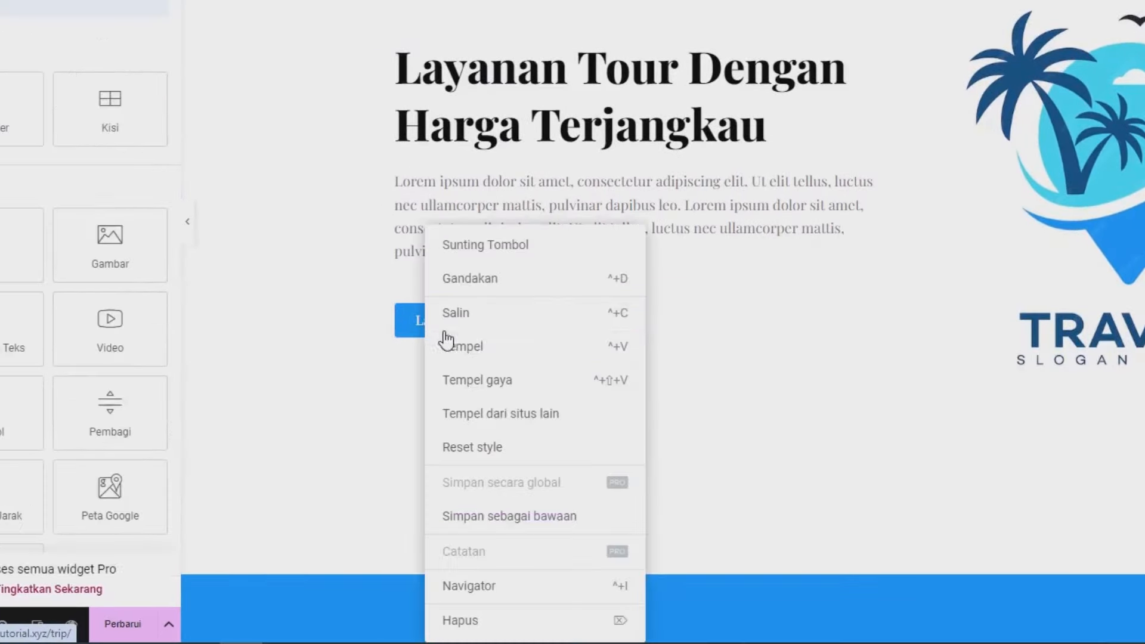
pyautogui.click(468, 324)
pyautogui.scroll(-5, 818, 391)
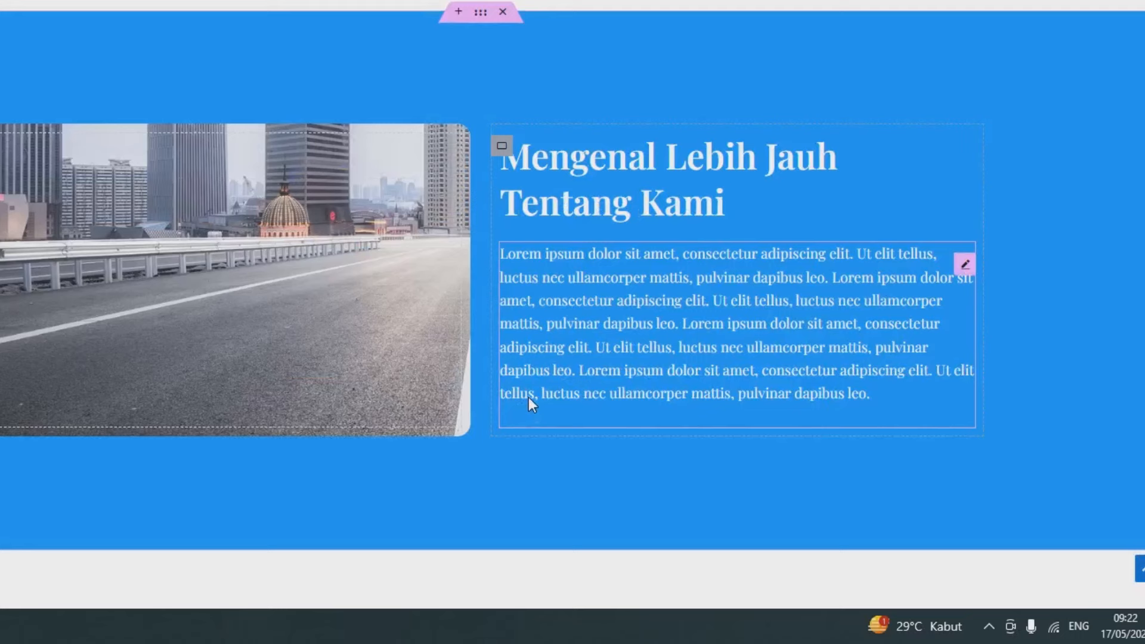
pyautogui.rightClick(528, 397)
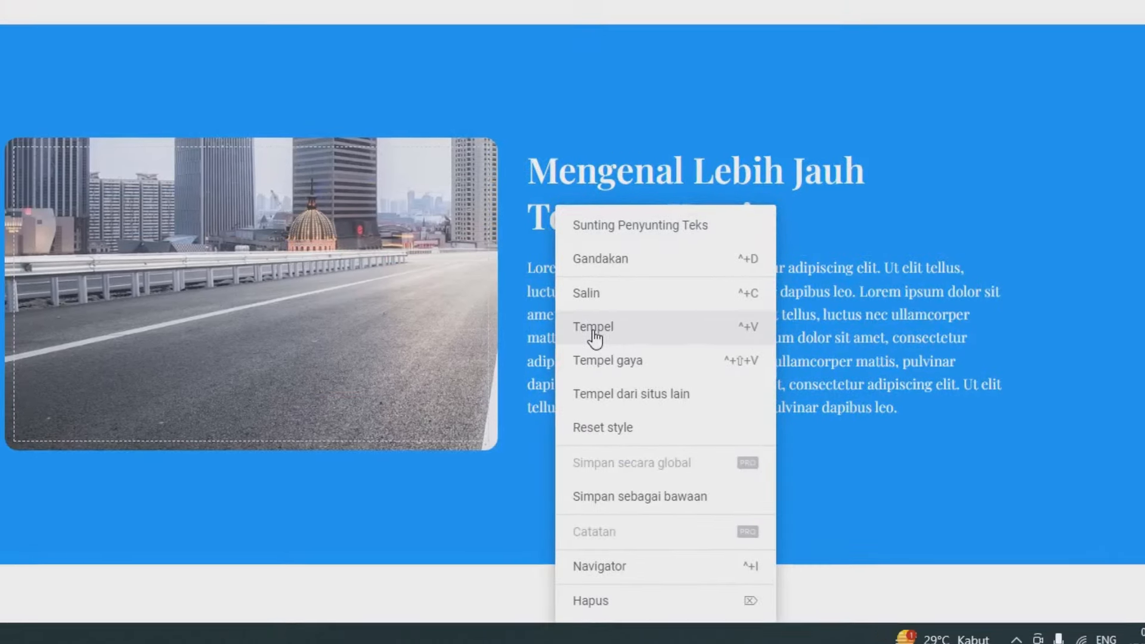
pyautogui.click(566, 313)
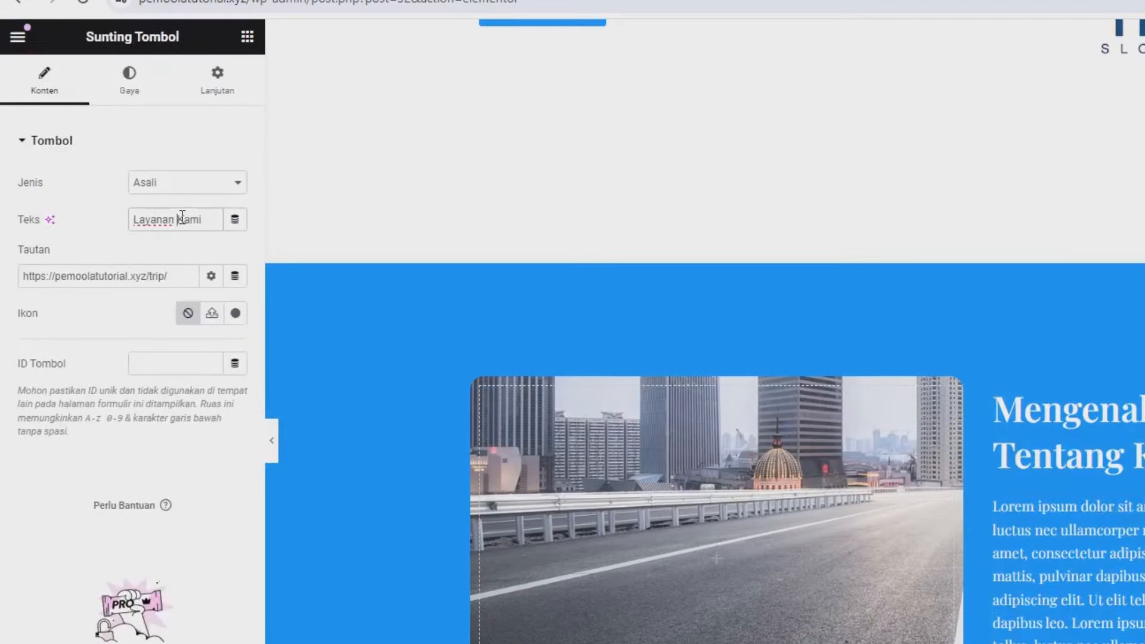
pyautogui.tripleClick(182, 219)
pyautogui.write('Hubungi')
pyautogui.scroll(8, 821, 292)
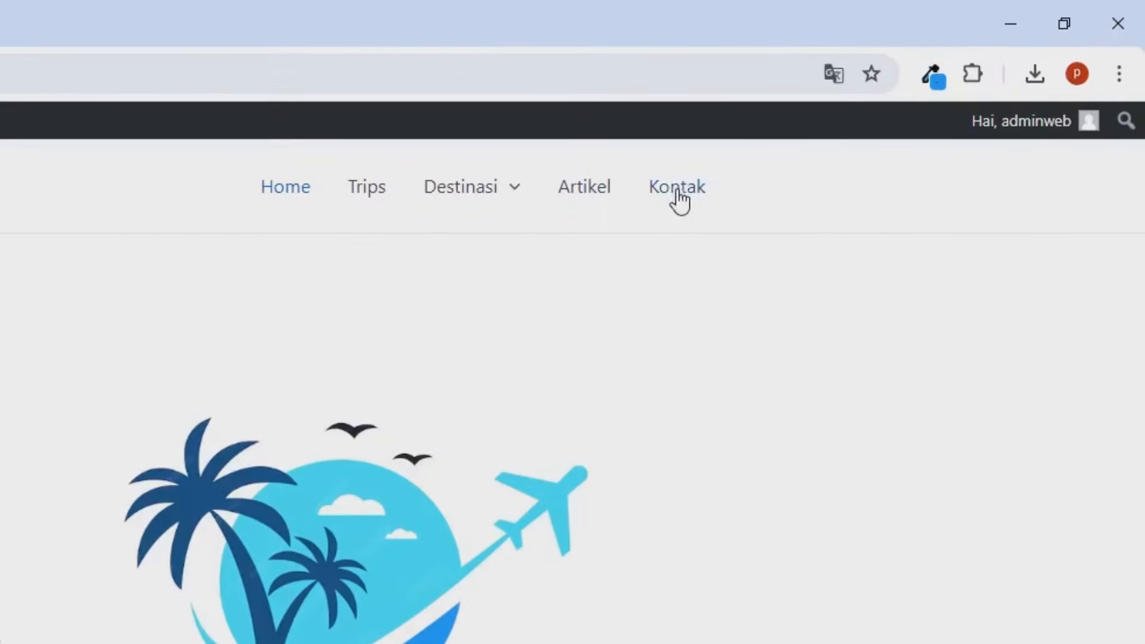
pyautogui.rightClick(677, 191)
pyautogui.click(734, 399)
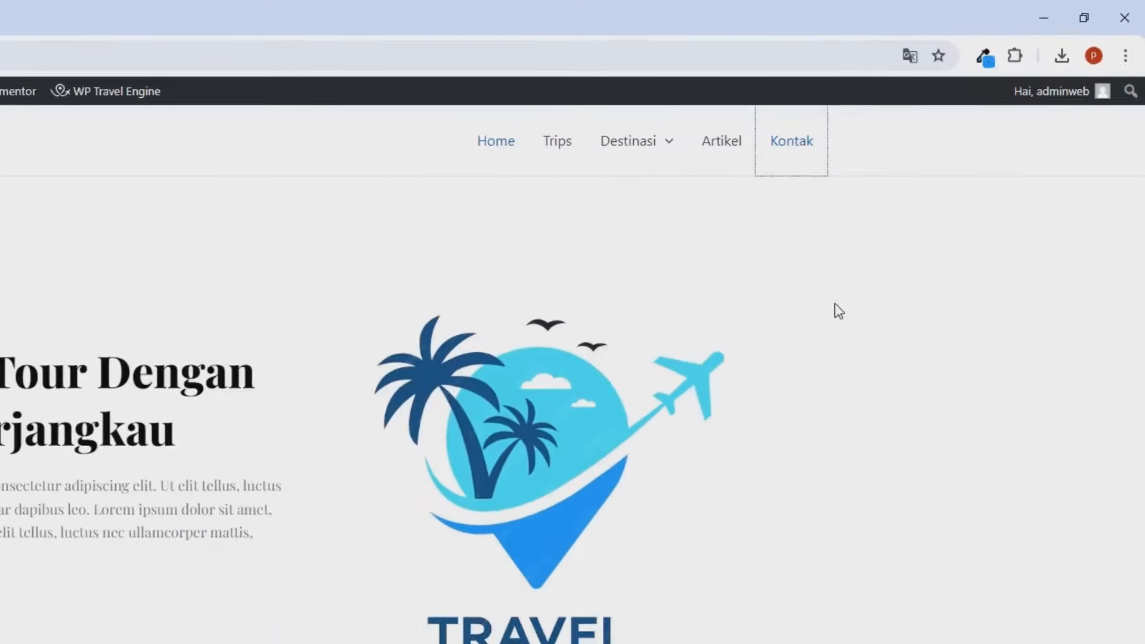
pyautogui.click(91, 13)
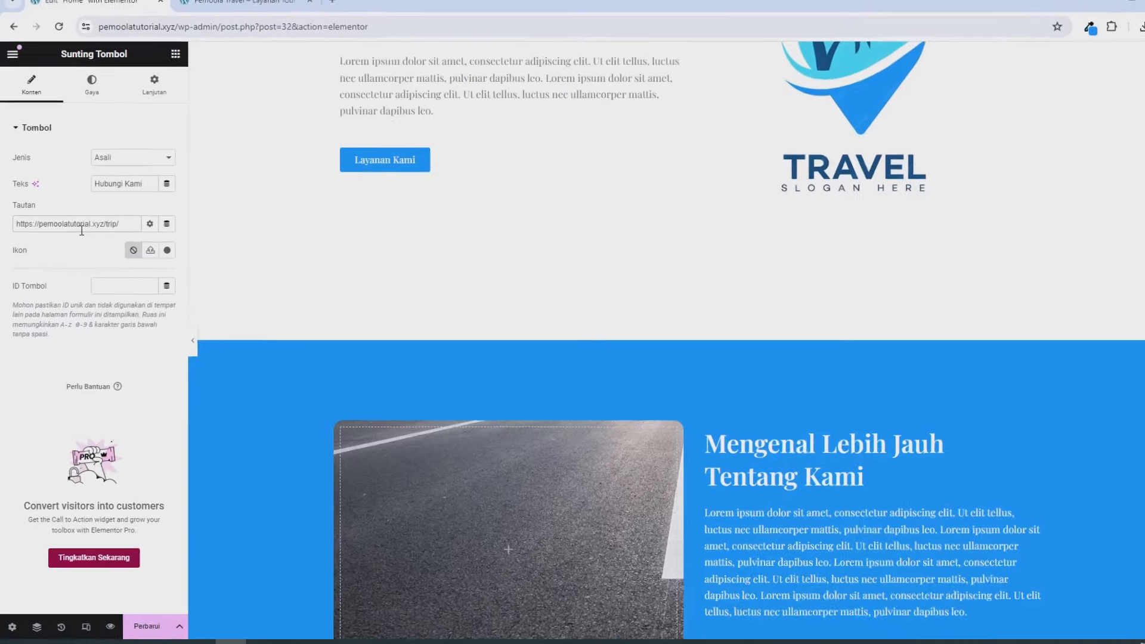
pyautogui.tripleClick(73, 226)
pyautogui.hotkey('ctrl', 'v')
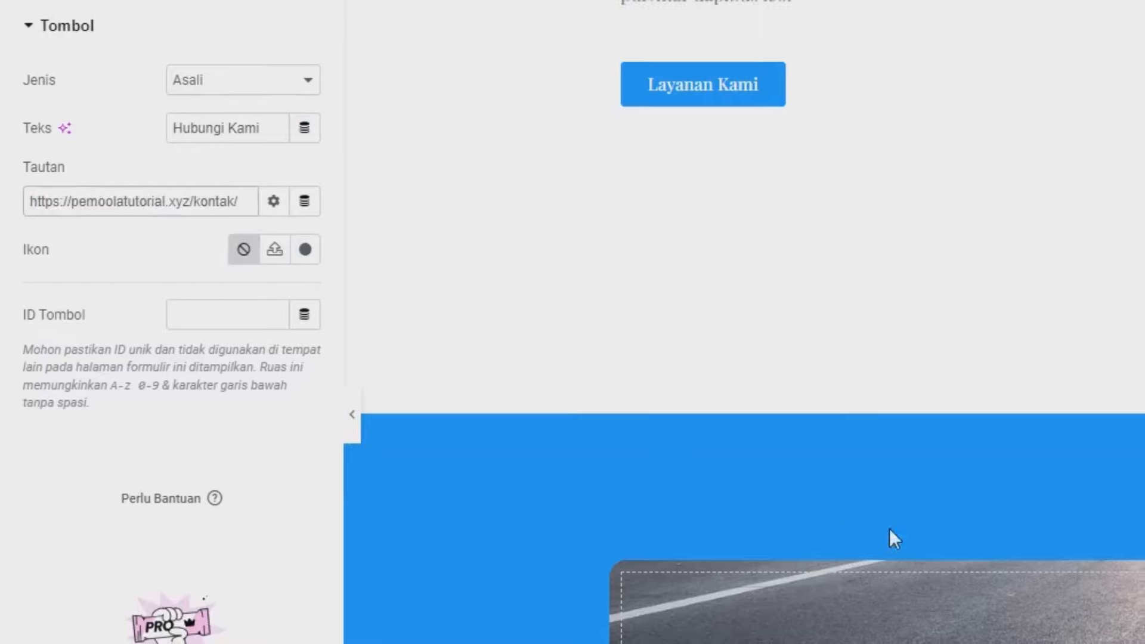
pyautogui.scroll(-3, 853, 529)
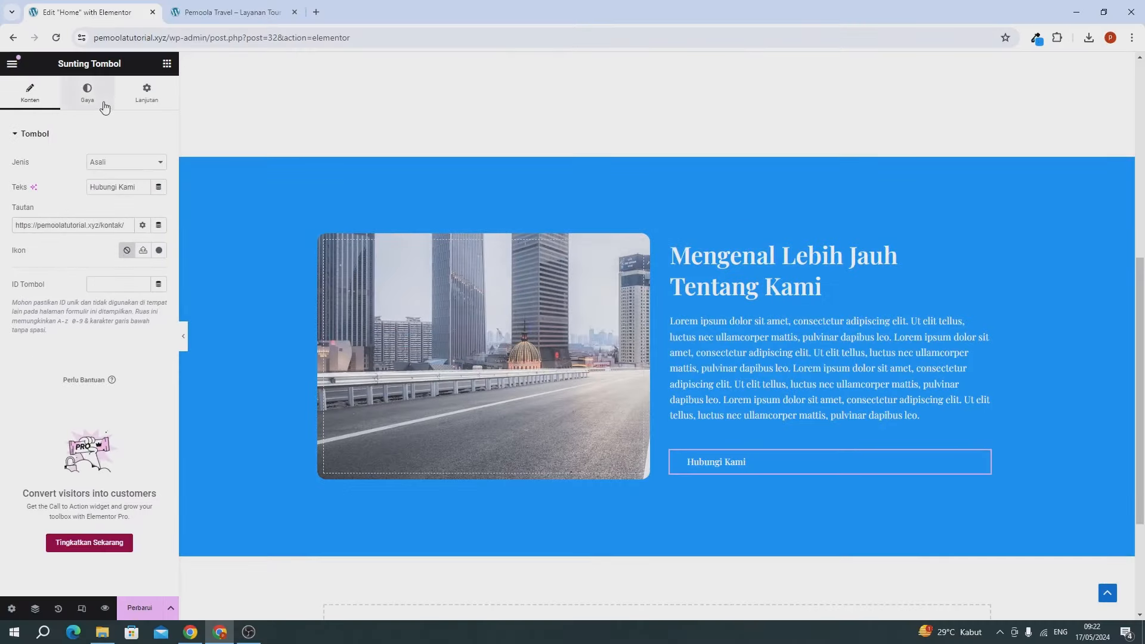
# Step: Set the Hubungi Kami button background colour to white #FFFFFF
pyautogui.click(87, 93)
pyautogui.click(159, 286)
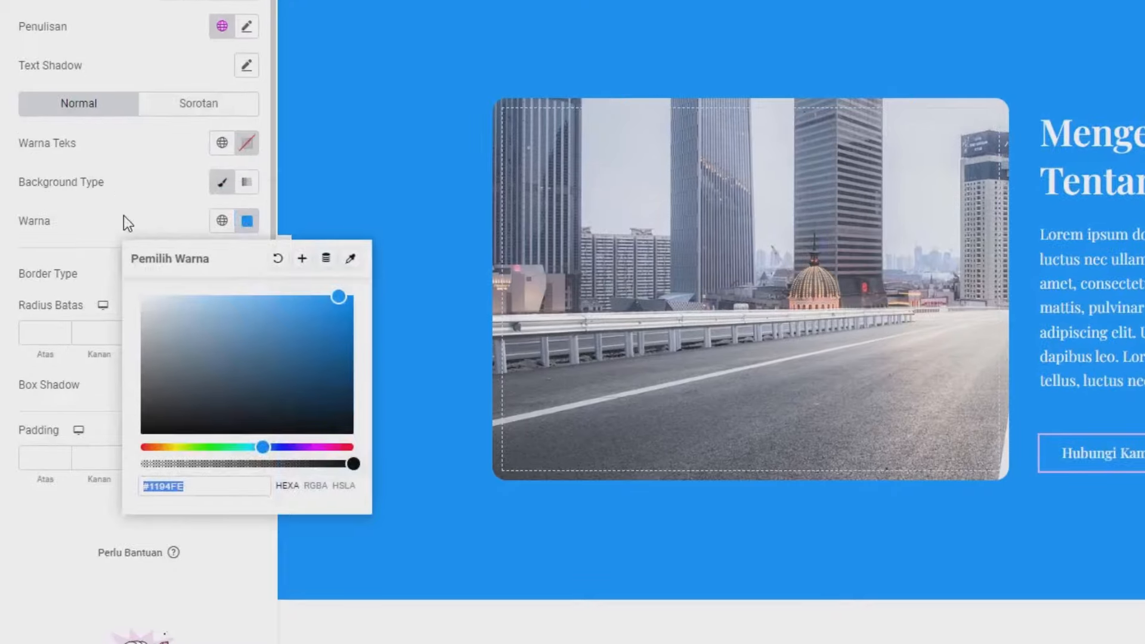
pyautogui.click(112, 242)
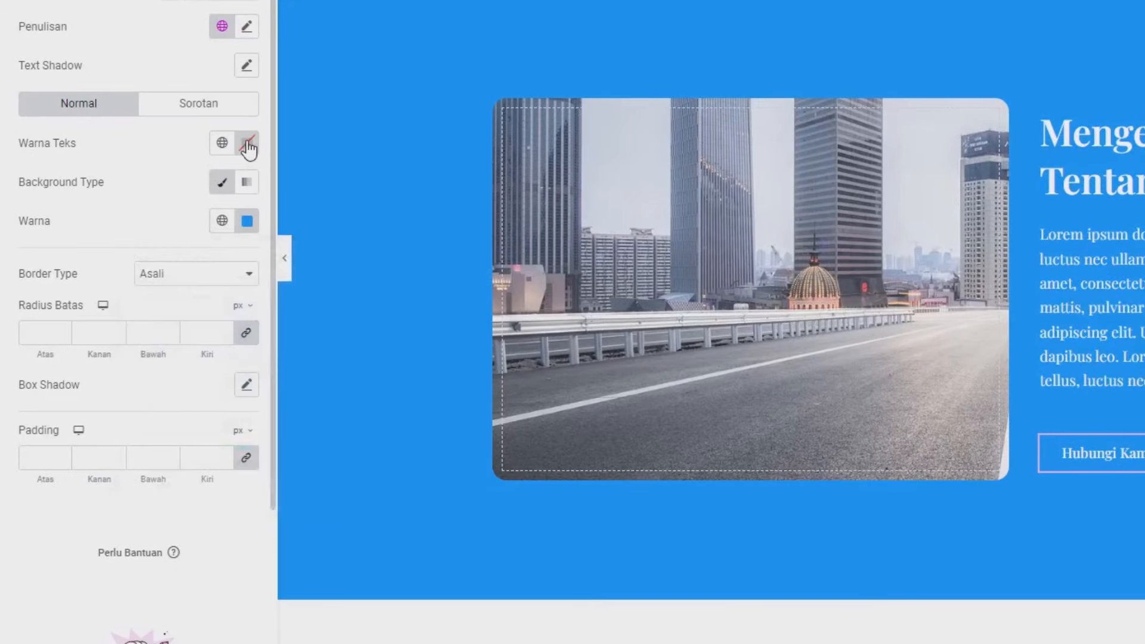
pyautogui.click(247, 220)
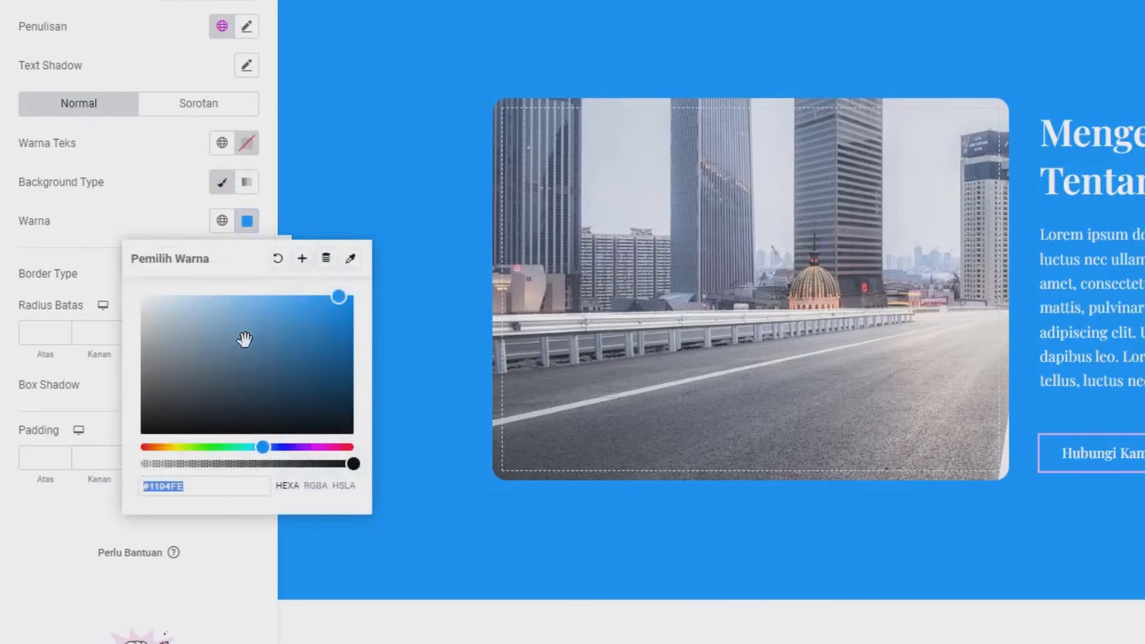
pyautogui.hotkey('ctrl', 'v')
pyautogui.click(98, 238)
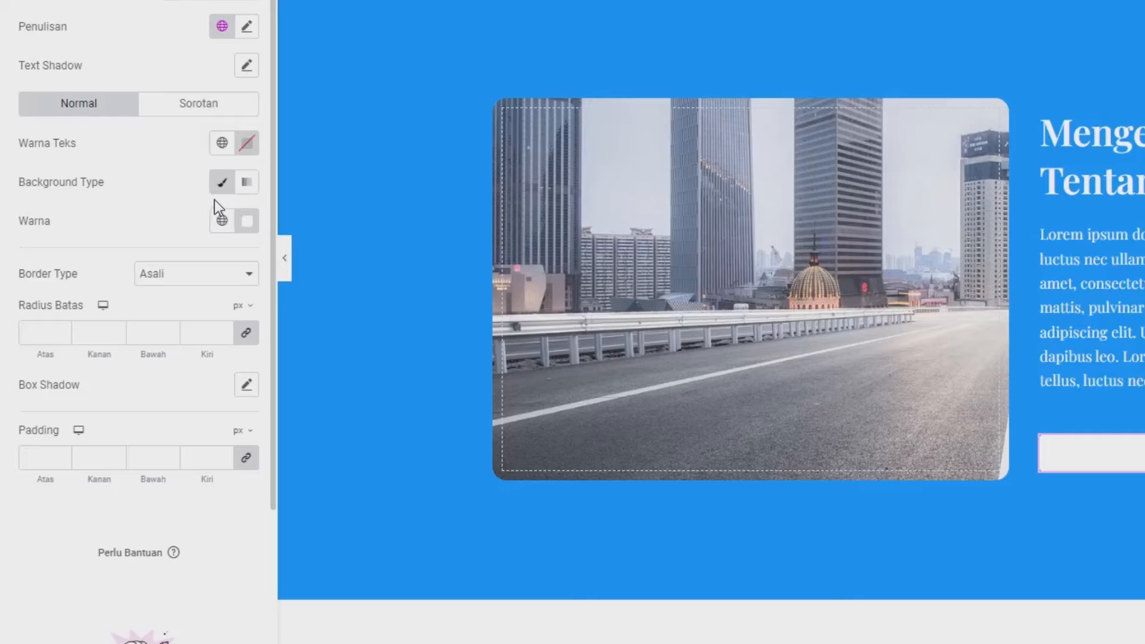
# Step: Set the button text colour to blue #1194FE
pyautogui.click(247, 143)
pyautogui.click(307, 327)
pyautogui.click(297, 256)
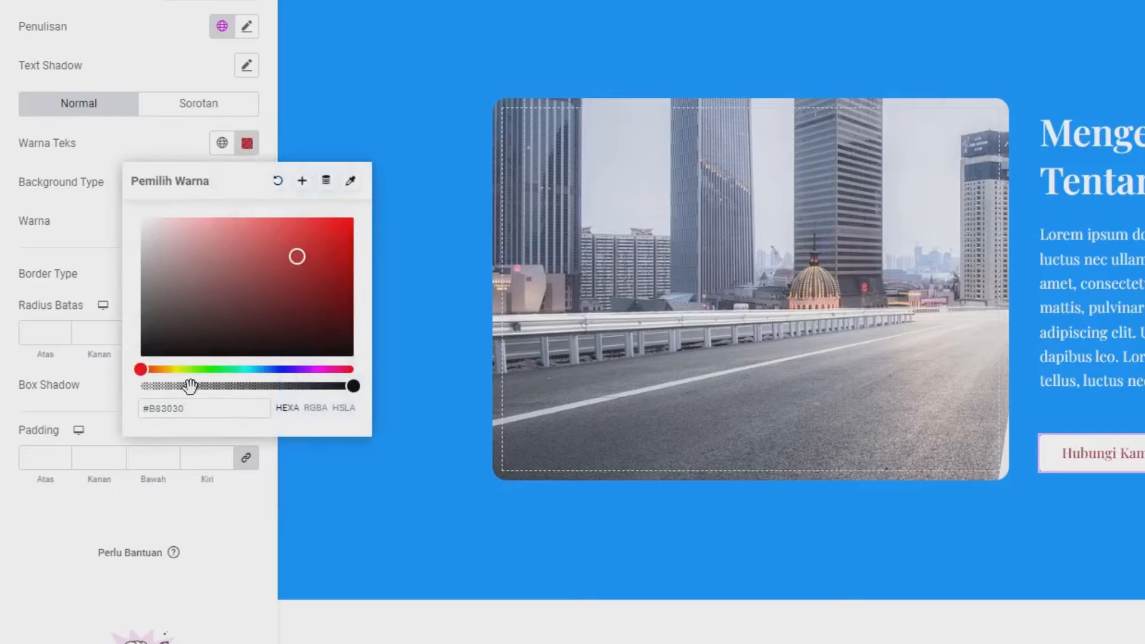
pyautogui.hotkey('ctrl', 'a')
pyautogui.hotkey('ctrl', 'v')
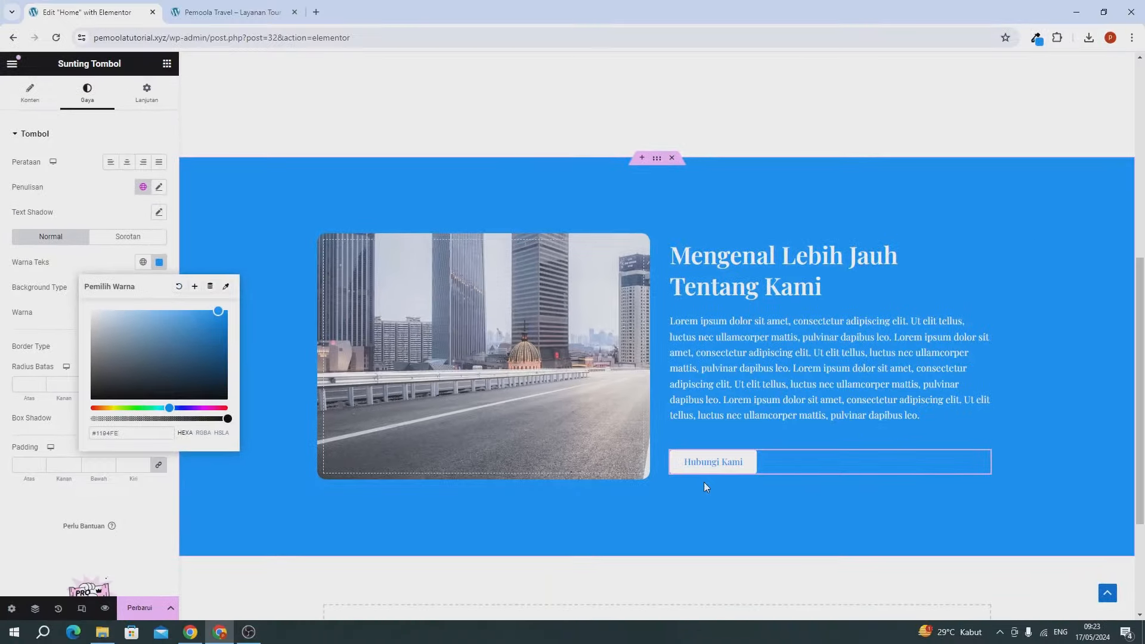
pyautogui.click(72, 284)
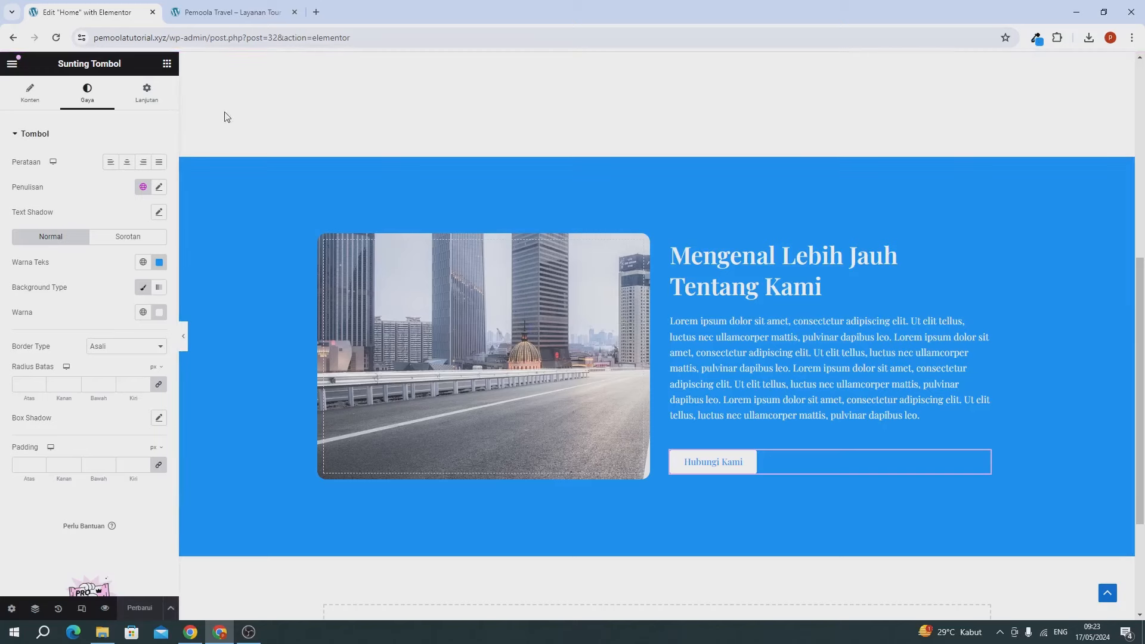
# Step: Reload the live Pemoola Travel page, scroll to the blue section's Hubungi Kami button, then return to Elementor
pyautogui.click(212, 17)
pyautogui.click(56, 38)
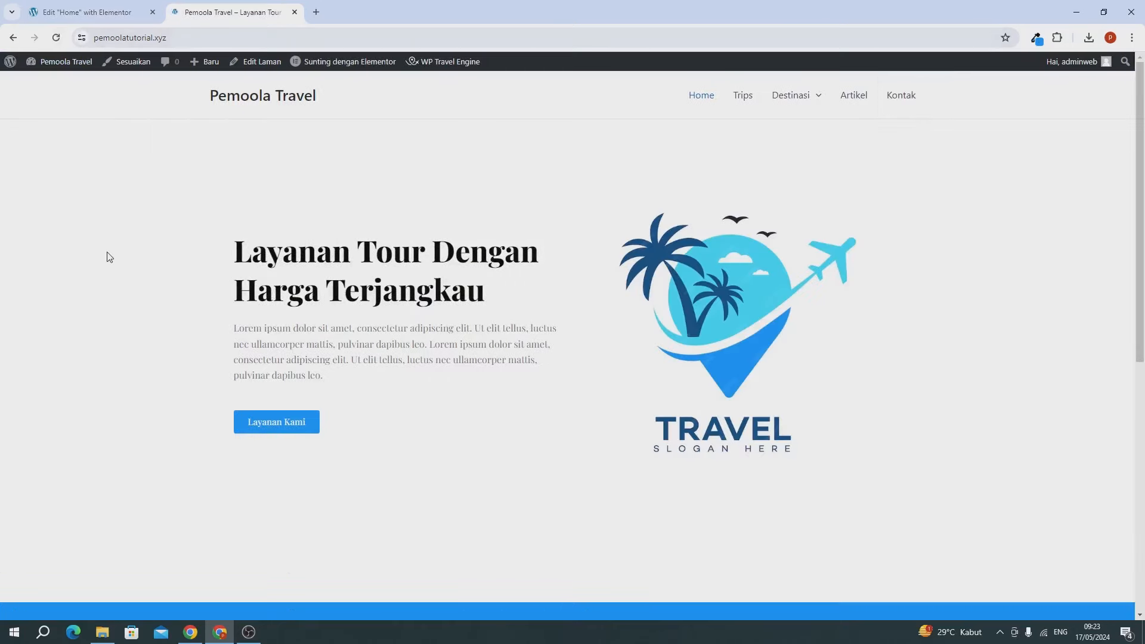
pyautogui.scroll(-8, 109, 257)
pyautogui.scroll(5, 776, 517)
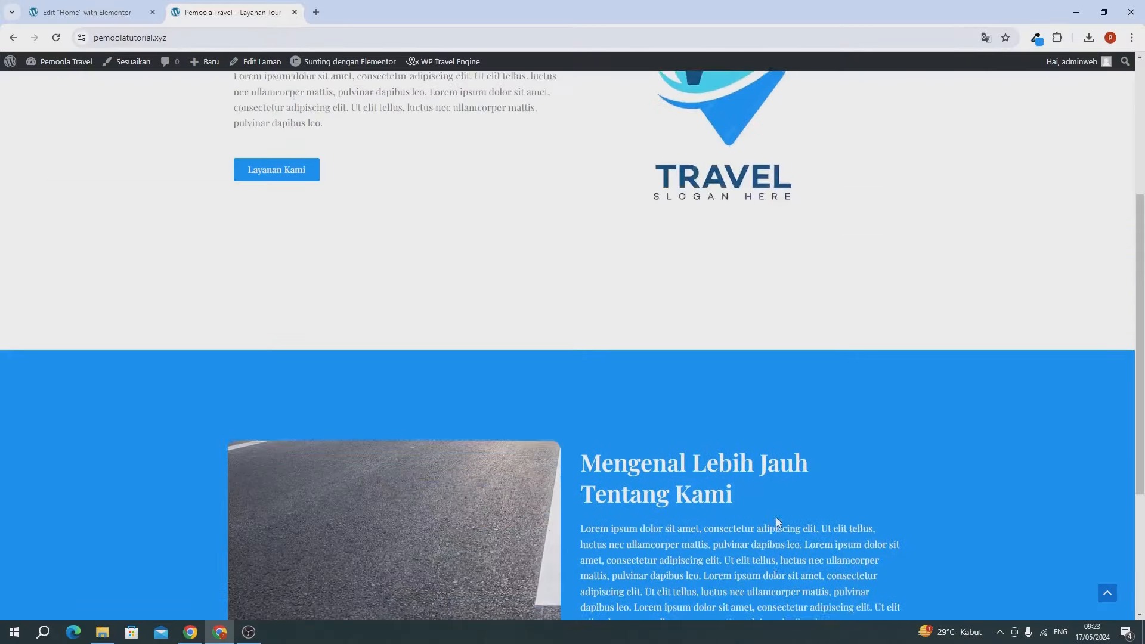
pyautogui.scroll(-6, 776, 517)
pyautogui.scroll(6, 777, 517)
pyautogui.scroll(-5, 776, 518)
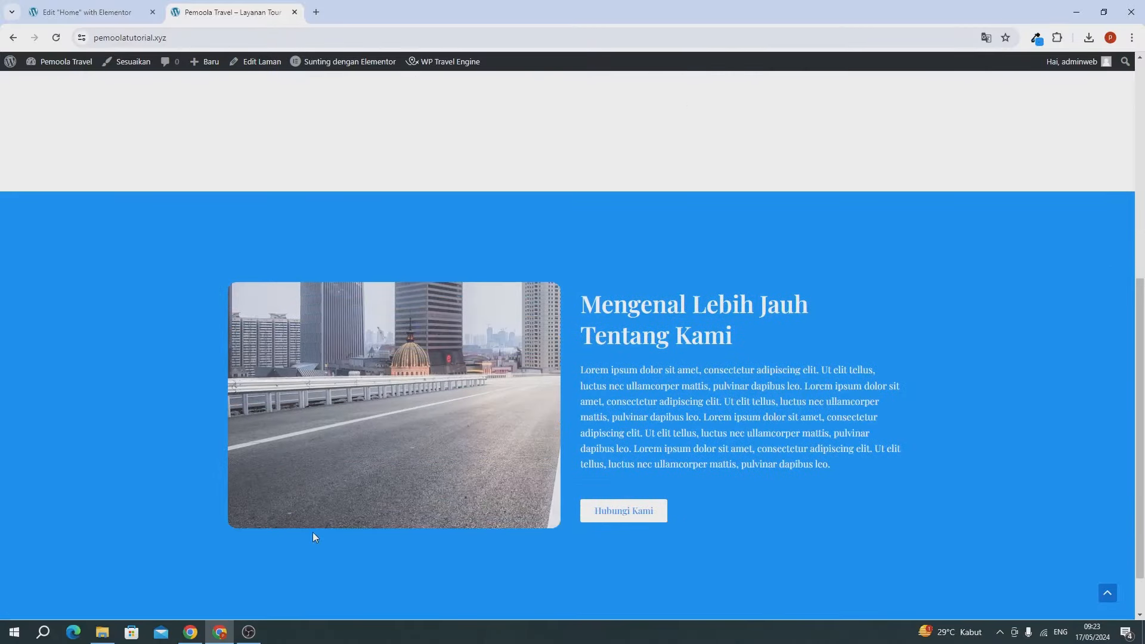
pyautogui.scroll(3, 421, 378)
pyautogui.scroll(-4, 658, 373)
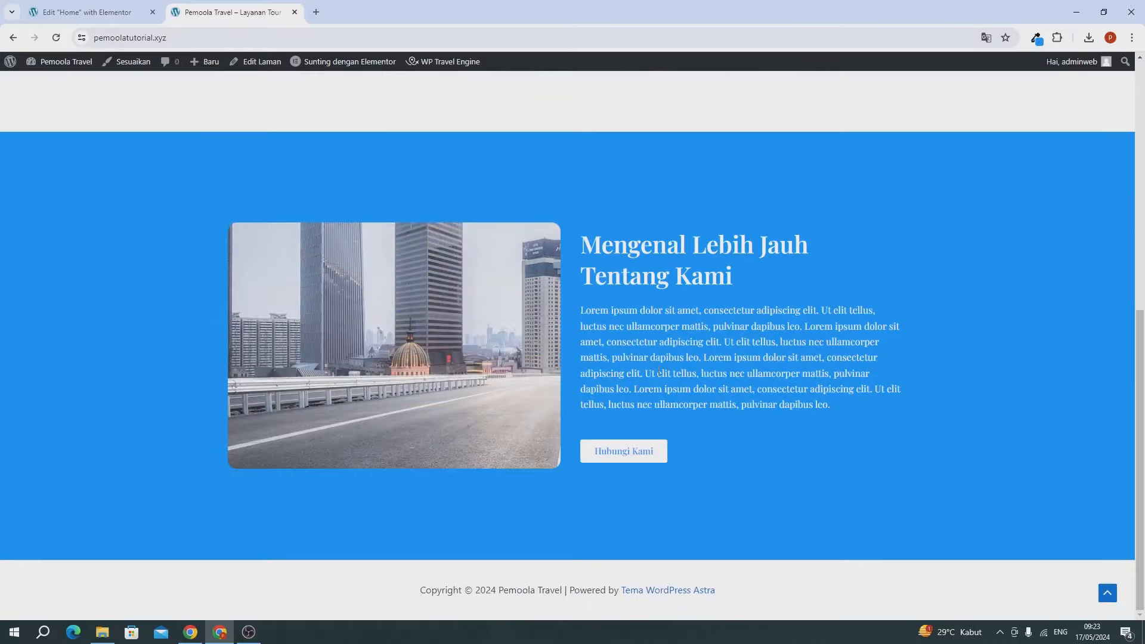
pyautogui.scroll(4, 345, 343)
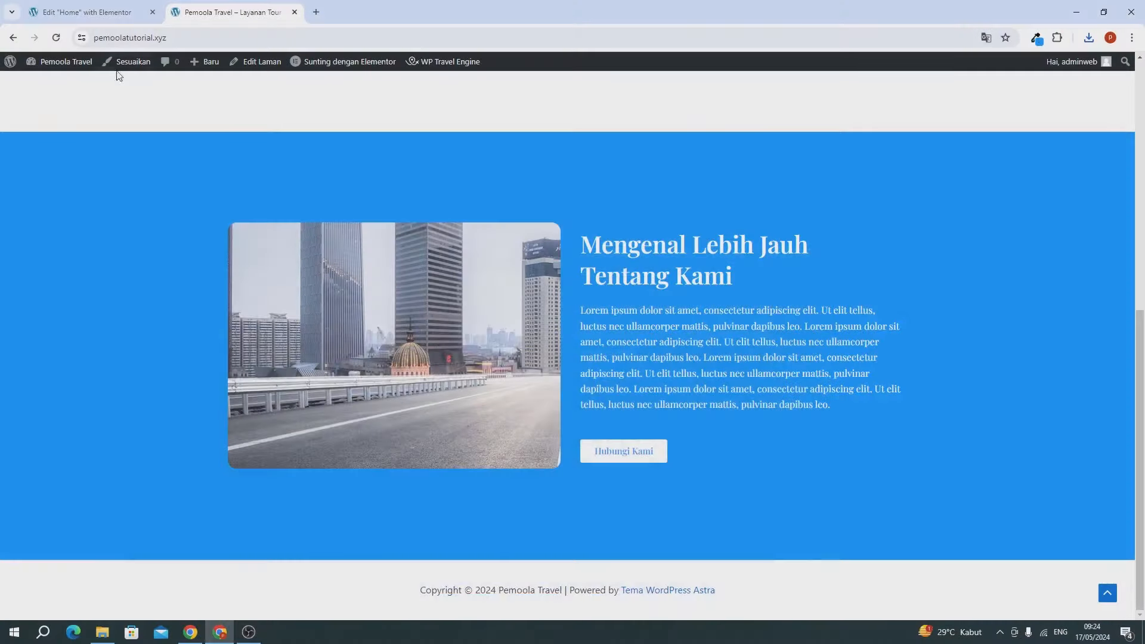
pyautogui.click(91, 16)
# Step: Add a new flexbox section with a single stacked container at the bottom of the page
pyautogui.scroll(-2, 458, 235)
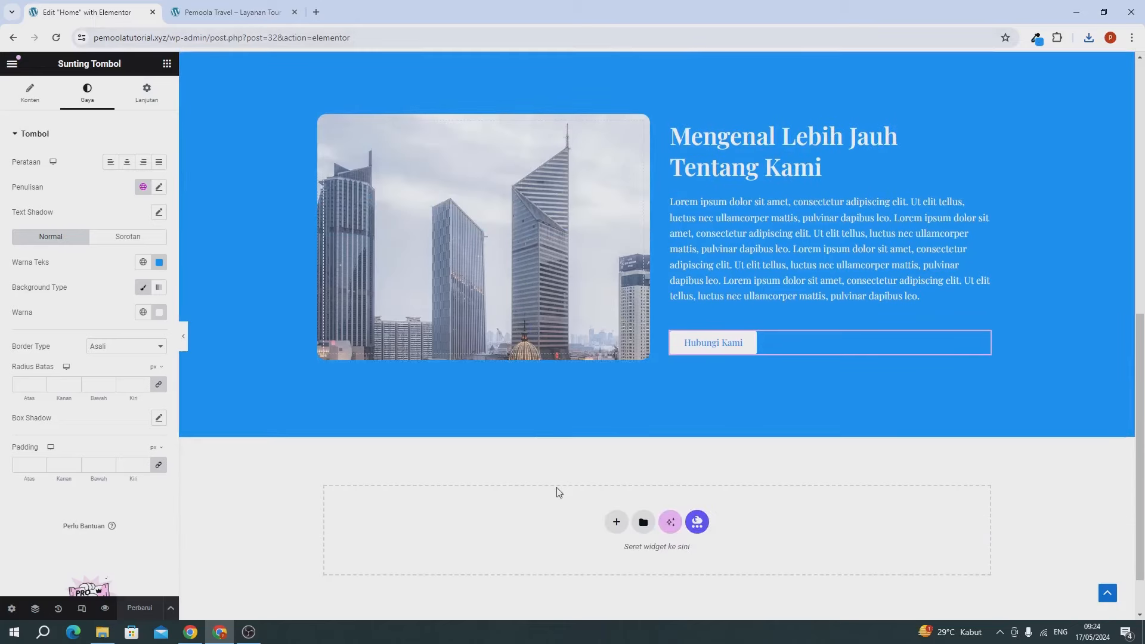
pyautogui.scroll(-1, 631, 481)
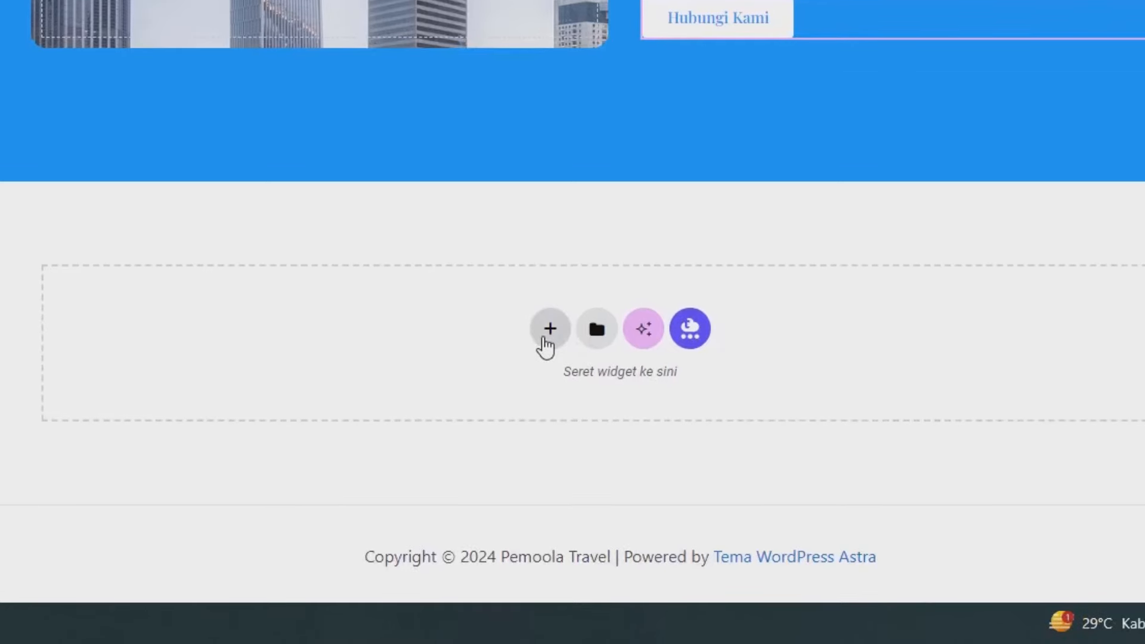
pyautogui.click(549, 335)
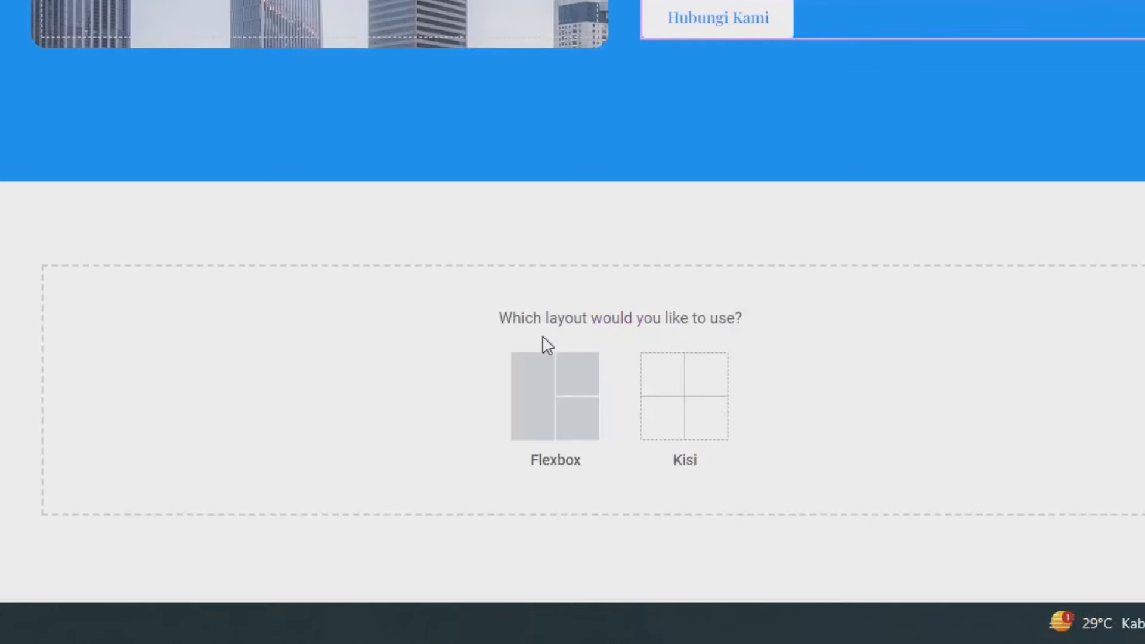
pyautogui.click(548, 383)
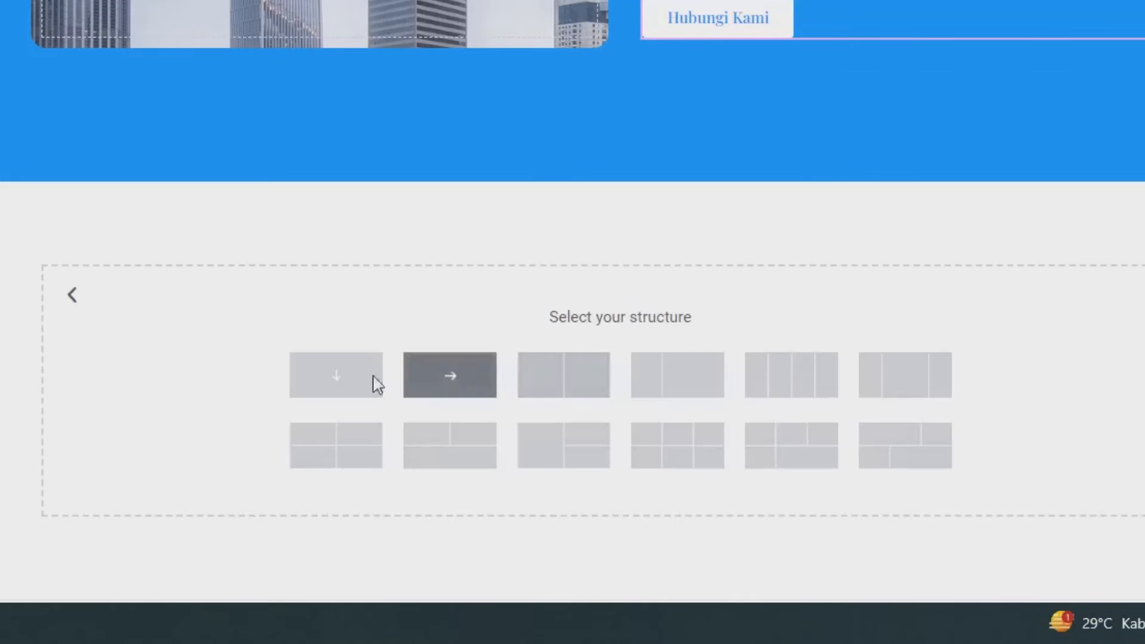
pyautogui.click(314, 381)
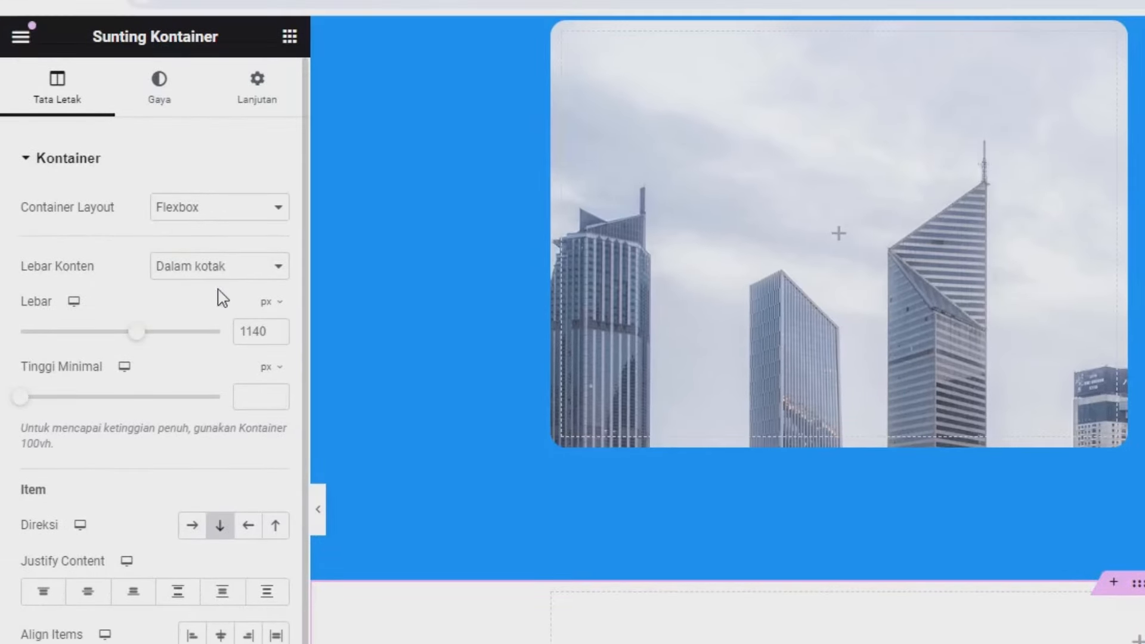
# Step: Give the container an unlinked top margin of 6%
pyautogui.click(258, 84)
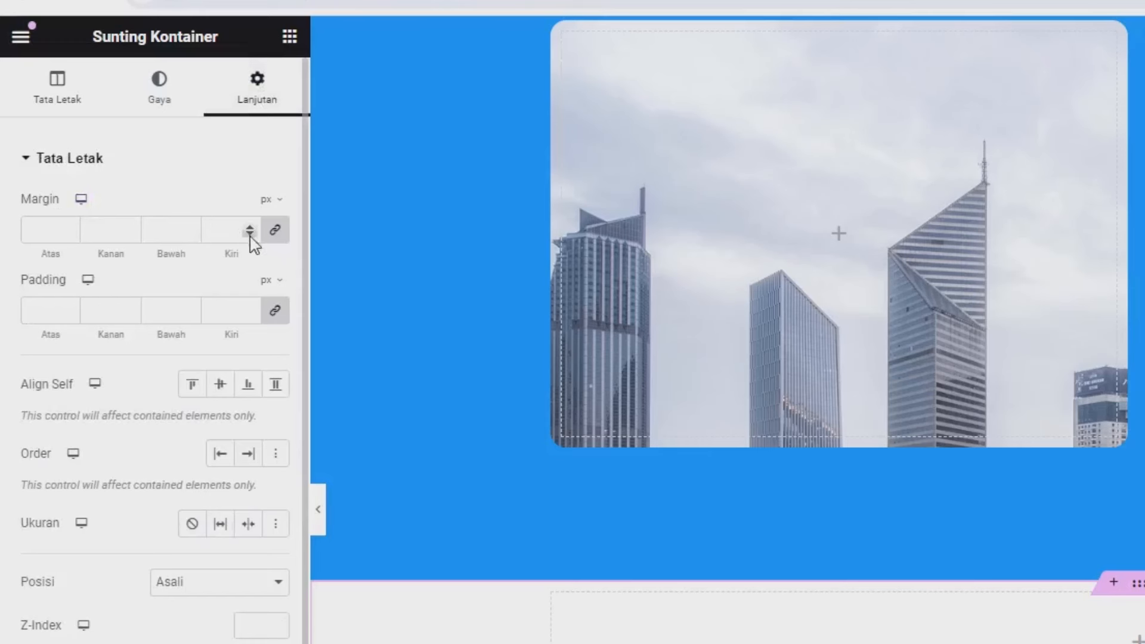
pyautogui.click(276, 237)
pyautogui.click(269, 200)
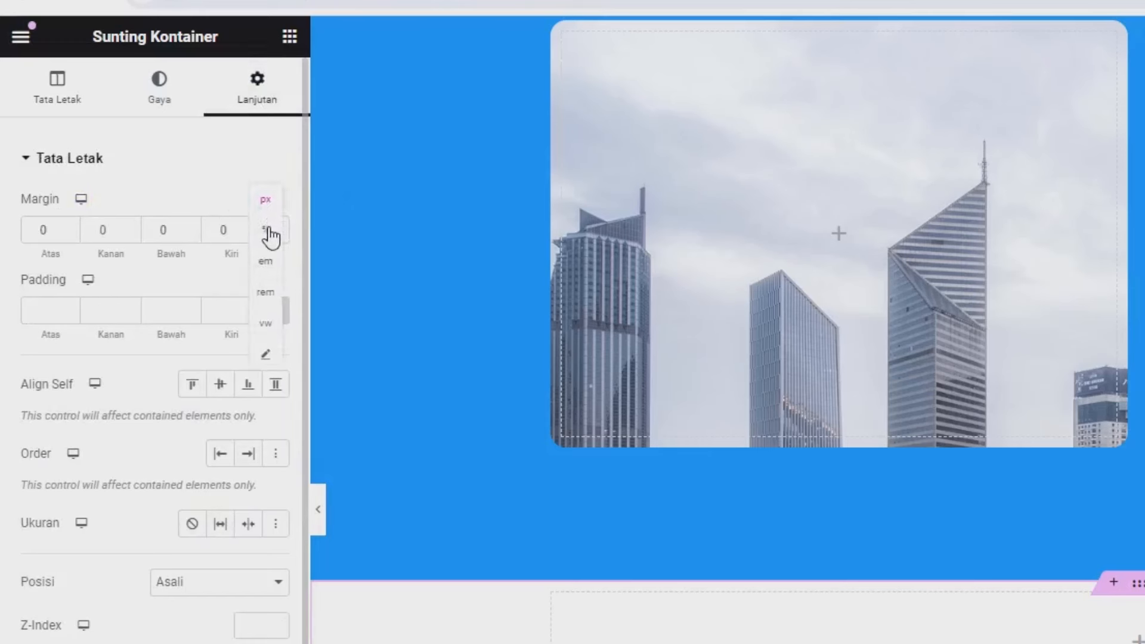
pyautogui.click(266, 232)
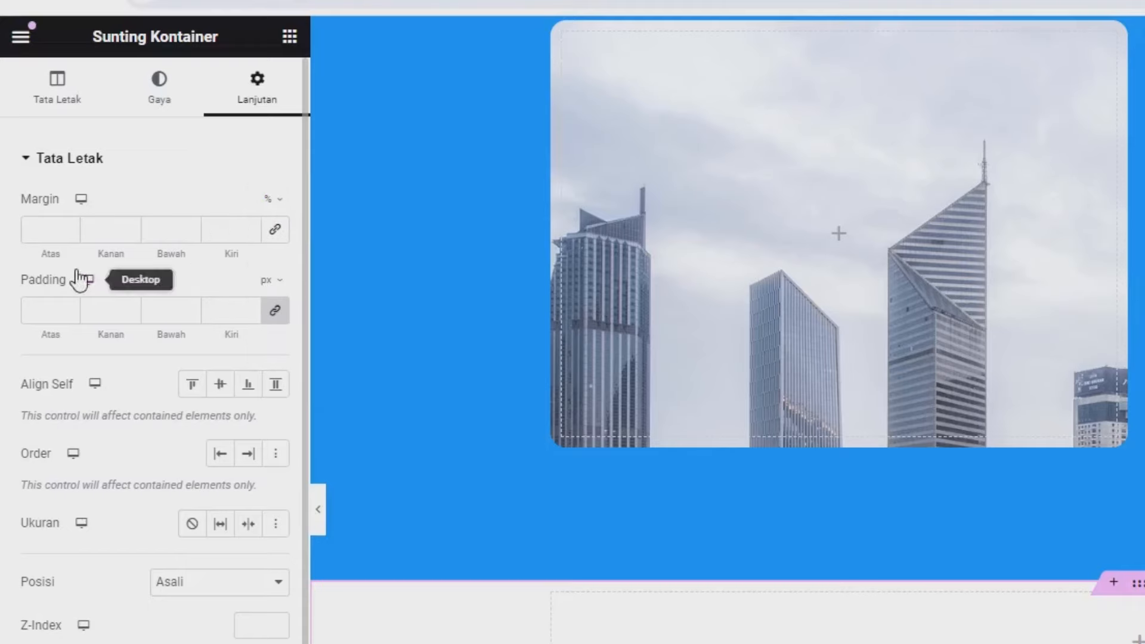
pyautogui.click(48, 233)
pyautogui.write('6')
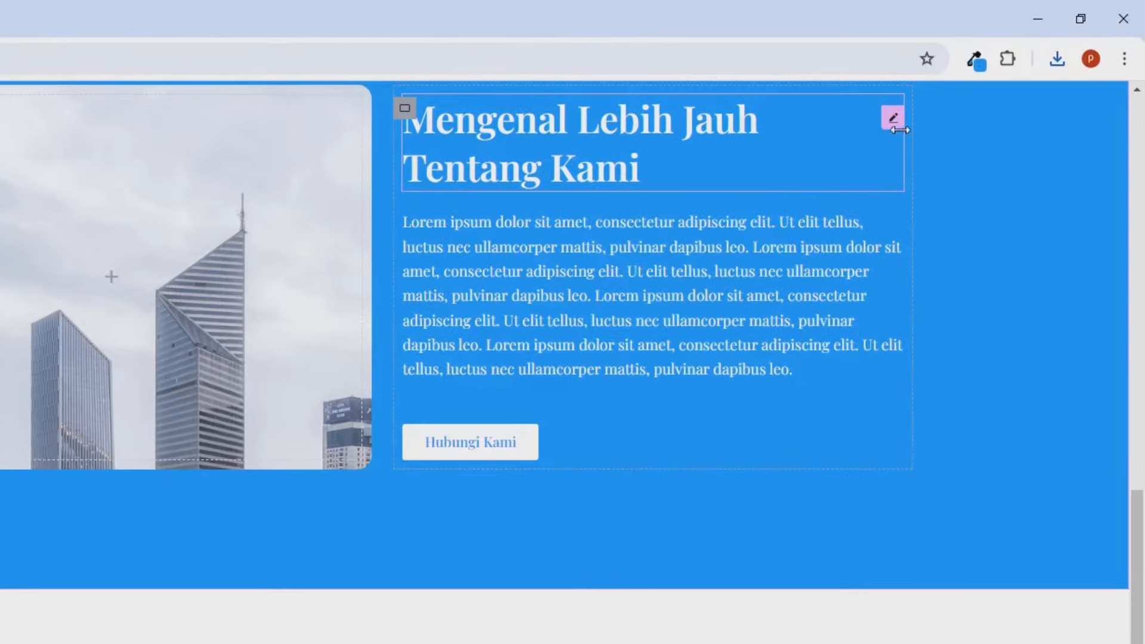
# Step: Paste a copy of the Mengenal Lebih Jauh Tentang Kami heading into the empty container, retitled 'Bagaimana Cara Order ?'
pyautogui.rightClick(892, 119)
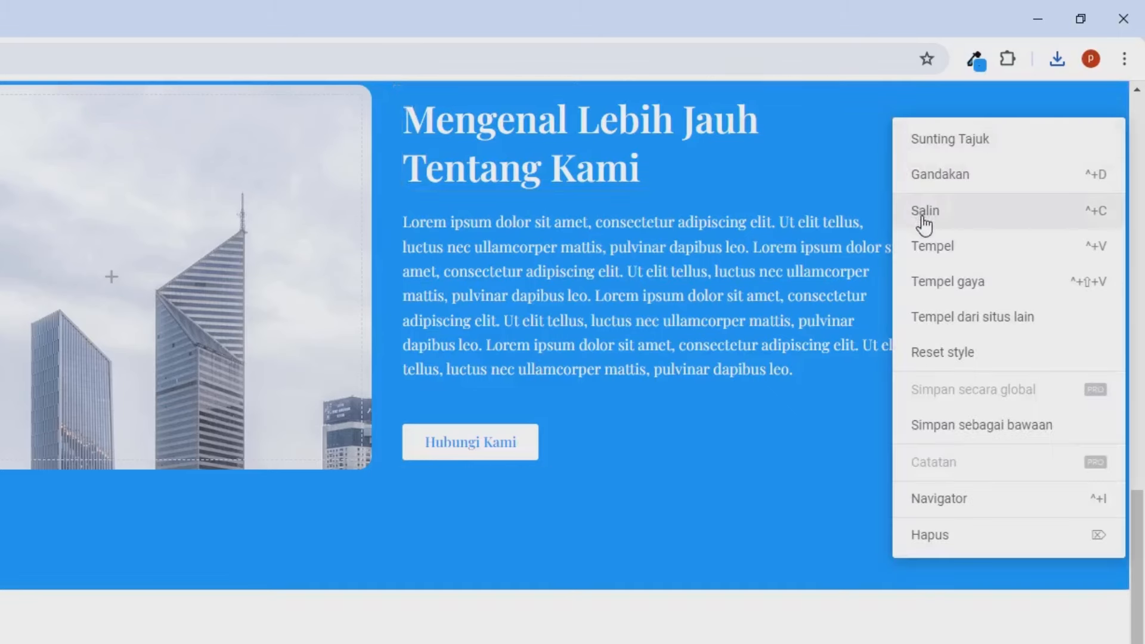
pyautogui.click(924, 215)
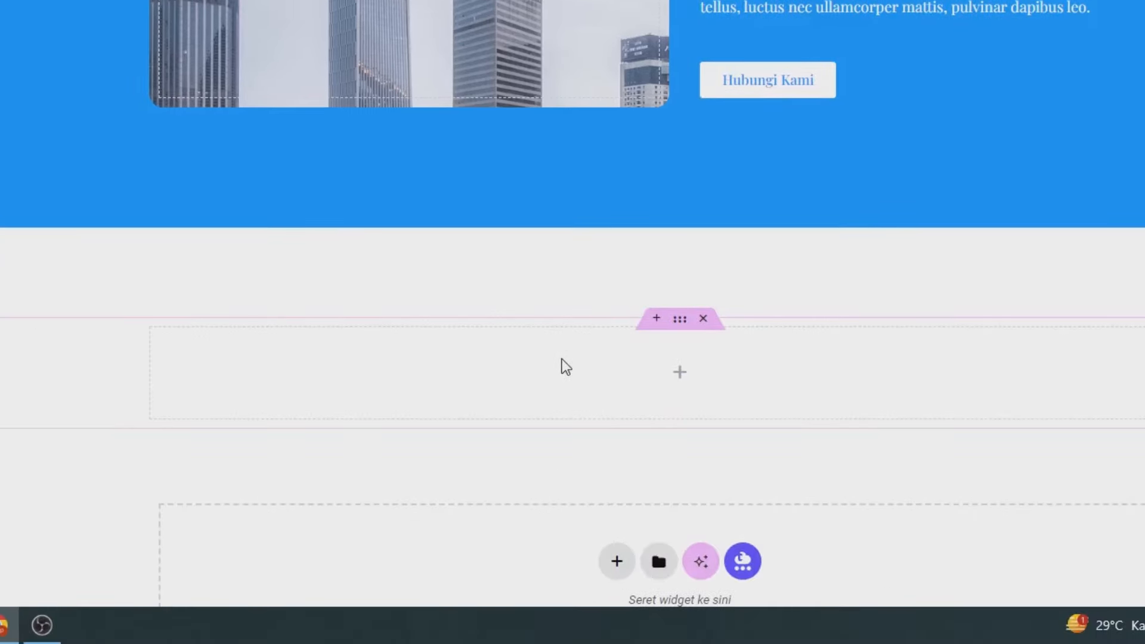
pyautogui.rightClick(562, 358)
pyautogui.click(595, 256)
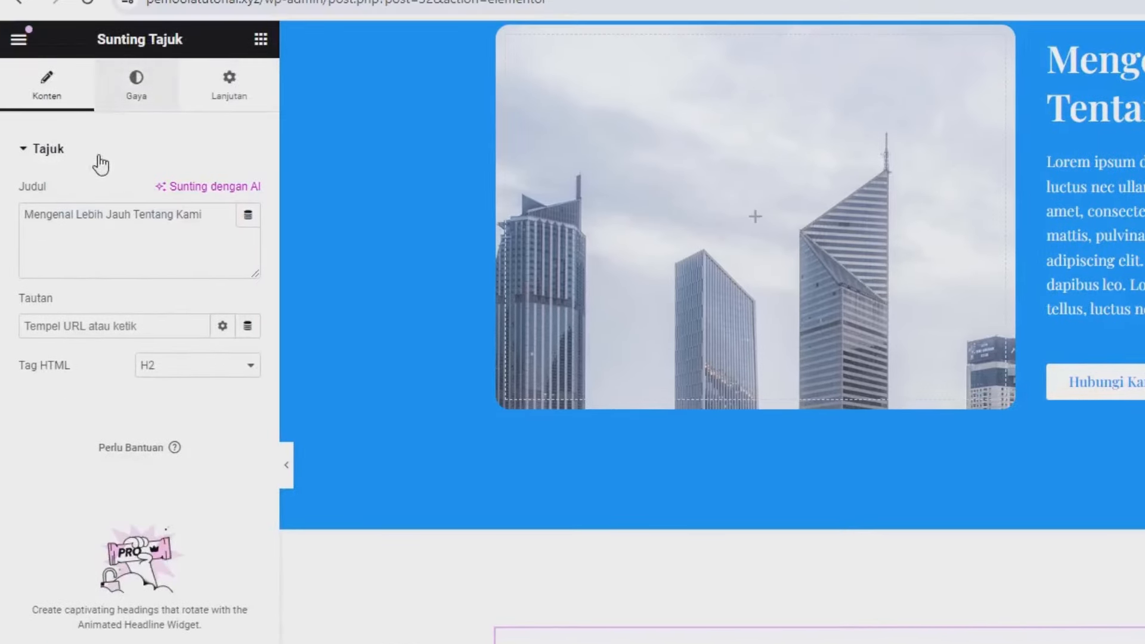
pyautogui.click(109, 225)
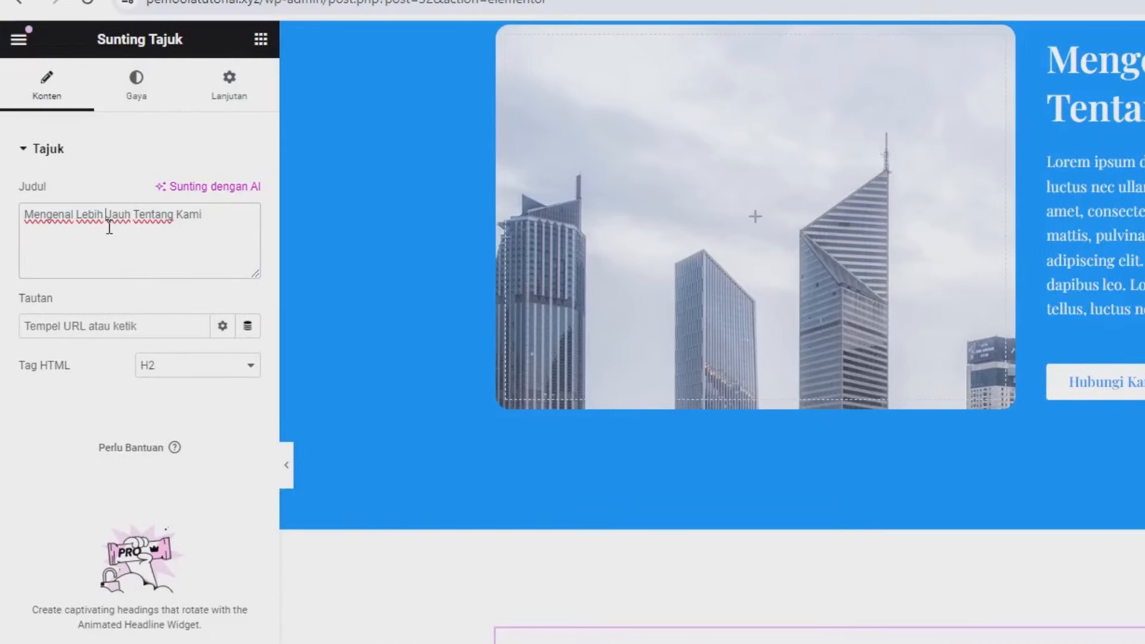
pyautogui.hotkey('ctrl', 'a')
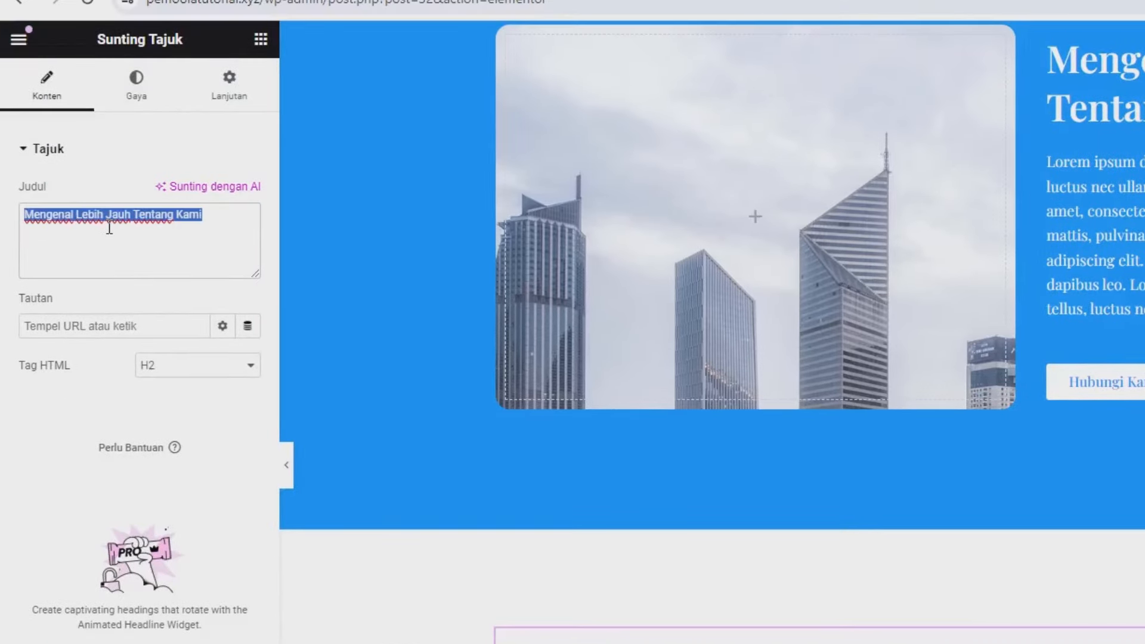
pyautogui.write('Baga')
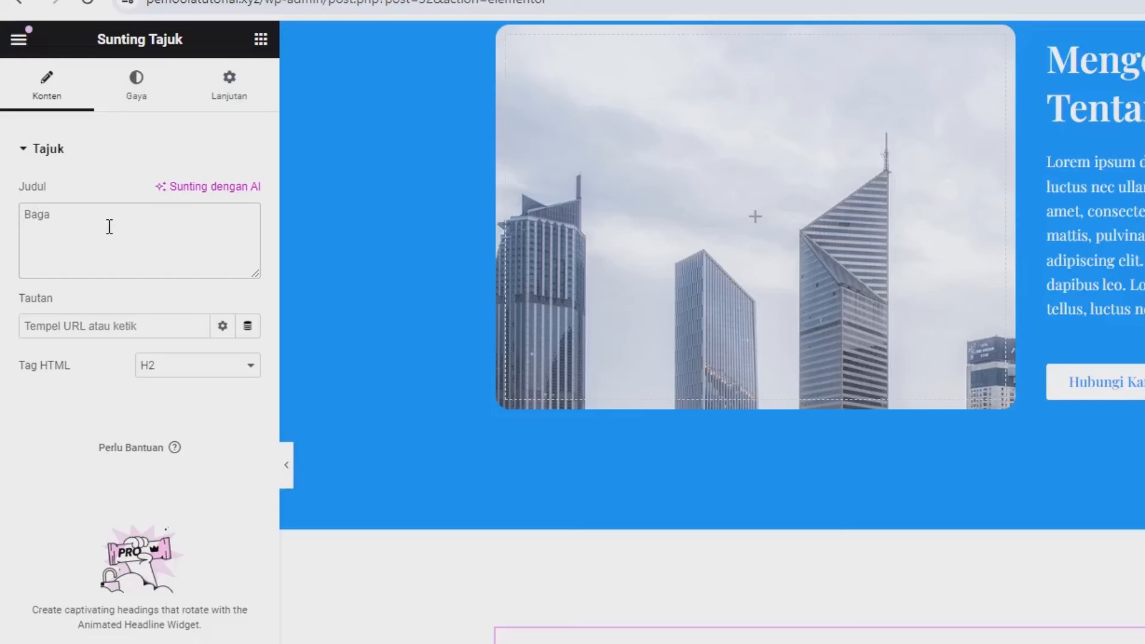
pyautogui.write('imana Cara Order ?')
# Step: Make the heading text black #000000 and centre-align it
pyautogui.click(137, 107)
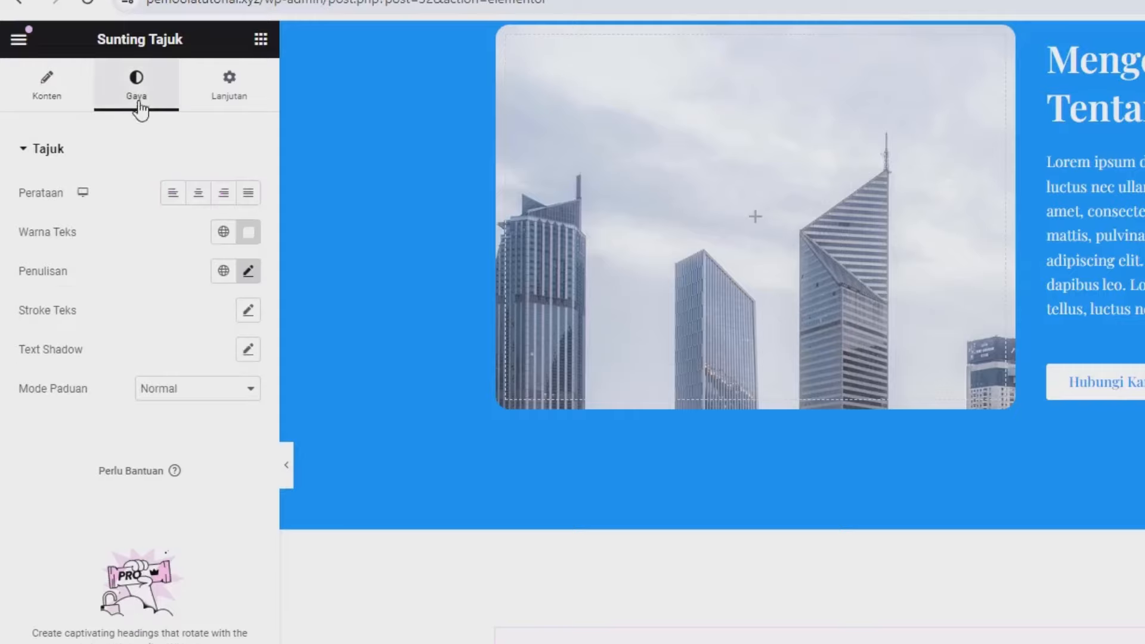
pyautogui.click(247, 235)
pyautogui.moveTo(297, 414); pyautogui.dragTo(326, 454)
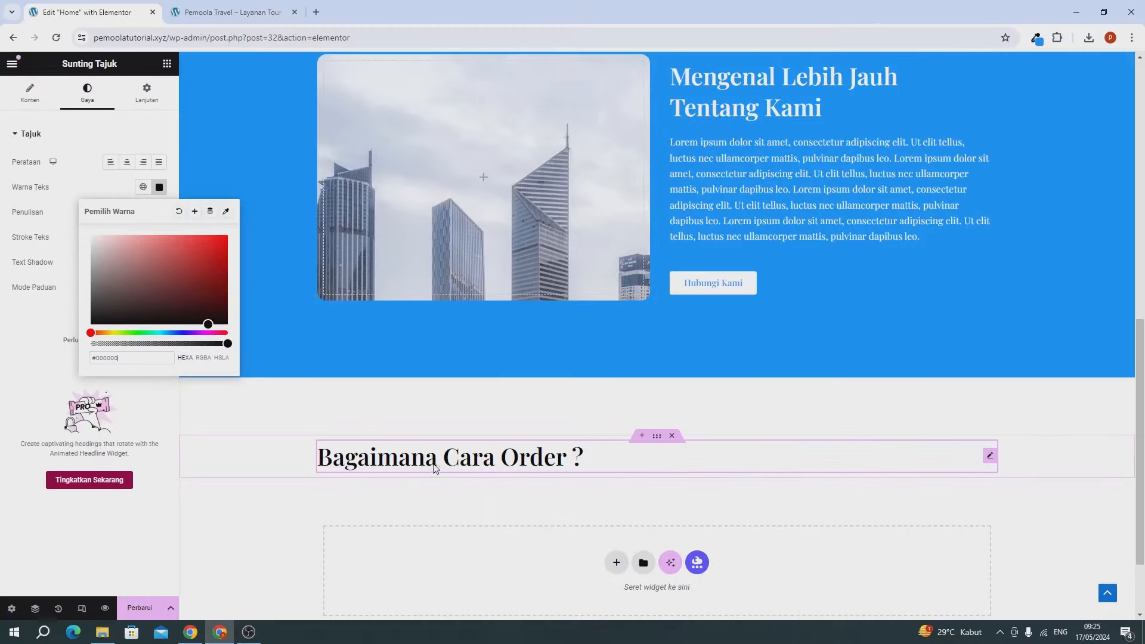
pyautogui.click(92, 179)
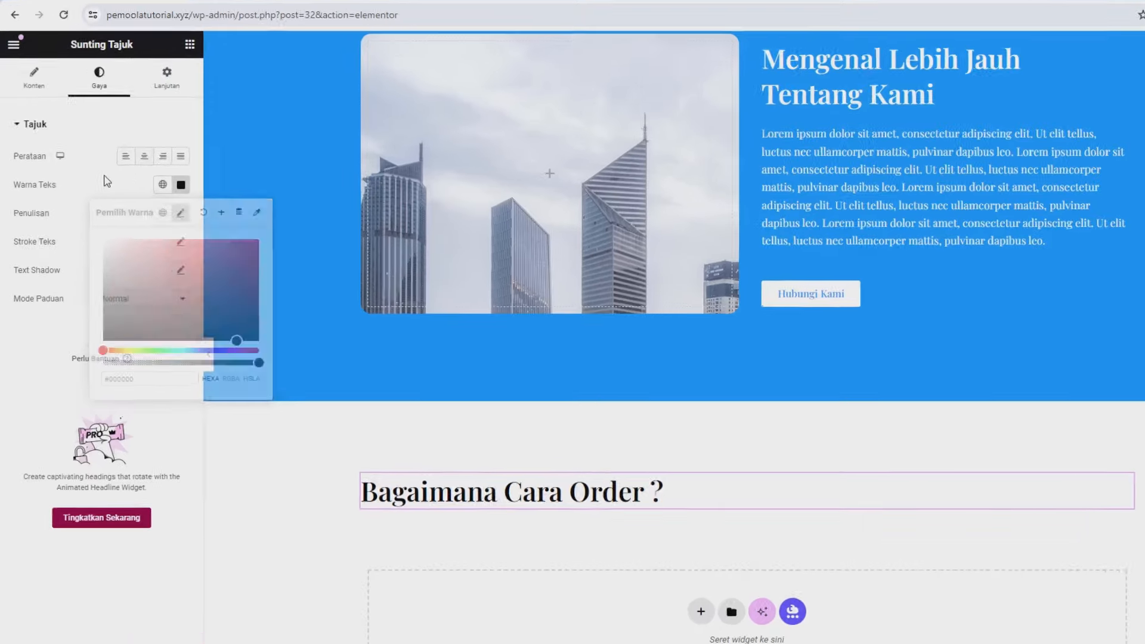
pyautogui.click(144, 157)
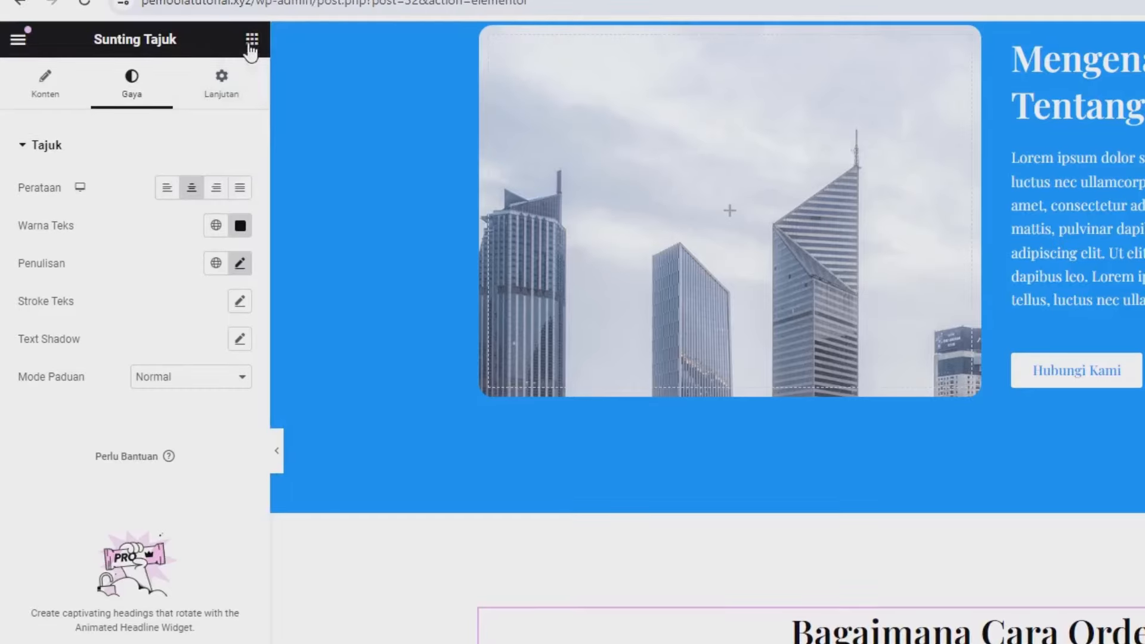
# Step: Add a container below the heading with a nested container inside it
pyautogui.click(252, 40)
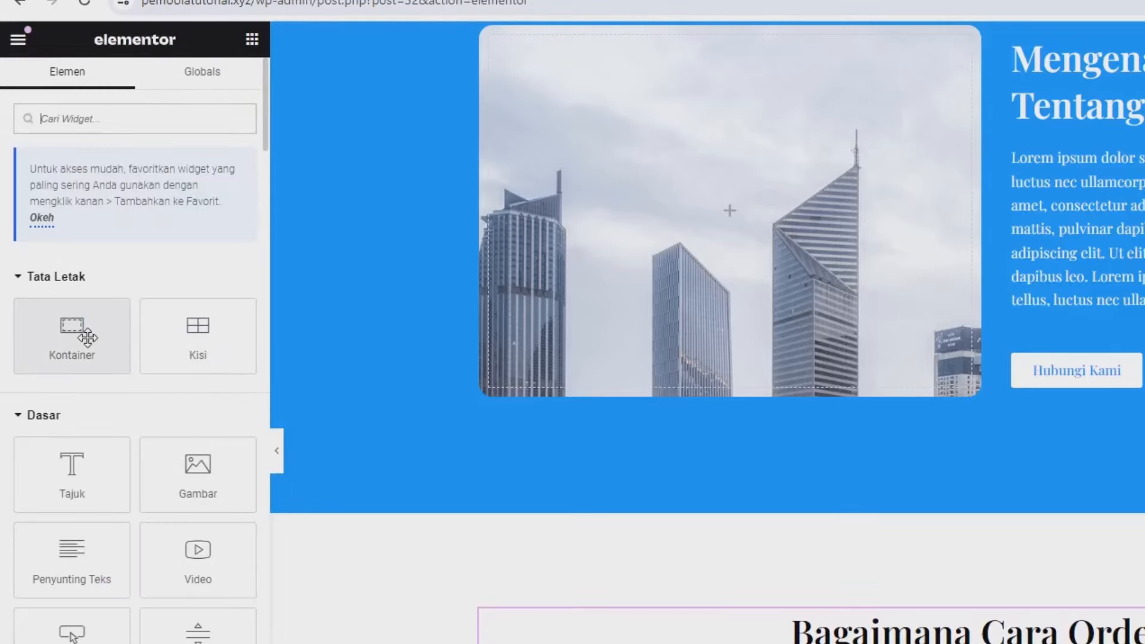
pyautogui.moveTo(81, 331); pyautogui.dragTo(683, 634)
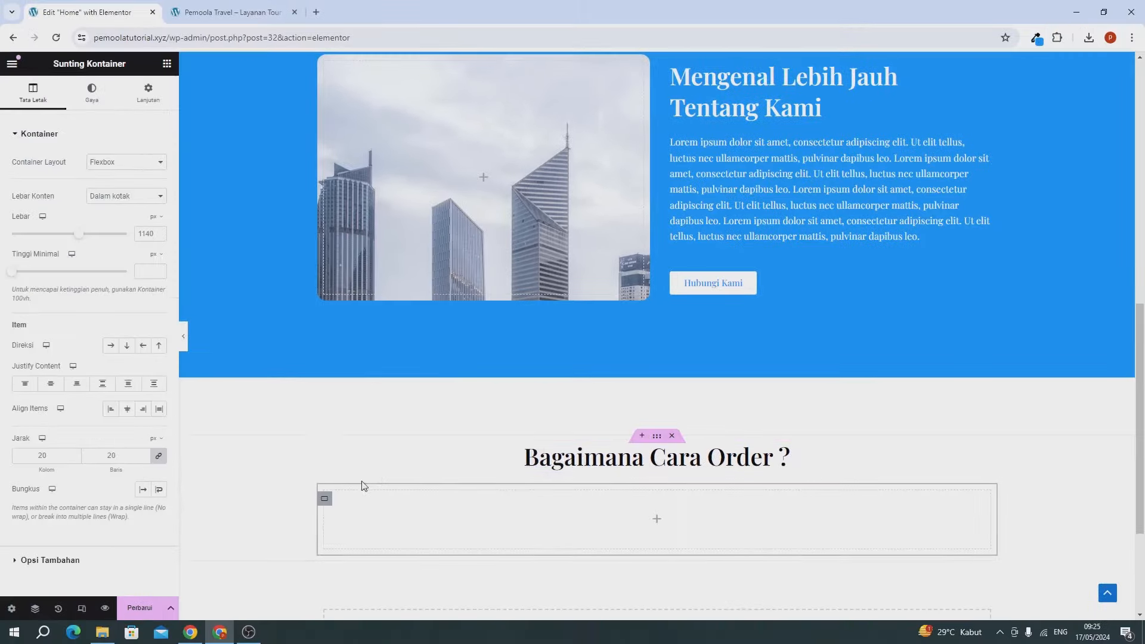
pyautogui.click(166, 65)
pyautogui.scroll(-2, 303, 242)
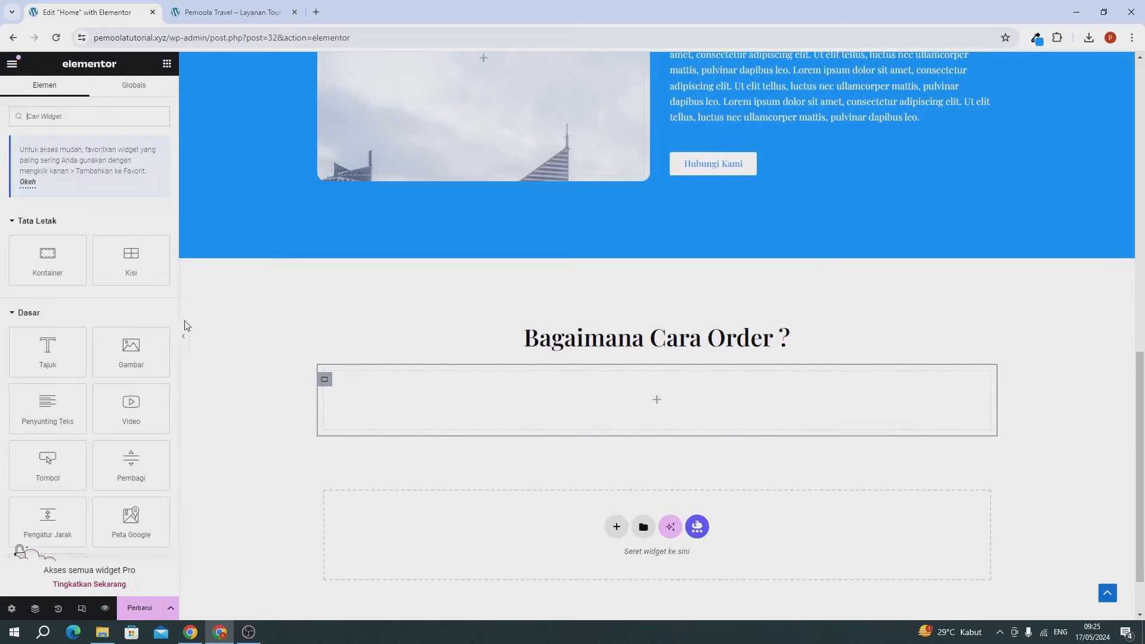
pyautogui.moveTo(45, 266); pyautogui.dragTo(543, 411)
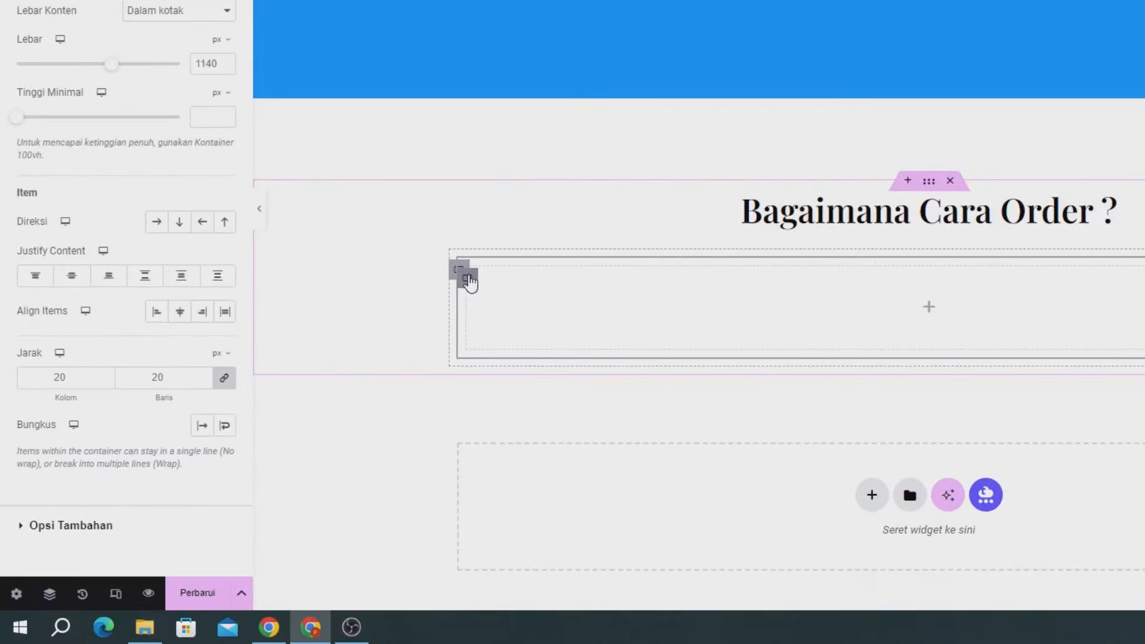
# Step: Duplicate the nested container to make three boxes and set the outer container's direction to Row
pyautogui.rightClick(470, 279)
pyautogui.click(497, 196)
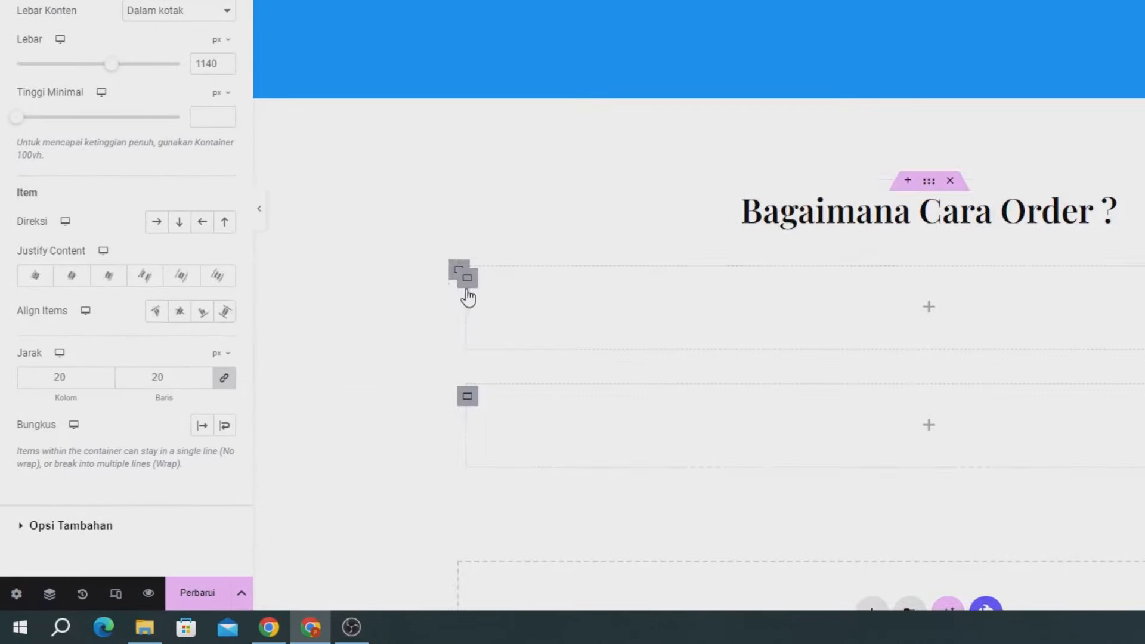
pyautogui.rightClick(468, 295)
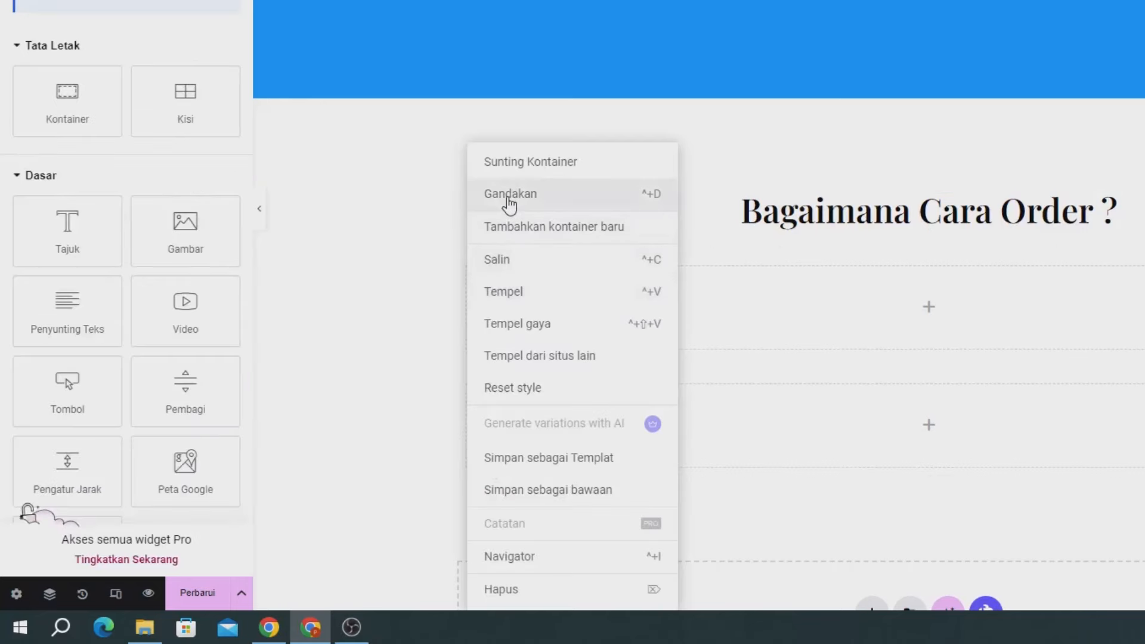
pyautogui.scroll(-3, 953, 272)
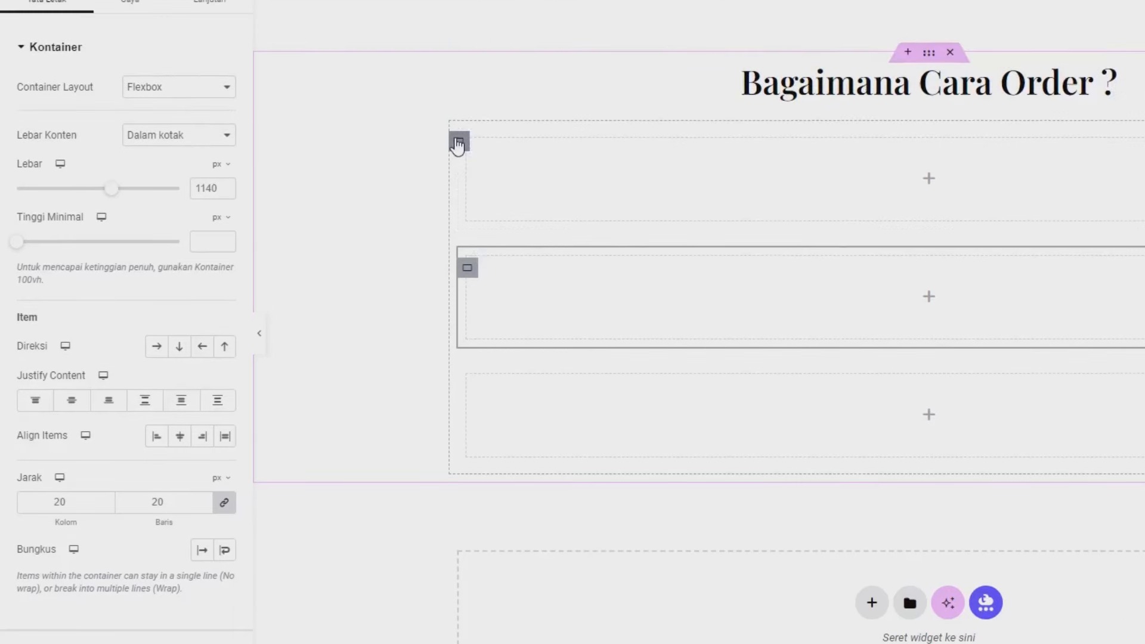
pyautogui.click(458, 143)
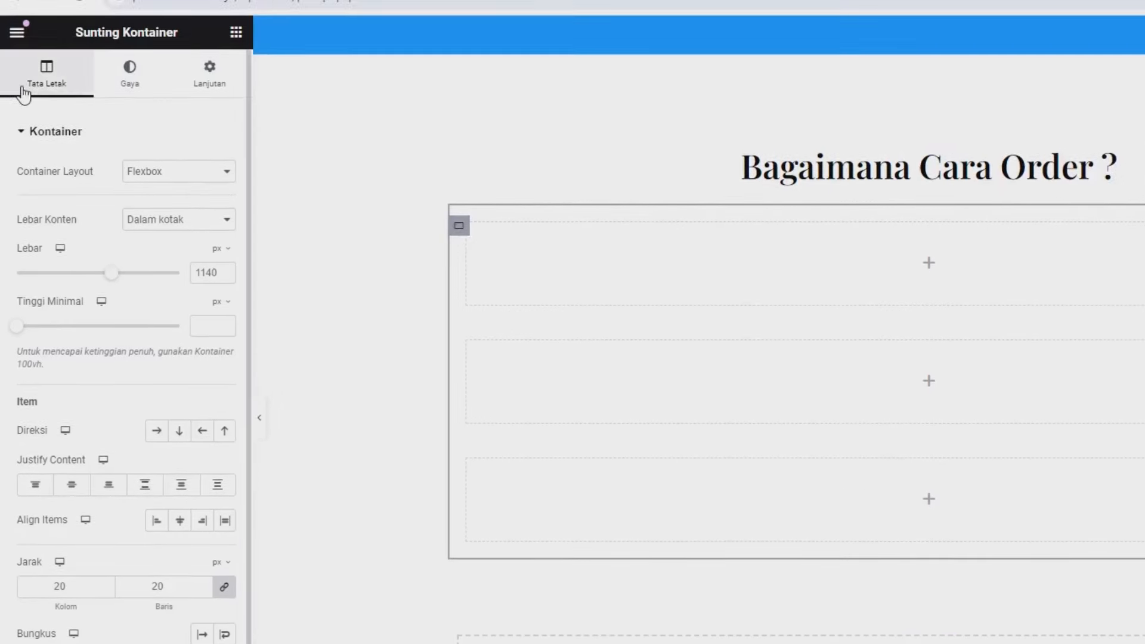
pyautogui.click(158, 431)
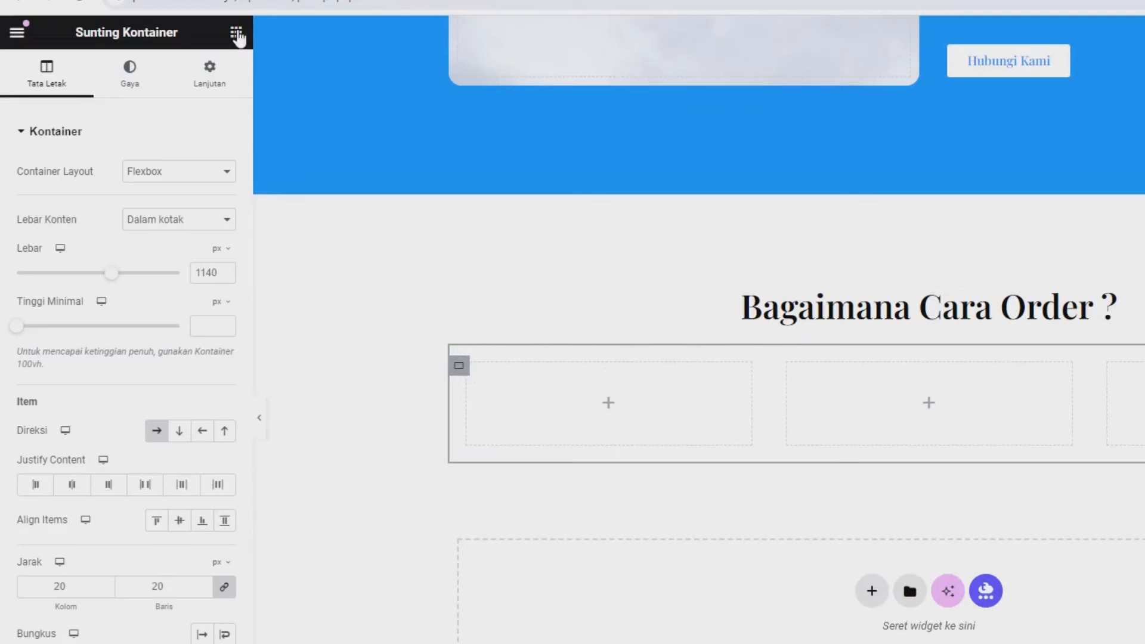
pyautogui.click(236, 33)
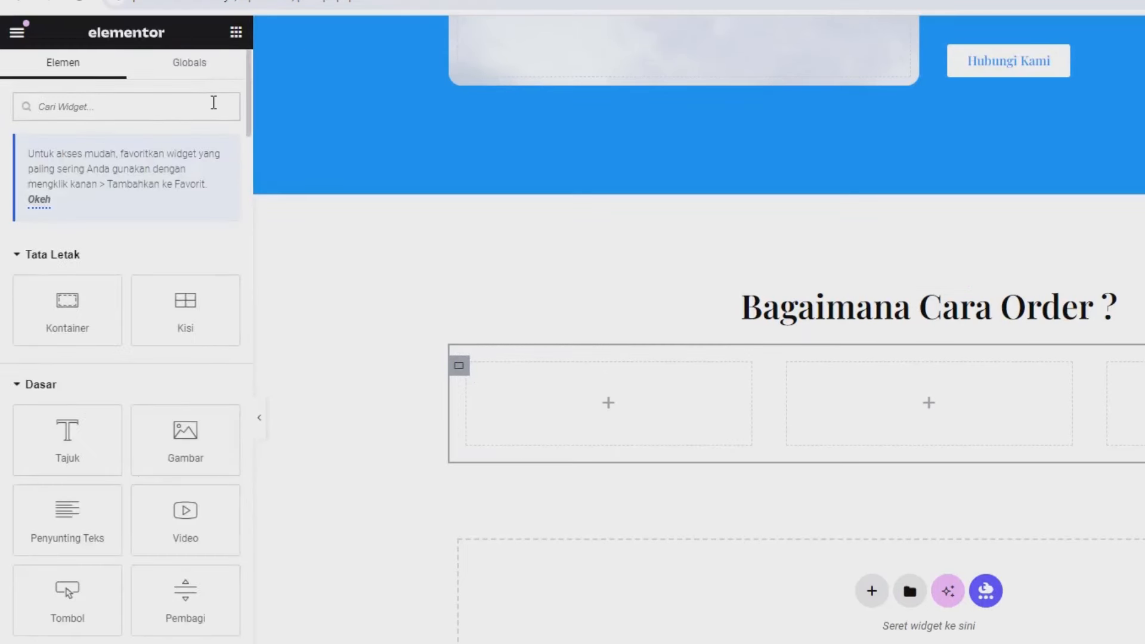
# Step: Place an Image Box widget into the first inner box and save the page
pyautogui.click(213, 102)
pyautogui.write('image')
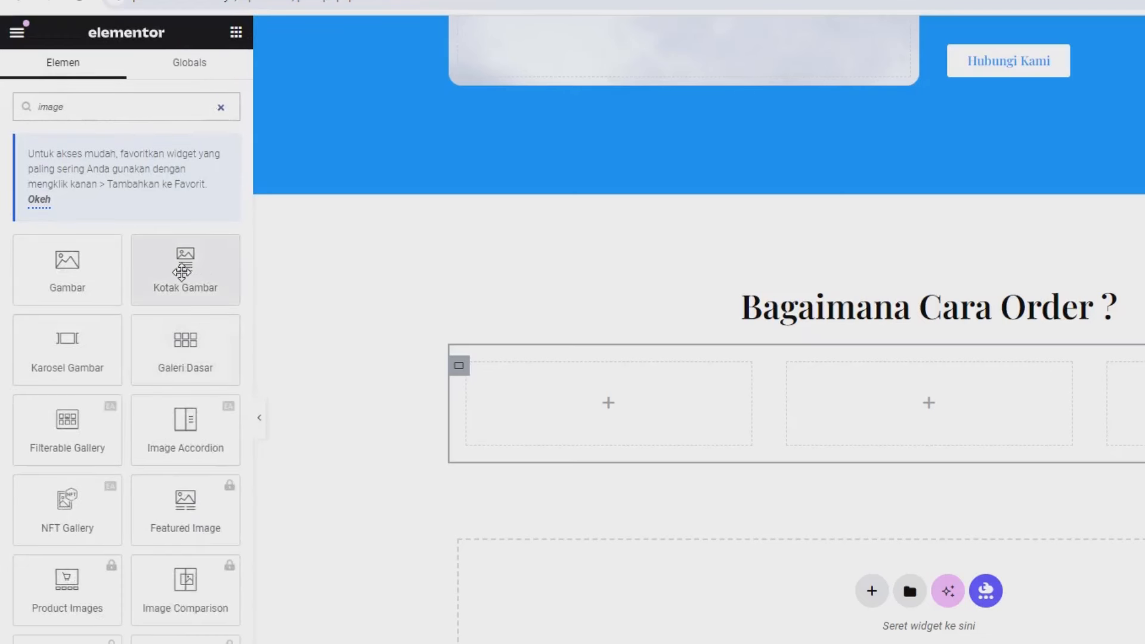
pyautogui.moveTo(185, 268); pyautogui.dragTo(534, 388)
pyautogui.moveTo(536, 386); pyautogui.dragTo(536, 386)
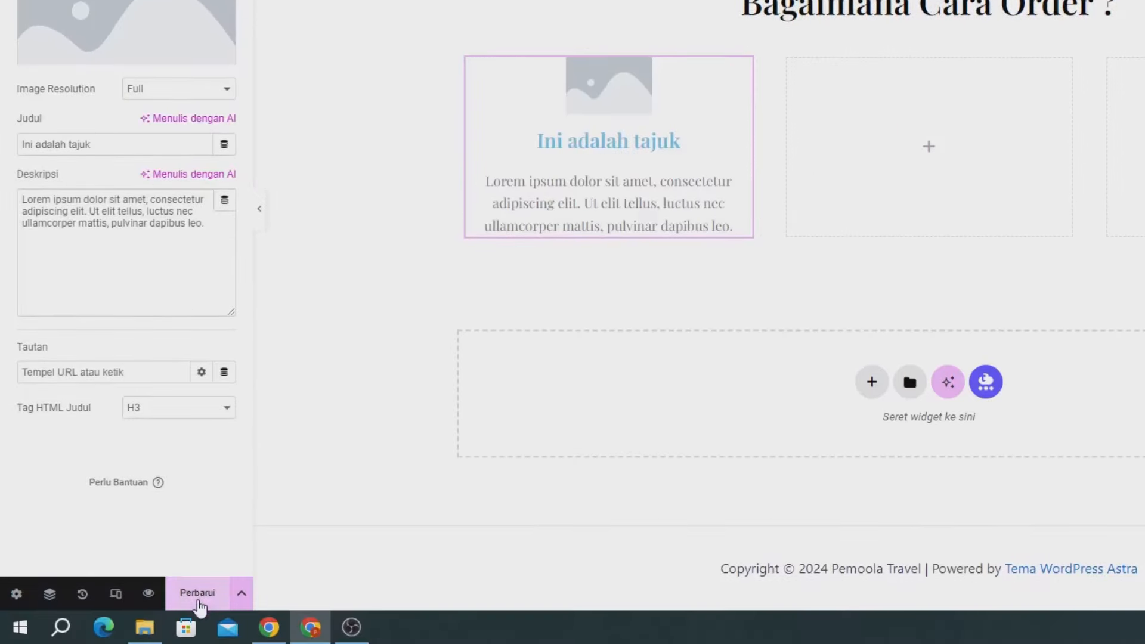
pyautogui.click(199, 597)
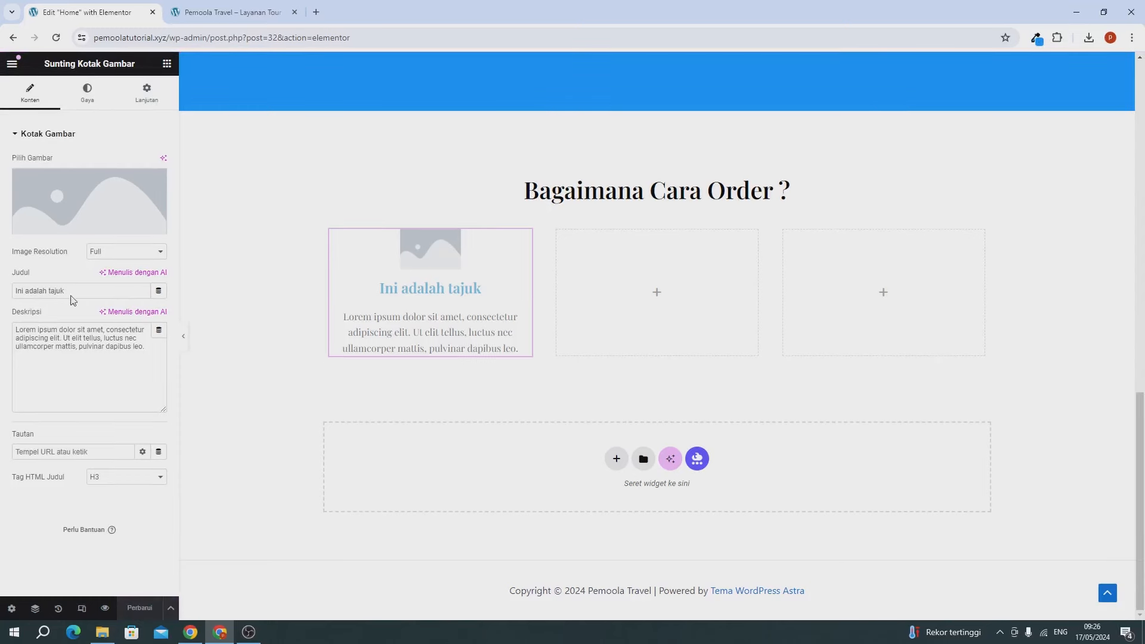
# Step: Upload number-one (1).png, number-2 (1).png and number-3 (1).png to the media library
pyautogui.moveTo(72, 218)
pyautogui.click(58, 191)
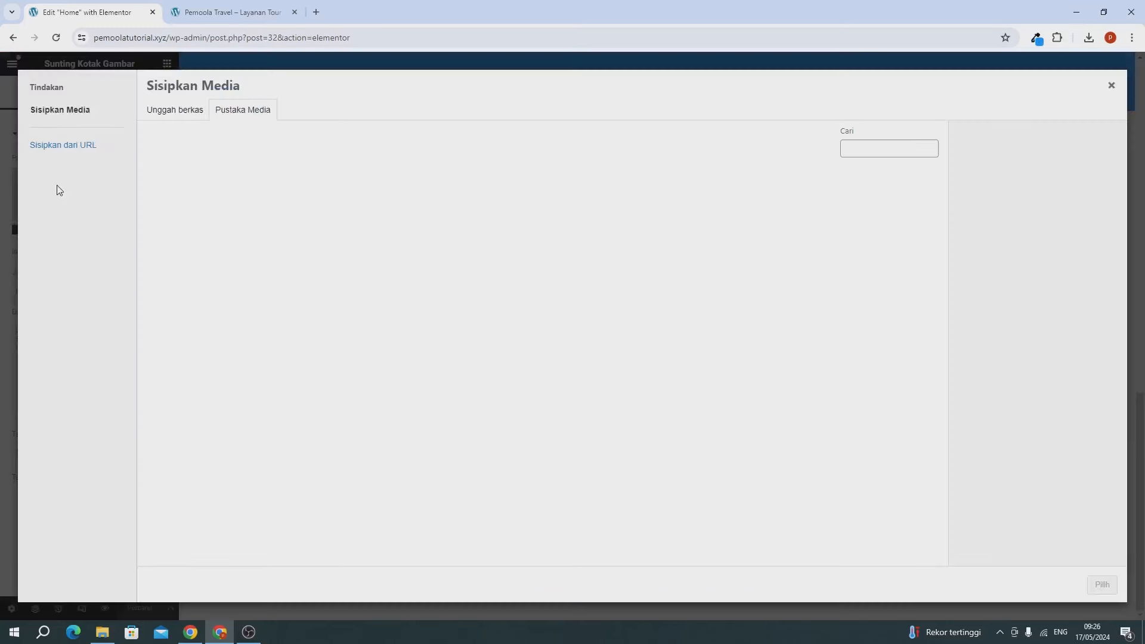
pyautogui.click(160, 112)
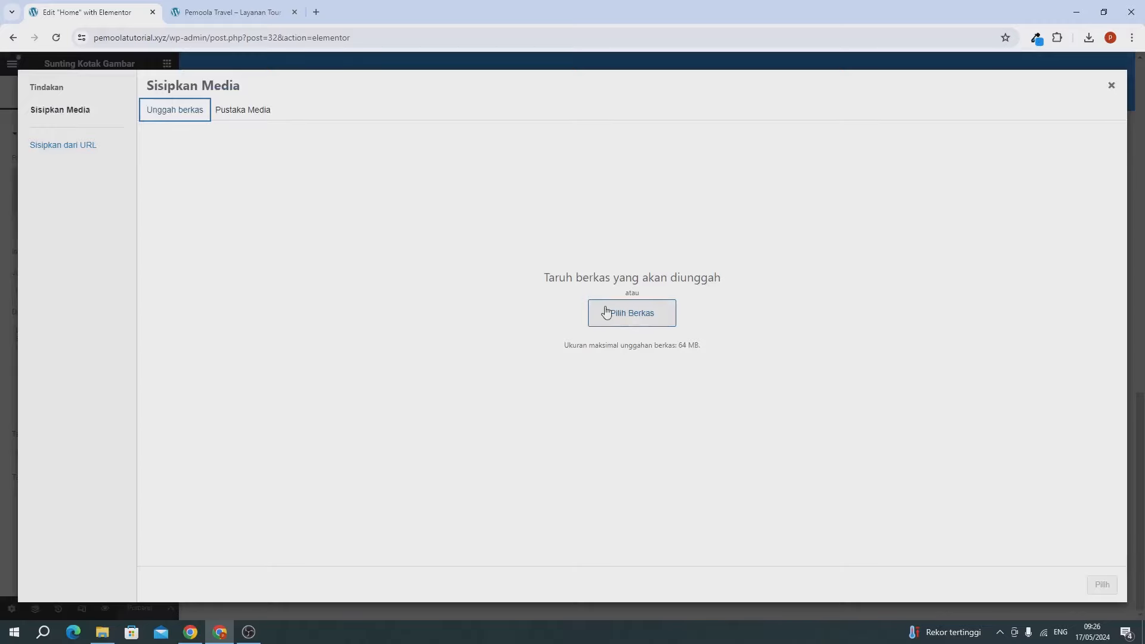
pyautogui.click(1090, 39)
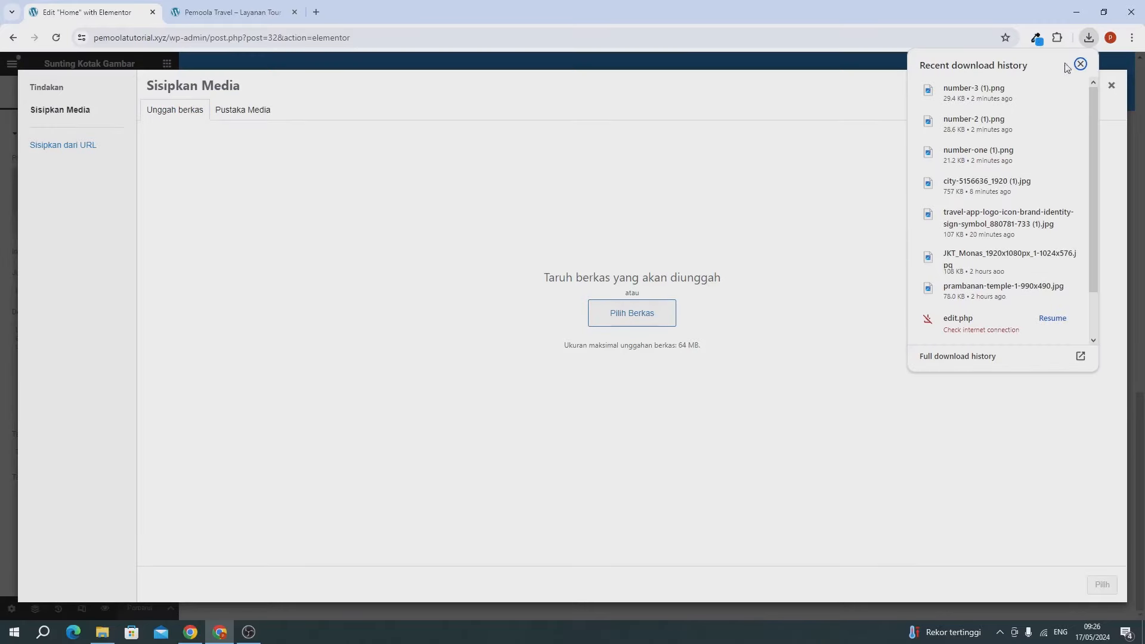
pyautogui.moveTo(978, 154); pyautogui.dragTo(639, 177)
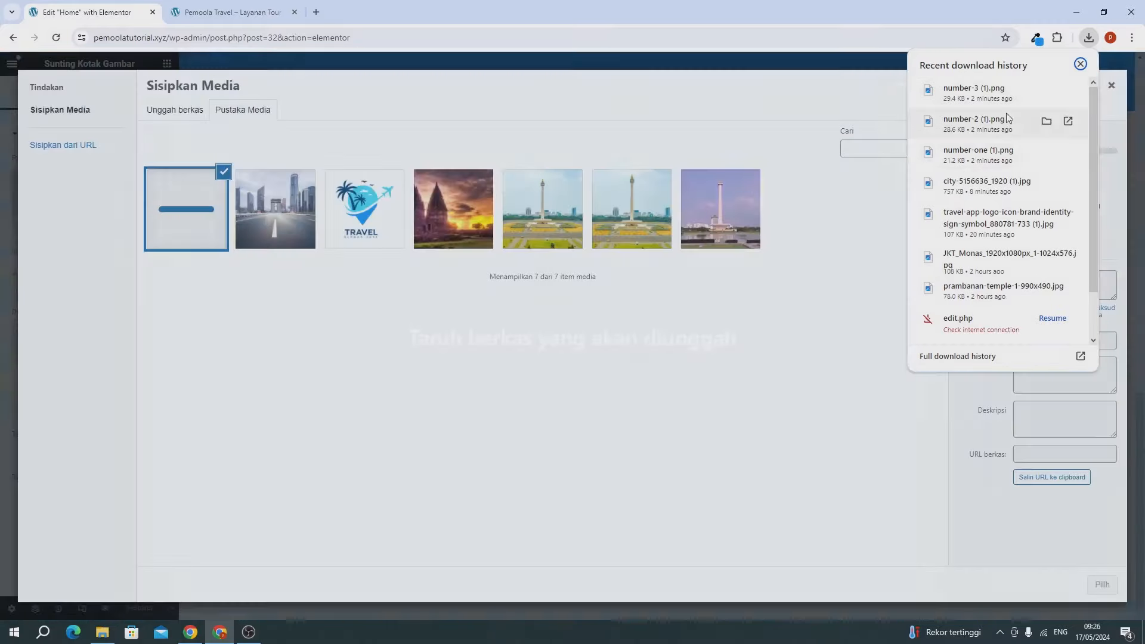
pyautogui.moveTo(963, 126); pyautogui.dragTo(835, 178)
pyautogui.moveTo(967, 96); pyautogui.dragTo(613, 179)
pyautogui.click(449, 360)
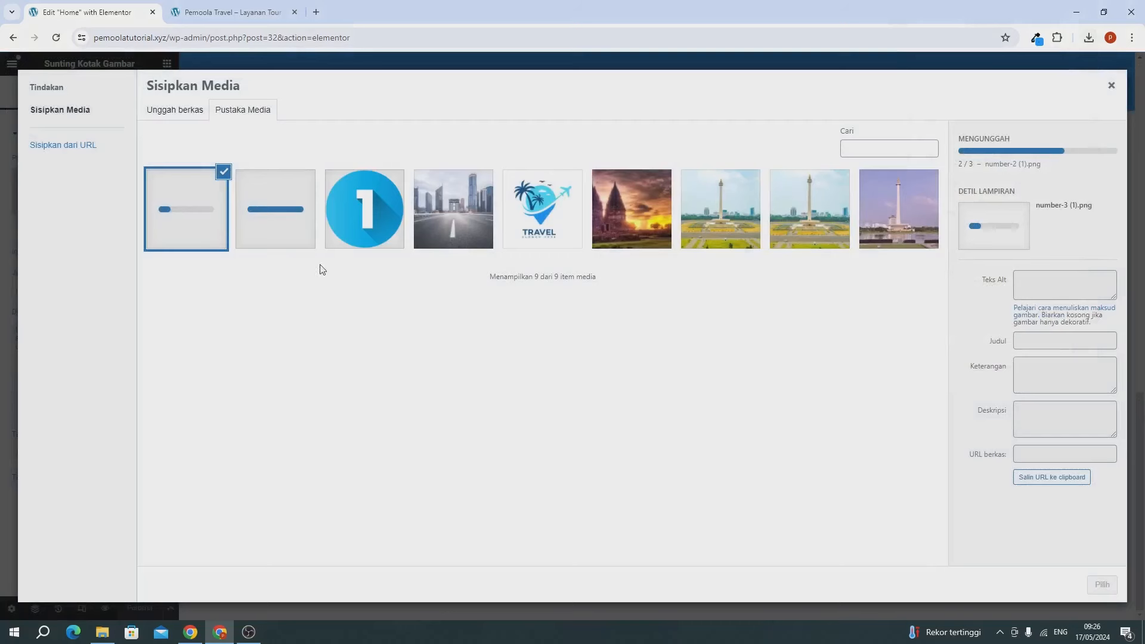
# Step: Insert the number 1 image into the image box and select its placeholder title
pyautogui.click(356, 231)
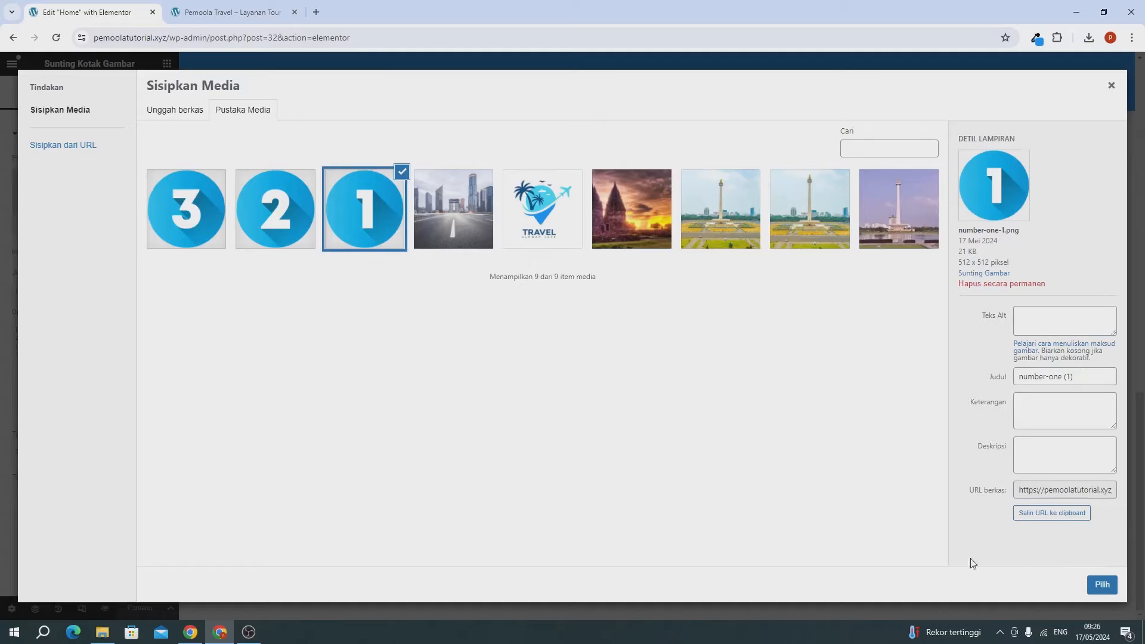
pyautogui.click(1101, 585)
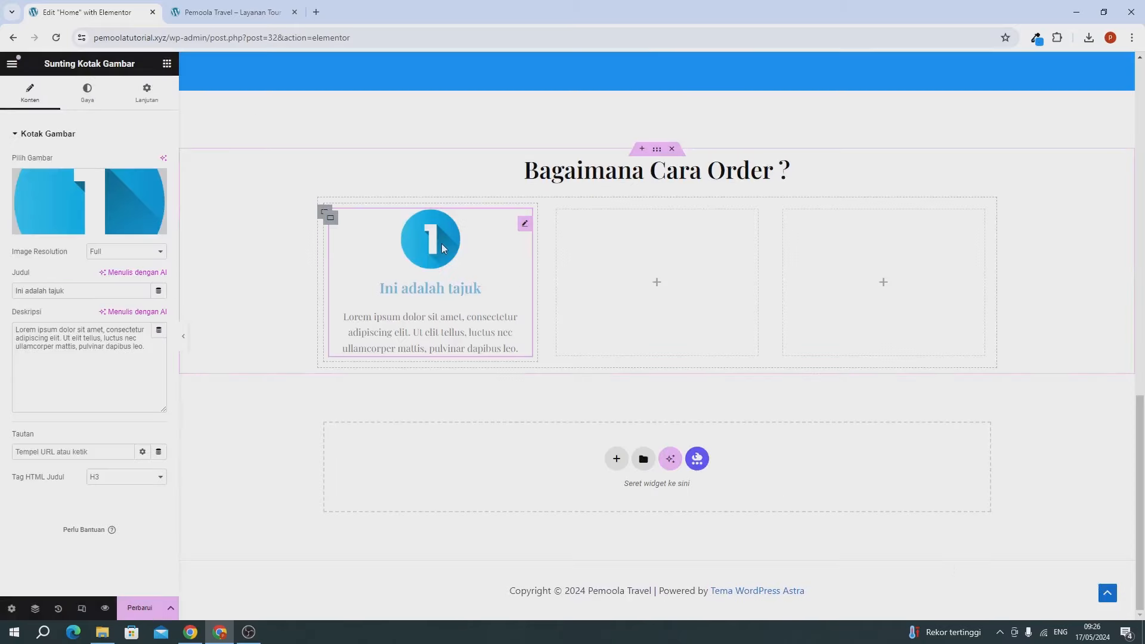
pyautogui.tripleClick(47, 373)
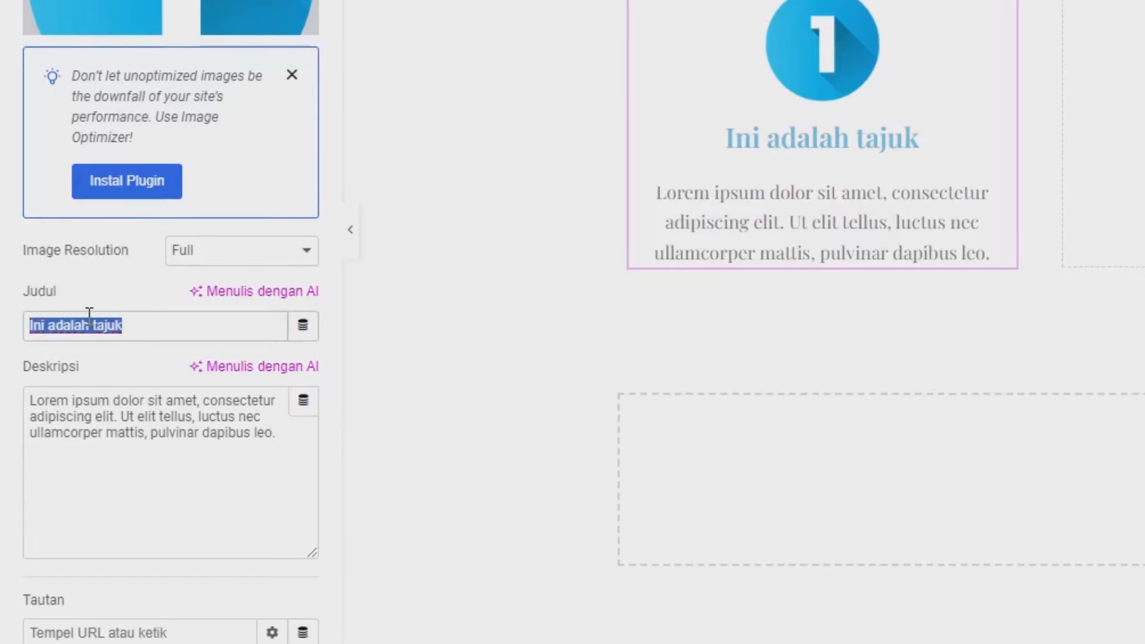
# Step: Enter Judul 'Pilih Paket Wisata' and Deskripsi 'Pilih paket wisata yang kamu inginkan' in the image box
pyautogui.write('Pilih ')
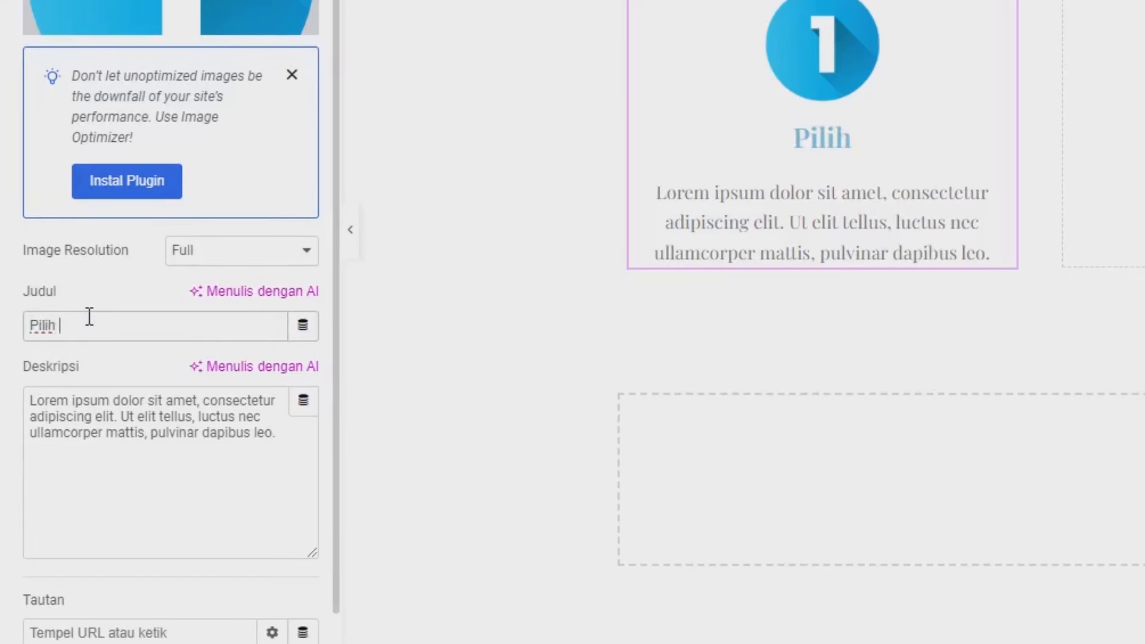
pyautogui.write('Paket Wi')
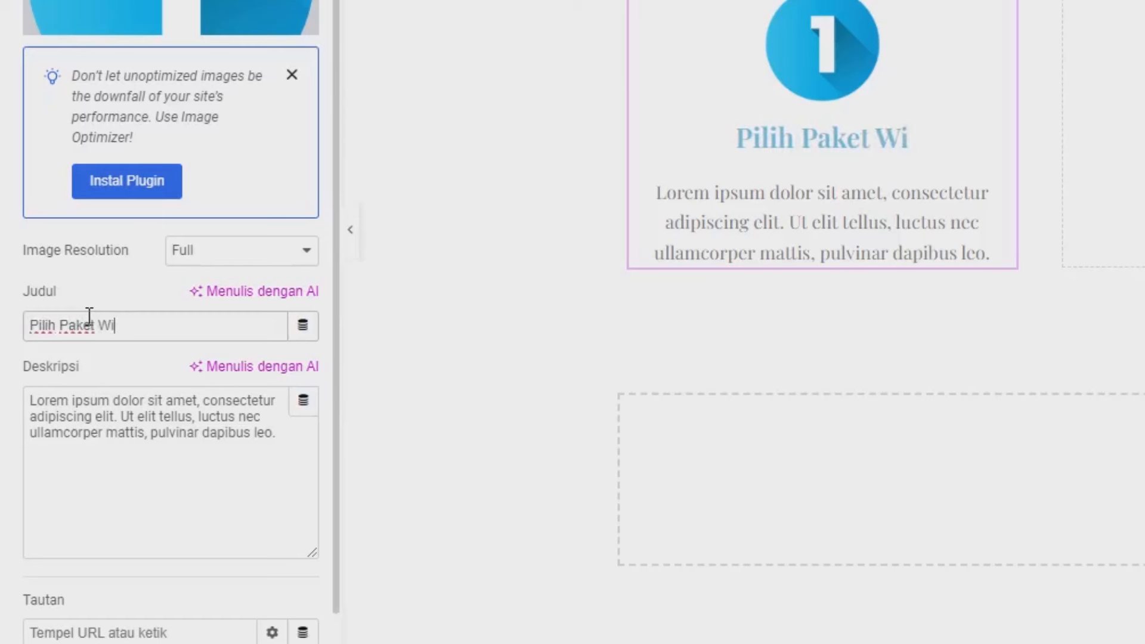
pyautogui.write('sata')
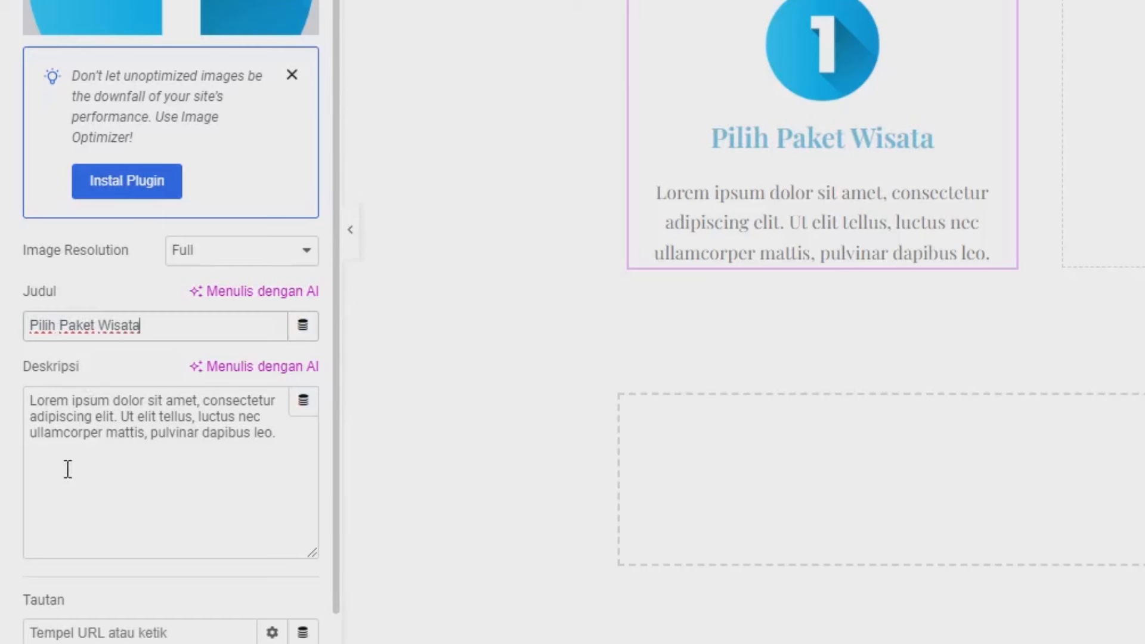
pyautogui.click(101, 489)
pyautogui.hotkey('ctrl', 'a')
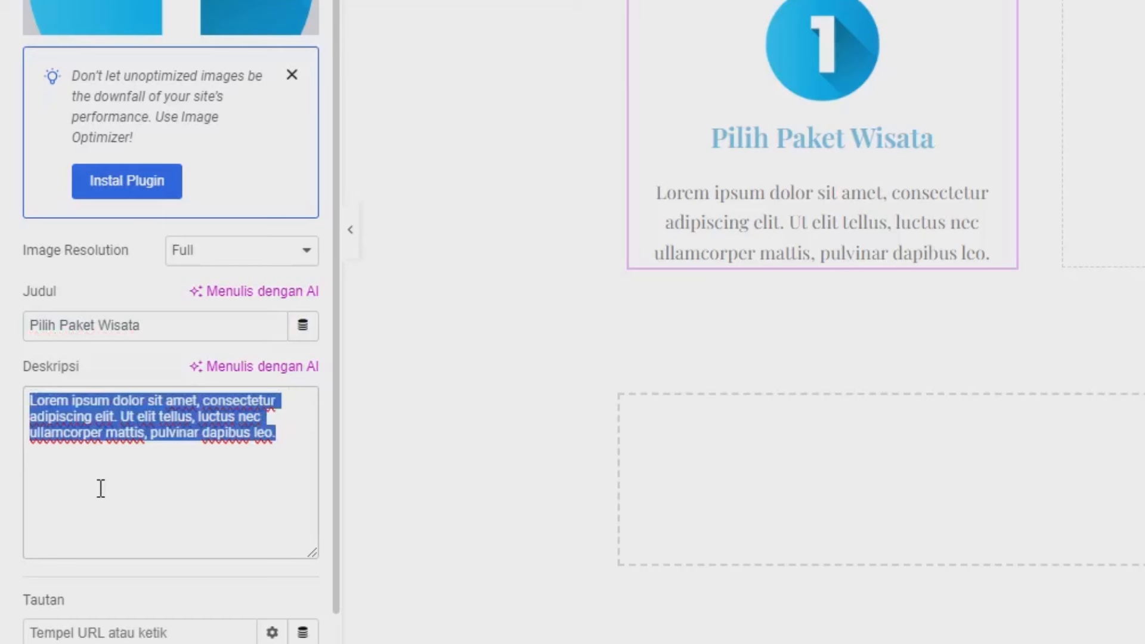
pyautogui.write('Pilih pkaet')
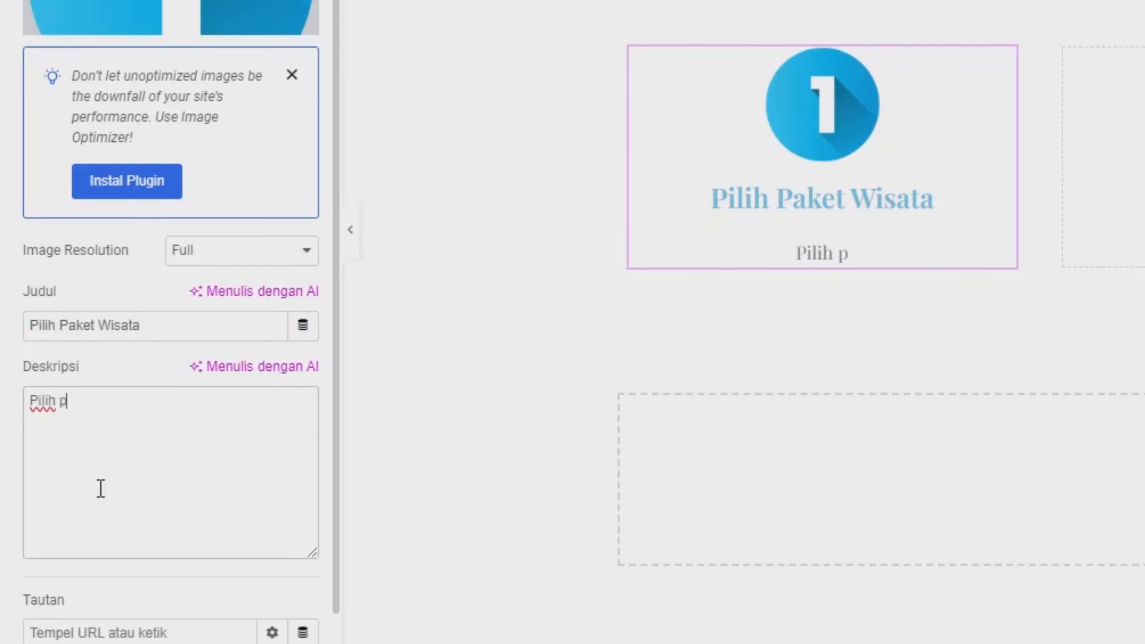
pyautogui.press('BackSpace')
pyautogui.press('BackSpace')
pyautogui.press('BackSpace')
pyautogui.press('BackSpace')
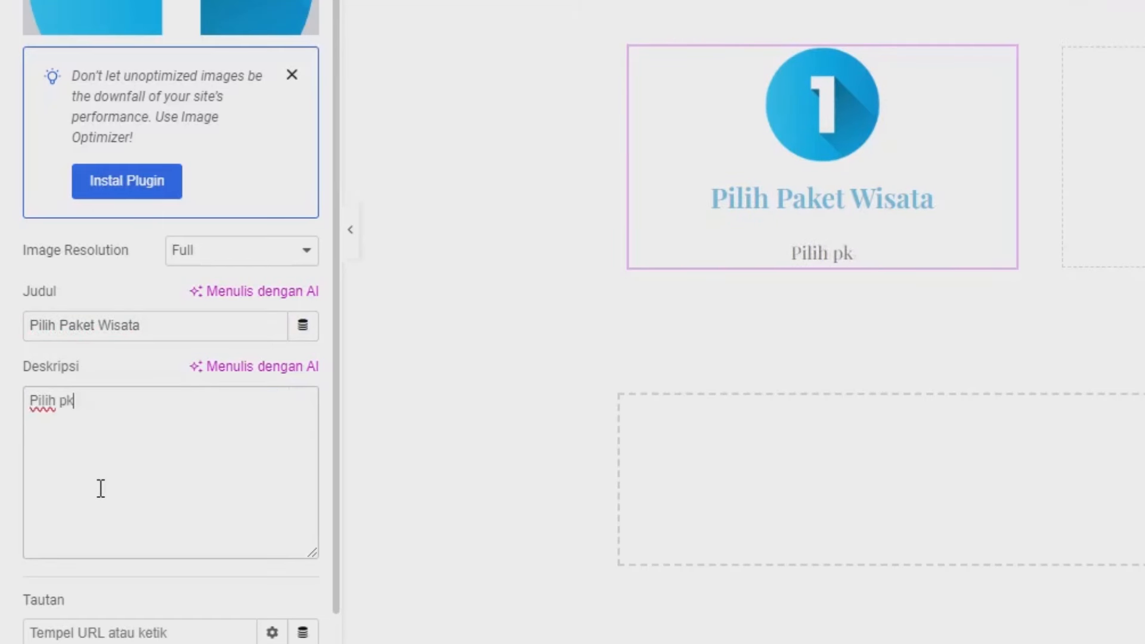
pyautogui.write('akw')
pyautogui.press('BackSpace')
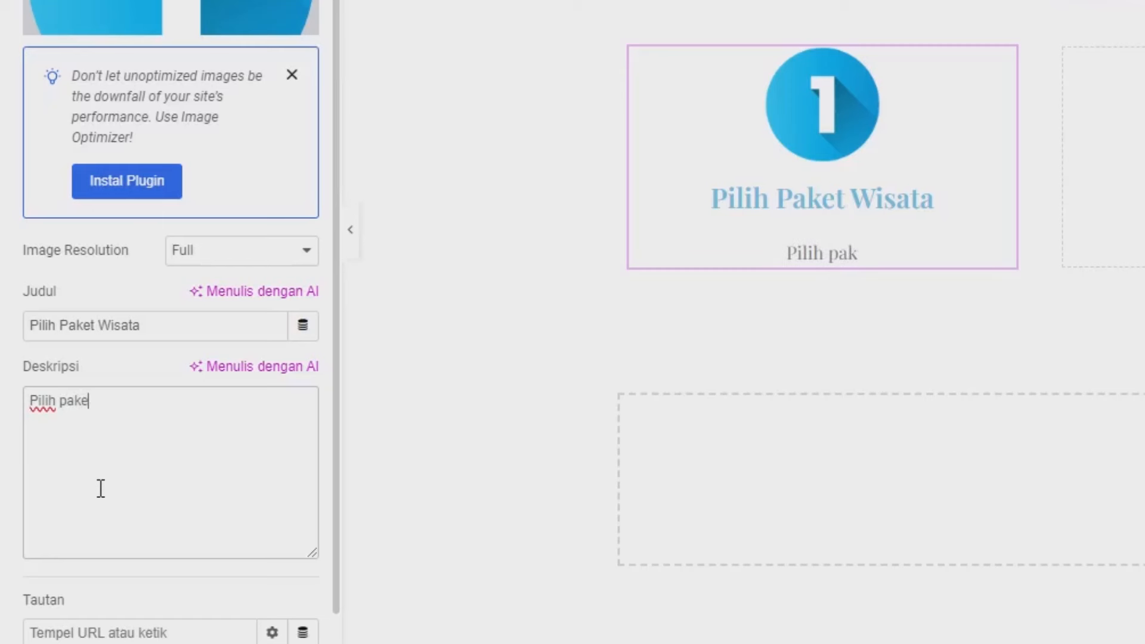
pyautogui.write('et wisata yang kami')
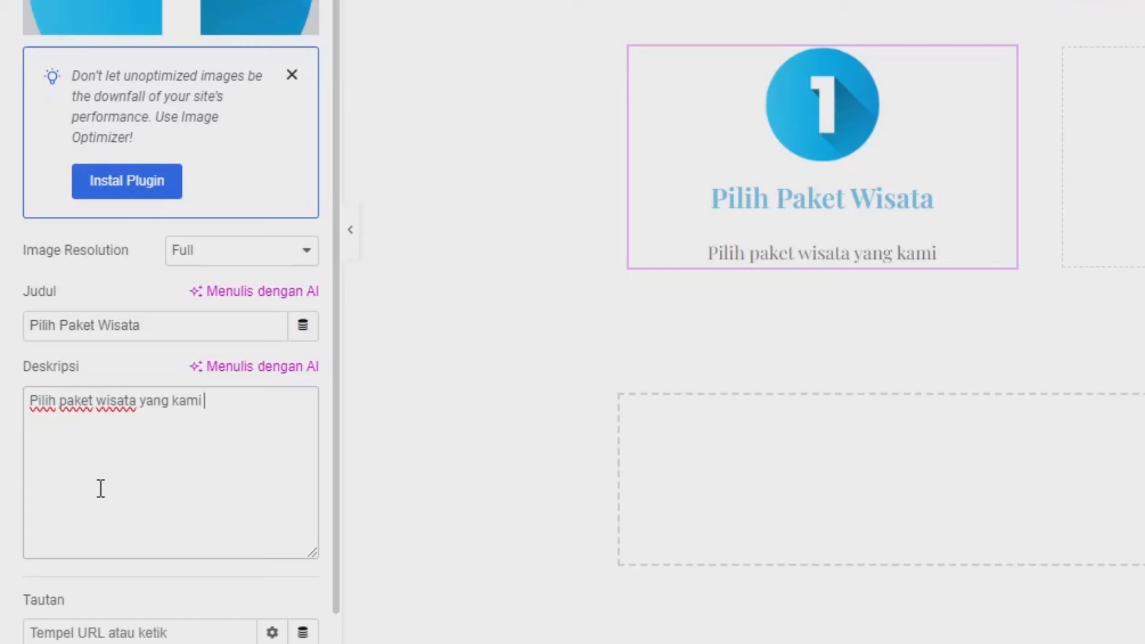
pyautogui.press('BackSpace')
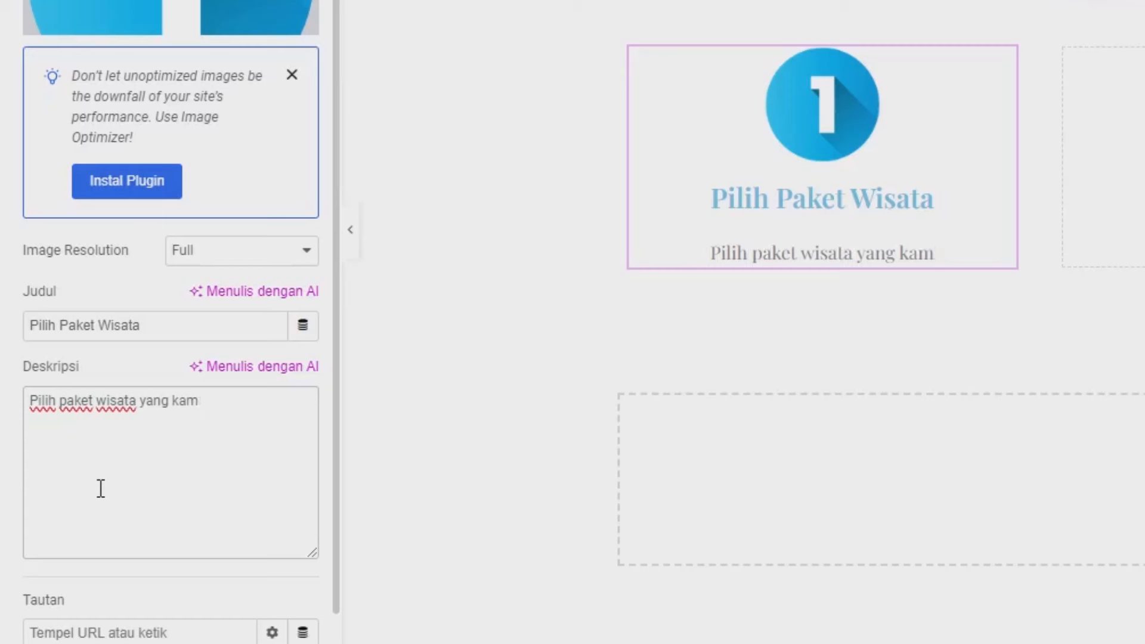
pyautogui.write('u ungi')
pyautogui.press('BackSpace')
pyautogui.press('BackSpace')
pyautogui.press('BackSpace')
pyautogui.press('BackSpace')
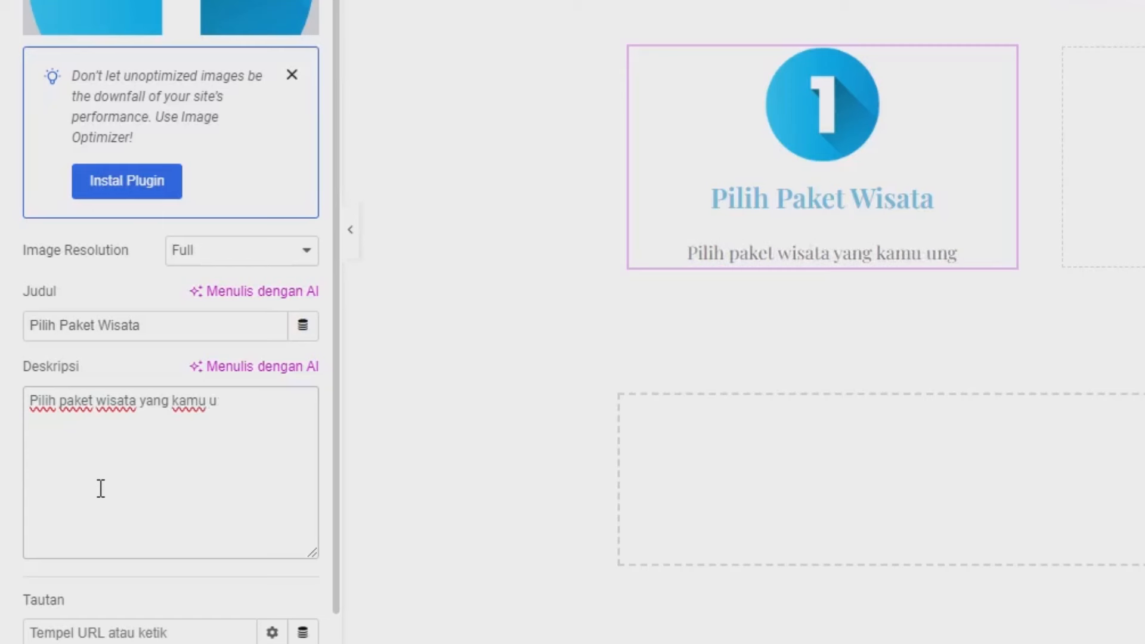
pyautogui.write('inginkan')
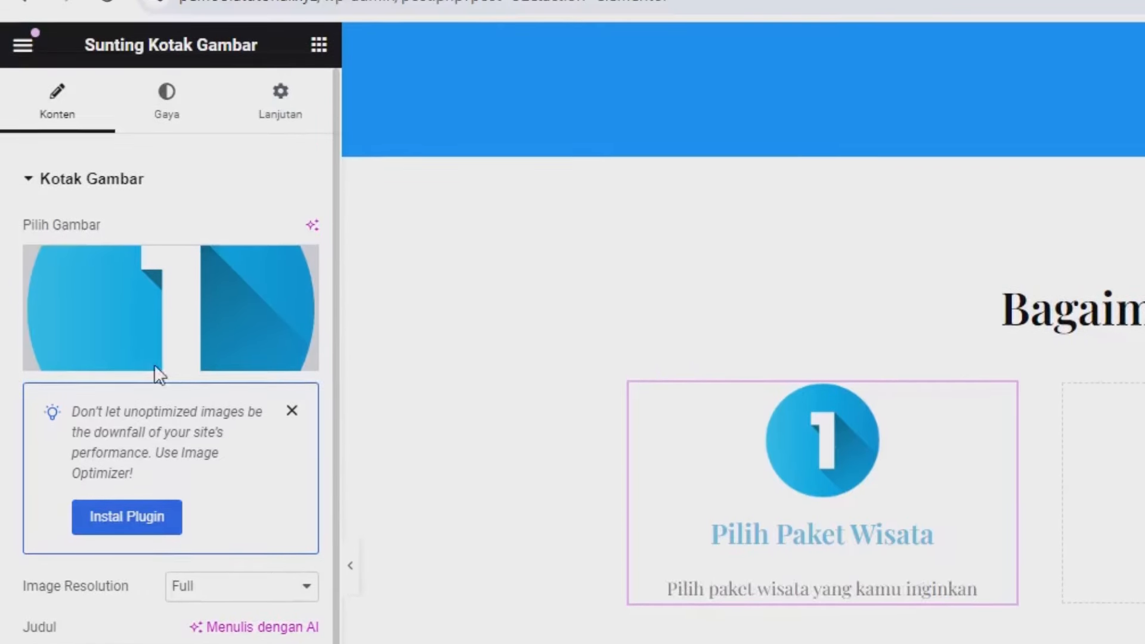
# Step: Position the number 1 image to the left of the text and shrink it to 18% width
pyautogui.click(168, 128)
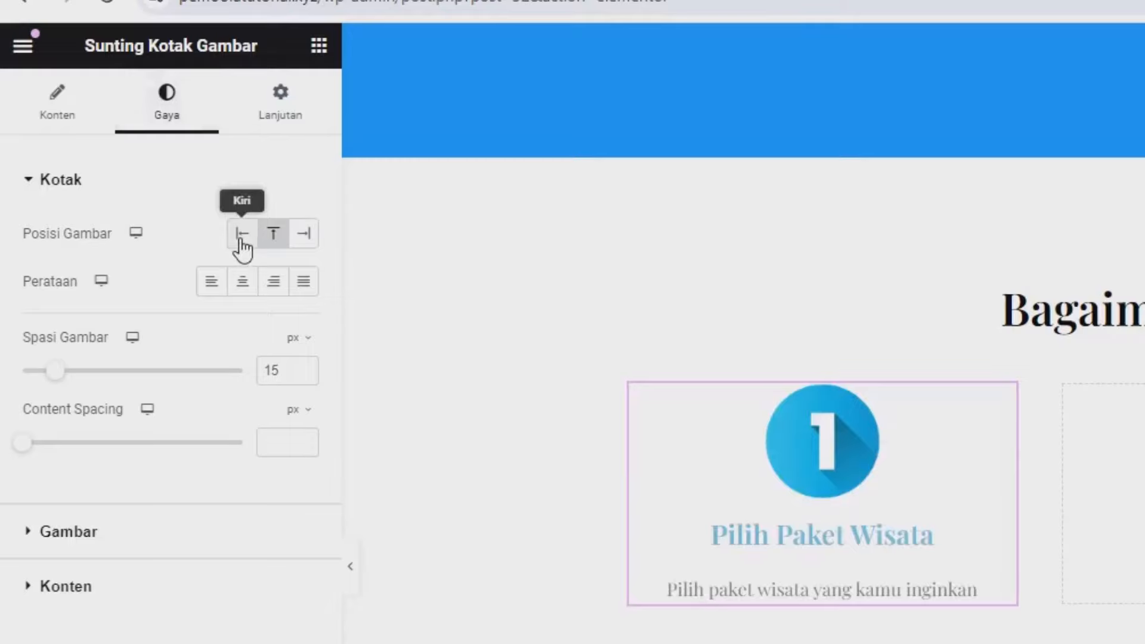
pyautogui.click(241, 236)
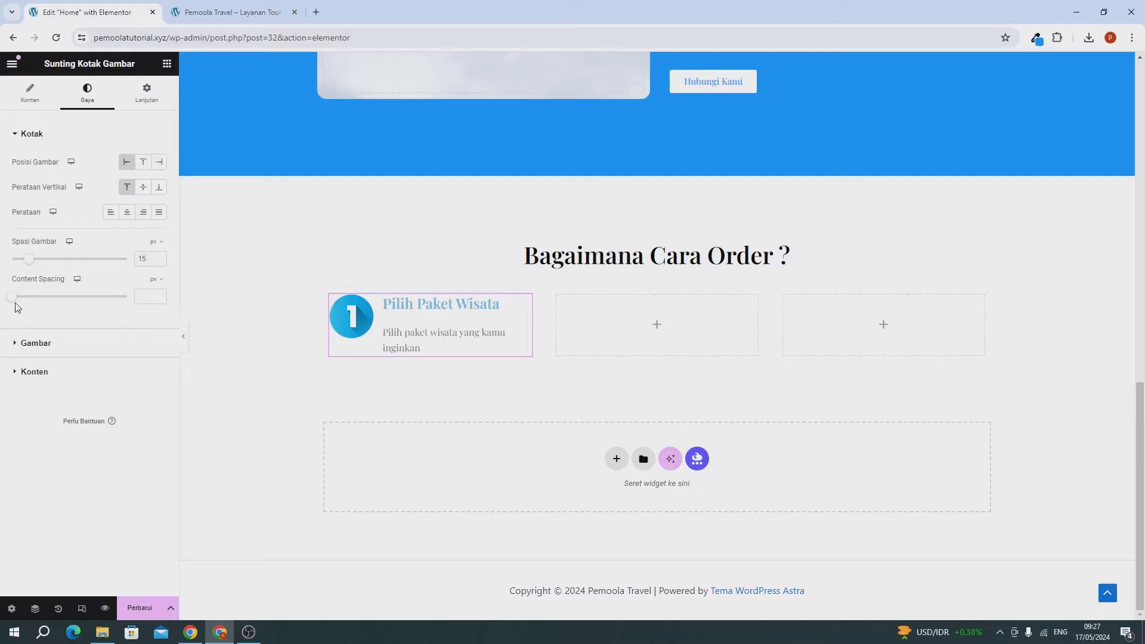
pyautogui.click(47, 350)
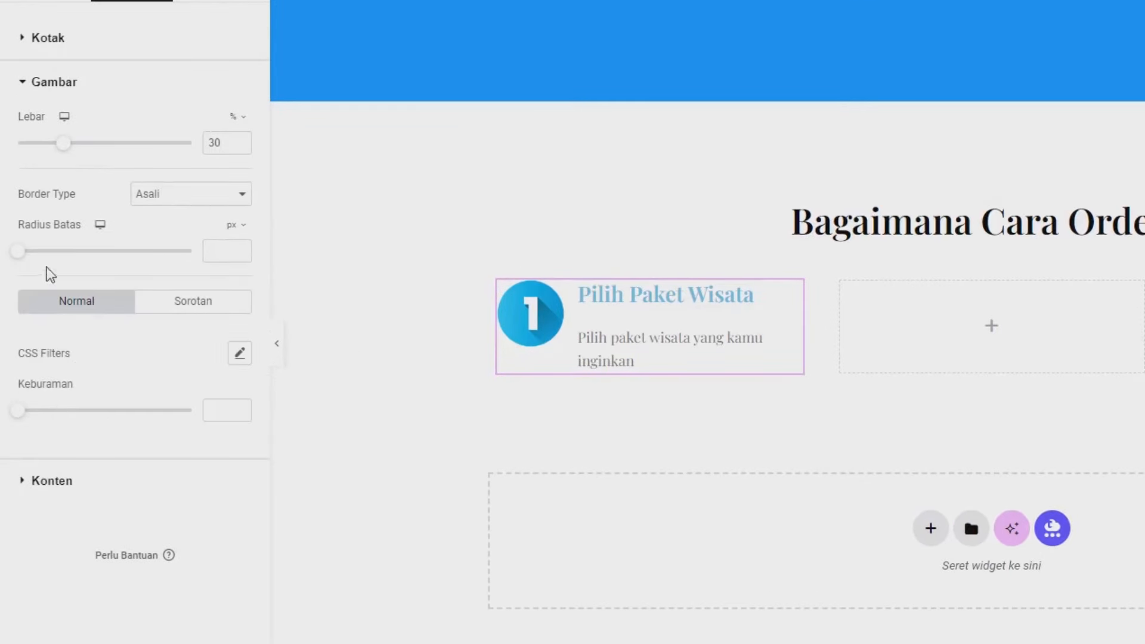
pyautogui.moveTo(65, 145); pyautogui.dragTo(47, 153)
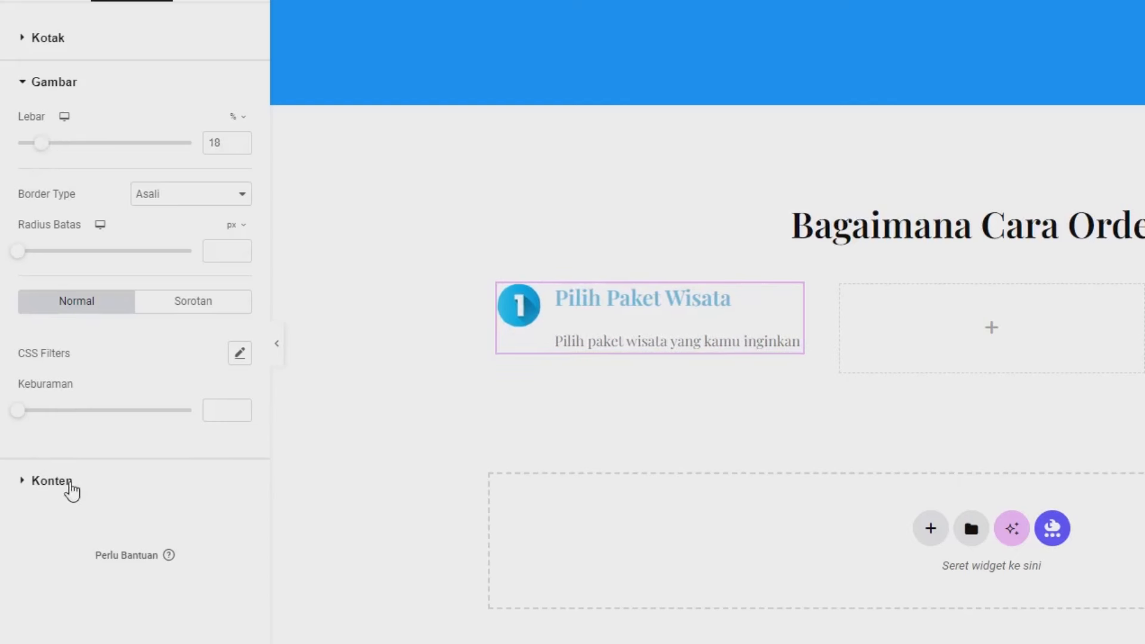
# Step: Set the box's title colour to black #000000
pyautogui.click(70, 484)
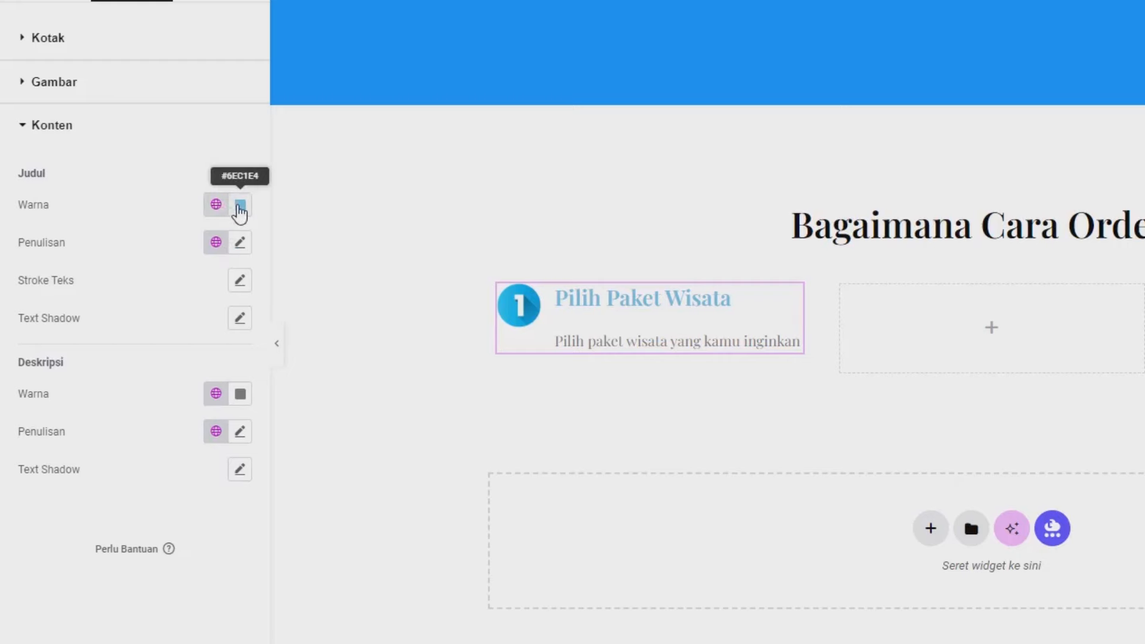
pyautogui.click(240, 206)
pyautogui.click(327, 410)
pyautogui.click(250, 555)
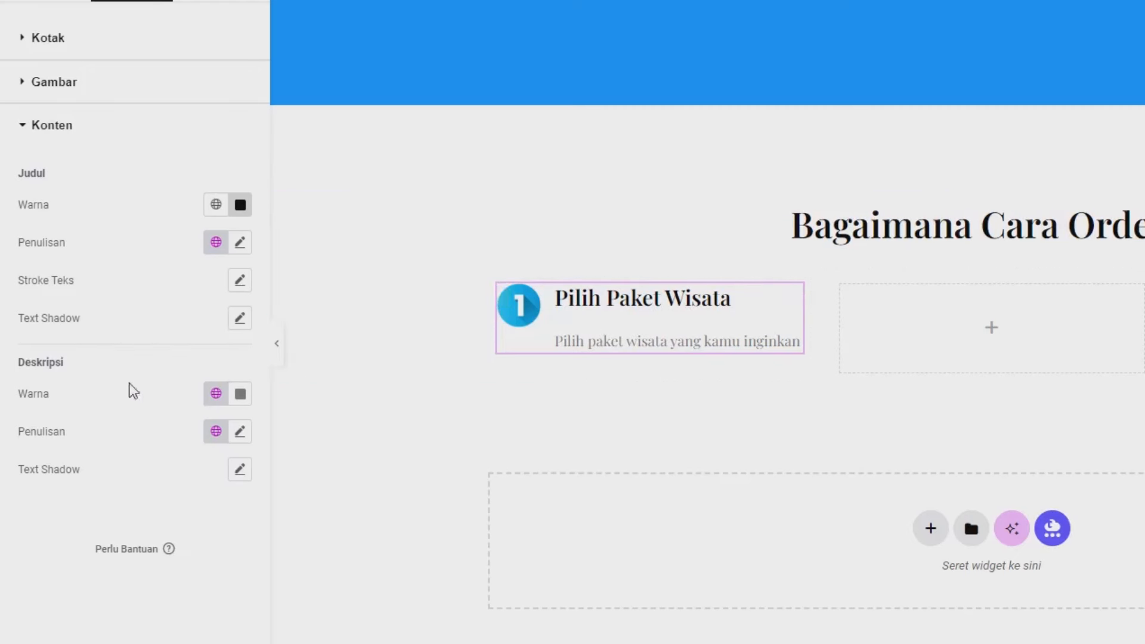
# Step: Copy the Pilih Paket Wisata image box into the empty second container
pyautogui.rightClick(665, 330)
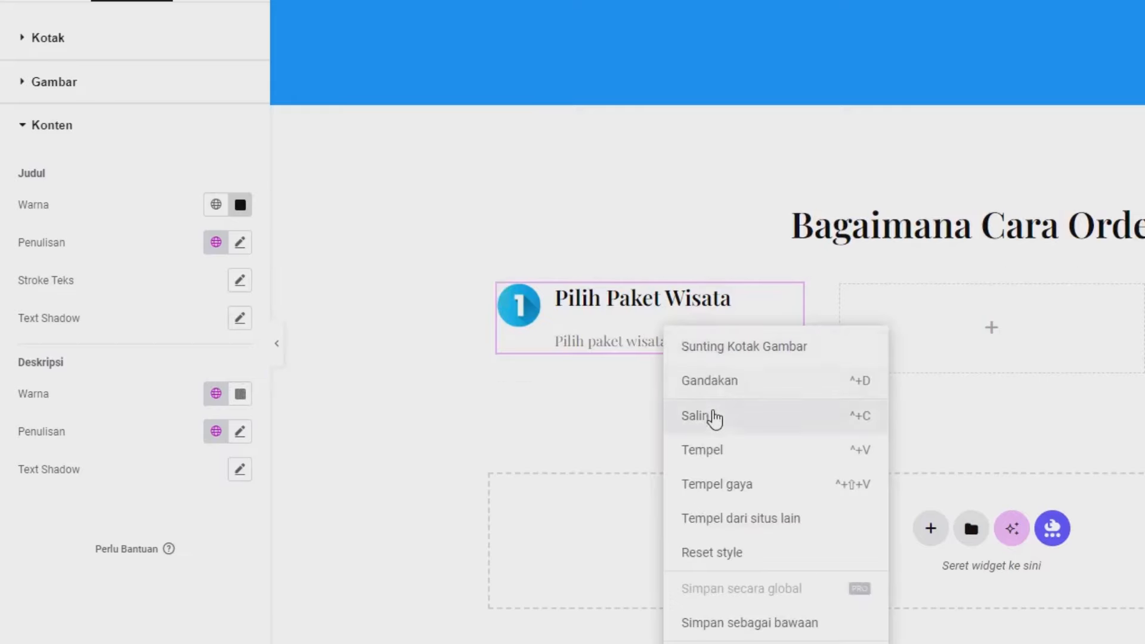
pyautogui.click(713, 416)
pyautogui.rightClick(975, 340)
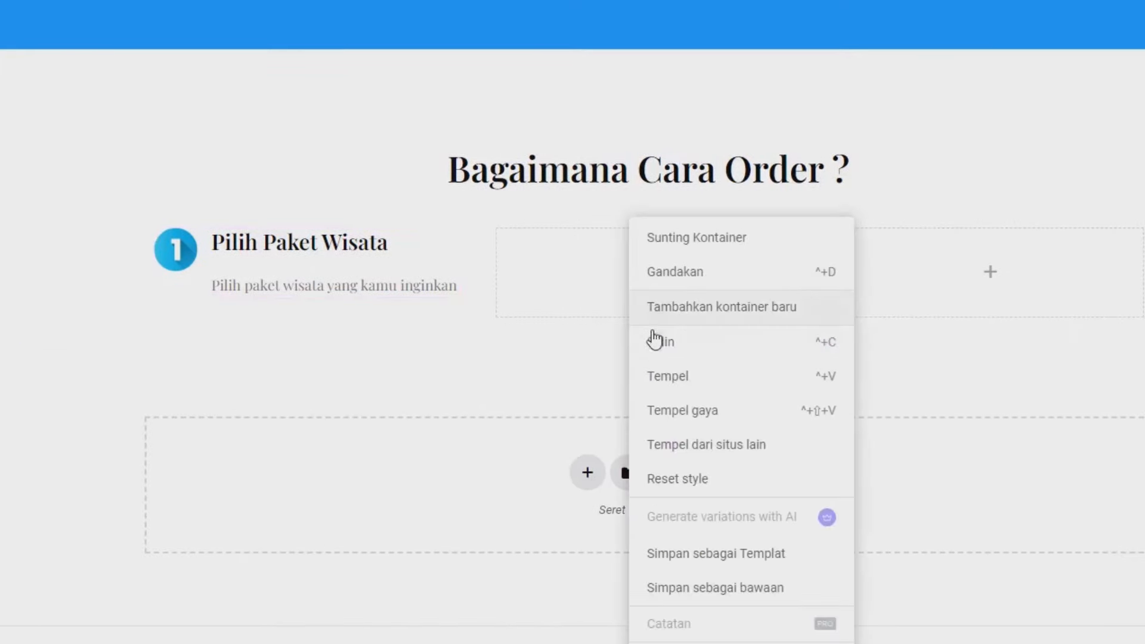
pyautogui.click(668, 376)
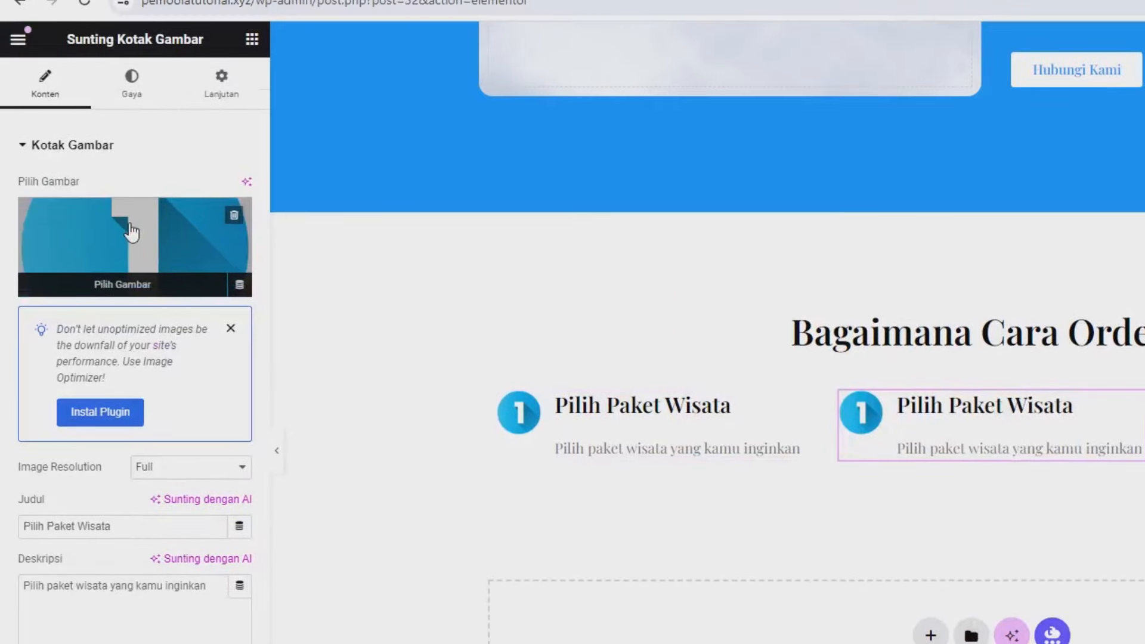
# Step: Swap the pasted box's image for the number 2 icon
pyautogui.click(131, 231)
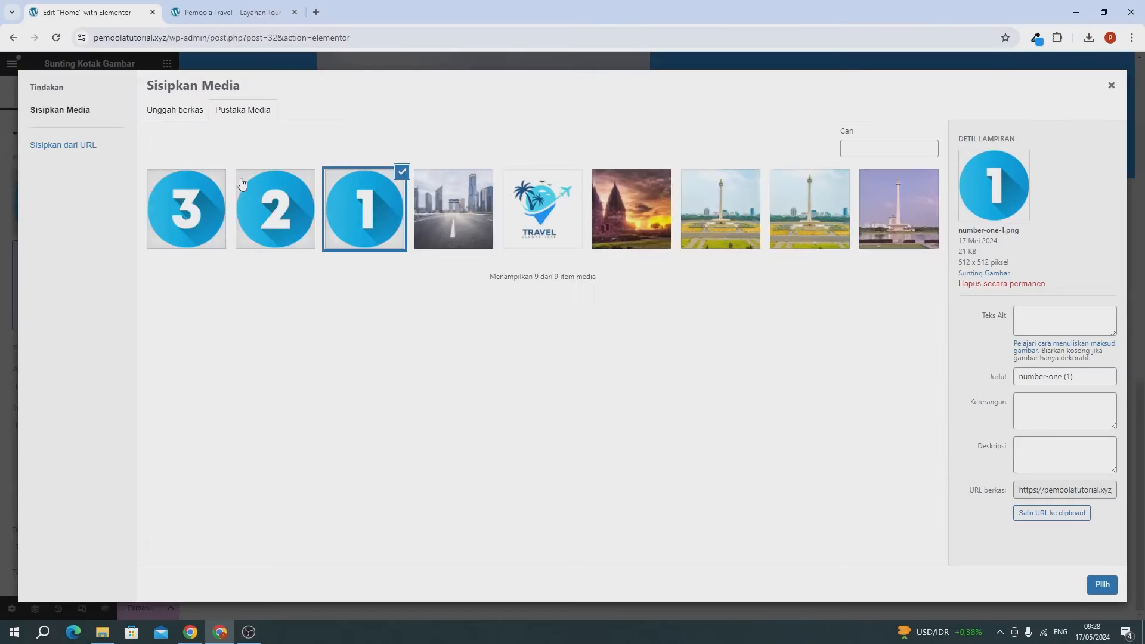
pyautogui.click(177, 117)
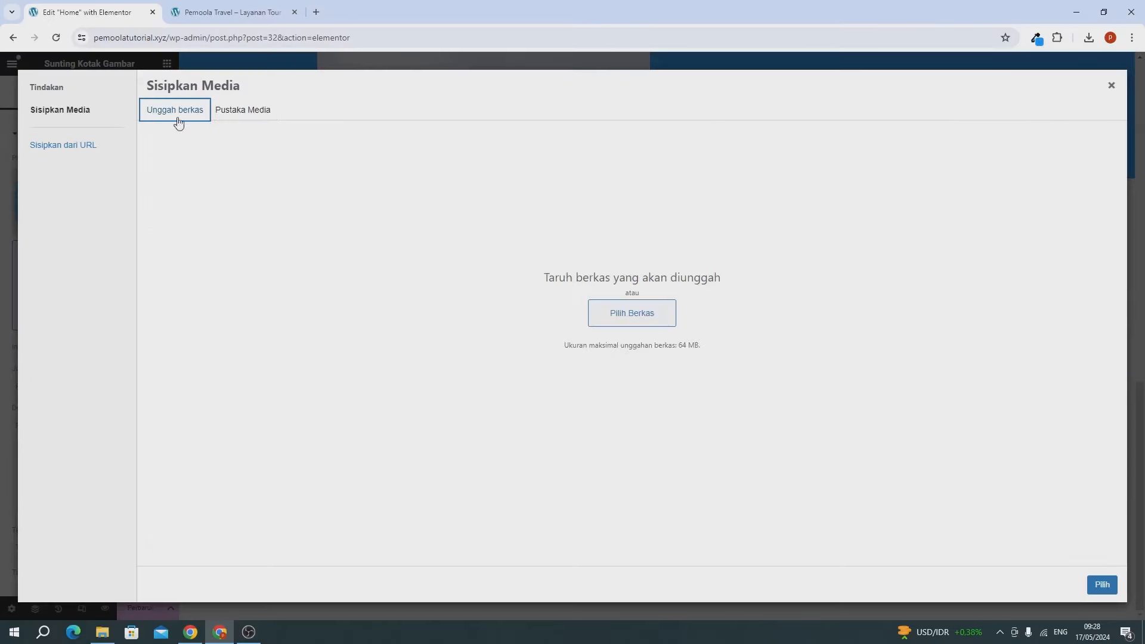
pyautogui.click(241, 113)
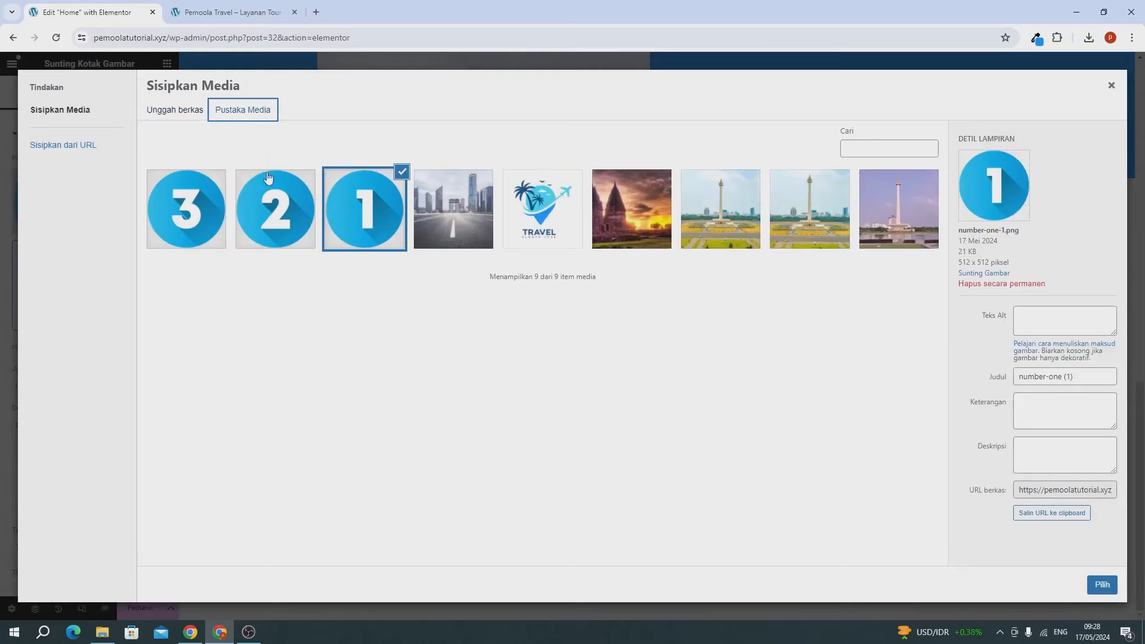
pyautogui.click(291, 222)
pyautogui.click(1102, 584)
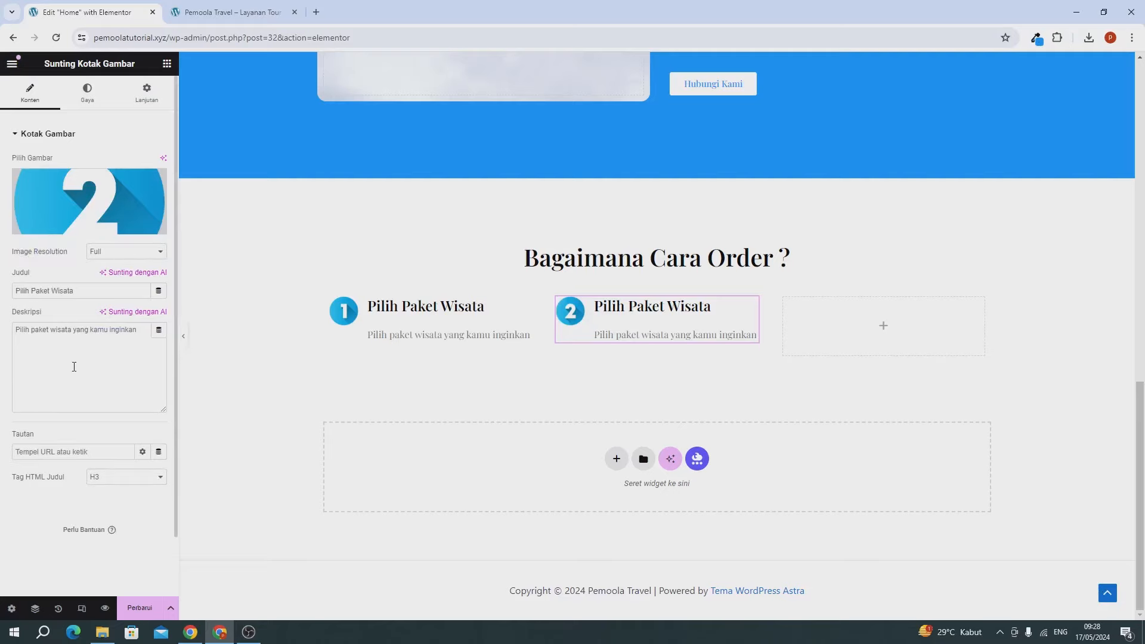
# Step: Retitle the second step box 'Order & Lakukan Pembayaran'
pyautogui.click(53, 290)
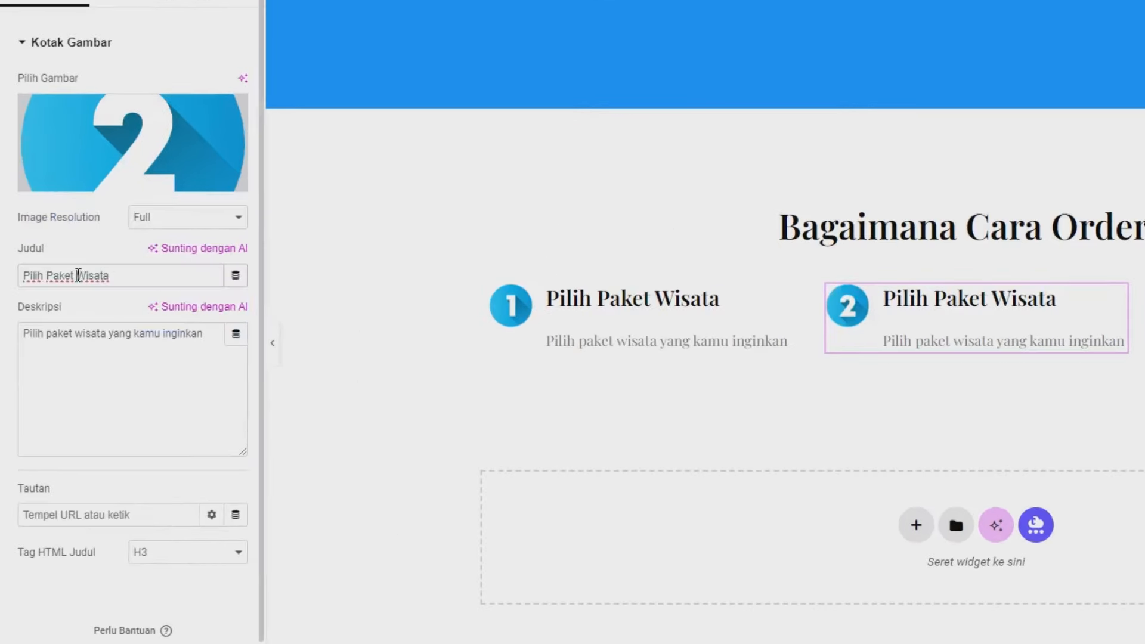
pyautogui.tripleClick(78, 275)
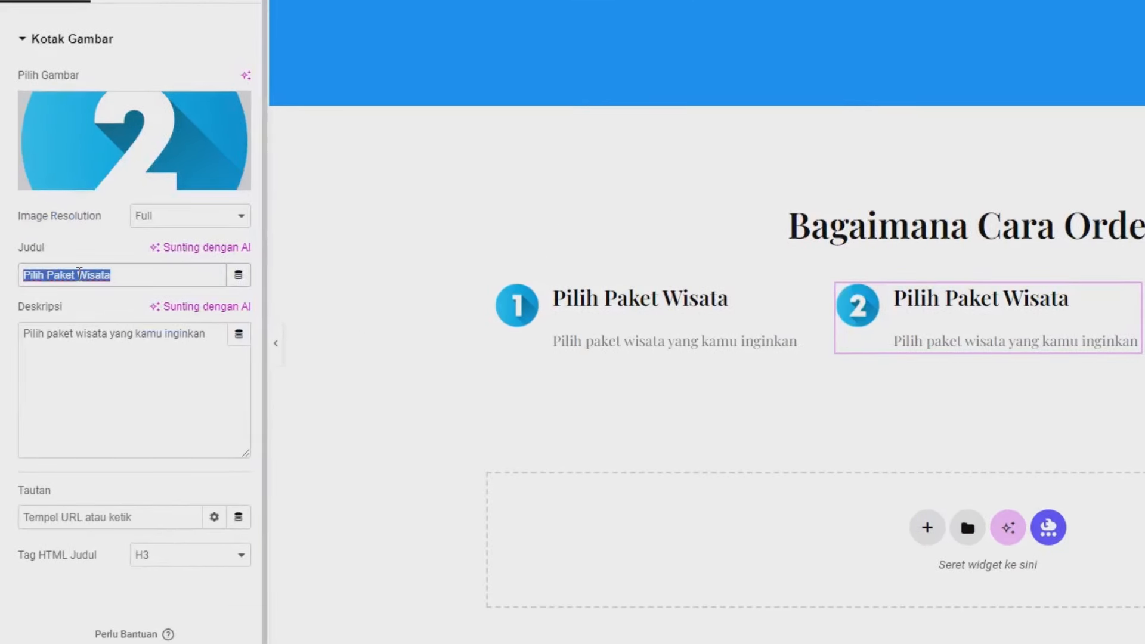
pyautogui.write('Order')
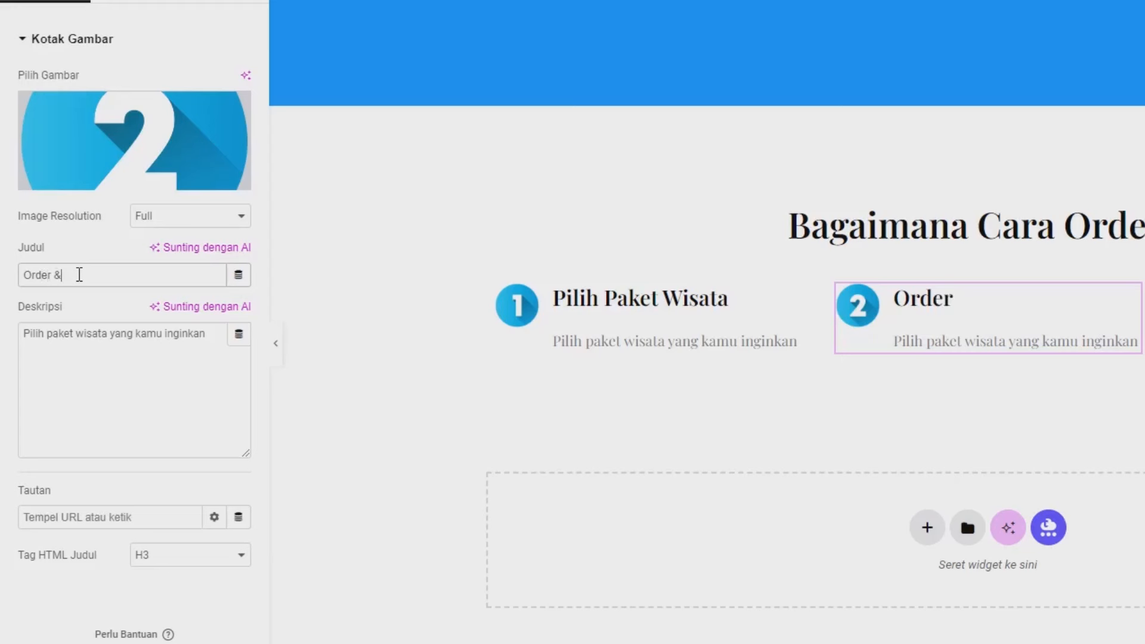
pyautogui.write(' & Lakukan ')
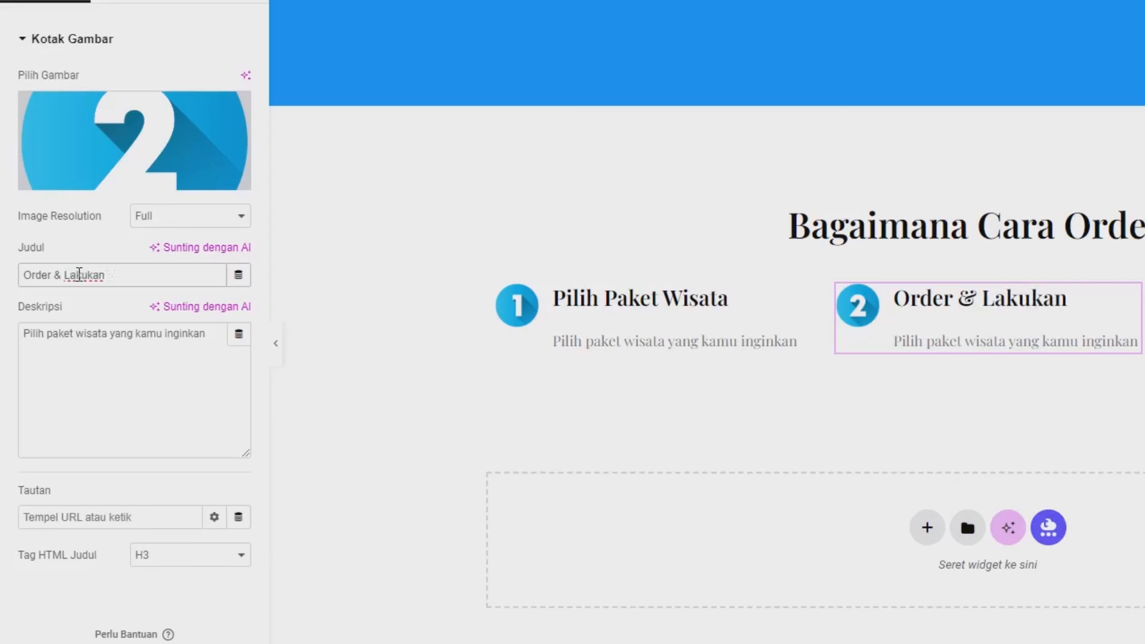
pyautogui.write('Pemba')
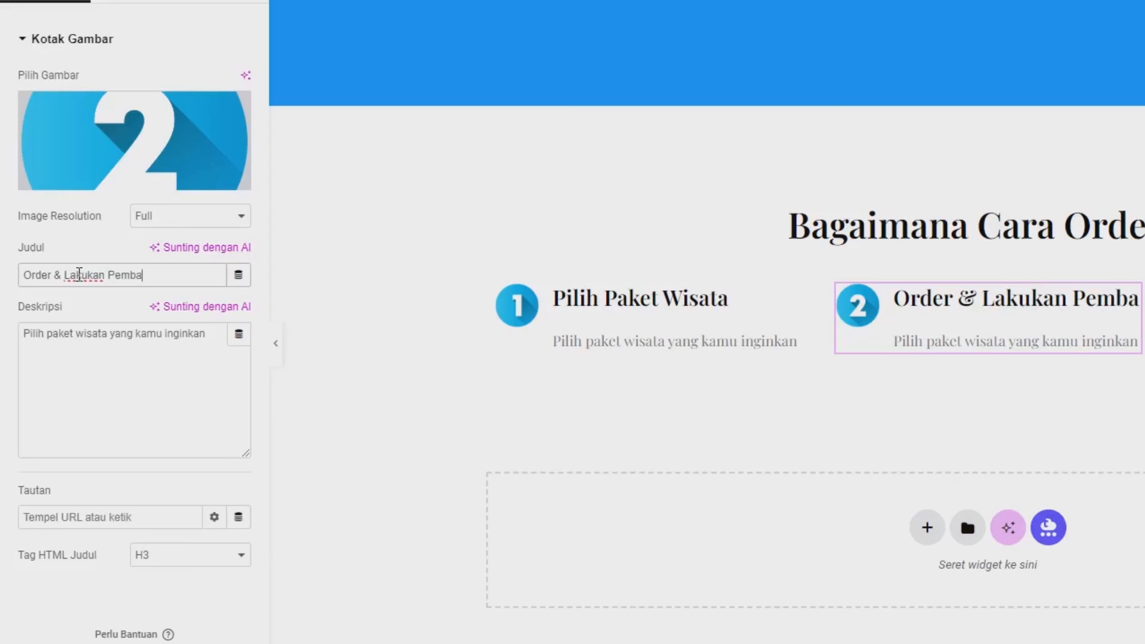
pyautogui.write('yaran')
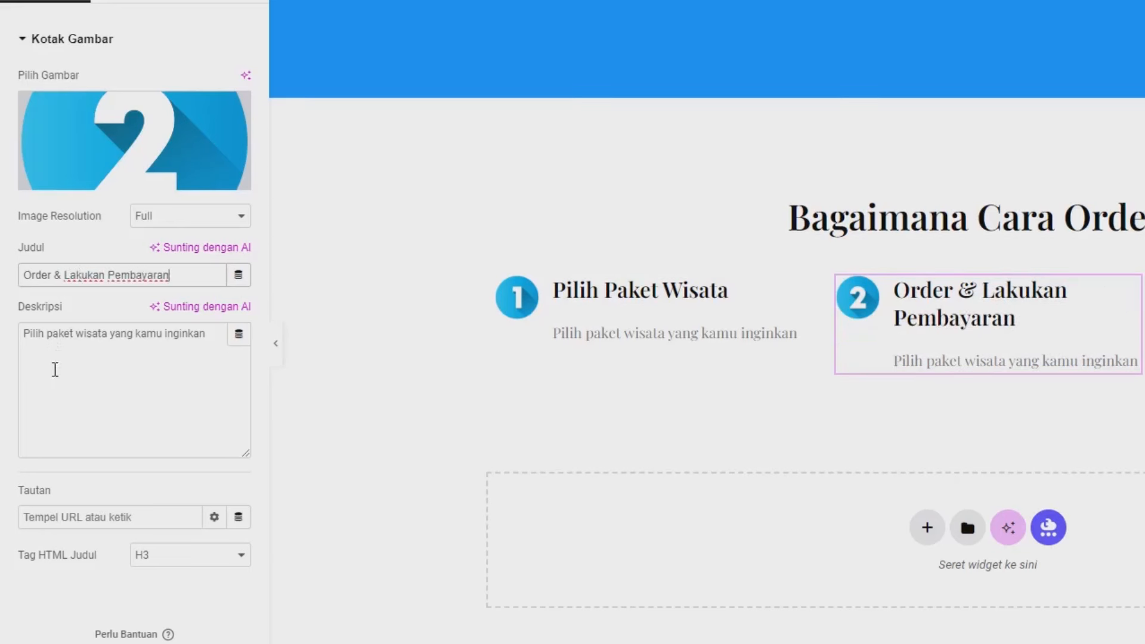
# Step: Replace step 2's description with 'Selanjutnya order dan lakukan pembayaran' and save the page
pyautogui.click(92, 377)
pyautogui.hotkey('ctrl', 'a')
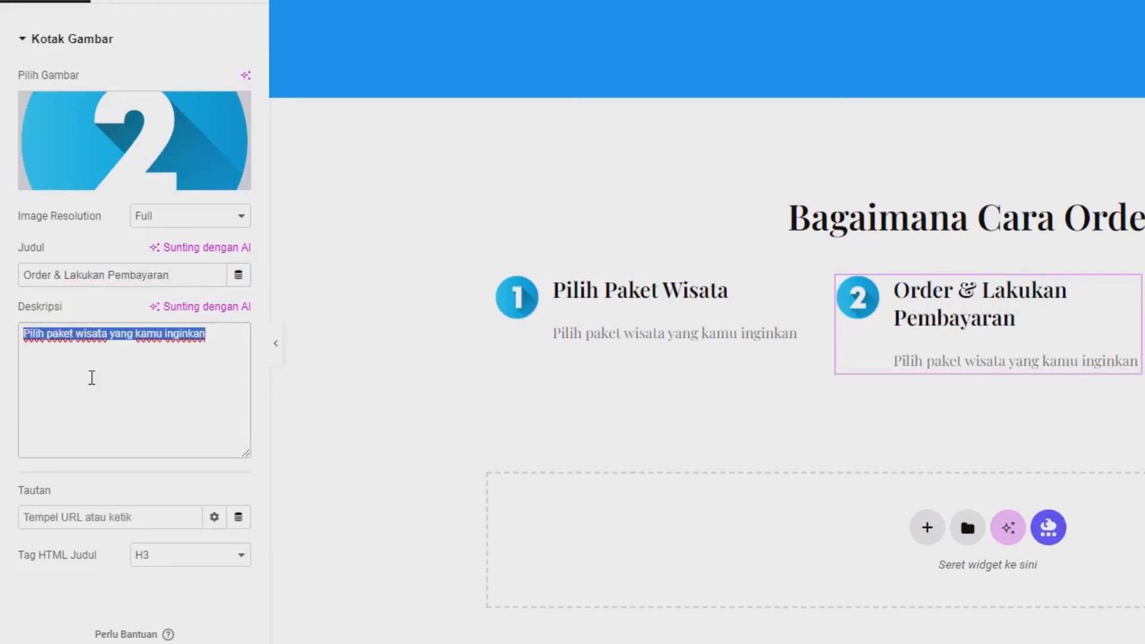
pyautogui.write('Selan')
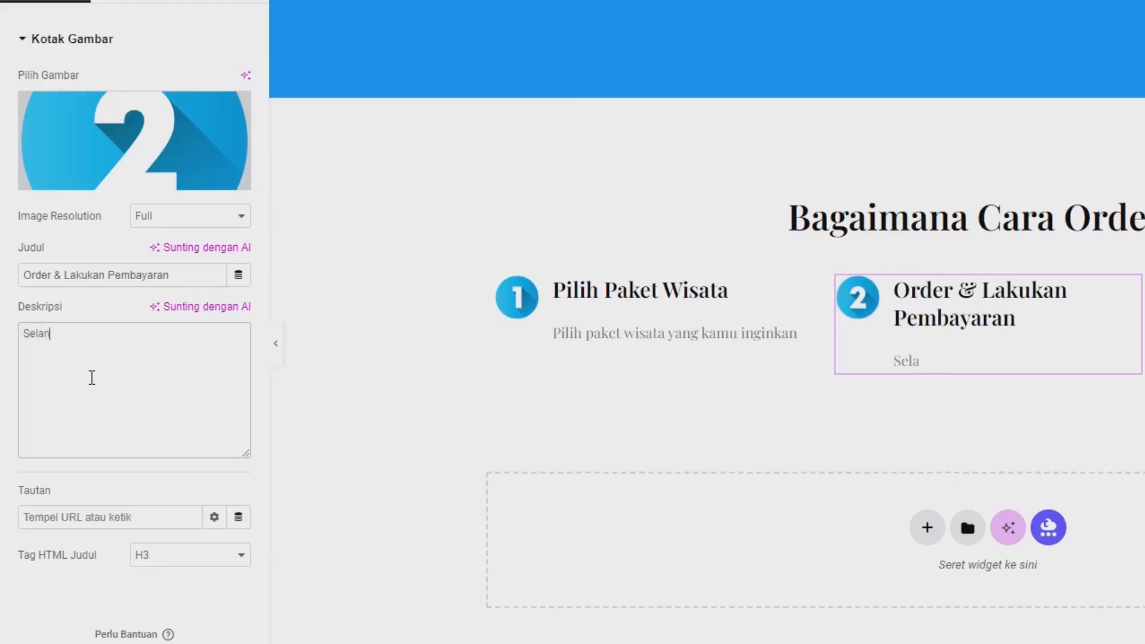
pyautogui.write('jutnya or')
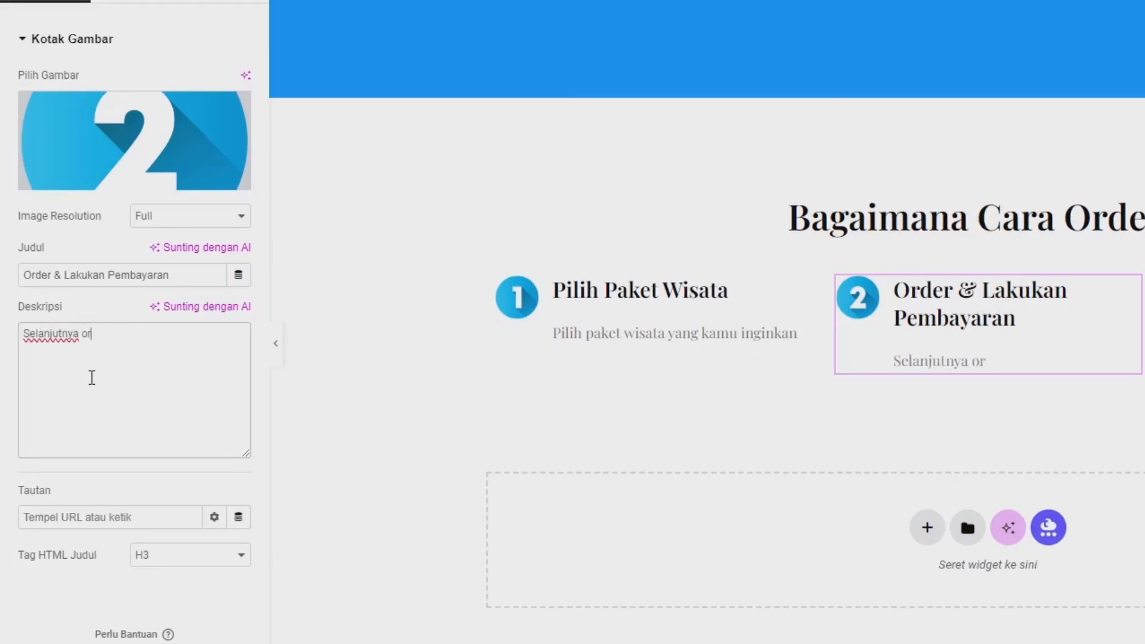
pyautogui.write('der dan laku')
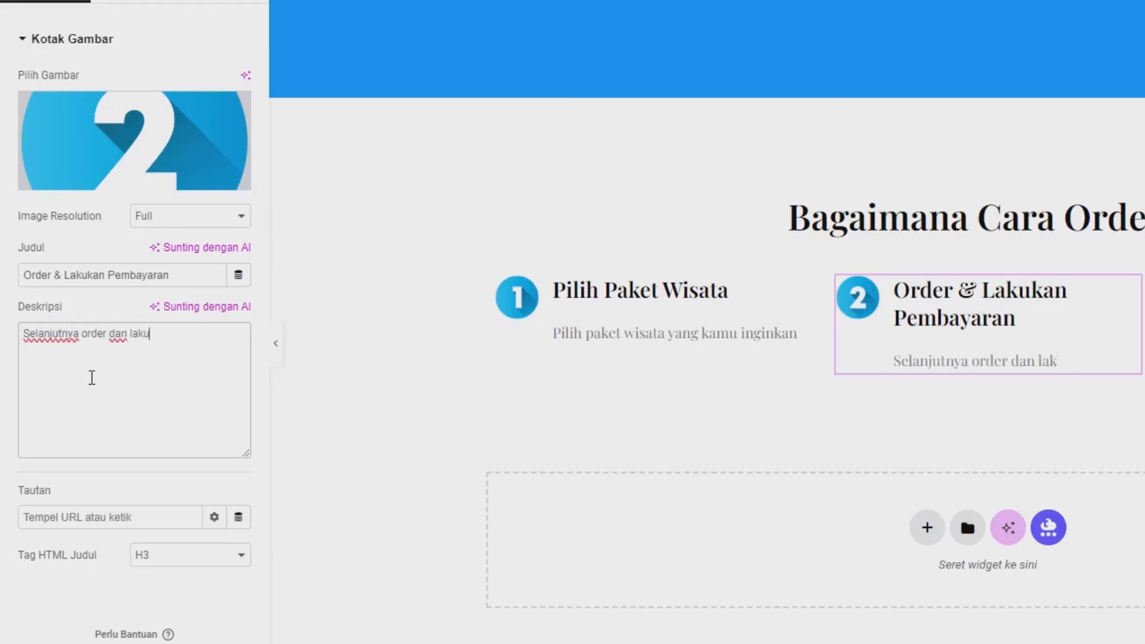
pyautogui.write('kan pem')
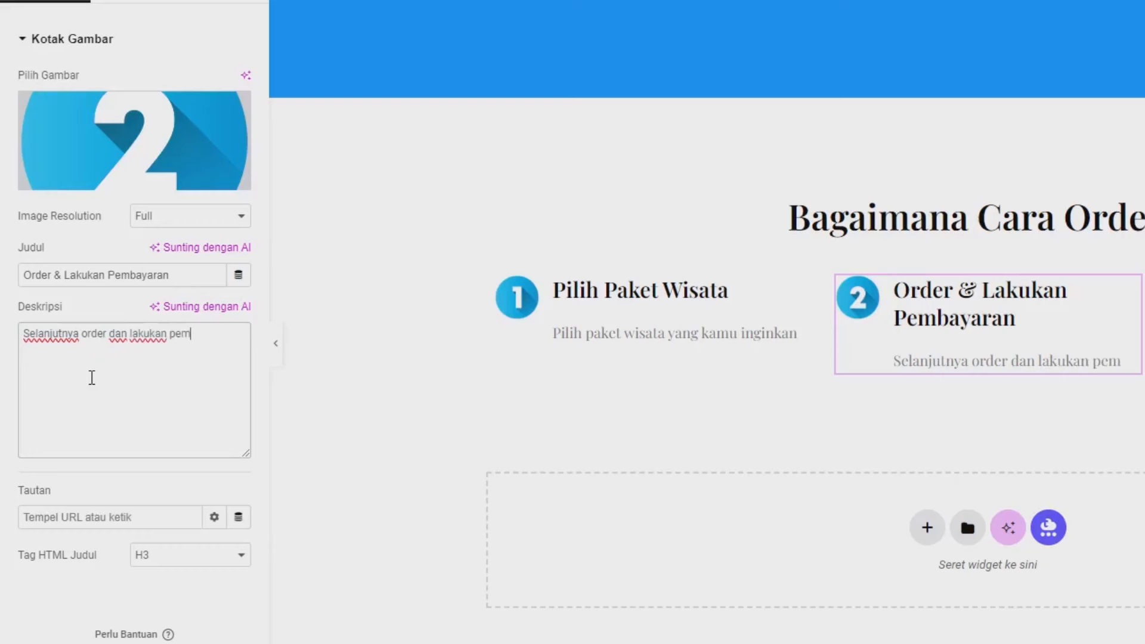
pyautogui.write('bayara')
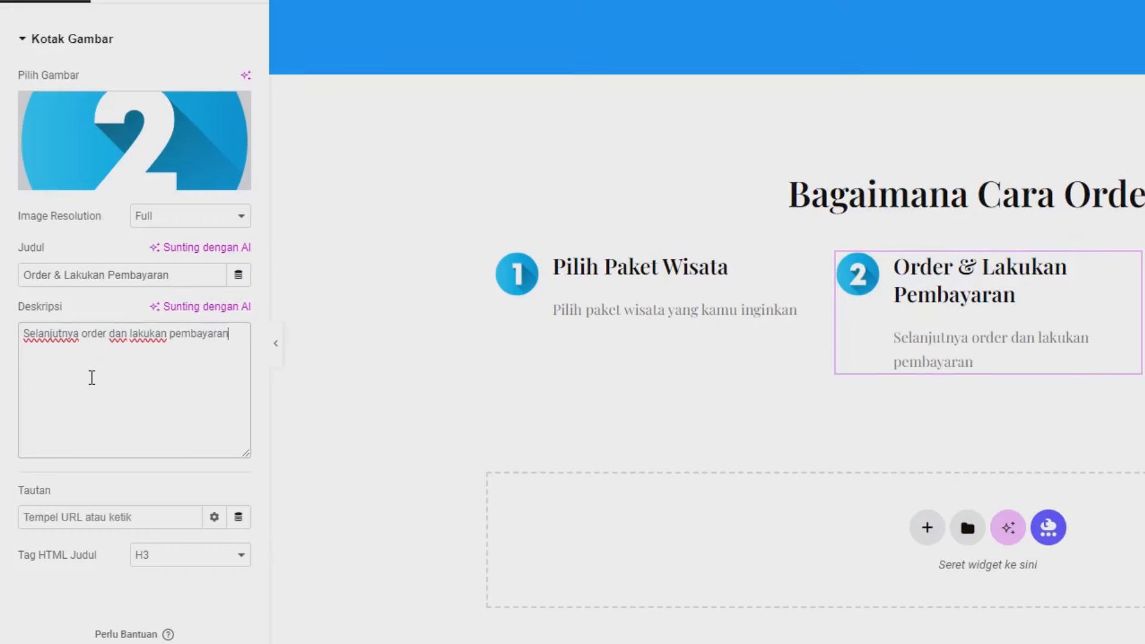
pyautogui.write('n')
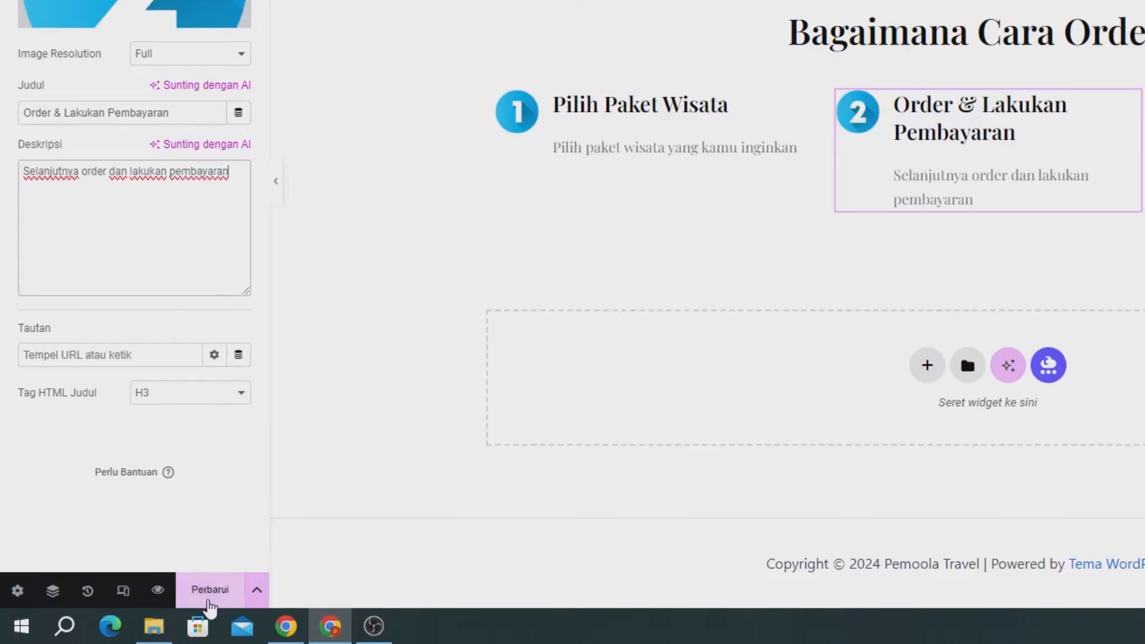
pyautogui.click(209, 590)
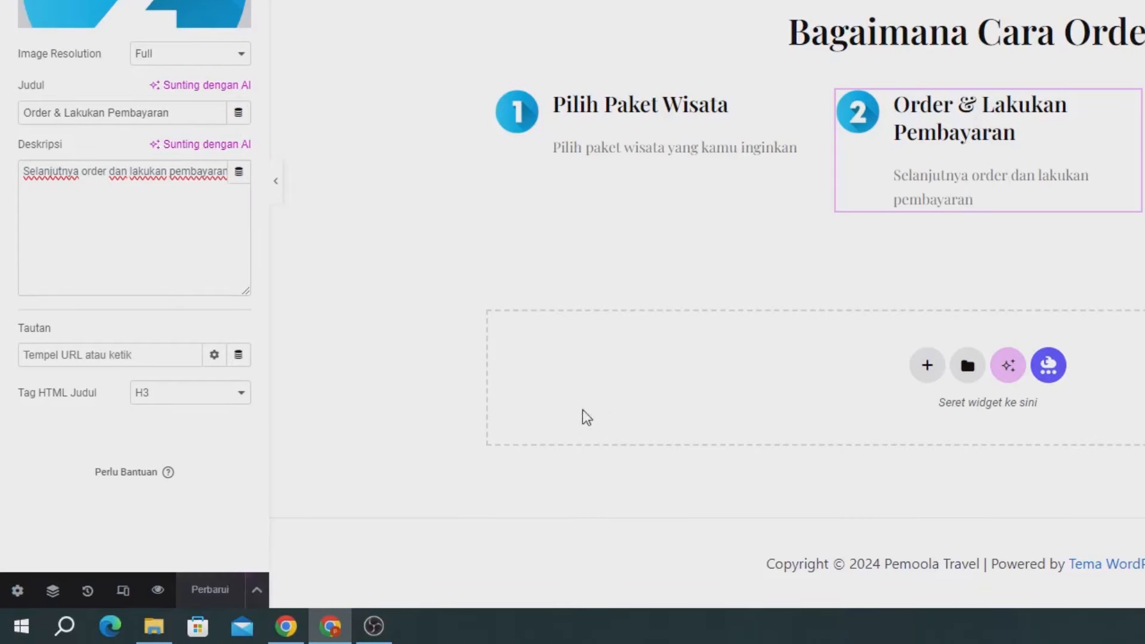
# Step: Duplicate the step 2 card into the empty third column and swap in the number 3 image
pyautogui.rightClick(961, 153)
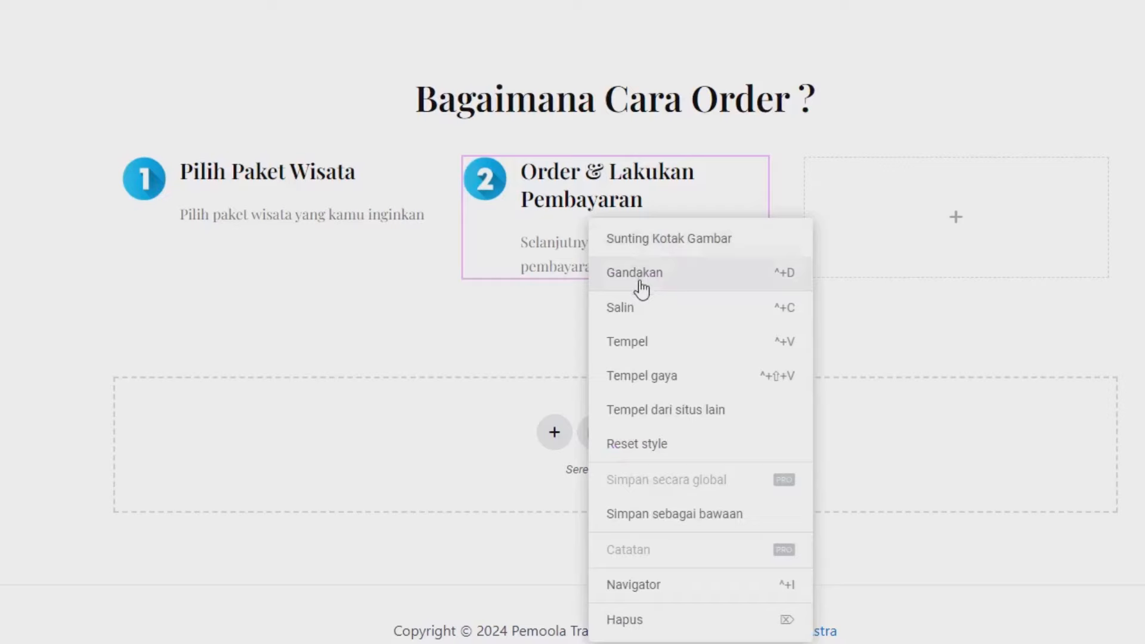
pyautogui.click(643, 308)
pyautogui.rightClick(926, 212)
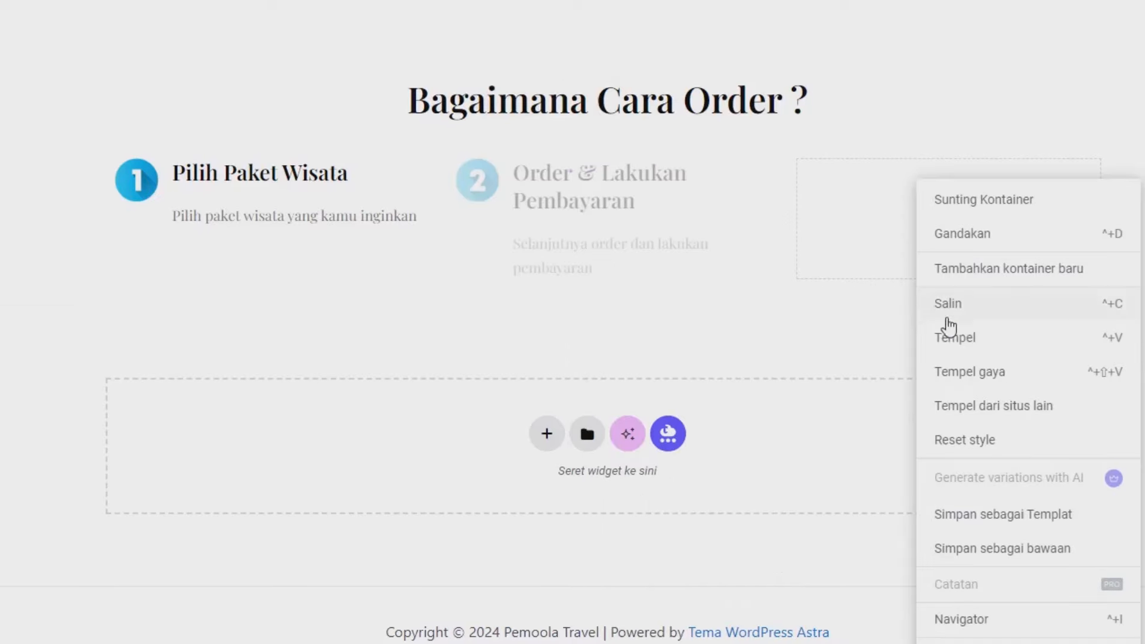
pyautogui.click(952, 339)
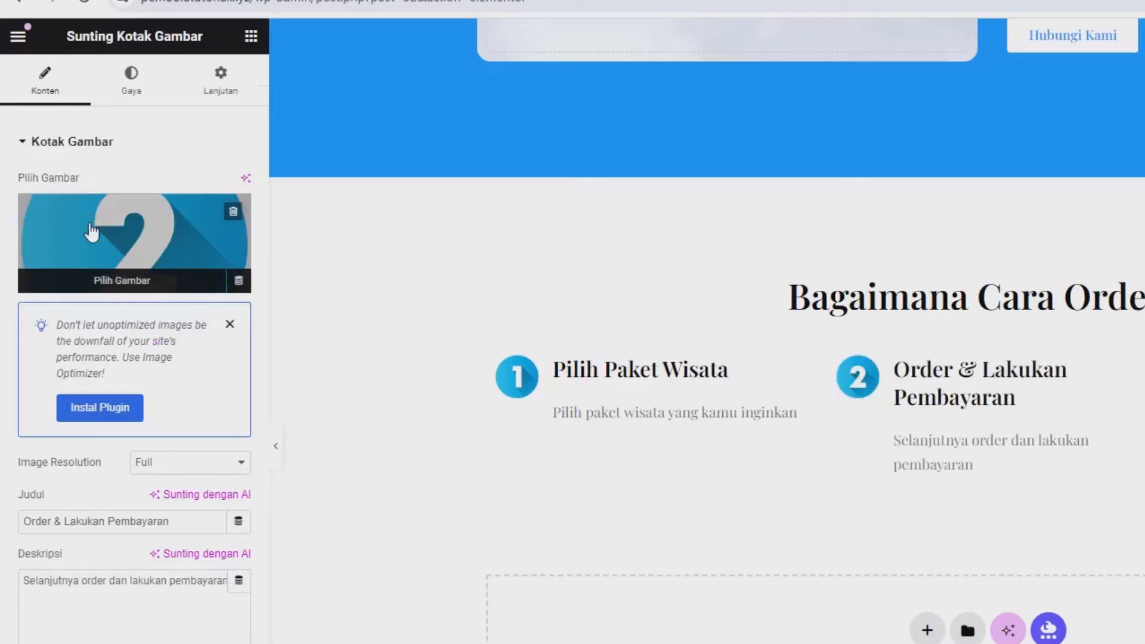
pyautogui.click(91, 232)
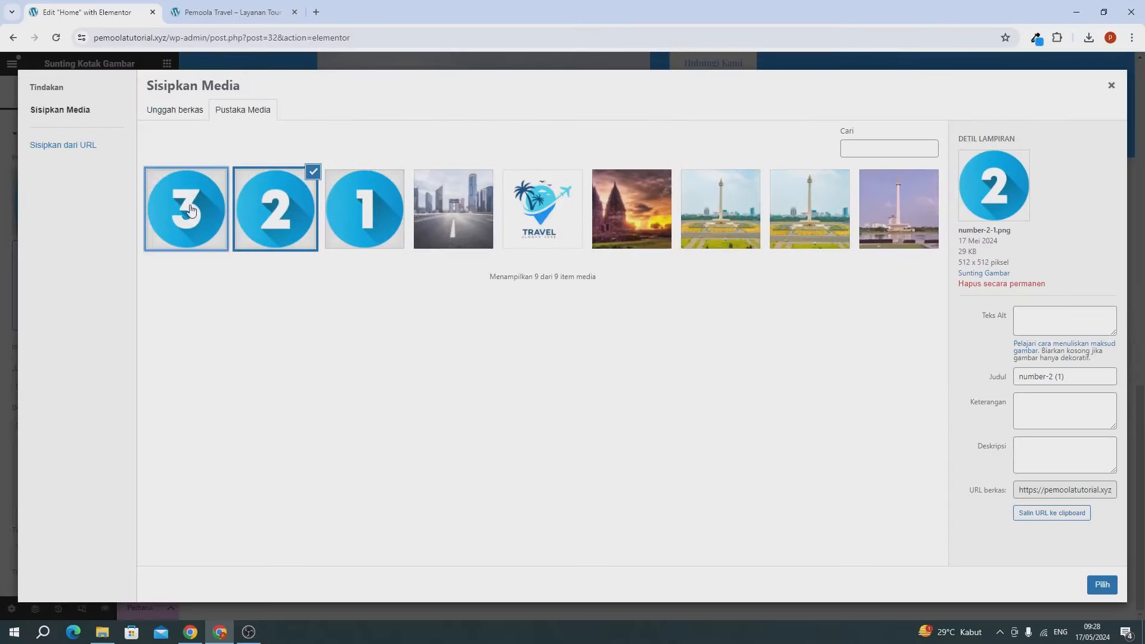
pyautogui.click(191, 210)
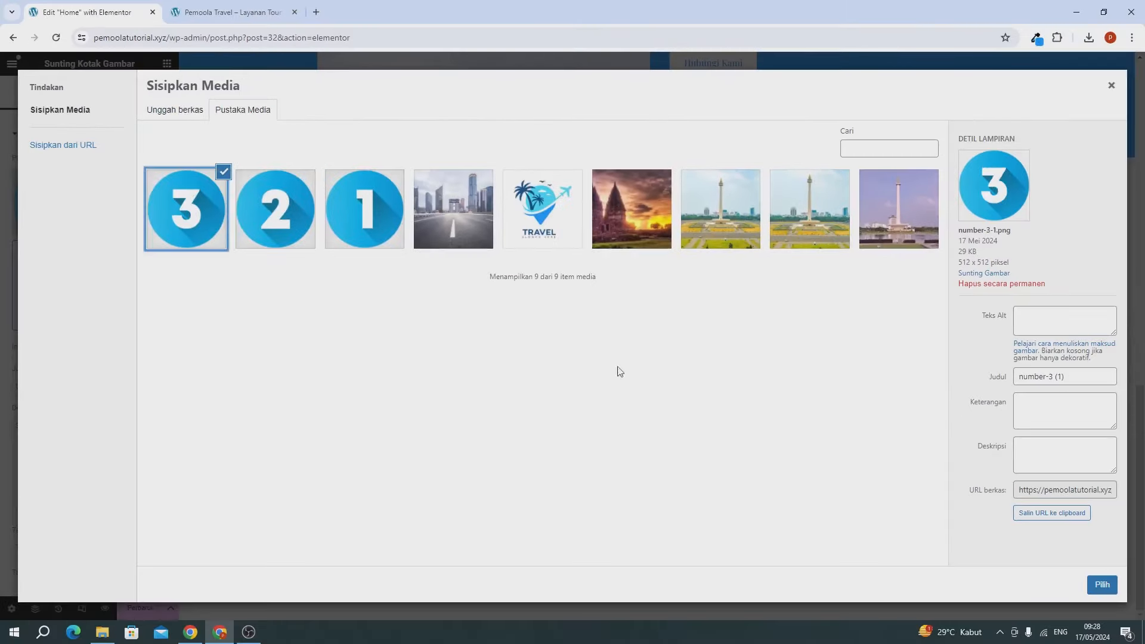
pyautogui.click(1102, 585)
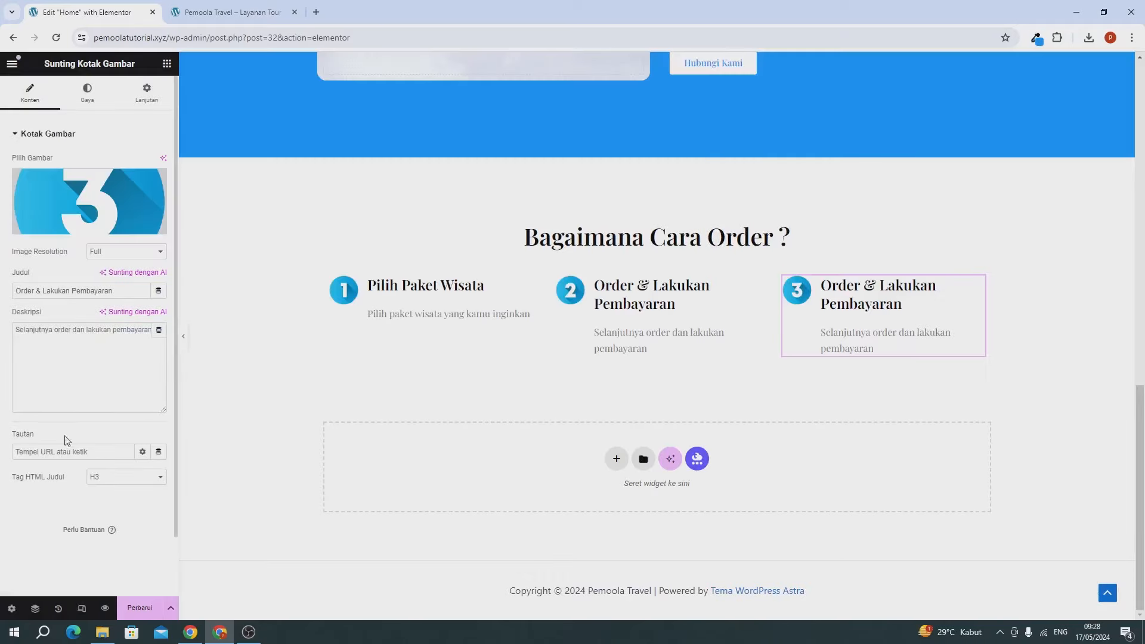
# Step: Retitle the third card 'Perjalanan Wisata' and describe it 'Perjalanan wisata sesuai tanggal yang kamu pilih'
pyautogui.tripleClick(46, 292)
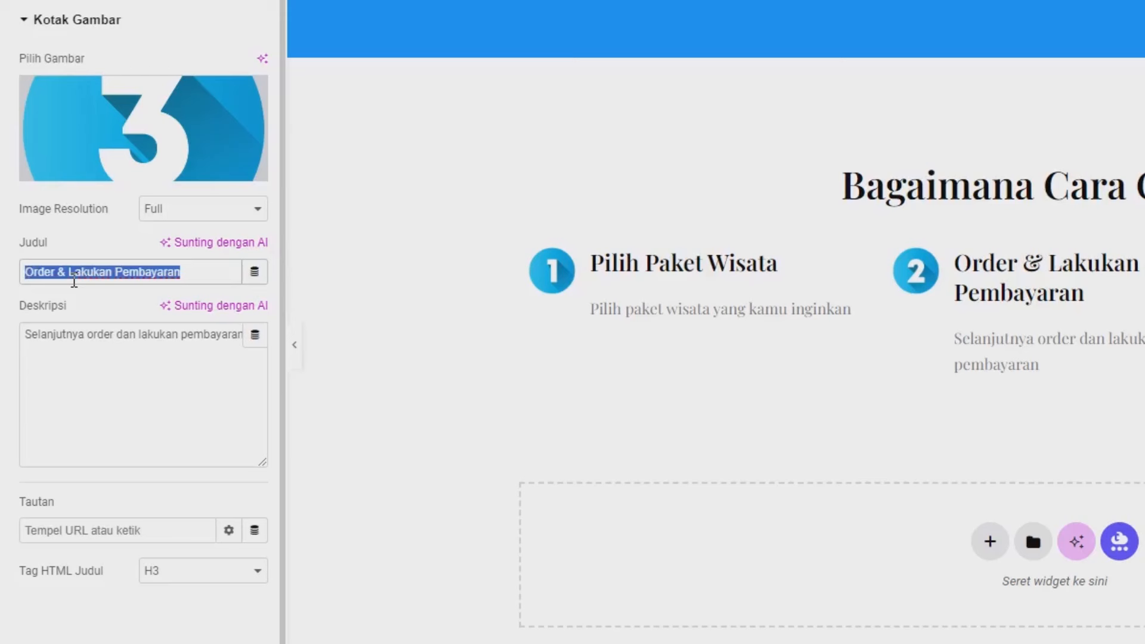
pyautogui.write('Perjalanan Wisata')
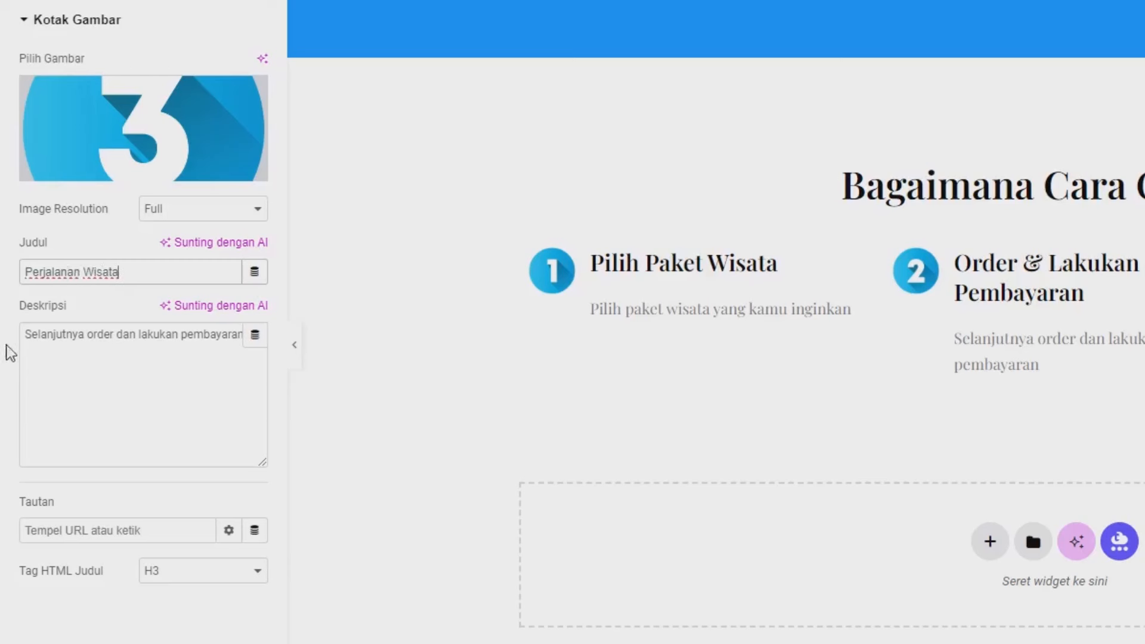
pyautogui.tripleClick(69, 380)
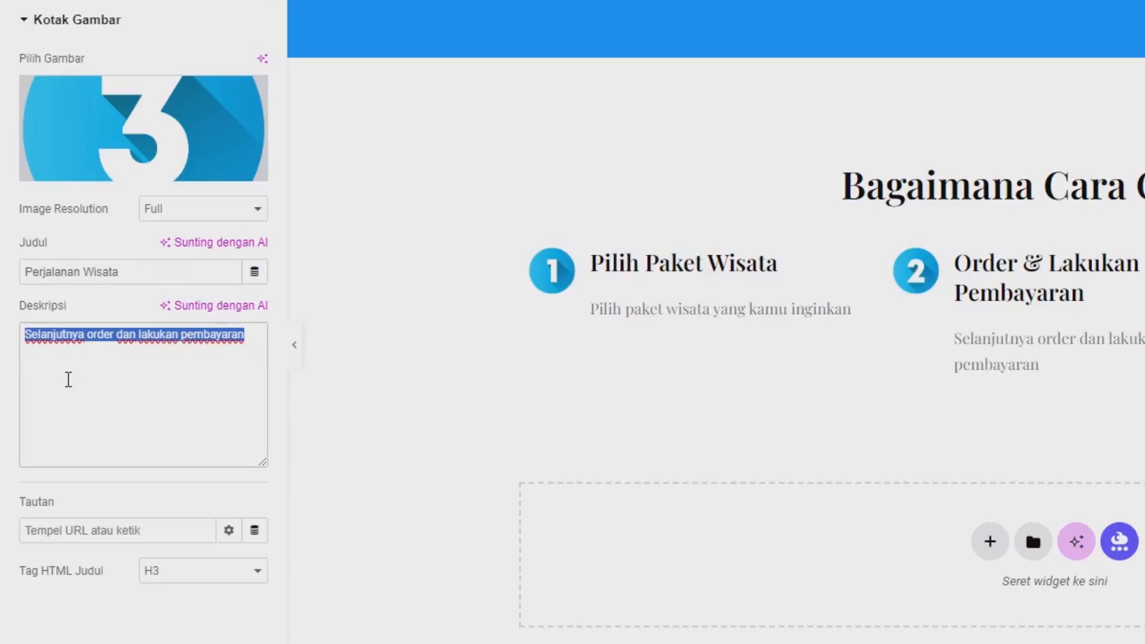
pyautogui.write('Perjalanan ')
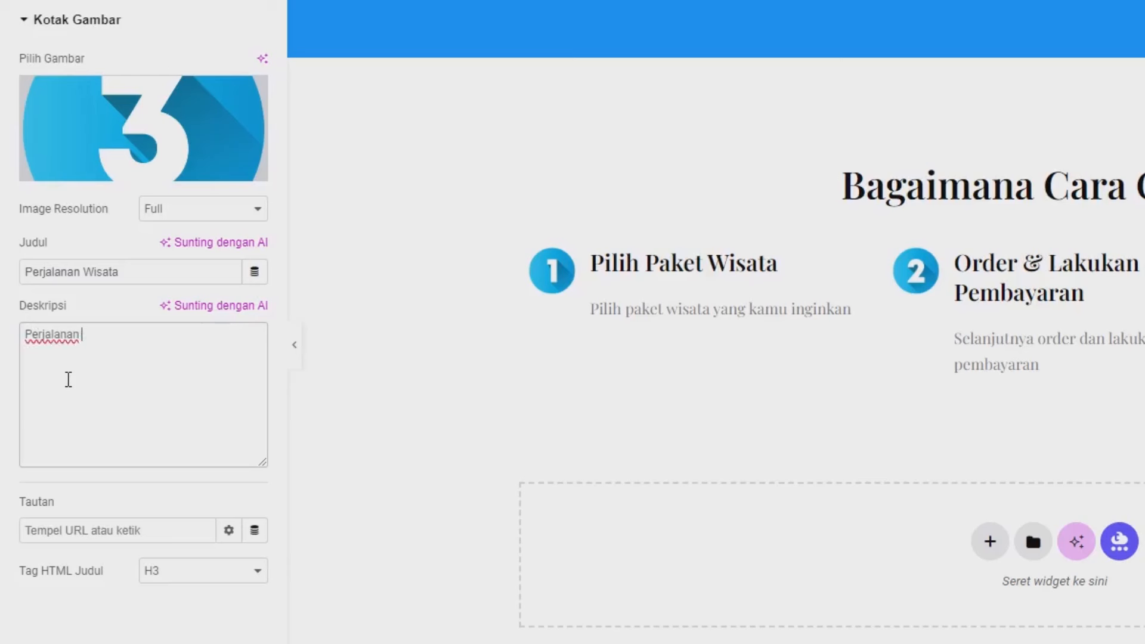
pyautogui.write('wisata sesuai tan')
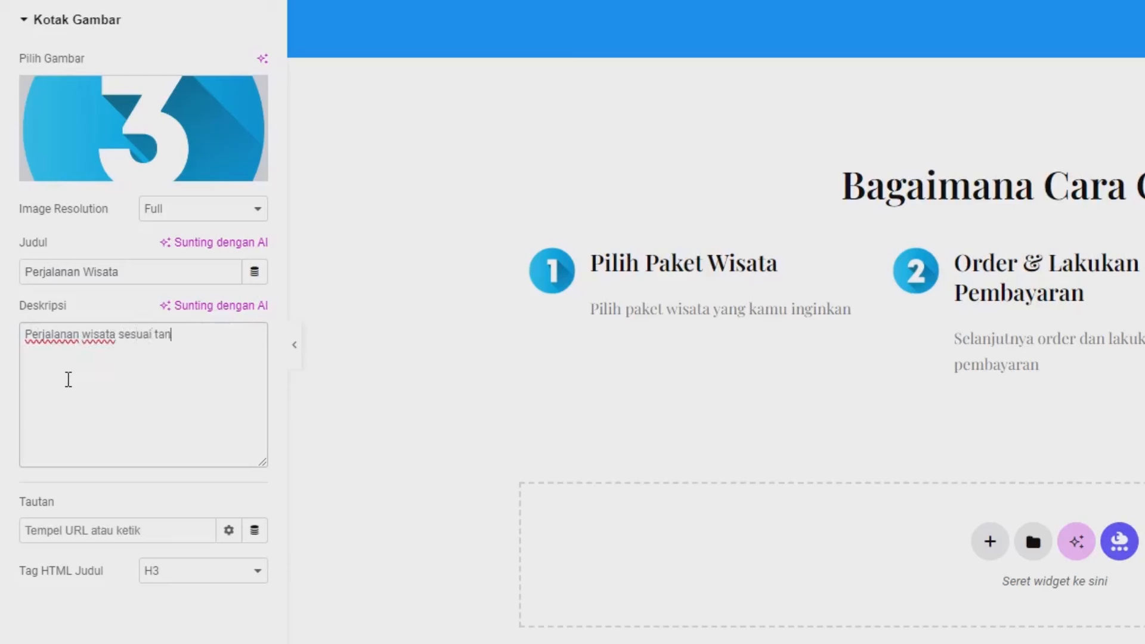
pyautogui.write('ggal yang kamu')
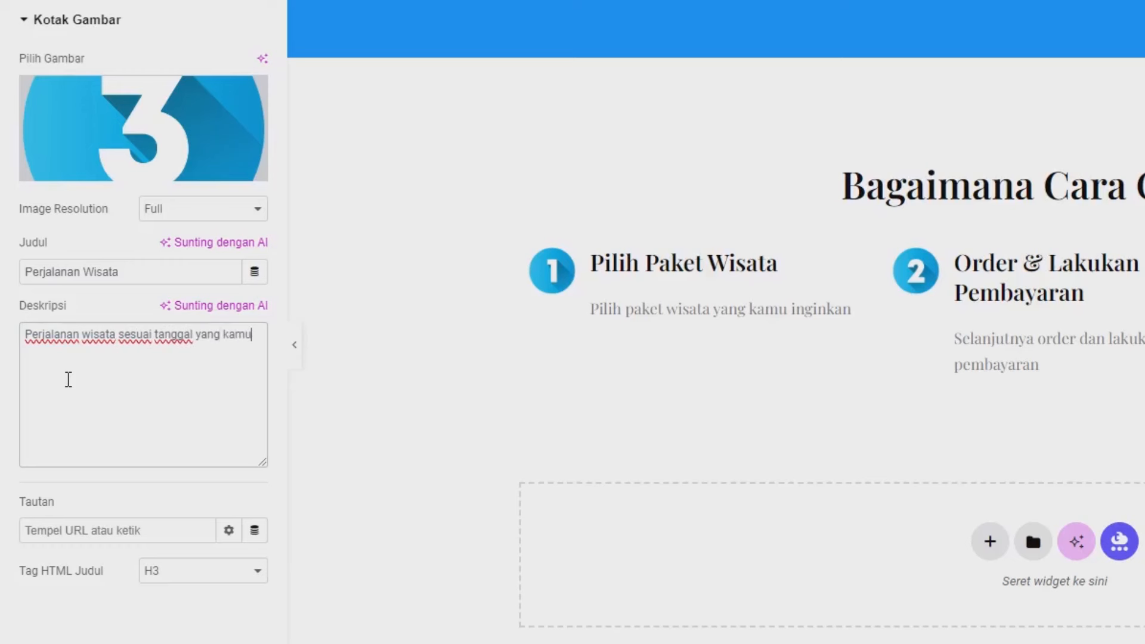
pyautogui.write(' pilih')
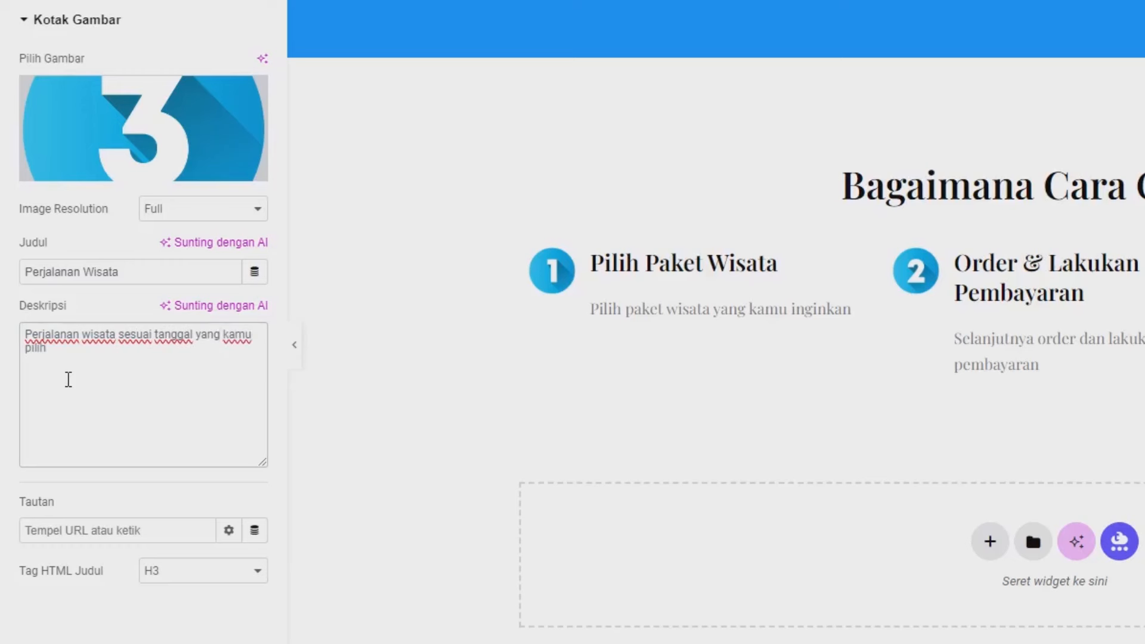
# Step: Save the page, reload the live homepage to check all three steps, then return to the editor
pyautogui.click(219, 591)
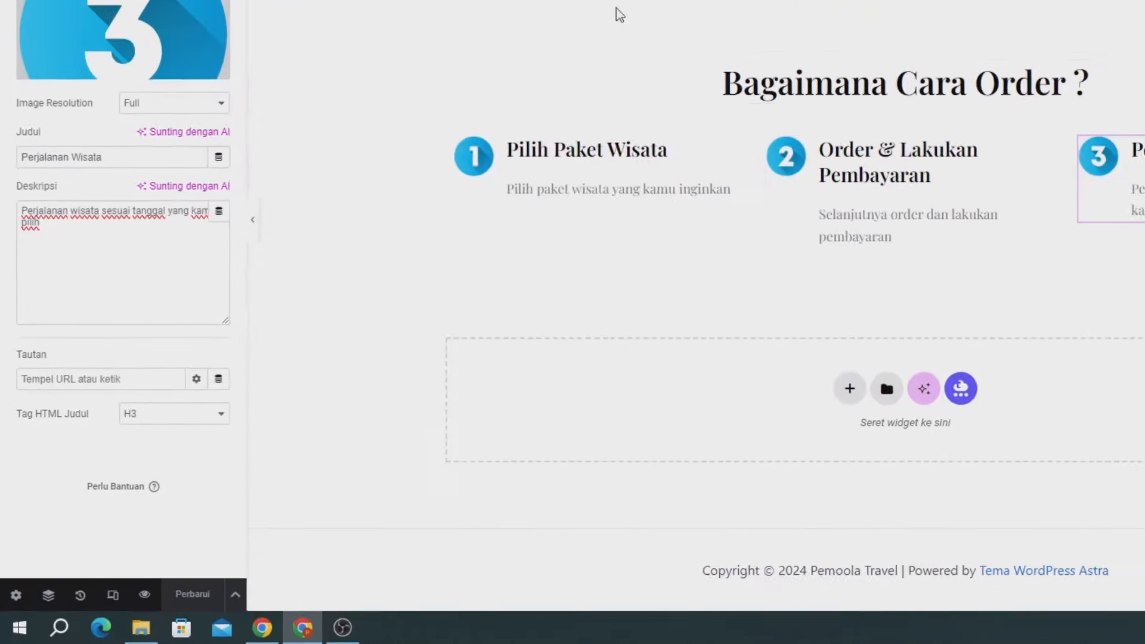
pyautogui.click(250, 13)
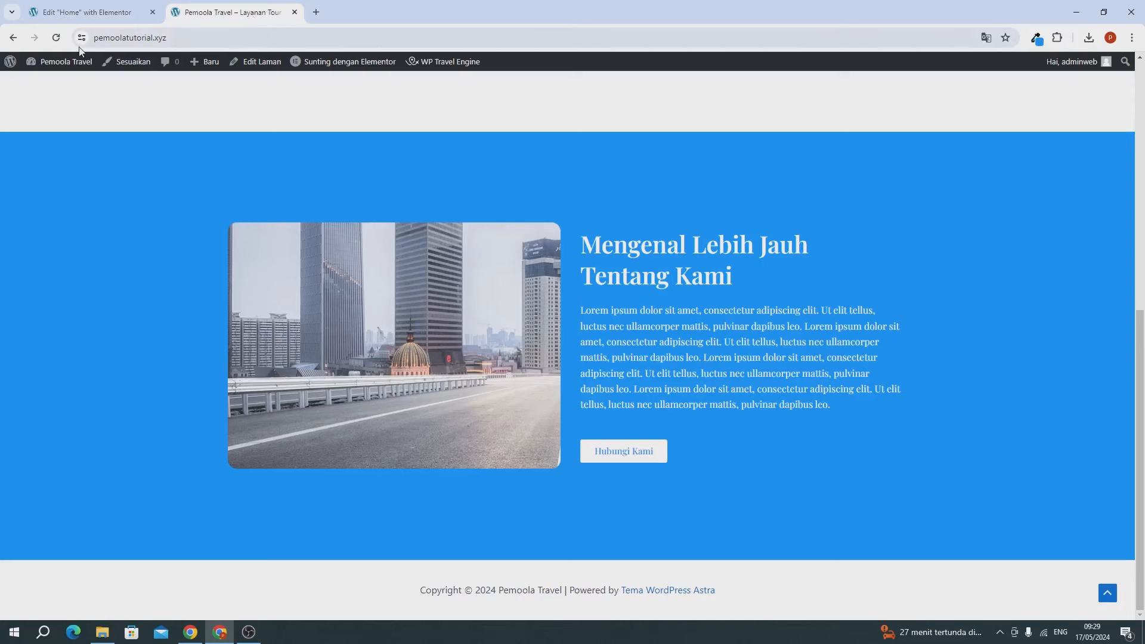
pyautogui.click(59, 40)
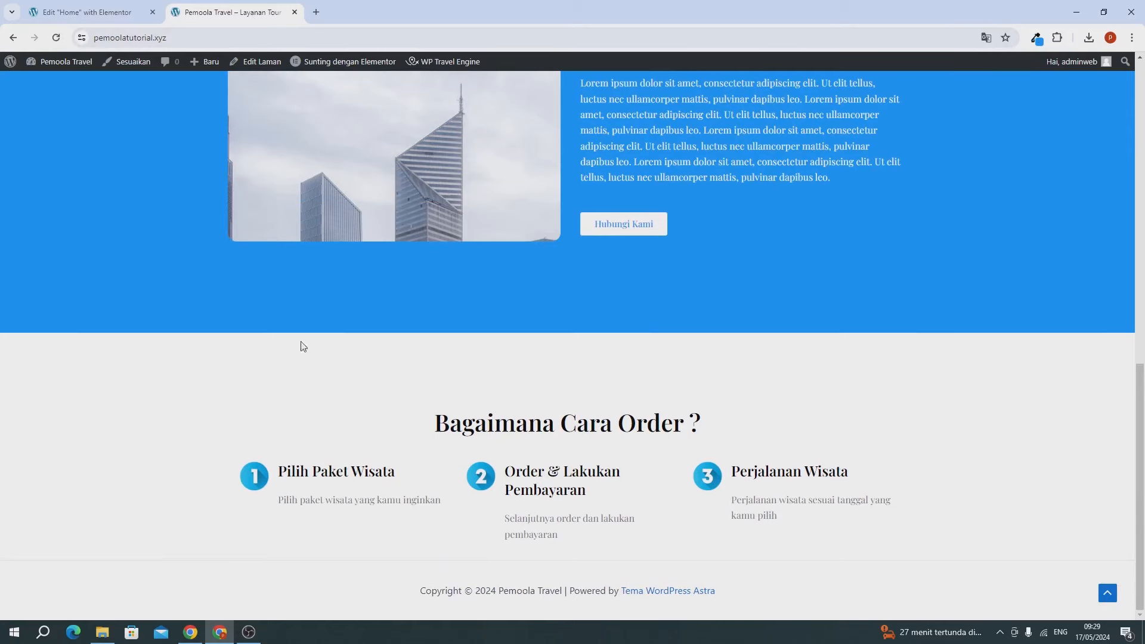
pyautogui.click(86, 13)
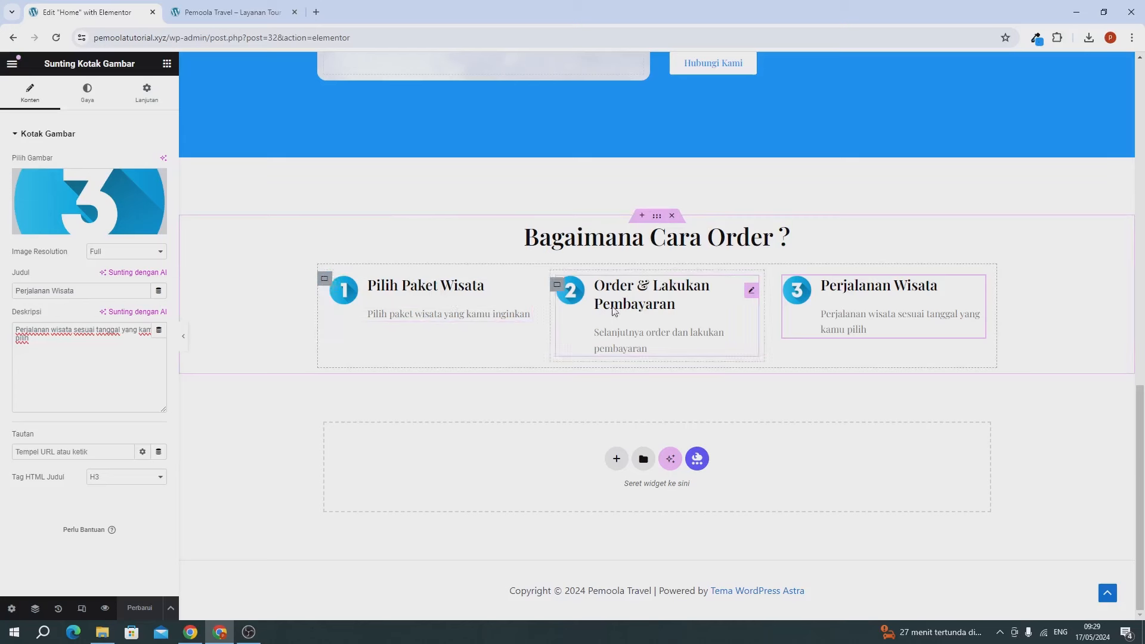
# Step: Insert <br> before 'Wisata' in the Pilih Paket Wisata and Perjalanan Wisata titles
pyautogui.click(456, 299)
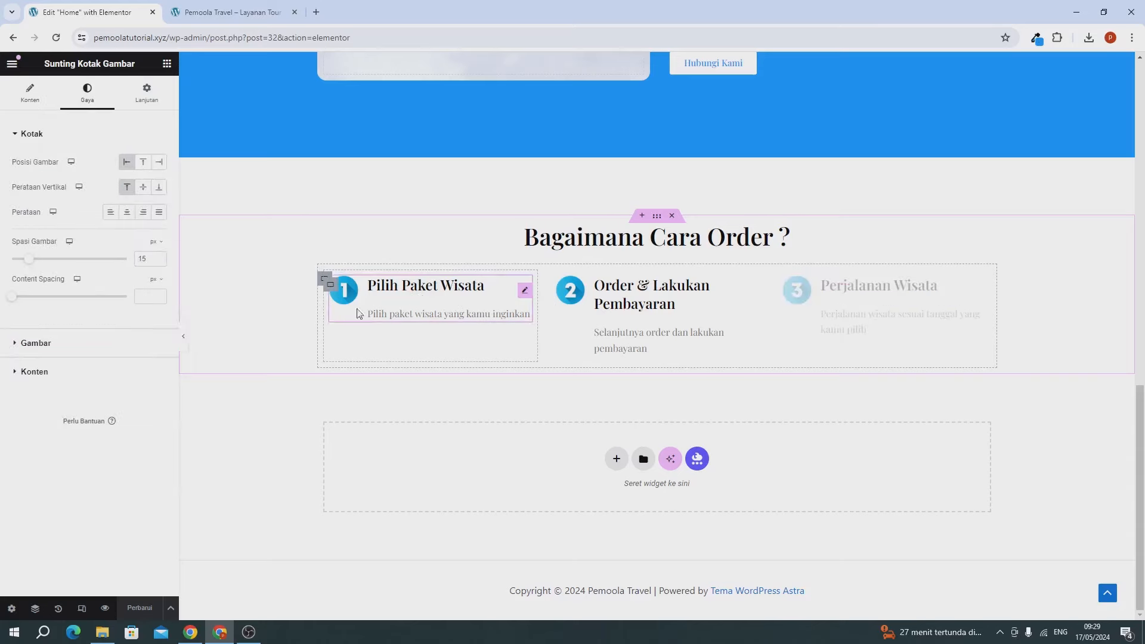
pyautogui.click(29, 95)
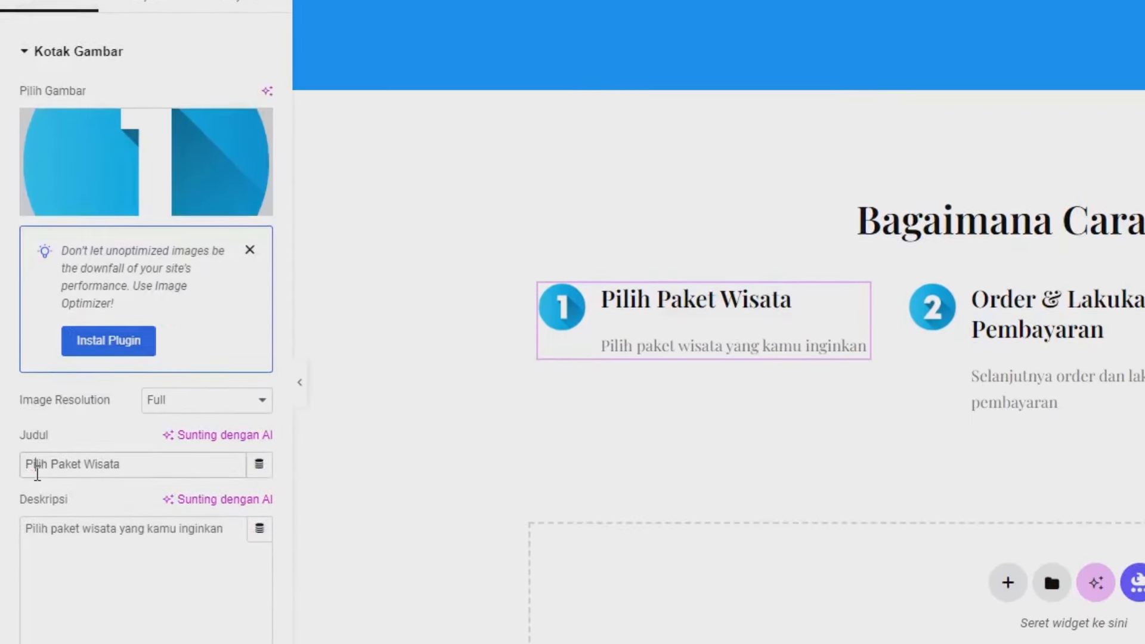
pyautogui.click(81, 464)
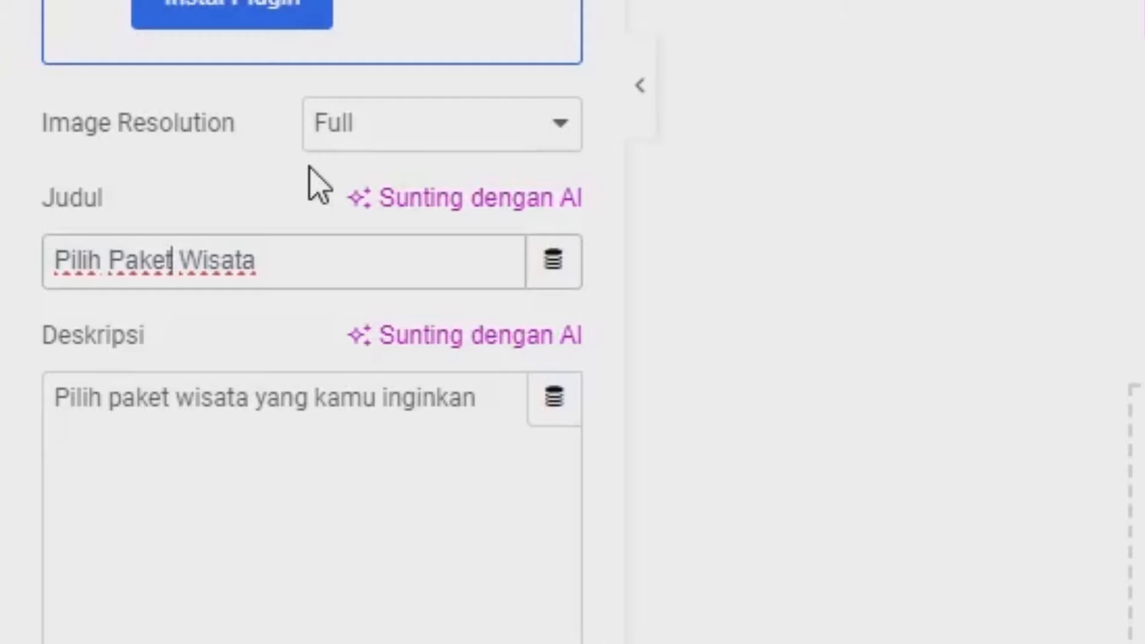
pyautogui.write('<br')
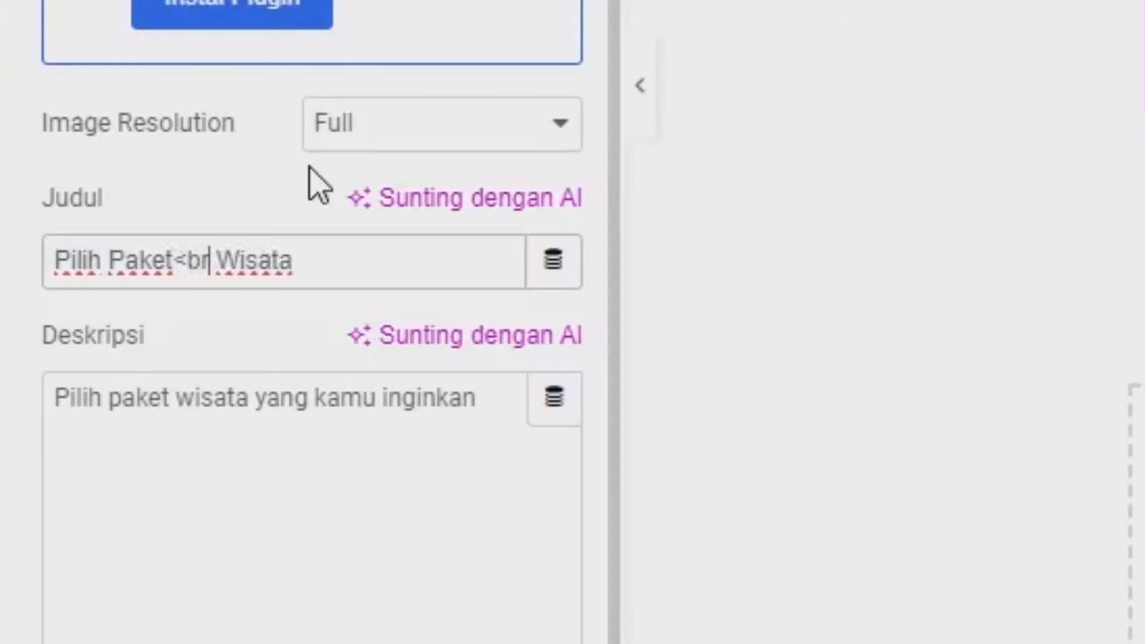
pyautogui.write('>')
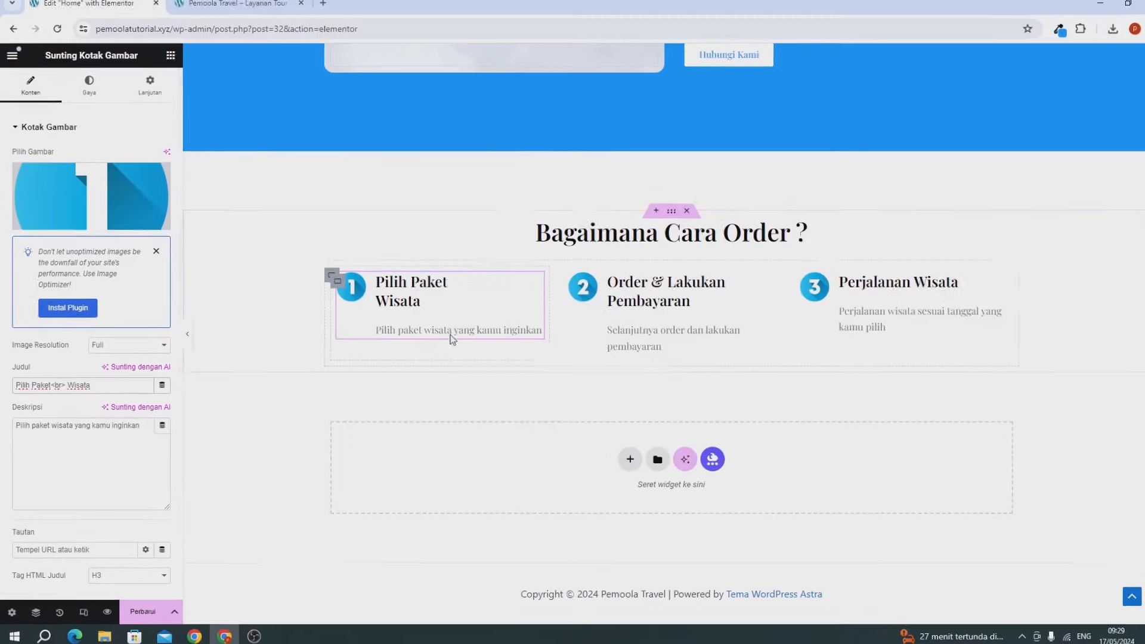
pyautogui.click(870, 298)
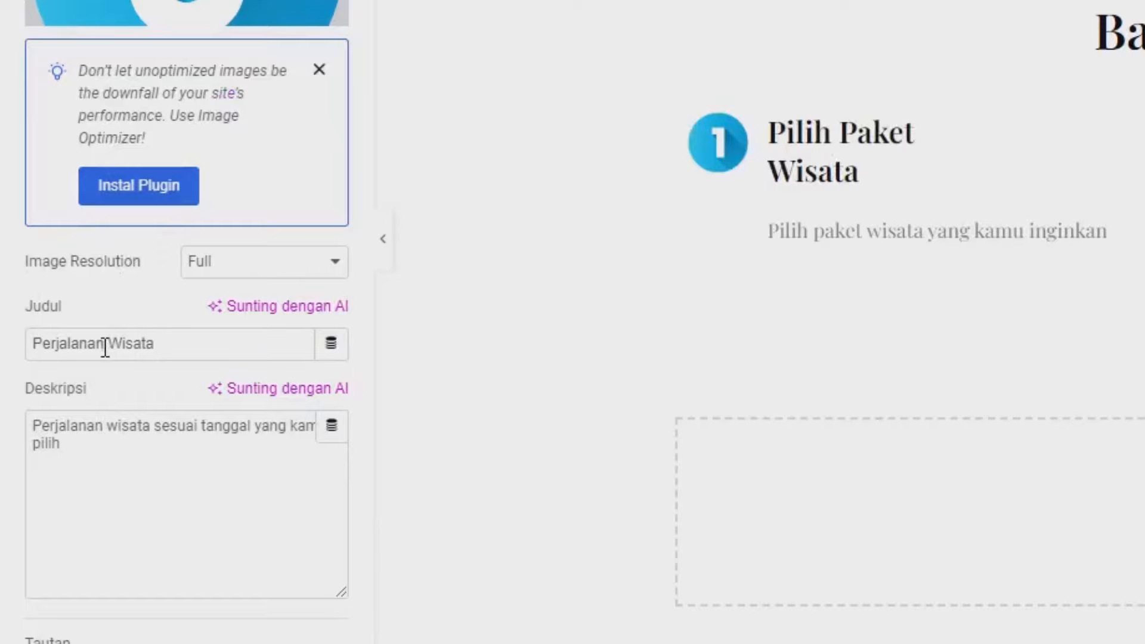
pyautogui.click(105, 345)
pyautogui.write('<br>')
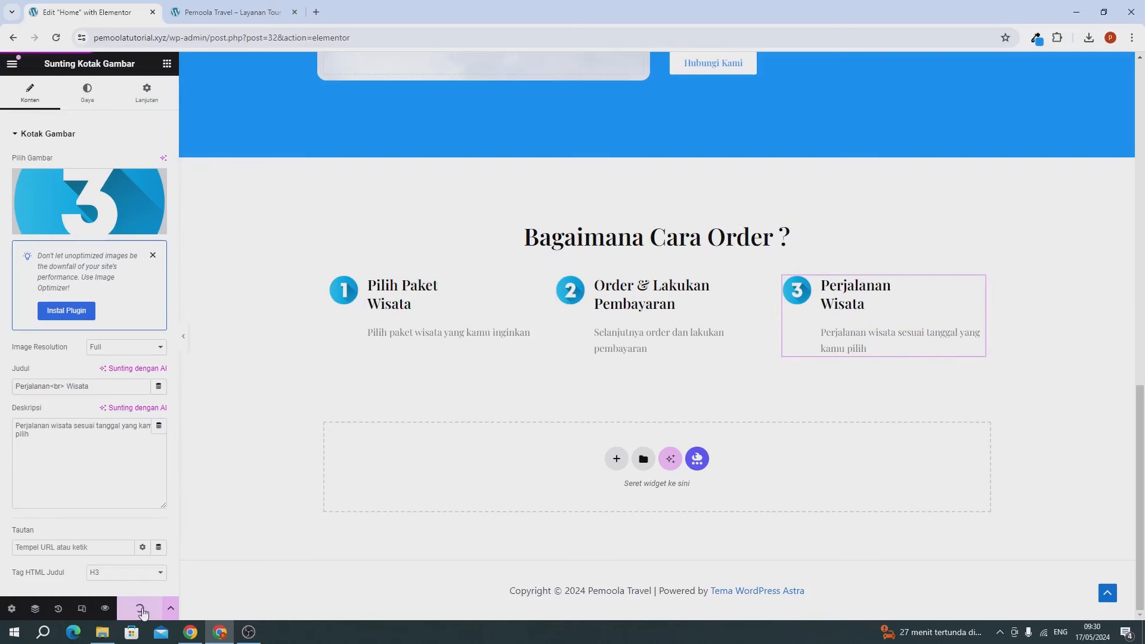
pyautogui.click(233, 12)
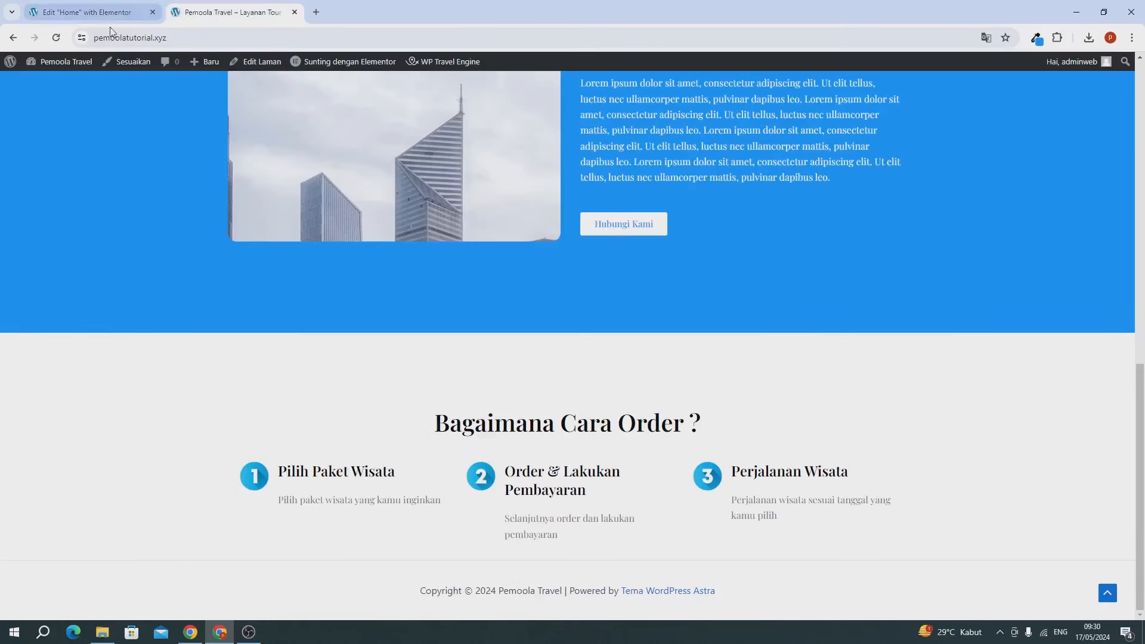
# Step: Reload the live homepage to confirm the two-line titles, then go back to the Home page editor
pyautogui.click(56, 37)
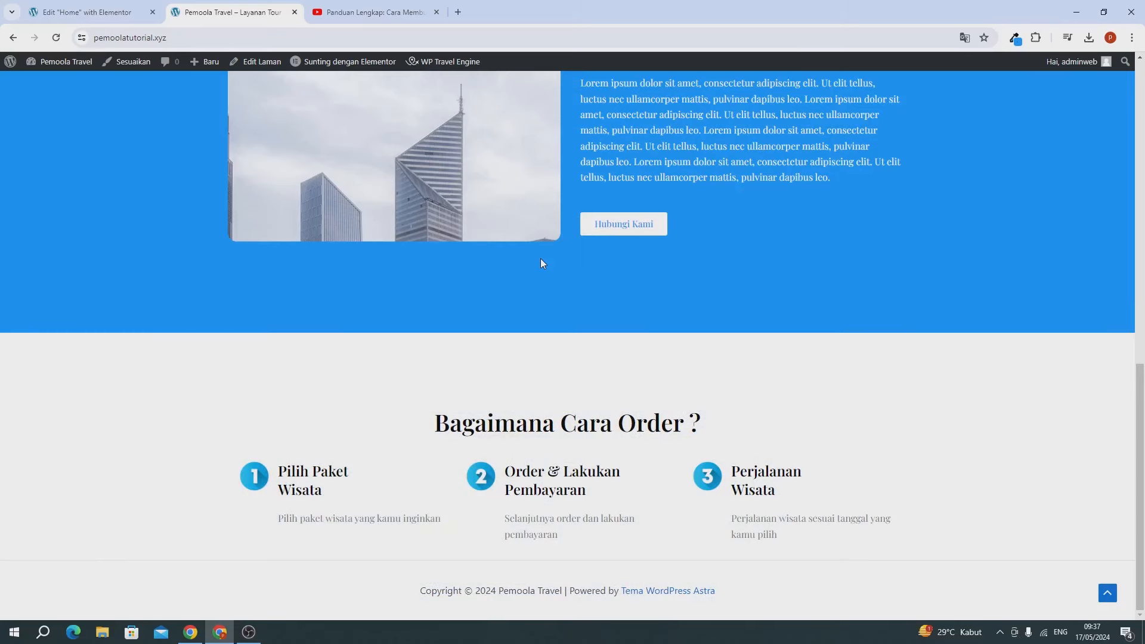
pyautogui.click(104, 19)
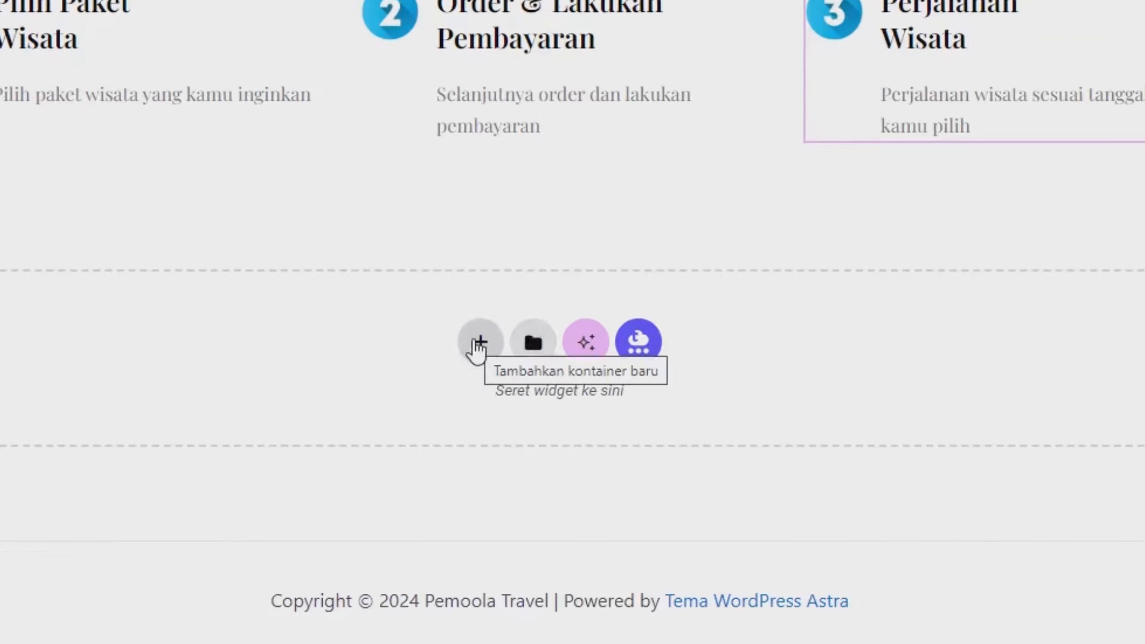
# Step: Add a single-column flexbox container below the order steps
pyautogui.click(477, 345)
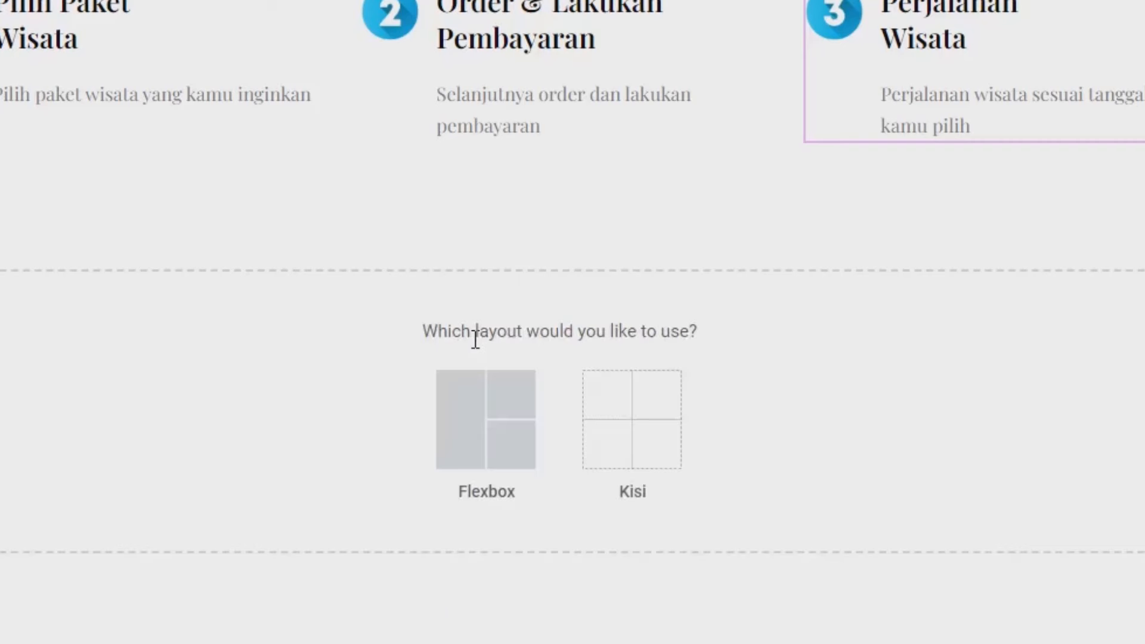
pyautogui.click(473, 396)
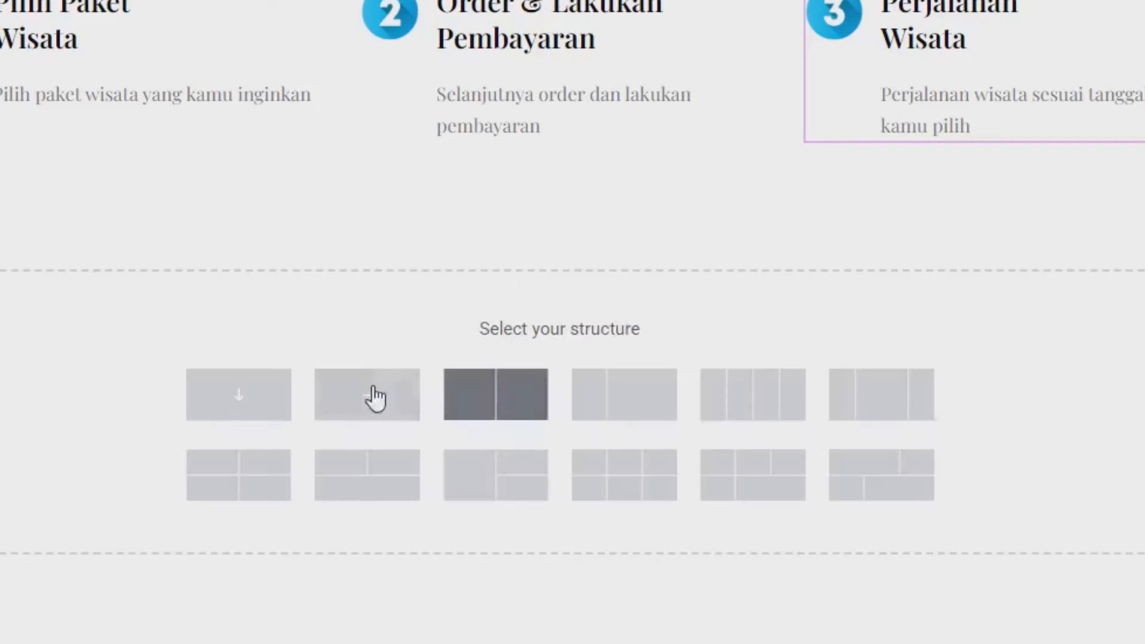
pyautogui.click(239, 406)
# Step: Unlink the container's margins and set the top margin to 6%
pyautogui.click(249, 98)
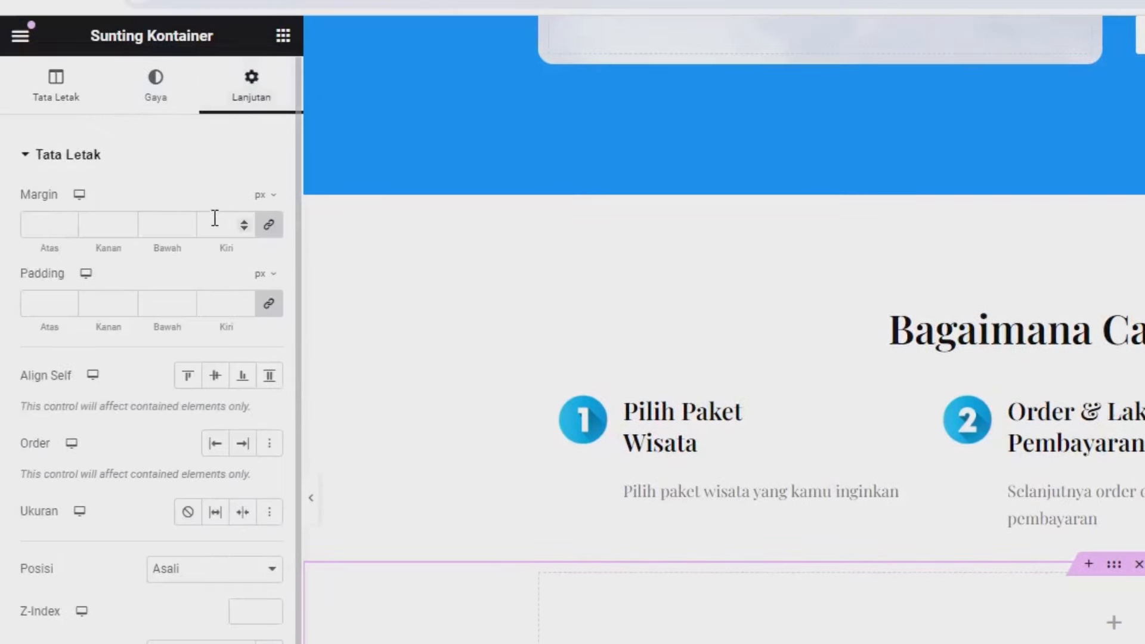
pyautogui.click(262, 231)
pyautogui.click(265, 197)
pyautogui.click(263, 223)
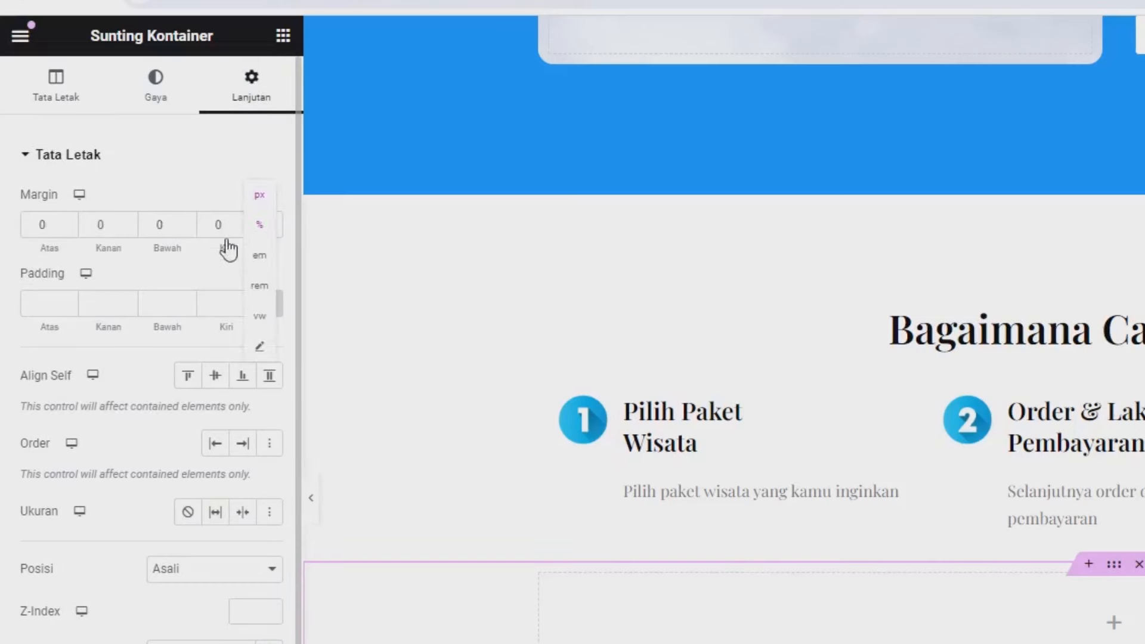
pyautogui.click(46, 222)
pyautogui.write('6')
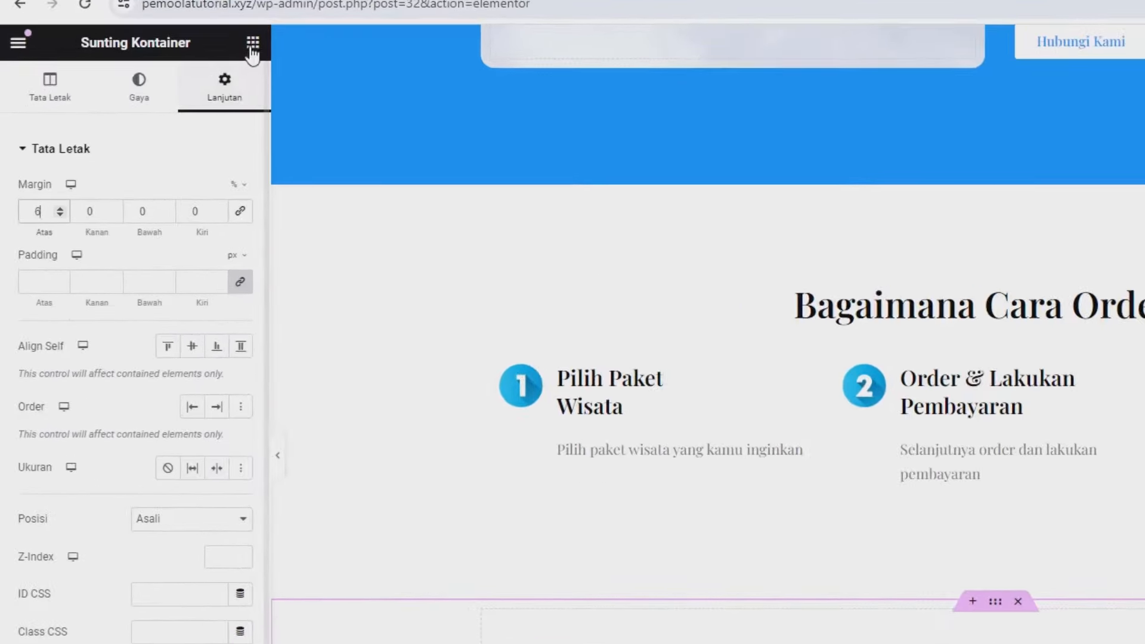
pyautogui.click(252, 43)
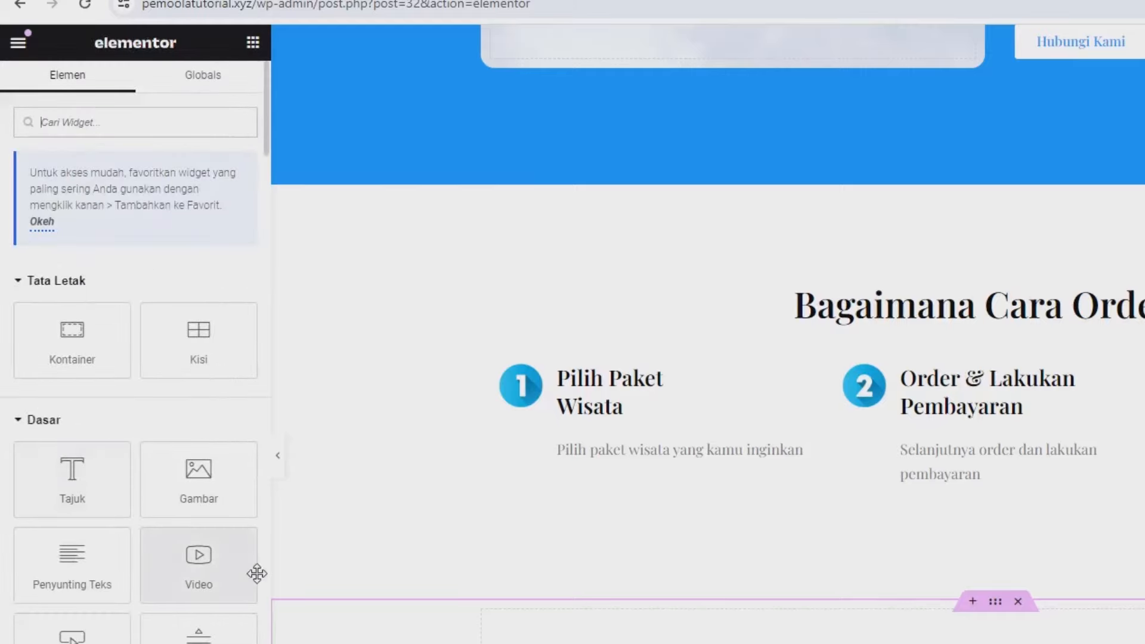
# Step: Drop a Video widget into the new container and copy the YouTube tutorial's link
pyautogui.moveTo(201, 556); pyautogui.dragTo(467, 475)
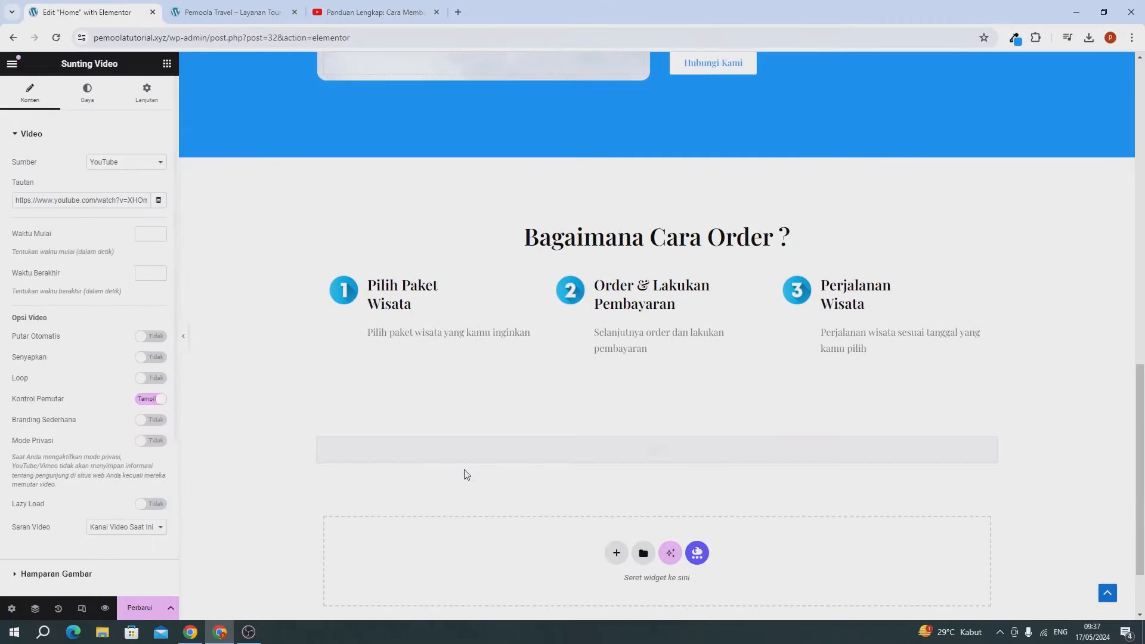
pyautogui.moveTo(24, 200); pyautogui.dragTo(58, 200)
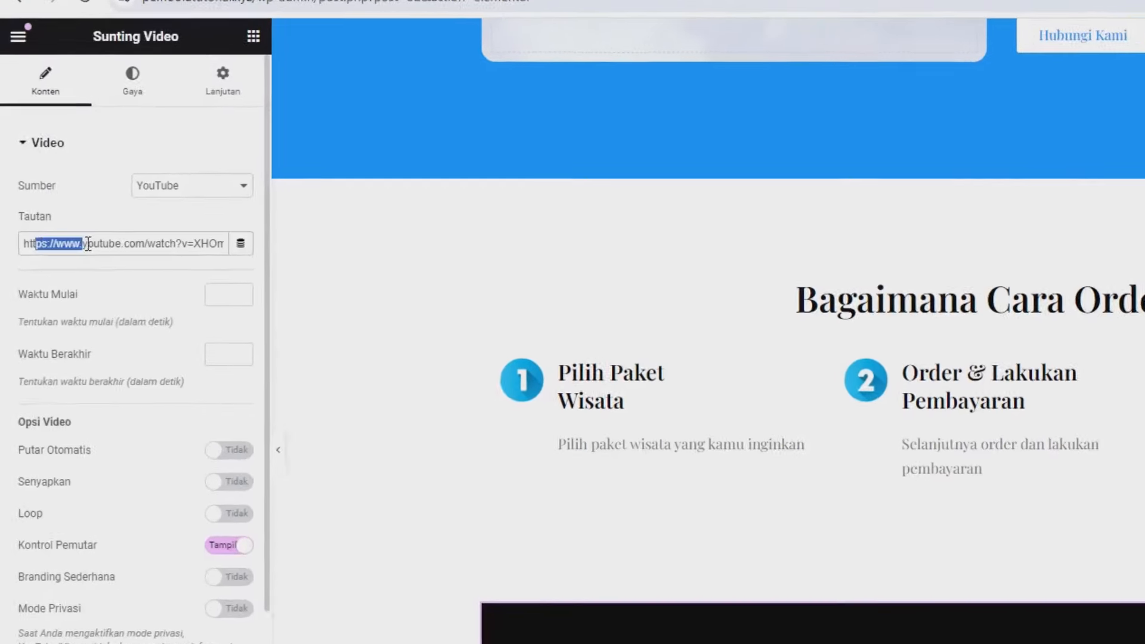
pyautogui.moveTo(88, 244); pyautogui.dragTo(171, 247)
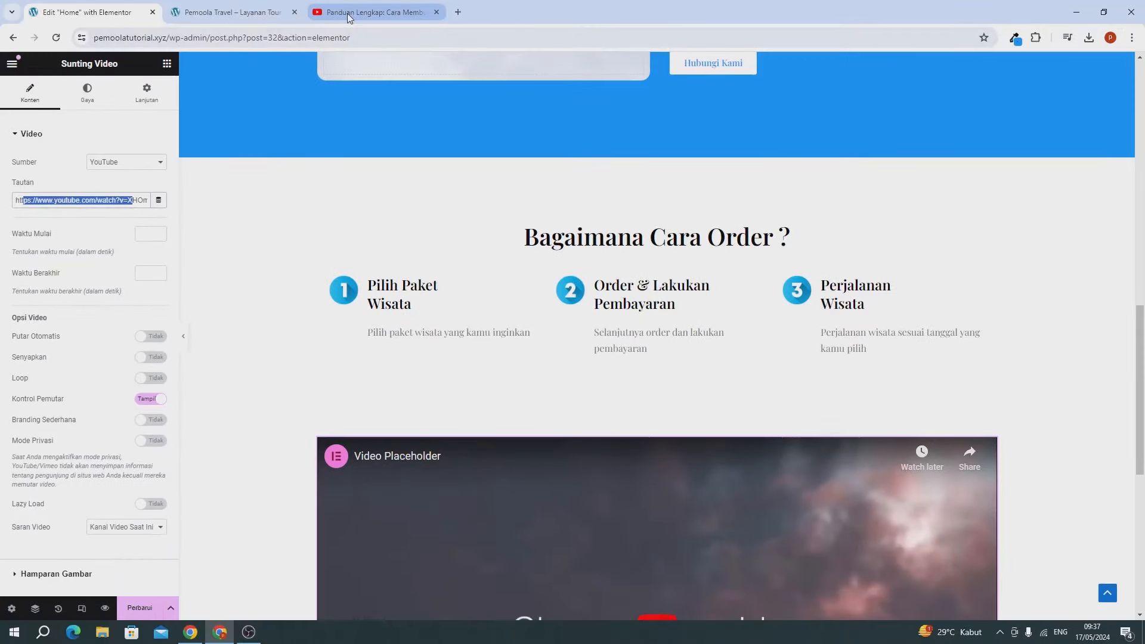
pyautogui.click(351, 14)
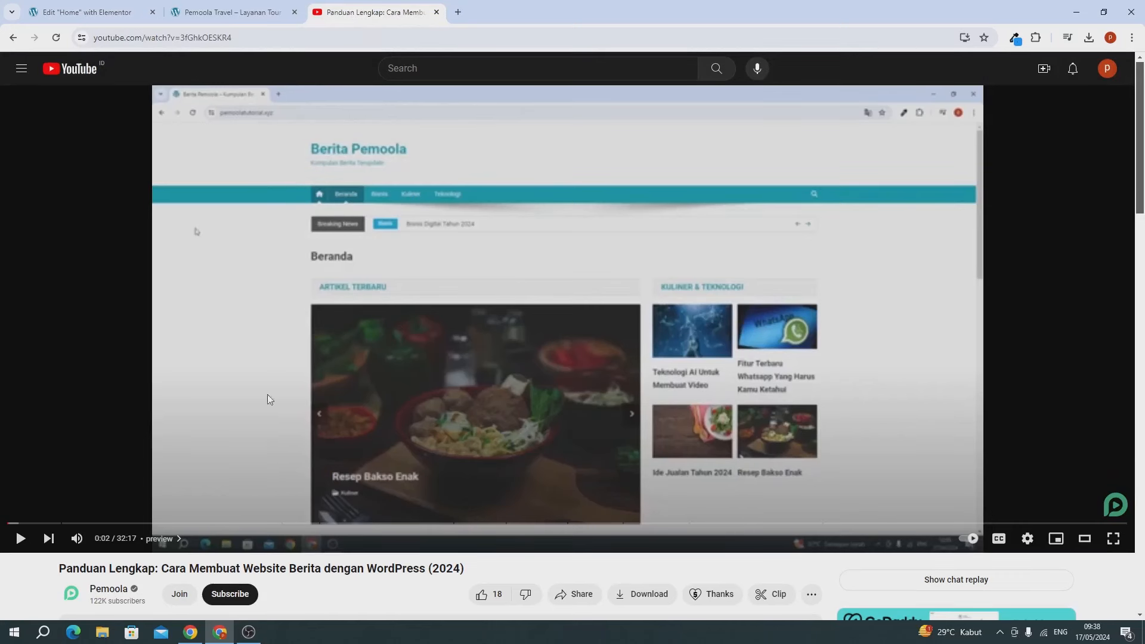
pyautogui.rightClick(561, 156)
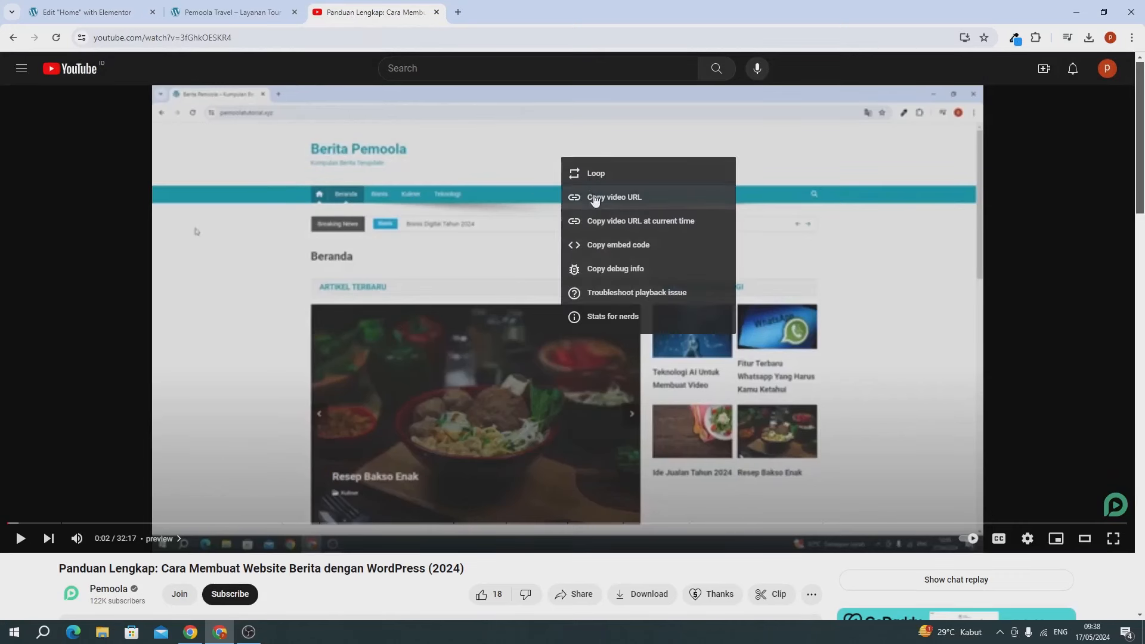
pyautogui.click(599, 199)
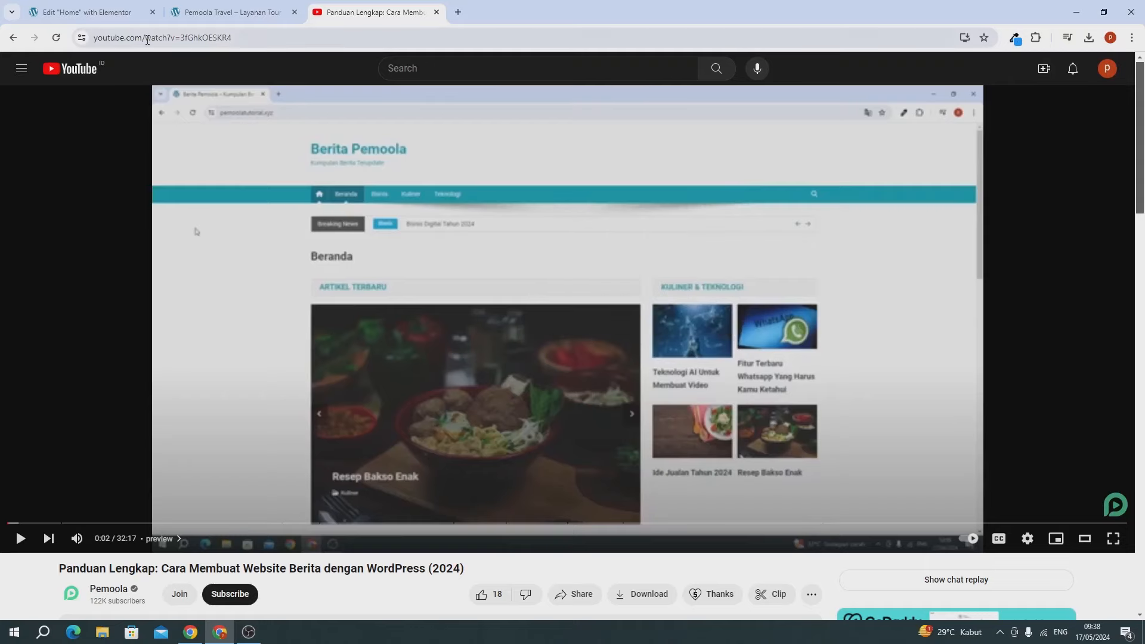
# Step: Replace the widget's video link with the copied URL youtu.be/3fGhkOESKR4
pyautogui.click(90, 12)
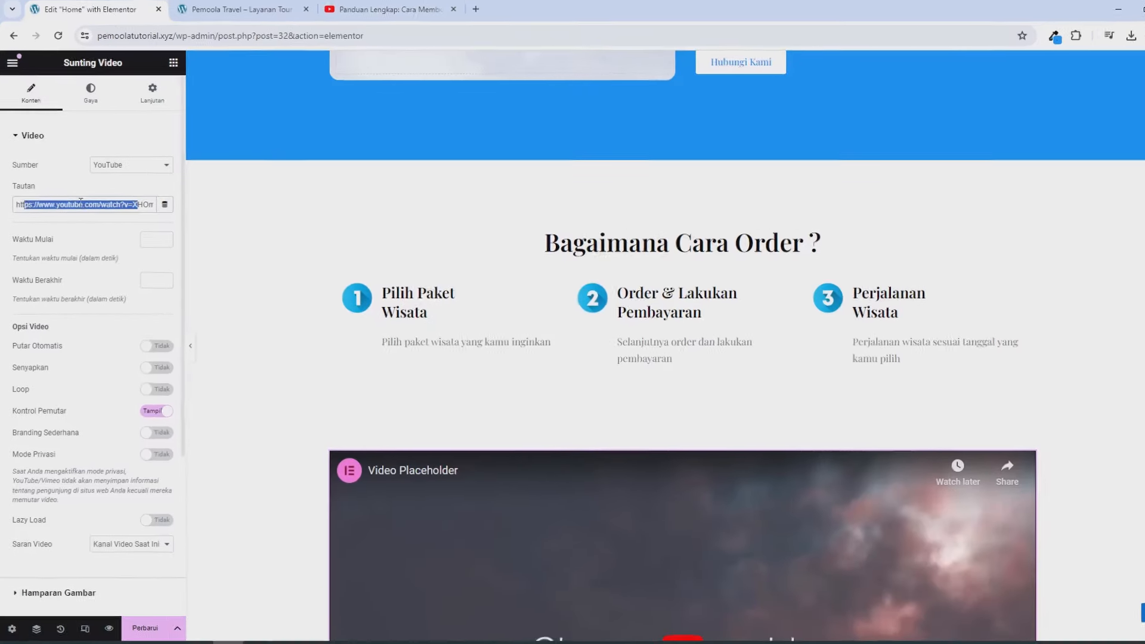
pyautogui.click(79, 209)
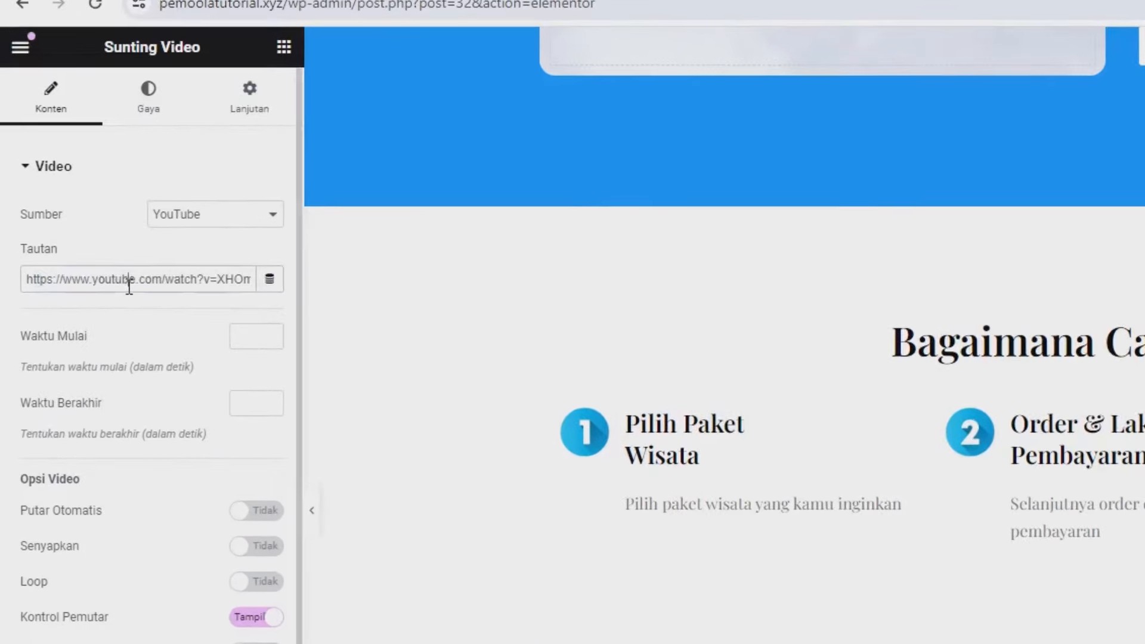
pyautogui.hotkey('ctrl', 'a')
pyautogui.press('BackSpace')
pyautogui.hotkey('ctrl', 'v')
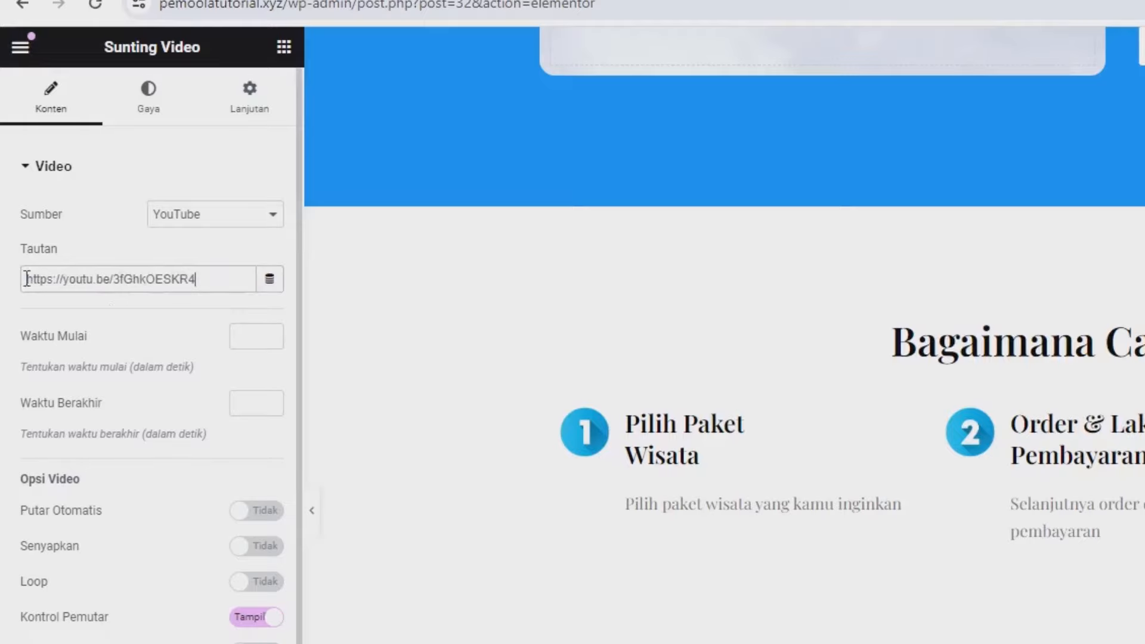
pyautogui.scroll(-2, 402, 542)
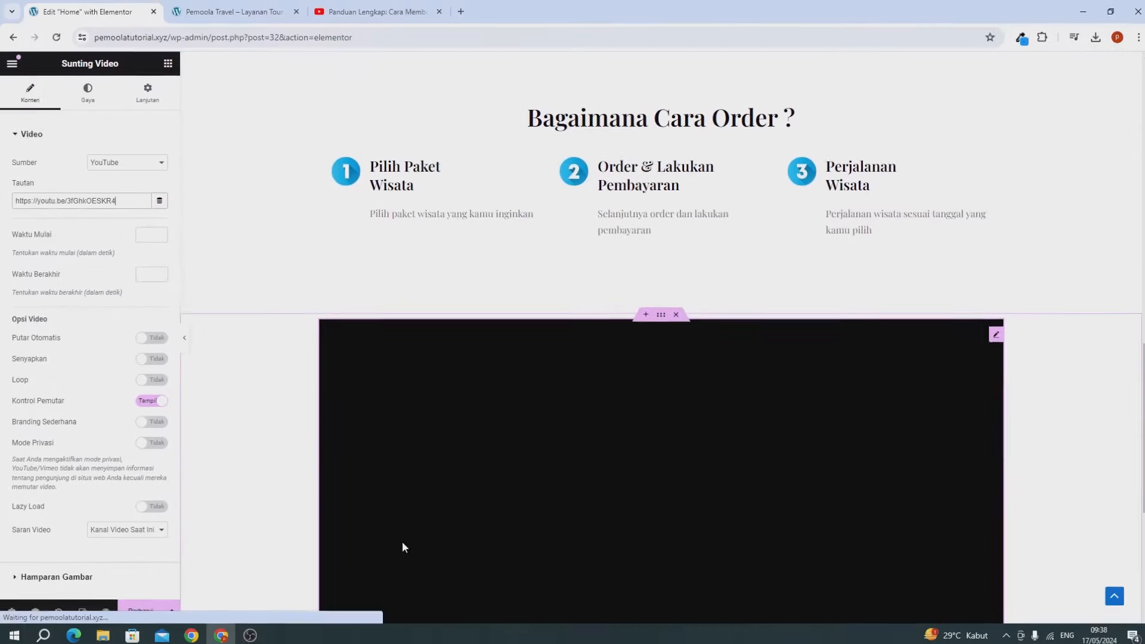
pyautogui.scroll(-3, 402, 548)
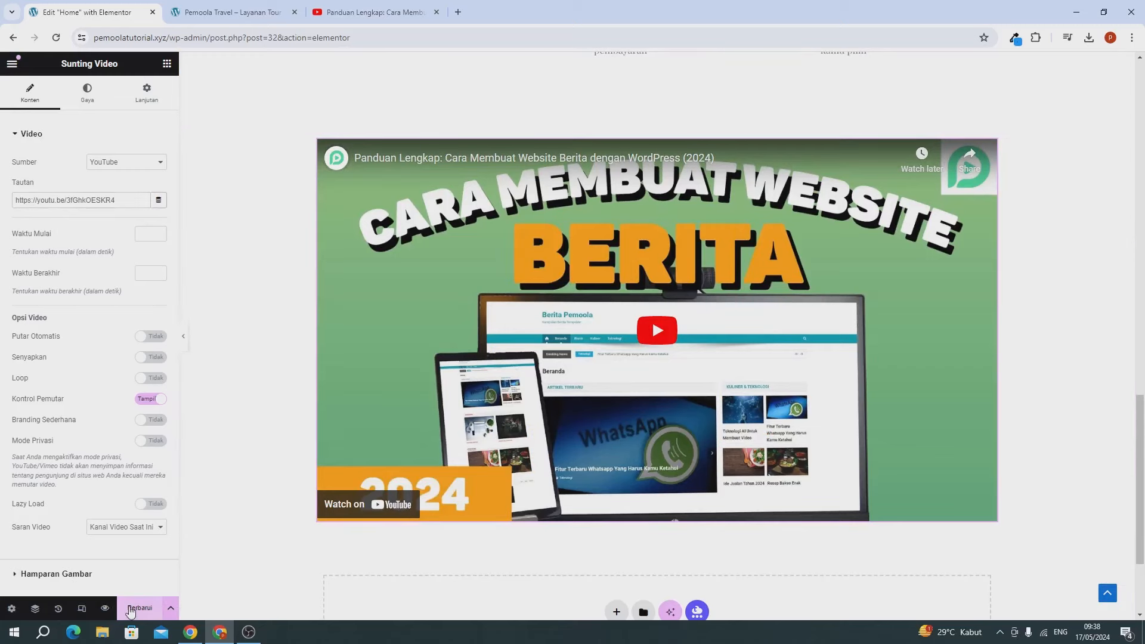
pyautogui.click(225, 12)
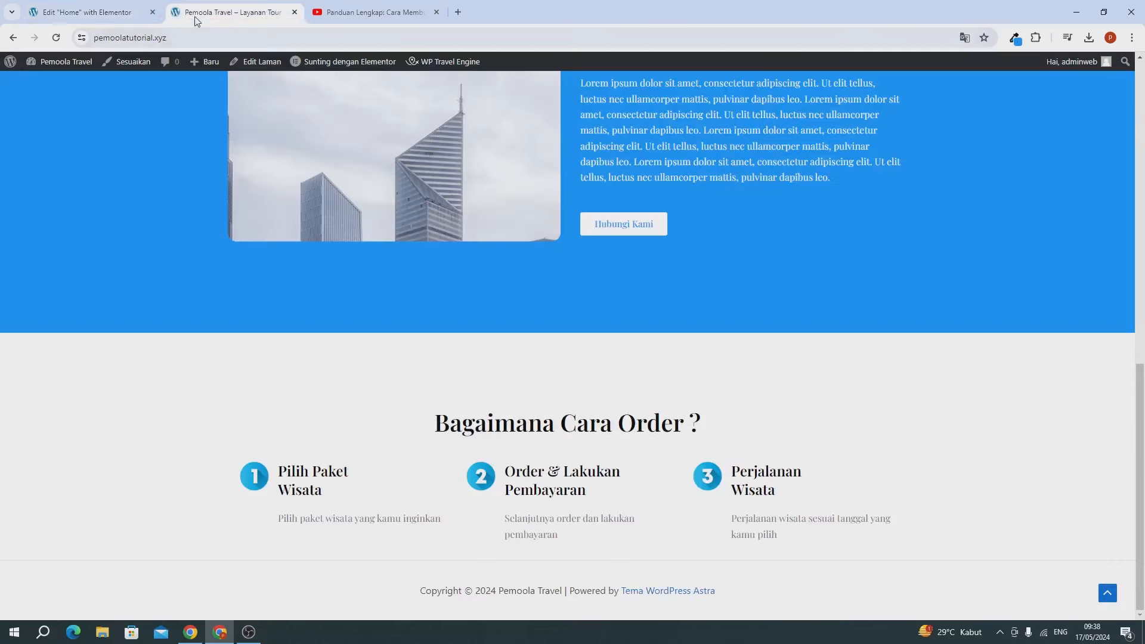
# Step: Reload the live homepage and scroll down to the embedded tutorial video
pyautogui.click(62, 37)
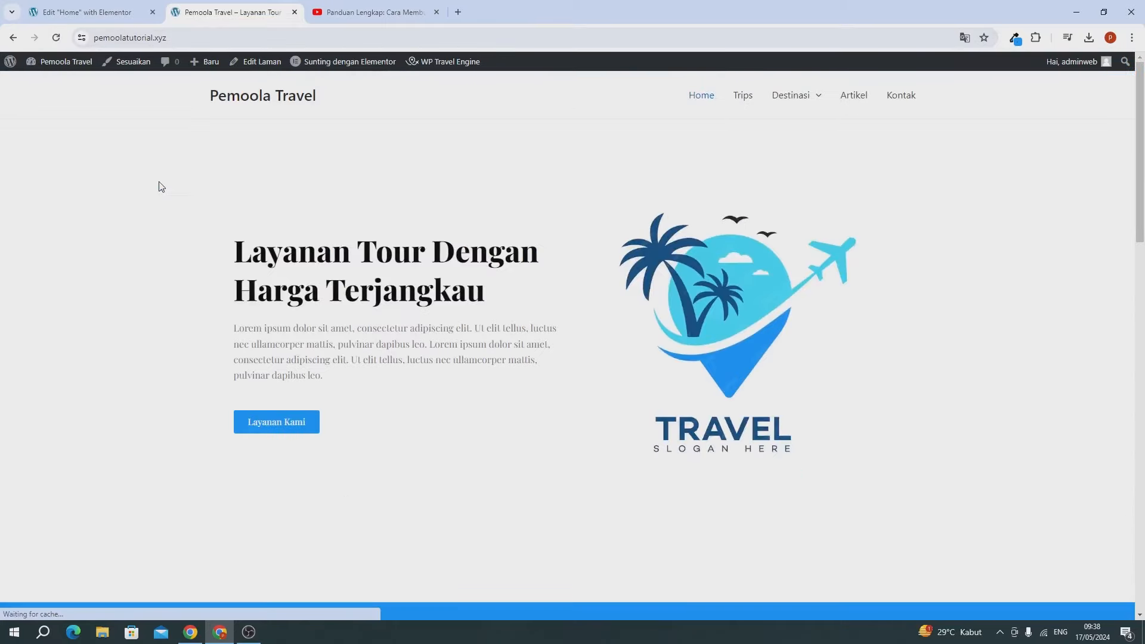
pyautogui.scroll(-15, 159, 186)
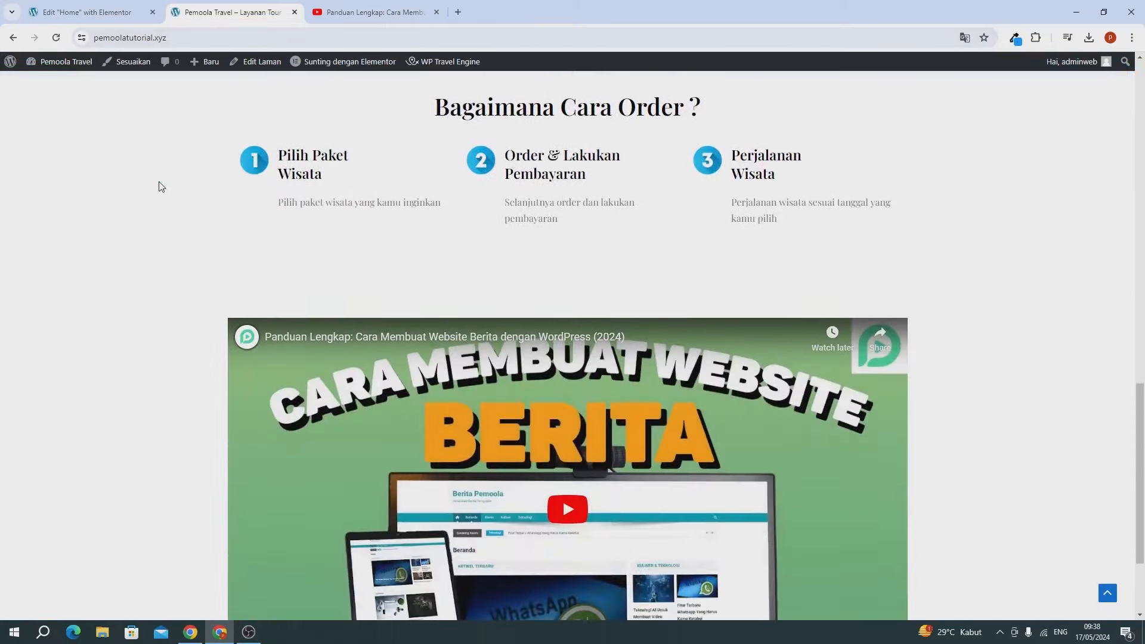
pyautogui.scroll(-3, 159, 186)
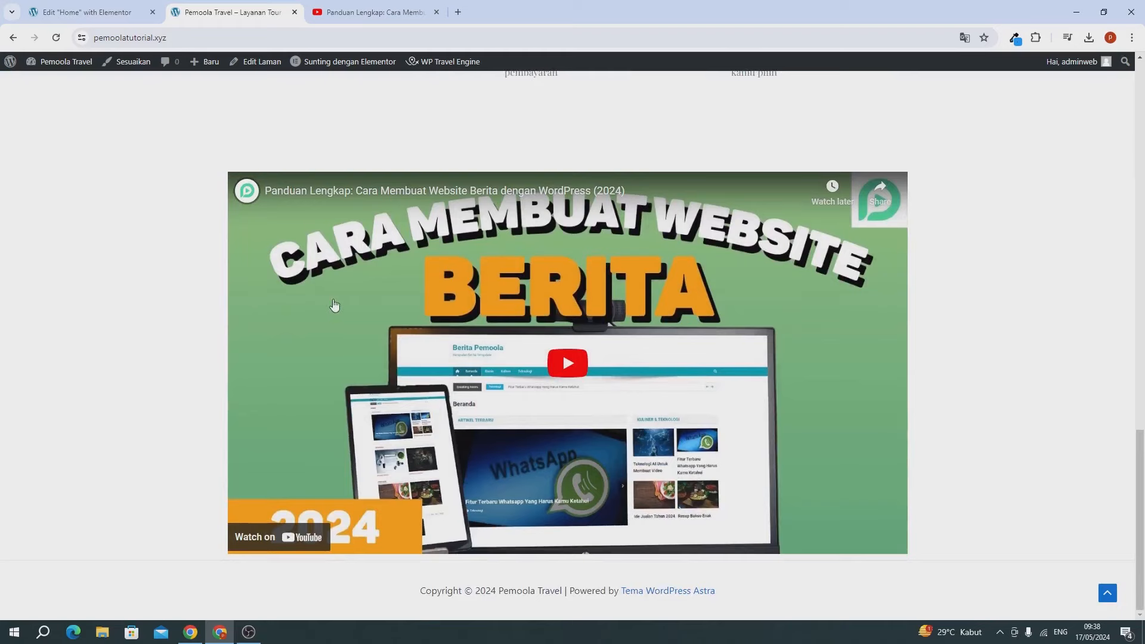
# Step: Give the video widget a 15 px border radius on all four corners
pyautogui.click(81, 14)
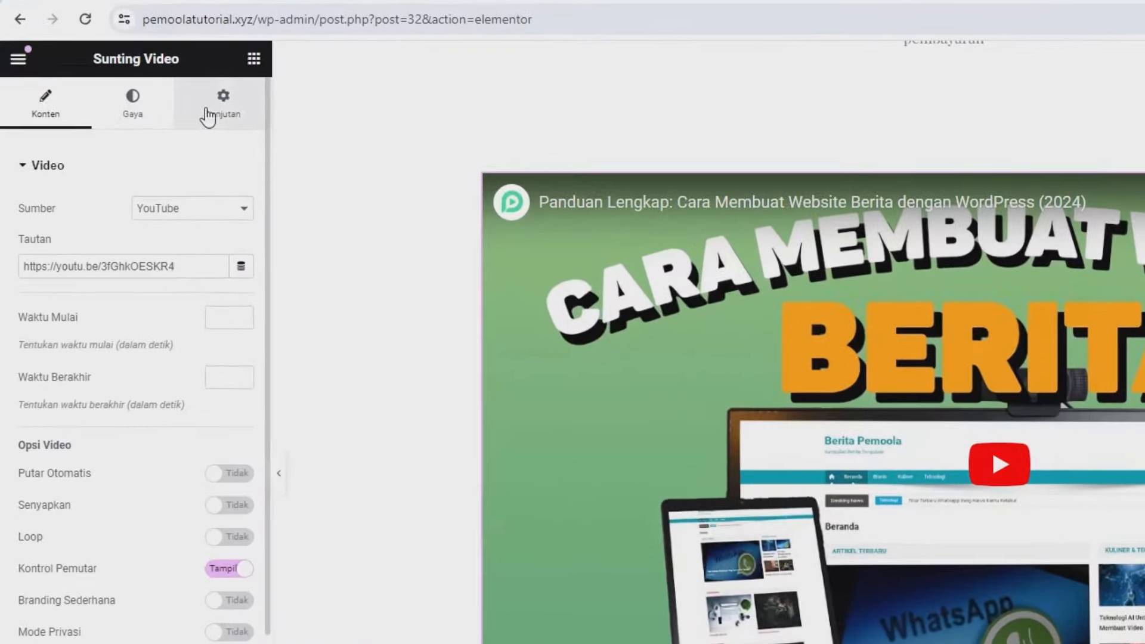
pyautogui.click(137, 97)
pyautogui.scroll(-4, 102, 310)
pyautogui.scroll(-2, 108, 466)
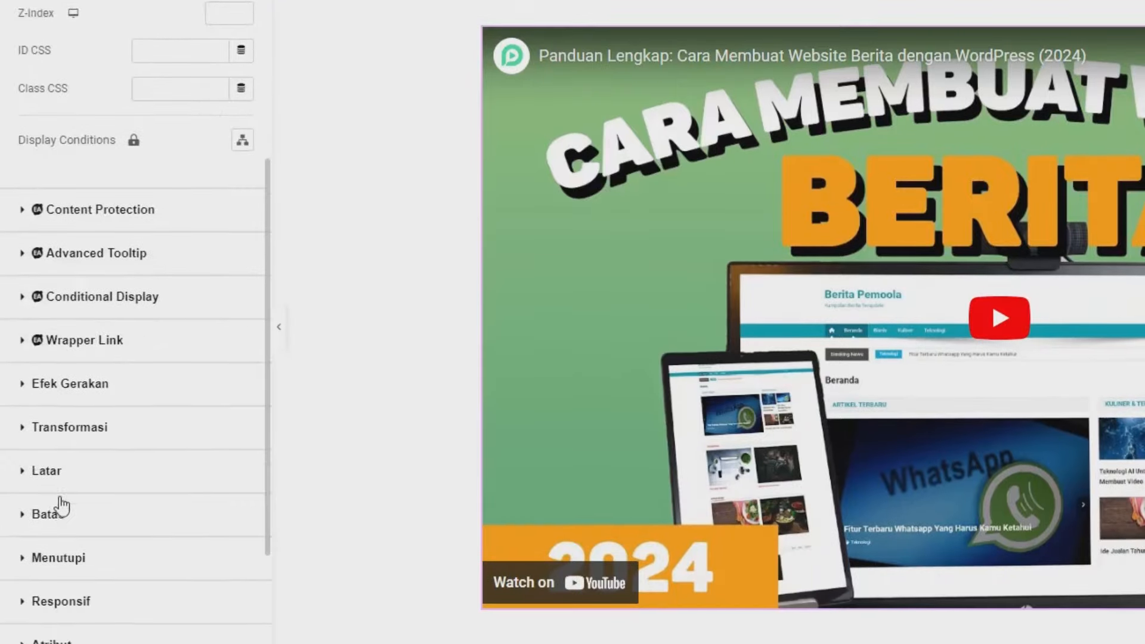
pyautogui.click(48, 496)
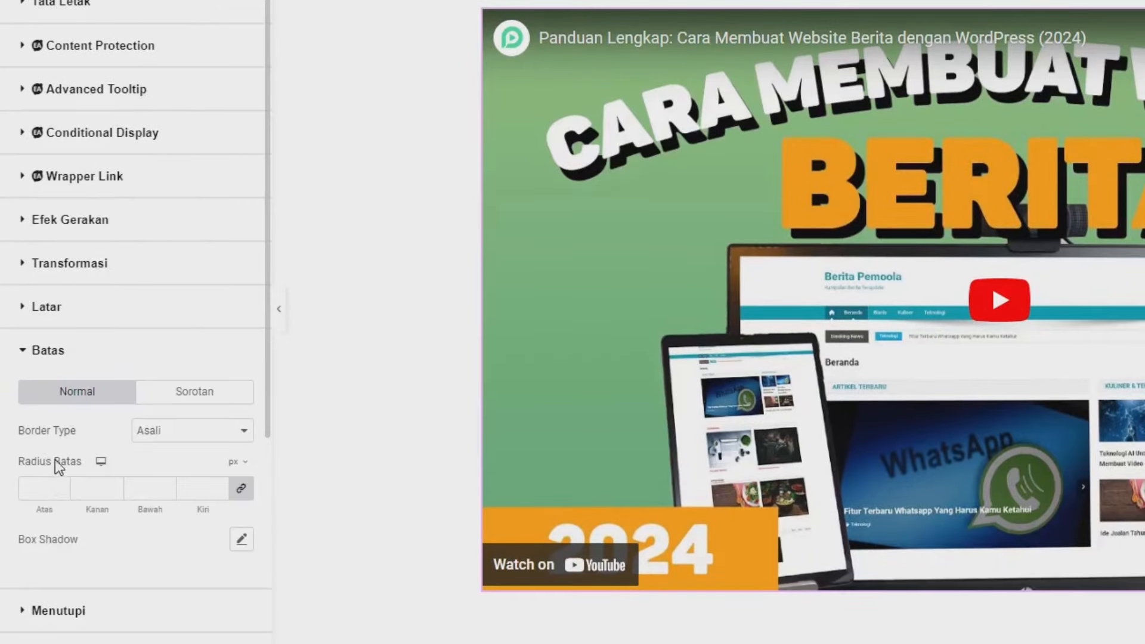
pyautogui.click(35, 487)
pyautogui.write('15')
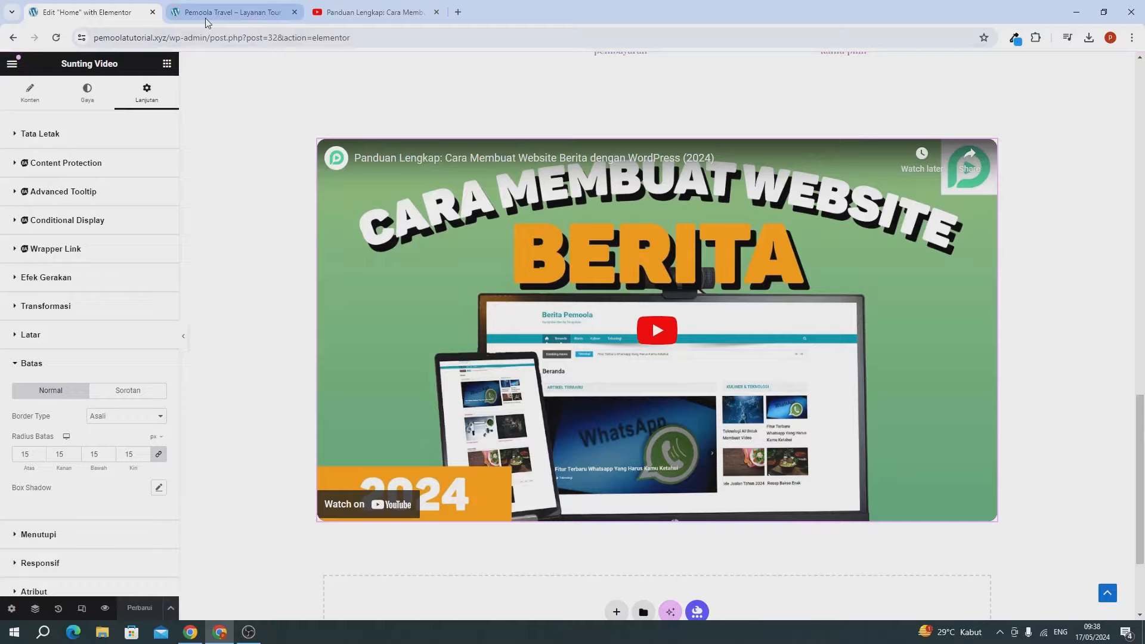
# Step: Reload the live site to check the rounded video, then close the YouTube tab and return to Elementor
pyautogui.click(184, 13)
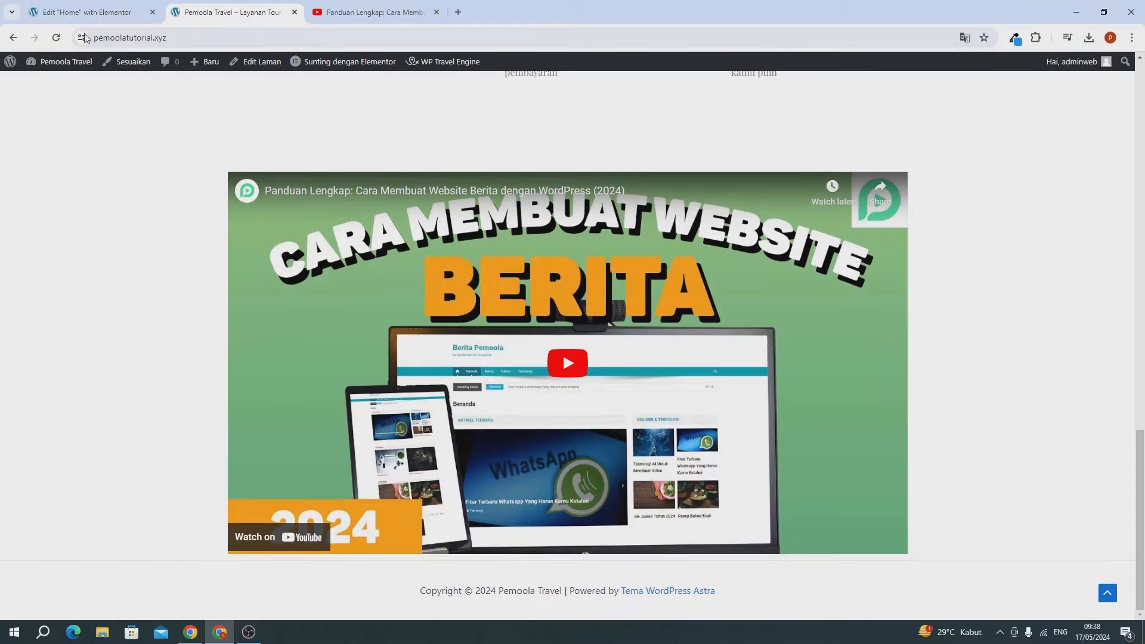
pyautogui.click(59, 42)
pyautogui.click(436, 12)
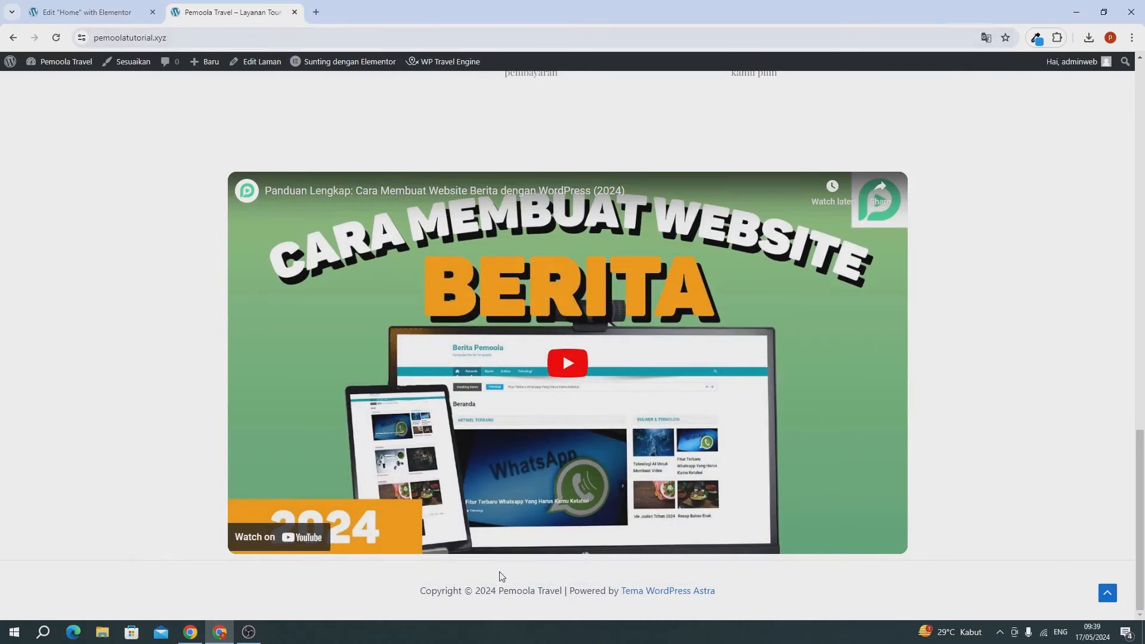
pyautogui.click(112, 13)
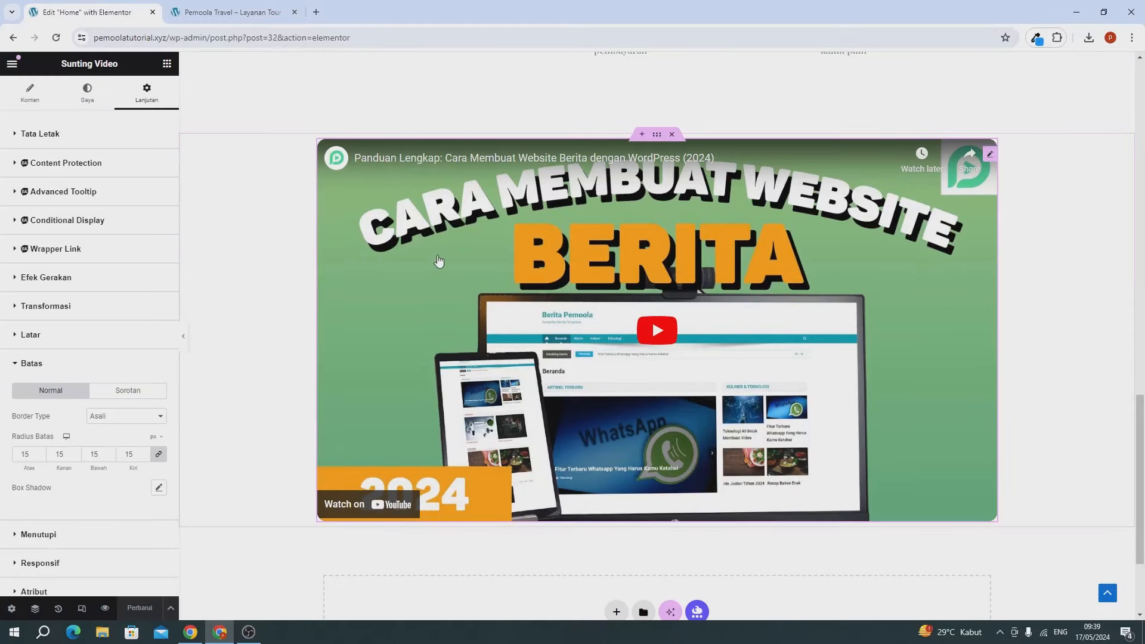
# Step: Add a new empty flexbox container below the YouTube video
pyautogui.scroll(-3, 438, 261)
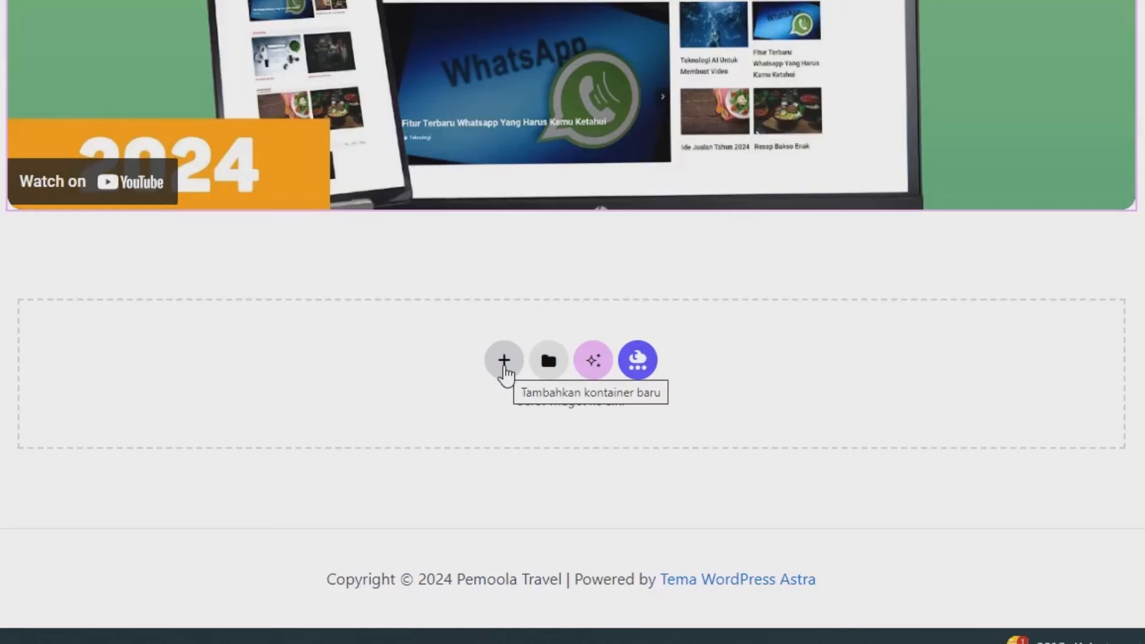
pyautogui.click(503, 365)
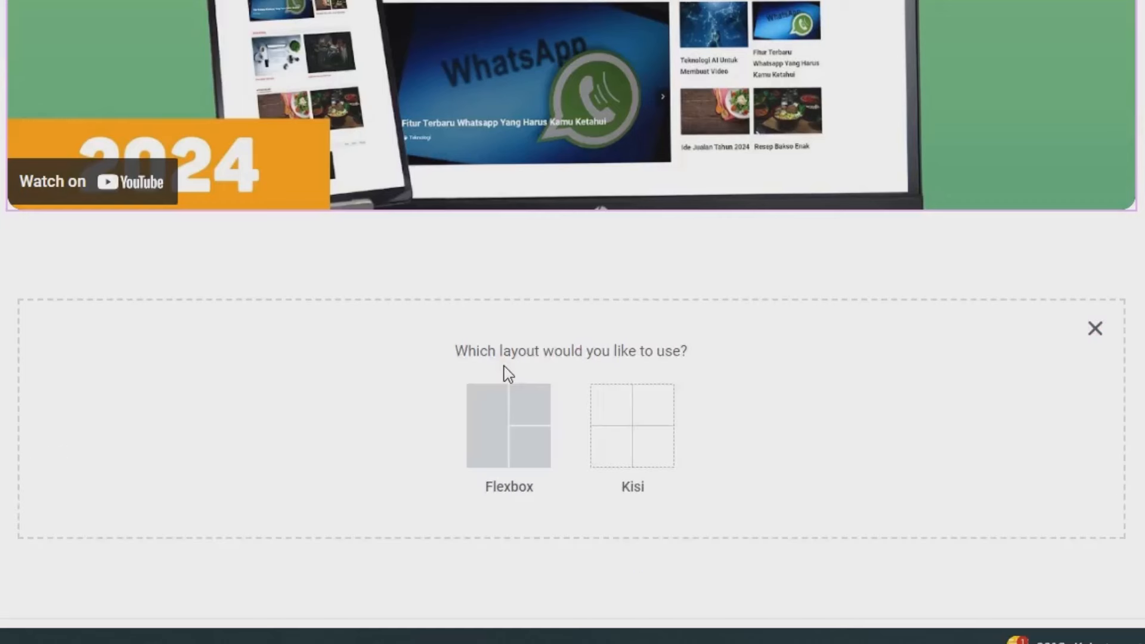
pyautogui.click(497, 423)
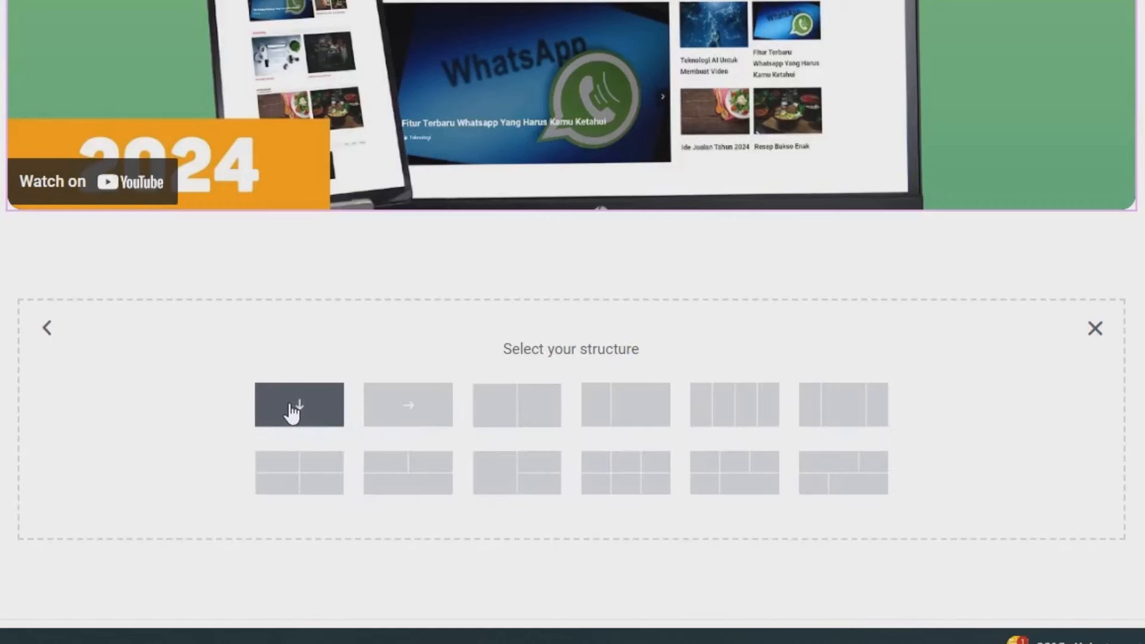
pyautogui.click(292, 412)
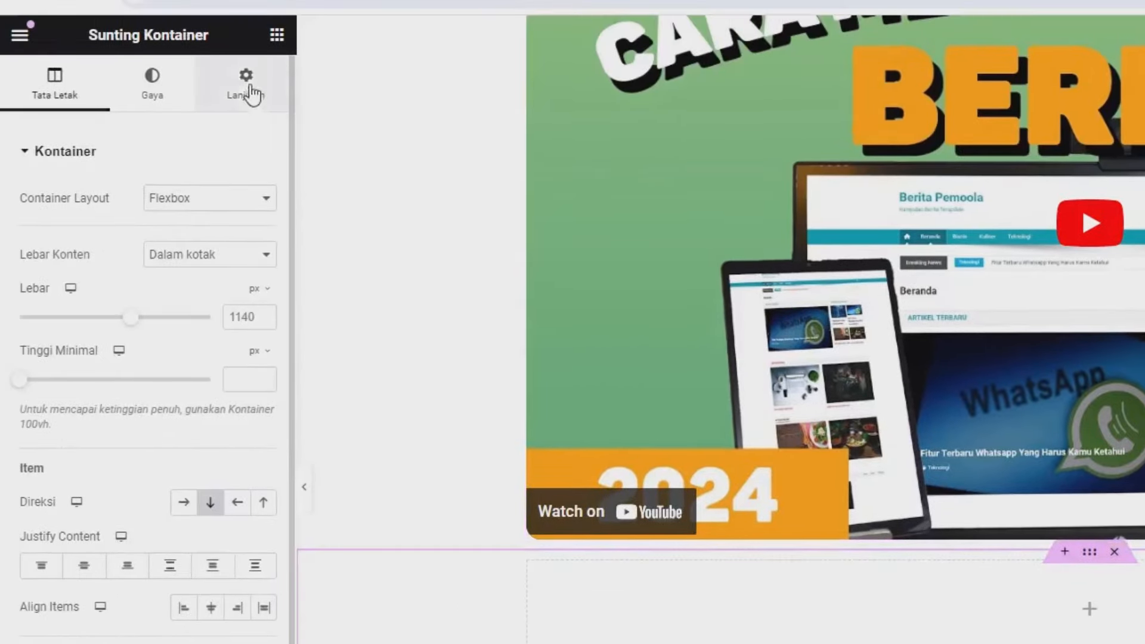
# Step: In Lanjutan, unlink Margin and set Margin Atas and Padding Atas to 6%
pyautogui.click(246, 69)
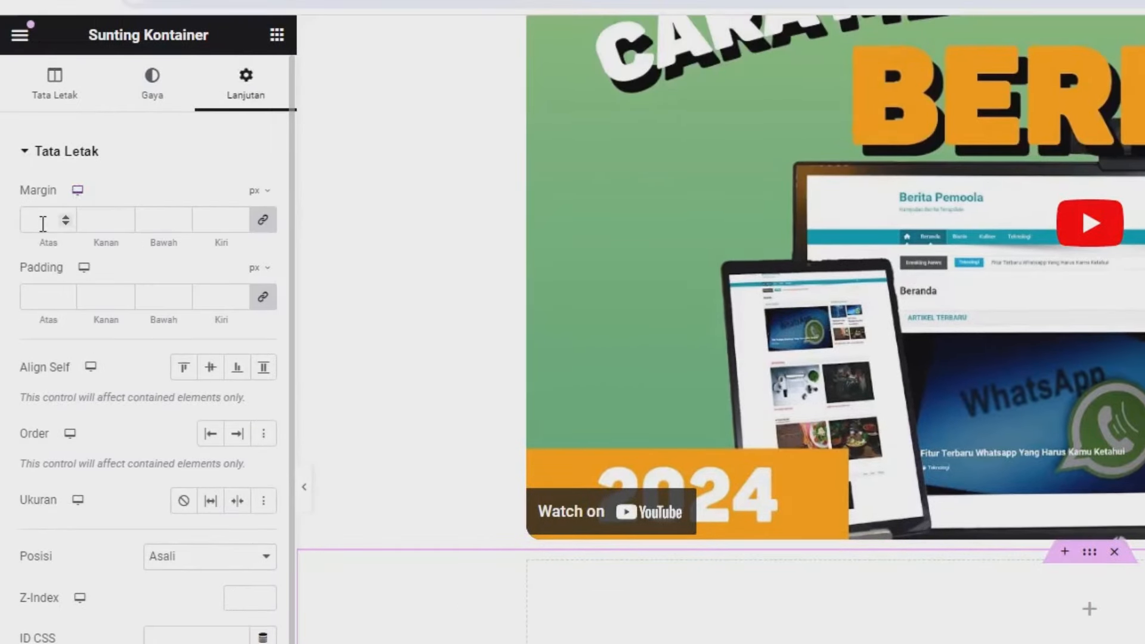
pyautogui.click(266, 237)
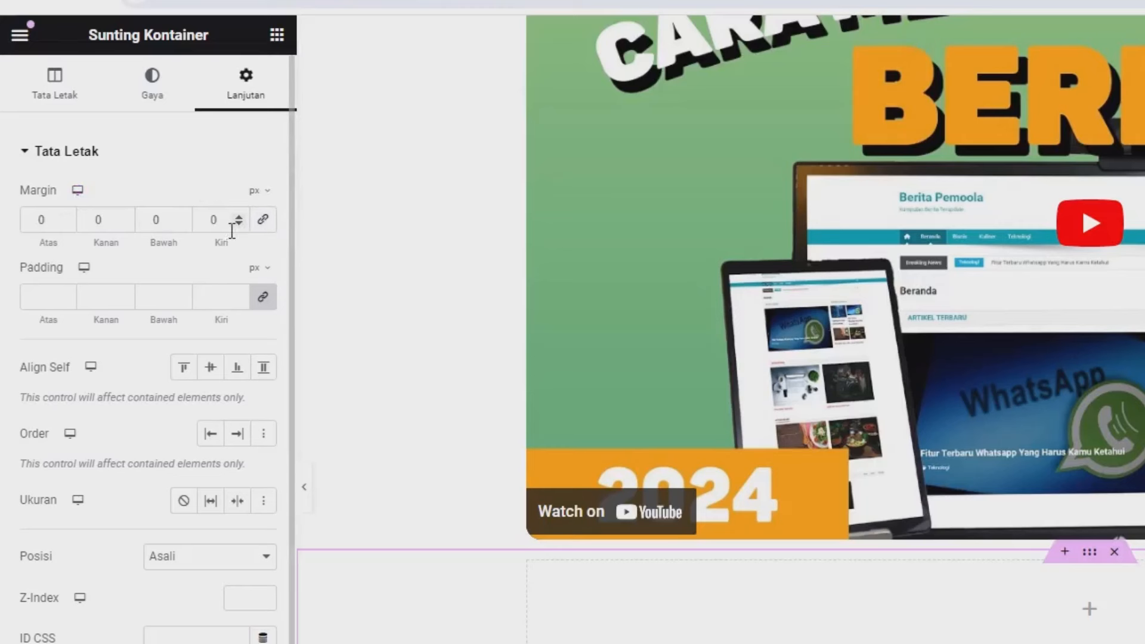
pyautogui.click(256, 191)
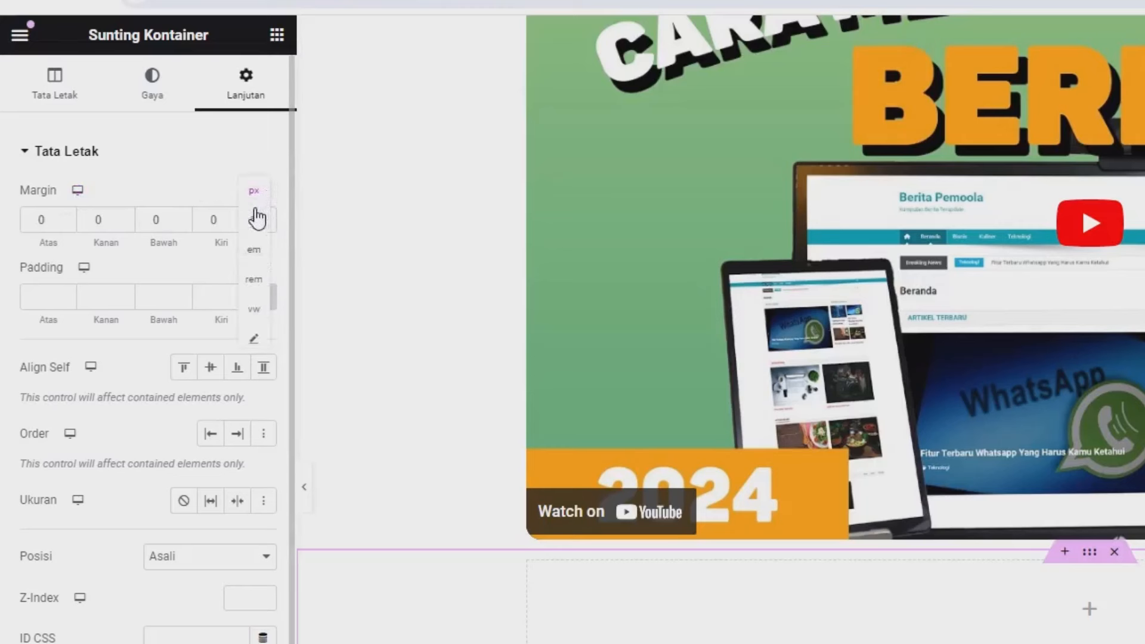
pyautogui.click(257, 226)
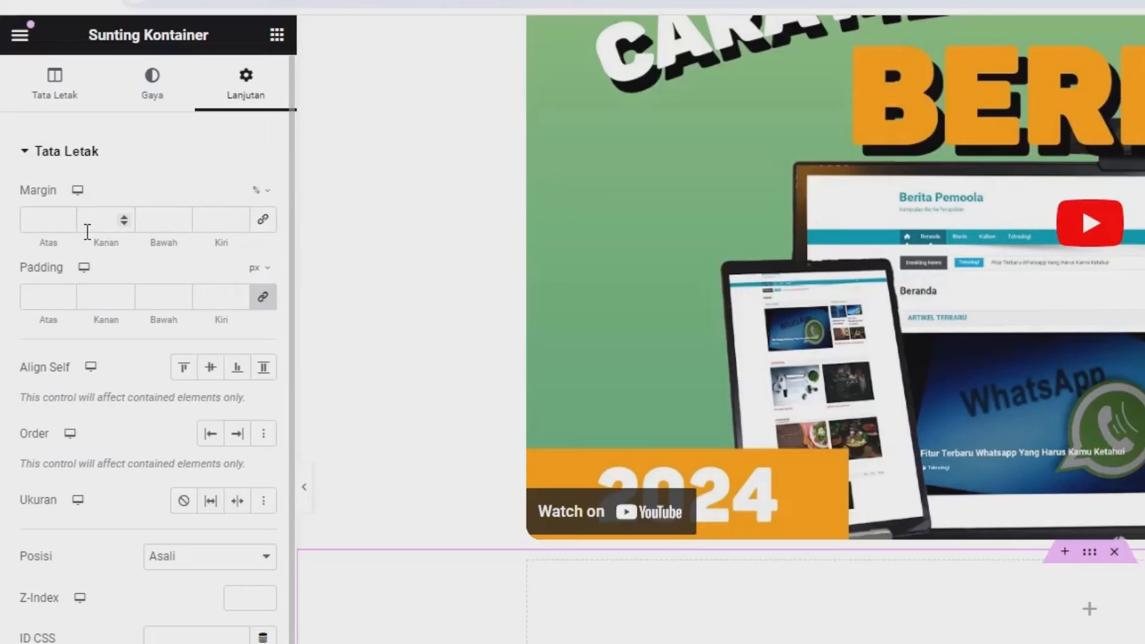
pyautogui.click(52, 219)
pyautogui.write('6')
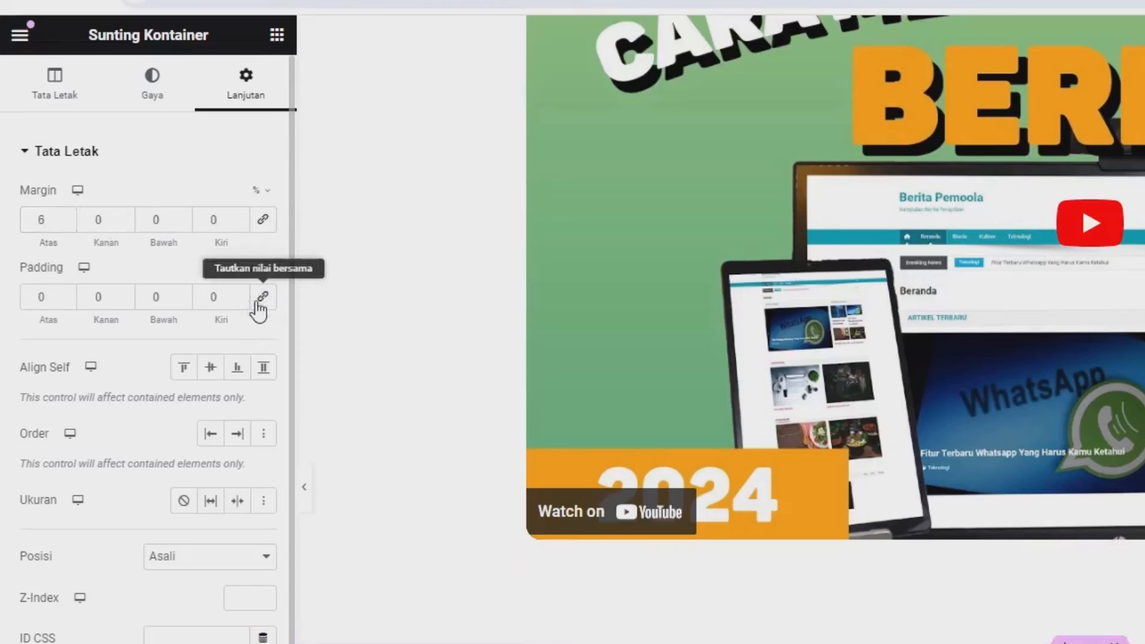
pyautogui.click(257, 270)
pyautogui.click(254, 297)
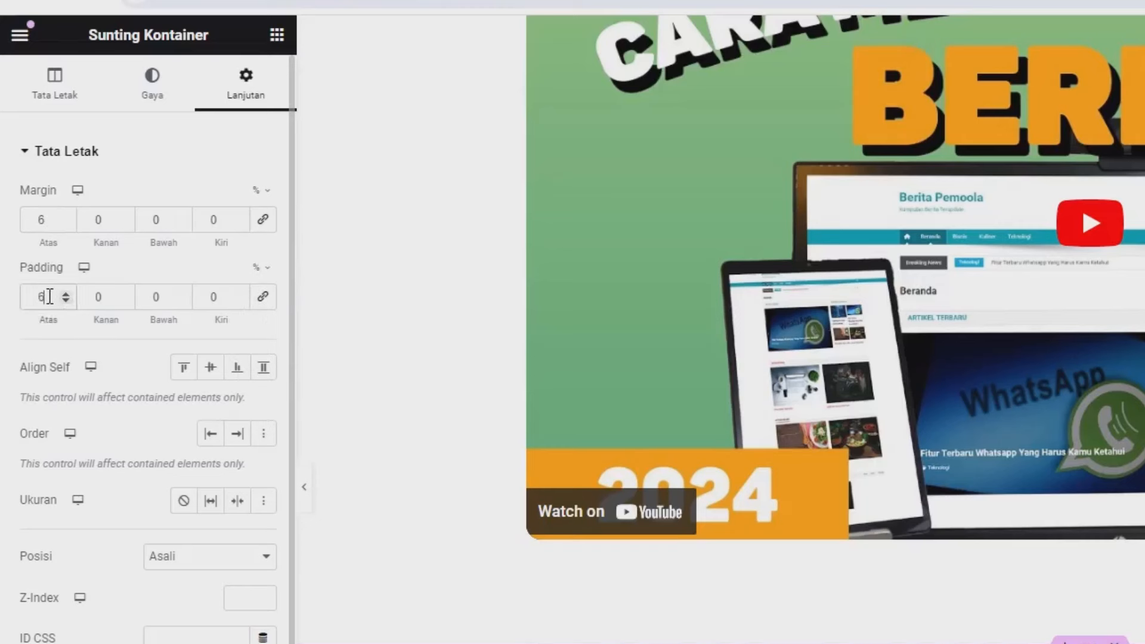
pyautogui.doubleClick(156, 297)
# Step: Give the new container a Classic background colour of rgba(17, 148, 254, 1)
pyautogui.click(161, 106)
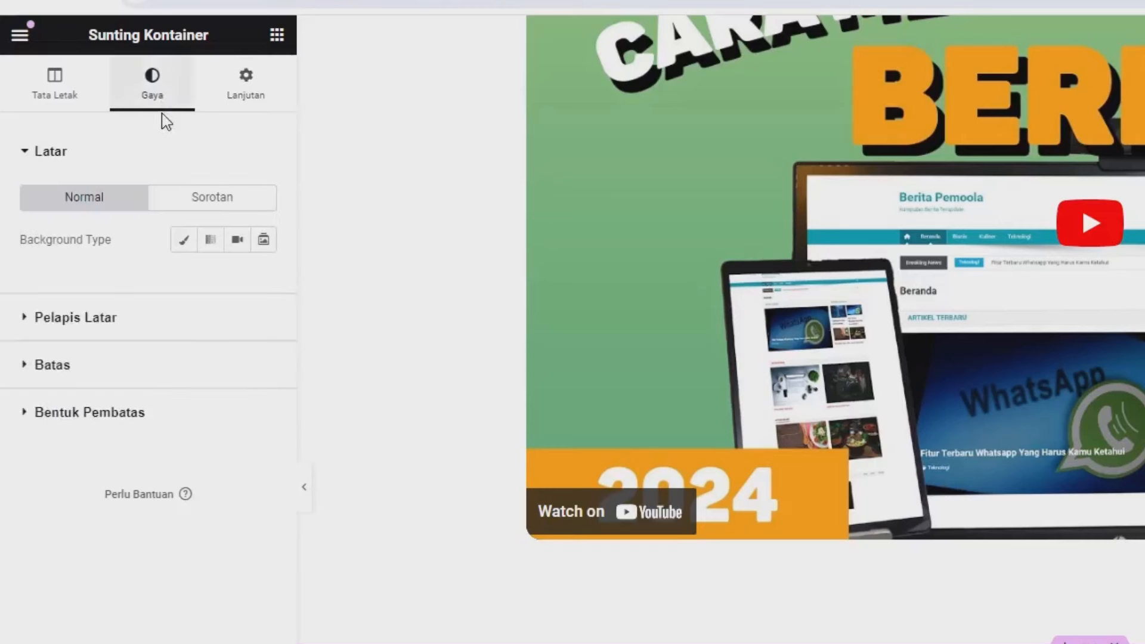
pyautogui.click(185, 242)
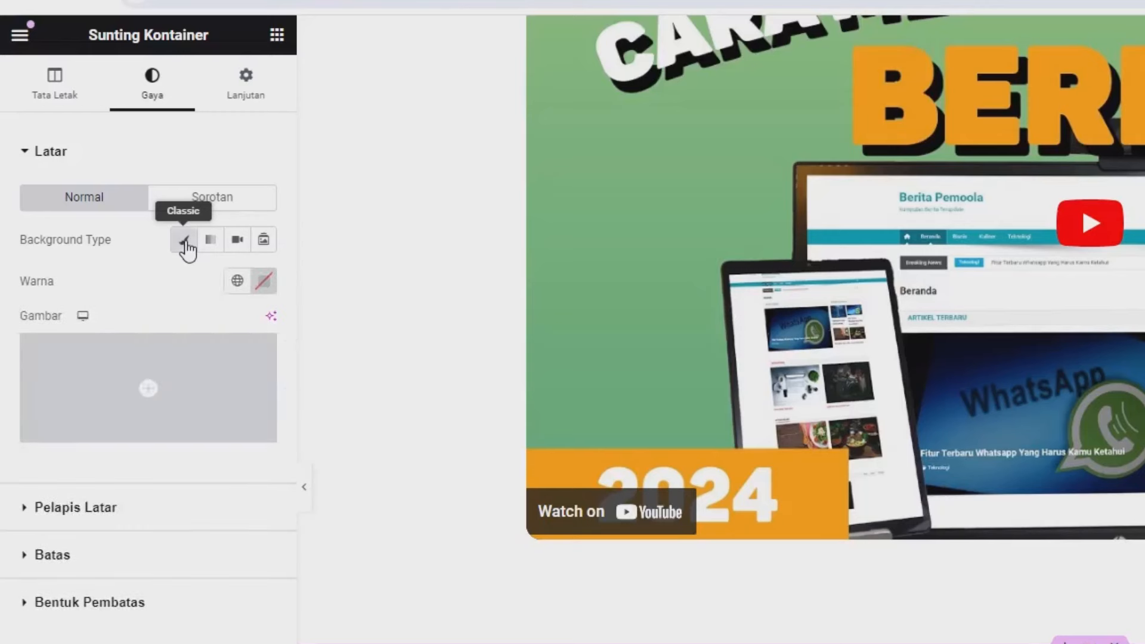
pyautogui.click(263, 284)
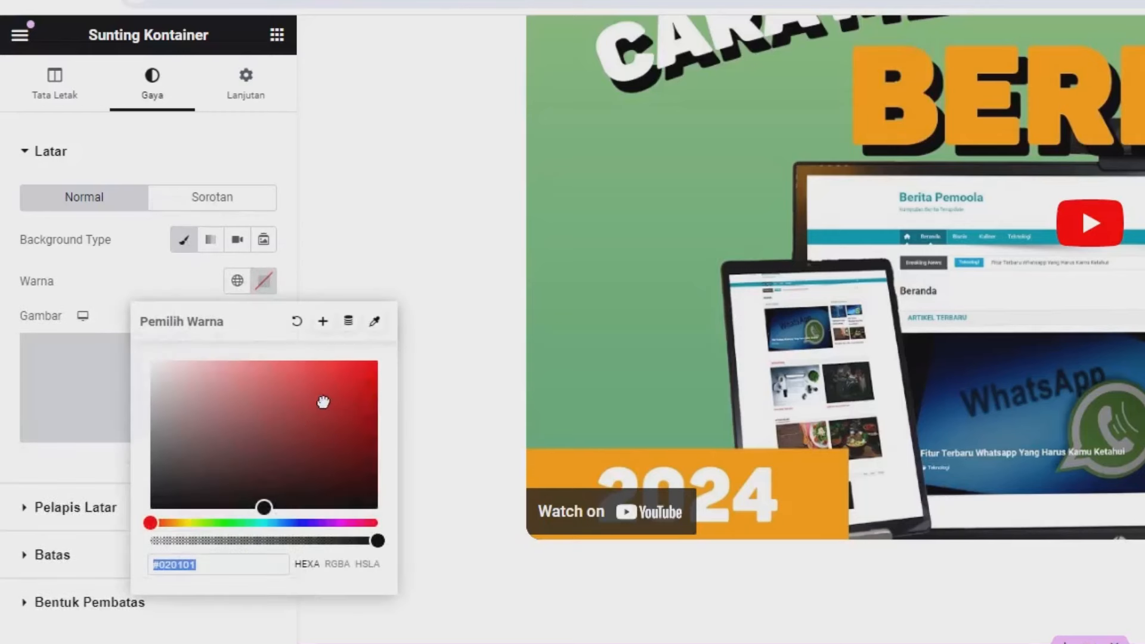
pyautogui.click(341, 384)
pyautogui.scroll(-3, 502, 593)
pyautogui.hotkey('ctrl', 'a')
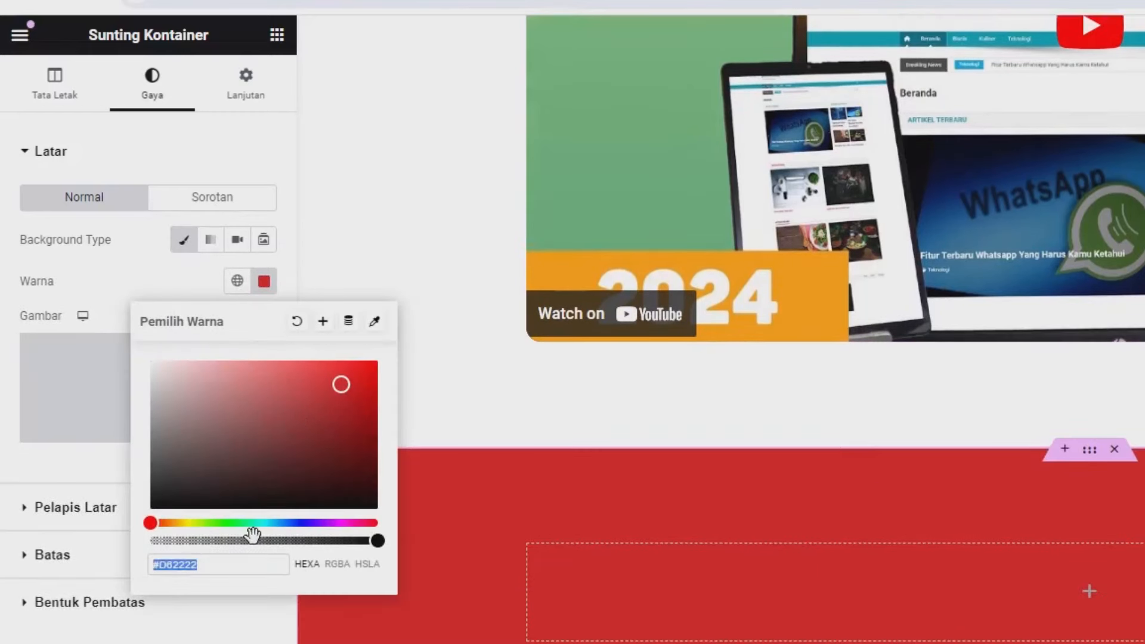
pyautogui.write('rgba(17, 148, 254, 1)')
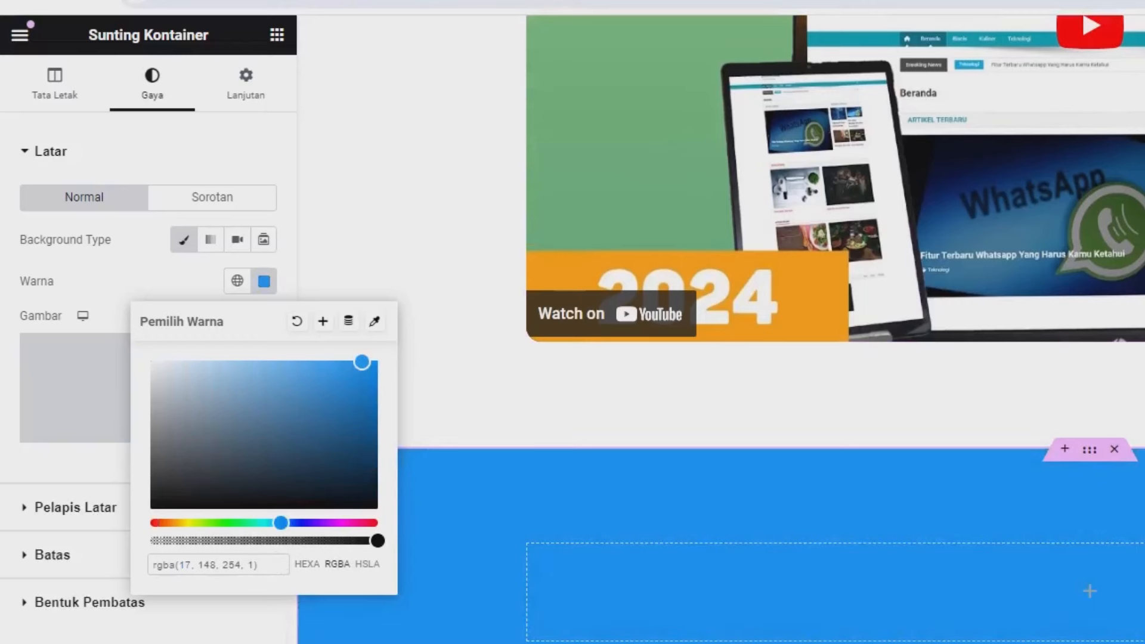
pyautogui.press('Escape')
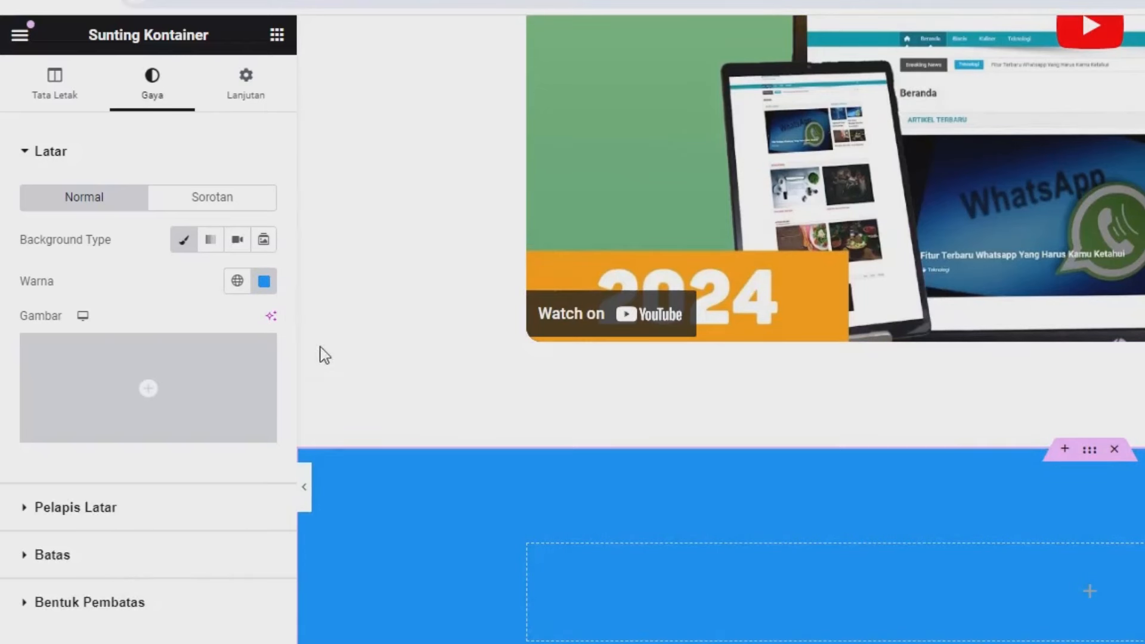
pyautogui.scroll(7, 857, 545)
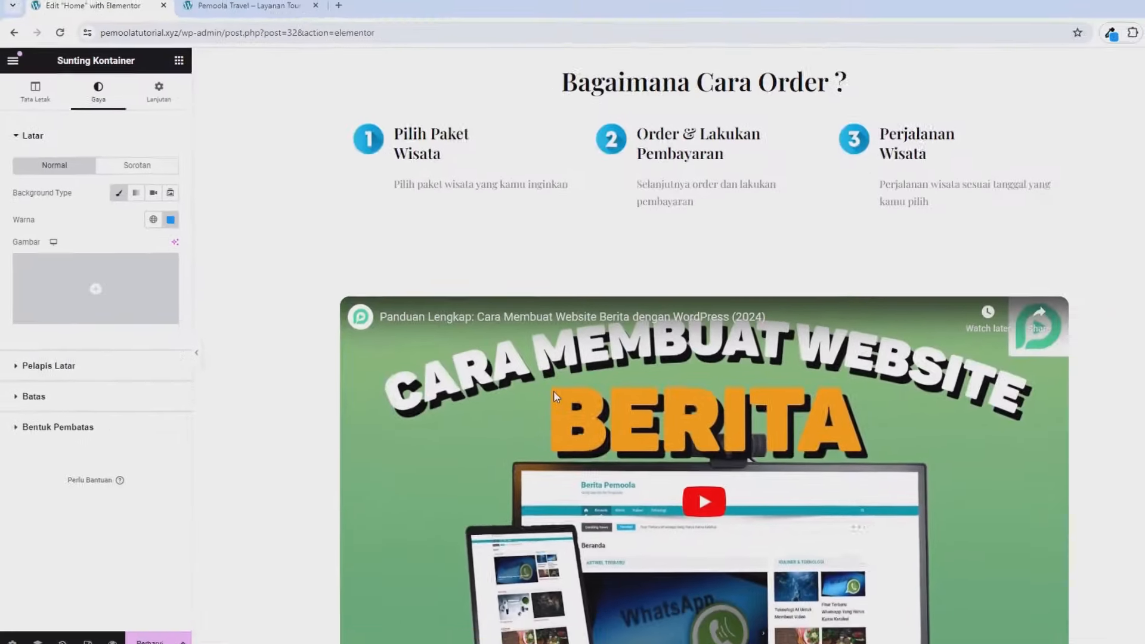
# Step: Copy the 'Mengenal Lebih Jauh Tentang Kami' heading and paste it into the blue container
pyautogui.scroll(5, 536, 382)
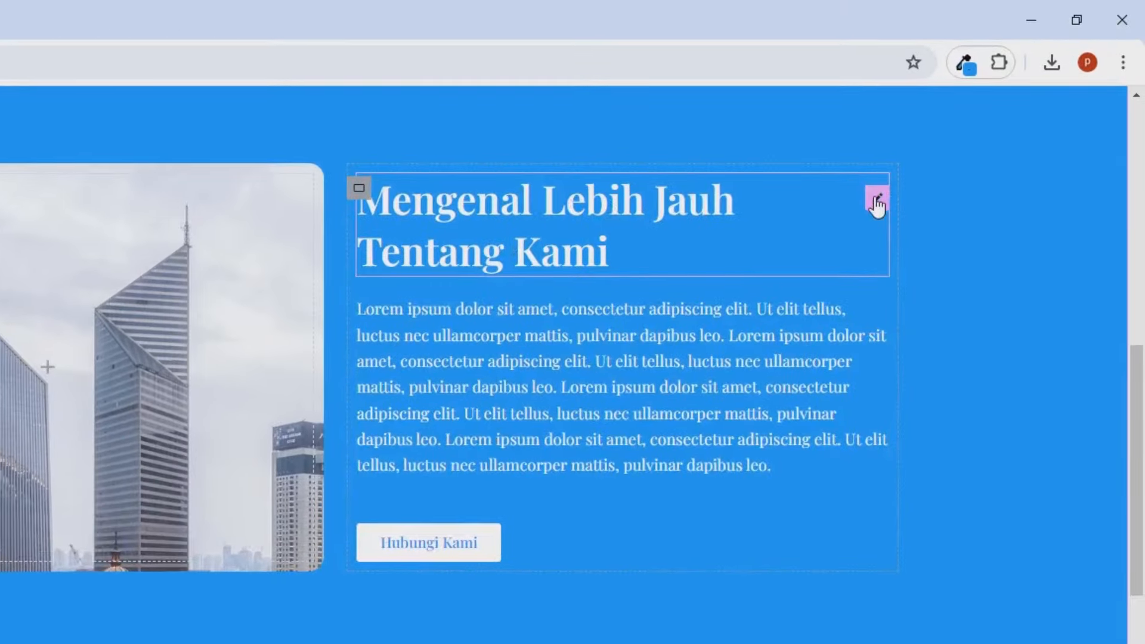
pyautogui.rightClick(876, 206)
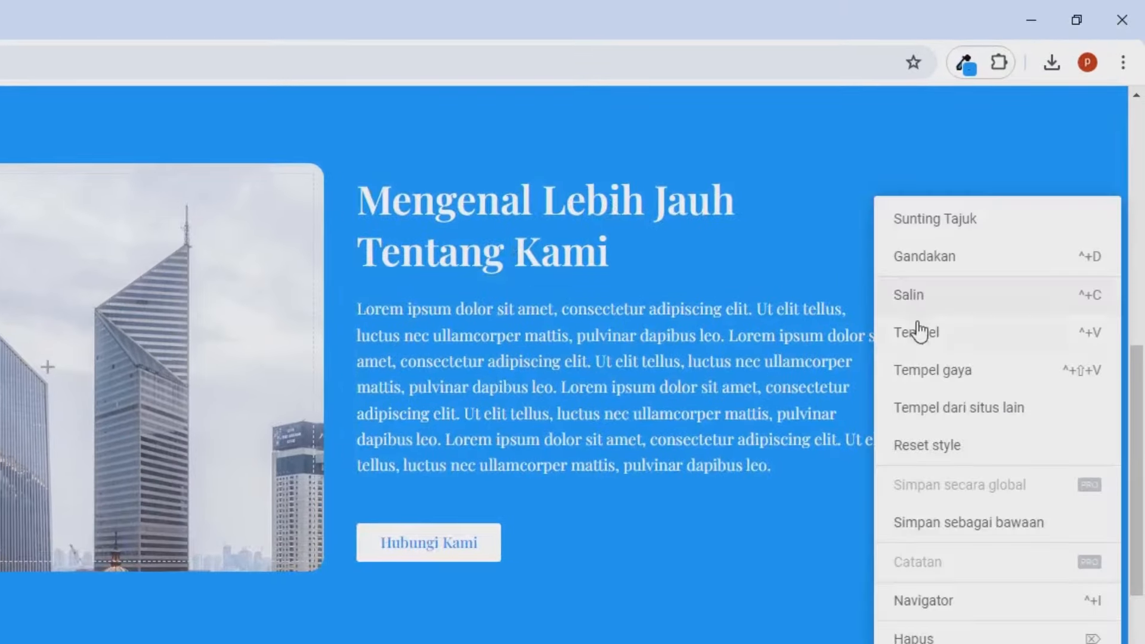
pyautogui.click(913, 301)
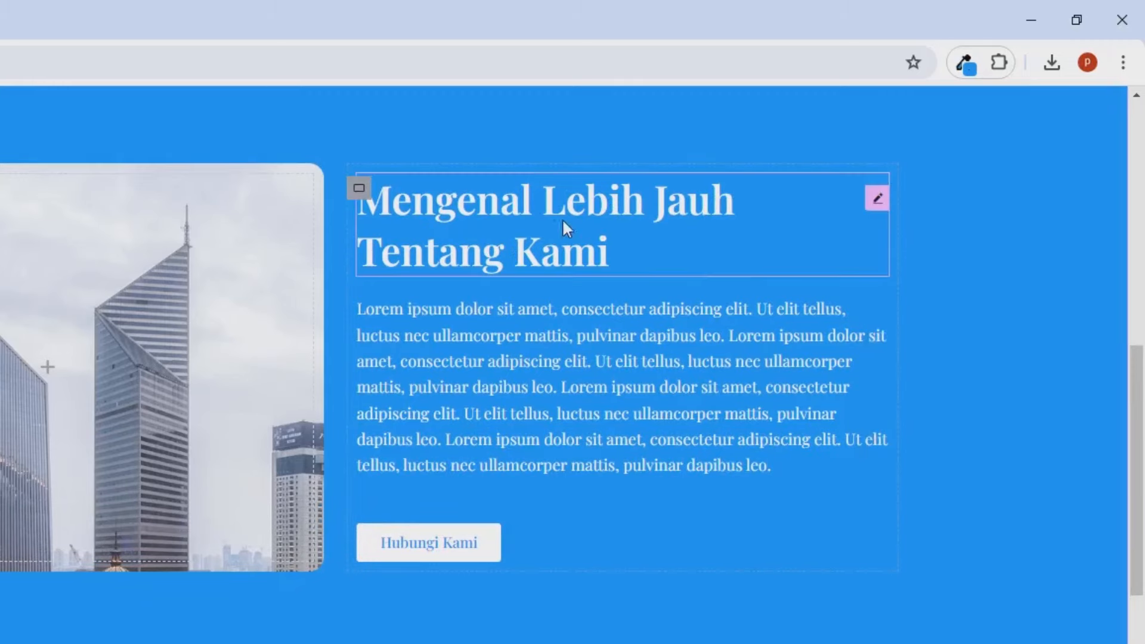
pyautogui.scroll(-15, 334, 417)
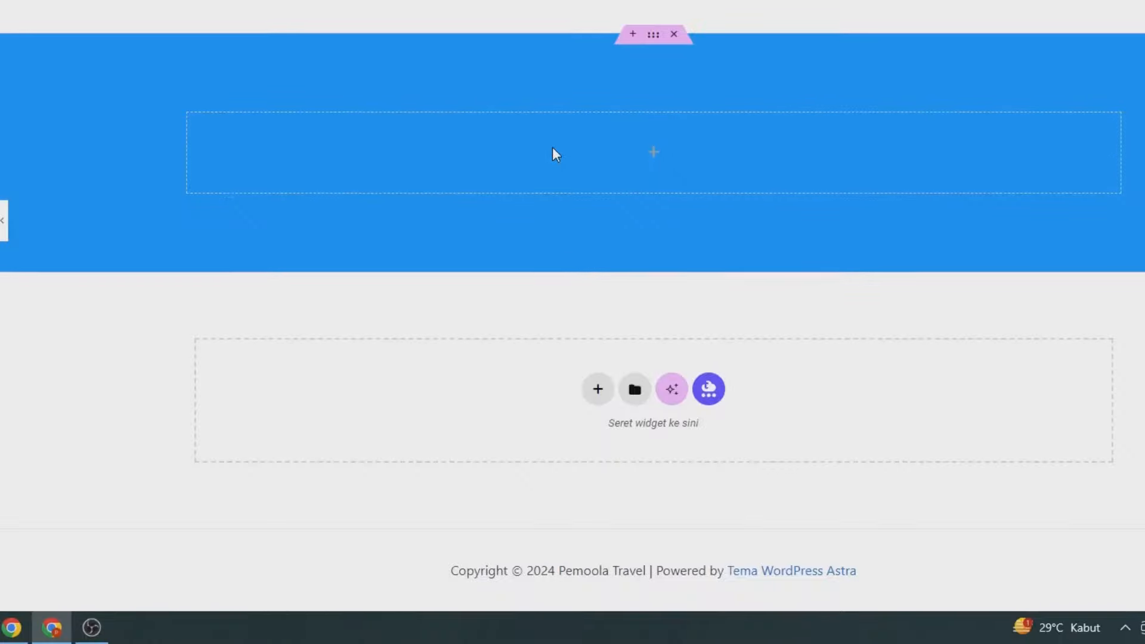
pyautogui.rightClick(552, 149)
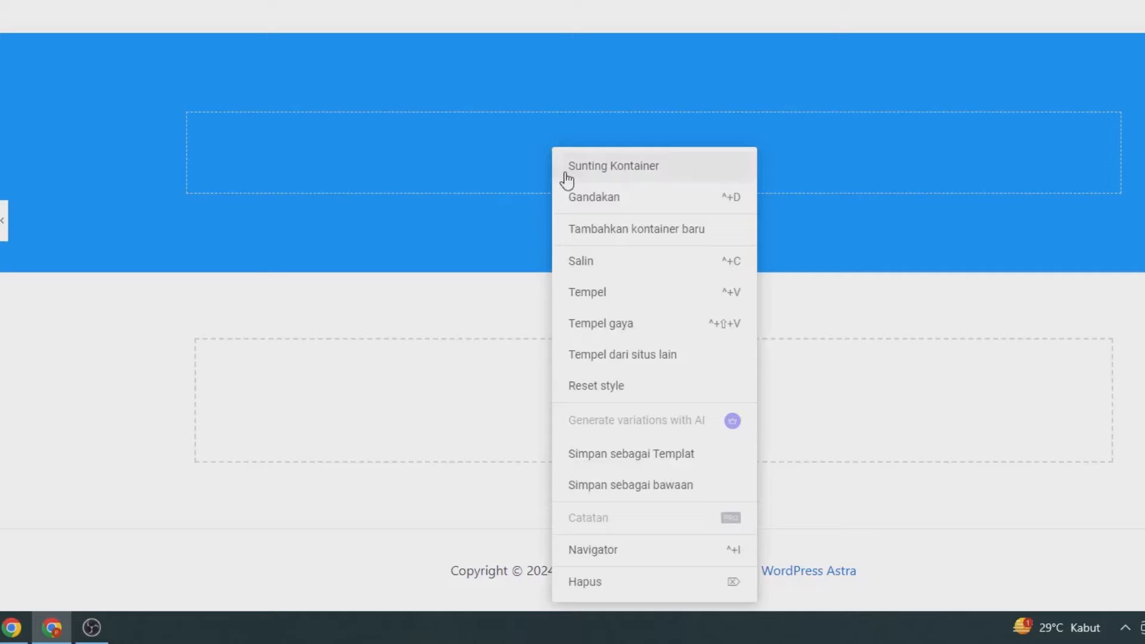
pyautogui.click(581, 298)
# Step: Change the pasted heading's text to 'Testimoni' and set its alignment to Tengah
pyautogui.click(57, 210)
pyautogui.hotkey('ctrl', 'a')
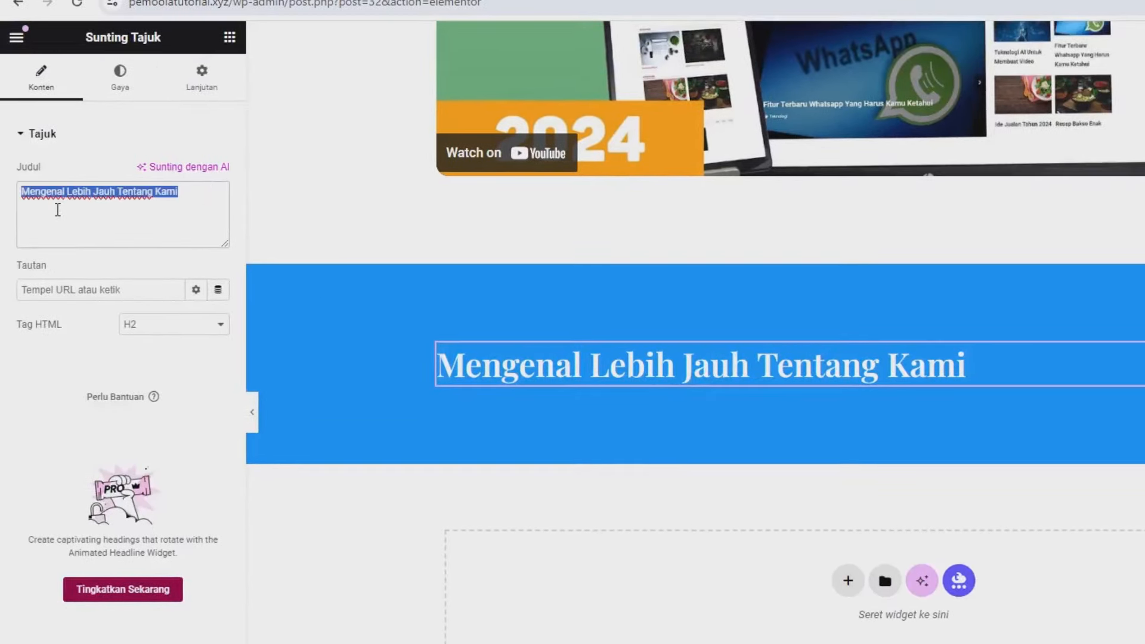
pyautogui.write('Test')
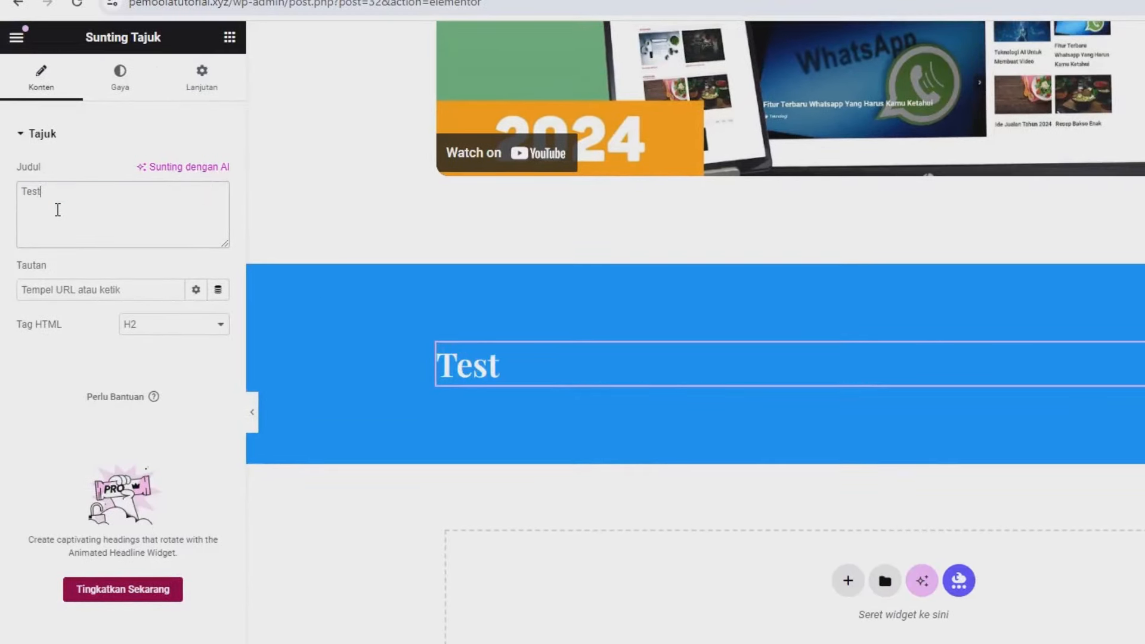
pyautogui.write('imoni')
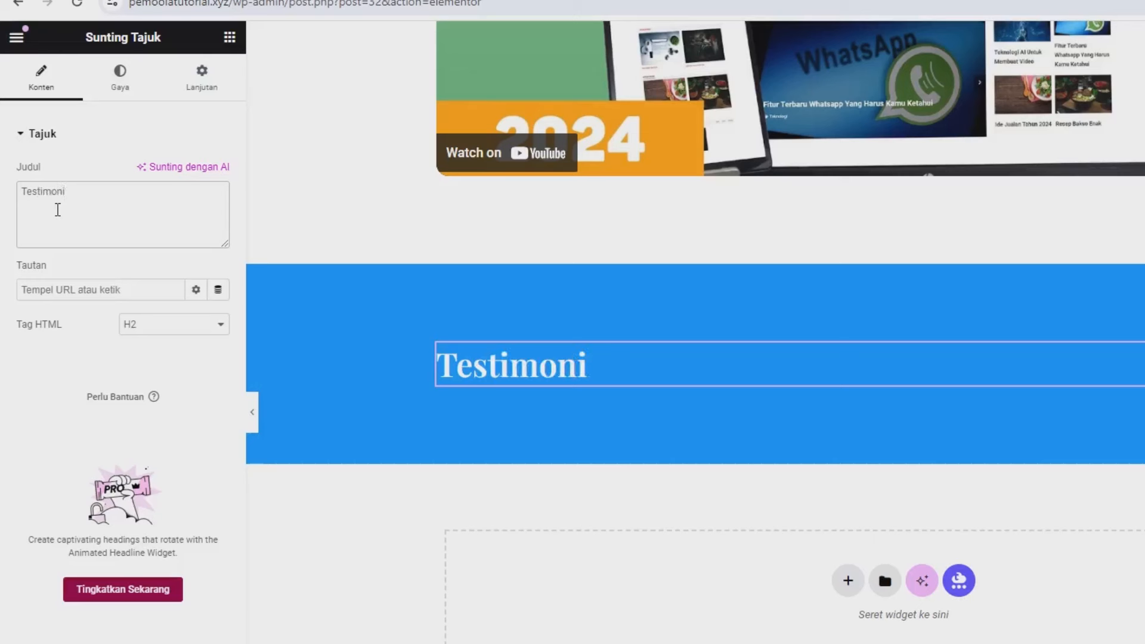
pyautogui.click(120, 78)
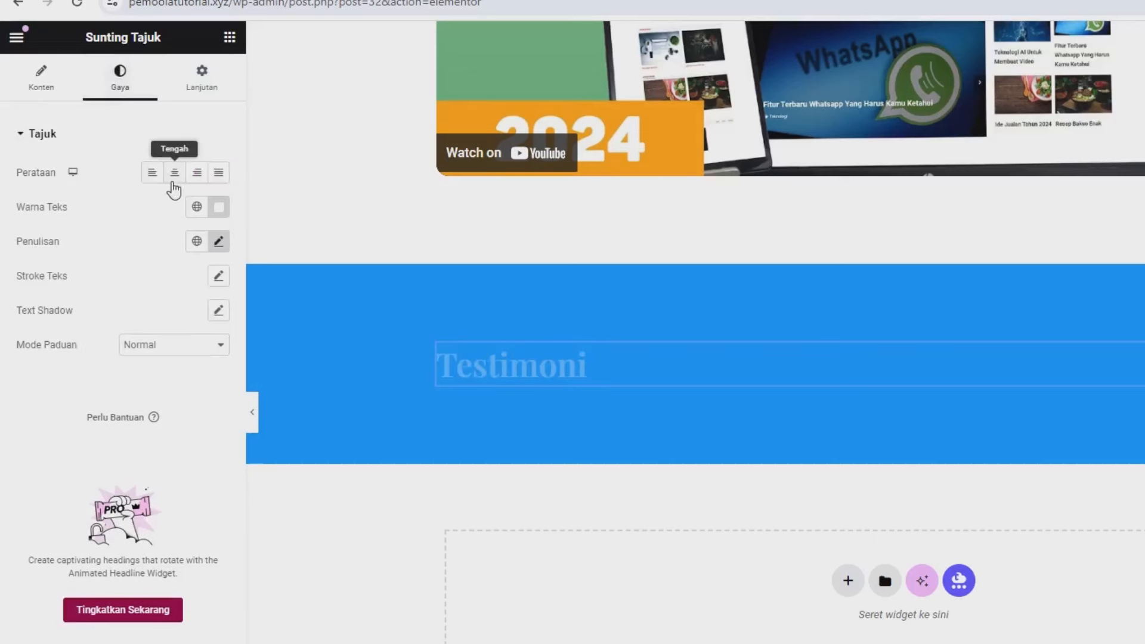
pyautogui.click(174, 173)
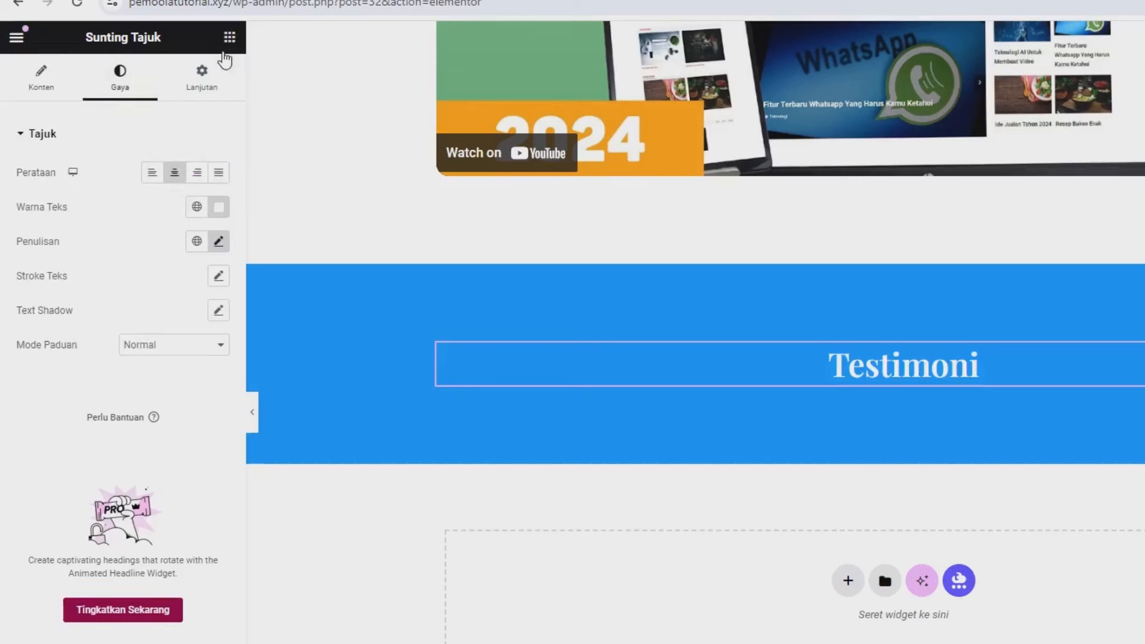
# Step: Drag Kontainer widgets from the Elemen panel into the blue section under the Testimoni heading
pyautogui.click(224, 45)
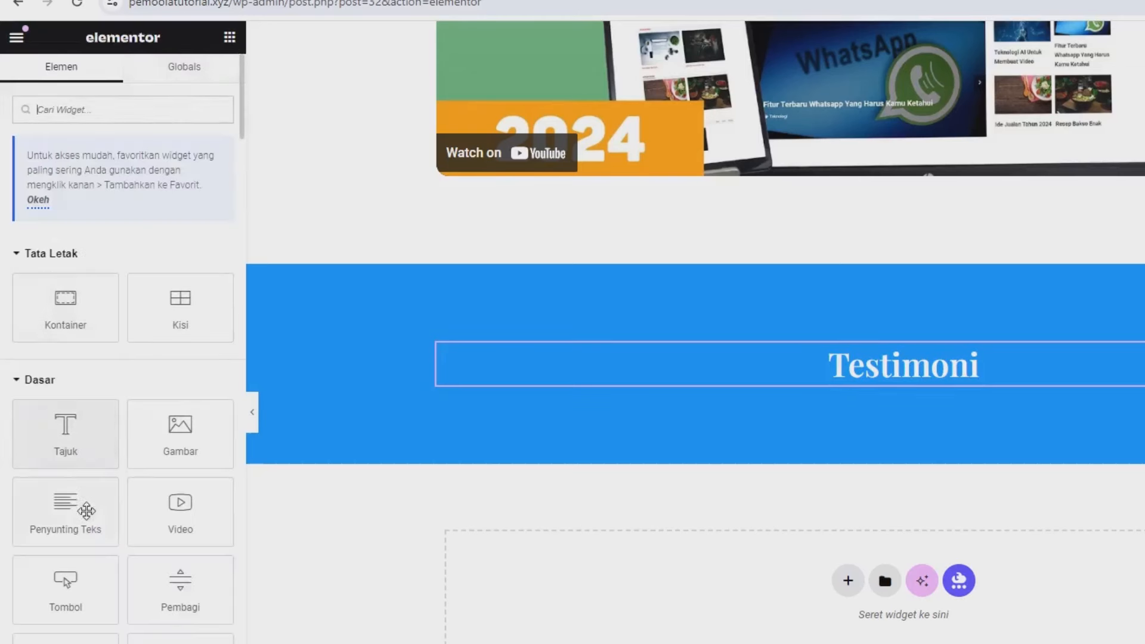
pyautogui.moveTo(81, 311); pyautogui.dragTo(737, 376)
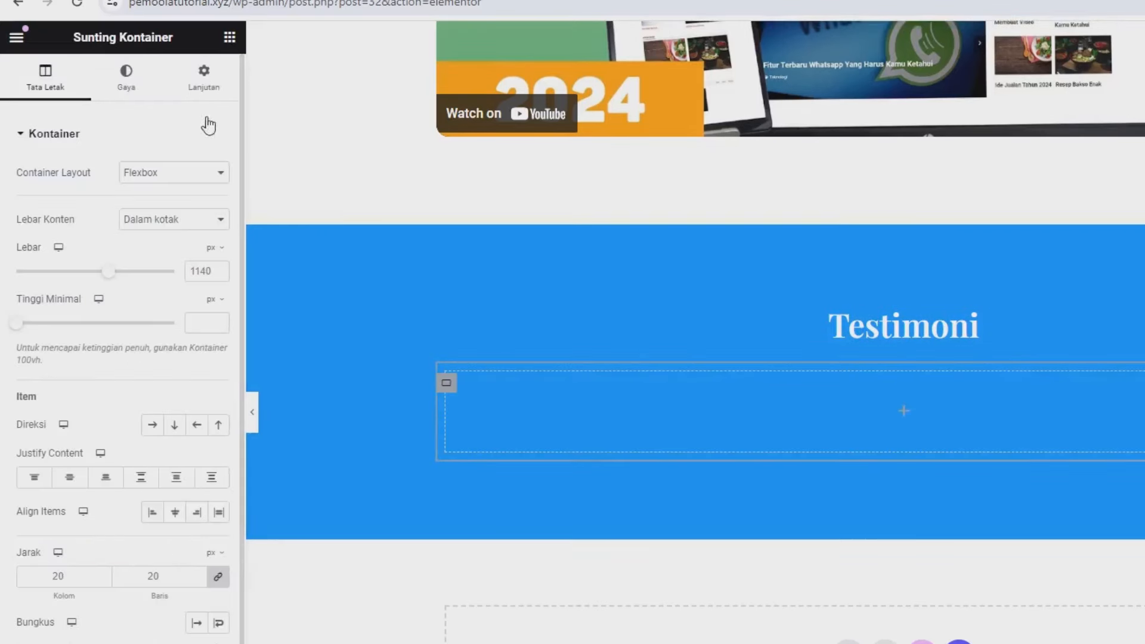
pyautogui.click(230, 39)
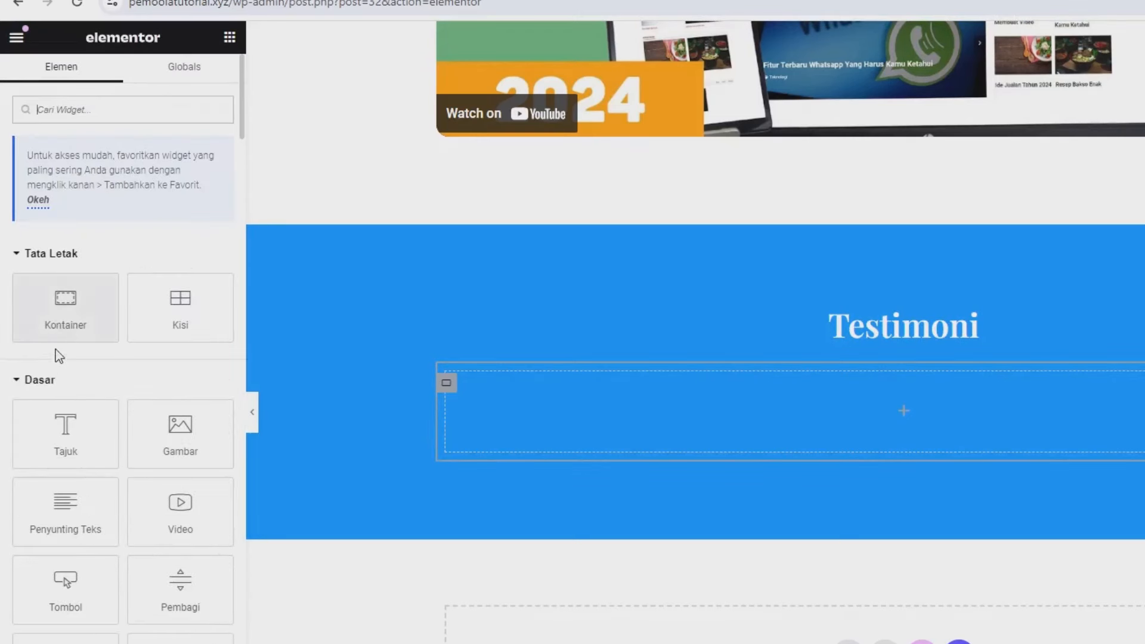
pyautogui.moveTo(63, 322); pyautogui.dragTo(557, 410)
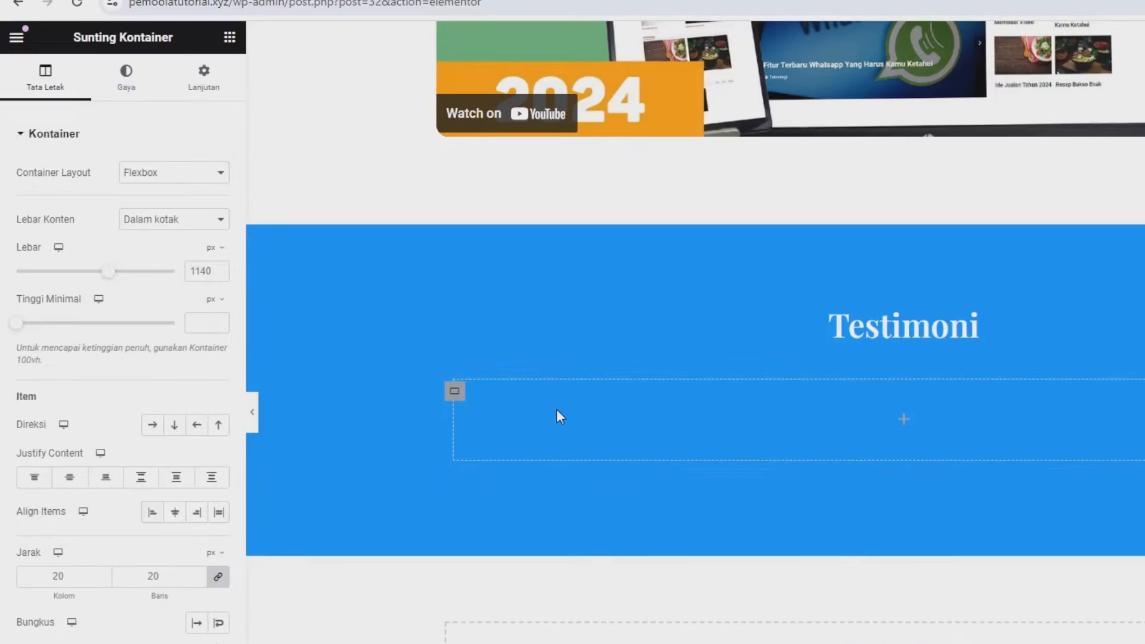
# Step: Duplicate the nested container twice with Gandakan to get three stacked containers
pyautogui.rightClick(453, 389)
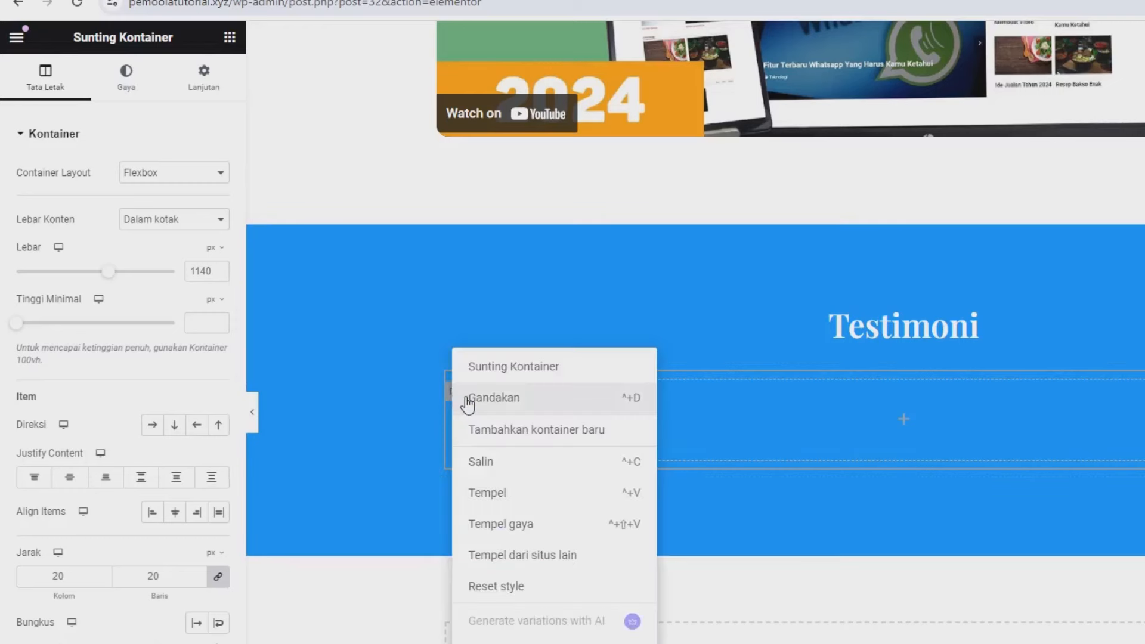
pyautogui.click(468, 401)
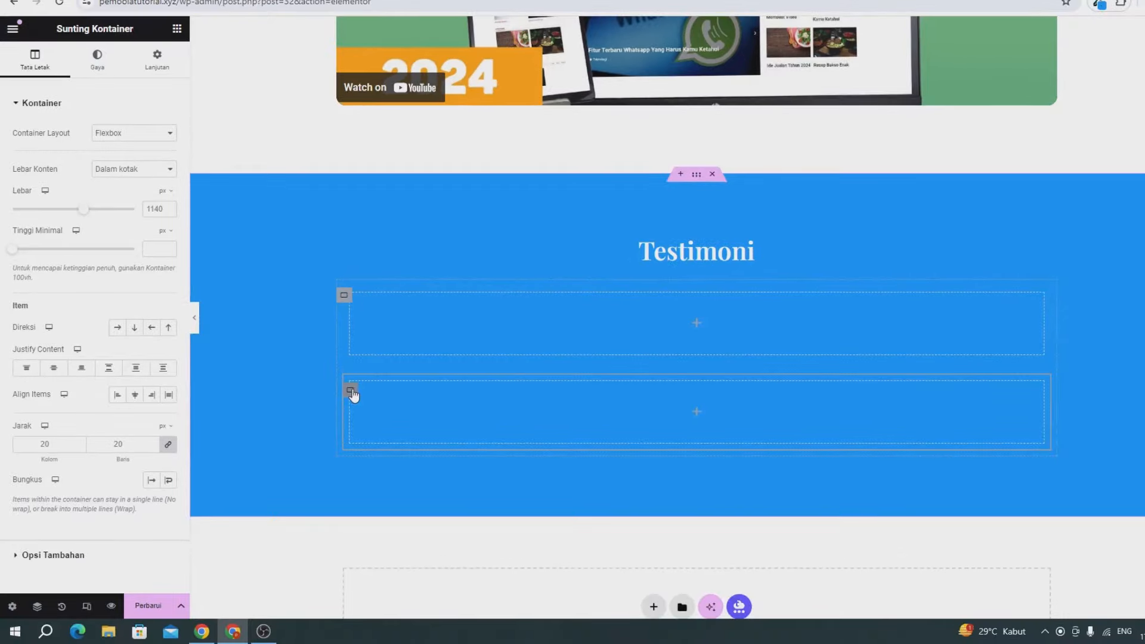
pyautogui.rightClick(456, 510)
pyautogui.click(376, 307)
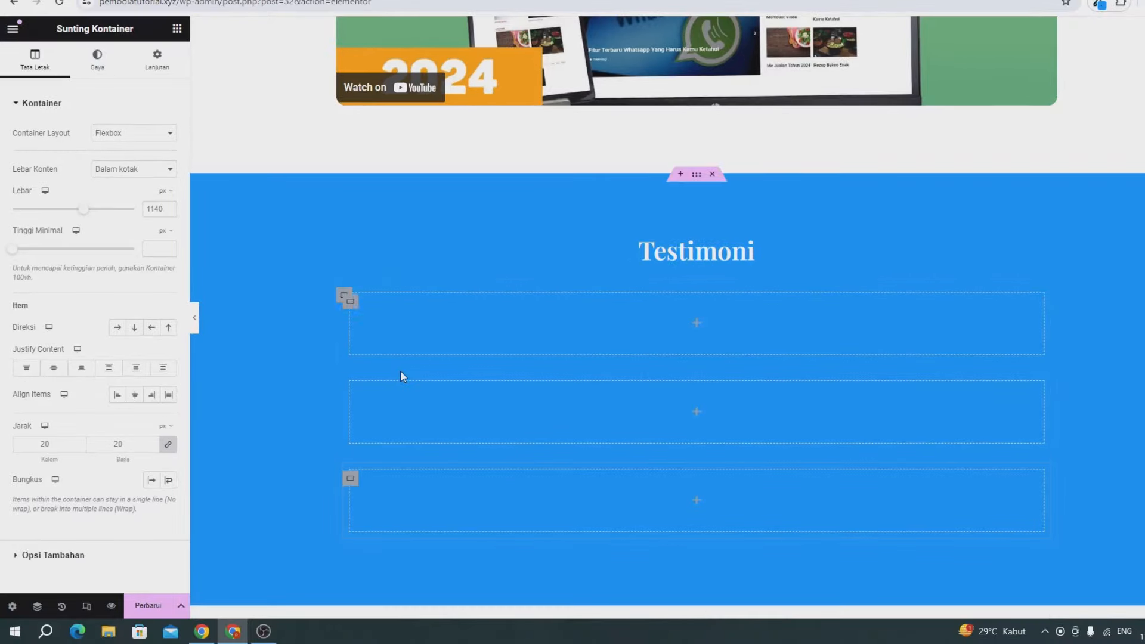
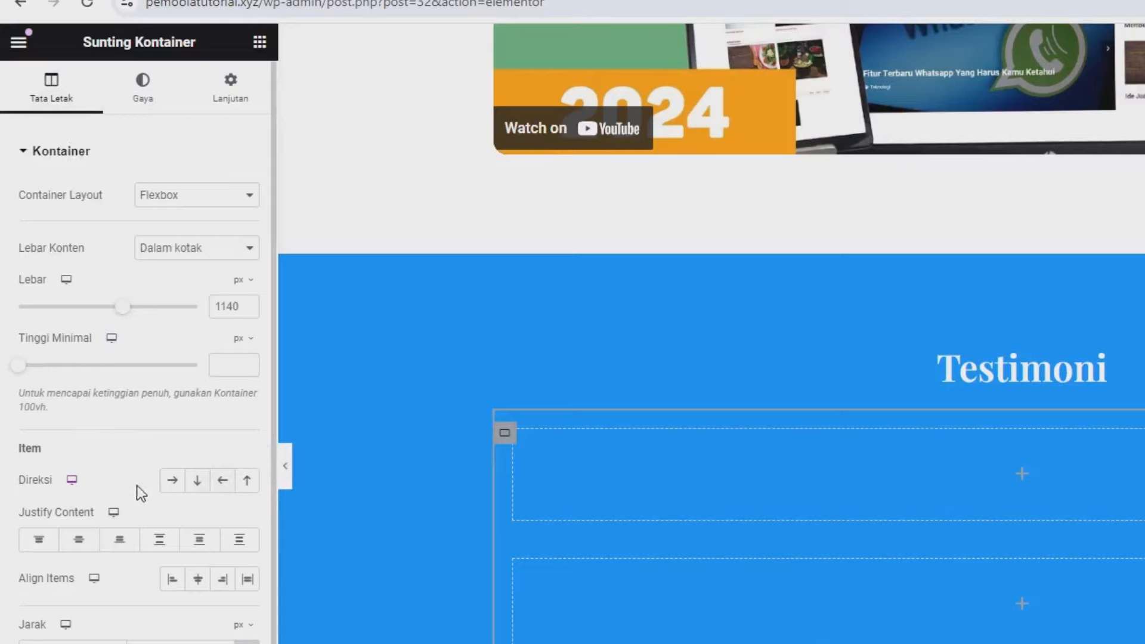
# Step: Set the Testimoni container direction to Row and search the widgets for 'tes'
pyautogui.click(173, 480)
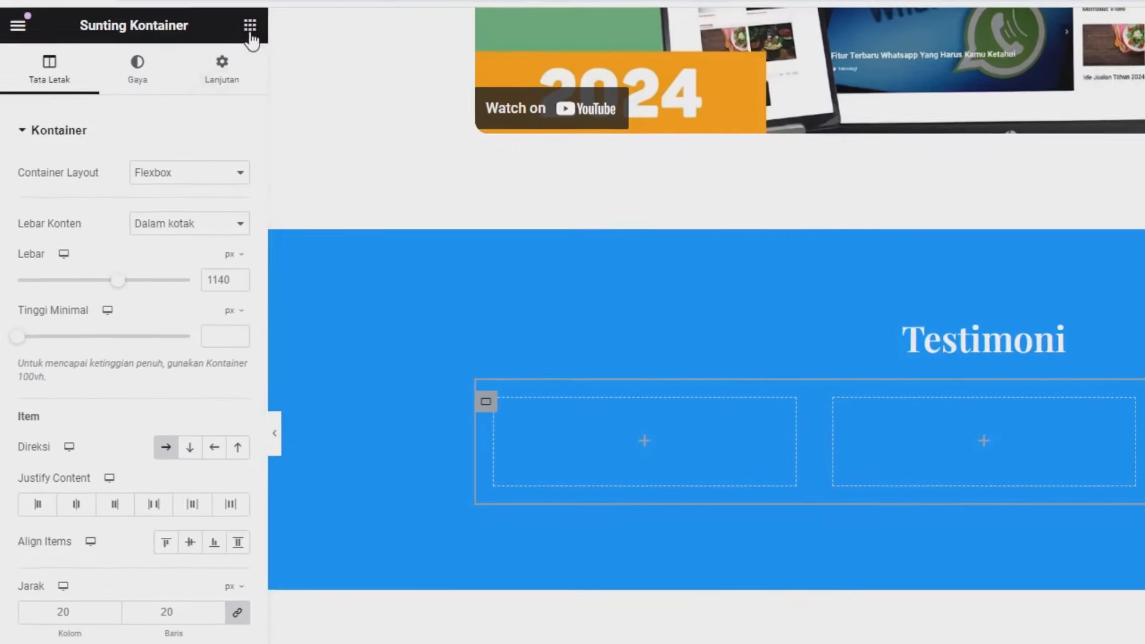
pyautogui.click(250, 27)
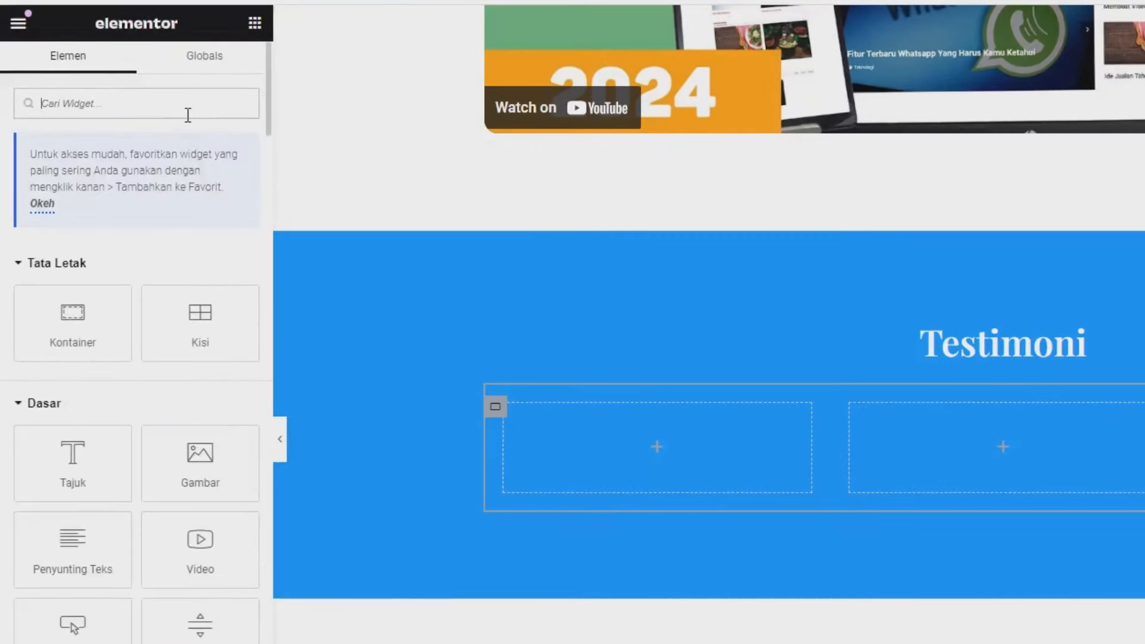
pyautogui.write('tes')
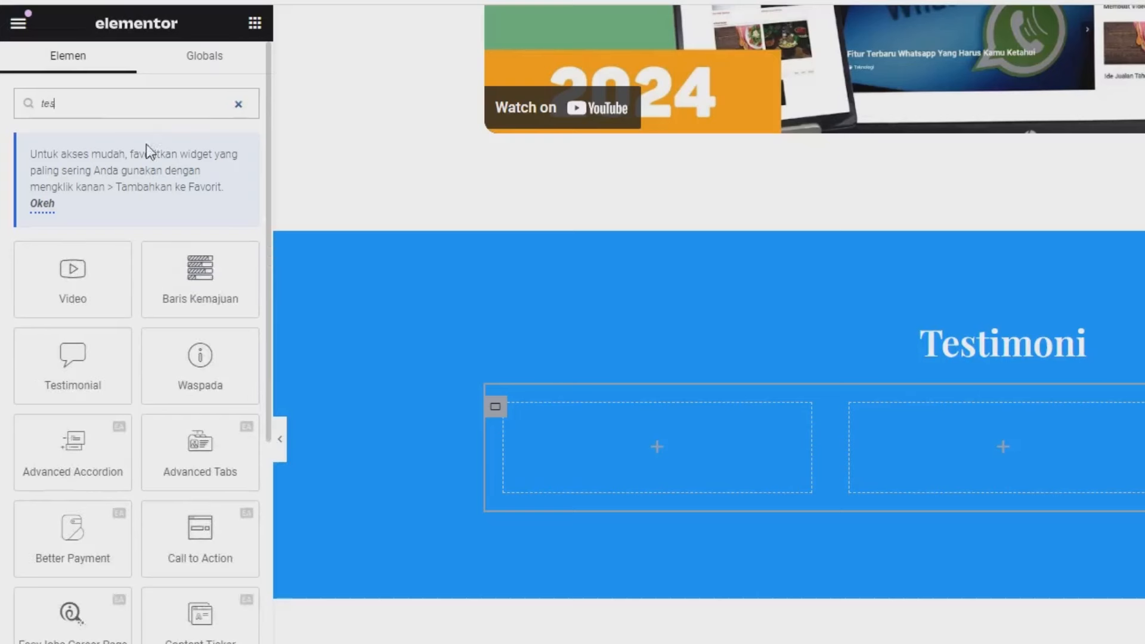
# Step: Drag the Testimonial widget into the left column and start choosing its avatar image
pyautogui.moveTo(73, 377); pyautogui.dragTo(587, 484)
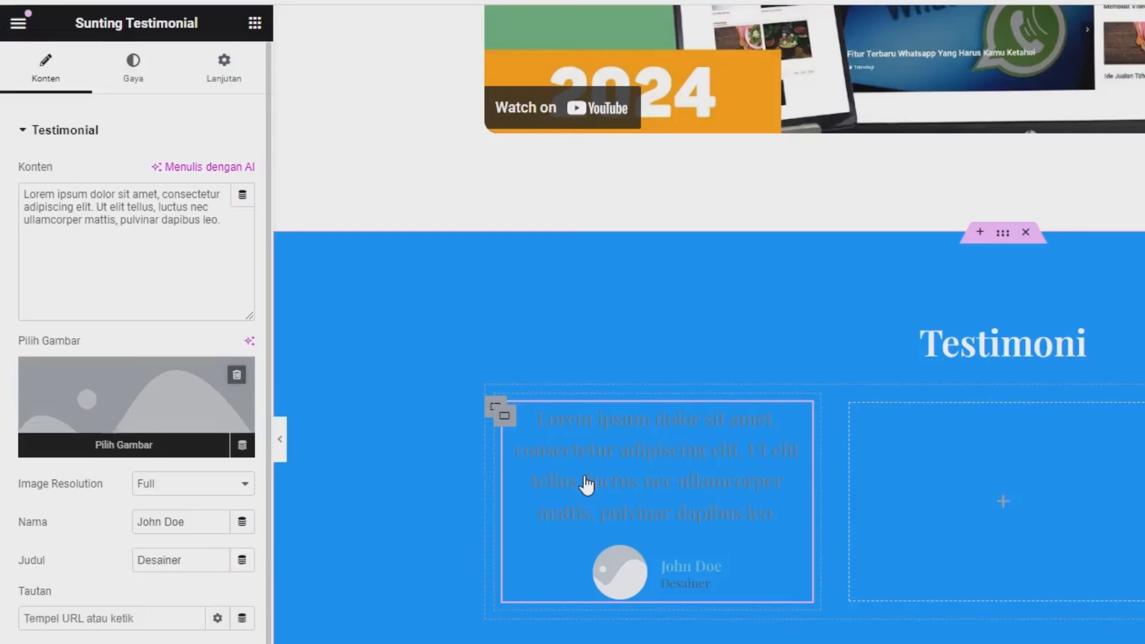
pyautogui.moveTo(55, 193); pyautogui.dragTo(85, 207)
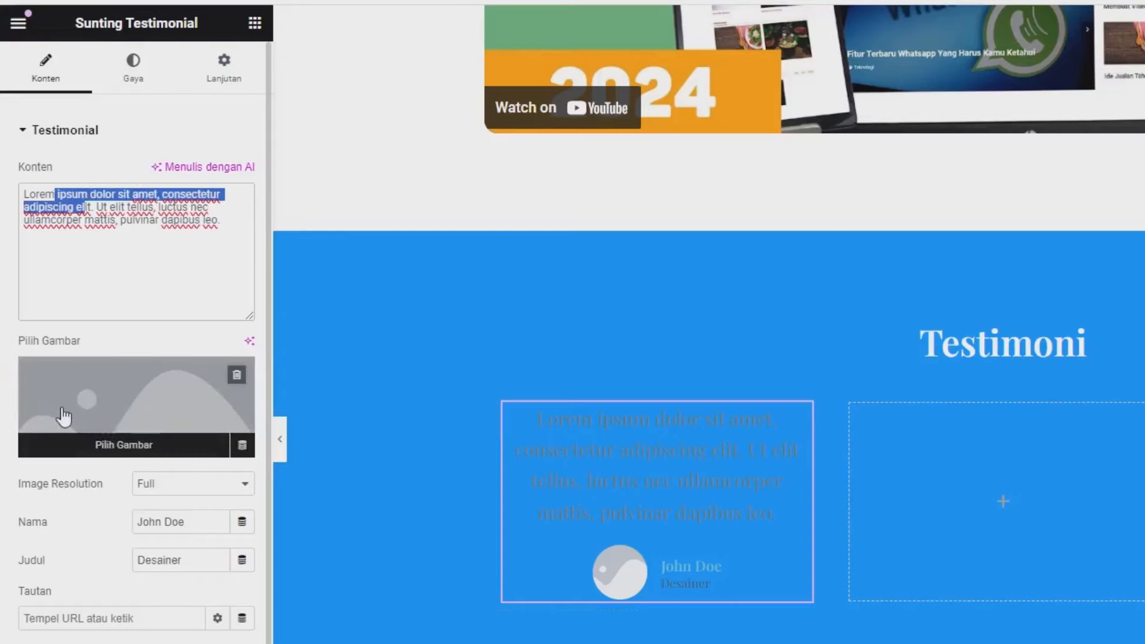
pyautogui.click(64, 416)
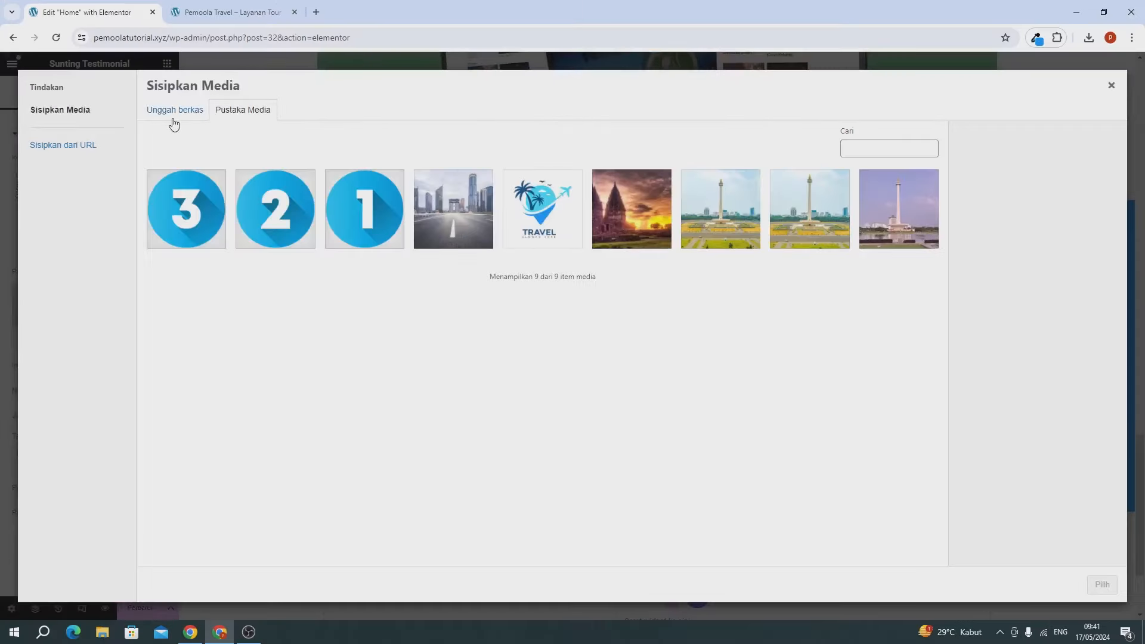
# Step: Insert the city street photo from Pustaka Media as the avatar, then select the placeholder name and title
pyautogui.click(173, 118)
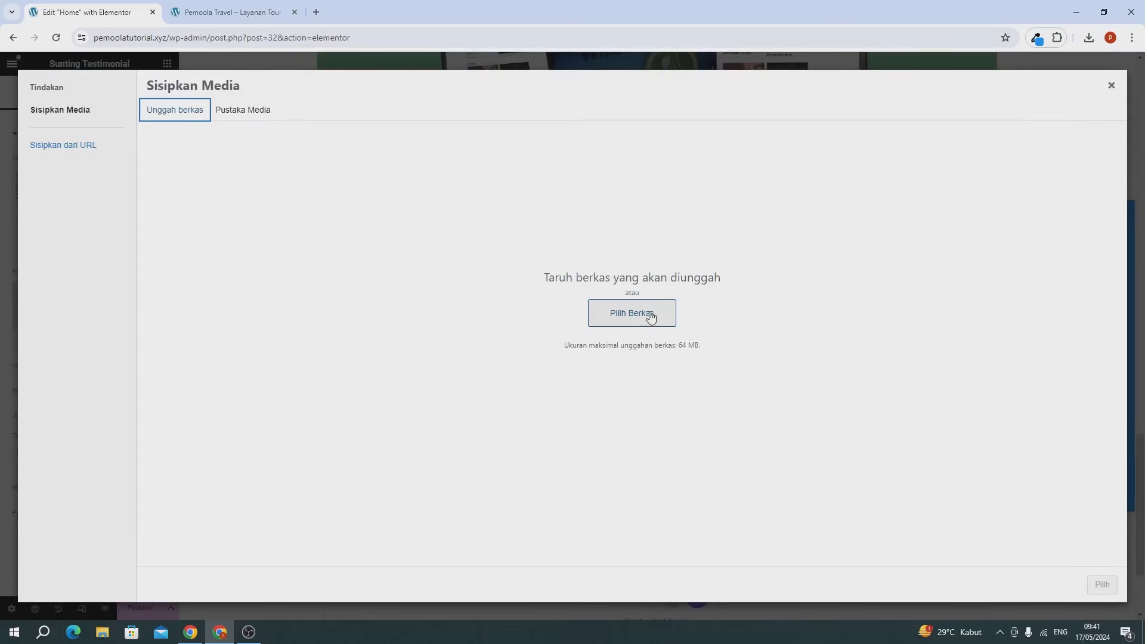
pyautogui.click(256, 114)
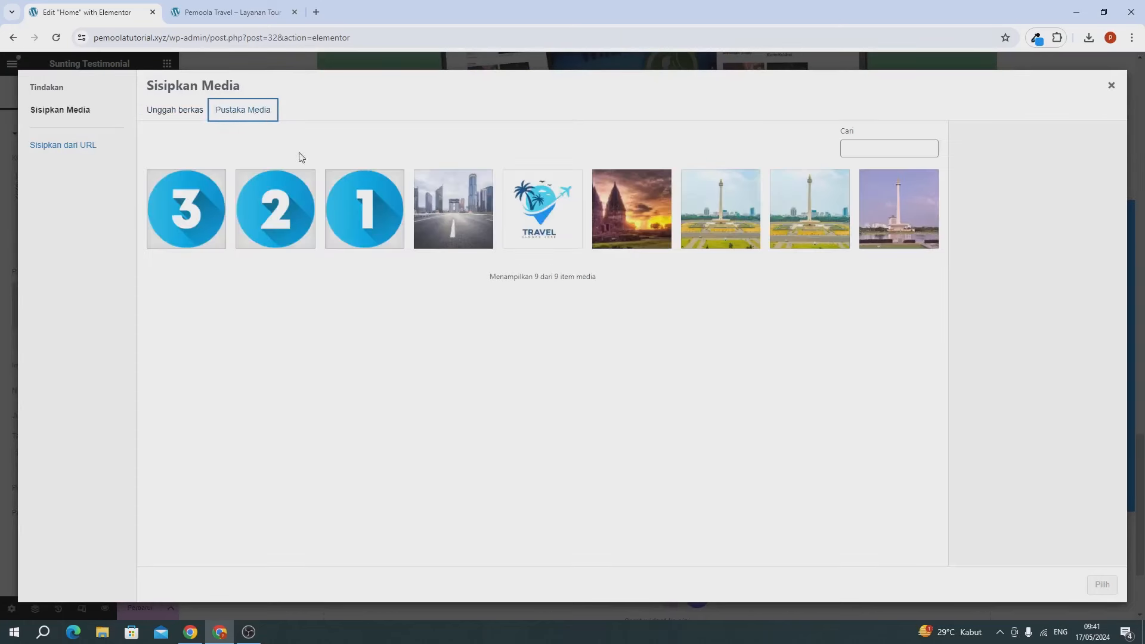
pyautogui.click(446, 226)
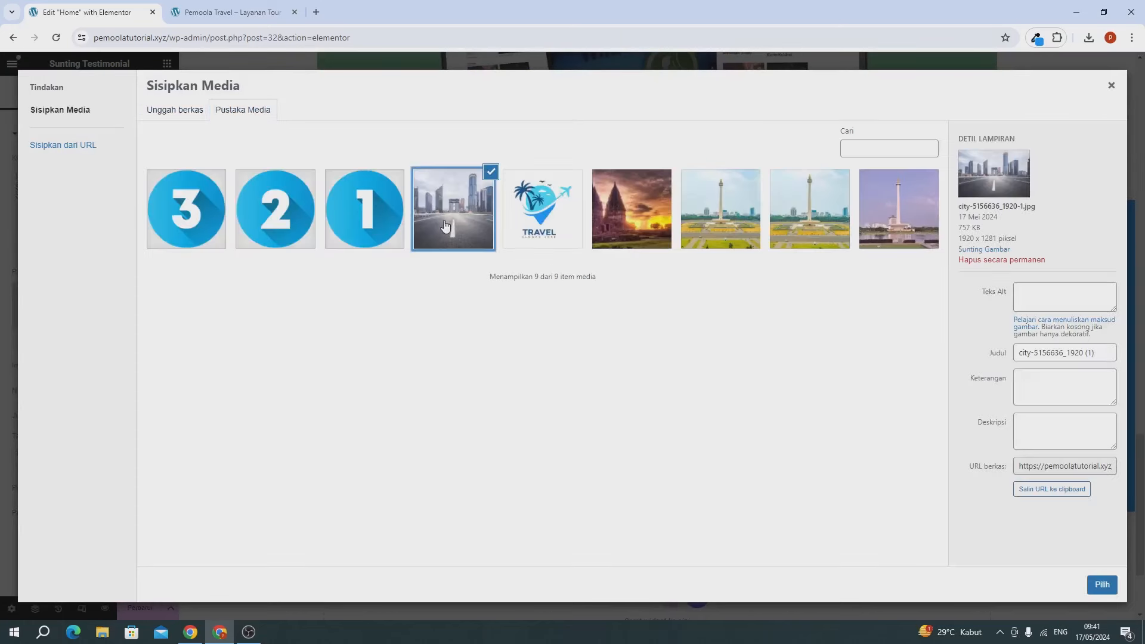
pyautogui.click(1102, 585)
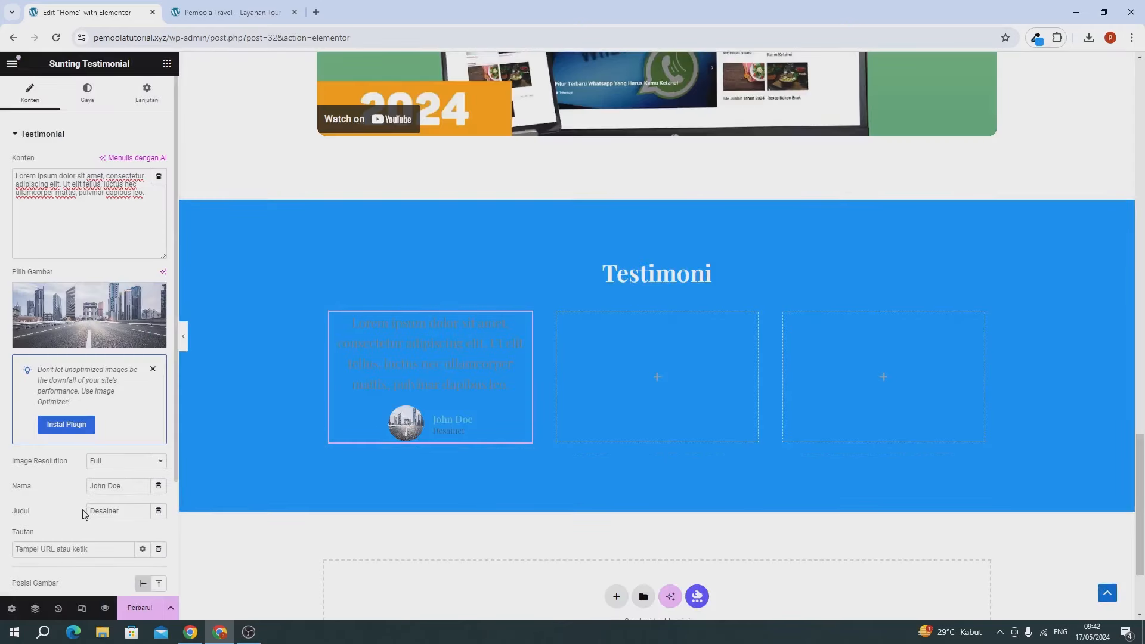
pyautogui.moveTo(129, 487); pyautogui.dragTo(72, 486)
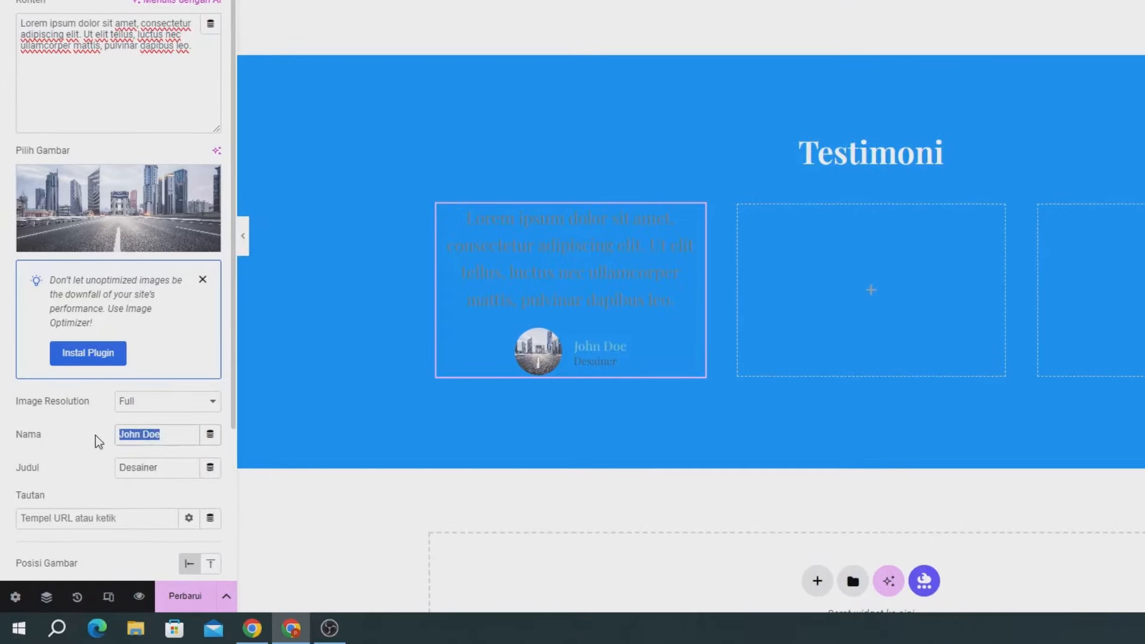
pyautogui.moveTo(168, 467); pyautogui.dragTo(126, 467)
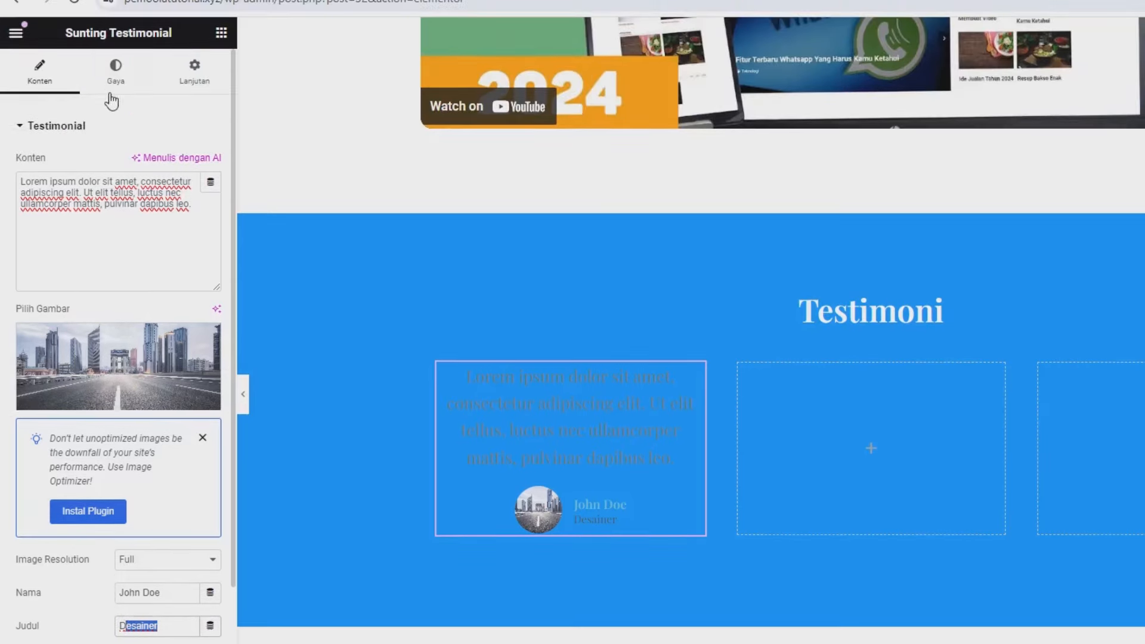
# Step: In Gaya, make the quote (Konten) text white with a 16 px font size
pyautogui.click(111, 98)
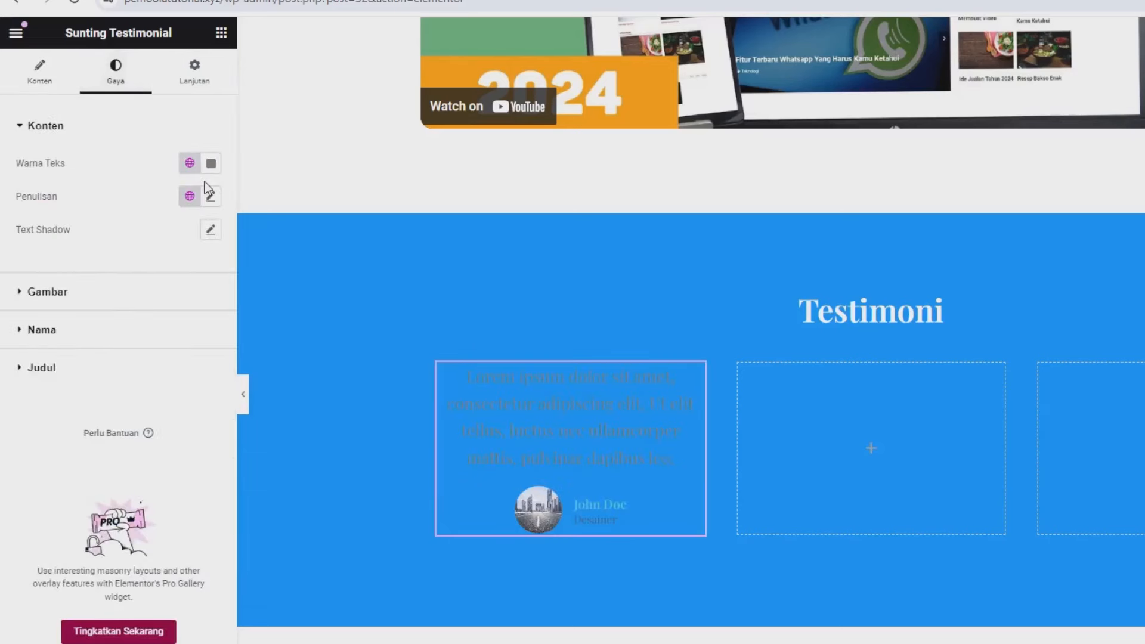
pyautogui.click(211, 163)
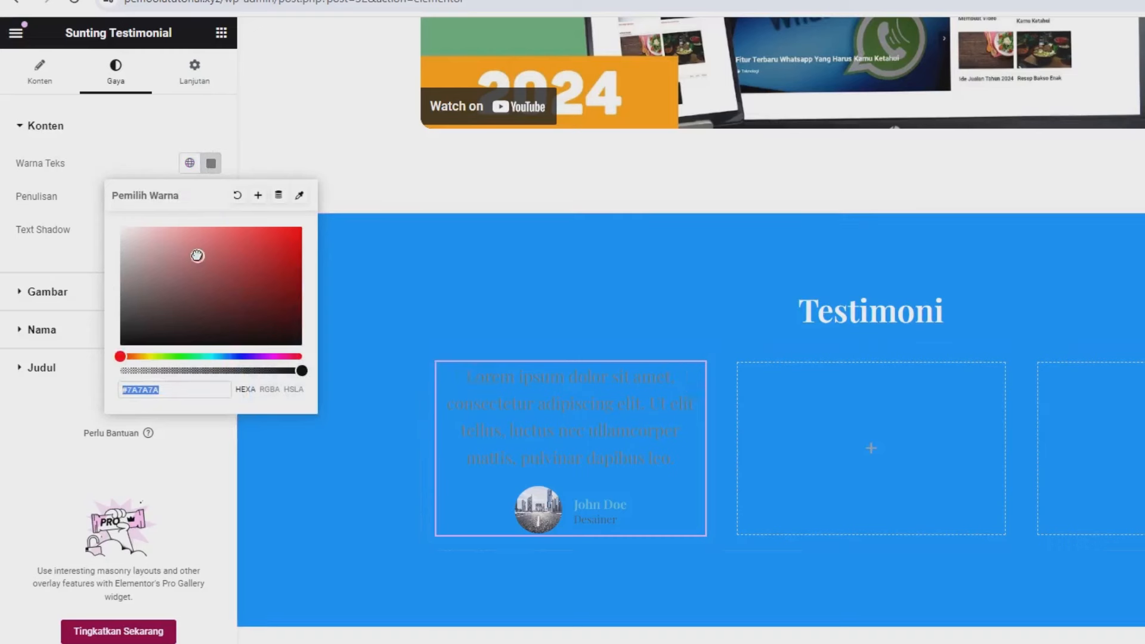
pyautogui.moveTo(197, 255); pyautogui.dragTo(66, 199)
pyautogui.click(67, 199)
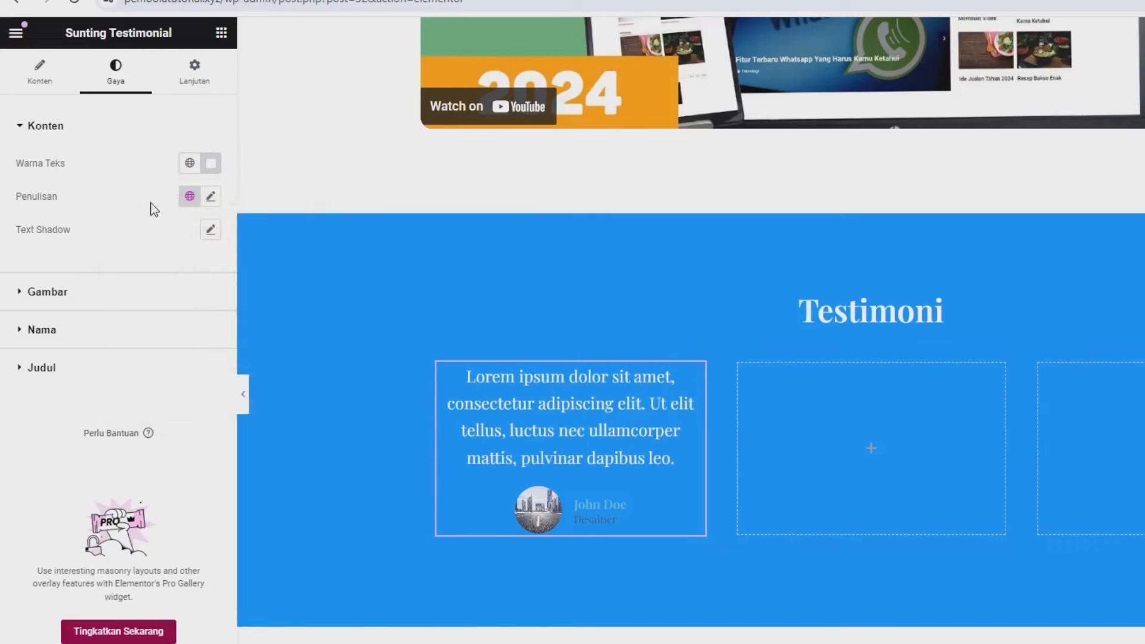
pyautogui.click(212, 200)
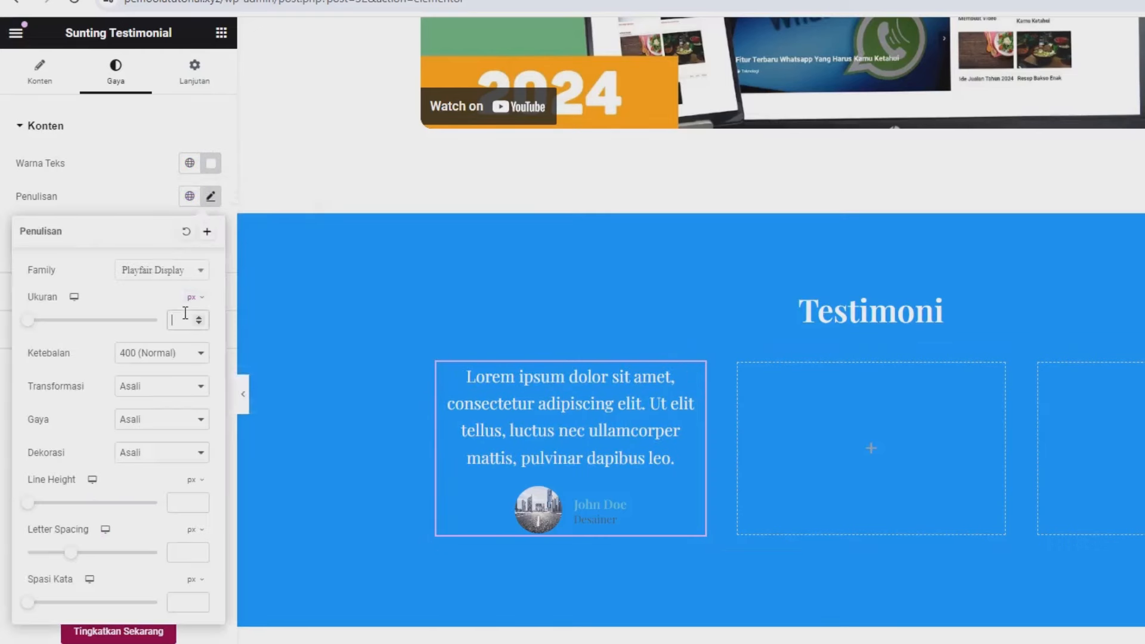
pyautogui.write('16')
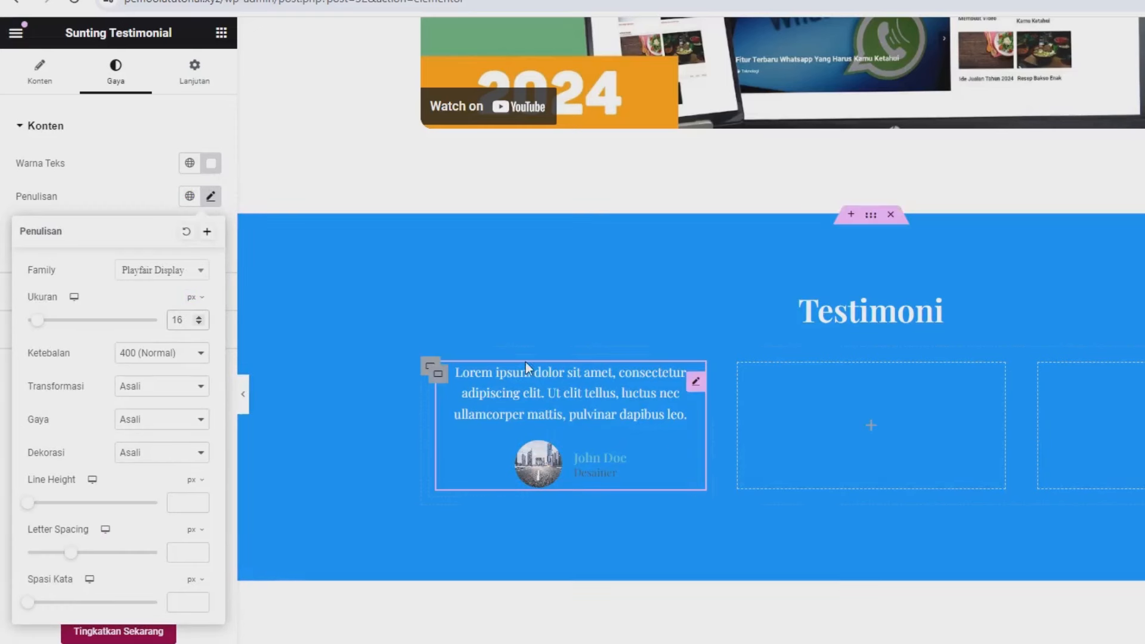
pyautogui.click(124, 177)
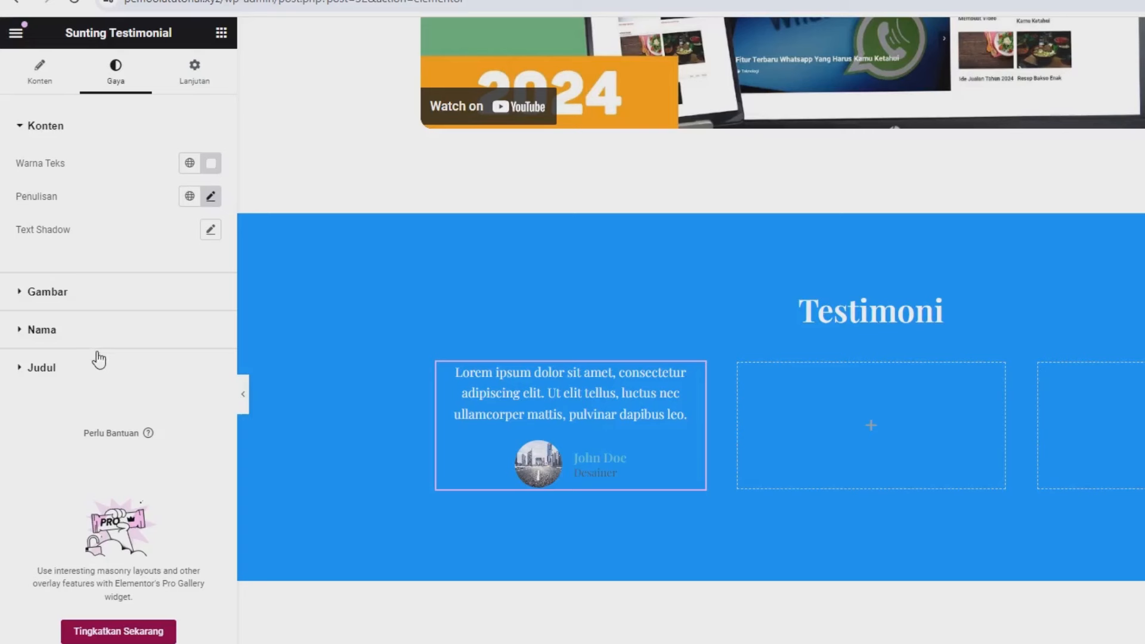
# Step: Make the Desainer title and John Doe name white, then save with Perbarui
pyautogui.click(96, 361)
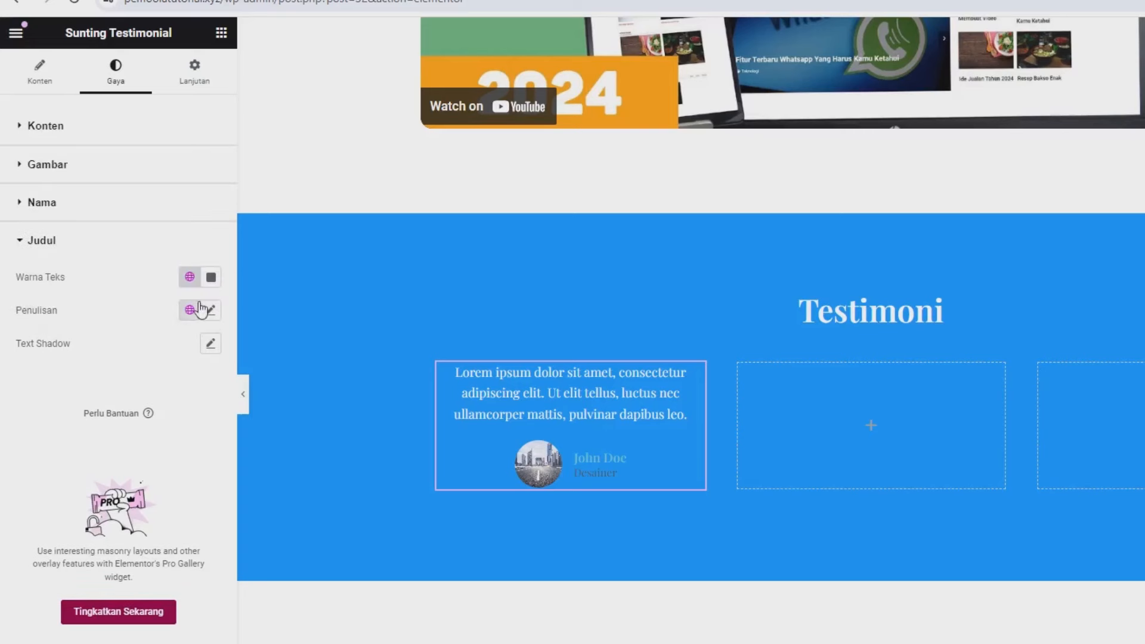
pyautogui.click(213, 280)
pyautogui.moveTo(194, 371); pyautogui.dragTo(88, 320)
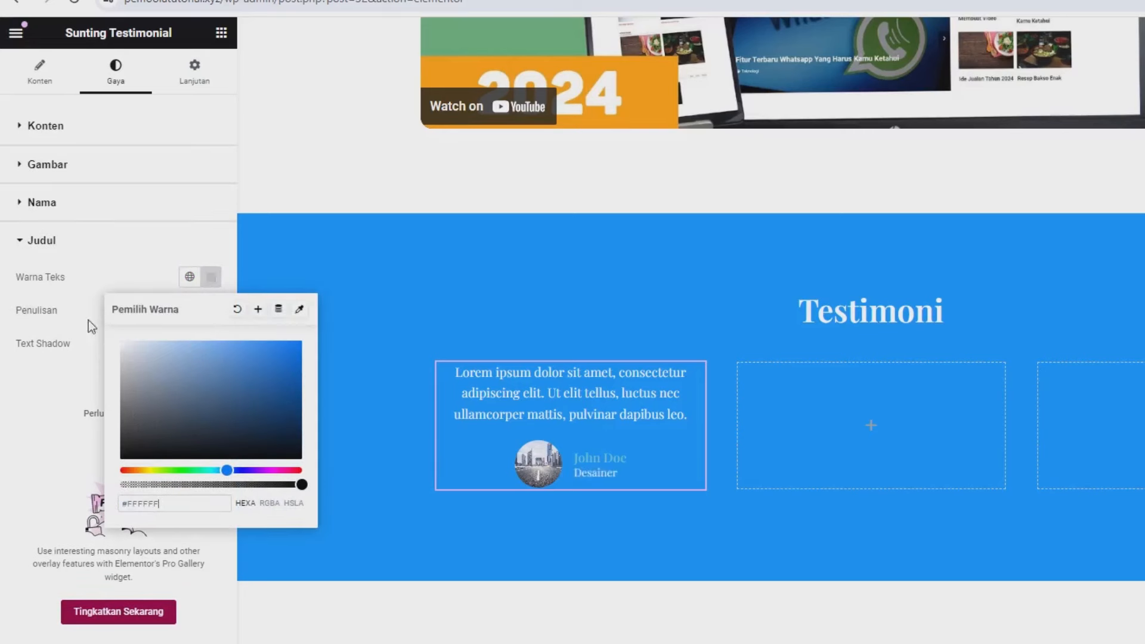
pyautogui.click(72, 210)
pyautogui.click(72, 210)
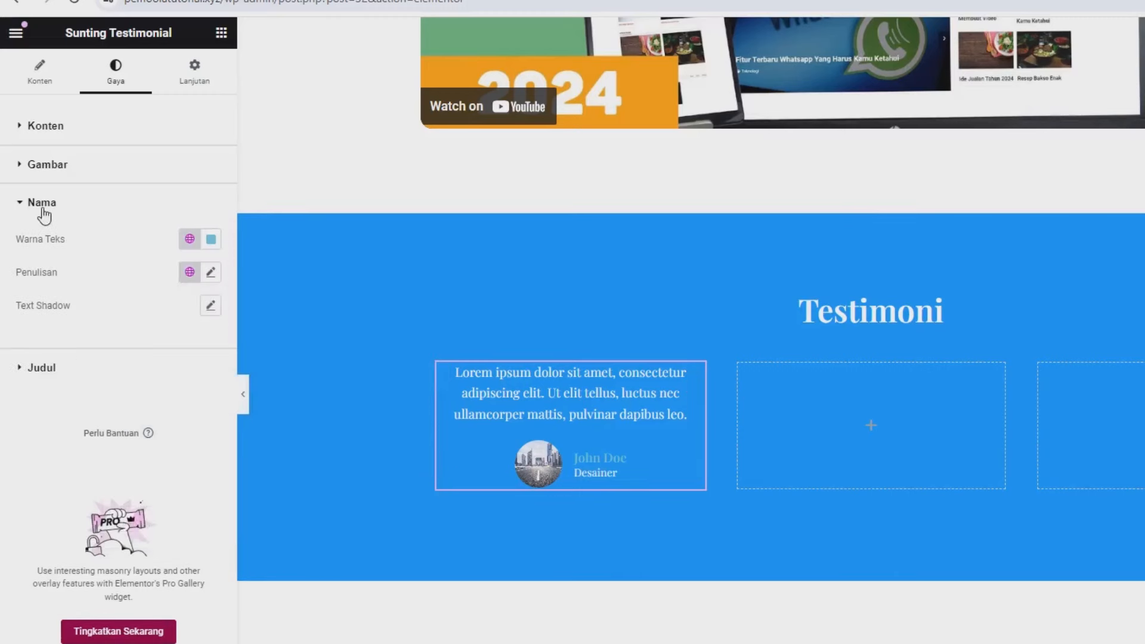
pyautogui.click(211, 239)
pyautogui.moveTo(213, 320); pyautogui.dragTo(111, 300)
pyautogui.click(621, 441)
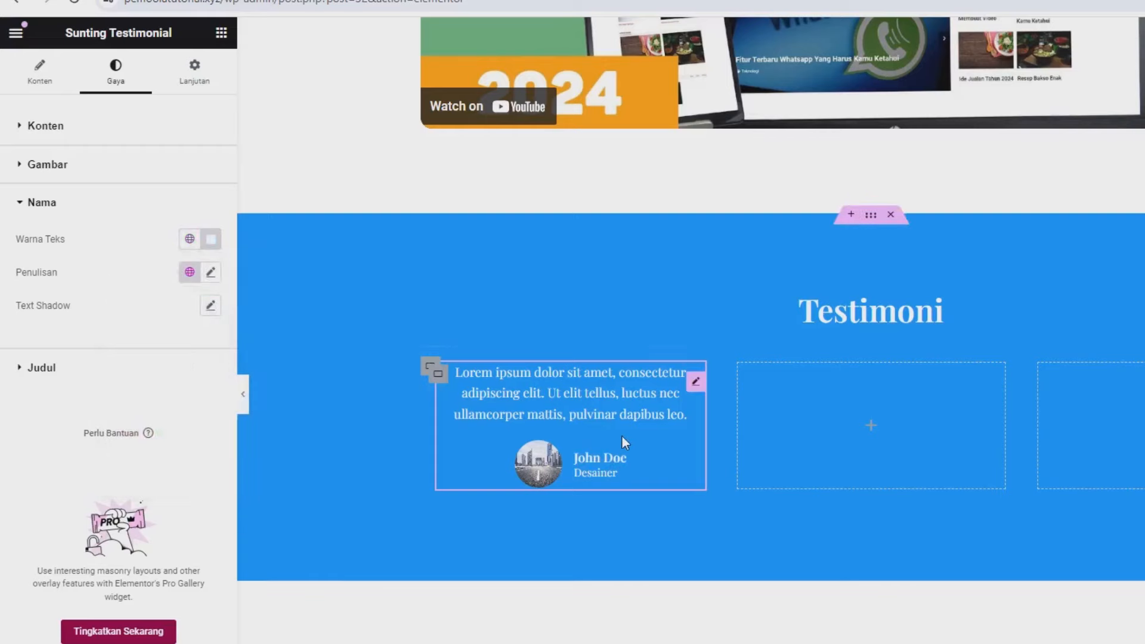
pyautogui.click(151, 608)
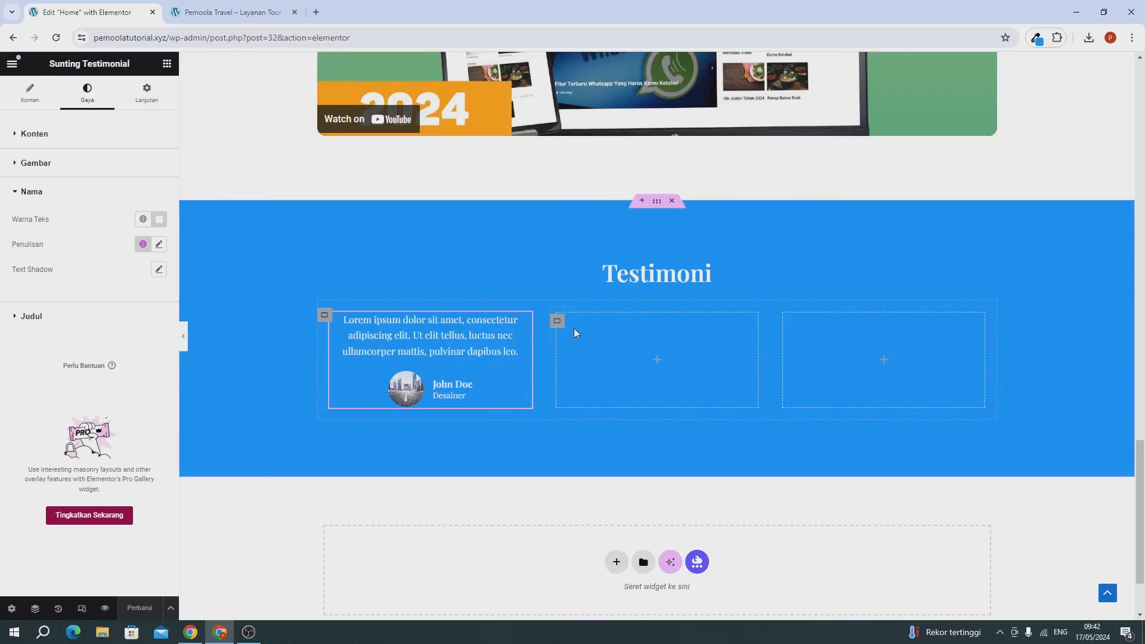
# Step: Copy the left testimonial and paste it into the middle and right columns
pyautogui.rightClick(428, 371)
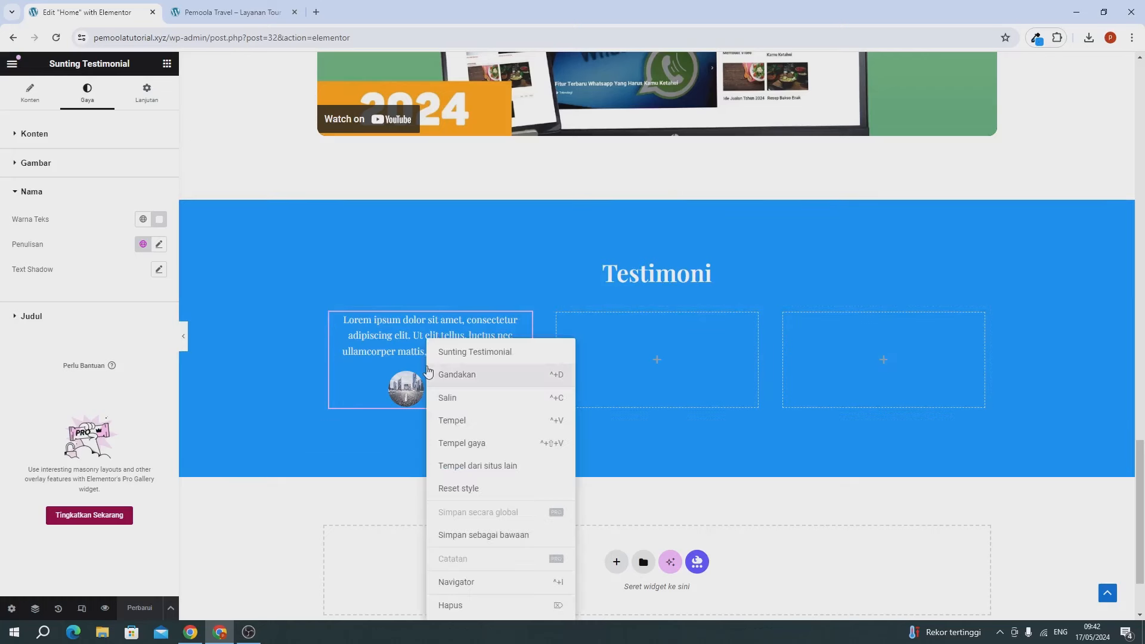
pyautogui.click(447, 398)
pyautogui.rightClick(627, 369)
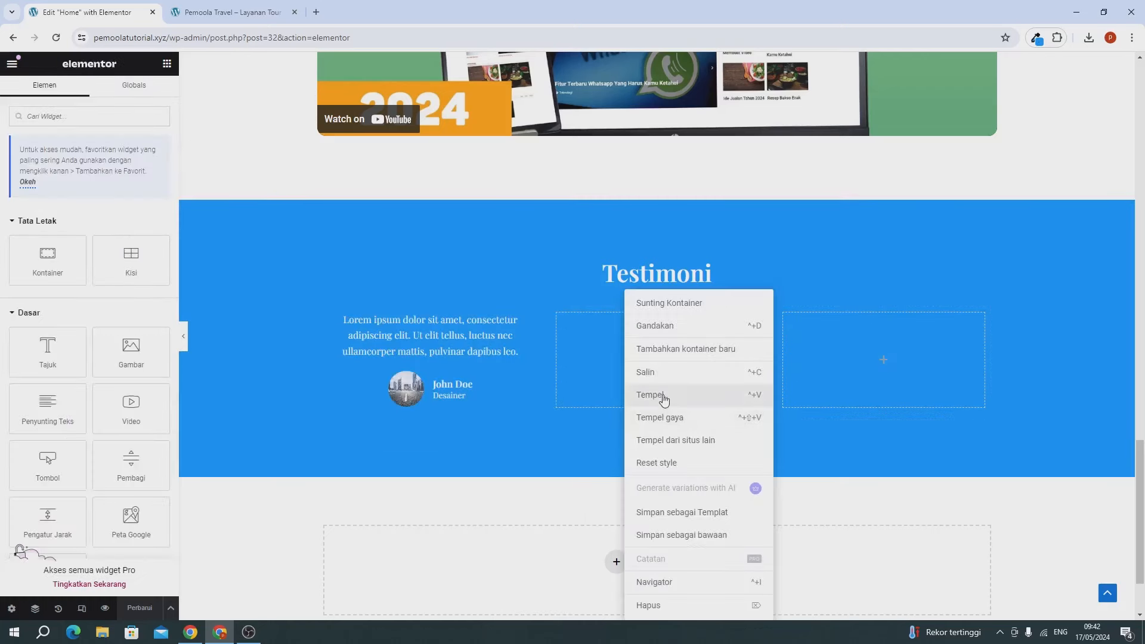
pyautogui.click(663, 399)
pyautogui.rightClick(856, 392)
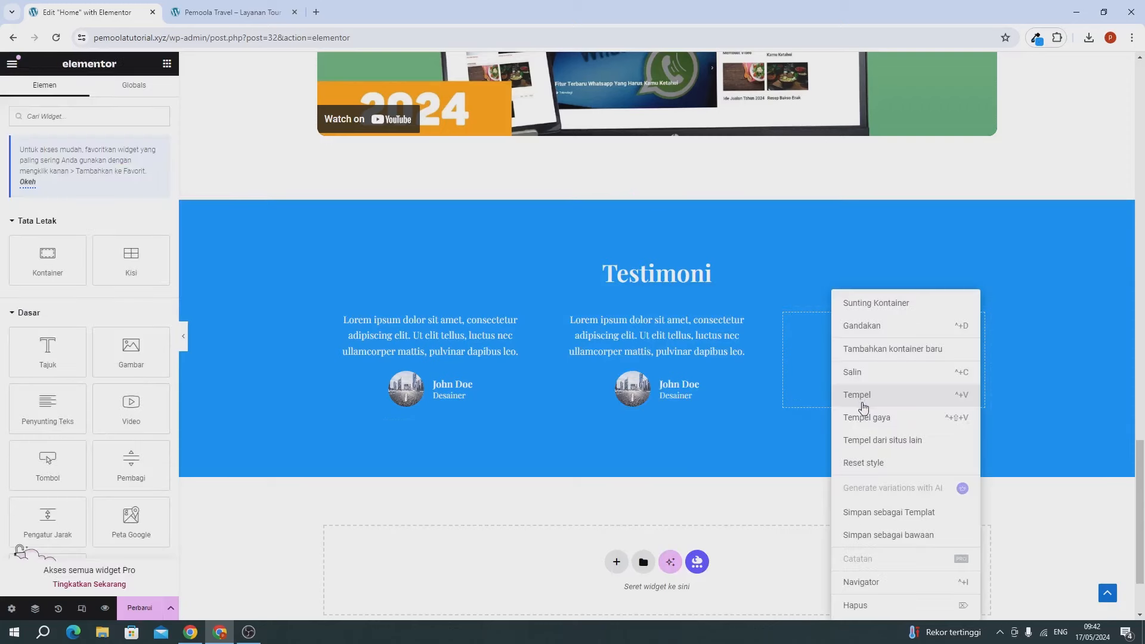
pyautogui.click(863, 407)
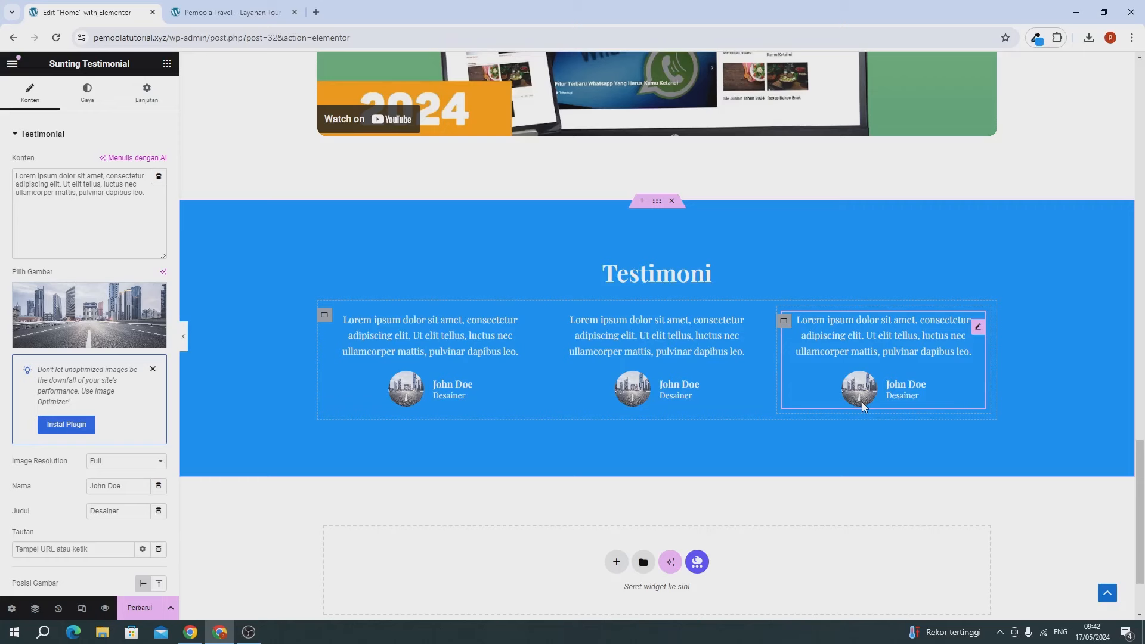
# Step: Select the middle testimonial's quote, name and Desainer title text, then save the Home page
pyautogui.click(621, 316)
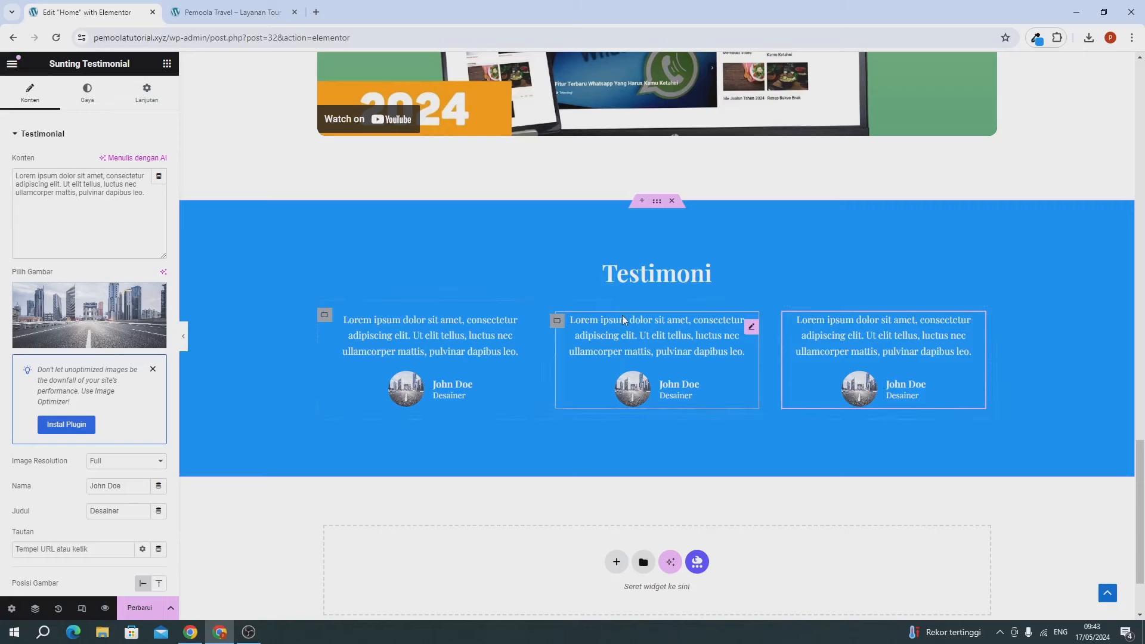
pyautogui.moveTo(43, 176); pyautogui.dragTo(87, 186)
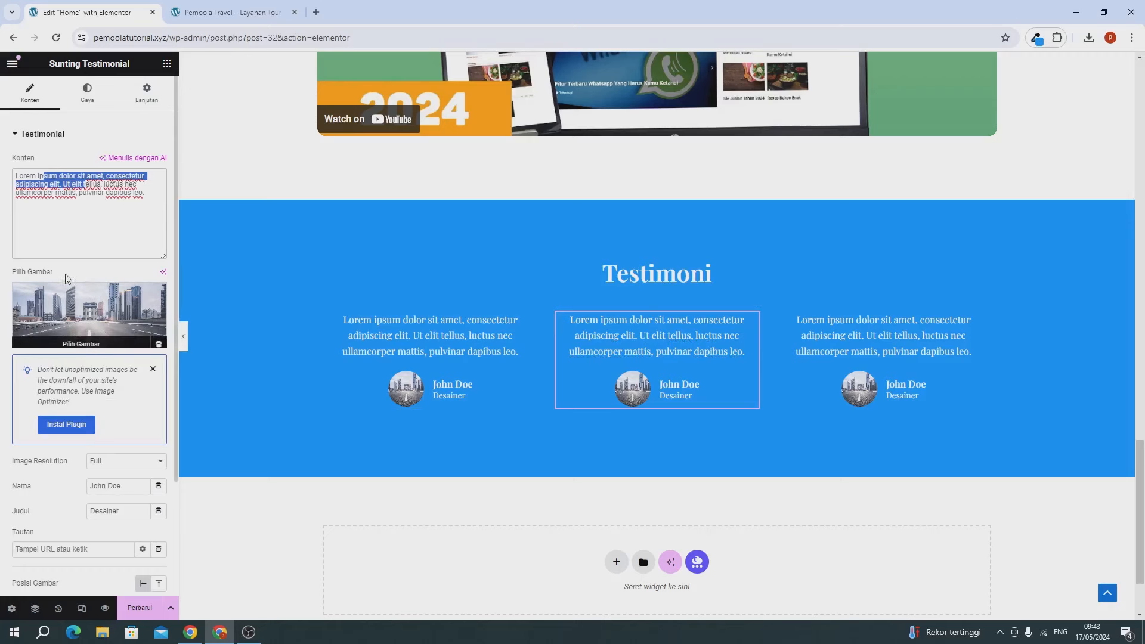
pyautogui.scroll(-1, 88, 321)
pyautogui.scroll(-1, 88, 320)
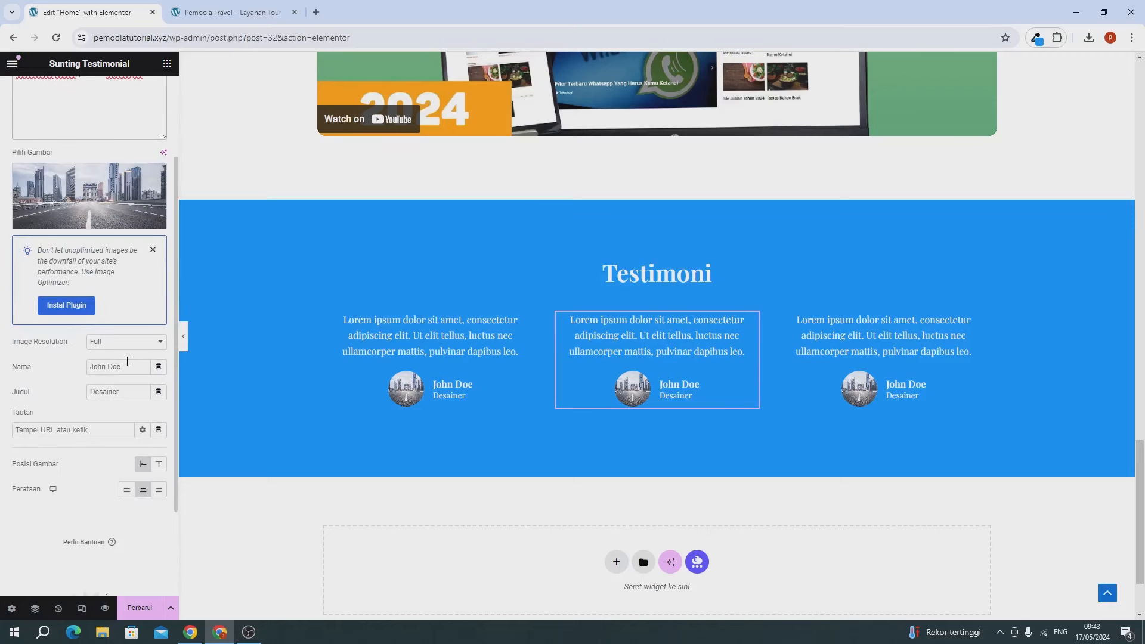
pyautogui.moveTo(118, 366); pyautogui.dragTo(49, 364)
pyautogui.moveTo(120, 391); pyautogui.dragTo(60, 395)
pyautogui.click(140, 608)
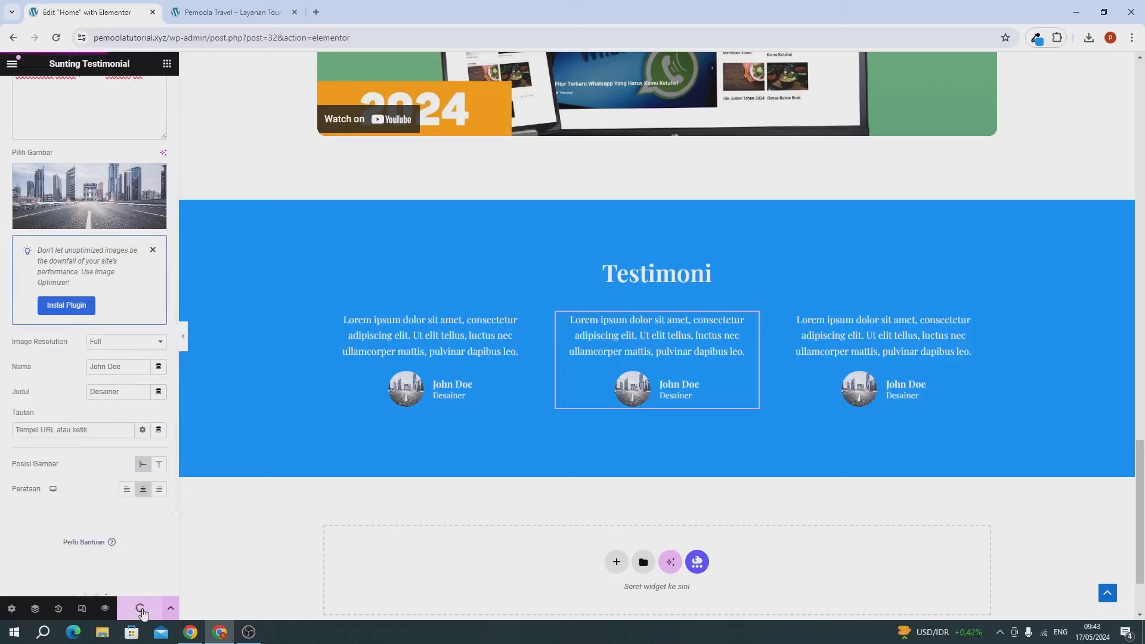
# Step: Reload the live site and scroll down to check the three Testimoni testimonials
pyautogui.click(212, 18)
pyautogui.click(57, 38)
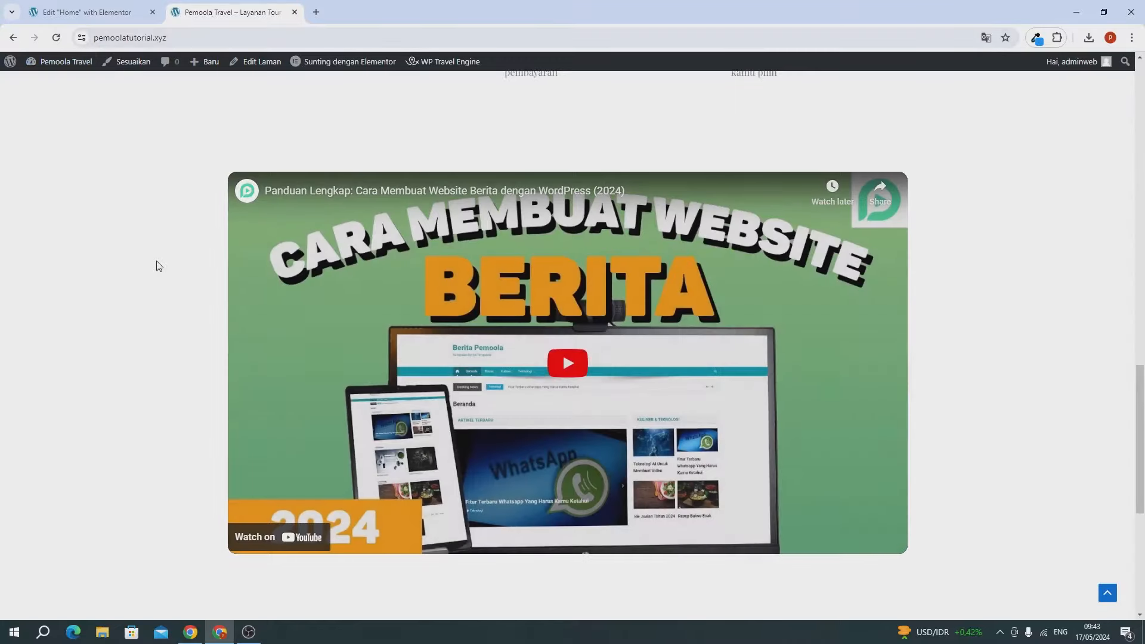
pyautogui.scroll(-6, 157, 264)
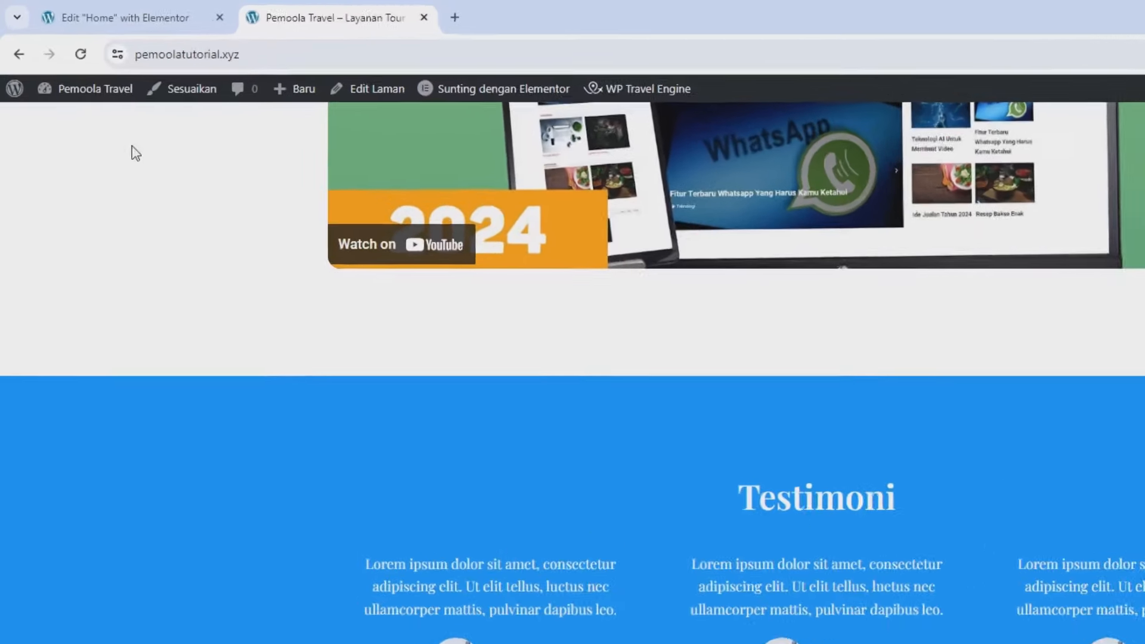
# Step: Open the Dasbor admin link in a new tab and place it beside the editor tab
pyautogui.moveTo(56, 67)
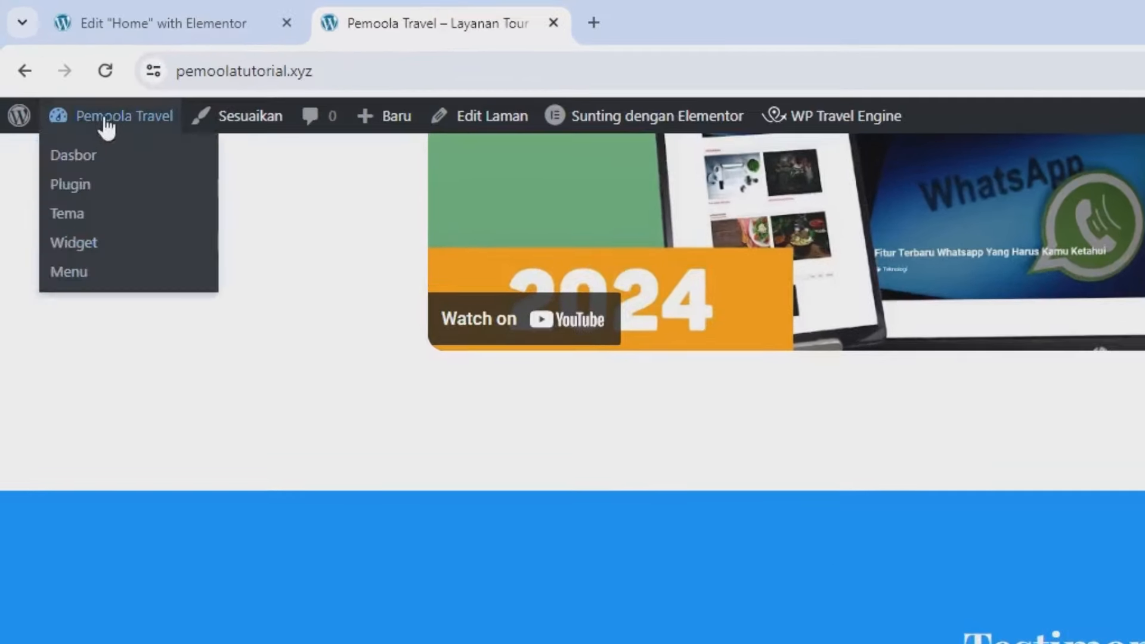
pyautogui.rightClick(73, 153)
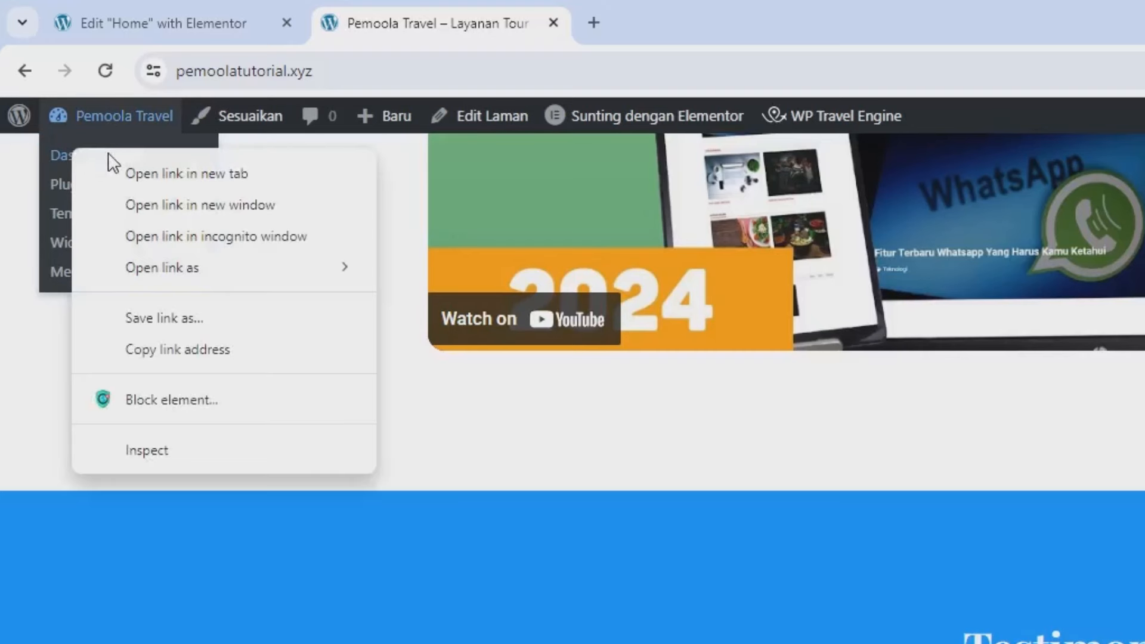
pyautogui.click(137, 171)
pyautogui.moveTo(793, 24); pyautogui.dragTo(435, 10)
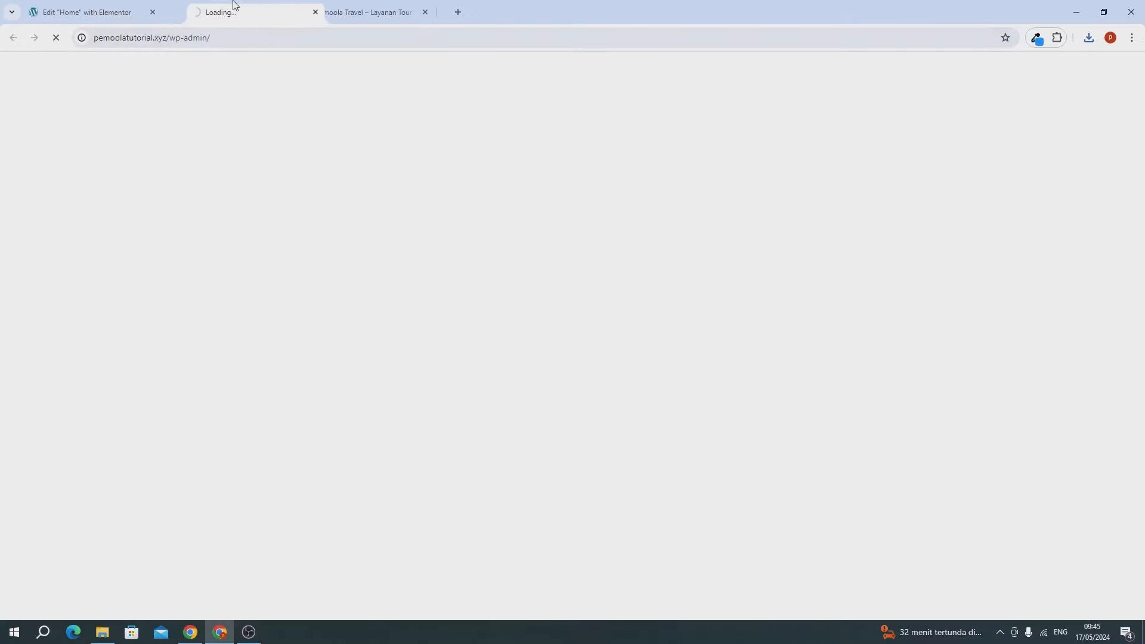
pyautogui.moveTo(234, 6); pyautogui.dragTo(235, 7)
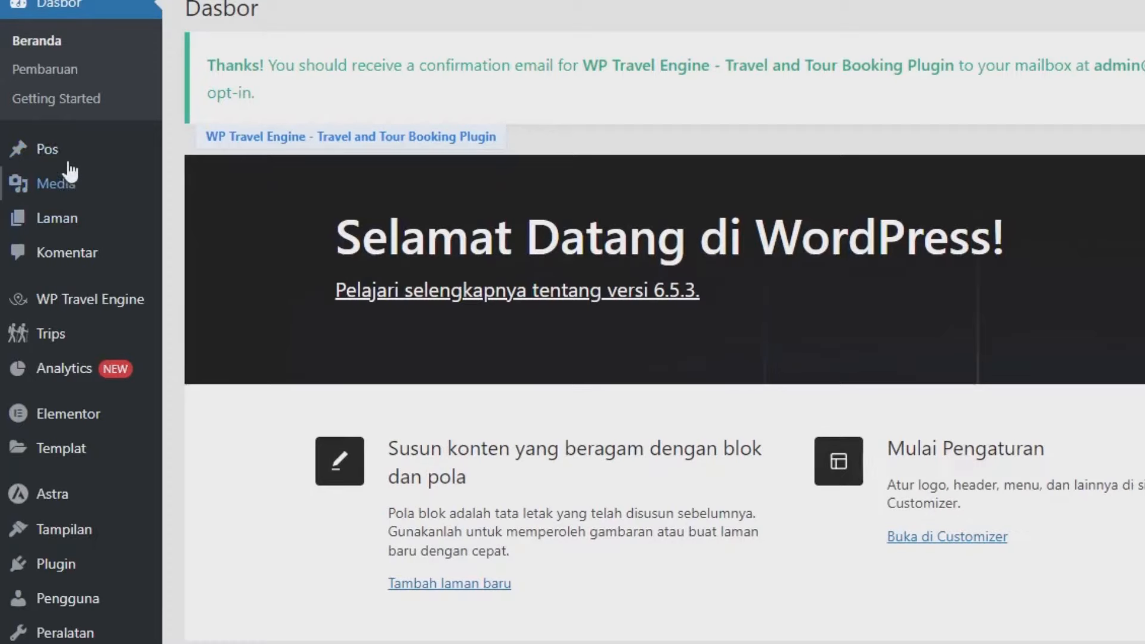
# Step: Move the Hello world post to trash from Pos > Semua Pos
pyautogui.moveTo(66, 158)
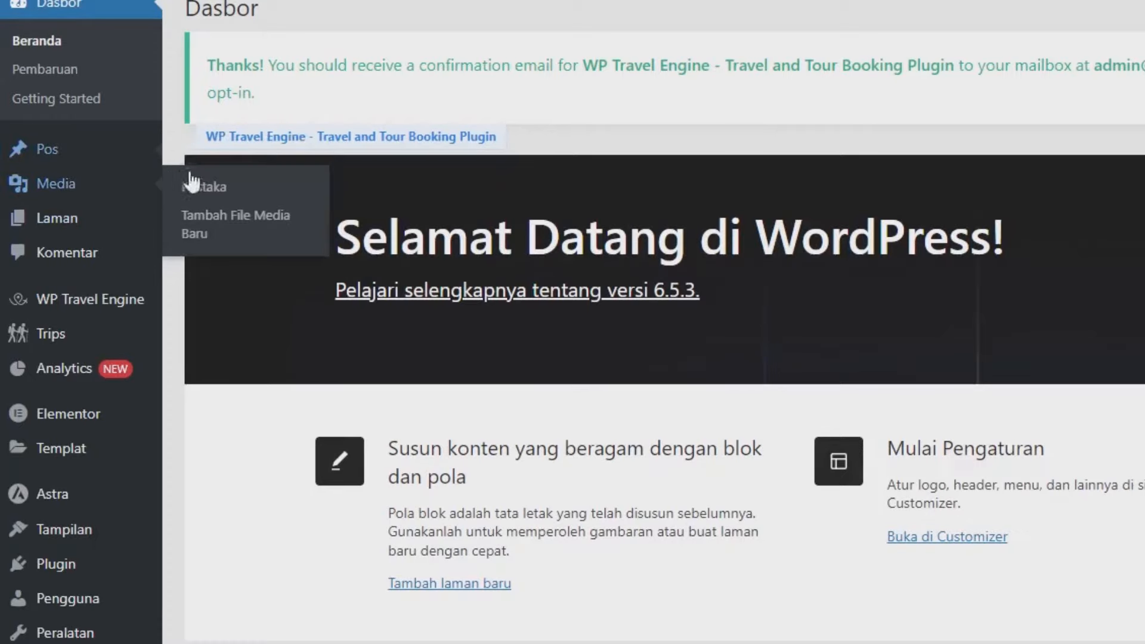
pyautogui.click(104, 158)
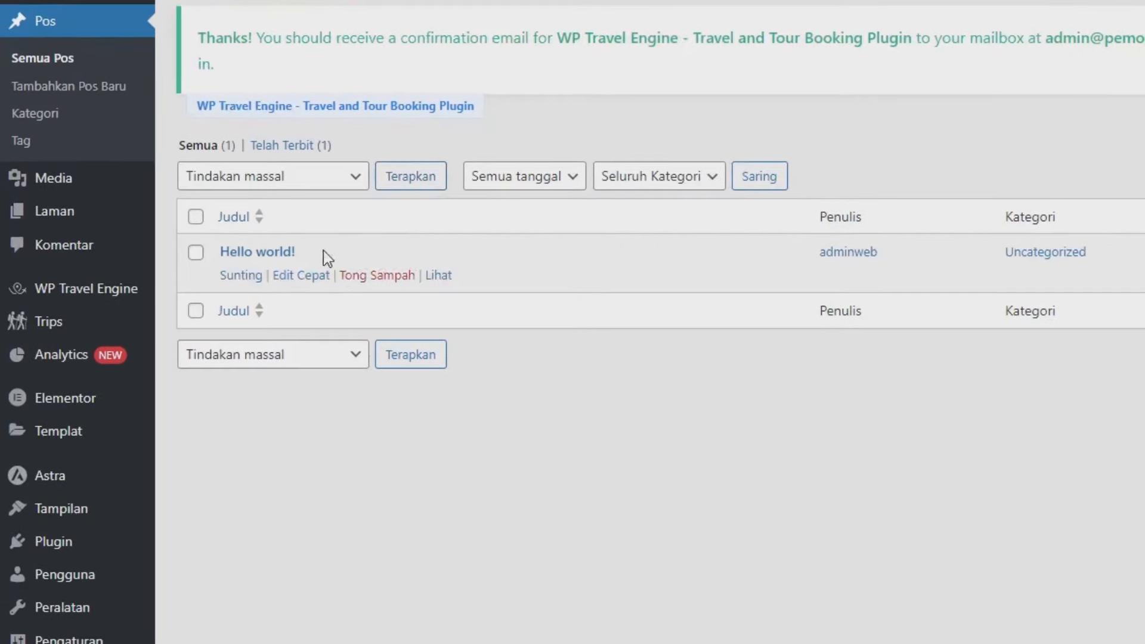
pyautogui.click(367, 277)
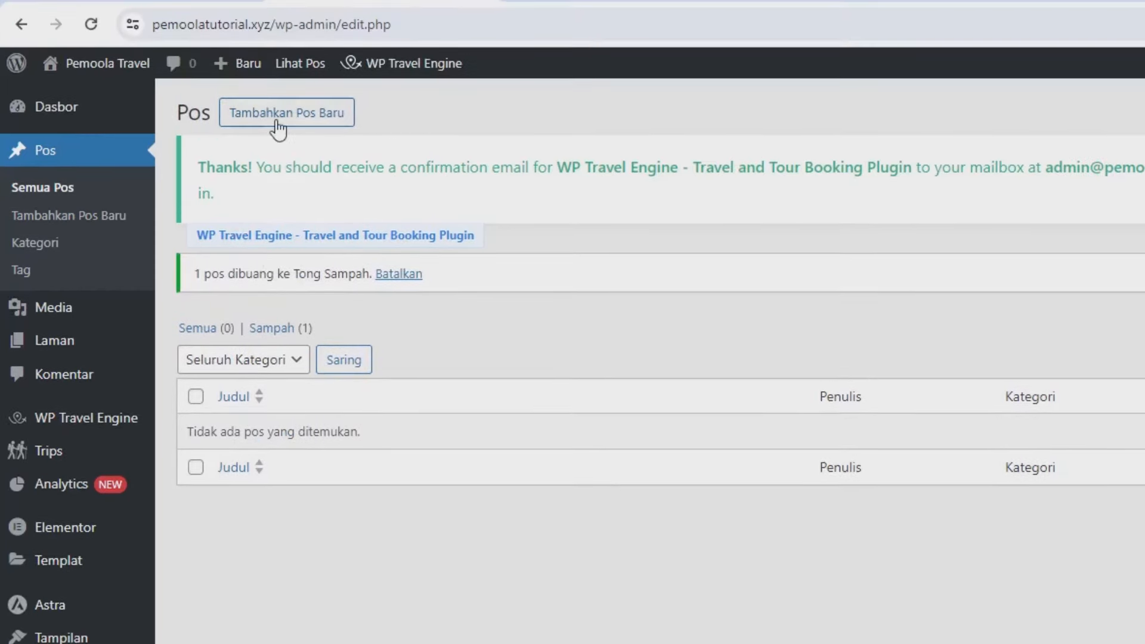
# Step: Create a new post titled 'Layanan Tour Travel Indonesia'
pyautogui.click(277, 122)
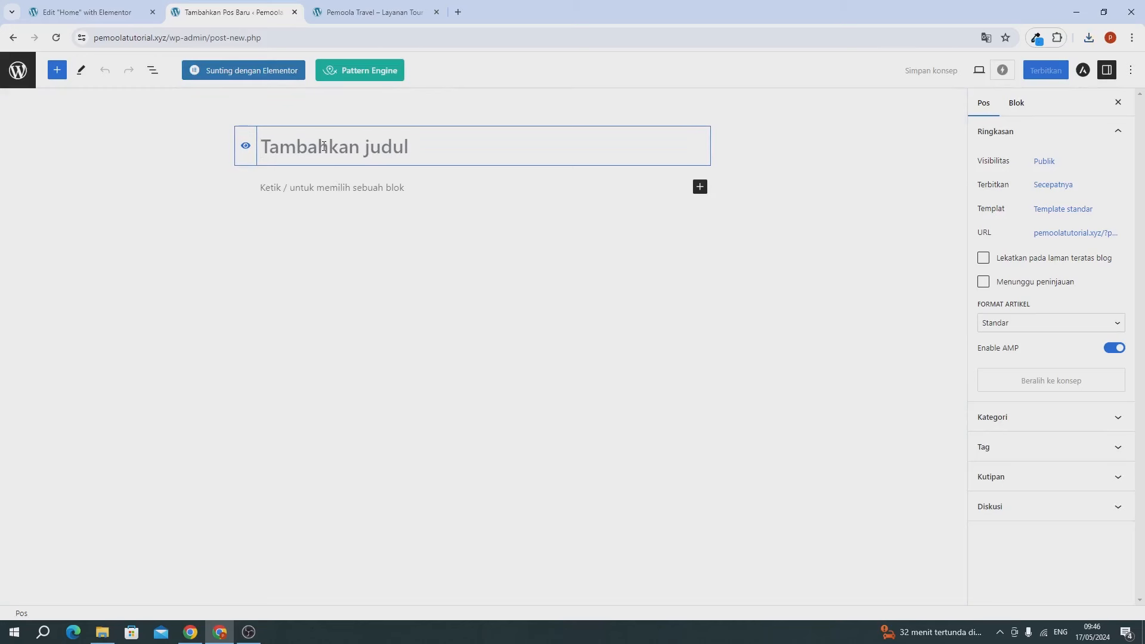
pyautogui.write('Lay')
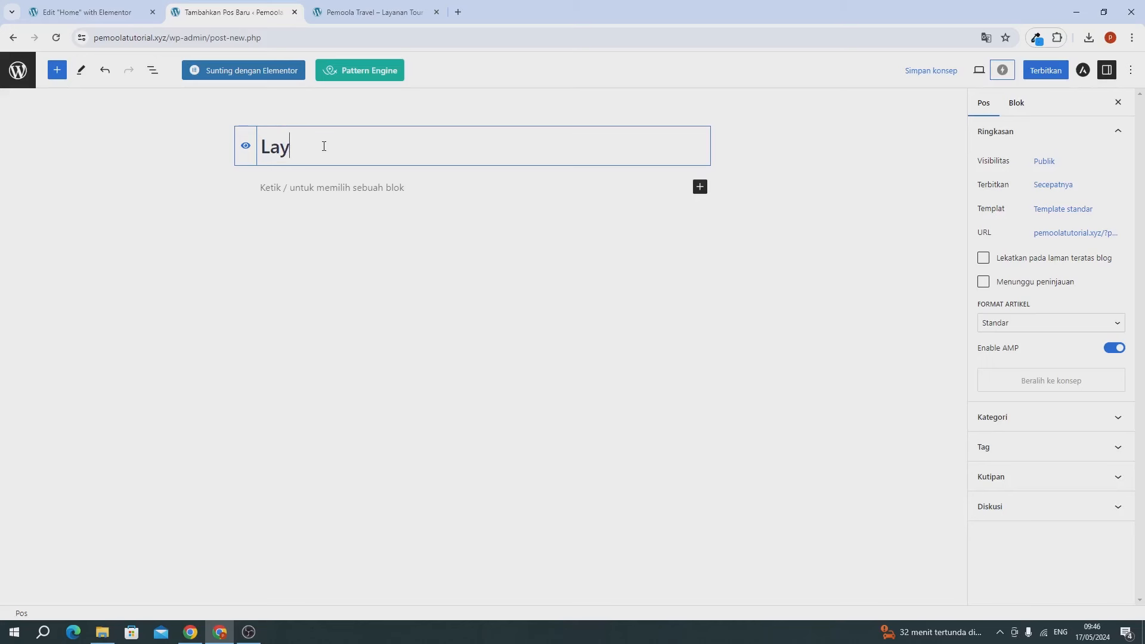
pyautogui.write('anan Tour Trav')
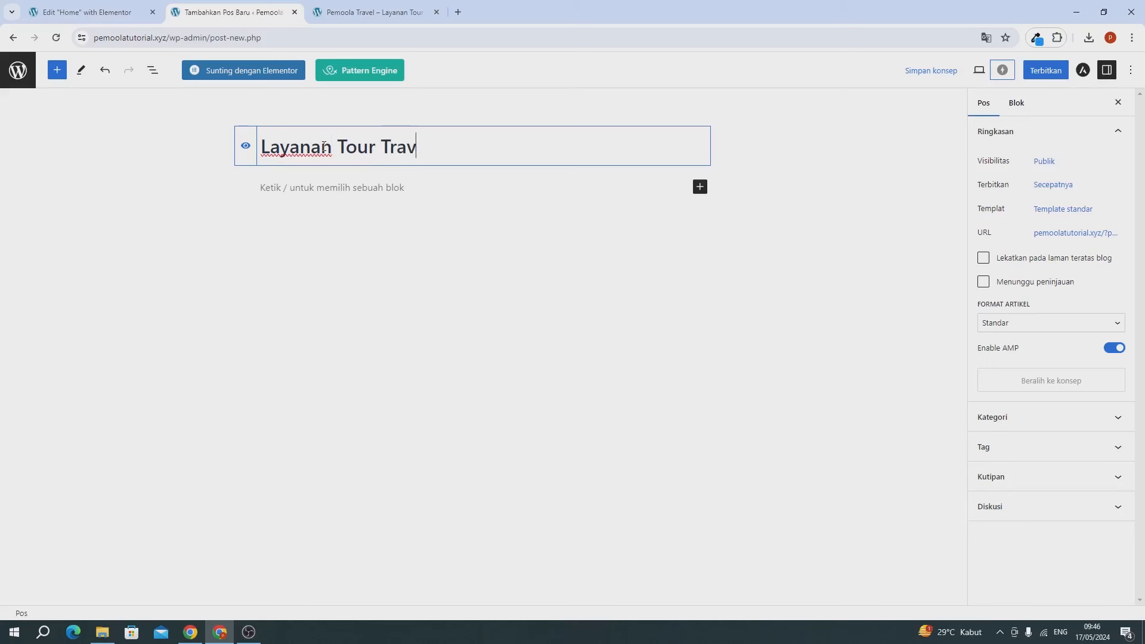
pyautogui.write('el Indonesia')
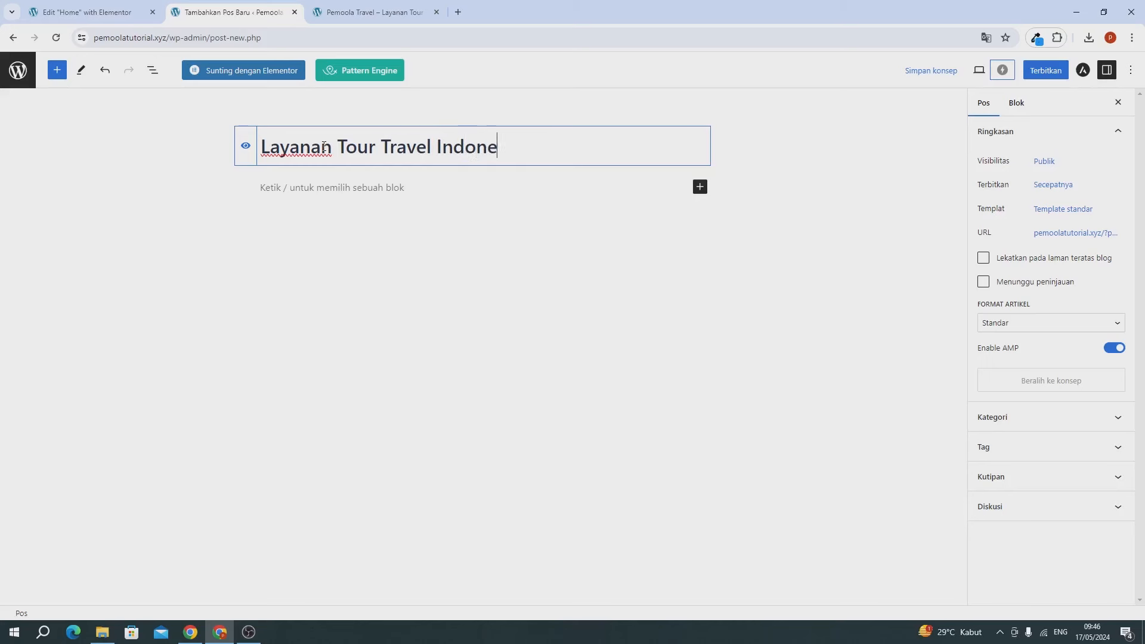
# Step: Paste the three Lorem ipsum paragraphs into the body and publish with Terbitkan
pyautogui.click(303, 188)
pyautogui.write('Lorem ipsum dolor sit amet, consectetur adipiscing elit, sed do eiusmod of the tempor incididunt ut labore et dolore magna aliqua. In eu mi bibendum neque egestas congue quisque egestas. Iaculis nunc sed augue lacus viverra vitae congue eu. Lacinia quis eros donec ac odio tempor orci dapibus.  Lorem ipsum dolor sit amet, consectetur adipiscing elit, sed do eiusmod of the tempor incididunt ut labore et dolore magna aliqua. In eu mi bibendum neque egestas congue quisque egestas. Iaculis nunc sed augue lacus viverra vitae congue eu. Lacinia quis eros donec ac odio tempor orci dapibus.  Lorem ipsum dolor sit amet, consectetur adipiscing elit, sed do eiusmod of the tempor incididunt ut labore et dolore magna aliqua. In eu mi bibendum neque egestas congue quisque egestas. Iaculis nunc sed augue lacus viverra vitae congue eu. Lacinia quis eros donec ac odio tempor orci dapibus.')
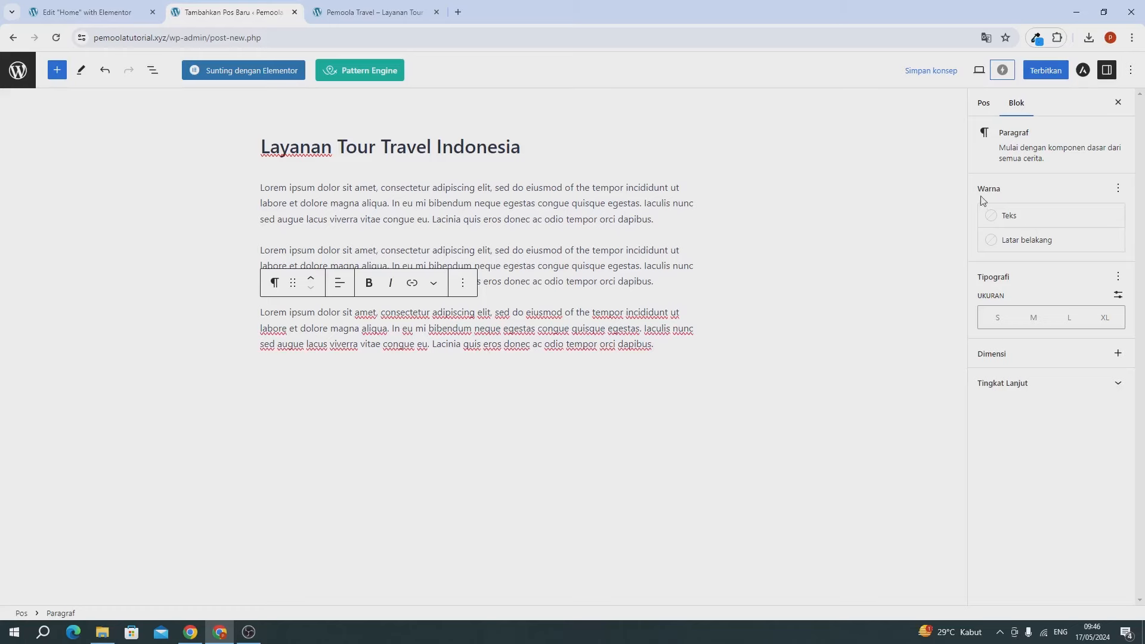
pyautogui.click(984, 103)
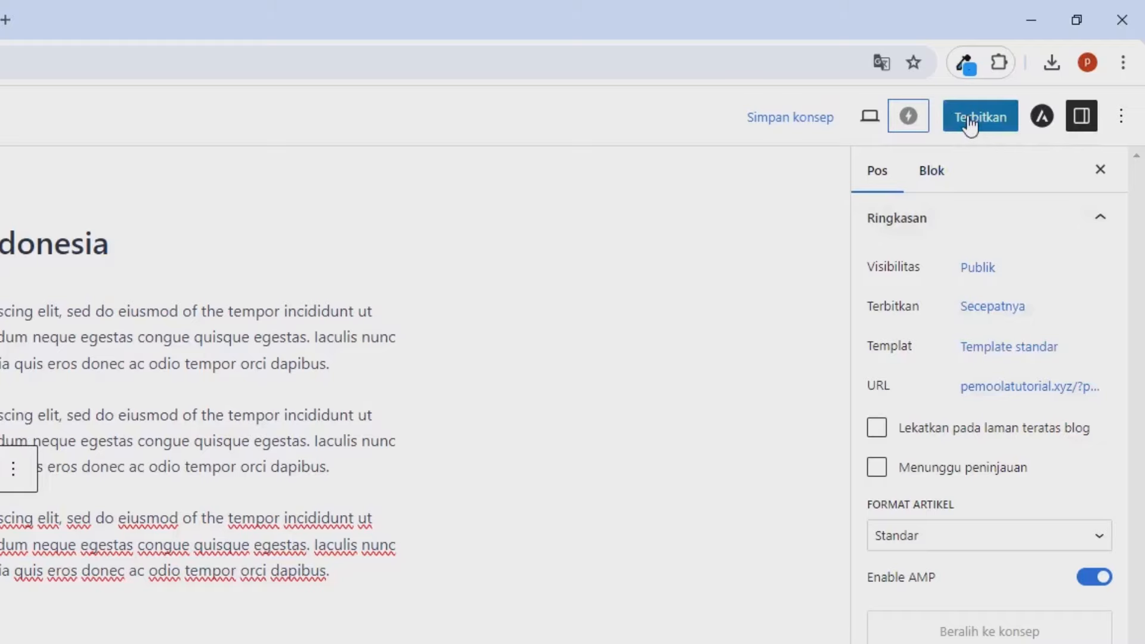
pyautogui.click(971, 122)
pyautogui.click(968, 120)
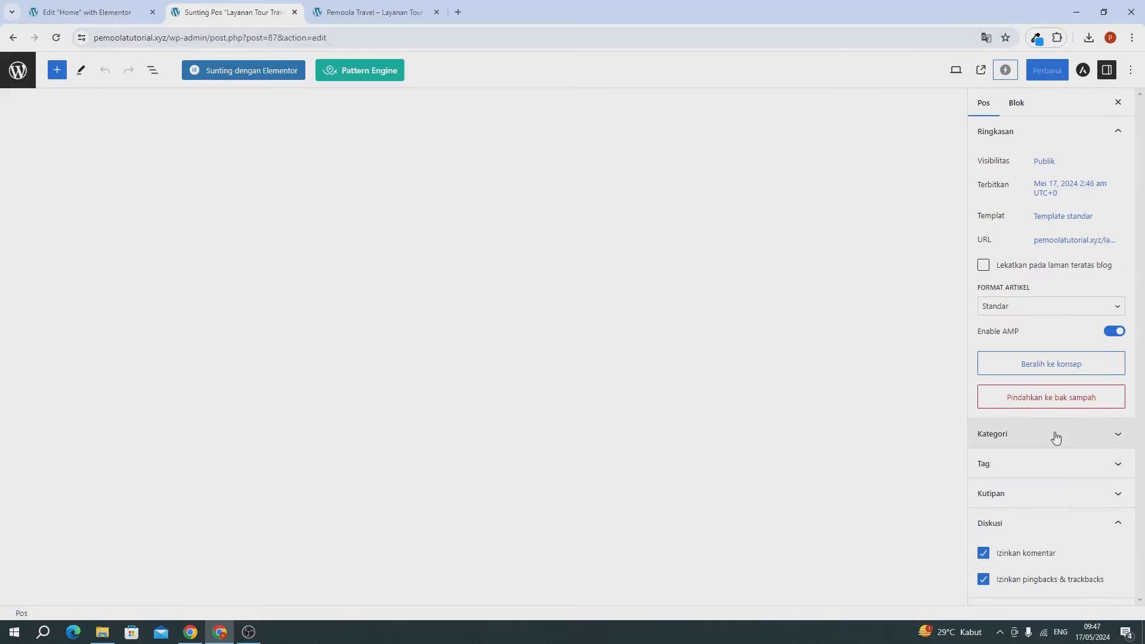
# Step: Set the city photo from Pustaka Media as featured image, click Perbarui, then return to the posts list
pyautogui.scroll(-1, 1021, 450)
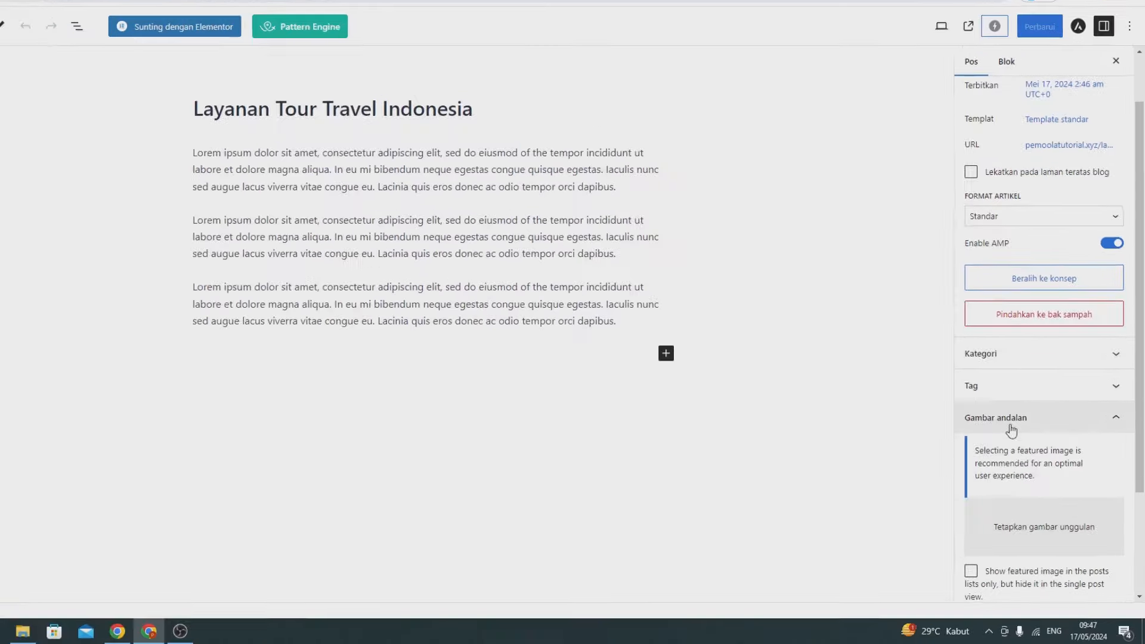
pyautogui.click(1038, 535)
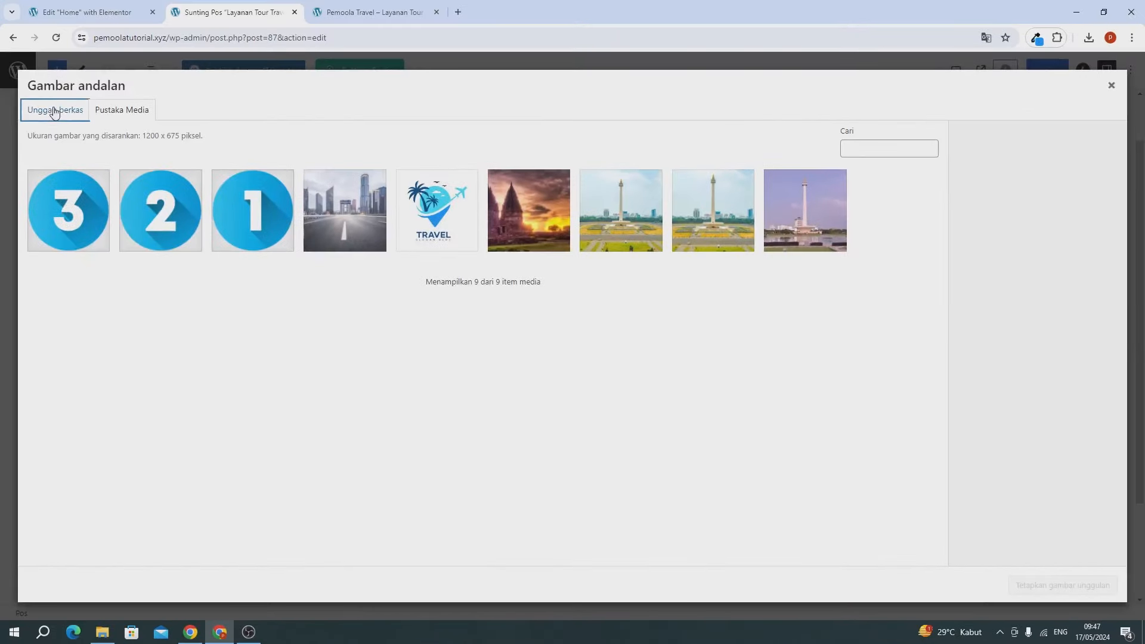
pyautogui.click(54, 111)
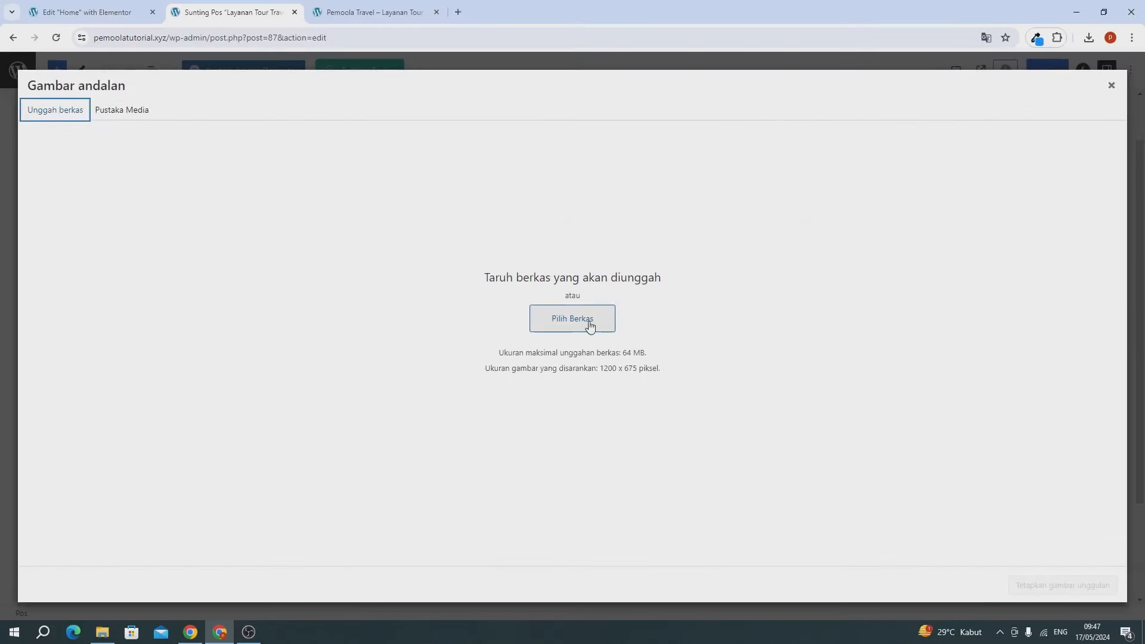
pyautogui.click(122, 111)
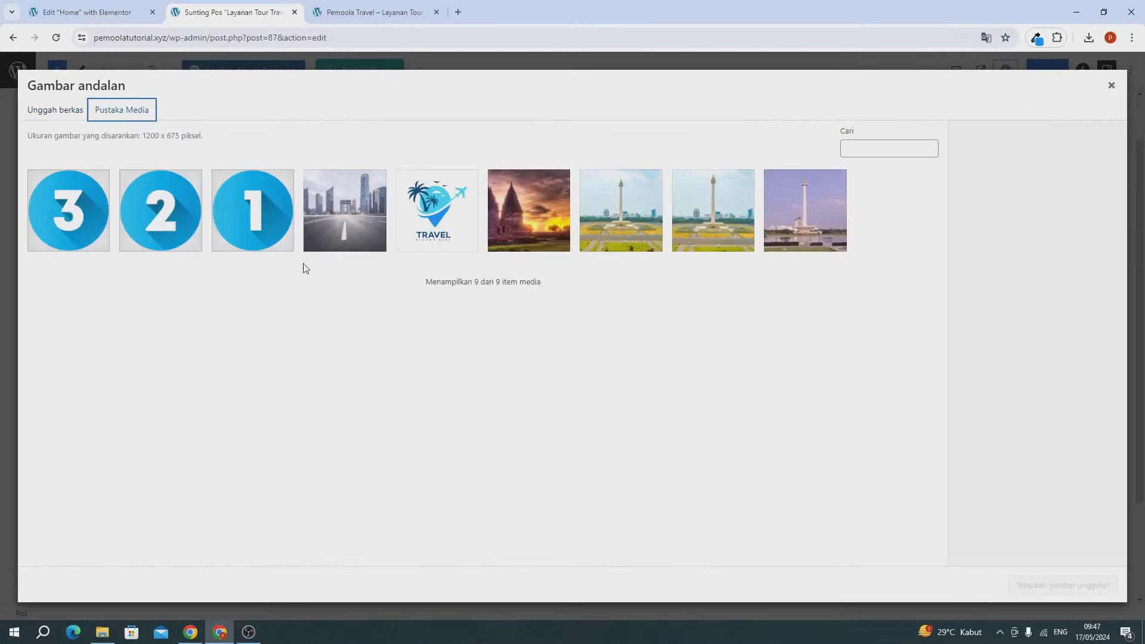
pyautogui.click(332, 237)
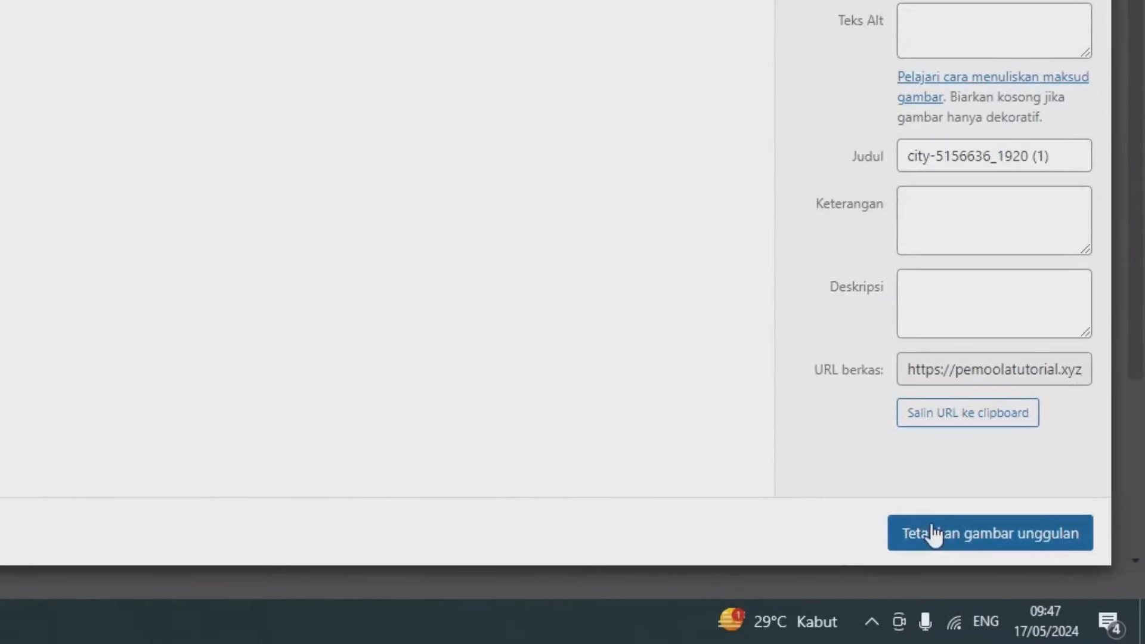
pyautogui.click(935, 535)
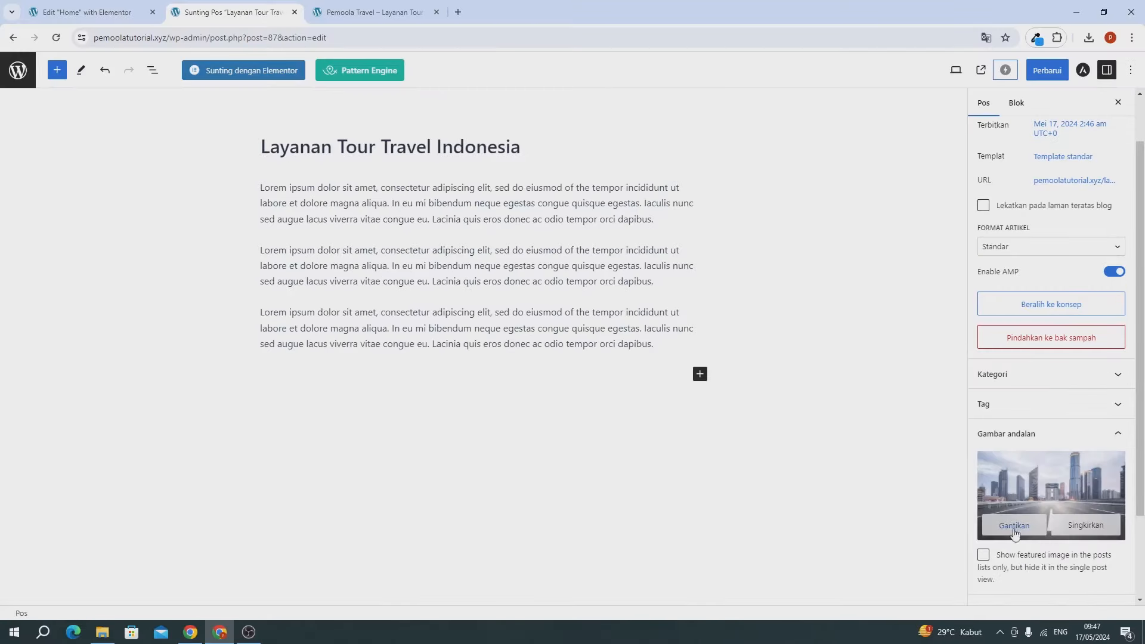
pyautogui.click(1047, 71)
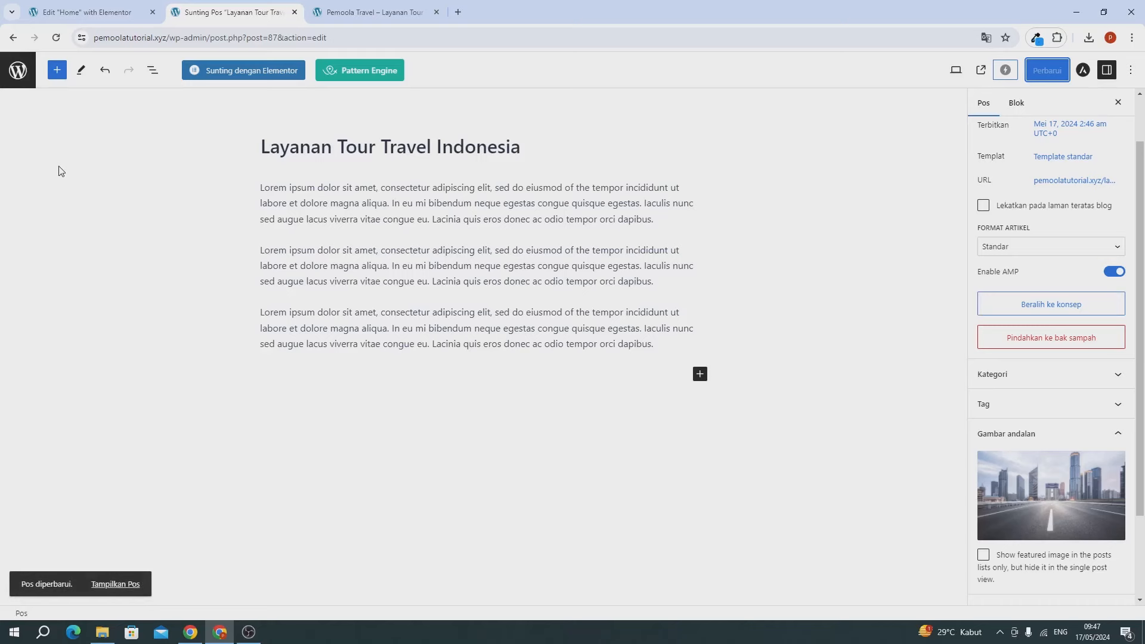
pyautogui.click(29, 77)
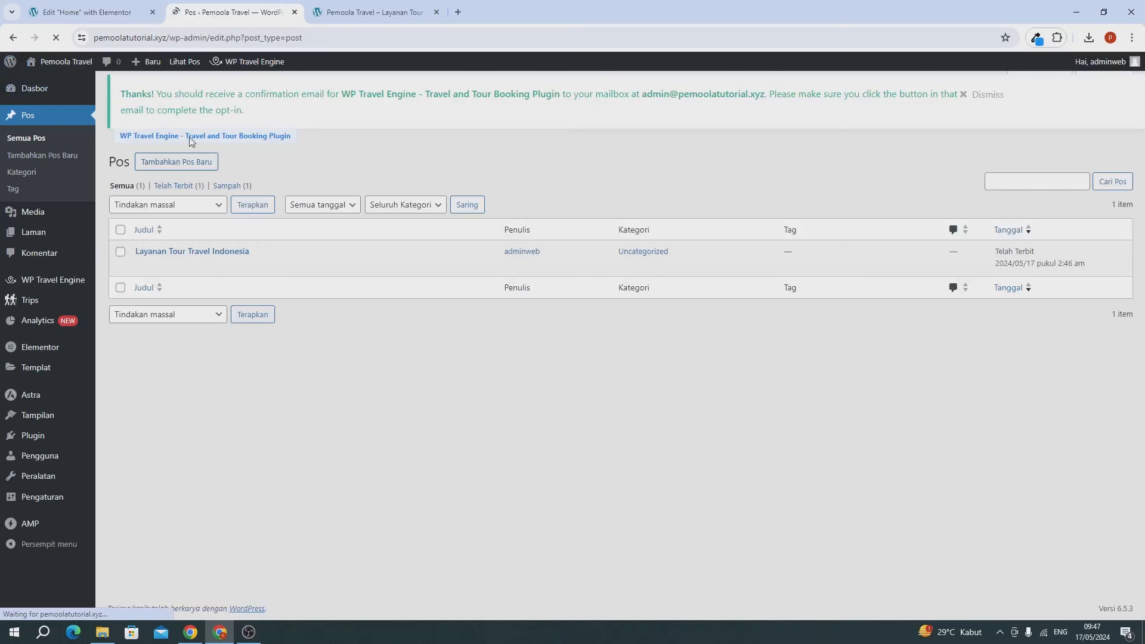
# Step: Start the 'Layanan Tour Travel Jakarta' post and paste in the three Lorem ipsum paragraphs
pyautogui.click(167, 163)
pyautogui.write('Layanan Tour Travel Jakarta')
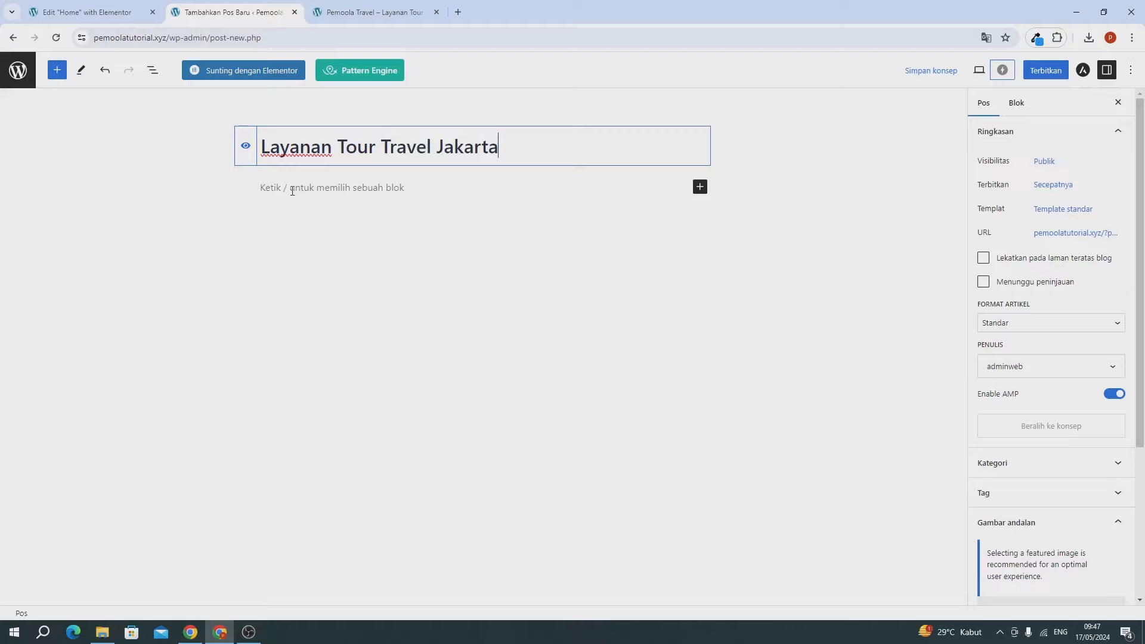
pyautogui.click(292, 188)
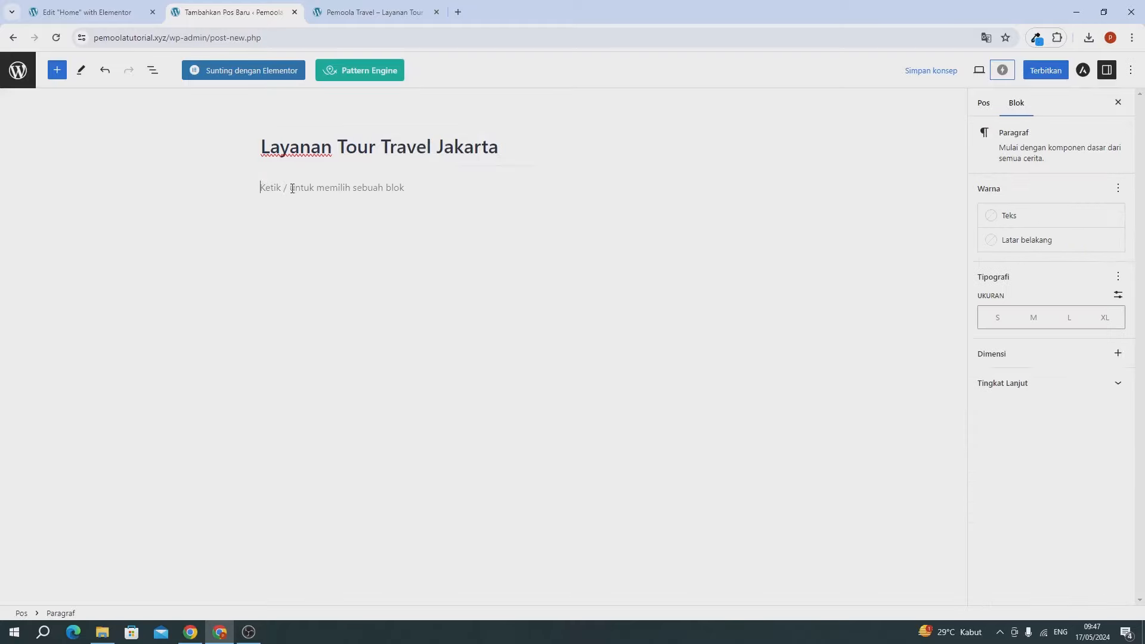
pyautogui.write('Lorem ipsum dolor sit amet, consectetur adipiscing elit, sed do eiusmod of the tempor incididunt ut labore et dolore magna aliqua. In eu mi bibendum neque egestas congue quisque egestas. Iaculis nunc sed augue lacus viverra vitae congue eu. Lacinia quis eros donec ac odio tempor orci dapibus. Lorem ipsum dolor sit amet, consectetur adipiscing elit, sed do eiusmod of the tempor incididunt ut labore et dolore magna aliqua. In eu mi bibendum neque egestas congue quisque egestas. Iaculis nunc sed augue lacus viverra vitae congue eu. Lacinia quis eros donec ac odio tempor orci dapibus. Lorem ipsum dolor sit amet, consectetur adipiscing elit, sed do eiusmod of the tempor incididunt ut labore et dolore magna aliqua. In eu mi bibendum neque egestas congue quisque egestas. Iaculis nunc sed augue lacus viverra vitae congue eu. Lacinia quis eros donec ac odio tempor orci dapibus.')
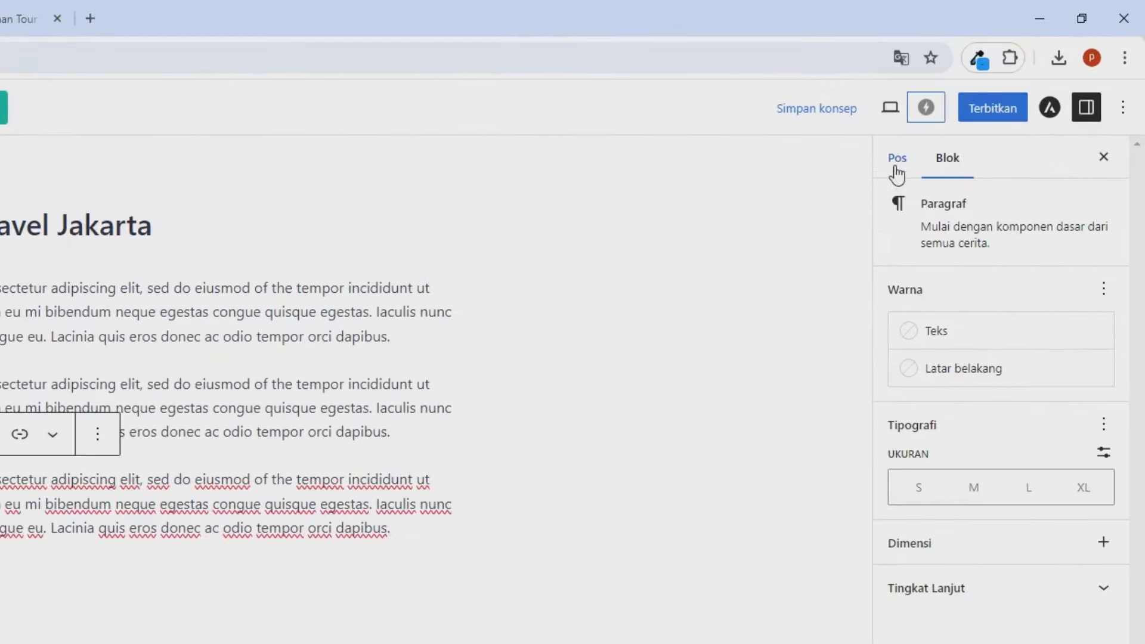
# Step: Upload the boats and tour-ronde images, then set the sailing-boats photo as featured image
pyautogui.click(939, 131)
pyautogui.scroll(-5, 1013, 388)
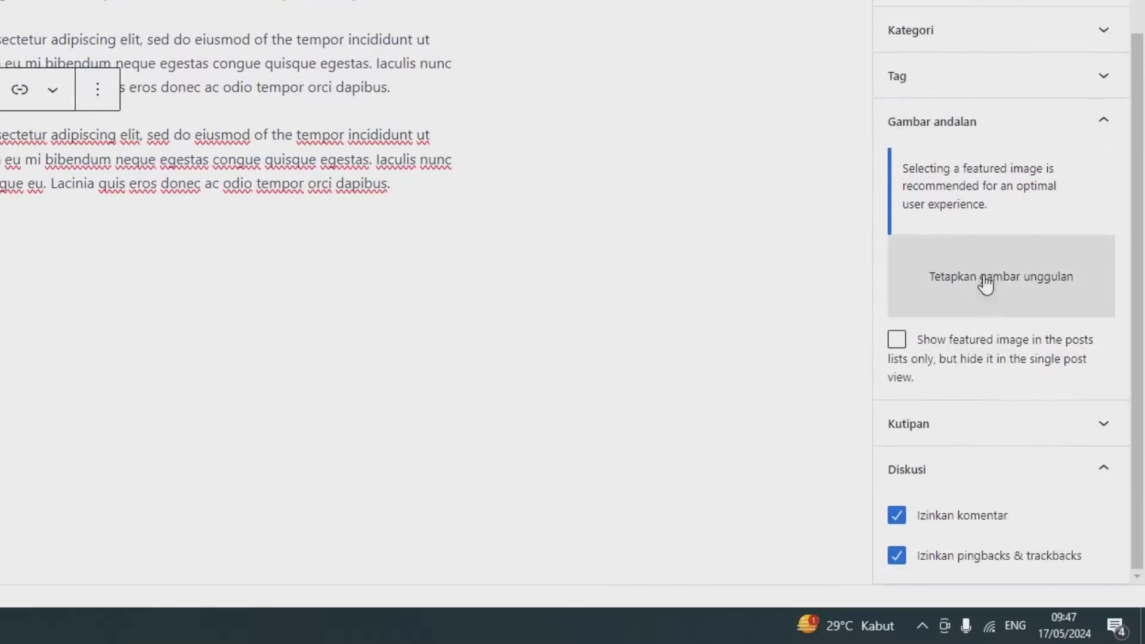
pyautogui.click(985, 280)
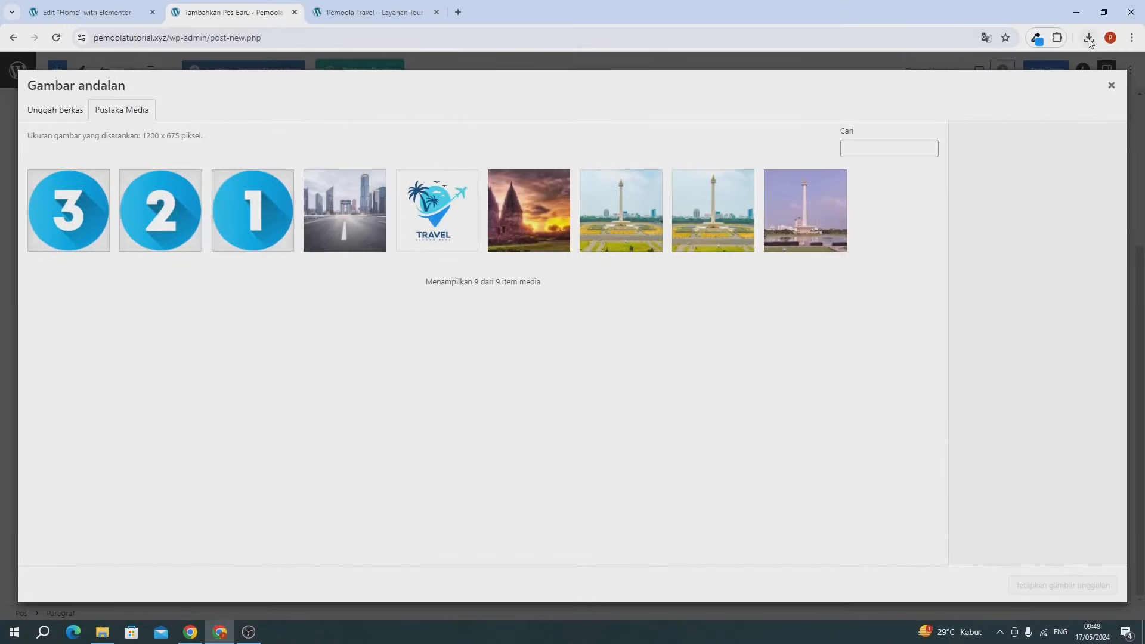
pyautogui.click(1089, 40)
pyautogui.moveTo(1013, 89); pyautogui.dragTo(710, 185)
pyautogui.moveTo(959, 127); pyautogui.dragTo(636, 421)
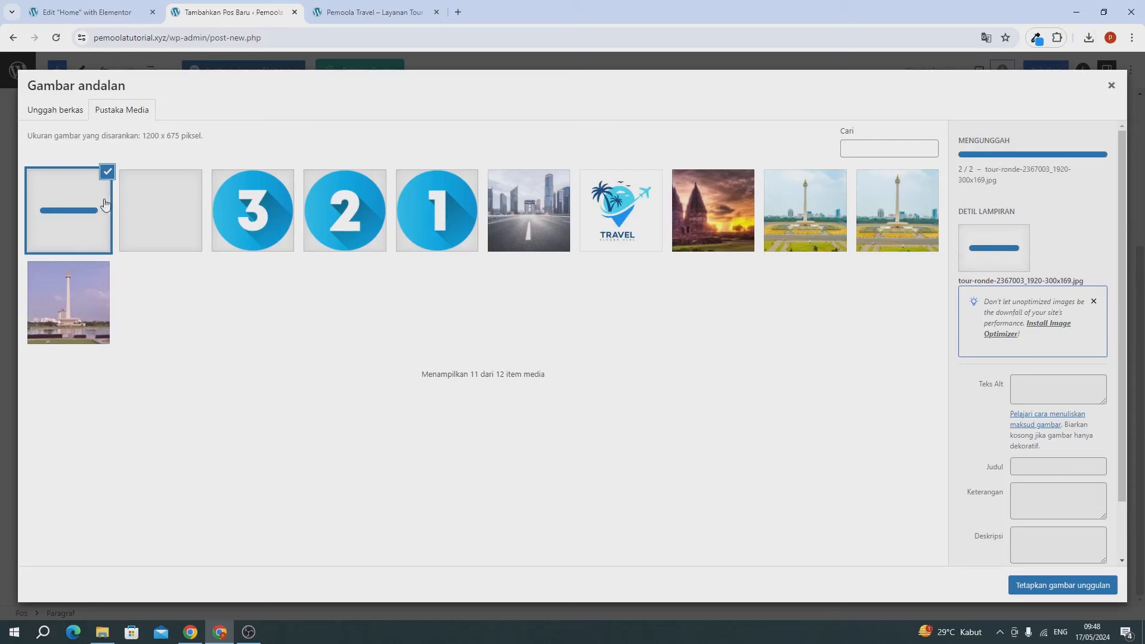
pyautogui.click(156, 222)
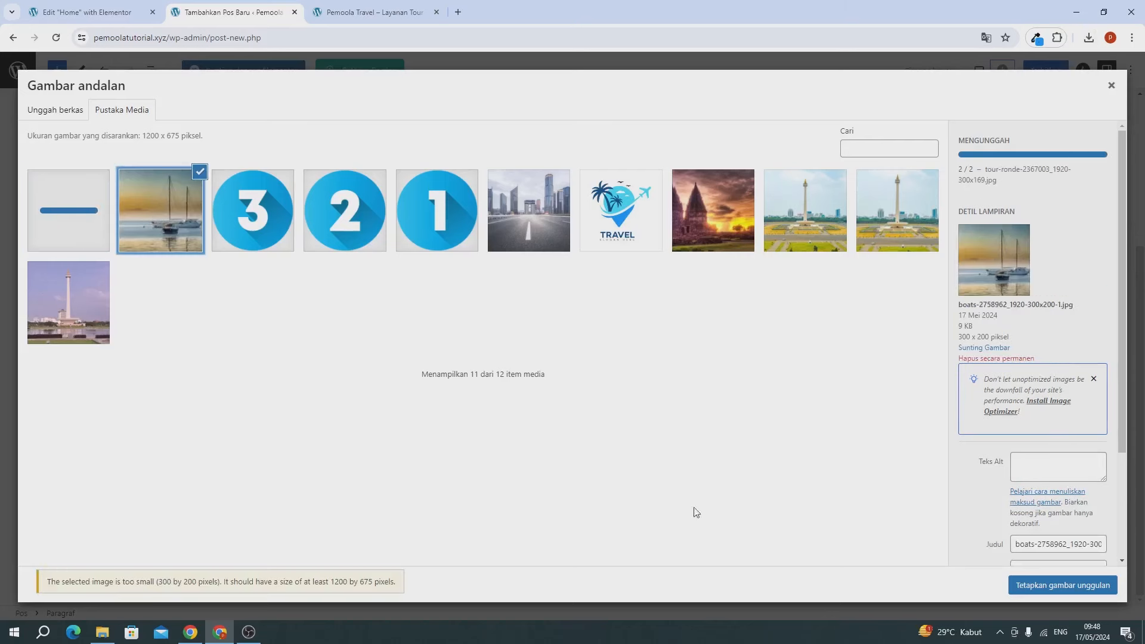
pyautogui.click(1038, 586)
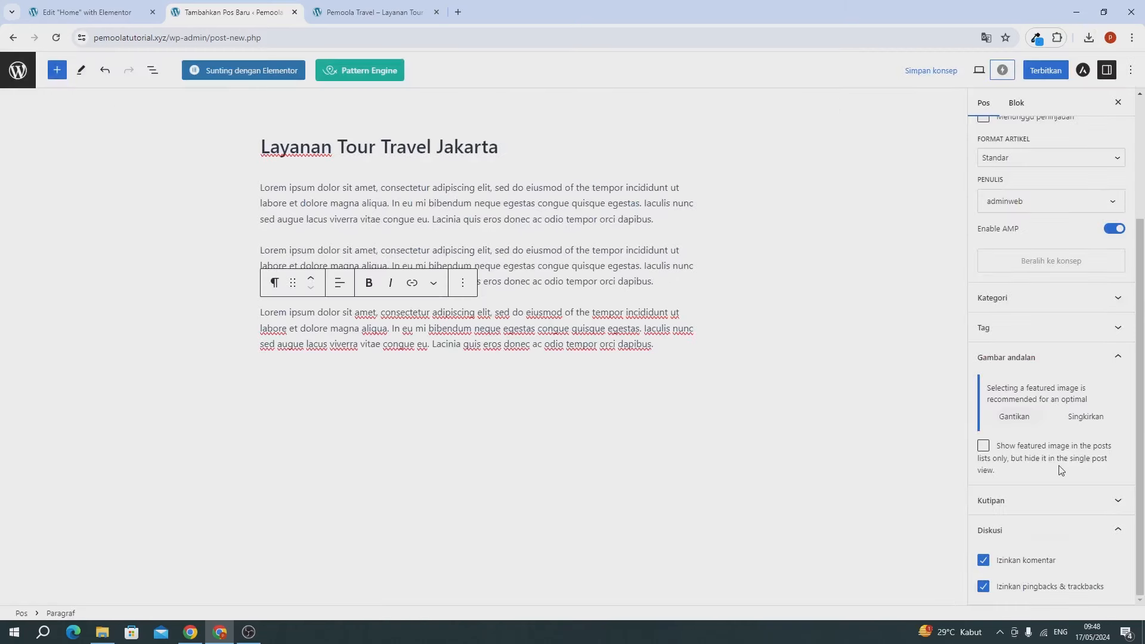
# Step: Publish the Jakarta post with Terbitkan twice
pyautogui.scroll(3, 1042, 428)
pyautogui.scroll(-3, 1040, 423)
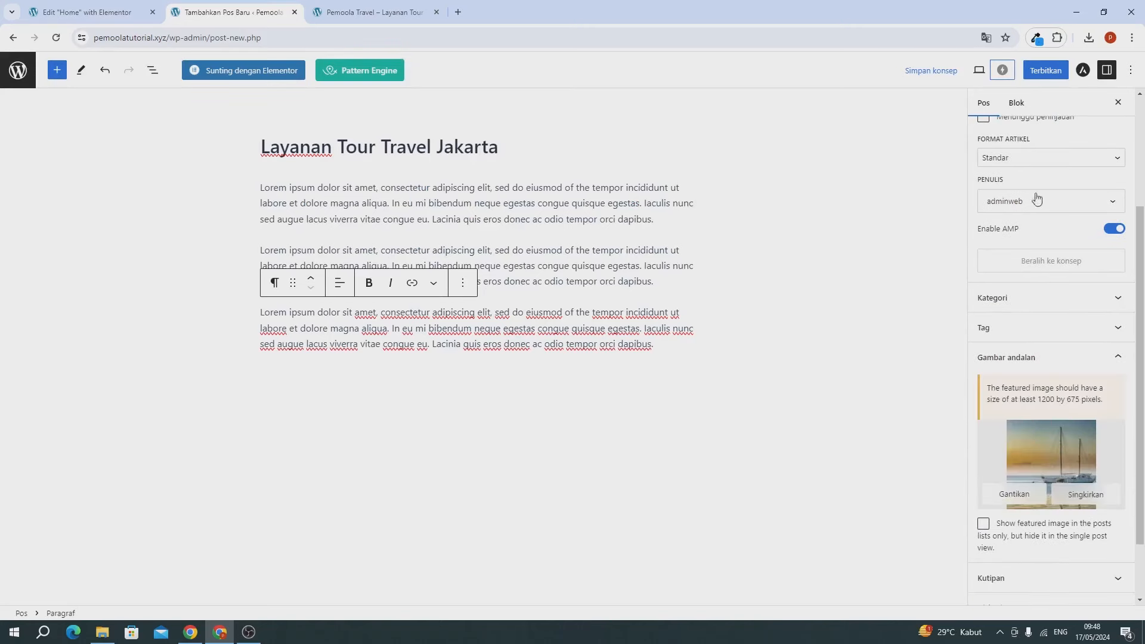
pyautogui.click(1043, 72)
pyautogui.click(1040, 70)
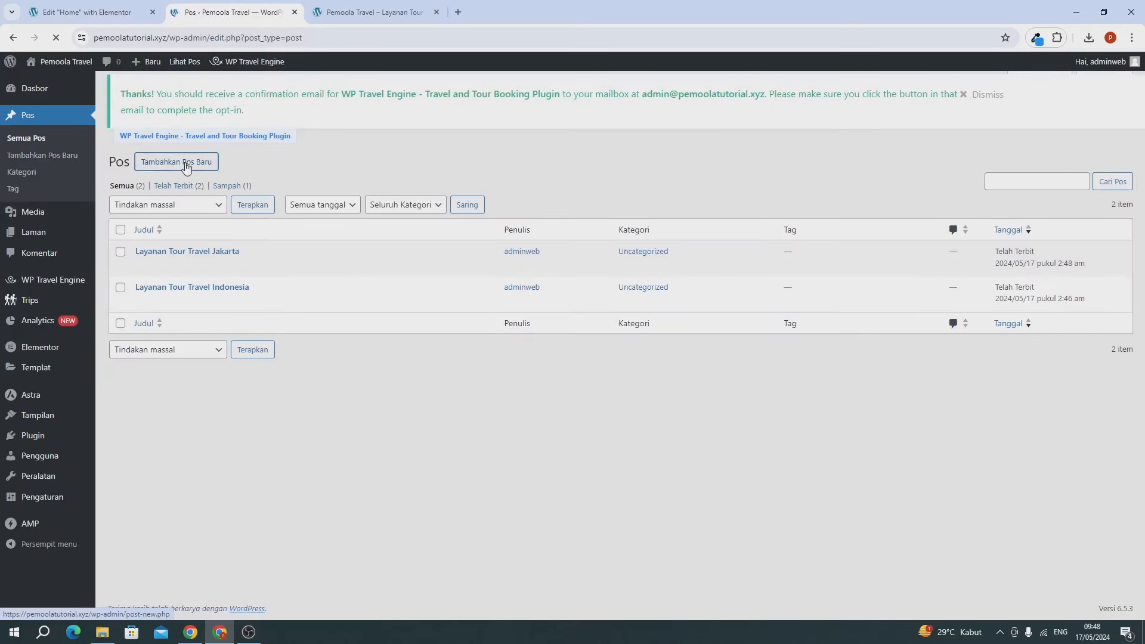
# Step: Title a new post 'Paket Wisata Murah' and paste the Lorem ipsum paragraphs into it
pyautogui.write('Paket')
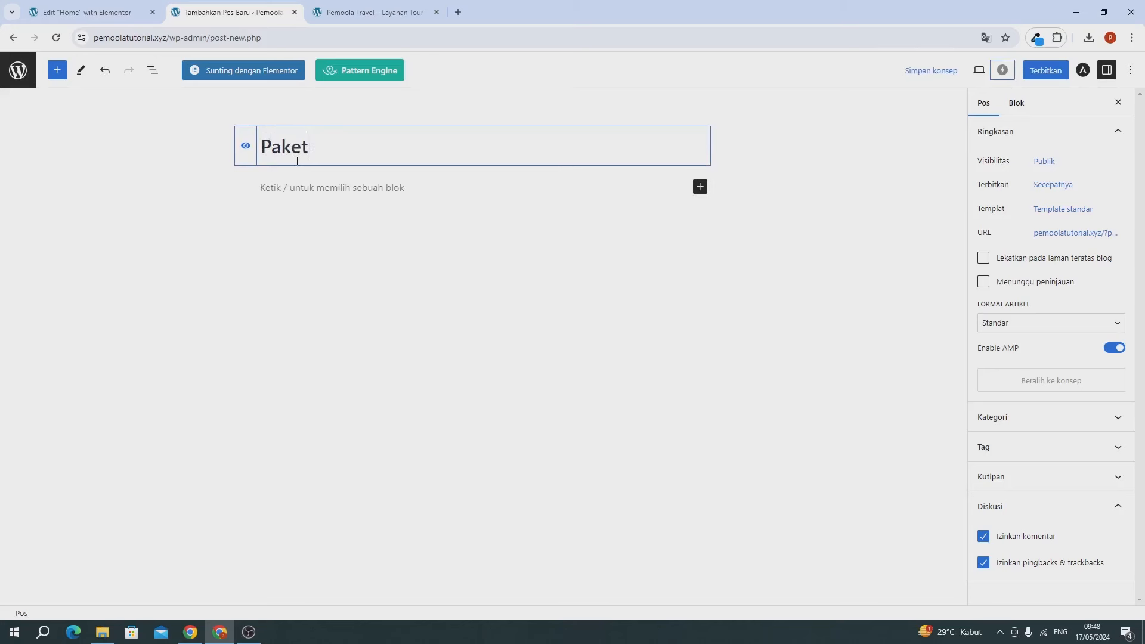
pyautogui.write(' Wisata Murah')
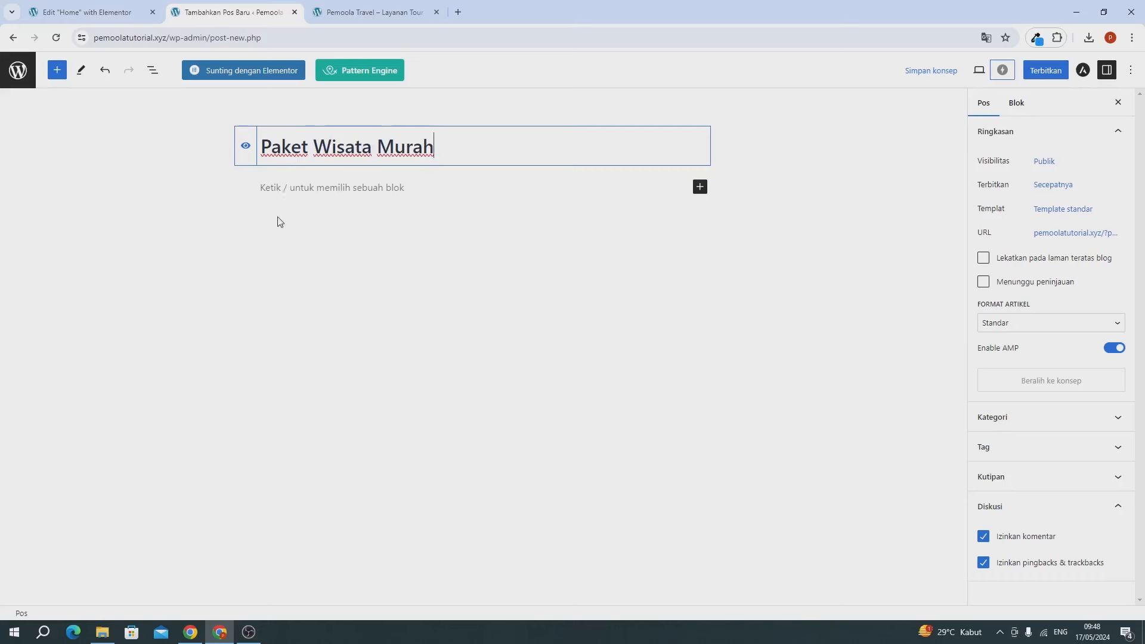
pyautogui.click(280, 186)
pyautogui.write('Lorem ipsum dolor sit amet, consectetur adipiscing elit, sed do eiusmod of the tempor incididunt ut labore et dolore magna aliqua. In eu mi bibendum neque egestas congue quisque egestas. Iaculis nunc sed augue lacus viverra vitae congue eu. Lacinia quis eros donec ac odio tempor orci dapibus.  Lorem ipsum dolor sit amet, consectetur adipiscing elit, sed do eiusmod of the tempor incididunt ut labore et dolore magna aliqua. In eu mi bibendum neque egestas congue quisque egestas. Iaculis nunc sed augue lacus viverra vitae congue eu. Lacinia quis eros donec ac odio tempor orci dapibus.  Lorem ipsum dolor sit amet, consectetur adipiscing elit, sed do eiusmod of the tempor incididunt ut labore et dolore magna aliqua. In eu mi bibendum neque egestas congue quisque egestas. Iaculis nunc sed augue lacus viverra vitae congue eu. Lacinia quis eros donec ac odio tempor orci dapibus.')
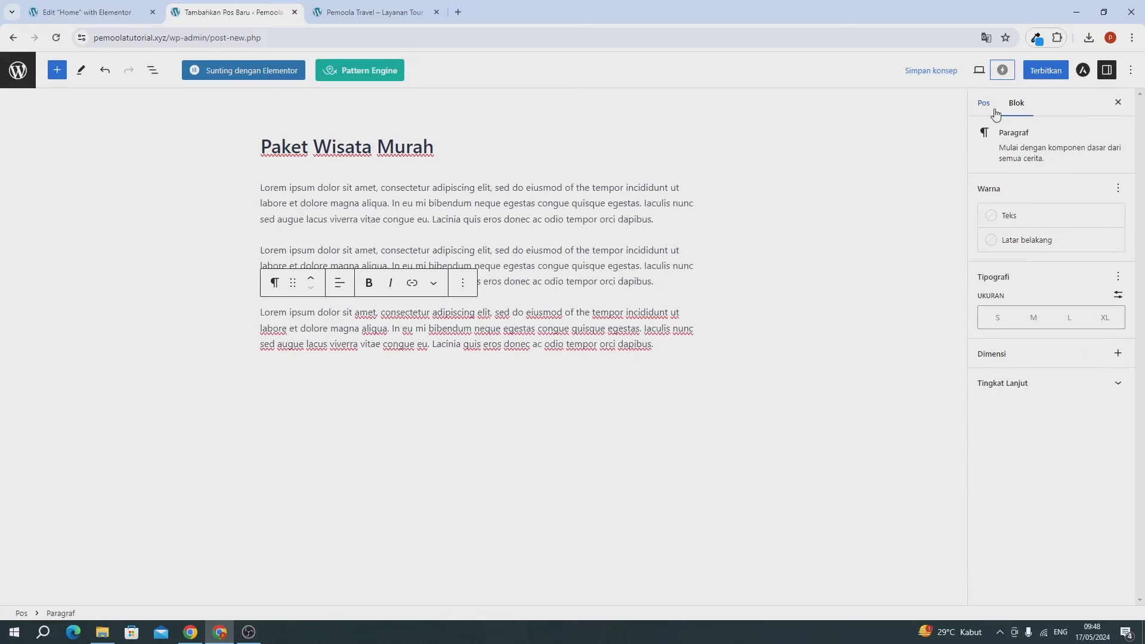
# Step: Expand the category and tag settings, then publish the post with Terbitkan twice
pyautogui.click(993, 104)
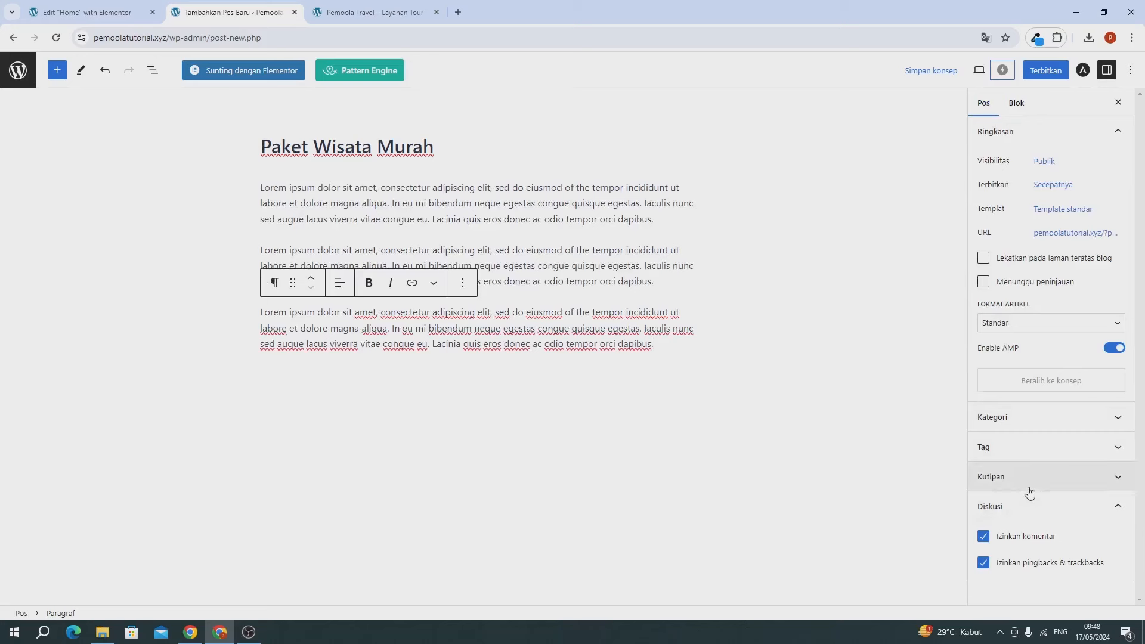
pyautogui.click(1026, 420)
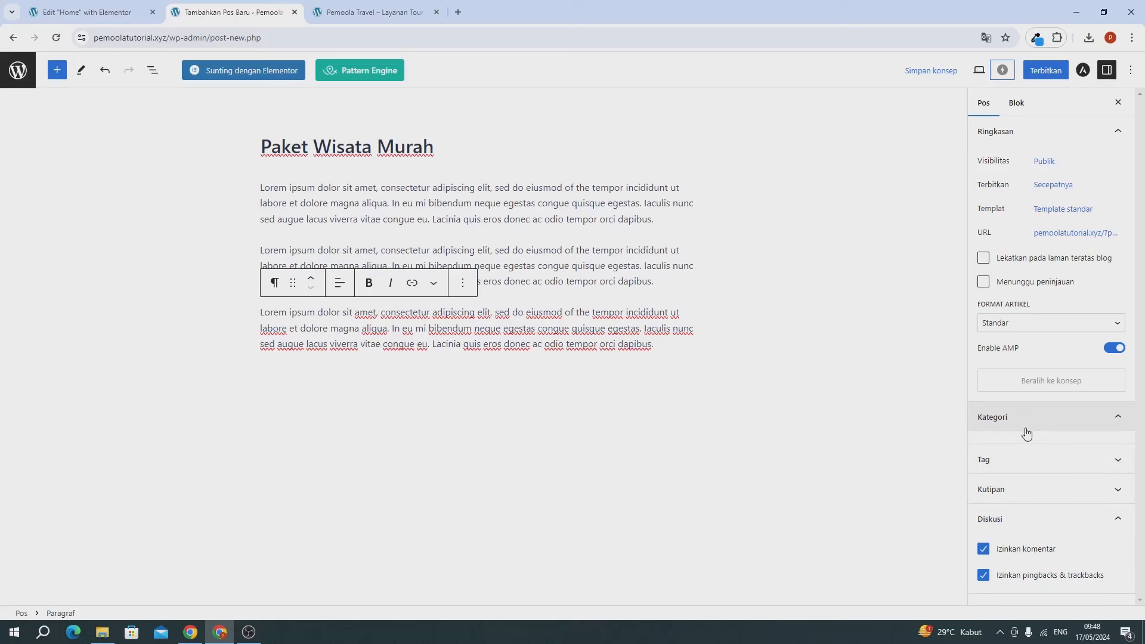
pyautogui.click(1026, 471)
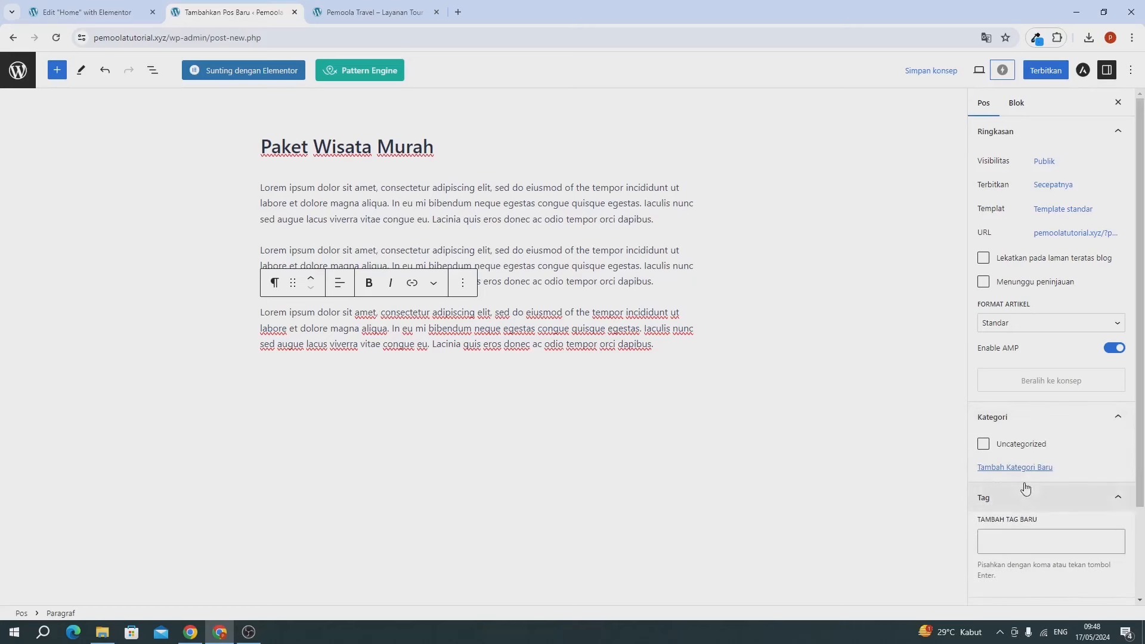
pyautogui.click(1046, 71)
pyautogui.click(1026, 71)
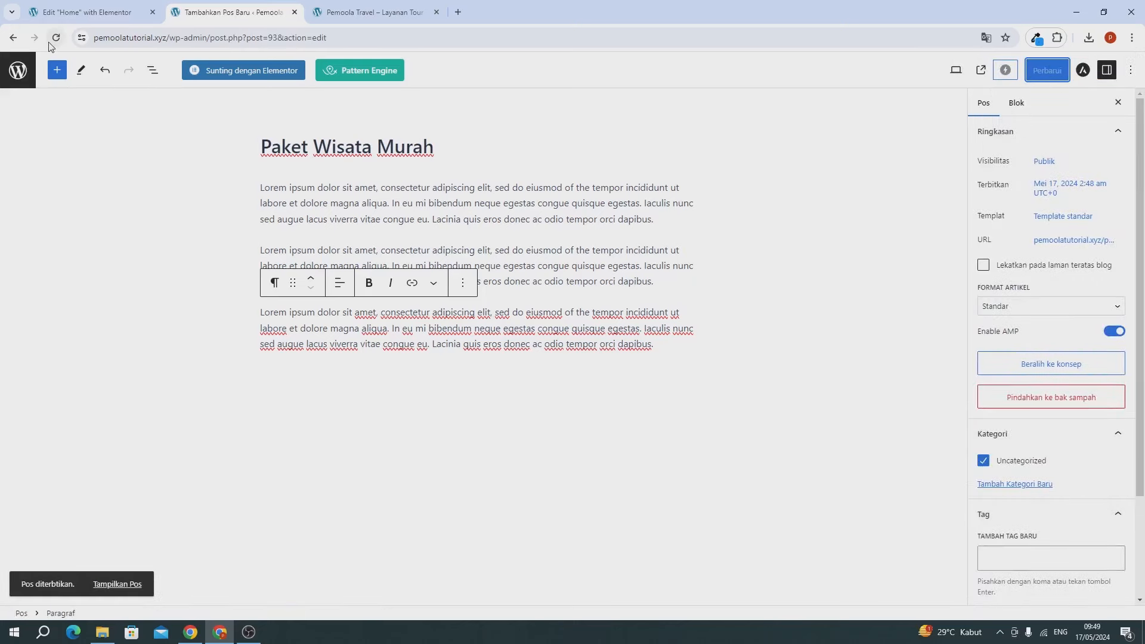
# Step: Set the snowy mountain photo as featured image, click Perbarui, and return to the posts list
pyautogui.scroll(-3, 1020, 448)
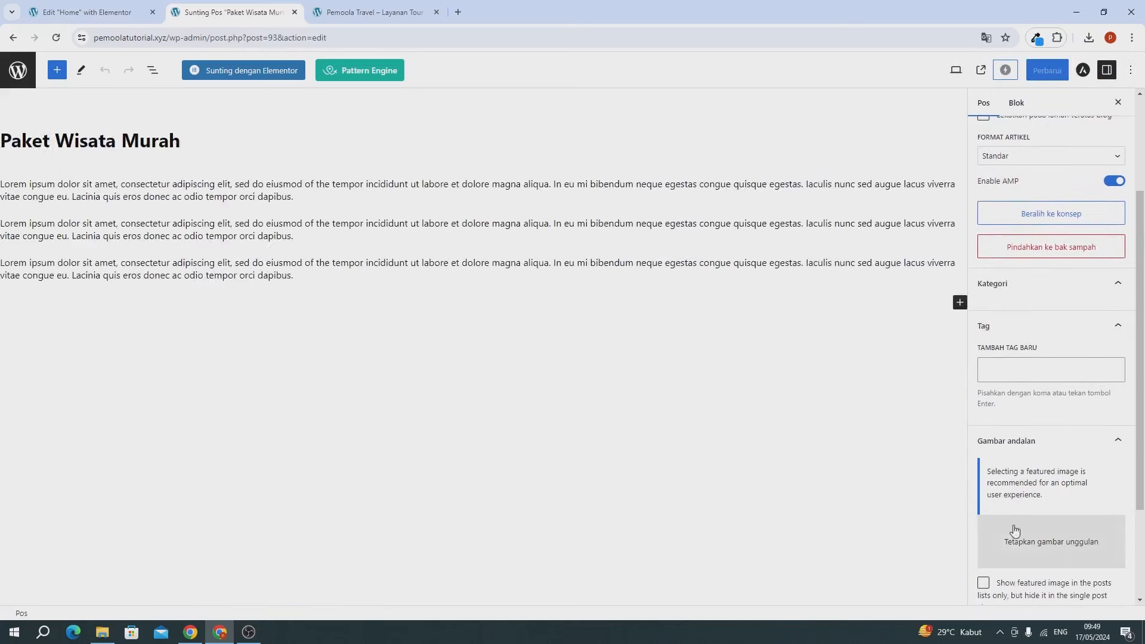
pyautogui.click(1048, 574)
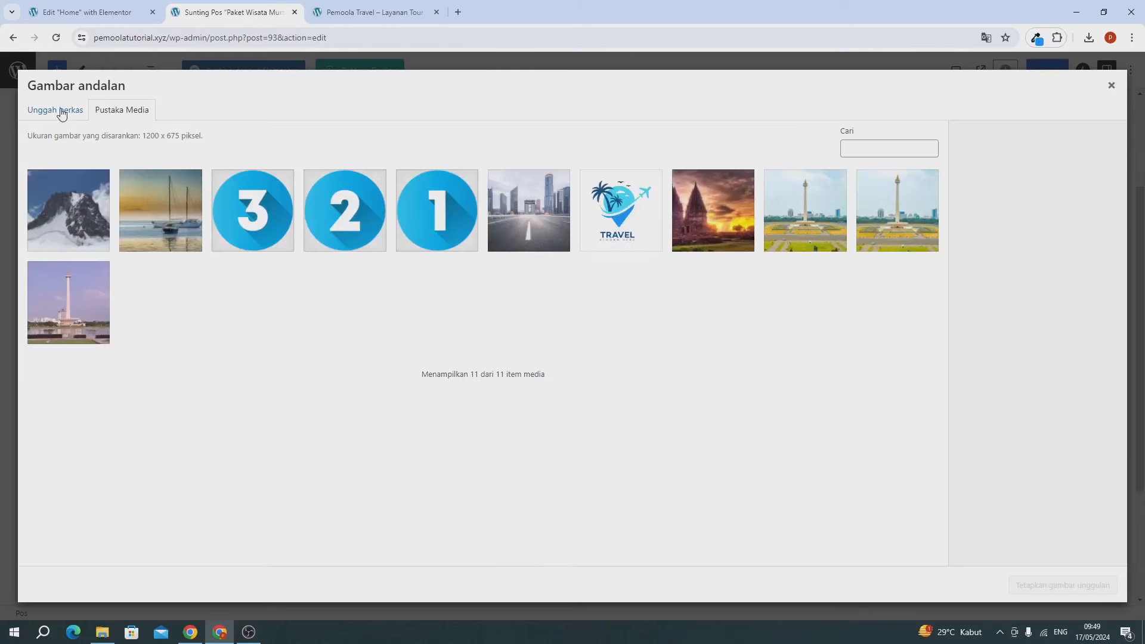
pyautogui.click(85, 195)
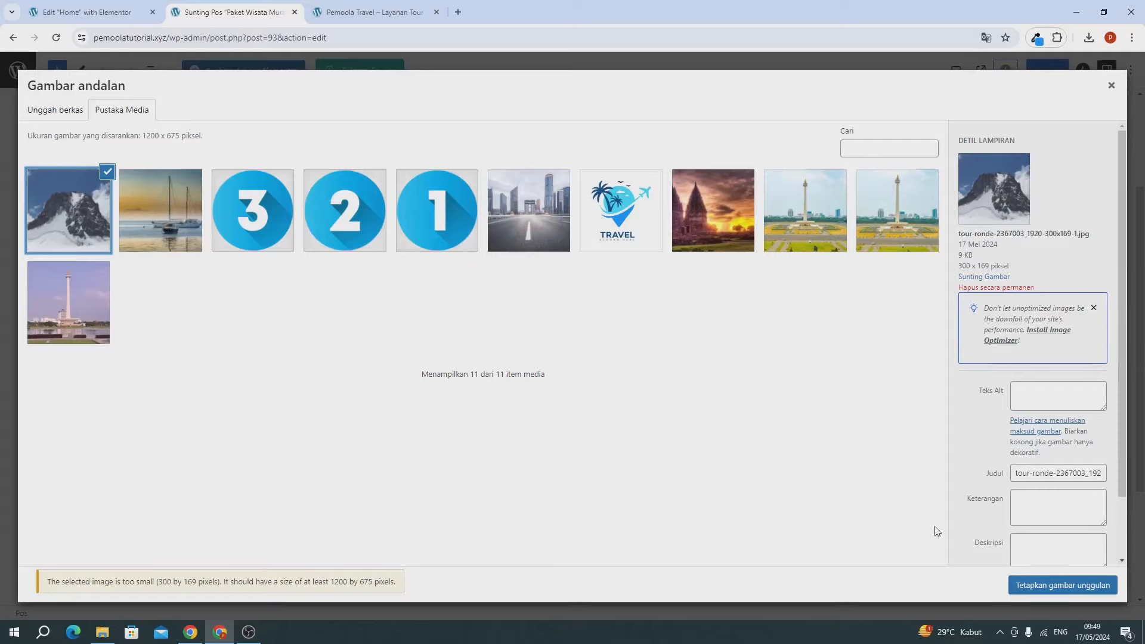
pyautogui.click(1044, 585)
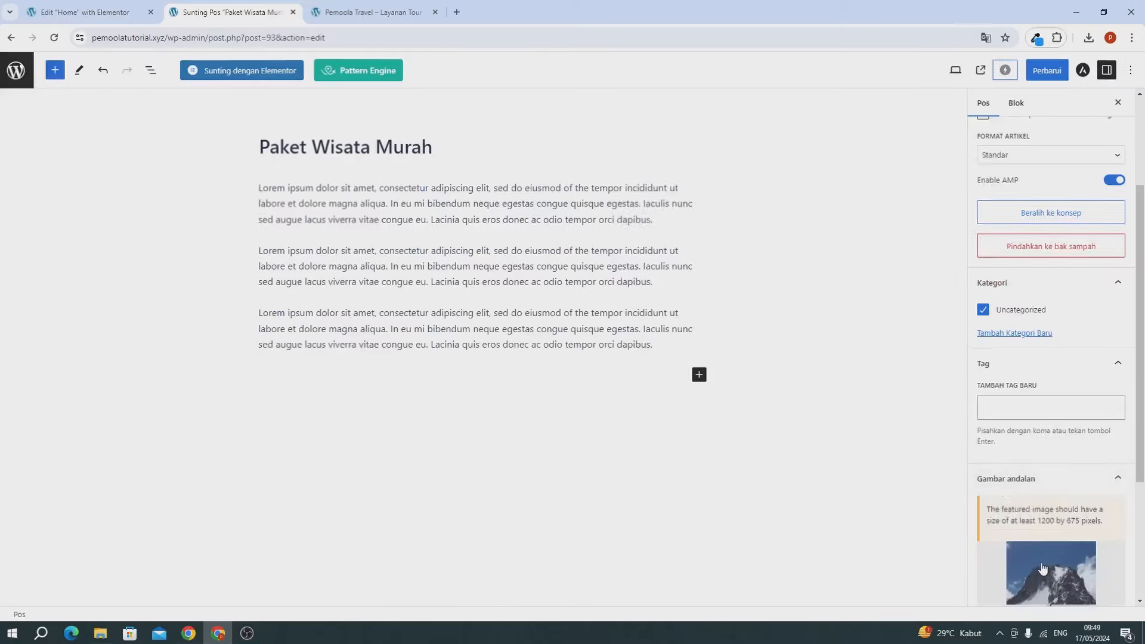
pyautogui.click(1039, 71)
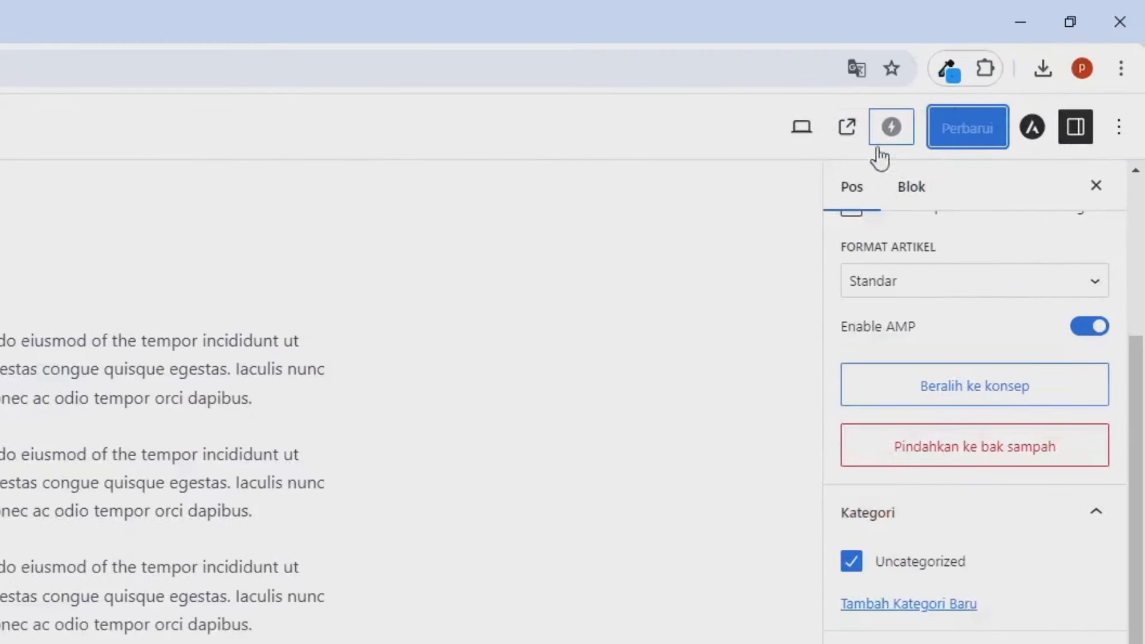
pyautogui.click(16, 72)
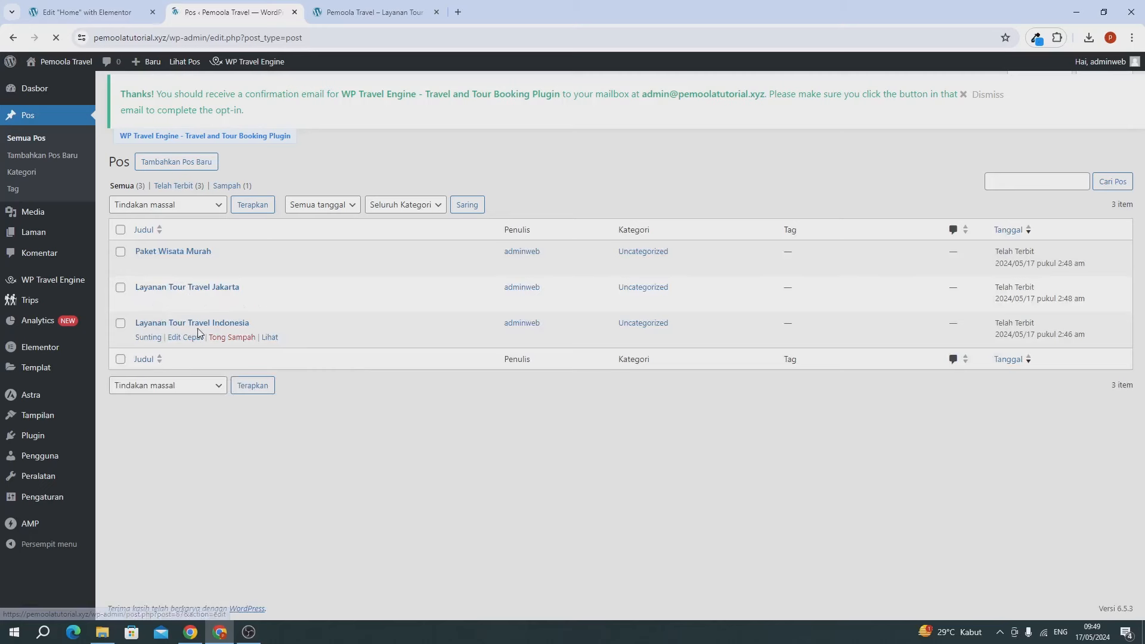
# Step: Go from the admin tab to Plugin > Tambahkan Plugin Baru
pyautogui.click(368, 13)
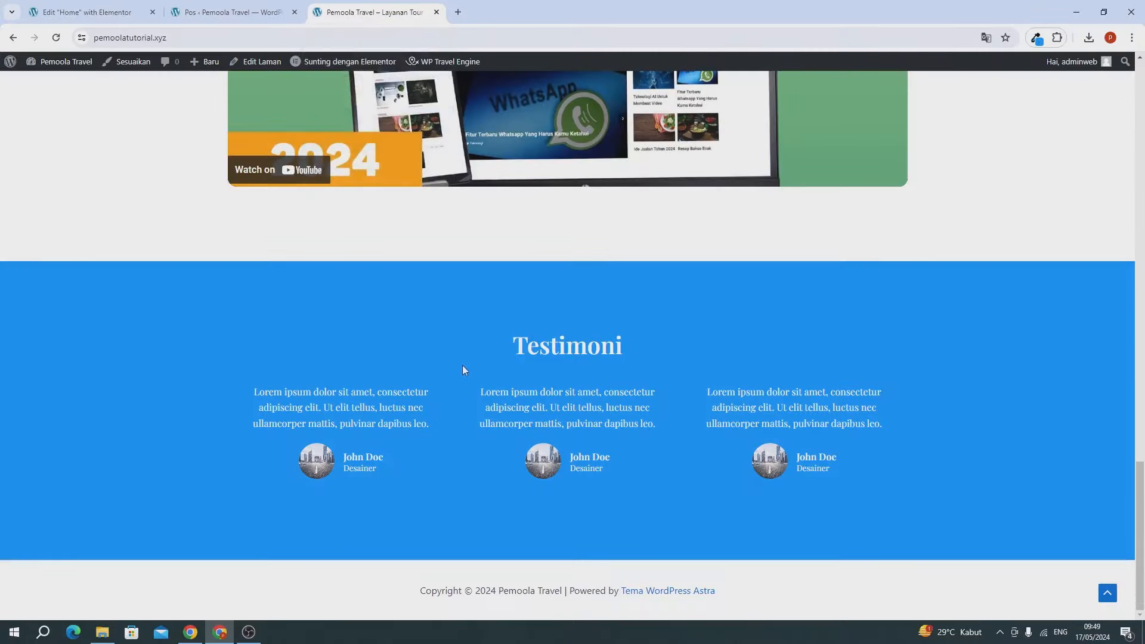
pyautogui.click(189, 18)
pyautogui.moveTo(36, 435)
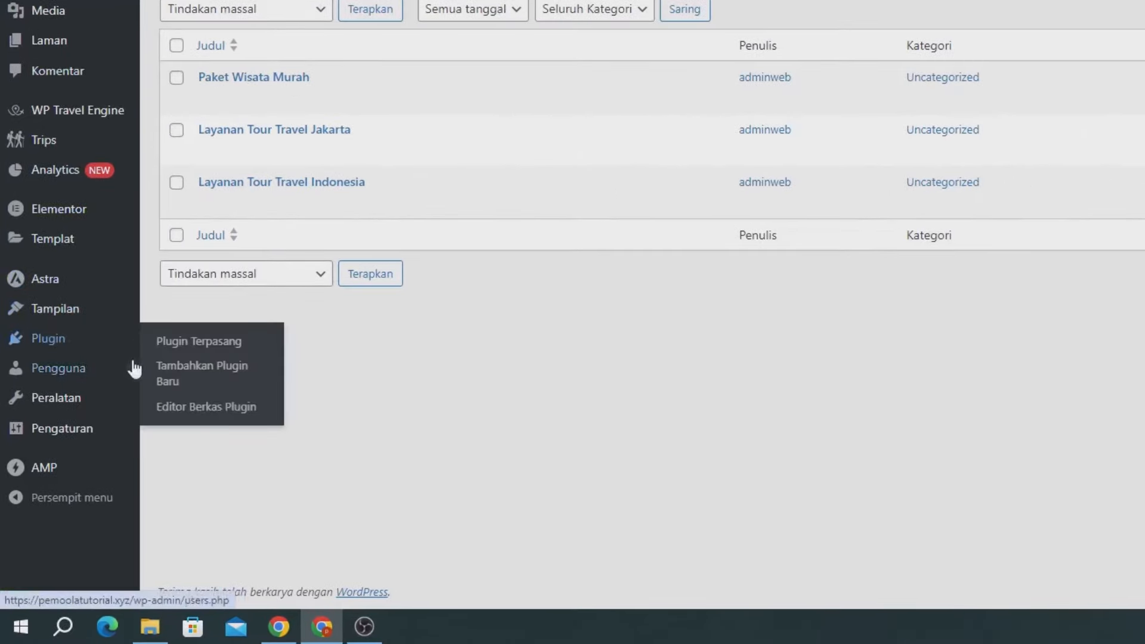
pyautogui.click(192, 385)
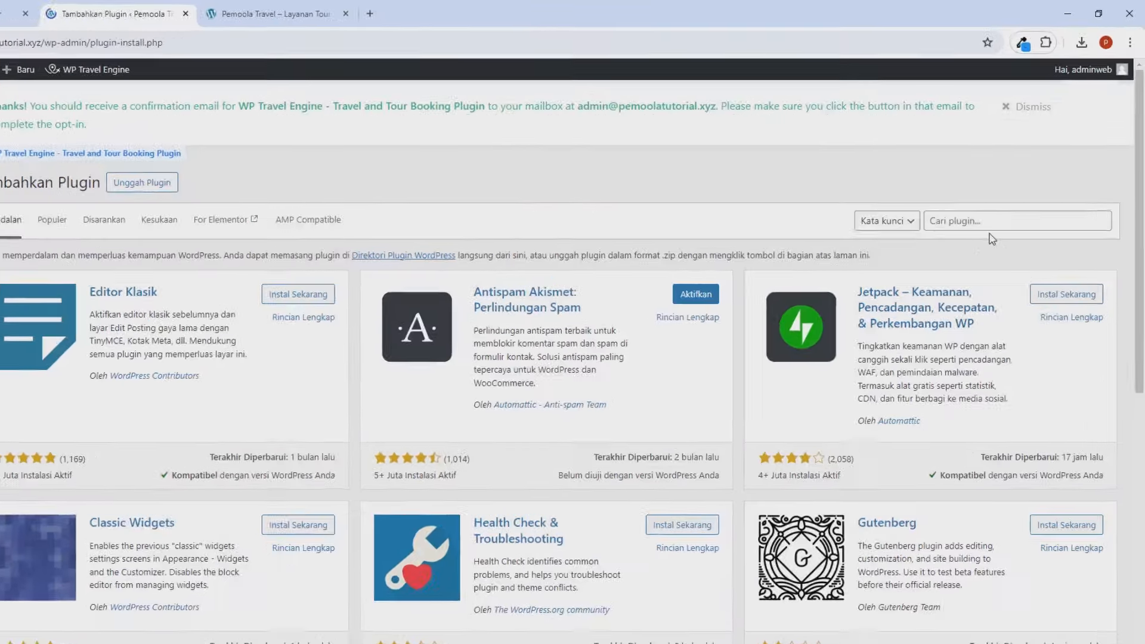
# Step: Search 'elementor addon', then install and activate Essential Addons for Elementor
pyautogui.click(991, 202)
pyautogui.write('elementor addon')
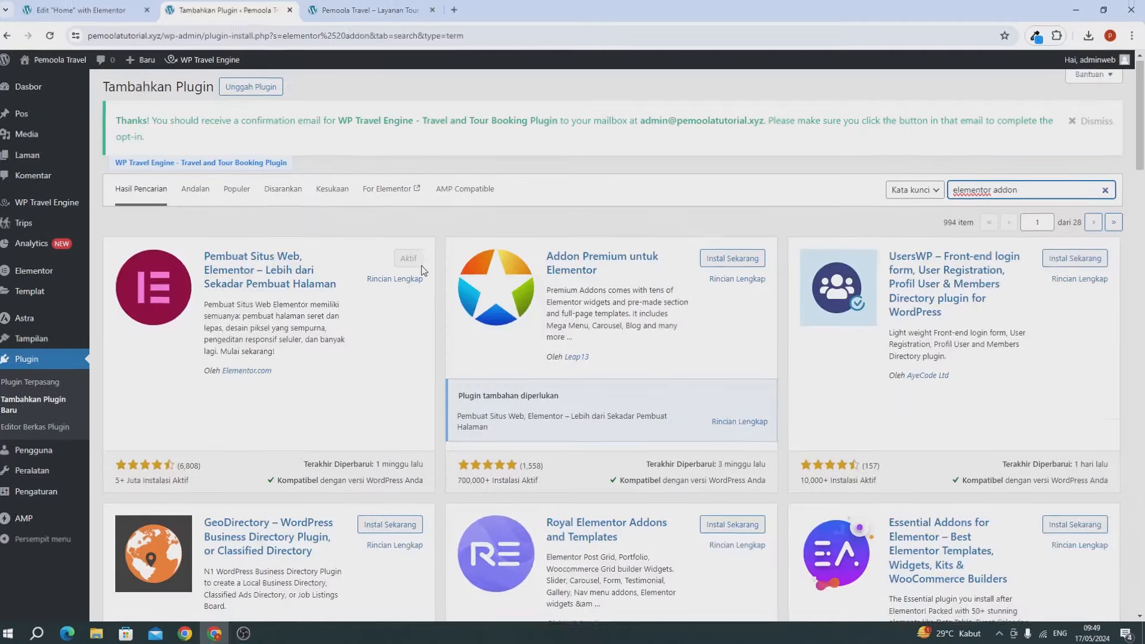
pyautogui.scroll(-4, 784, 322)
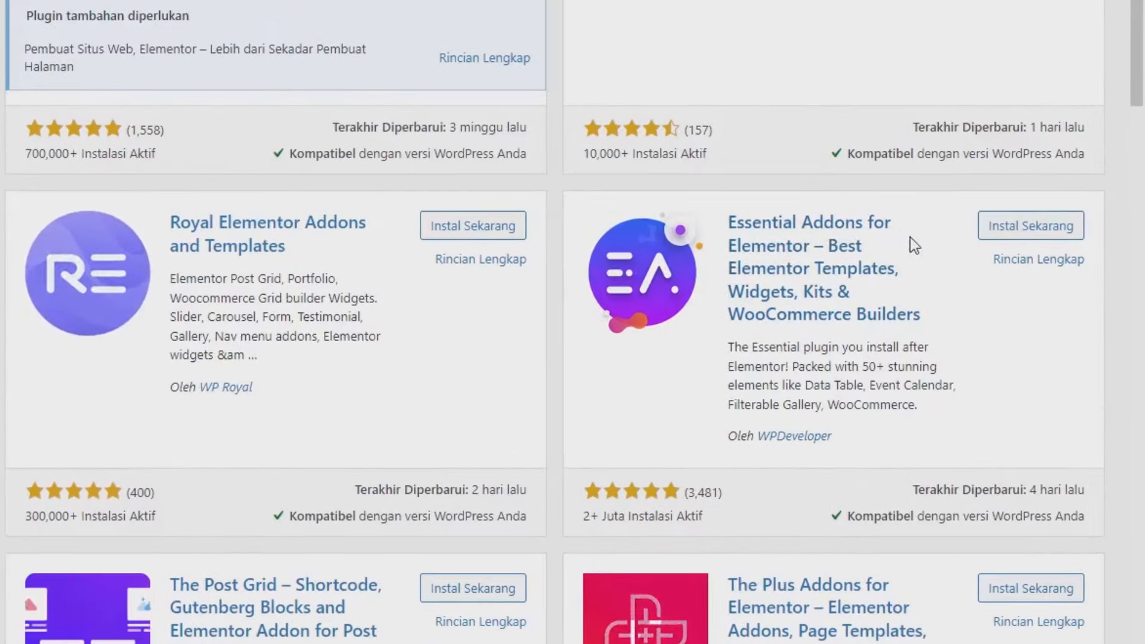
pyautogui.click(1003, 239)
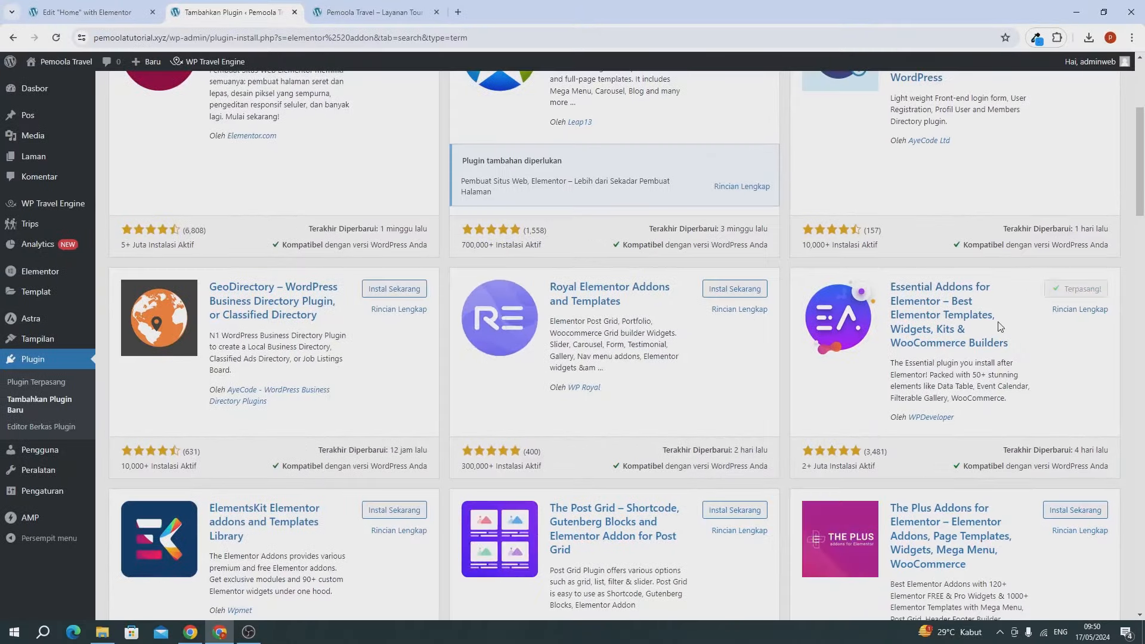
pyautogui.click(1084, 290)
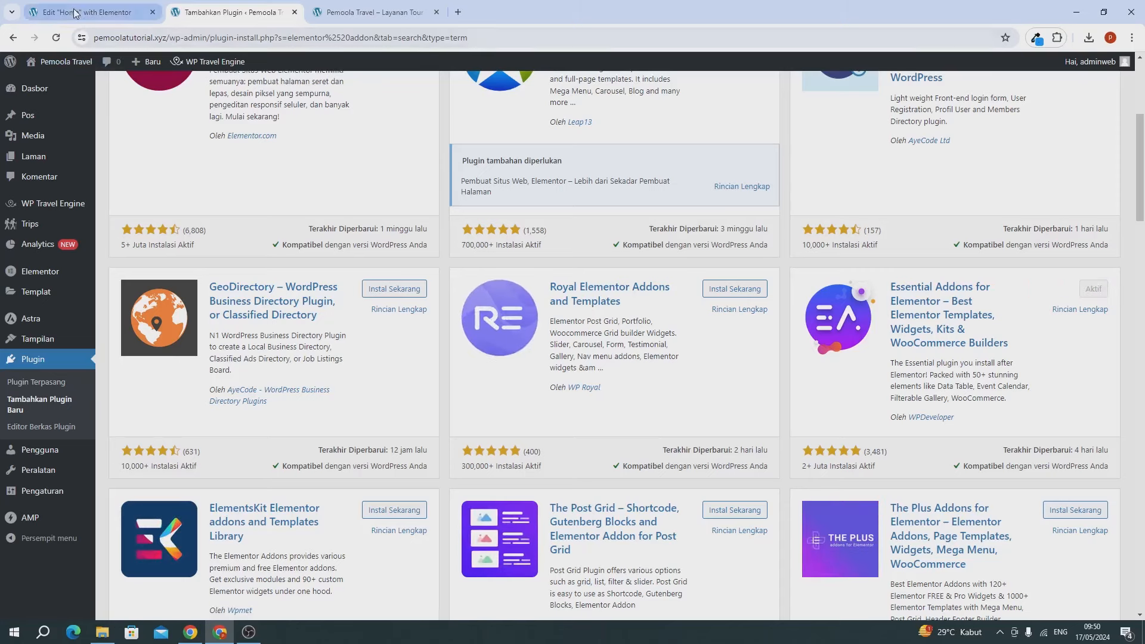
# Step: Close the Add Plugins tab and reload the Home page Elementor editor to load the new addons
pyautogui.click(293, 14)
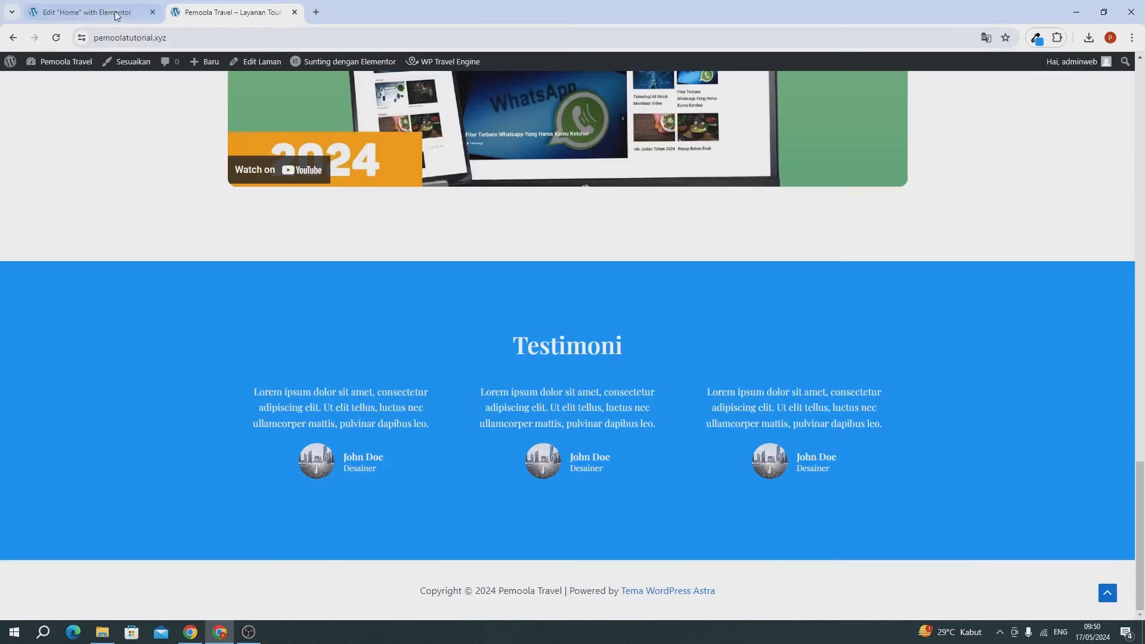
pyautogui.click(87, 12)
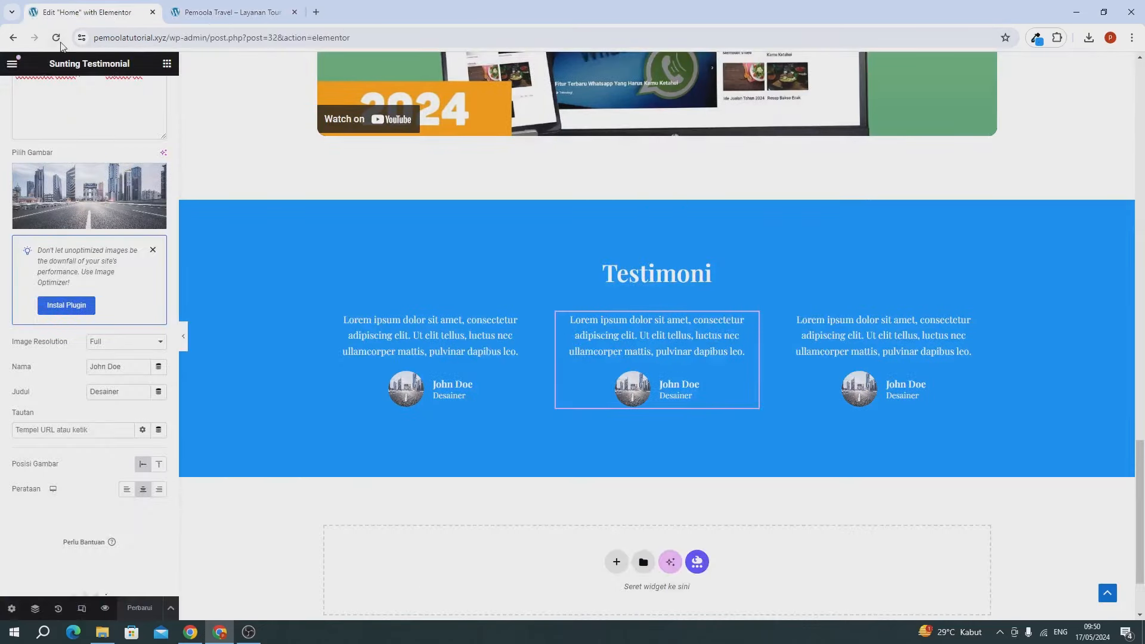
pyautogui.click(56, 38)
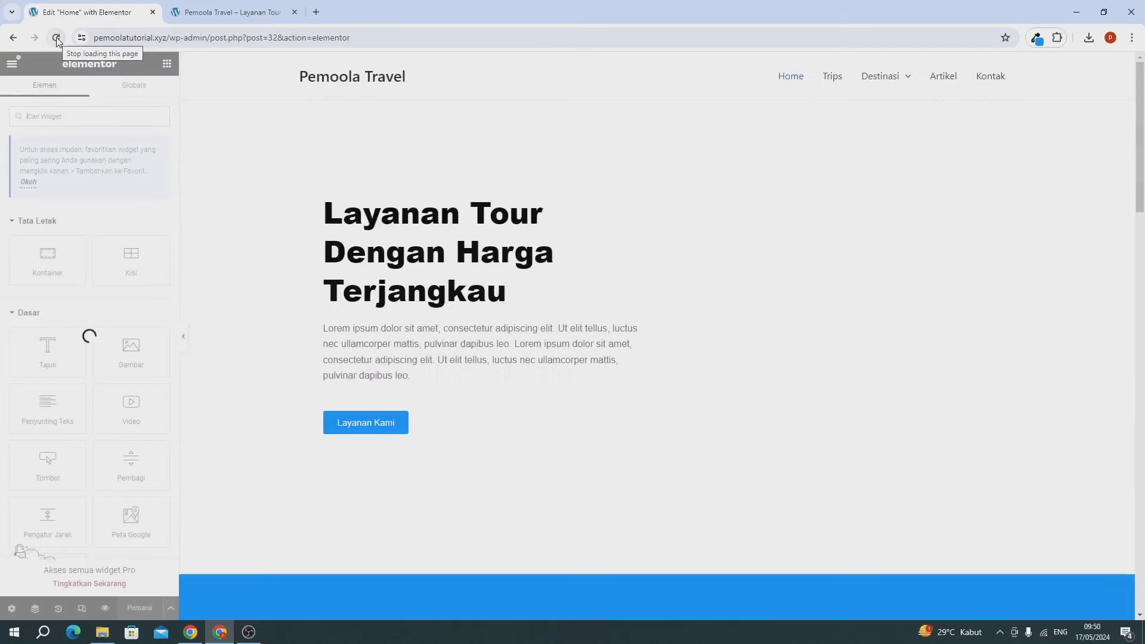
pyautogui.scroll(-10, 489, 337)
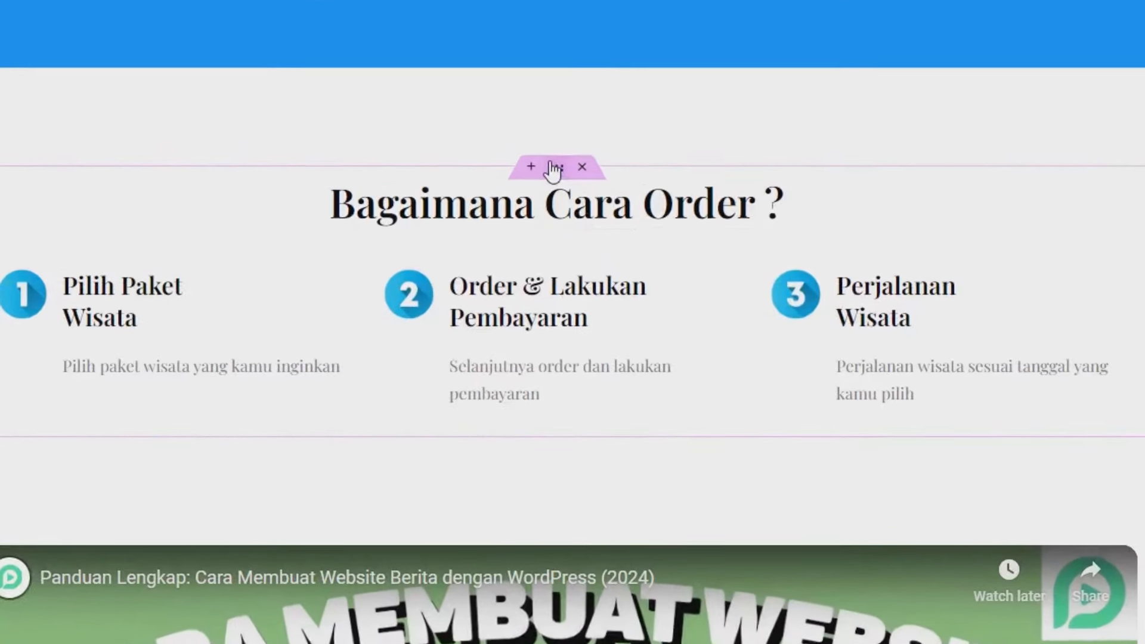
# Step: Copy the 'Bagaimana Cara Order ?' section and paste it into the empty bottom container
pyautogui.rightClick(553, 170)
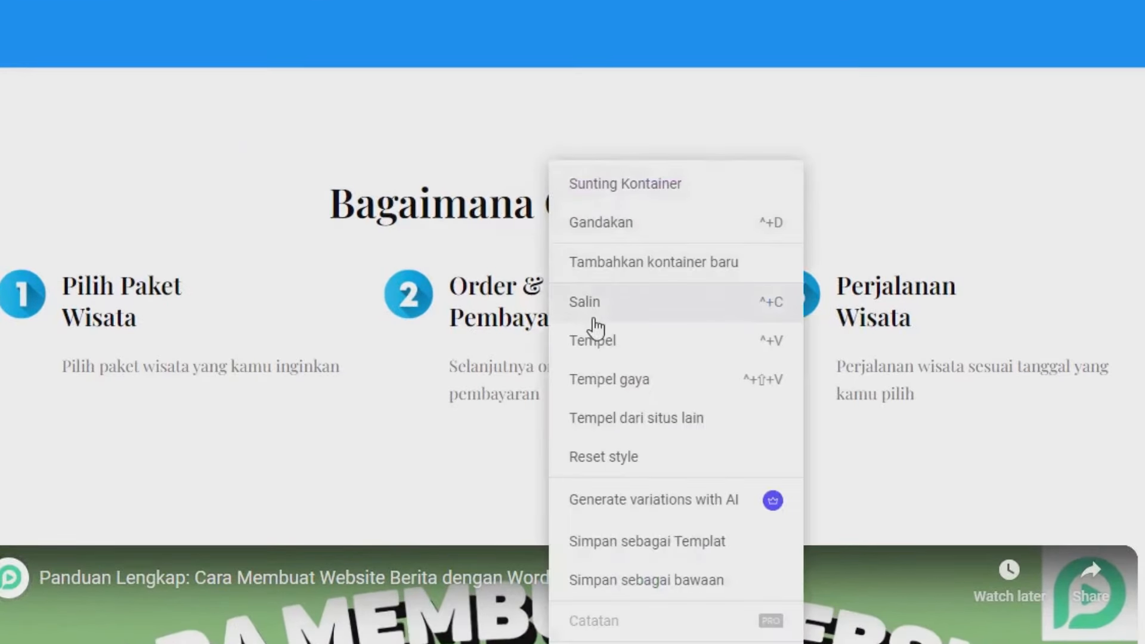
pyautogui.click(582, 314)
pyautogui.scroll(-10, 595, 296)
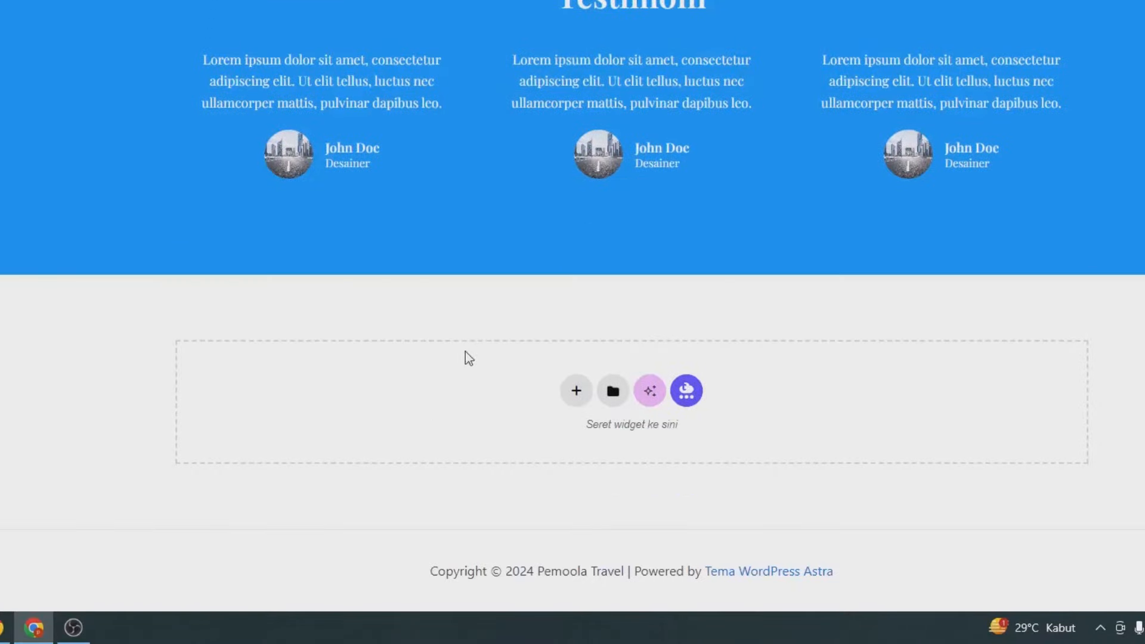
pyautogui.rightClick(347, 409)
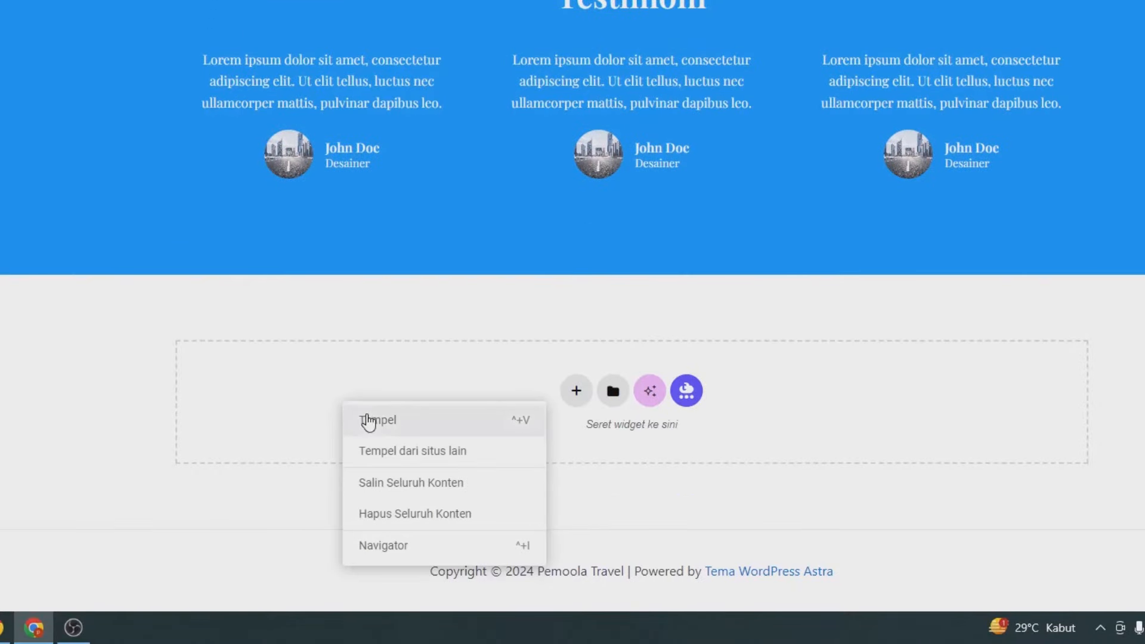
pyautogui.click(368, 420)
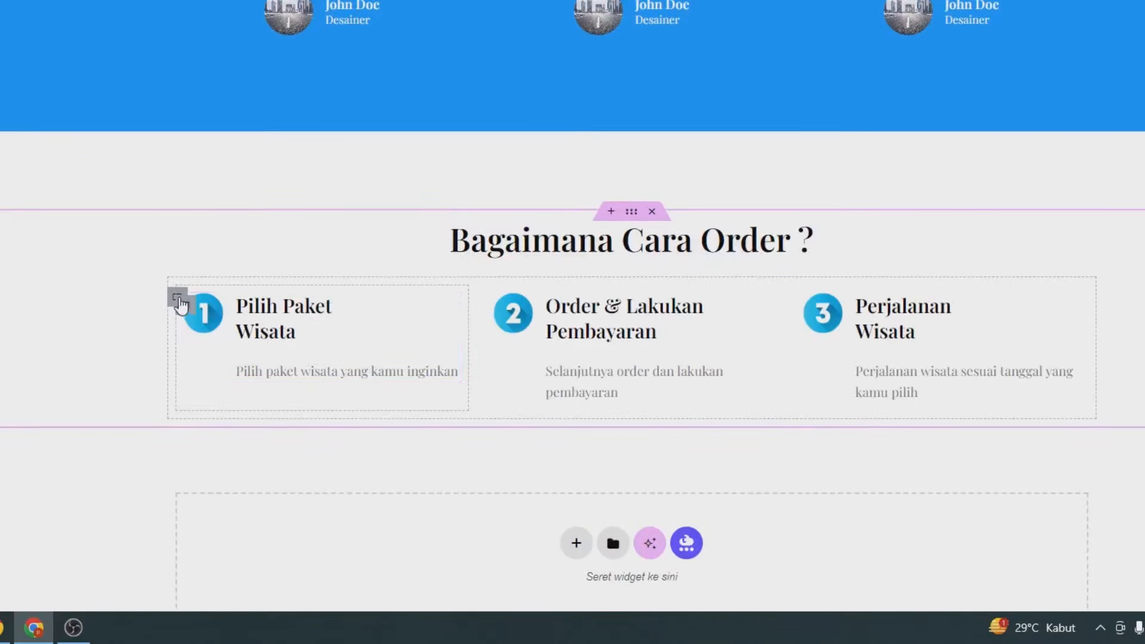
# Step: Delete the pasted copy's three-step icon-box container and search the widgets for 'pos'
pyautogui.rightClick(176, 382)
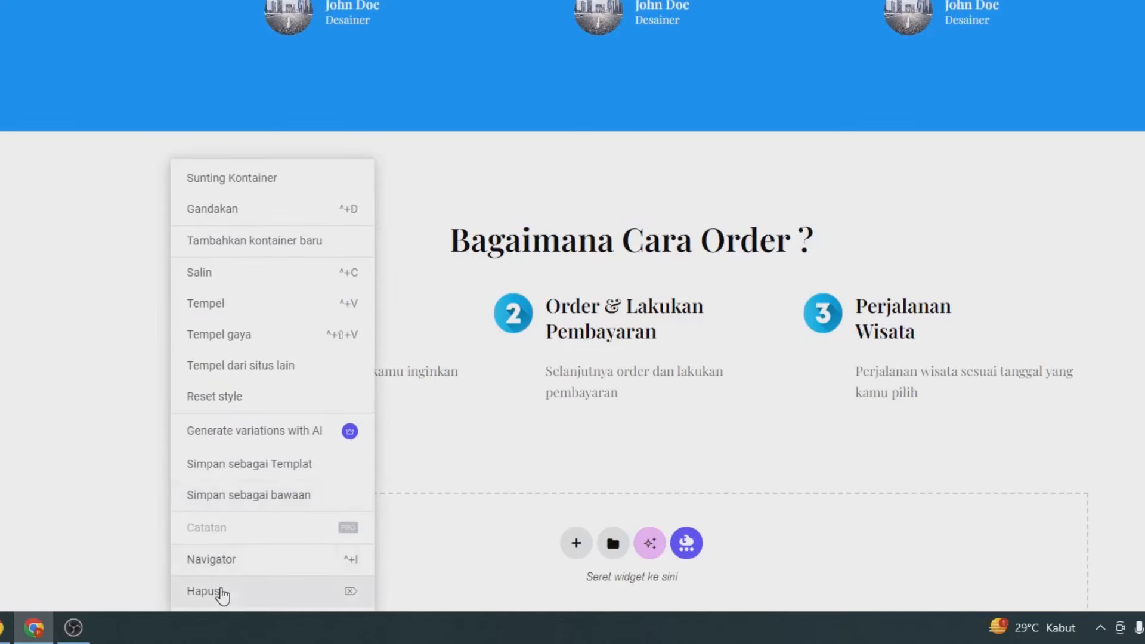
pyautogui.click(220, 591)
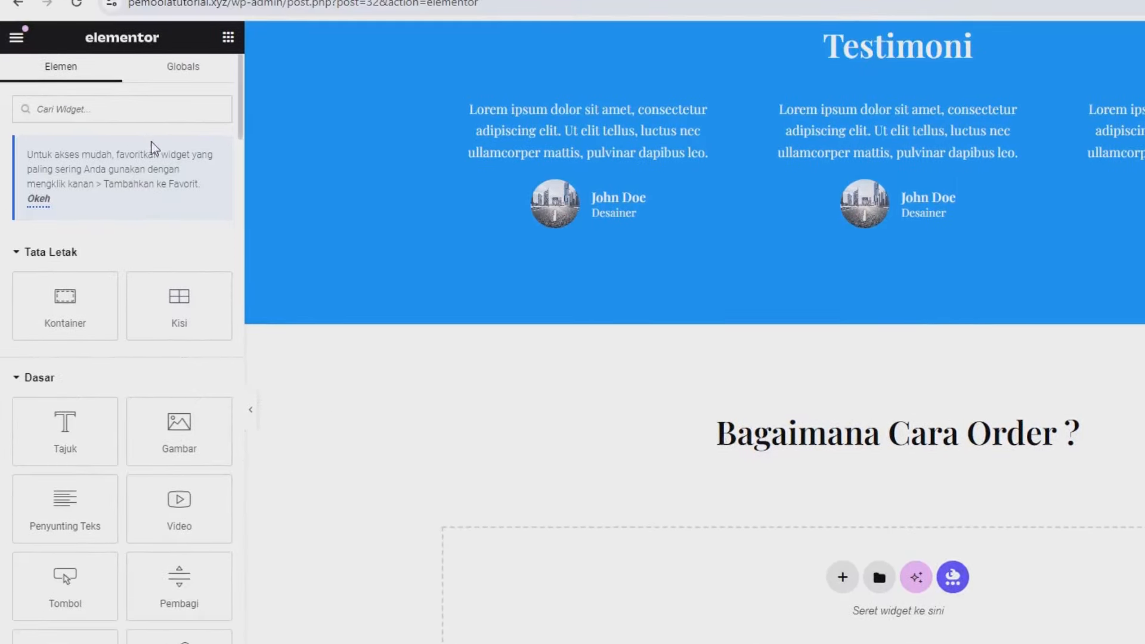
pyautogui.click(157, 113)
pyautogui.write('post')
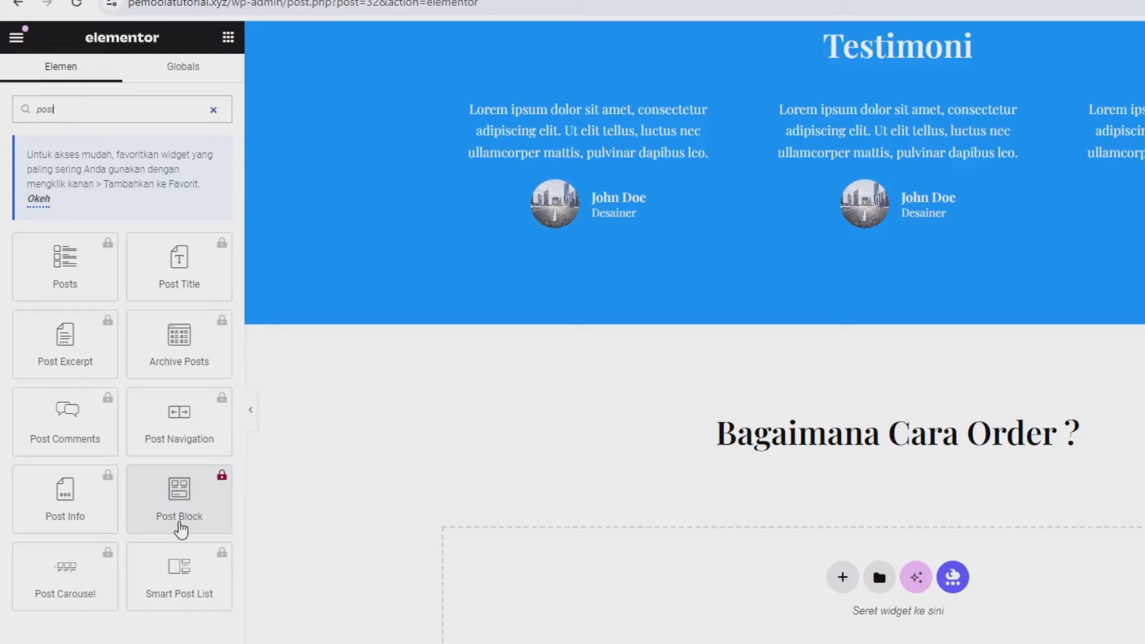
# Step: Save the Home page with Perbarui and open the WordPress Dasbor in a new tab beside the editor
pyautogui.click(197, 643)
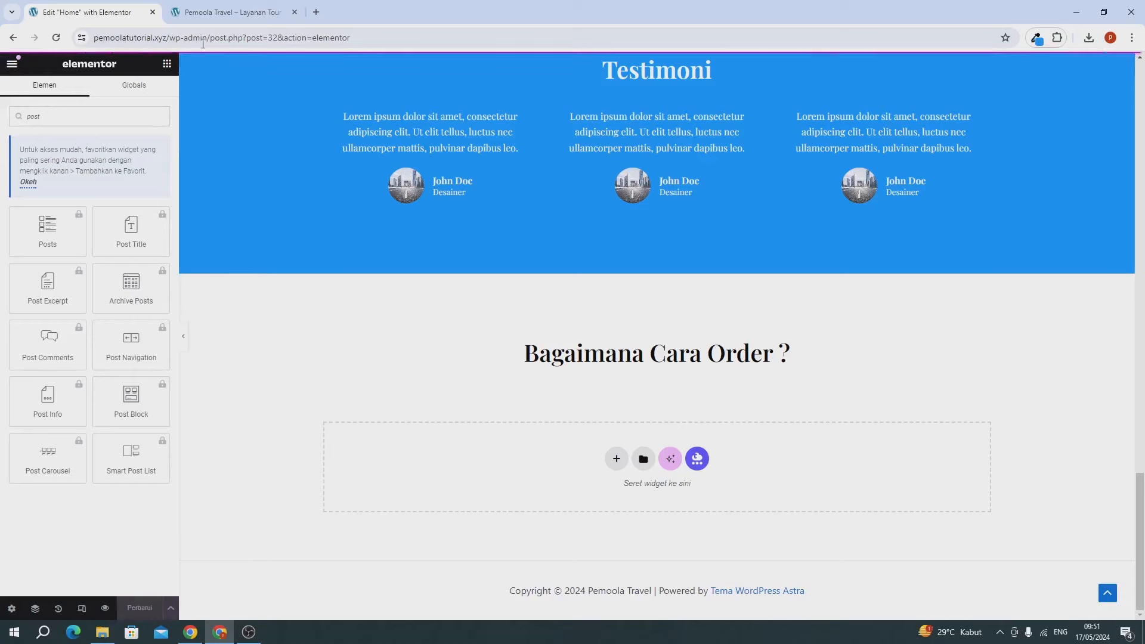
pyautogui.click(229, 11)
pyautogui.moveTo(49, 75)
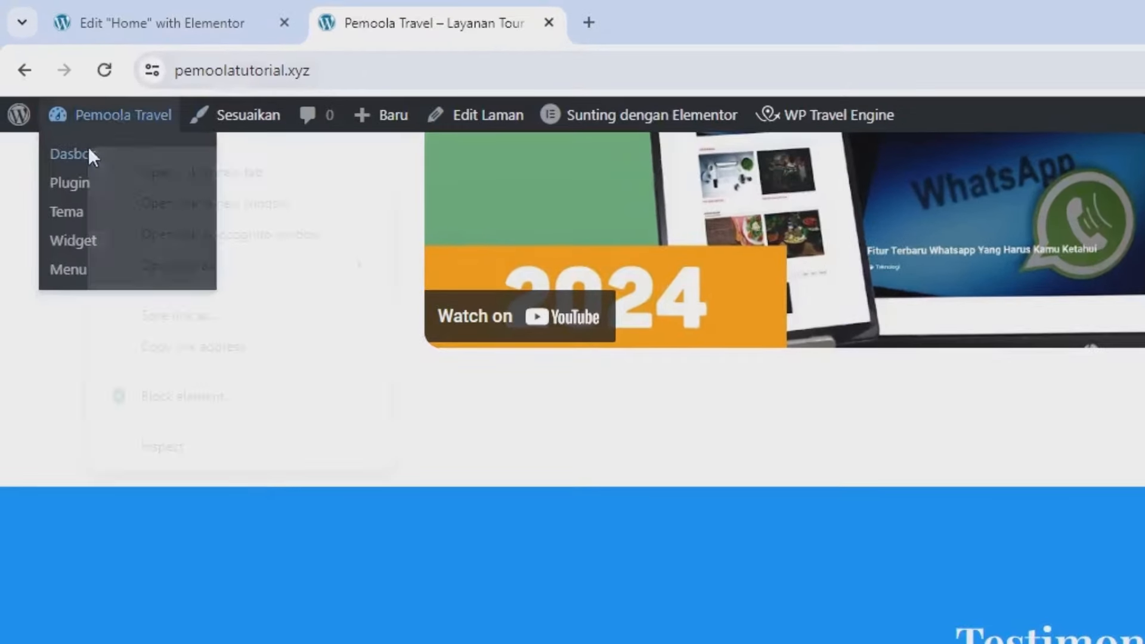
pyautogui.rightClick(88, 146)
pyautogui.click(165, 170)
pyautogui.moveTo(654, 24); pyautogui.dragTo(417, 19)
pyautogui.click(185, 10)
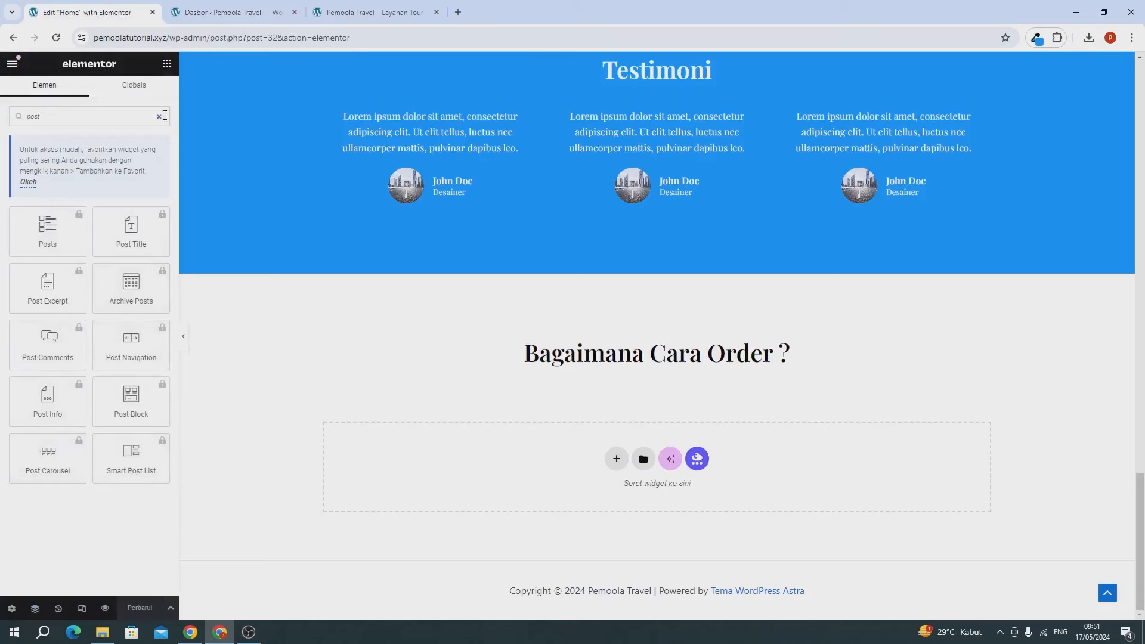
pyautogui.click(179, 12)
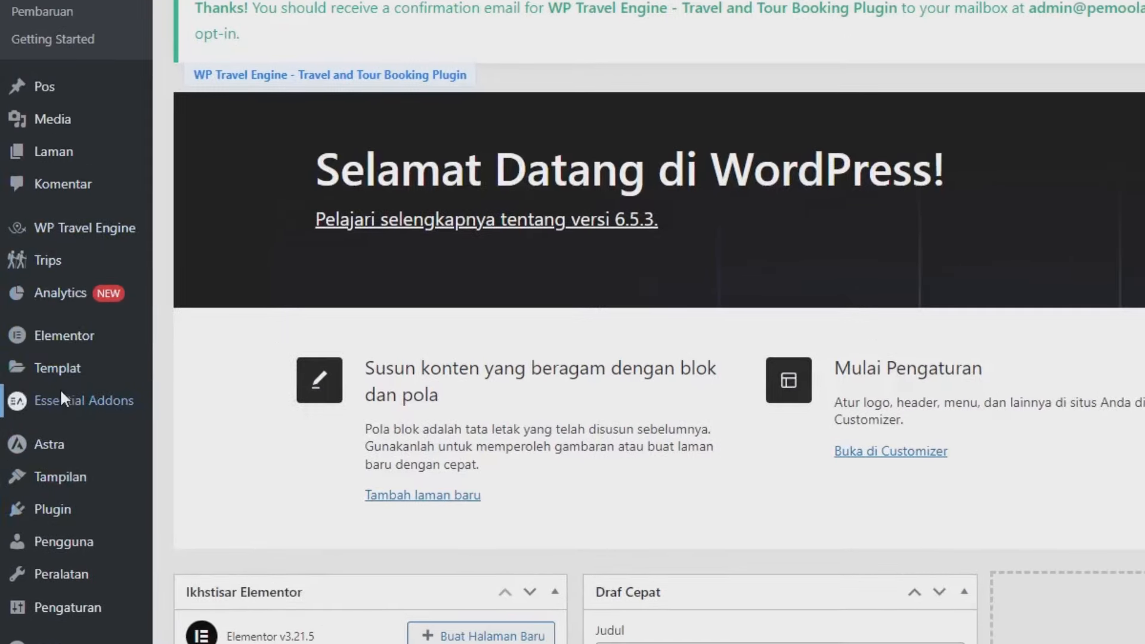
# Step: In Essential Addons Elements, switch on the Post Grid element
pyautogui.click(61, 393)
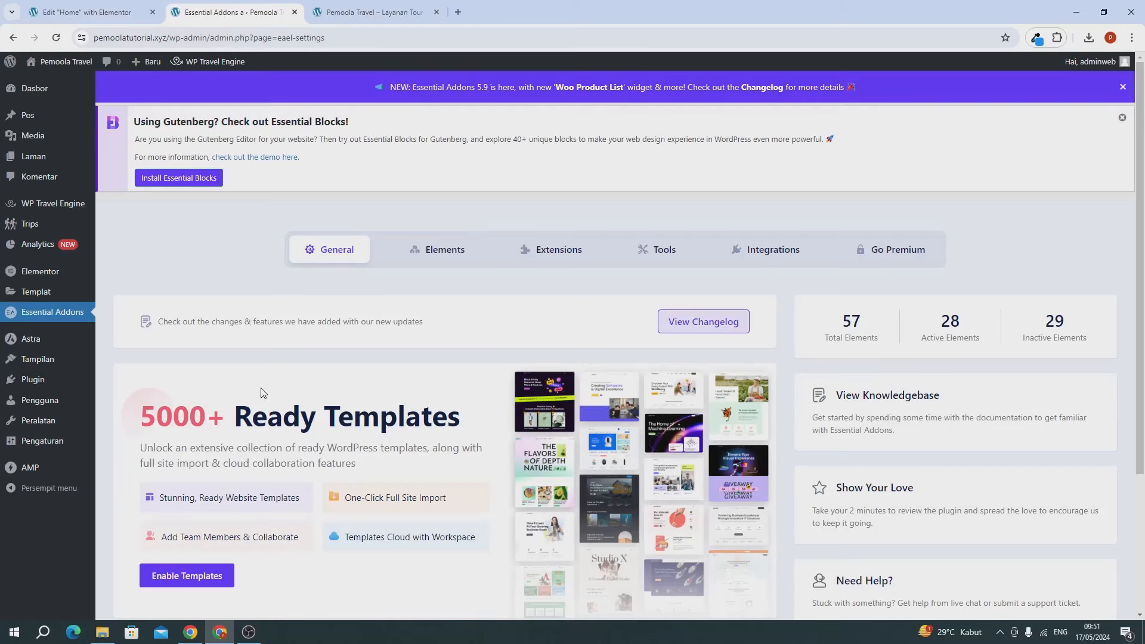
pyautogui.click(432, 259)
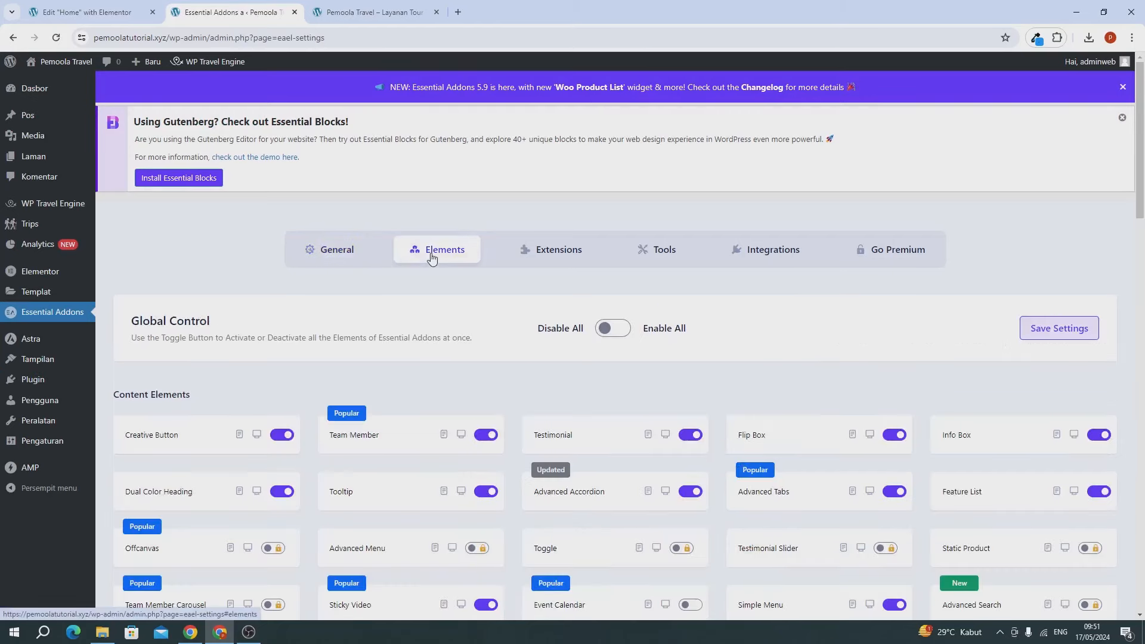
pyautogui.scroll(-2, 556, 341)
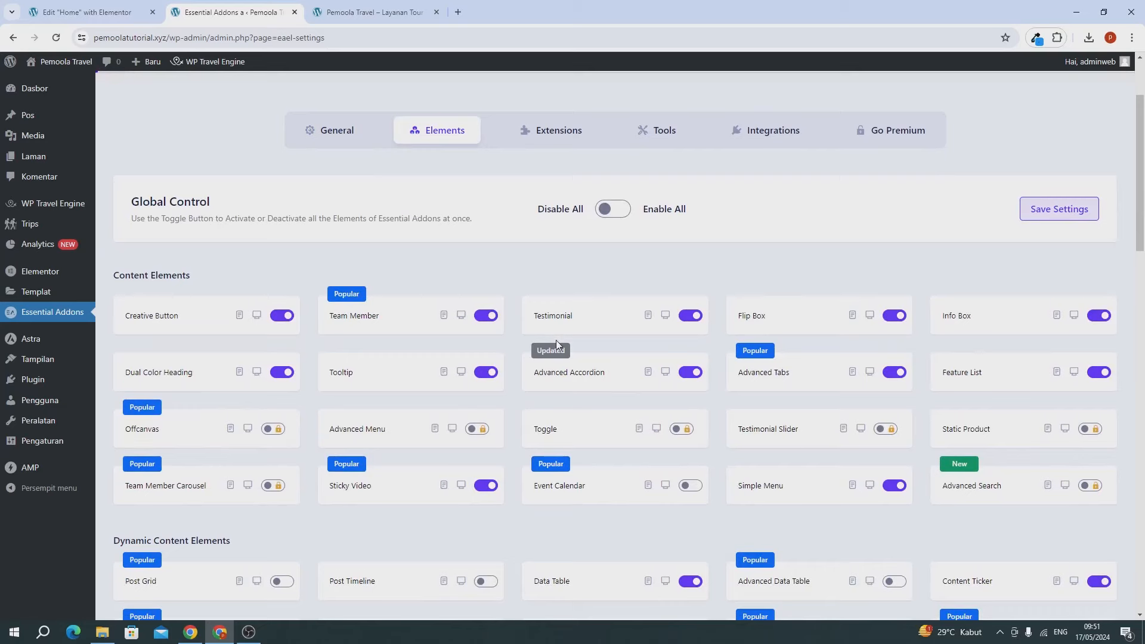
pyautogui.scroll(-10, 566, 343)
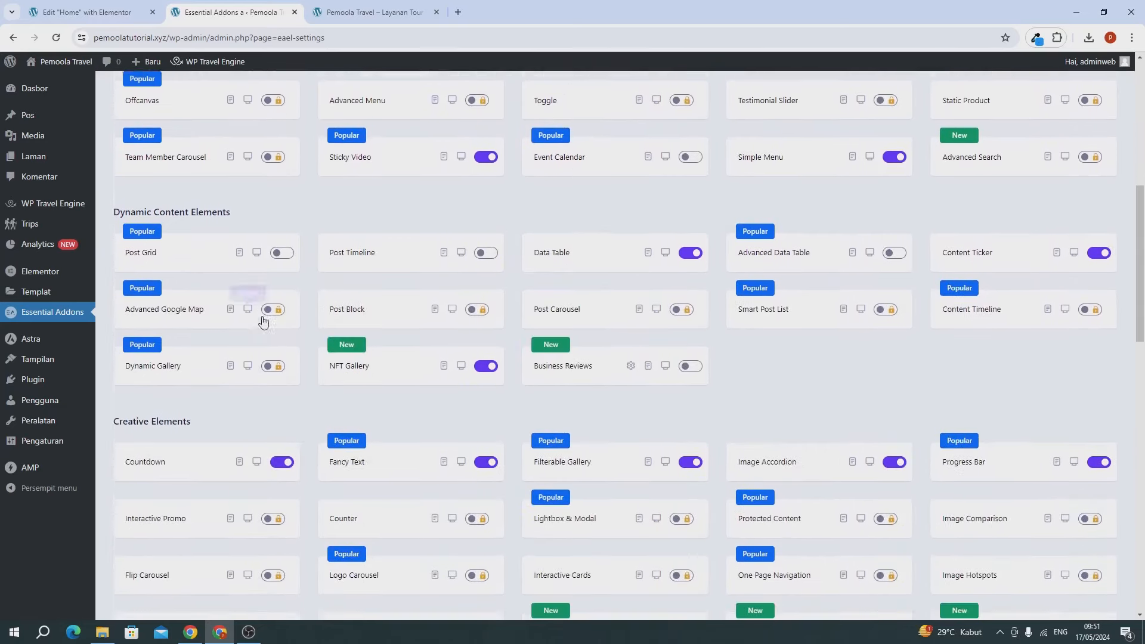
pyautogui.scroll(-12, 247, 370)
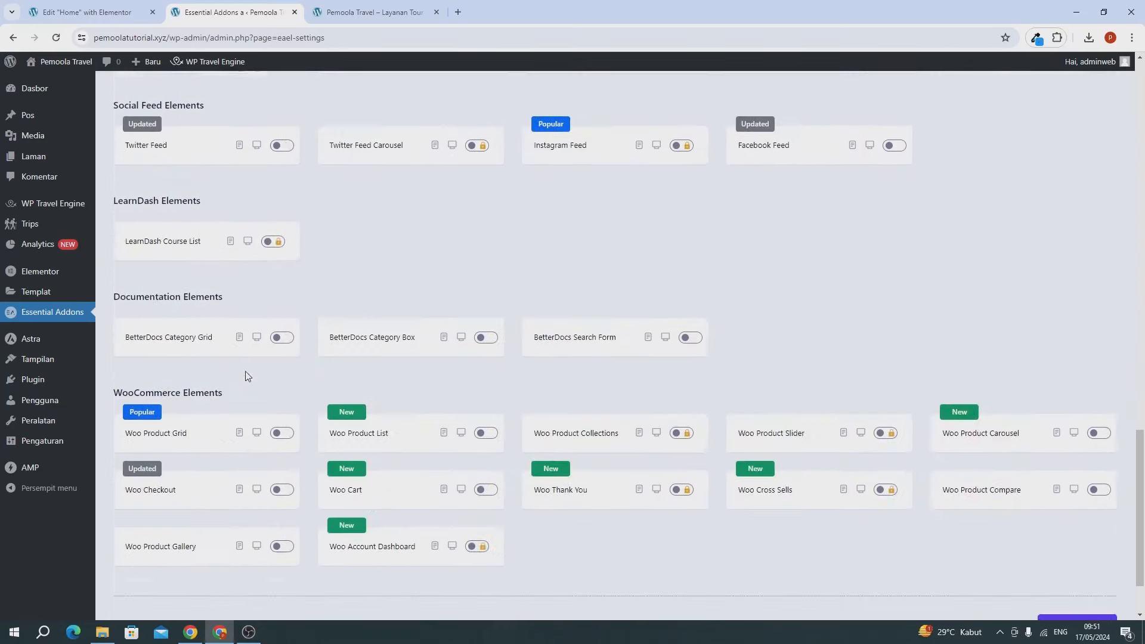
pyautogui.scroll(12, 247, 375)
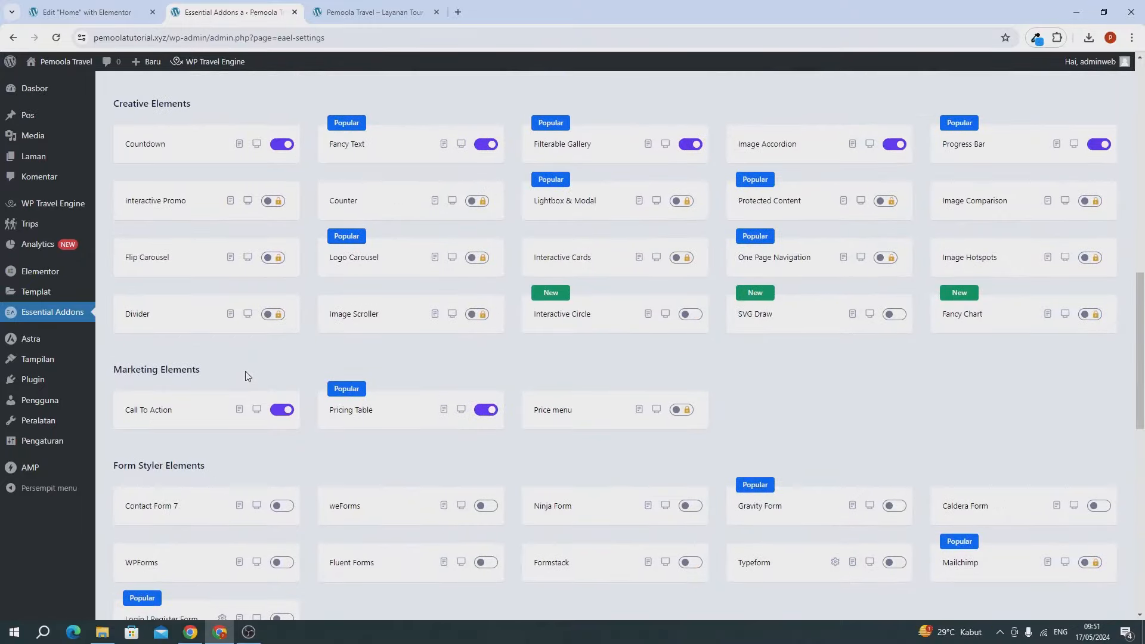
pyautogui.scroll(5, 246, 376)
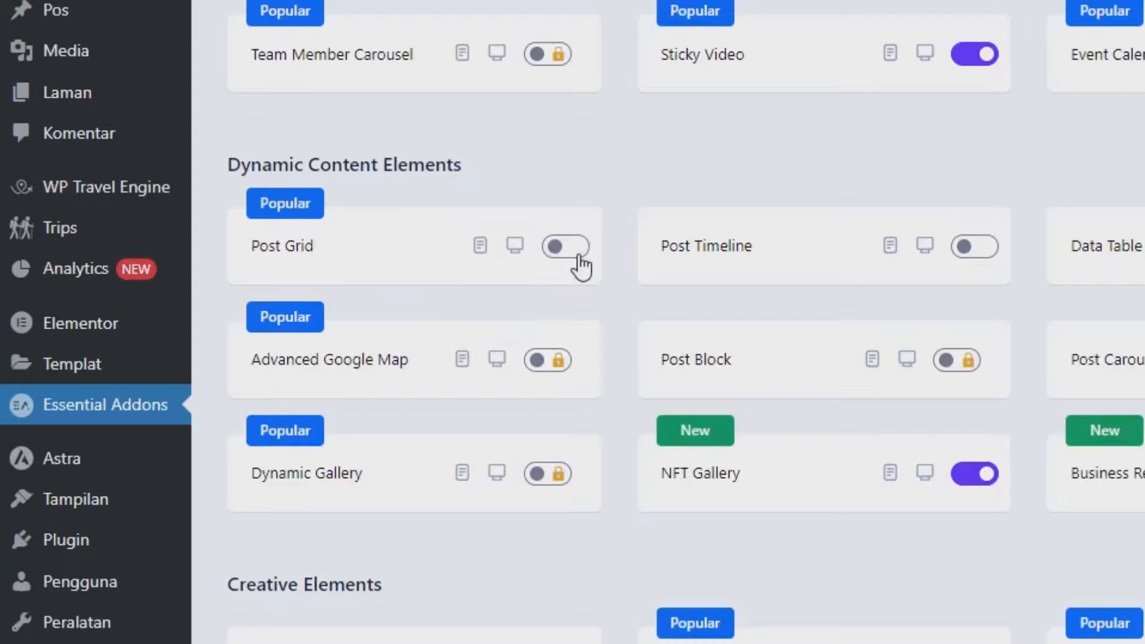
pyautogui.click(579, 263)
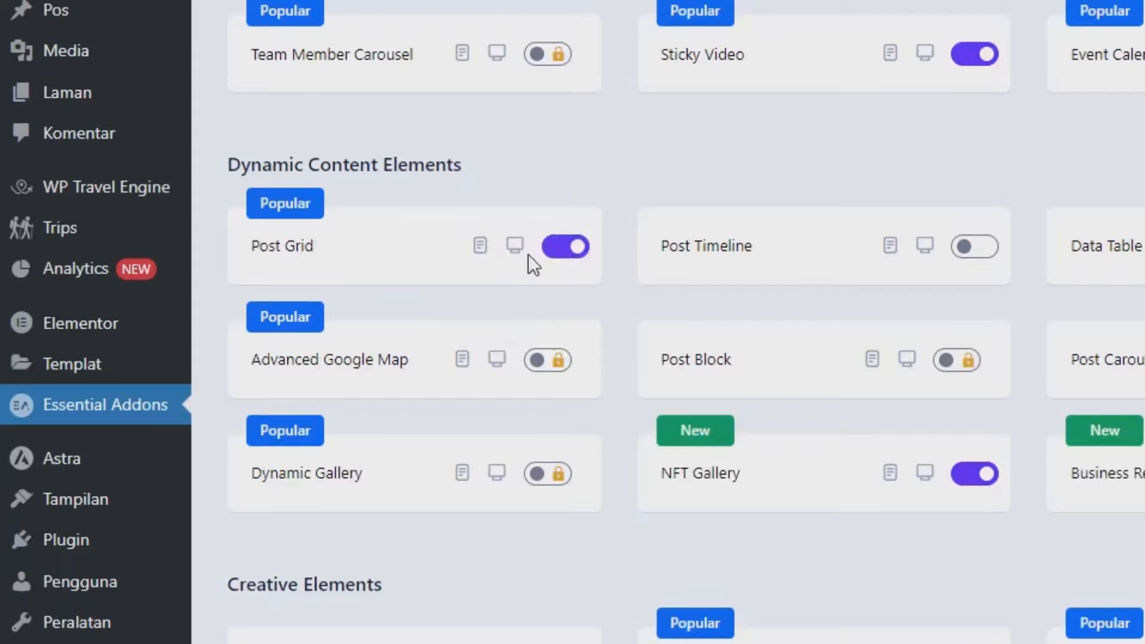
# Step: Save the Essential Addons settings and return to the Elementor editor tab
pyautogui.scroll(-15, 189, 538)
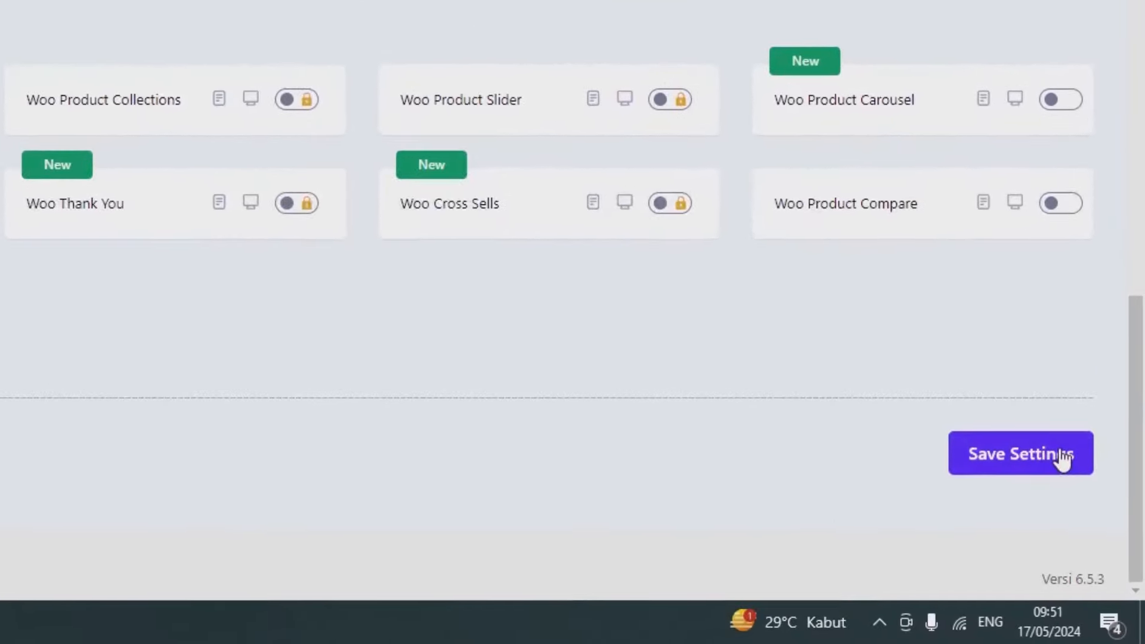
pyautogui.click(1099, 542)
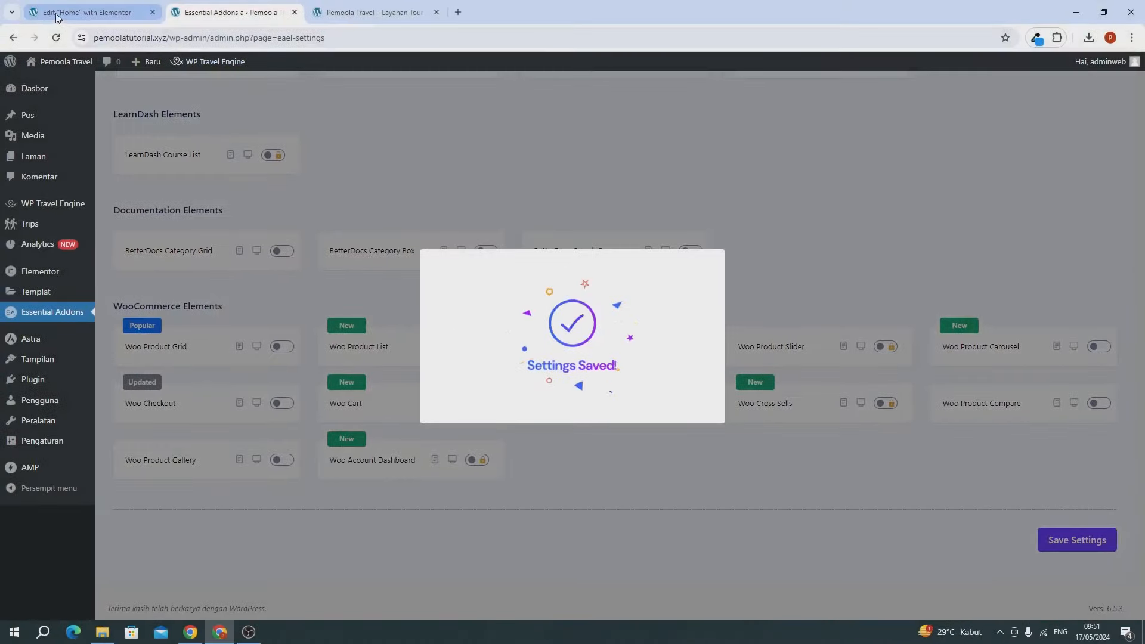
pyautogui.click(53, 12)
pyautogui.moveTo(54, 11); pyautogui.dragTo(191, 13)
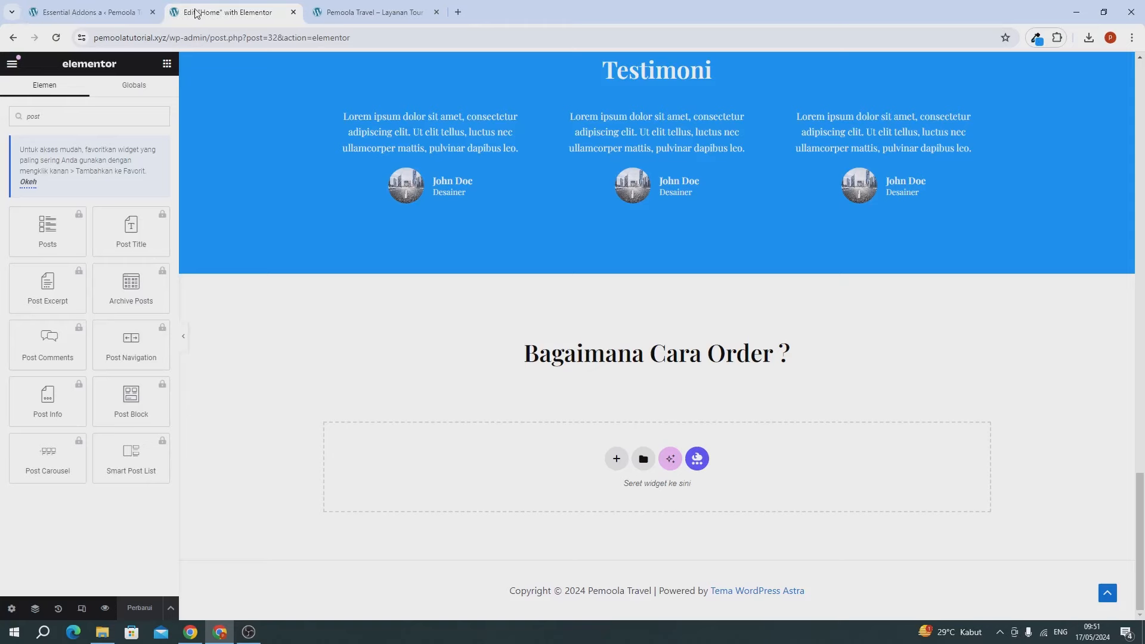
# Step: Reload the Elementor editor so the Post Grid widget becomes available
pyautogui.click(58, 38)
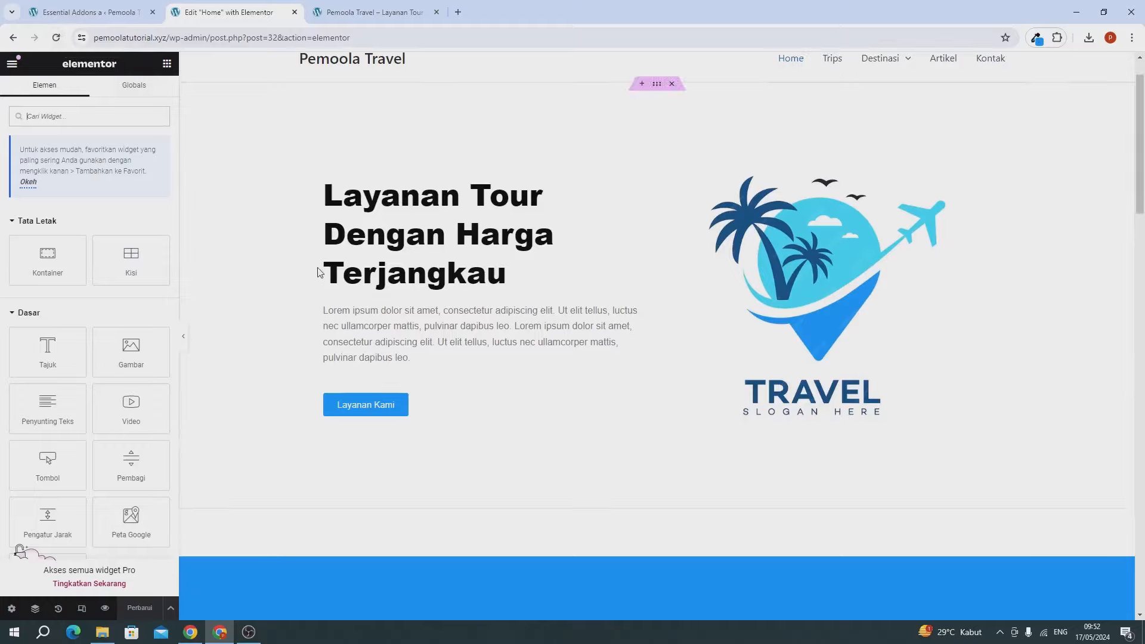
pyautogui.scroll(-12, 340, 295)
pyautogui.scroll(12, 340, 312)
pyautogui.scroll(-4, 342, 316)
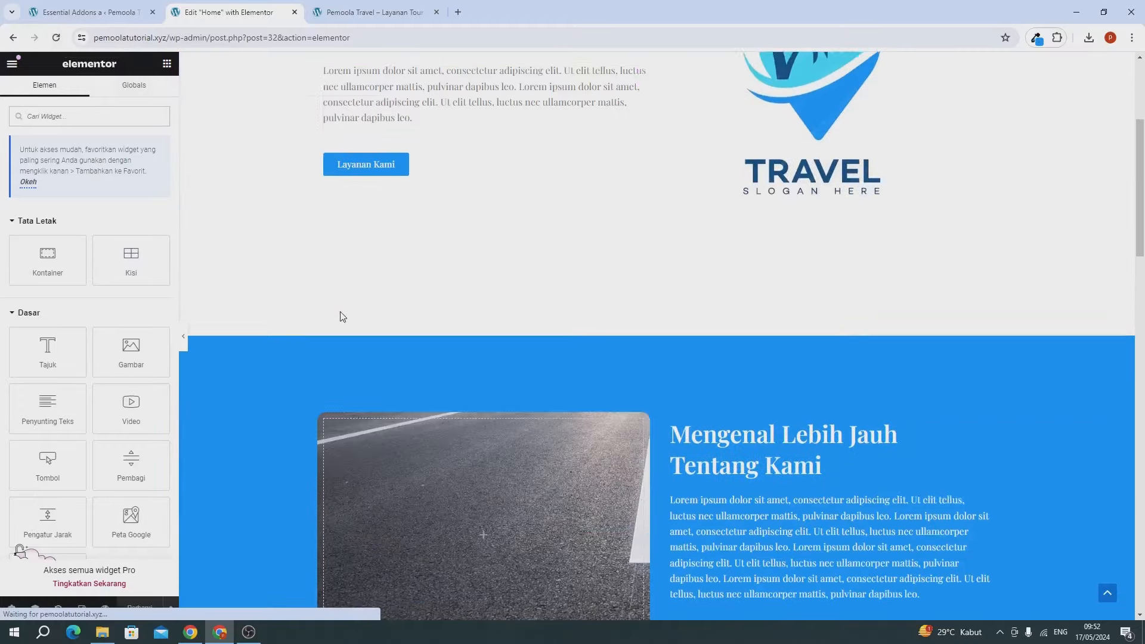
pyautogui.scroll(-10, 341, 322)
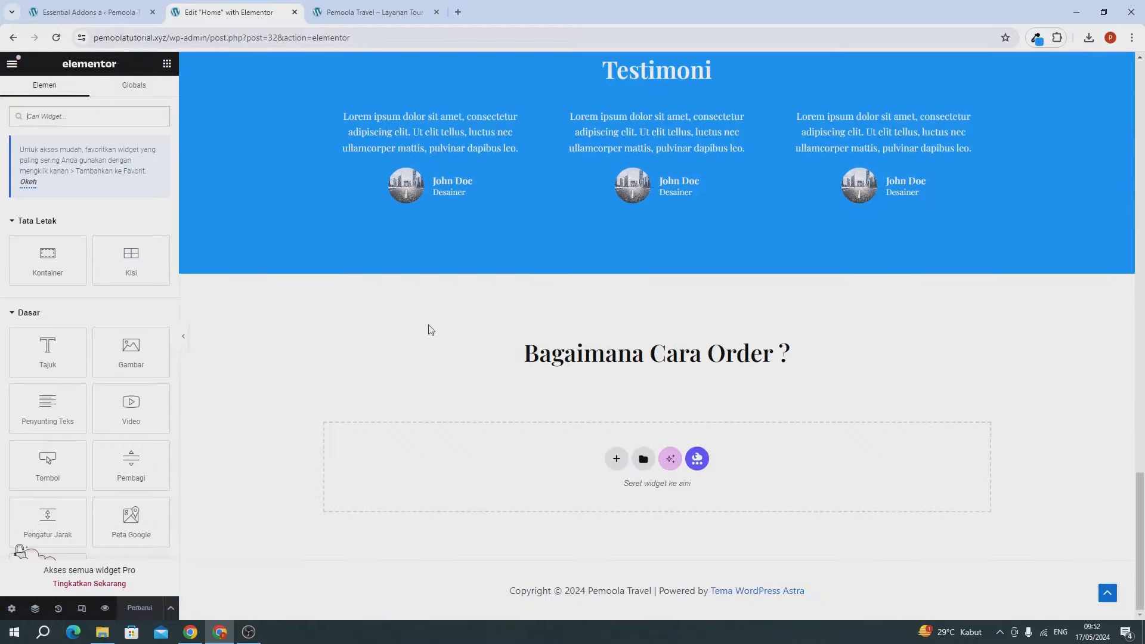
# Step: Retitle the copied bottom heading to 'Artikel Kami' and search the widgets for 'post'
pyautogui.click(571, 360)
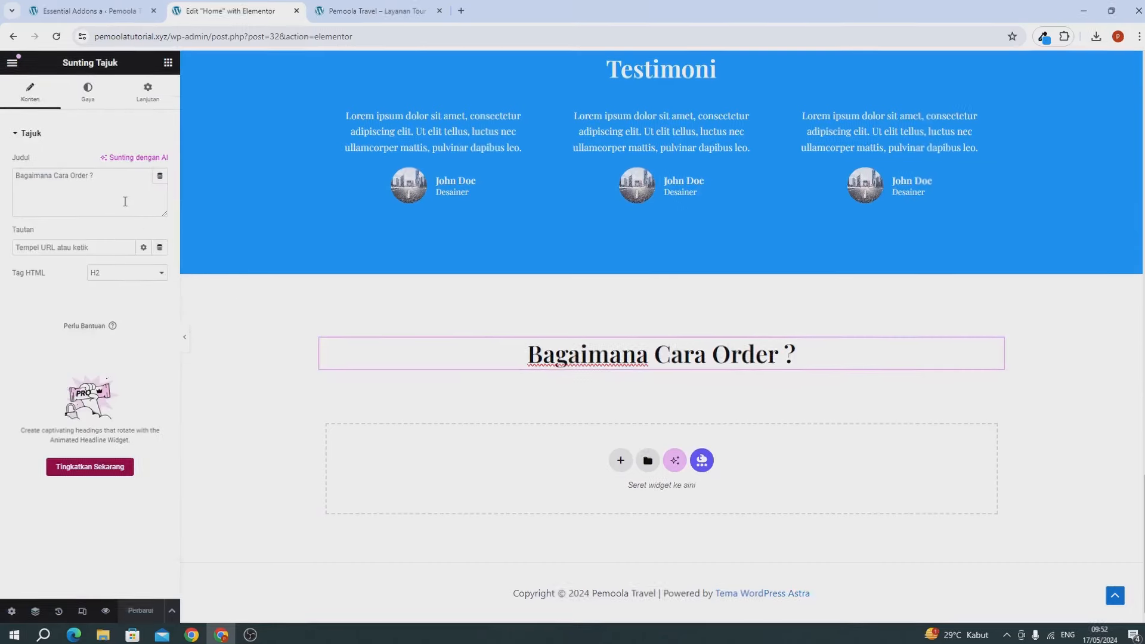
pyautogui.tripleClick(115, 175)
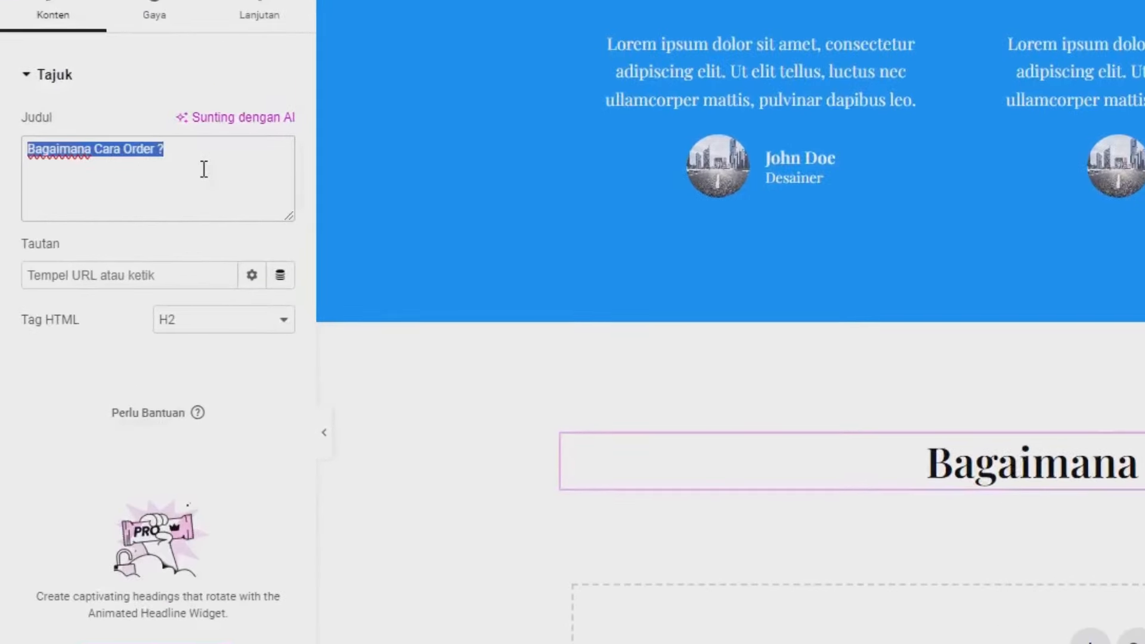
pyautogui.write('A')
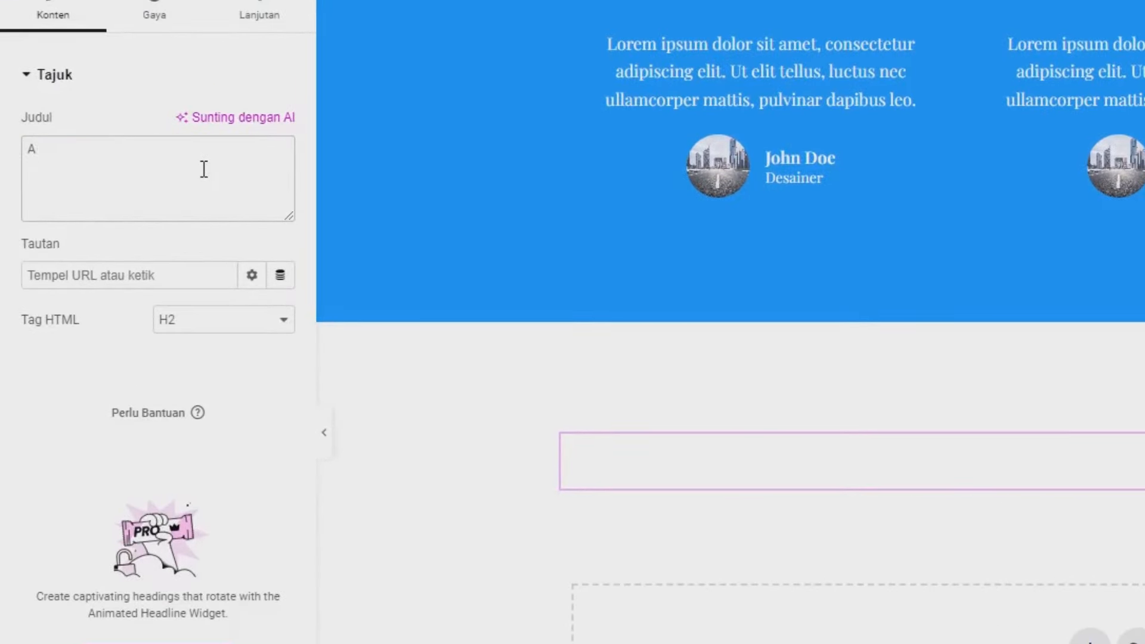
pyautogui.write('rtikel Kami')
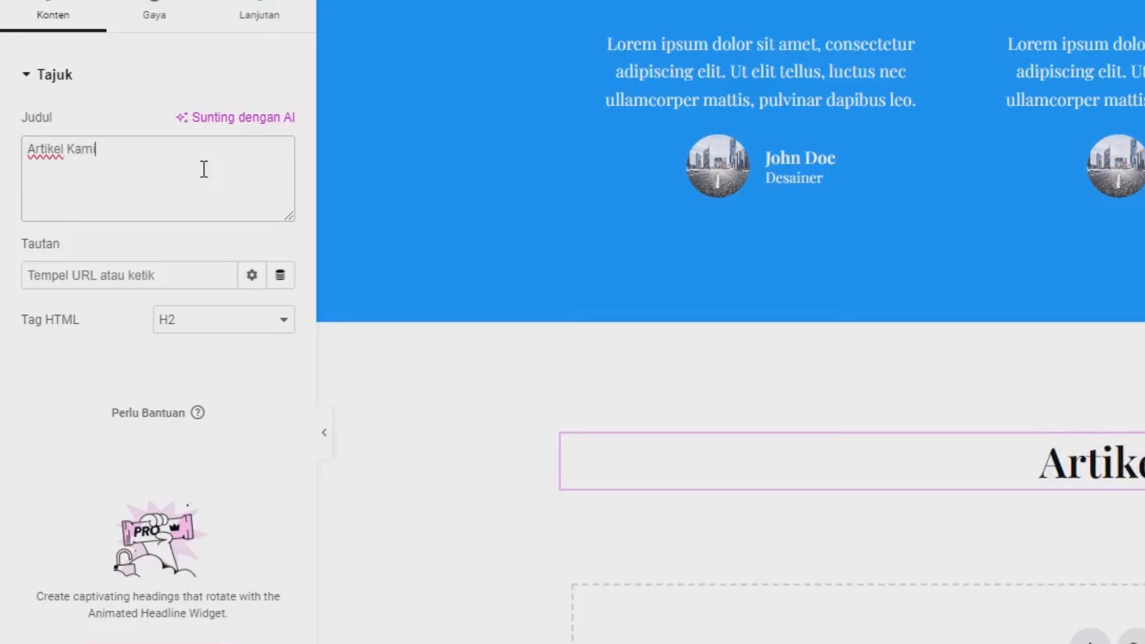
pyautogui.click(294, 35)
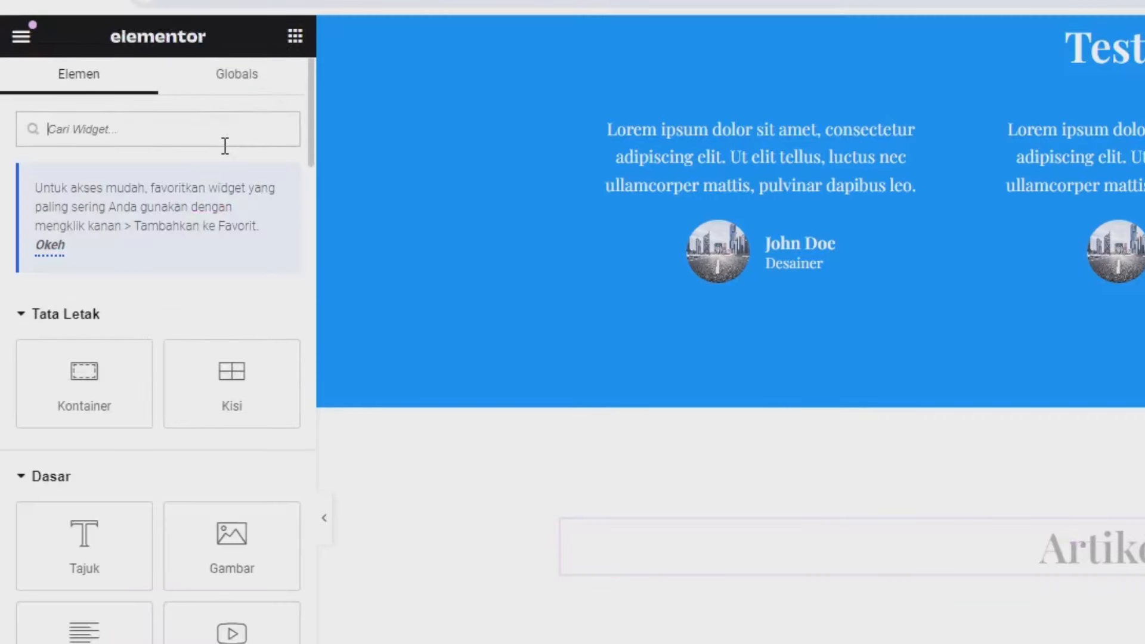
pyautogui.write('post')
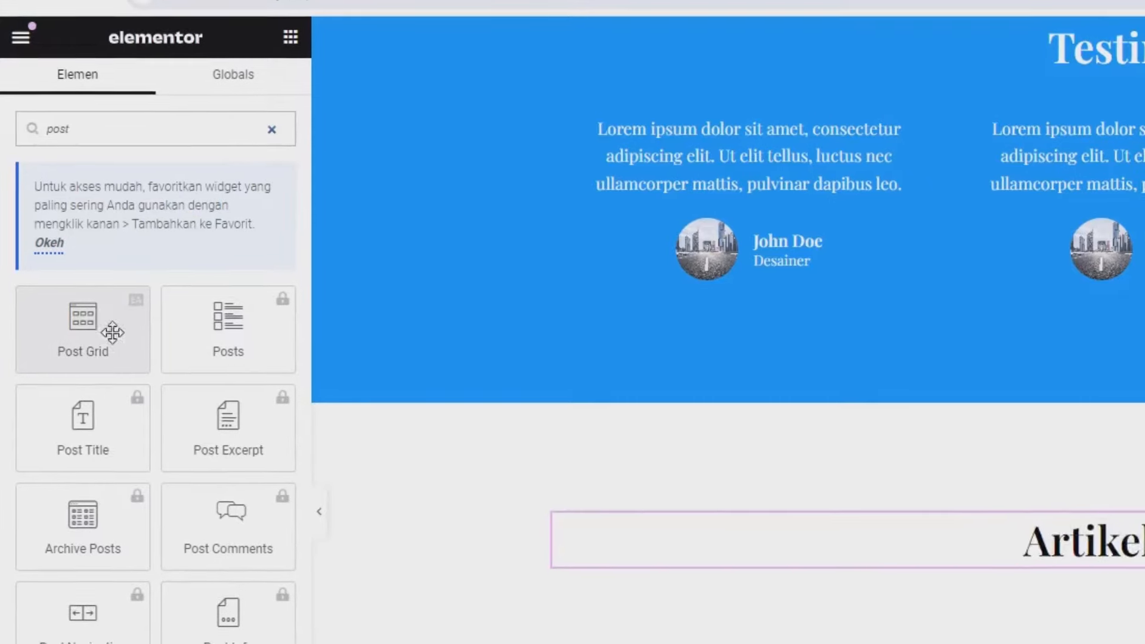
# Step: Place a Post Grid below Artikel Kami and set its layout to Grid with 3 columns
pyautogui.moveTo(112, 332); pyautogui.dragTo(1020, 553)
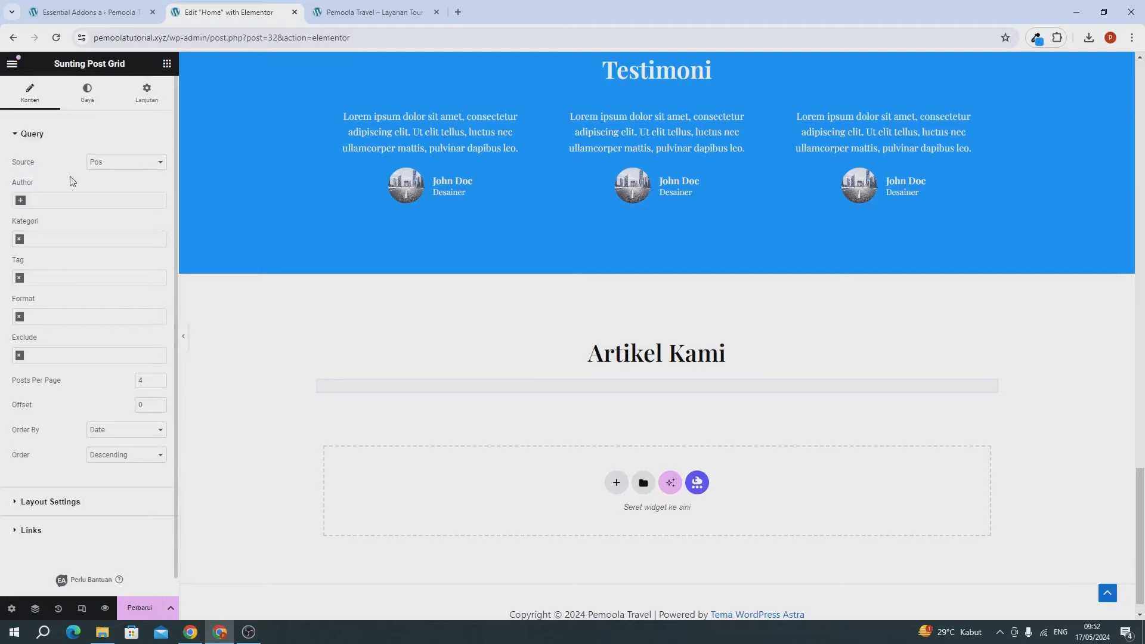
pyautogui.scroll(-4, 370, 362)
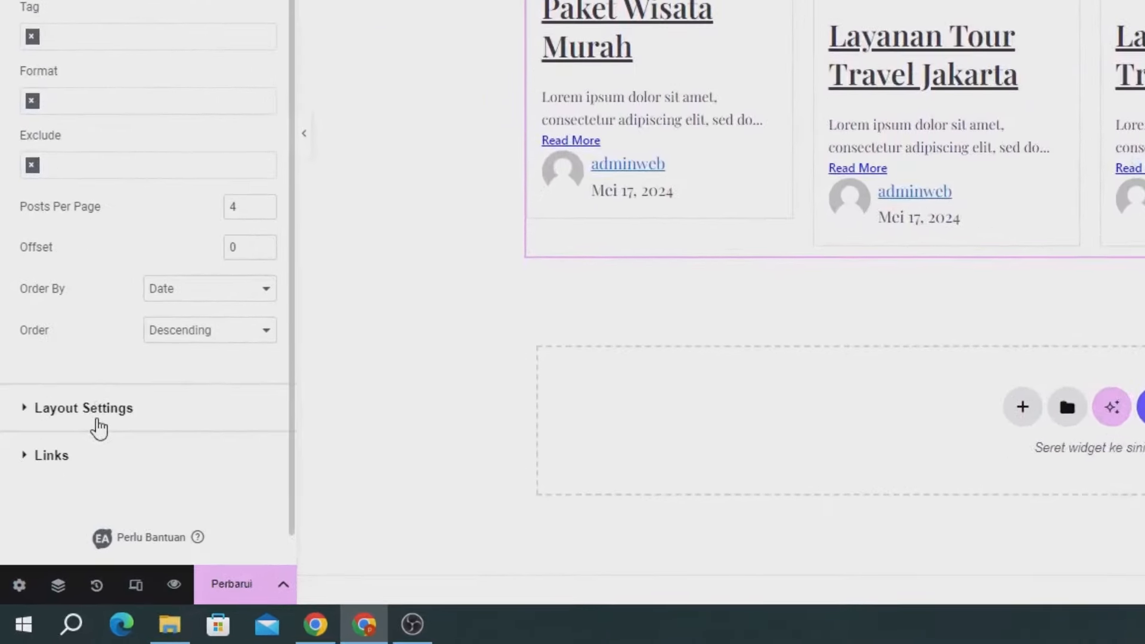
pyautogui.click(98, 428)
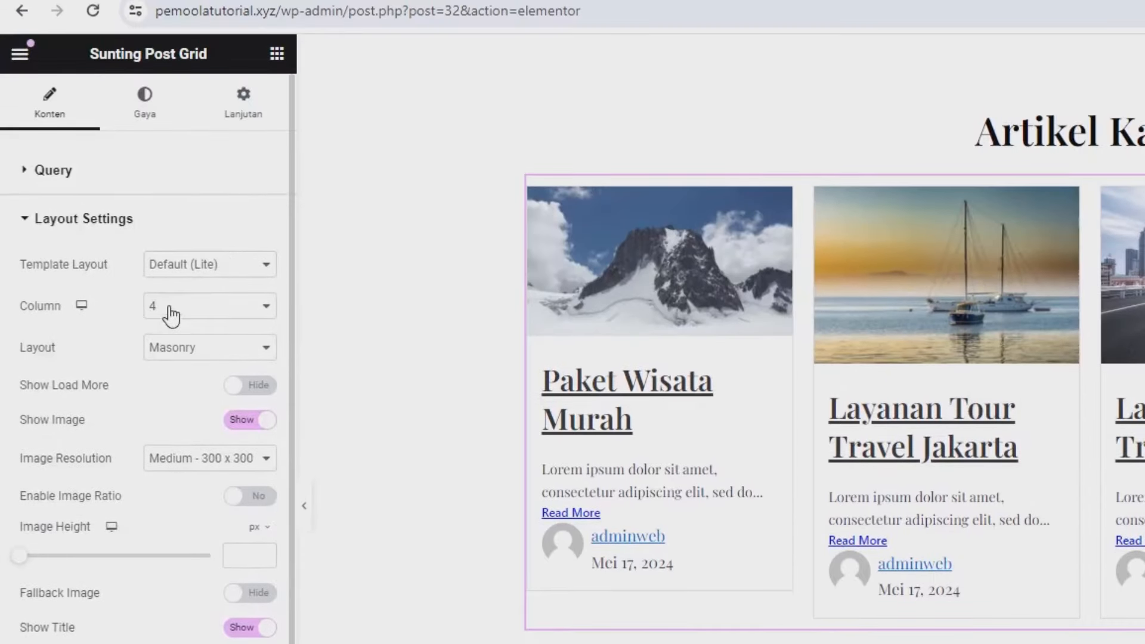
pyautogui.click(176, 355)
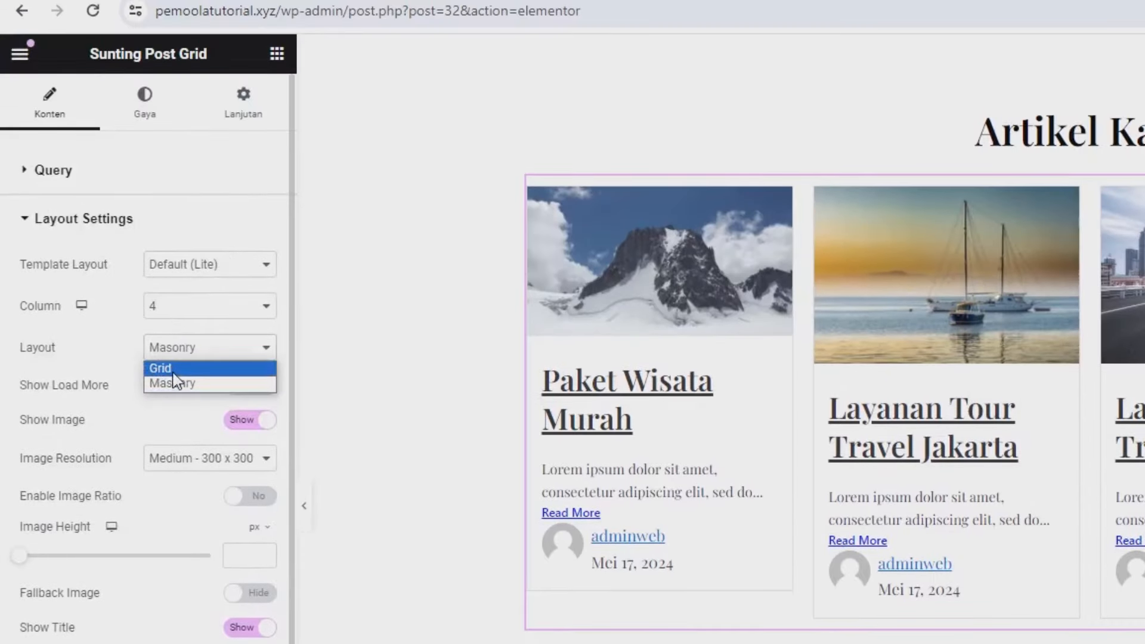
pyautogui.click(174, 366)
pyautogui.click(168, 310)
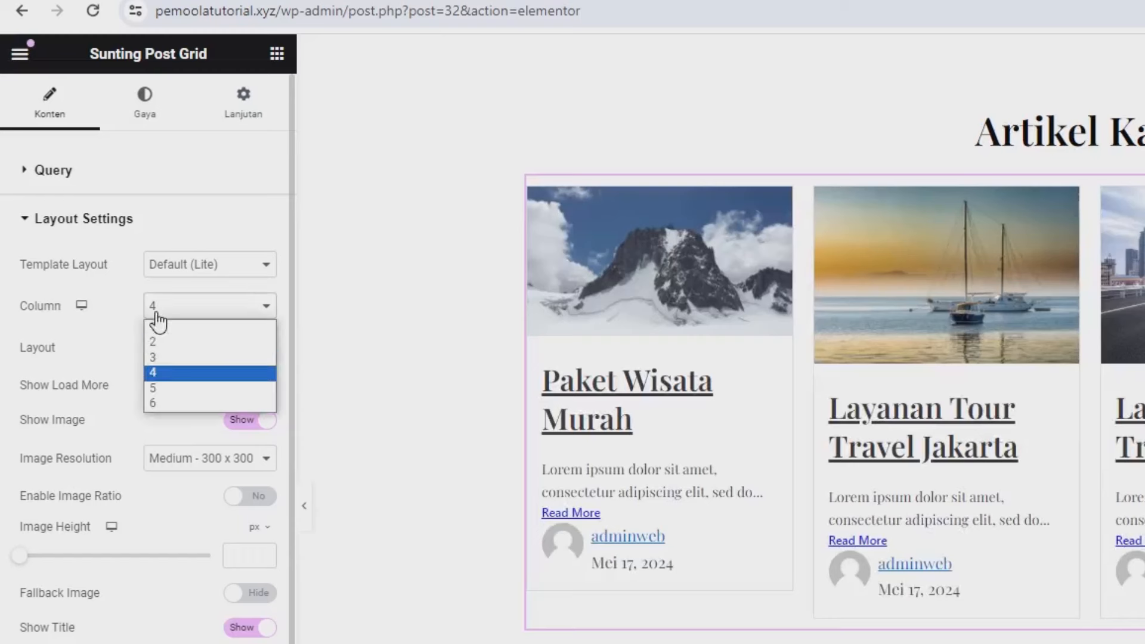
pyautogui.click(163, 358)
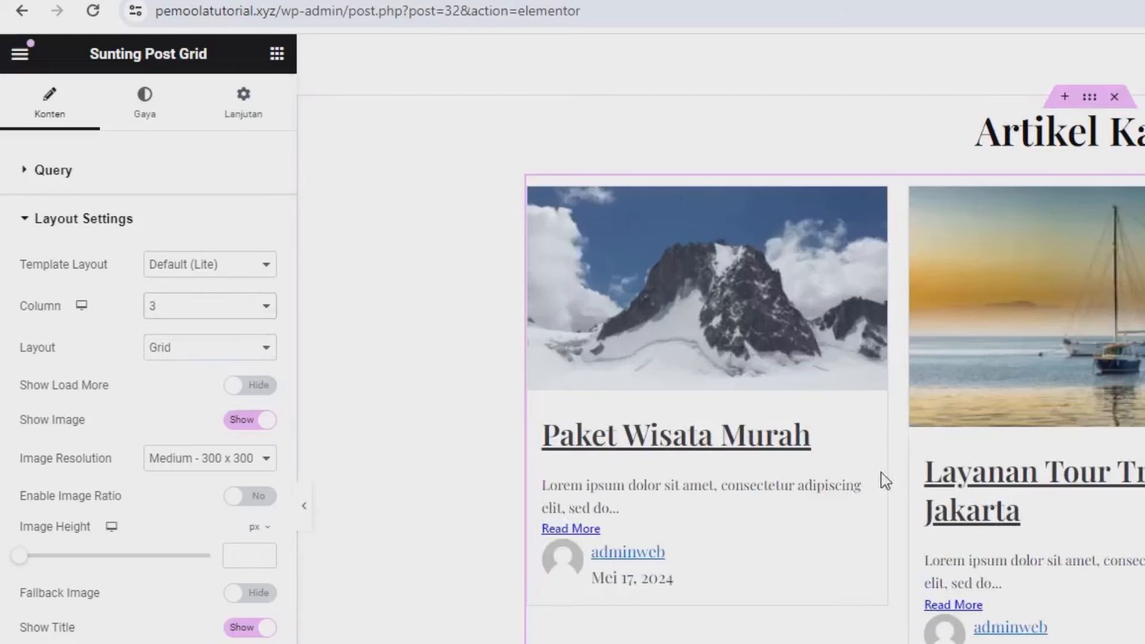
# Step: Give the post grid cards Style Two in the style settings
pyautogui.click(193, 269)
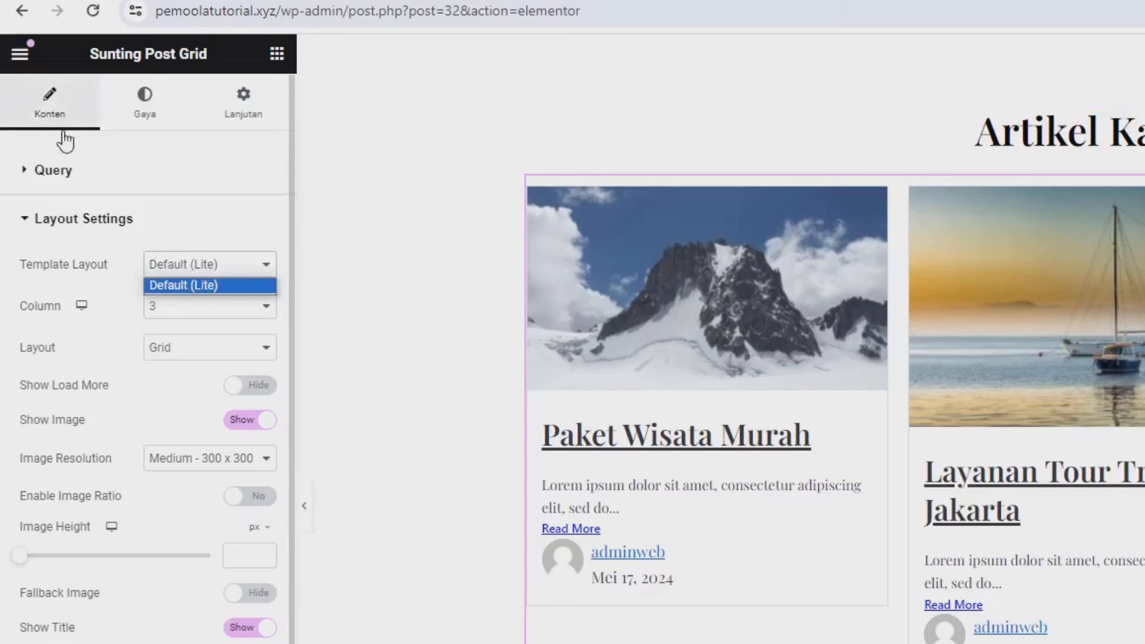
pyautogui.click(143, 116)
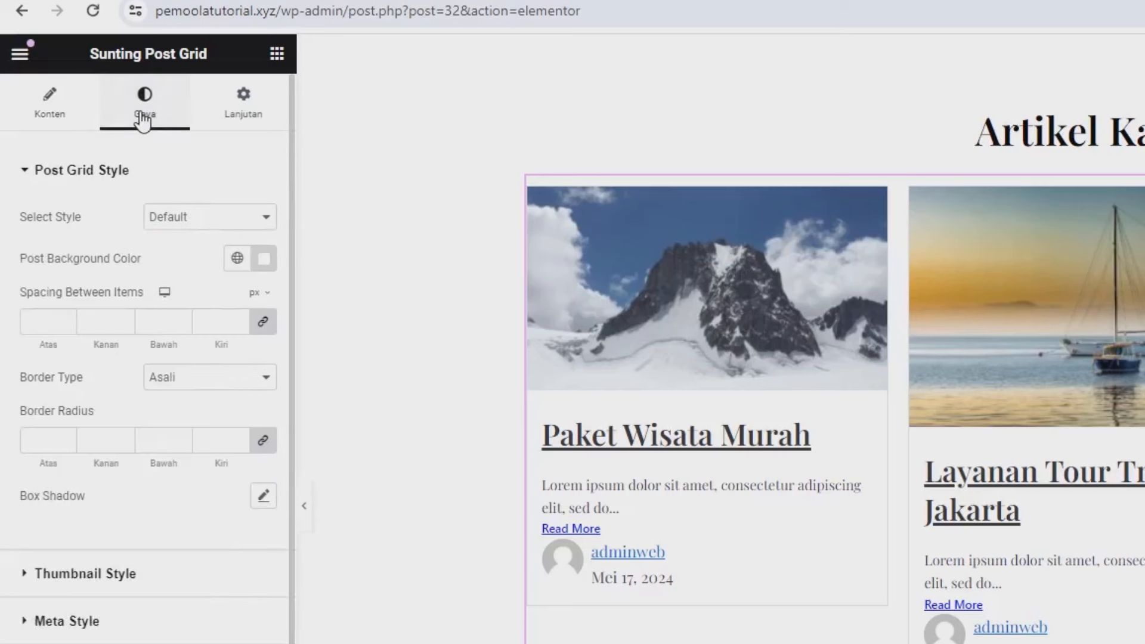
pyautogui.click(170, 219)
pyautogui.click(179, 252)
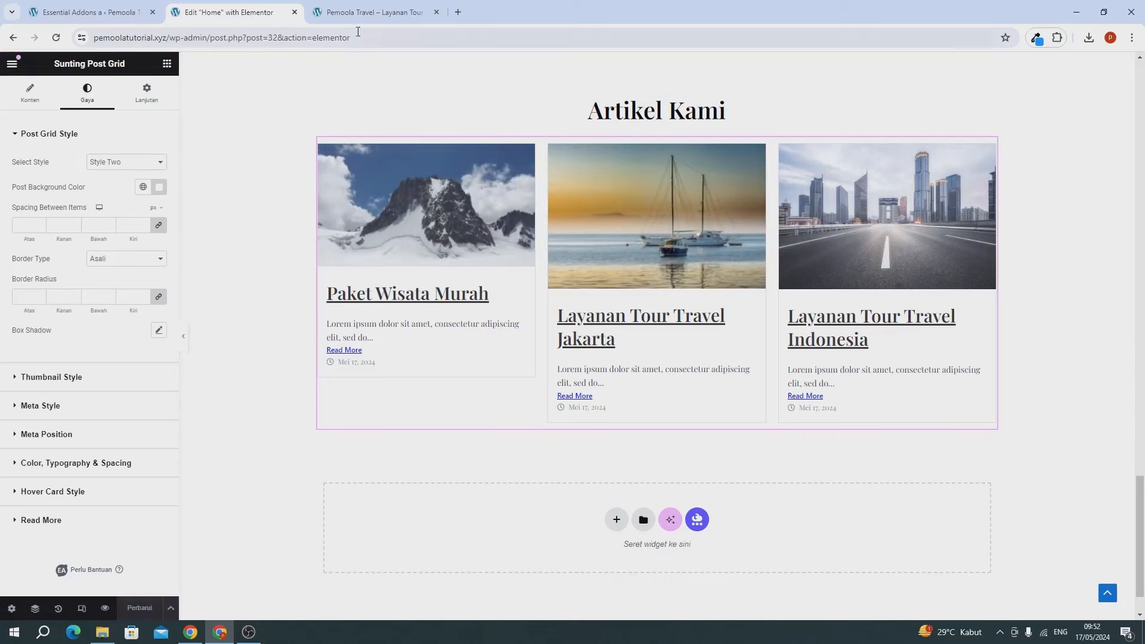
pyautogui.click(359, 13)
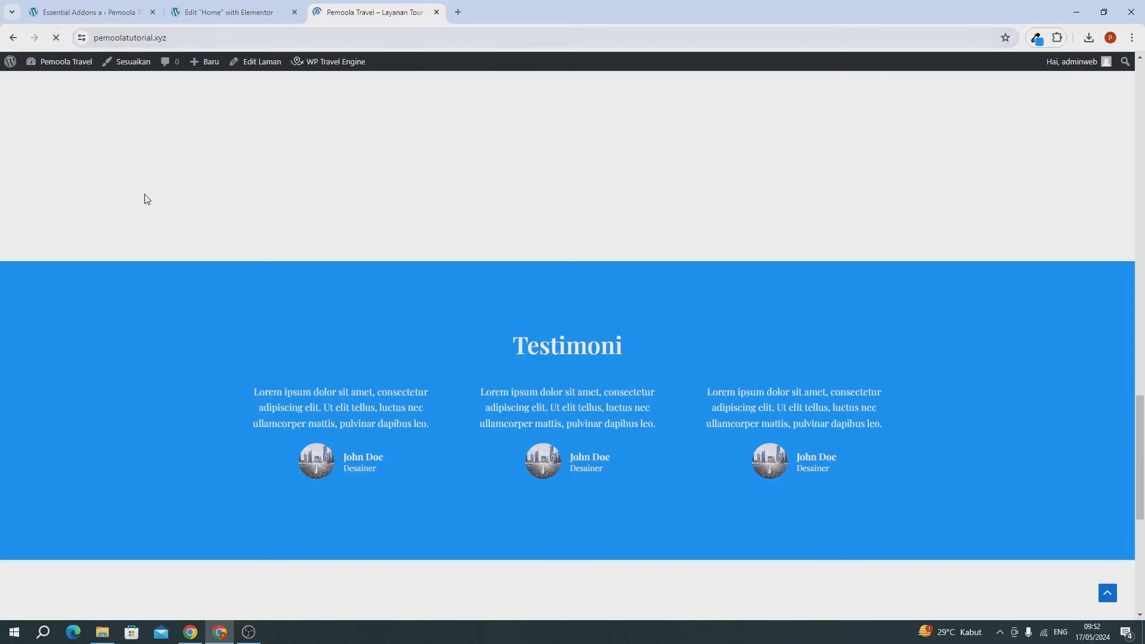
pyautogui.scroll(-6, 145, 196)
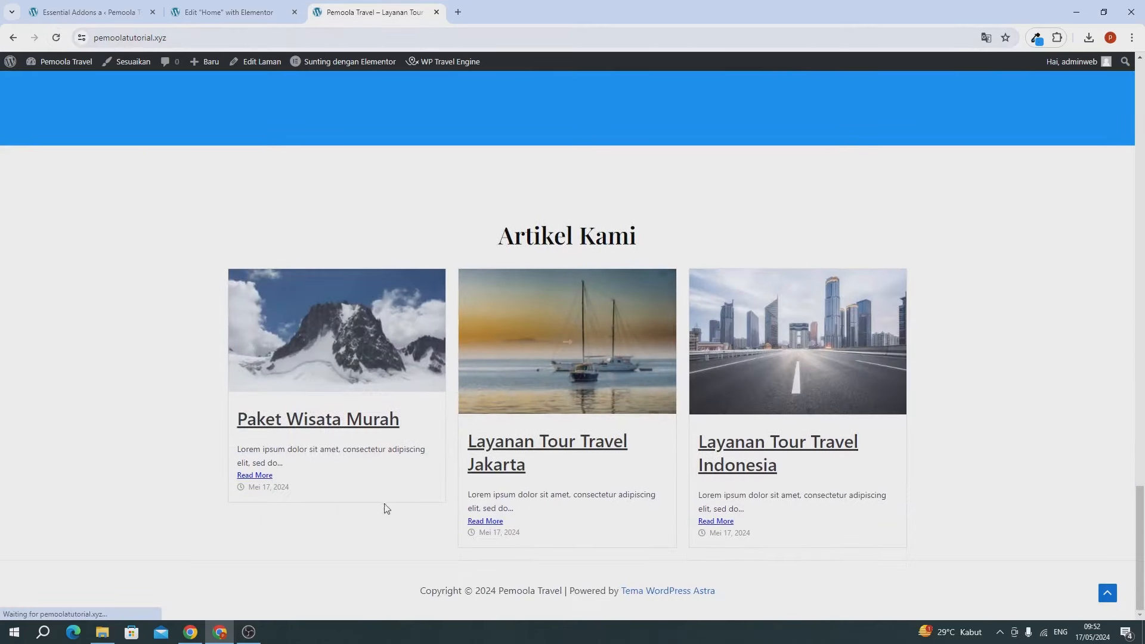
pyautogui.click(232, 15)
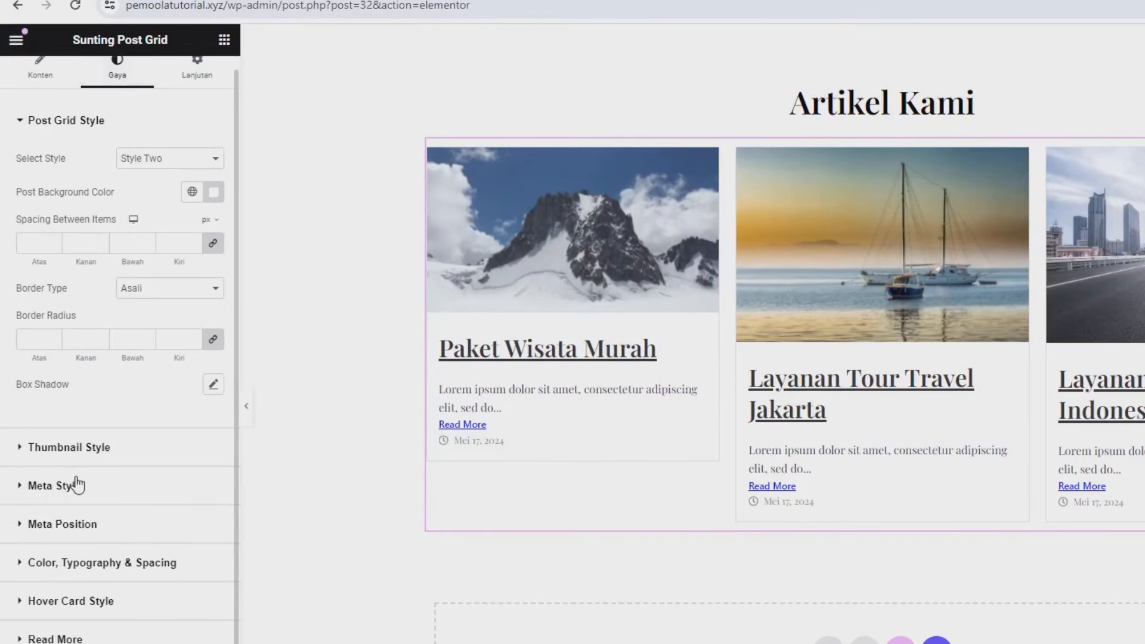
# Step: Set the post title typography to size 20 with text decoration Tidak Ada
pyautogui.click(138, 571)
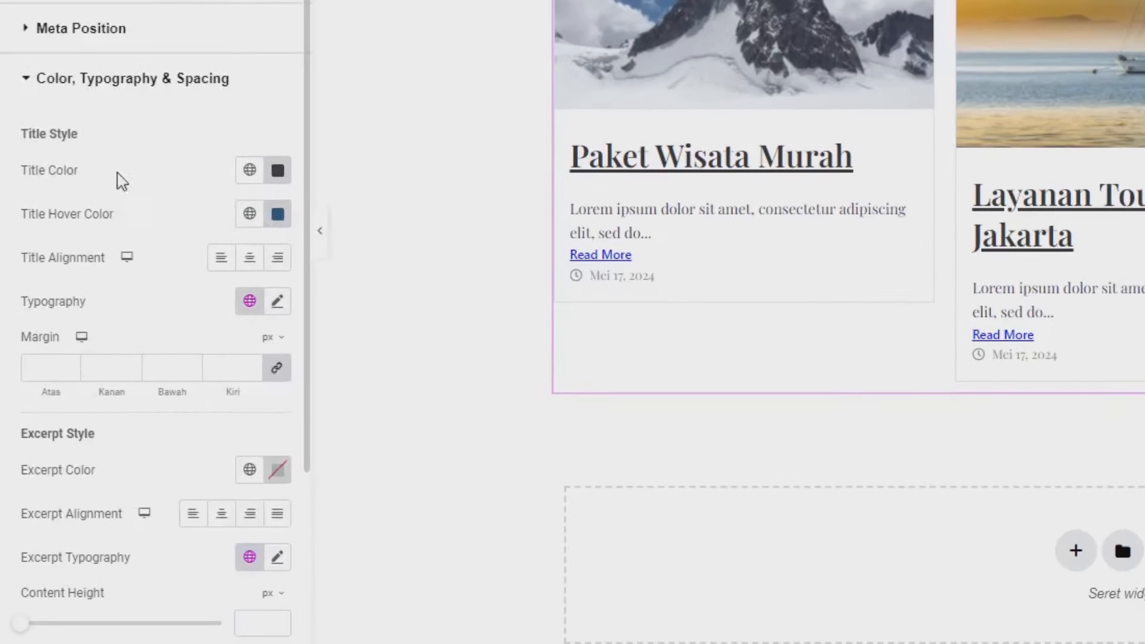
pyautogui.click(278, 304)
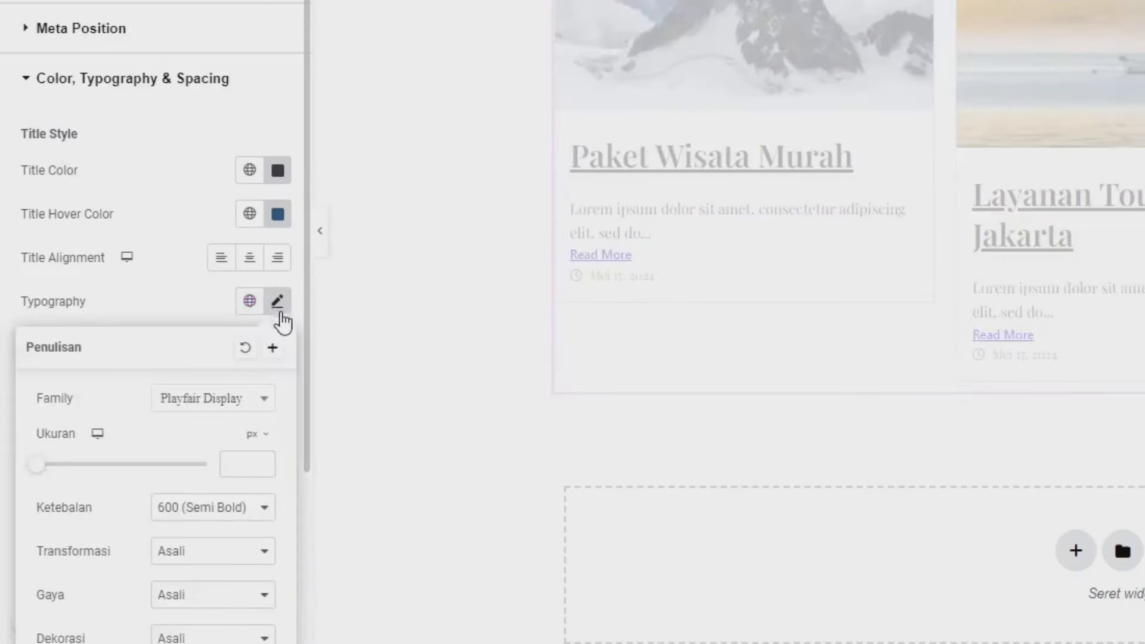
pyautogui.scroll(-5, 206, 486)
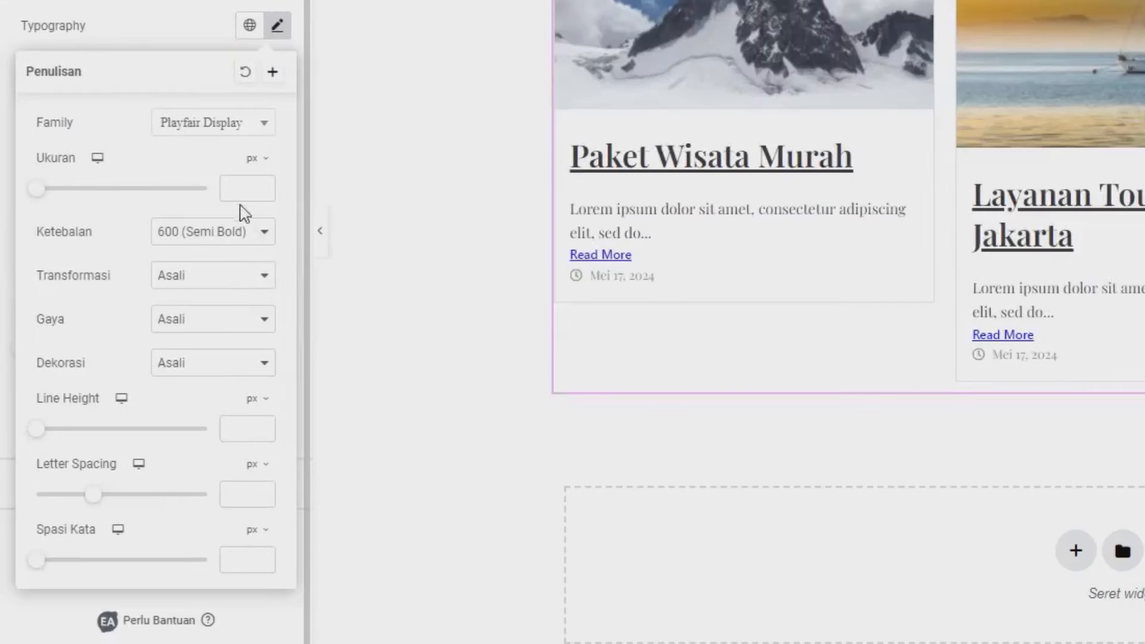
pyautogui.click(240, 199)
pyautogui.write('20')
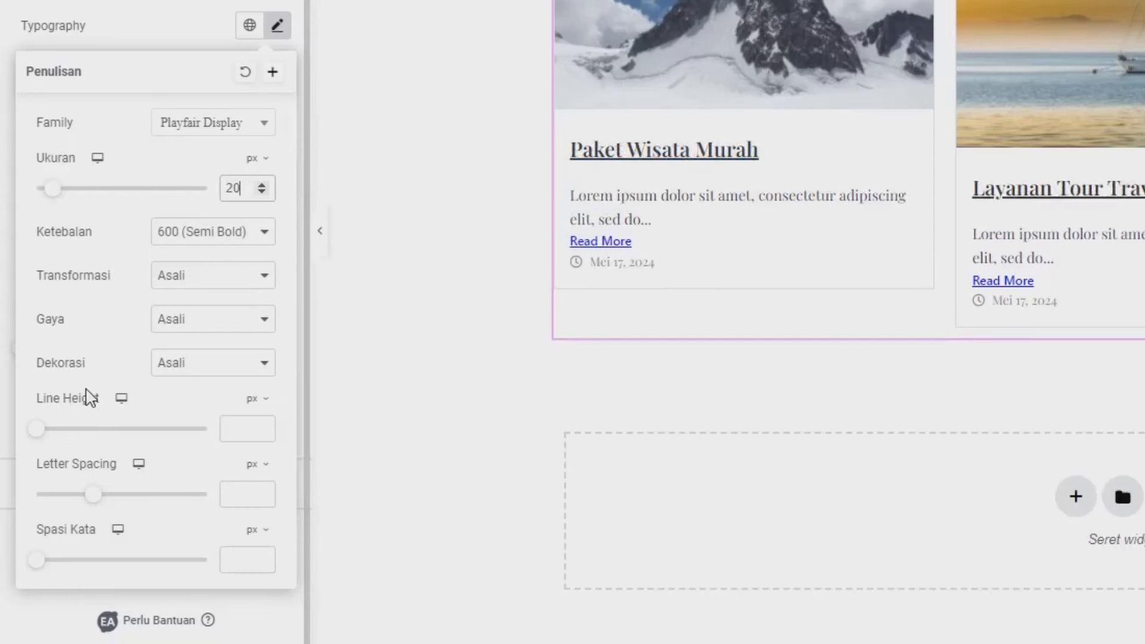
pyautogui.click(190, 366)
pyautogui.click(204, 451)
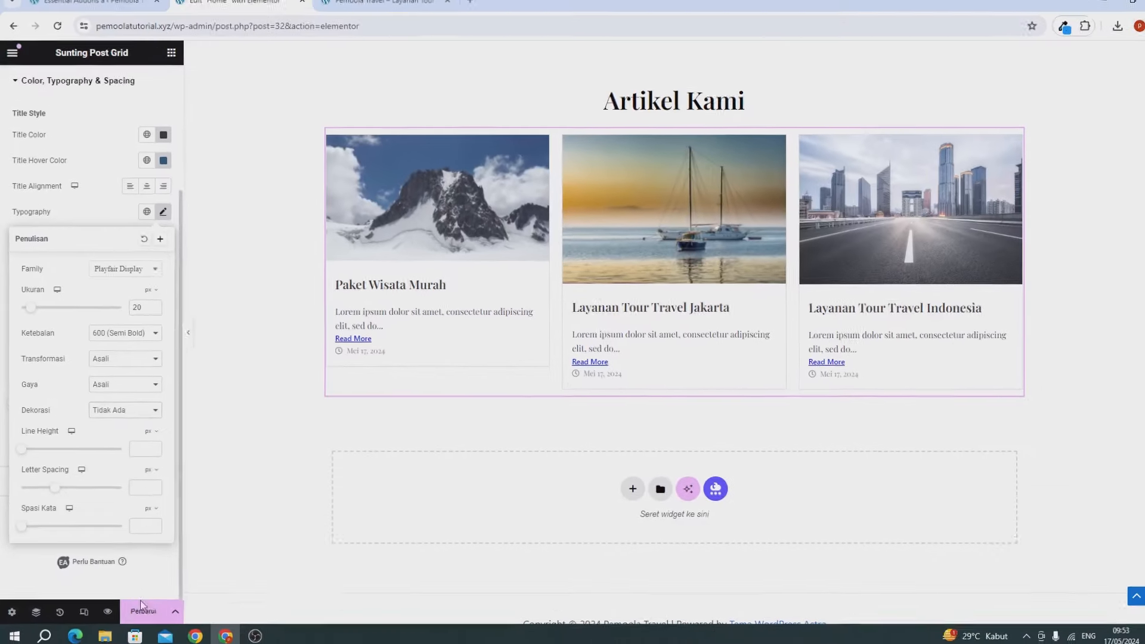
# Step: Save the page with Perbarui and check the titles on the live site
pyautogui.click(138, 604)
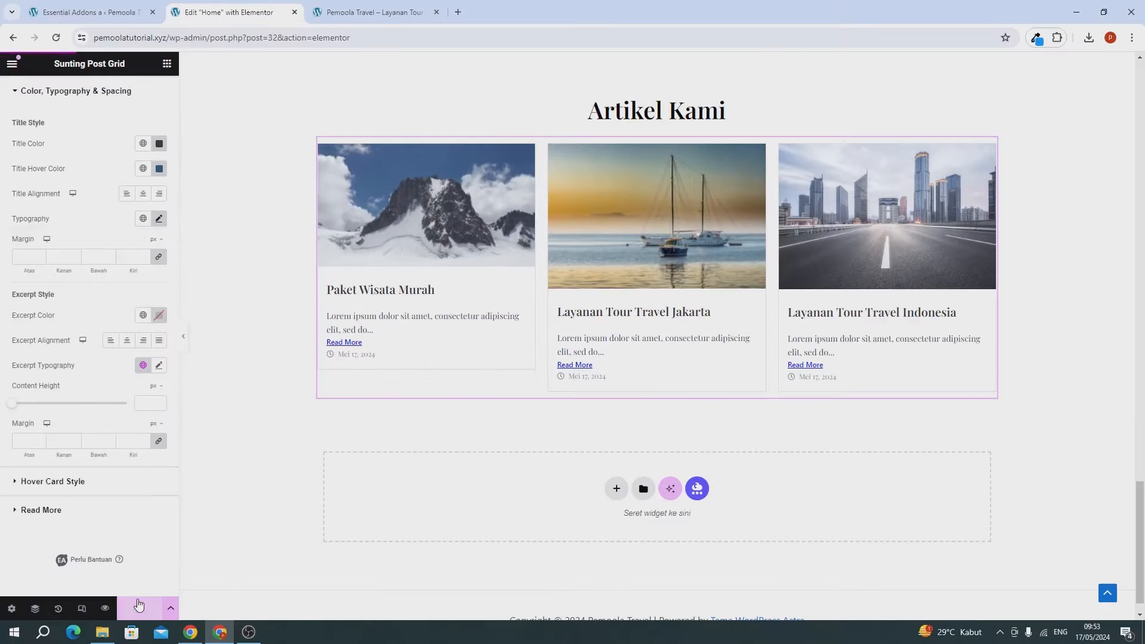
pyautogui.click(343, 13)
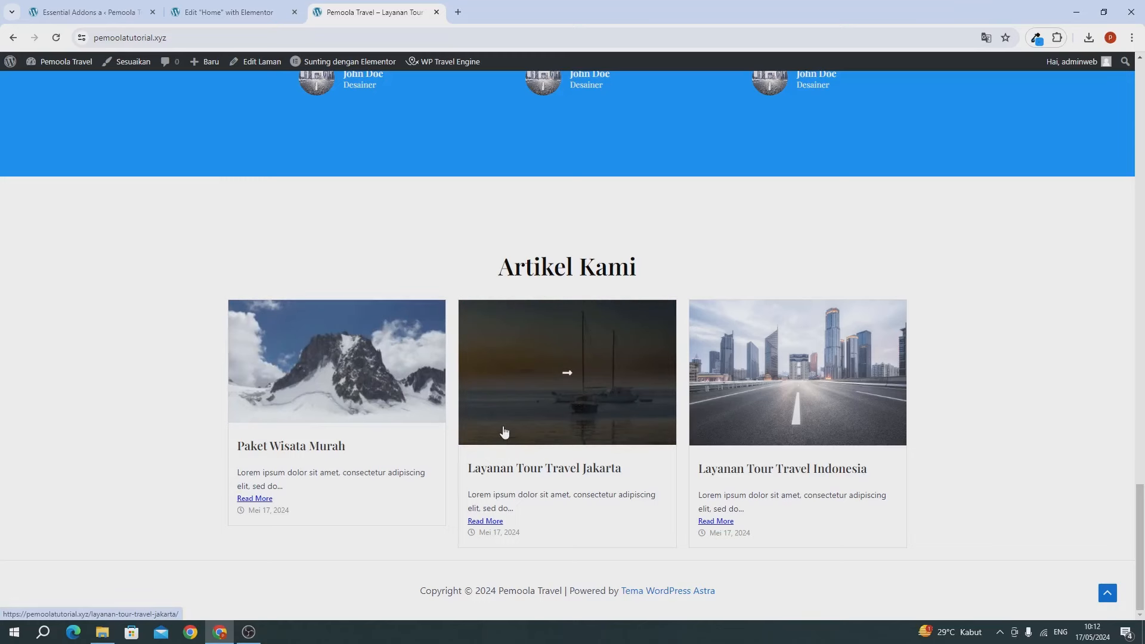
pyautogui.click(228, 12)
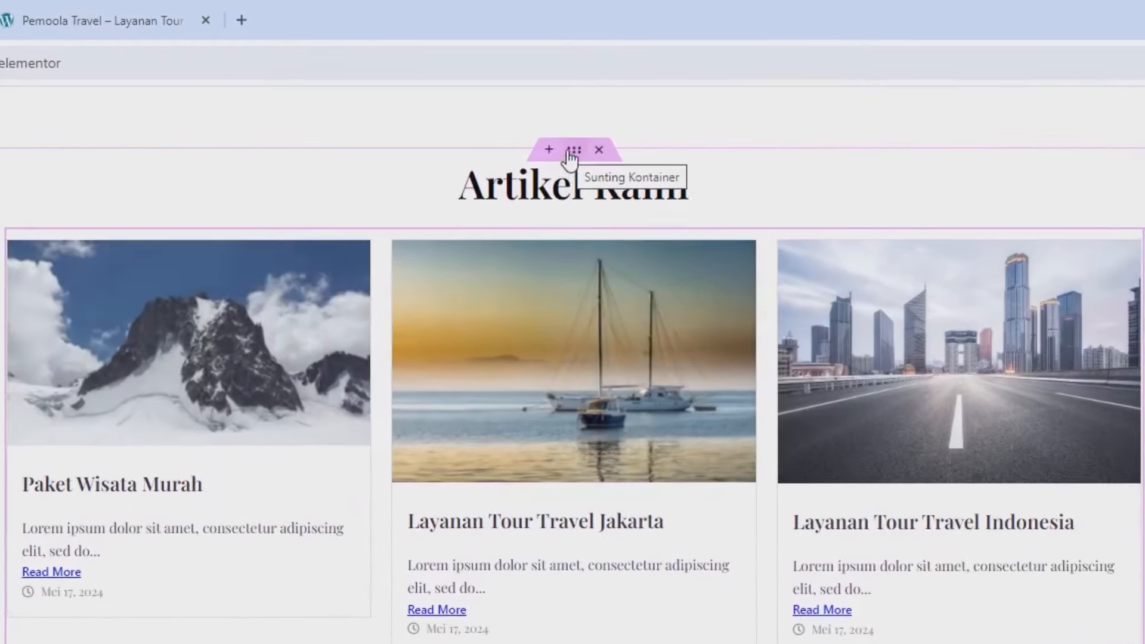
# Step: Duplicate the Artikel Kami section and delete the post grid from the copy
pyautogui.rightClick(568, 157)
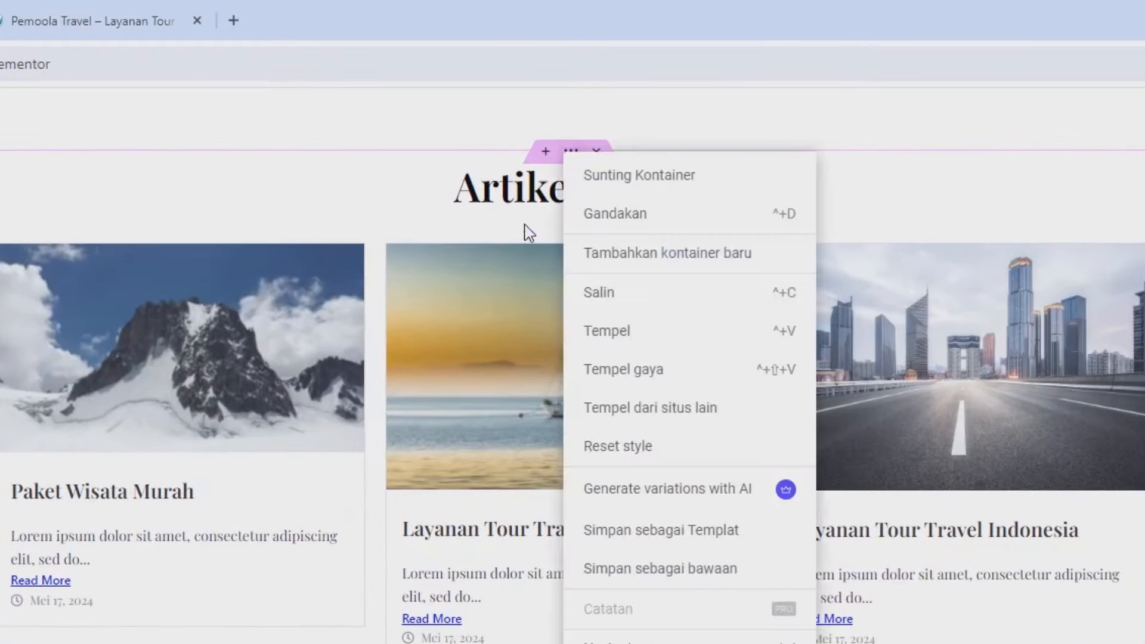
pyautogui.click(614, 229)
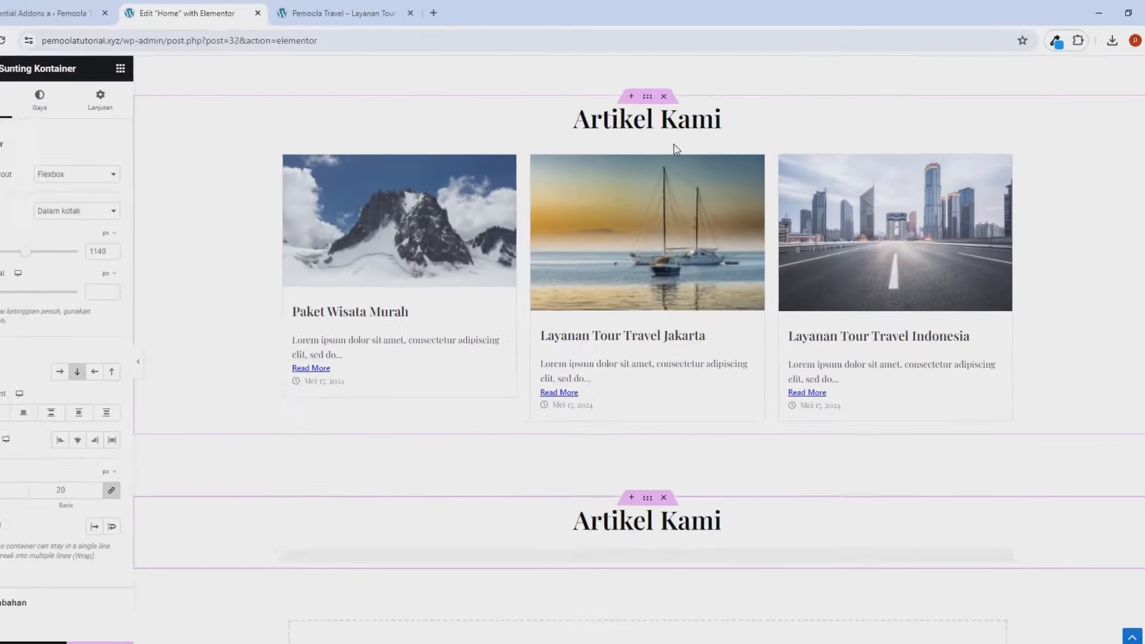
pyautogui.scroll(-5, 681, 133)
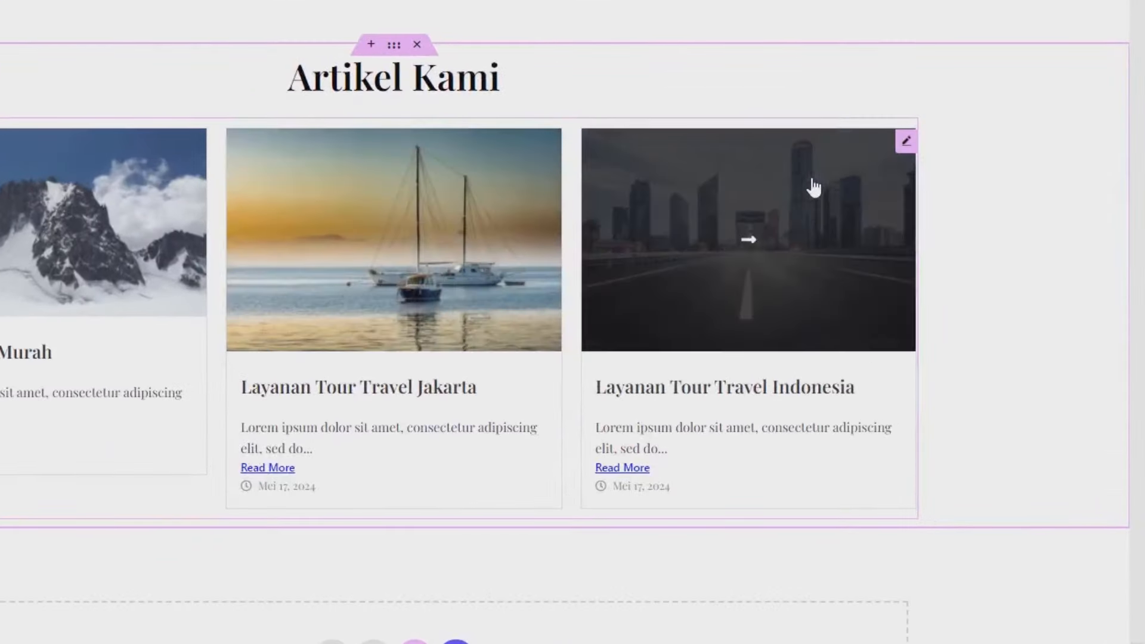
pyautogui.rightClick(812, 180)
pyautogui.click(836, 587)
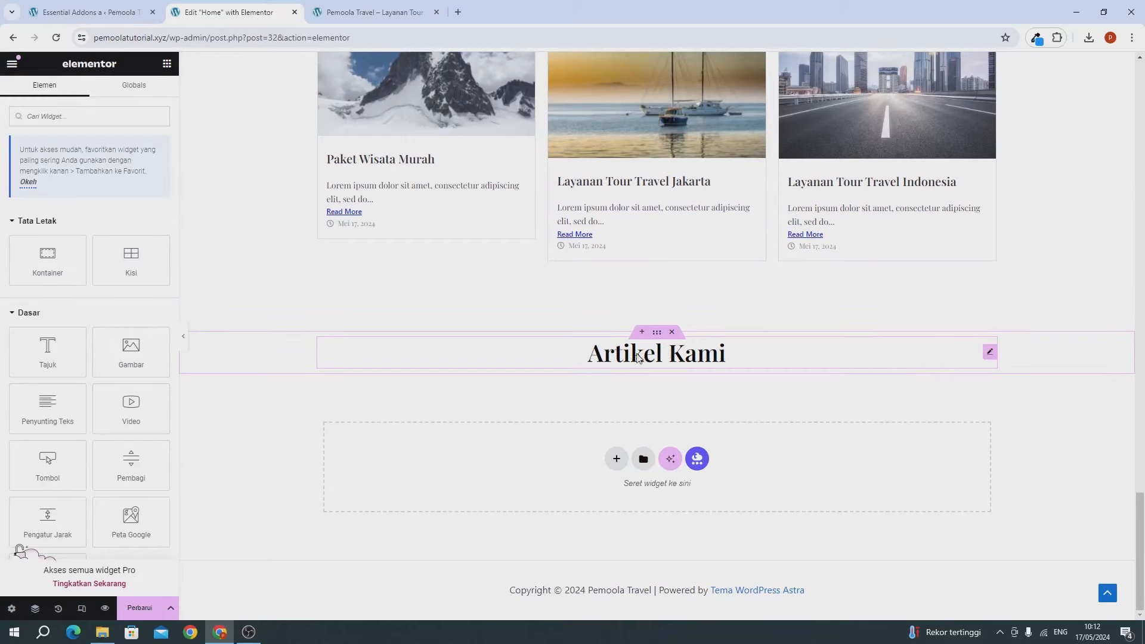
# Step: Retitle the copied heading to 'Gallery'
pyautogui.click(607, 356)
pyautogui.tripleClick(55, 203)
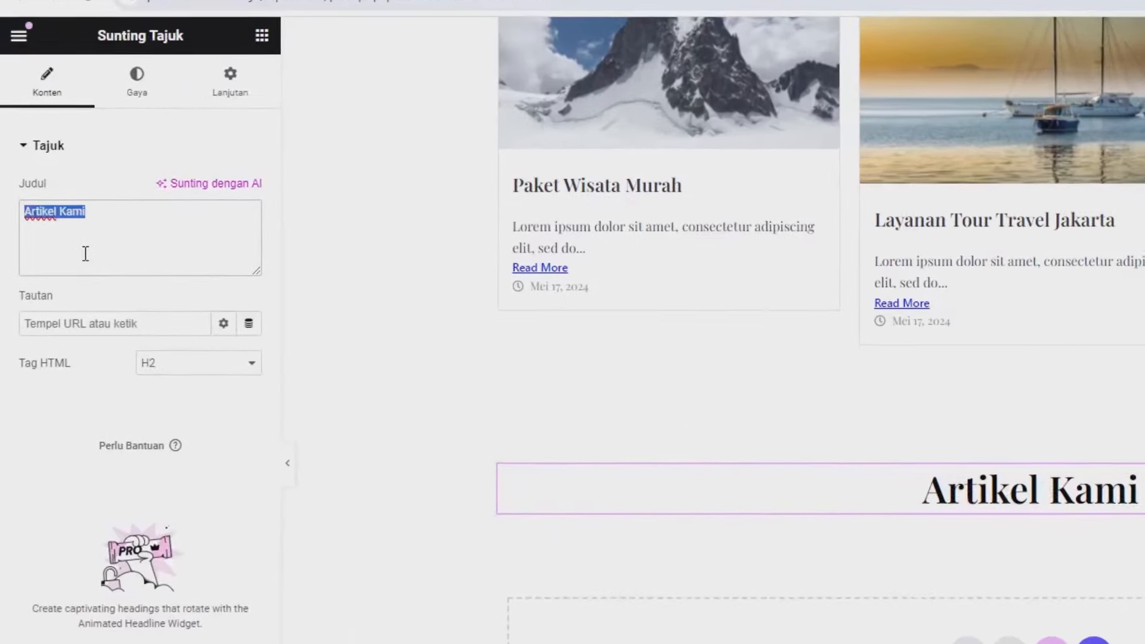
pyautogui.write('Gallery')
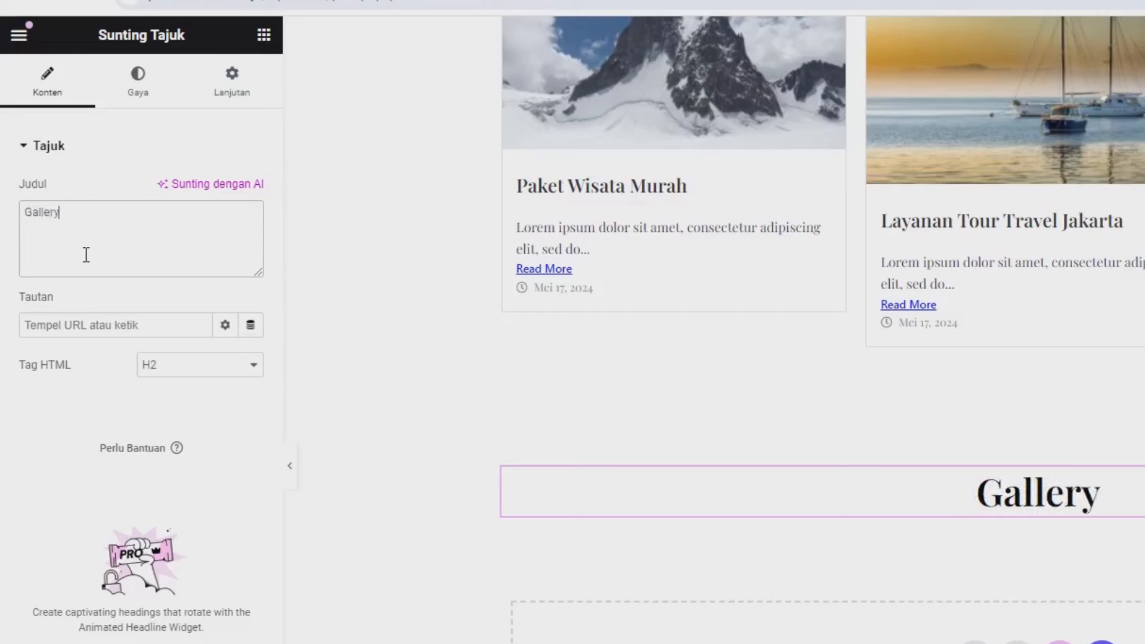
# Step: Add a Basic Gallery widget below the Gallery heading
pyautogui.click(264, 35)
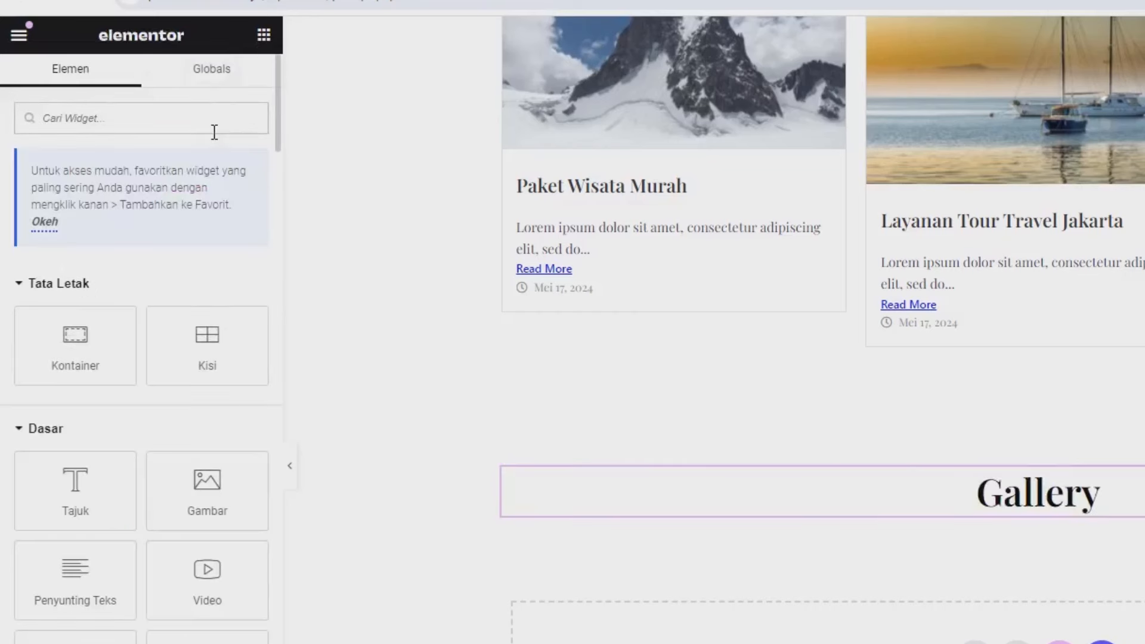
pyautogui.write('gal')
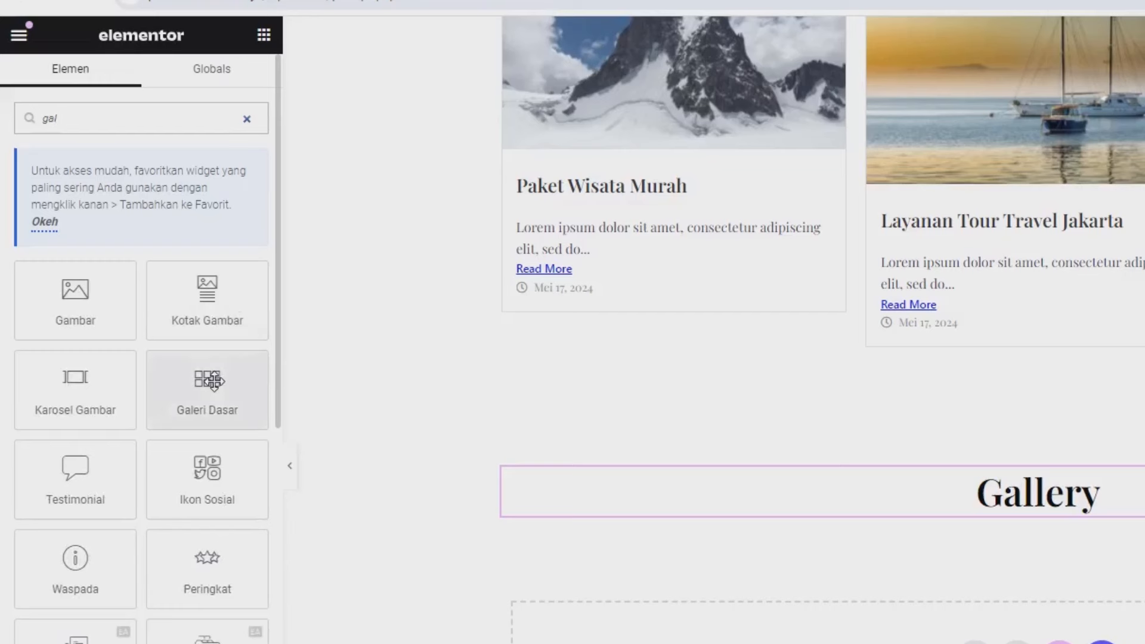
pyautogui.moveTo(217, 377); pyautogui.dragTo(1007, 517)
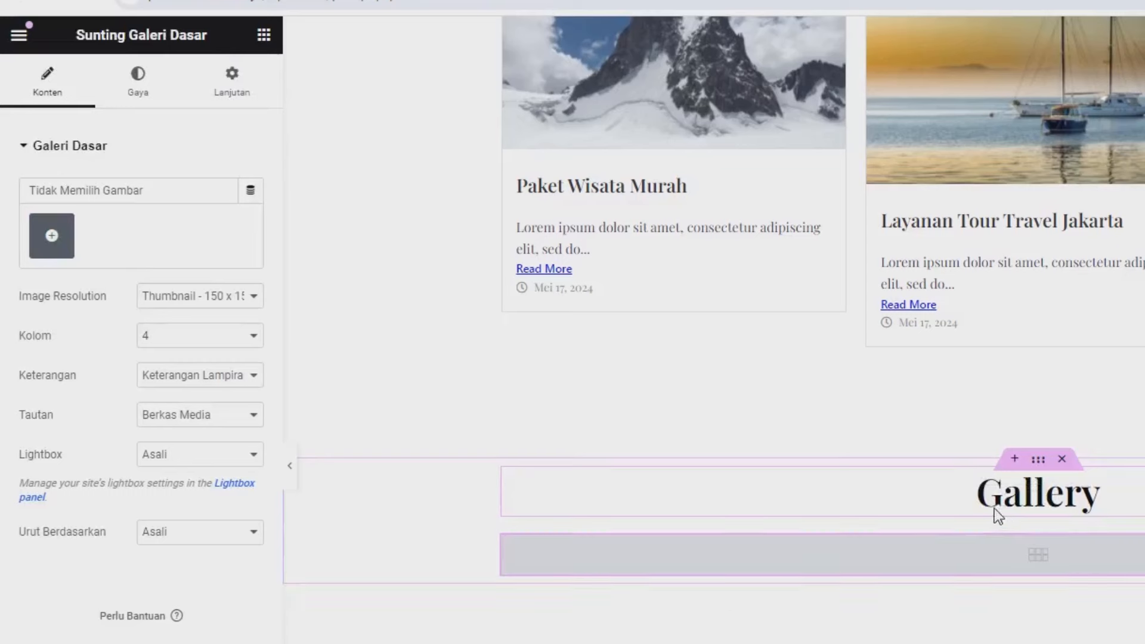
# Step: Build a gallery of the mountain, sailboat, city road, temple and monument photos and insert it
pyautogui.click(71, 241)
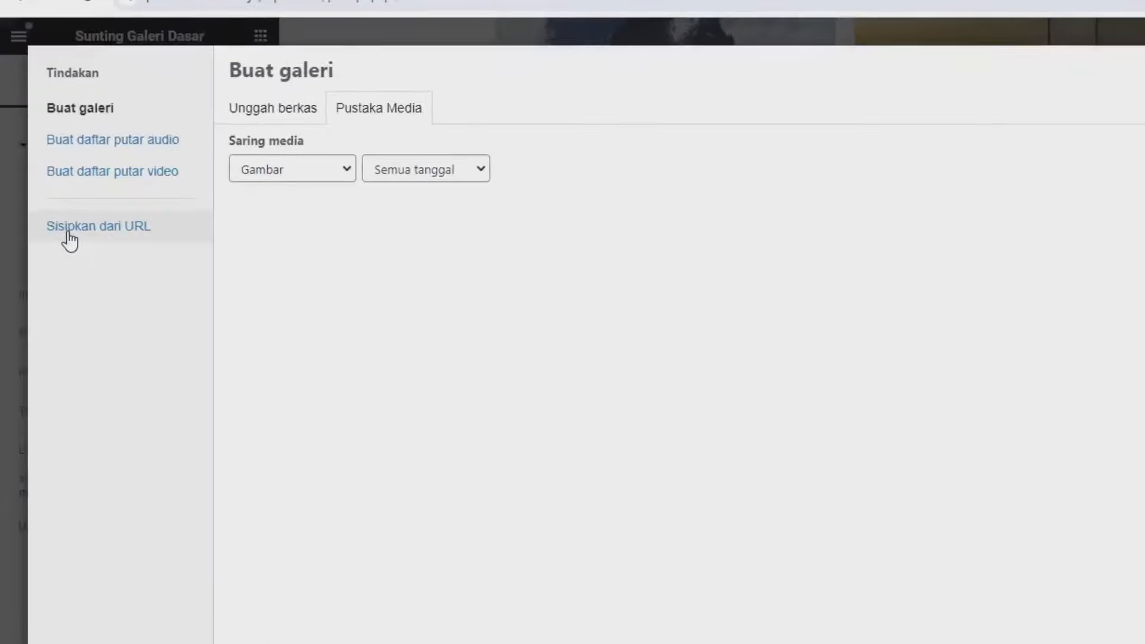
pyautogui.click(160, 123)
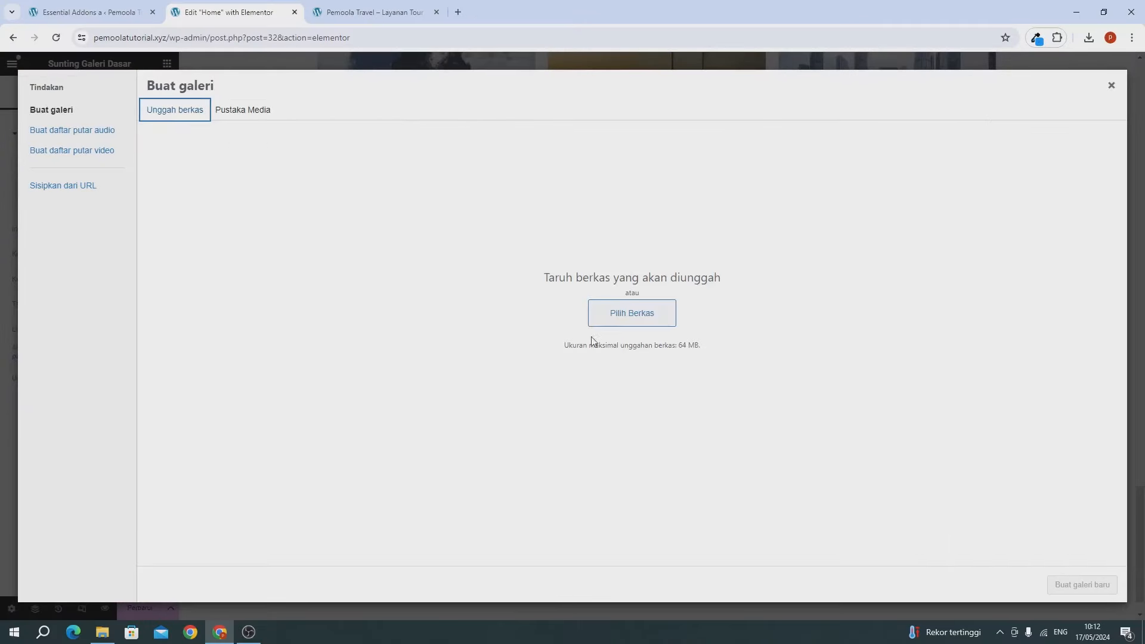
pyautogui.click(272, 115)
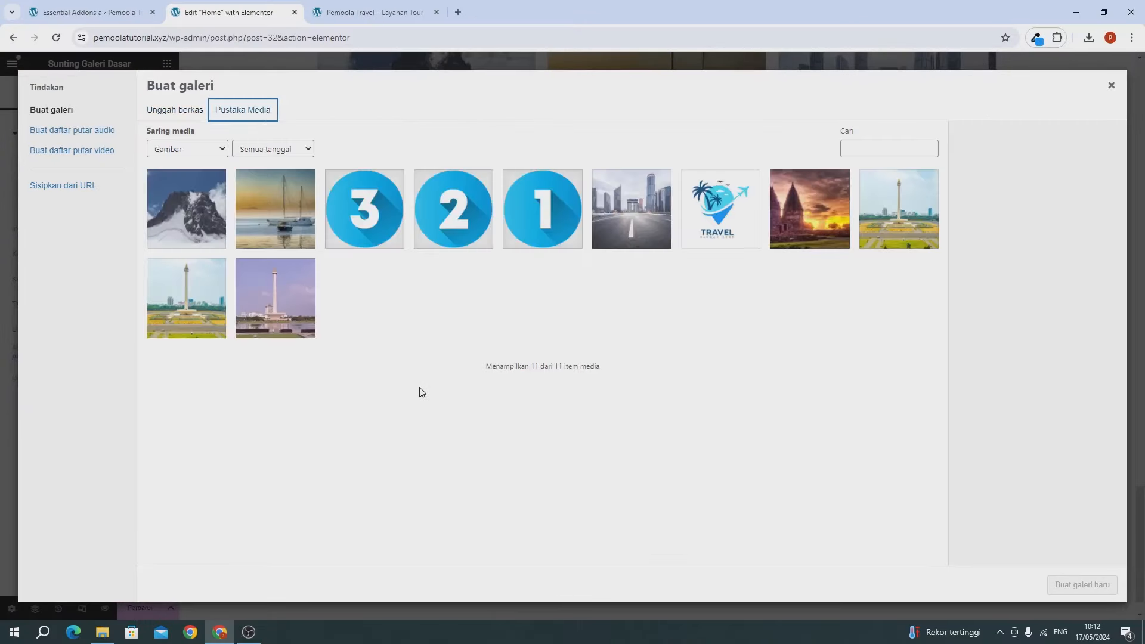
pyautogui.click(206, 216)
pyautogui.click(276, 213)
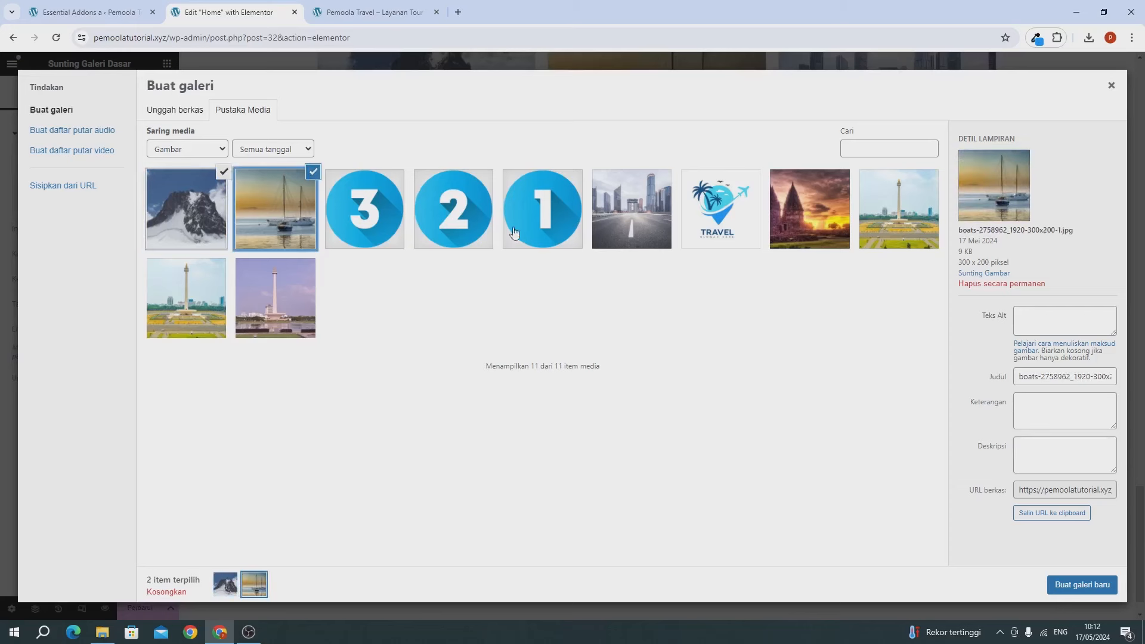
pyautogui.click(617, 232)
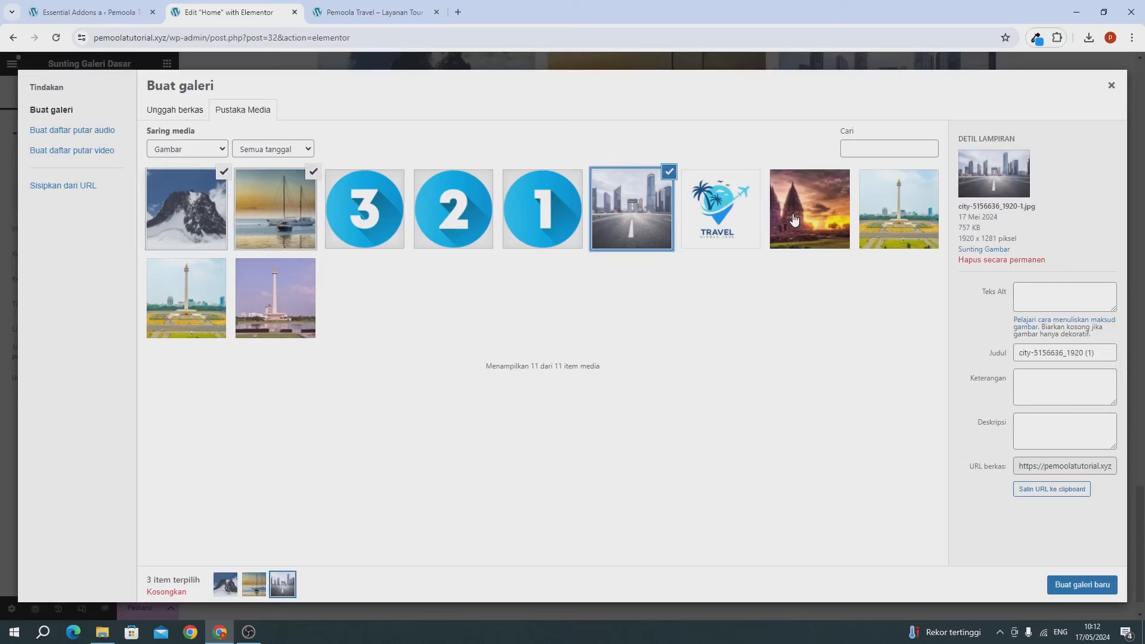
pyautogui.click(794, 219)
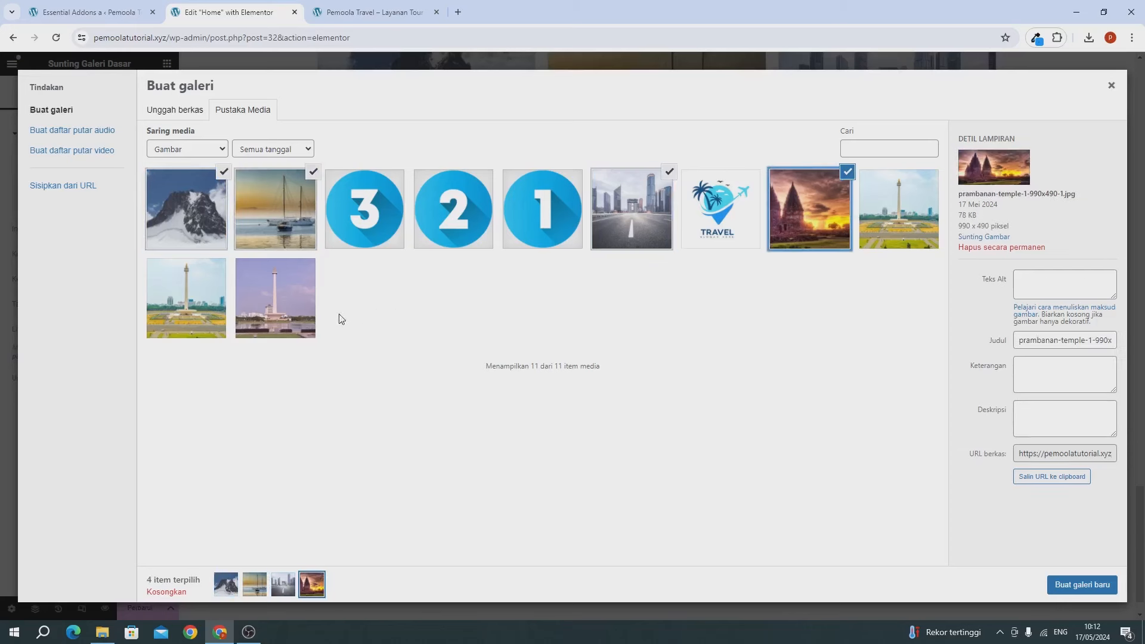
pyautogui.click(291, 309)
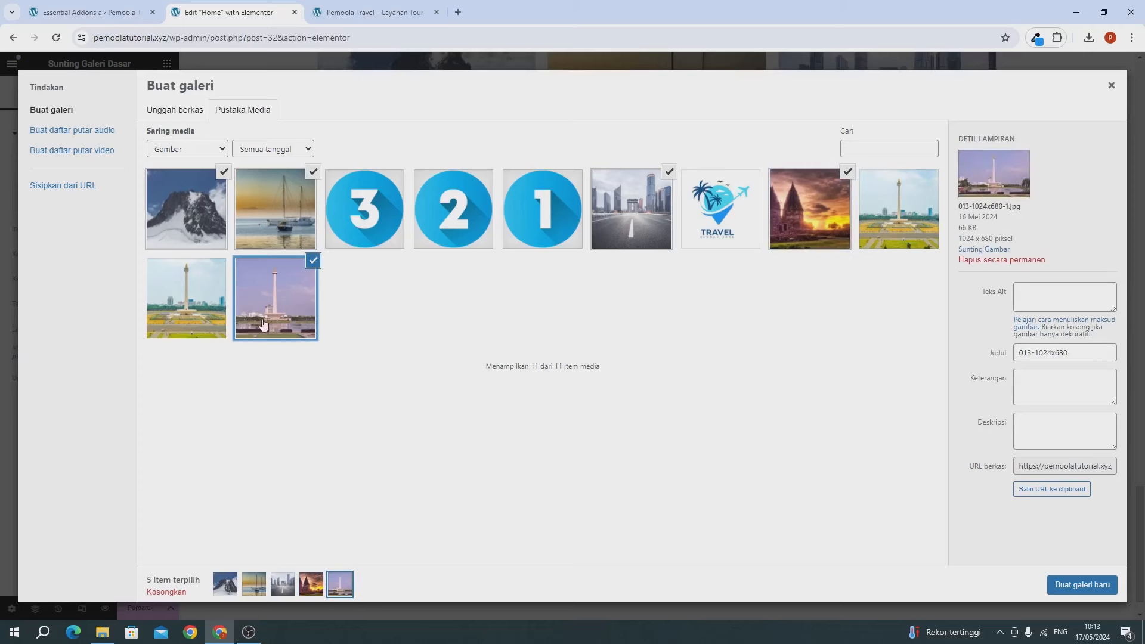
pyautogui.click(1058, 590)
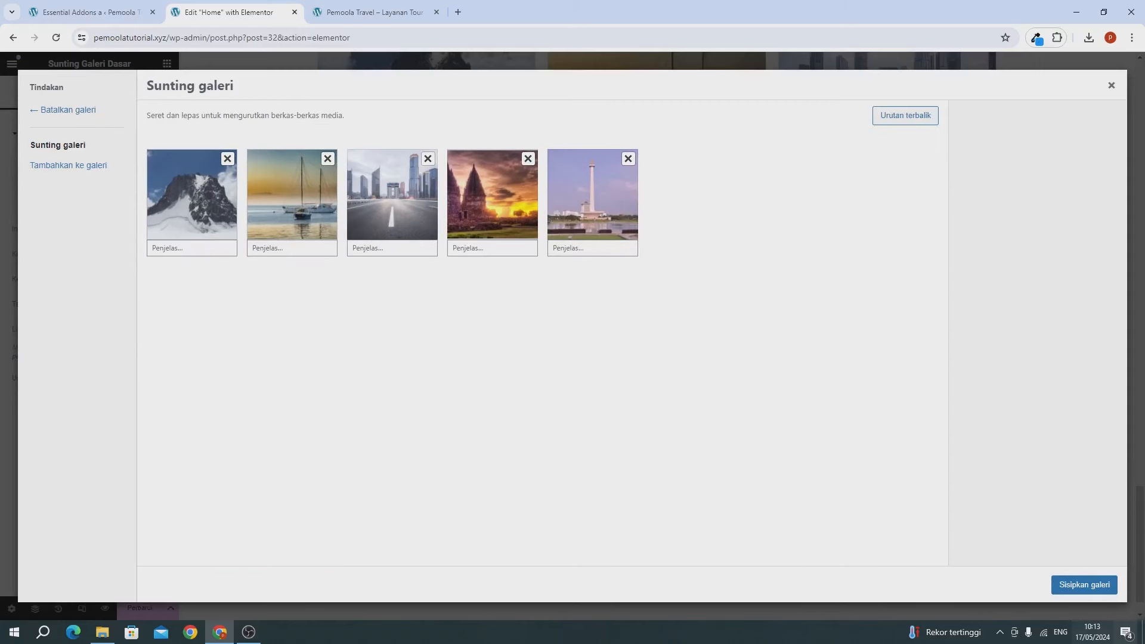
pyautogui.click(1084, 586)
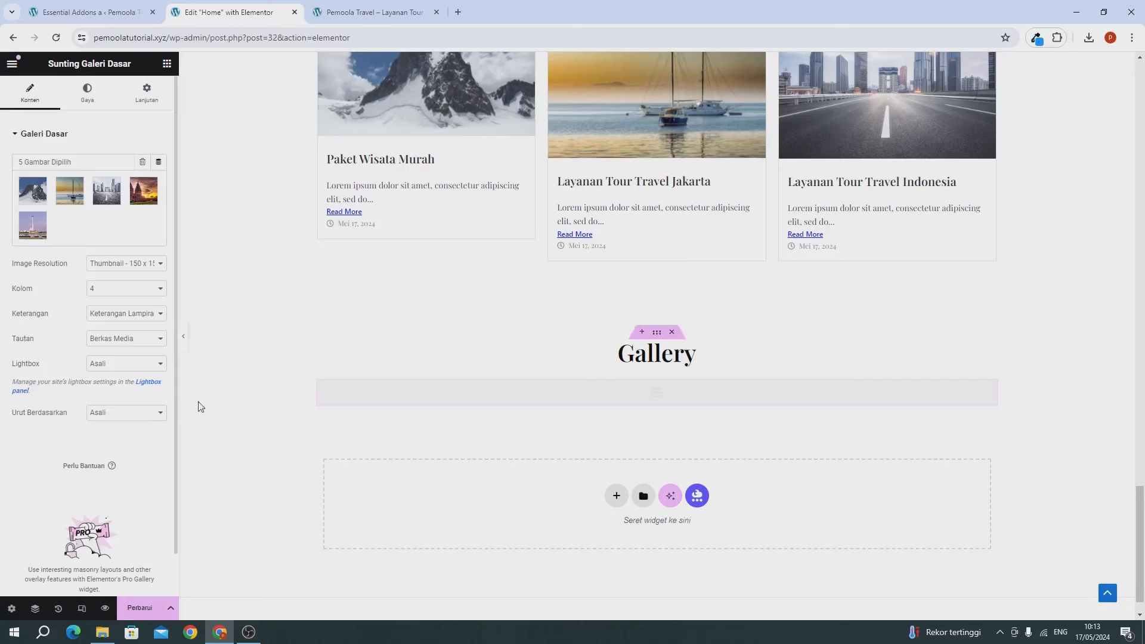
# Step: Set the gallery's image resolution to Full
pyautogui.scroll(-1, 263, 424)
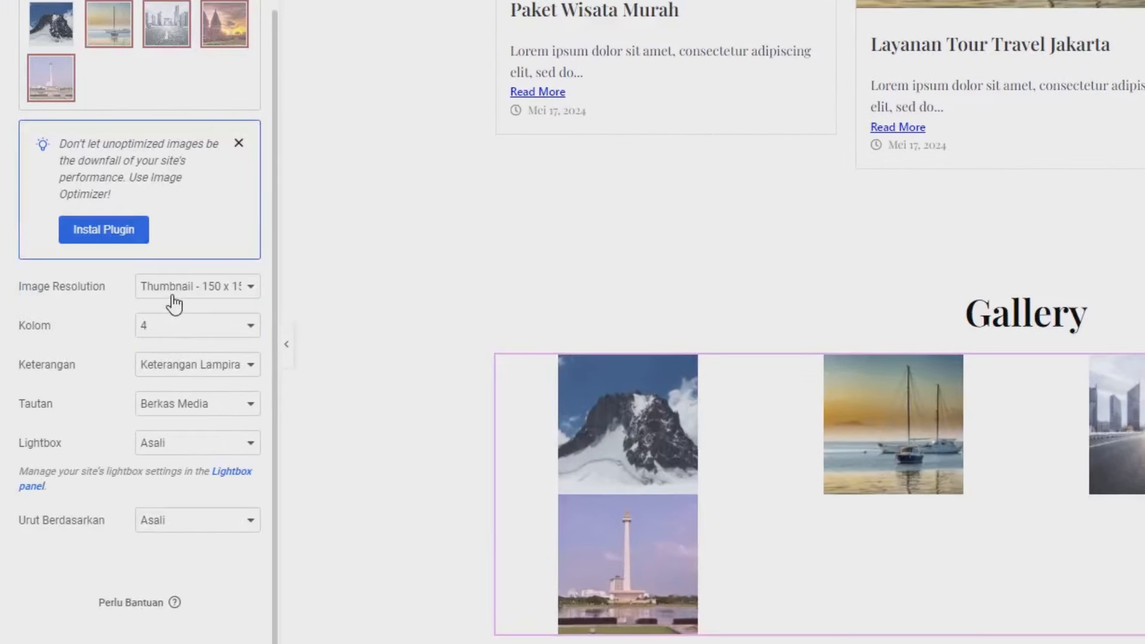
pyautogui.click(174, 297)
pyautogui.click(156, 465)
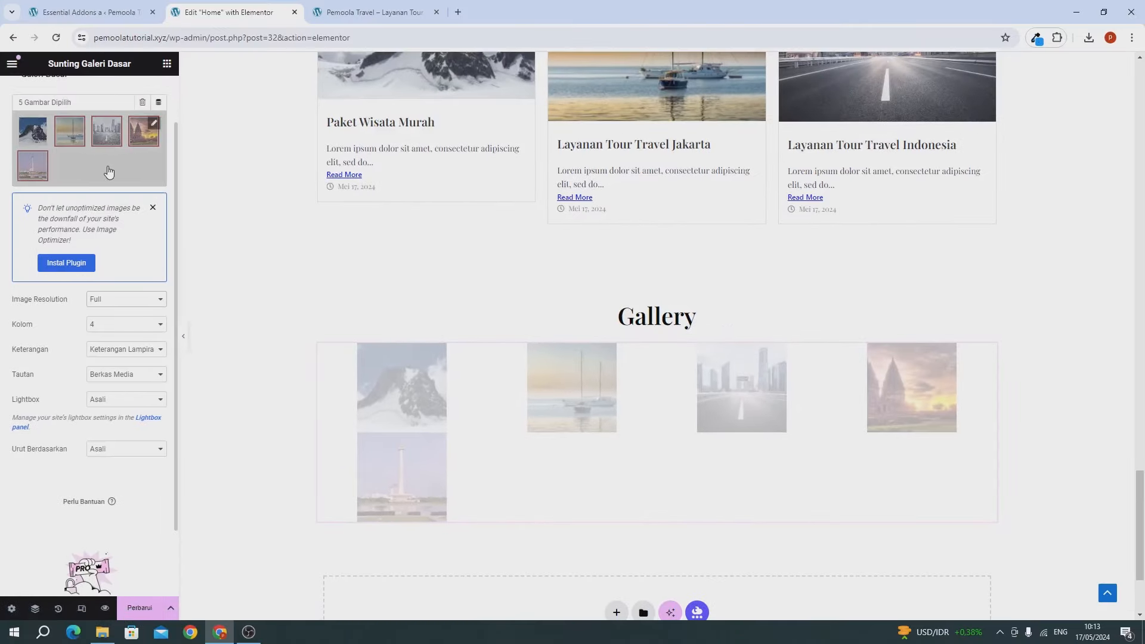
# Step: Add the second monument photo to the gallery and insert the six-image gallery
pyautogui.click(108, 172)
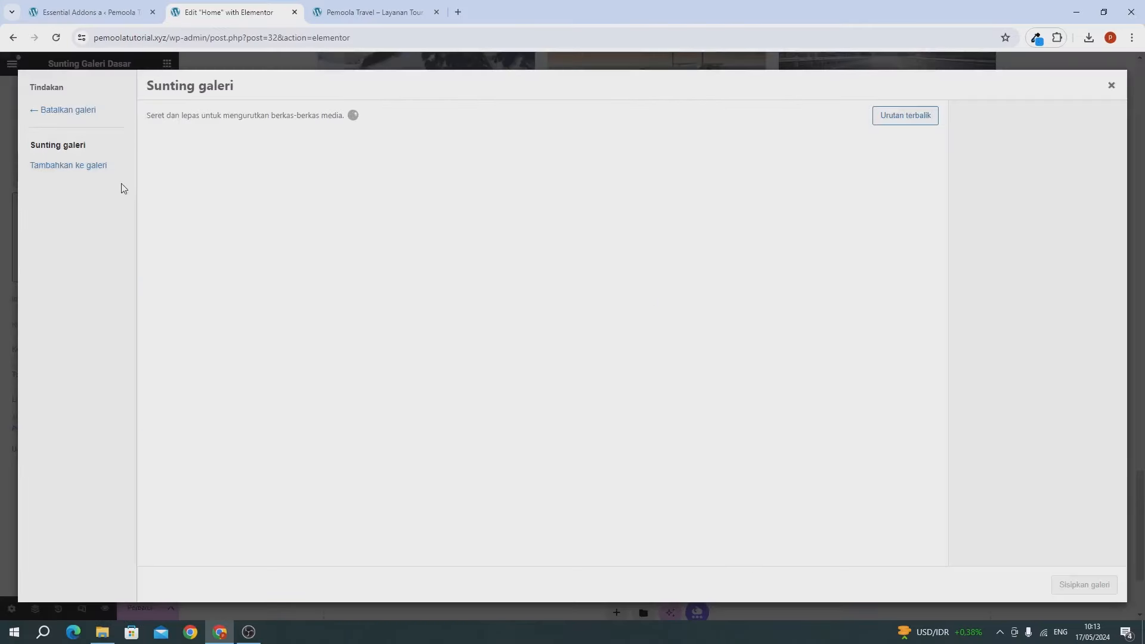
pyautogui.click(66, 162)
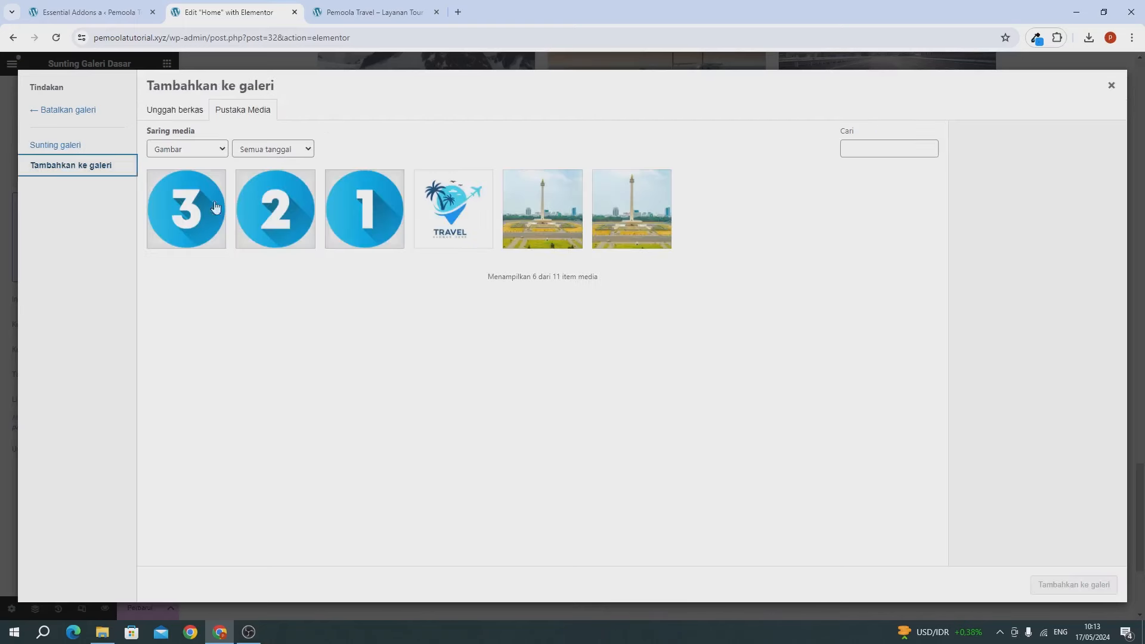
pyautogui.click(562, 225)
pyautogui.click(1050, 583)
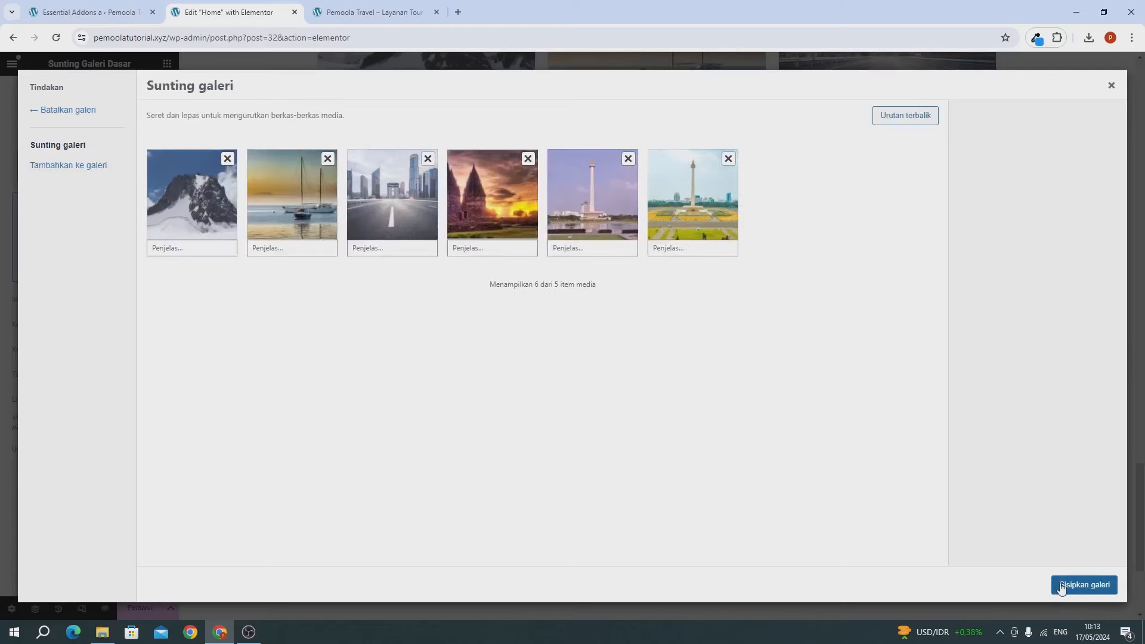
pyautogui.click(1061, 588)
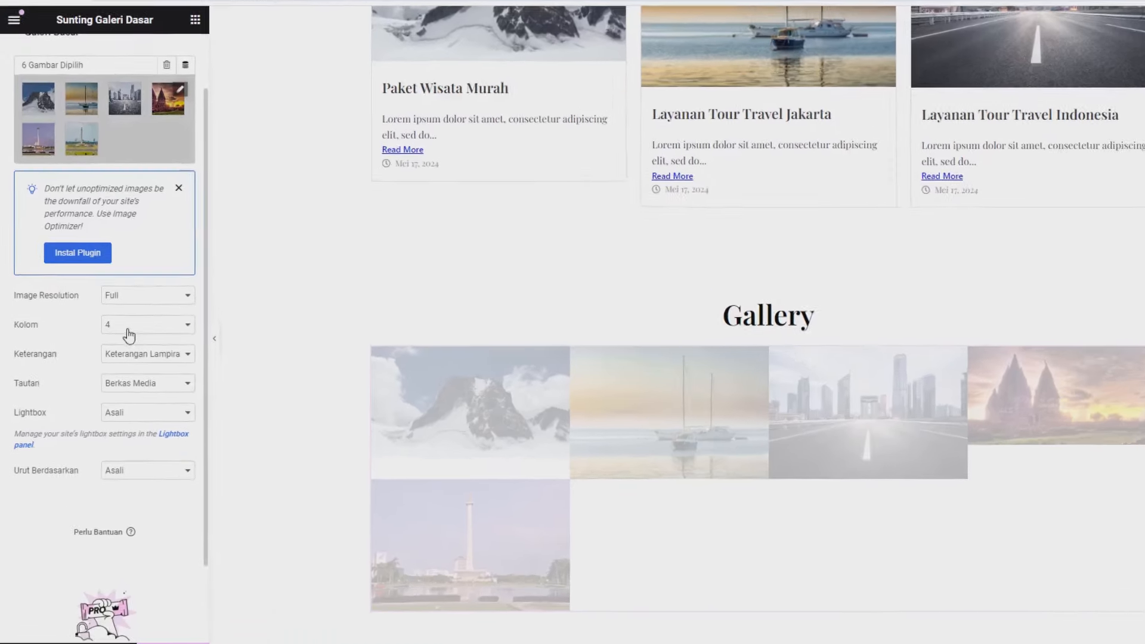
# Step: Lay out the gallery in 3 columns
pyautogui.click(111, 325)
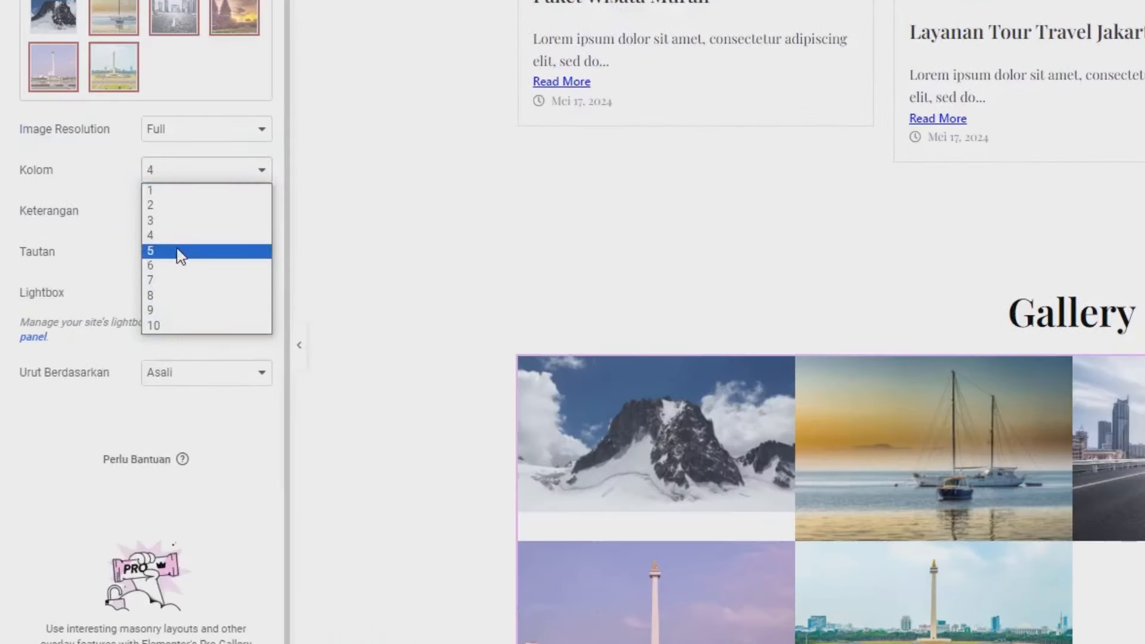
pyautogui.click(170, 221)
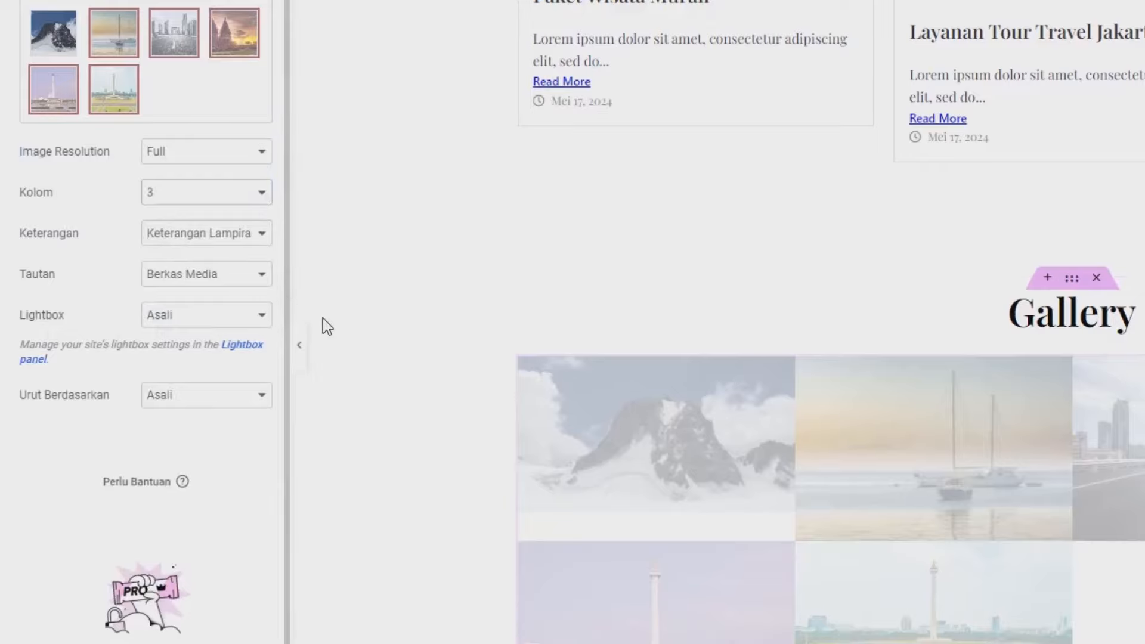
pyautogui.scroll(-3, 870, 506)
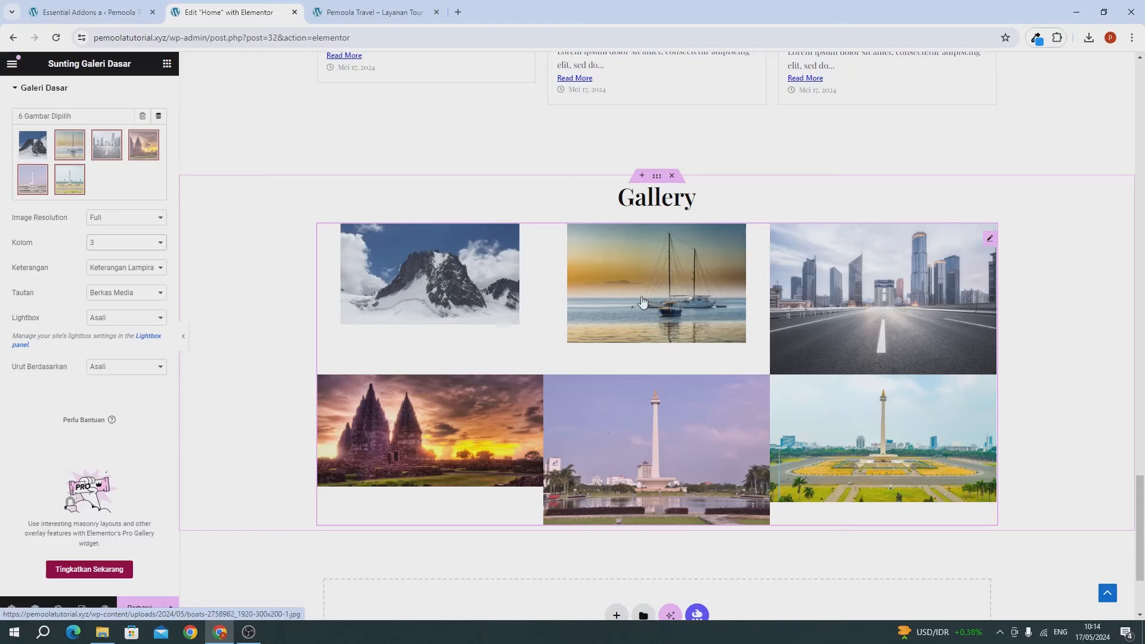
pyautogui.scroll(2, 150, 209)
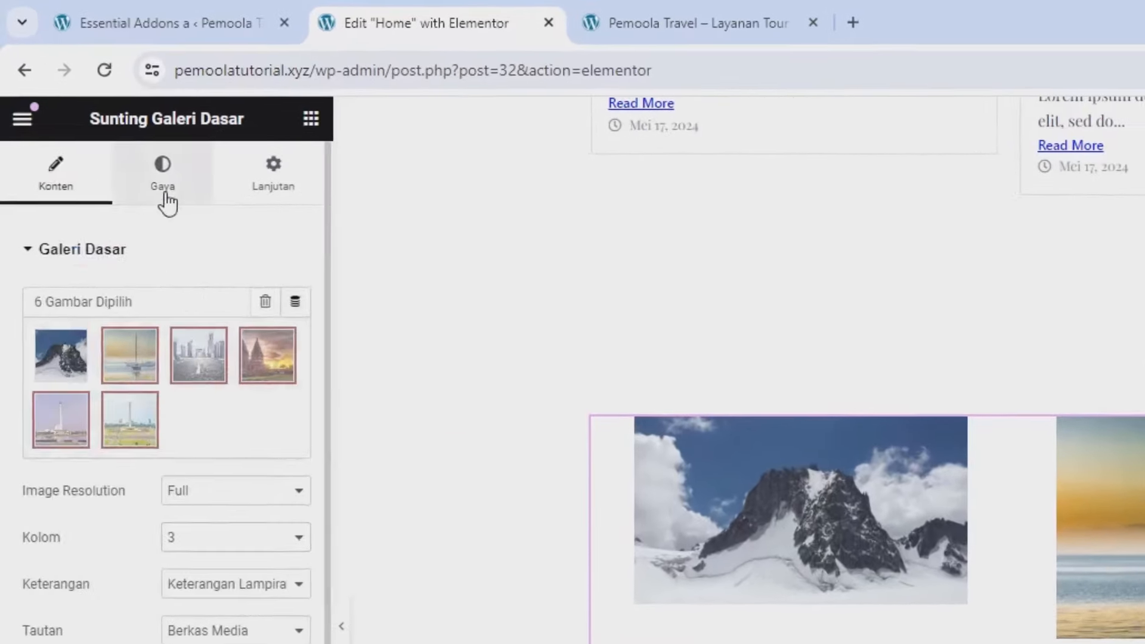
# Step: Set the gallery image spacing to Khusus (custom) at 11 px
pyautogui.click(109, 125)
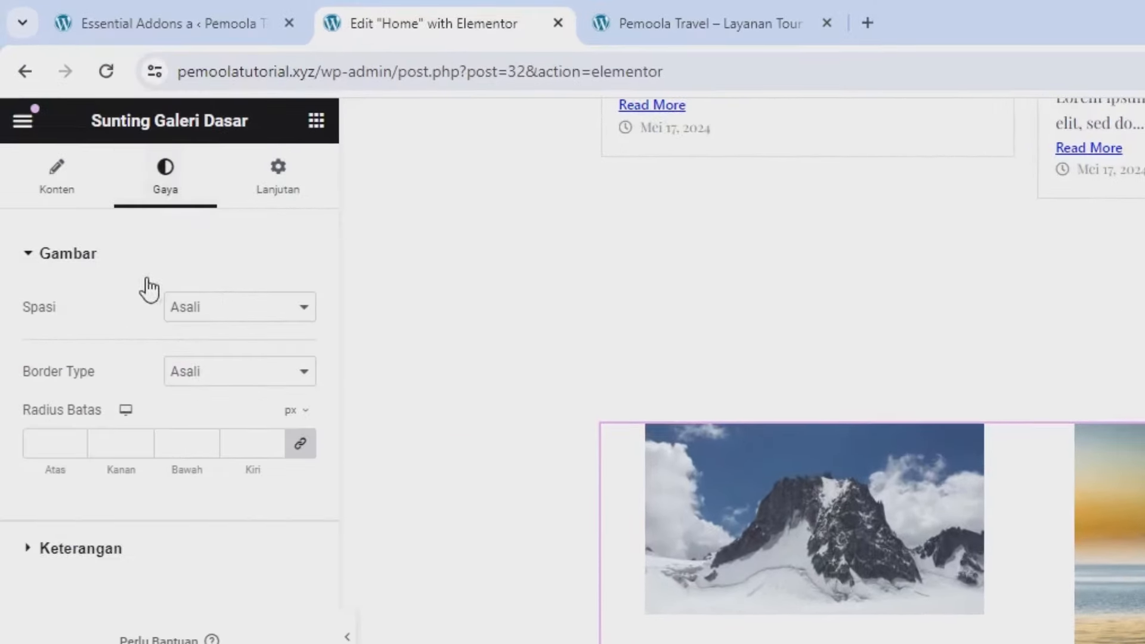
pyautogui.click(113, 204)
pyautogui.click(181, 346)
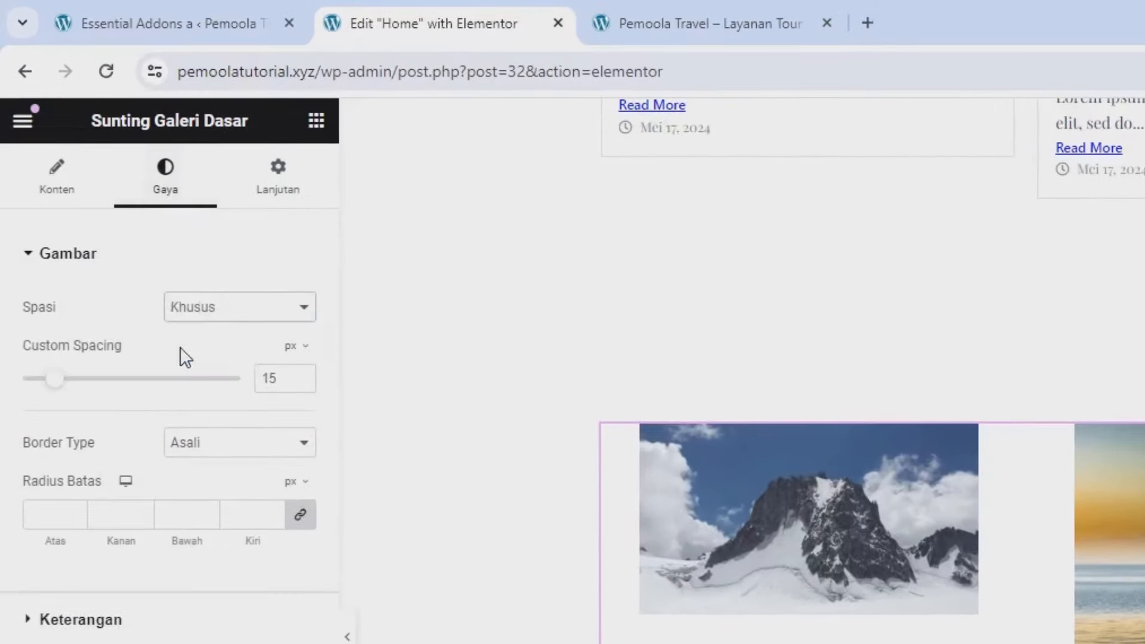
pyautogui.moveTo(65, 388); pyautogui.dragTo(5, 411)
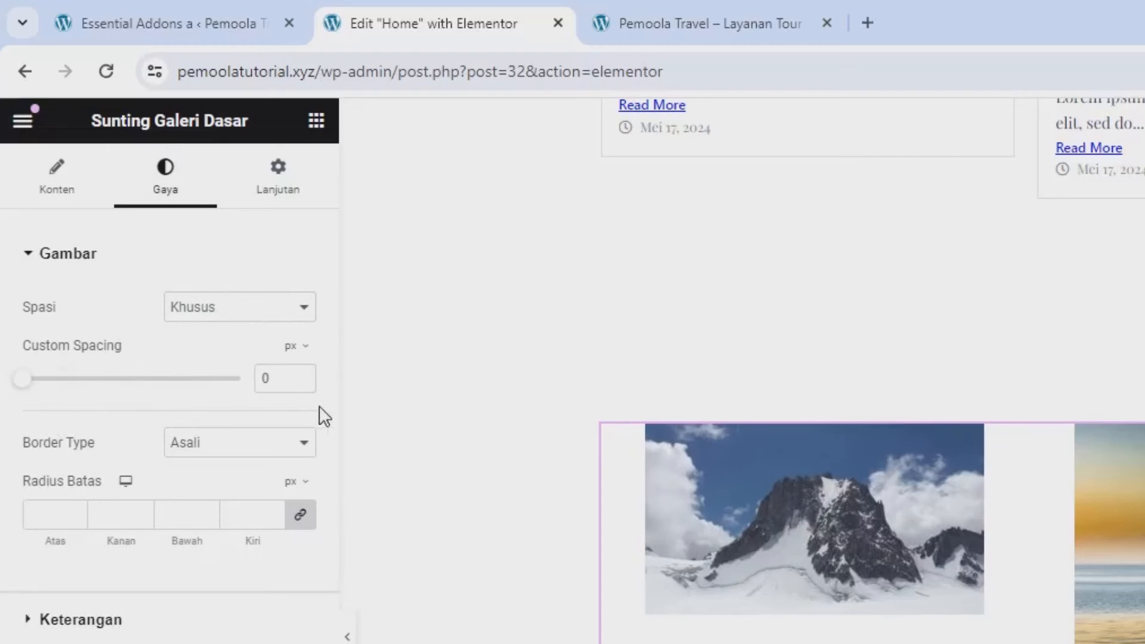
pyautogui.click(301, 374)
pyautogui.click(301, 374)
pyautogui.click(302, 375)
pyautogui.click(302, 374)
pyautogui.click(301, 375)
pyautogui.click(301, 374)
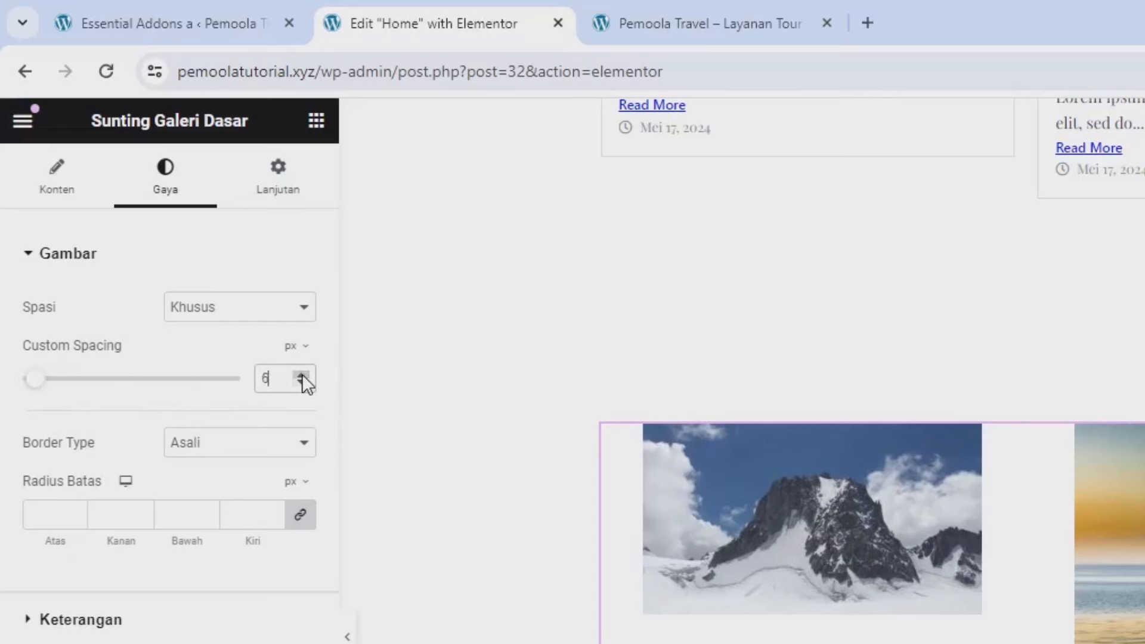
pyautogui.click(302, 375)
pyautogui.click(301, 375)
pyautogui.click(302, 374)
pyautogui.click(302, 375)
pyautogui.click(302, 374)
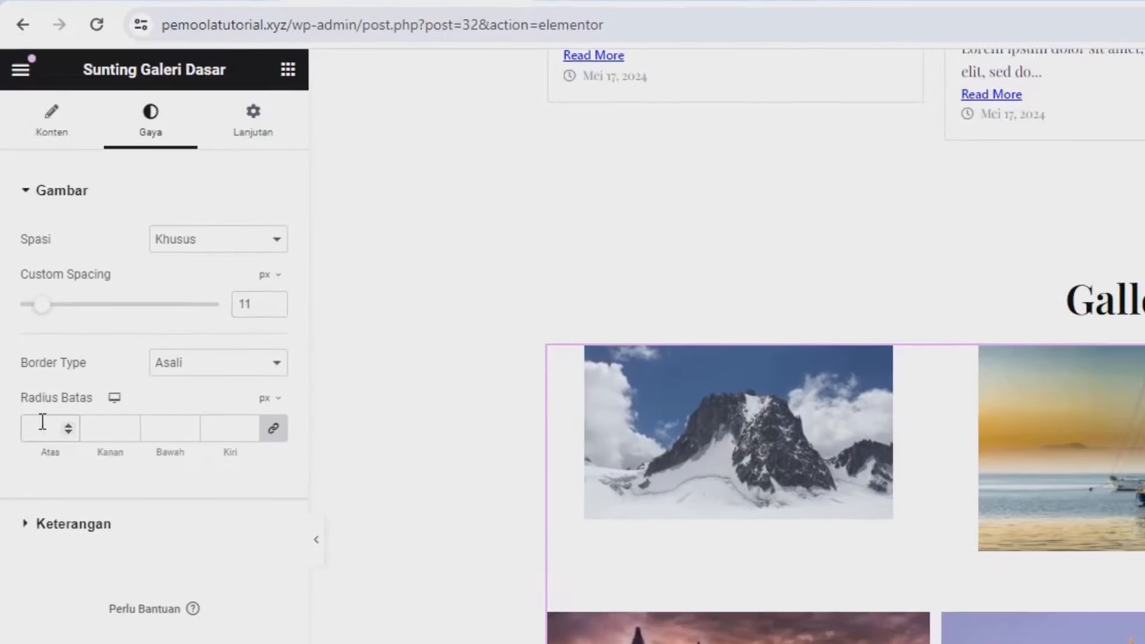
# Step: Give the gallery images a 5 px border radius and save the page with Perbarui
pyautogui.click(42, 421)
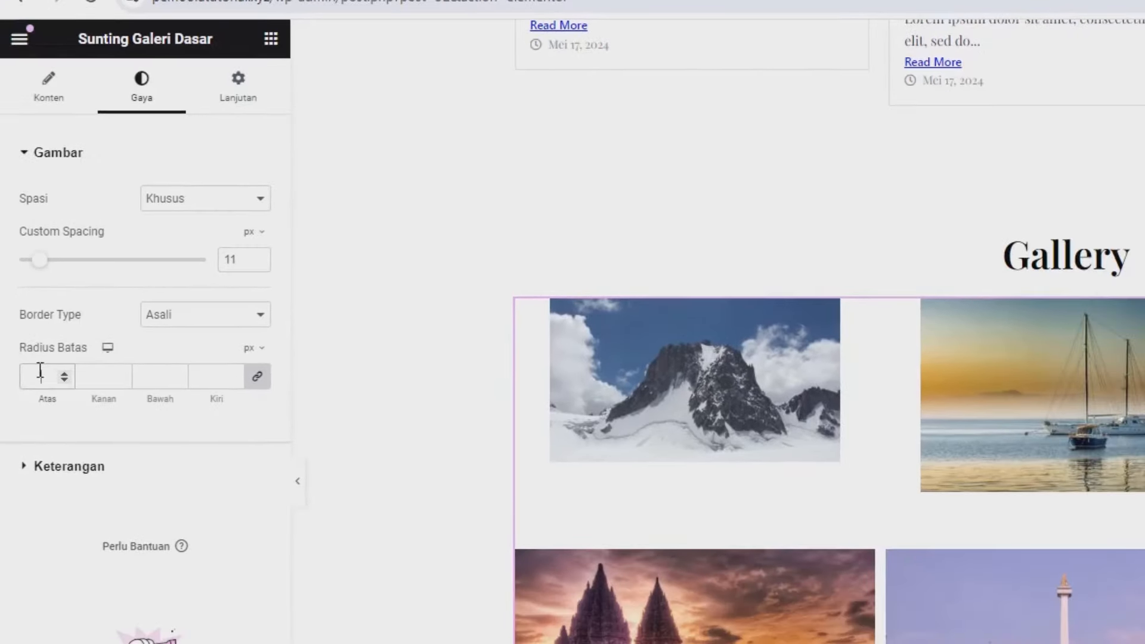
pyautogui.write('5')
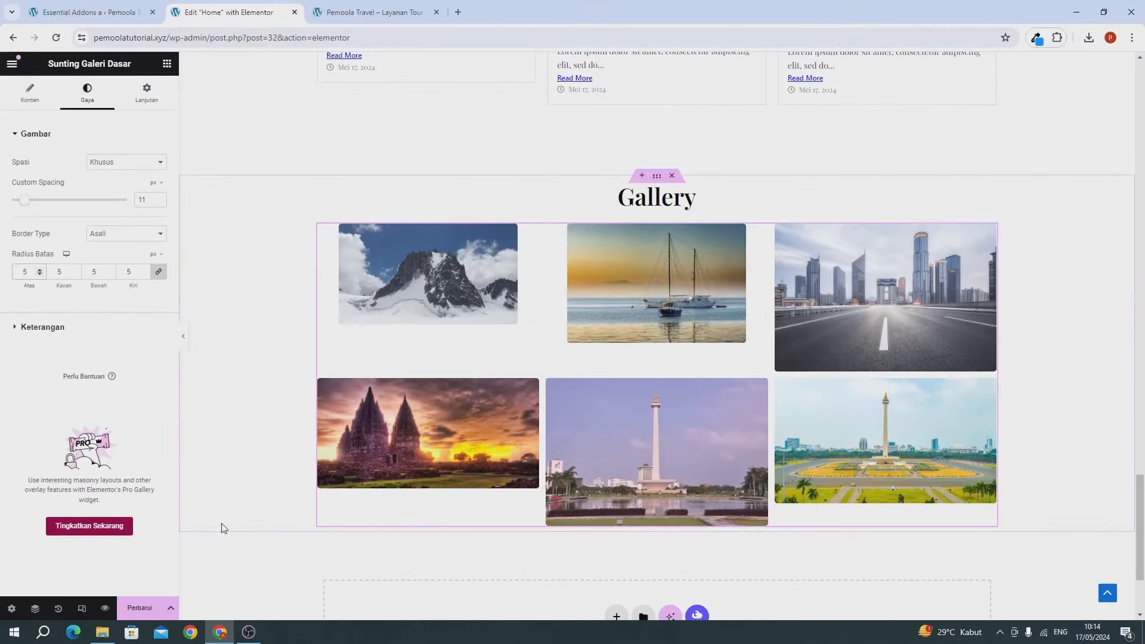
pyautogui.click(157, 606)
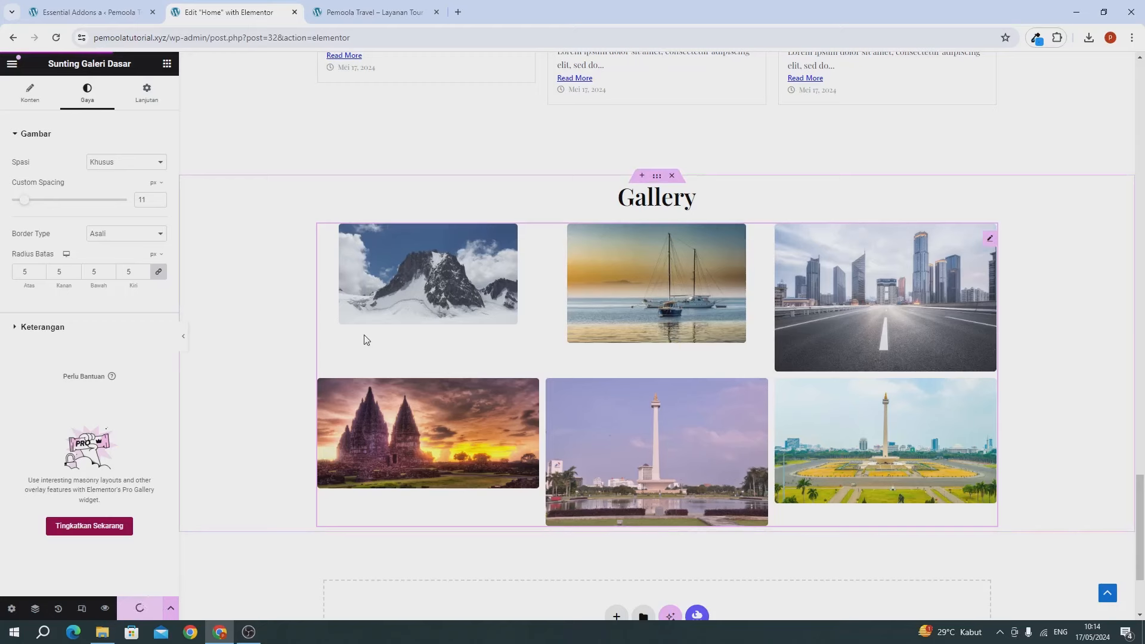
# Step: Reload the live site and scroll down to check the updated gallery
pyautogui.click(340, 11)
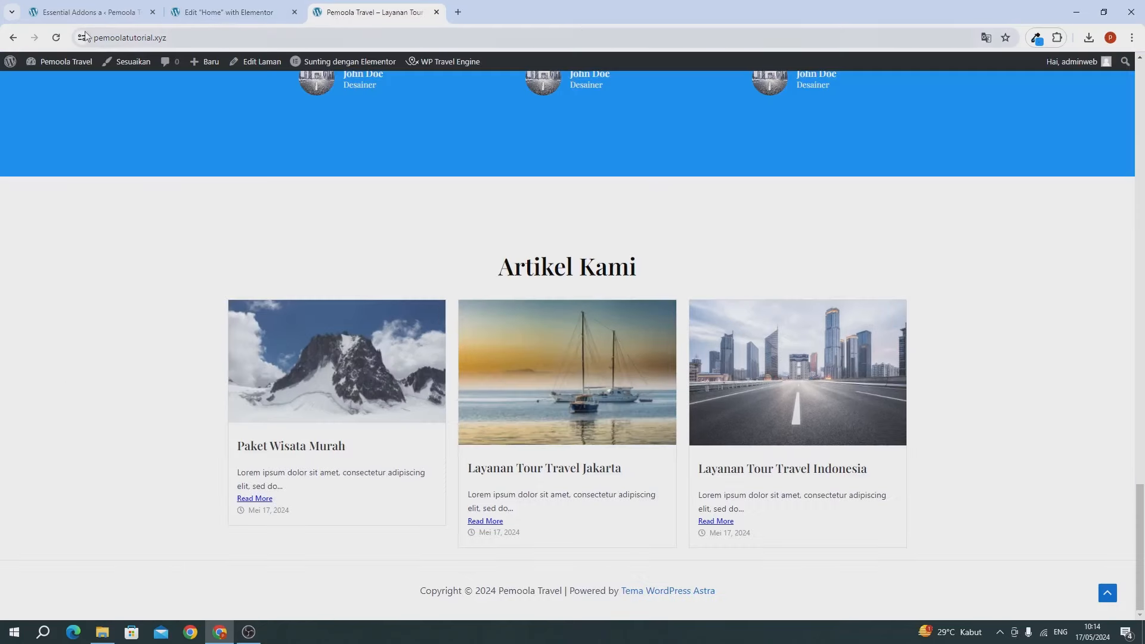
pyautogui.click(54, 38)
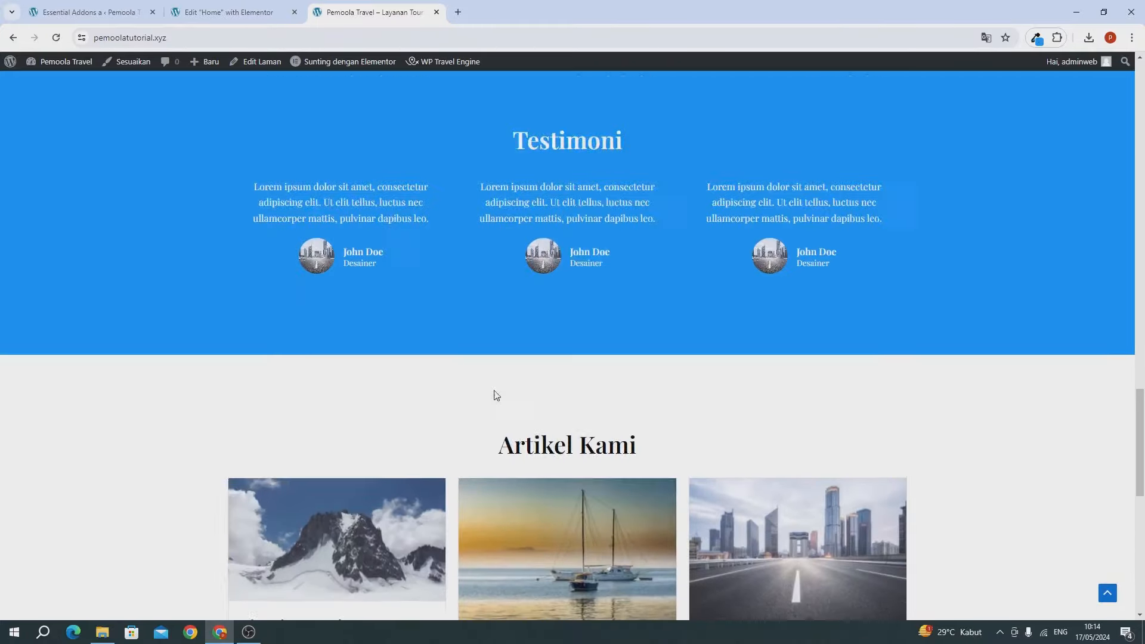
pyautogui.scroll(-10, 496, 396)
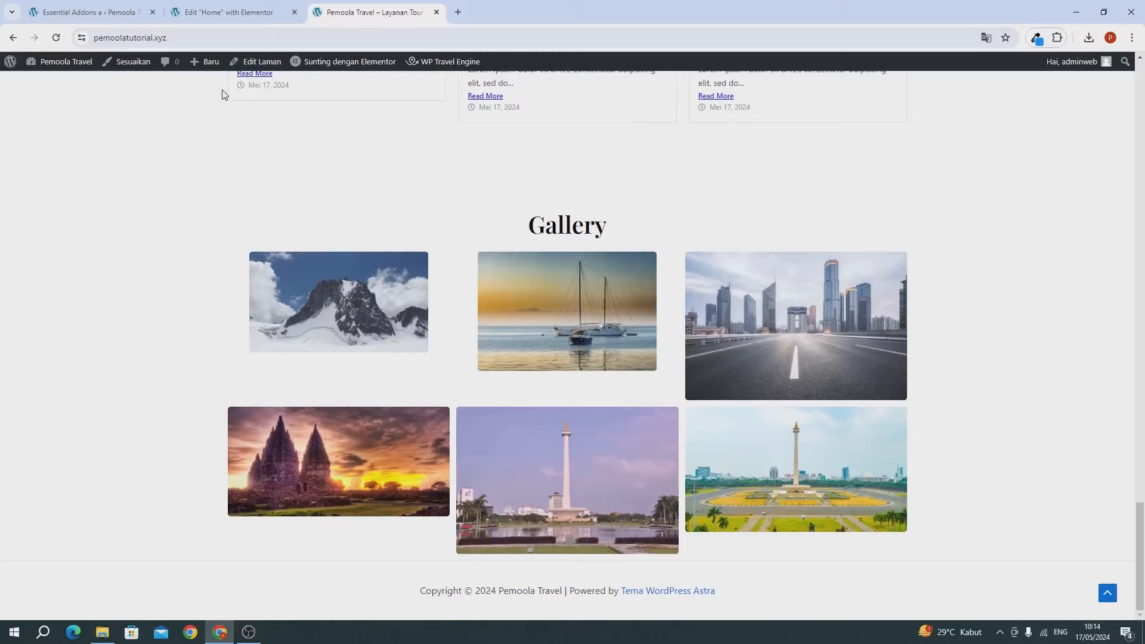
# Step: Set the Gallery container's bottom margin to 6 and close the editor
pyautogui.click(228, 12)
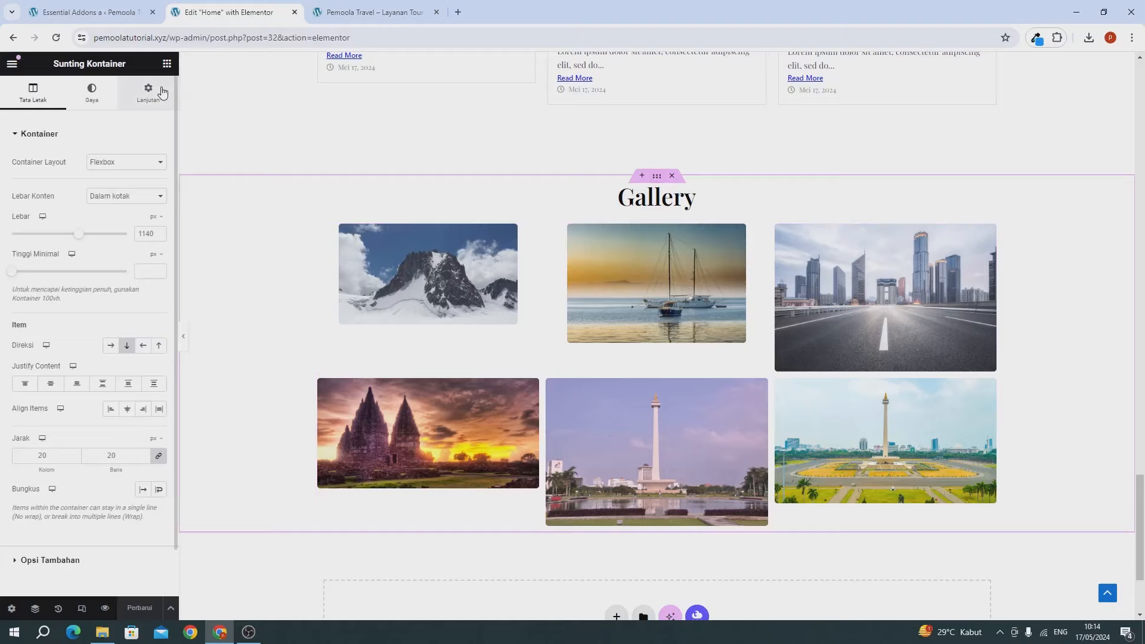
pyautogui.click(149, 89)
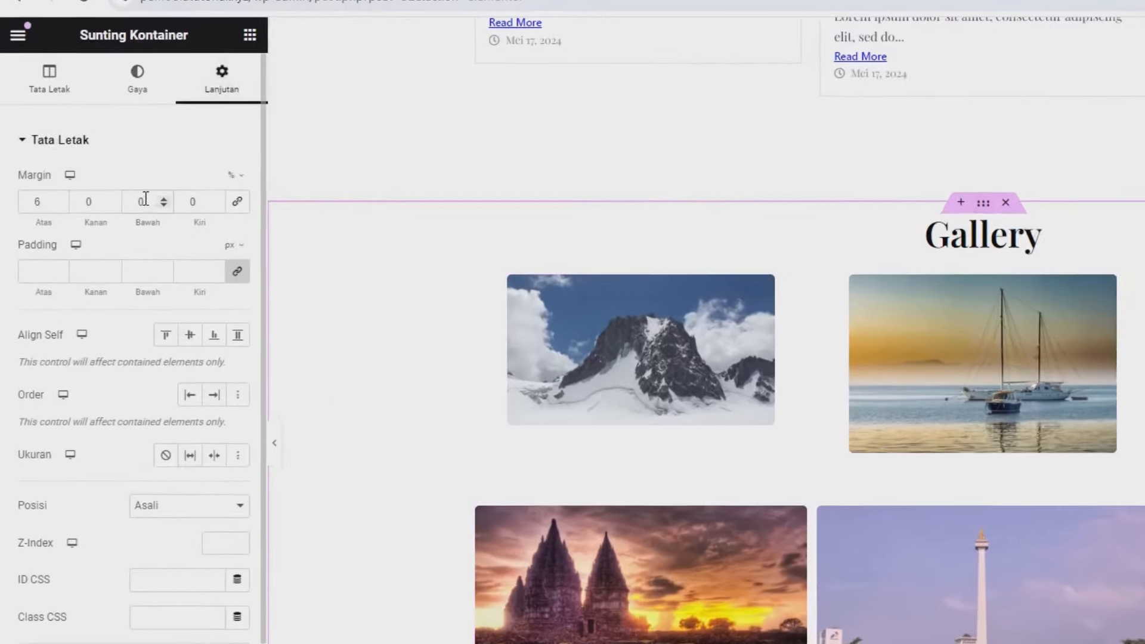
pyautogui.doubleClick(105, 180)
pyautogui.write('6')
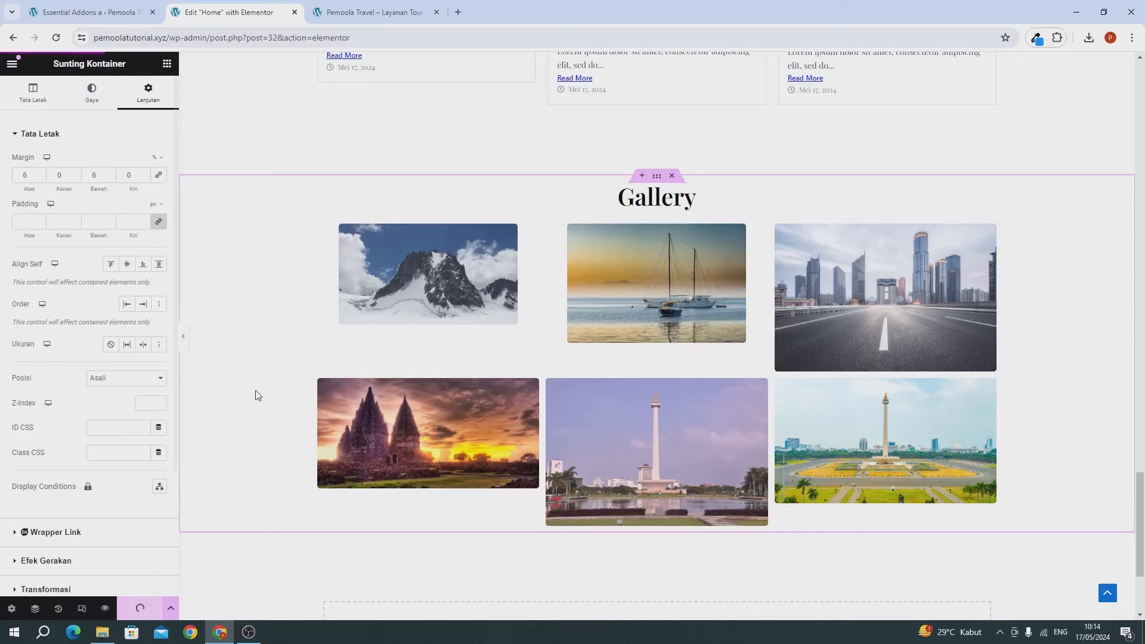
pyautogui.click(295, 13)
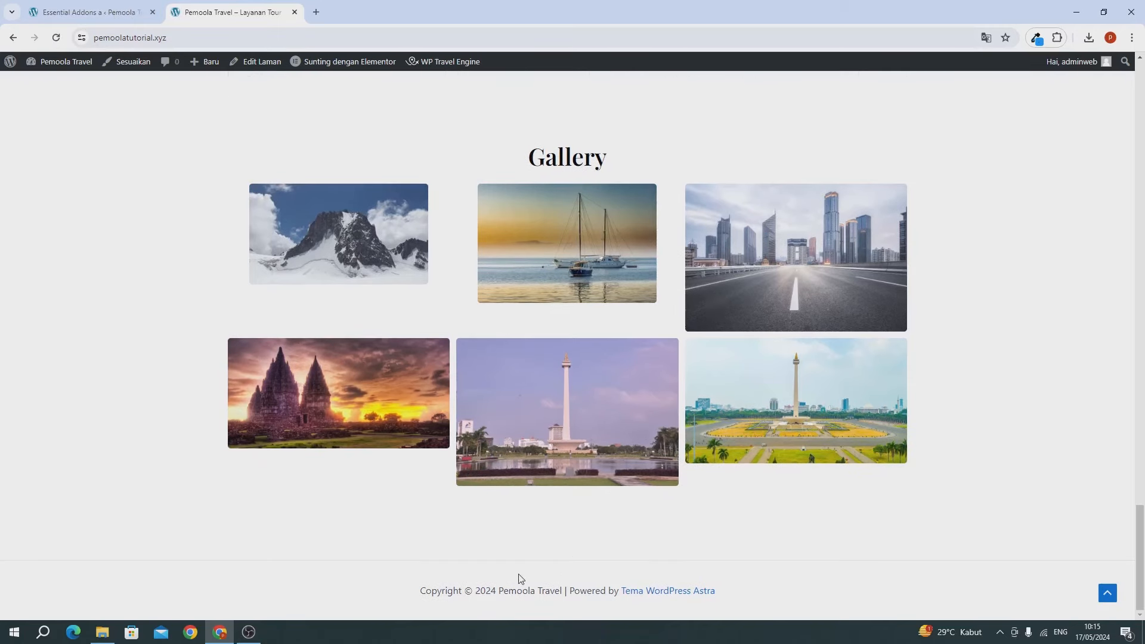
# Step: Visit the live site's Trips, Destinasi > Jakarta and Artikel pages, ending on the empty Kontak page
pyautogui.scroll(20, 599, 577)
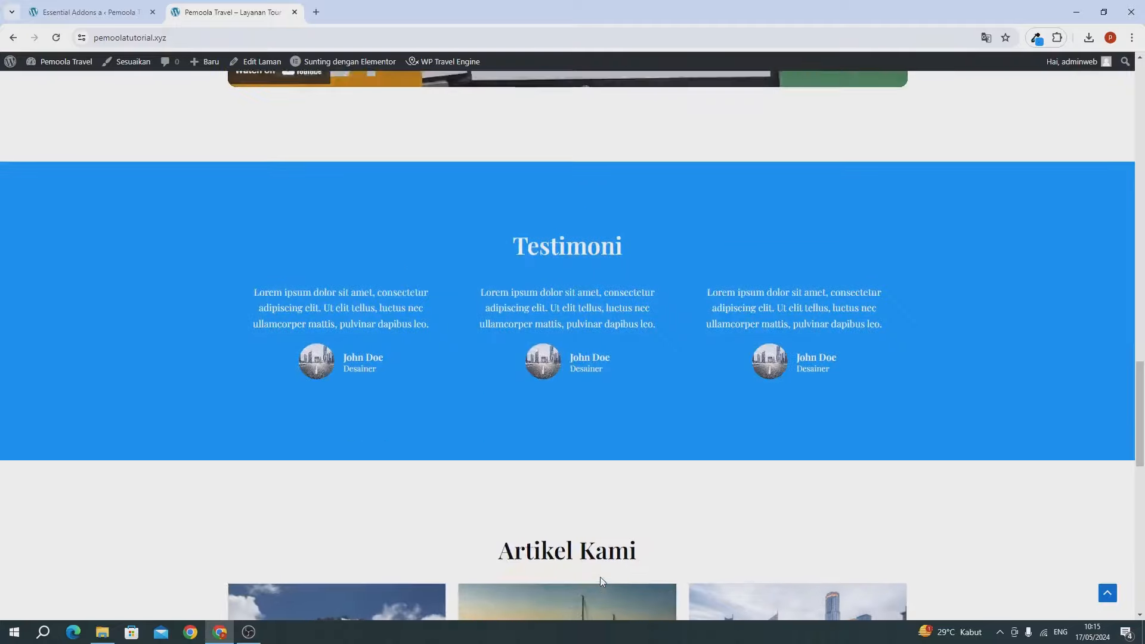
pyautogui.scroll(1, 602, 577)
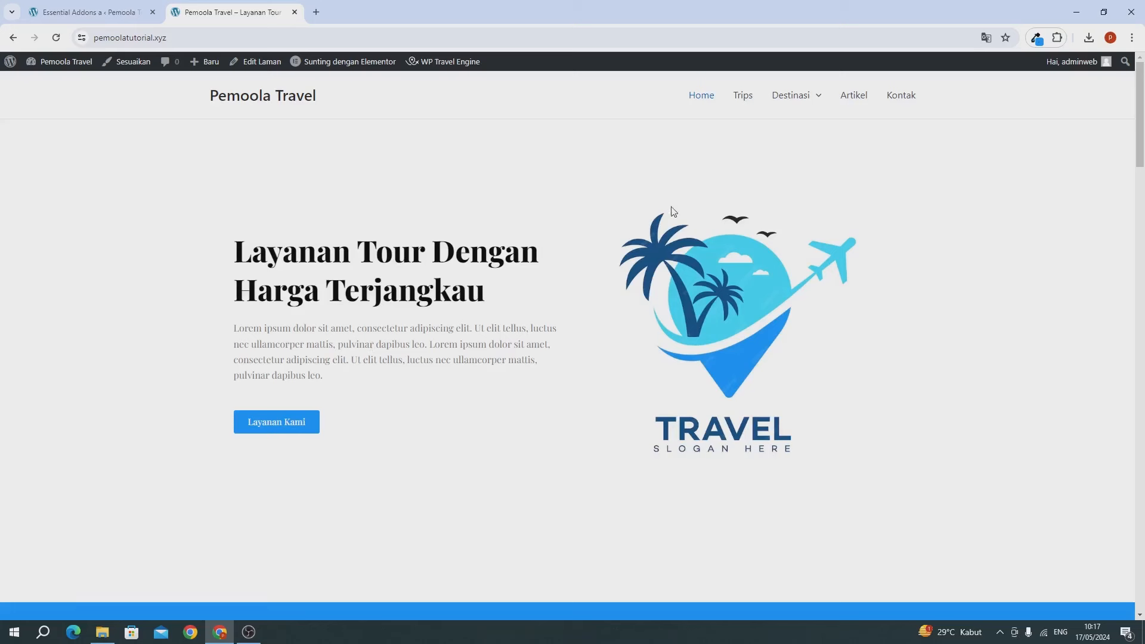
pyautogui.moveTo(826, 95)
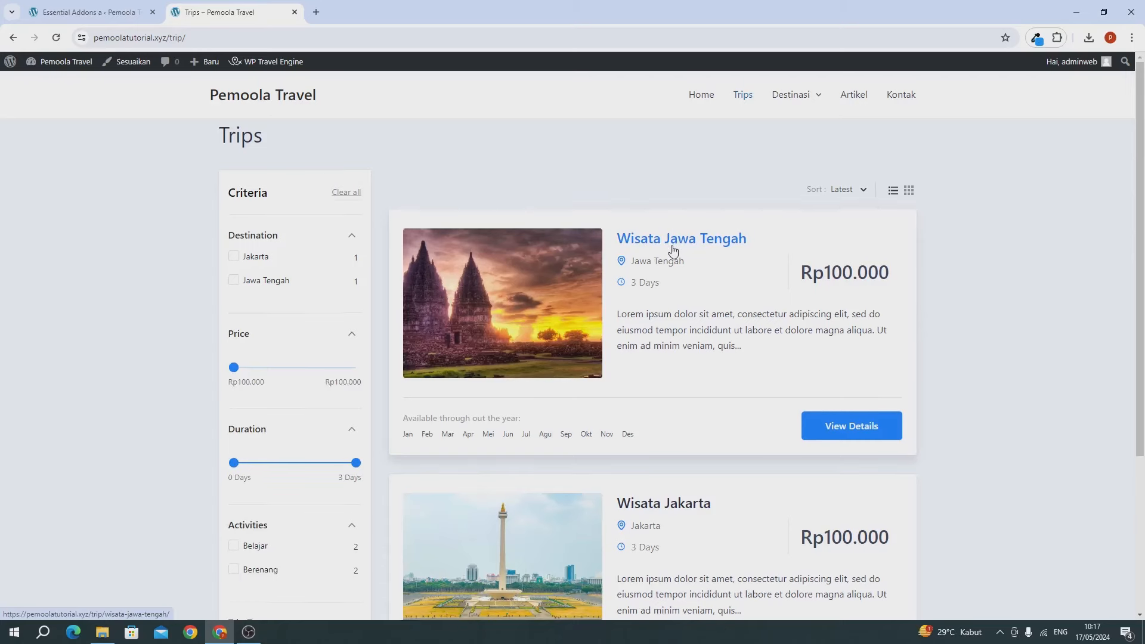
pyautogui.scroll(-4, 674, 250)
pyautogui.scroll(4, 734, 184)
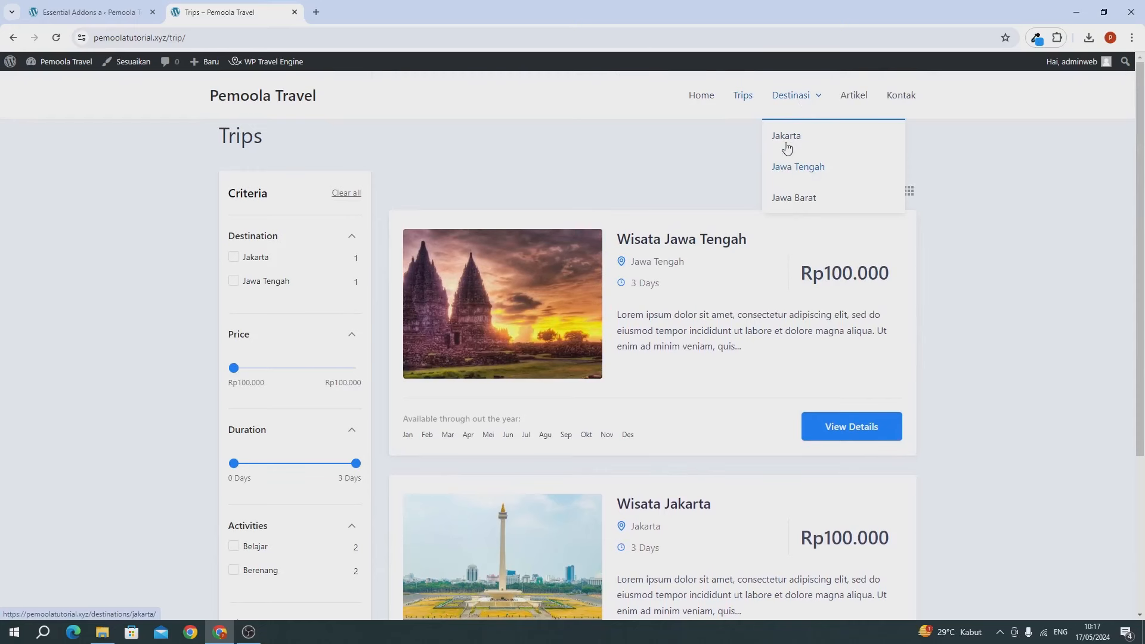
pyautogui.click(786, 136)
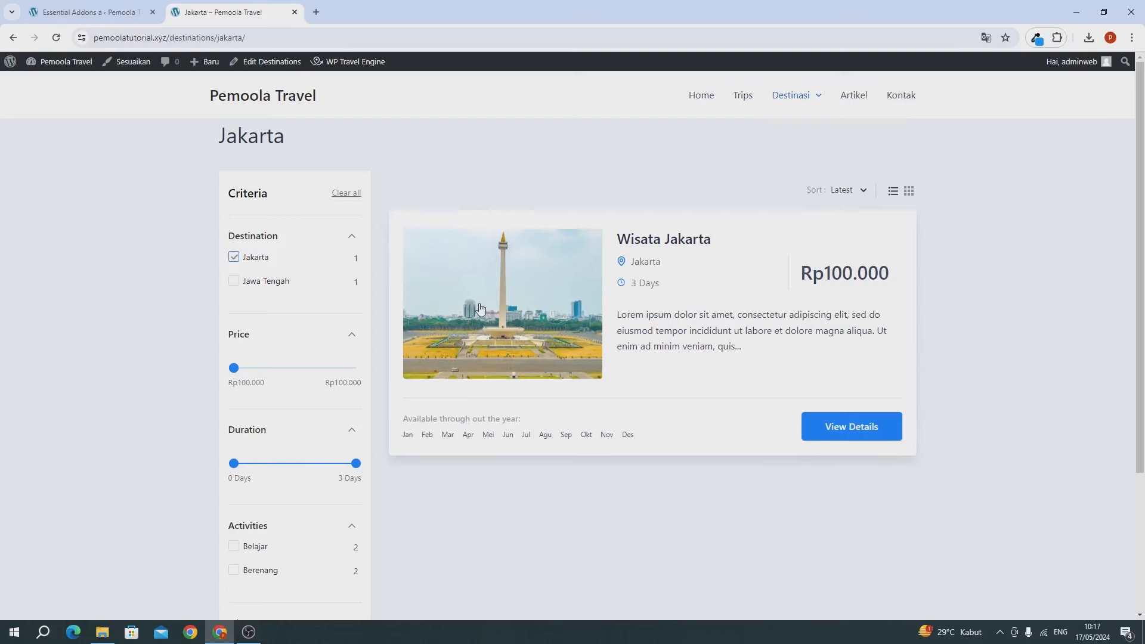
pyautogui.click(859, 99)
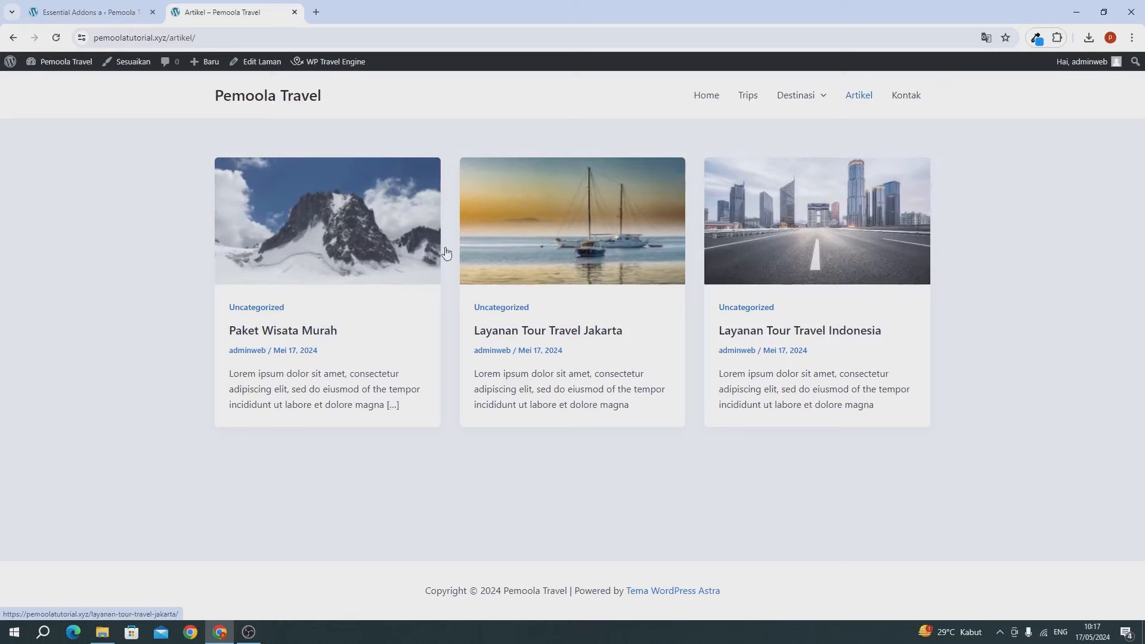
pyautogui.click(908, 96)
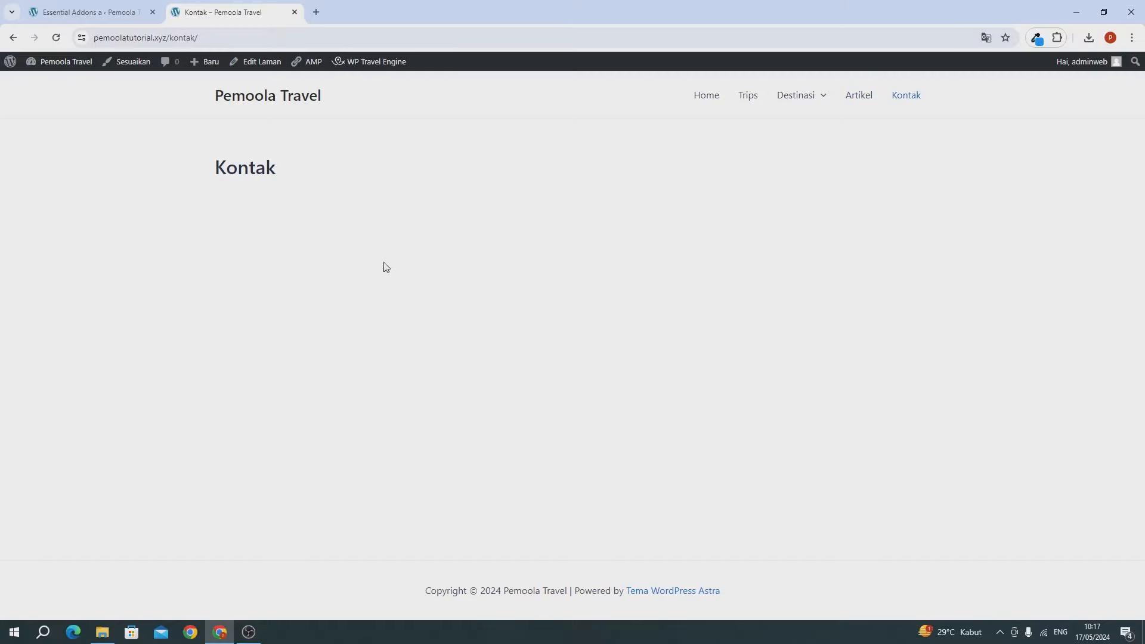
# Step: From Laman > Semua Laman, edit the Kontak page with Elementor
pyautogui.click(72, 12)
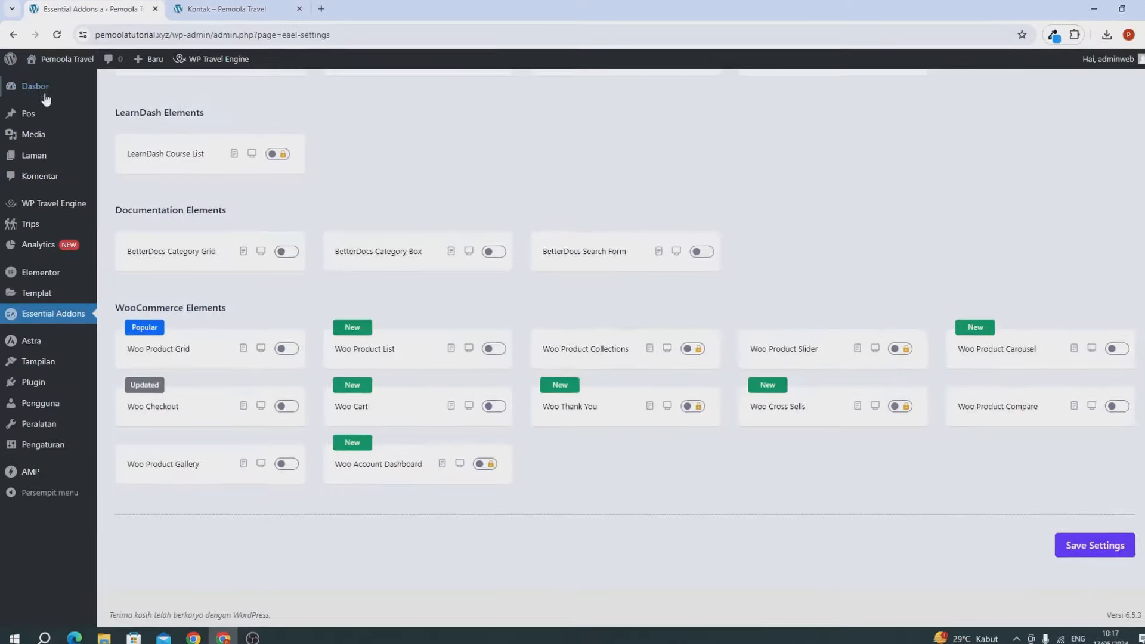
pyautogui.moveTo(48, 152)
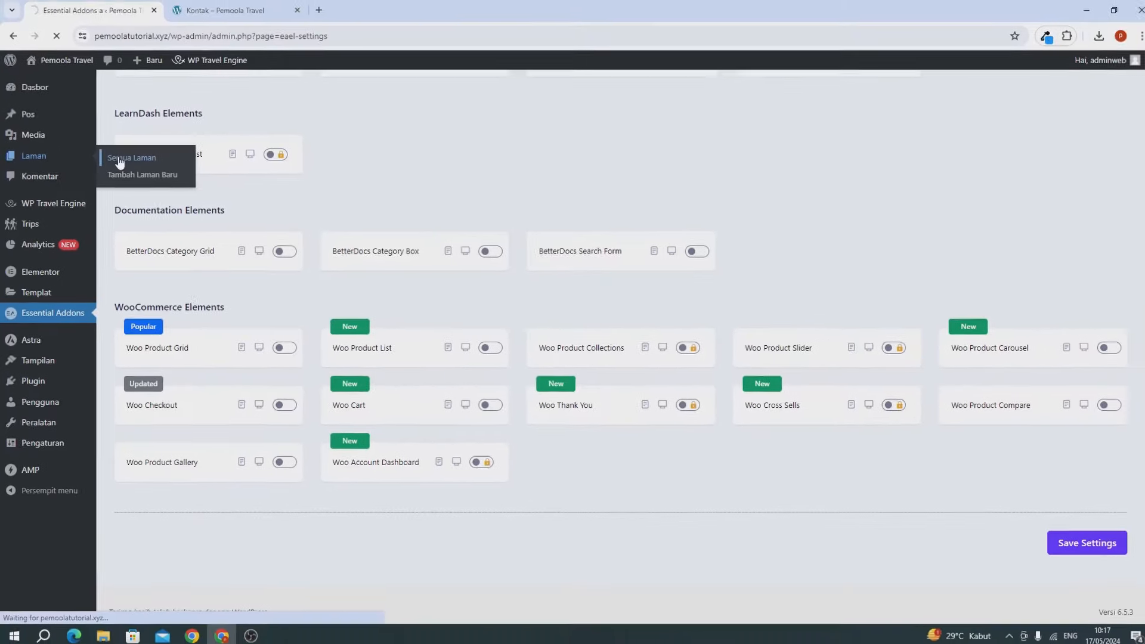
pyautogui.click(173, 134)
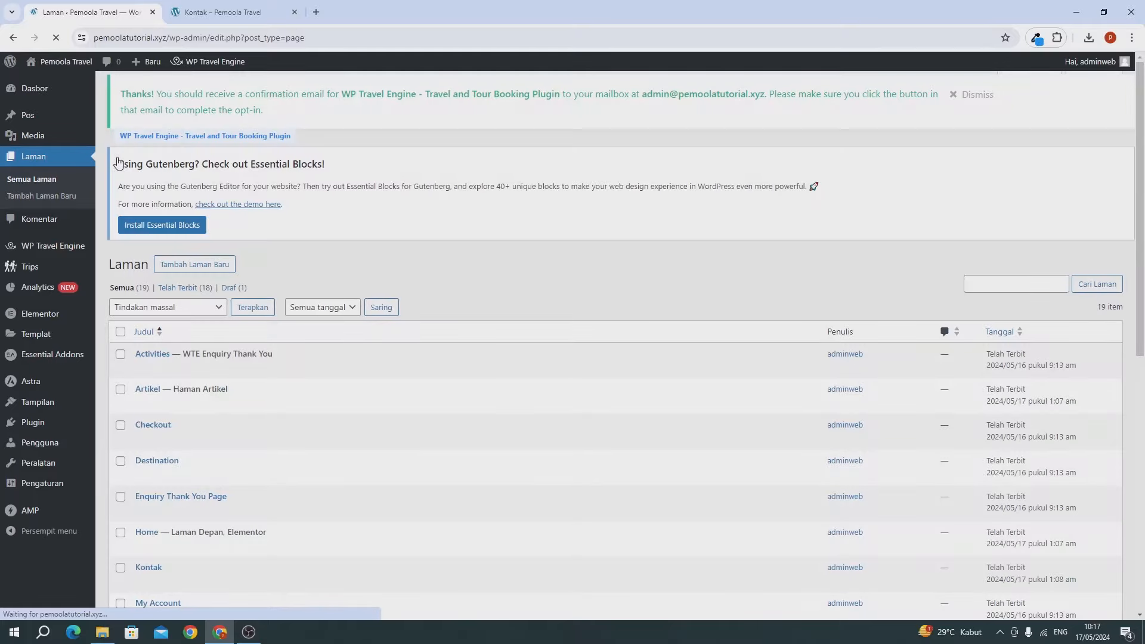
pyautogui.scroll(-4, 200, 465)
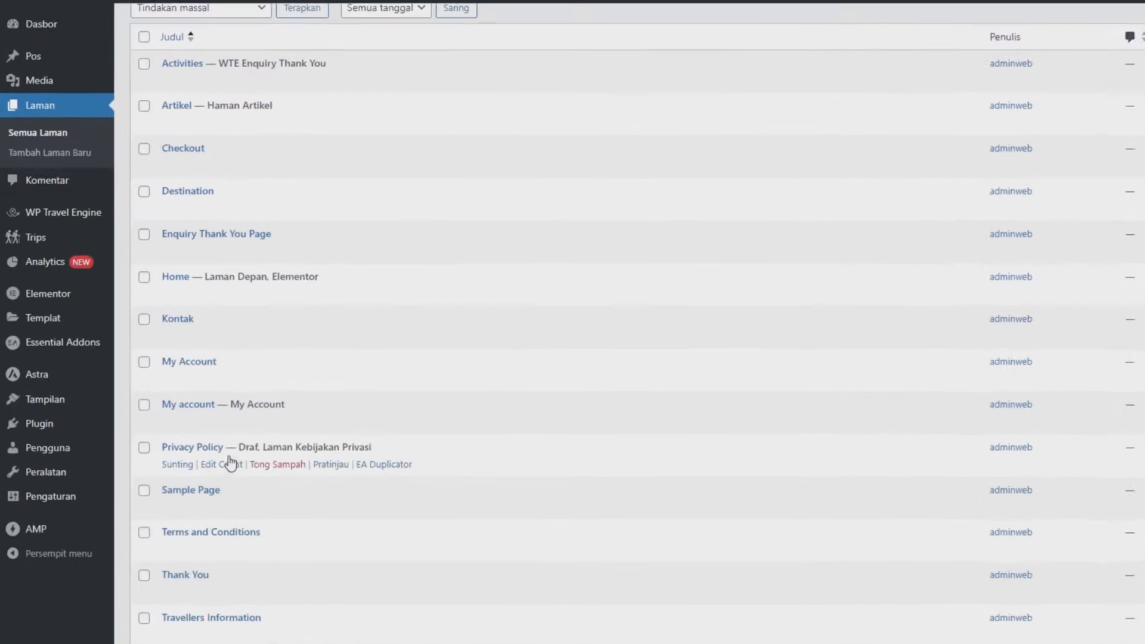
pyautogui.click(181, 340)
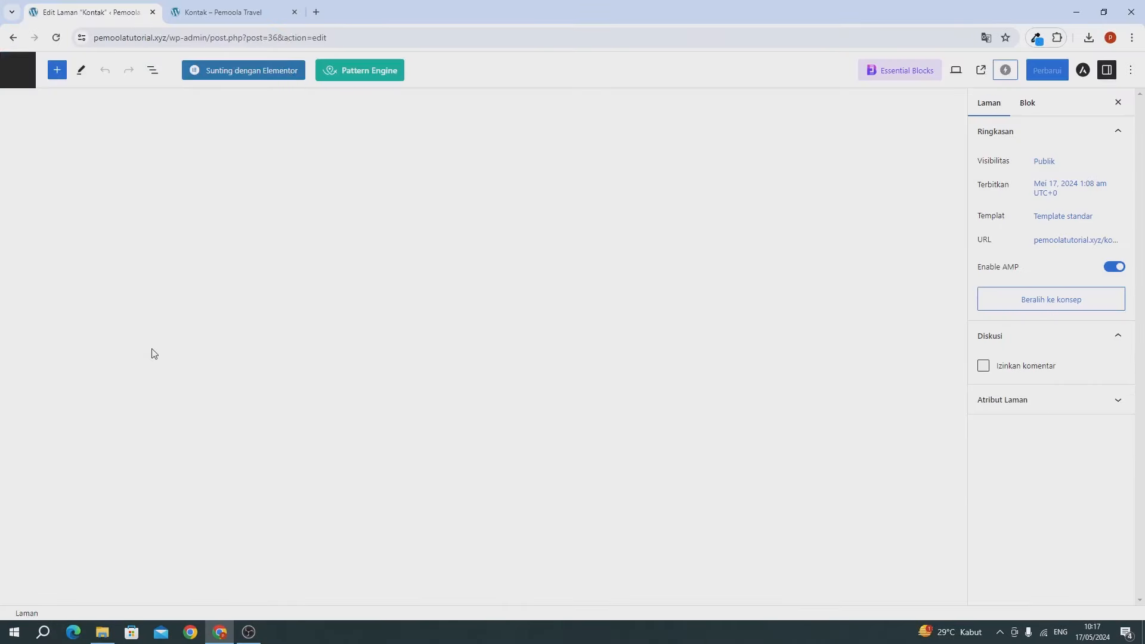
pyautogui.click(242, 70)
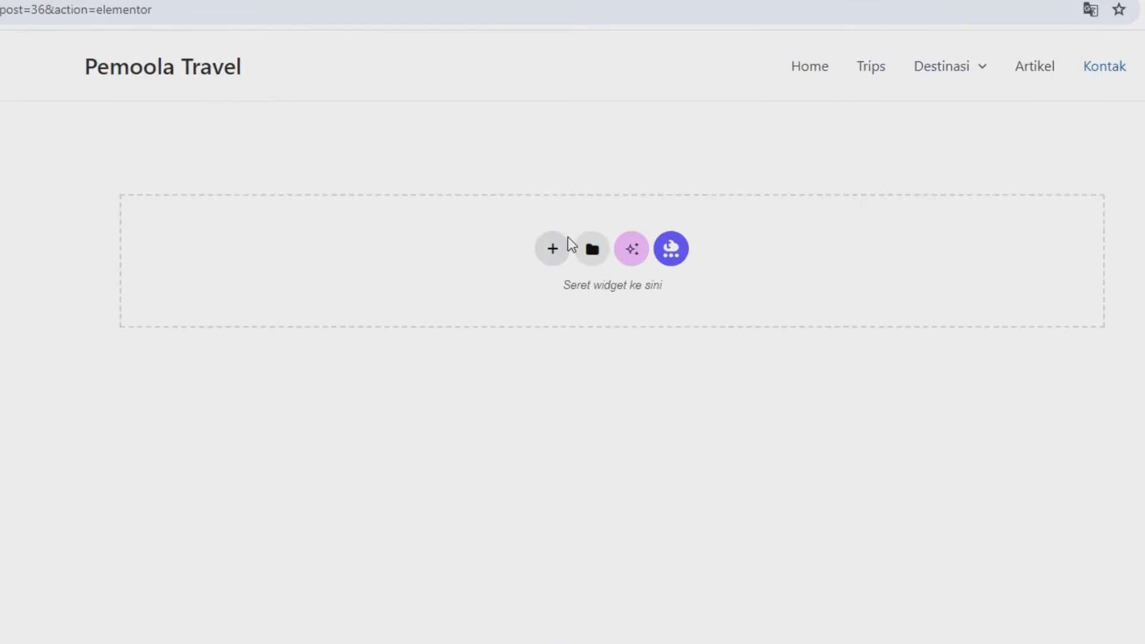
# Step: Add a single-column flexbox container with a 40 vh minimum height and a Classic background type
pyautogui.click(552, 249)
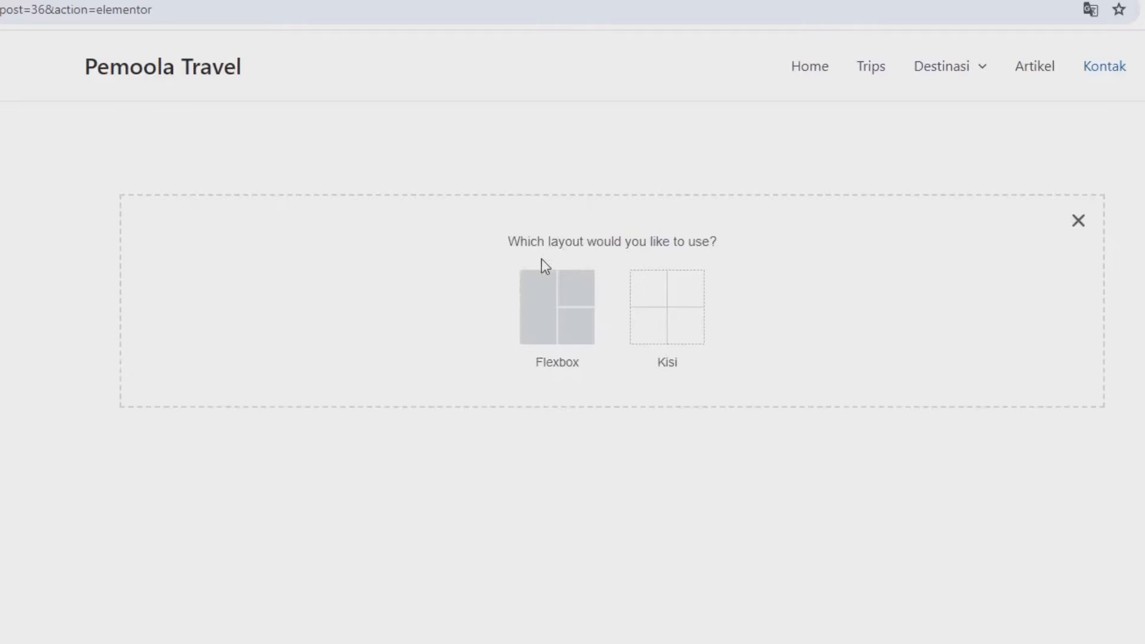
pyautogui.click(537, 301)
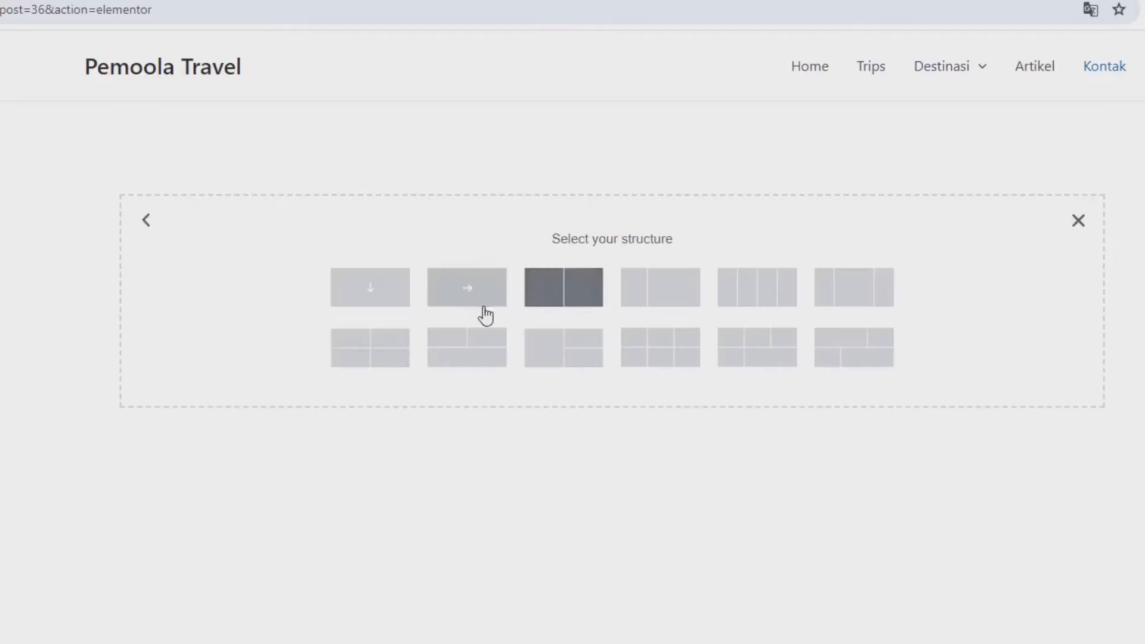
pyautogui.click(385, 303)
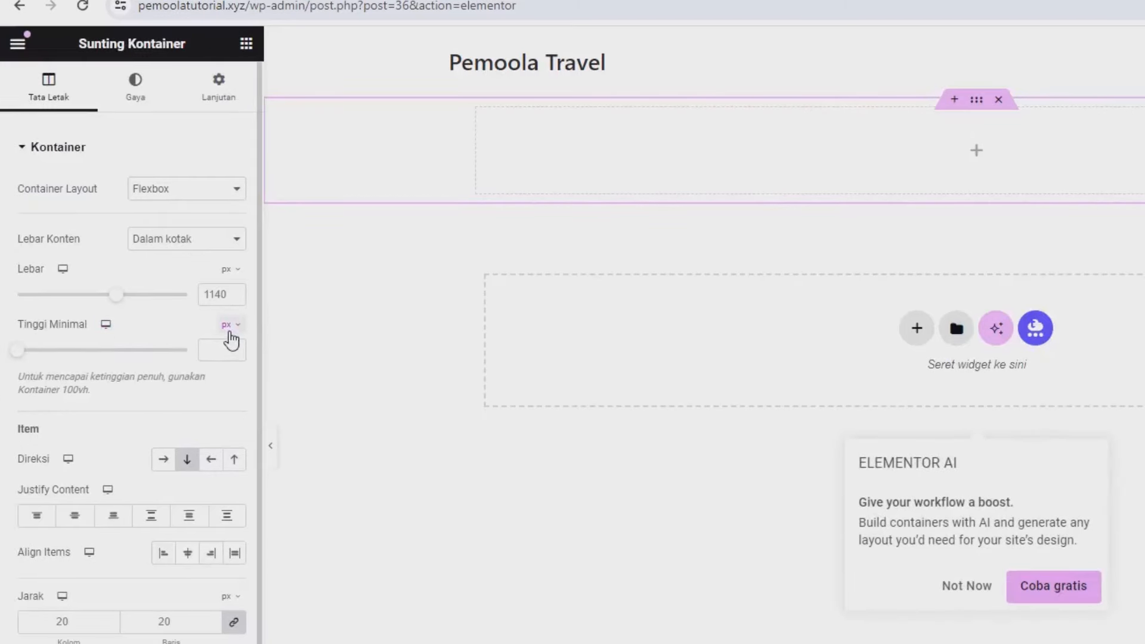
pyautogui.click(227, 327)
pyautogui.click(225, 403)
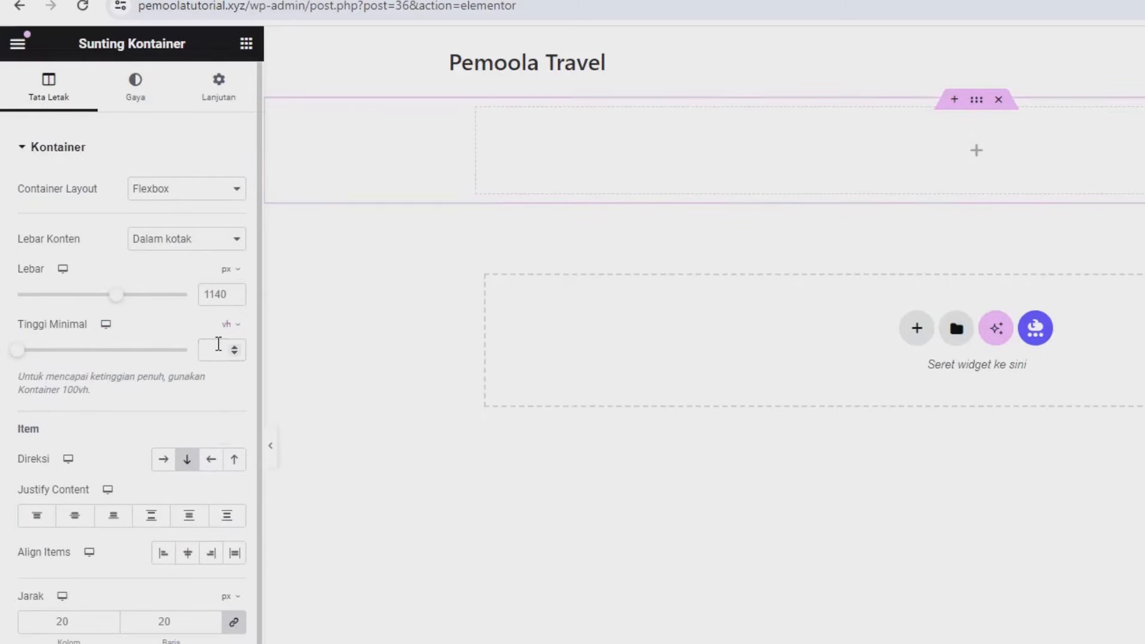
pyautogui.click(218, 346)
pyautogui.write('4')
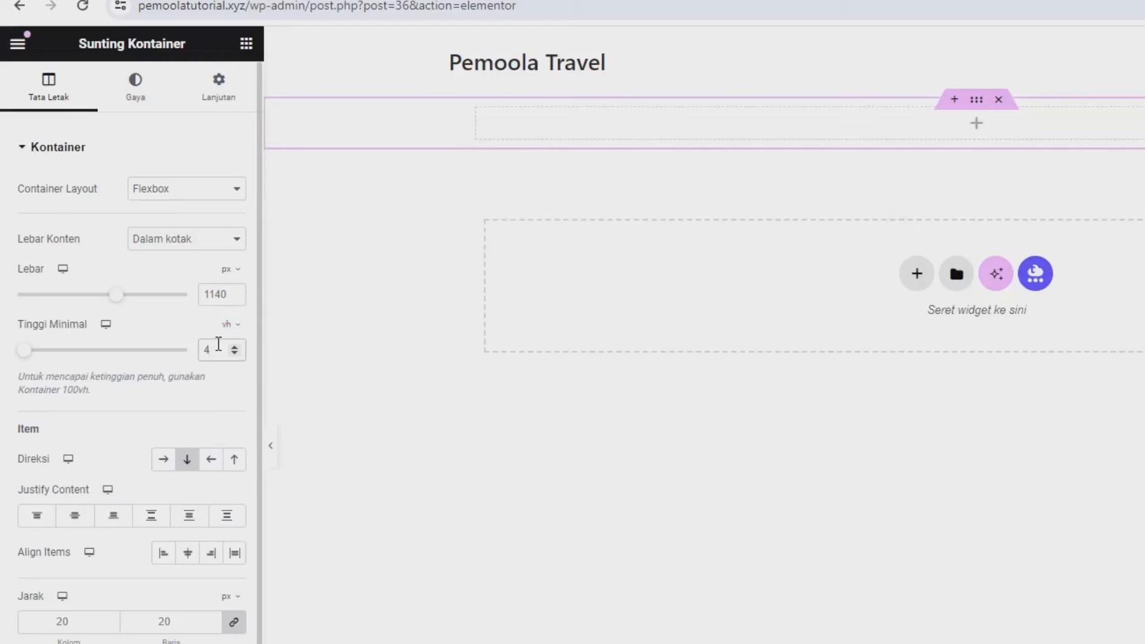
pyautogui.write('5')
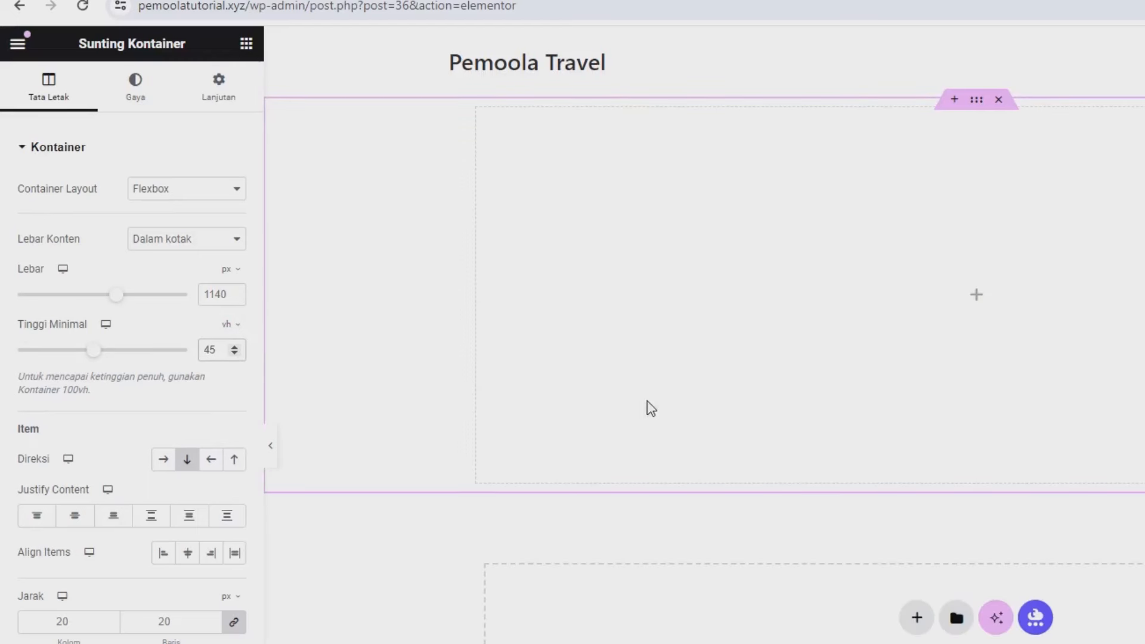
pyautogui.press('BackSpace')
pyautogui.write('0')
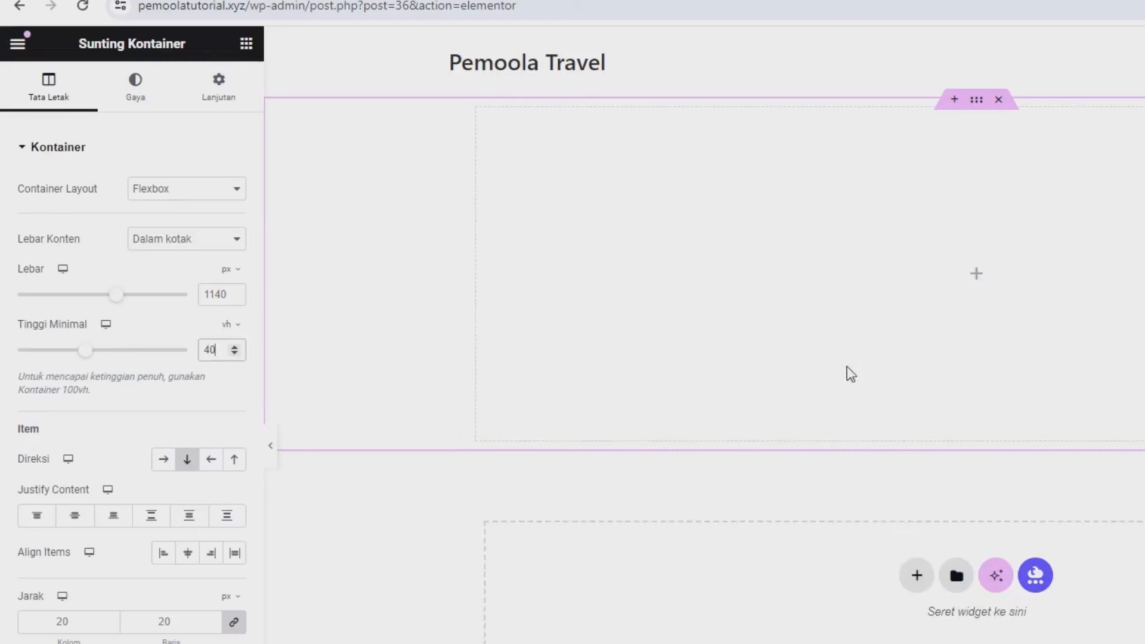
pyautogui.click(153, 109)
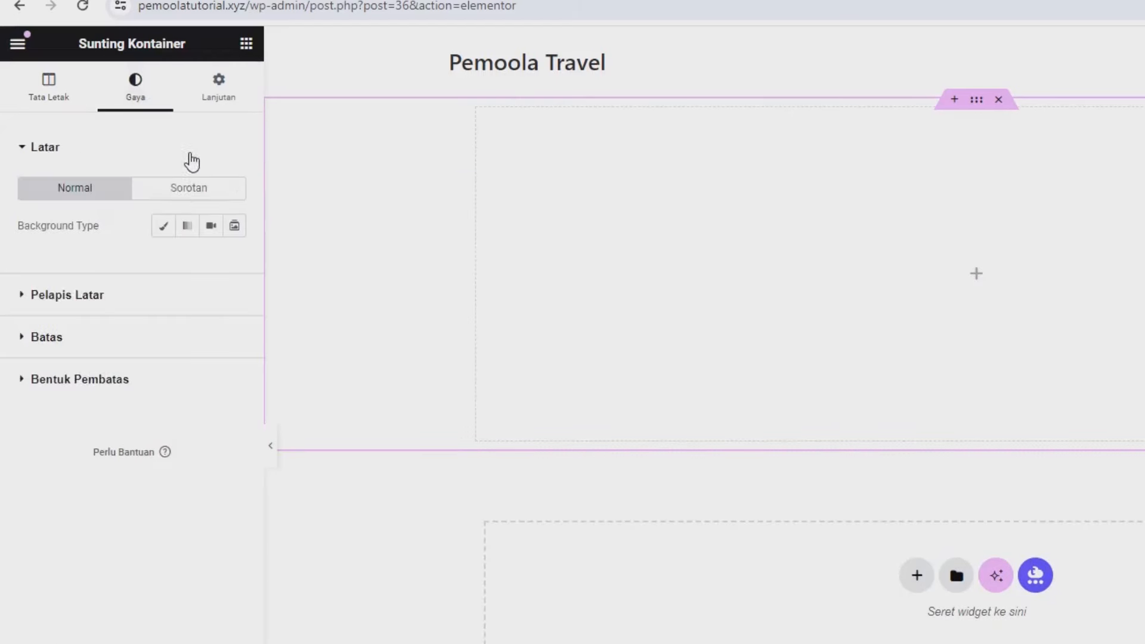
pyautogui.click(166, 230)
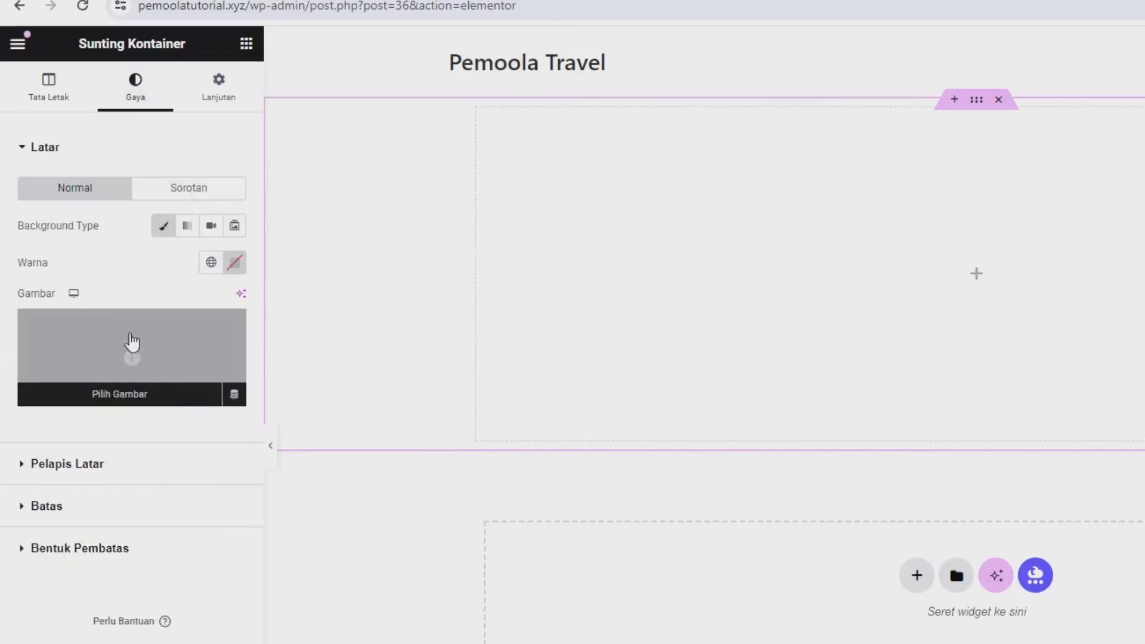
# Step: Set the sailing-boat photo as the container background with display size Sampul
pyautogui.click(122, 344)
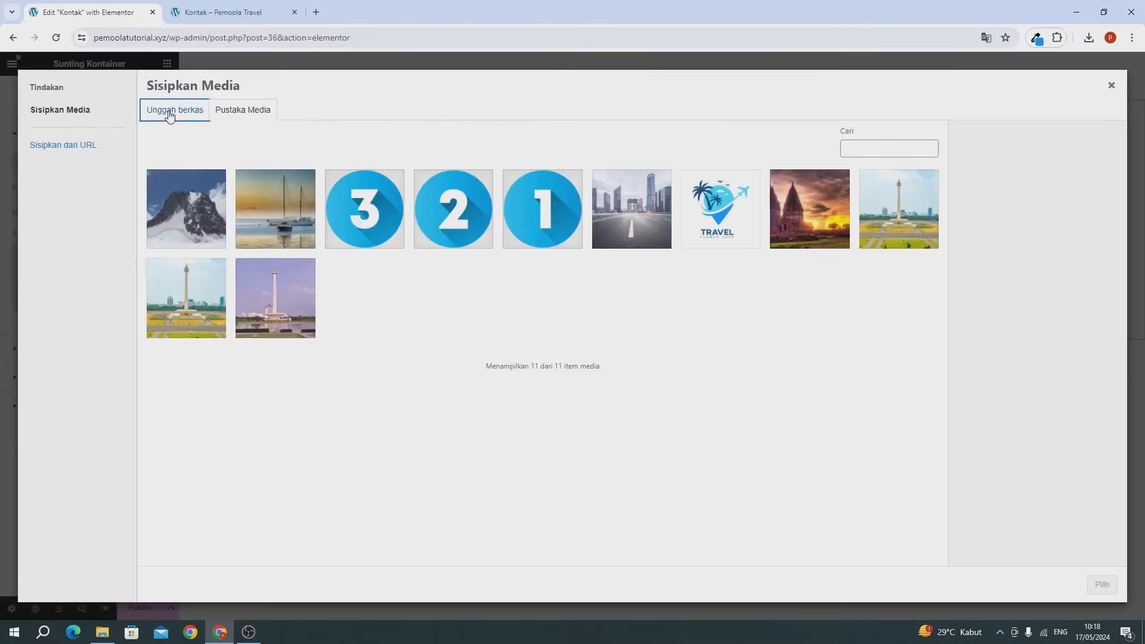
pyautogui.click(170, 115)
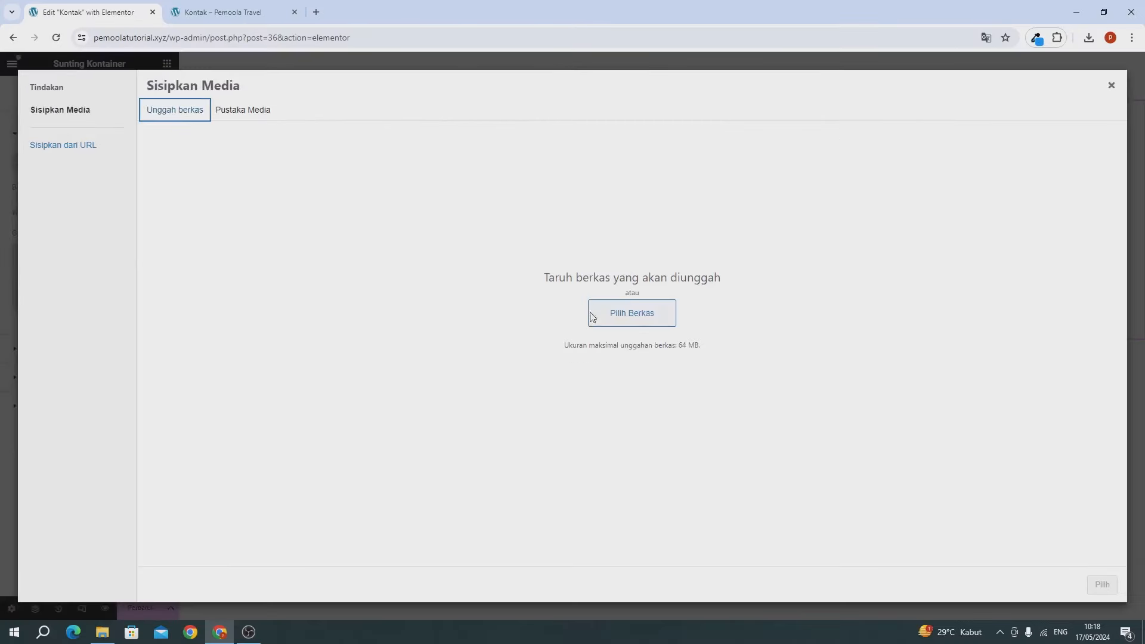
pyautogui.click(259, 119)
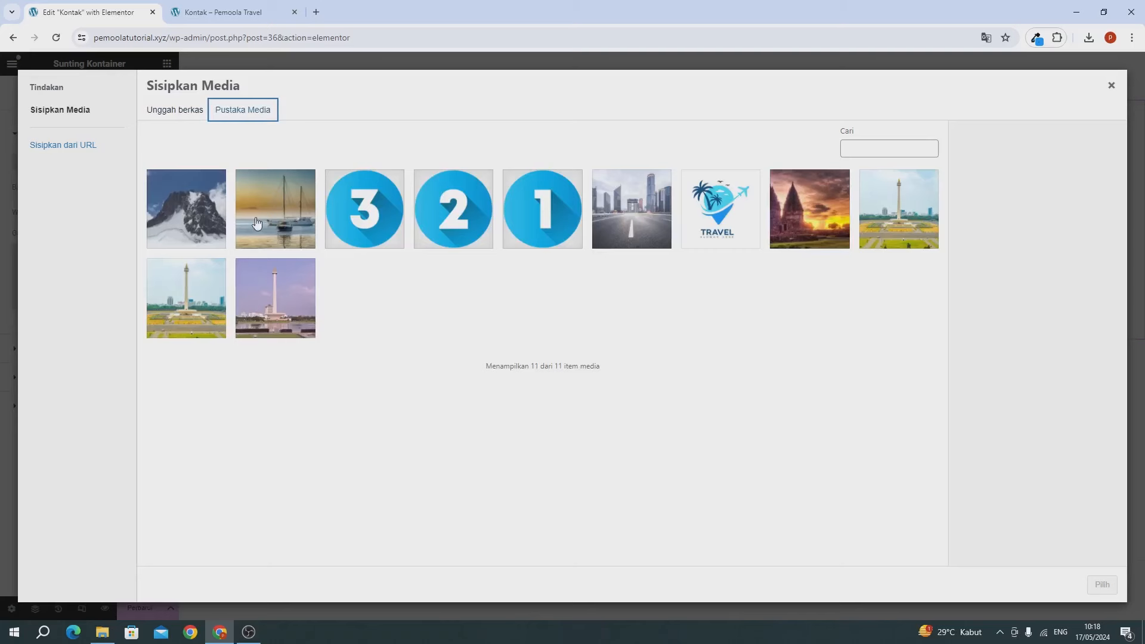
pyautogui.click(276, 224)
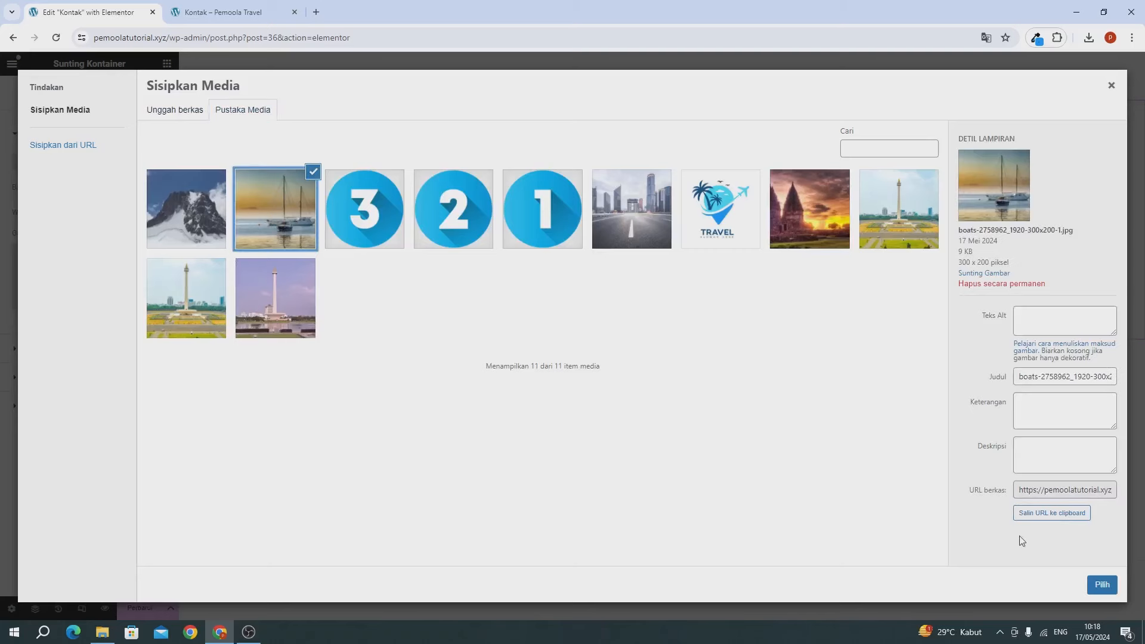
pyautogui.click(1101, 585)
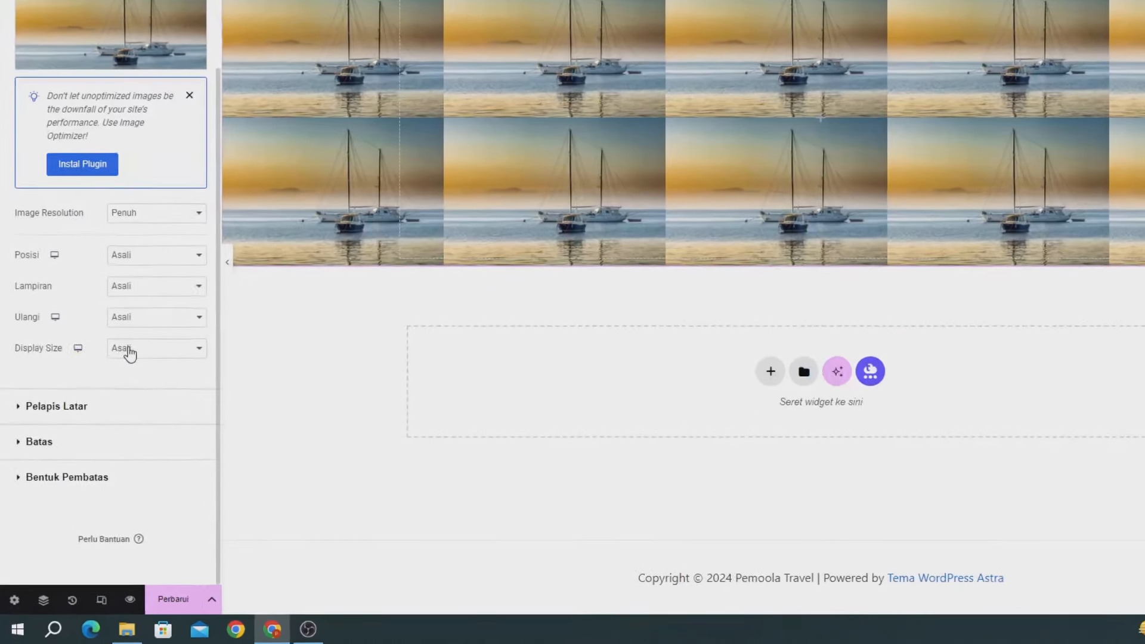
pyautogui.click(104, 417)
pyautogui.click(140, 369)
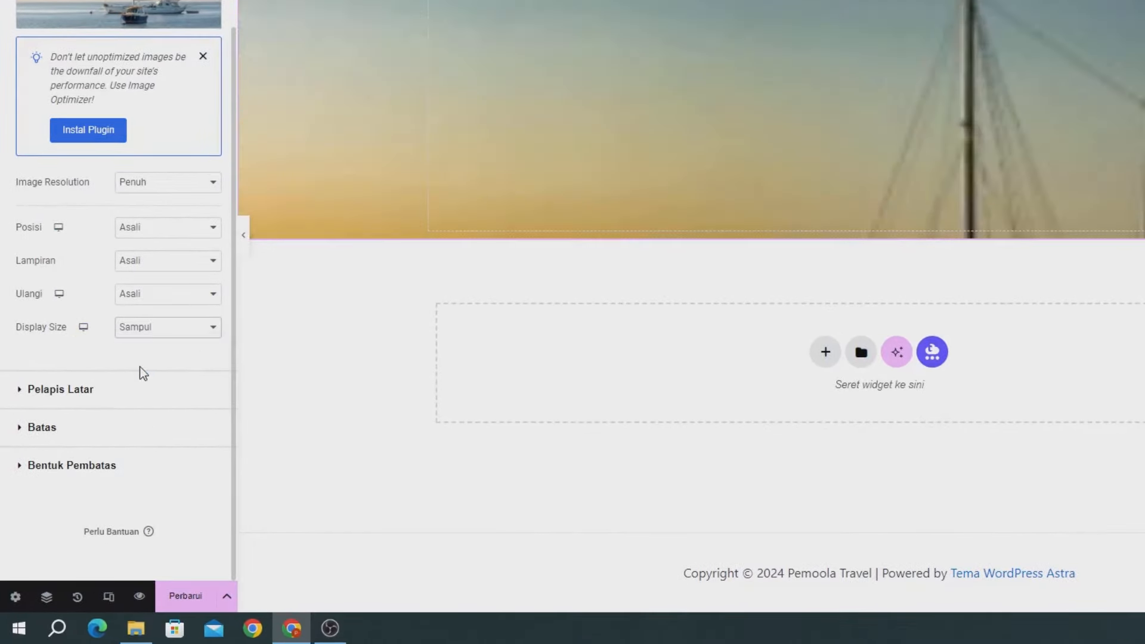
pyautogui.click(160, 298)
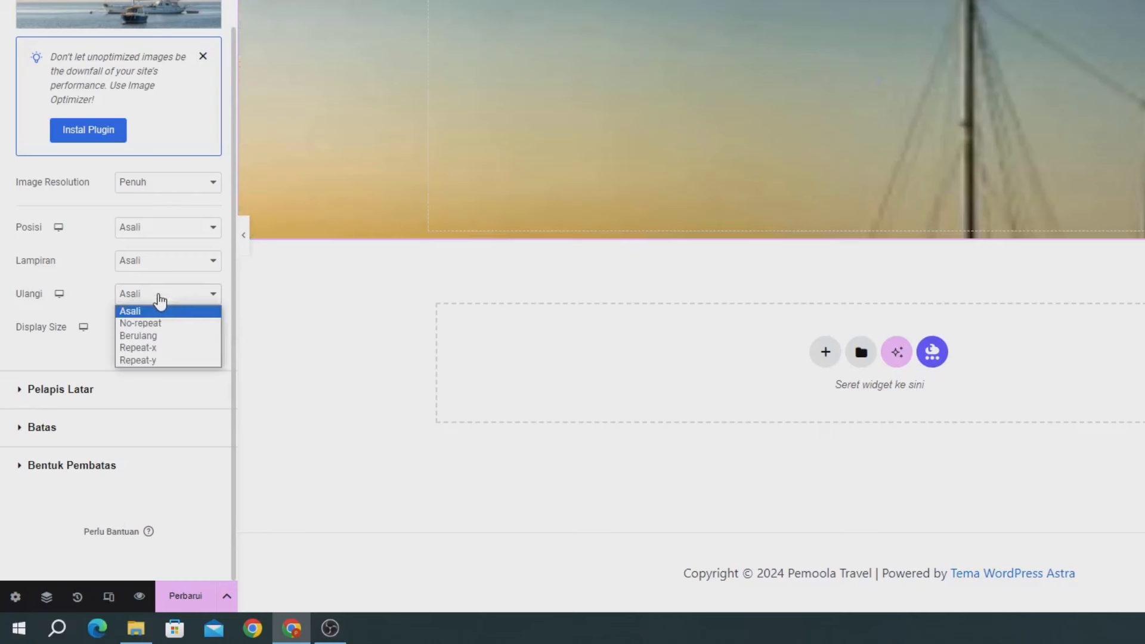
# Step: Set the background to No-repeat, Tetap attachment and Tengah Tengah position
pyautogui.click(152, 323)
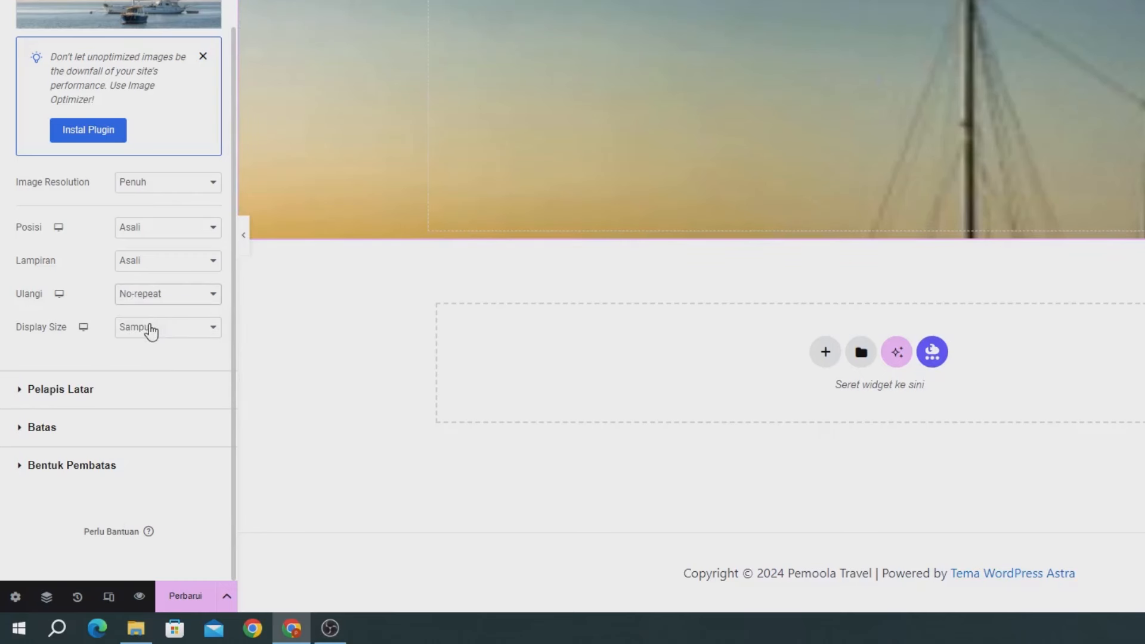
pyautogui.click(145, 263)
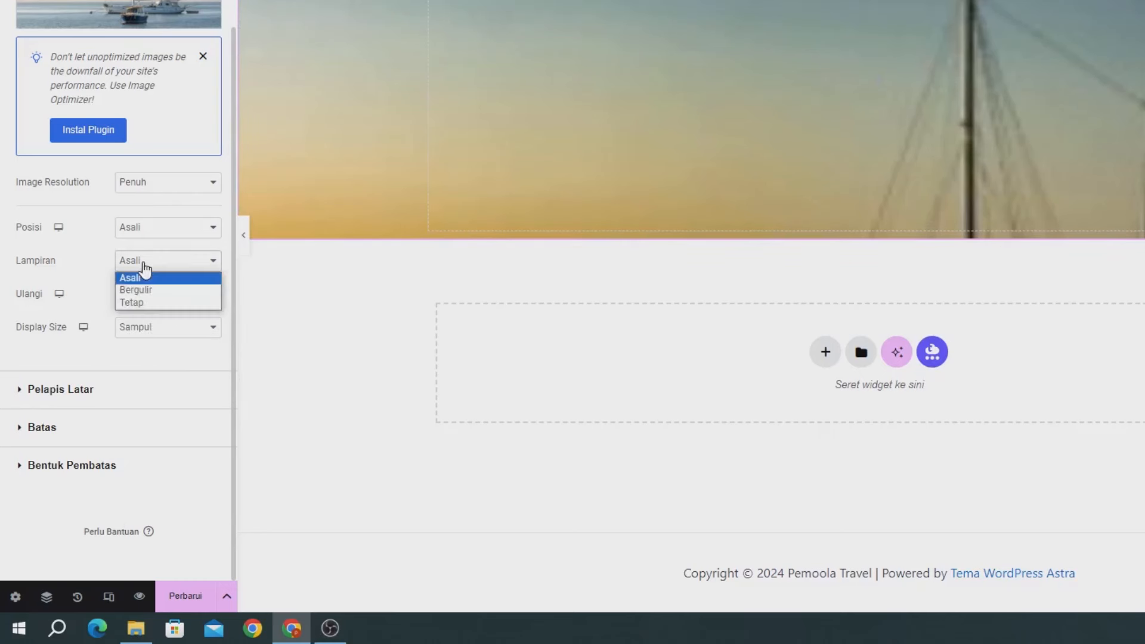
pyautogui.click(133, 300)
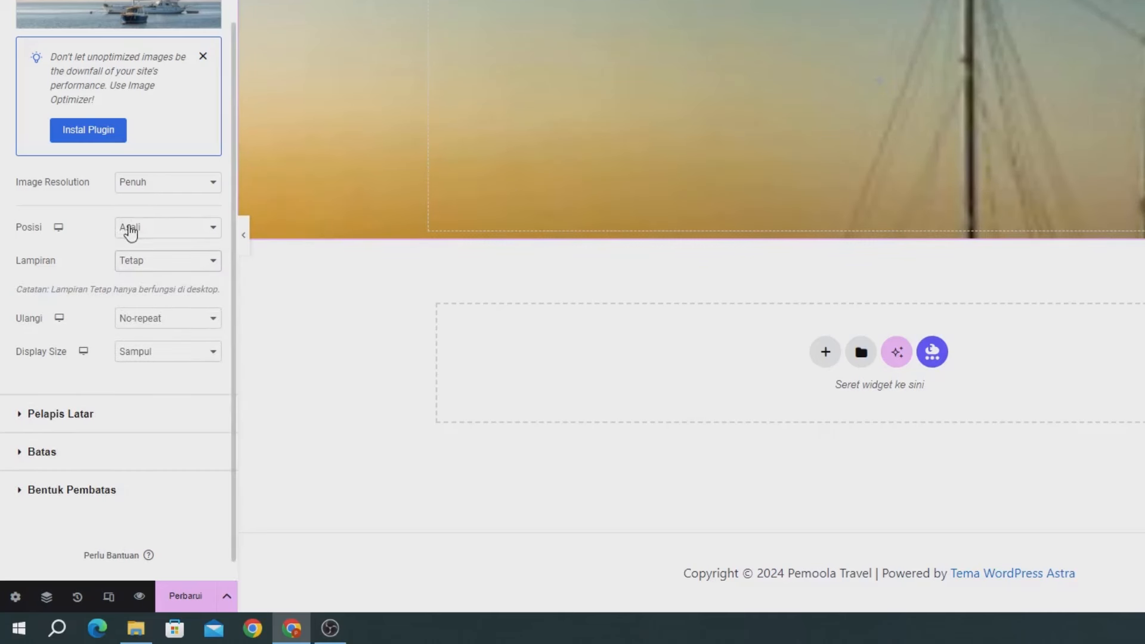
pyautogui.click(131, 232)
pyautogui.click(146, 255)
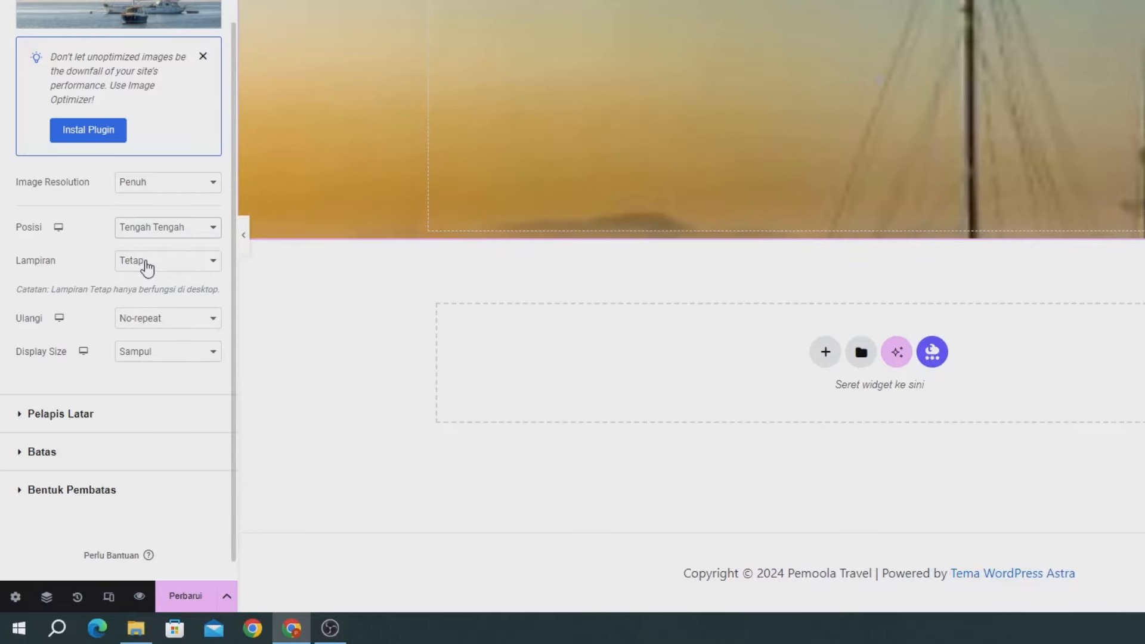
pyautogui.scroll(3, 152, 169)
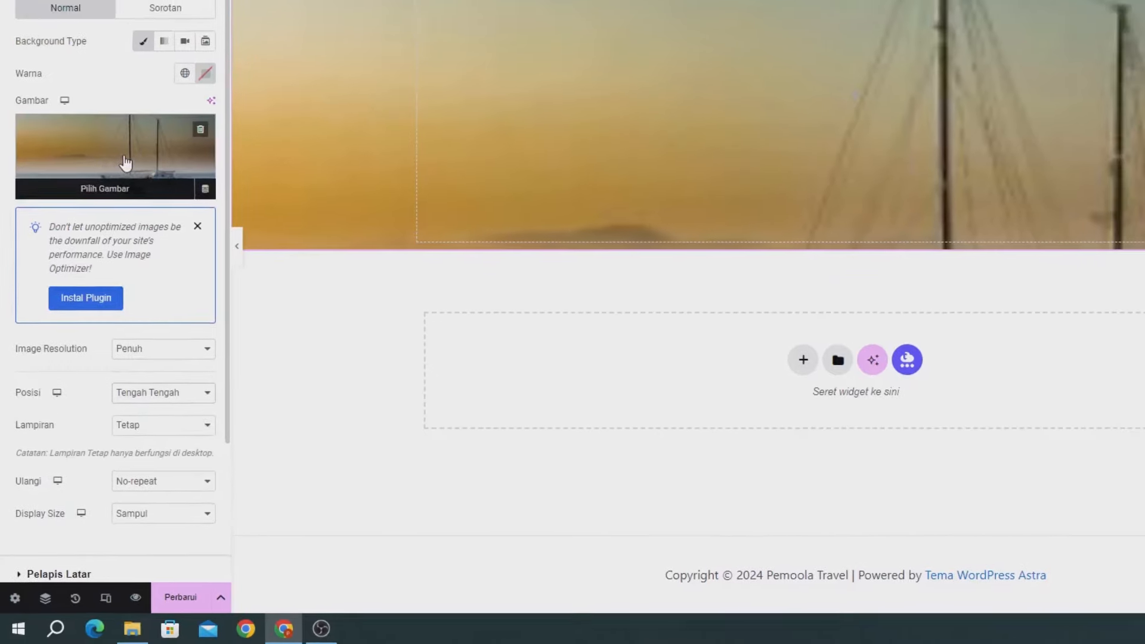
# Step: Swap the banner background to the city skyline image from the media library
pyautogui.click(126, 162)
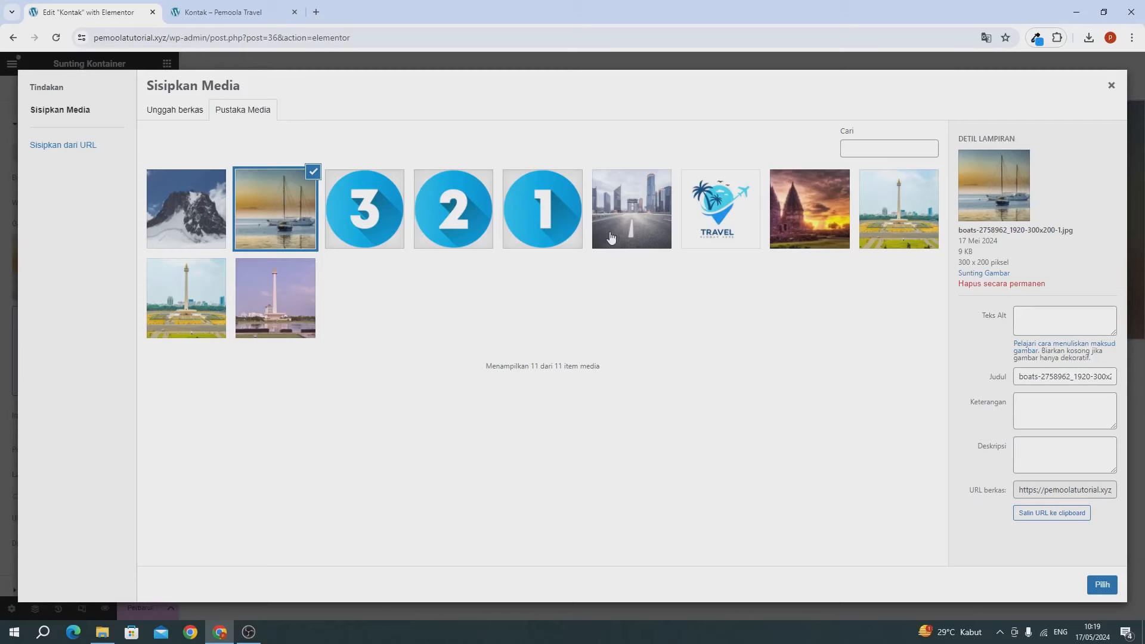
pyautogui.click(650, 239)
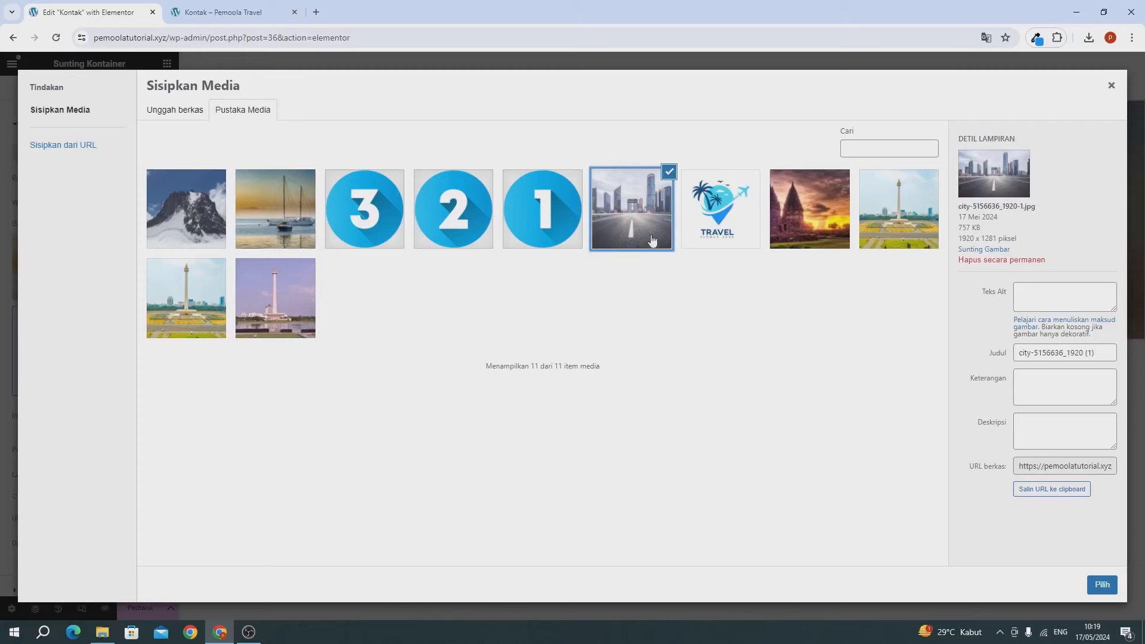
pyautogui.click(1102, 584)
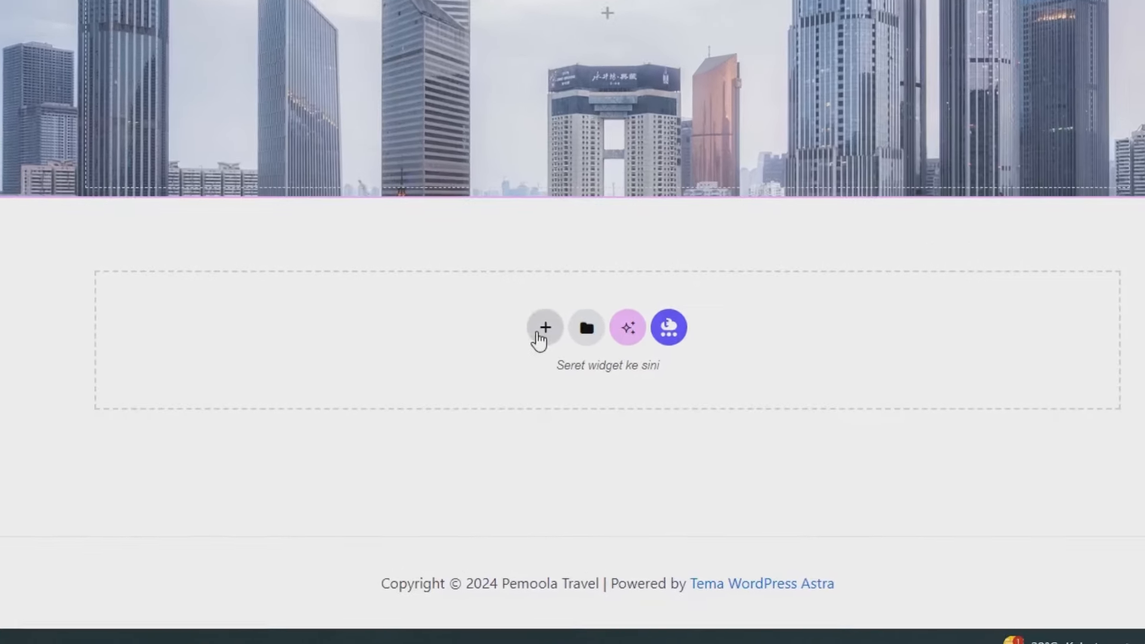
# Step: Add a single-column flexbox section below the banner with an inner Kontainer inside it
pyautogui.click(622, 424)
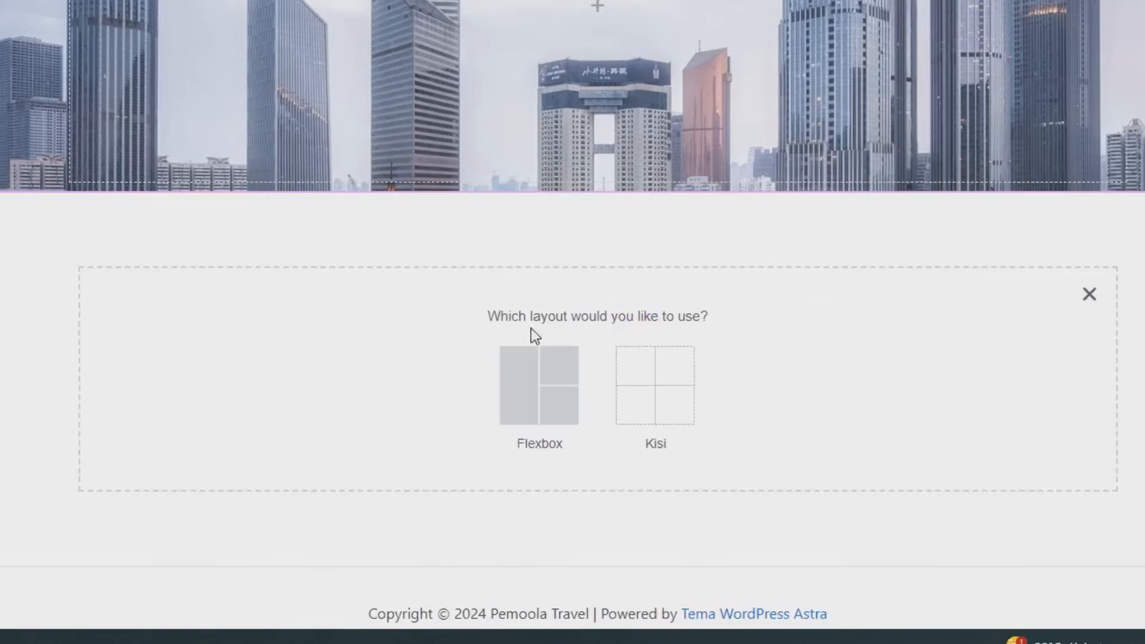
pyautogui.click(517, 384)
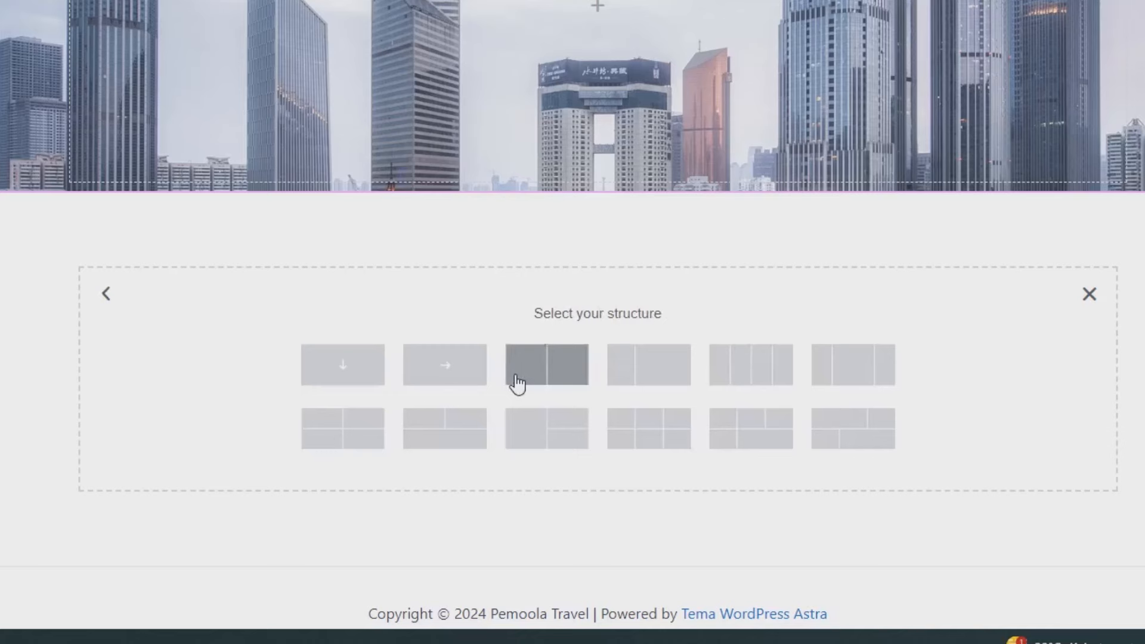
pyautogui.click(361, 383)
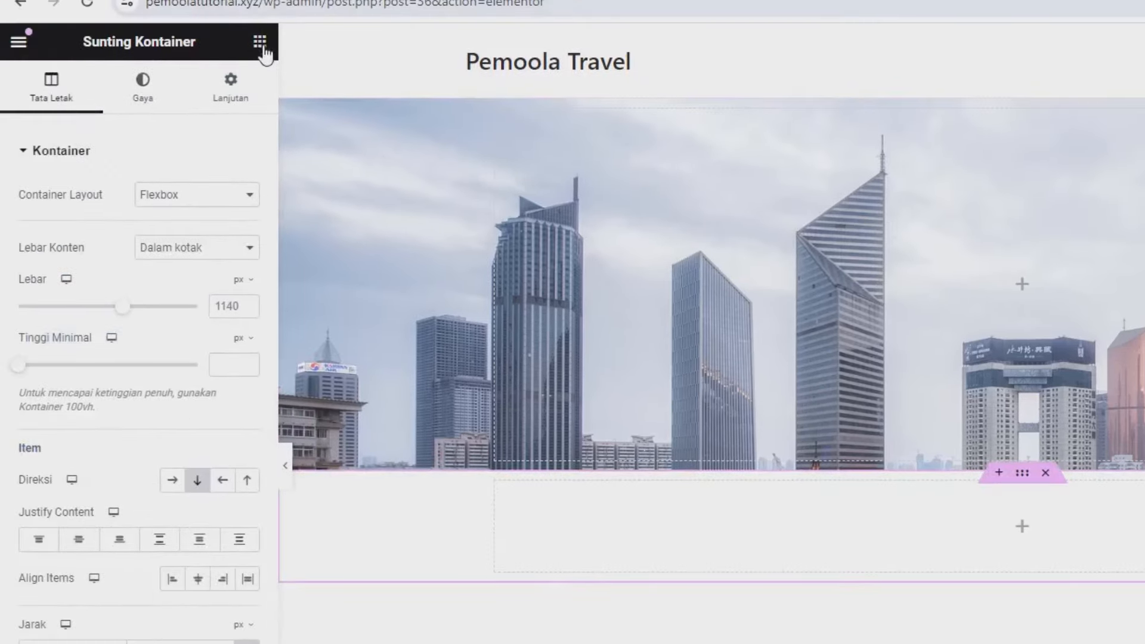
pyautogui.click(262, 48)
pyautogui.moveTo(74, 351); pyautogui.dragTo(626, 519)
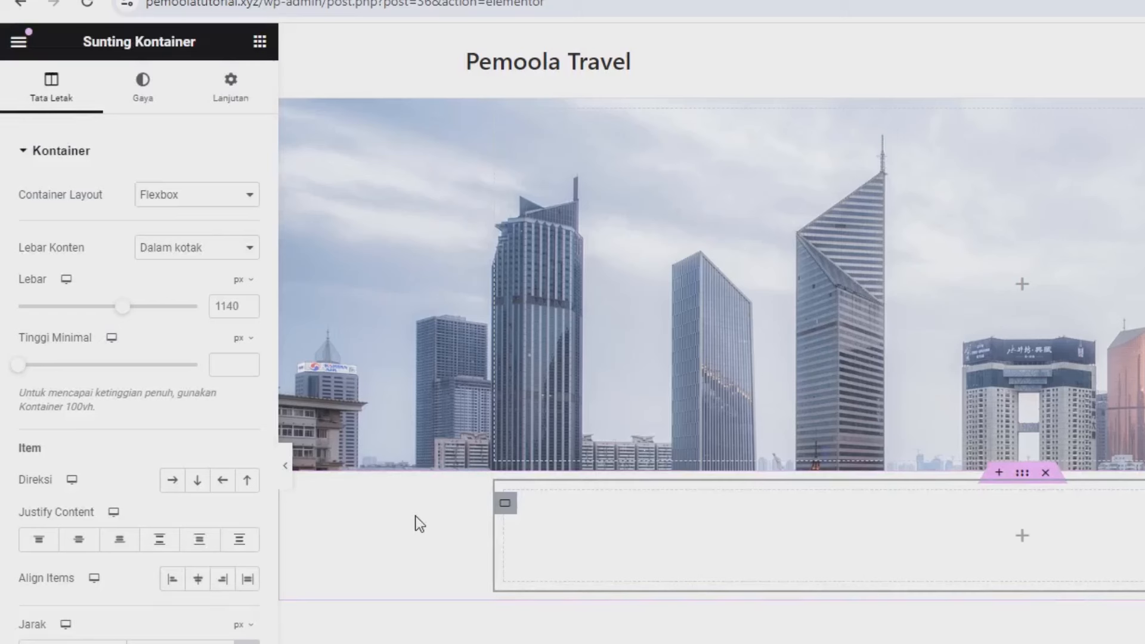
pyautogui.click(259, 42)
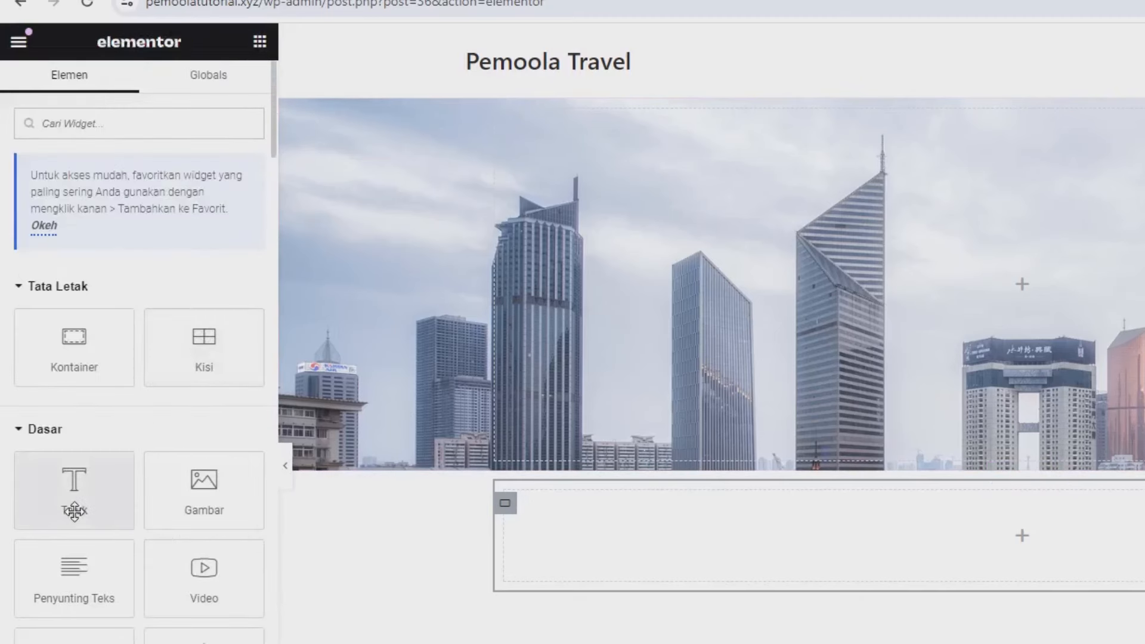
# Step: Add a Tajuk heading to the container reading 'Kontak Kami'
pyautogui.moveTo(74, 507); pyautogui.dragTo(735, 535)
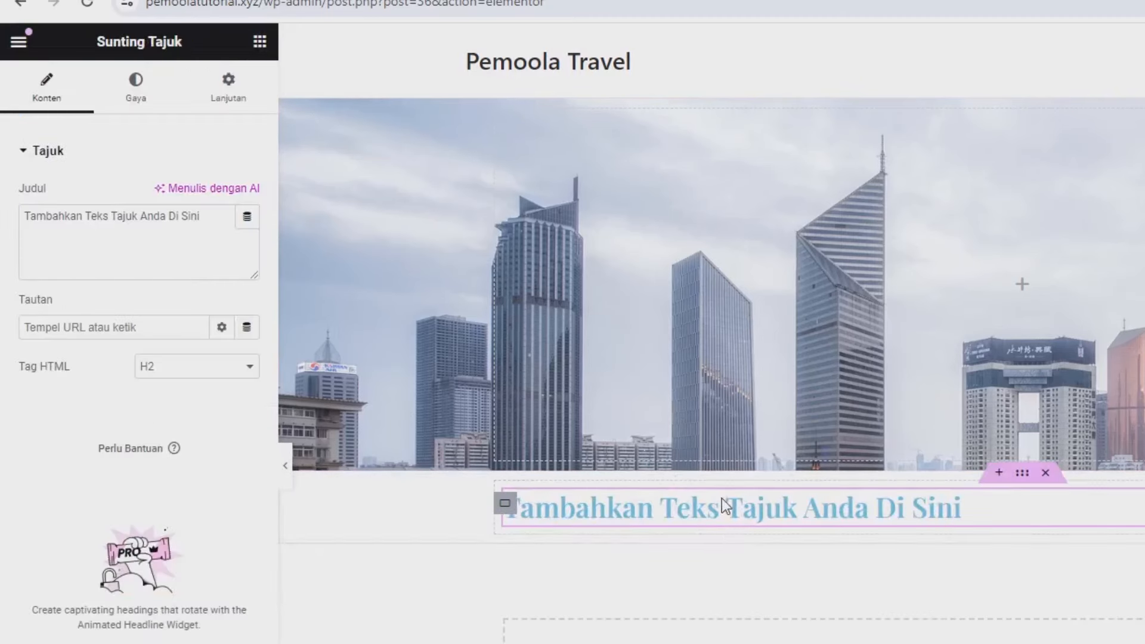
pyautogui.tripleClick(93, 252)
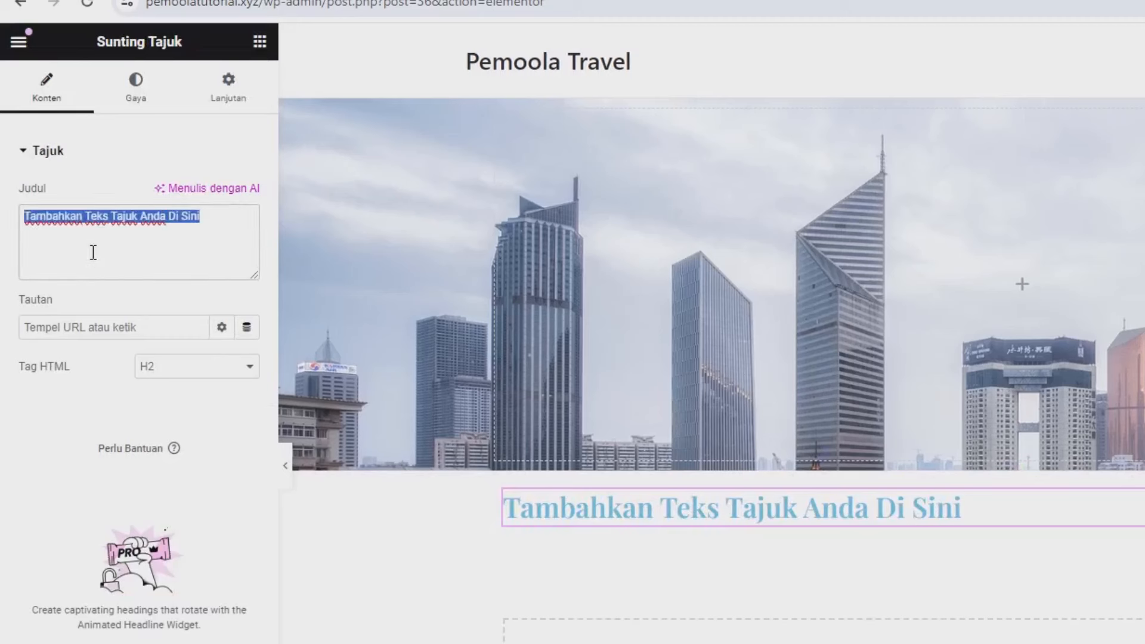
pyautogui.write('Kontak ')
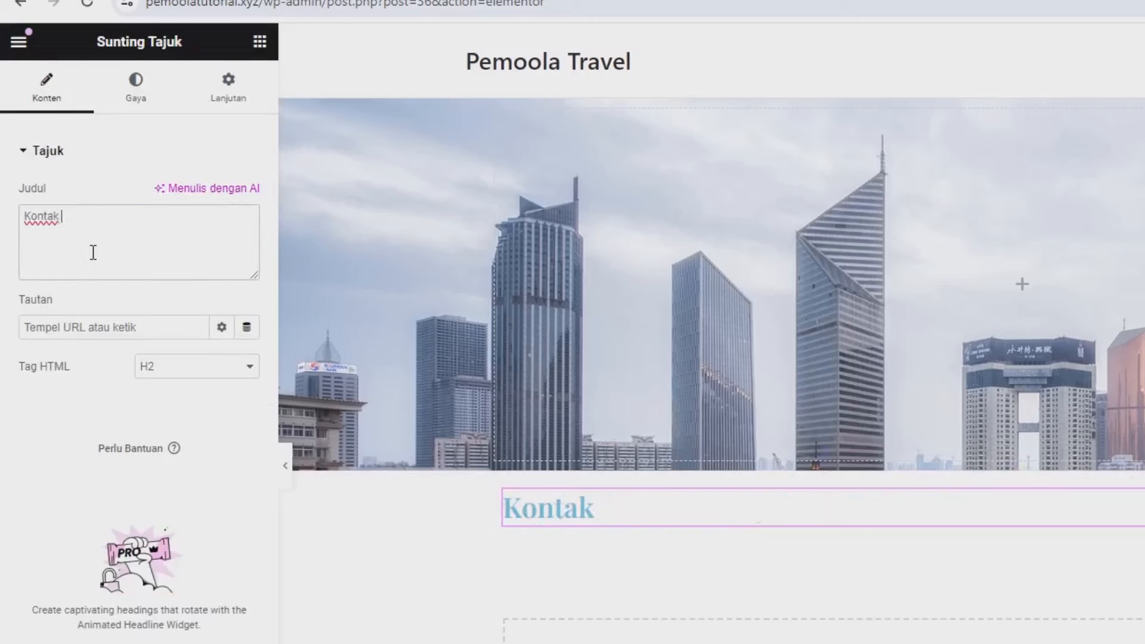
pyautogui.write('Kami')
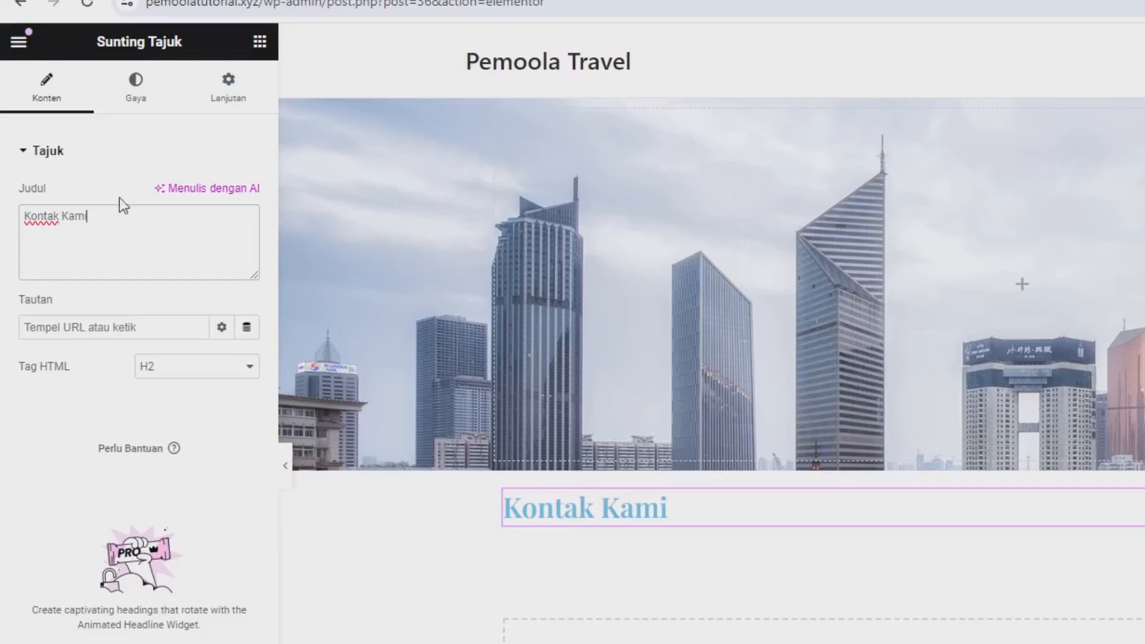
# Step: Style the heading black (#000000), centre-aligned, with font size 40
pyautogui.click(146, 103)
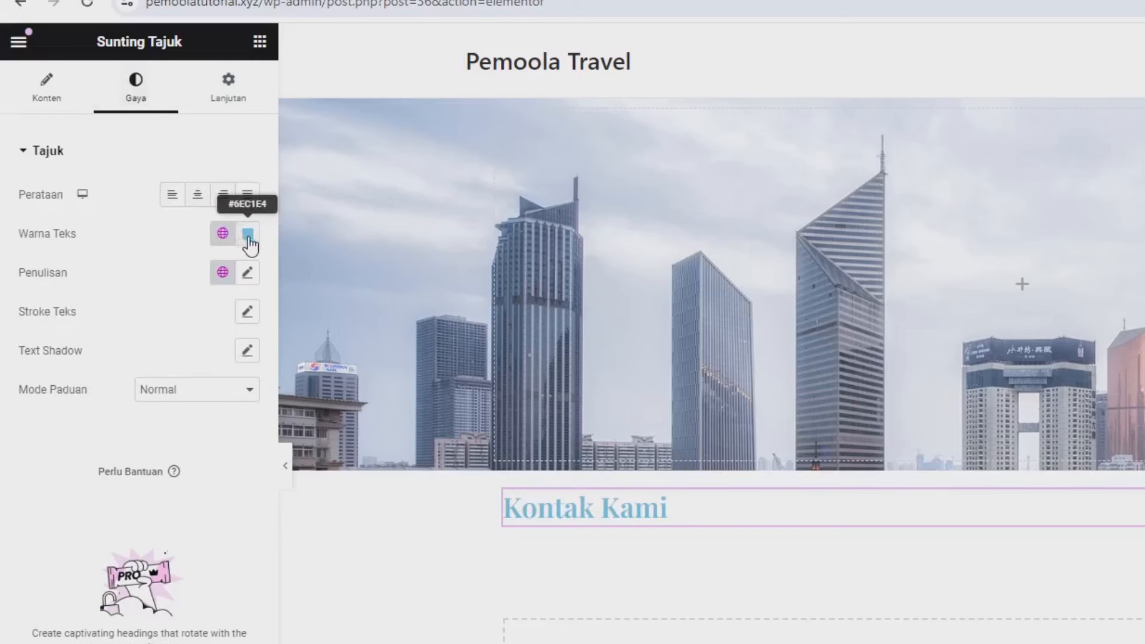
pyautogui.click(248, 236)
pyautogui.moveTo(280, 396); pyautogui.dragTo(334, 447)
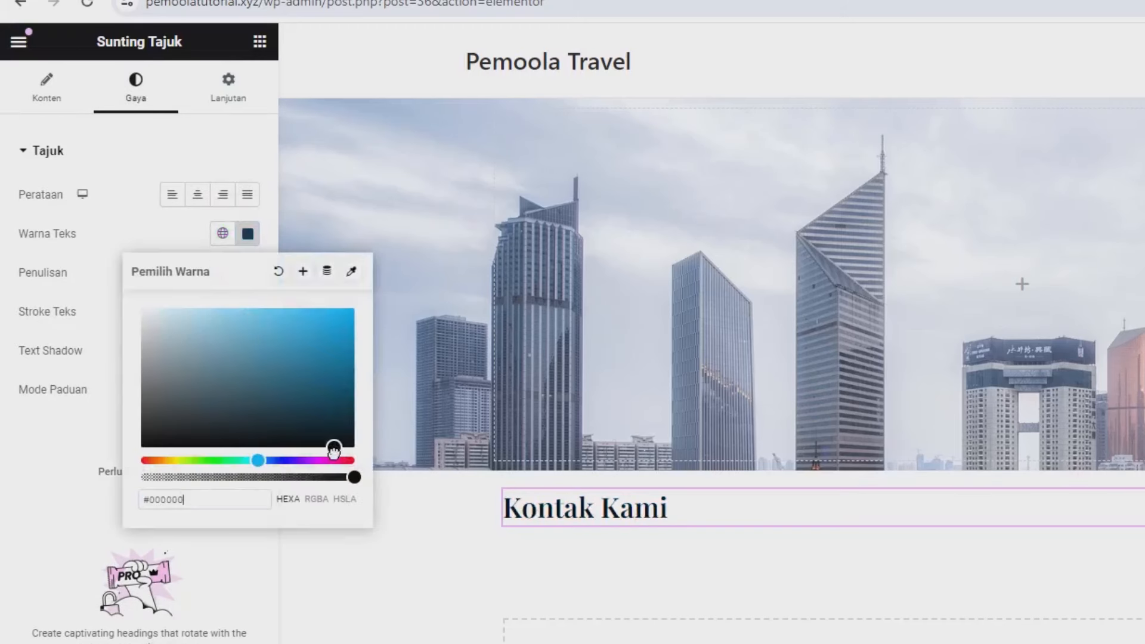
pyautogui.click(201, 206)
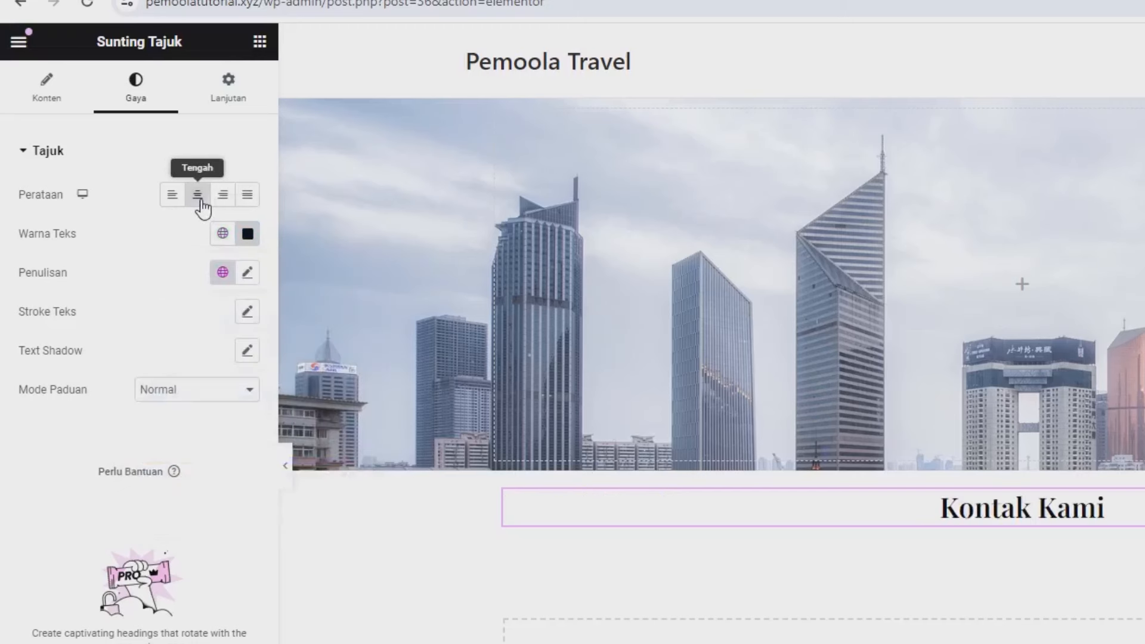
pyautogui.click(247, 273)
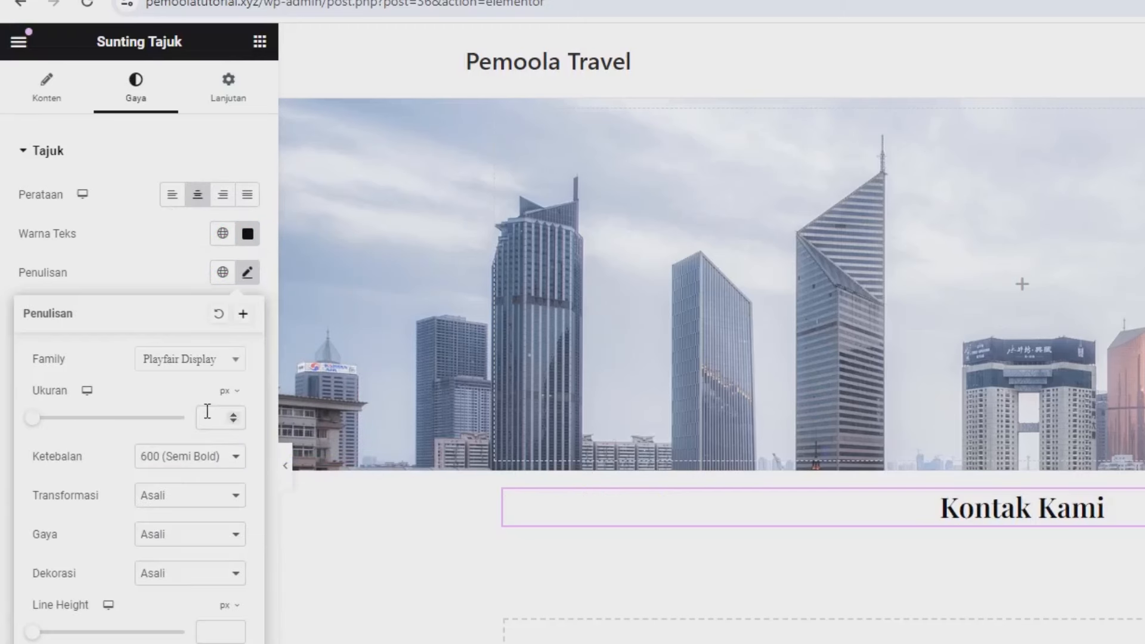
pyautogui.click(207, 412)
pyautogui.write('50')
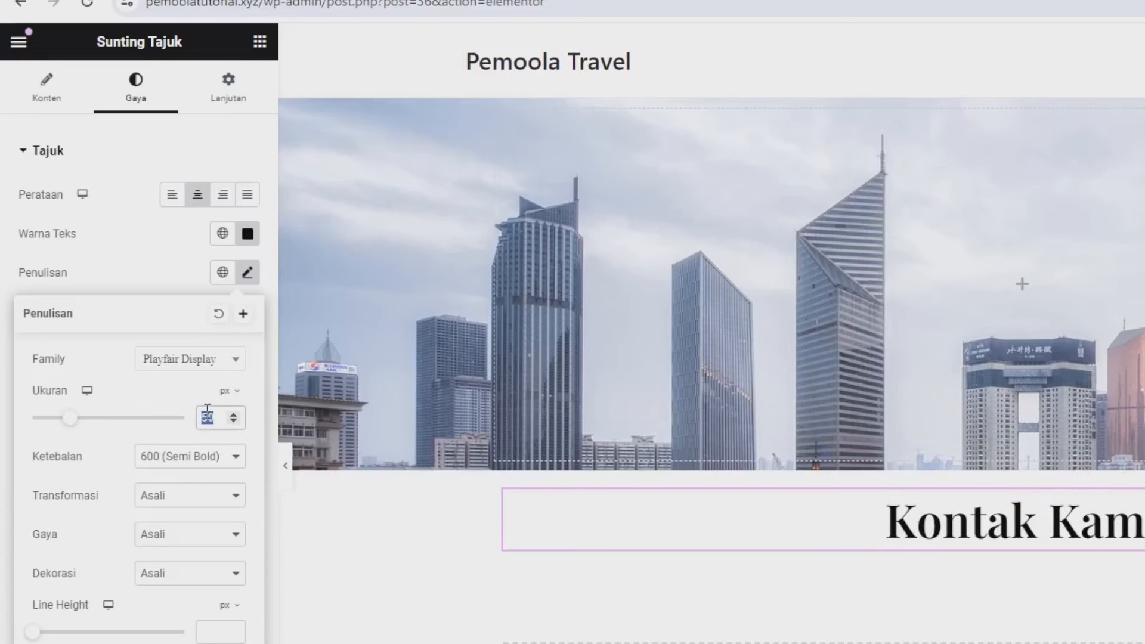
pyautogui.write('40')
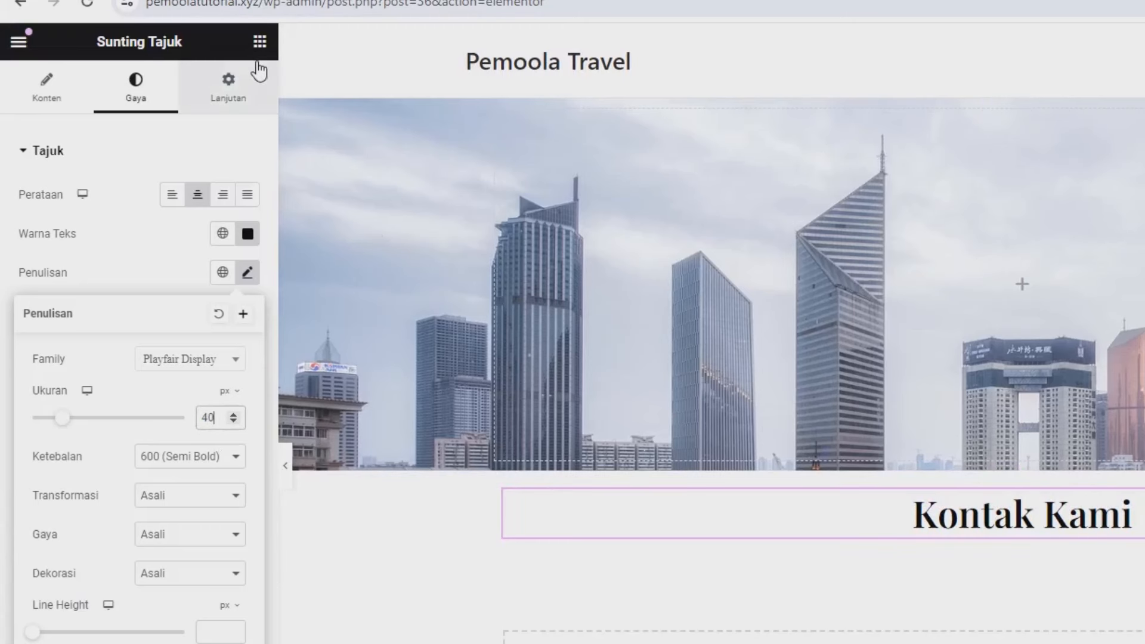
# Step: Add a container below the Kontak Kami heading holding three inner containers
pyautogui.click(259, 41)
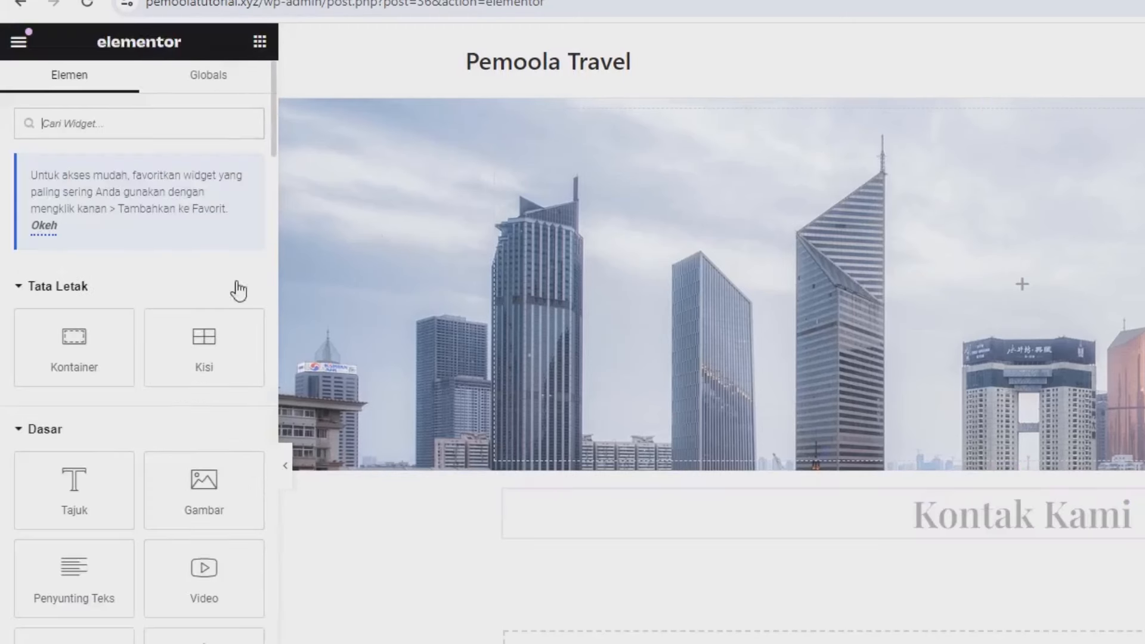
pyautogui.moveTo(87, 372); pyautogui.dragTo(552, 543)
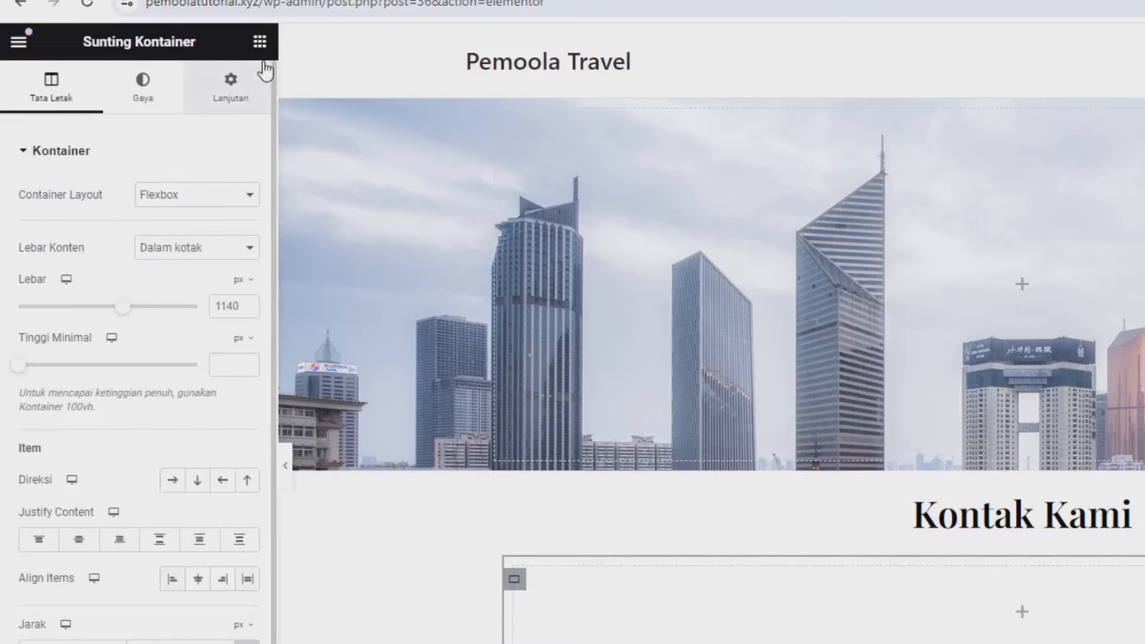
pyautogui.click(259, 41)
pyautogui.moveTo(82, 347); pyautogui.dragTo(877, 614)
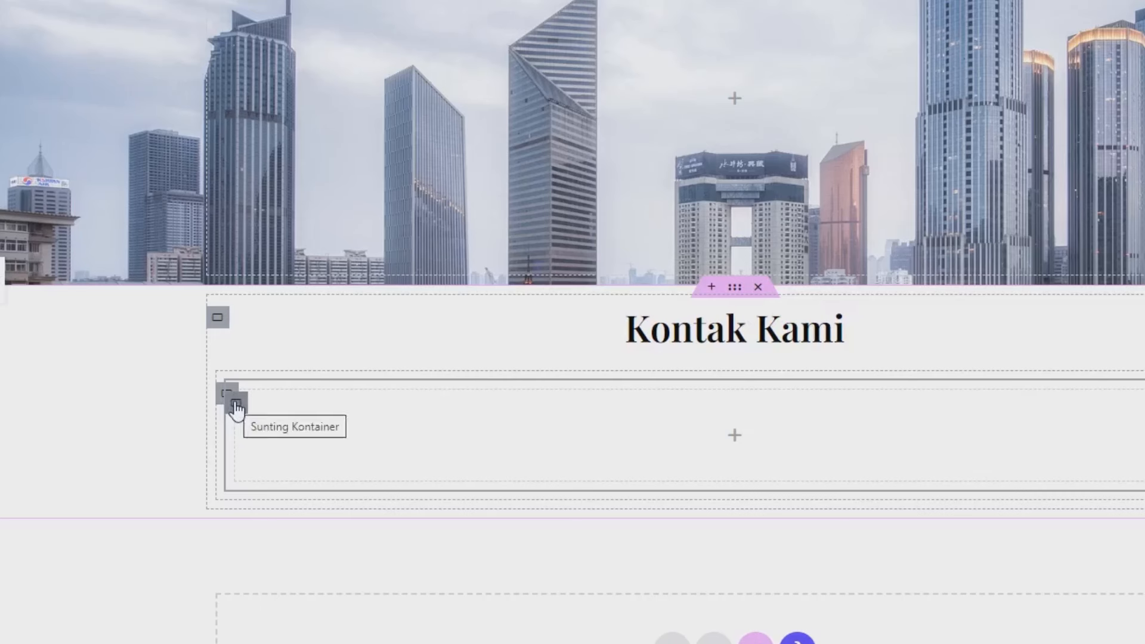
pyautogui.rightClick(237, 406)
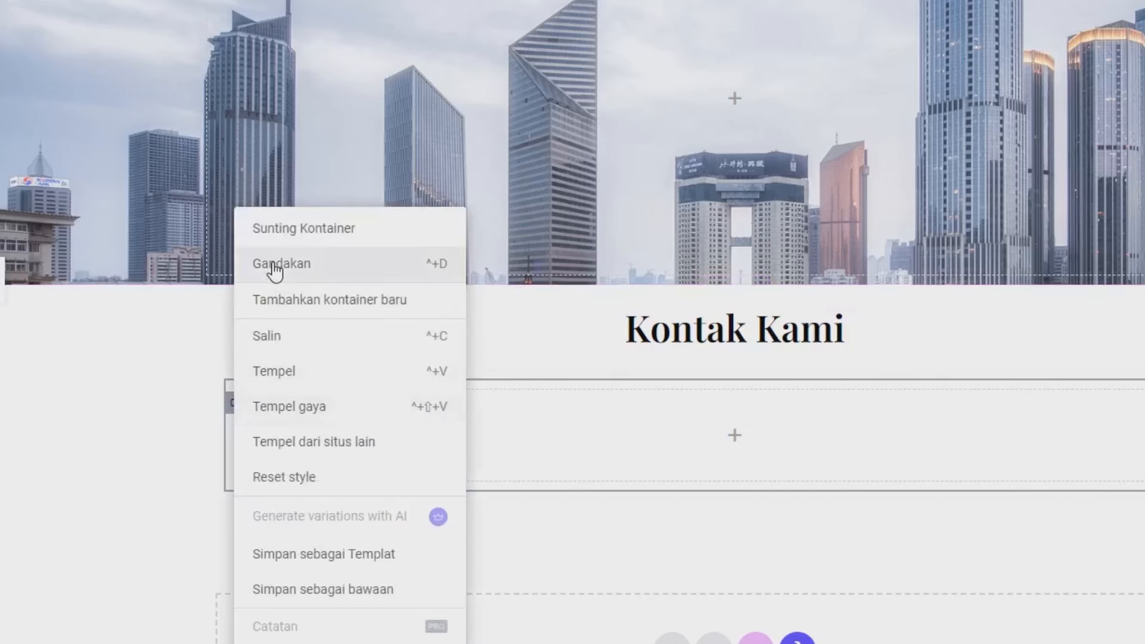
pyautogui.click(266, 266)
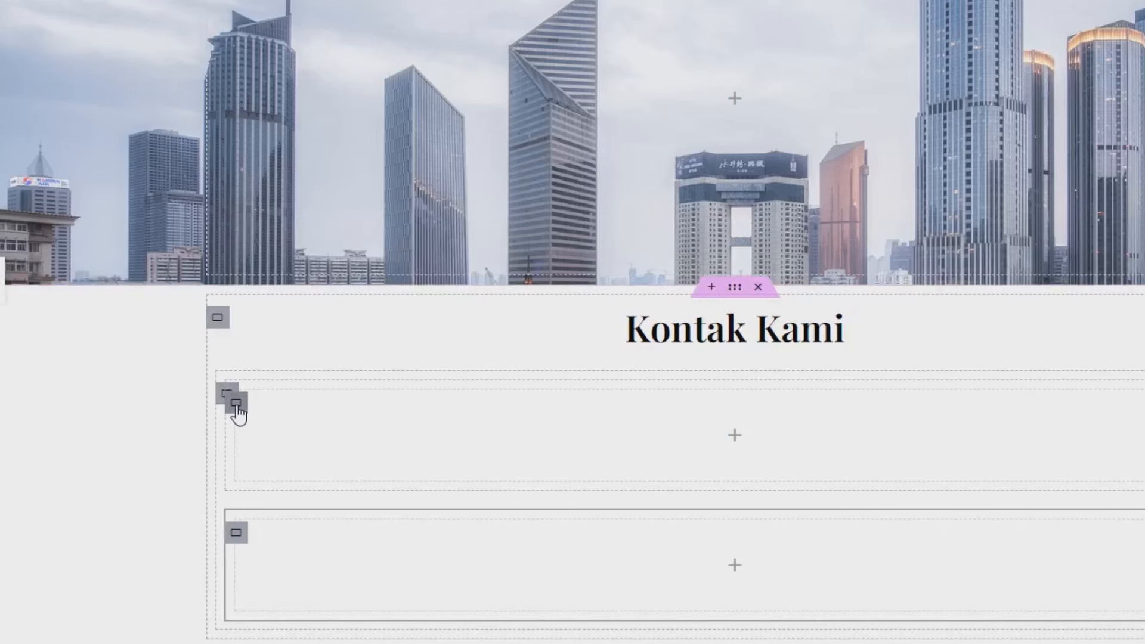
pyautogui.rightClick(237, 407)
pyautogui.click(292, 273)
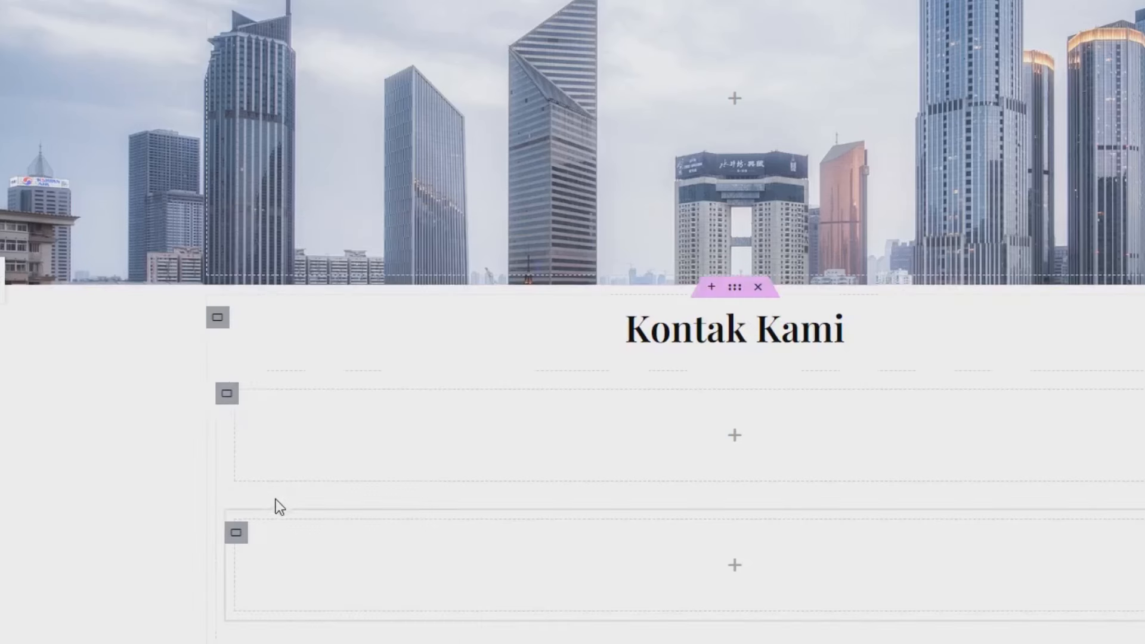
# Step: Set the outer container's direction to Row - horizontal so the inner containers sit side by side
pyautogui.scroll(-3, 245, 581)
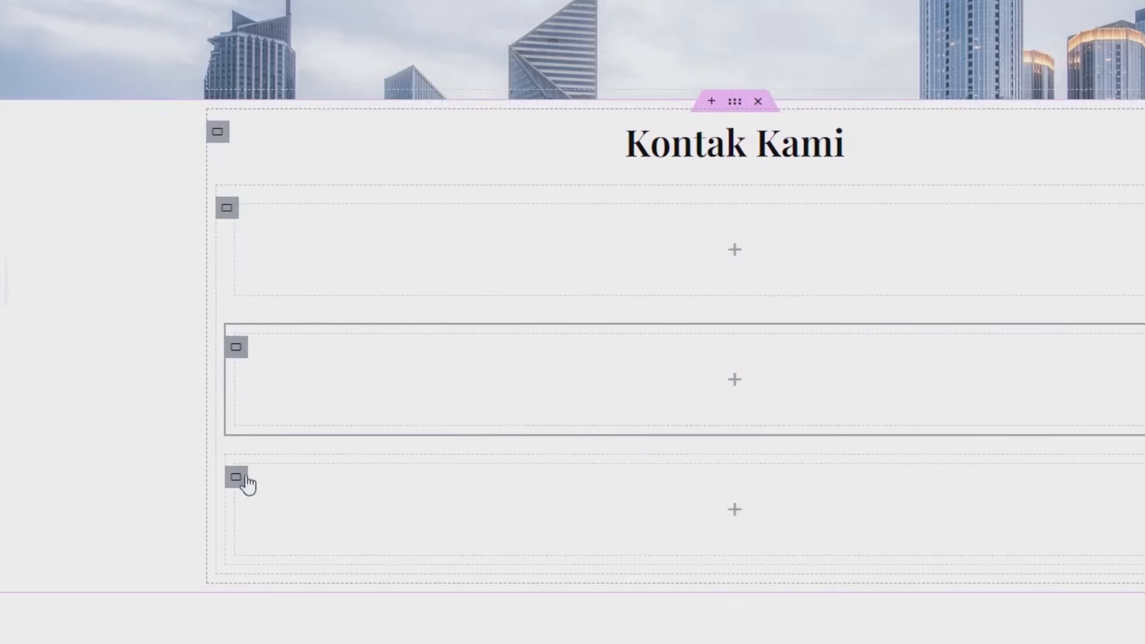
pyautogui.click(227, 210)
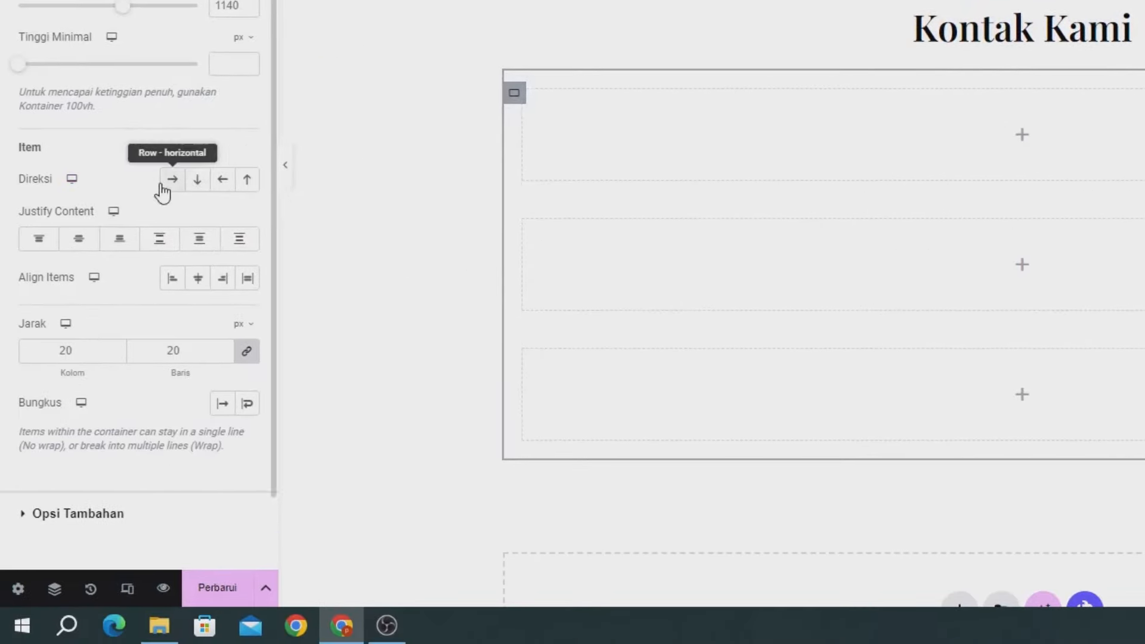
pyautogui.click(161, 188)
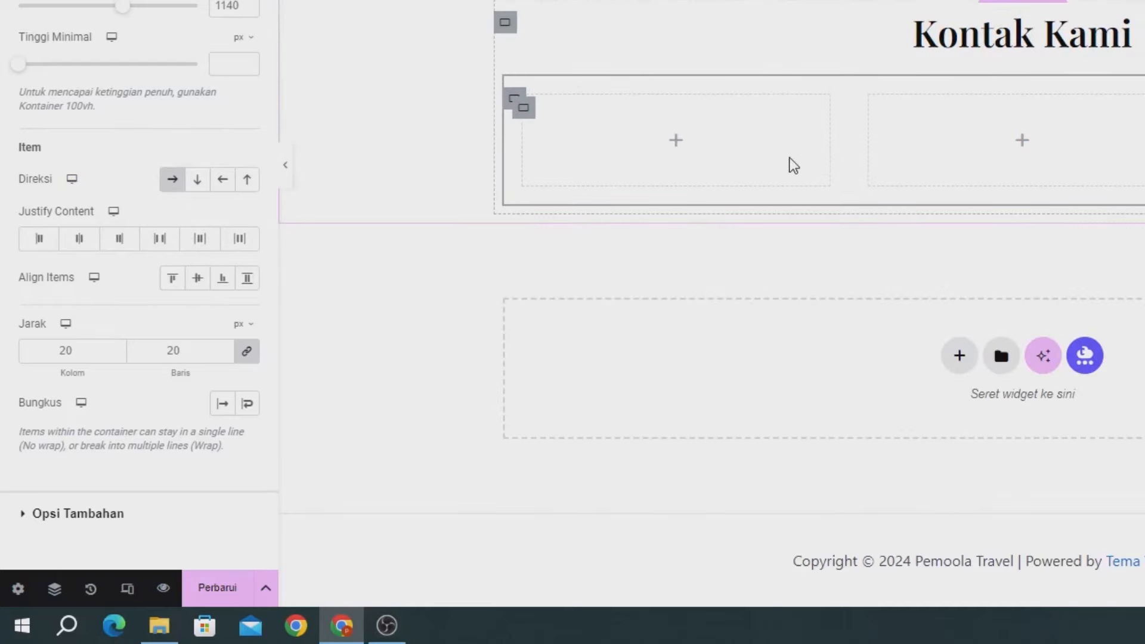
pyautogui.scroll(2, 852, 142)
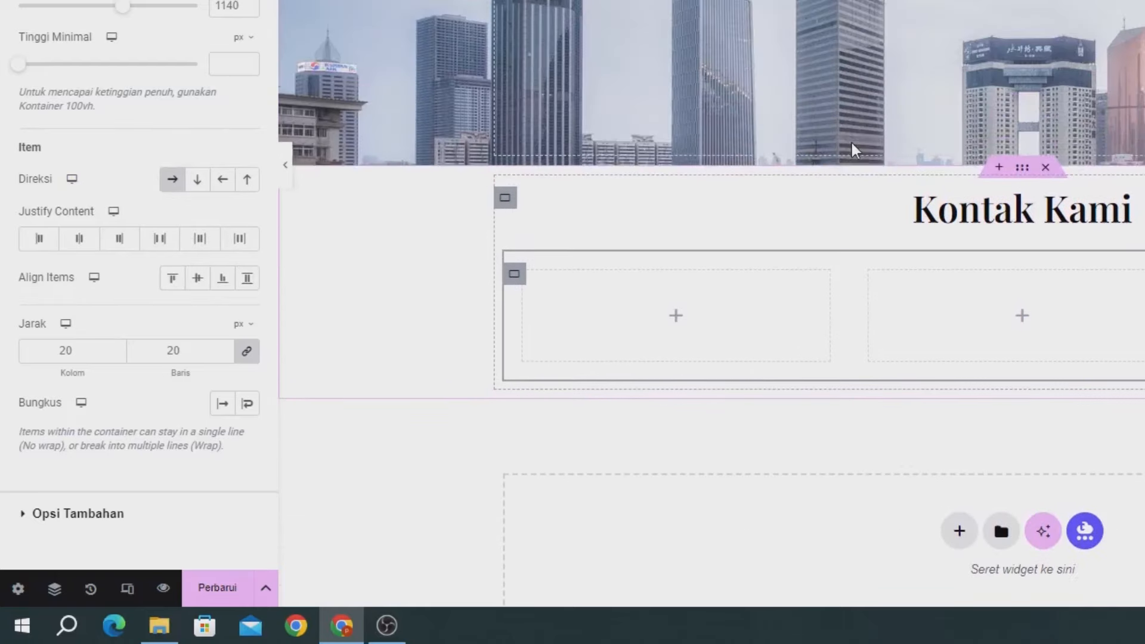
pyautogui.scroll(-2, 851, 142)
pyautogui.scroll(2, 851, 142)
pyautogui.scroll(-1, 851, 142)
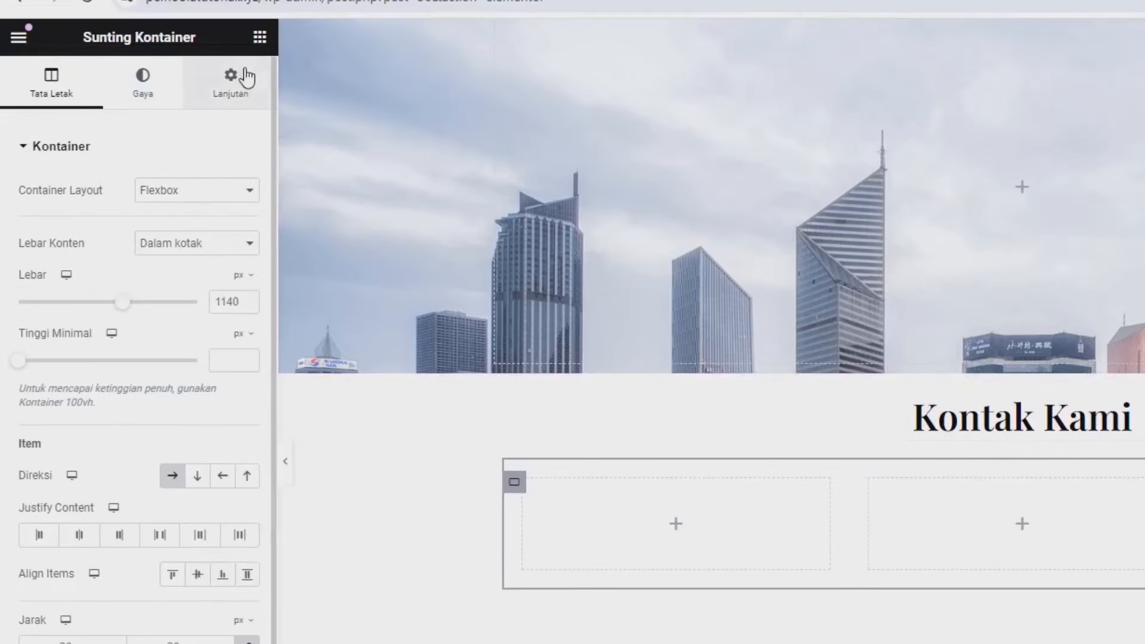
# Step: Drag a Kotak Ikon widget into the left column and give it the Phone icon
pyautogui.click(259, 38)
pyautogui.write('icon')
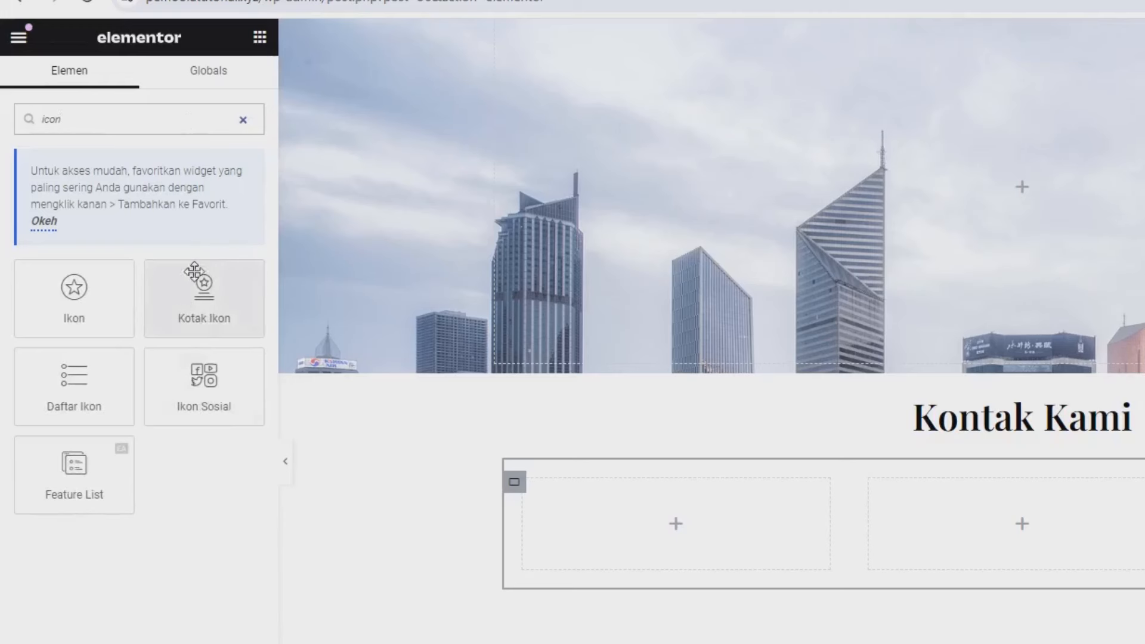
pyautogui.moveTo(184, 336); pyautogui.dragTo(657, 513)
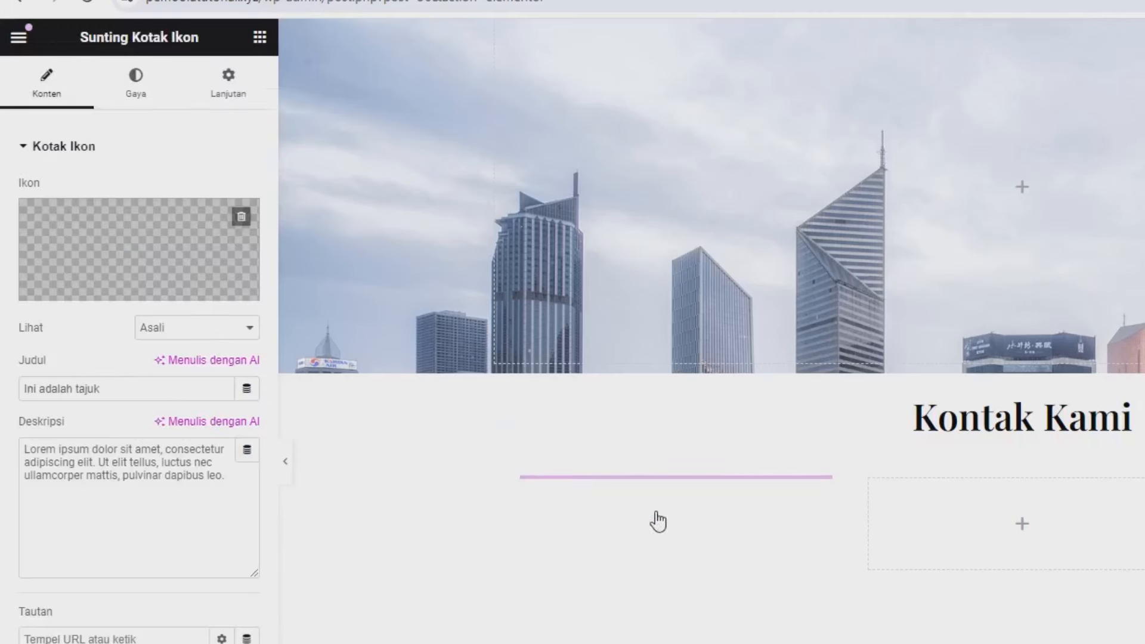
pyautogui.click(126, 228)
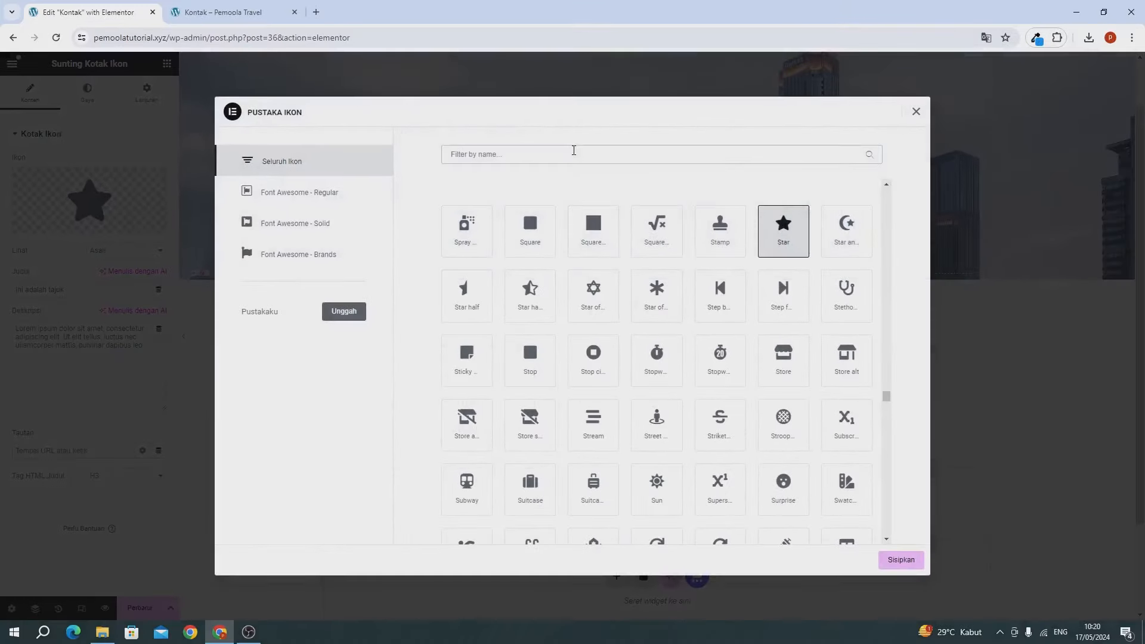
pyautogui.write('phone')
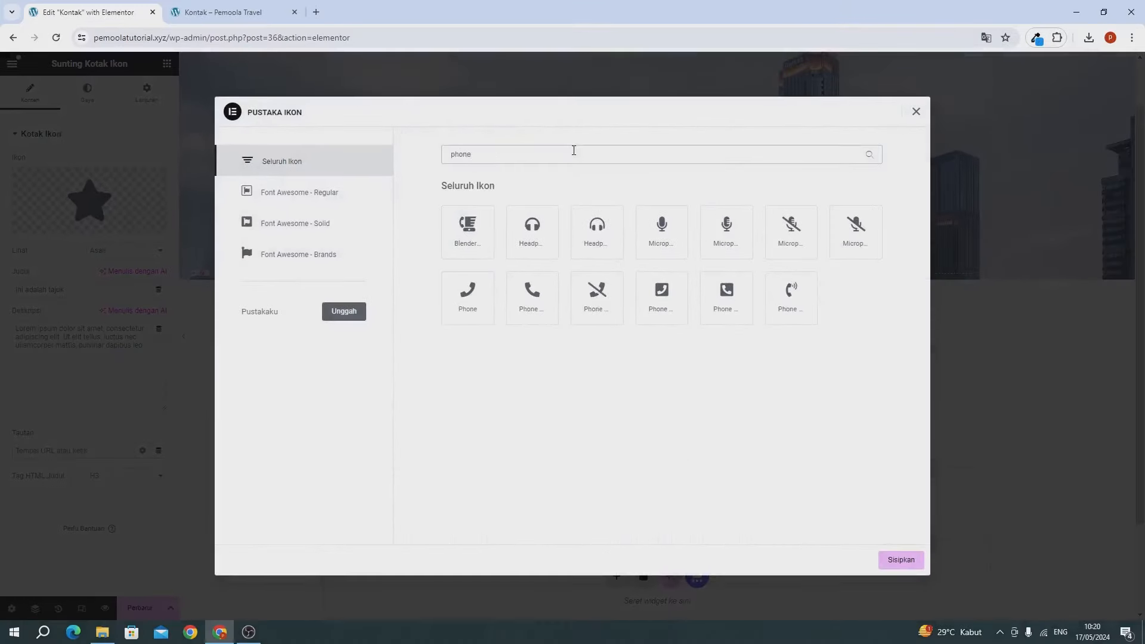
pyautogui.click(536, 304)
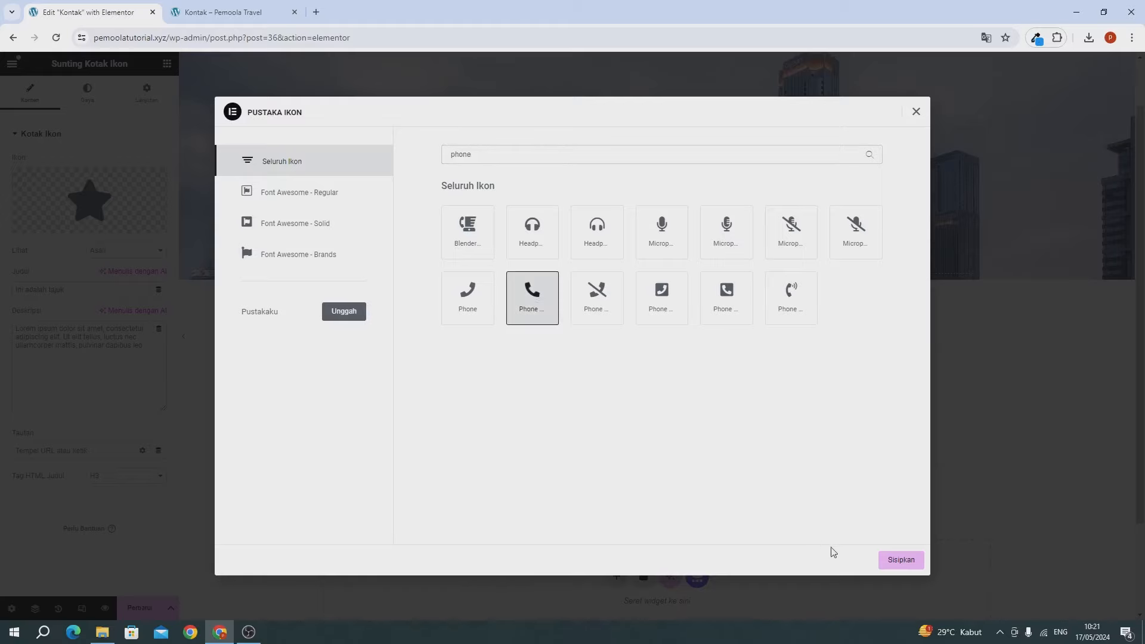
pyautogui.click(888, 560)
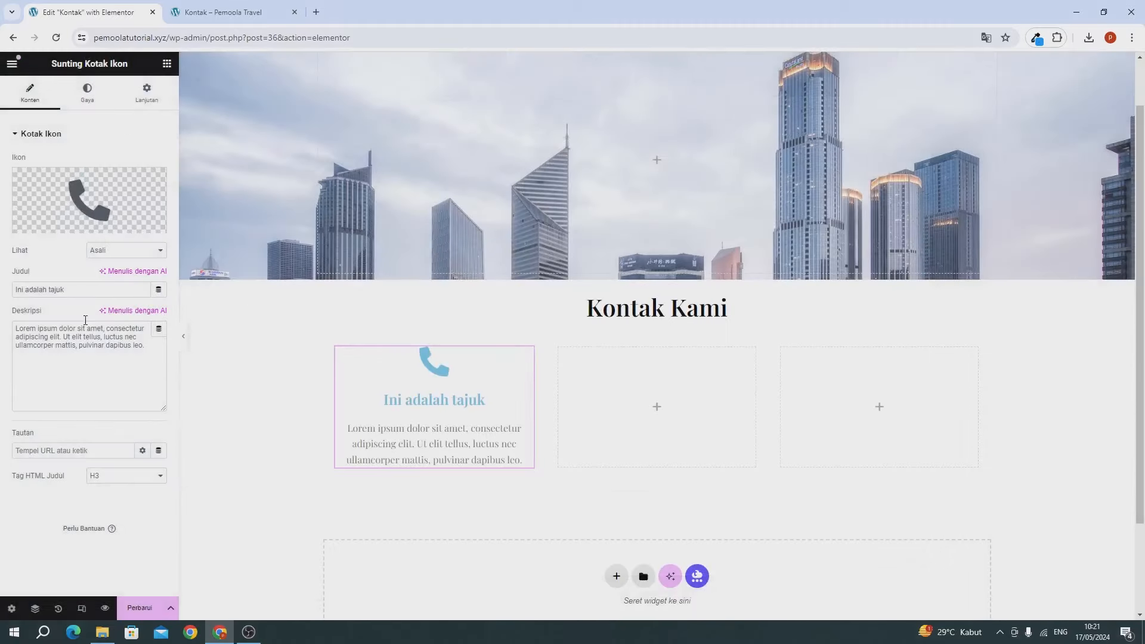
# Step: Retitle the icon box 'Nomor Telepon' and replace its description with the phone number
pyautogui.tripleClick(57, 293)
pyautogui.write('Nomor TE')
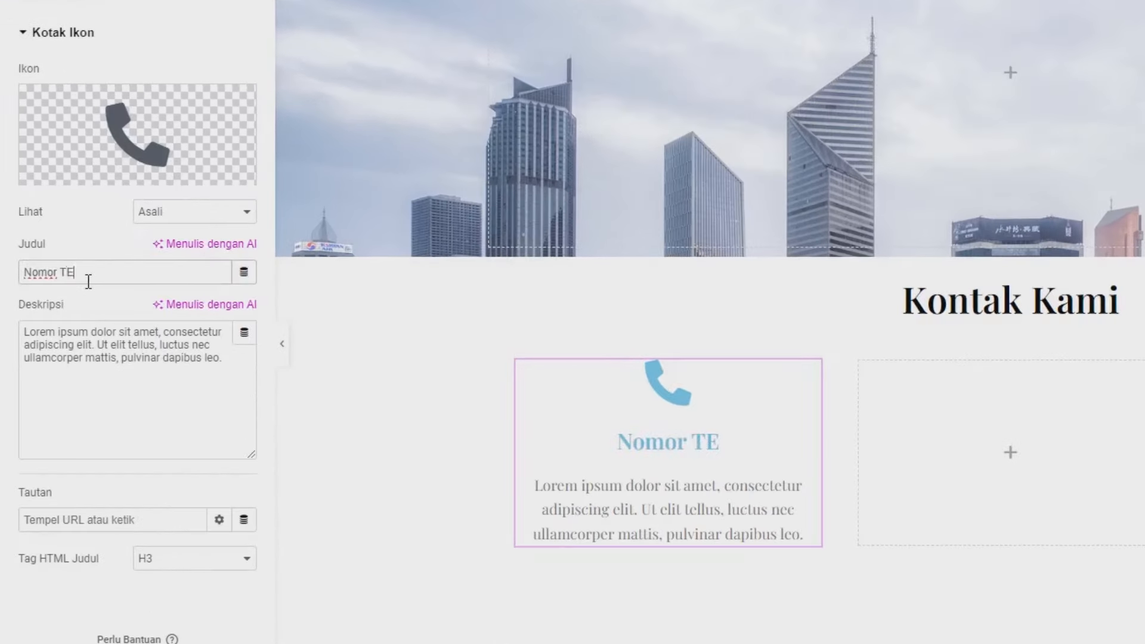
pyautogui.write('L')
pyautogui.press('BackSpace')
pyautogui.press('BackSpace')
pyautogui.write('el')
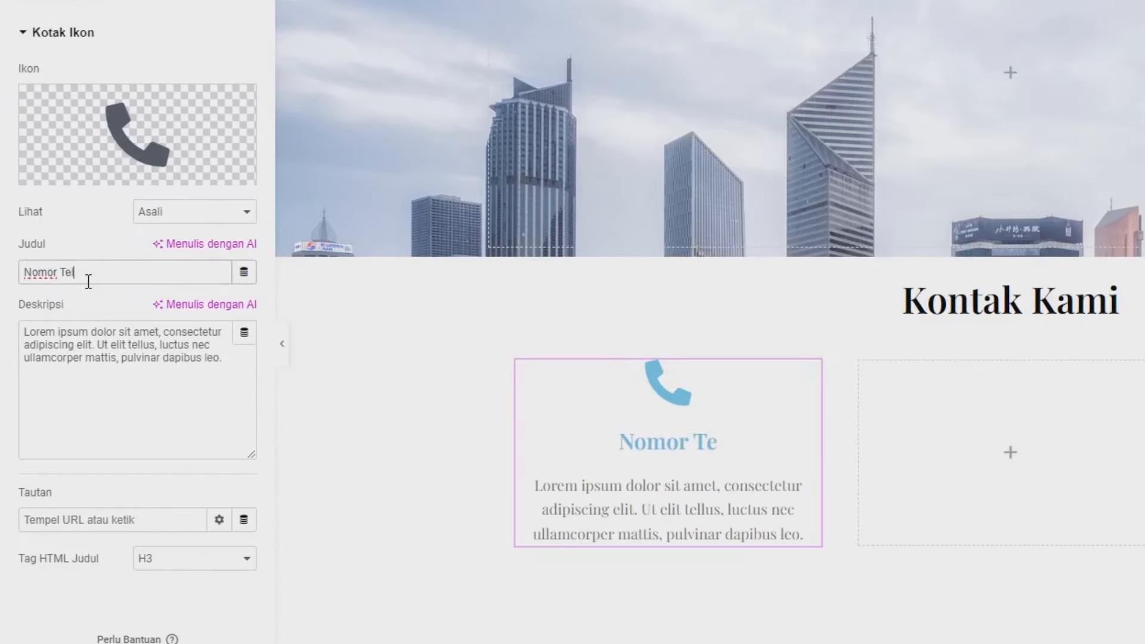
pyautogui.write('epon')
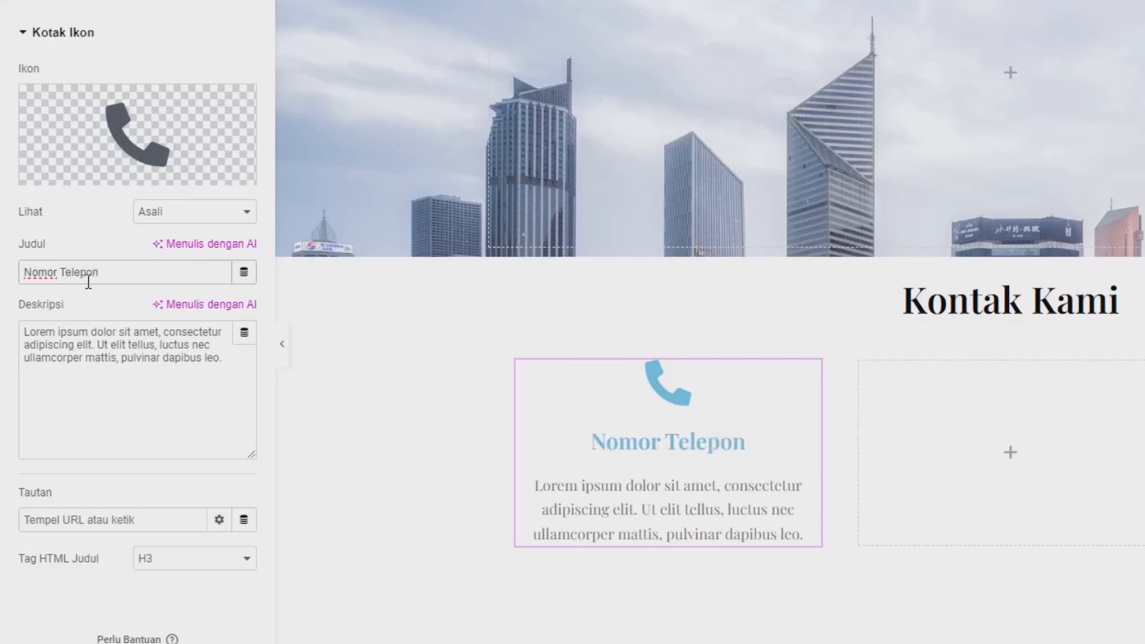
pyautogui.tripleClick(88, 352)
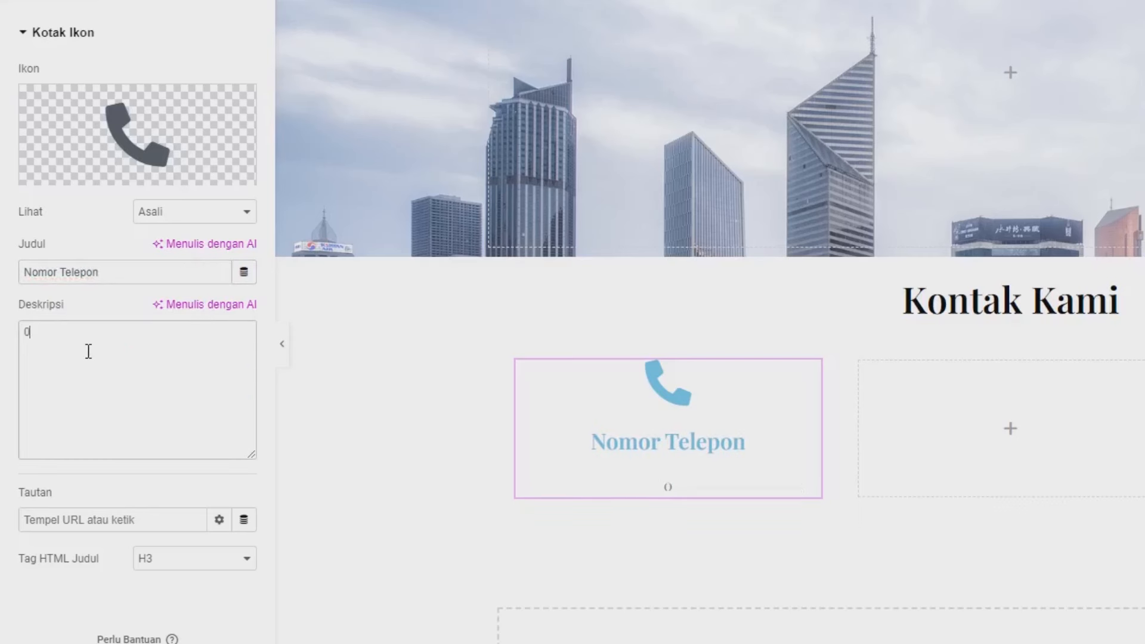
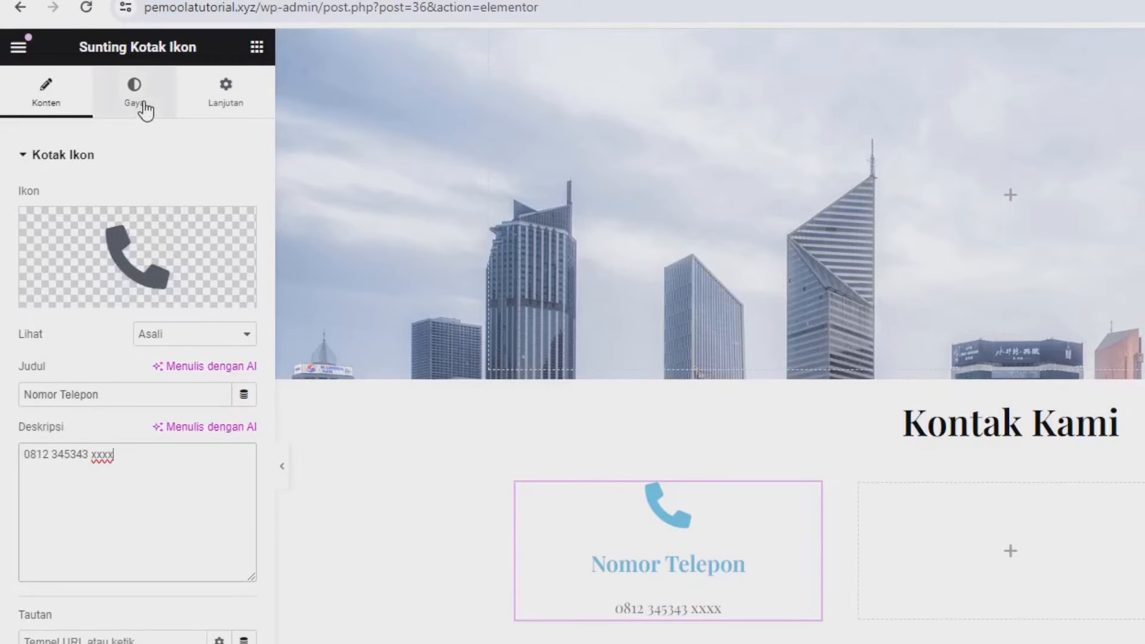
# Step: Position the icon to the left (Kiri) and set its primary colour to rgb(17,148,254)
pyautogui.click(136, 78)
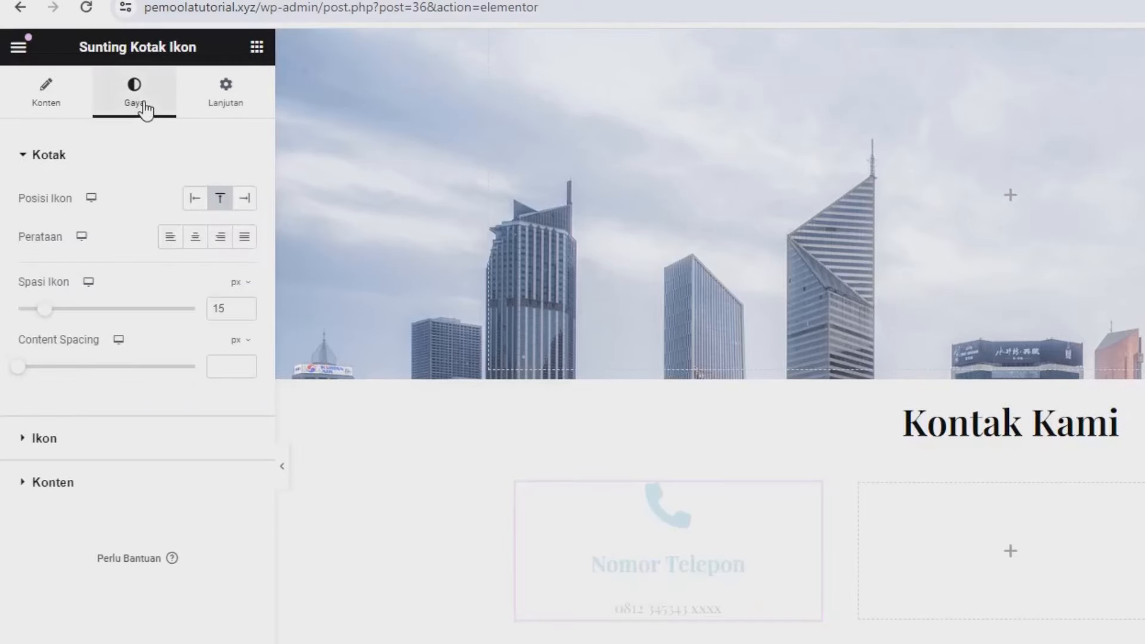
pyautogui.click(193, 198)
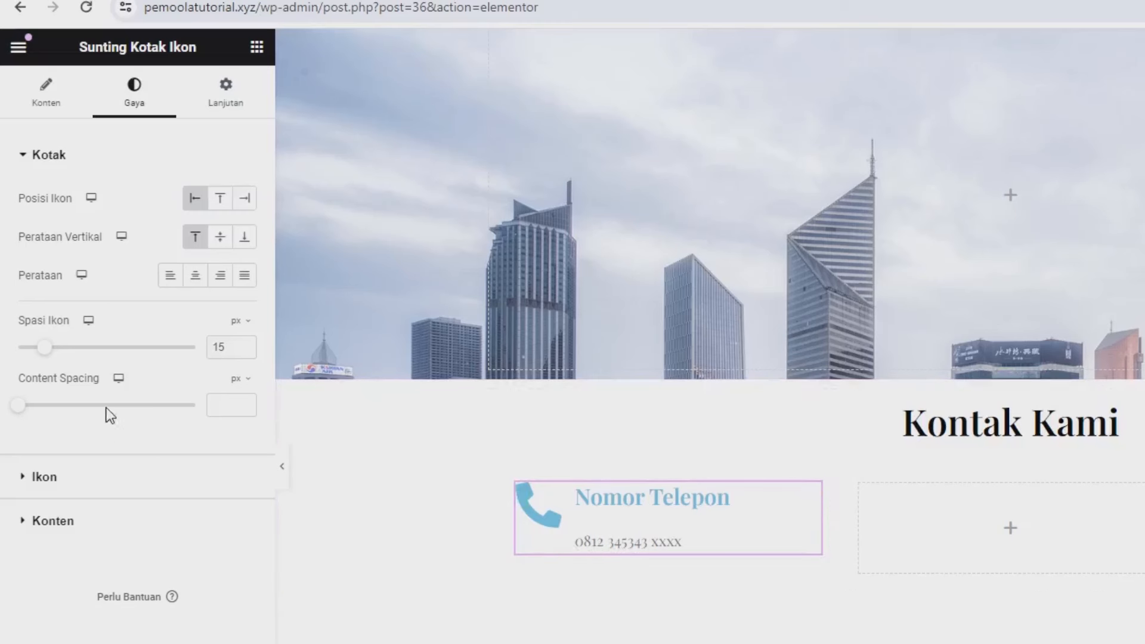
pyautogui.click(109, 475)
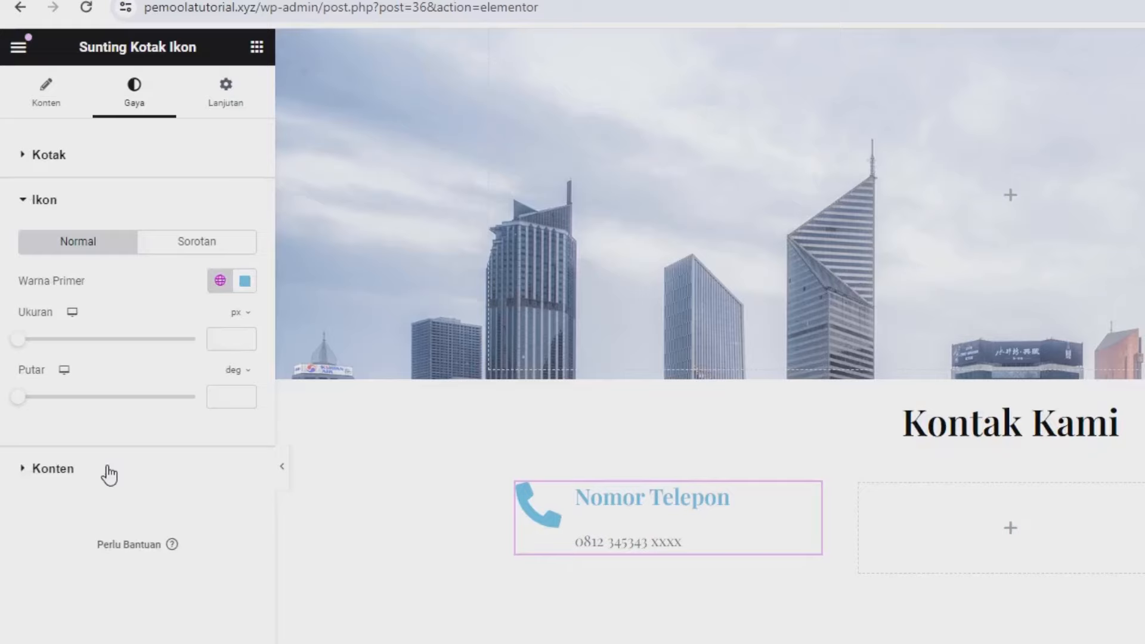
pyautogui.click(245, 283)
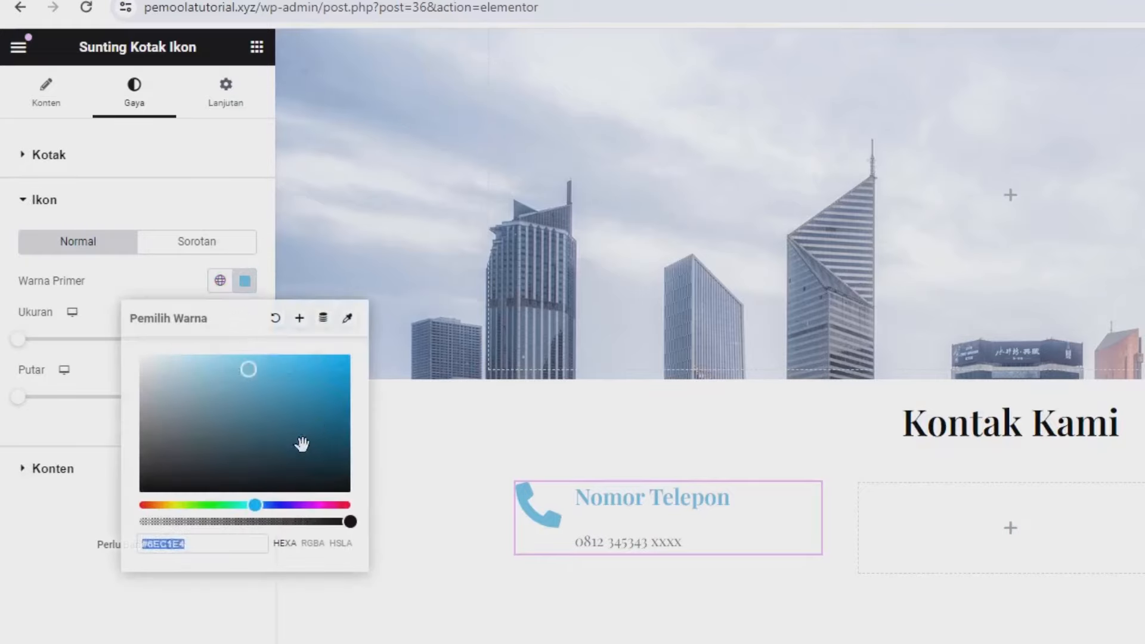
pyautogui.click(323, 409)
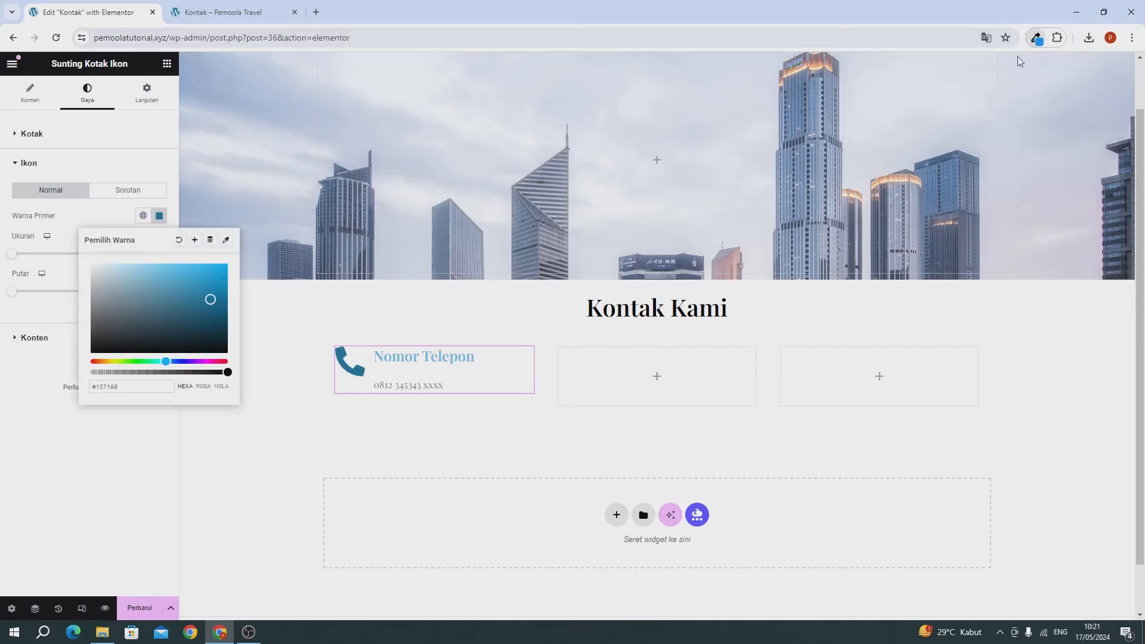
pyautogui.click(1036, 37)
pyautogui.click(954, 92)
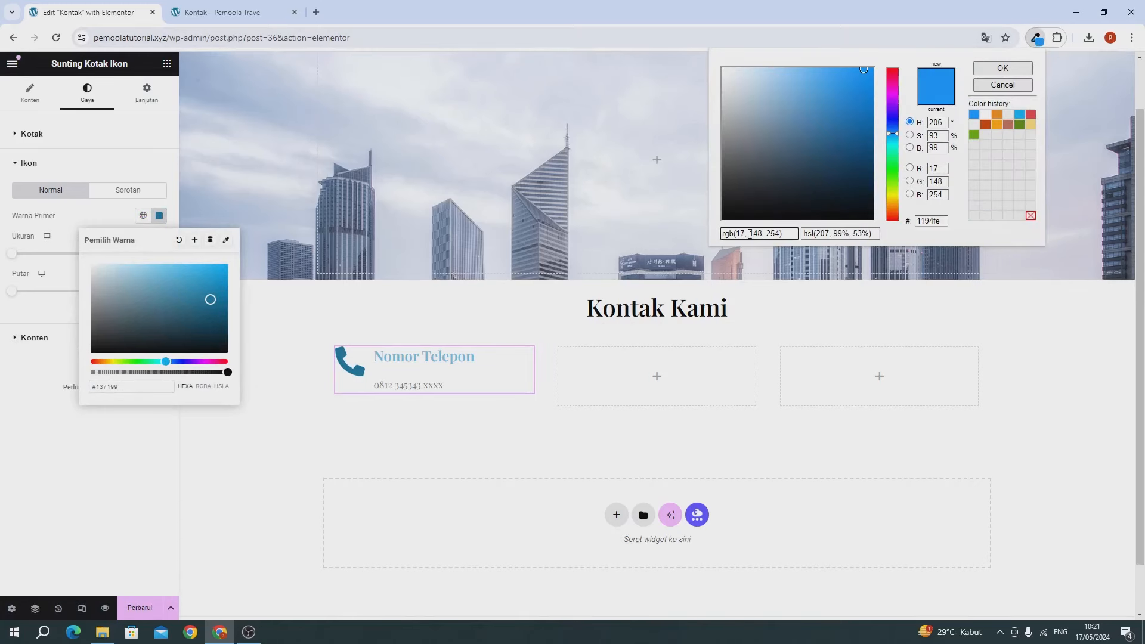
pyautogui.tripleClick(750, 233)
pyautogui.hotkey('ctrl', 'c')
pyautogui.click(148, 393)
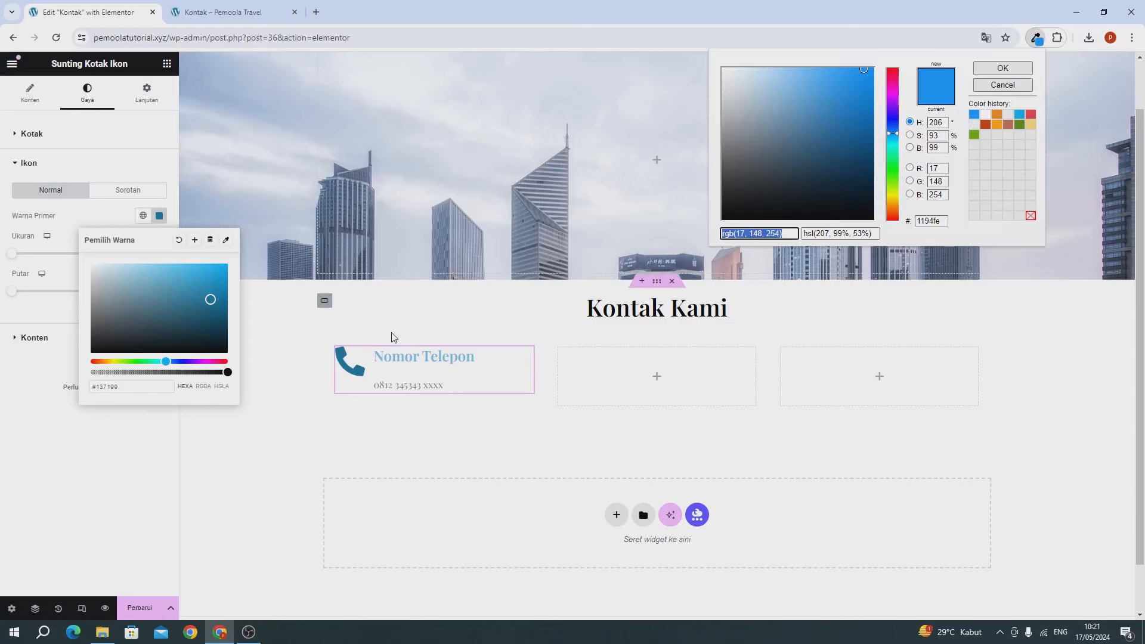
pyautogui.hotkey('ctrl', 'v')
pyautogui.click(89, 357)
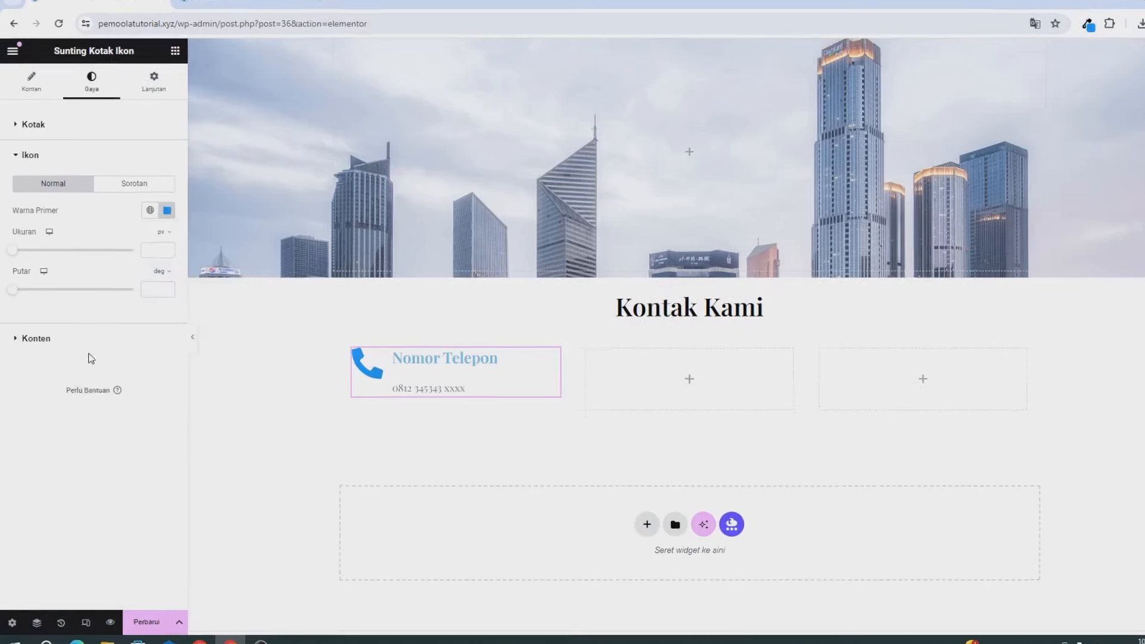
# Step: Make the Nomor Telepon heading colour black (#000000)
pyautogui.click(158, 375)
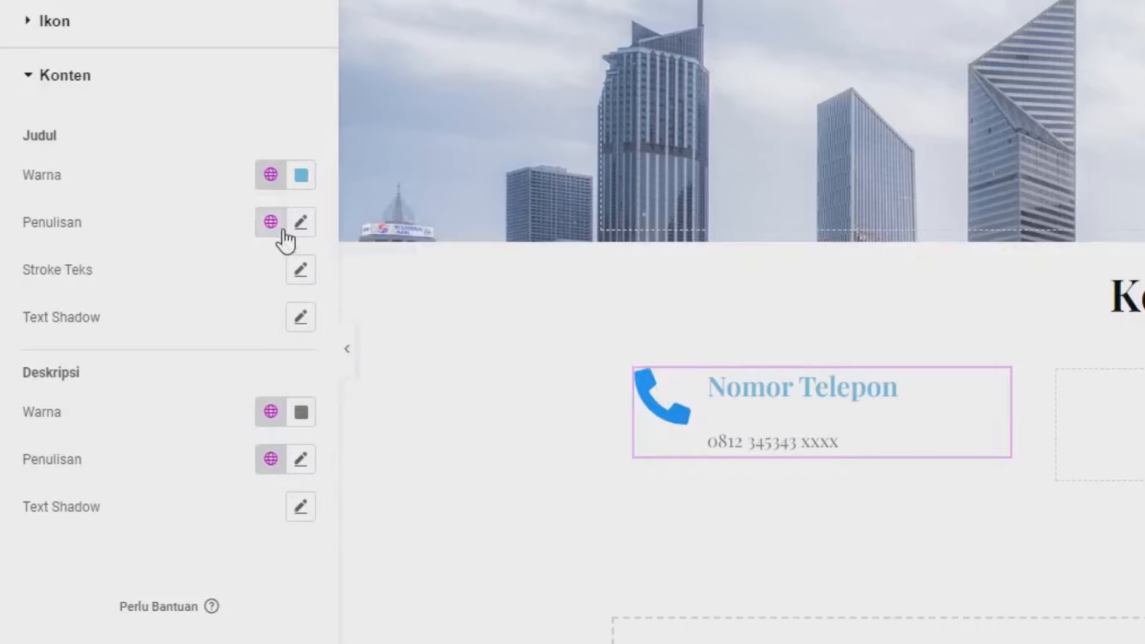
pyautogui.click(301, 174)
pyautogui.moveTo(312, 317); pyautogui.dragTo(424, 482)
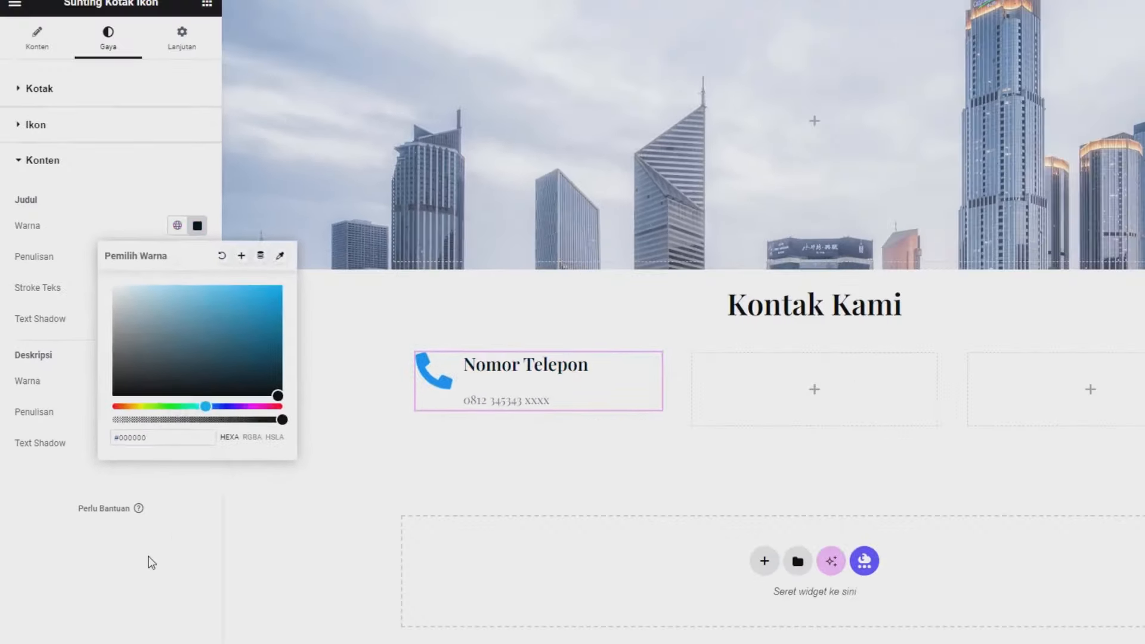
pyautogui.click(120, 516)
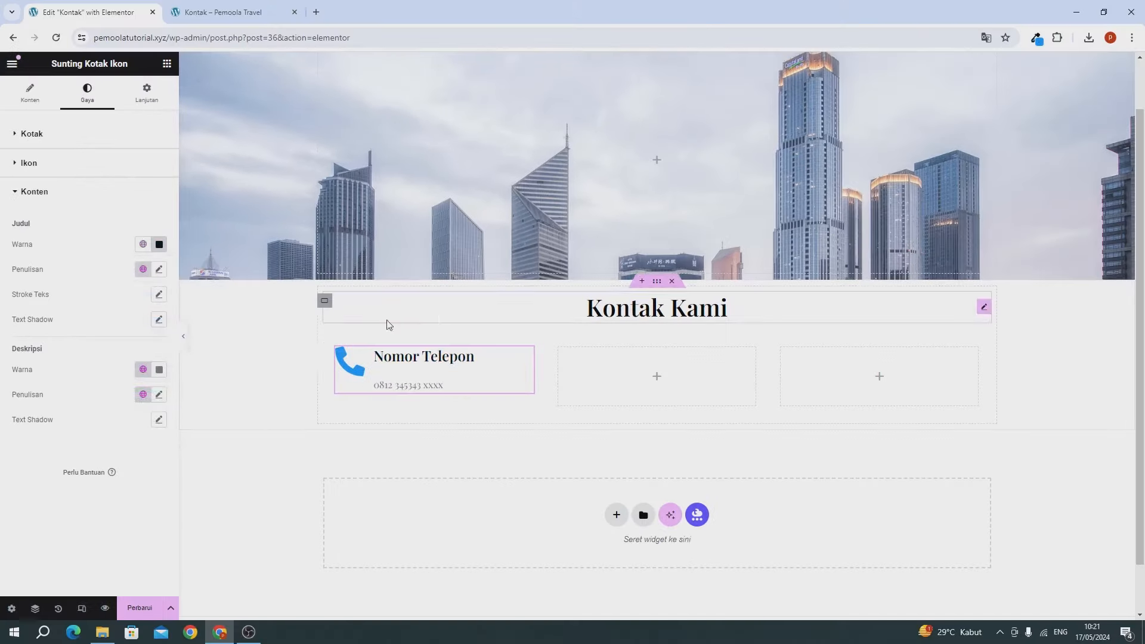
# Step: Copy the phone icon box and paste it into the middle and right columns
pyautogui.rightClick(422, 375)
pyautogui.click(444, 406)
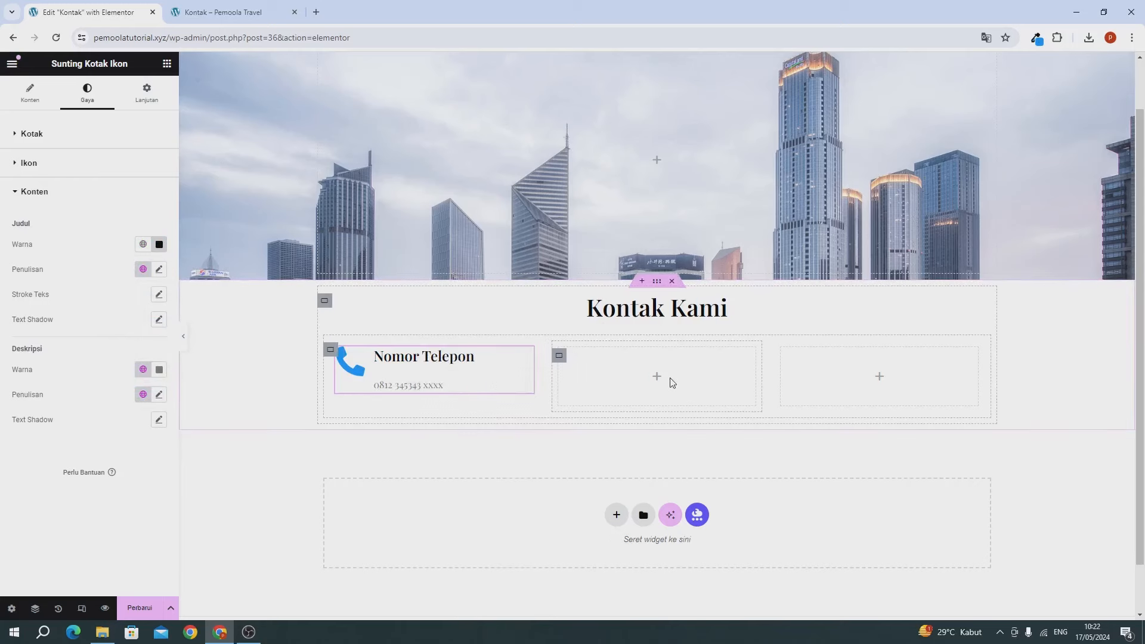
pyautogui.rightClick(697, 417)
pyautogui.click(707, 396)
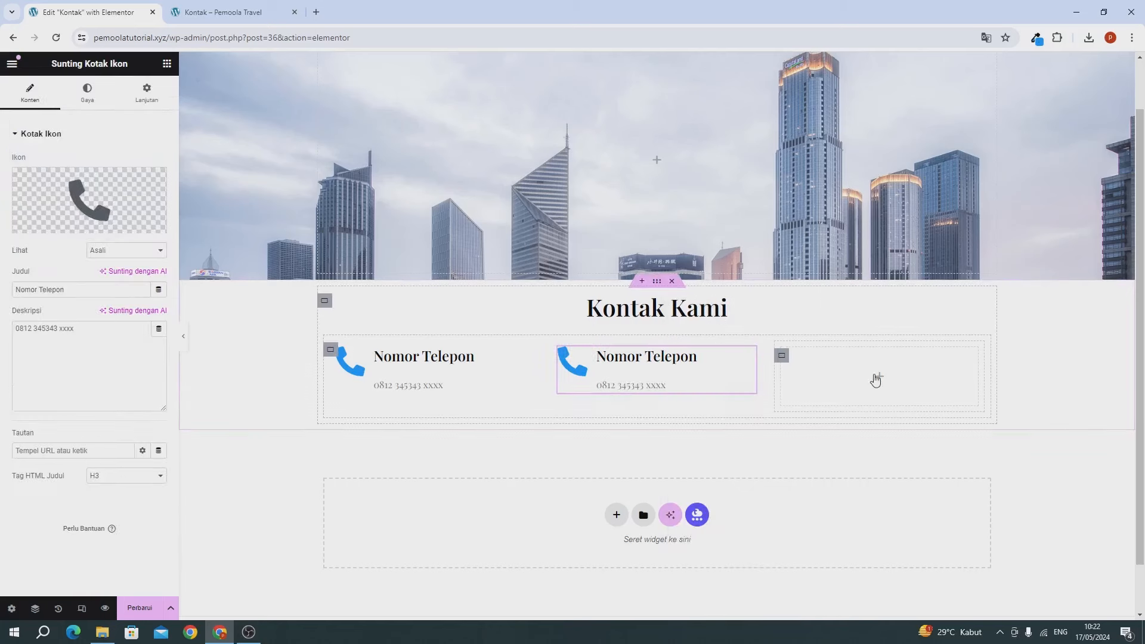
pyautogui.rightClick(874, 378)
pyautogui.click(904, 402)
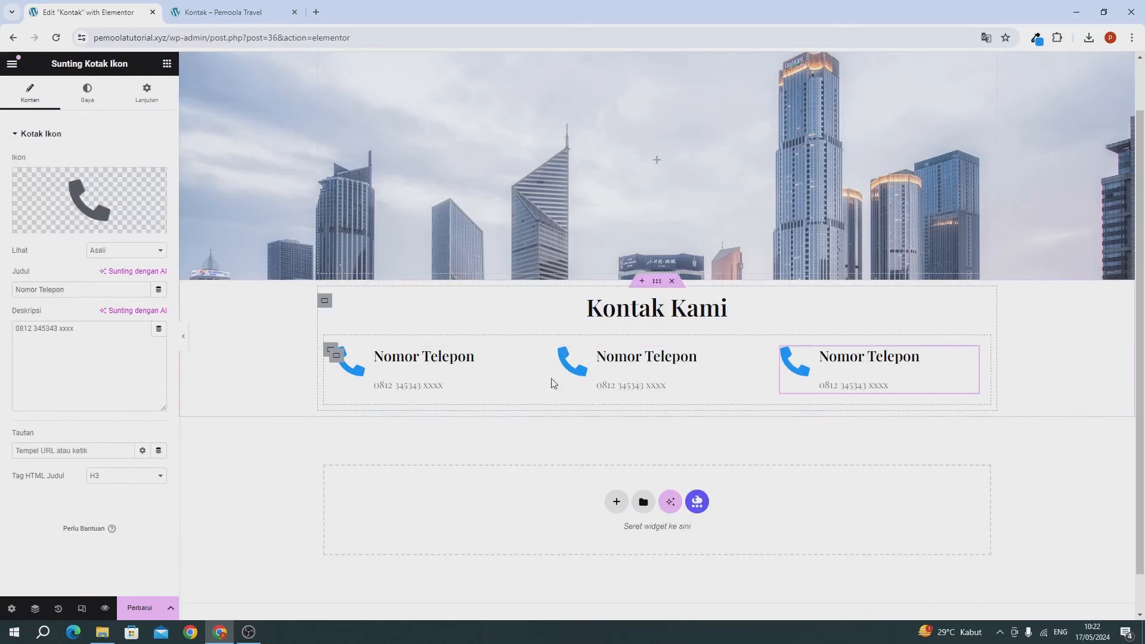
pyautogui.click(618, 370)
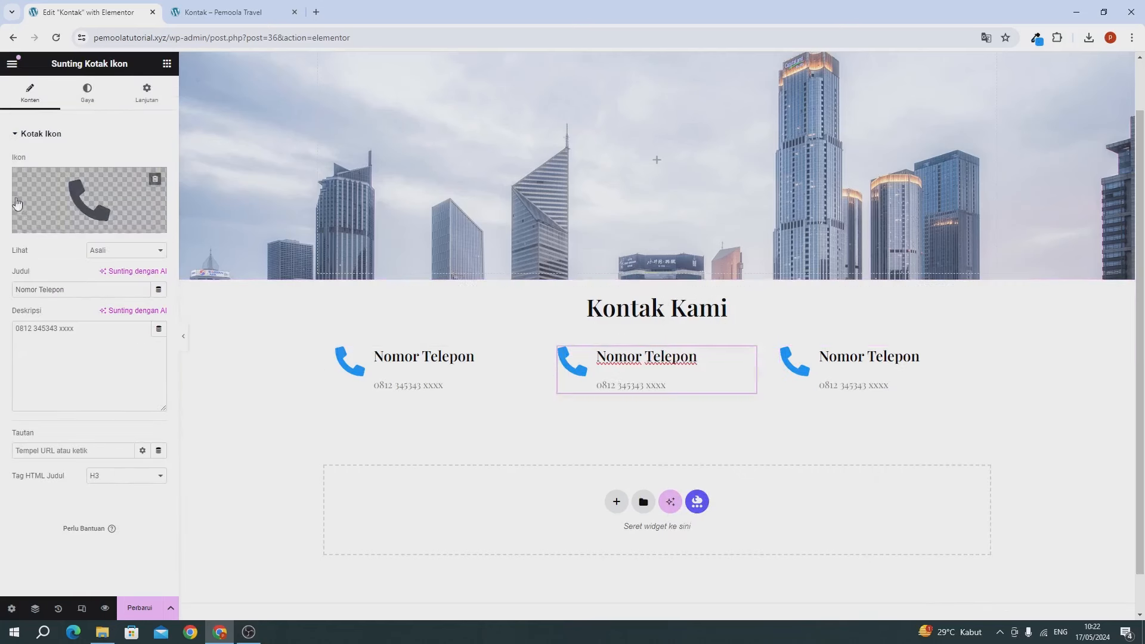
# Step: Replace the middle box's icon with the map-marker icon
pyautogui.click(47, 222)
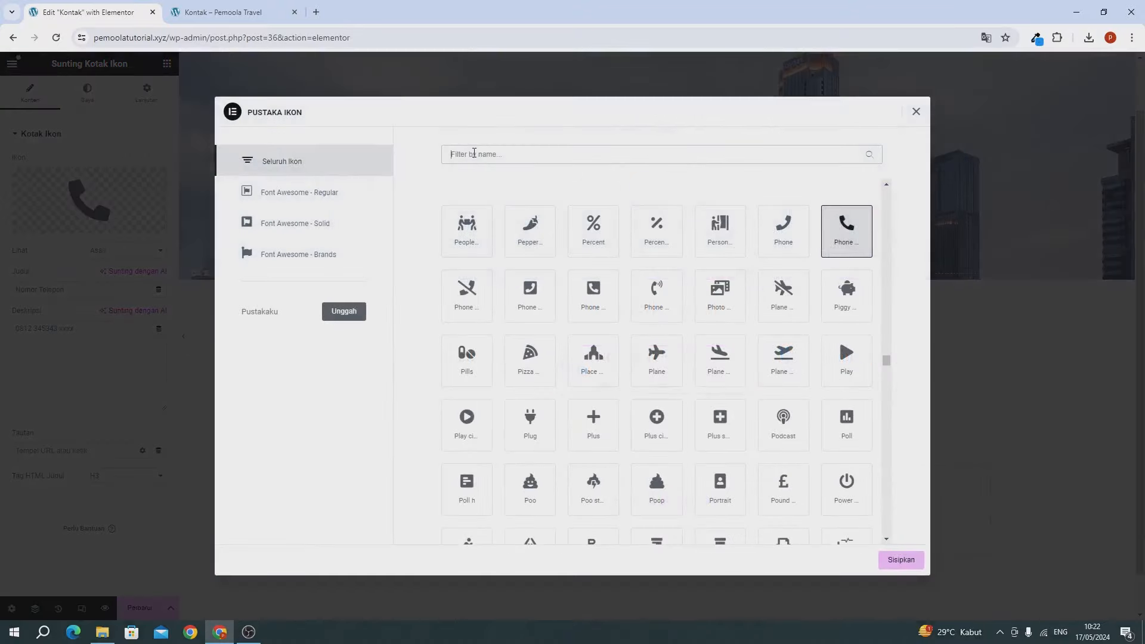
pyautogui.write('mep')
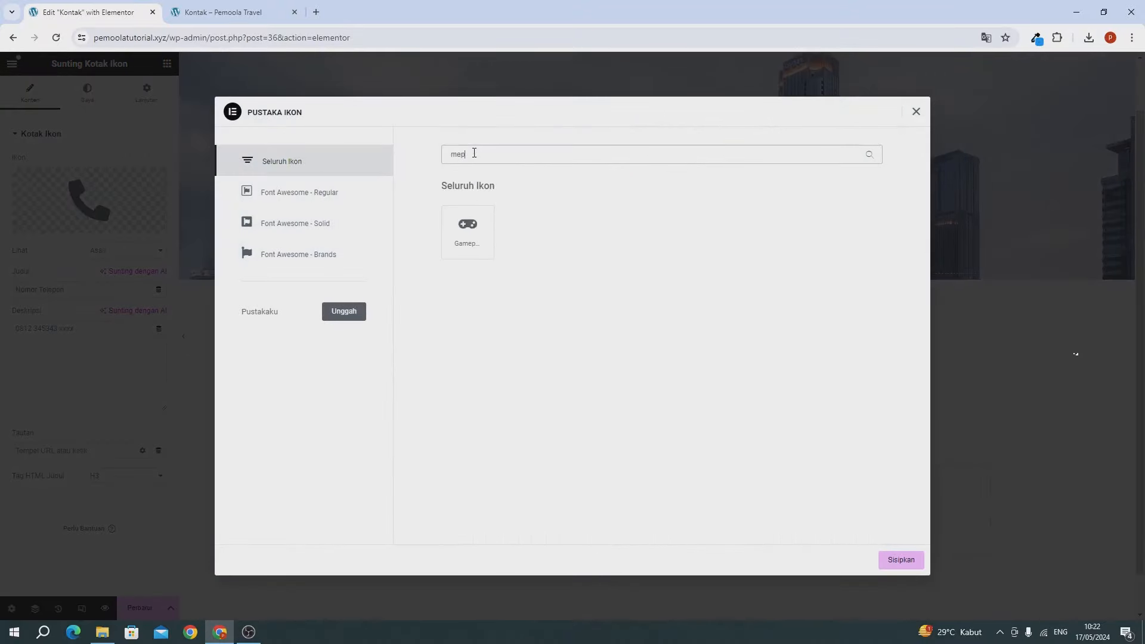
pyautogui.press('BackSpace')
pyautogui.press('BackSpace')
pyautogui.write('ap')
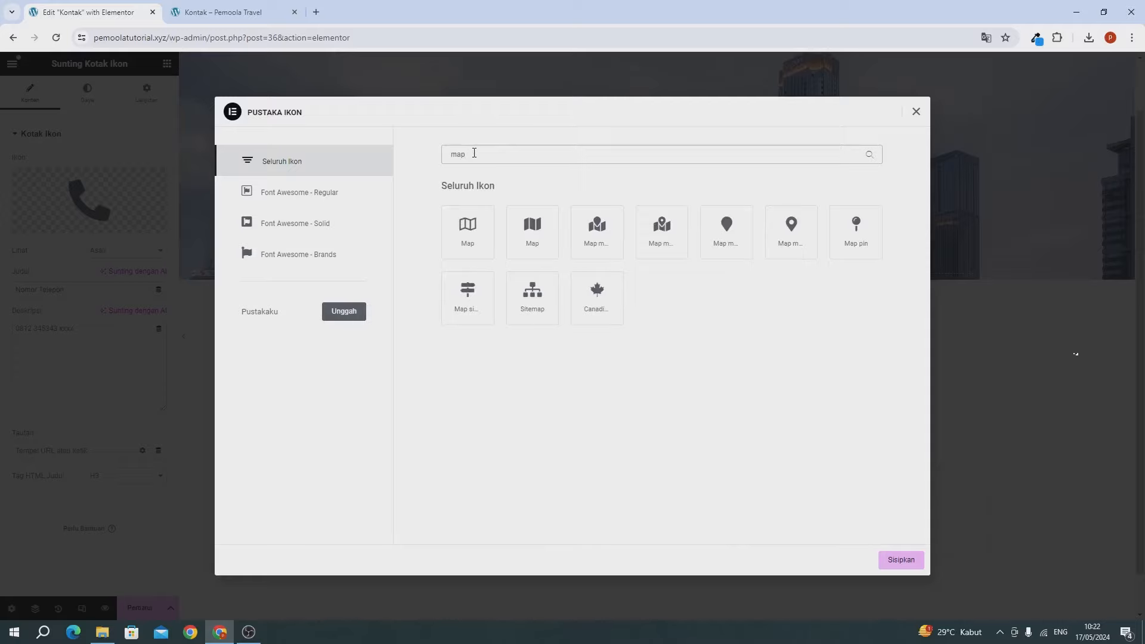
pyautogui.click(656, 242)
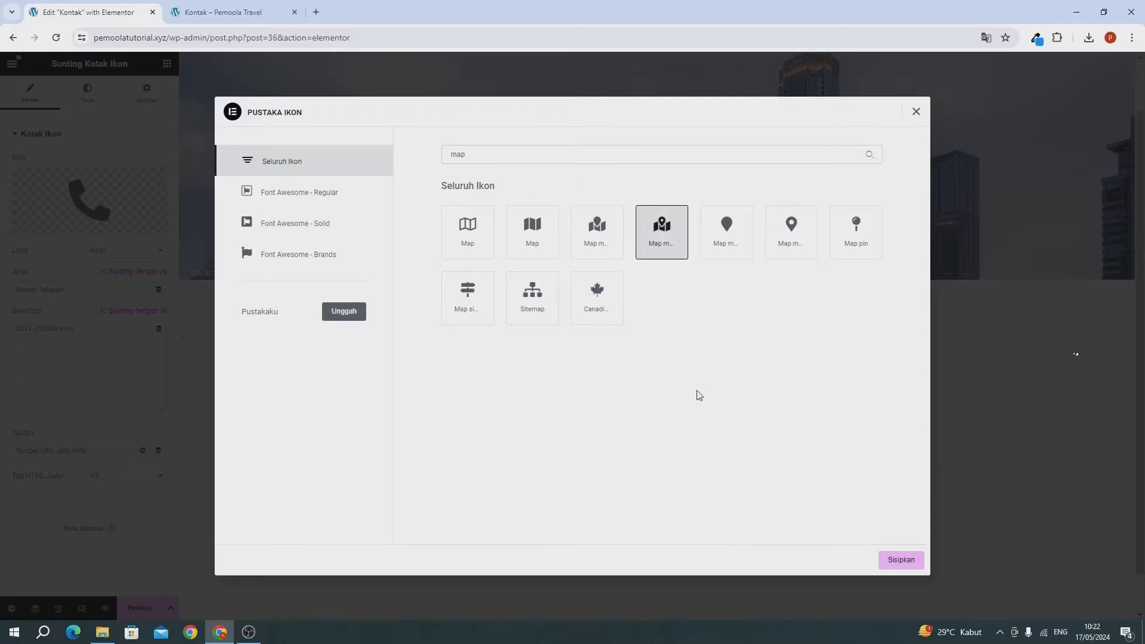
pyautogui.click(895, 561)
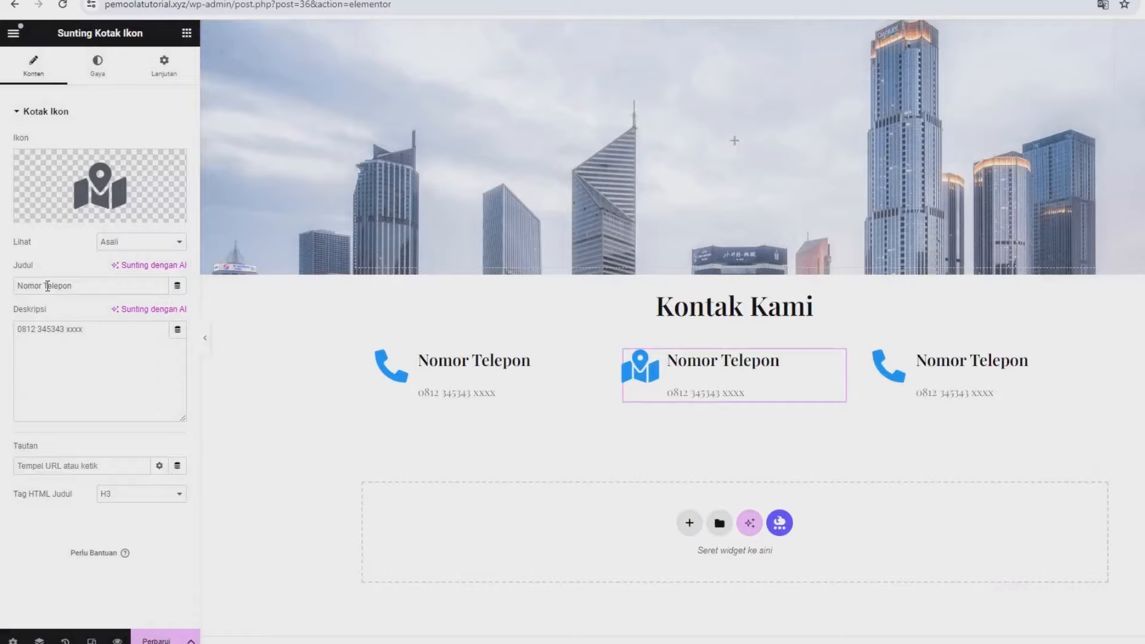
# Step: Set the middle box heading to 'Alamat Kami' and its description to the street address
pyautogui.tripleClick(42, 289)
pyautogui.write('A')
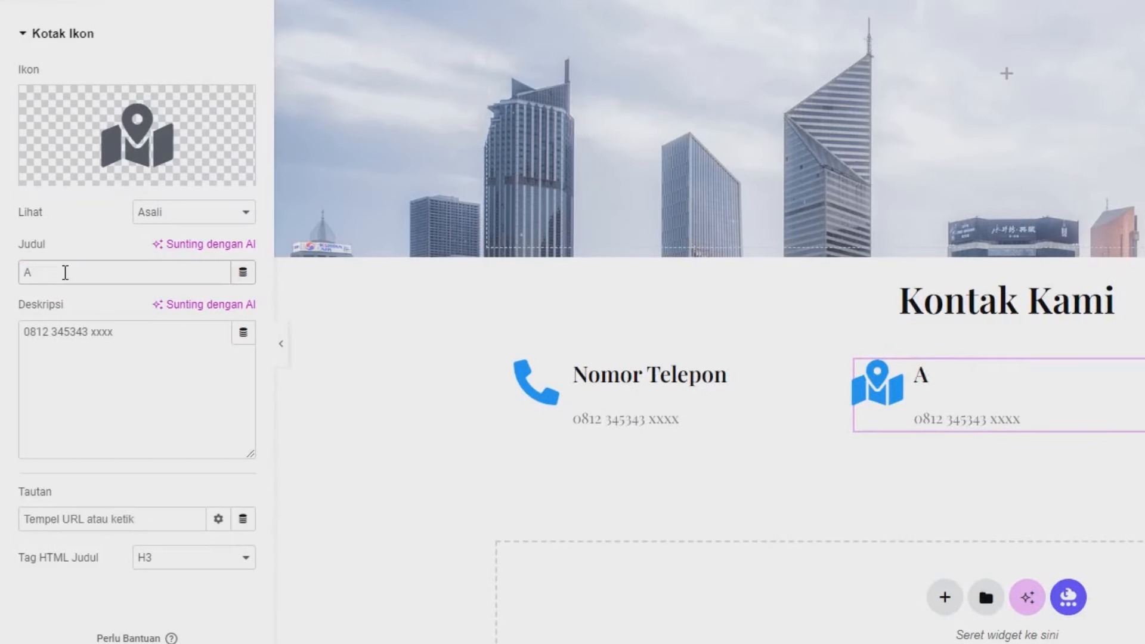
pyautogui.write('lamat K')
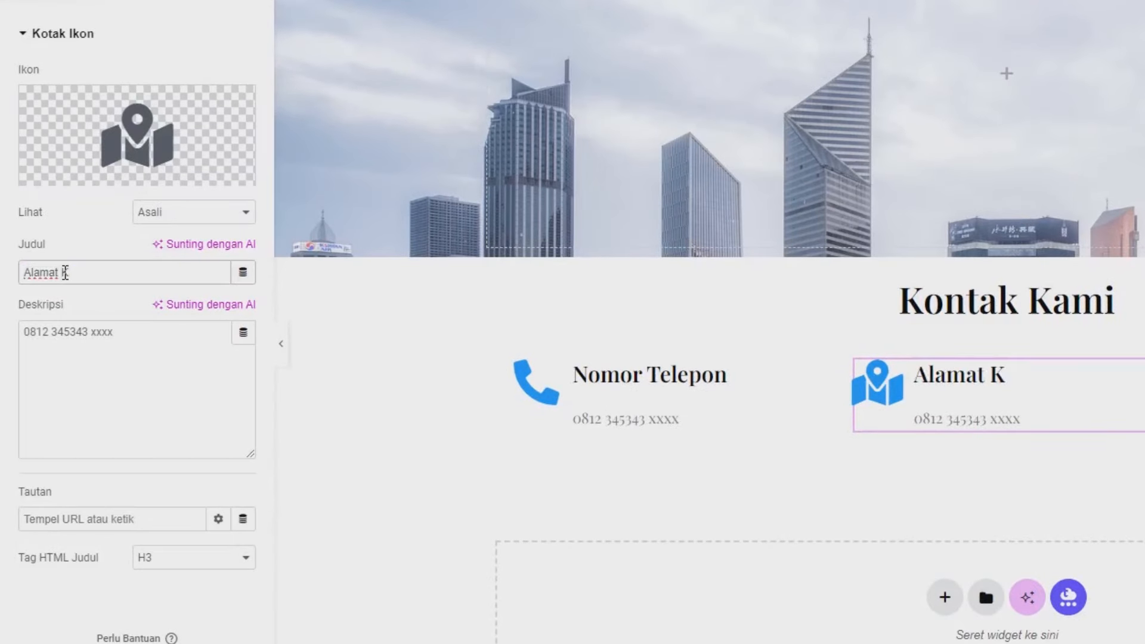
pyautogui.write('amu')
pyautogui.click(107, 366)
pyautogui.hotkey('ctrl', 'a')
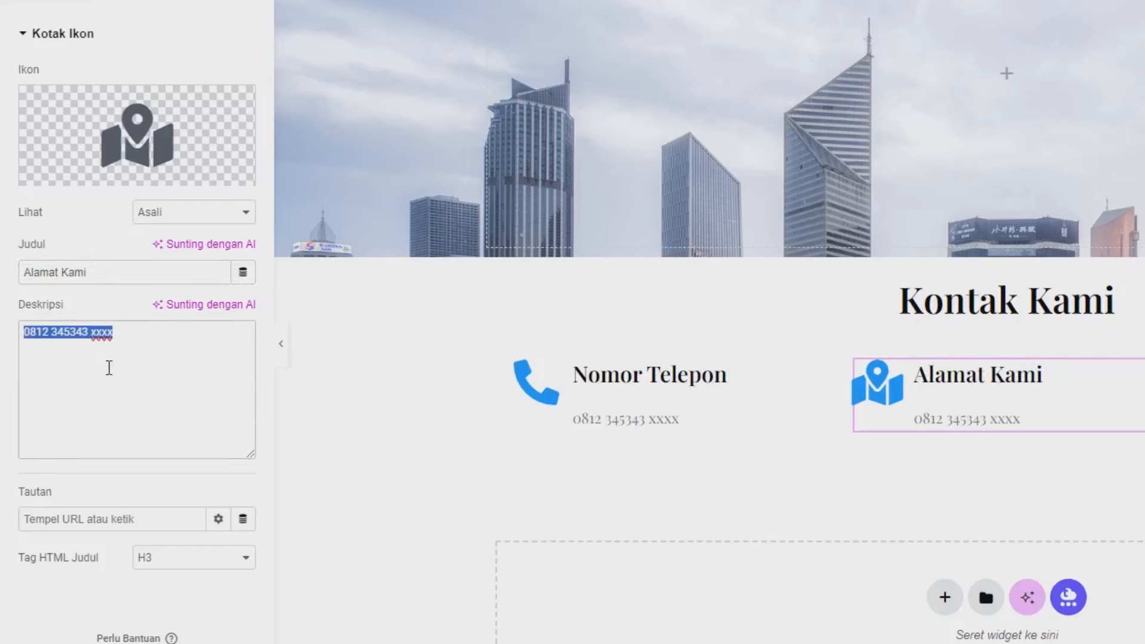
pyautogui.write('Jalan r')
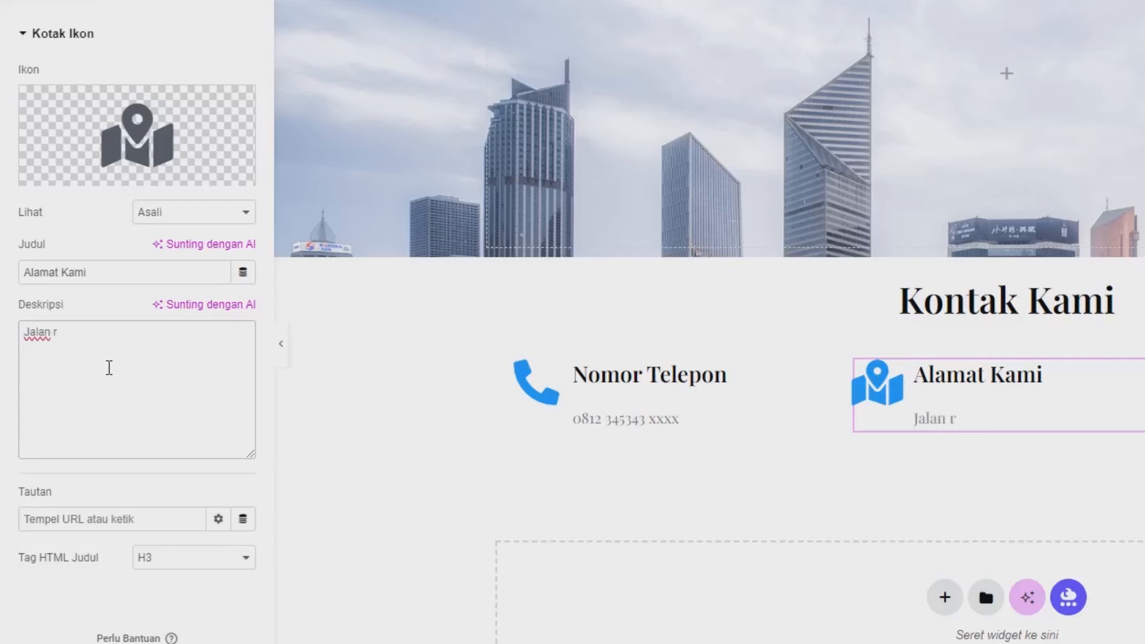
pyautogui.write('ebet raya, ajak')
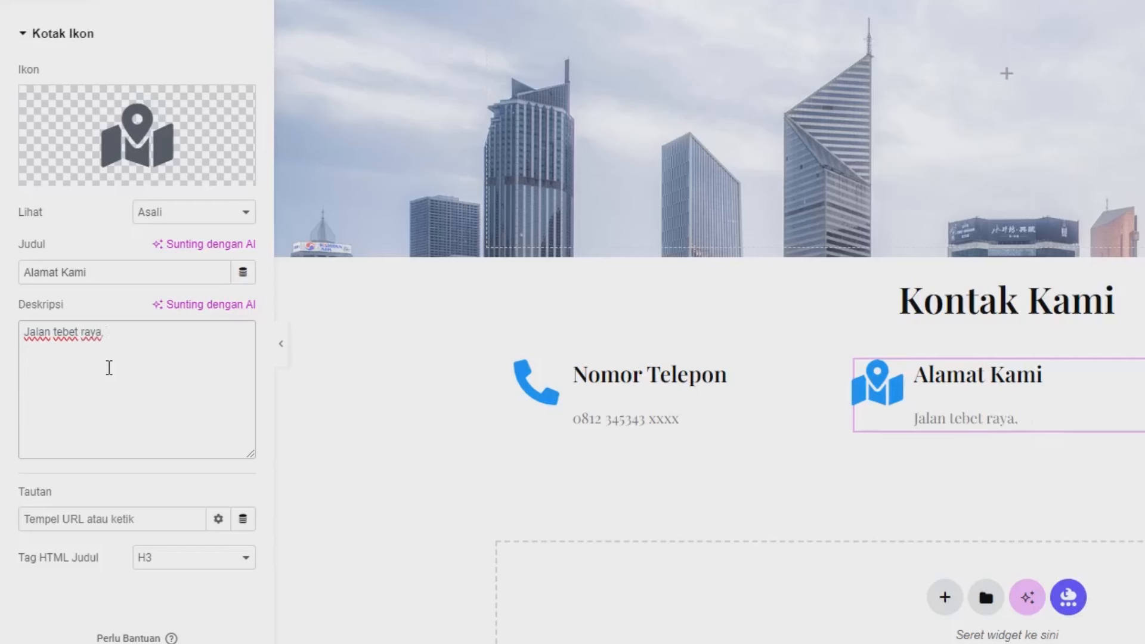
pyautogui.write('rta selatan')
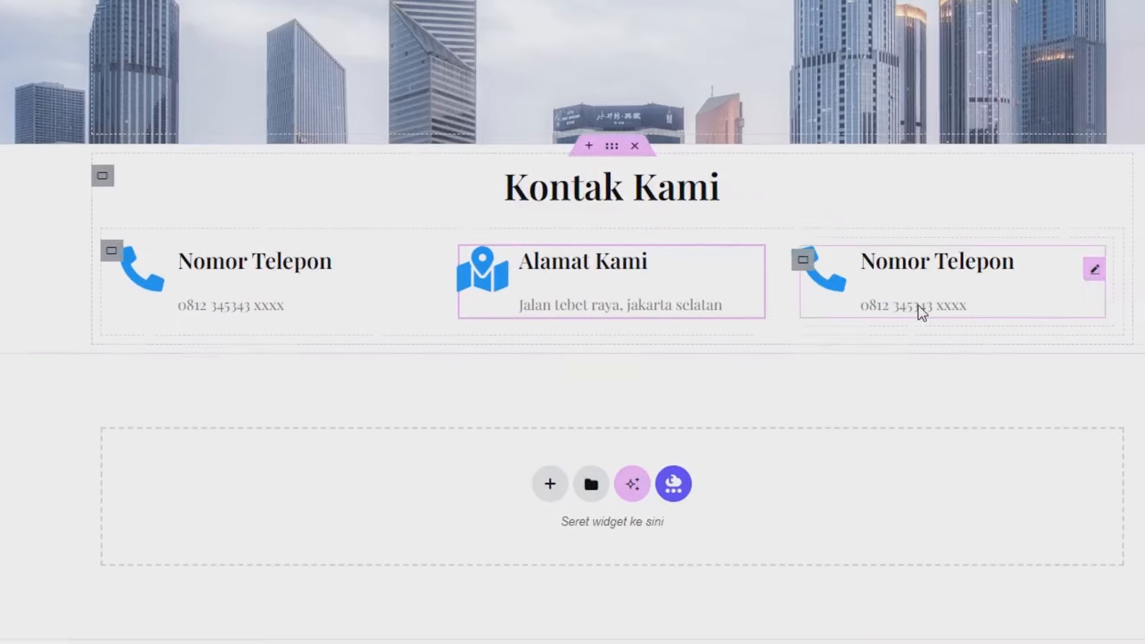
# Step: Give the third contact box the open-envelope icon
pyautogui.click(922, 312)
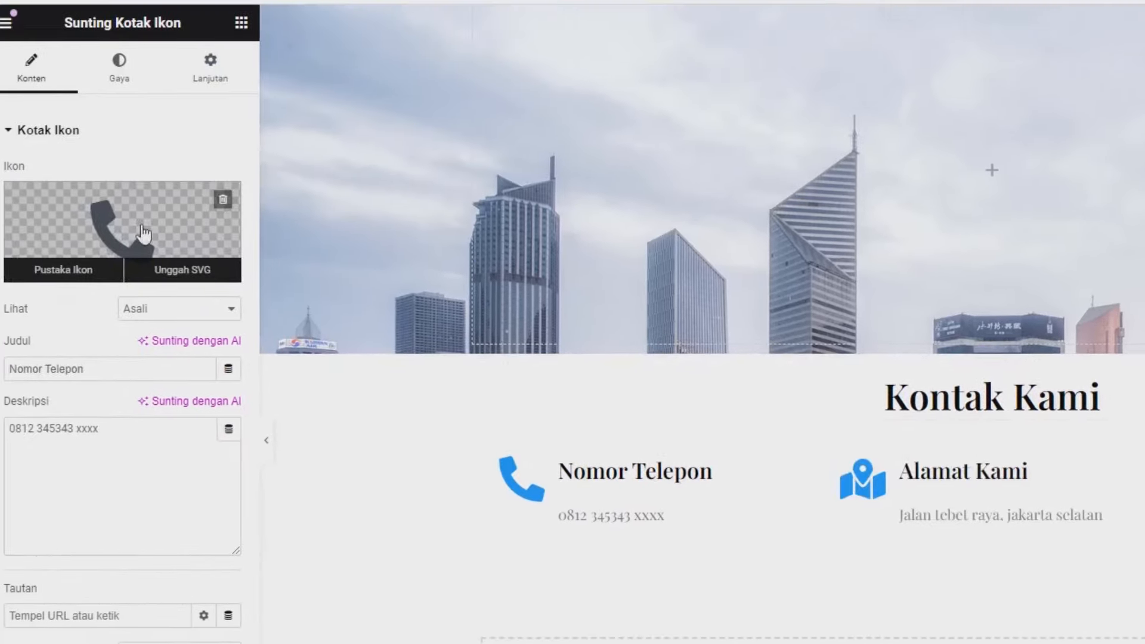
pyautogui.click(143, 228)
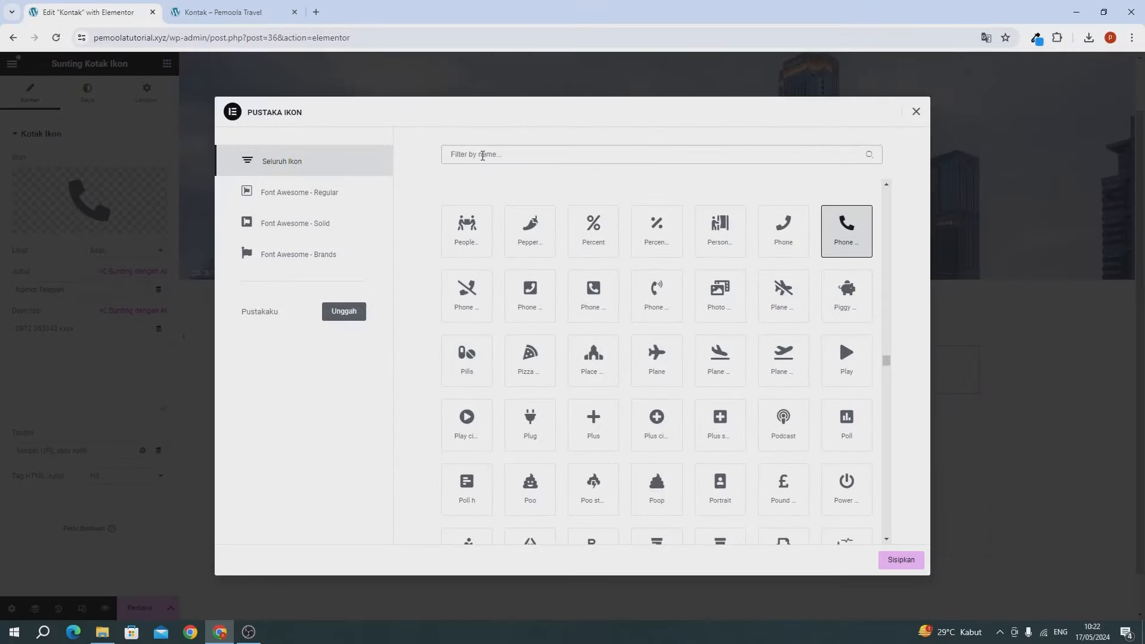
pyautogui.click(483, 155)
pyautogui.write('env')
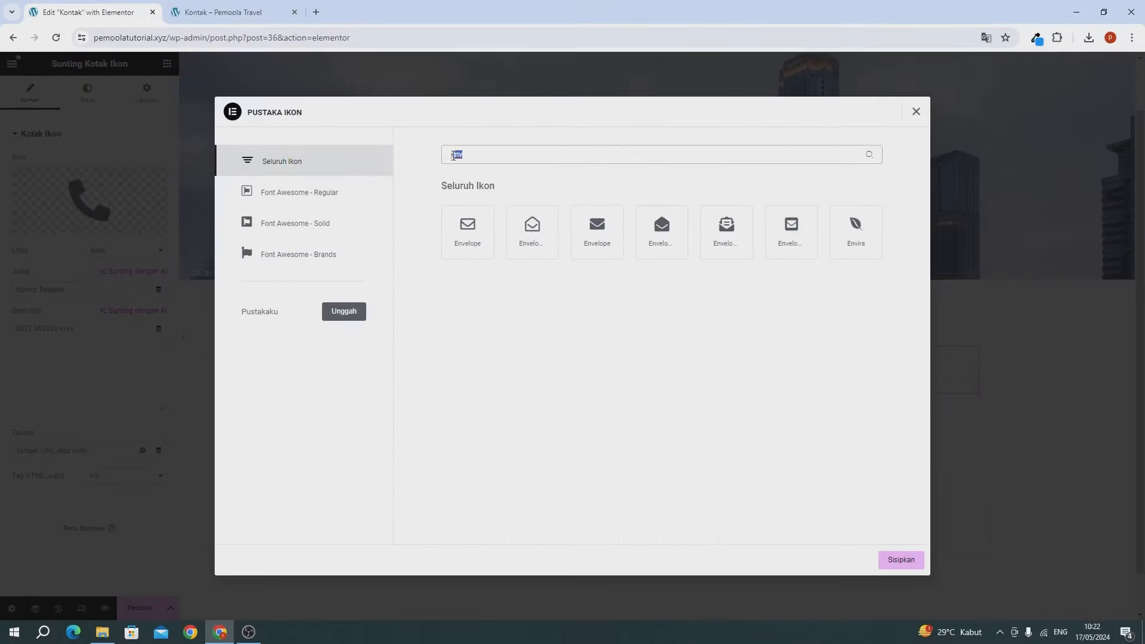
pyautogui.click(527, 230)
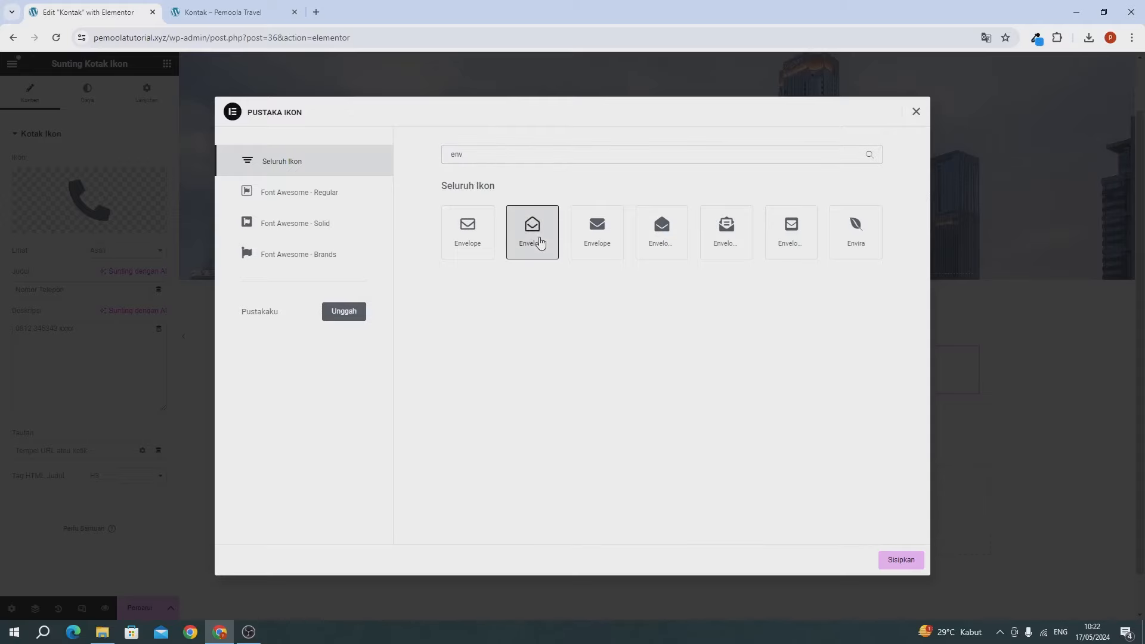
pyautogui.click(902, 565)
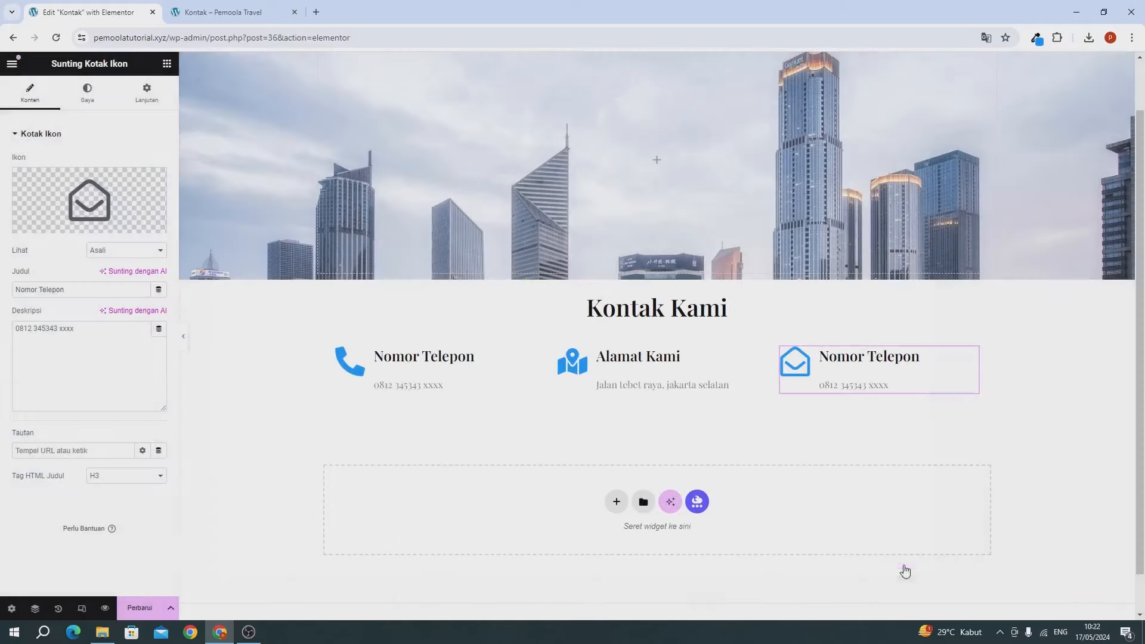
# Step: Retitle the third box 'Email Kami' and start replacing its description with the e-mail address
pyautogui.tripleClick(96, 292)
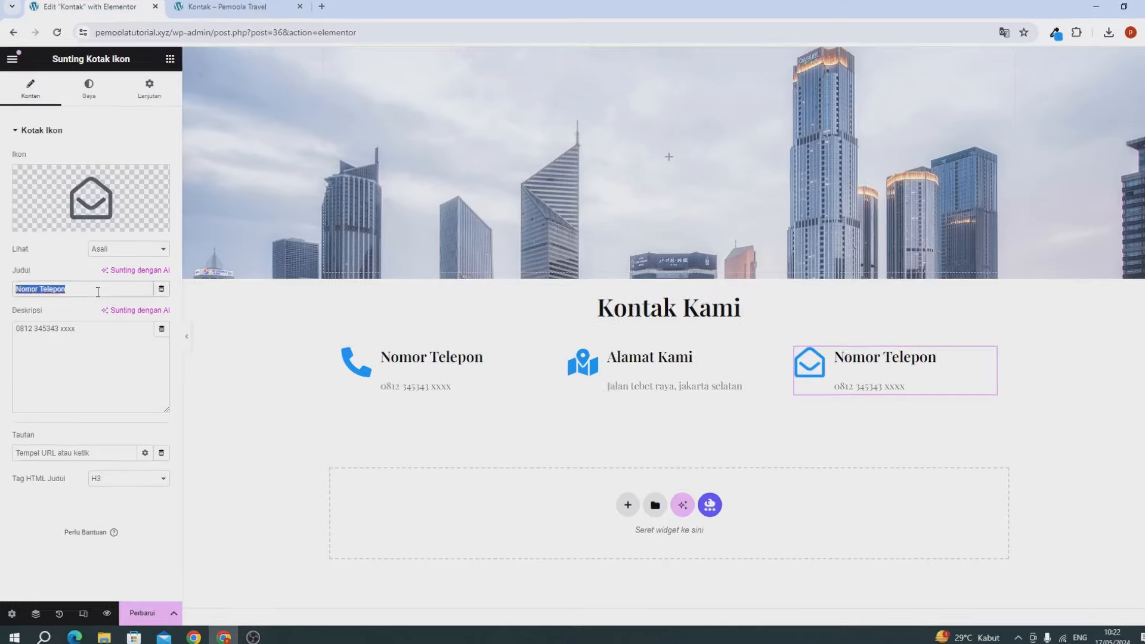
pyautogui.write('Email Kami')
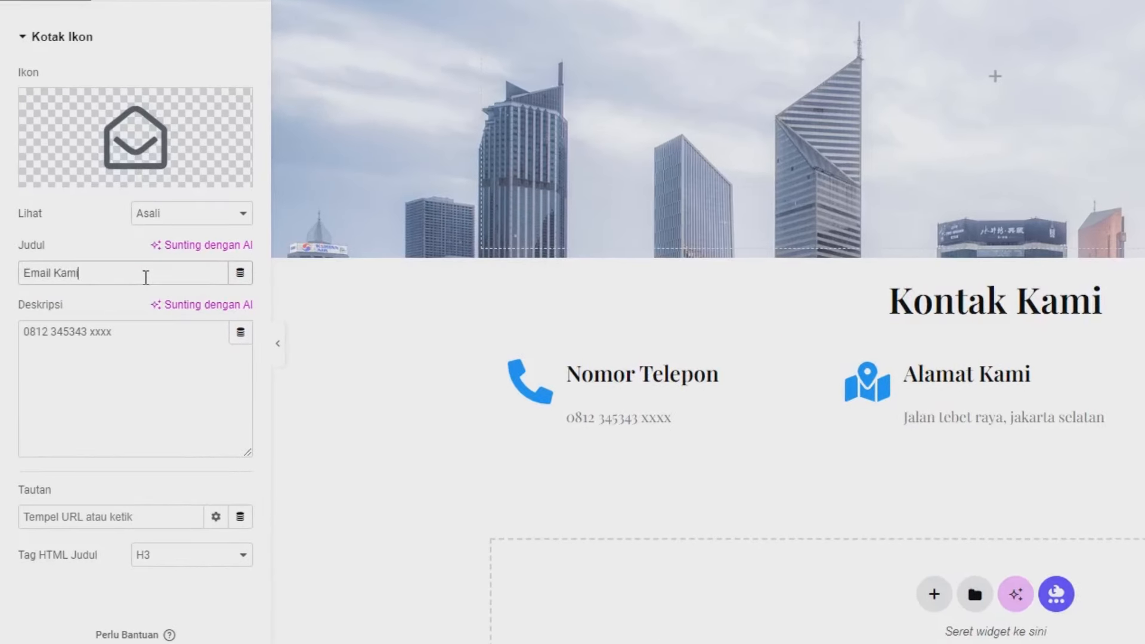
pyautogui.tripleClick(101, 356)
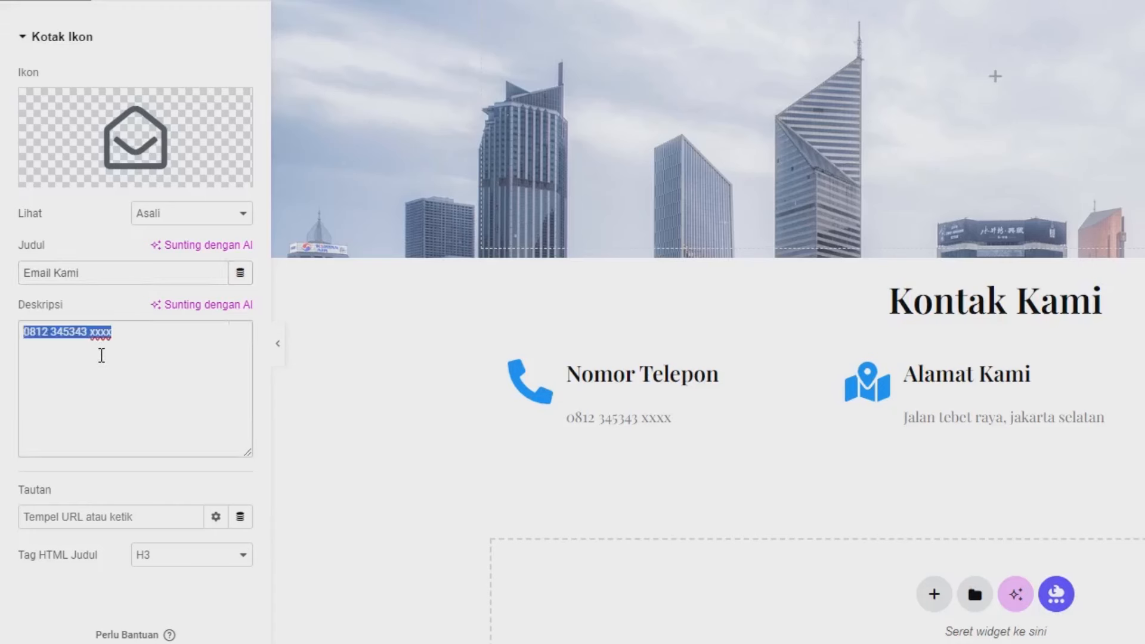
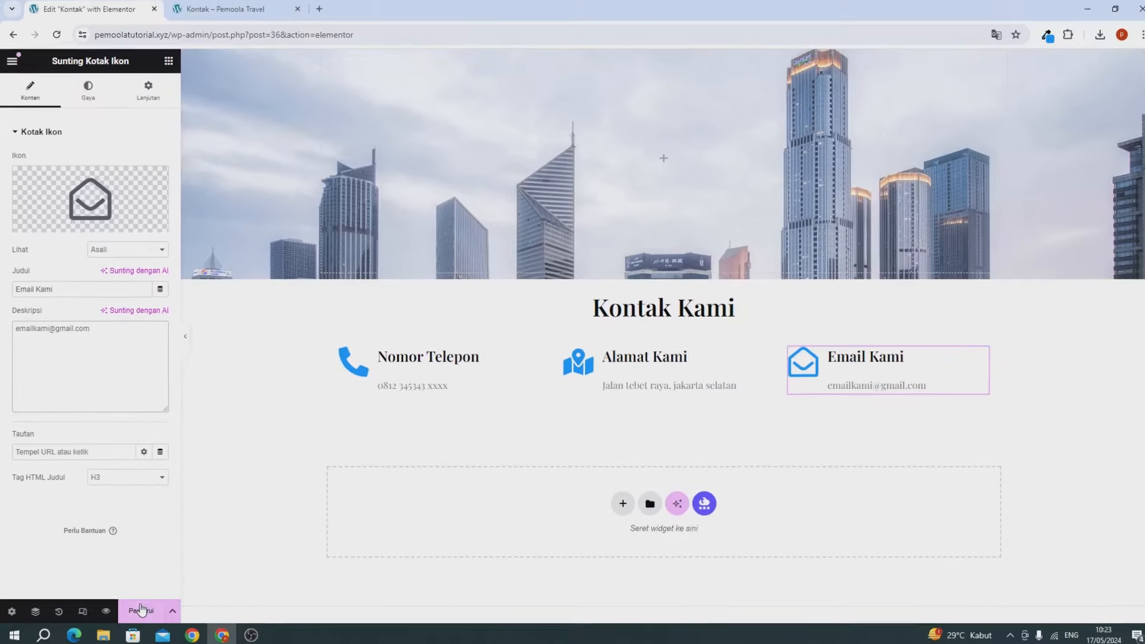
# Step: Save the Kontak page with its new 'Email Kami' contact box using Perbarui
pyautogui.click(139, 609)
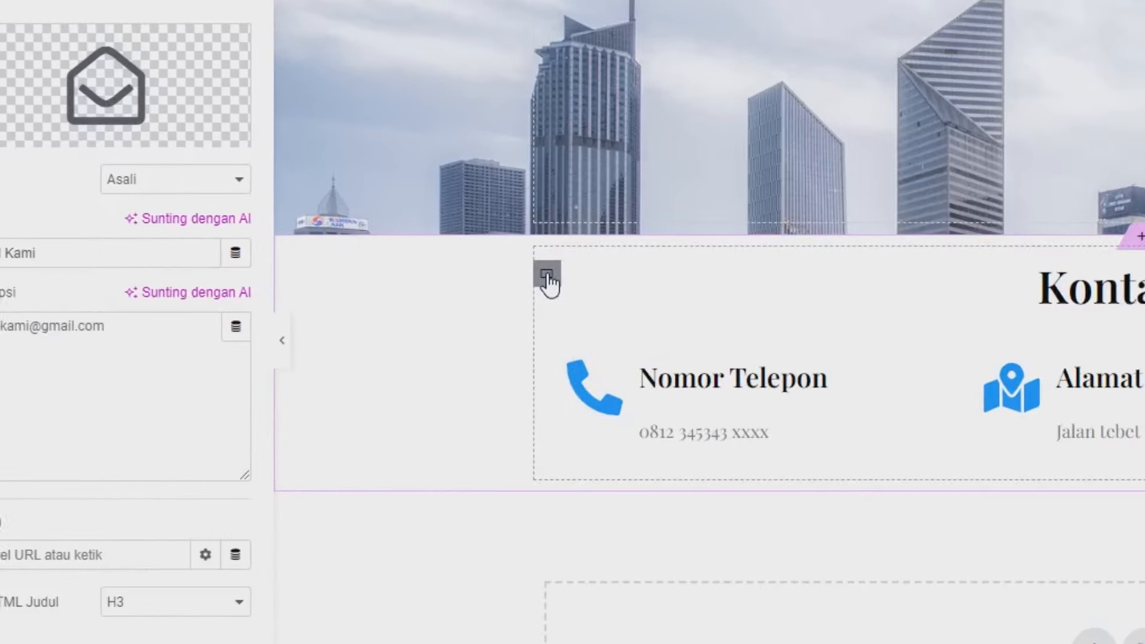
# Step: Give the contact boxes container a classic white #FFFFFF background
pyautogui.click(544, 269)
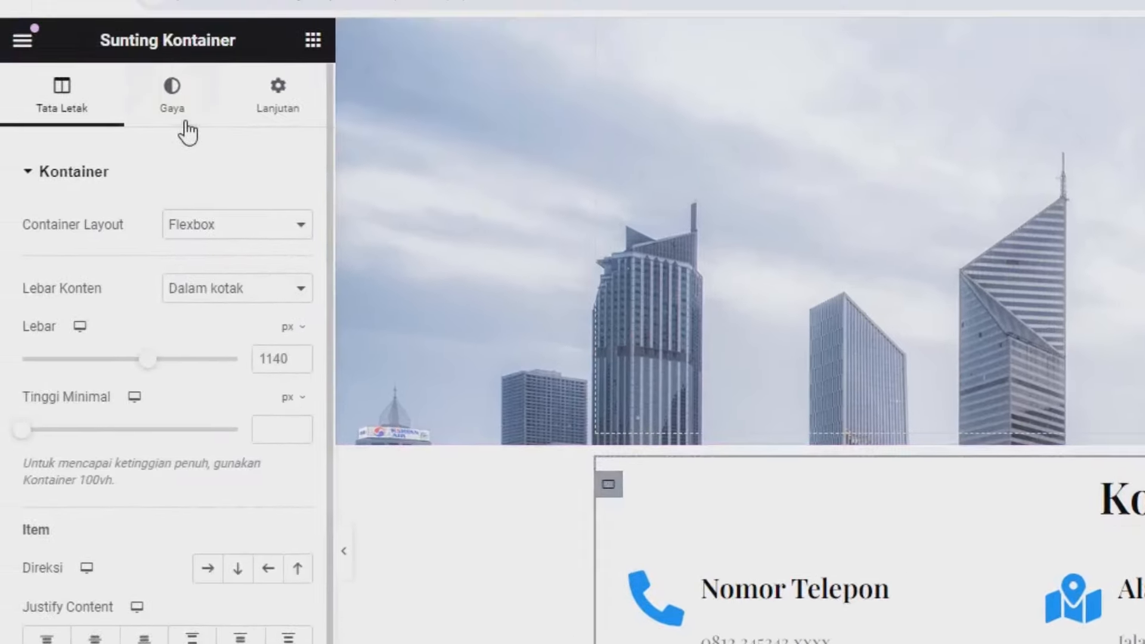
pyautogui.click(185, 124)
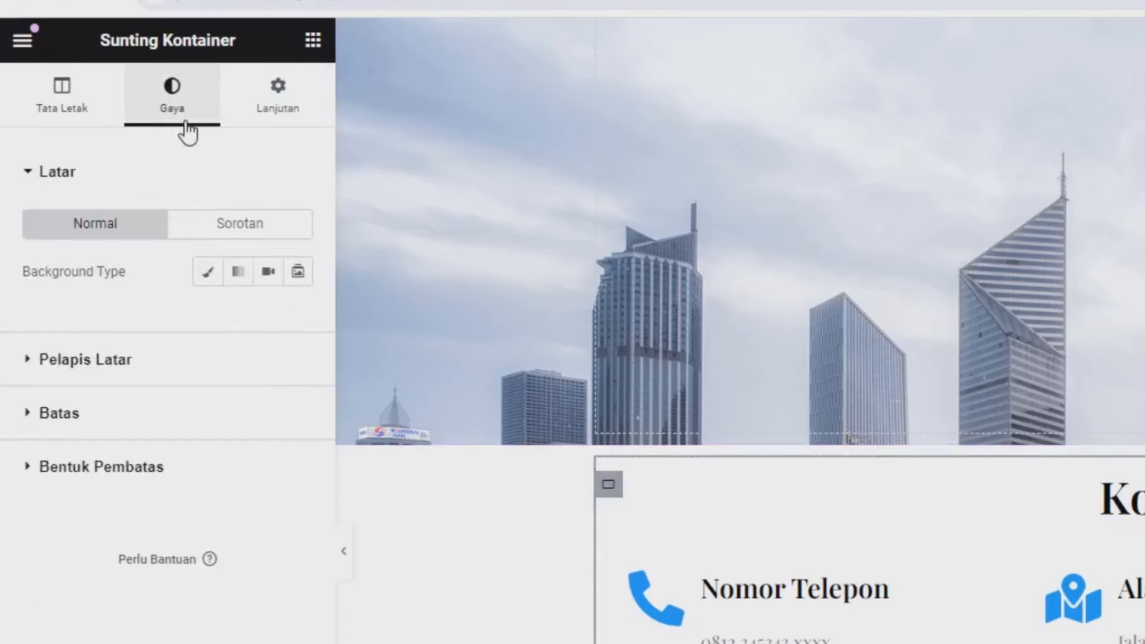
pyautogui.click(209, 272)
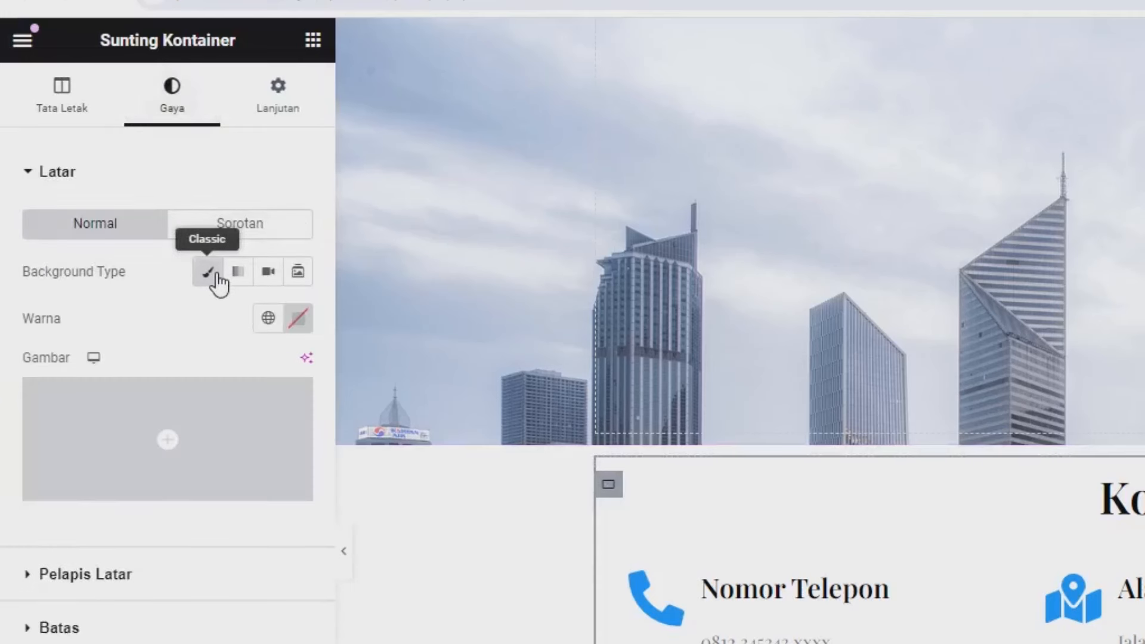
pyautogui.click(298, 318)
pyautogui.moveTo(338, 465)
pyautogui.mouseDown()
pyautogui.moveTo(363, 430)
pyautogui.moveTo(294, 490)
pyautogui.moveTo(153, 379)
pyautogui.mouseUp()
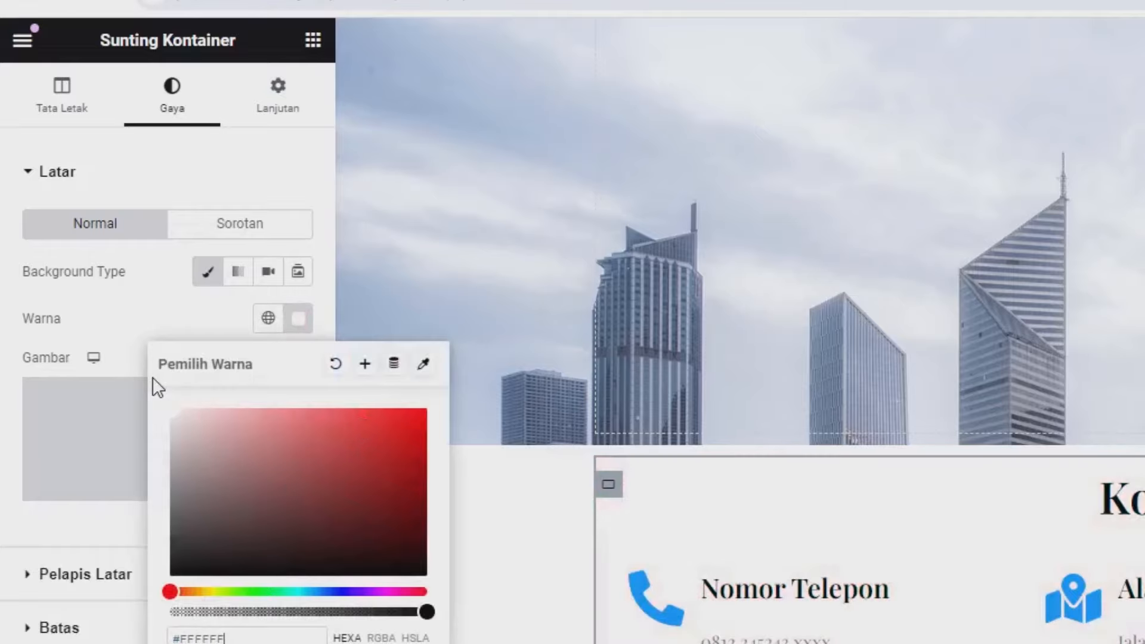
pyautogui.click(145, 334)
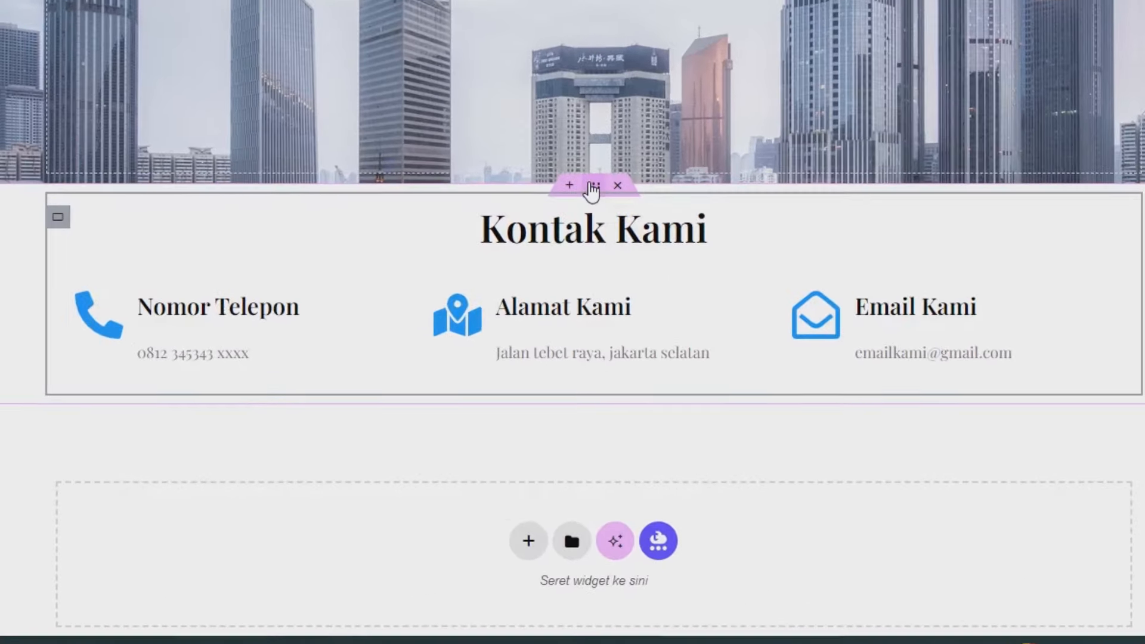
# Step: Set the contact container's top margin to -6%, then select the hero container's advanced settings
pyautogui.click(588, 185)
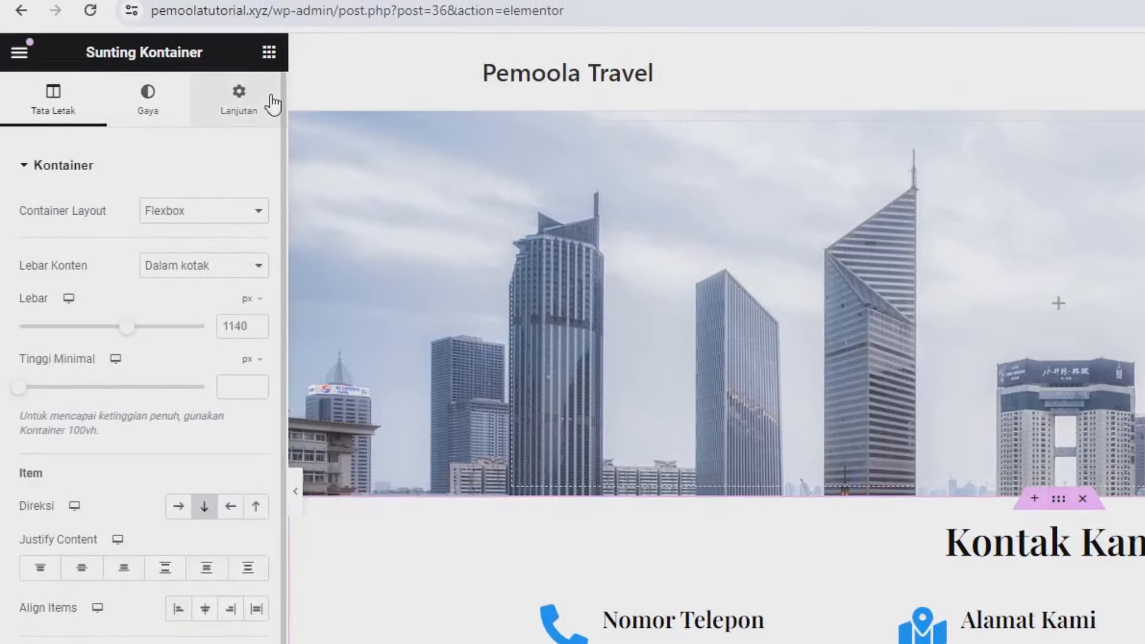
pyautogui.click(272, 103)
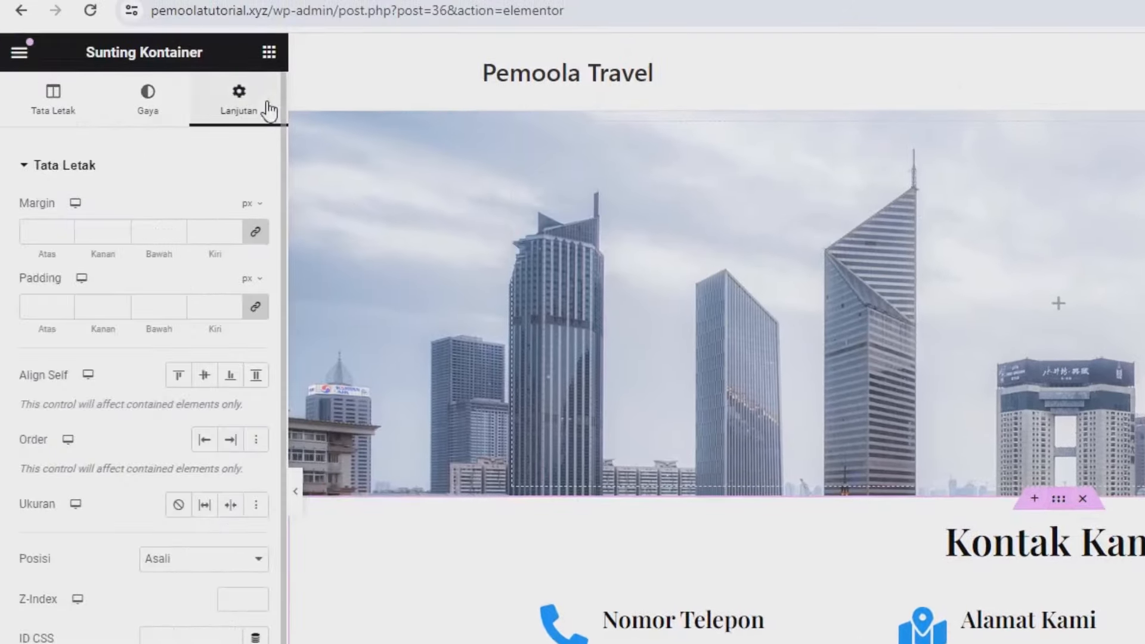
pyautogui.click(256, 234)
pyautogui.click(245, 203)
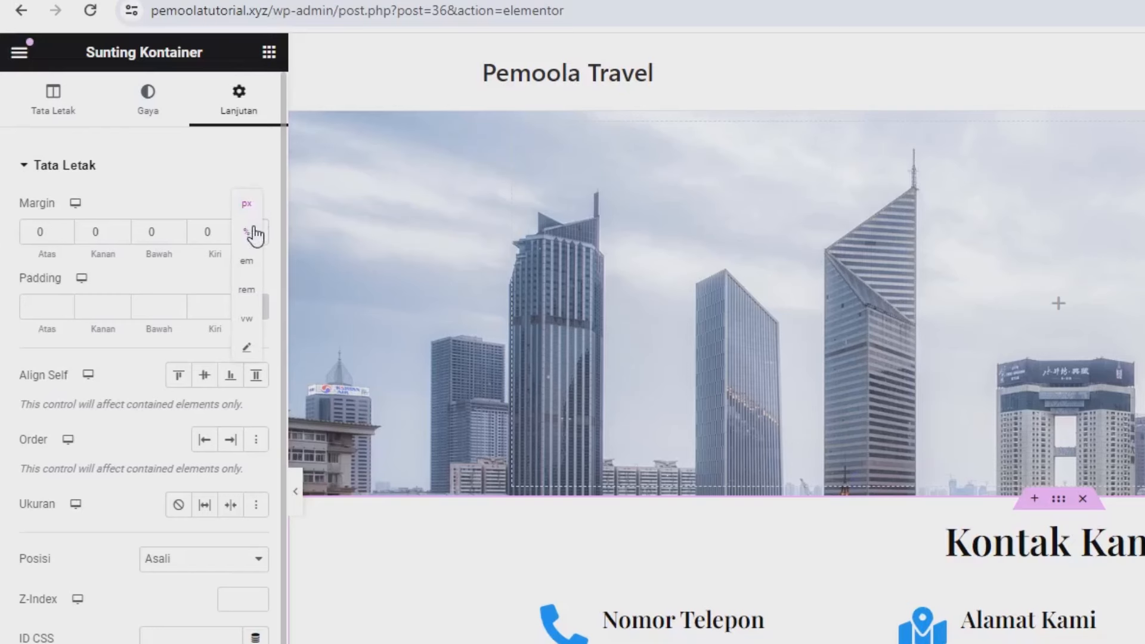
pyautogui.click(254, 234)
pyautogui.click(65, 236)
pyautogui.click(66, 236)
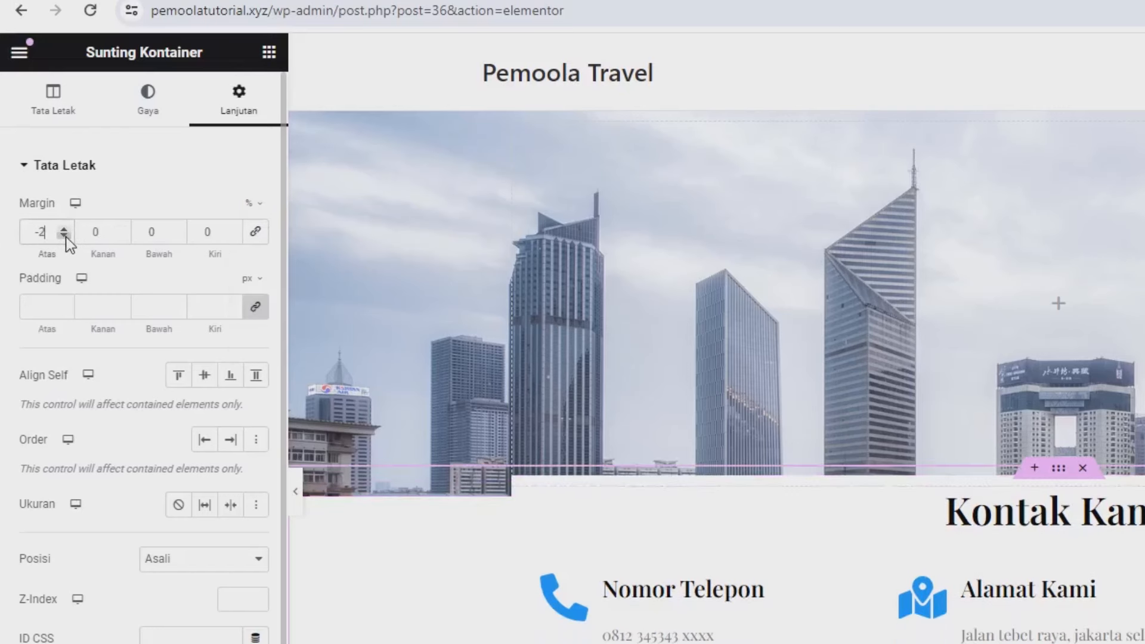
pyautogui.click(66, 236)
pyautogui.click(65, 236)
pyautogui.click(66, 237)
pyautogui.click(66, 237)
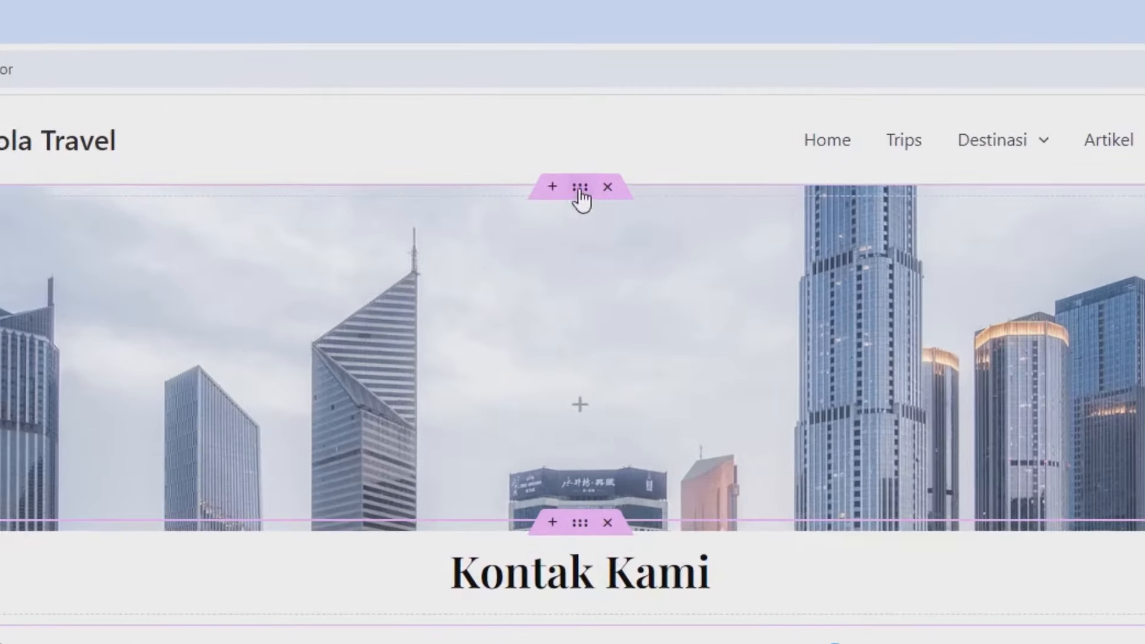
pyautogui.click(581, 196)
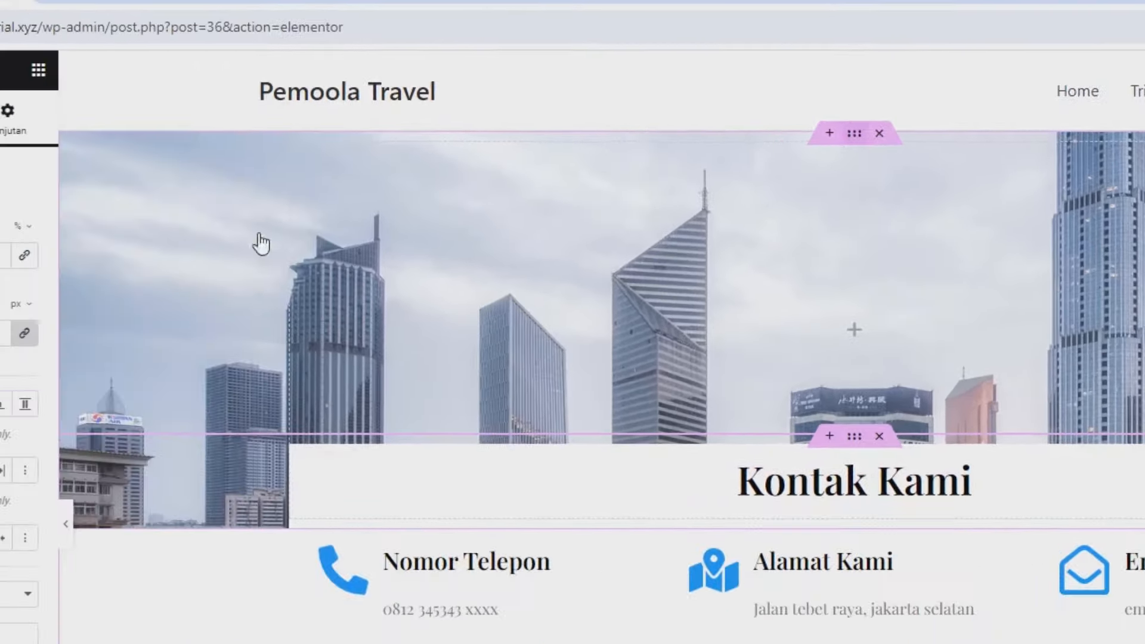
pyautogui.click(244, 101)
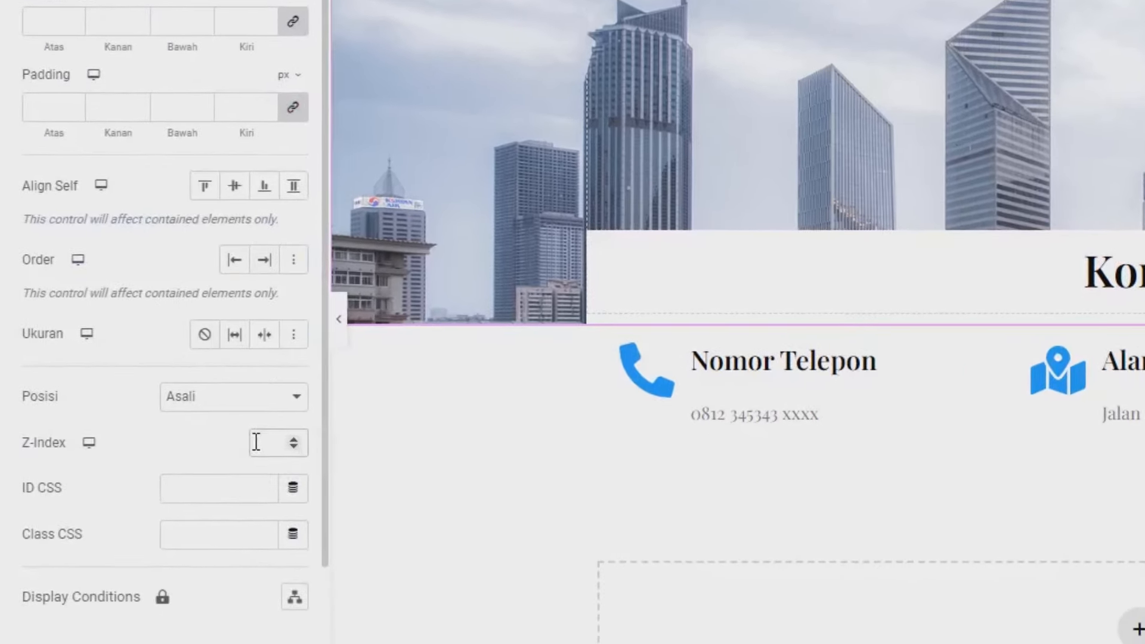
# Step: Give the hero container z-index 0 and set the contact box padding to unlinked %
pyautogui.write('0')
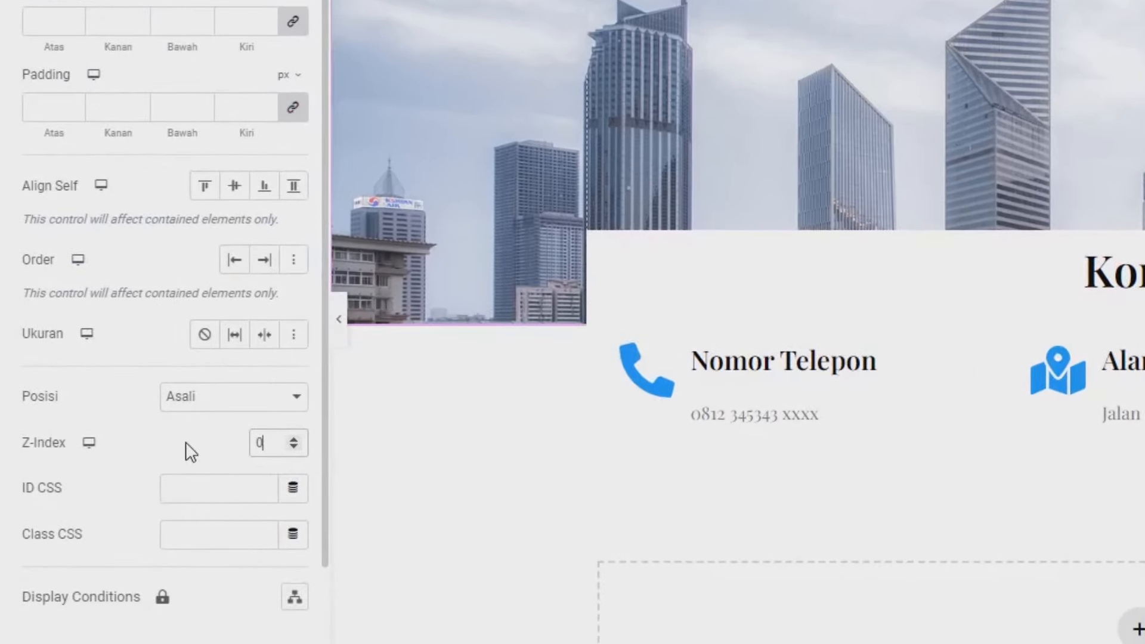
pyautogui.click(186, 442)
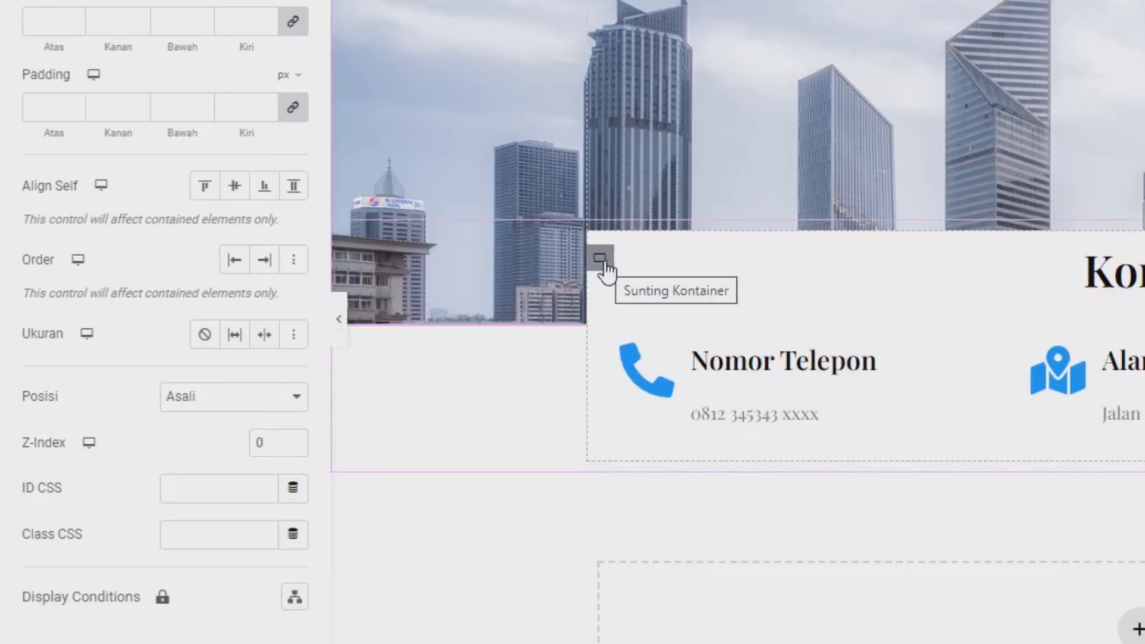
pyautogui.click(601, 259)
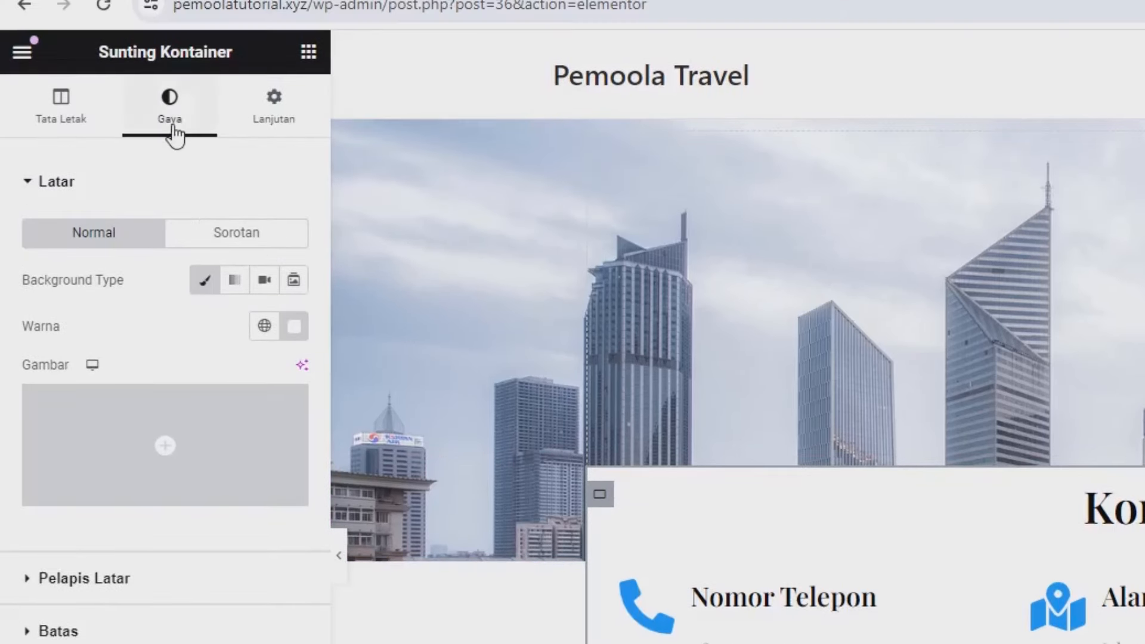
pyautogui.click(276, 136)
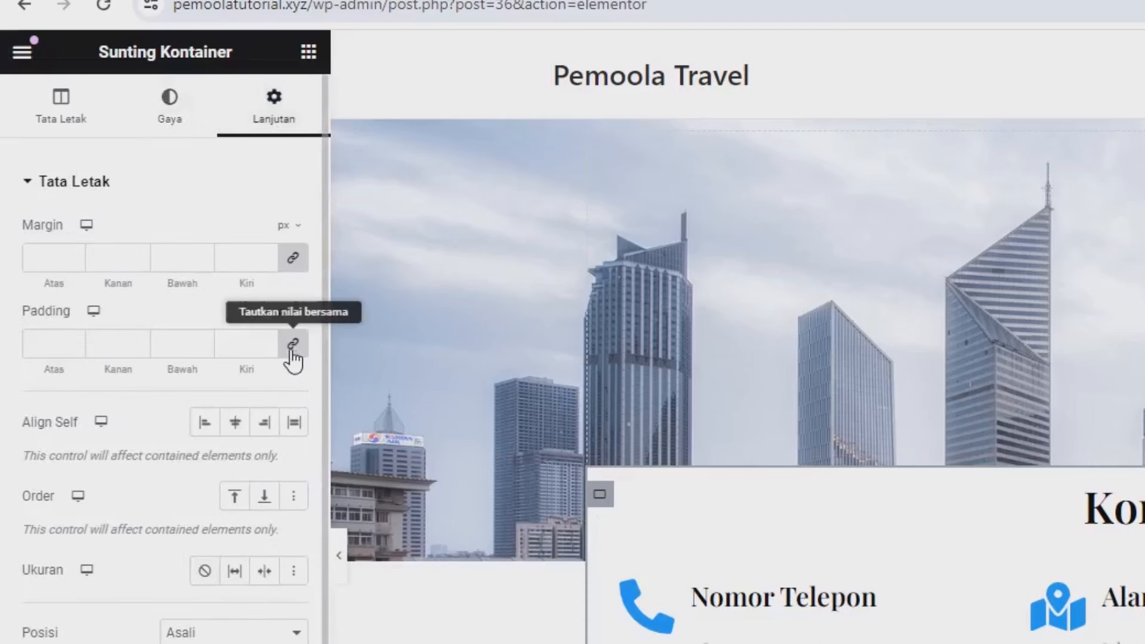
pyautogui.click(292, 313)
pyautogui.click(296, 341)
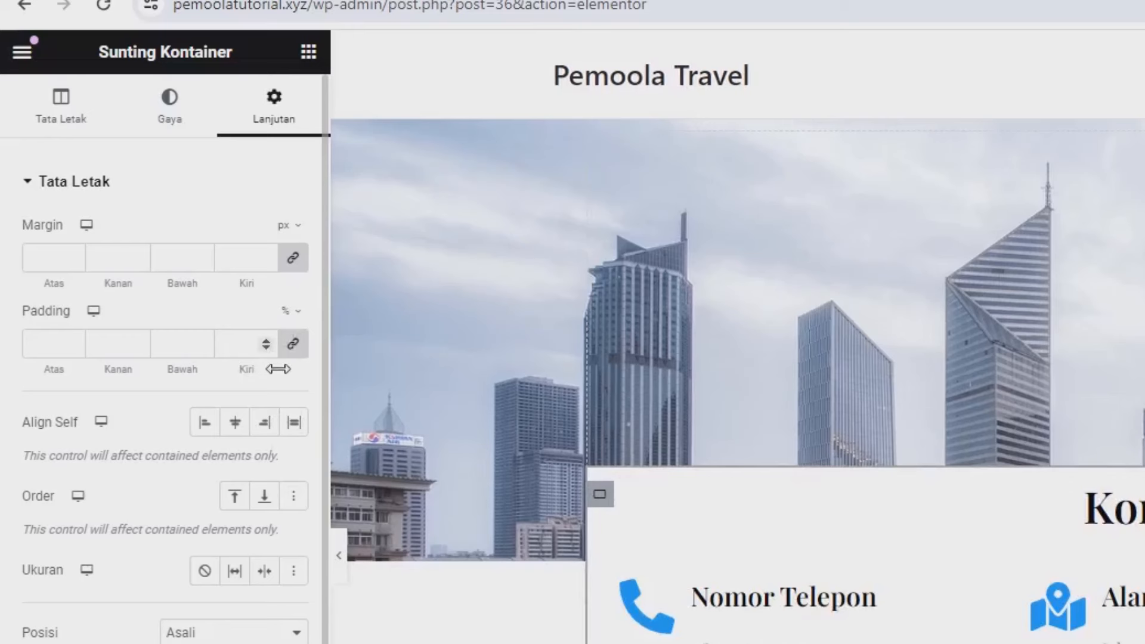
pyautogui.click(292, 351)
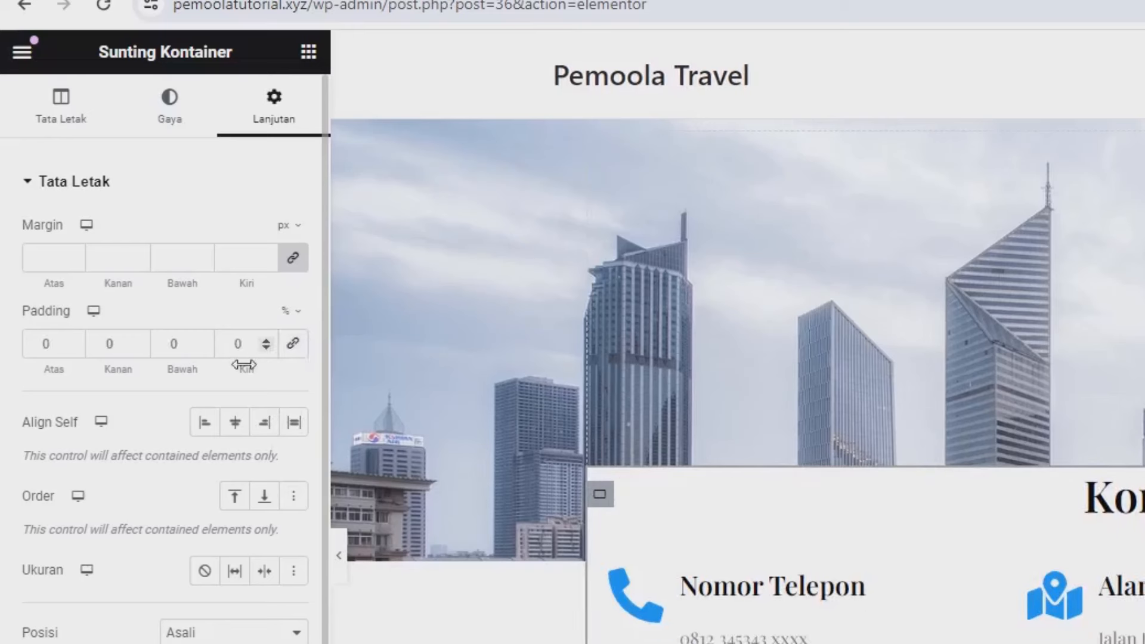
# Step: Set the contact box top and bottom padding to 7% and save the page
pyautogui.click(49, 355)
pyautogui.write('10')
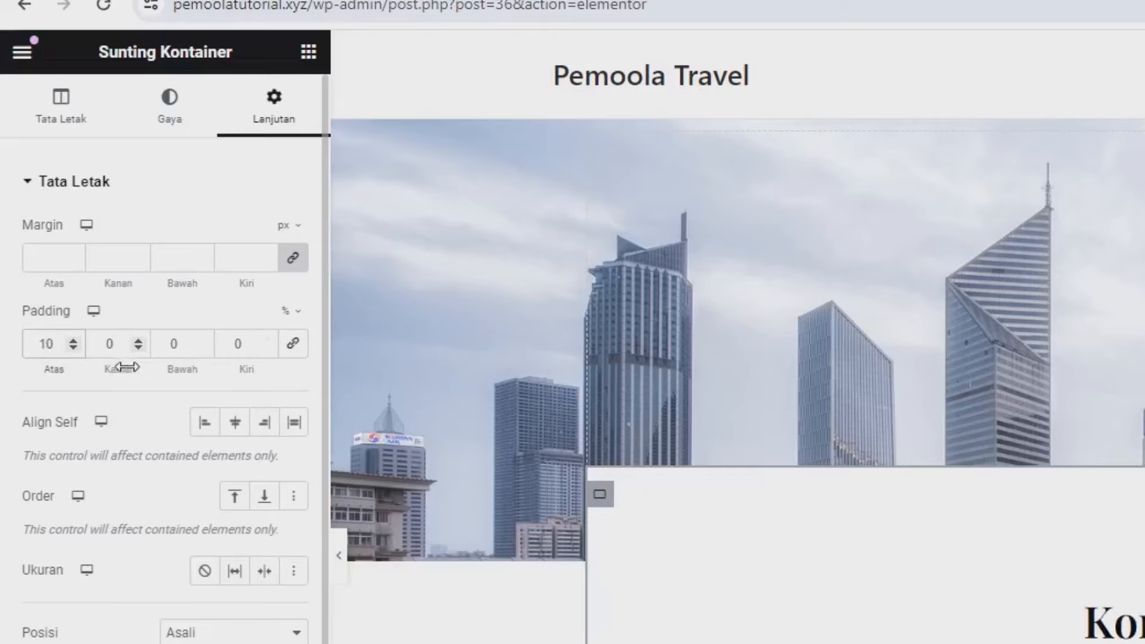
pyautogui.click(172, 343)
pyautogui.write('10')
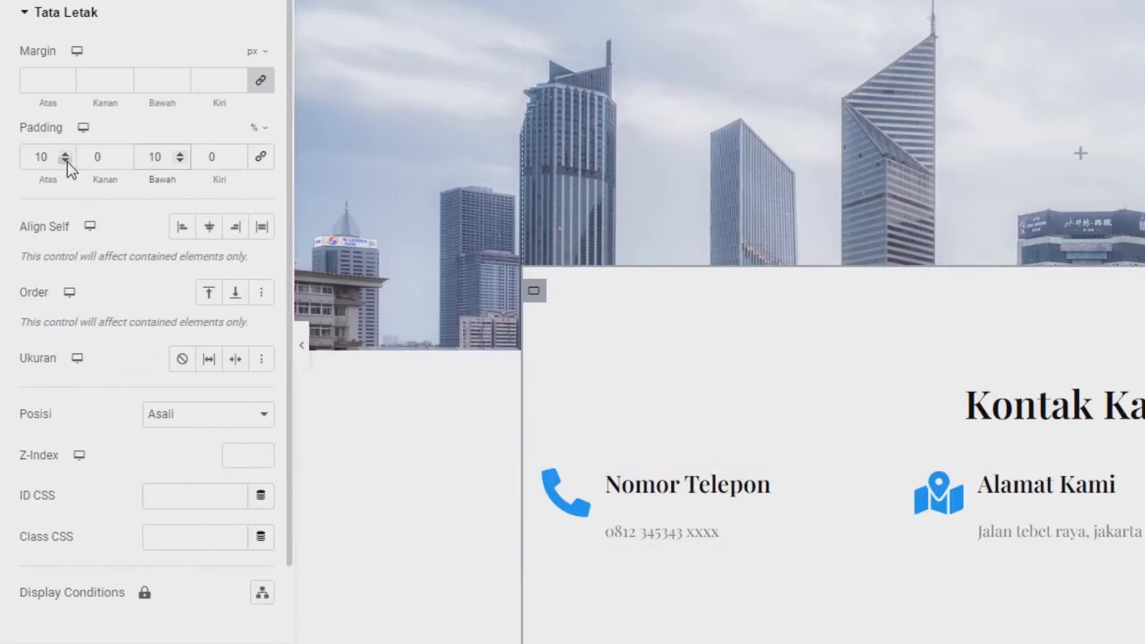
pyautogui.click(66, 160)
pyautogui.click(65, 161)
pyautogui.click(66, 160)
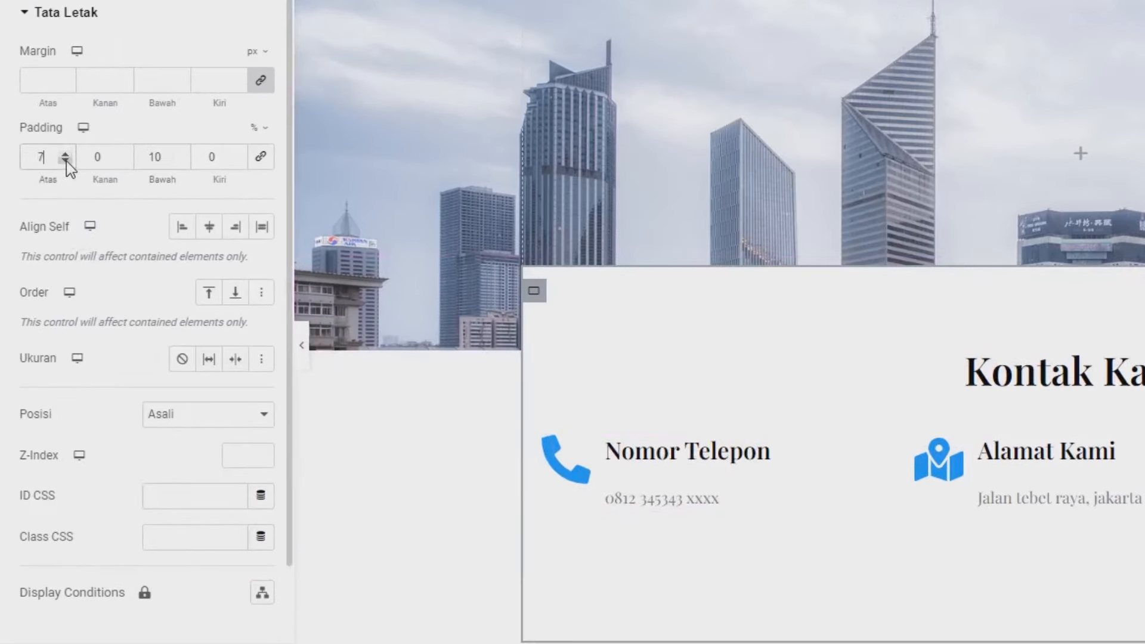
pyautogui.doubleClick(154, 157)
pyautogui.write('7')
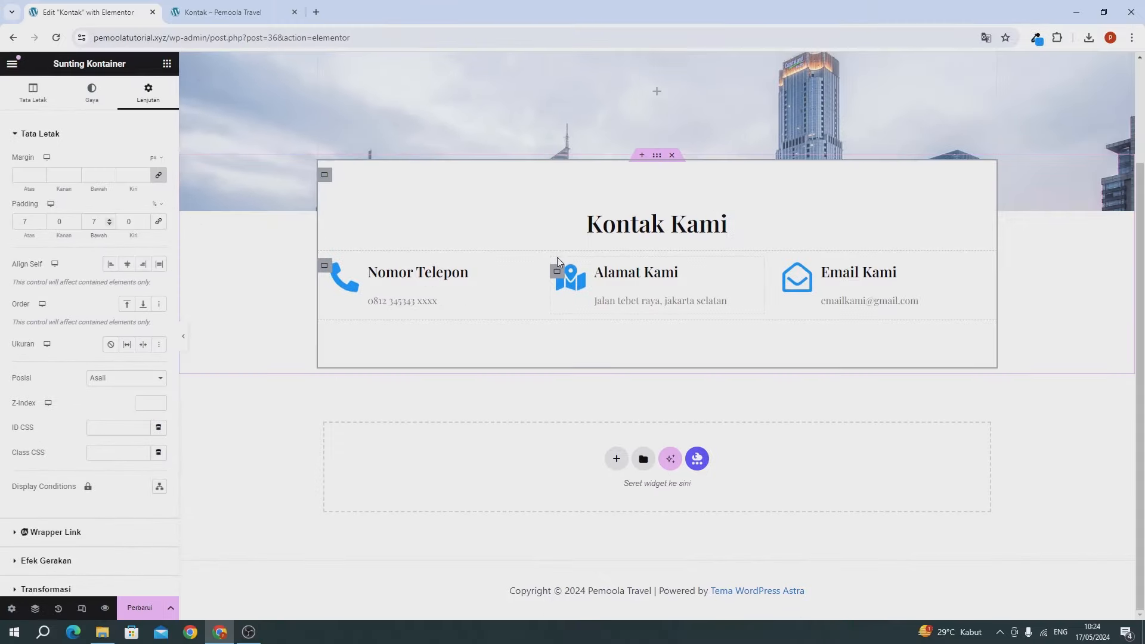
pyautogui.scroll(3, 557, 257)
pyautogui.scroll(-3, 557, 257)
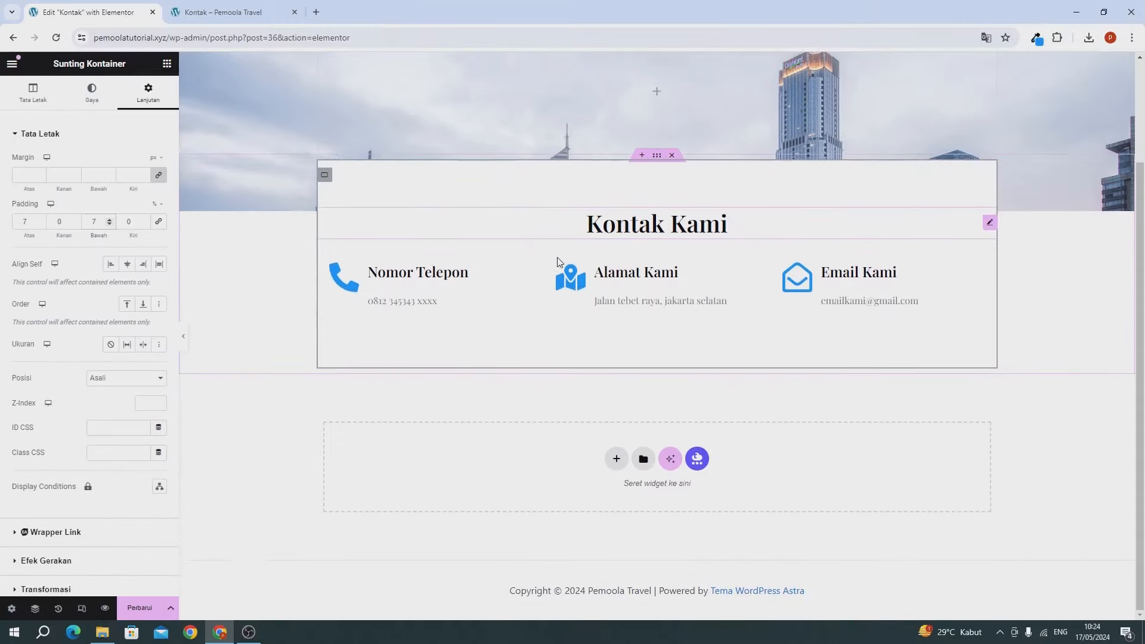
pyautogui.scroll(2, 557, 259)
pyautogui.scroll(-2, 557, 260)
pyautogui.scroll(3, 405, 358)
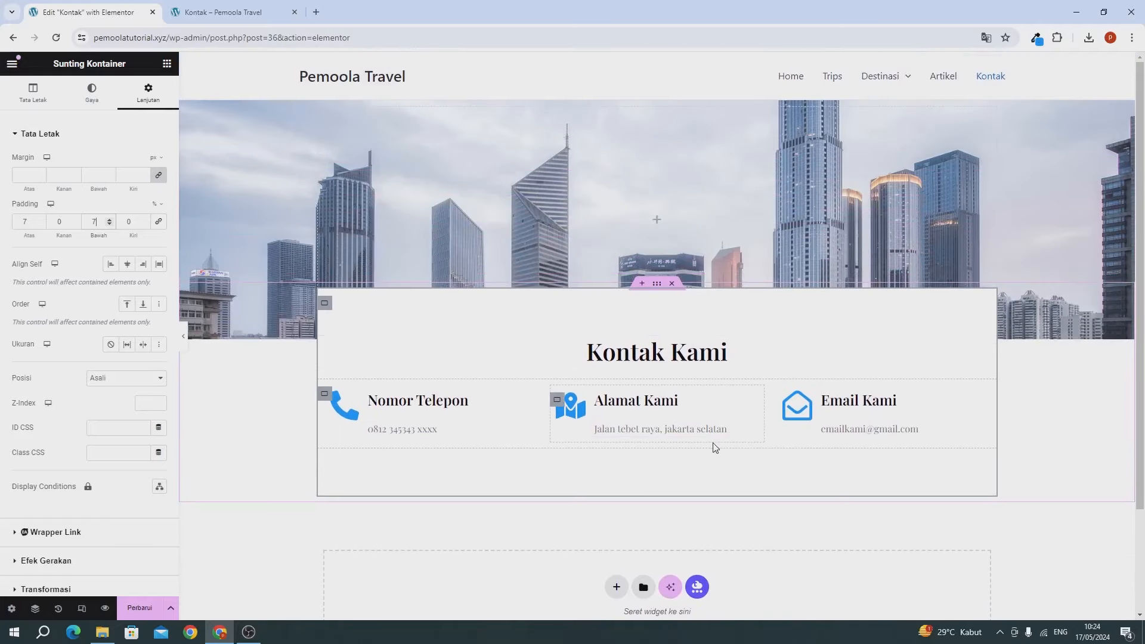
pyautogui.scroll(-3, 677, 477)
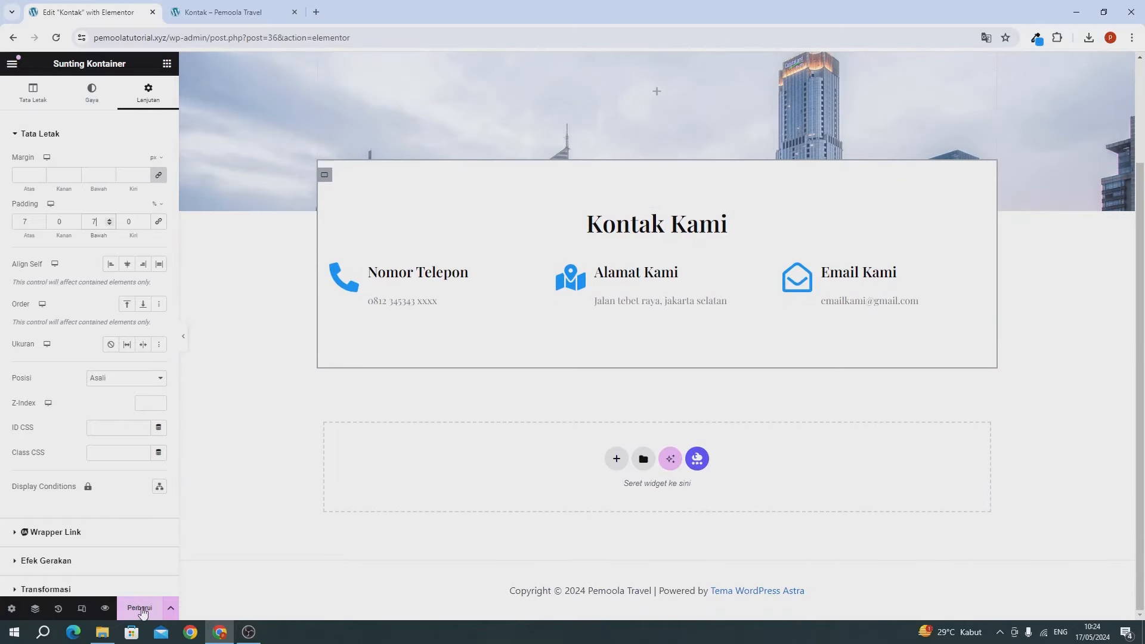
pyautogui.click(141, 608)
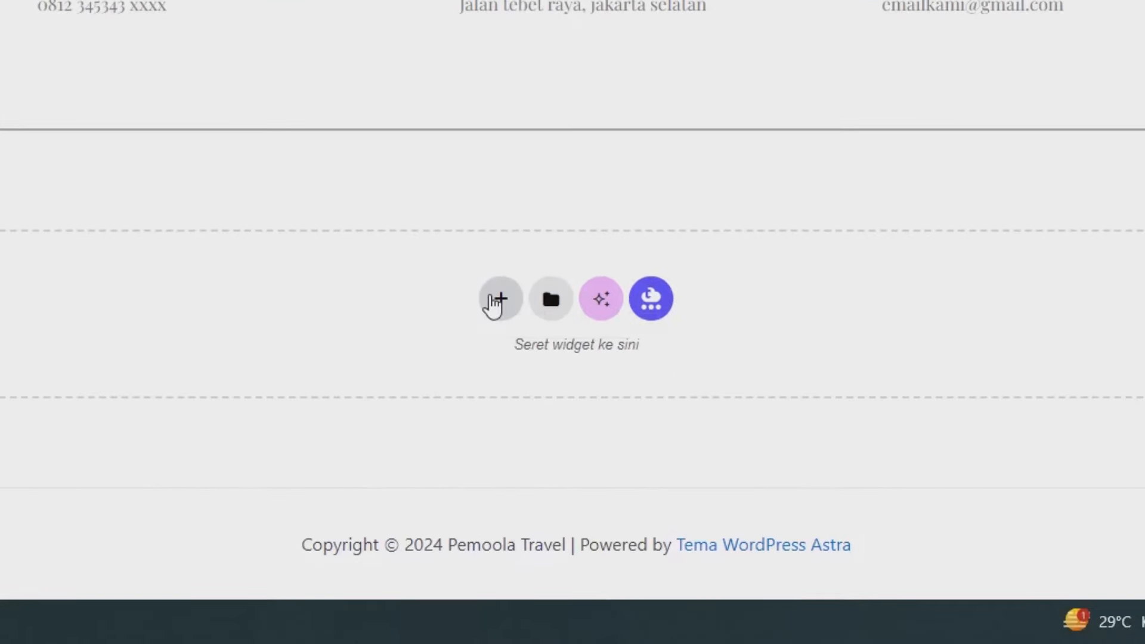
# Step: Add a single flexbox container below the contacts and drop a Google Maps widget into it
pyautogui.click(492, 304)
pyautogui.click(477, 409)
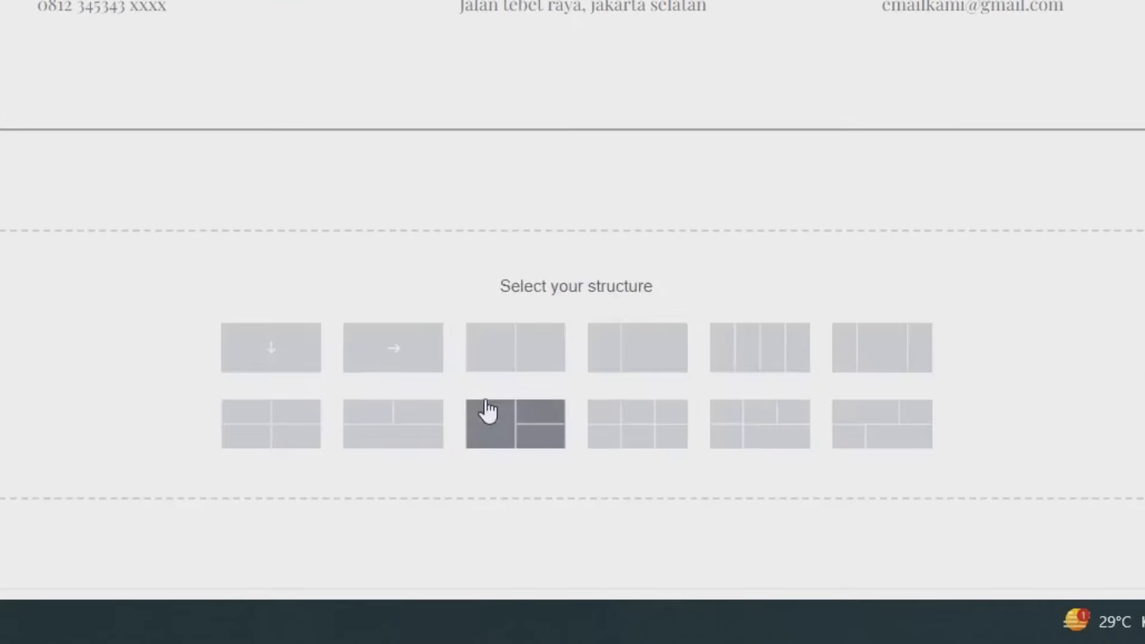
pyautogui.click(275, 353)
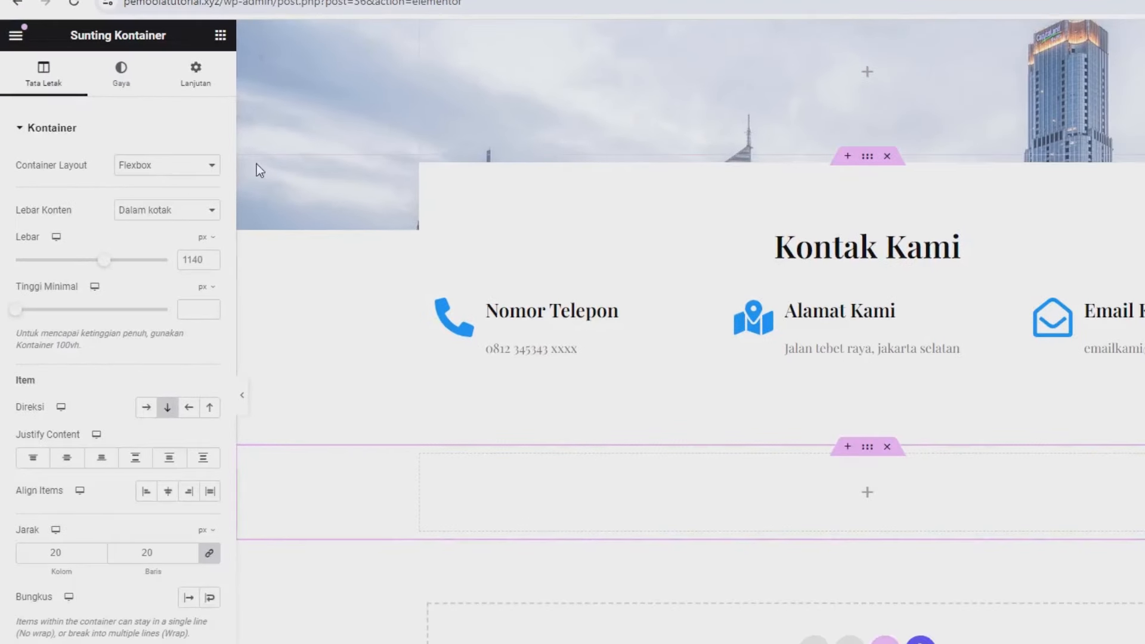
pyautogui.click(220, 35)
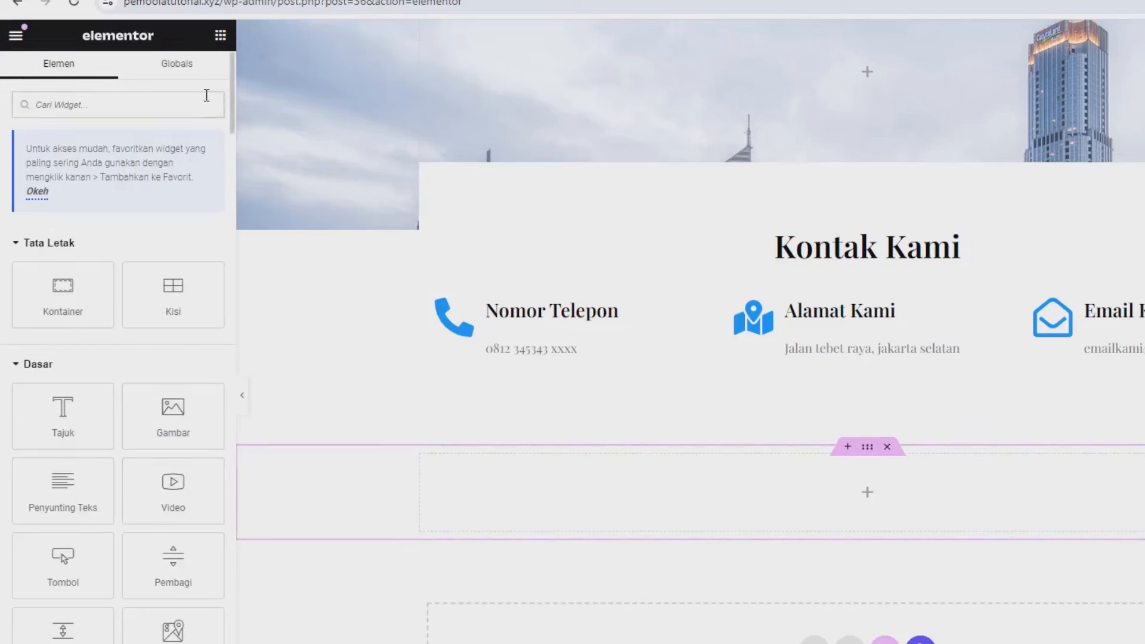
pyautogui.write('ma')
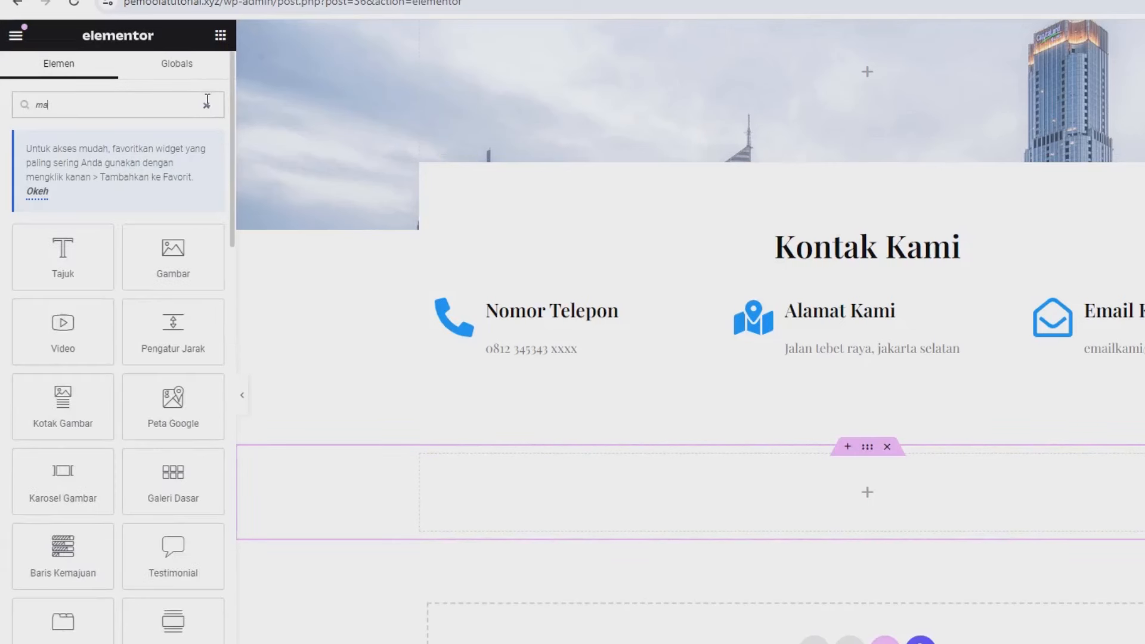
pyautogui.write('p')
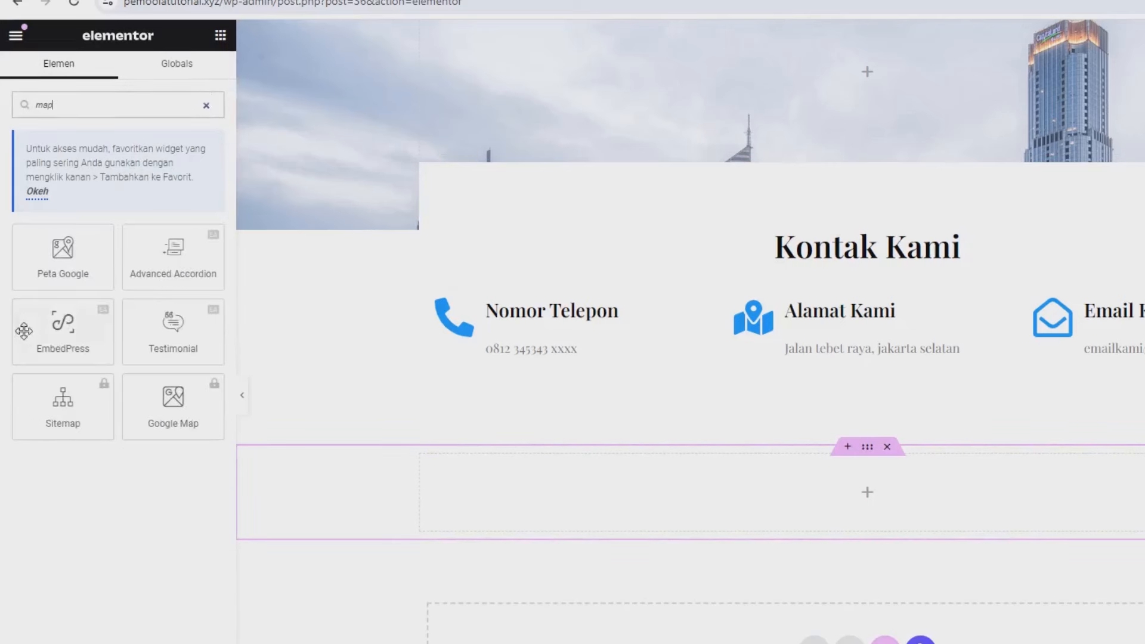
pyautogui.moveTo(65, 250); pyautogui.dragTo(666, 486)
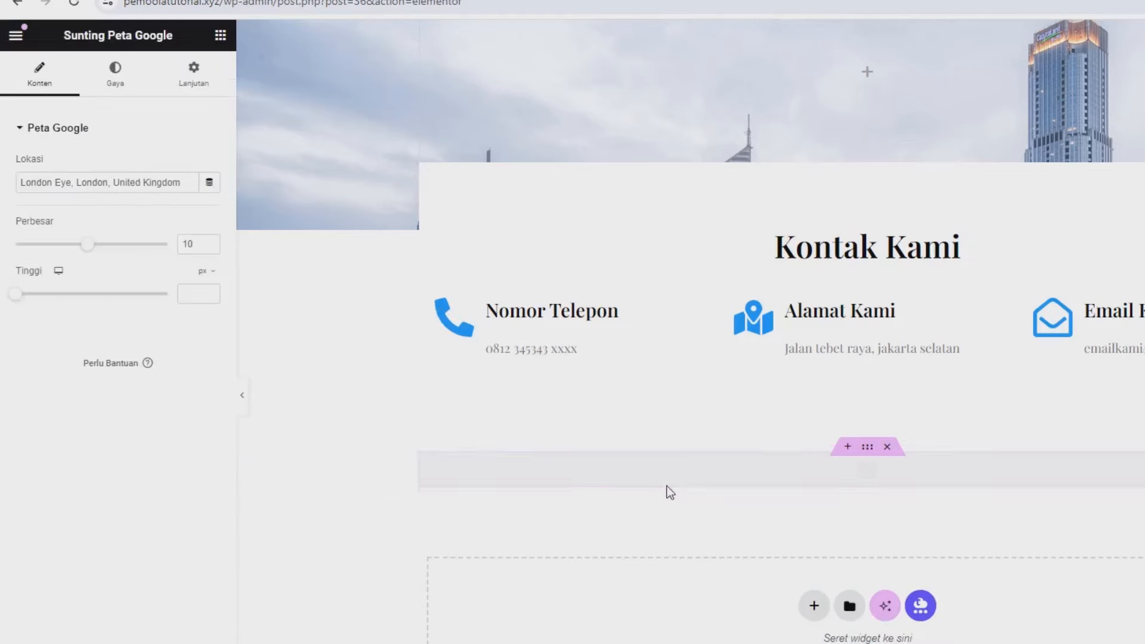
# Step: Set the map location to jakarta selatan and its height to 351 px, then save
pyautogui.tripleClick(123, 185)
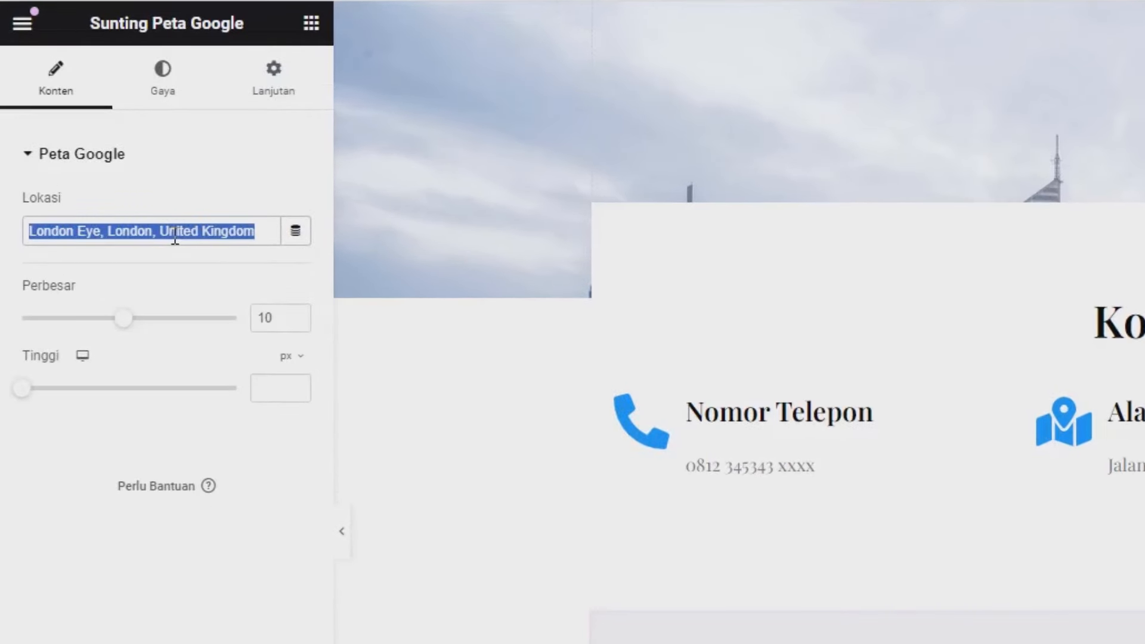
pyautogui.write('jakarta selatan')
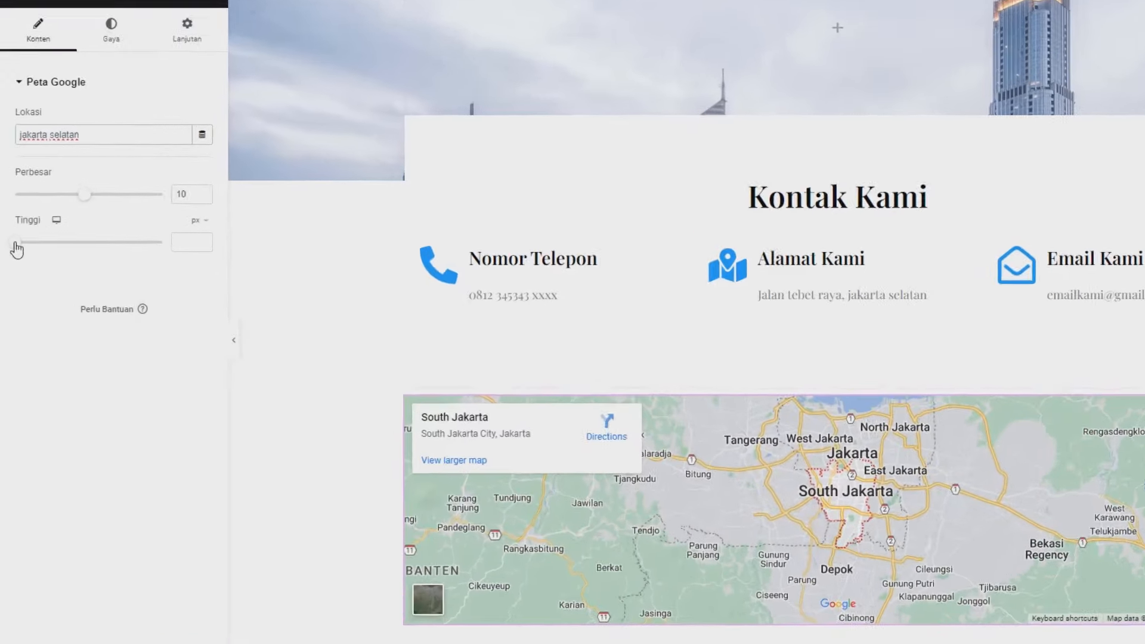
pyautogui.moveTo(17, 244); pyautogui.dragTo(57, 278)
pyautogui.scroll(-3, 786, 346)
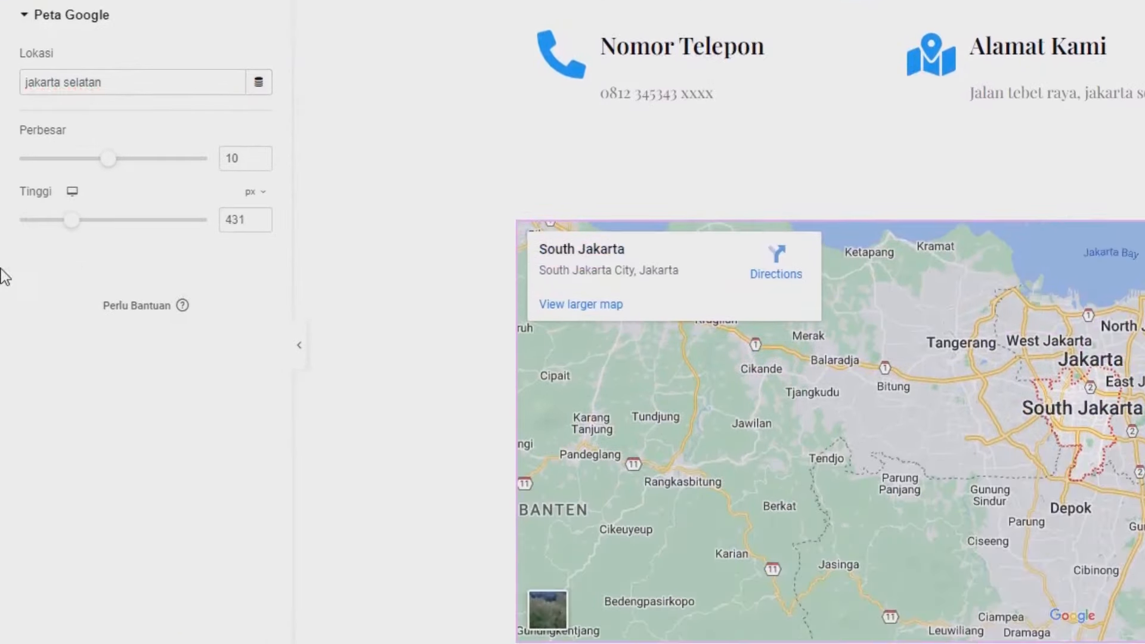
pyautogui.moveTo(74, 223); pyautogui.dragTo(65, 225)
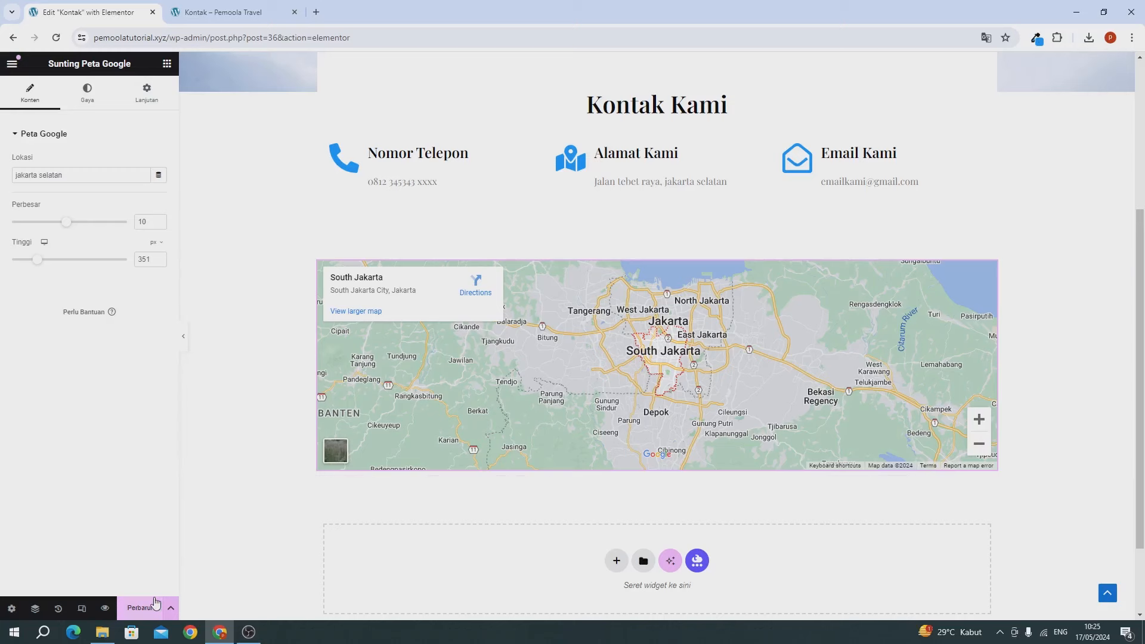
pyautogui.click(153, 605)
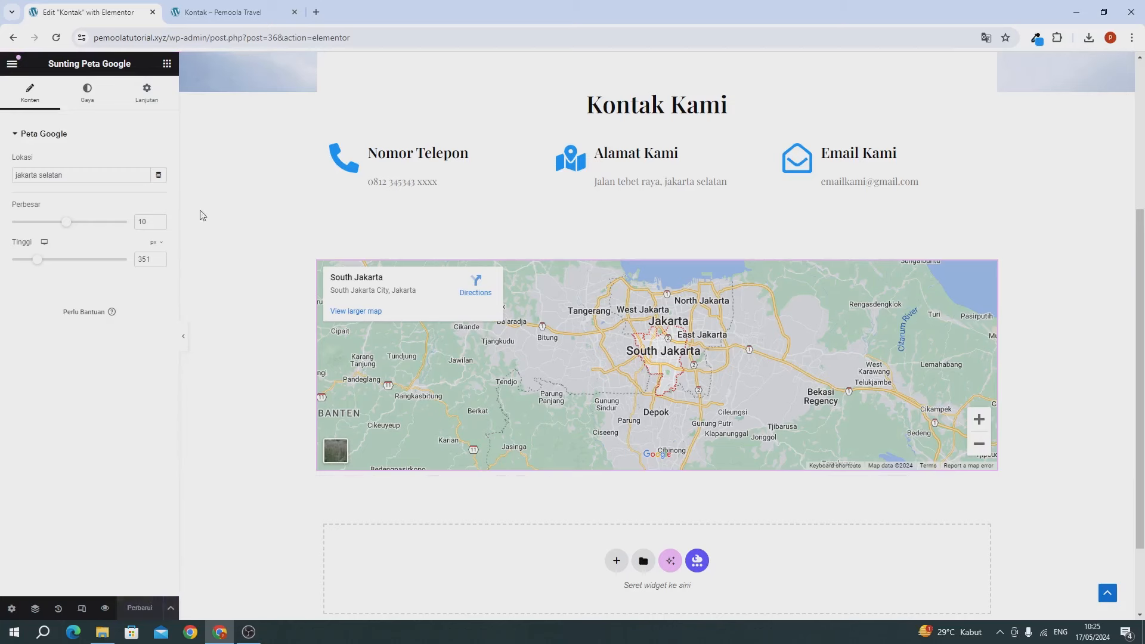
# Step: Reload the live Kontak page to check the new map
pyautogui.click(211, 17)
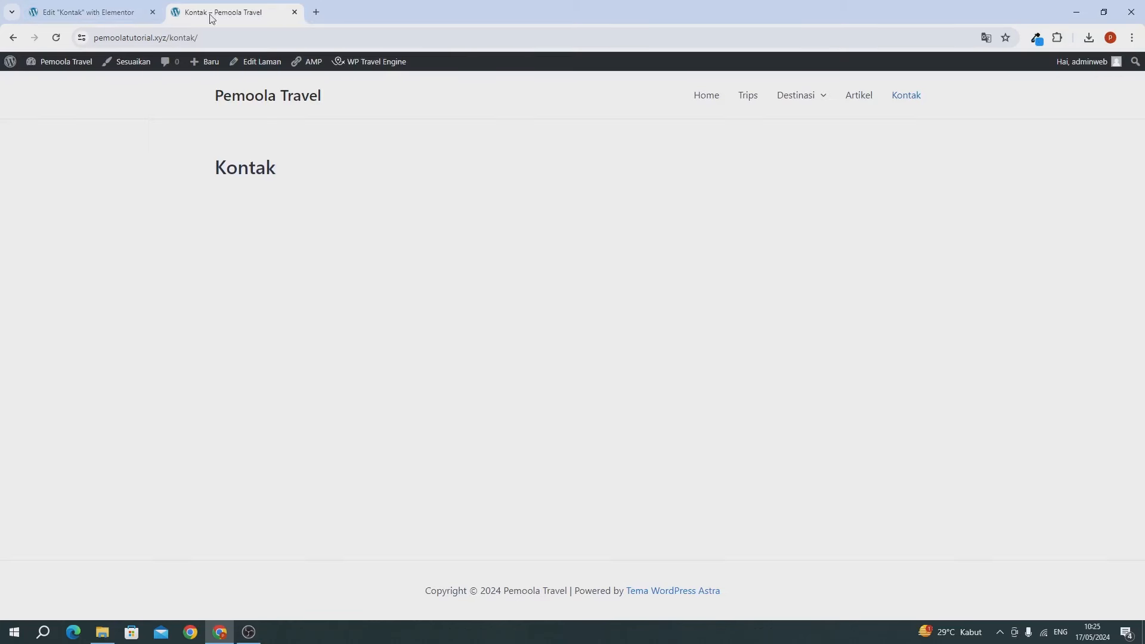
pyautogui.click(56, 37)
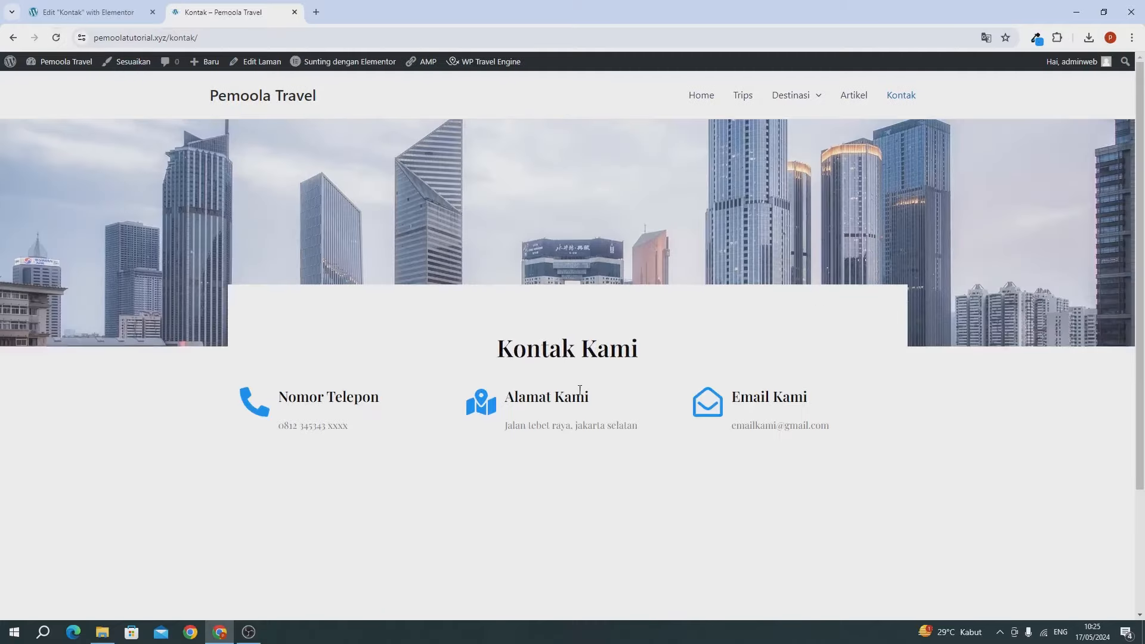
pyautogui.scroll(-3, 577, 389)
pyautogui.scroll(3, 579, 390)
pyautogui.scroll(-3, 579, 391)
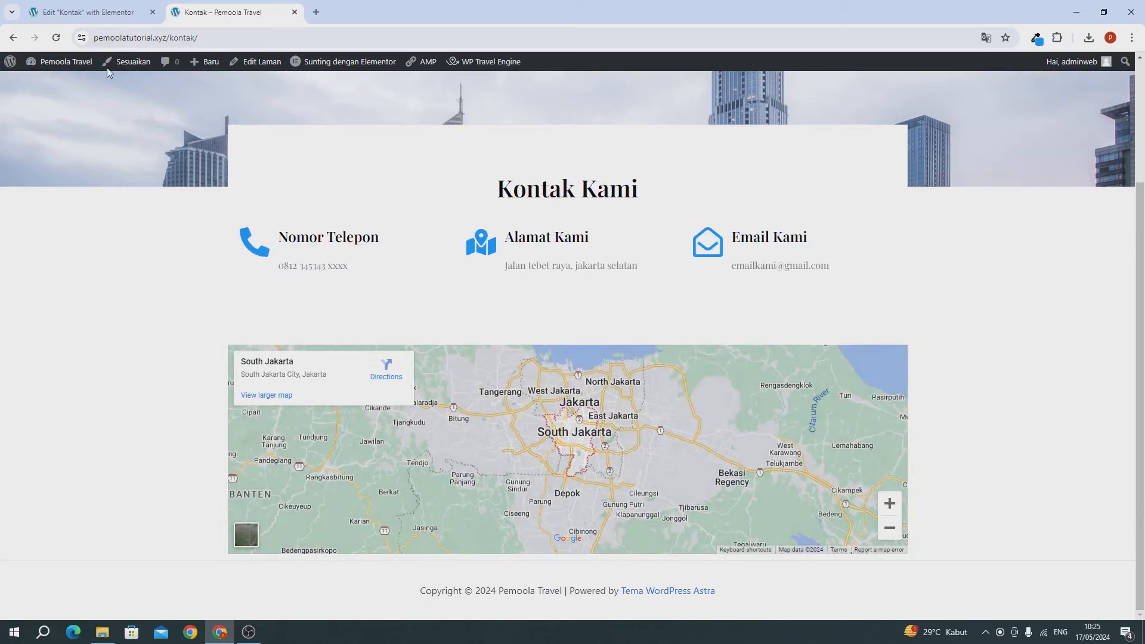
# Step: Give the map section an unlinked percent bottom margin of 6
pyautogui.click(92, 12)
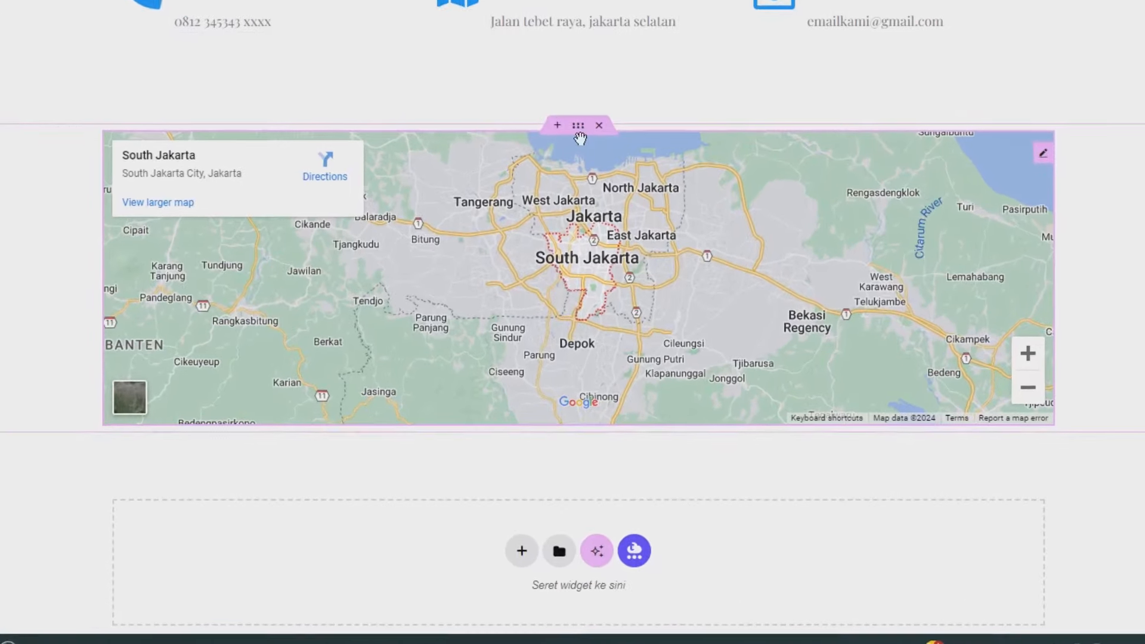
pyautogui.click(576, 120)
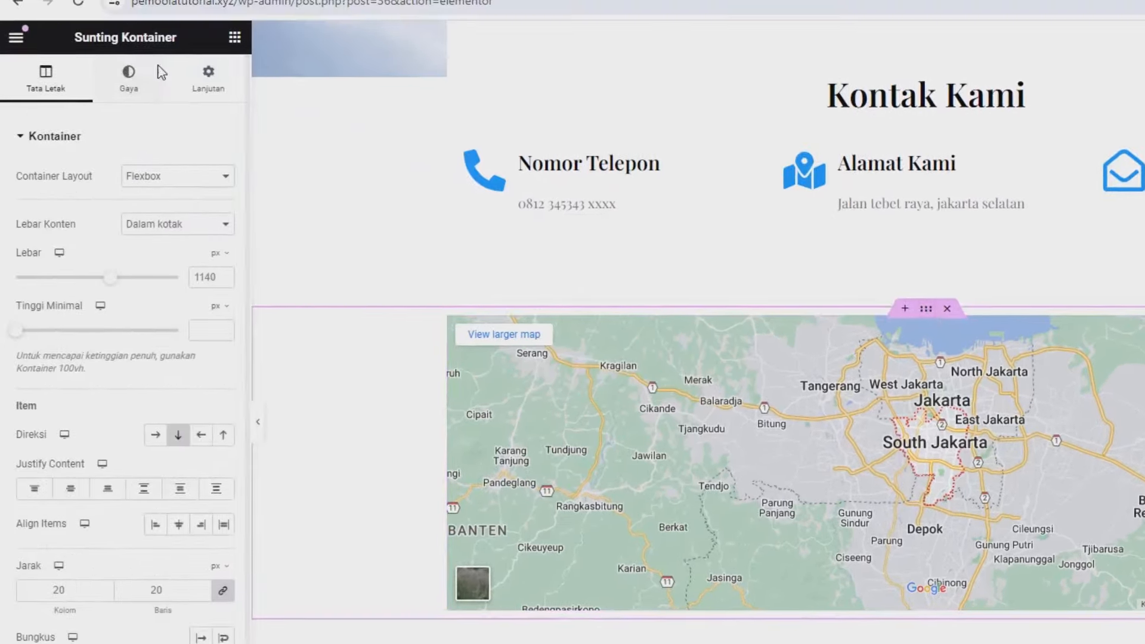
pyautogui.click(214, 87)
pyautogui.click(224, 195)
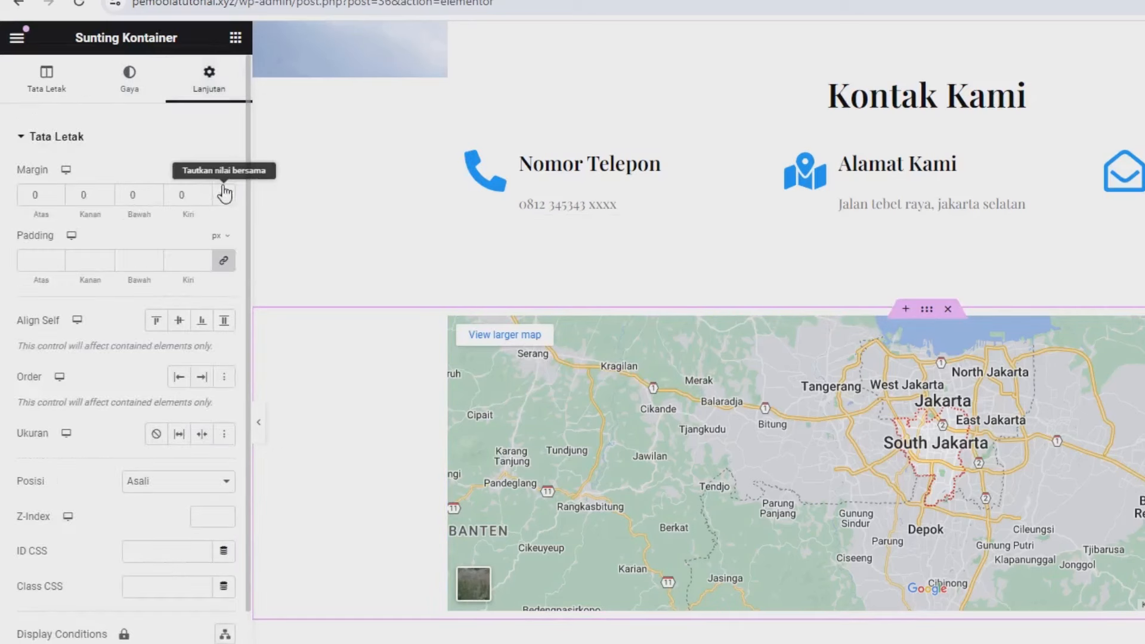
pyautogui.click(218, 171)
pyautogui.click(222, 196)
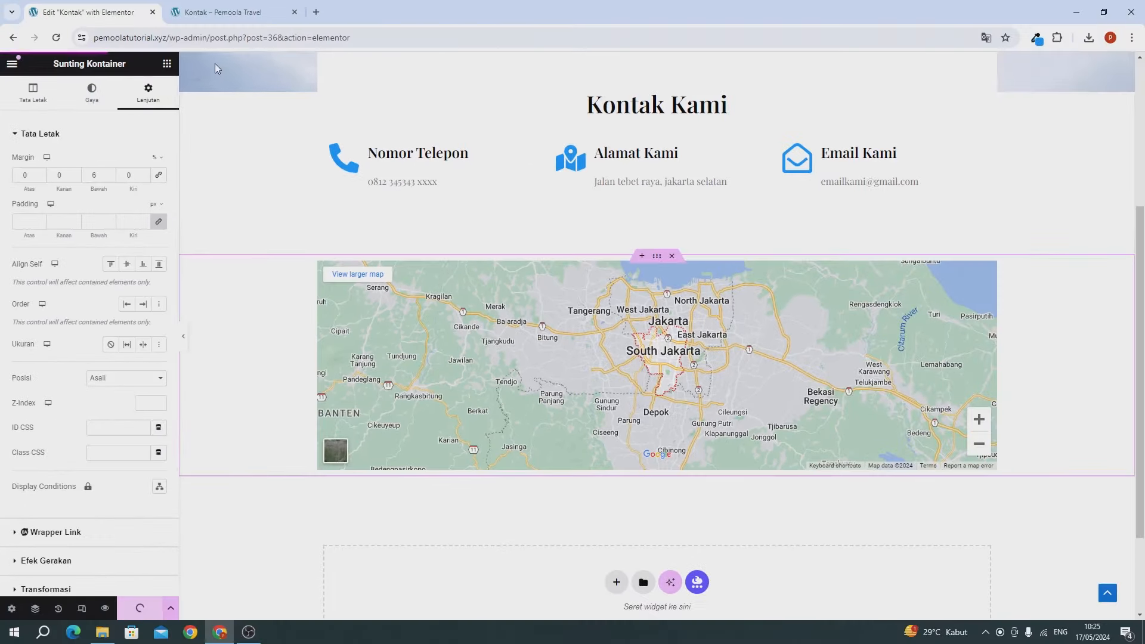
# Step: Reload the live Kontak page to verify the margin and close the editor tab
pyautogui.click(222, 11)
pyautogui.click(50, 43)
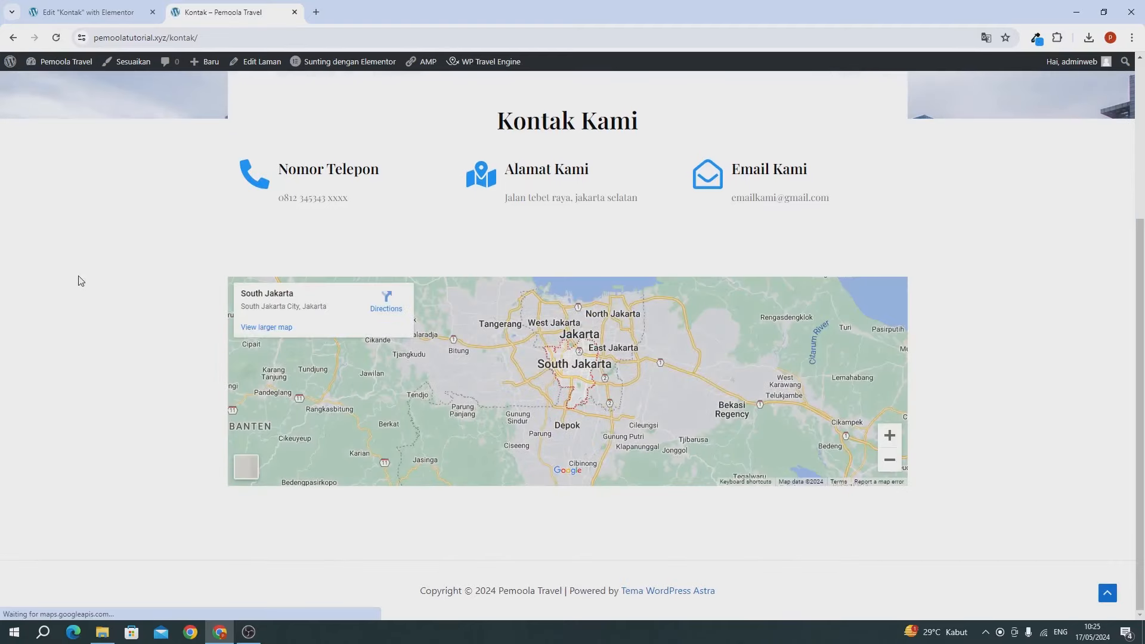
pyautogui.scroll(4, 76, 280)
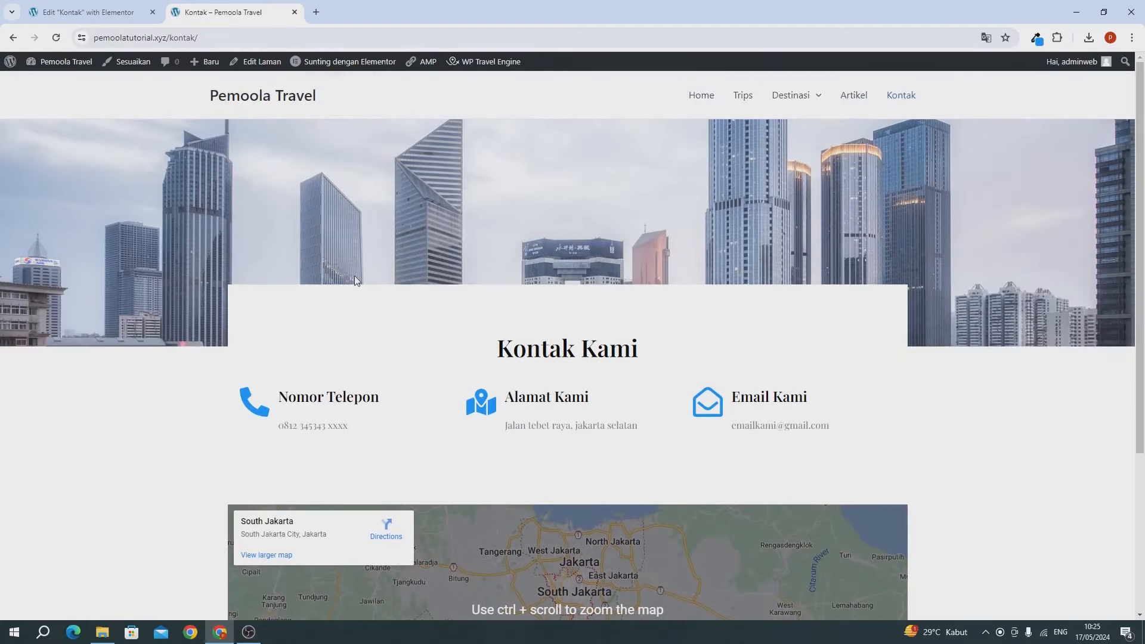
pyautogui.click(153, 12)
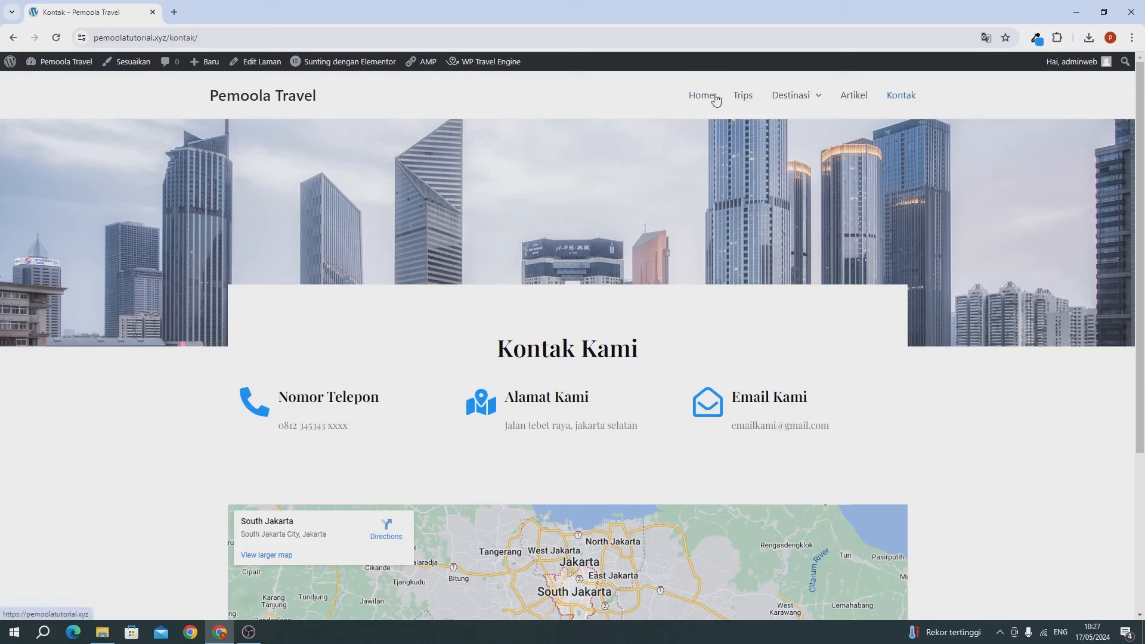
# Step: Open the dashboard in a new first tab and launch Tampilan > Sesuaikan
pyautogui.click(278, 102)
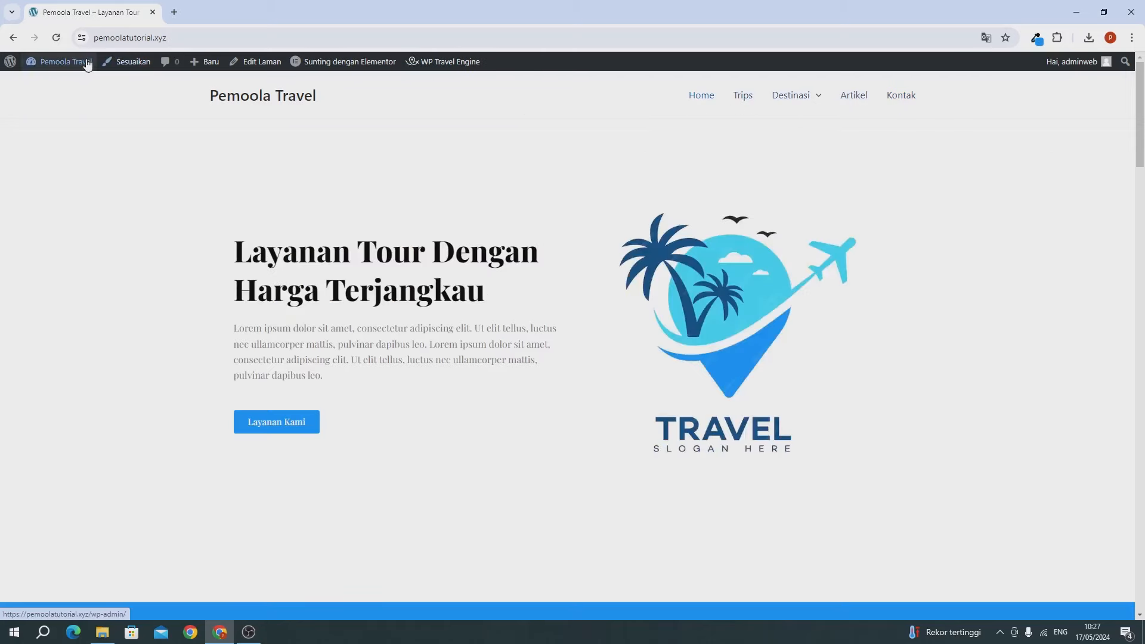
pyautogui.moveTo(63, 61)
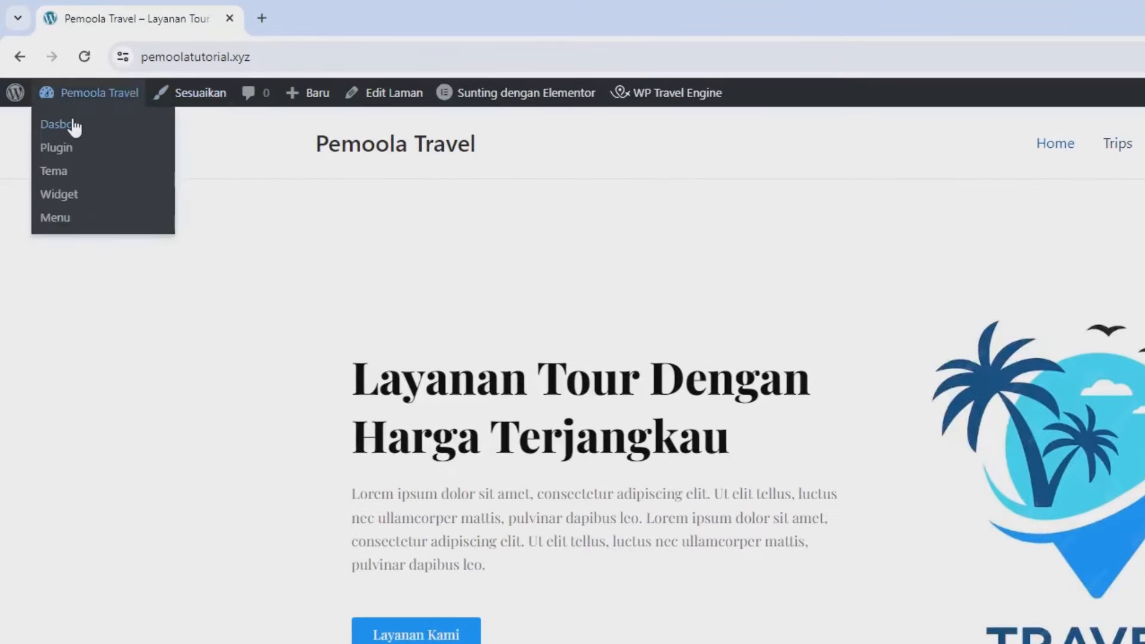
pyautogui.rightClick(72, 119)
pyautogui.click(157, 143)
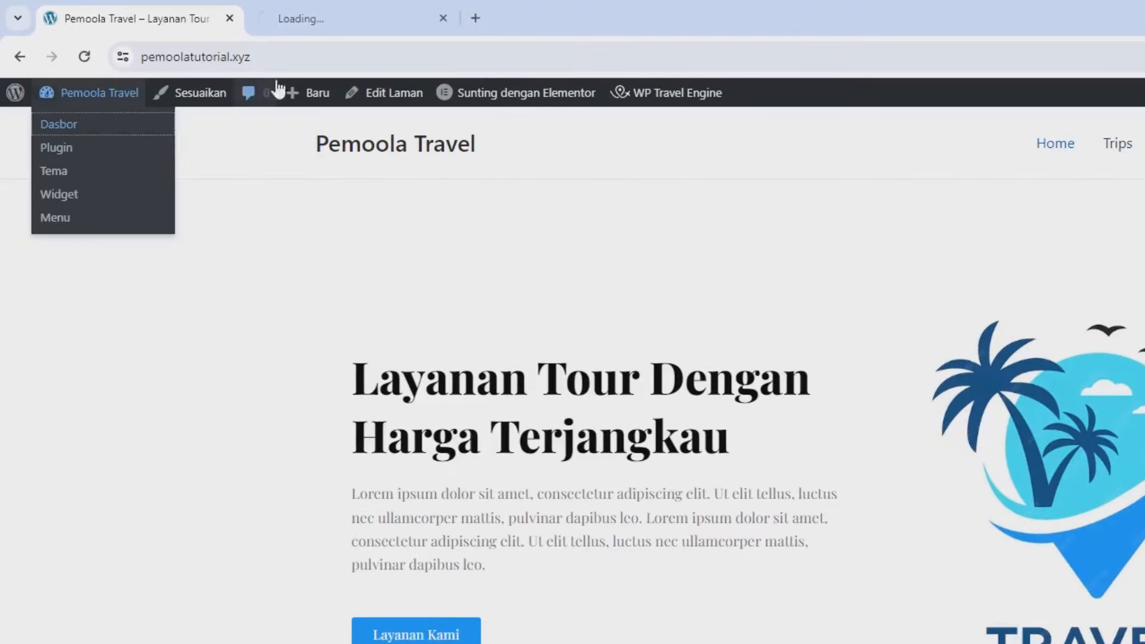
pyautogui.moveTo(291, 30); pyautogui.dragTo(167, 25)
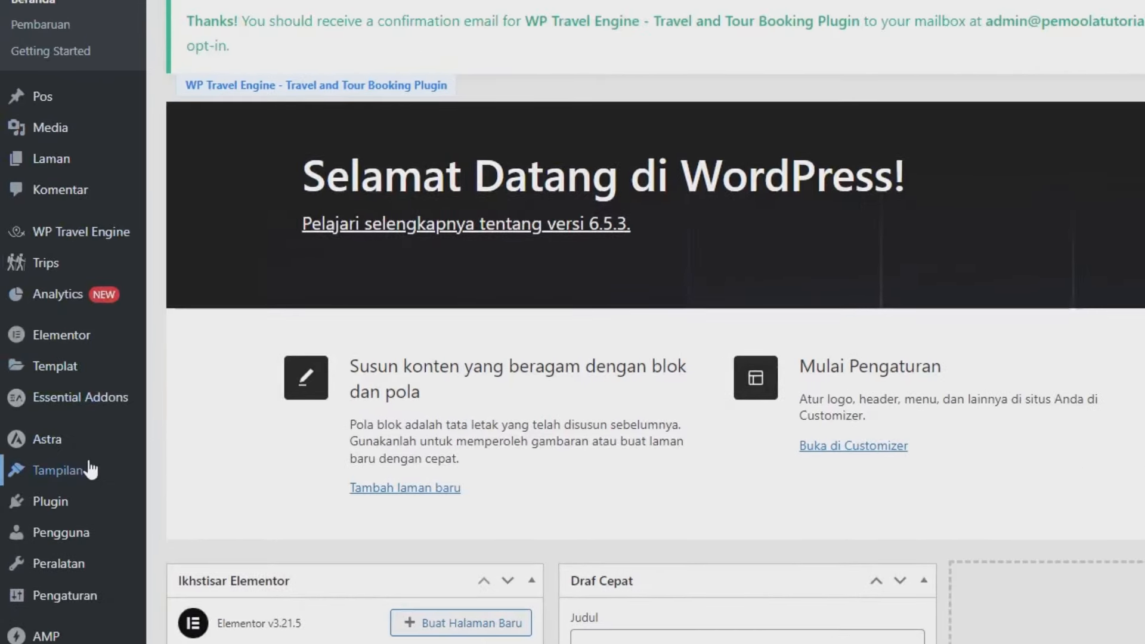
pyautogui.moveTo(59, 453)
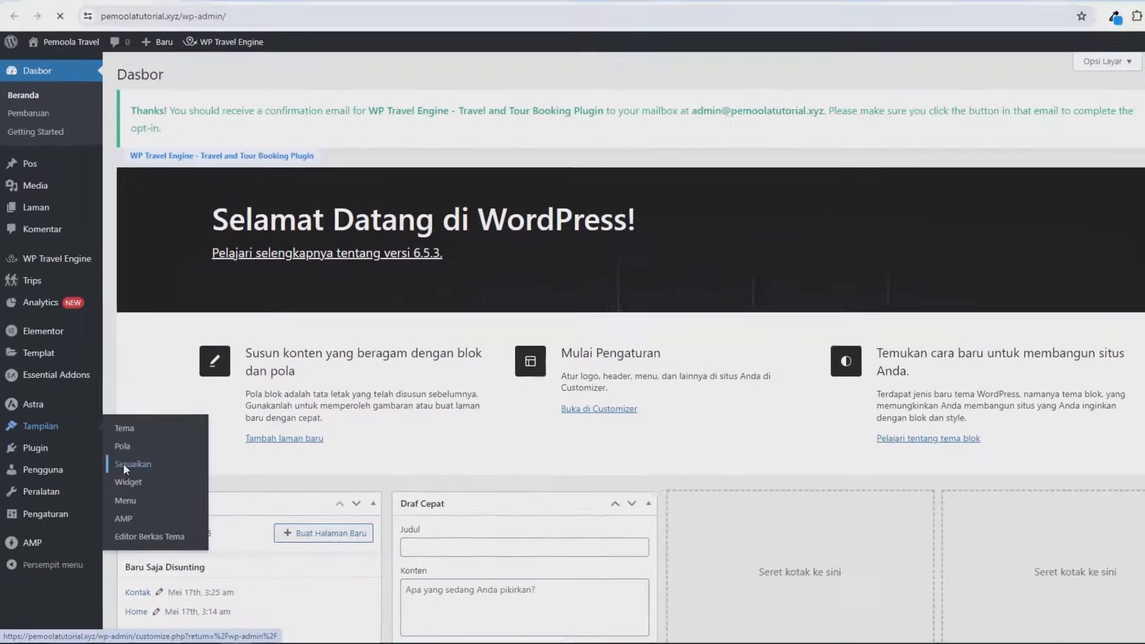
pyautogui.click(176, 525)
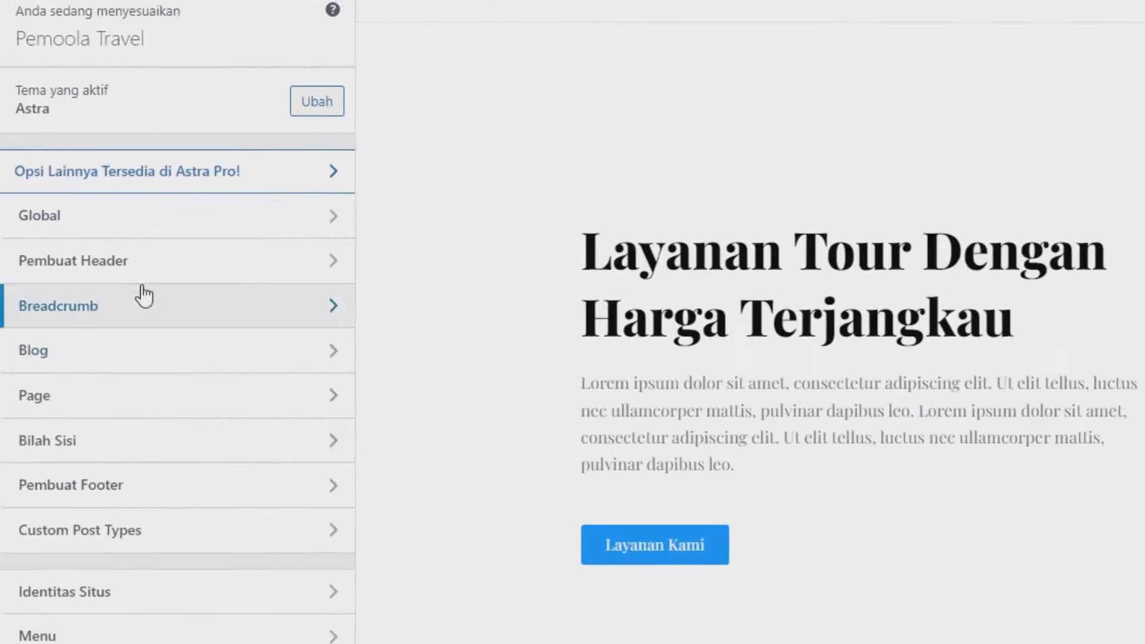
# Step: Set the main menu's link hover colour to dark navy in the header builder
pyautogui.click(116, 267)
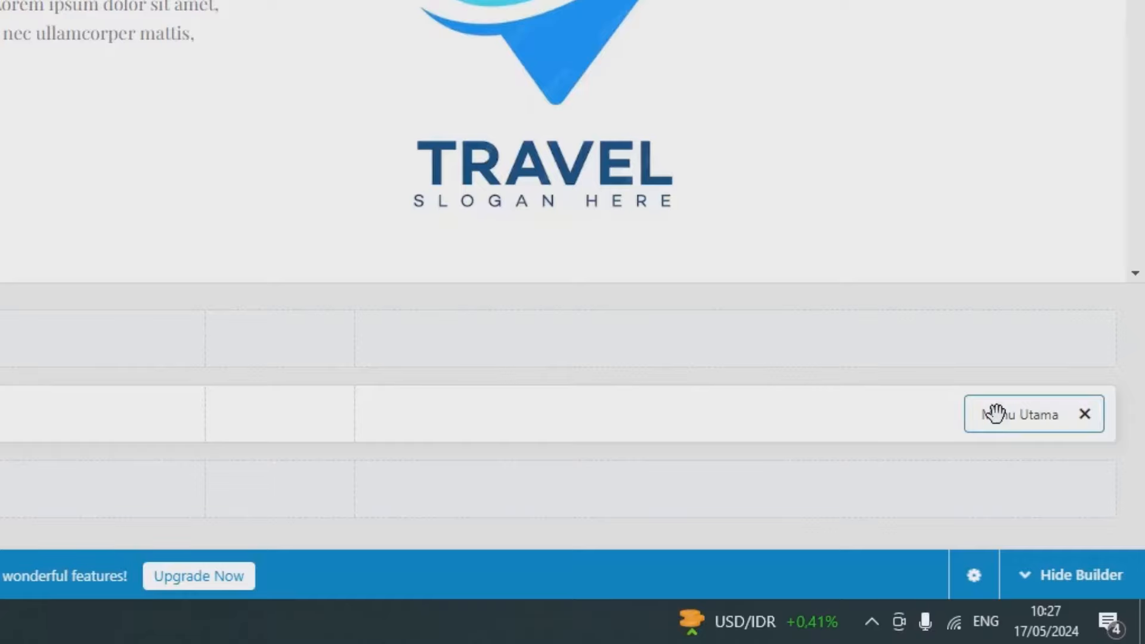
pyautogui.click(994, 412)
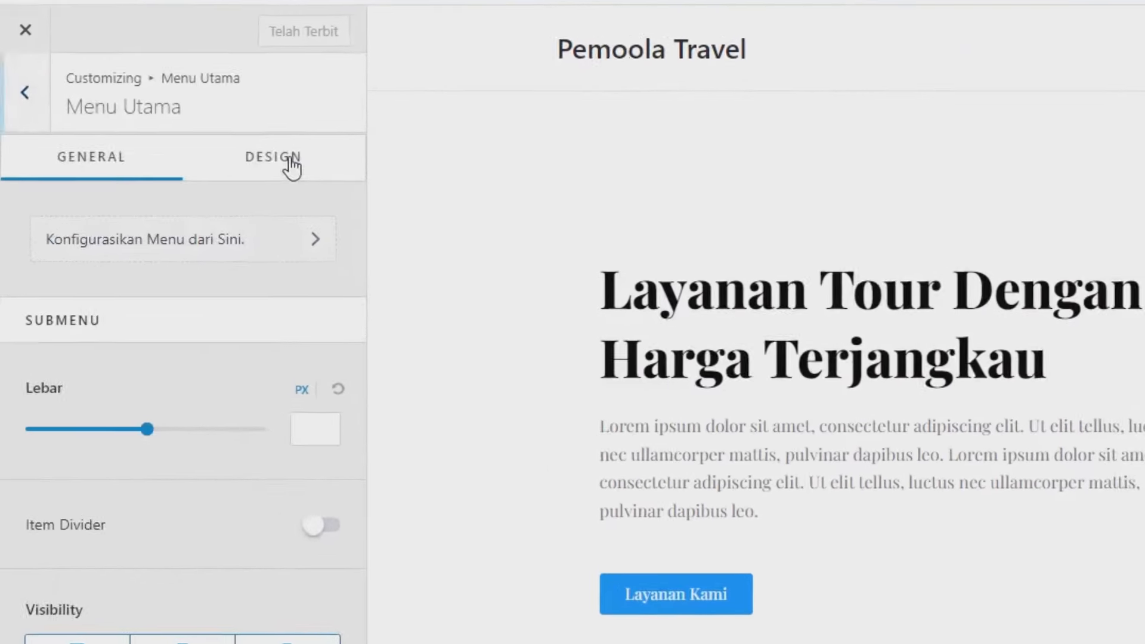
pyautogui.click(189, 146)
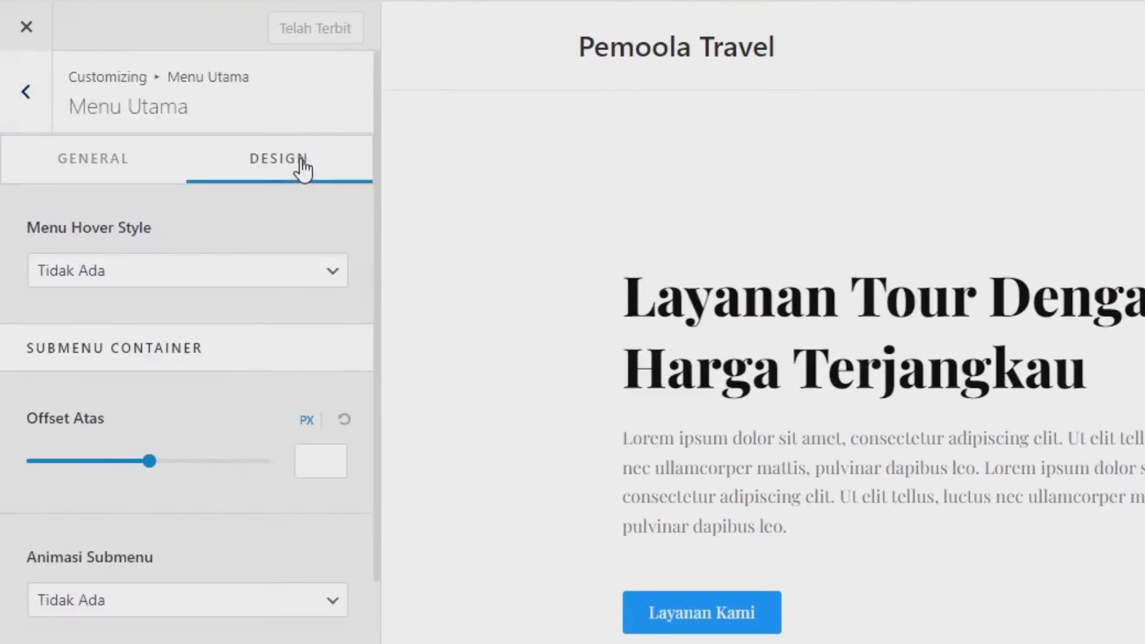
pyautogui.scroll(-5, 134, 376)
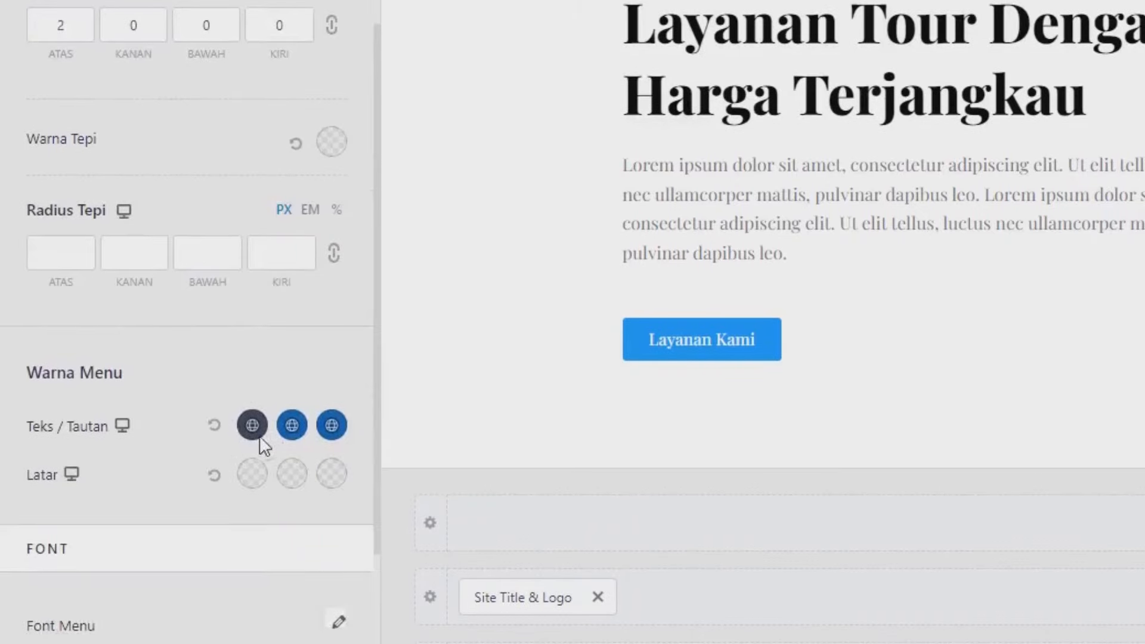
pyautogui.click(292, 430)
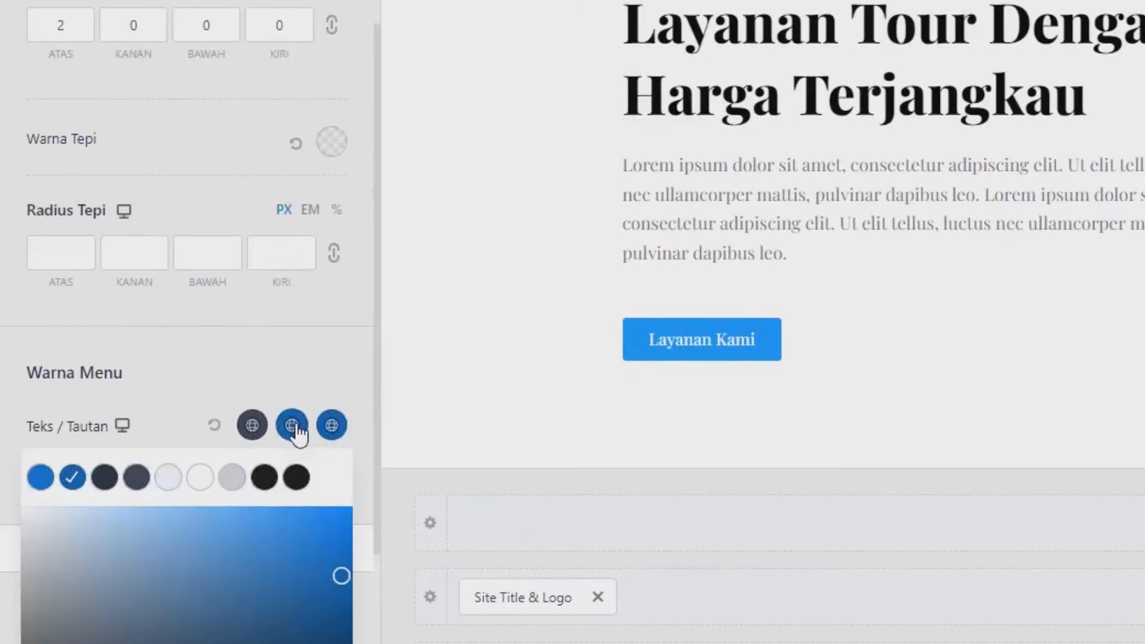
pyautogui.scroll(-4, 232, 463)
pyautogui.moveTo(241, 439); pyautogui.dragTo(324, 287)
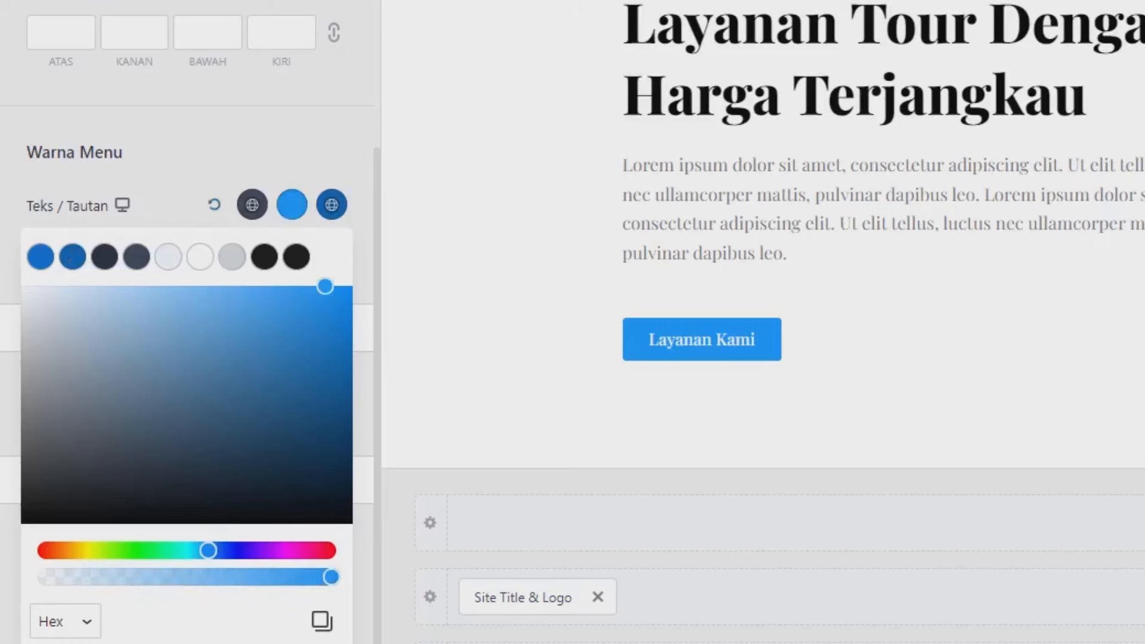
# Step: Set the main menu's active link colour to #1194FE
pyautogui.click(330, 206)
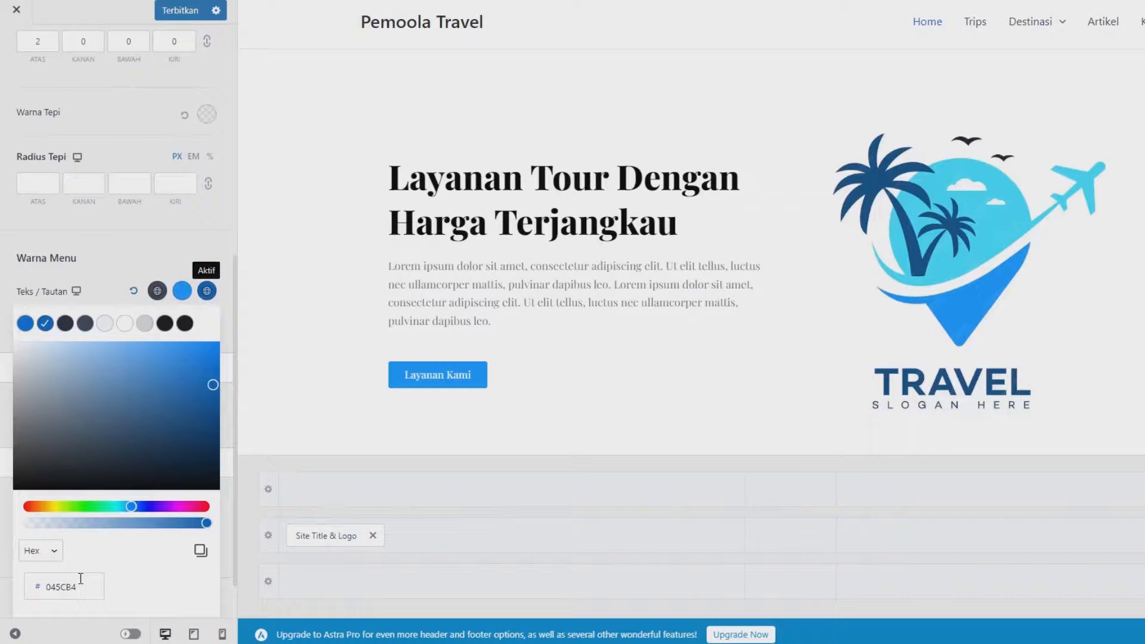
pyautogui.doubleClick(80, 579)
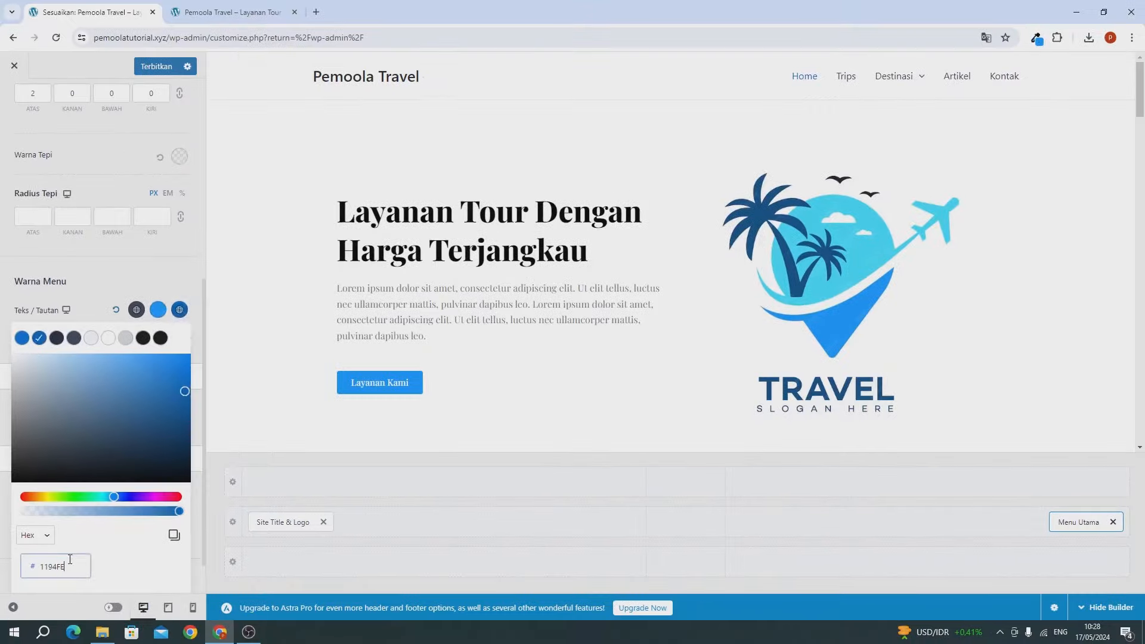
pyautogui.write('1194FE')
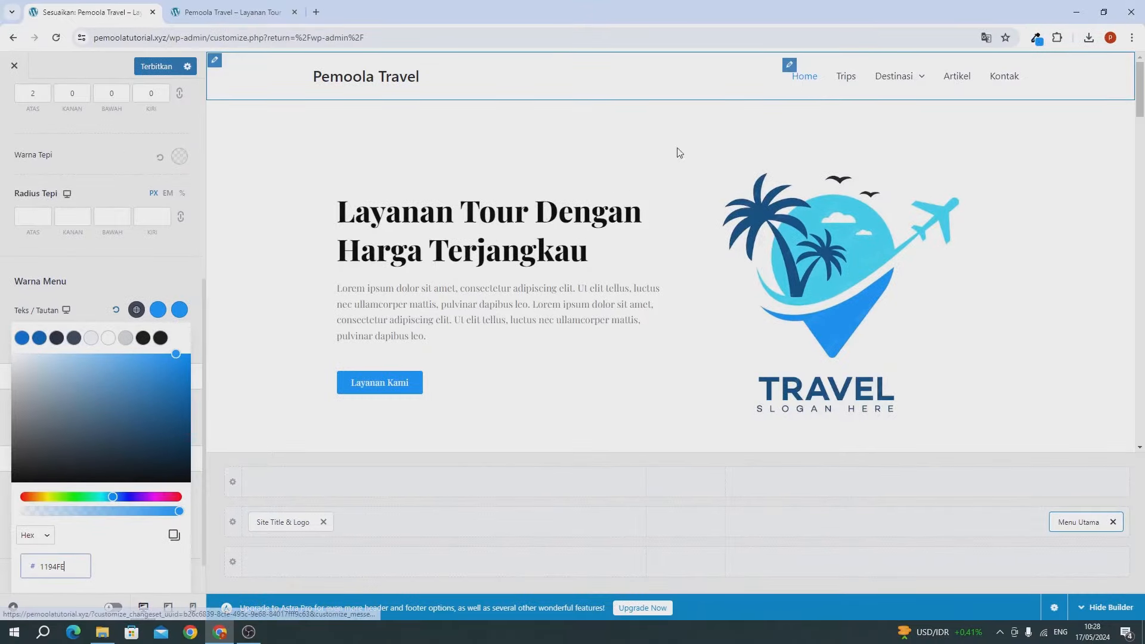
pyautogui.click(156, 284)
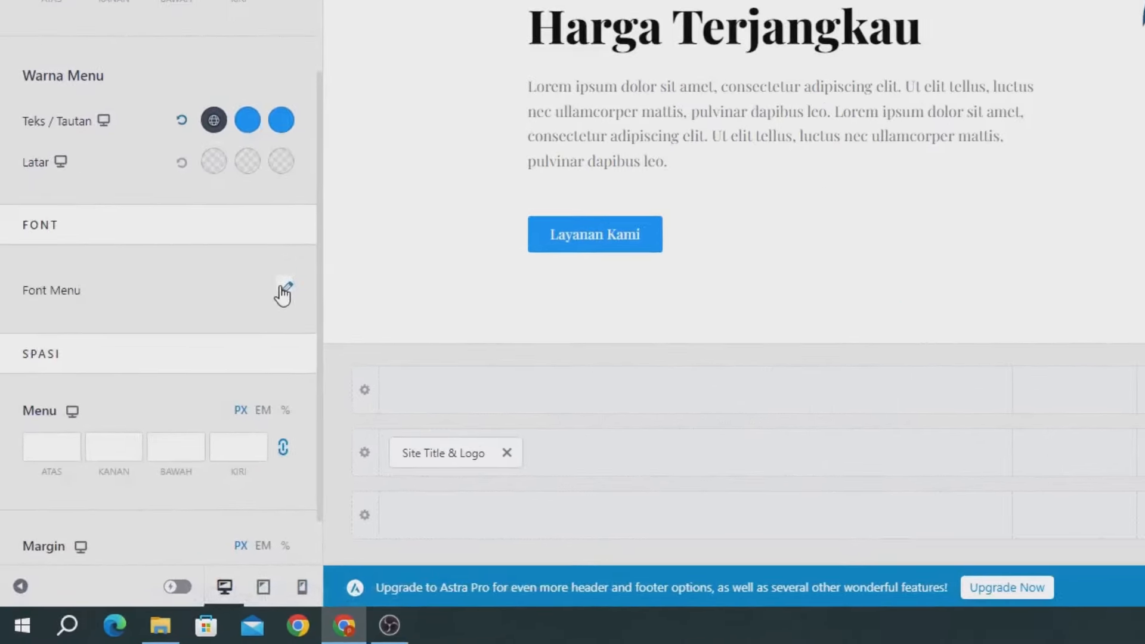
# Step: Choose Playfair Display as the menu font family
pyautogui.click(235, 302)
pyautogui.click(110, 370)
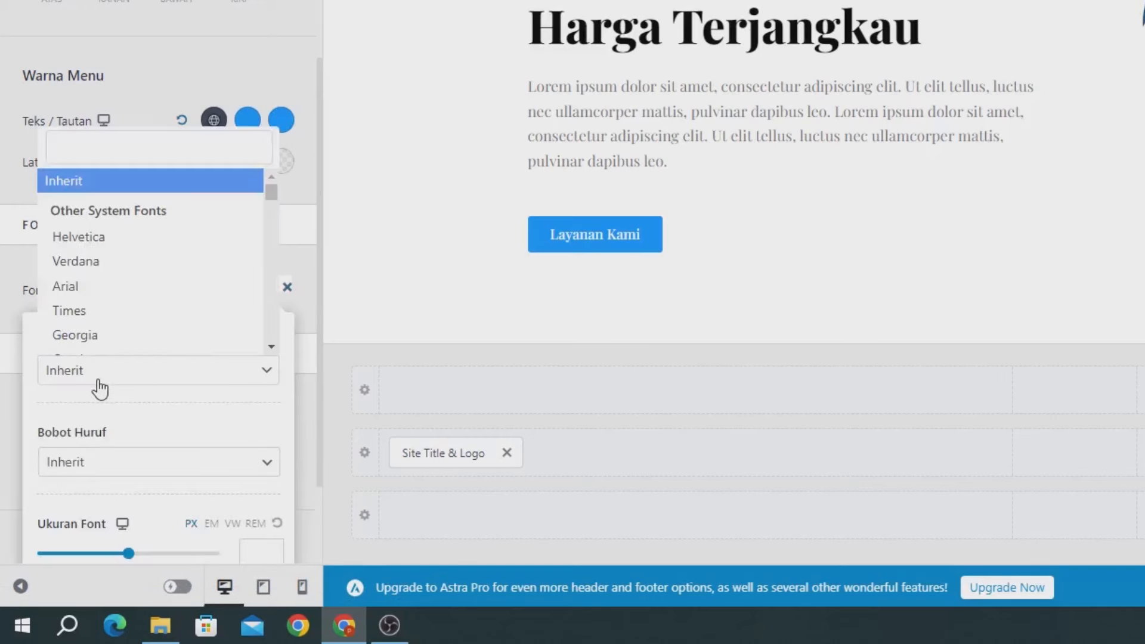
pyautogui.click(136, 148)
pyautogui.write('p')
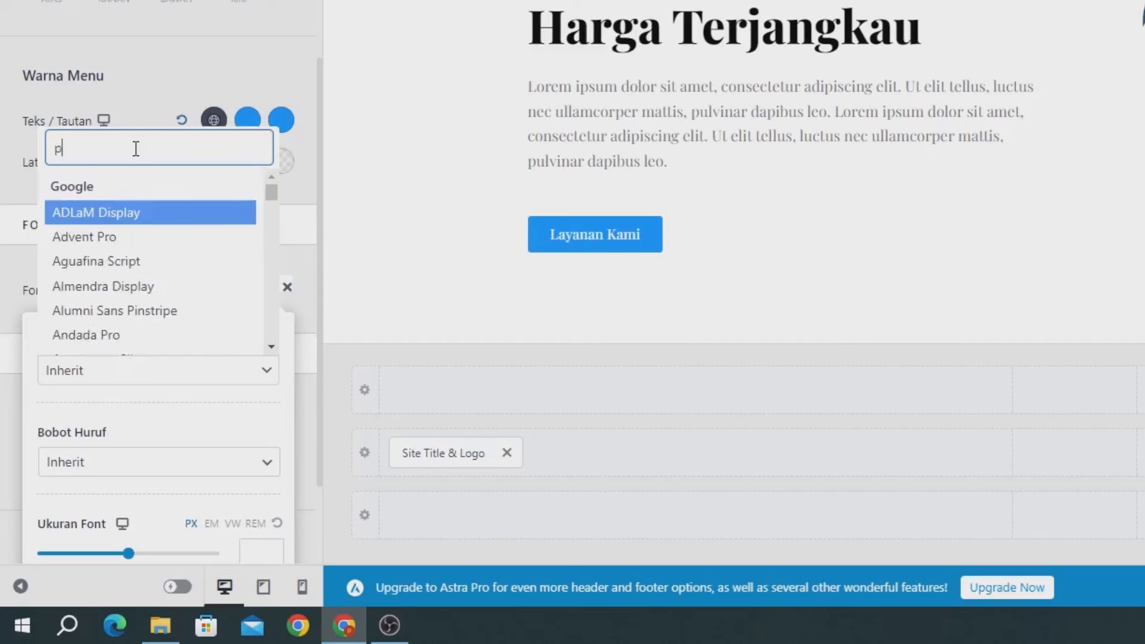
pyautogui.write('la')
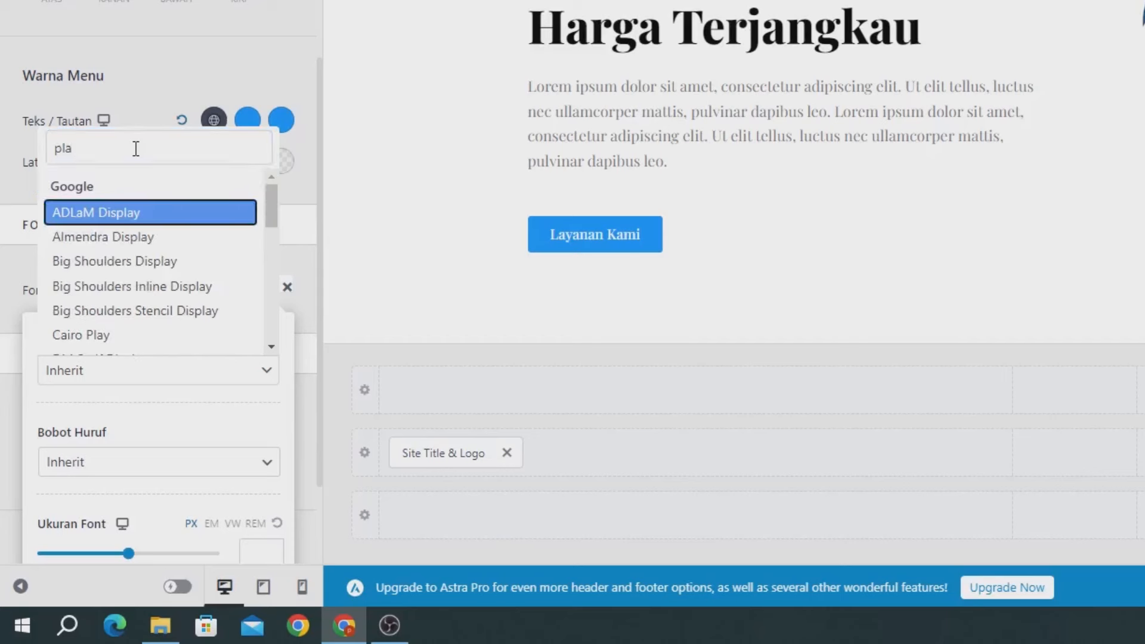
pyautogui.write('yf')
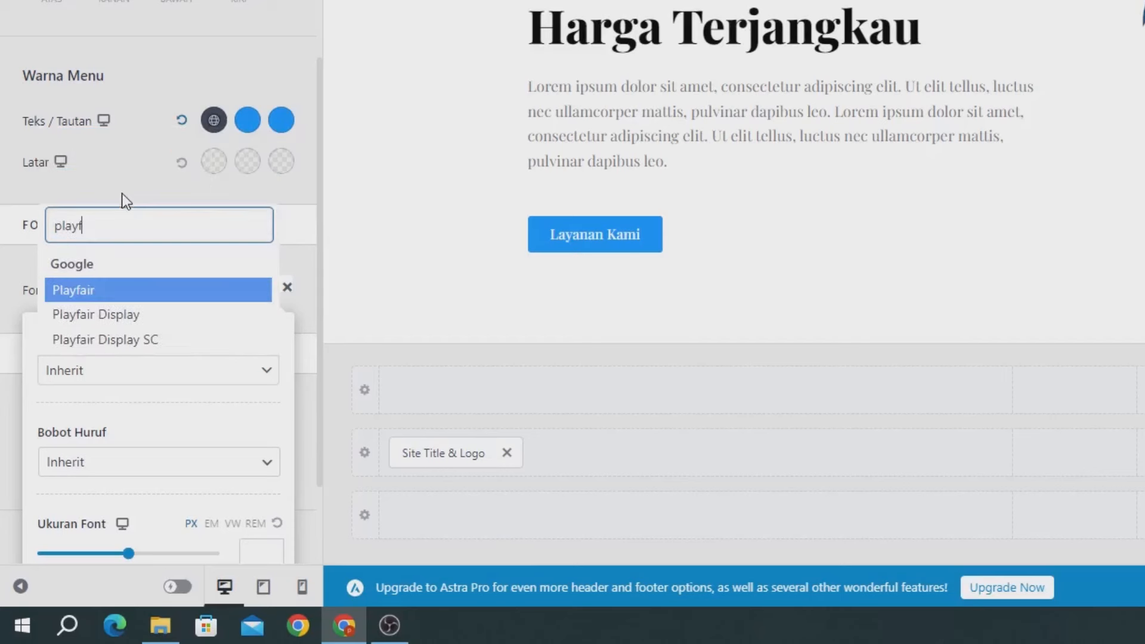
pyautogui.click(110, 312)
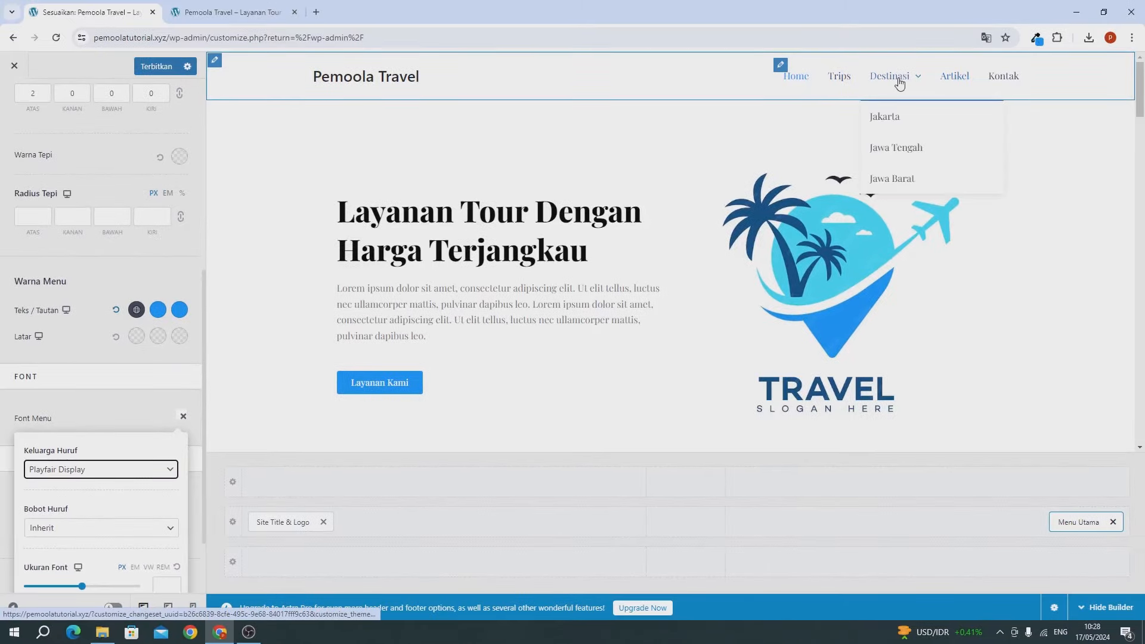
pyautogui.click(183, 416)
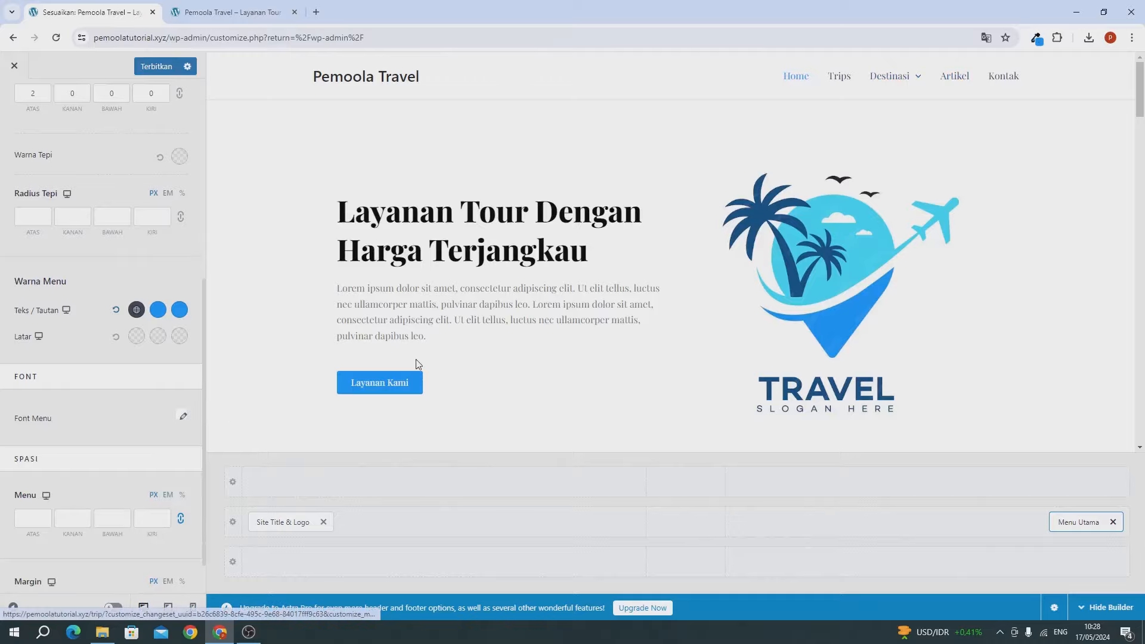
# Step: Publish the pending Customizer changes with Terbitkan
pyautogui.scroll(-6, 417, 359)
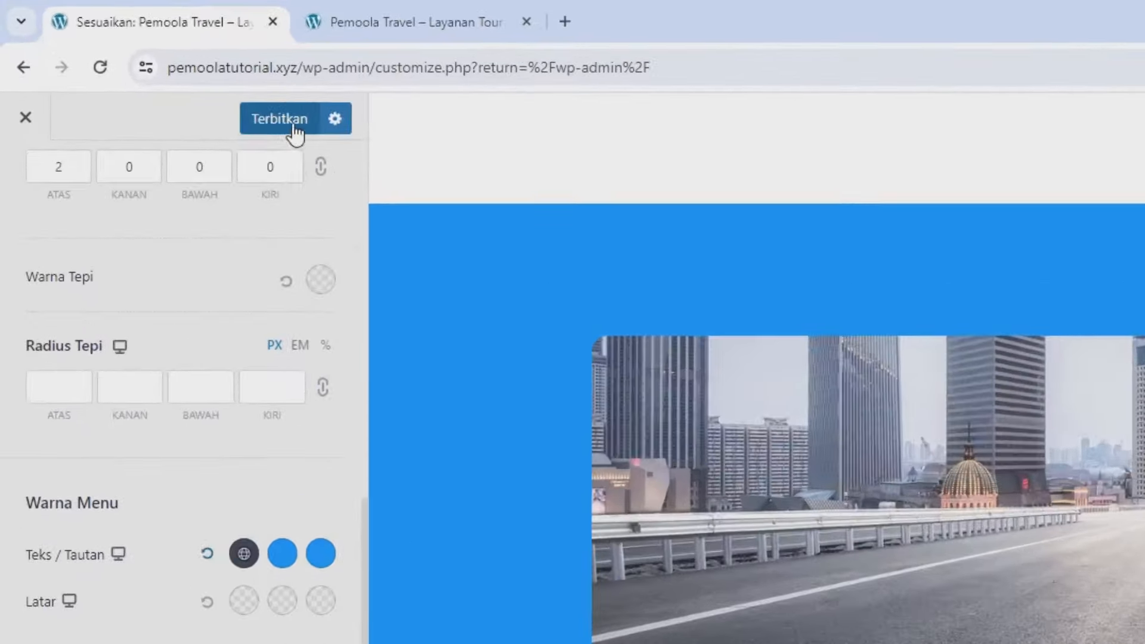
pyautogui.click(294, 132)
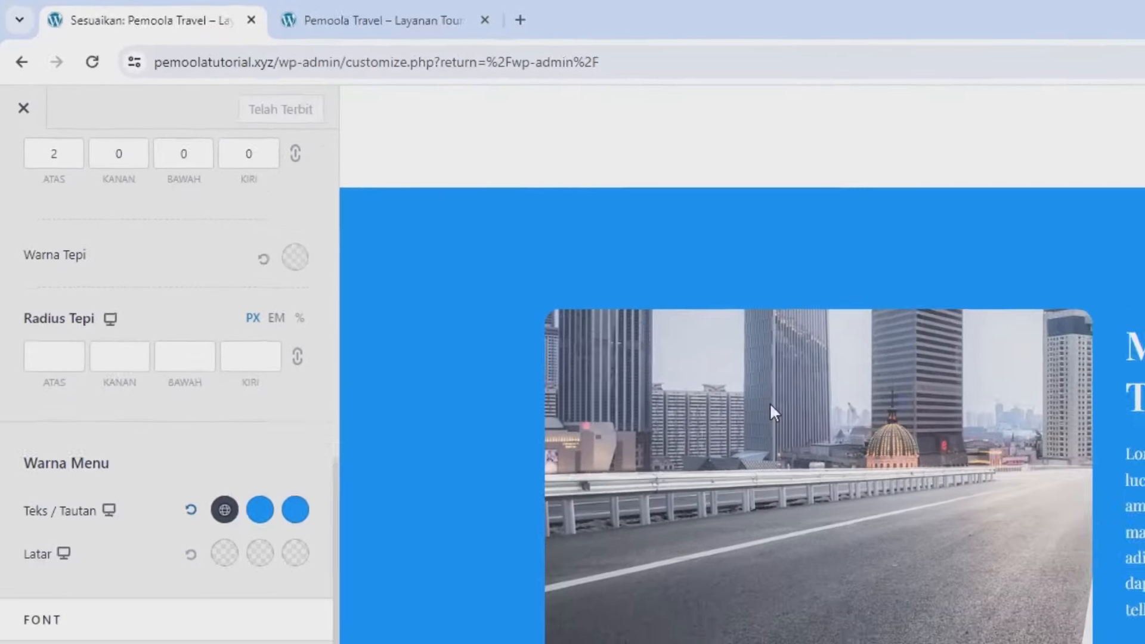
pyautogui.scroll(-15, 902, 507)
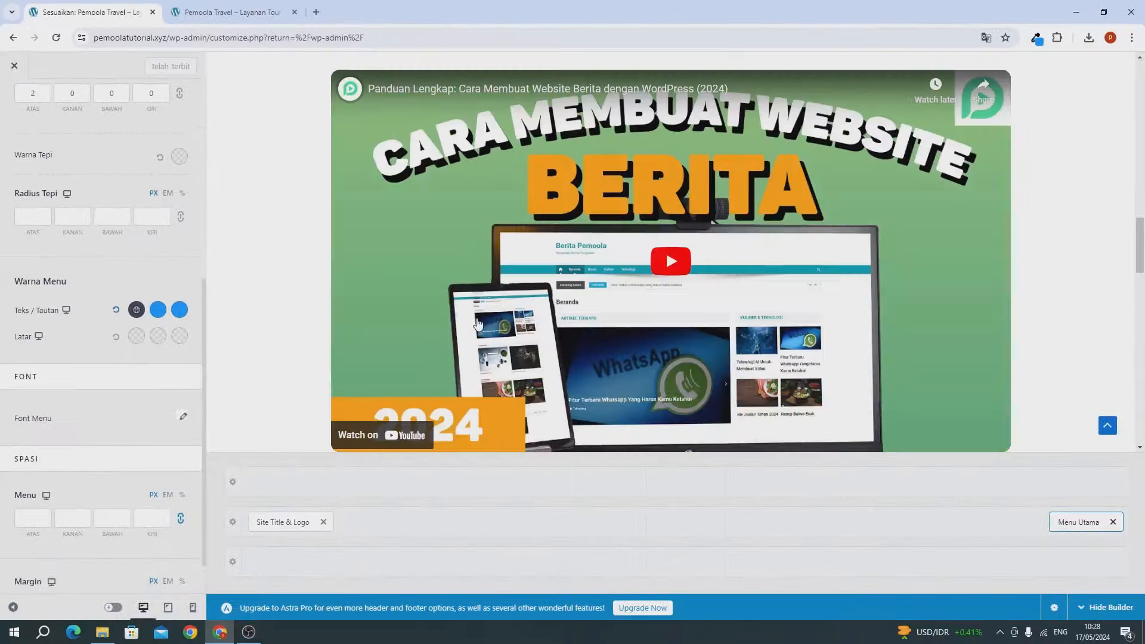
pyautogui.scroll(-5, 484, 352)
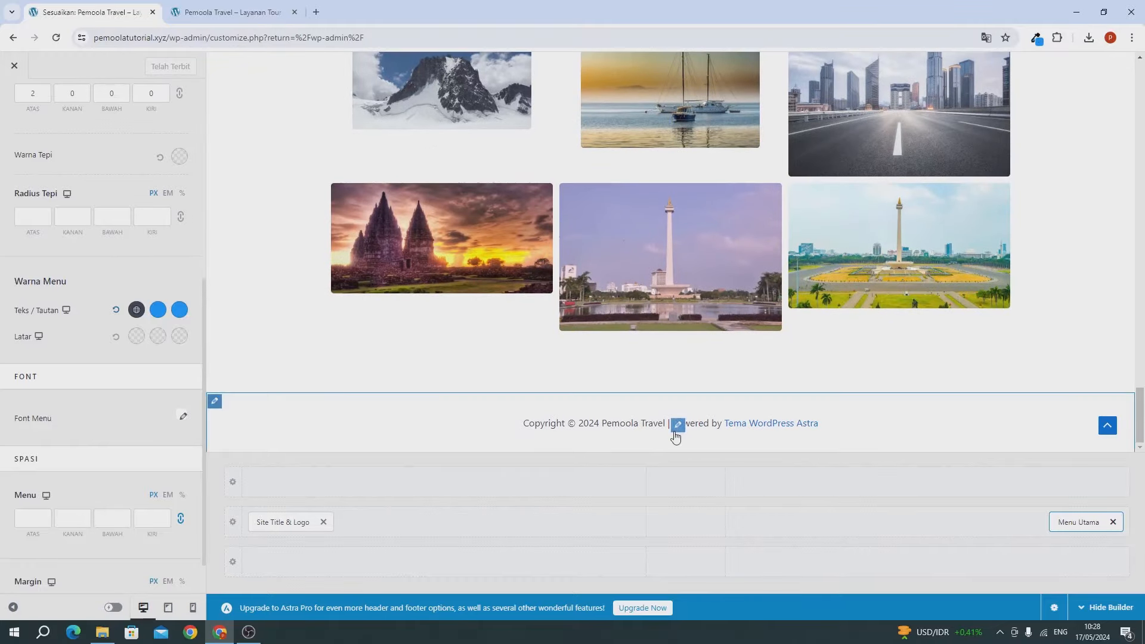
pyautogui.scroll(6, 124, 208)
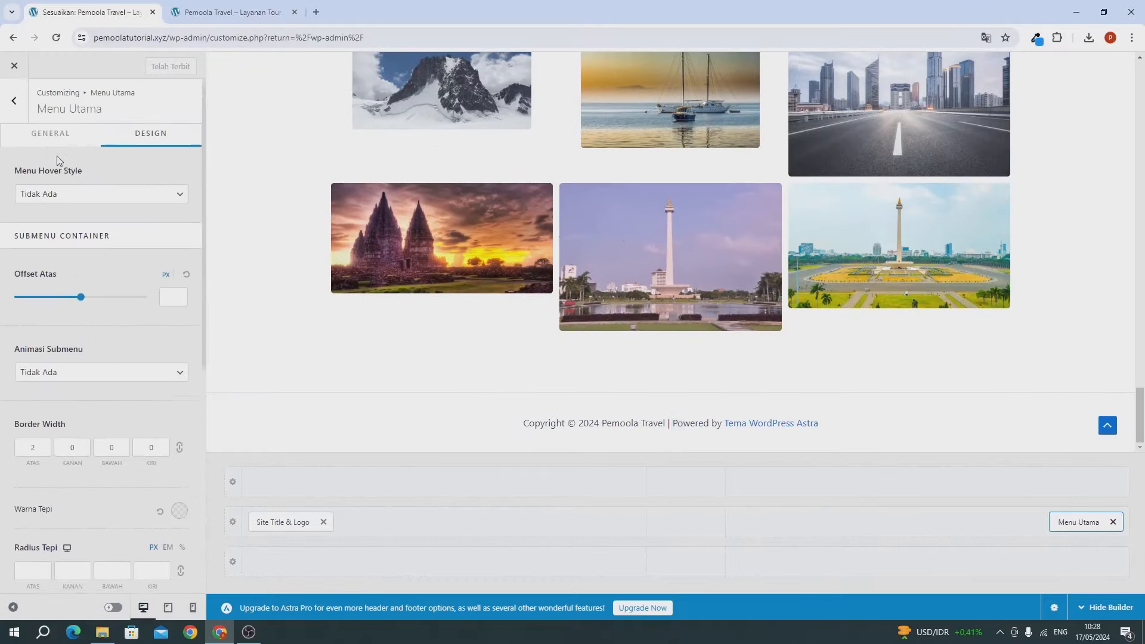
# Step: Delete '| Powered by [theme_author]' from the footer Hak Cipta text and publish
pyautogui.click(15, 101)
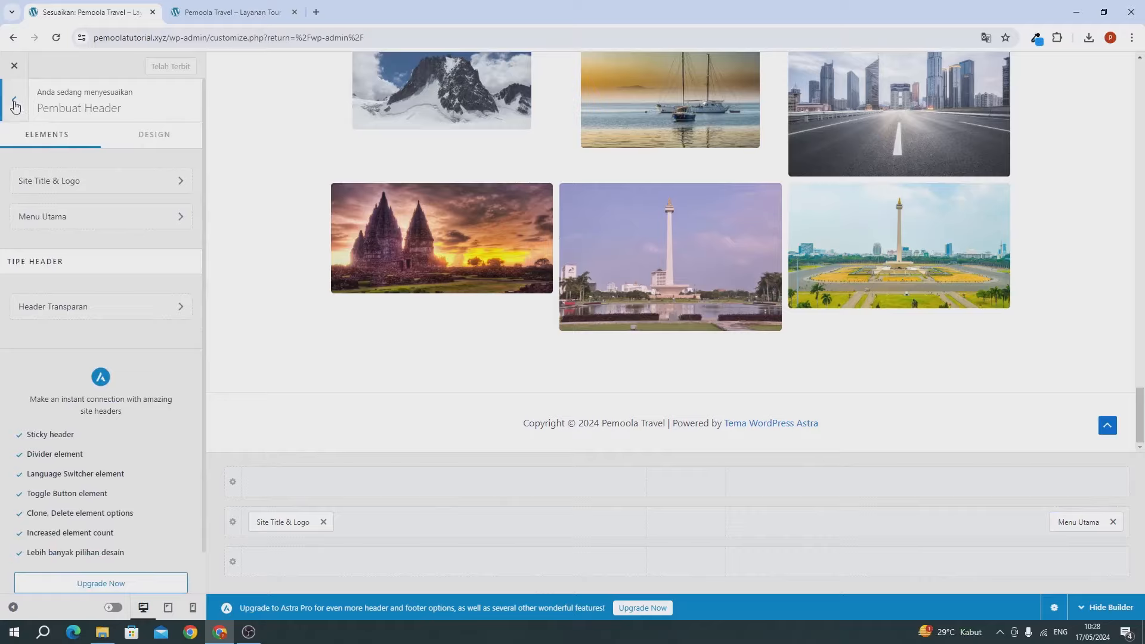
pyautogui.click(15, 103)
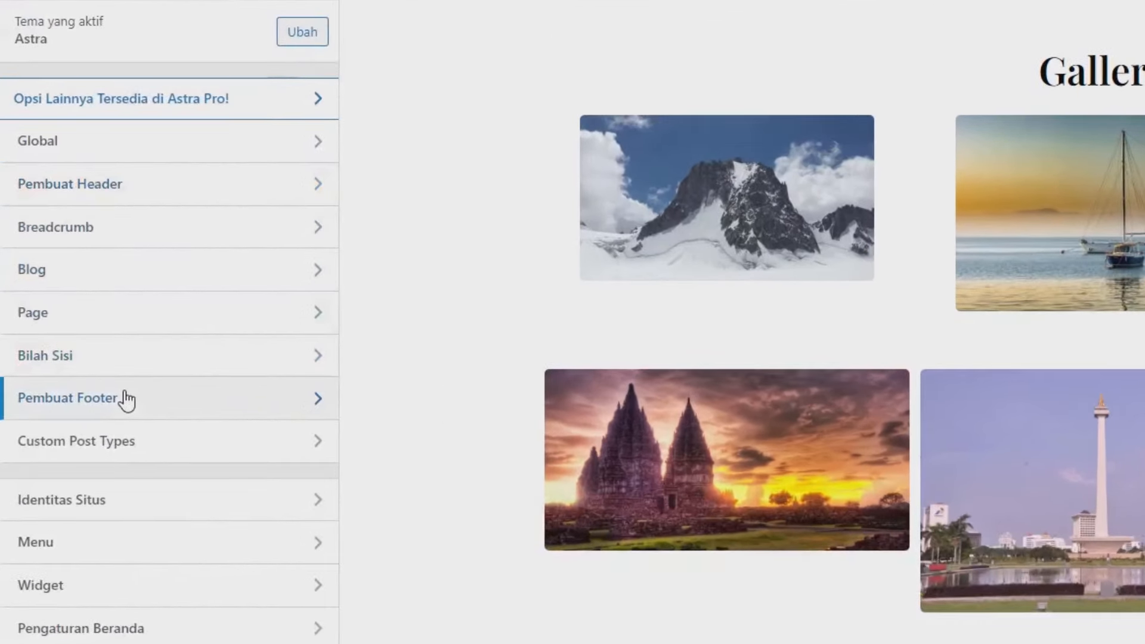
pyautogui.click(126, 398)
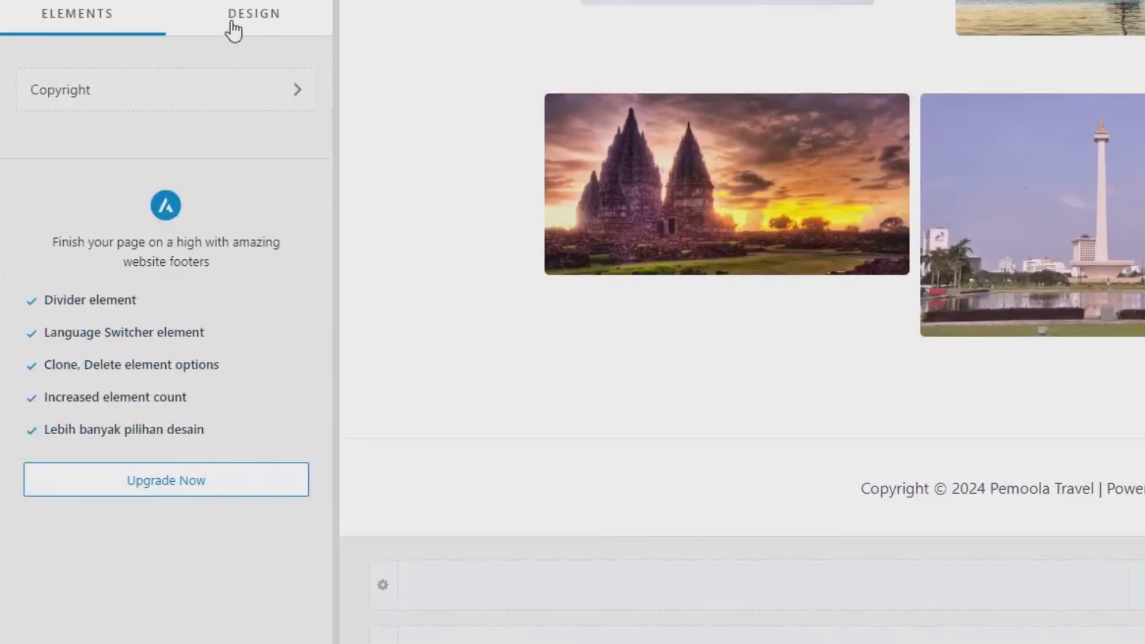
pyautogui.click(177, 90)
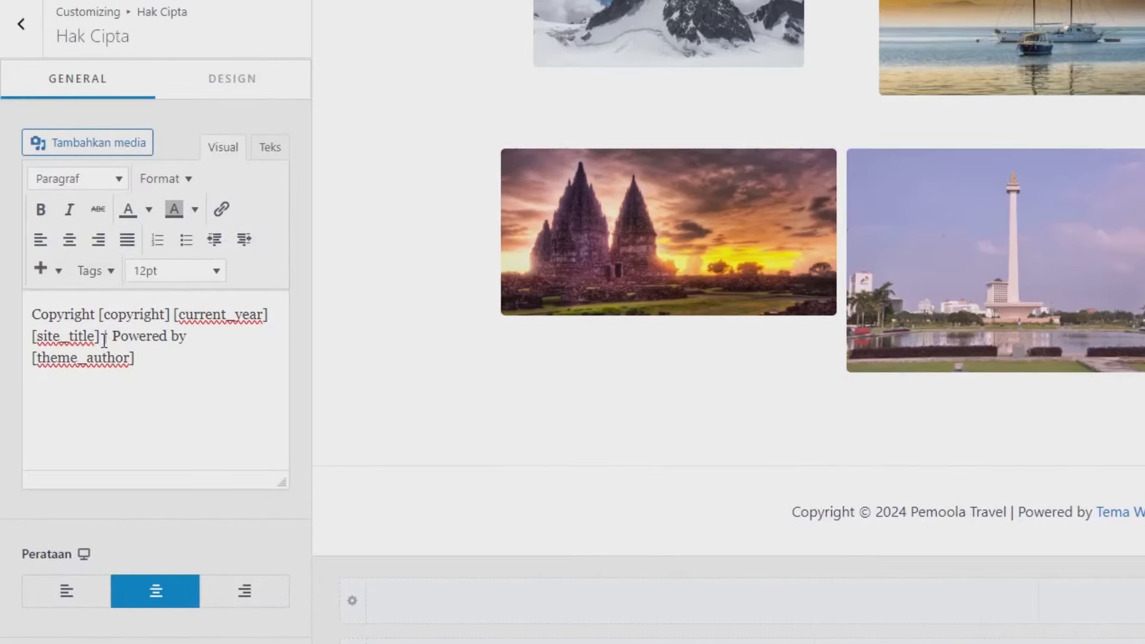
pyautogui.moveTo(105, 338); pyautogui.dragTo(148, 358)
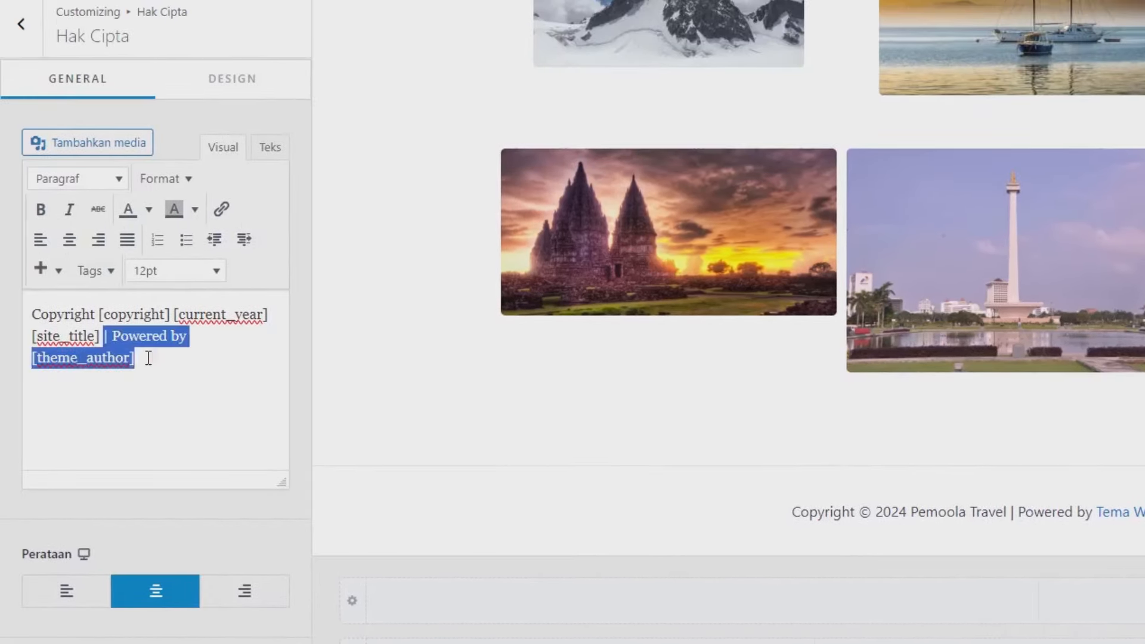
pyautogui.press('BackSpace')
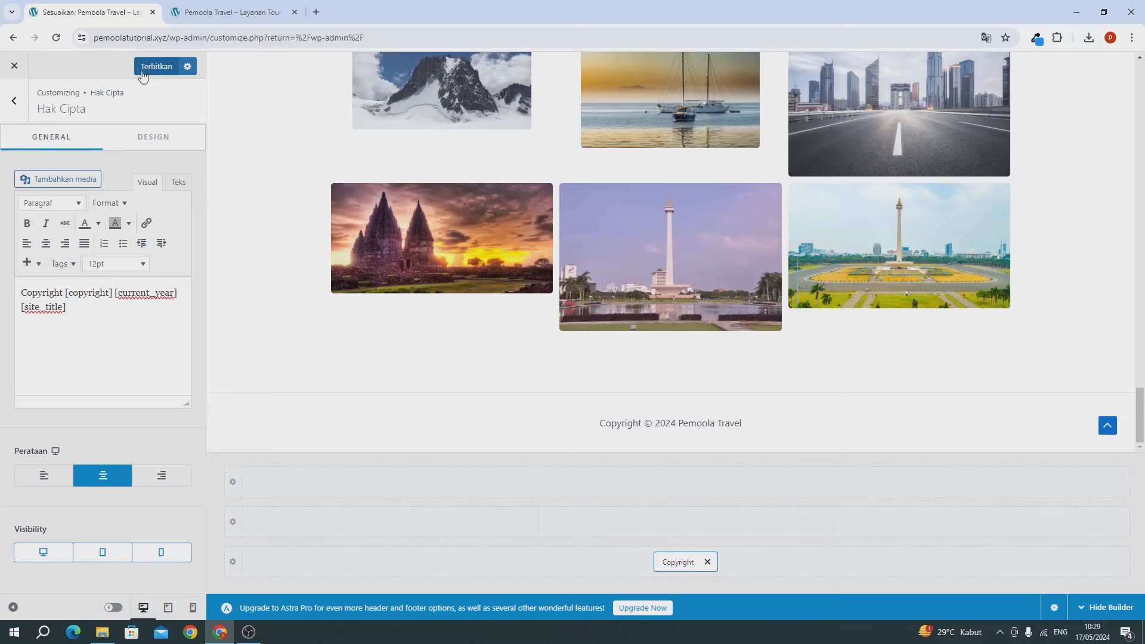
pyautogui.click(216, 0)
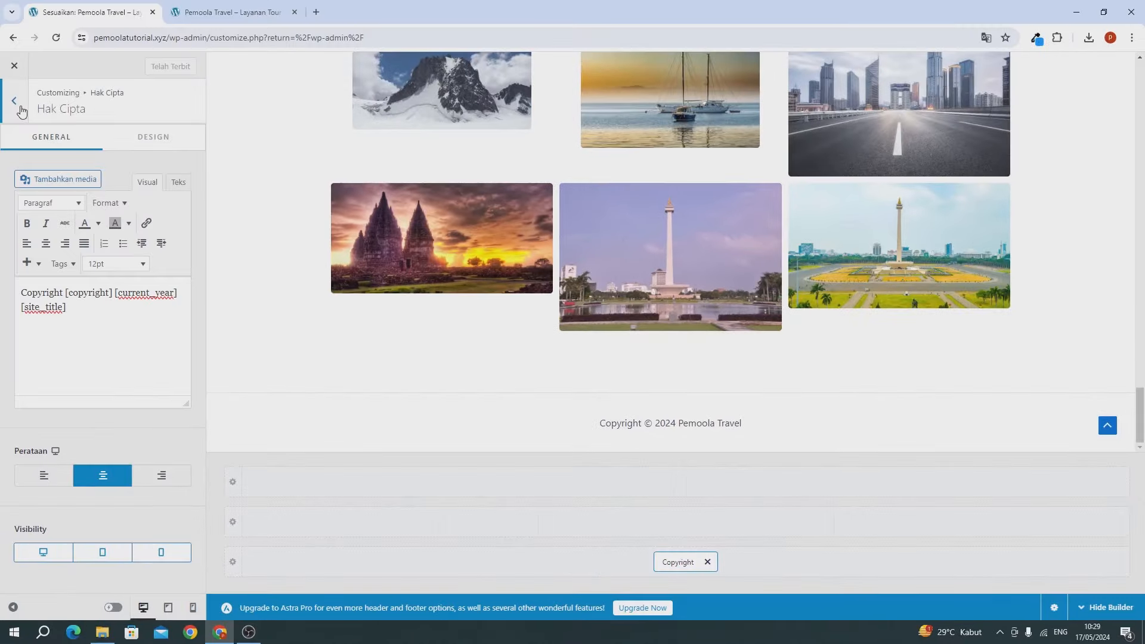
# Step: Switch off Enable Scroll to Top under Global > Gulir Ke Atas and publish
pyautogui.click(14, 101)
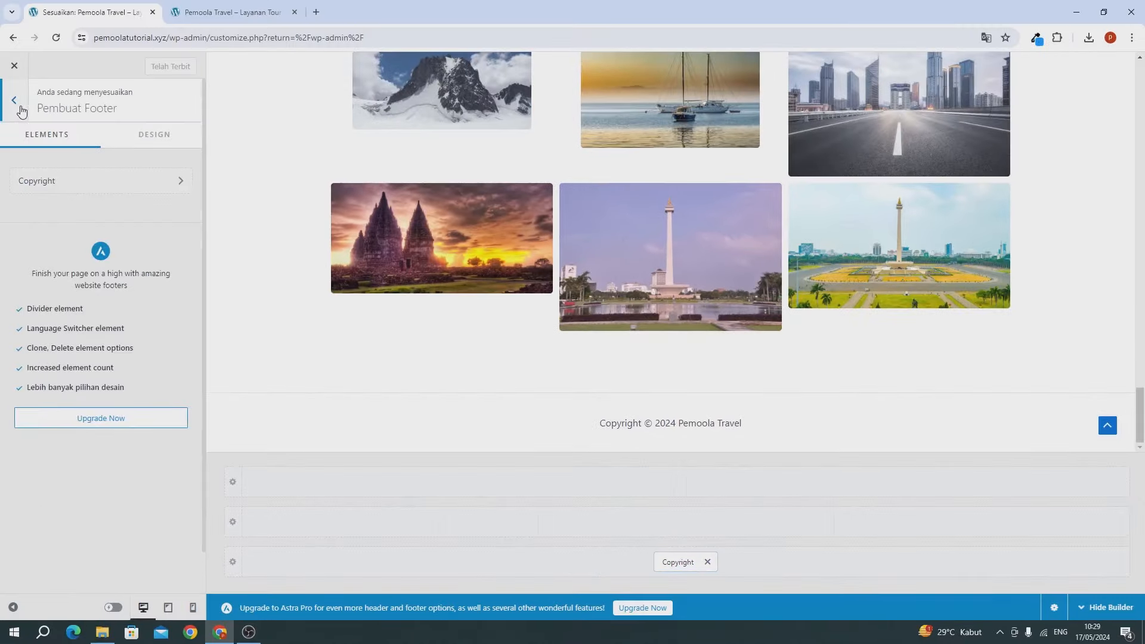
pyautogui.click(17, 104)
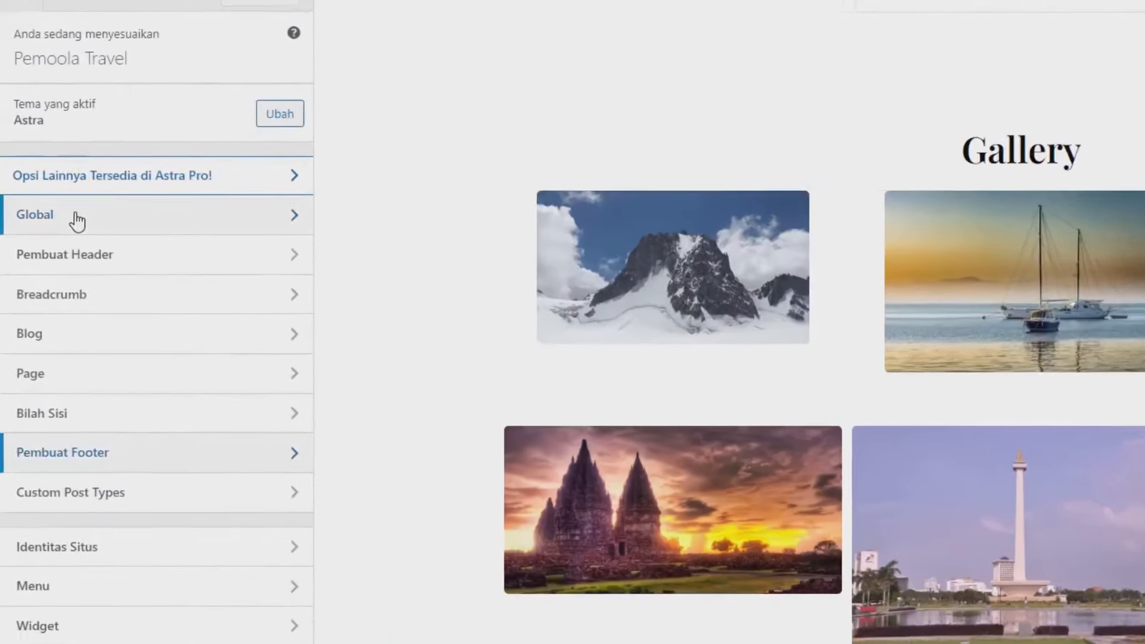
pyautogui.click(53, 216)
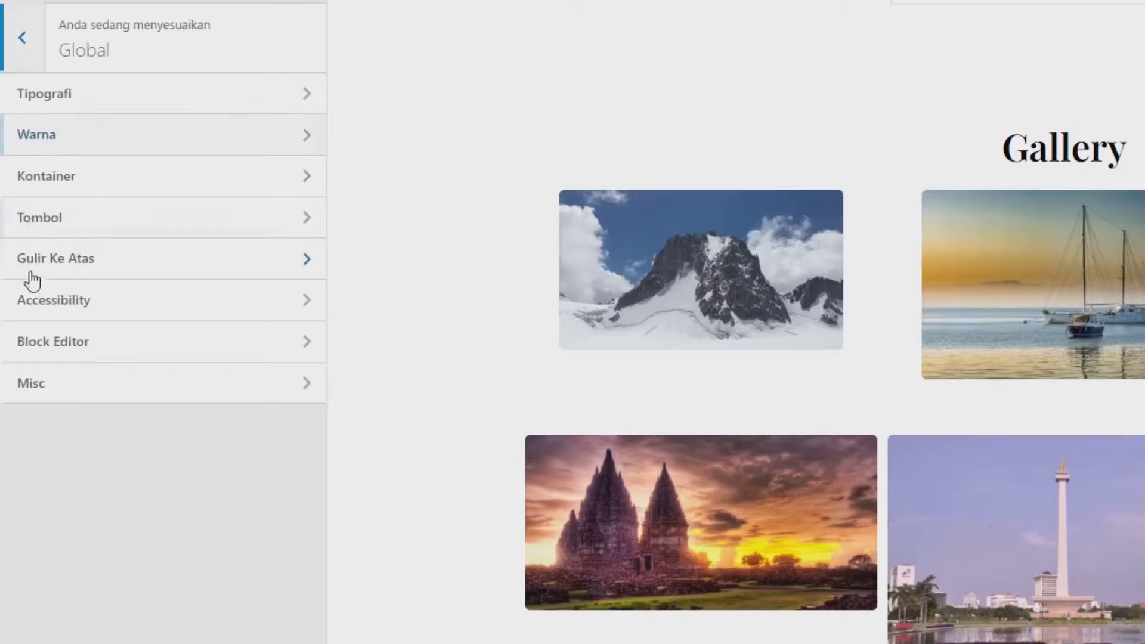
pyautogui.click(71, 271)
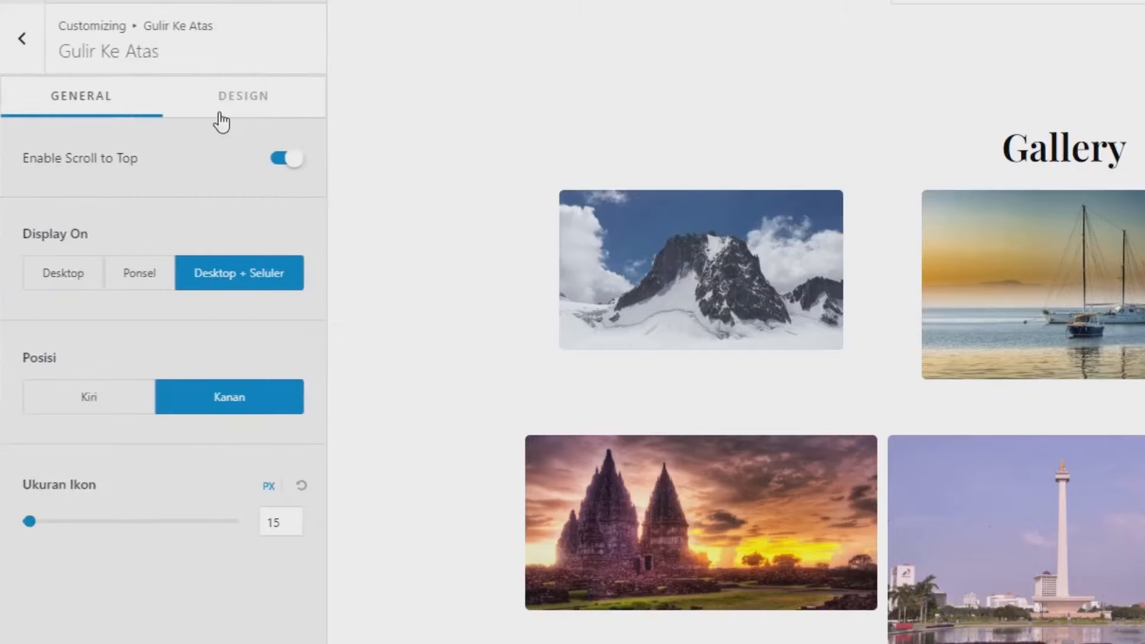
pyautogui.click(280, 157)
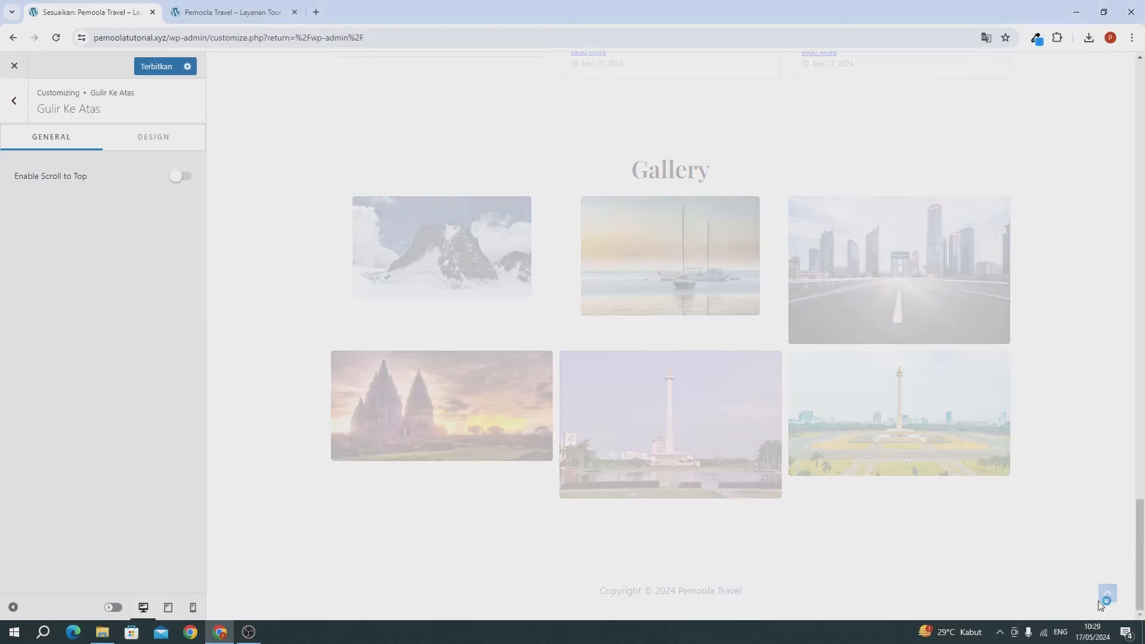
pyautogui.click(159, 67)
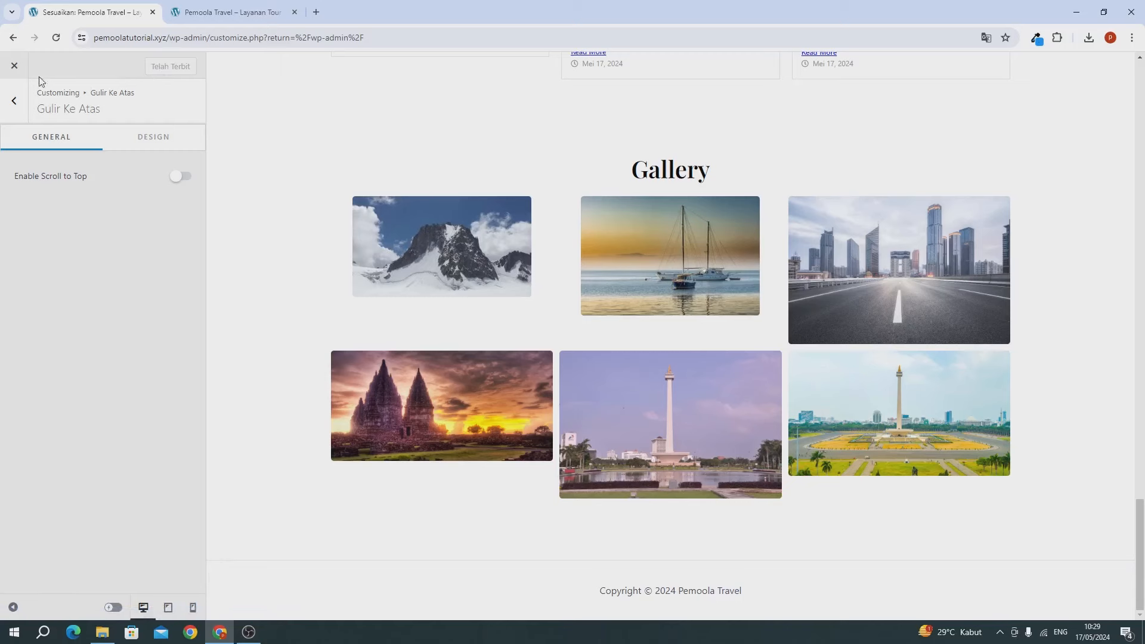
# Step: Close the customizer, reload the live Pemoola Travel homepage and scroll to check the published footer
pyautogui.click(10, 71)
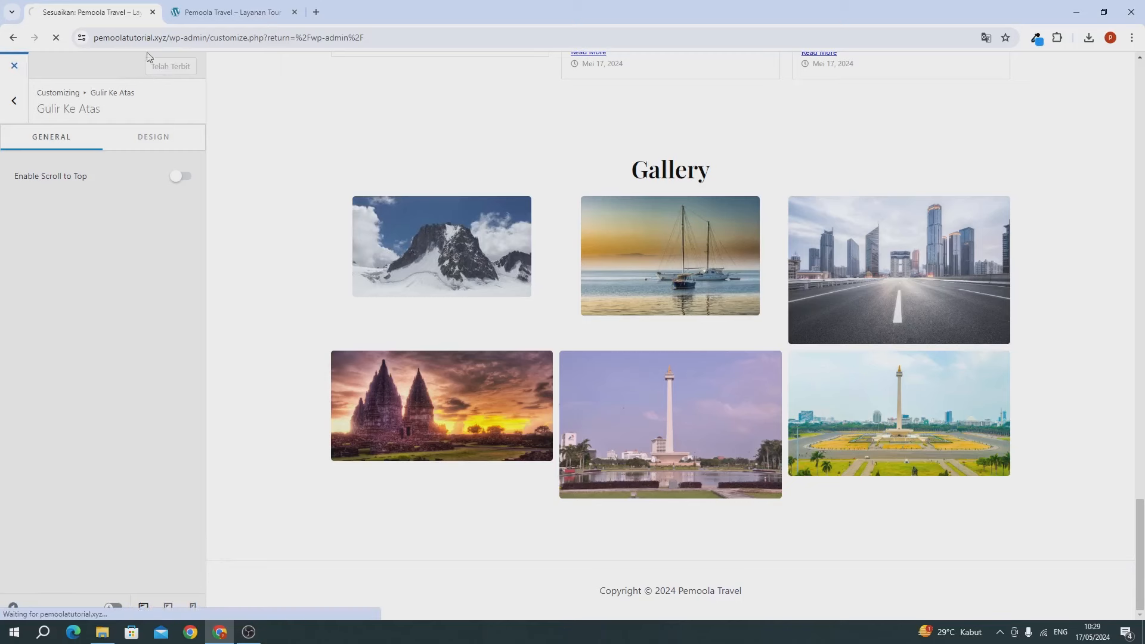
pyautogui.click(208, 21)
pyautogui.click(54, 38)
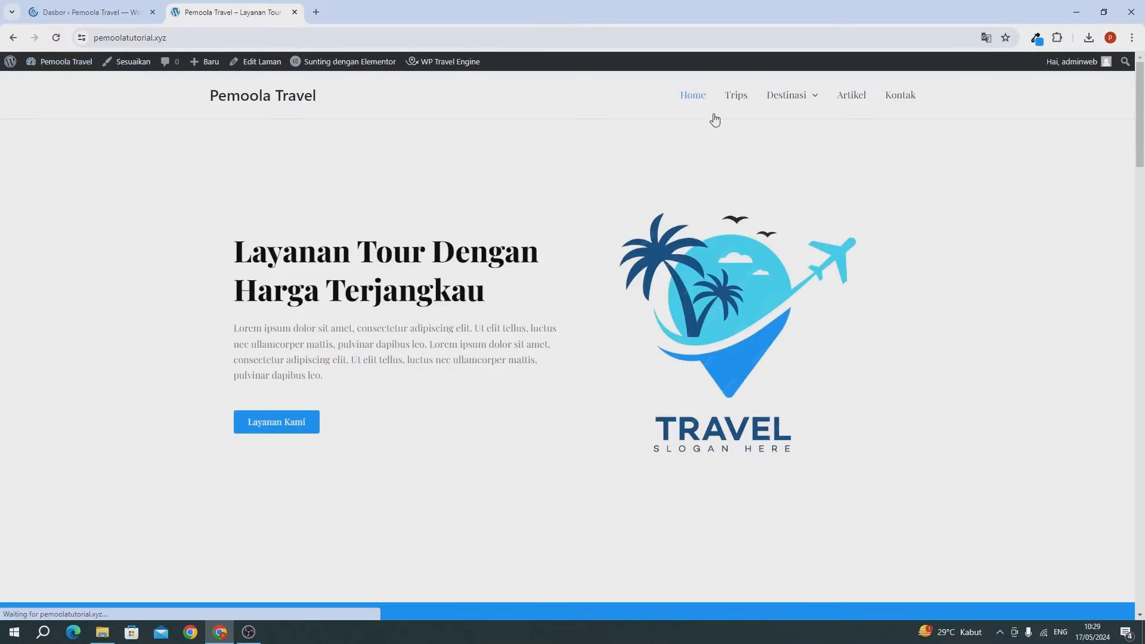
pyautogui.scroll(-20, 721, 116)
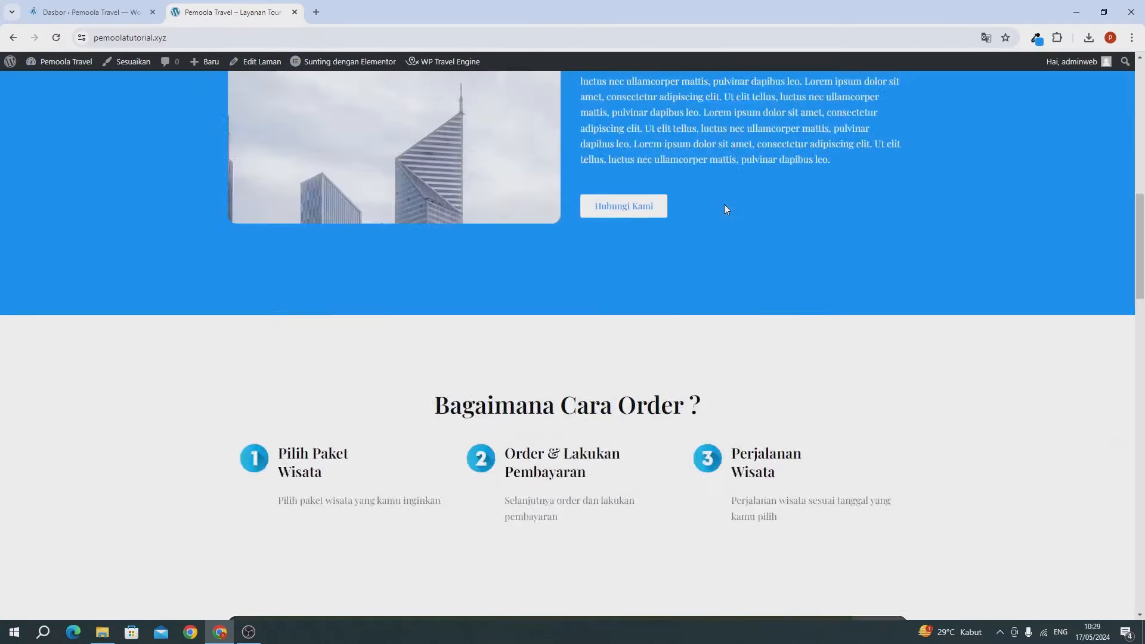
pyautogui.scroll(-10, 727, 208)
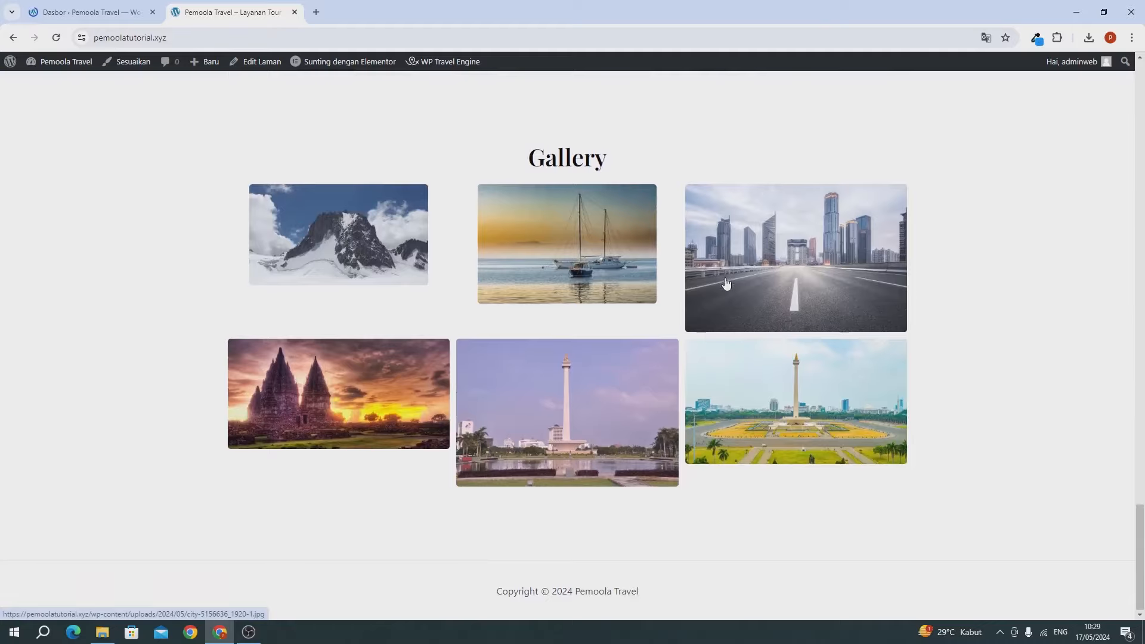
pyautogui.scroll(10, 726, 282)
pyautogui.scroll(20, 725, 280)
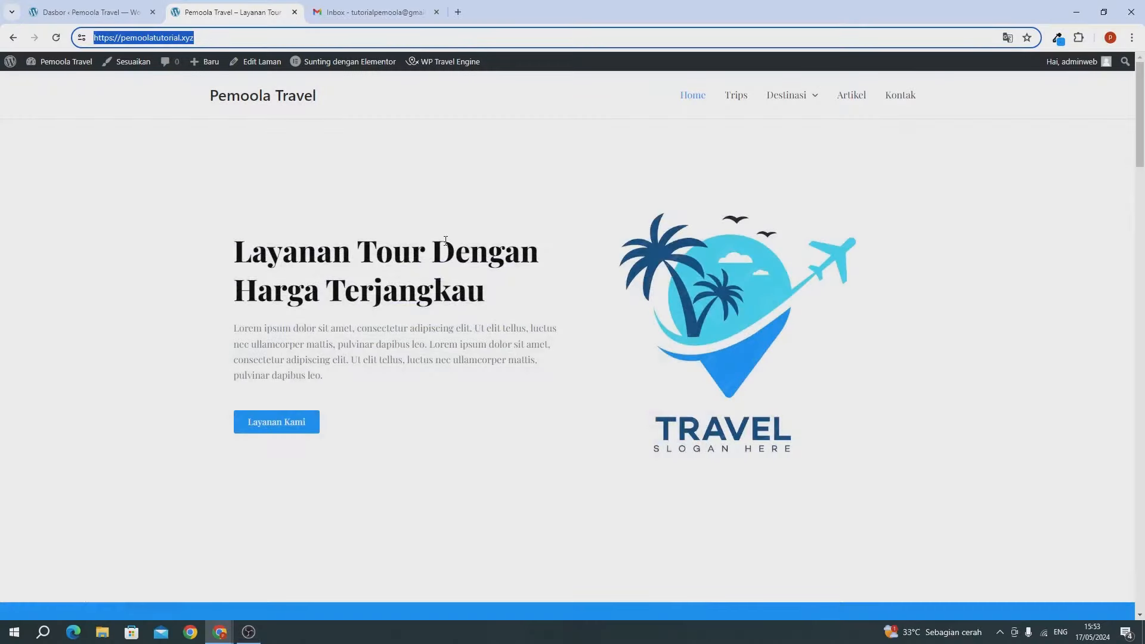
pyautogui.scroll(-3, 468, 250)
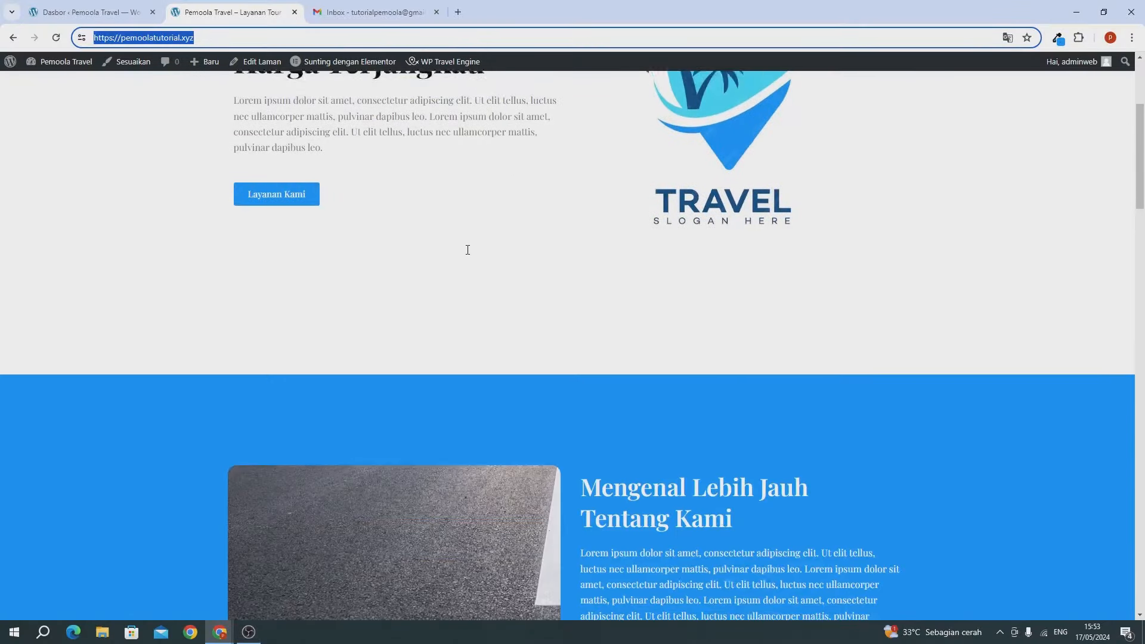
pyautogui.scroll(-3, 467, 250)
pyautogui.scroll(7, 467, 250)
pyautogui.click(468, 249)
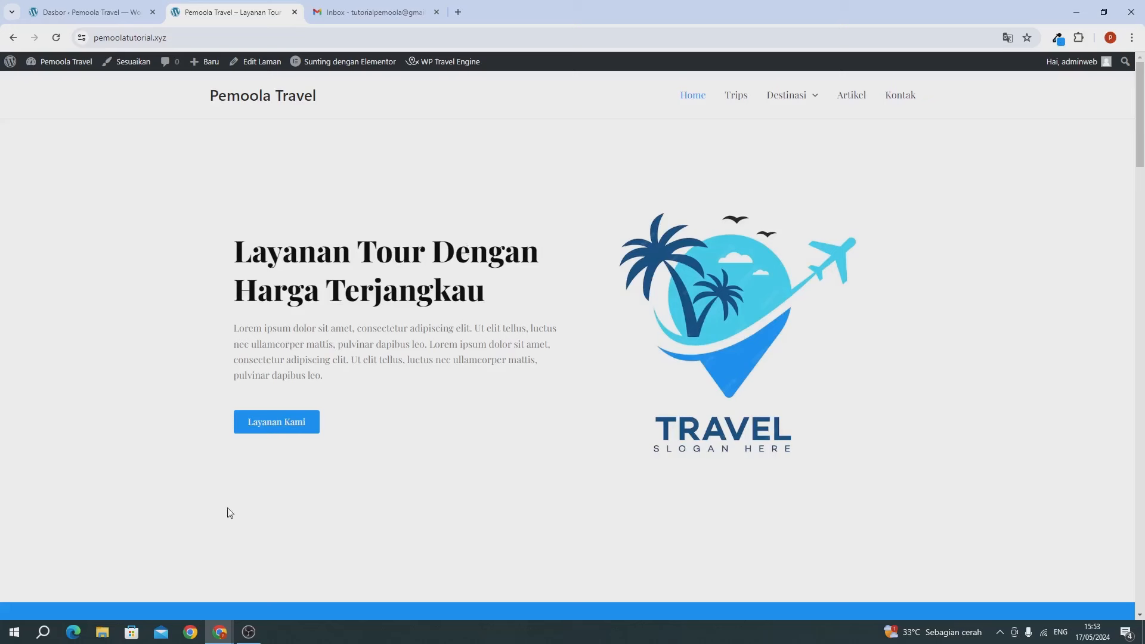
# Step: In the incognito window's Trips list, start booking the Wisata Jakarta trip to open its calendar
pyautogui.moveTo(221, 631)
pyautogui.click(256, 599)
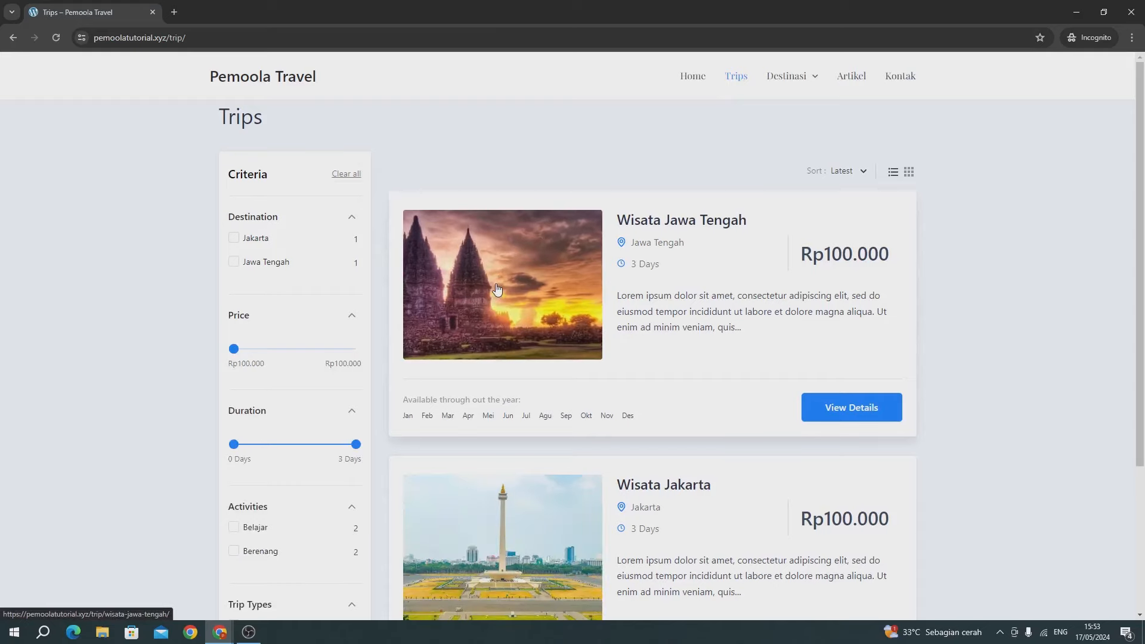
pyautogui.scroll(-3, 497, 290)
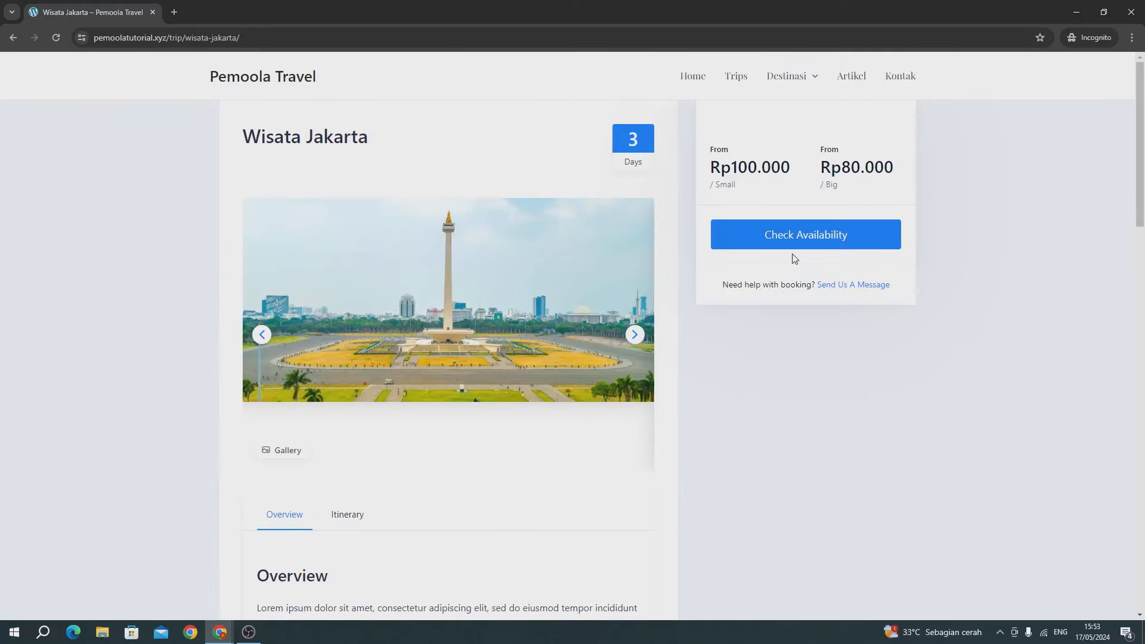
pyautogui.click(776, 246)
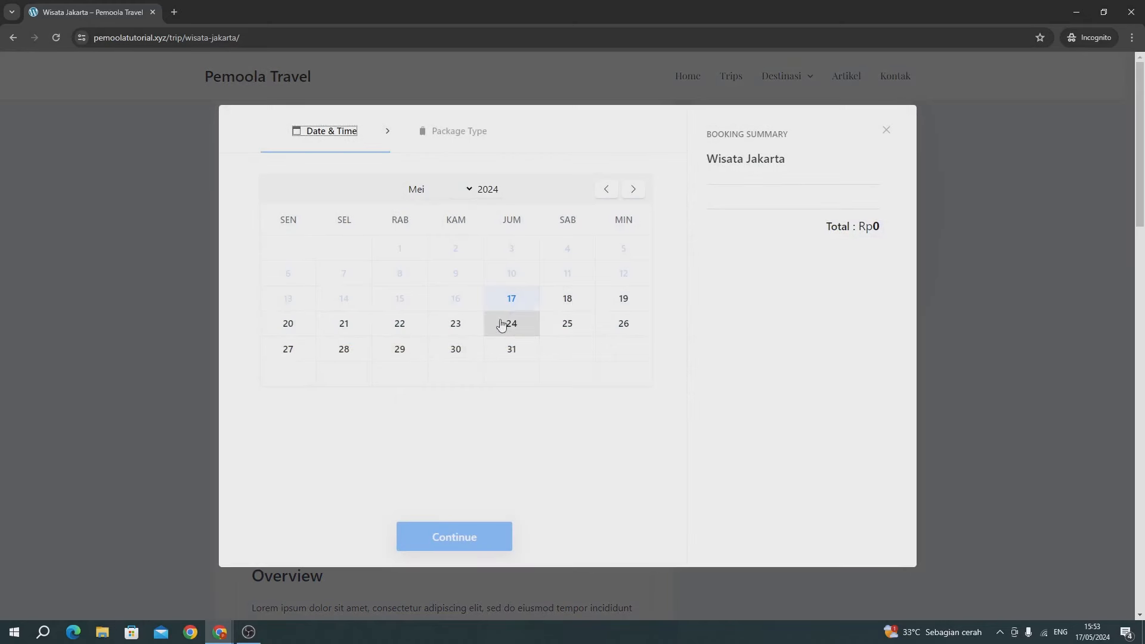
# Step: Pick 30 May 2024 as the start date and set Small travellers to 3, totalling Rp300.000
pyautogui.click(455, 354)
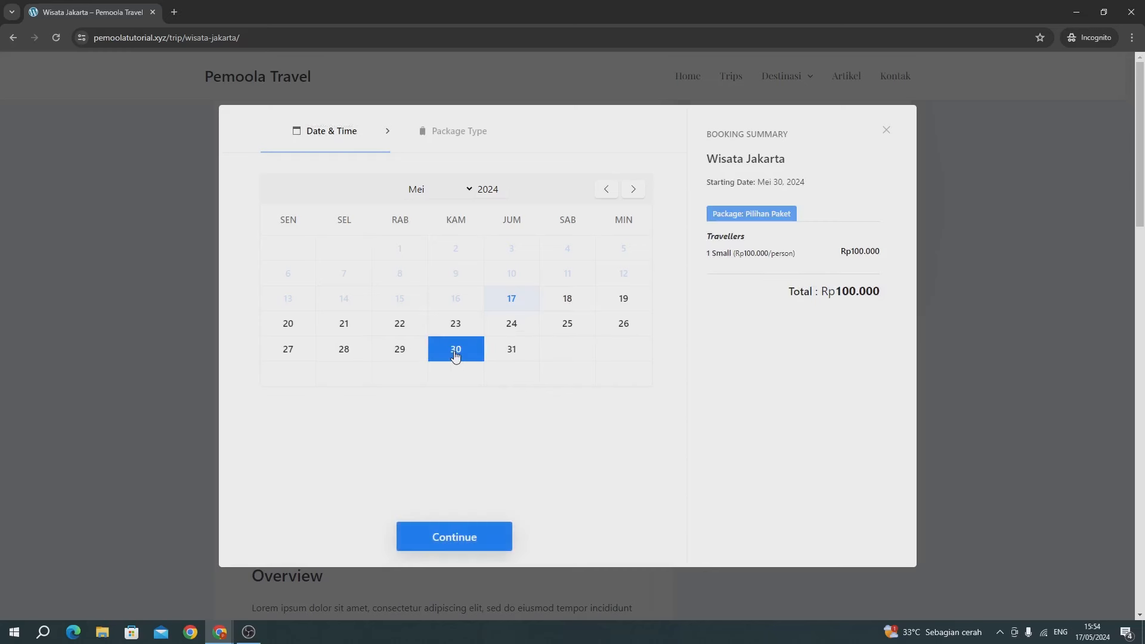
pyautogui.click(453, 538)
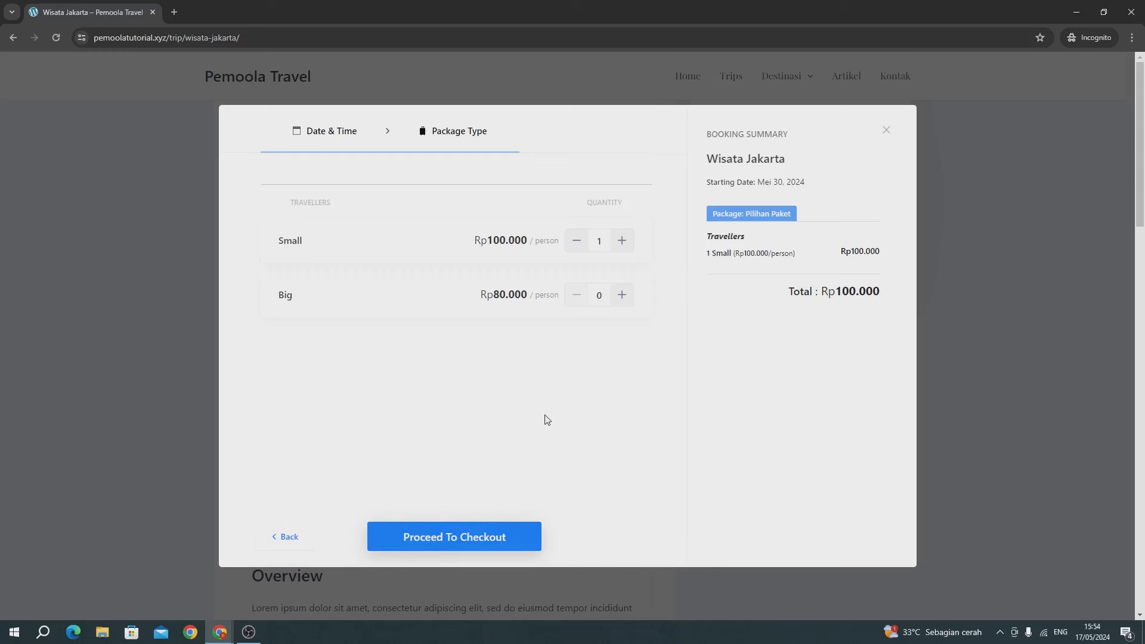
pyautogui.click(628, 251)
pyautogui.click(577, 244)
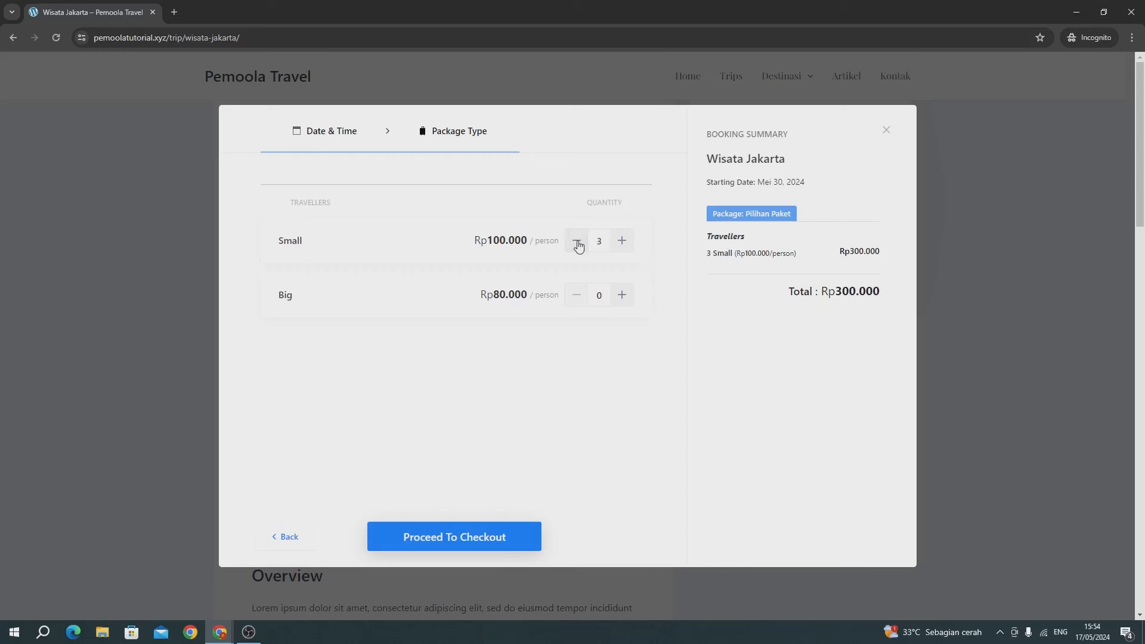